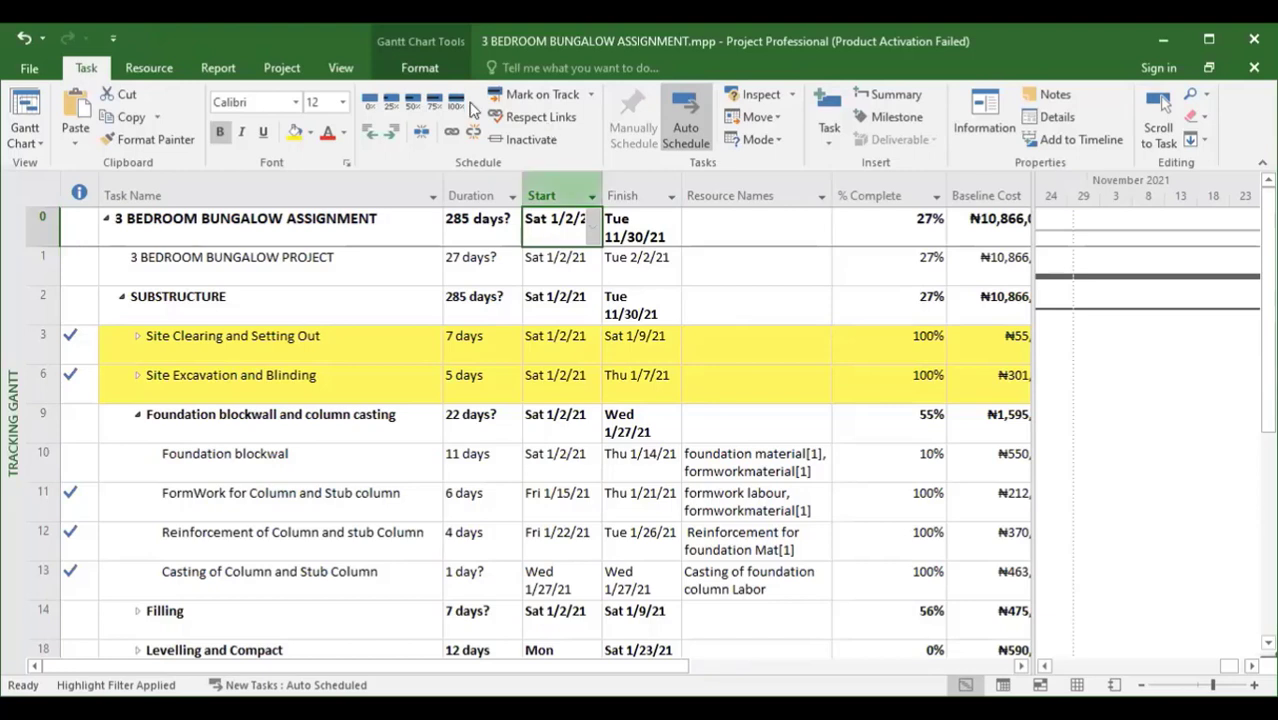
Step: Examine the project summary row, the 3 BEDROOM BUNGALOW PROJECT task and the SUBSTRUCTURE summary task in the task table
{"action": "left_click", "coordinate": [386, 277]}
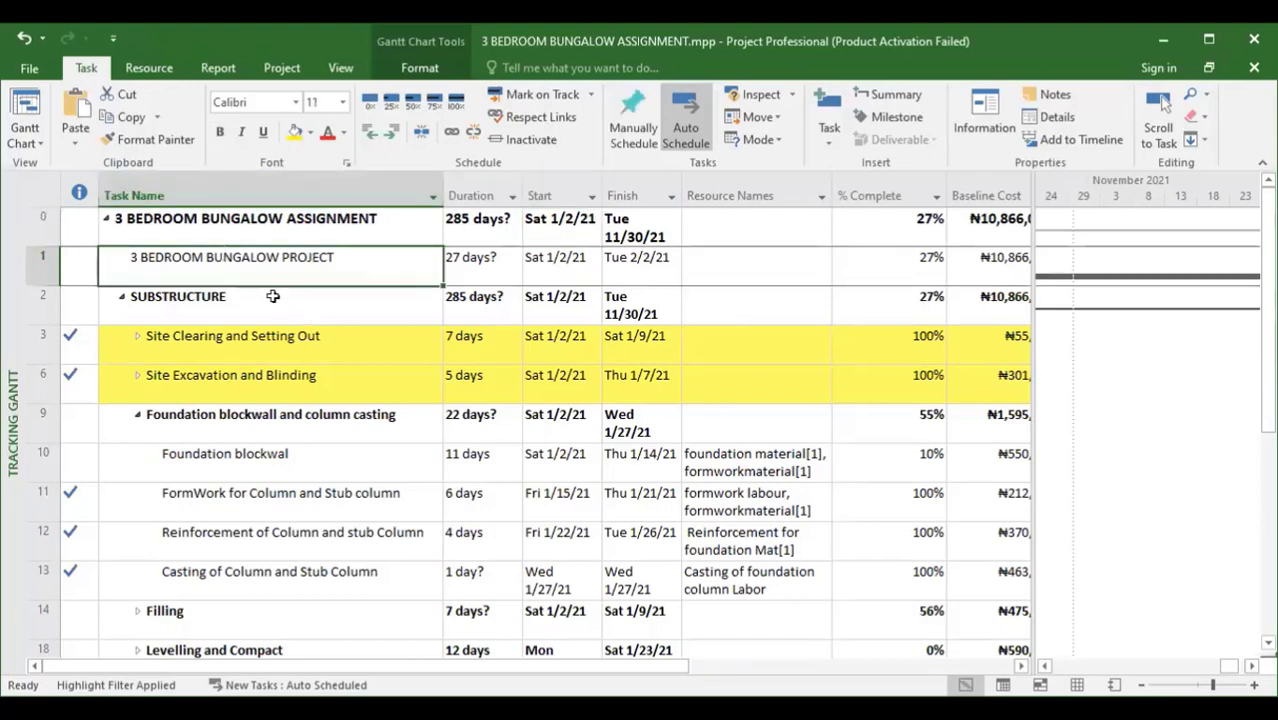
{"action": "left_click", "coordinate": [328, 297]}
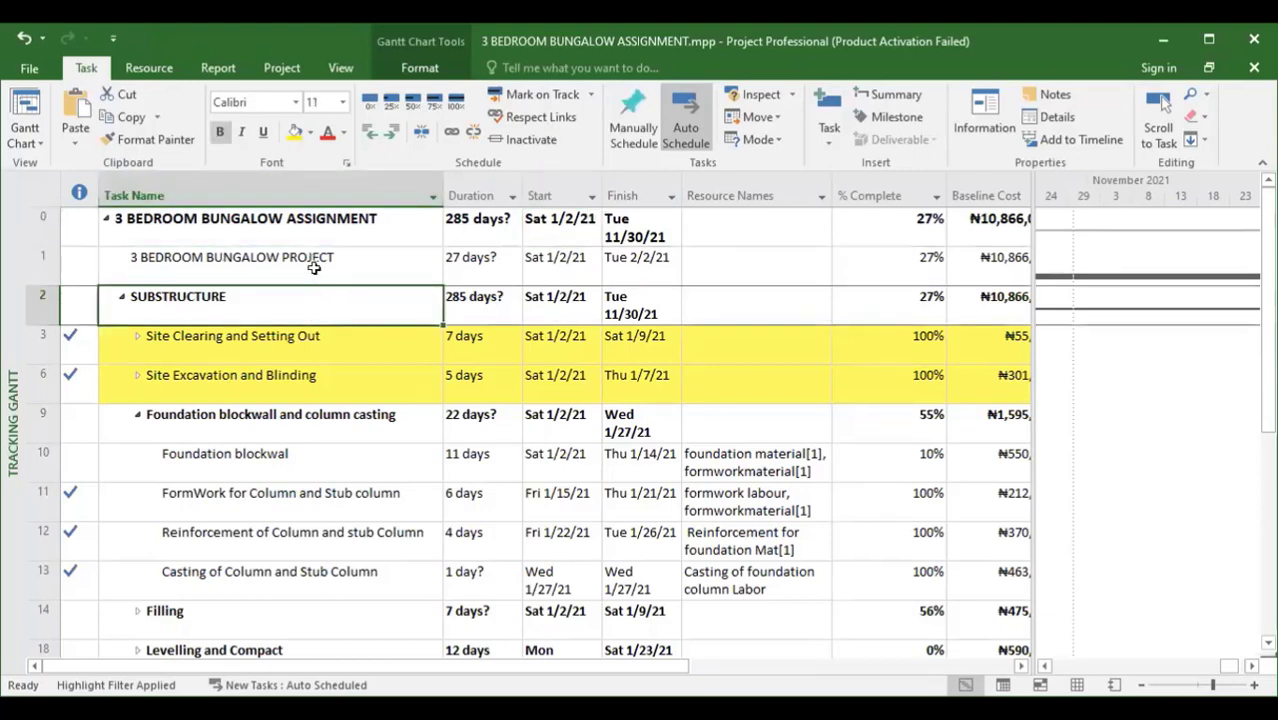
{"action": "left_click", "coordinate": [322, 276]}
{"action": "left_click", "coordinate": [311, 229]}
{"action": "left_click", "coordinate": [317, 259]}
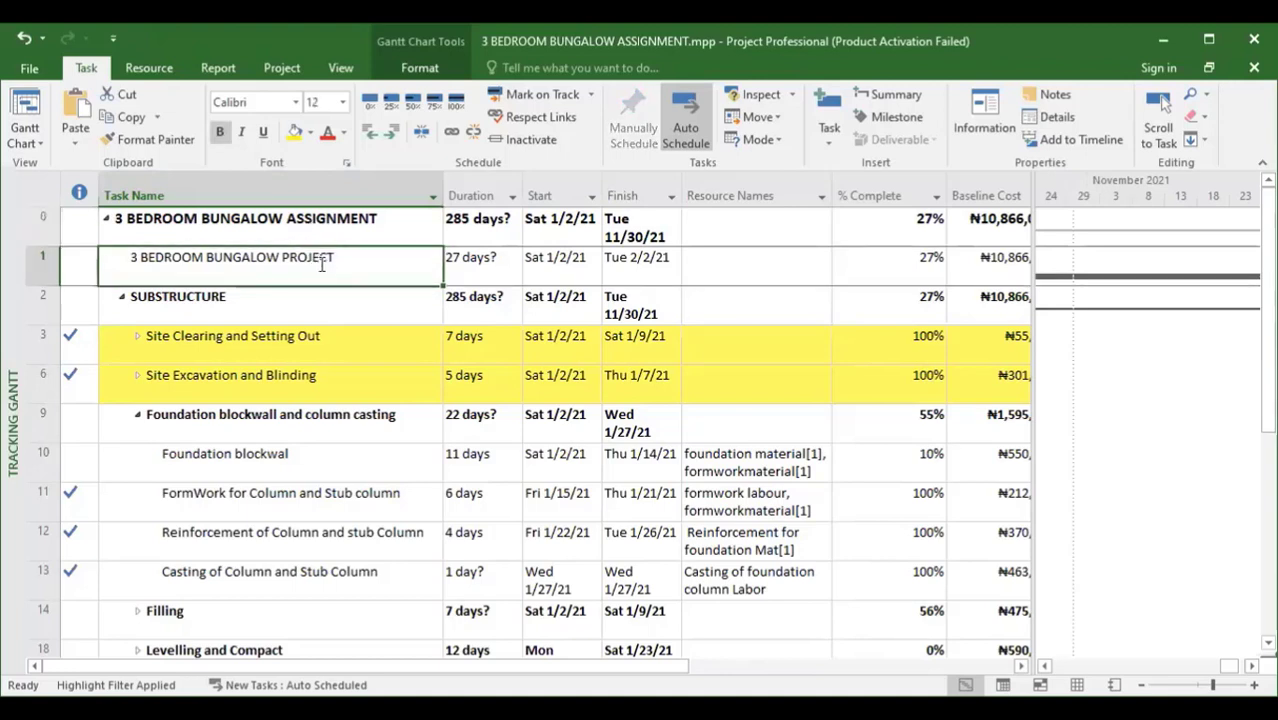
{"action": "left_click", "coordinate": [316, 224]}
{"action": "left_click", "coordinate": [313, 258]}
{"action": "left_click", "coordinate": [309, 232]}
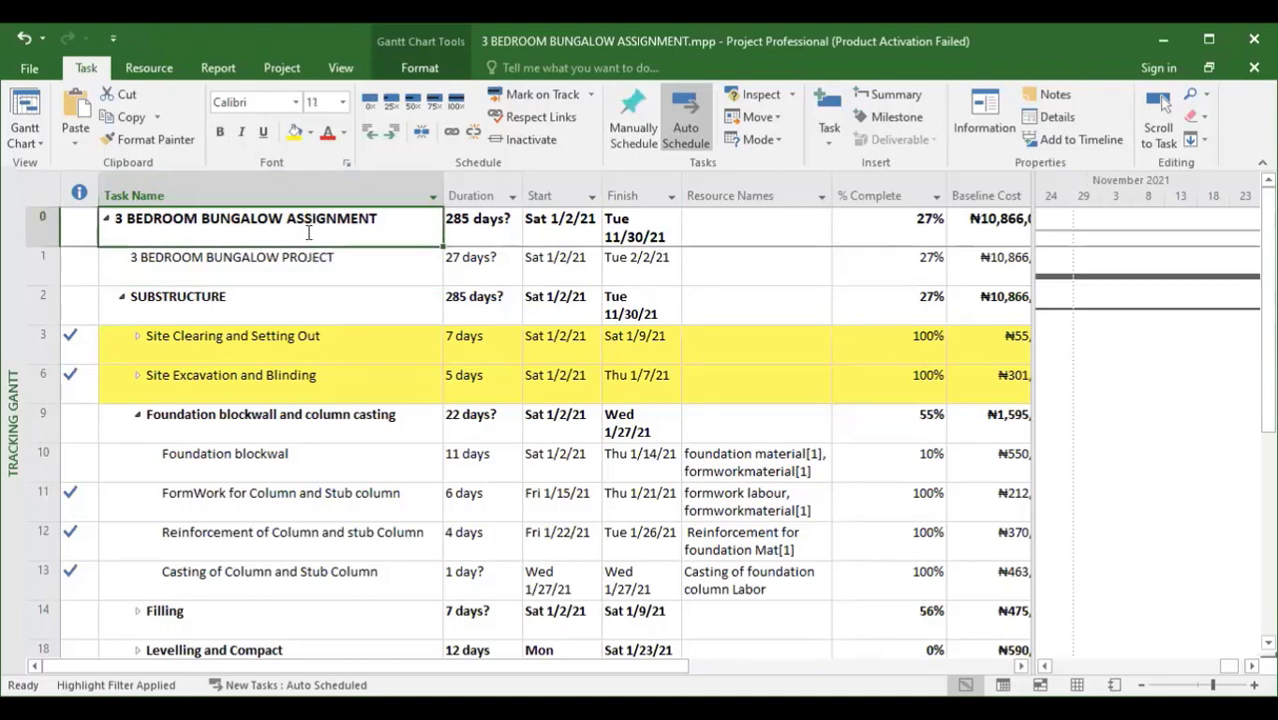
{"action": "left_click", "coordinate": [307, 258]}
{"action": "left_click", "coordinate": [305, 234]}
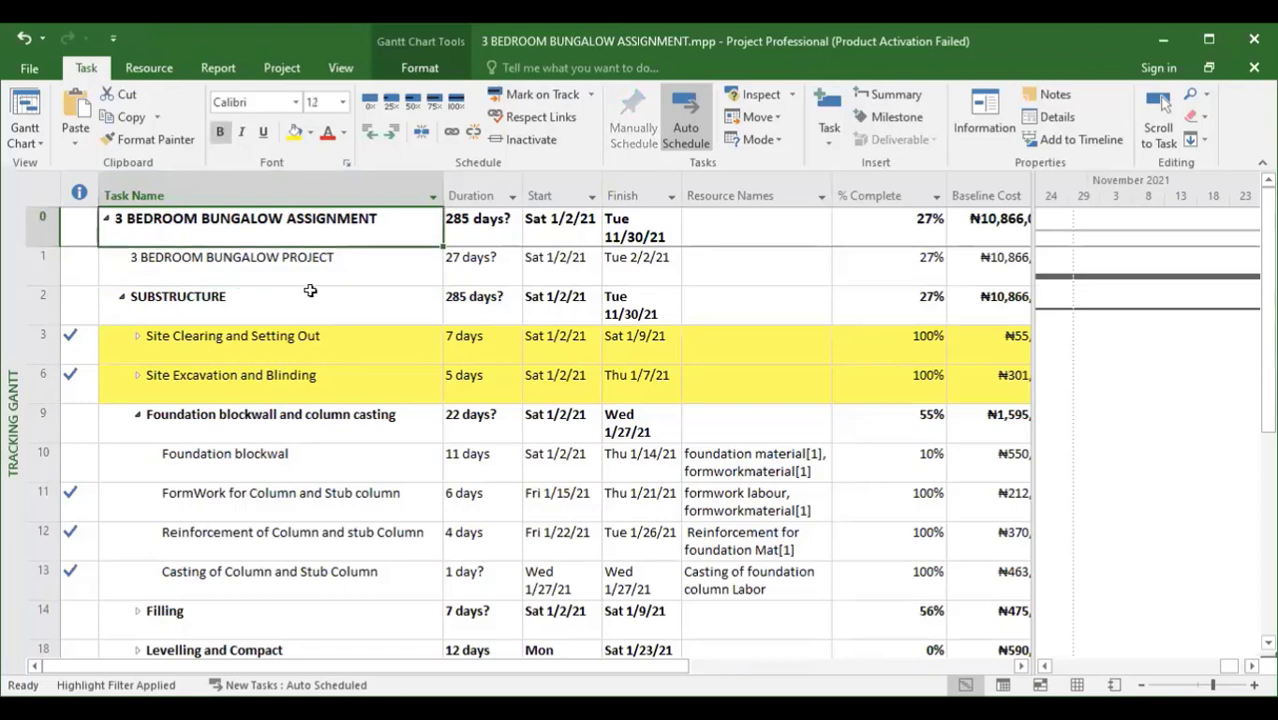
{"action": "left_click", "coordinate": [300, 266]}
{"action": "left_click", "coordinate": [286, 304]}
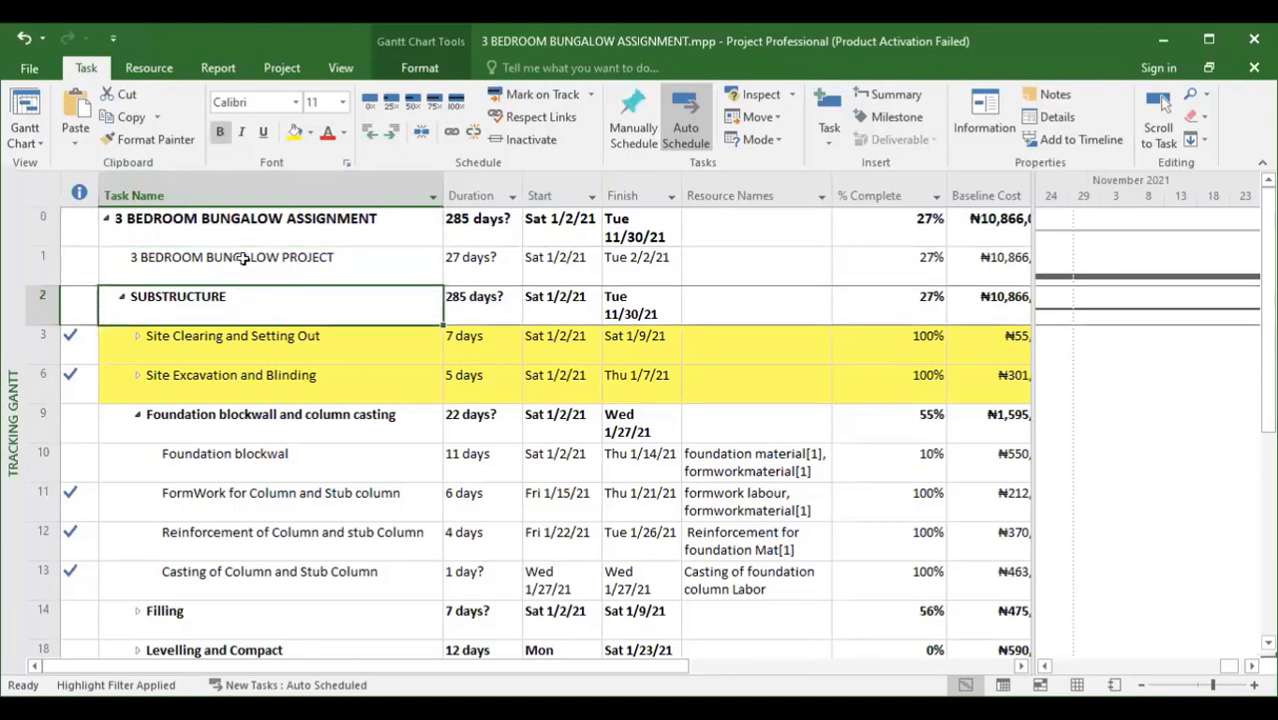
{"action": "left_click", "coordinate": [260, 231]}
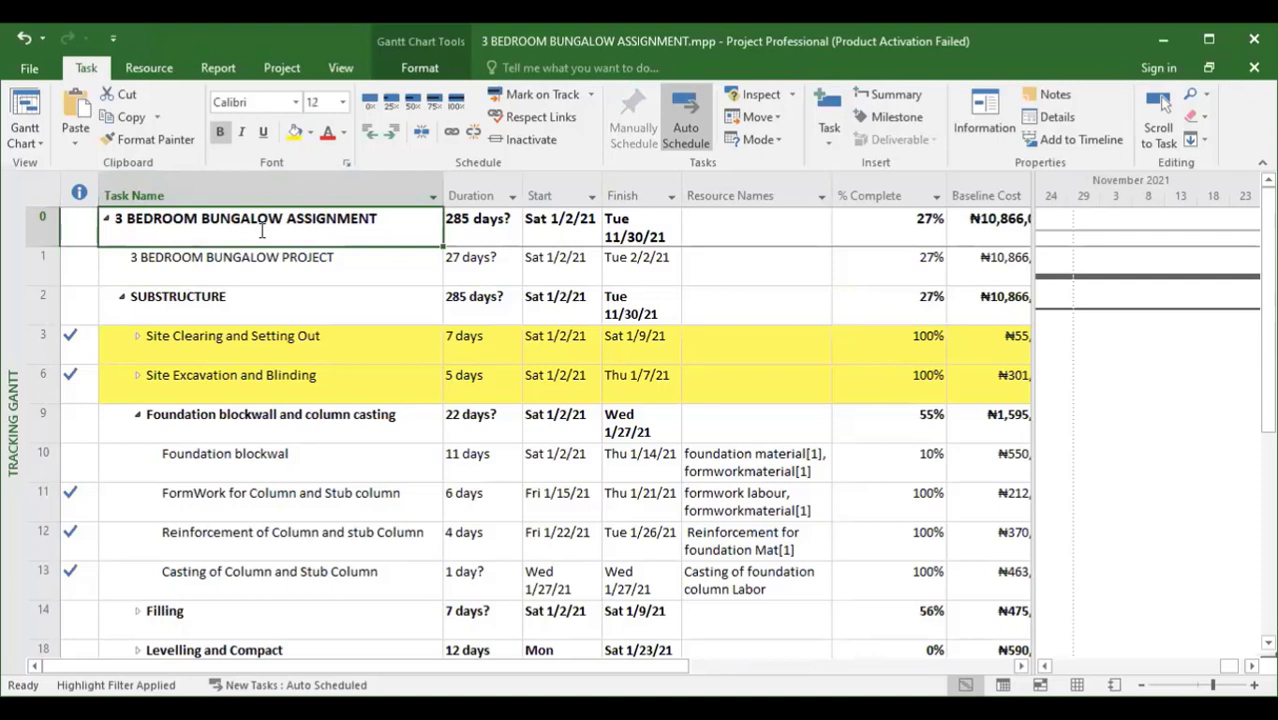
{"action": "left_click", "coordinate": [265, 274]}
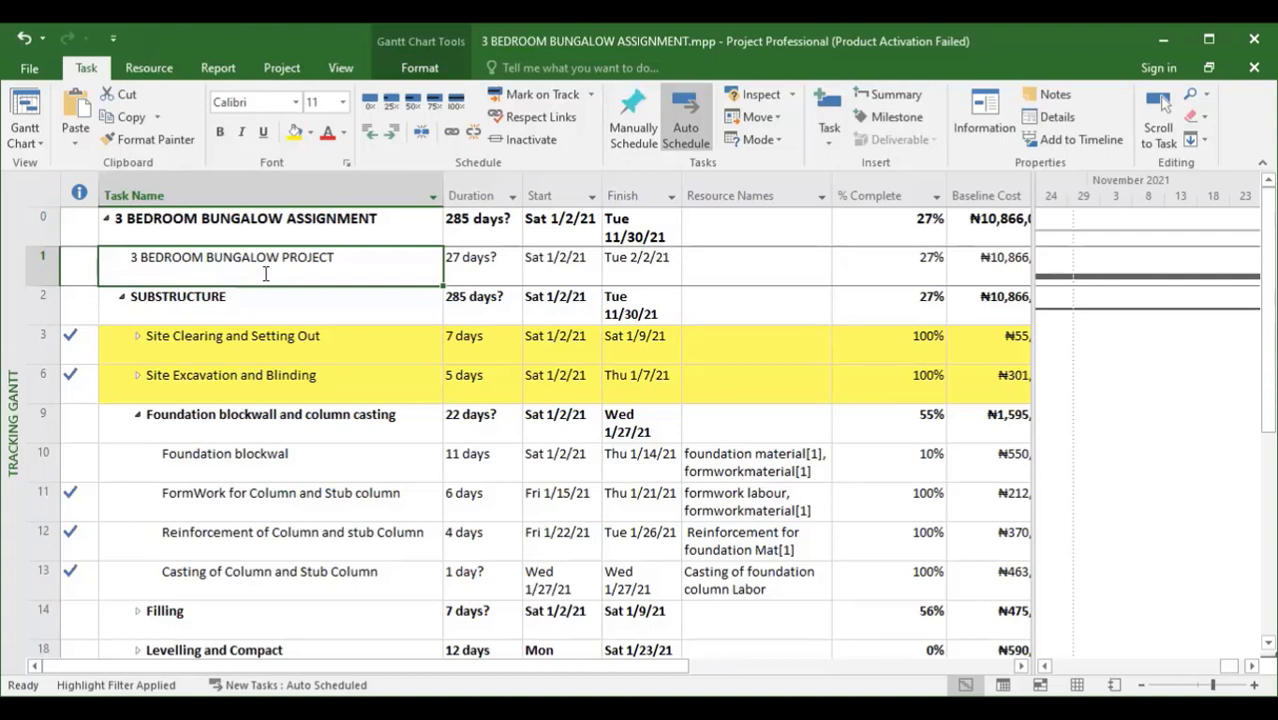
{"action": "left_click", "coordinate": [395, 304]}
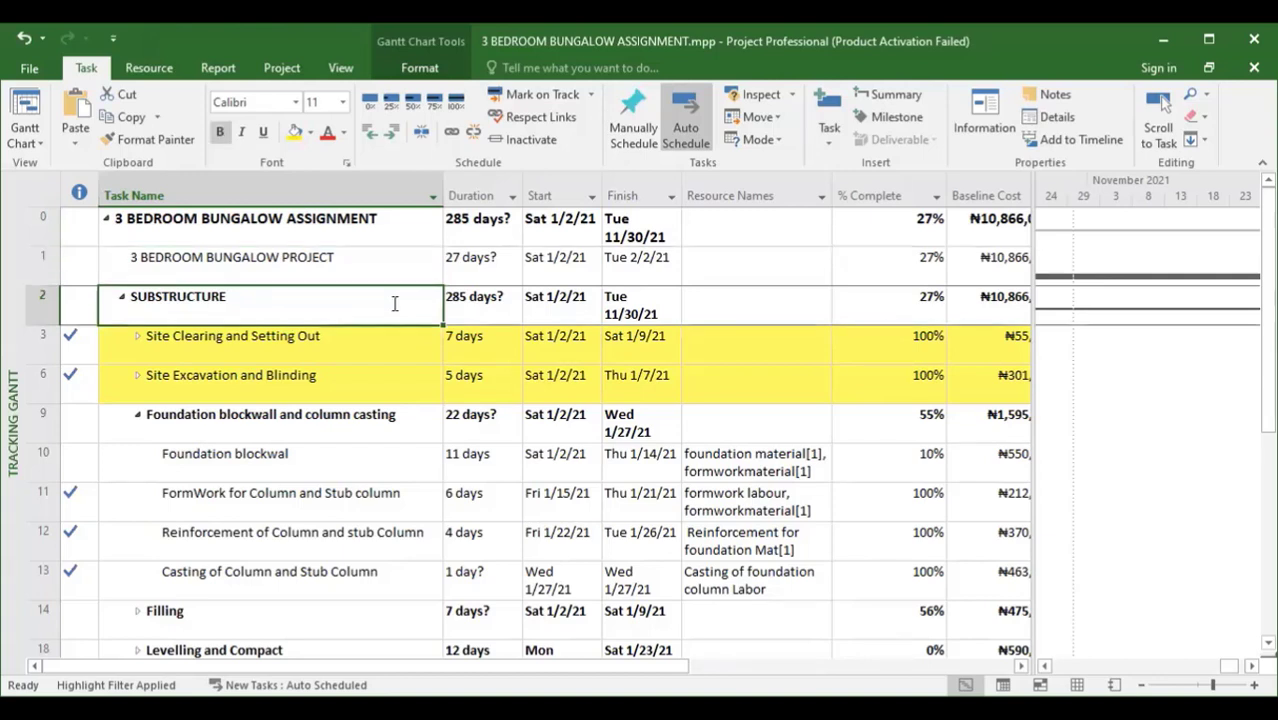
{"action": "left_click", "coordinate": [378, 264]}
{"action": "left_click", "coordinate": [368, 225]}
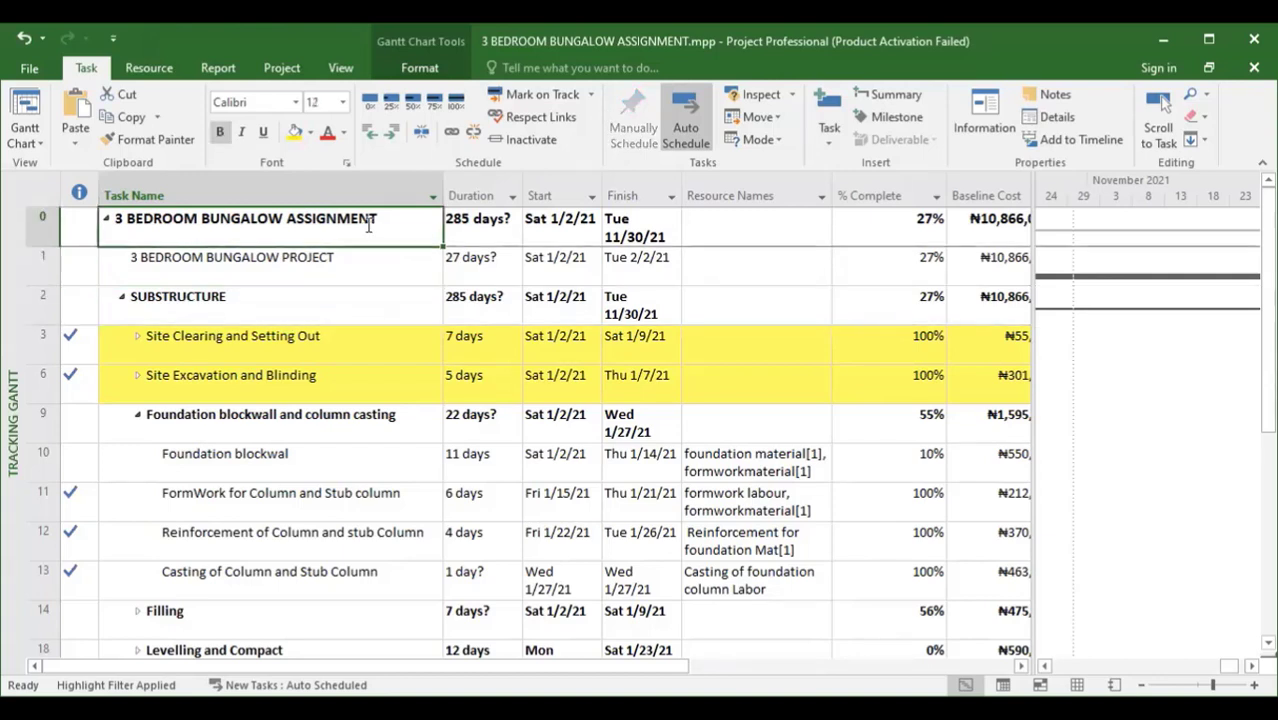
{"action": "left_click", "coordinate": [388, 270]}
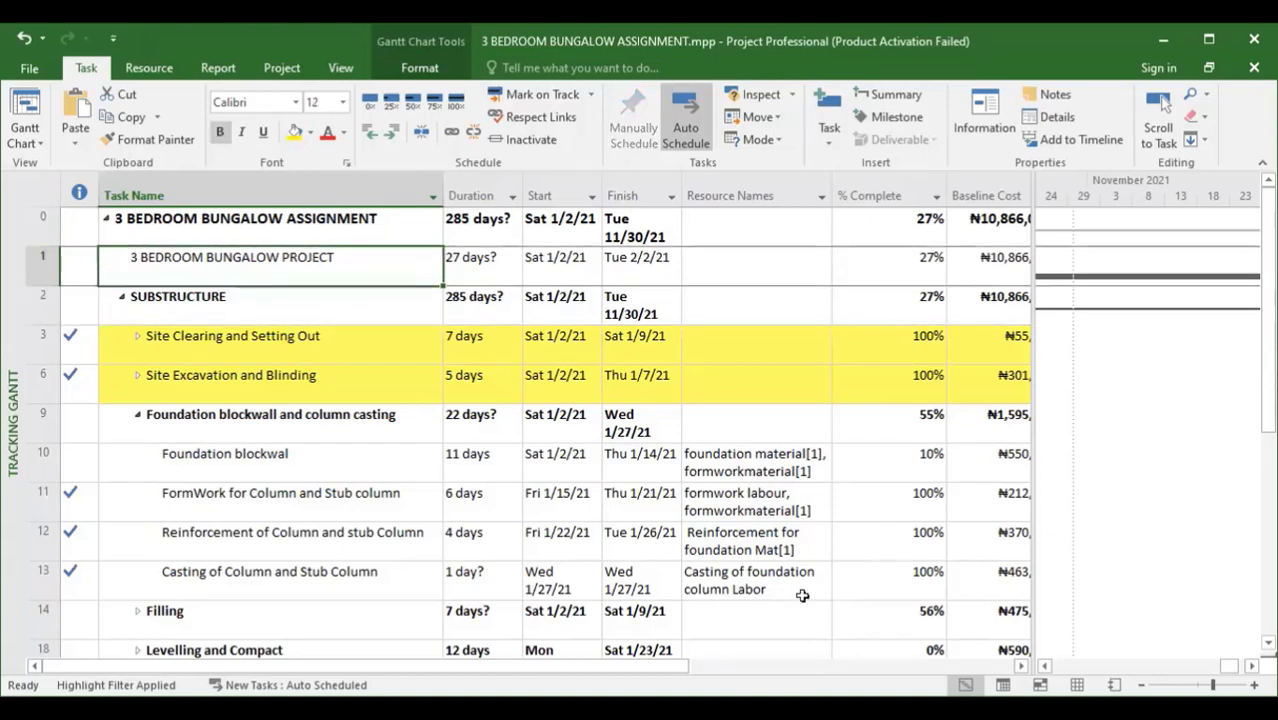
{"action": "left_click", "coordinate": [312, 236]}
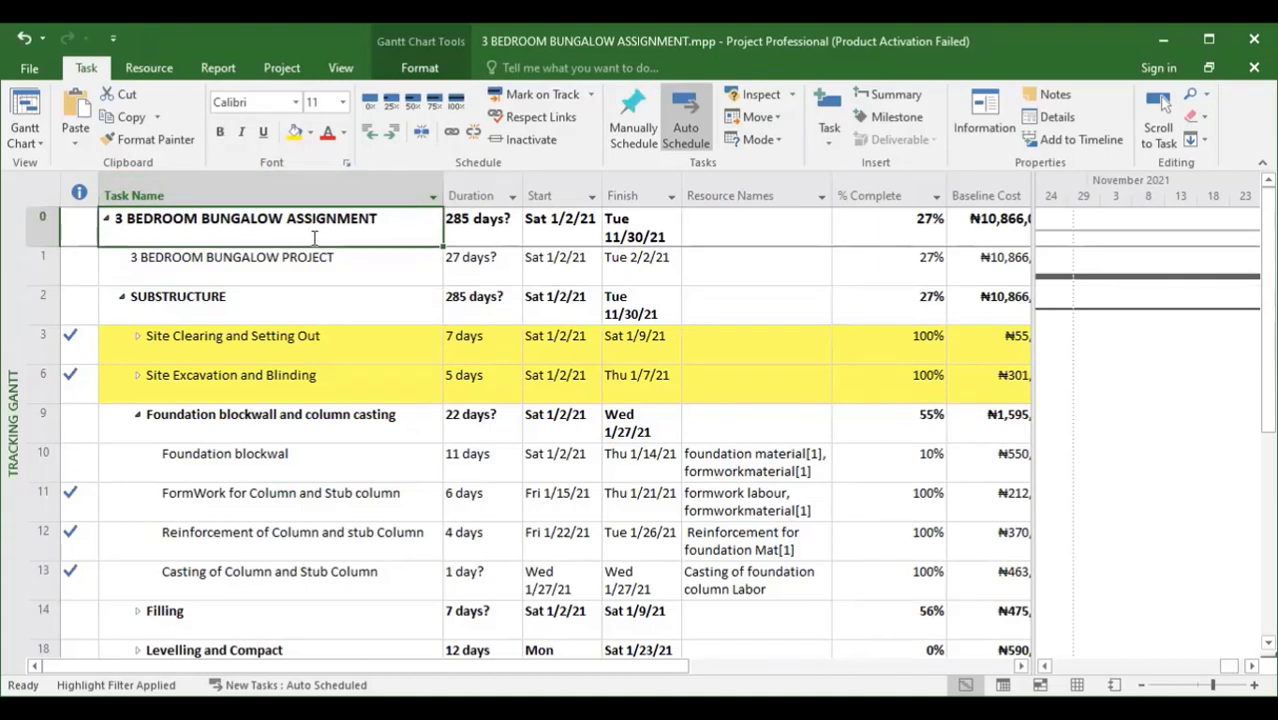
{"action": "left_click", "coordinate": [266, 272]}
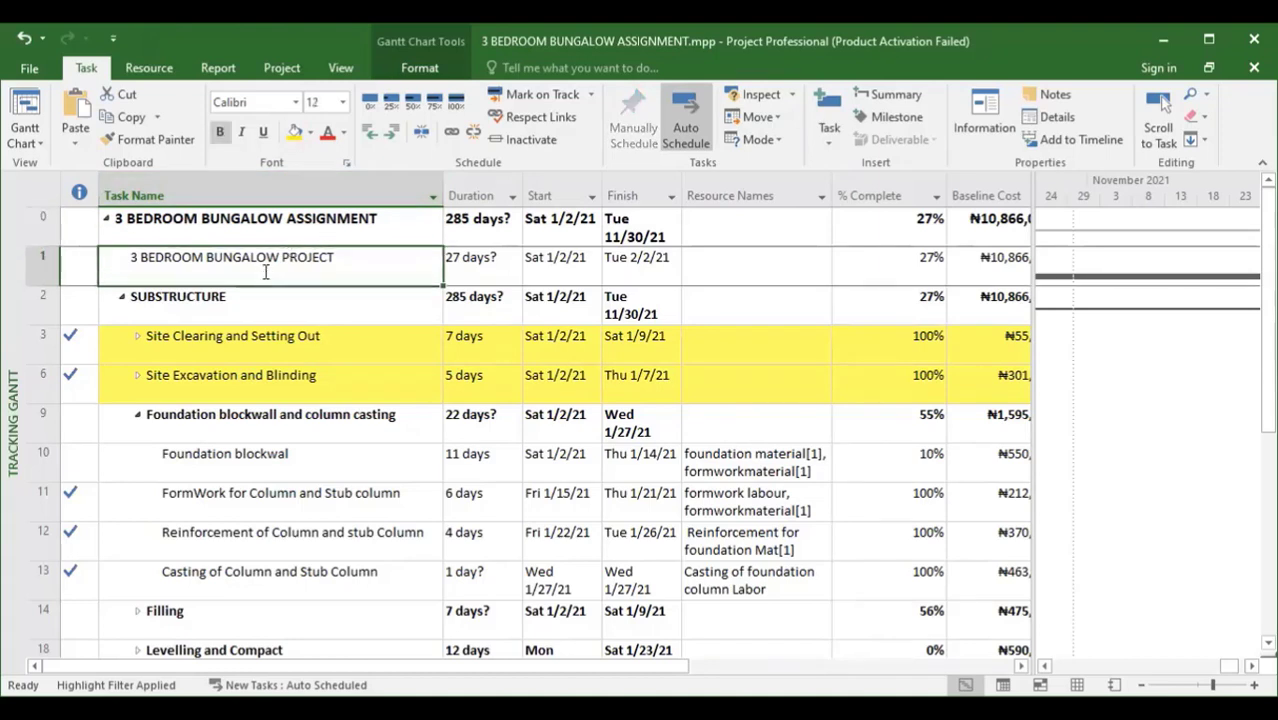
Step: Review the project's file information page and the general Project Options, and return to the schedule
{"action": "left_click", "coordinate": [29, 70]}
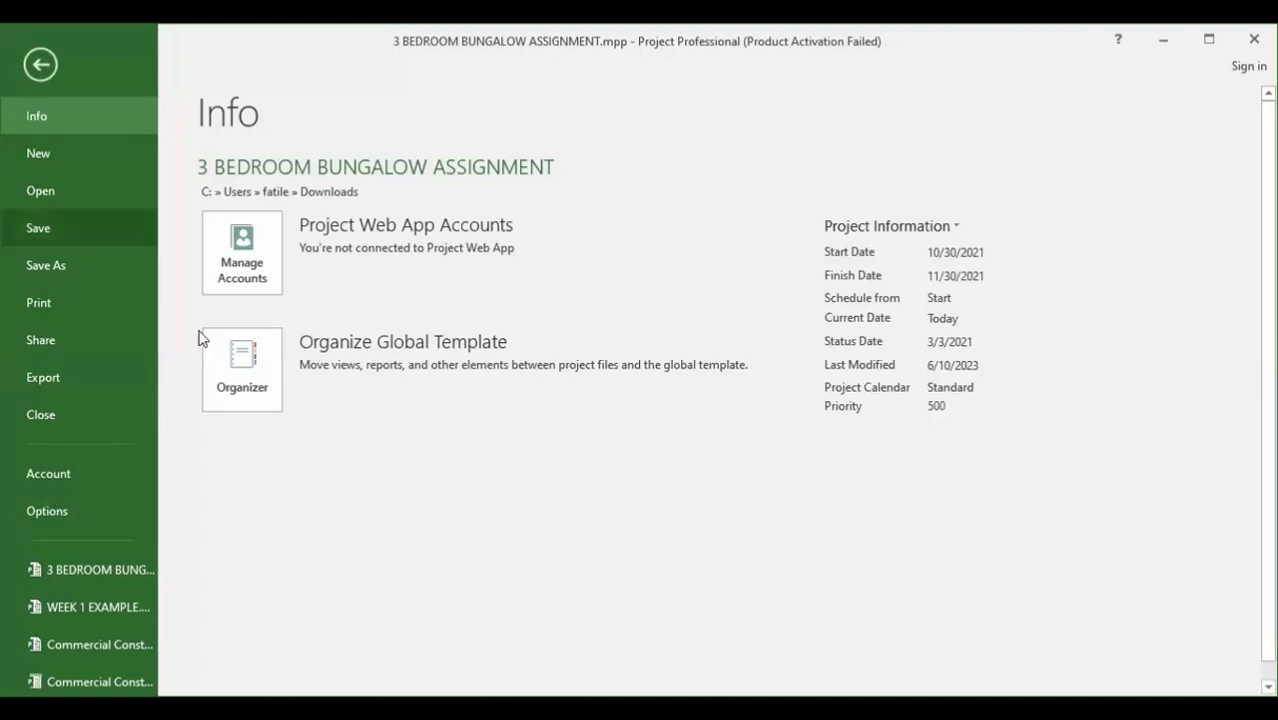
{"action": "left_click", "coordinate": [48, 64]}
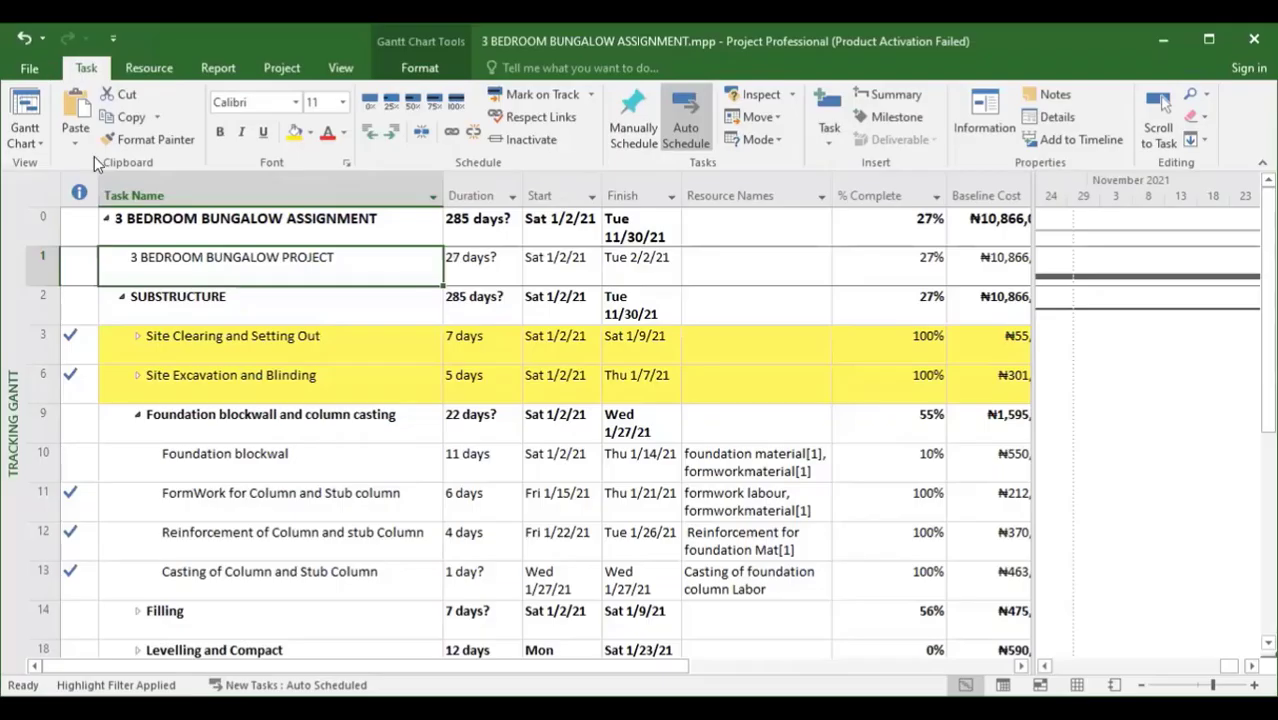
{"action": "left_click", "coordinate": [22, 70]}
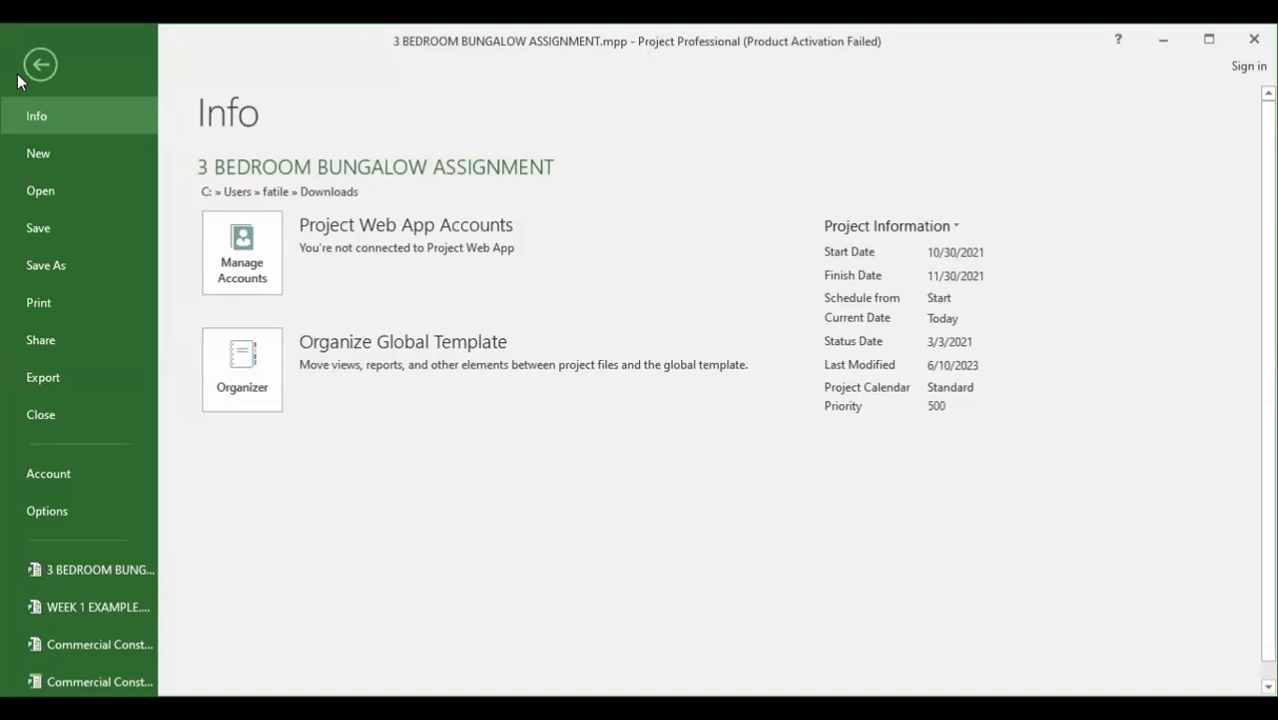
{"action": "left_click", "coordinate": [21, 511]}
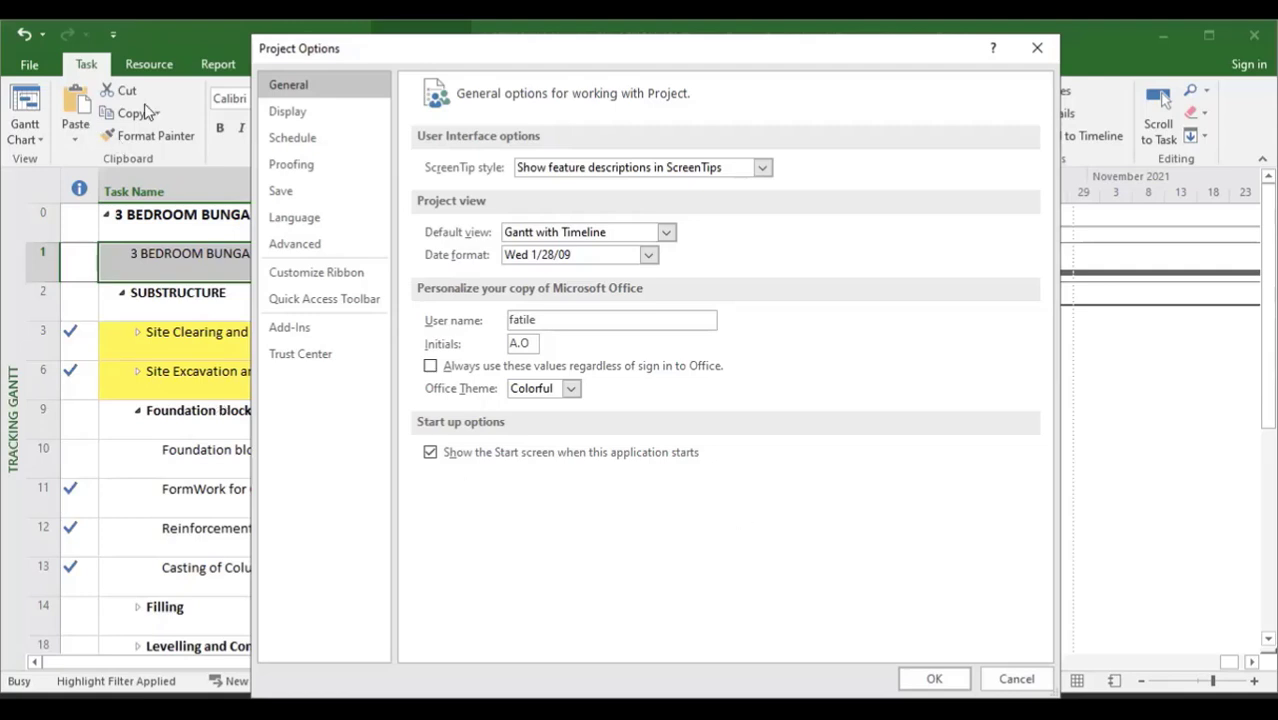
{"action": "left_click", "coordinate": [1141, 428]}
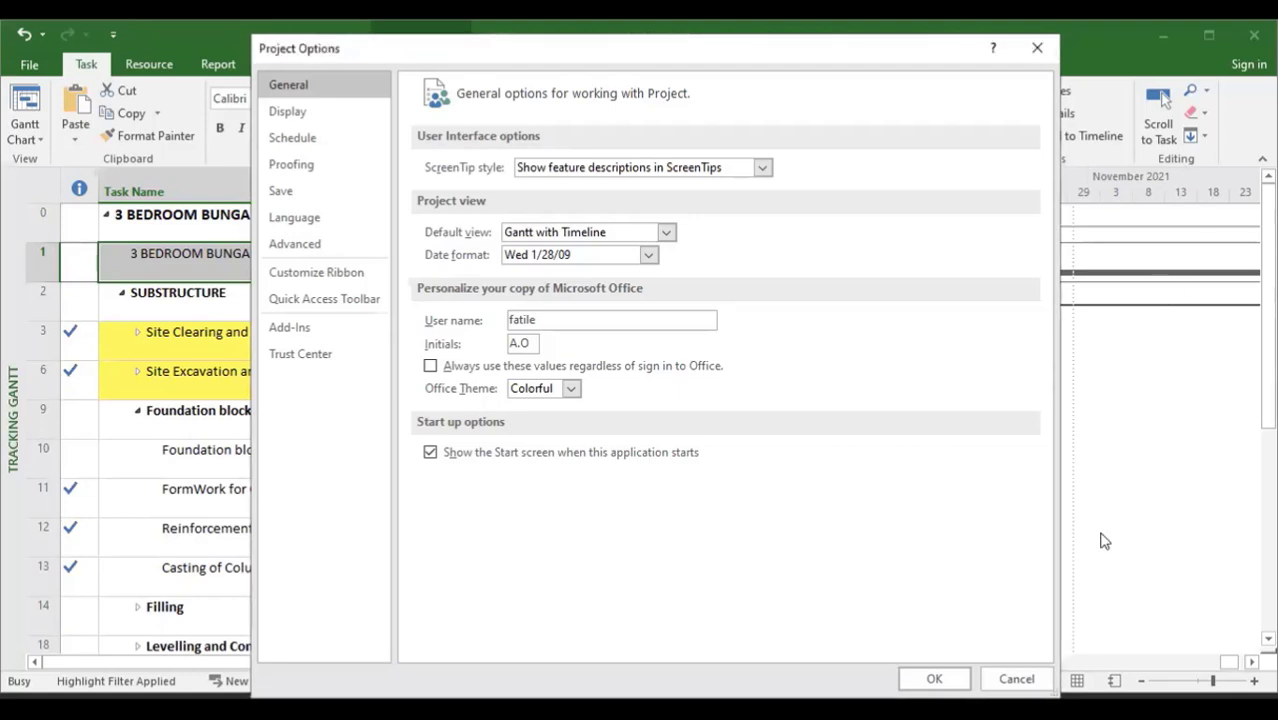
{"action": "left_click", "coordinate": [29, 65]}
{"action": "key", "text": "Escape"}
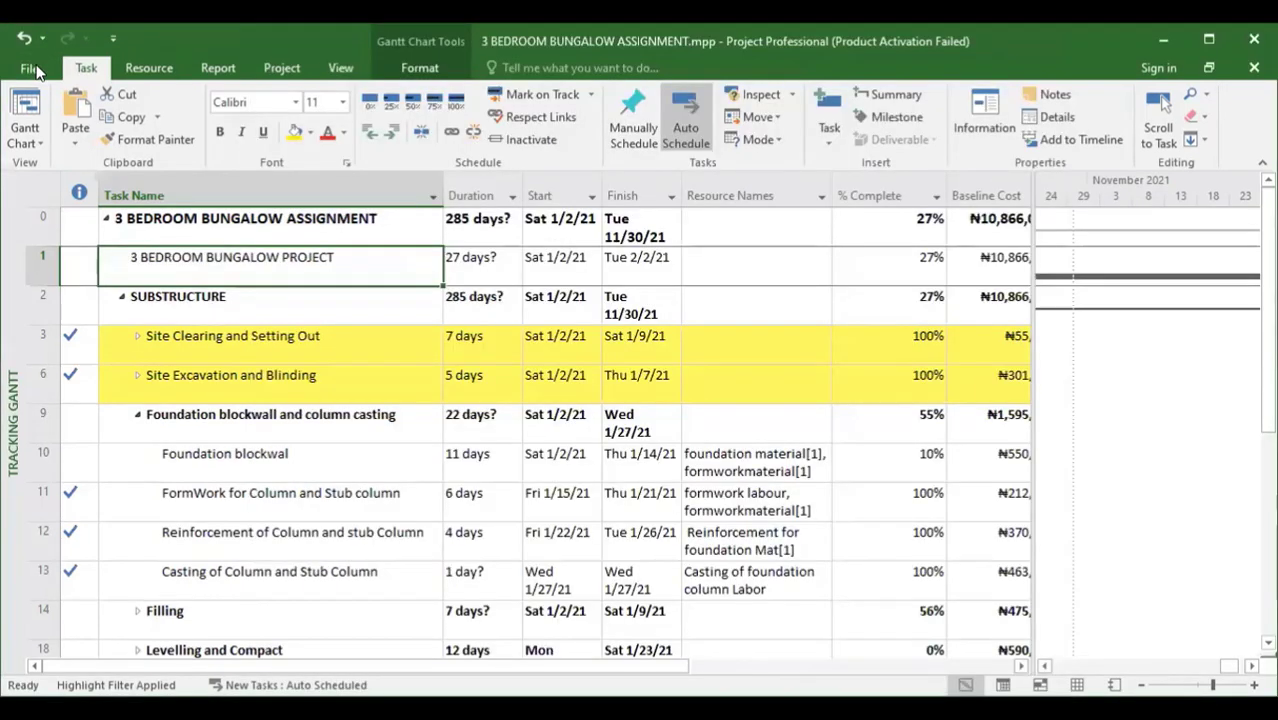
{"action": "left_click", "coordinate": [29, 67]}
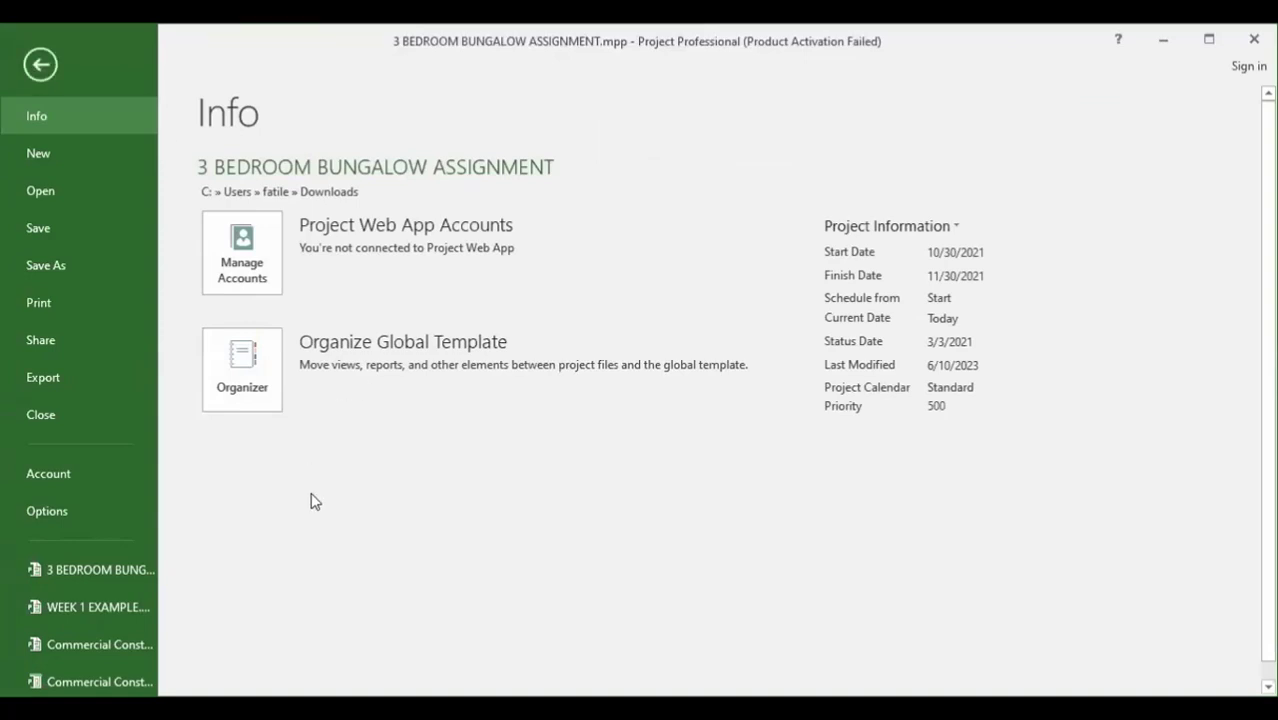
{"action": "key", "text": "Escape"}
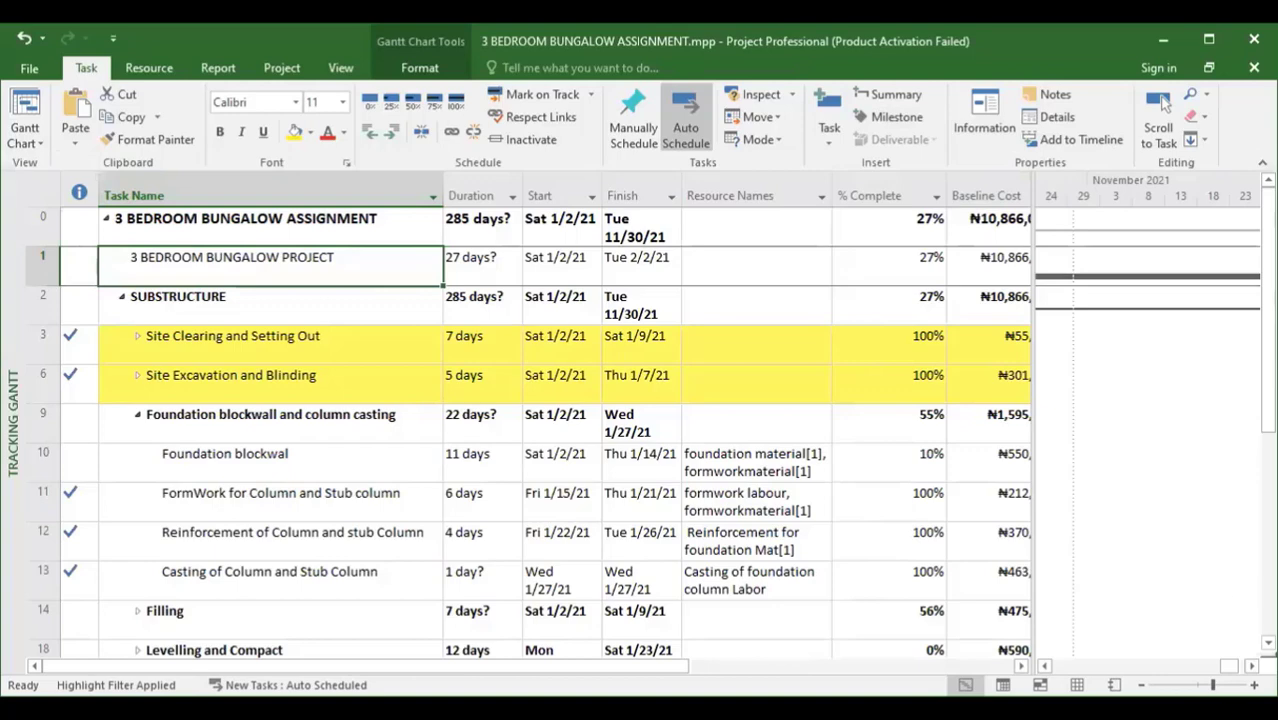
Step: Close the 3 BEDROOM BUNGALOW ASSIGNMENT project with its changes saved, and create a new blank project
{"action": "left_click", "coordinate": [1209, 67]}
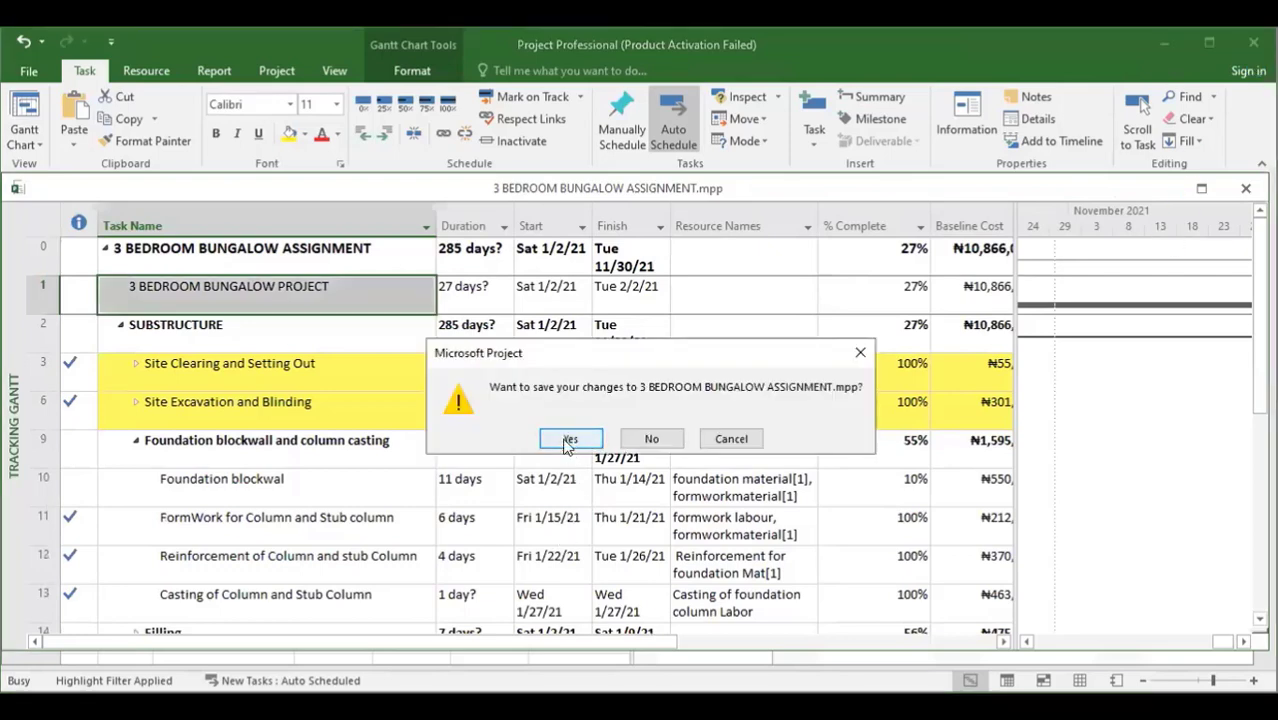
{"action": "left_click", "coordinate": [565, 438]}
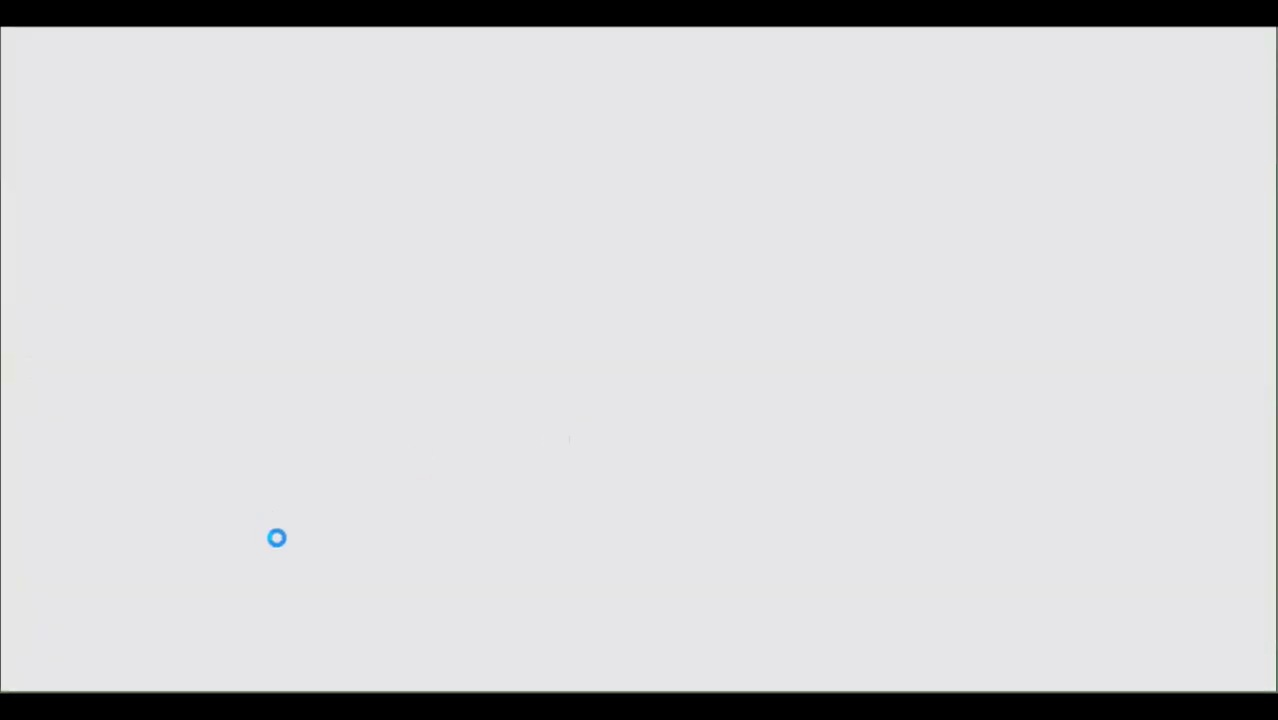
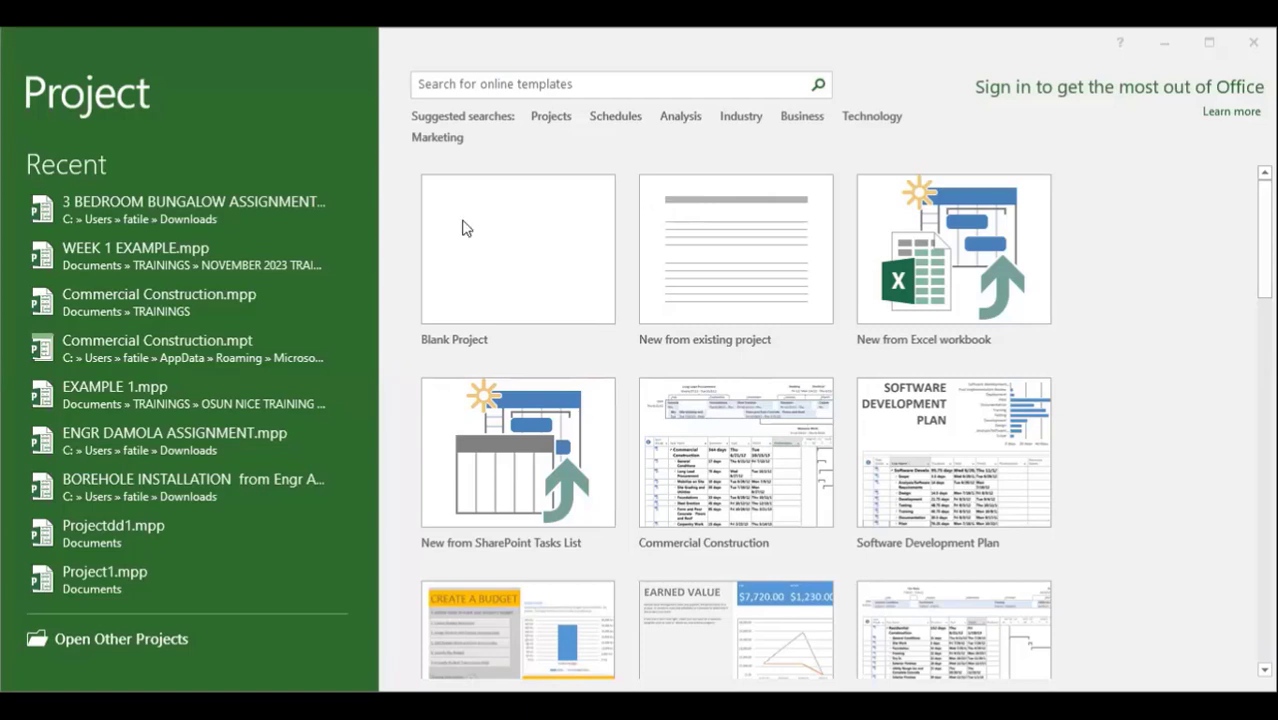
{"action": "left_click", "coordinate": [25, 38]}
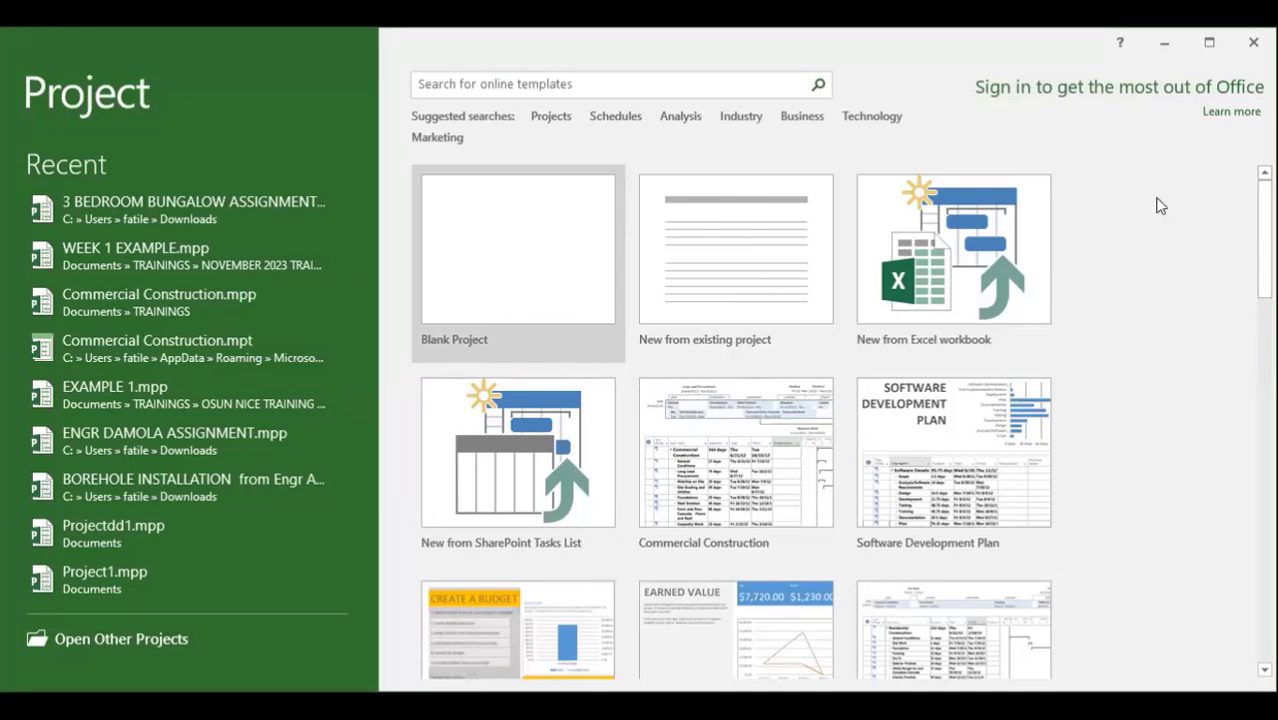
{"action": "left_click", "coordinate": [538, 261]}
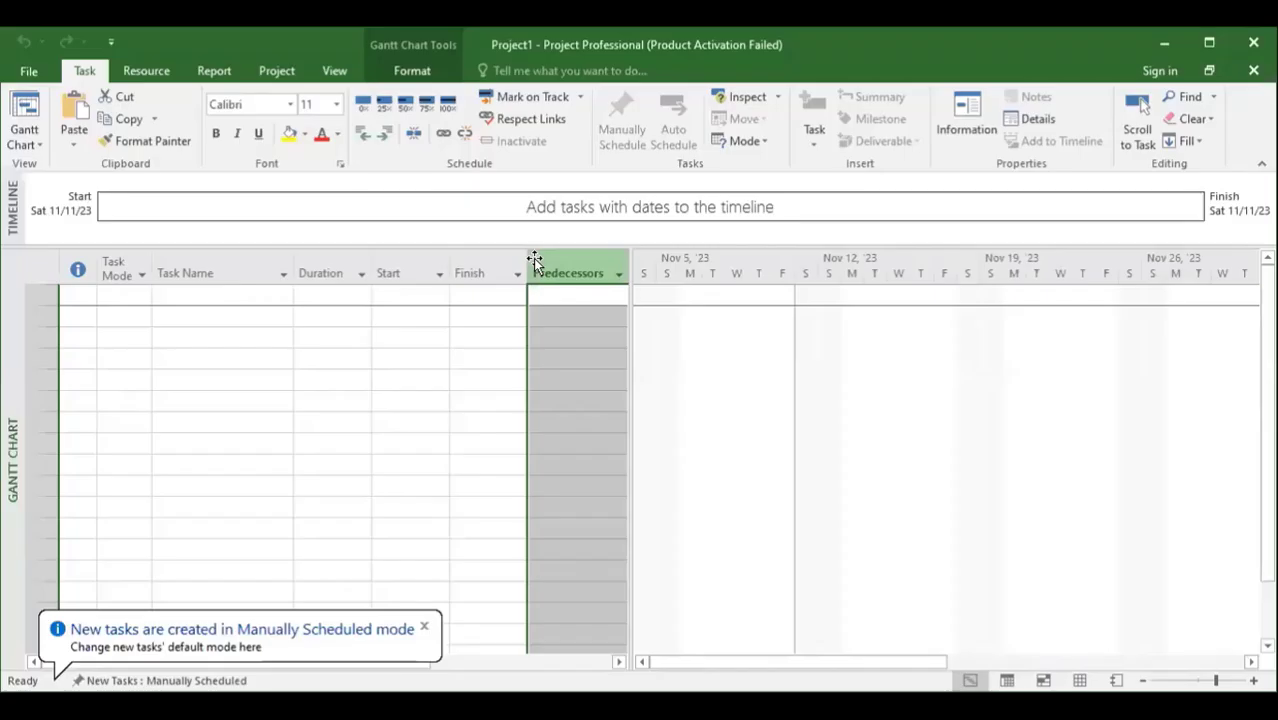
{"action": "left_click", "coordinate": [331, 424]}
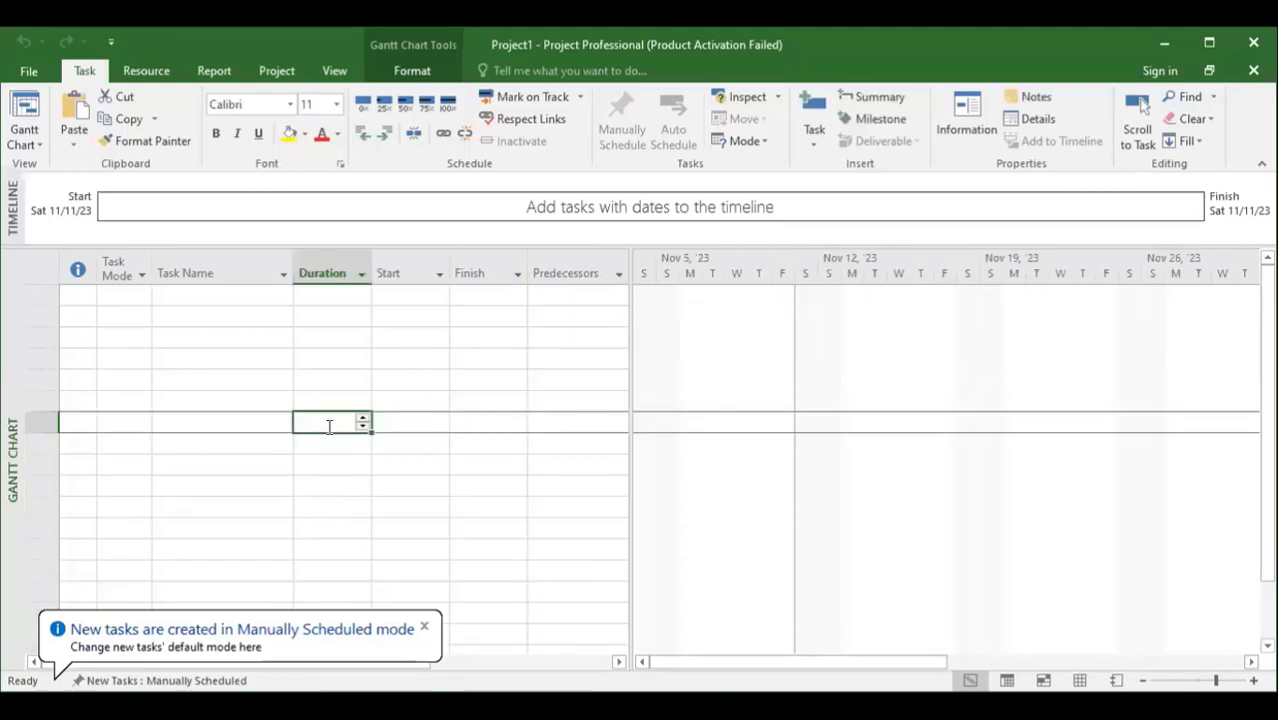
{"action": "left_click", "coordinate": [389, 353]}
{"action": "left_click", "coordinate": [404, 440]}
{"action": "left_click", "coordinate": [266, 398]}
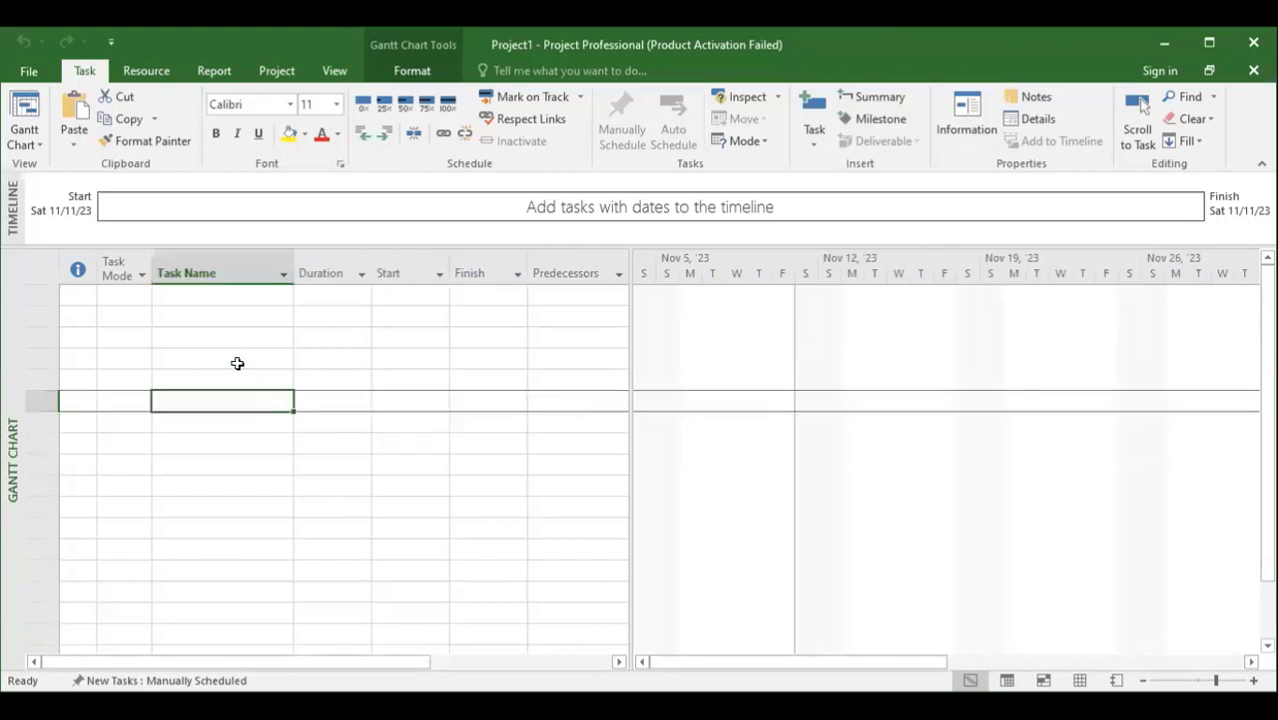
{"action": "left_click", "coordinate": [228, 352]}
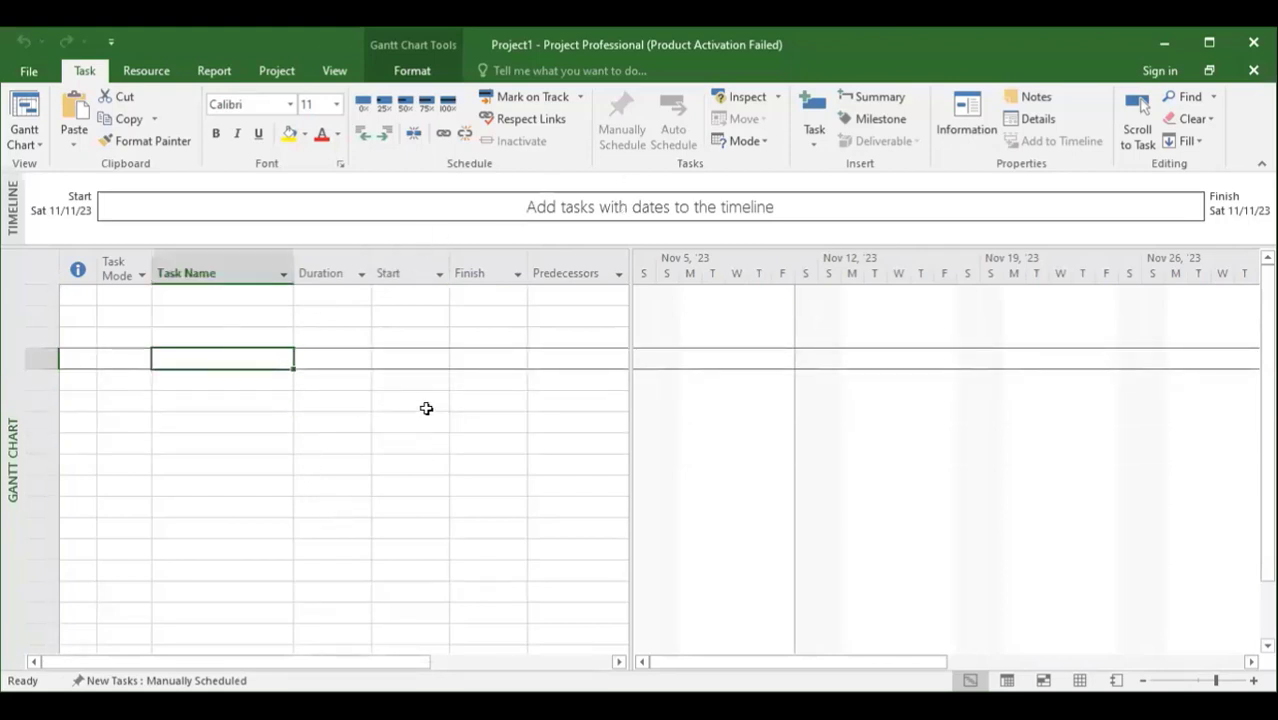
{"action": "left_click", "coordinate": [240, 337]}
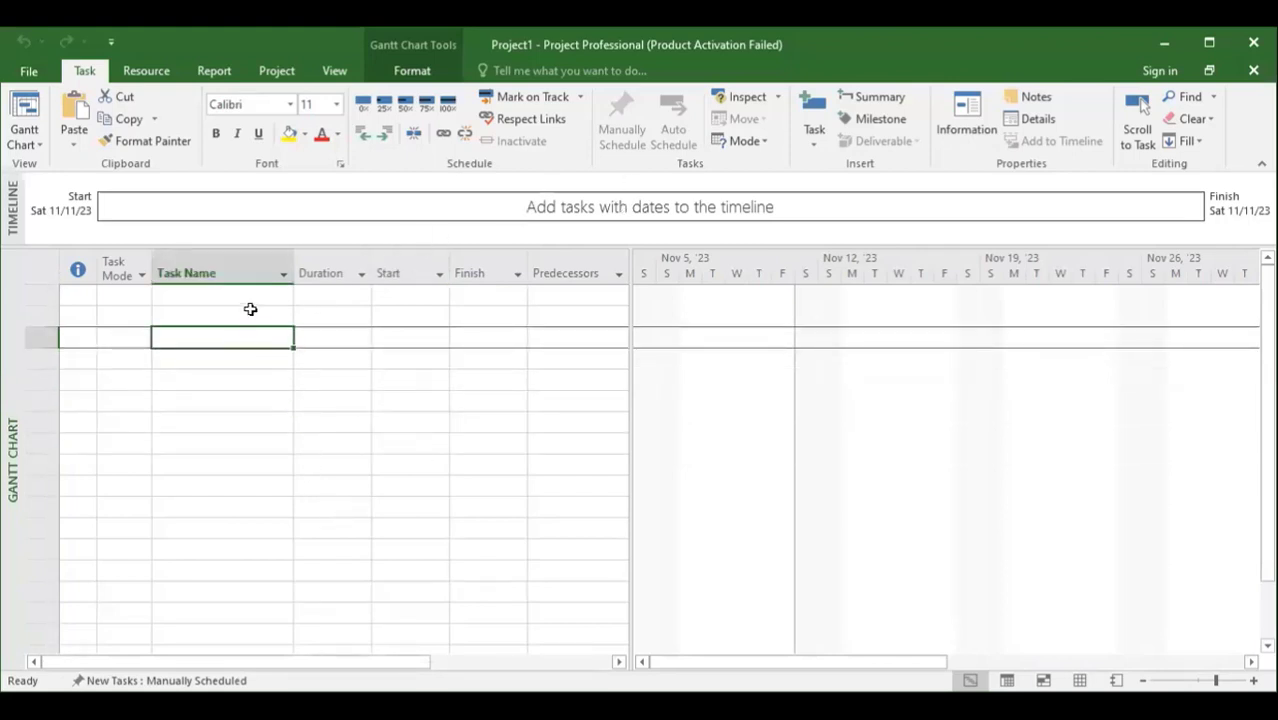
{"action": "left_click", "coordinate": [292, 295]}
{"action": "left_click", "coordinate": [260, 297]}
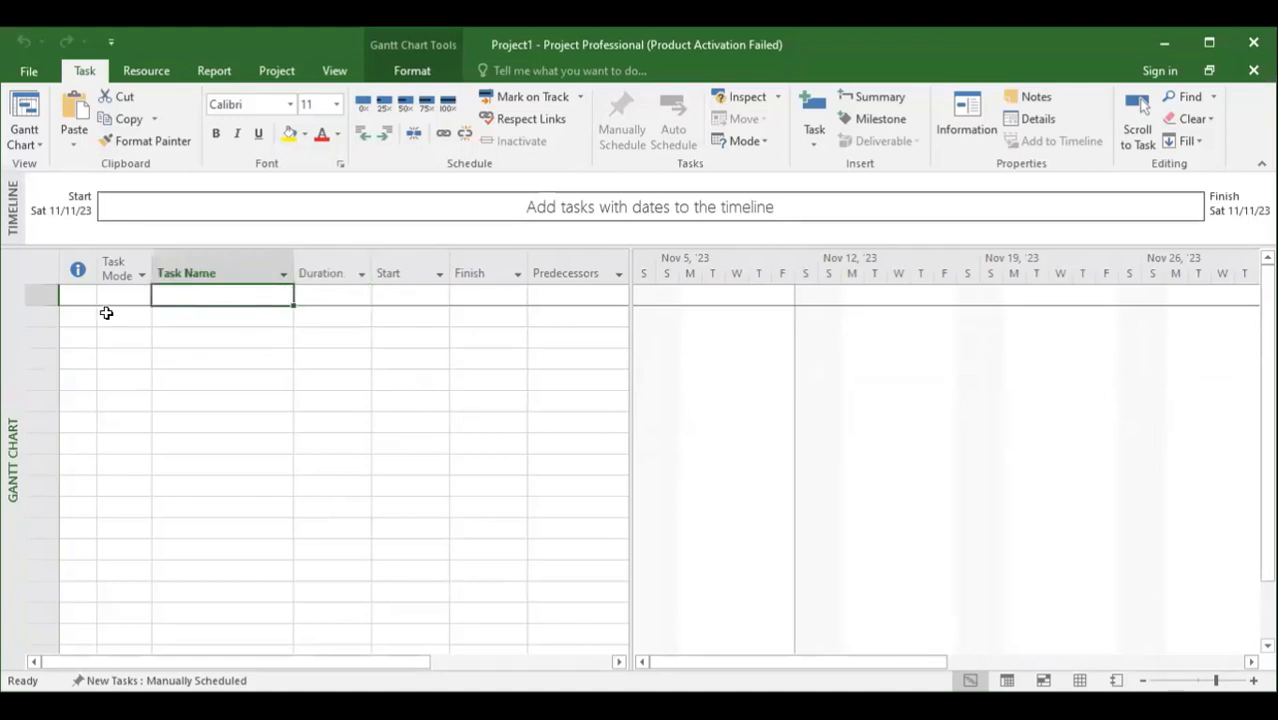
Step: Examine the Task Mode, Task Name, Duration, Start, Finish and Predecessors columns in the first row of the empty task table
{"action": "left_click", "coordinate": [106, 297]}
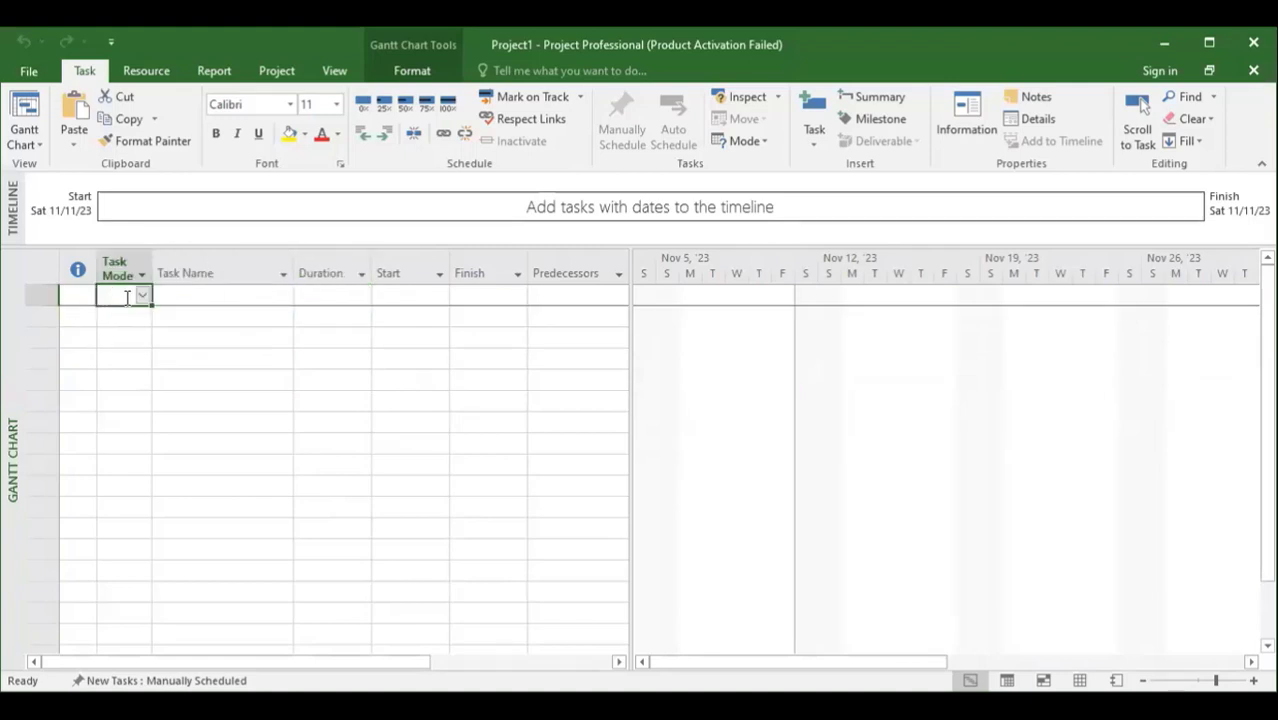
{"action": "left_click", "coordinate": [209, 290]}
{"action": "left_click", "coordinate": [322, 294]}
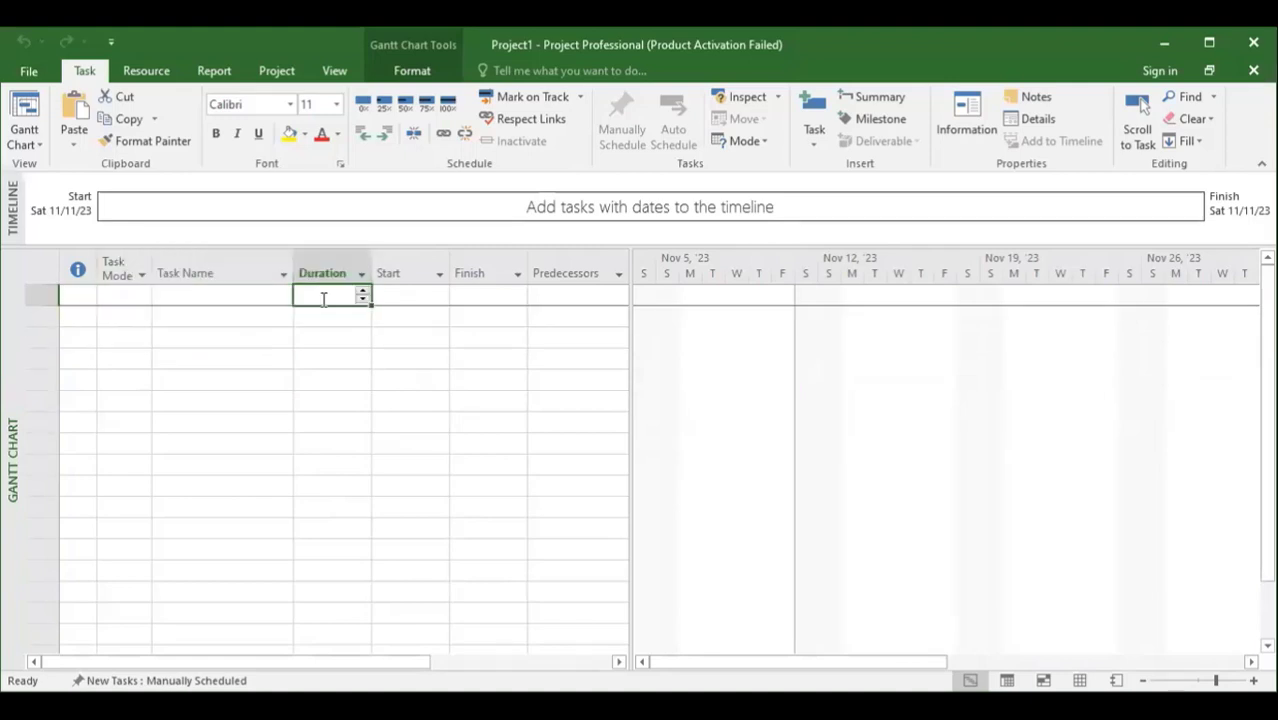
{"action": "left_click", "coordinate": [405, 296]}
{"action": "left_click", "coordinate": [476, 291]}
{"action": "left_click", "coordinate": [565, 298]}
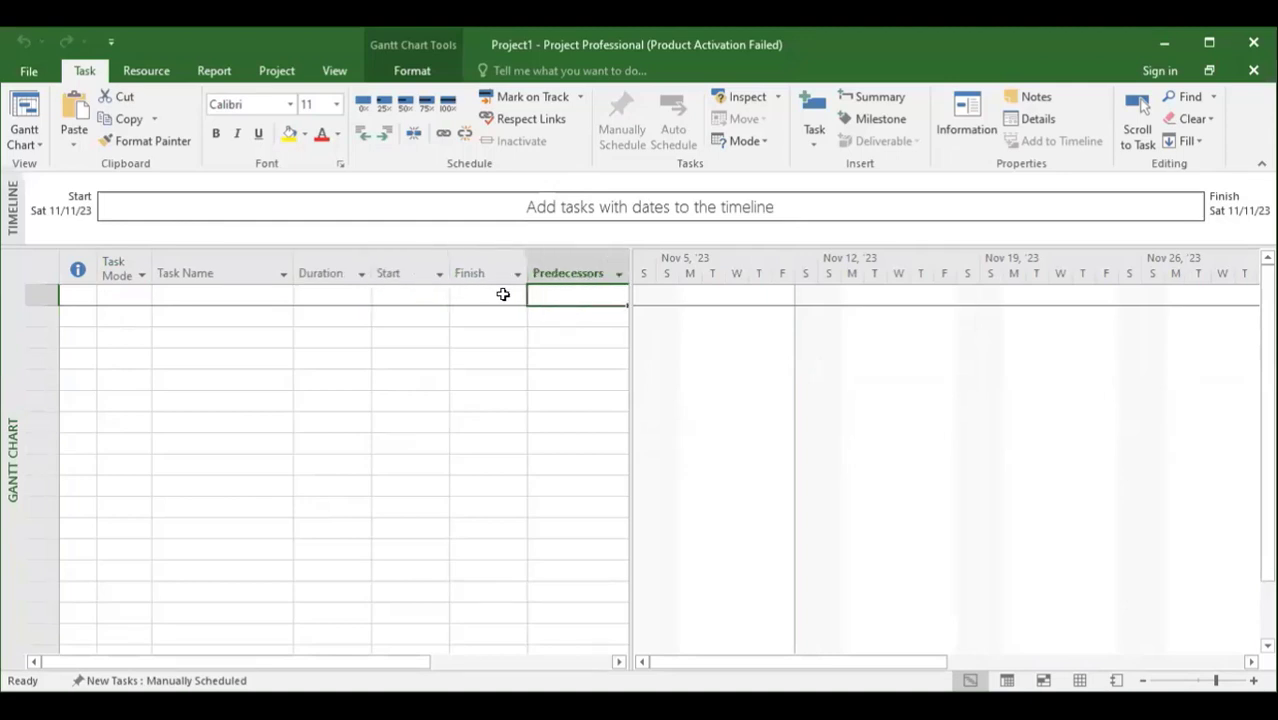
{"action": "left_click", "coordinate": [502, 294]}
{"action": "left_click", "coordinate": [412, 300]}
{"action": "left_click", "coordinate": [338, 300]}
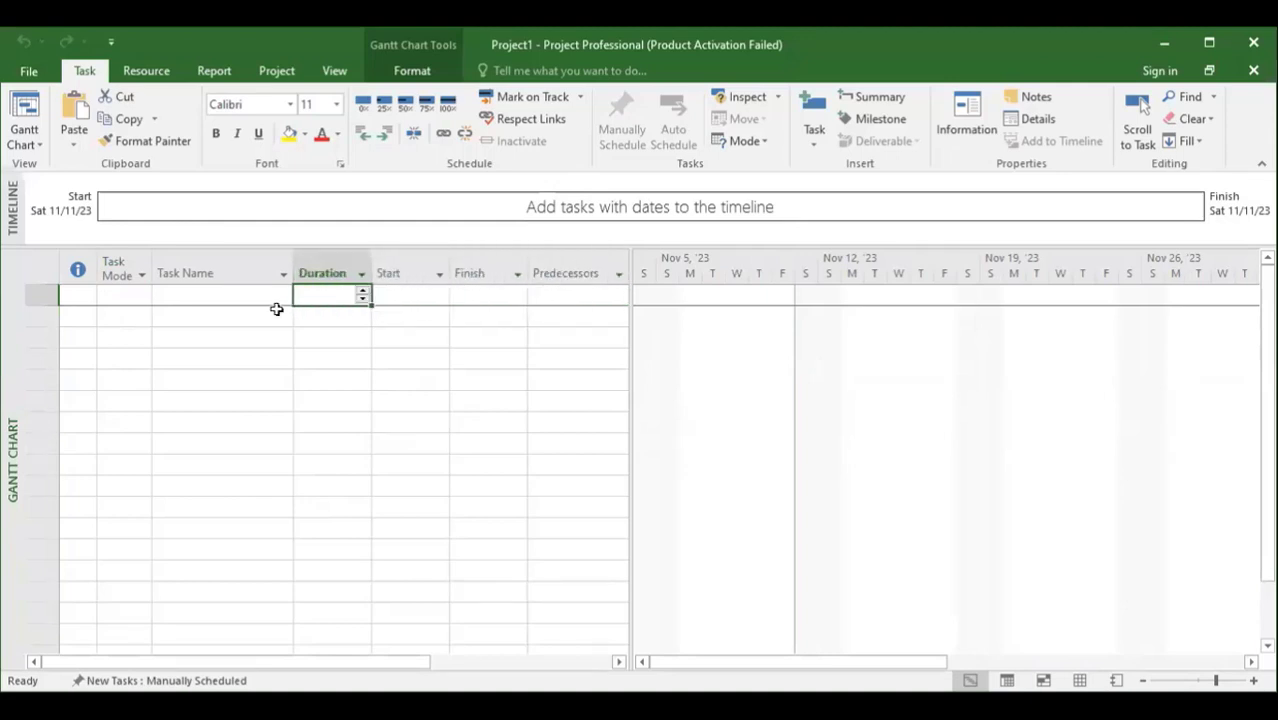
Step: Examine the first-row cells of the empty task table from the indicators column across to Predecessors
{"action": "left_click", "coordinate": [254, 296]}
{"action": "left_click", "coordinate": [124, 296]}
{"action": "left_click", "coordinate": [86, 294]}
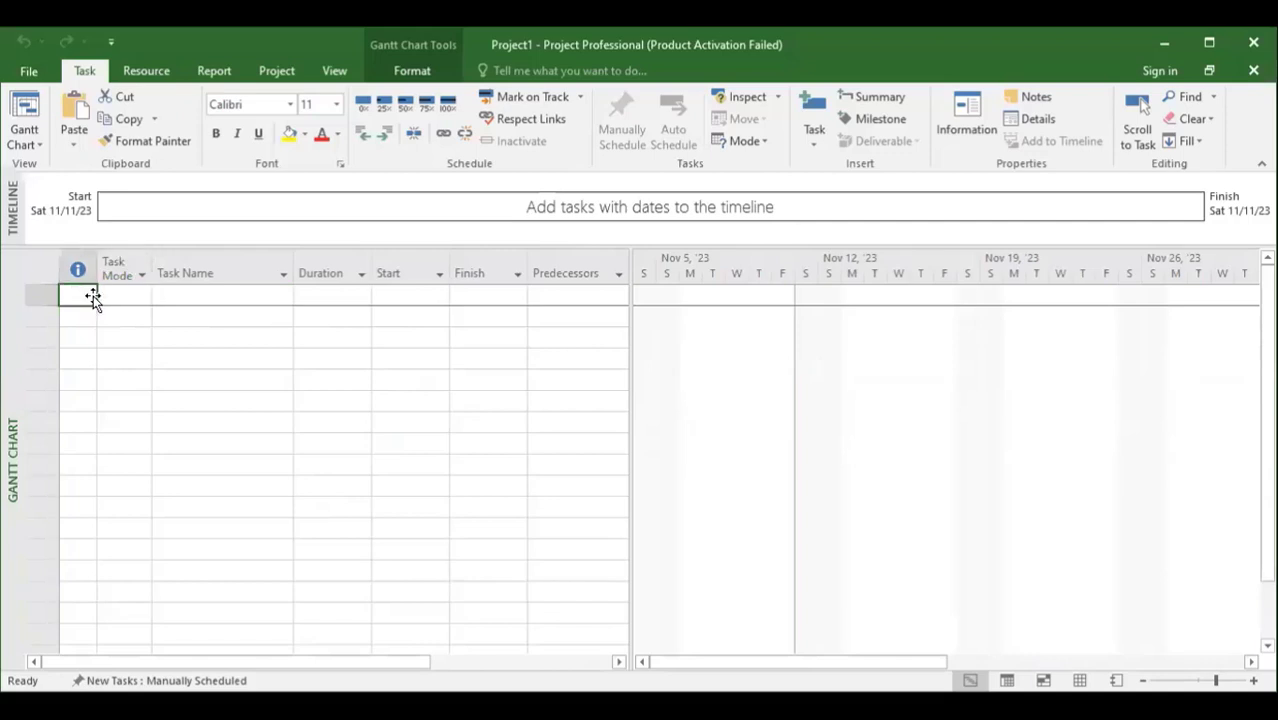
{"action": "left_click", "coordinate": [117, 300]}
{"action": "left_click", "coordinate": [184, 296]}
{"action": "left_click", "coordinate": [336, 292]}
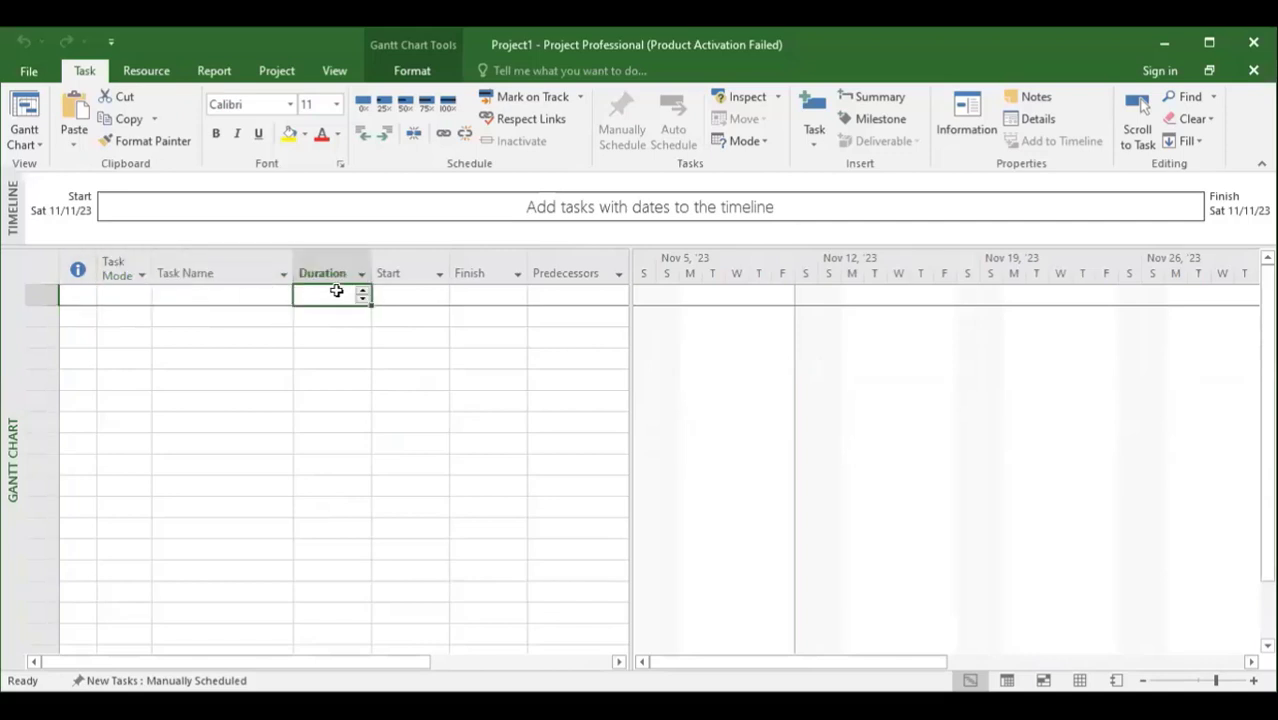
{"action": "left_click", "coordinate": [405, 294]}
{"action": "left_click", "coordinate": [476, 298]}
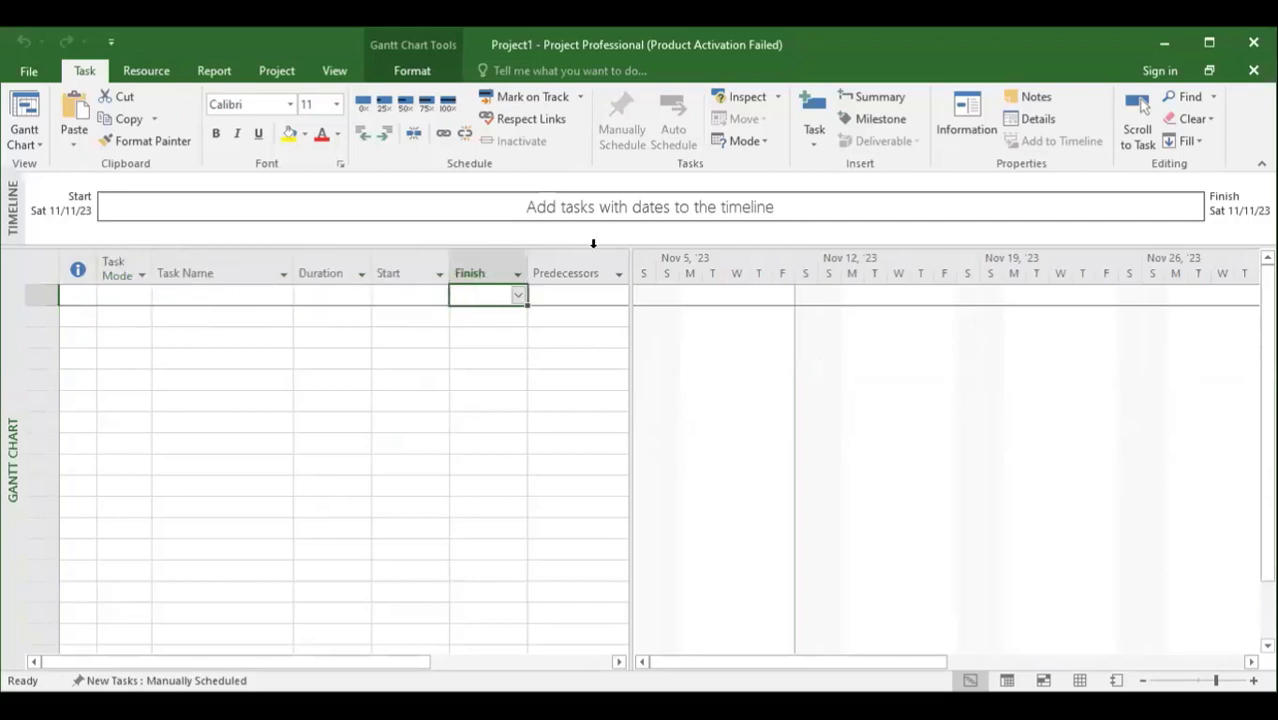
{"action": "left_click", "coordinate": [566, 291]}
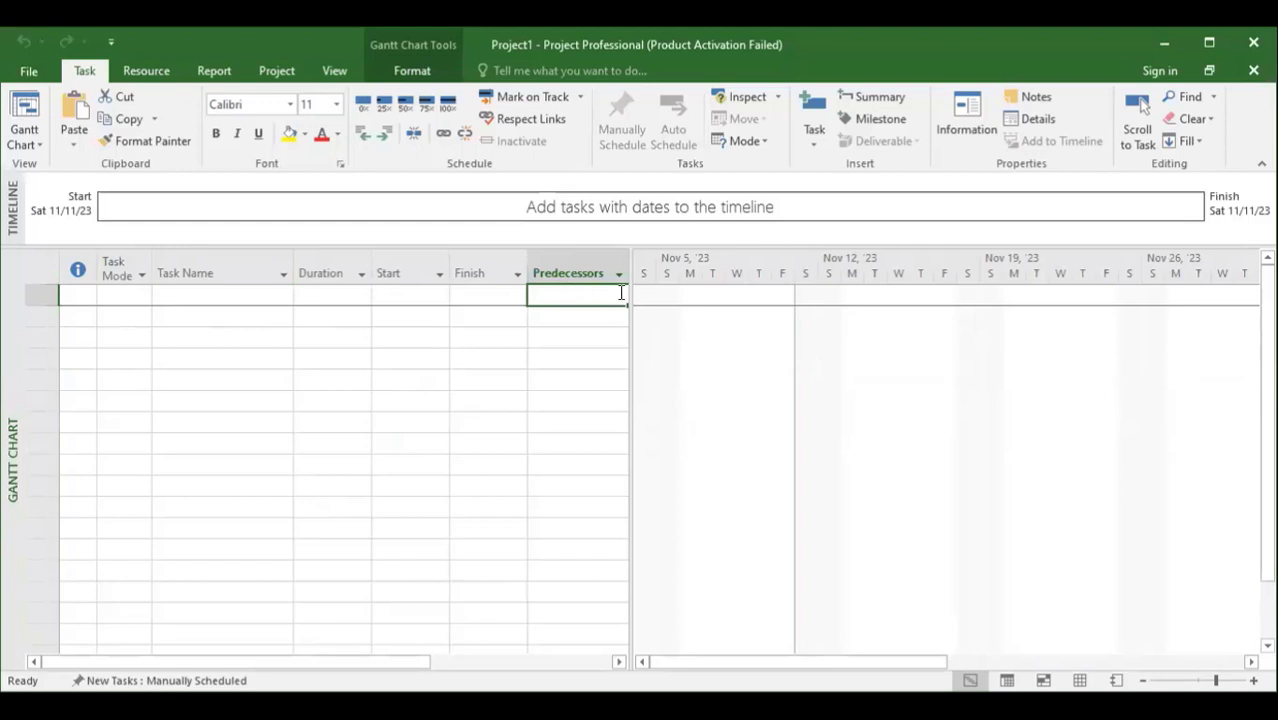
Step: Compare the Start, Finish and Predecessors cells in the first row, and go back over Duration to Task Name
{"action": "left_click", "coordinate": [494, 297]}
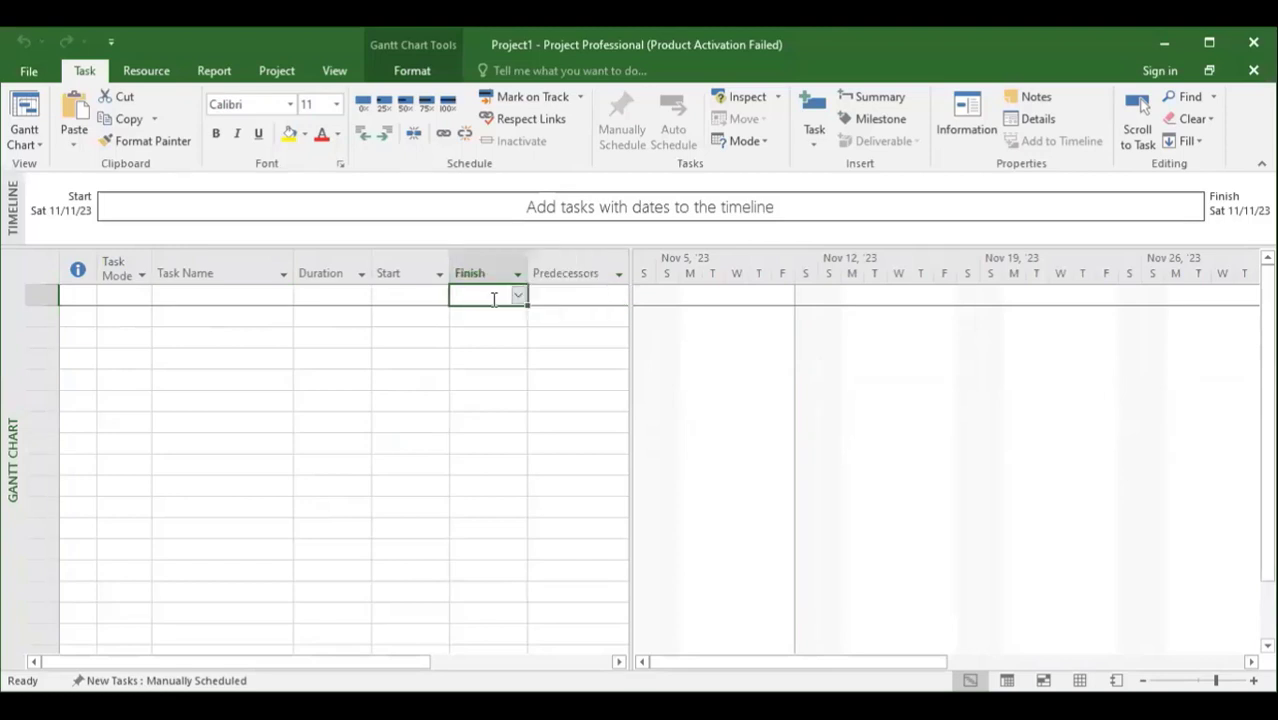
{"action": "left_click", "coordinate": [420, 297]}
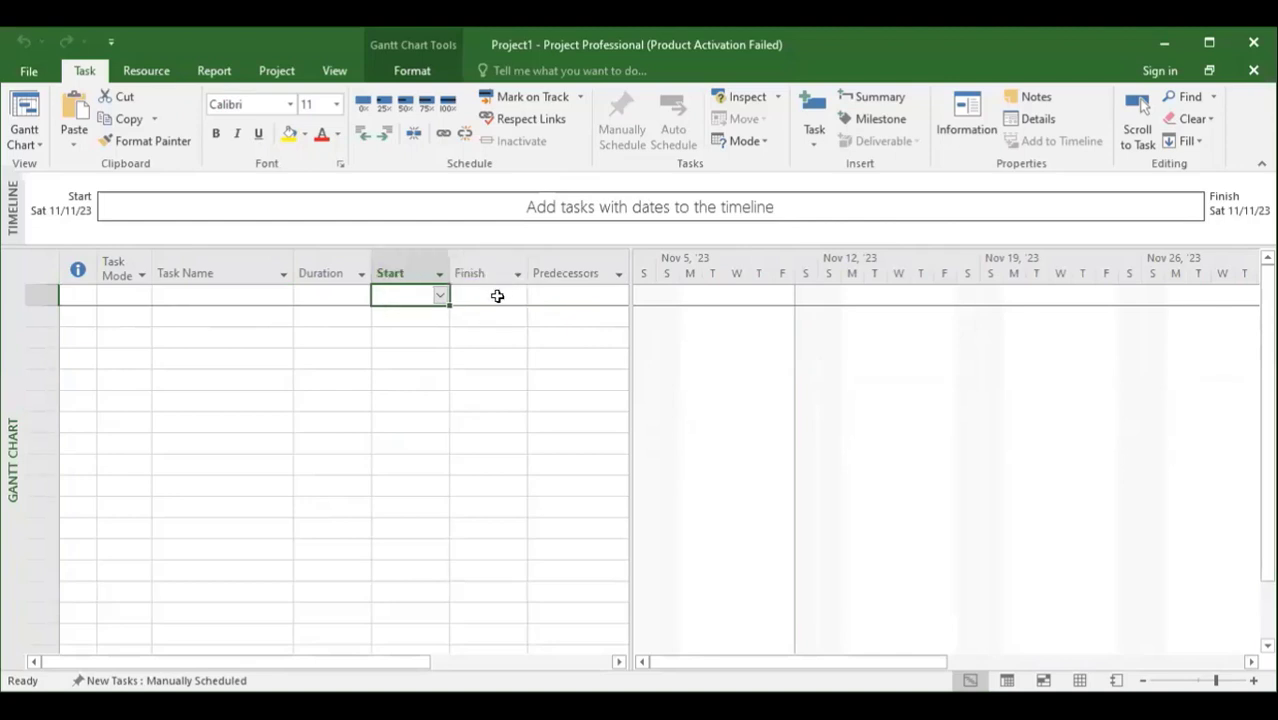
{"action": "left_click", "coordinate": [496, 294]}
{"action": "left_click", "coordinate": [407, 296]}
{"action": "left_click", "coordinate": [462, 297]}
{"action": "left_click", "coordinate": [552, 297]}
{"action": "left_click", "coordinate": [490, 298]}
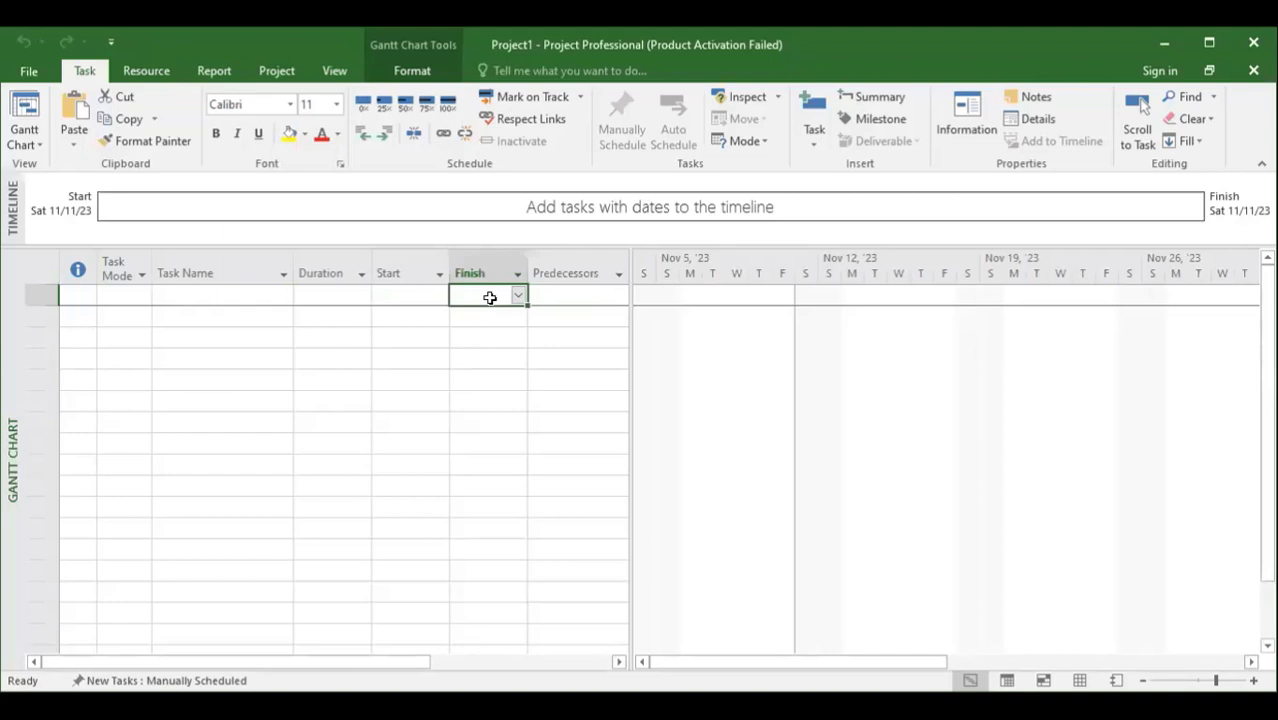
{"action": "left_click", "coordinate": [413, 296]}
{"action": "left_click", "coordinate": [320, 297]}
{"action": "left_click", "coordinate": [260, 292]}
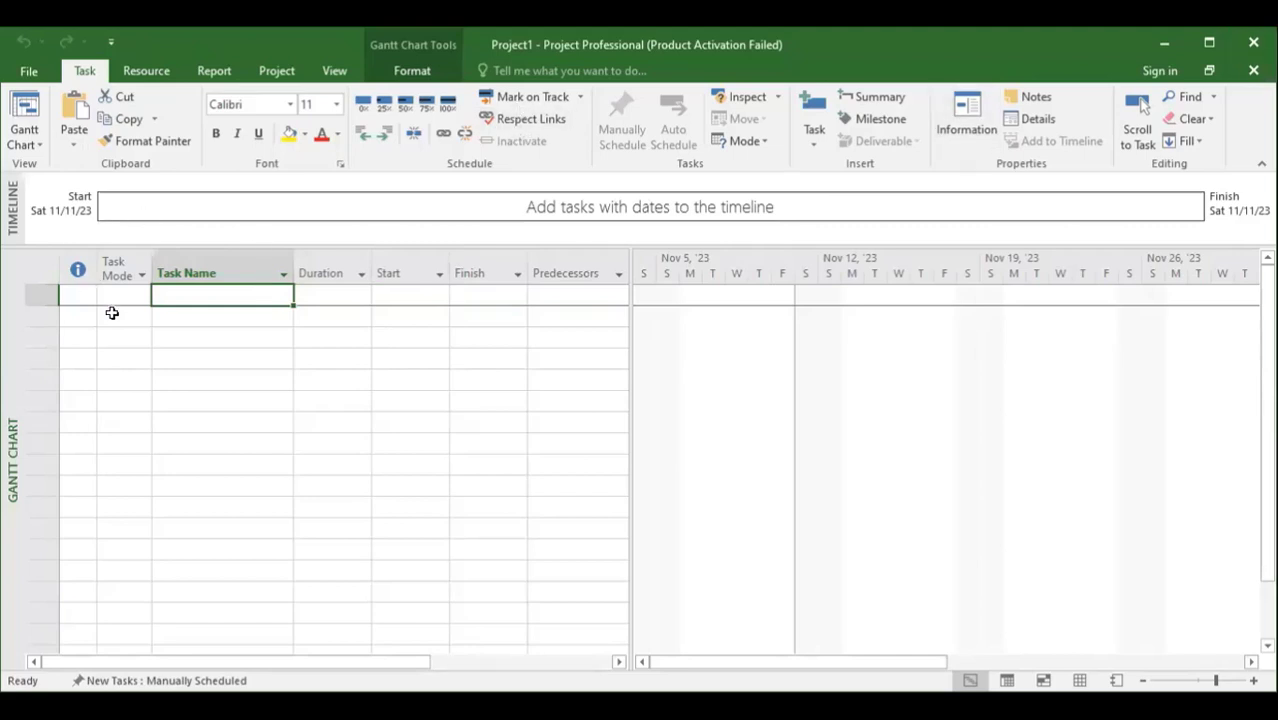
Step: Open the general Project Options and set the date format to 1/28/09 and the Office theme to Colorful
{"action": "left_click", "coordinate": [28, 72]}
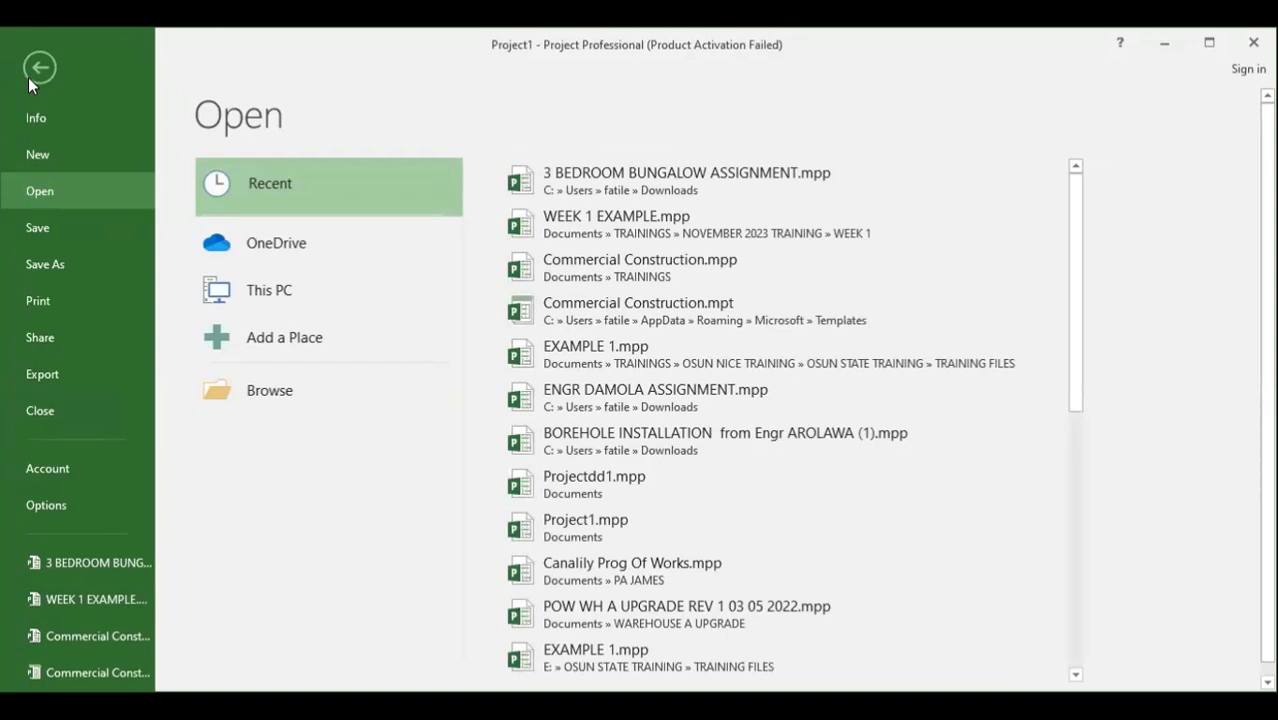
{"action": "left_click", "coordinate": [38, 508]}
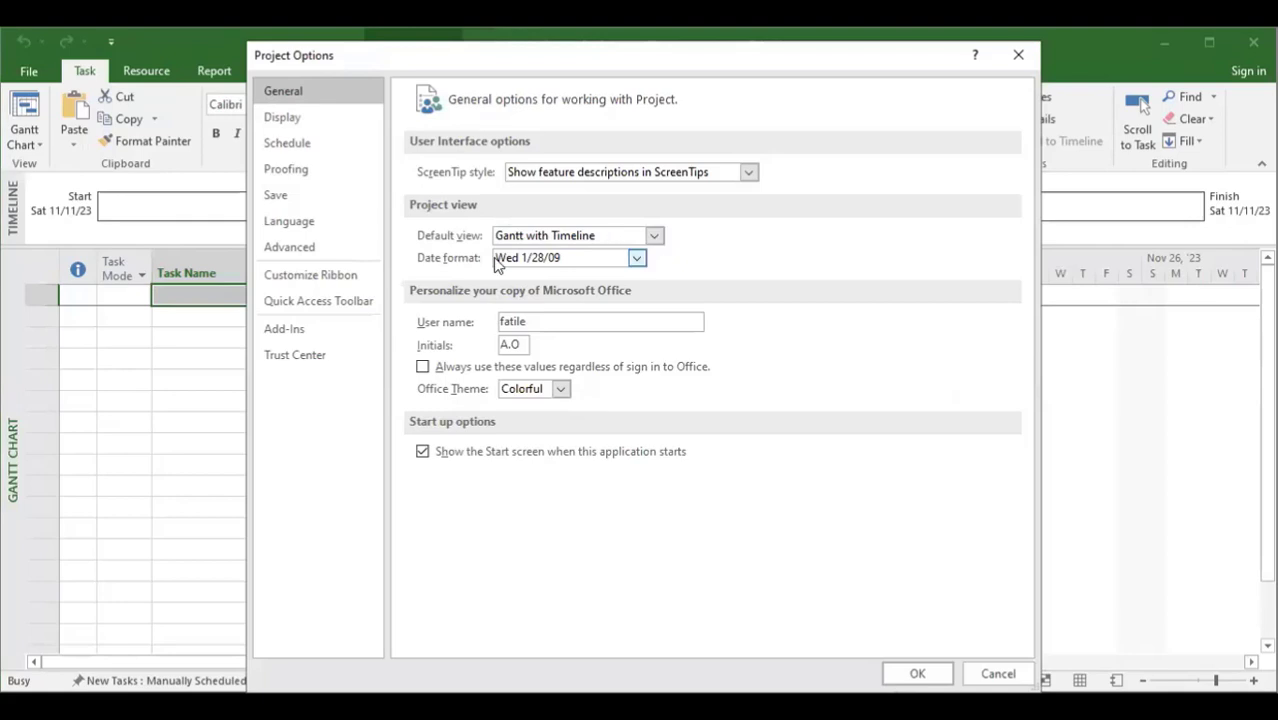
{"action": "left_click", "coordinate": [648, 237]}
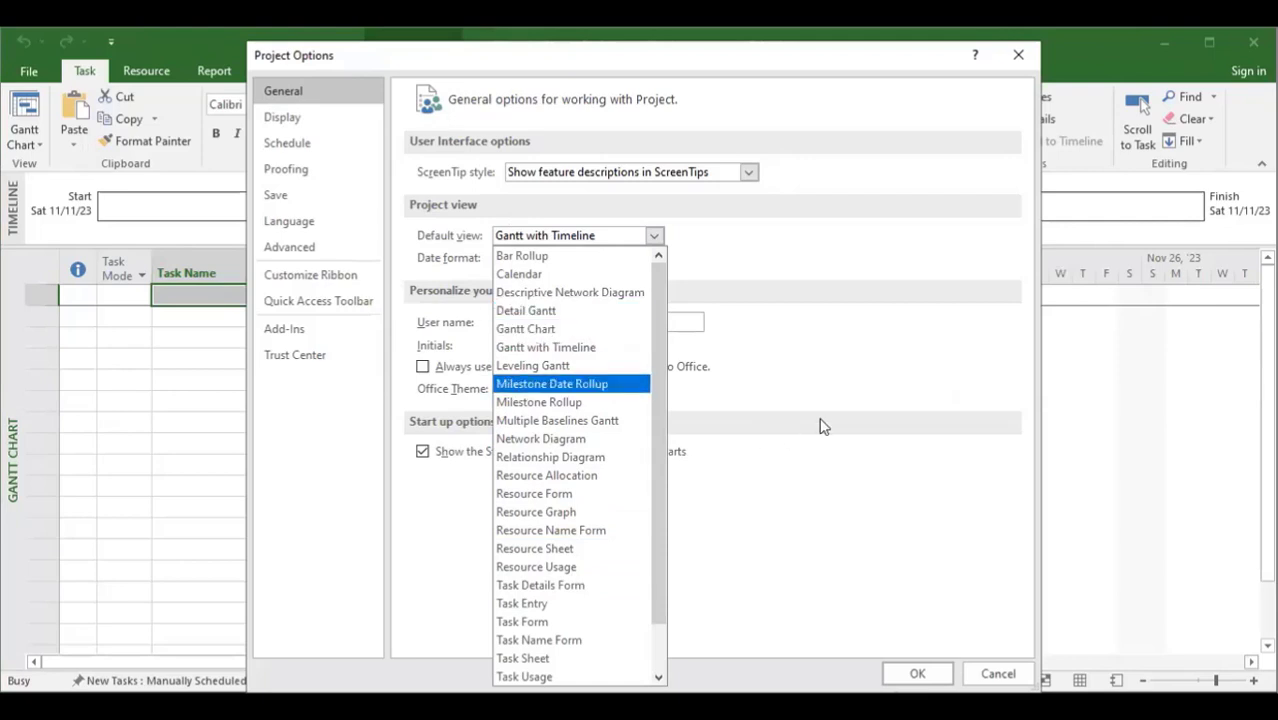
{"action": "left_click", "coordinate": [866, 460]}
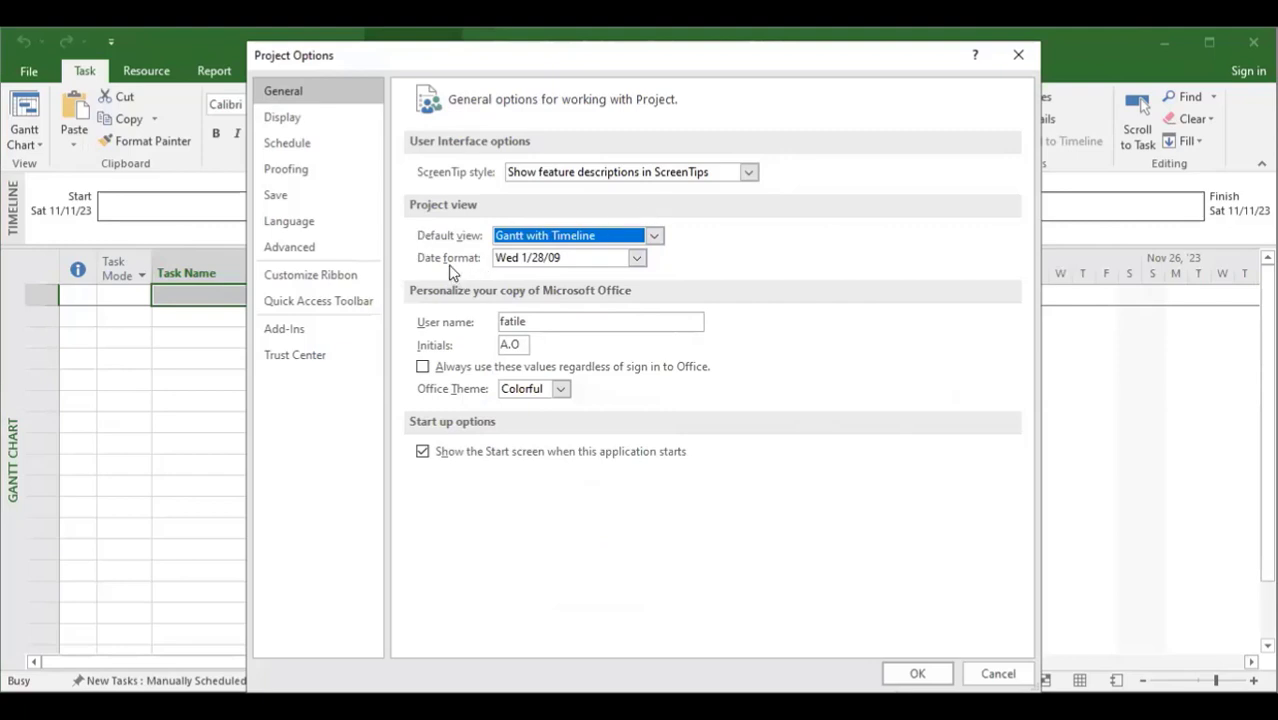
{"action": "left_click", "coordinate": [637, 259]}
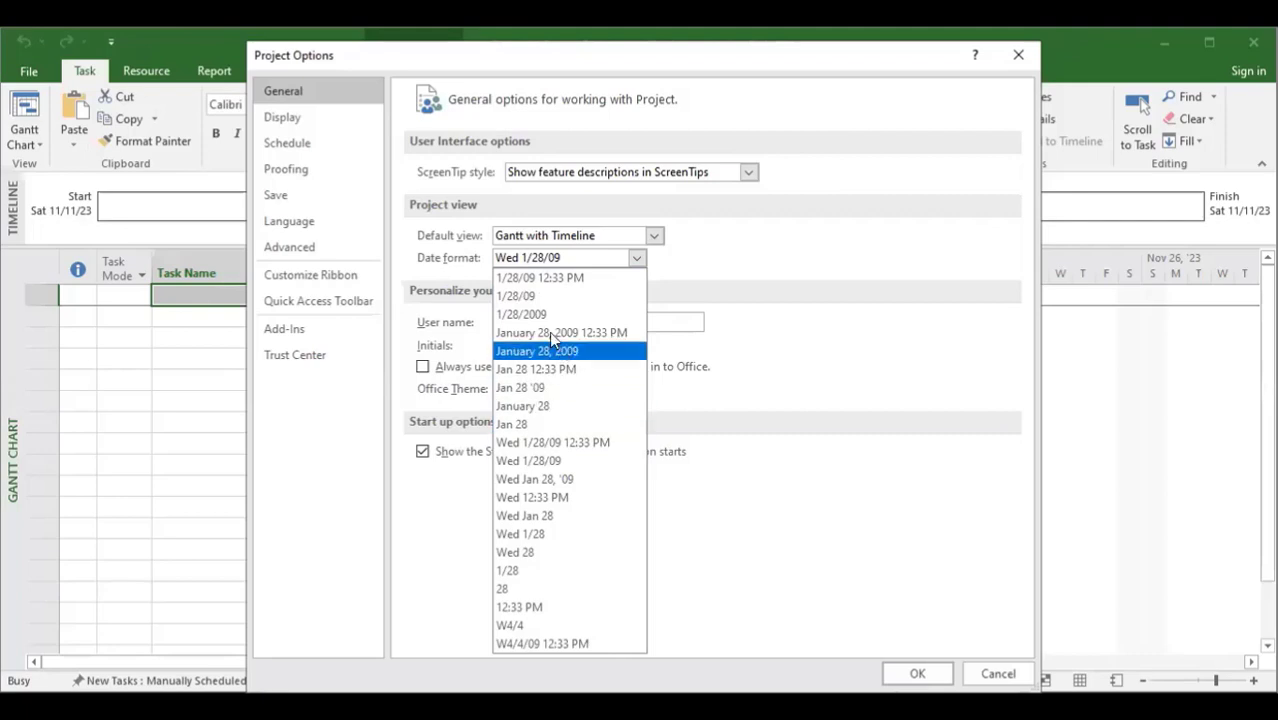
{"action": "left_click", "coordinate": [523, 296]}
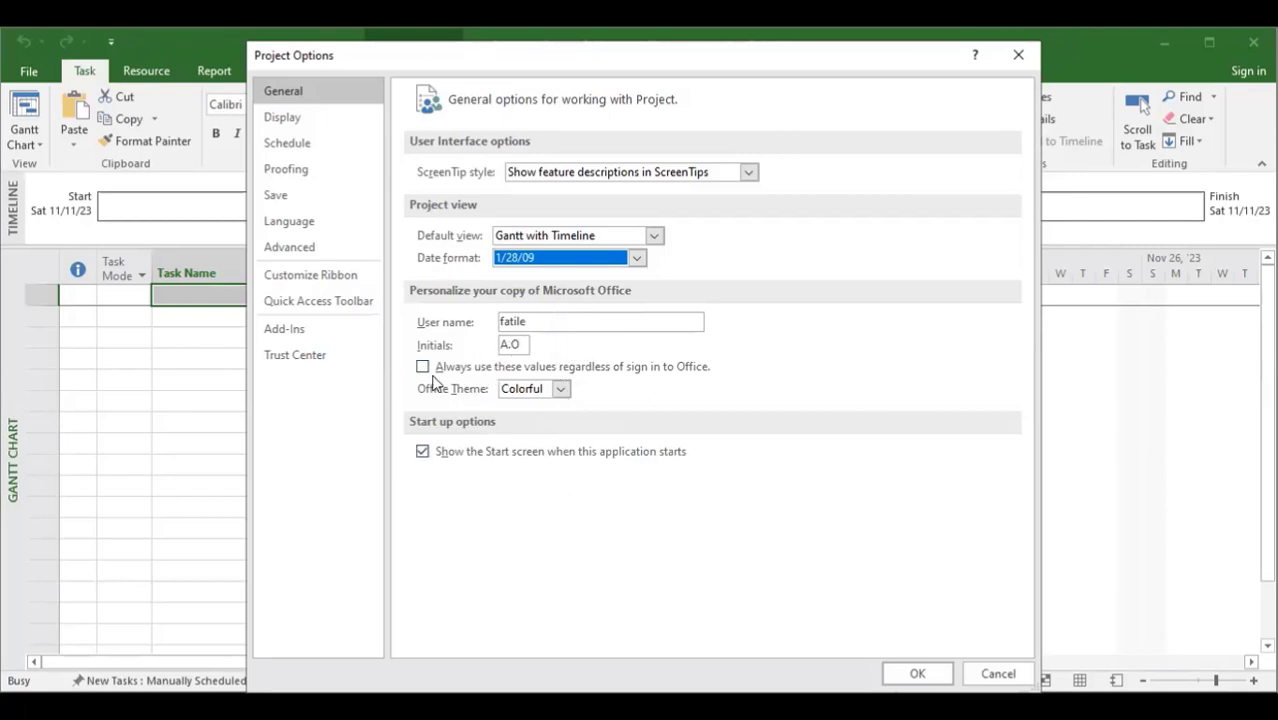
{"action": "left_click", "coordinate": [560, 390]}
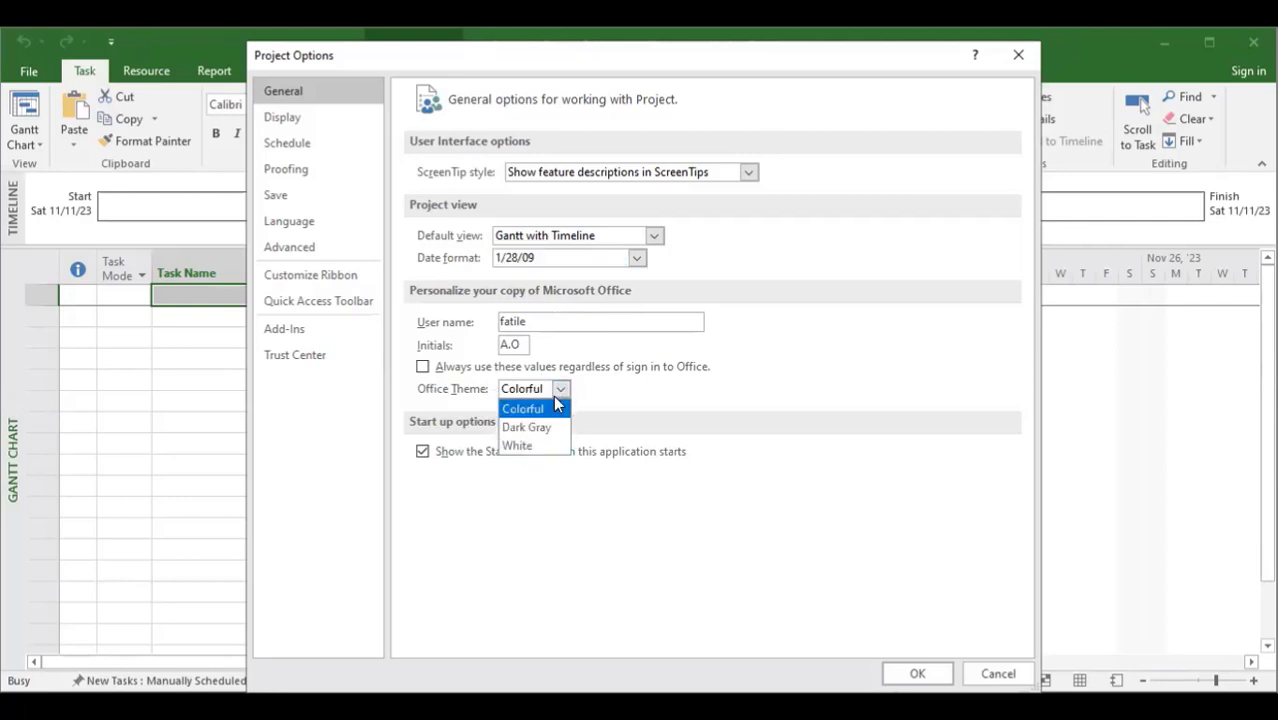
{"action": "left_click", "coordinate": [549, 410]}
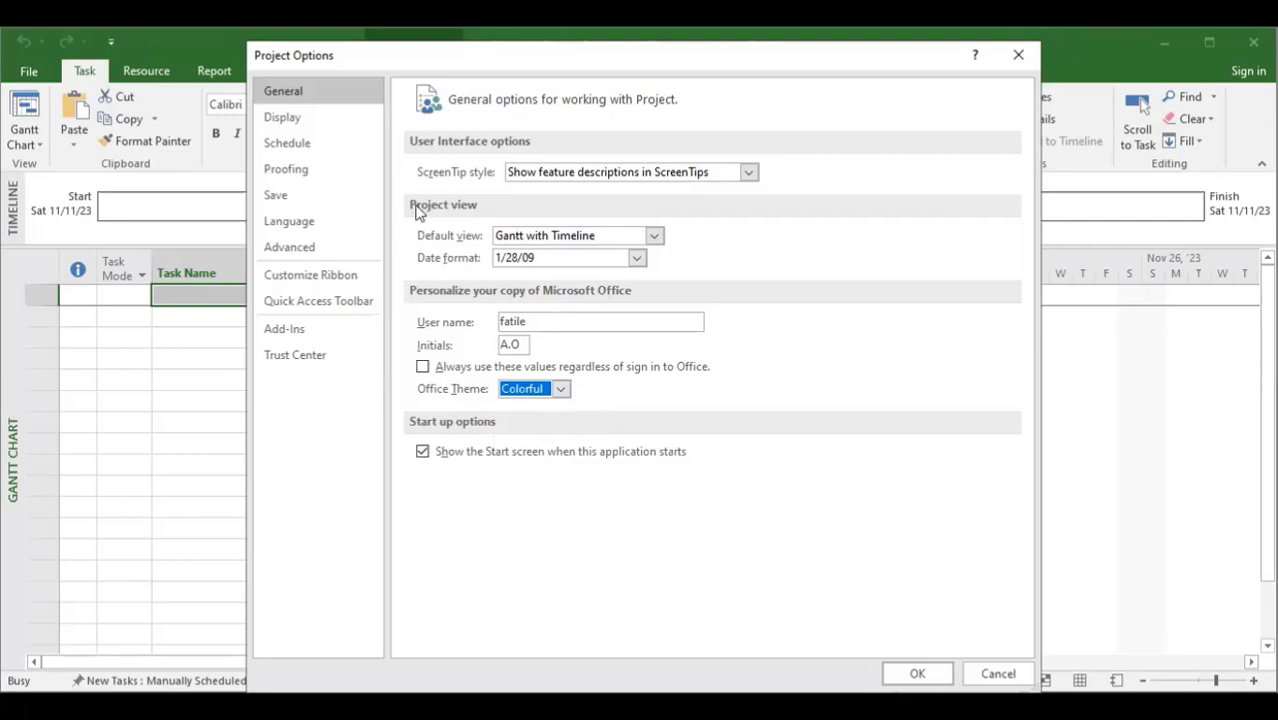
Step: In the Display options, keep the Gregorian Calendar type and set the currency for Project1 to NGN
{"action": "left_click", "coordinate": [283, 118]}
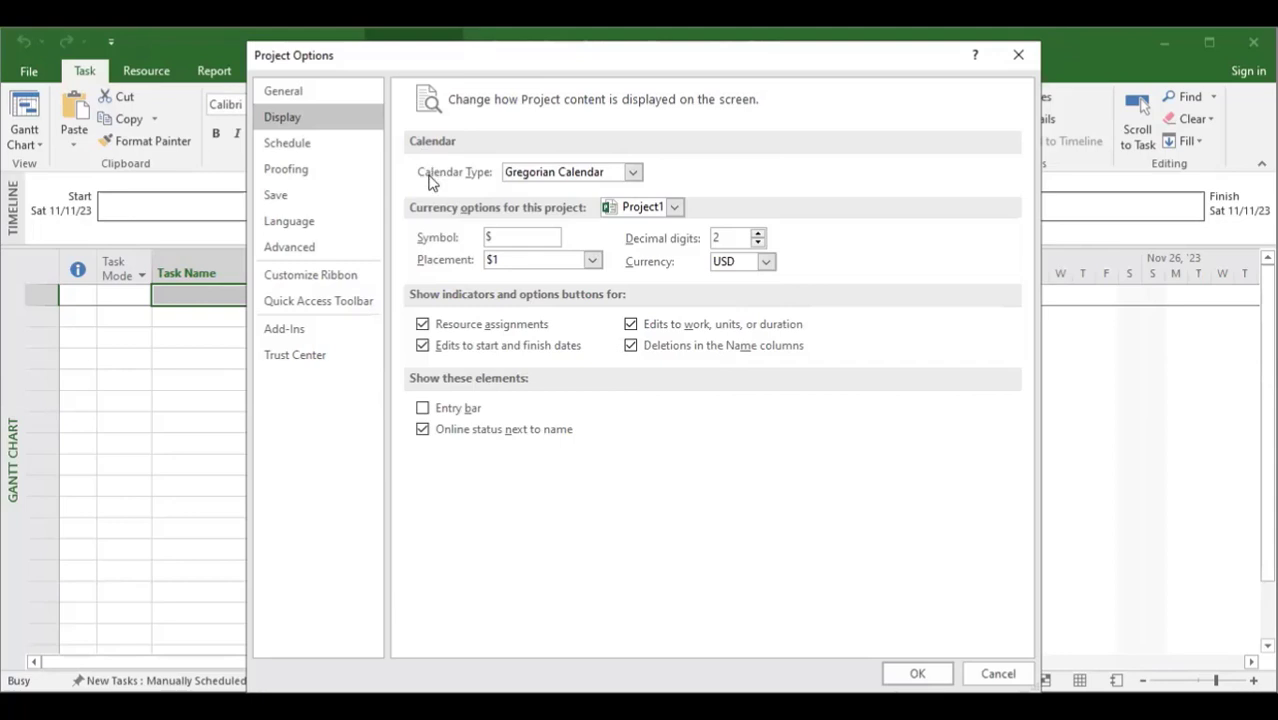
{"action": "left_click", "coordinate": [631, 176]}
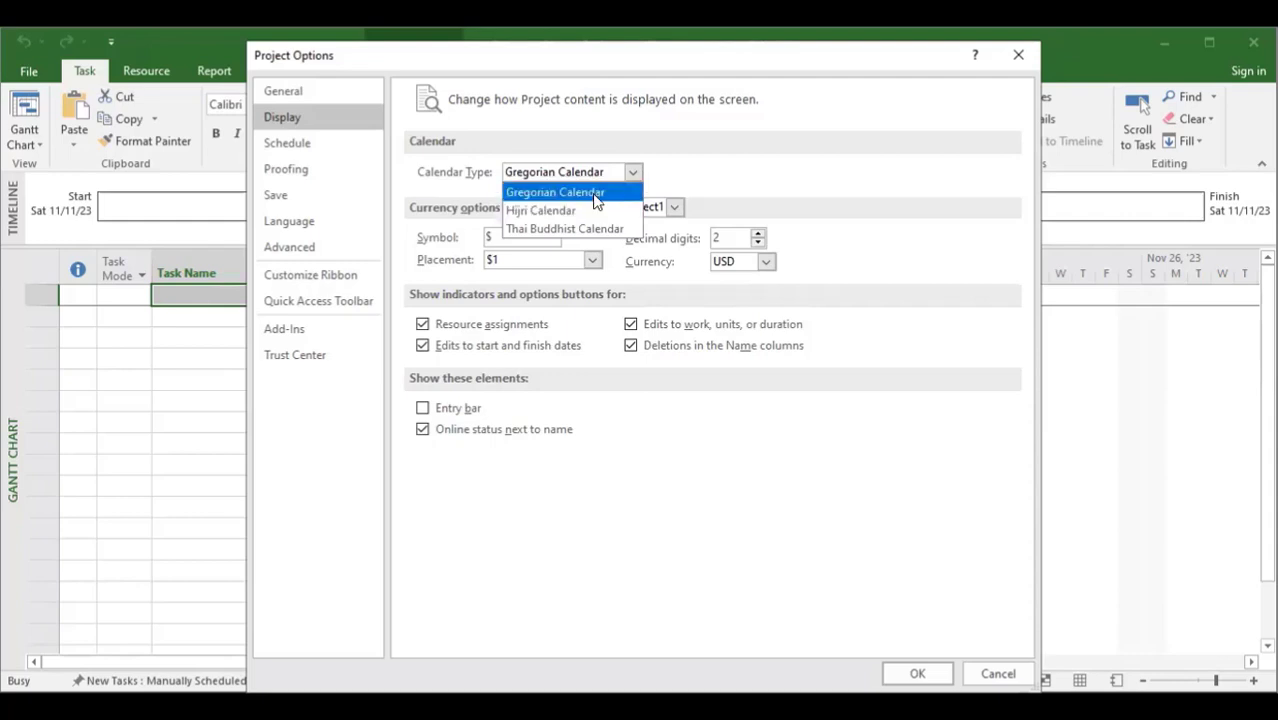
{"action": "left_click", "coordinate": [432, 238]}
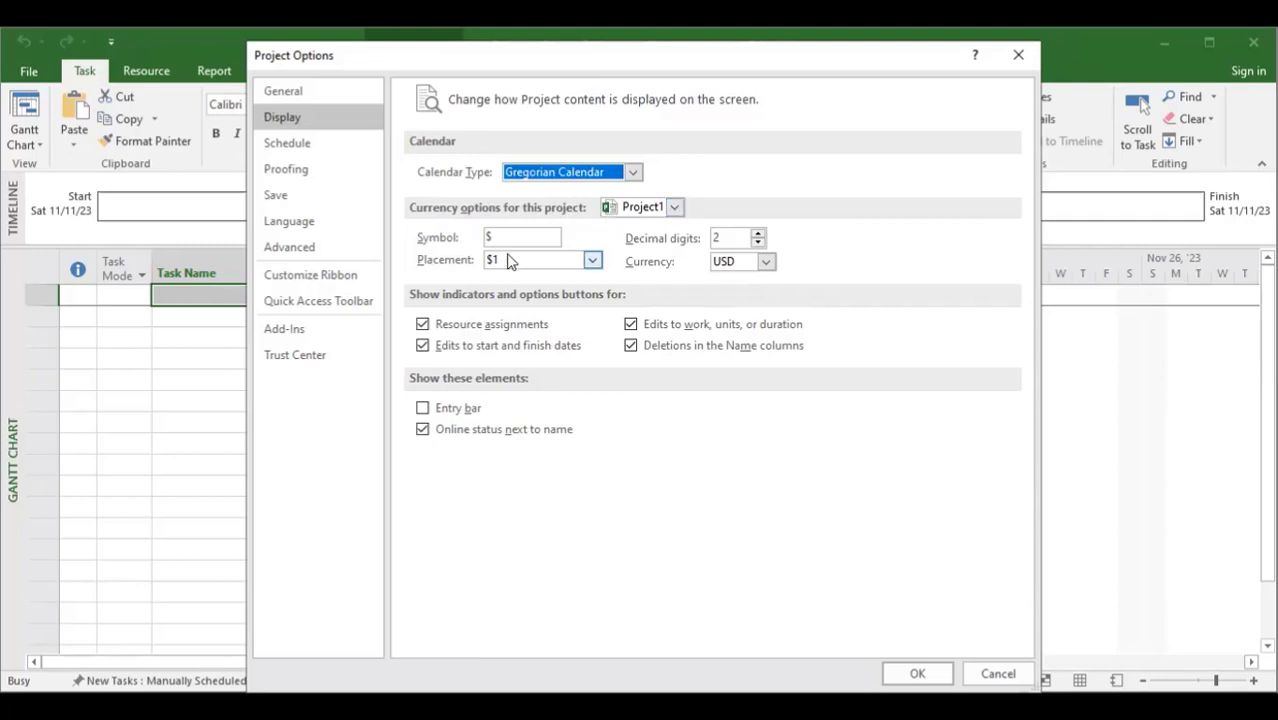
{"action": "left_click", "coordinate": [767, 262]}
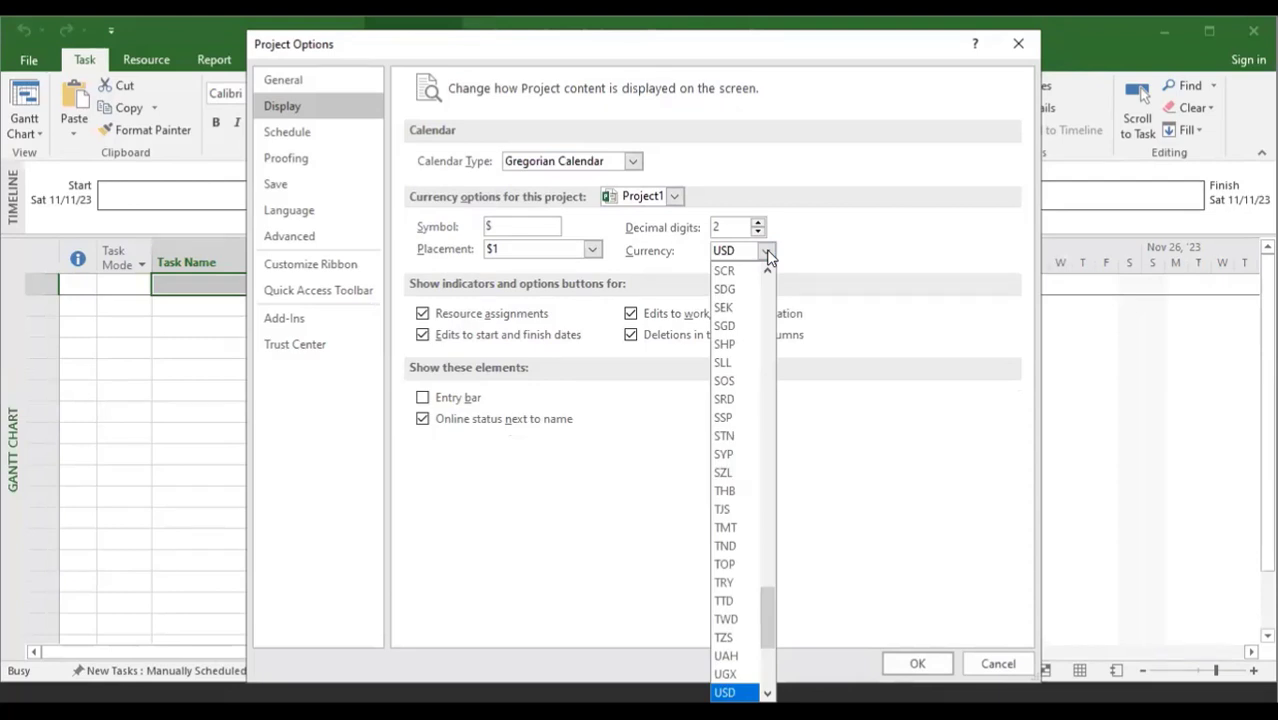
{"action": "left_click", "coordinate": [765, 251]}
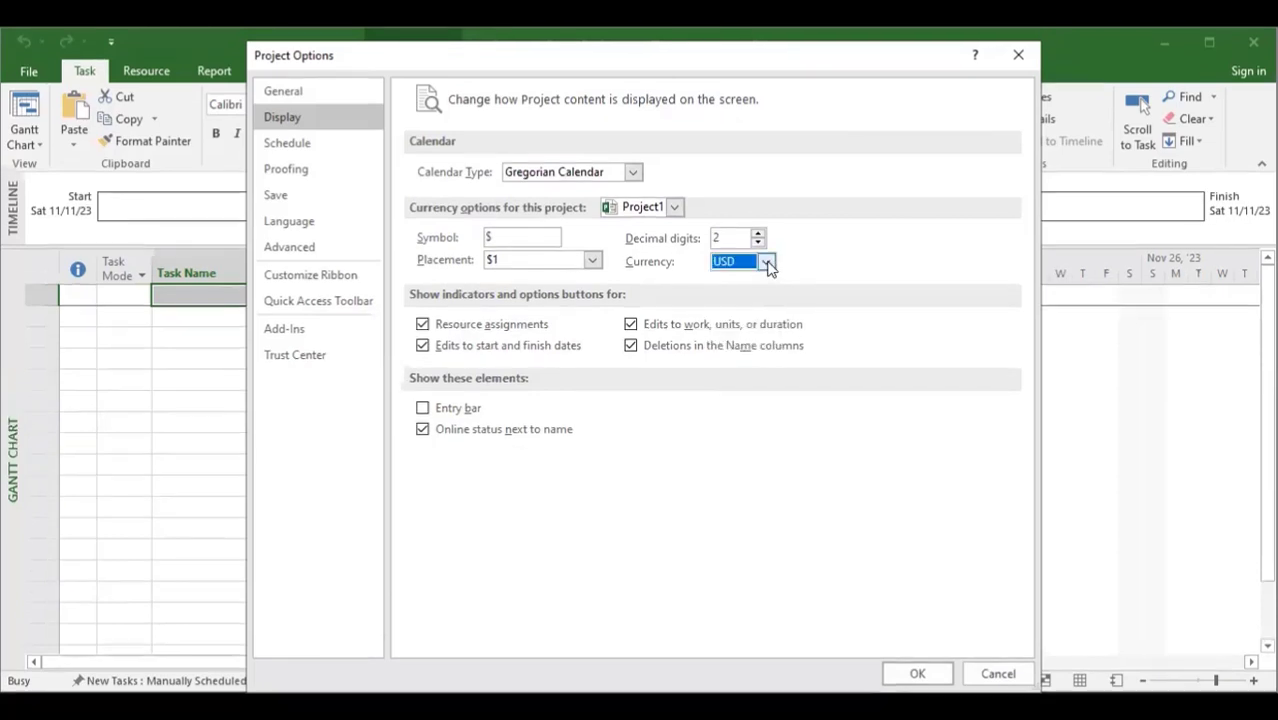
{"action": "left_click", "coordinate": [767, 262]}
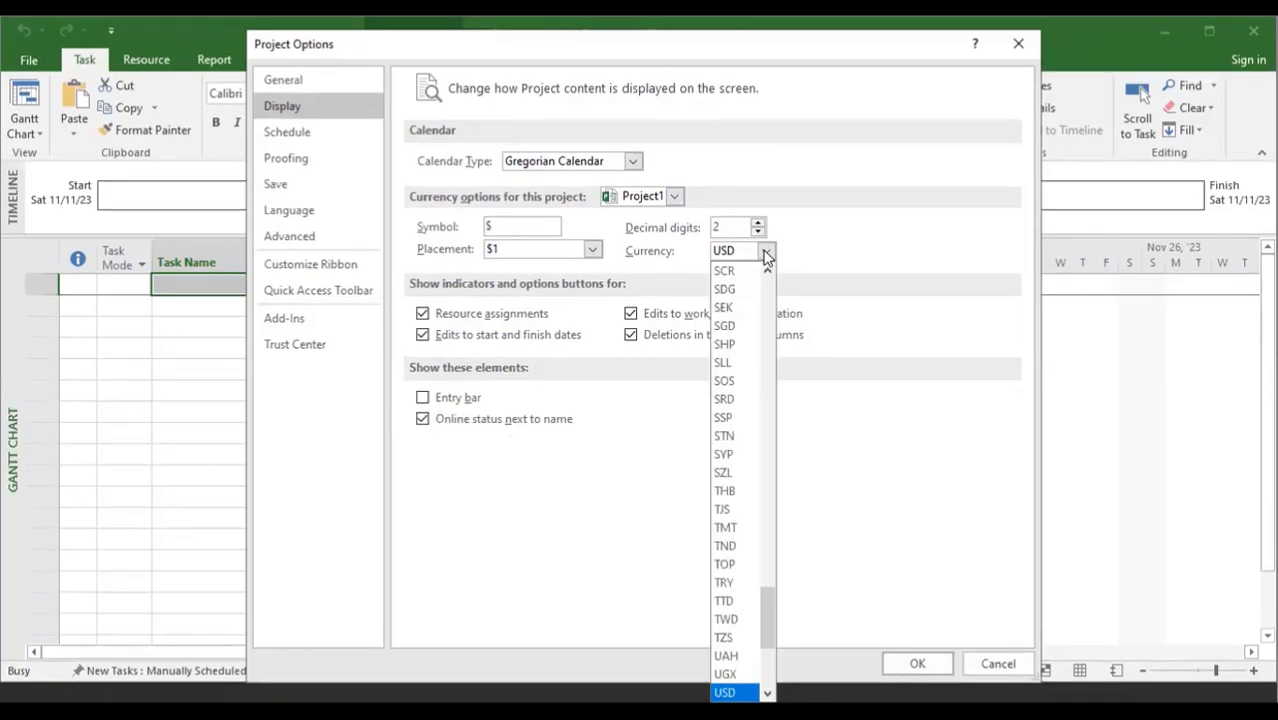
{"action": "key", "text": "n"}
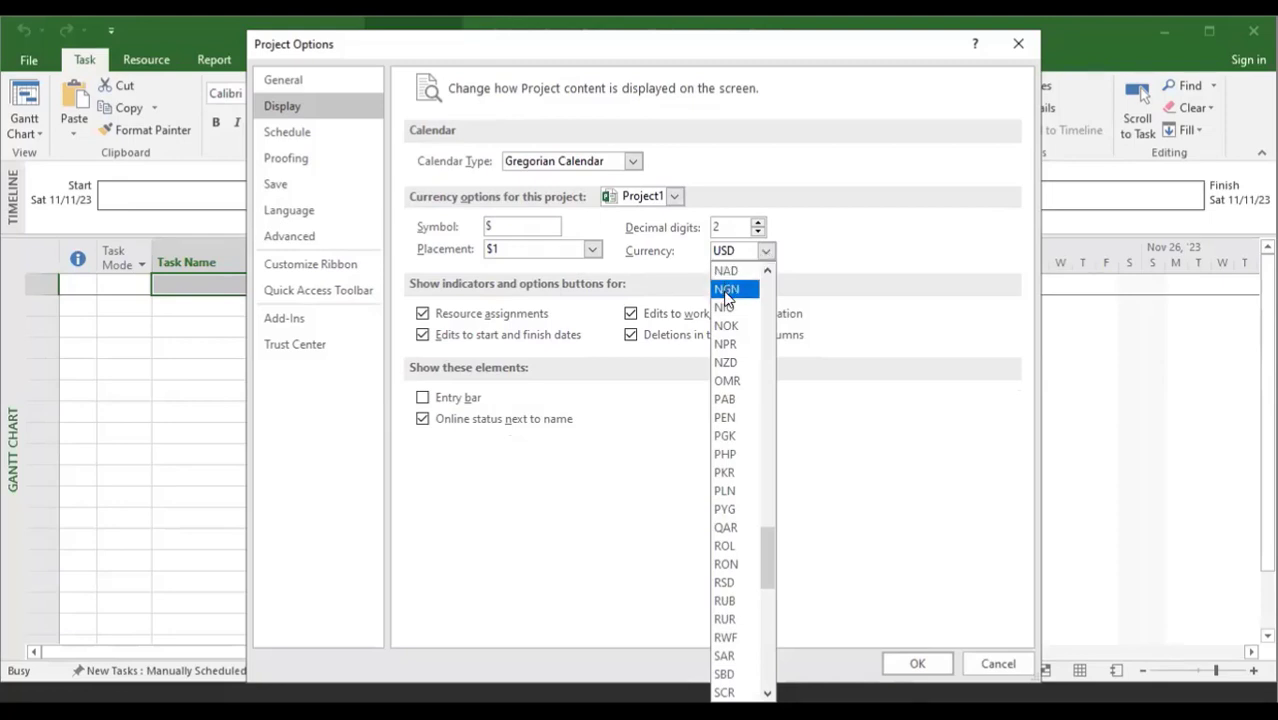
{"action": "left_click", "coordinate": [754, 279]}
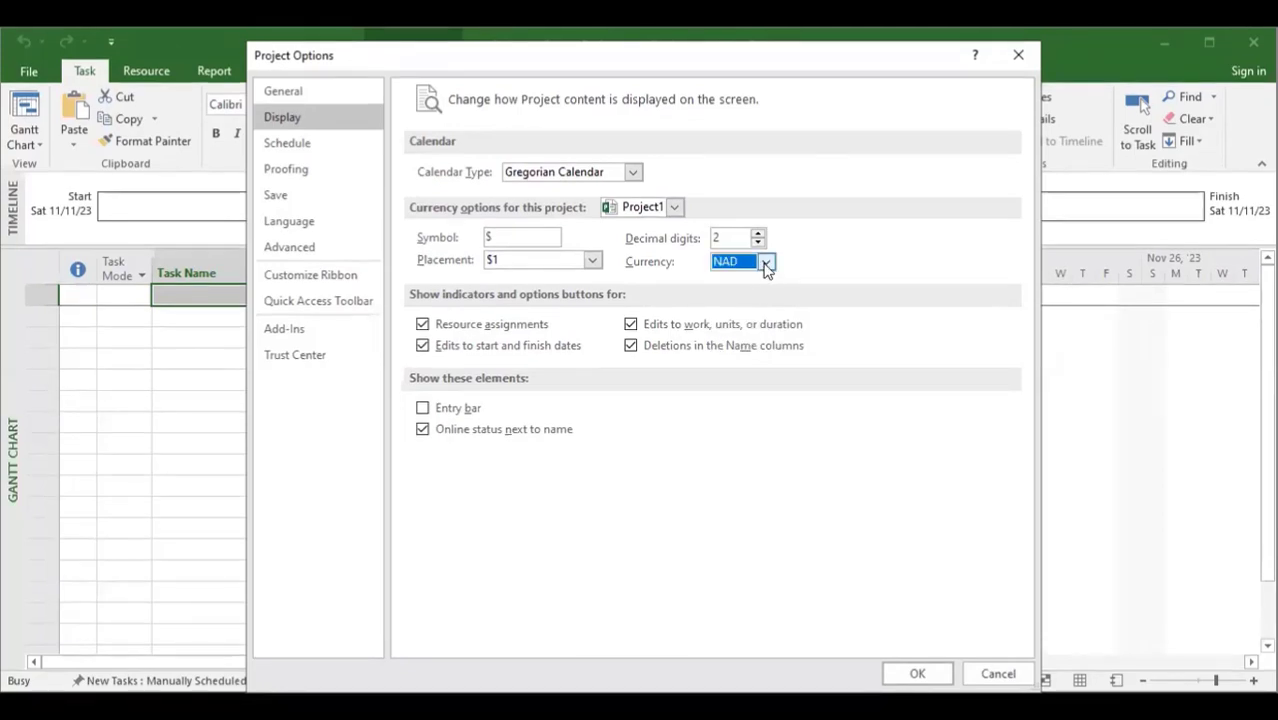
{"action": "left_click", "coordinate": [766, 262]}
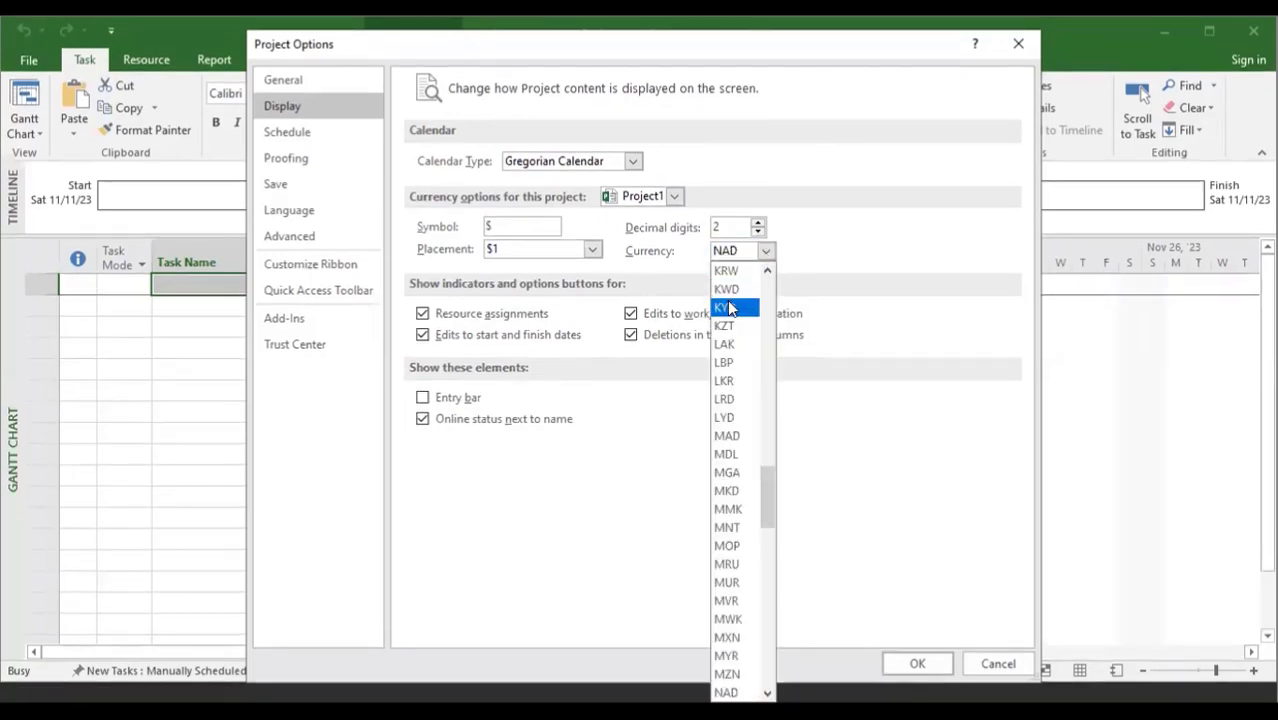
{"action": "scroll", "coordinate": [716, 550], "scroll_direction": "down", "scroll_amount": 3}
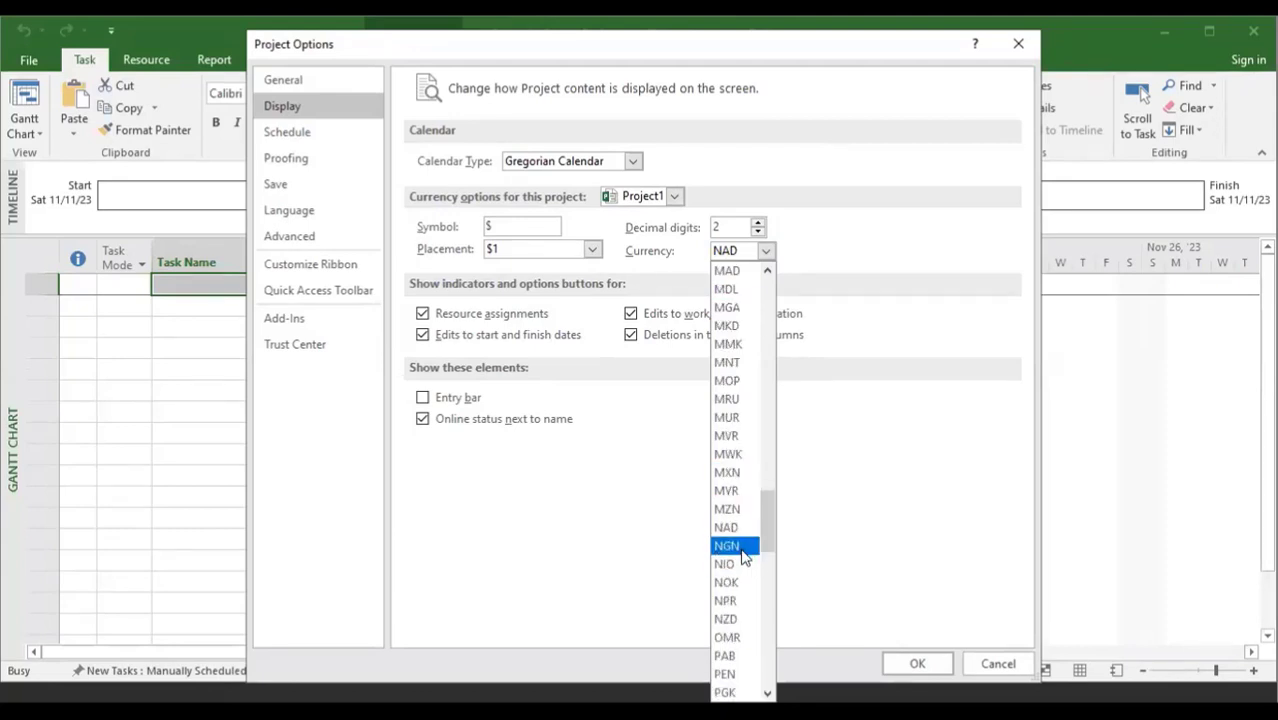
{"action": "left_click", "coordinate": [833, 290]}
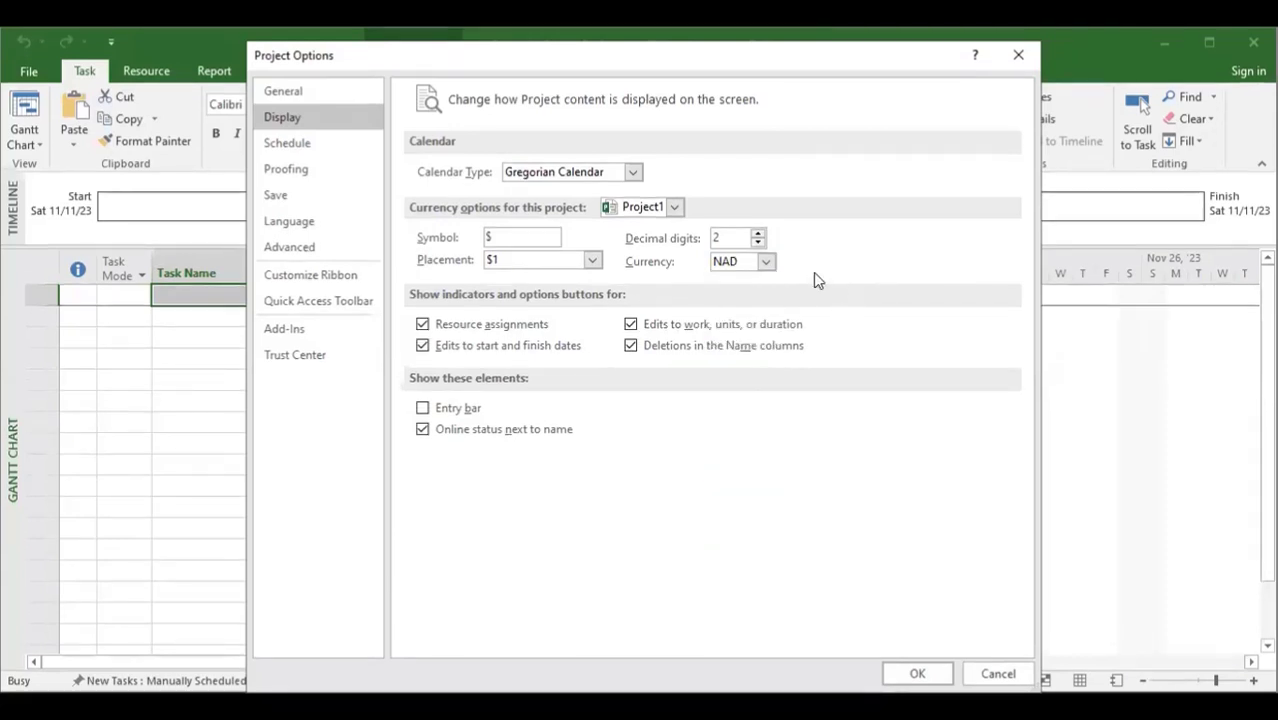
{"action": "left_click", "coordinate": [764, 262]}
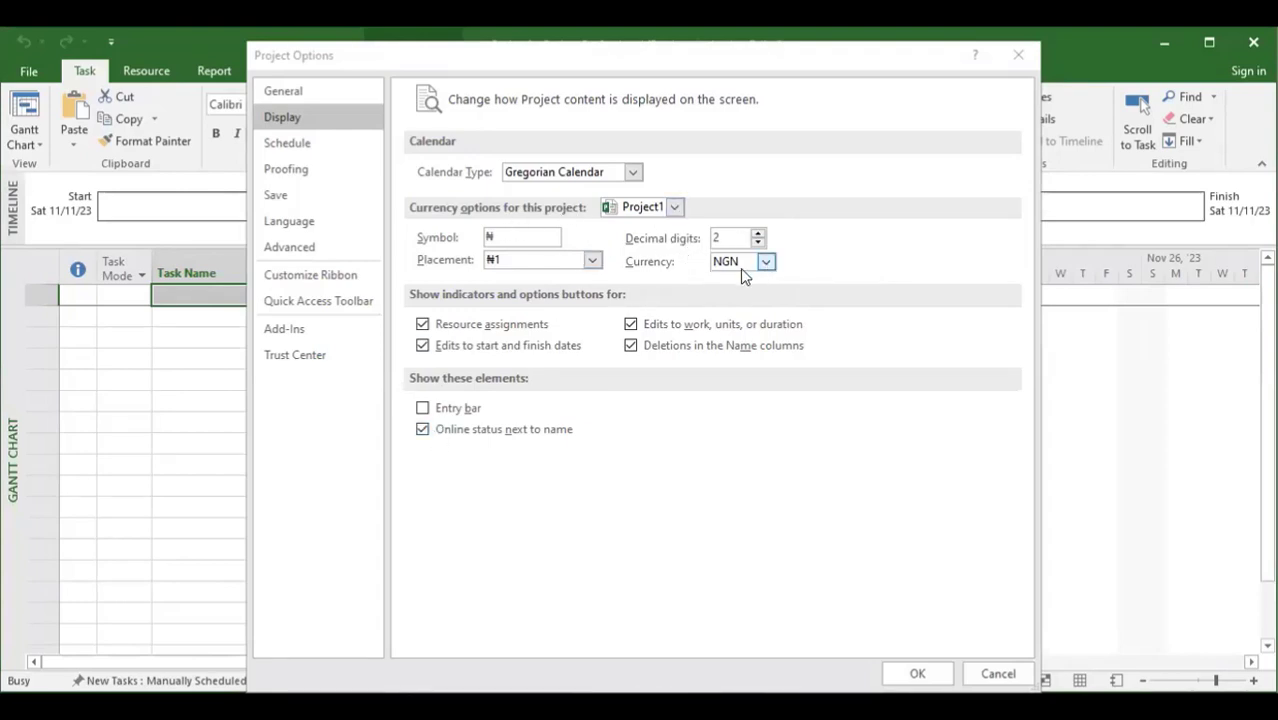
Step: In the Schedule options for Project1, set the week to start on Tuesday and the fiscal year to start in April
{"action": "left_click", "coordinate": [293, 145]}
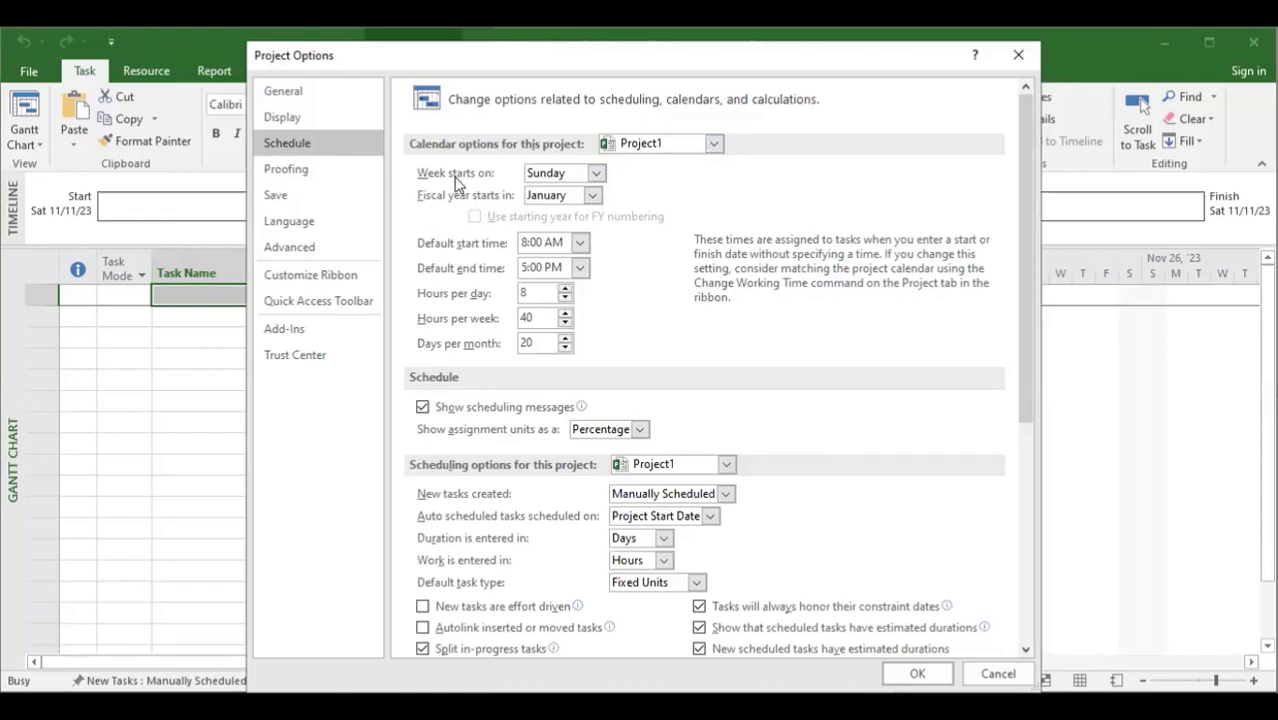
{"action": "left_click", "coordinate": [594, 174]}
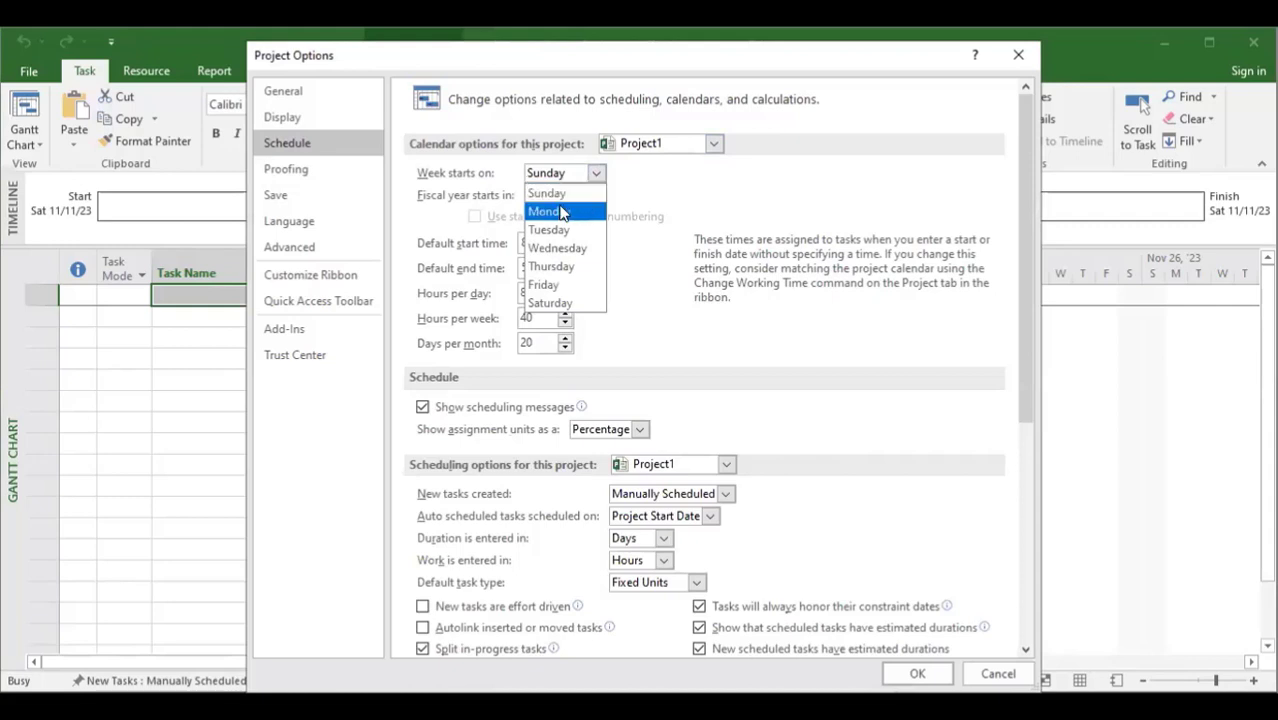
{"action": "left_click", "coordinate": [560, 212]}
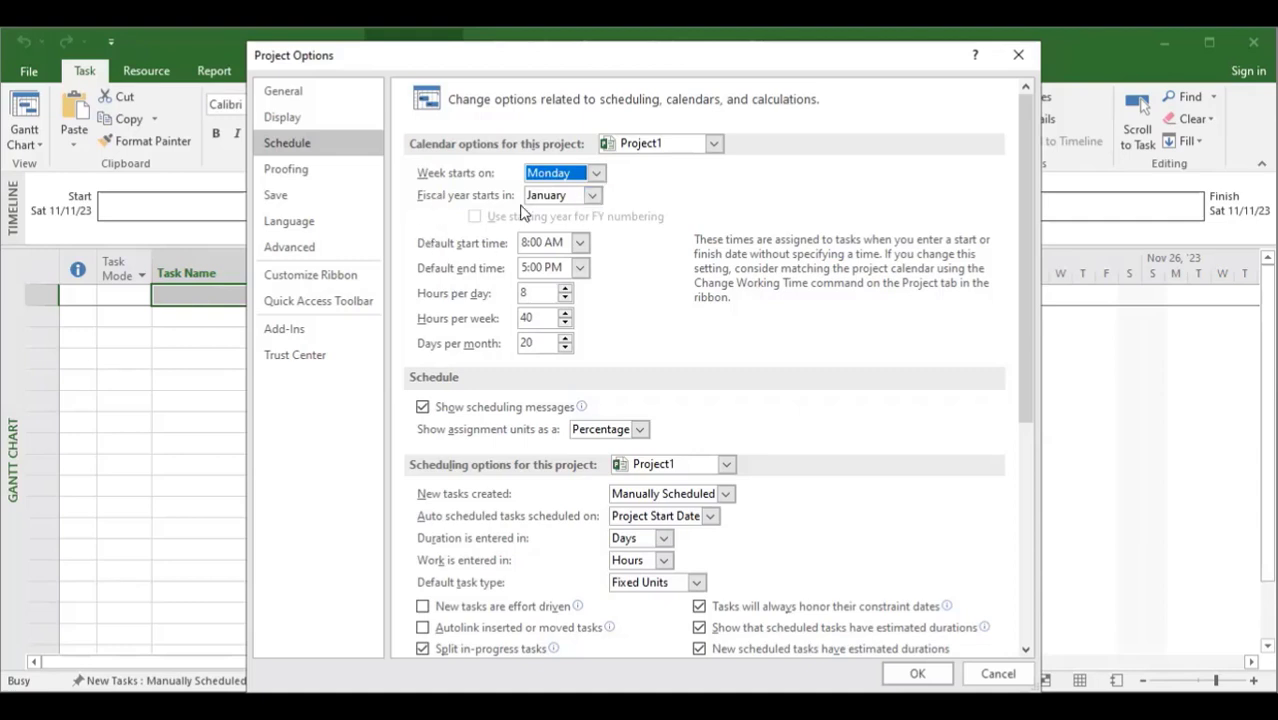
{"action": "left_click", "coordinate": [585, 199]}
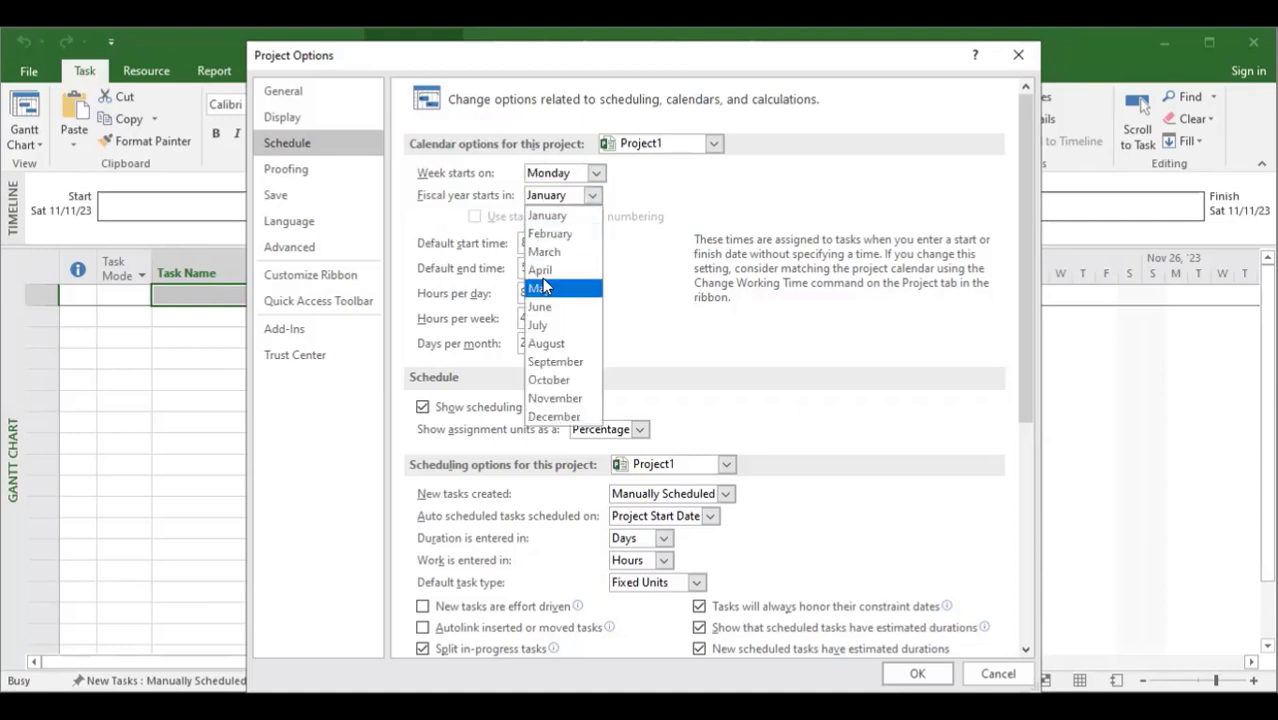
{"action": "left_click", "coordinate": [542, 273]}
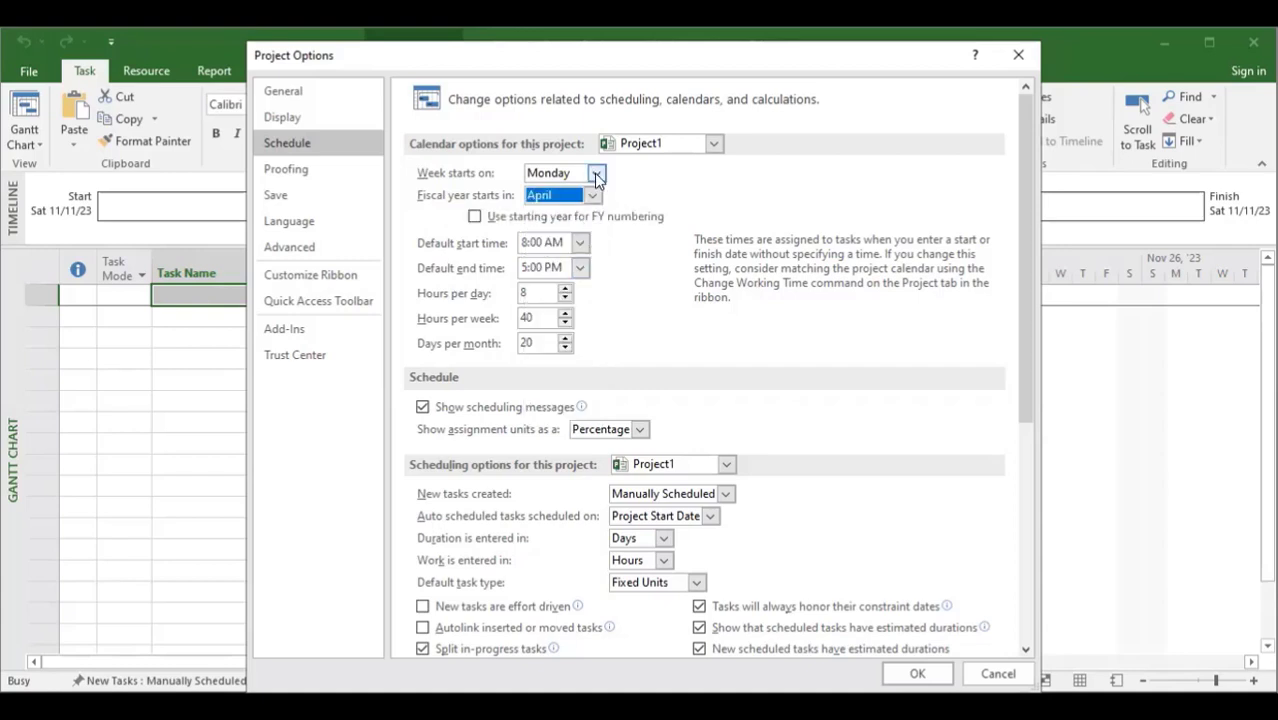
{"action": "left_click", "coordinate": [596, 175]}
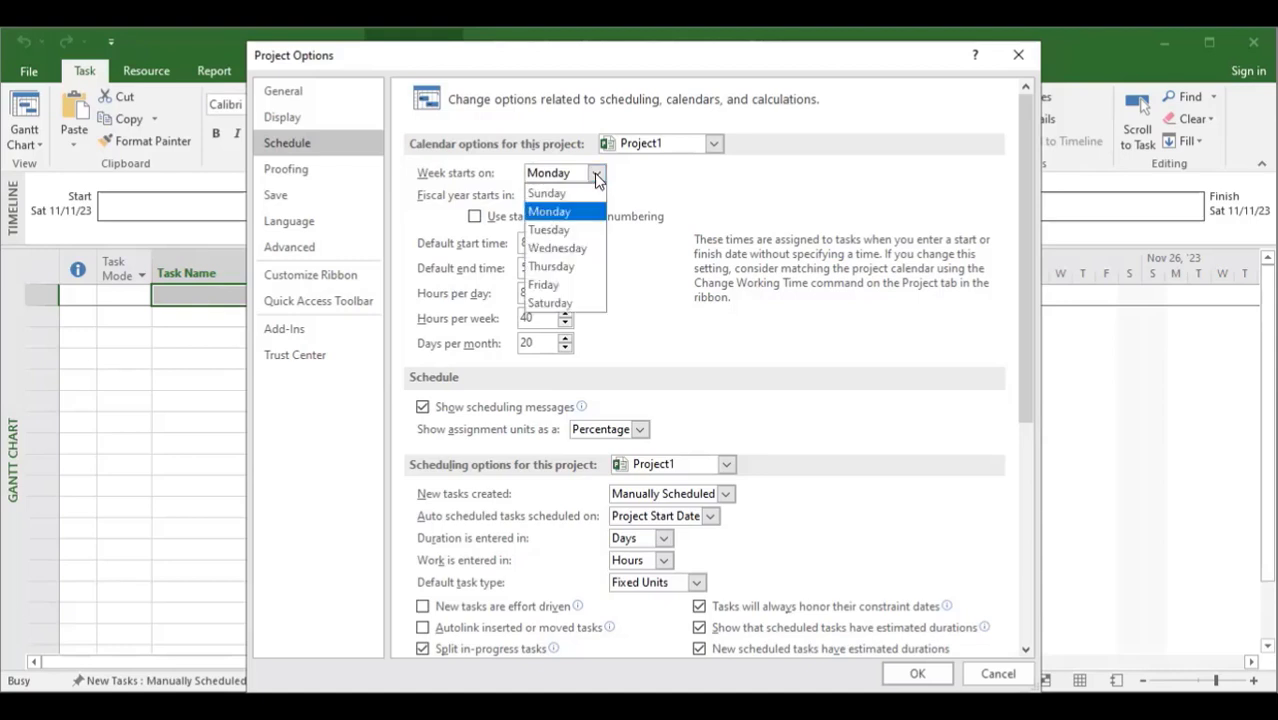
{"action": "left_click", "coordinate": [552, 230]}
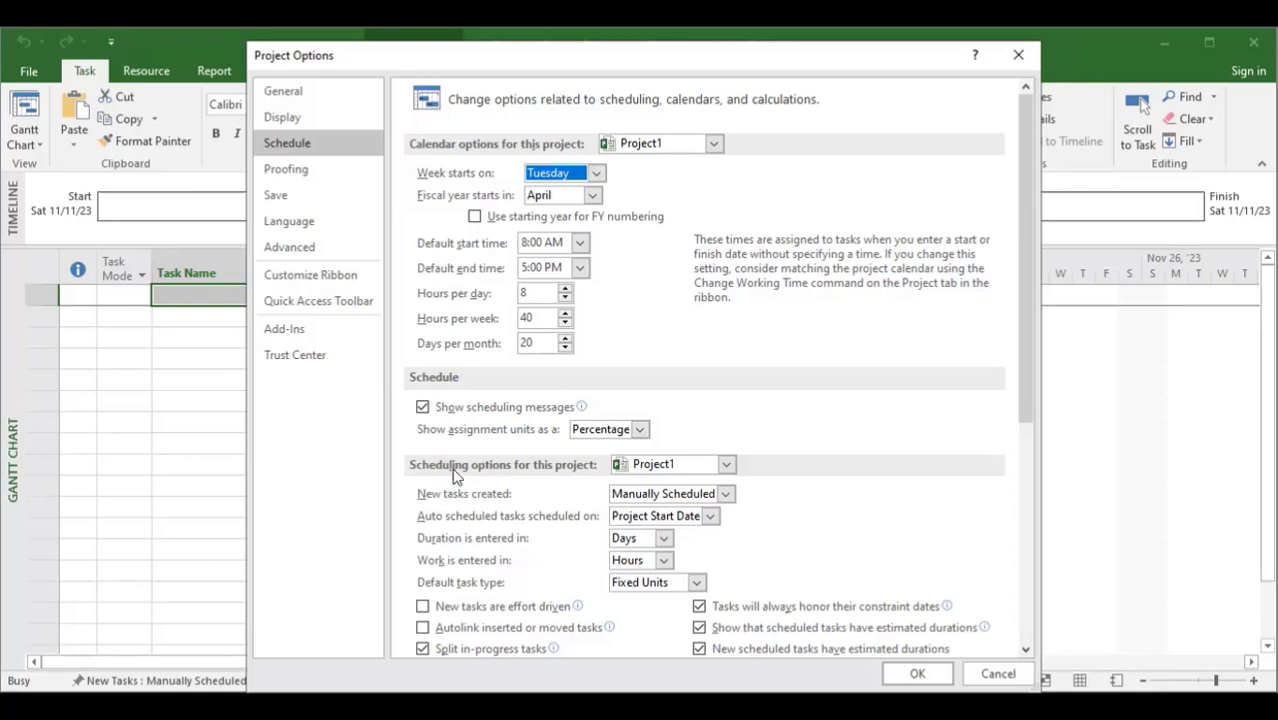
Step: In the scheduling options for Project1, set new tasks to Auto Scheduled, keeping durations in Days and the default task type as Fixed Units
{"action": "left_click", "coordinate": [724, 494]}
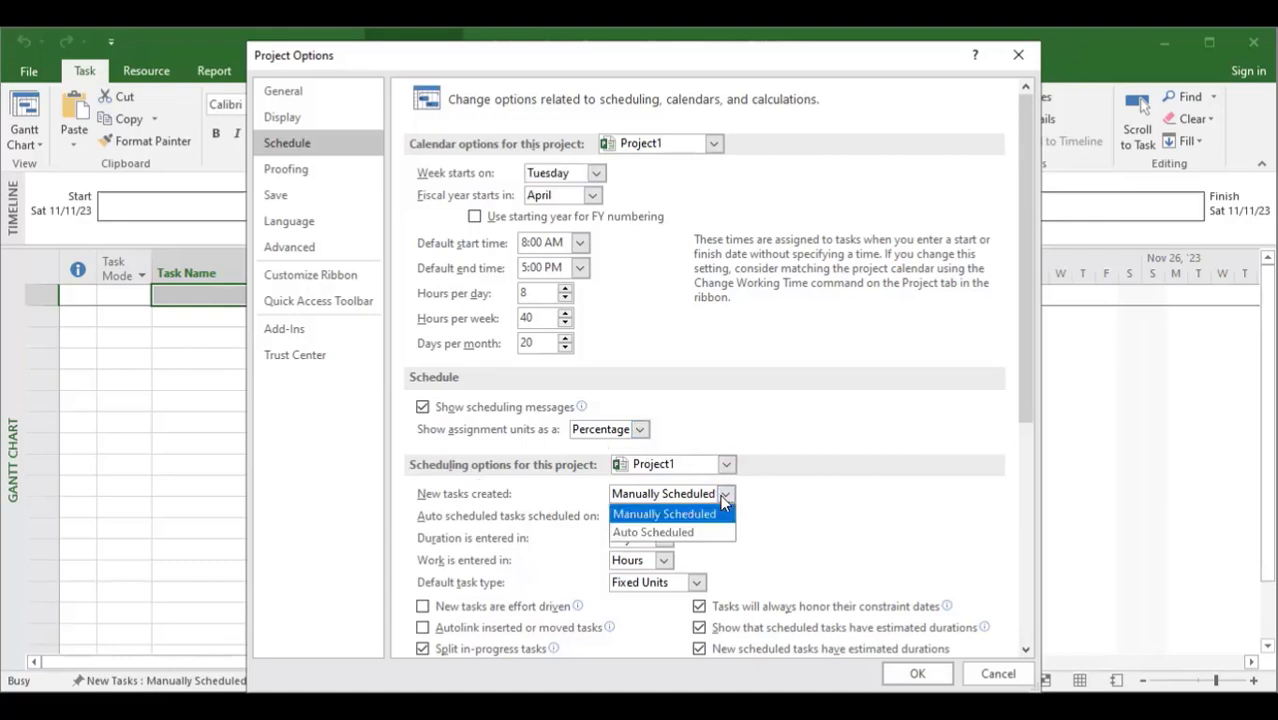
{"action": "left_click", "coordinate": [679, 533]}
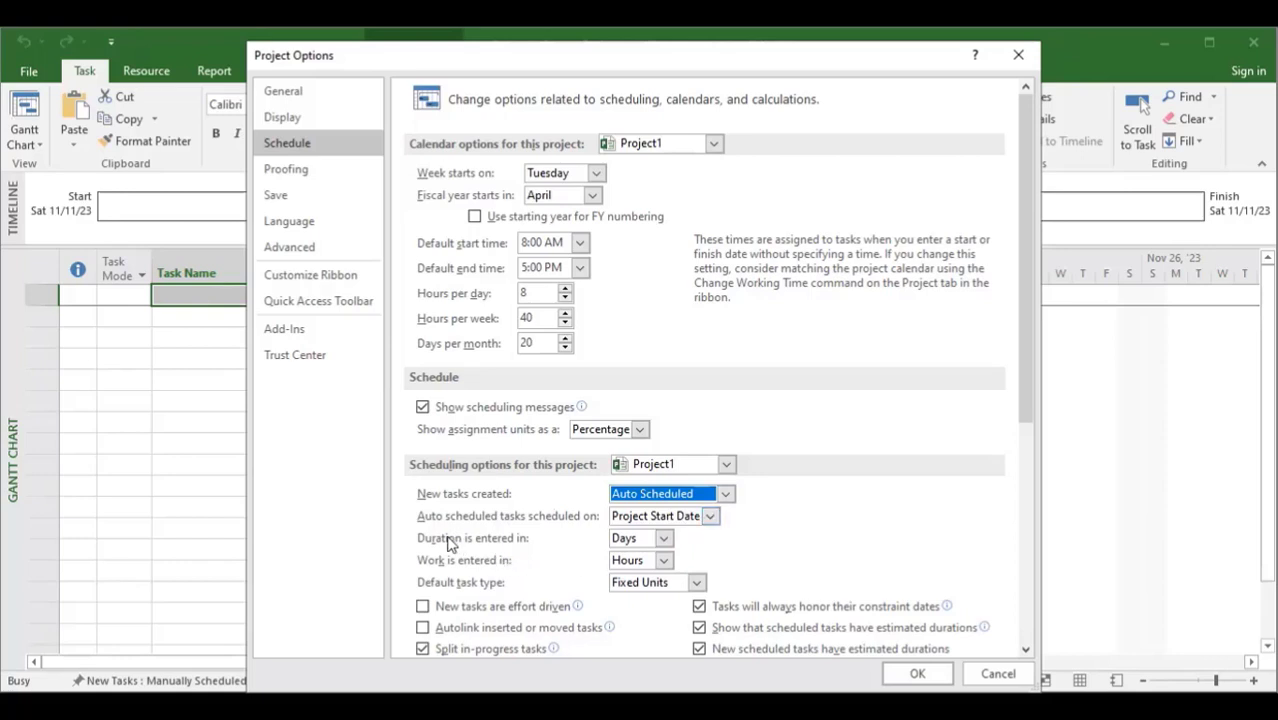
{"action": "left_click", "coordinate": [665, 540]}
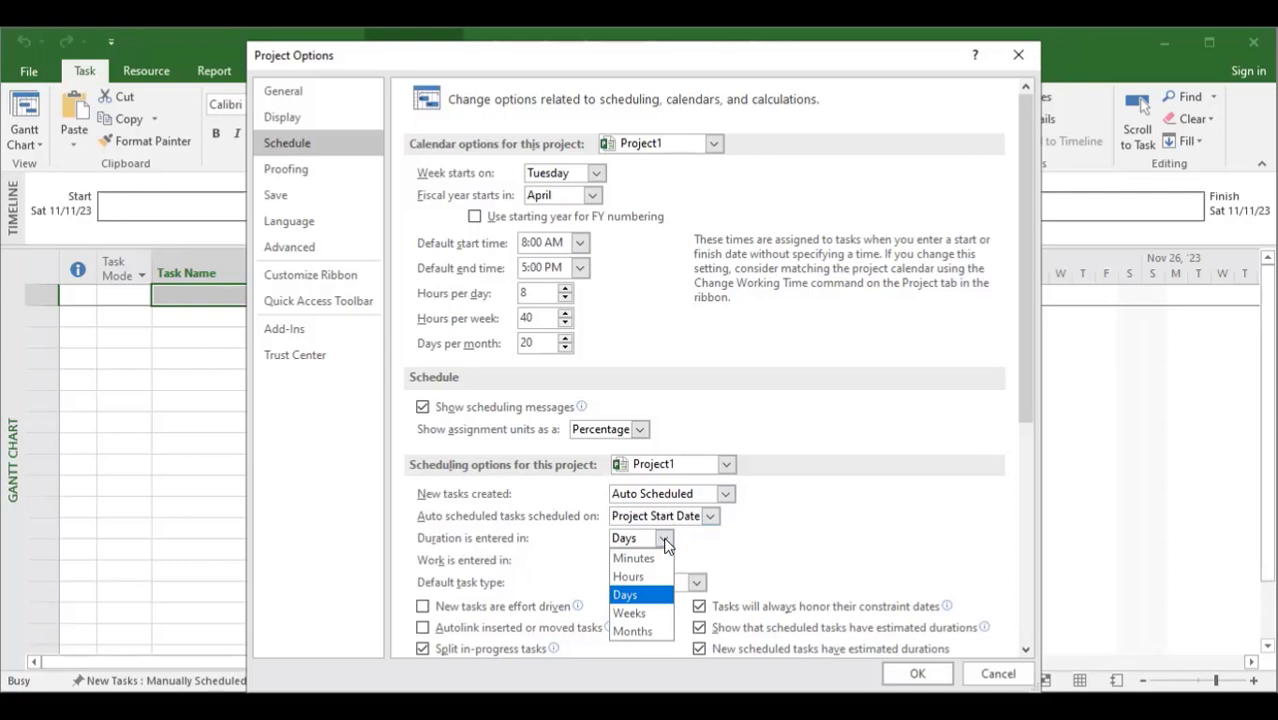
{"action": "left_click", "coordinate": [805, 554]}
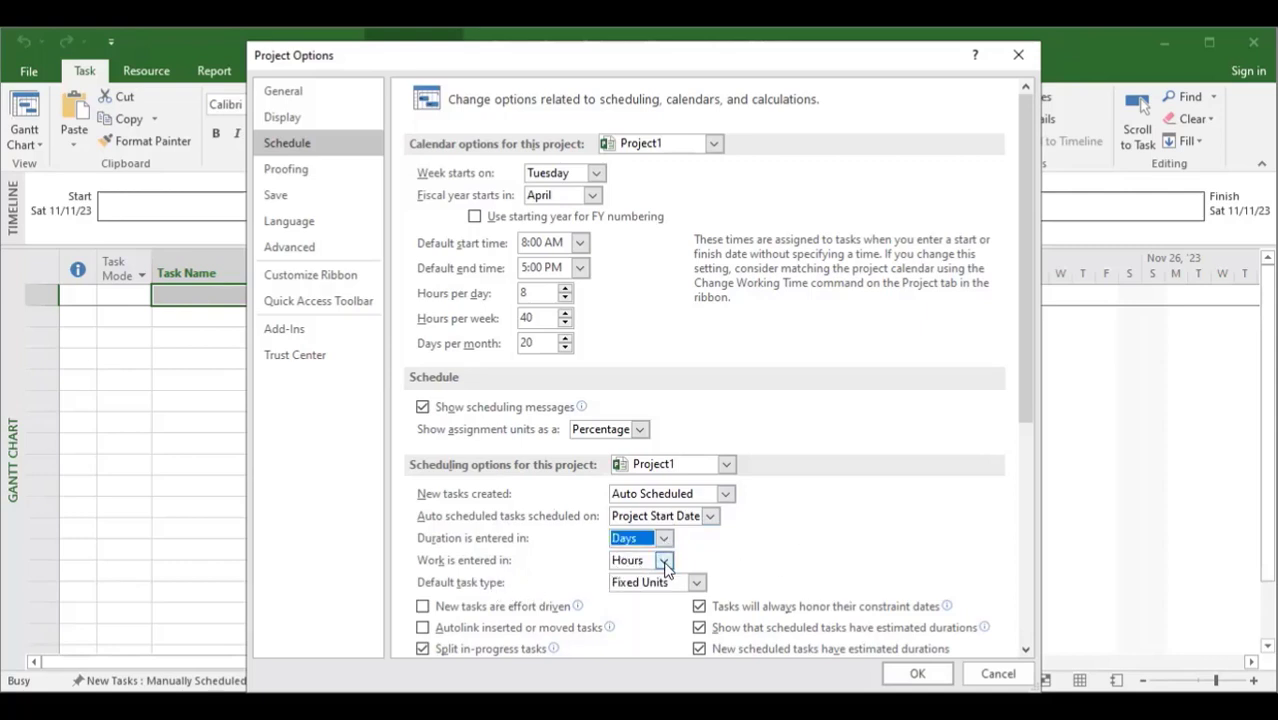
{"action": "scroll", "coordinate": [830, 540], "scroll_direction": "down", "scroll_amount": 1}
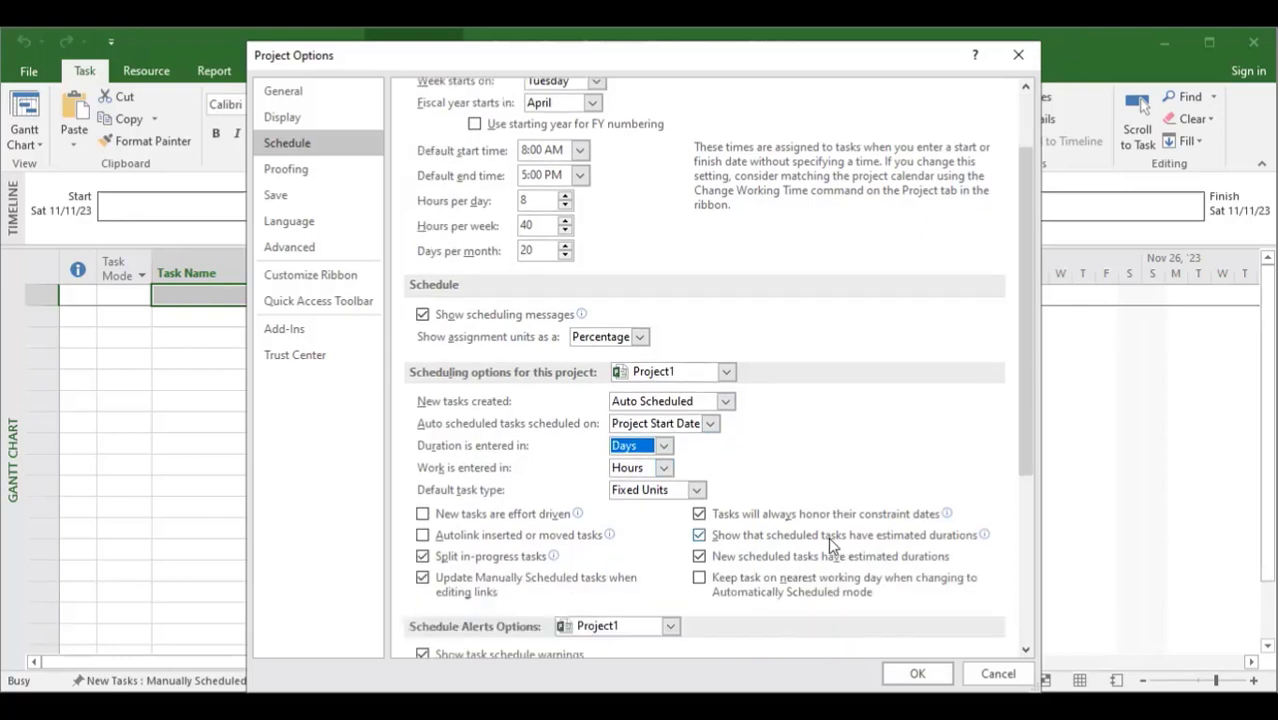
{"action": "left_click", "coordinate": [697, 491]}
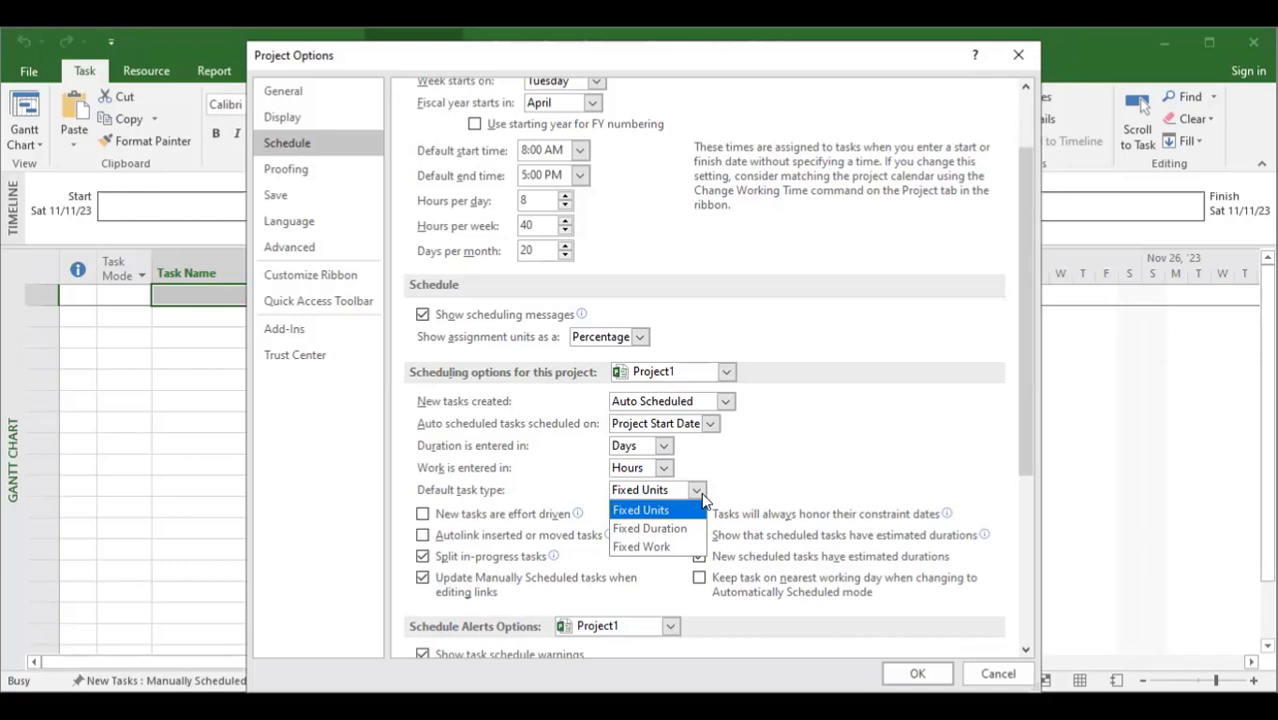
{"action": "left_click", "coordinate": [617, 510]}
{"action": "left_click_drag", "start_coordinate": [1021, 451], "coordinate": [1060, 430]}
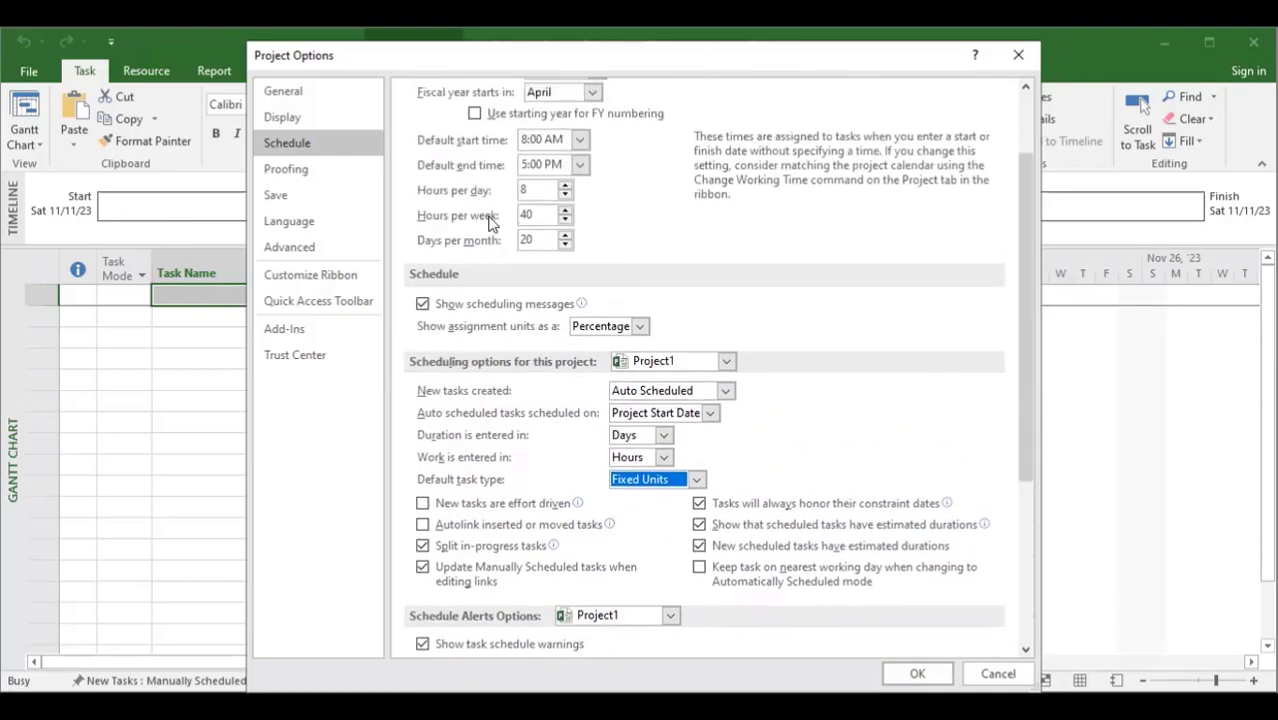
Step: Review the Proofing, Save and Language options, checking the available file formats and keeping Project (*.mpp) as the save format
{"action": "left_click", "coordinate": [311, 178]}
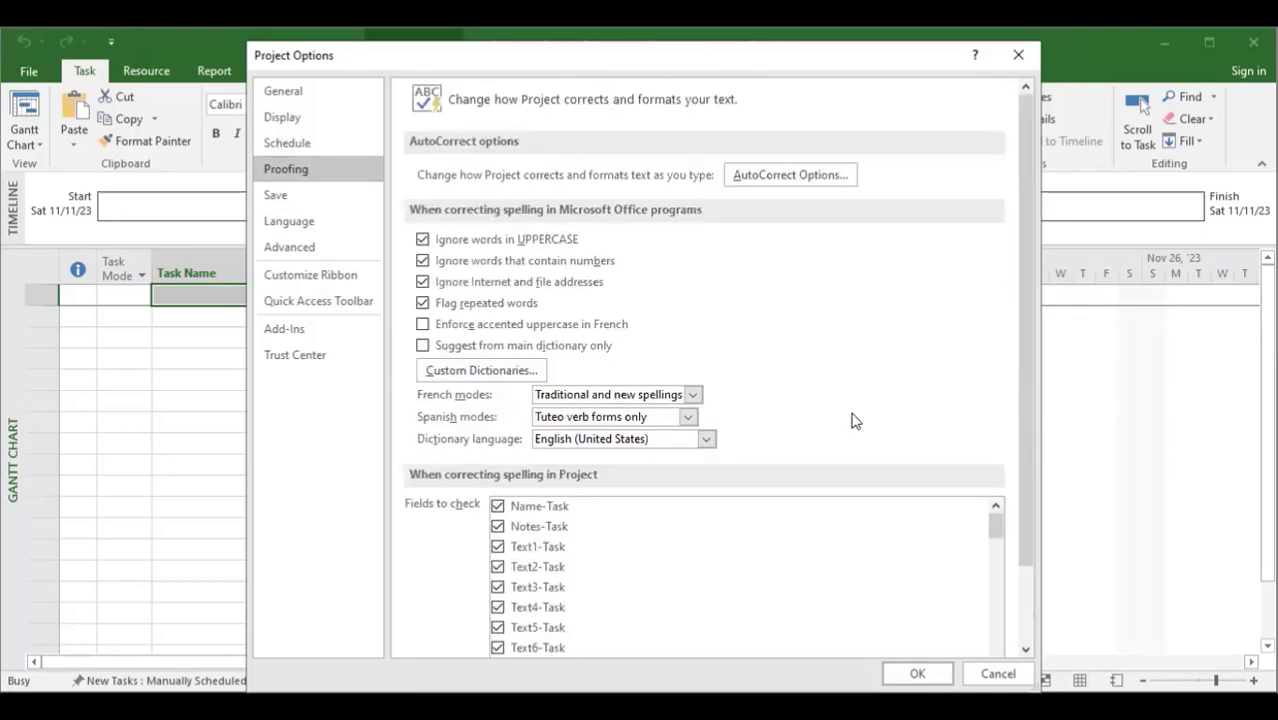
{"action": "scroll", "coordinate": [935, 413], "scroll_direction": "down", "scroll_amount": 1}
{"action": "scroll", "coordinate": [933, 407], "scroll_direction": "down", "scroll_amount": 8}
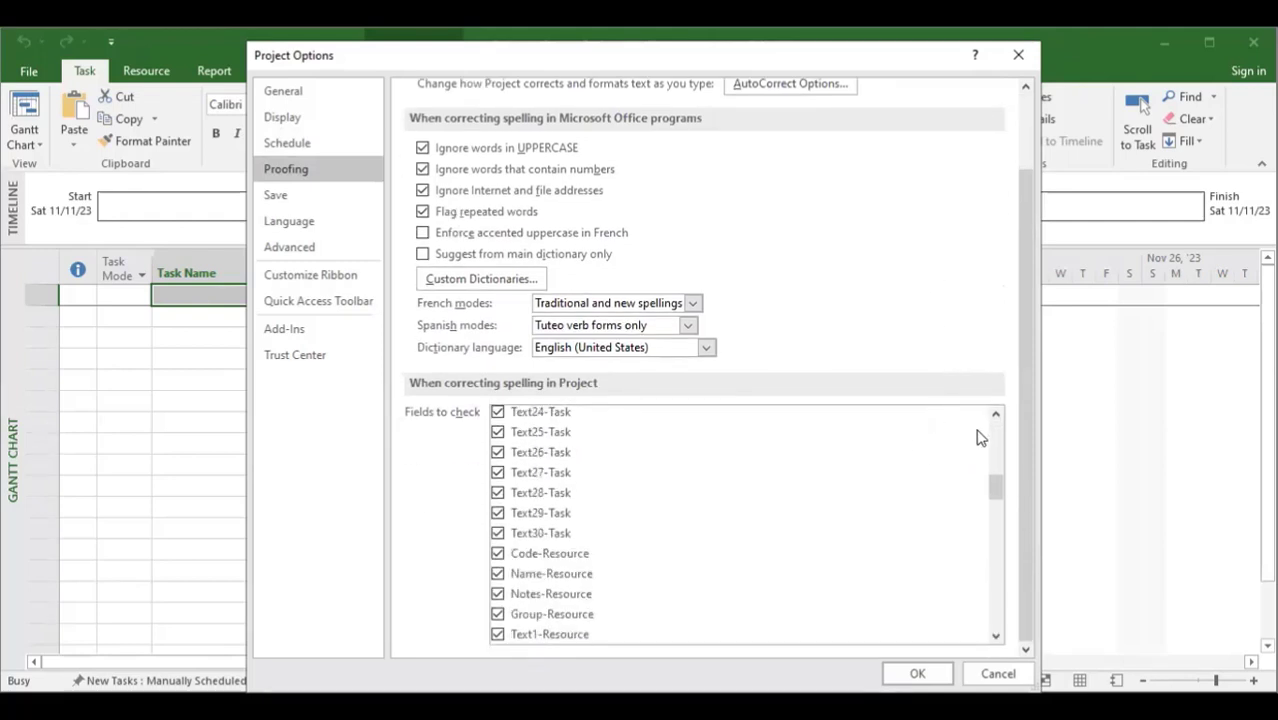
{"action": "left_click", "coordinate": [320, 197]}
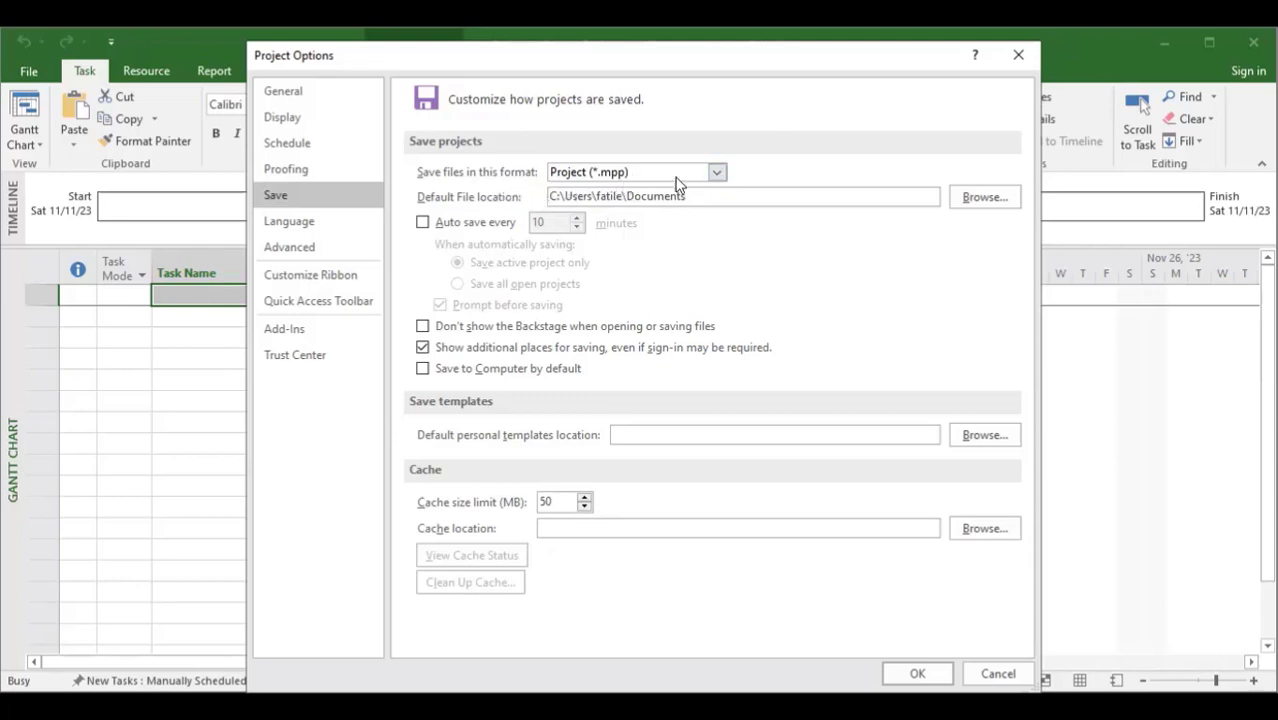
{"action": "left_click", "coordinate": [716, 174]}
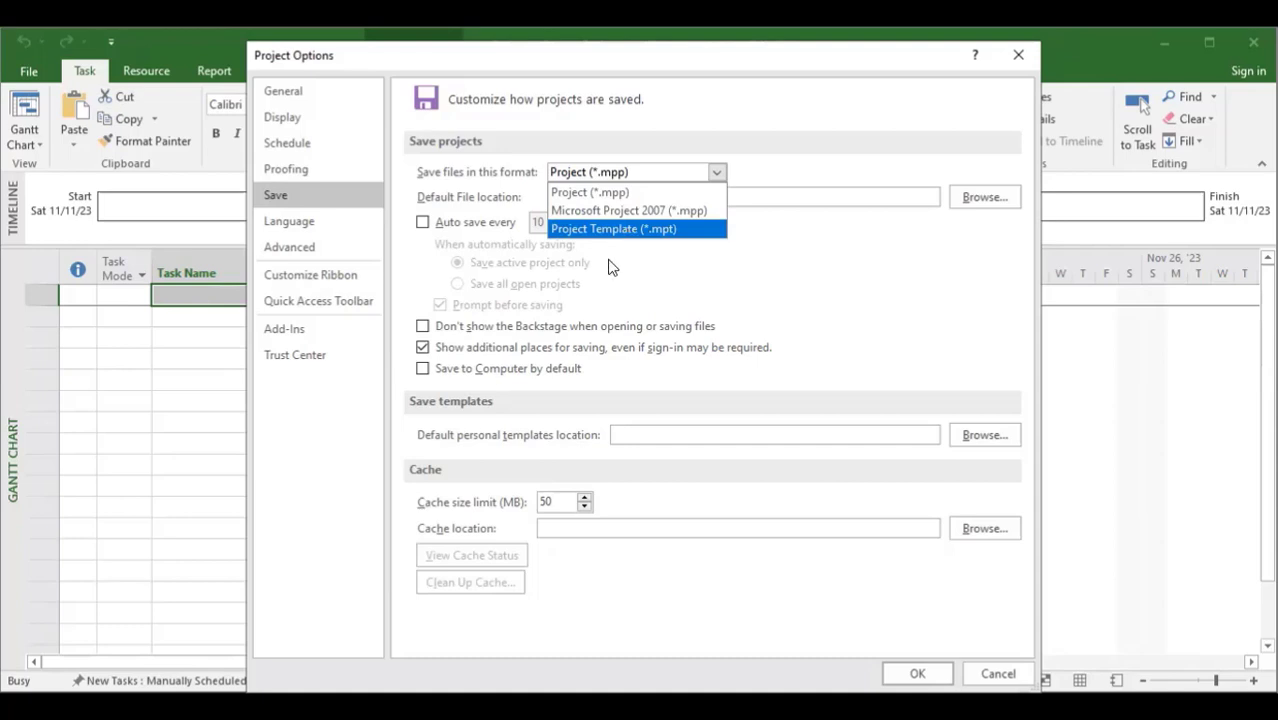
{"action": "left_click", "coordinate": [806, 266]}
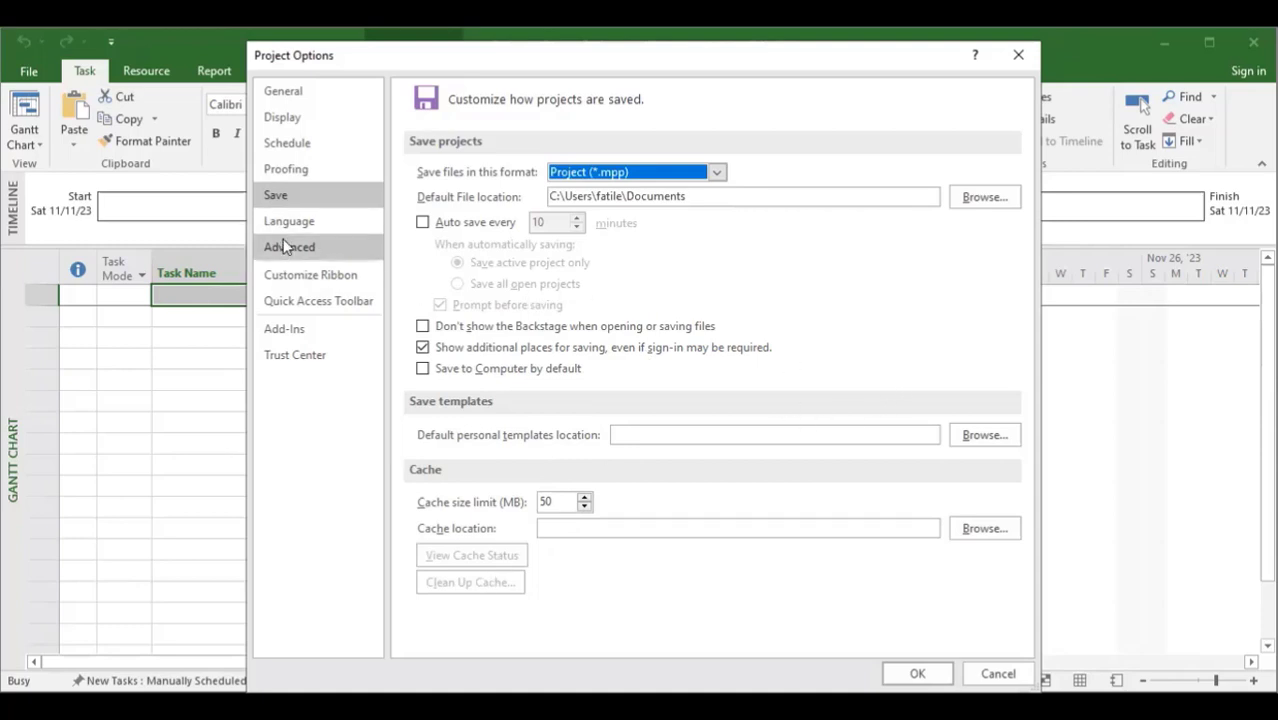
{"action": "left_click", "coordinate": [312, 226]}
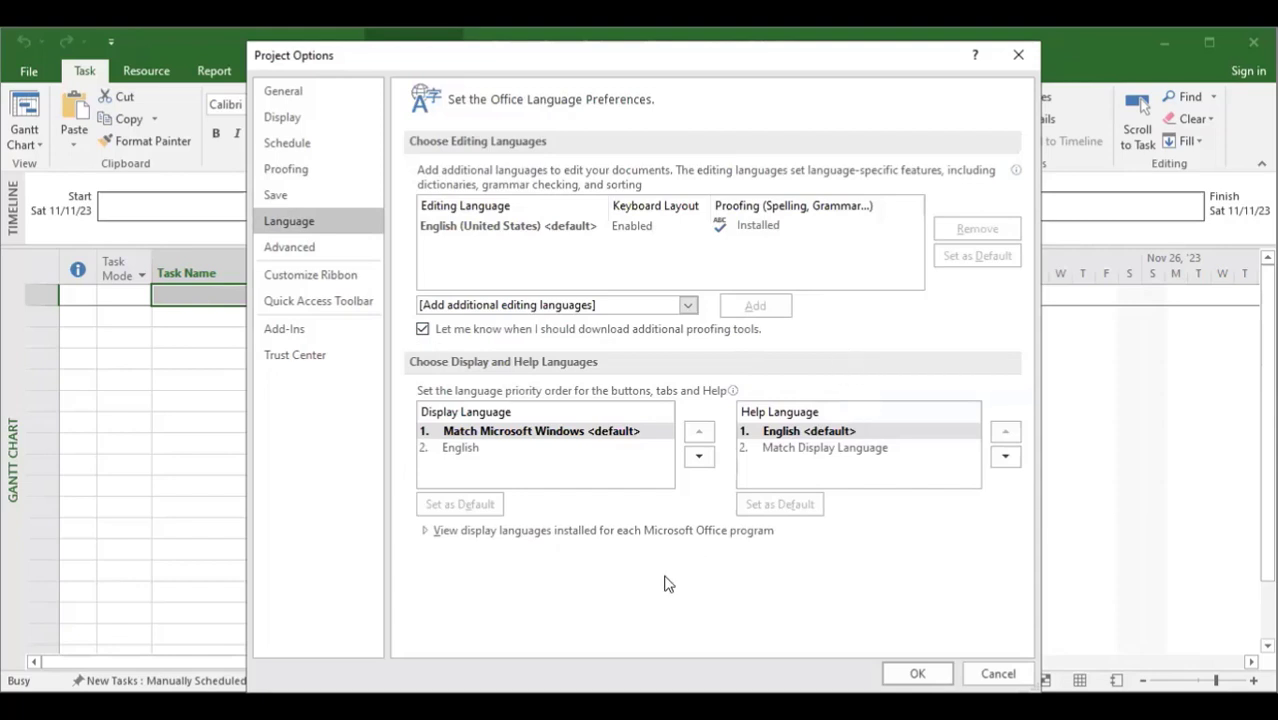
Step: In the Advanced options, try to replace the dollar sign in Project1's default standard rate with N
{"action": "left_click", "coordinate": [303, 249]}
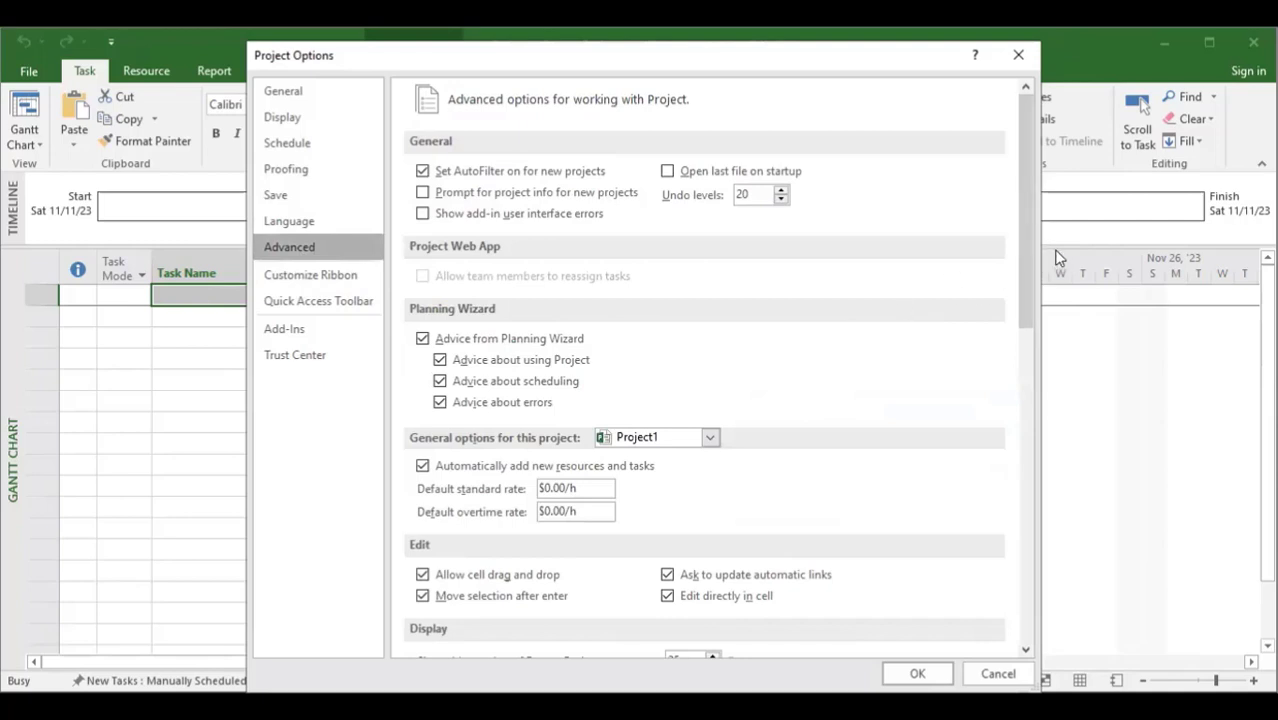
{"action": "left_click_drag", "start_coordinate": [1029, 253], "coordinate": [976, 322]}
{"action": "left_click", "coordinate": [569, 333]}
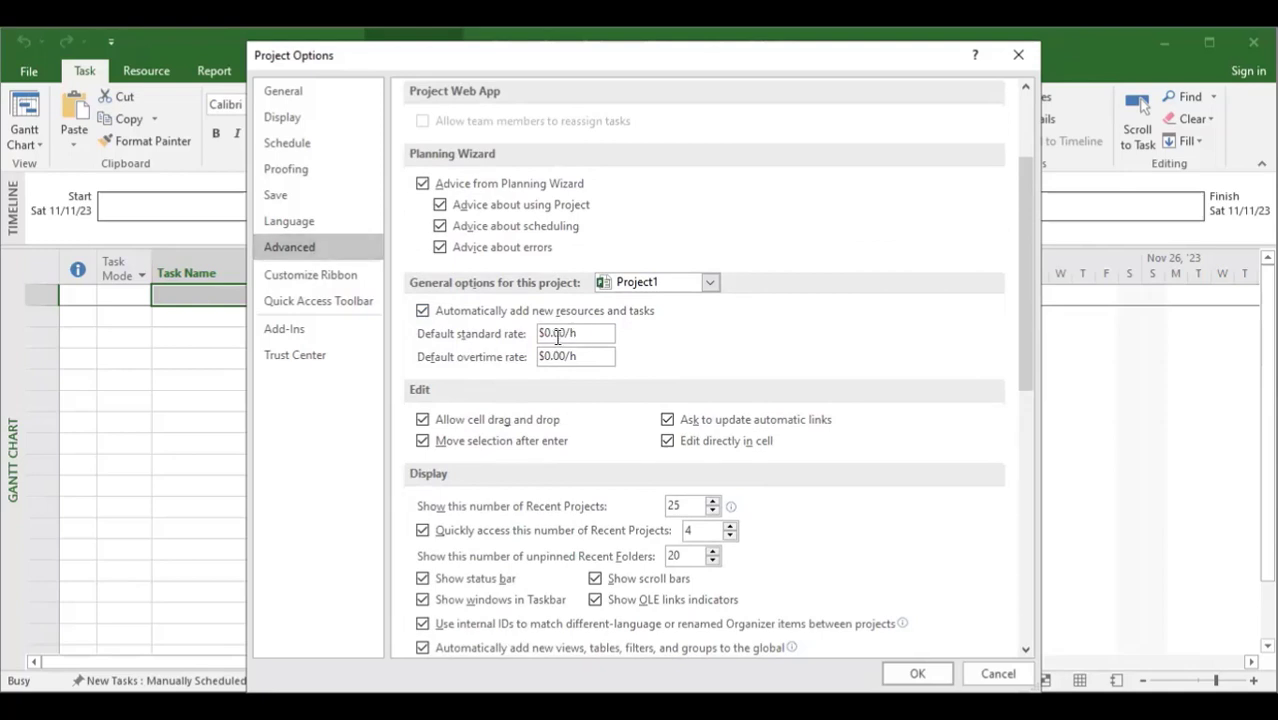
{"action": "left_click", "coordinate": [545, 333]}
{"action": "key", "text": "Delete"}
{"action": "type", "text": "n"}
{"action": "key", "text": "BackSpace"}
{"action": "type", "text": "N"}
{"action": "left_click", "coordinate": [589, 355]}
{"action": "scroll", "coordinate": [765, 335], "scroll_direction": "up", "scroll_amount": 3}
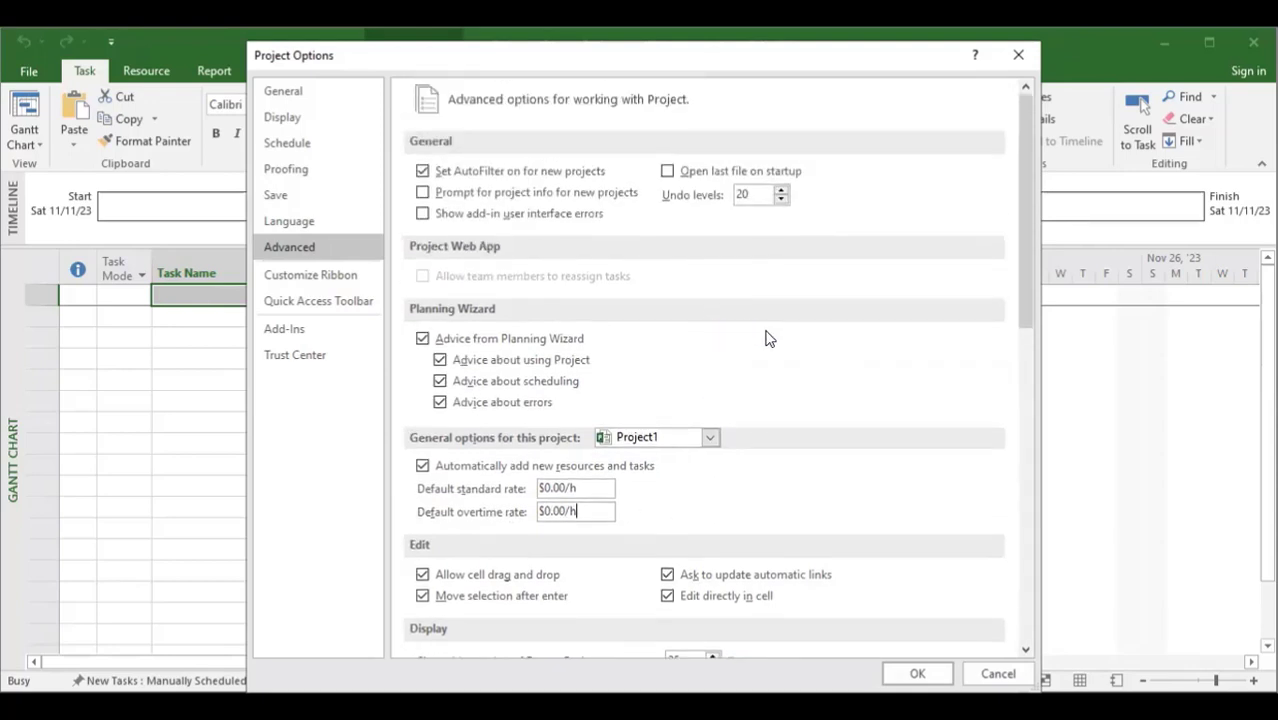
Step: Examine the rest of the Advanced options, from the Edit and Display settings down to the calculation options for Project1
{"action": "scroll", "coordinate": [715, 378], "scroll_direction": "down", "scroll_amount": 4}
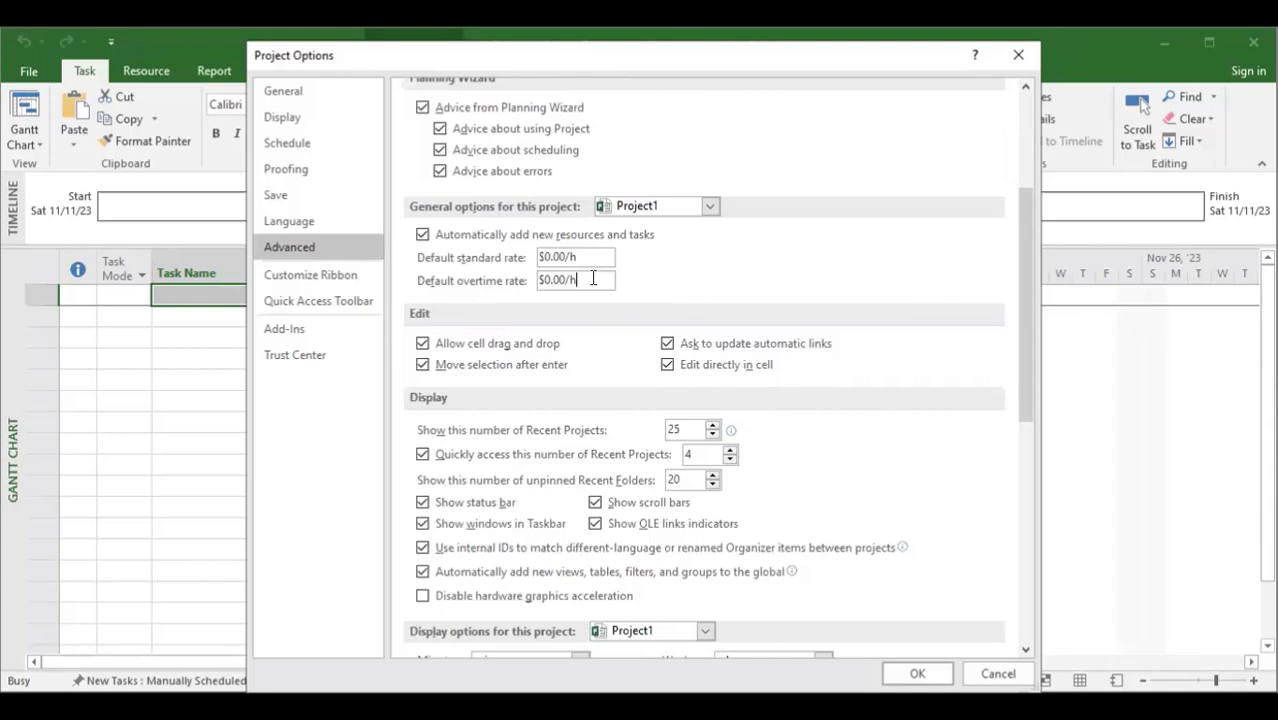
{"action": "scroll", "coordinate": [770, 465], "scroll_direction": "down", "scroll_amount": 5}
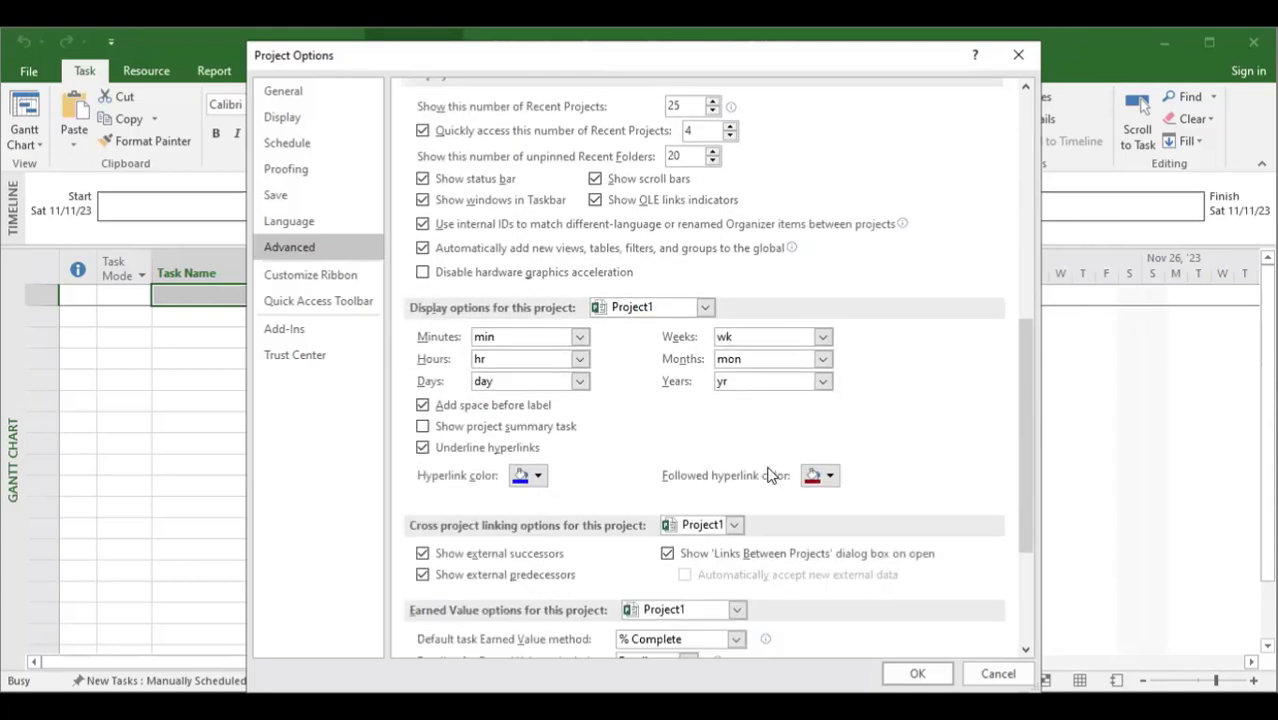
{"action": "scroll", "coordinate": [730, 465], "scroll_direction": "down", "scroll_amount": 4}
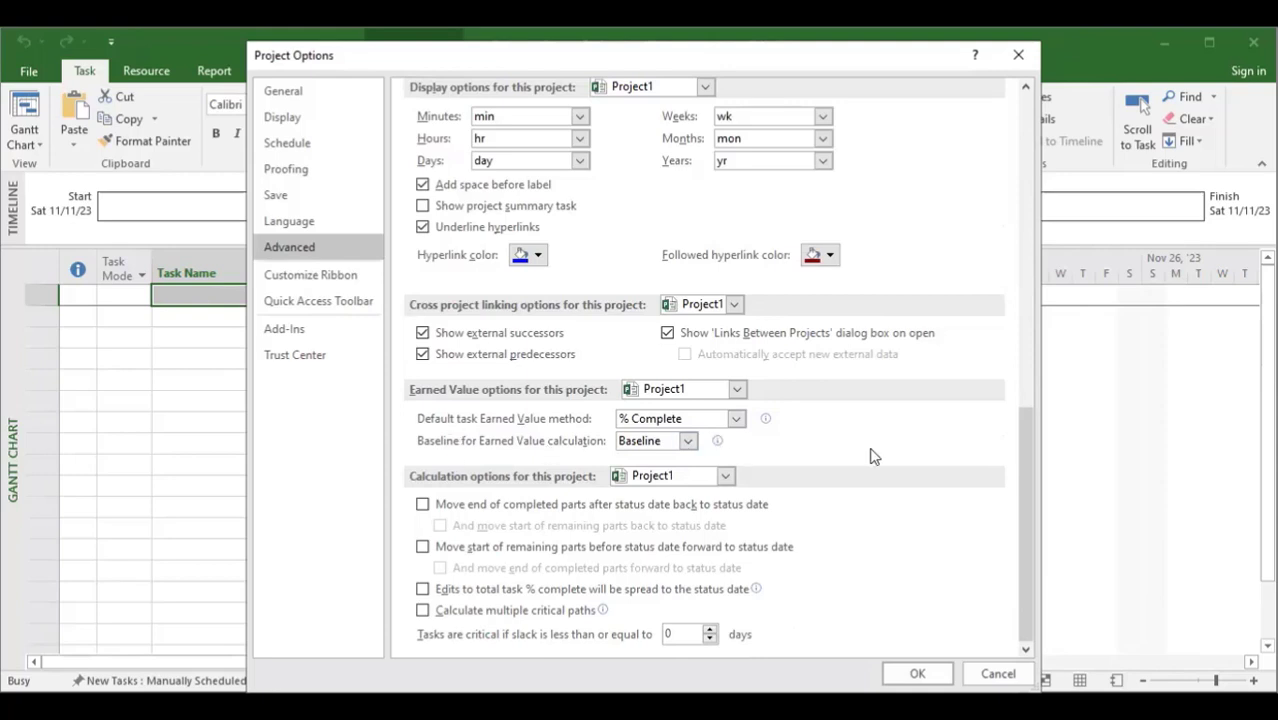
Step: Check the Customize Ribbon, Quick Access Toolbar, Add-Ins, Trust Center and General option pages, and apply the Project Options
{"action": "left_click", "coordinate": [306, 280]}
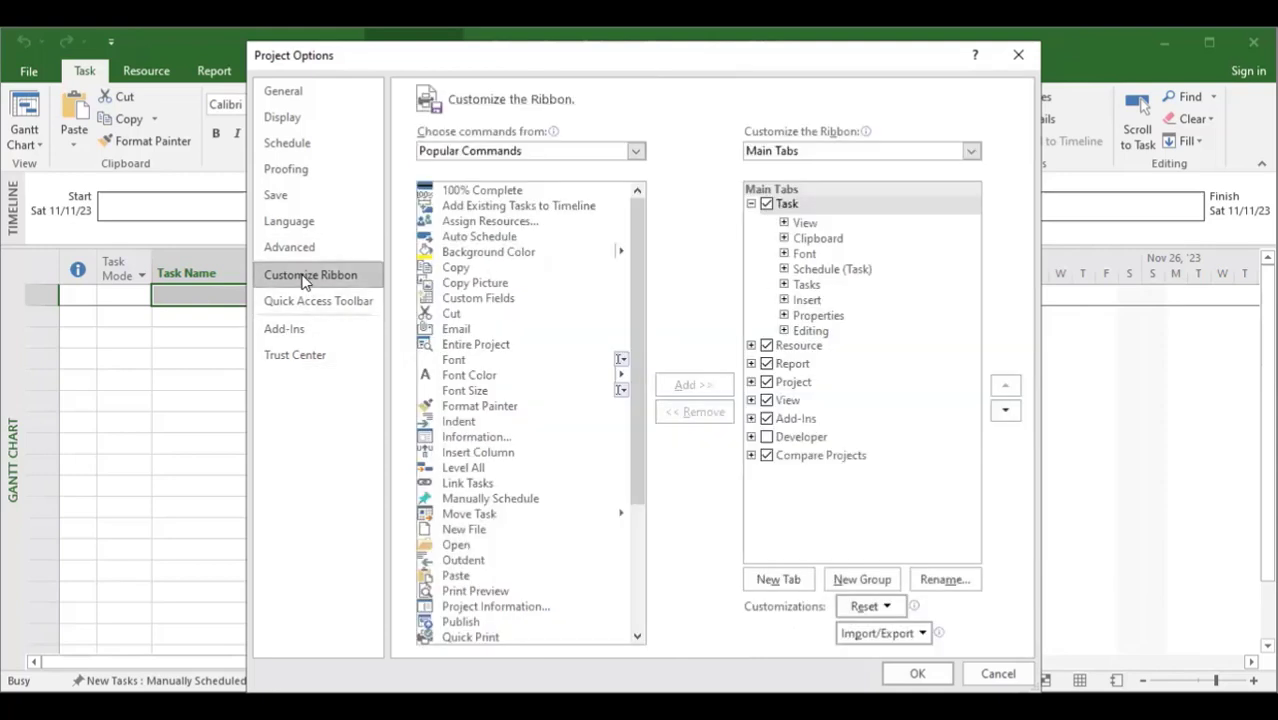
{"action": "left_click", "coordinate": [311, 304]}
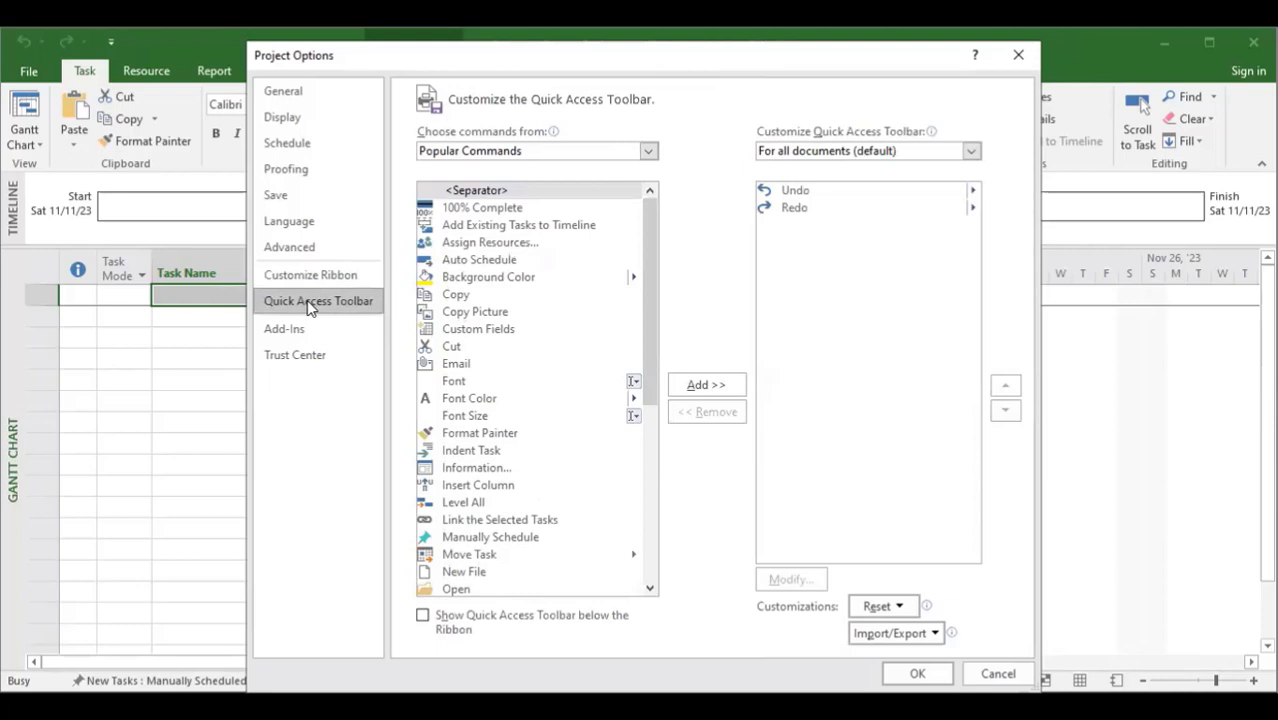
{"action": "left_click", "coordinate": [292, 333]}
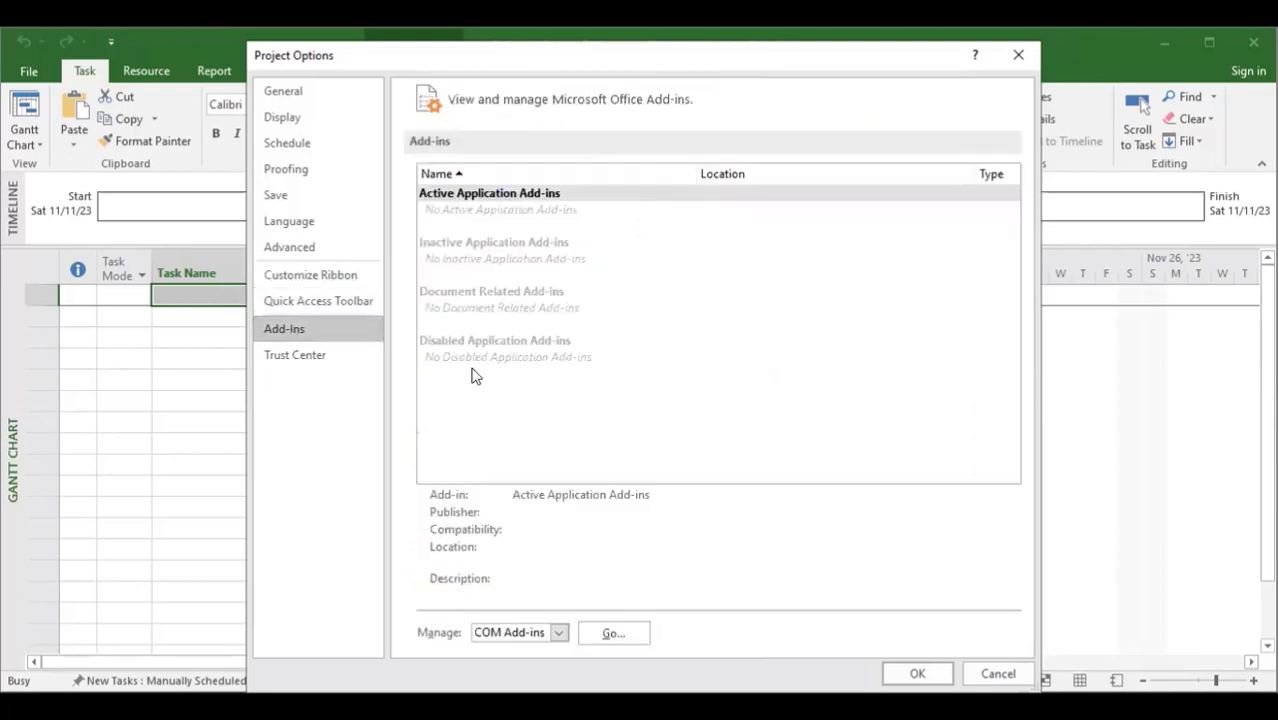
{"action": "left_click", "coordinate": [298, 355]}
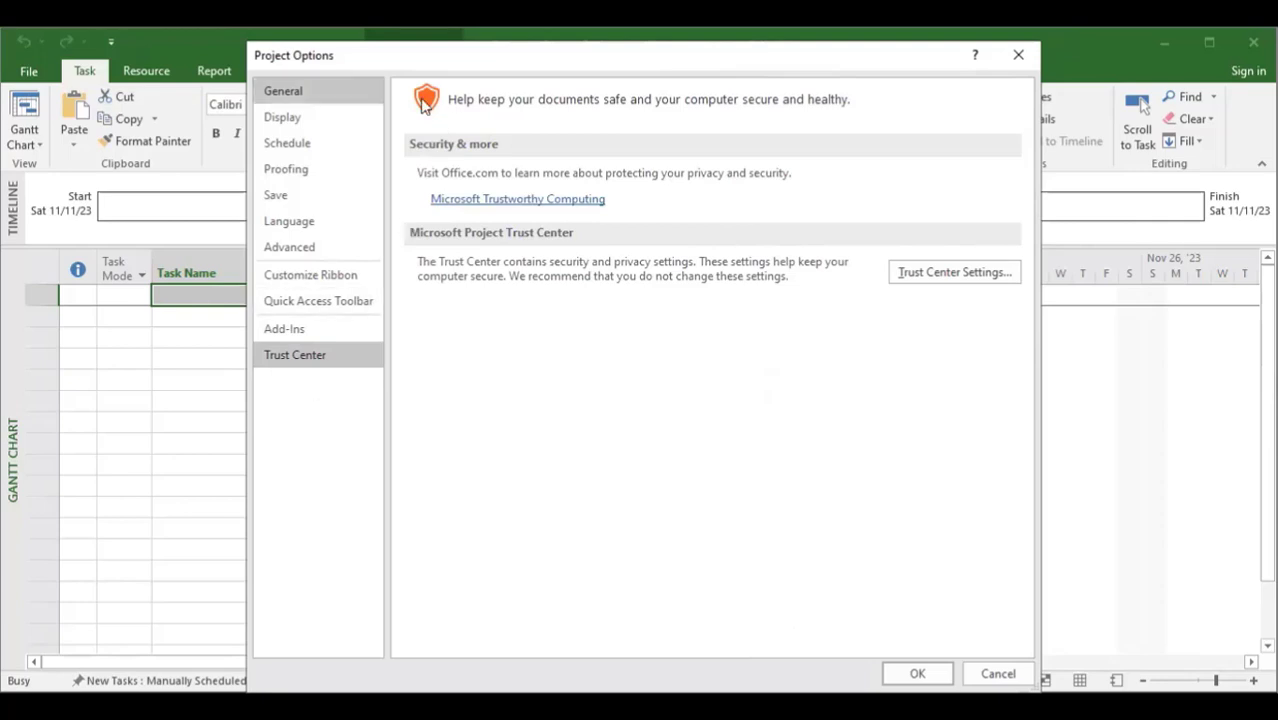
{"action": "left_click", "coordinate": [283, 91]}
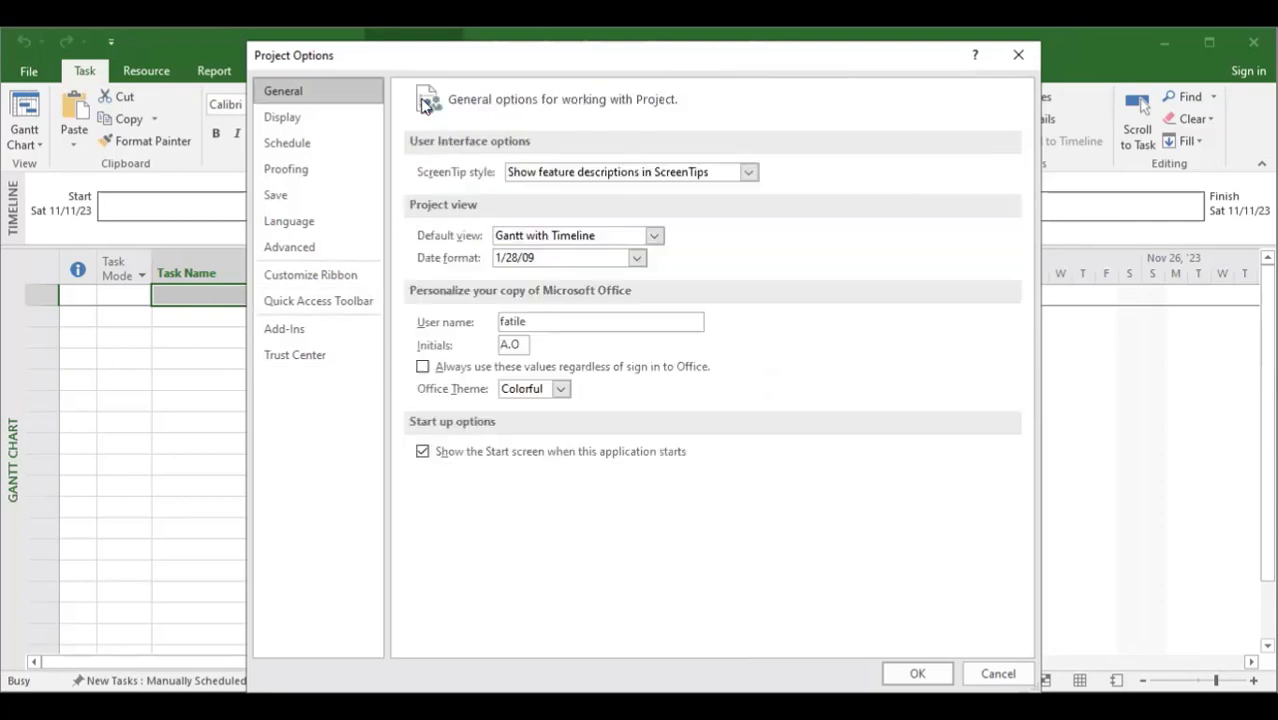
{"action": "left_click", "coordinate": [930, 678]}
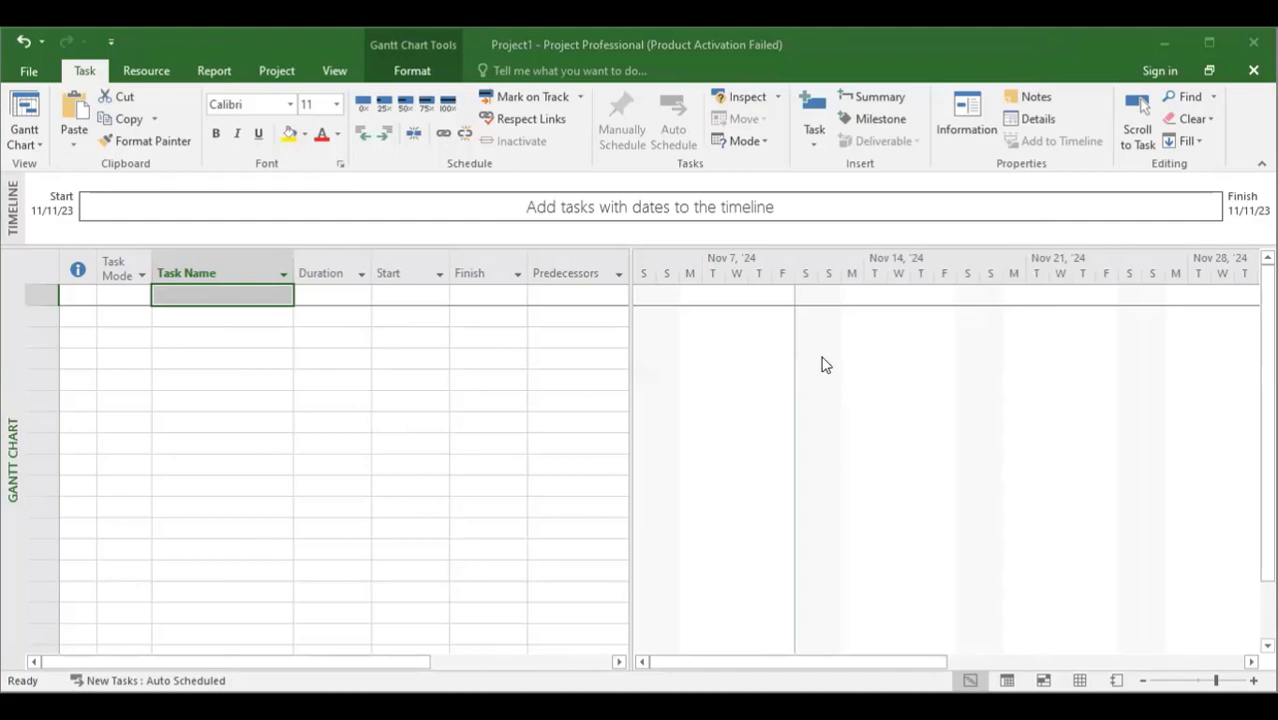
{"action": "left_click", "coordinate": [256, 290]}
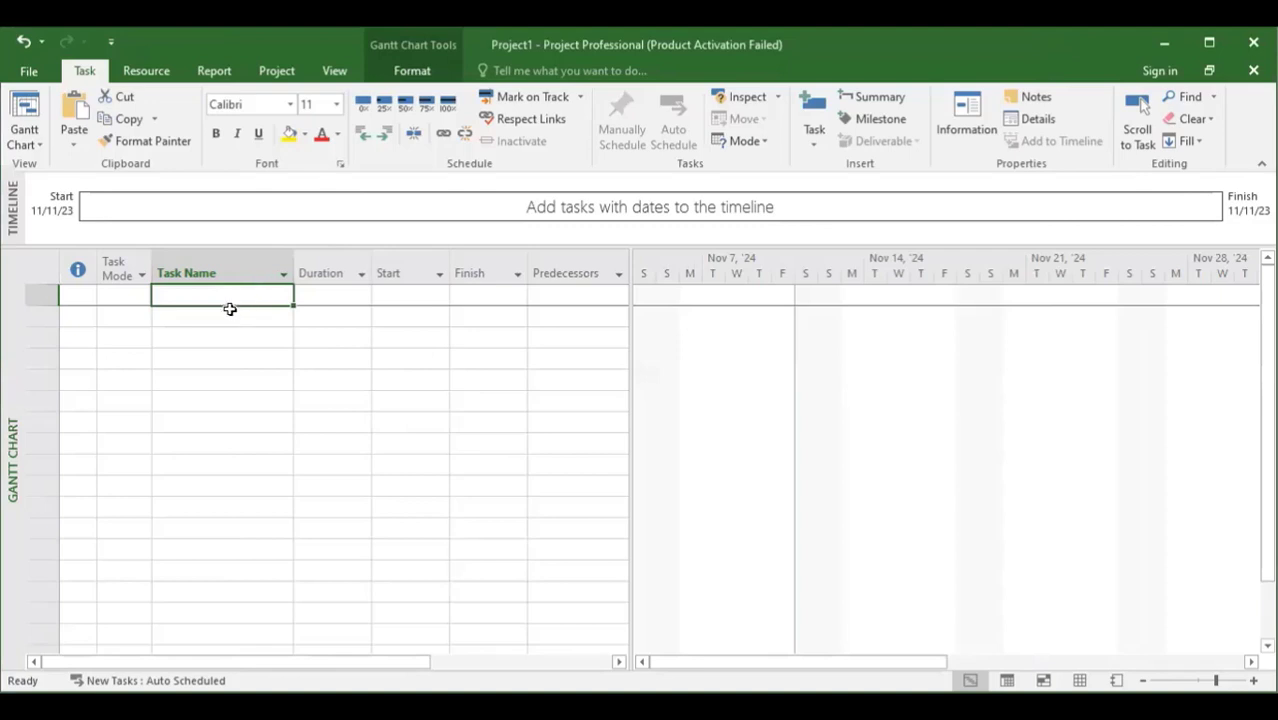
{"action": "left_click", "coordinate": [228, 312]}
{"action": "left_click", "coordinate": [239, 289]}
{"action": "left_click", "coordinate": [228, 318]}
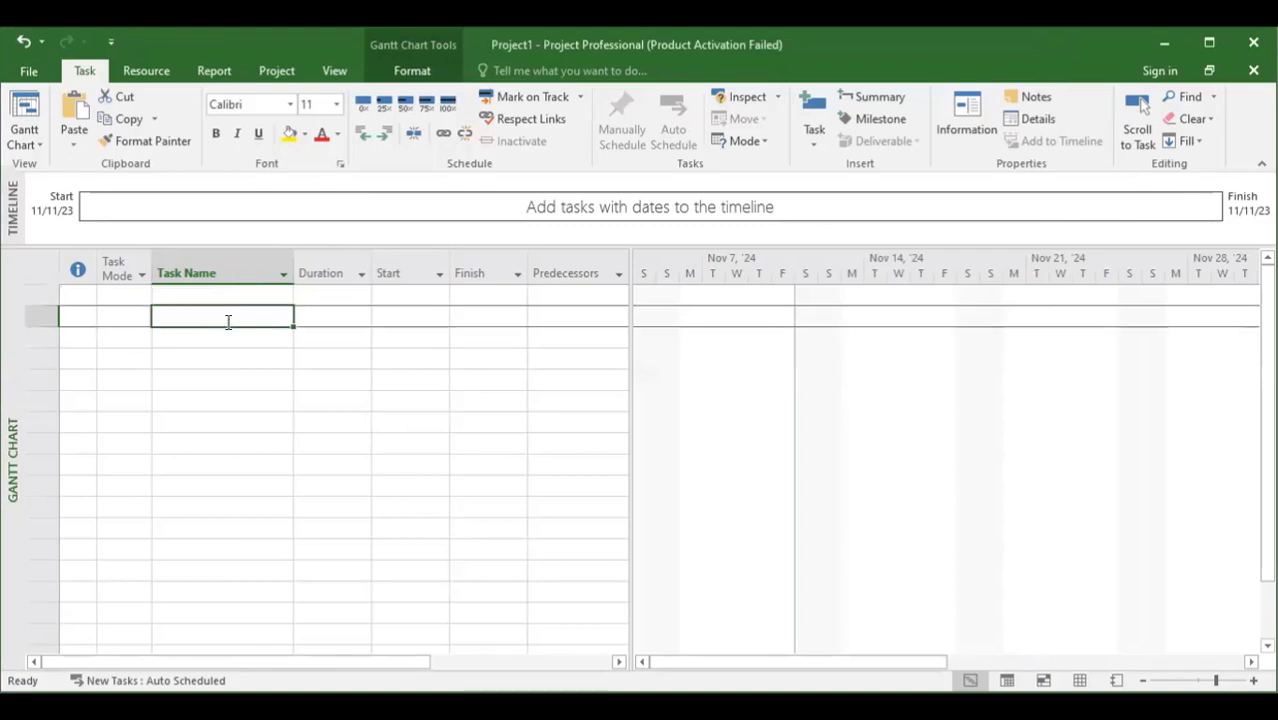
{"action": "left_click", "coordinate": [234, 293]}
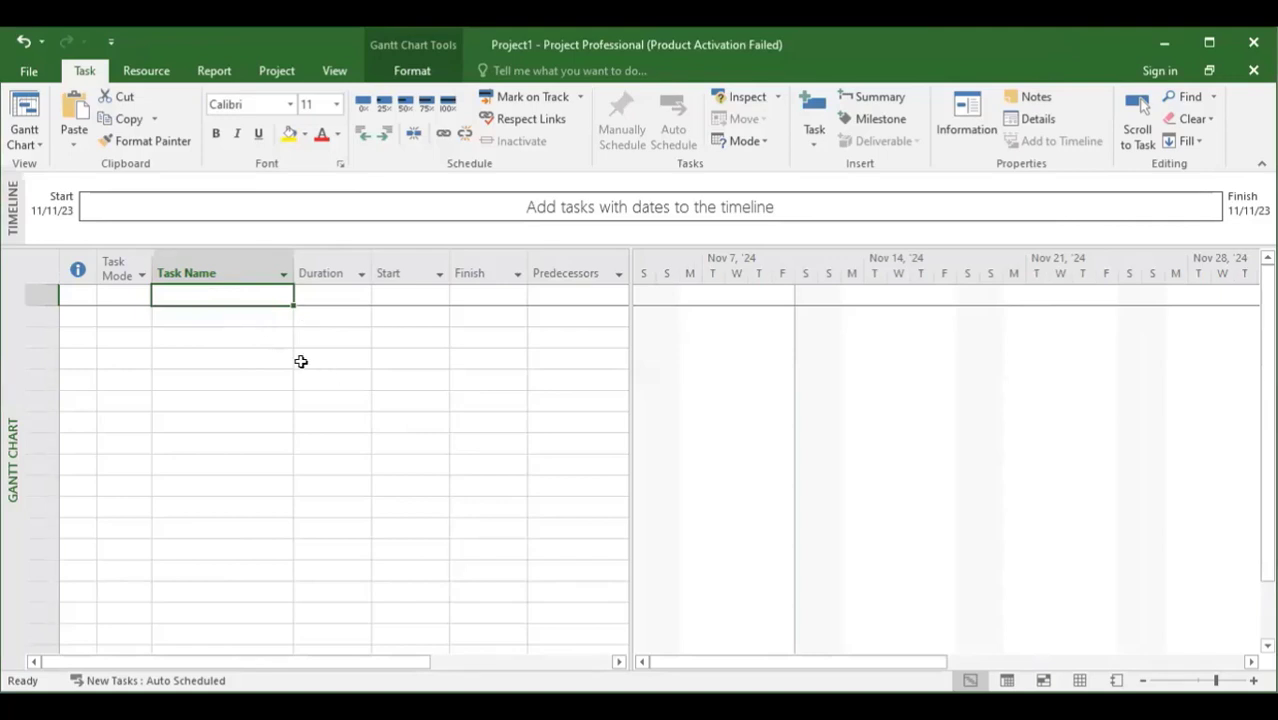
{"action": "left_click", "coordinate": [217, 314]}
{"action": "left_click", "coordinate": [222, 297]}
{"action": "left_click", "coordinate": [220, 312]}
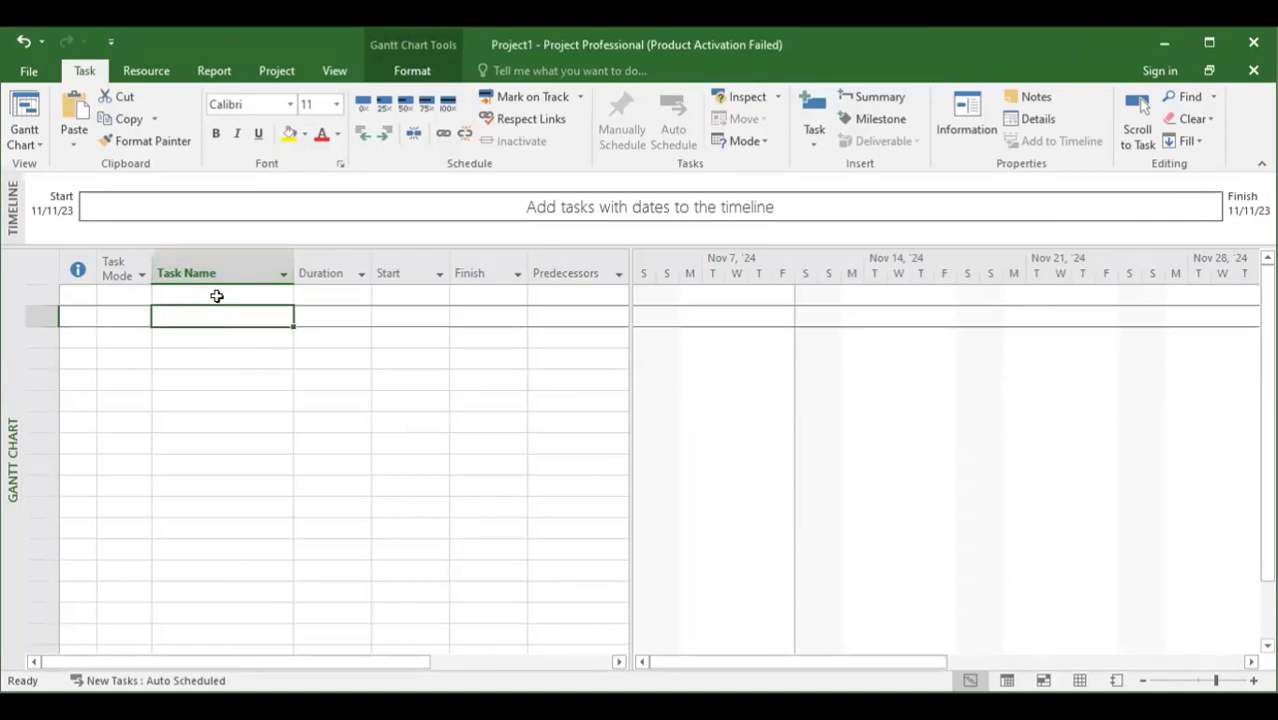
{"action": "left_click", "coordinate": [216, 293]}
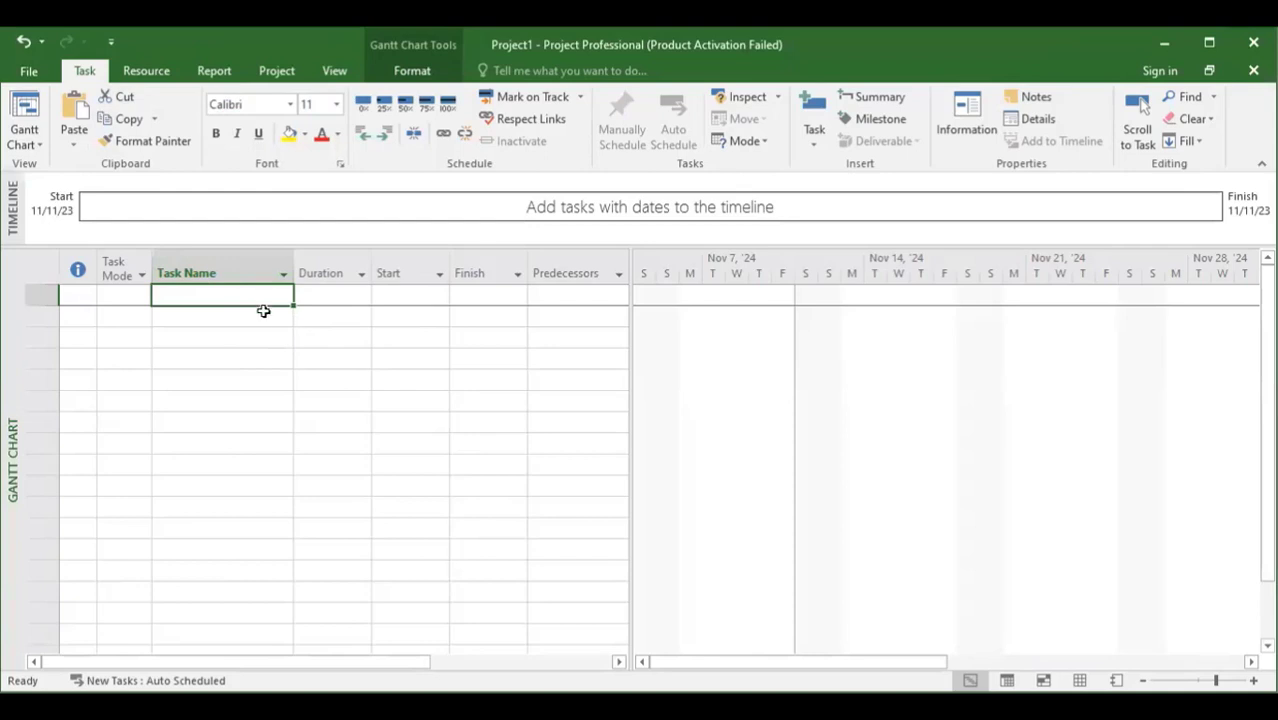
{"action": "left_click", "coordinate": [262, 310]}
{"action": "left_click", "coordinate": [246, 290]}
{"action": "left_click", "coordinate": [410, 445]}
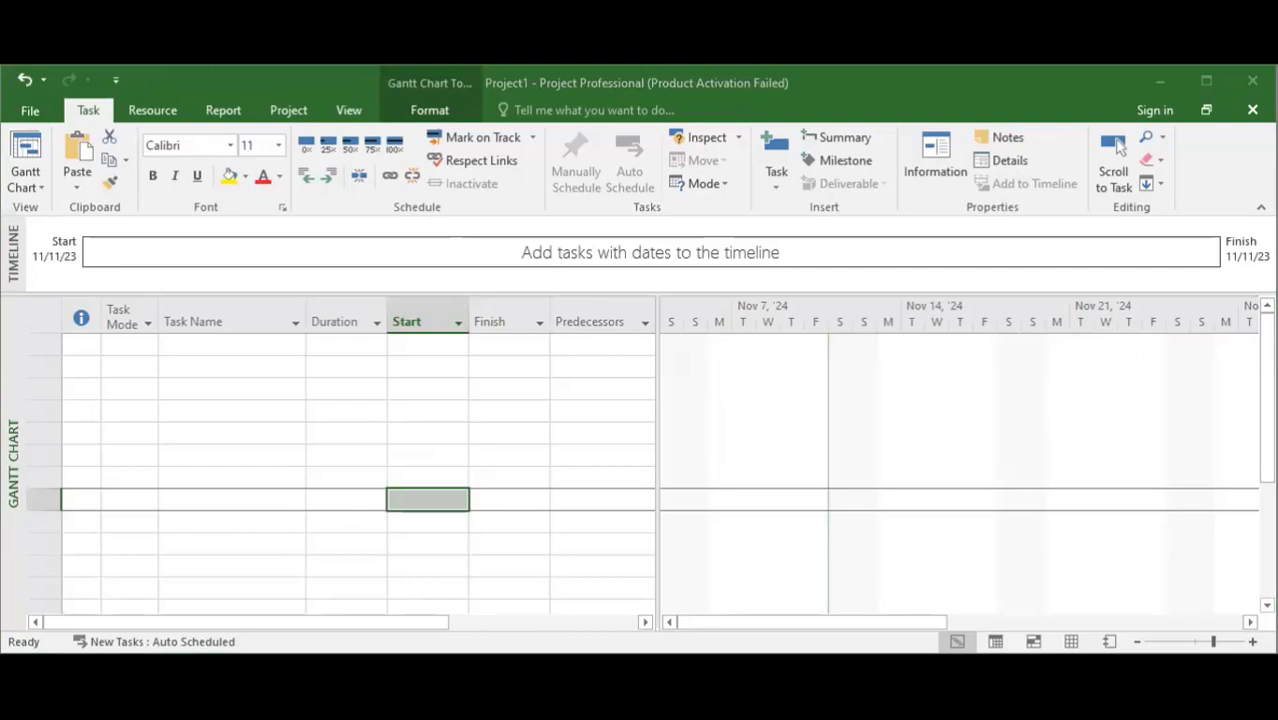
{"action": "left_click", "coordinate": [1062, 104]}
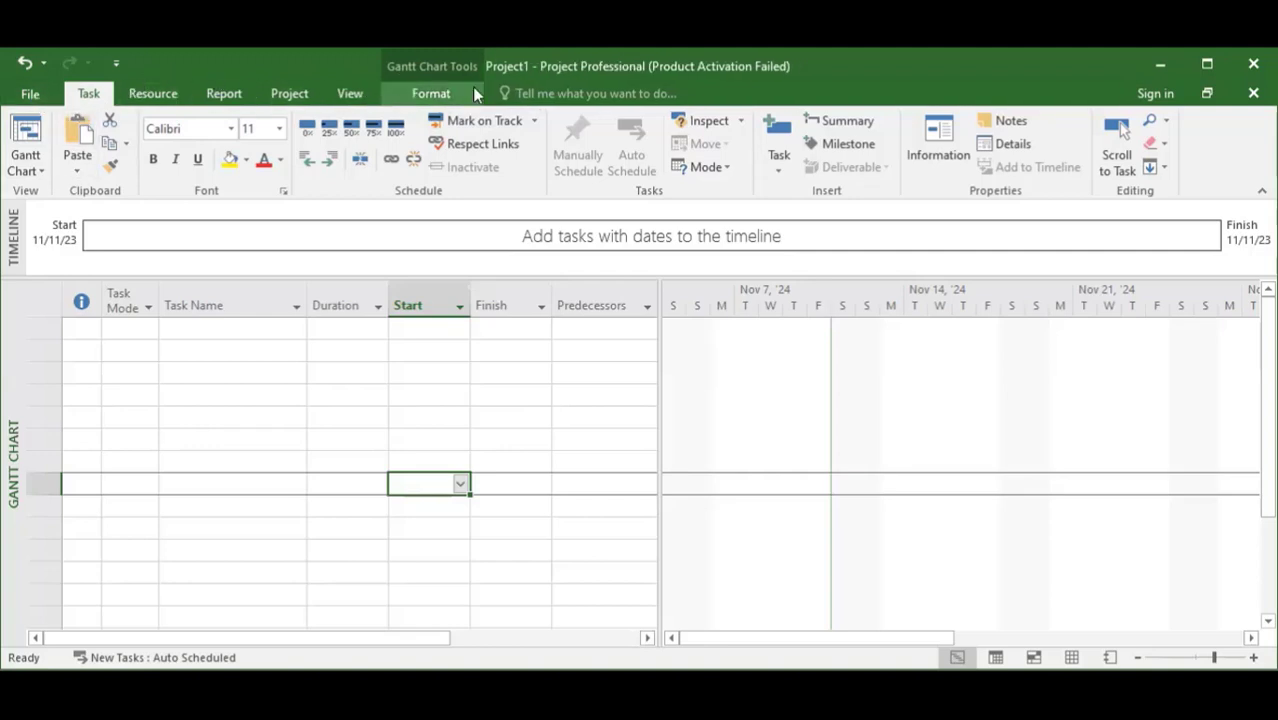
Step: Browse the templates for a new project, from Blank Project and Commercial Construction down to Project management plan
{"action": "left_click", "coordinate": [28, 93]}
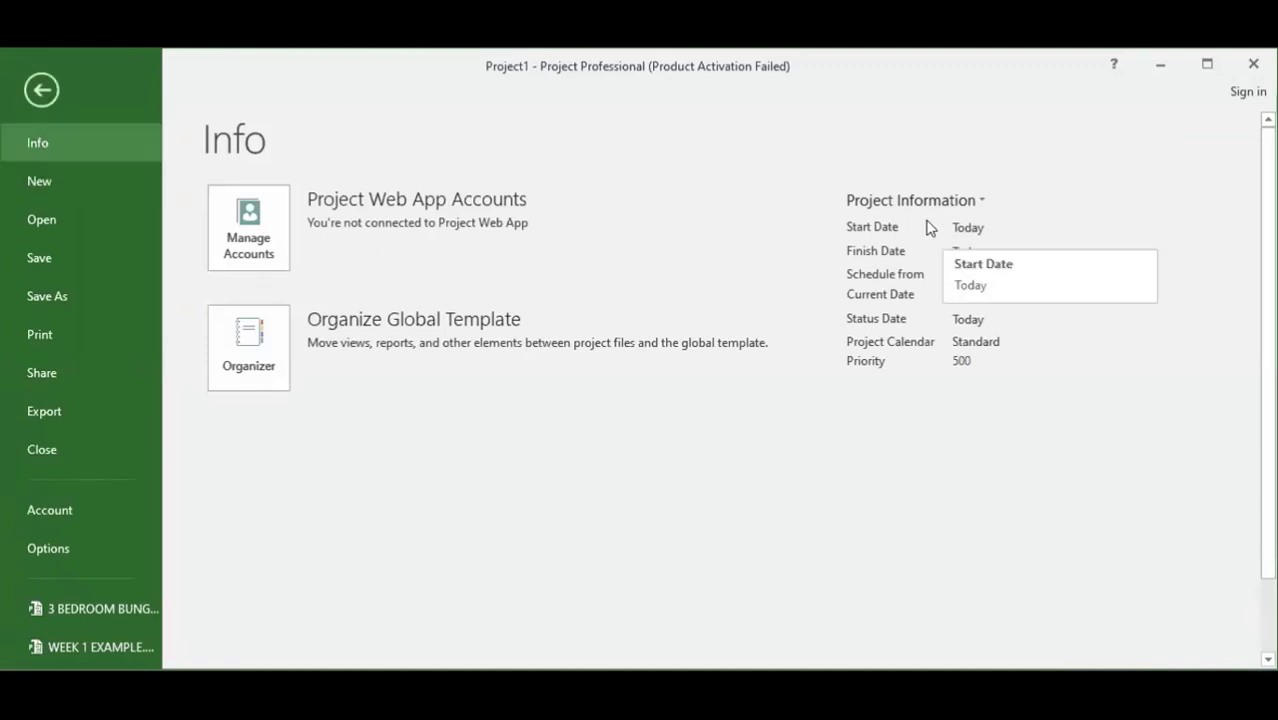
{"action": "left_click", "coordinate": [17, 184]}
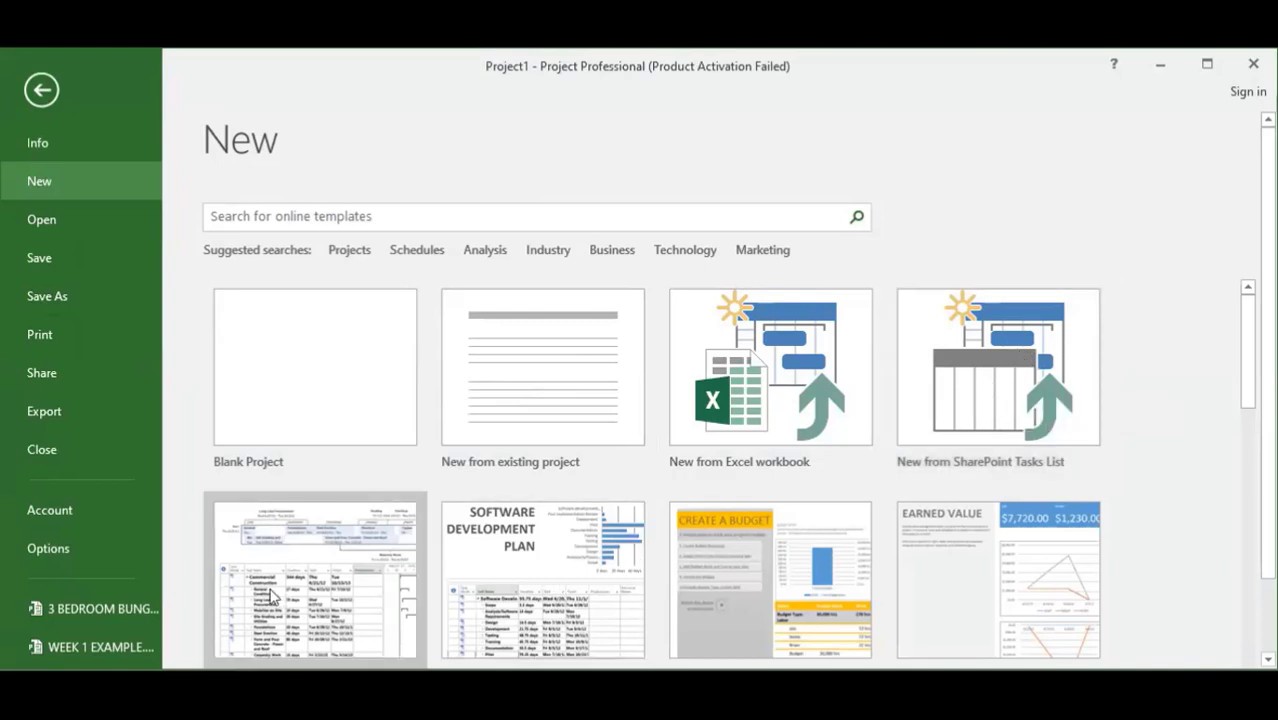
{"action": "scroll", "coordinate": [275, 600], "scroll_direction": "down", "scroll_amount": 1}
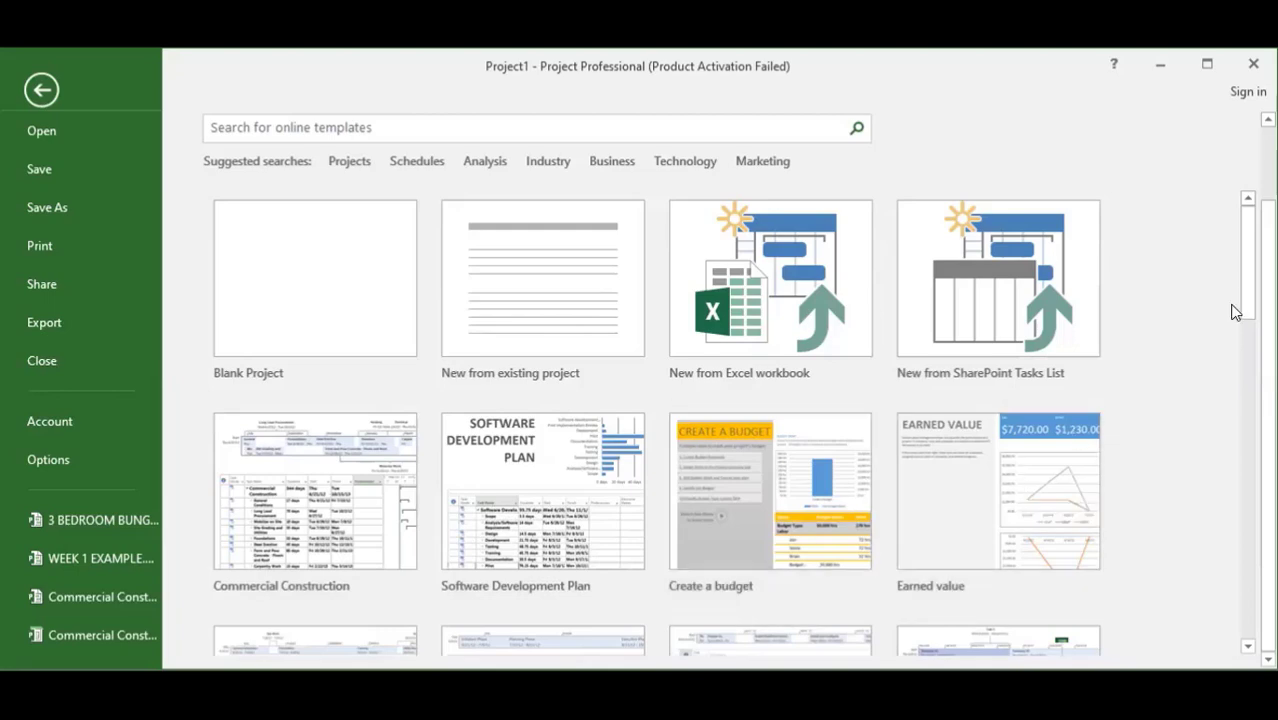
{"action": "scroll", "coordinate": [1233, 359], "scroll_direction": "down", "scroll_amount": 5}
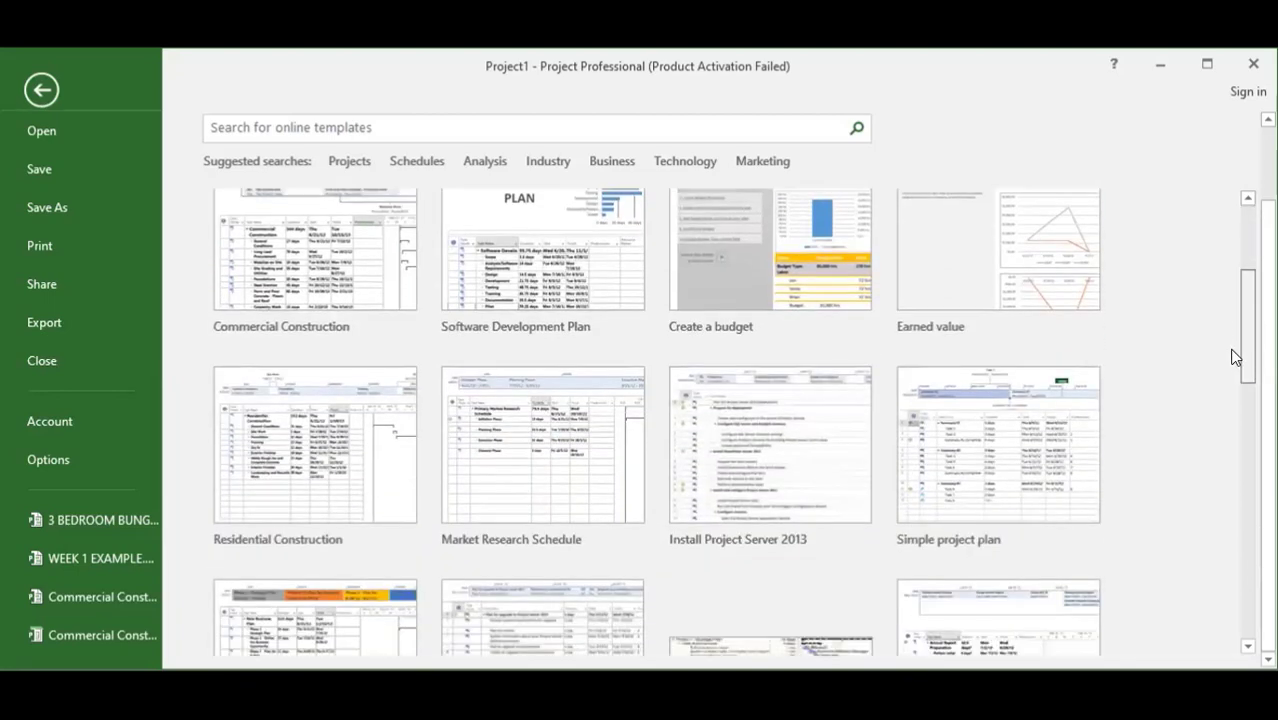
{"action": "scroll", "coordinate": [1233, 359], "scroll_direction": "down", "scroll_amount": 3}
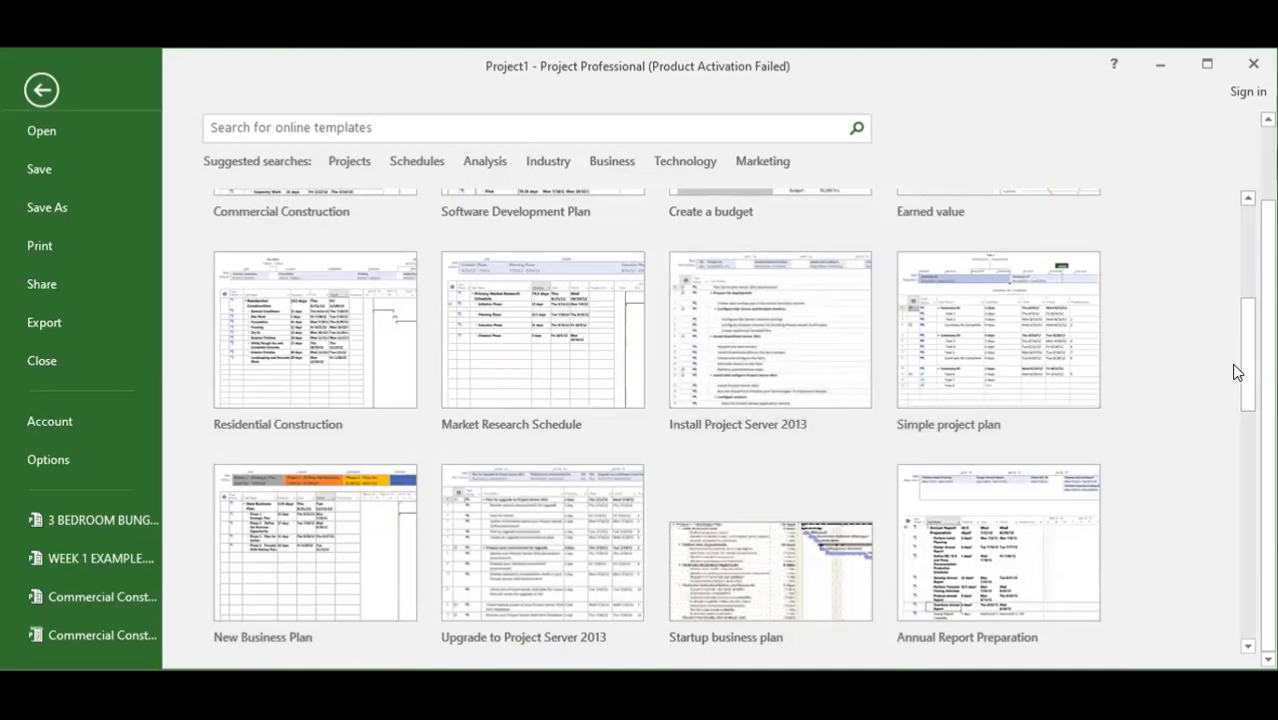
{"action": "scroll", "coordinate": [1236, 372], "scroll_direction": "down", "scroll_amount": 8}
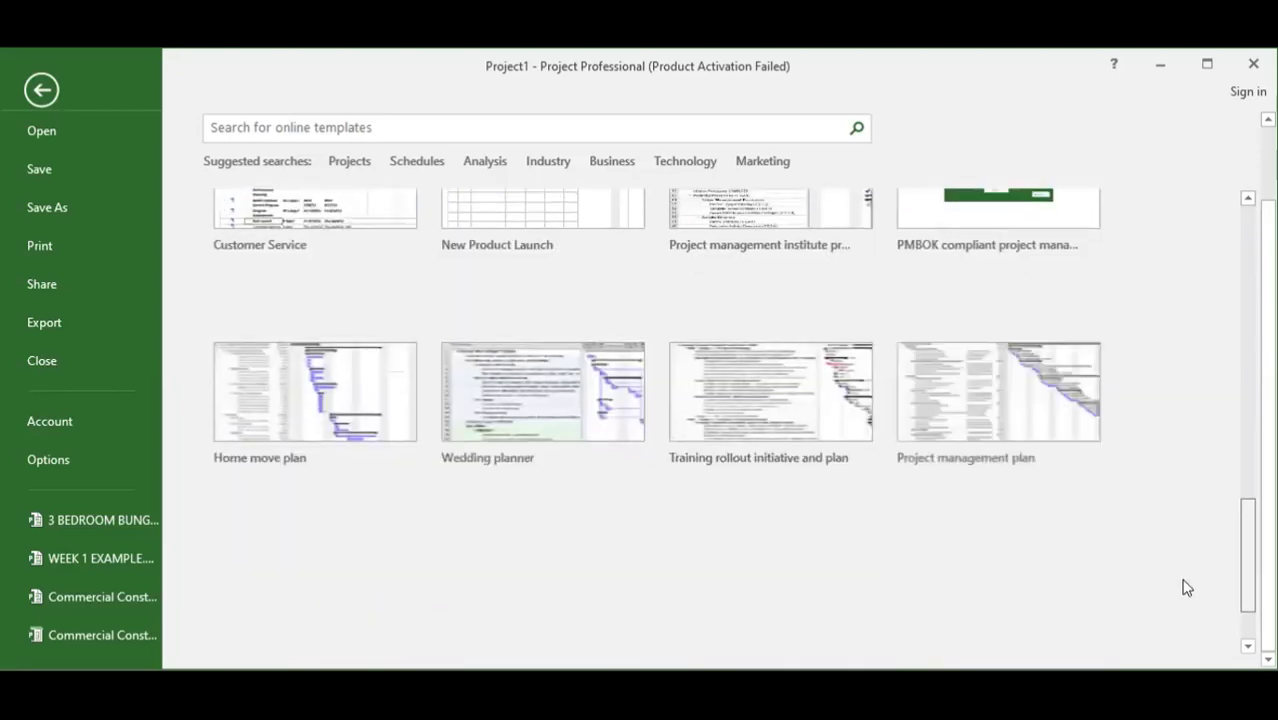
{"action": "scroll", "coordinate": [1170, 596], "scroll_direction": "down", "scroll_amount": 2}
{"action": "scroll", "coordinate": [1187, 563], "scroll_direction": "up", "scroll_amount": 8}
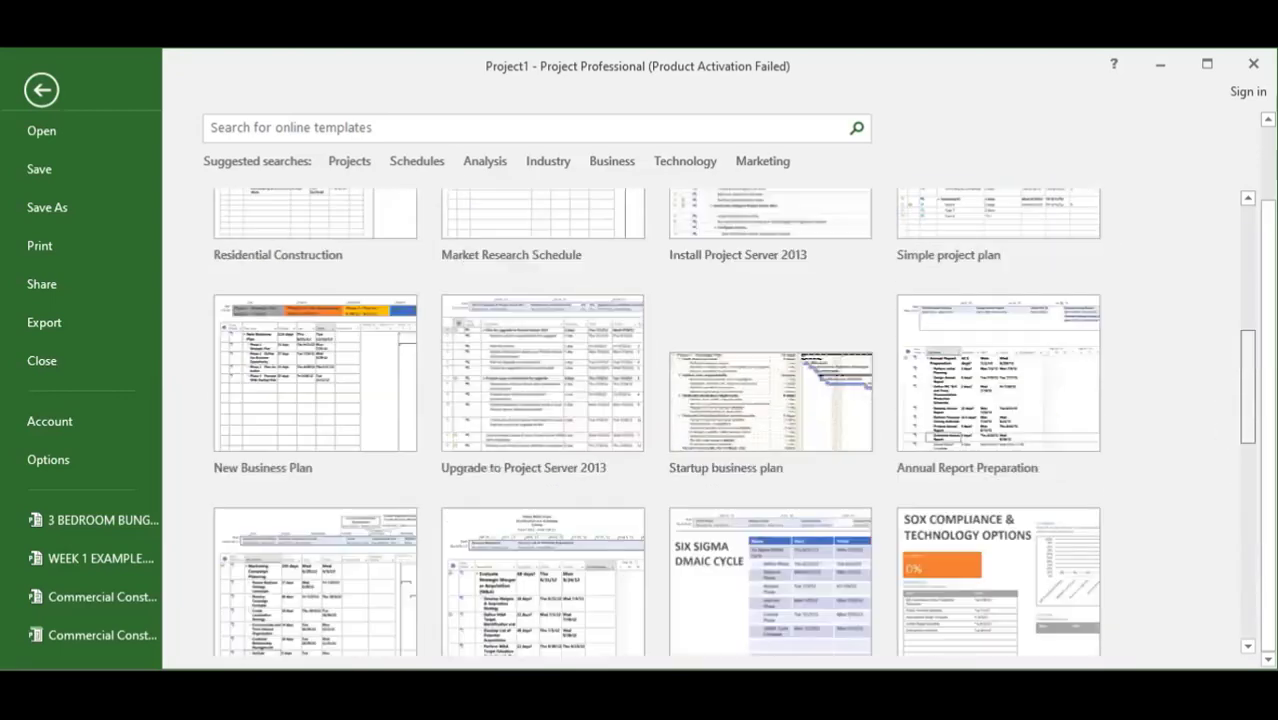
{"action": "scroll", "coordinate": [636, 400], "scroll_direction": "up", "scroll_amount": 4}
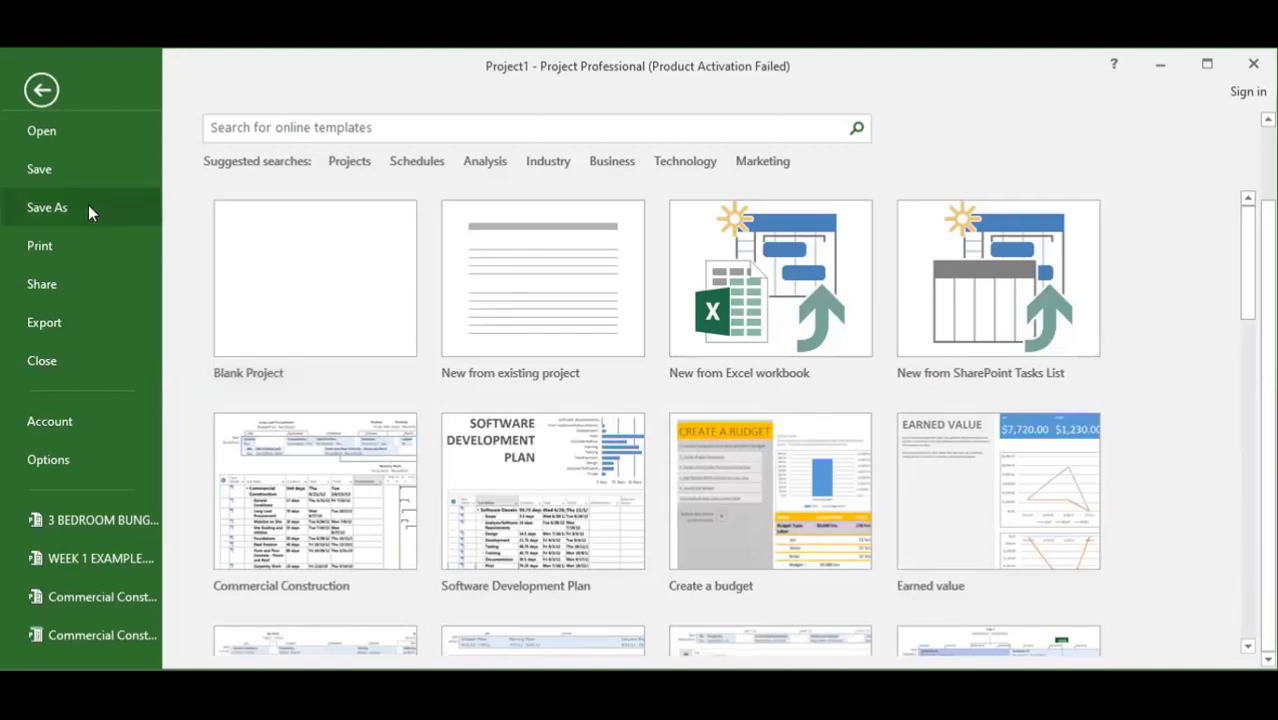
Step: Review the Share, Export and Account pages, and return to Project1's Gantt chart
{"action": "left_click", "coordinate": [47, 284]}
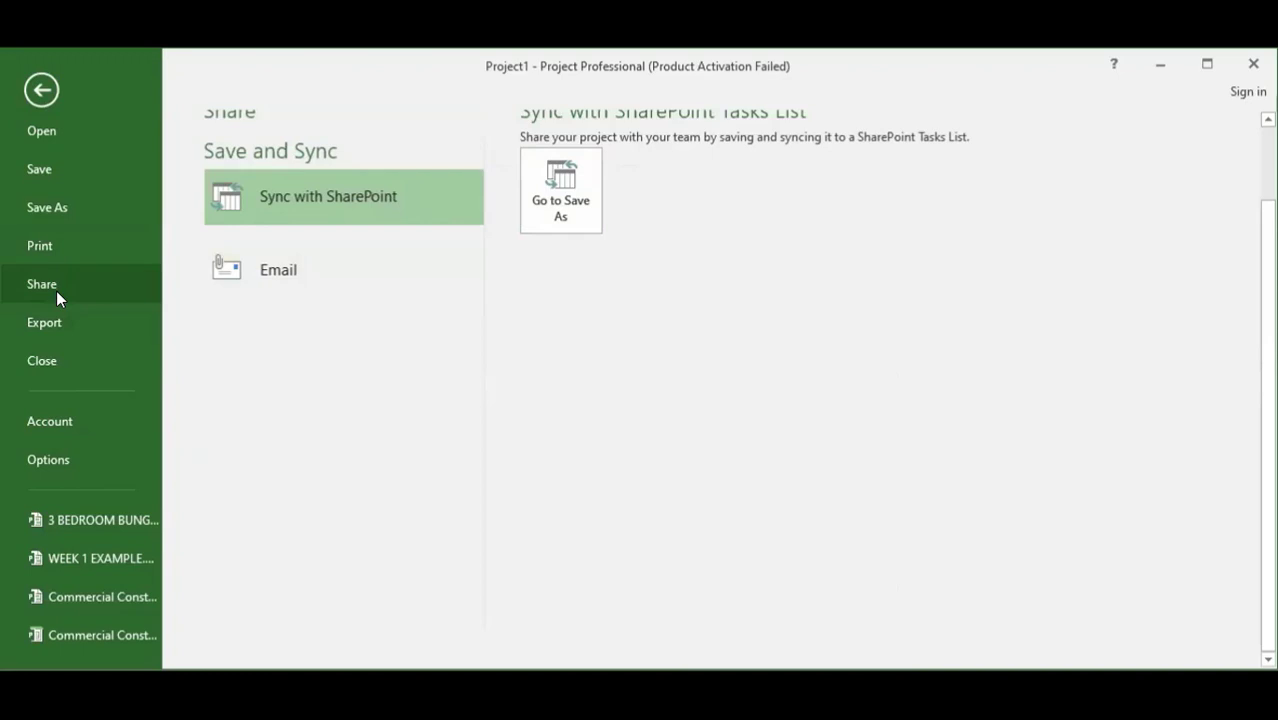
{"action": "left_click", "coordinate": [64, 322]}
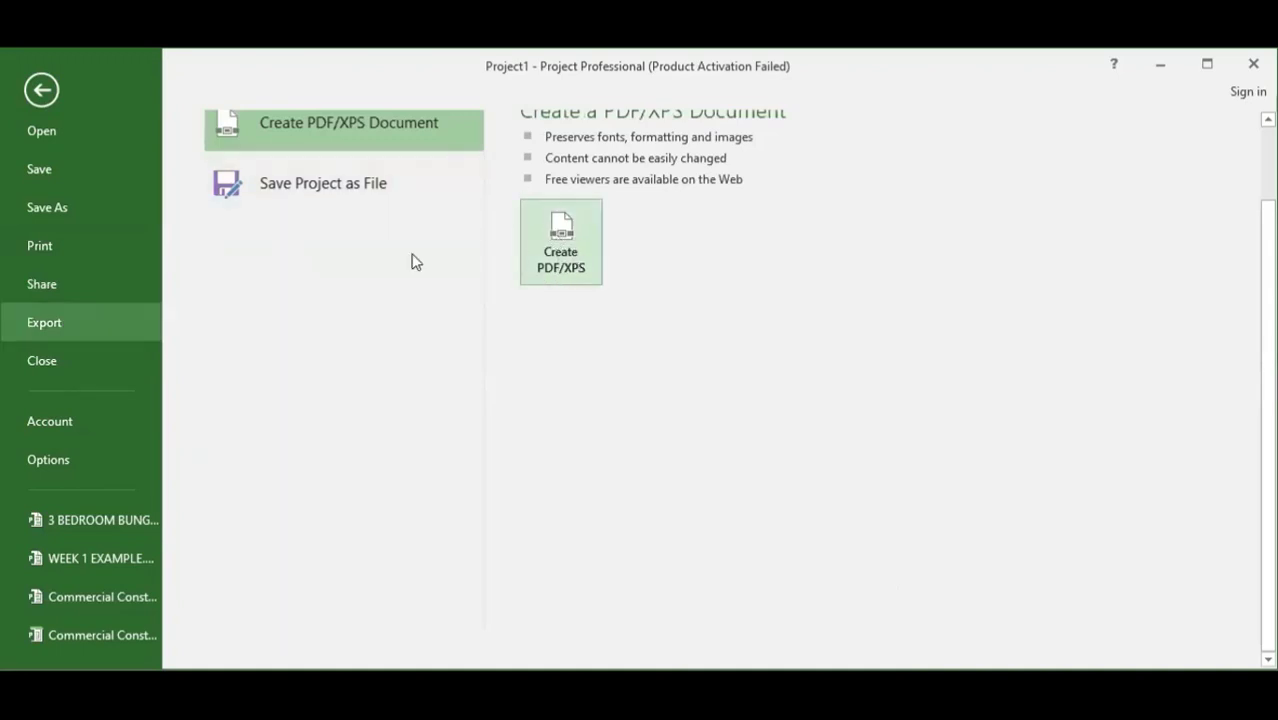
{"action": "left_click", "coordinate": [52, 420]}
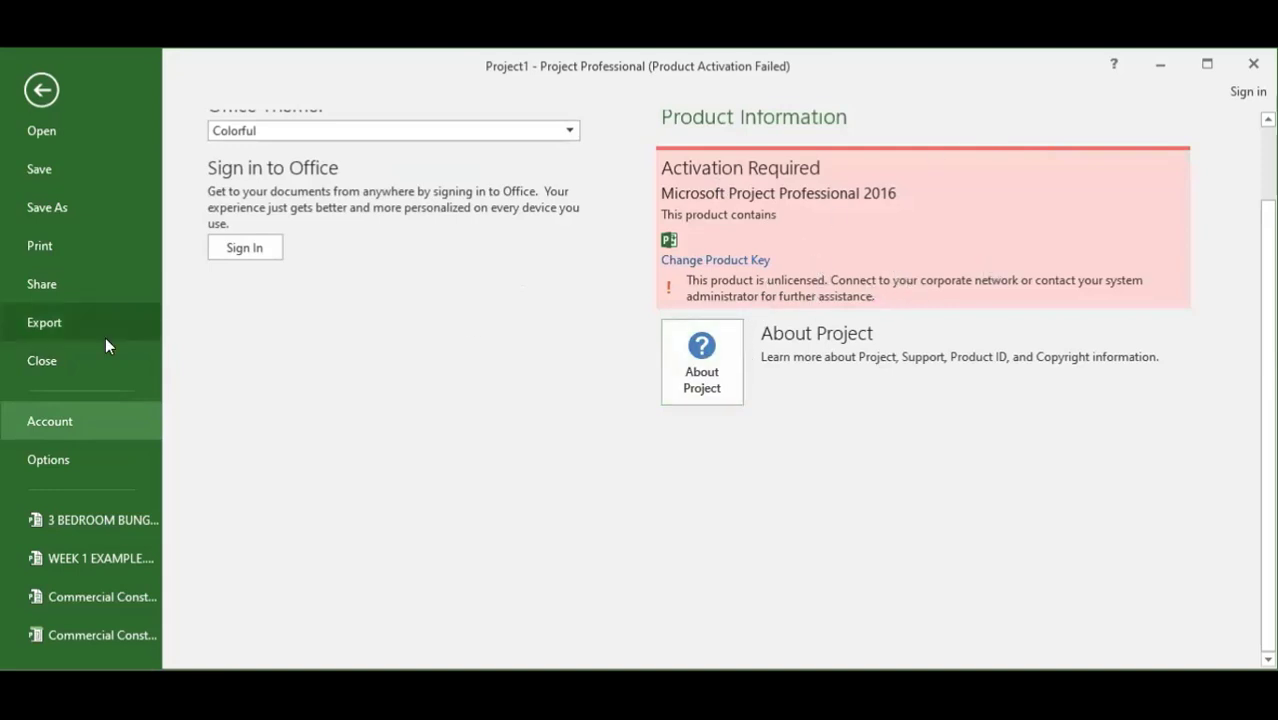
{"action": "scroll", "coordinate": [120, 400], "scroll_direction": "up", "scroll_amount": 2}
{"action": "left_click", "coordinate": [41, 89]}
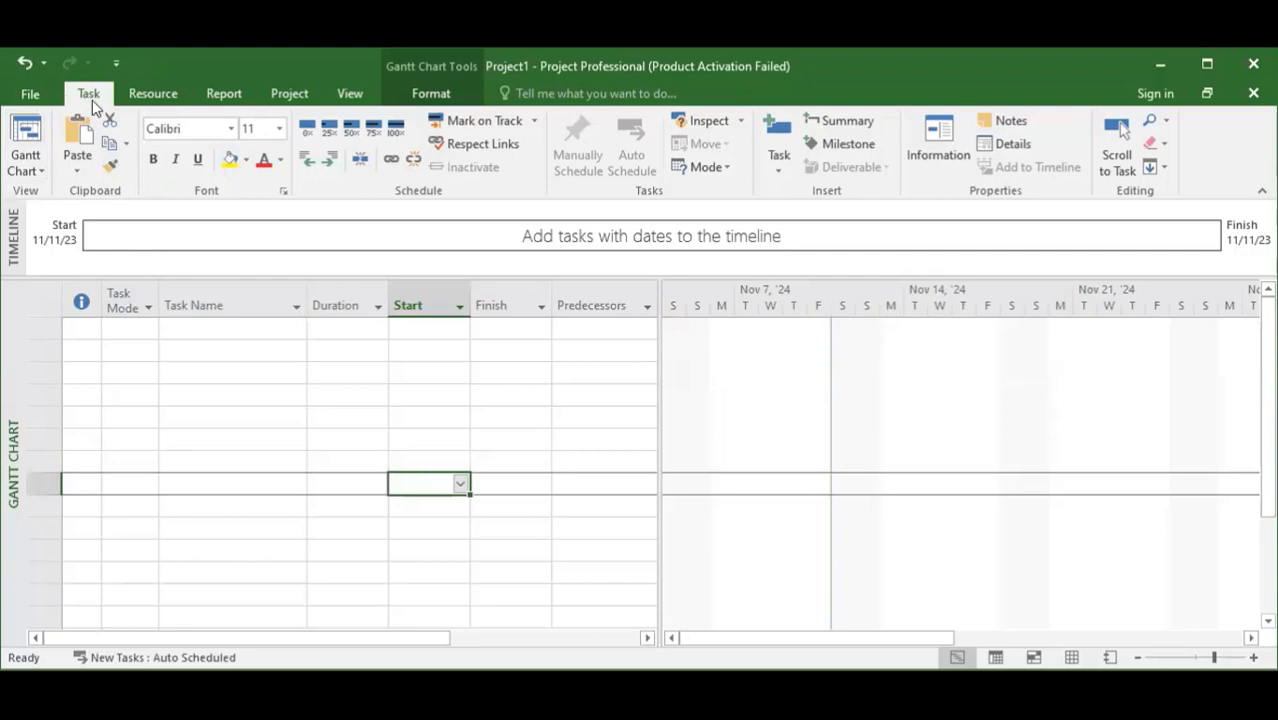
Step: Check which built-in views can replace the Gantt Chart in the blank project
{"action": "left_click", "coordinate": [40, 175]}
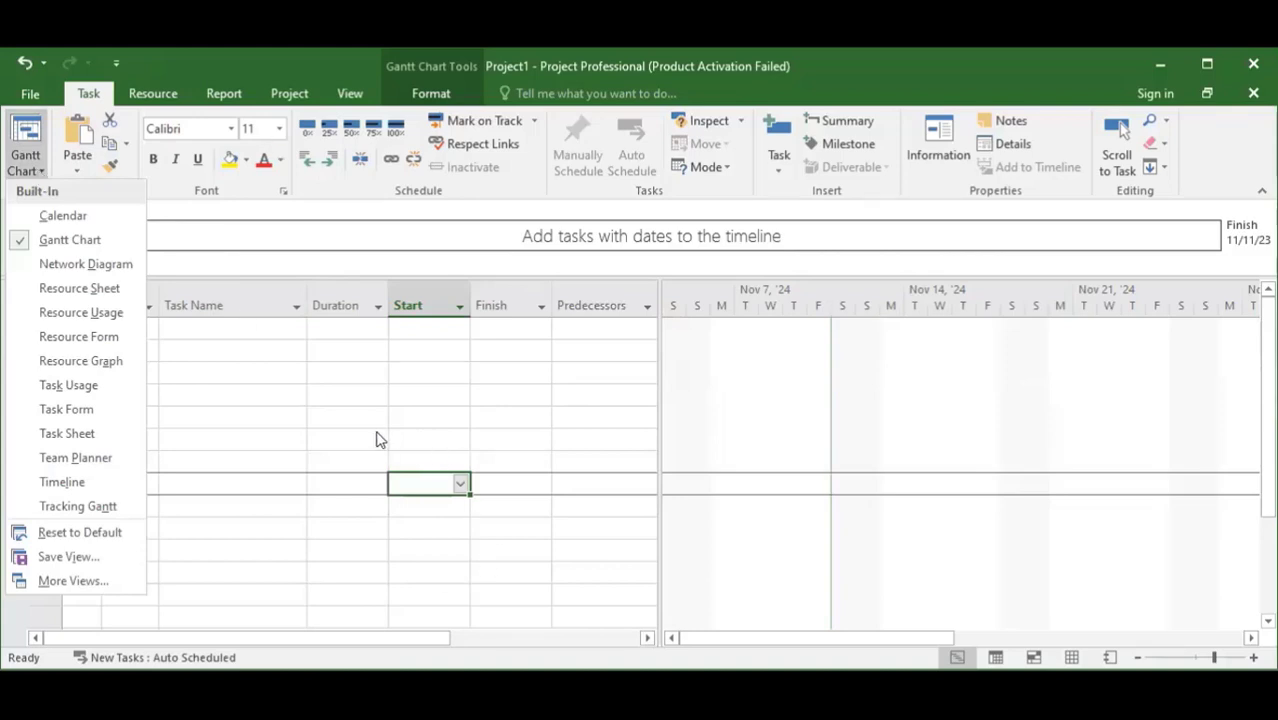
{"action": "left_click", "coordinate": [538, 249]}
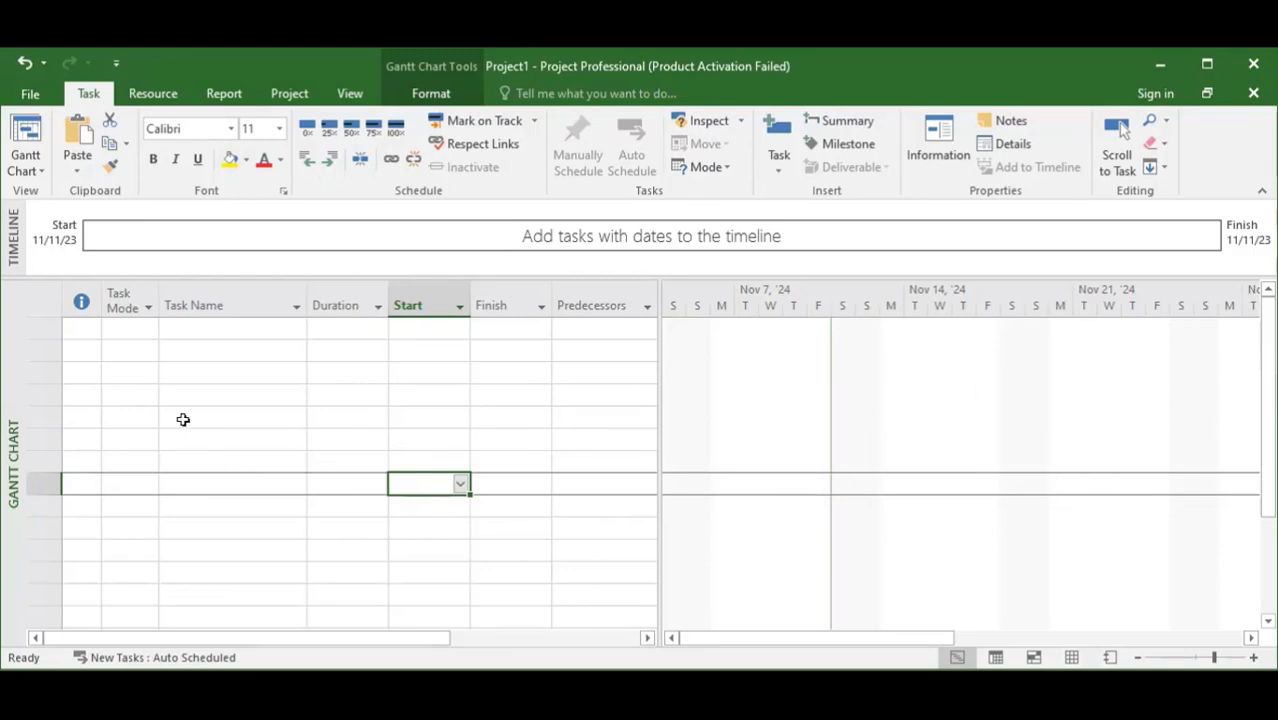
{"action": "left_click", "coordinate": [199, 353]}
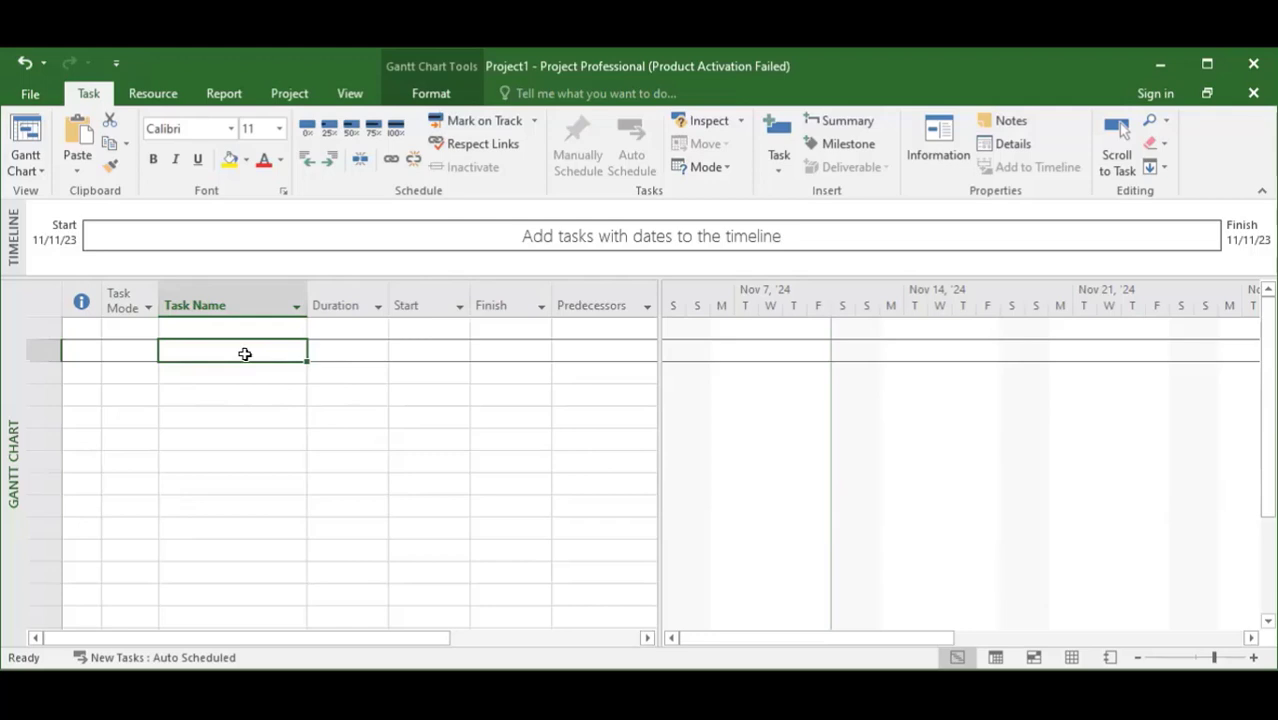
{"action": "left_click", "coordinate": [40, 173]}
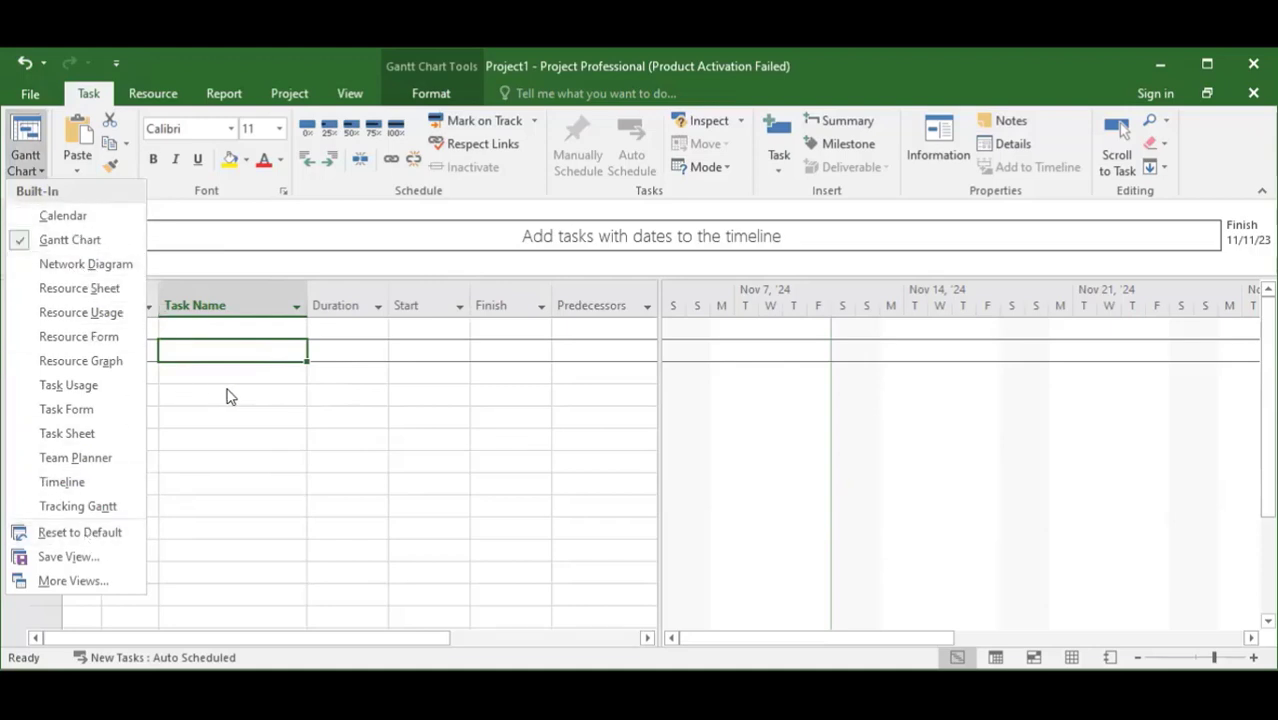
{"action": "left_click", "coordinate": [32, 92]}
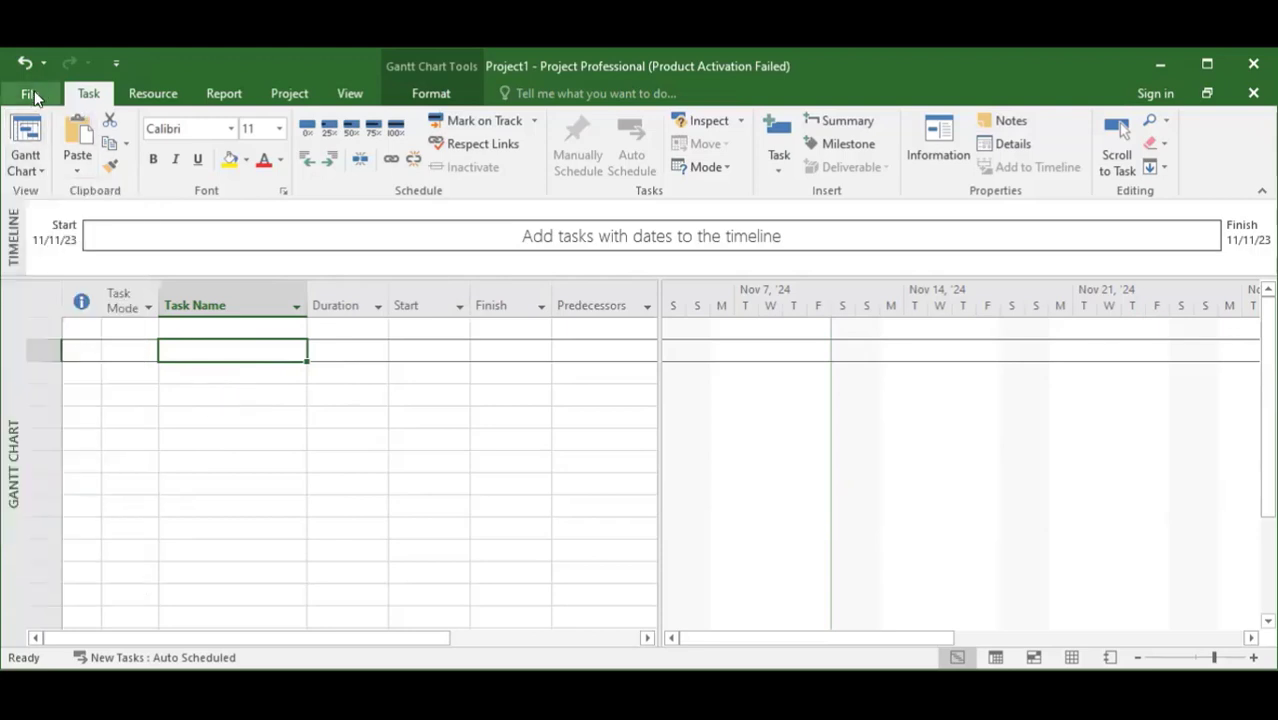
Step: Open the recent project file 3 BEDROOM BUNGALOW ASSIGNMENT.mpp and select the finish date of the SUBSTRUCTURE task
{"action": "left_click", "coordinate": [32, 92]}
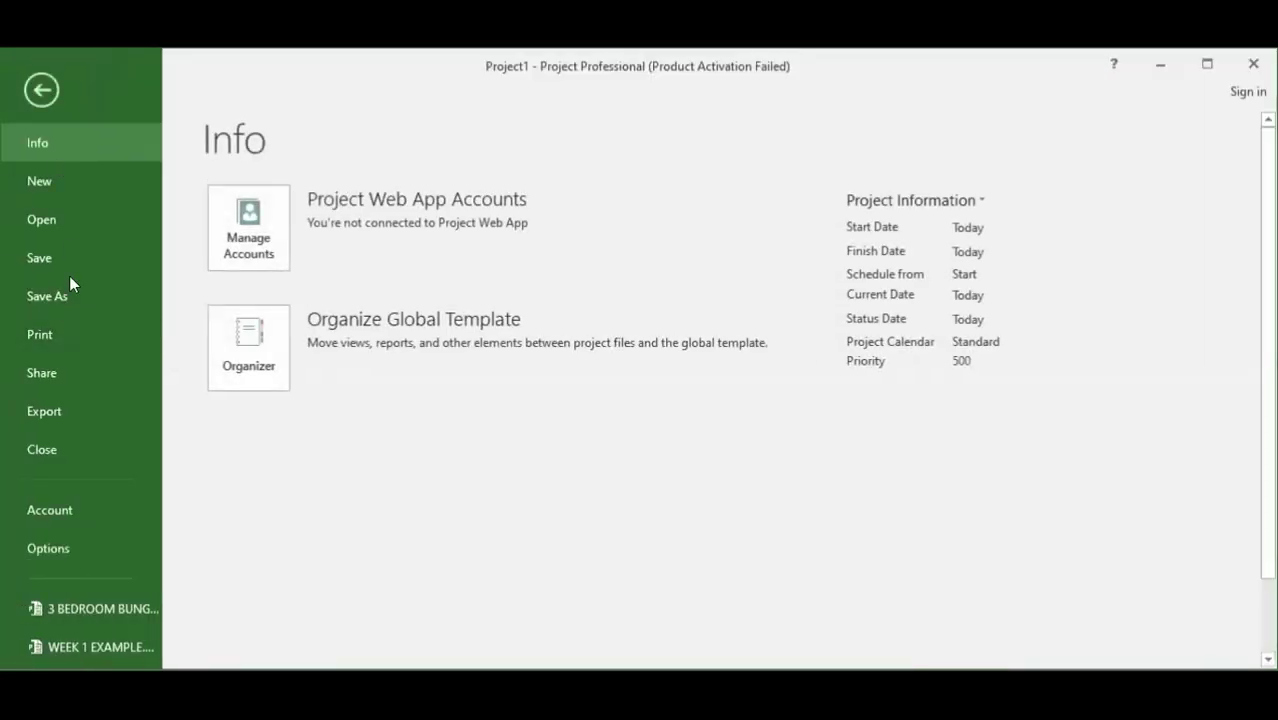
{"action": "left_click", "coordinate": [58, 192]}
{"action": "left_click", "coordinate": [51, 214]}
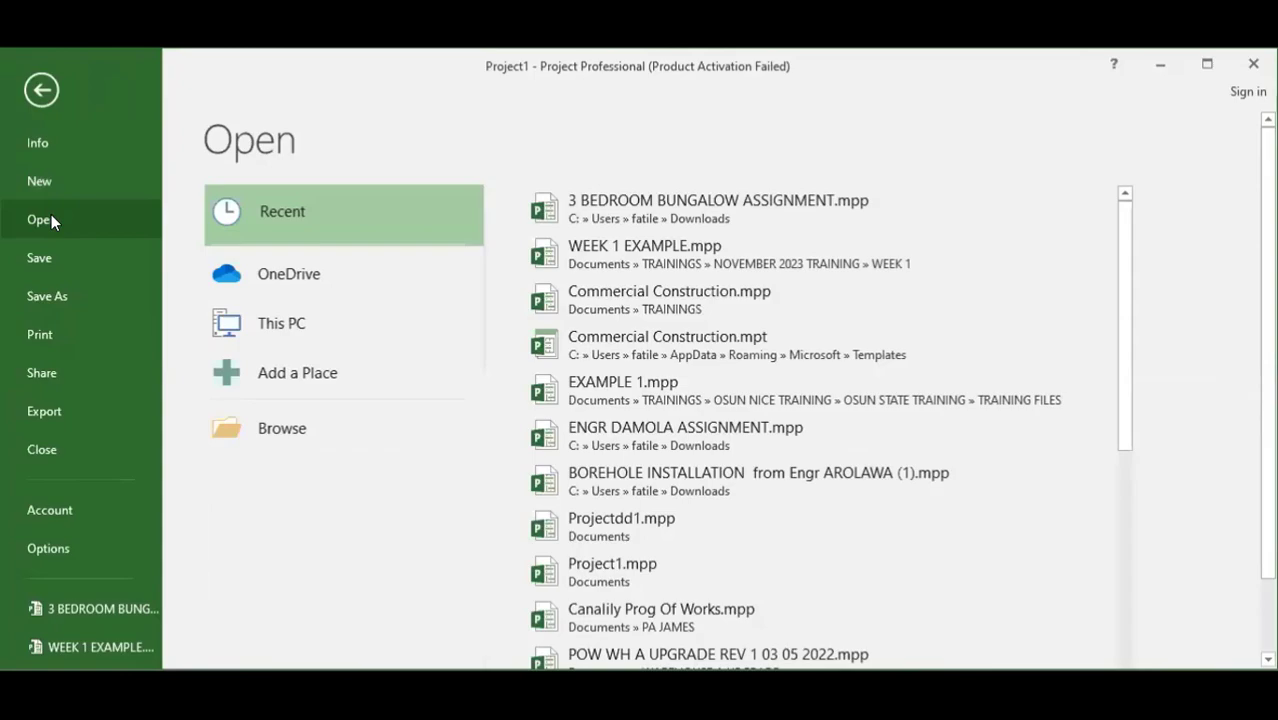
{"action": "left_click", "coordinate": [669, 199]}
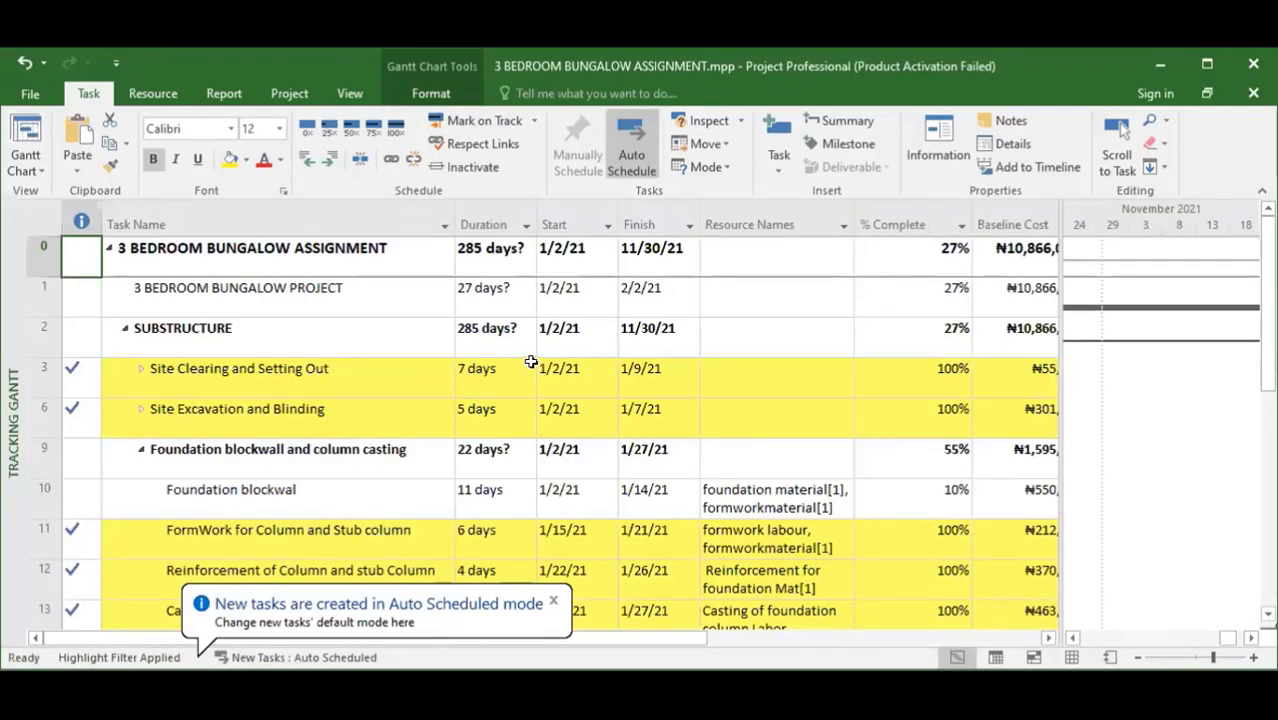
{"action": "left_click", "coordinate": [622, 340]}
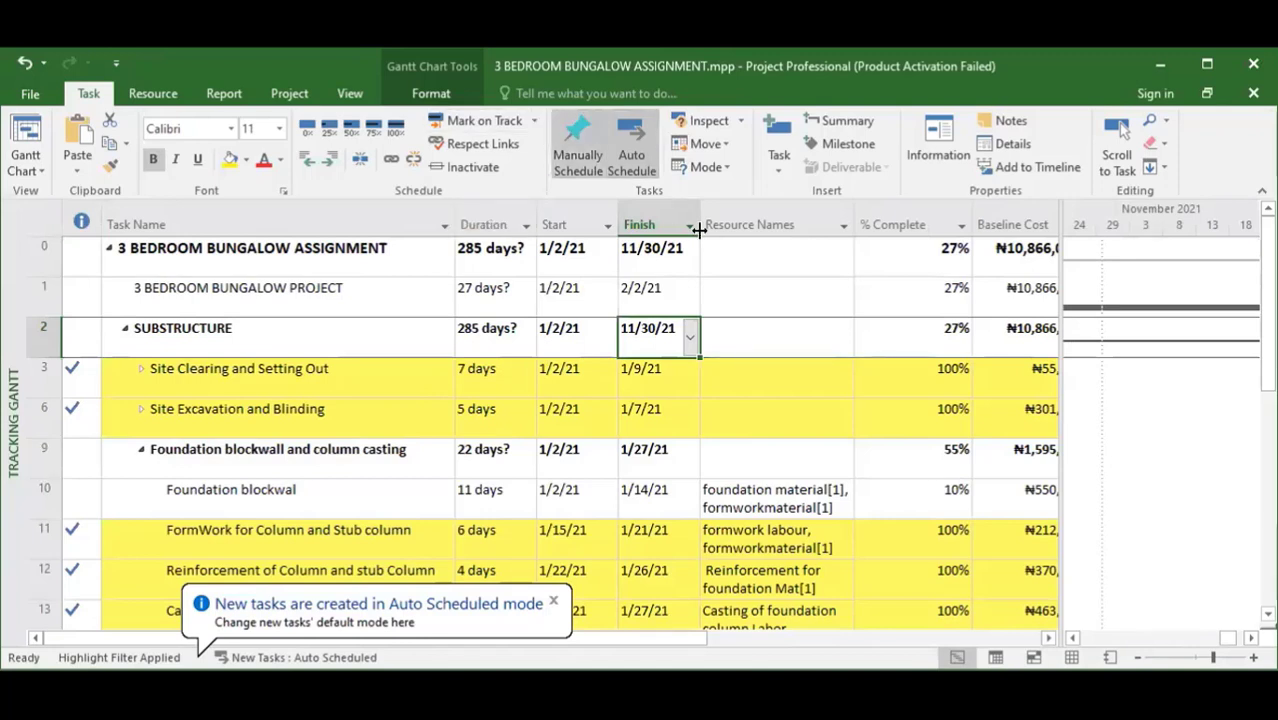
Step: Switch the bungalow project to the Network Diagram view and examine its task boxes and the links between them
{"action": "left_click", "coordinate": [24, 171]}
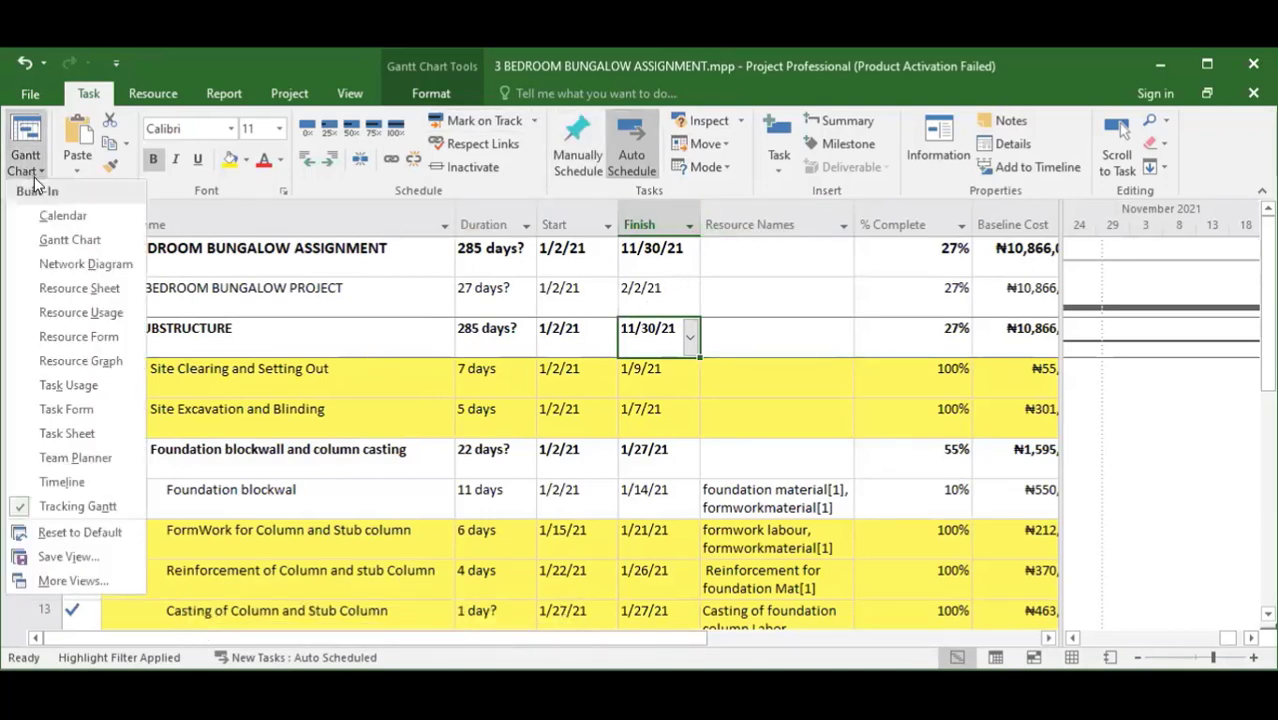
{"action": "left_click", "coordinate": [71, 264]}
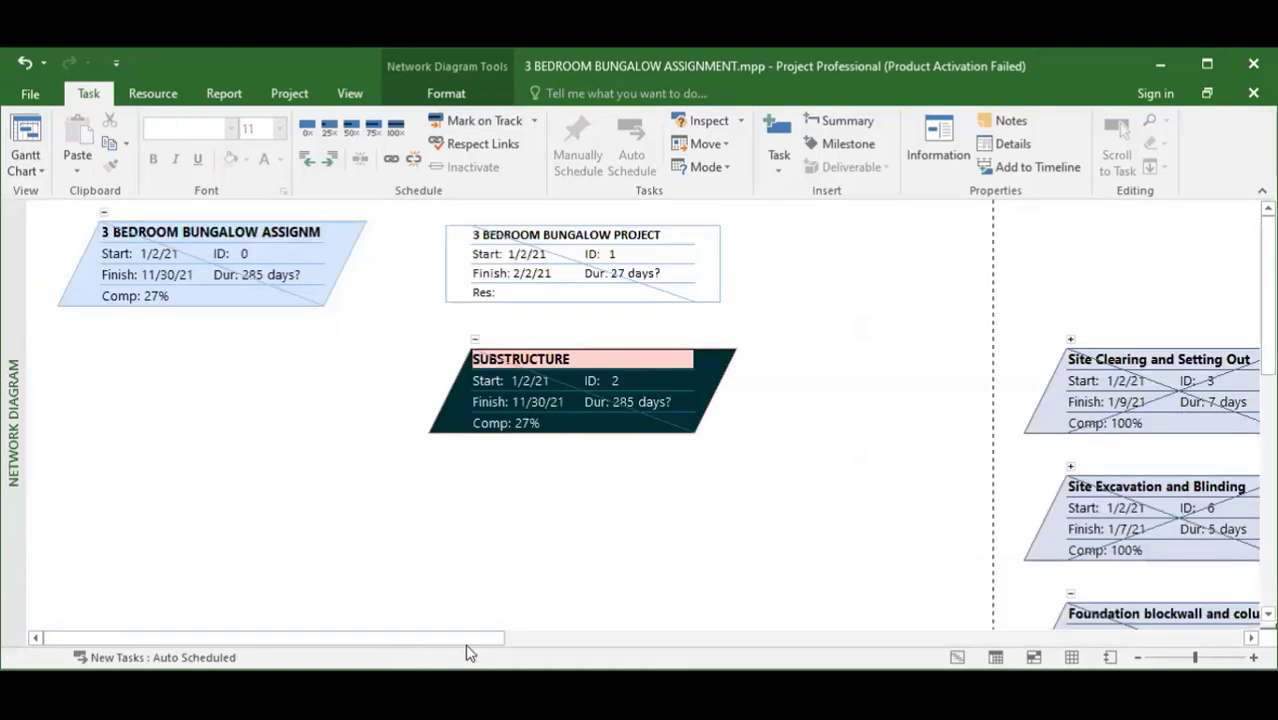
{"action": "left_click_drag", "start_coordinate": [478, 634], "coordinate": [1064, 618]}
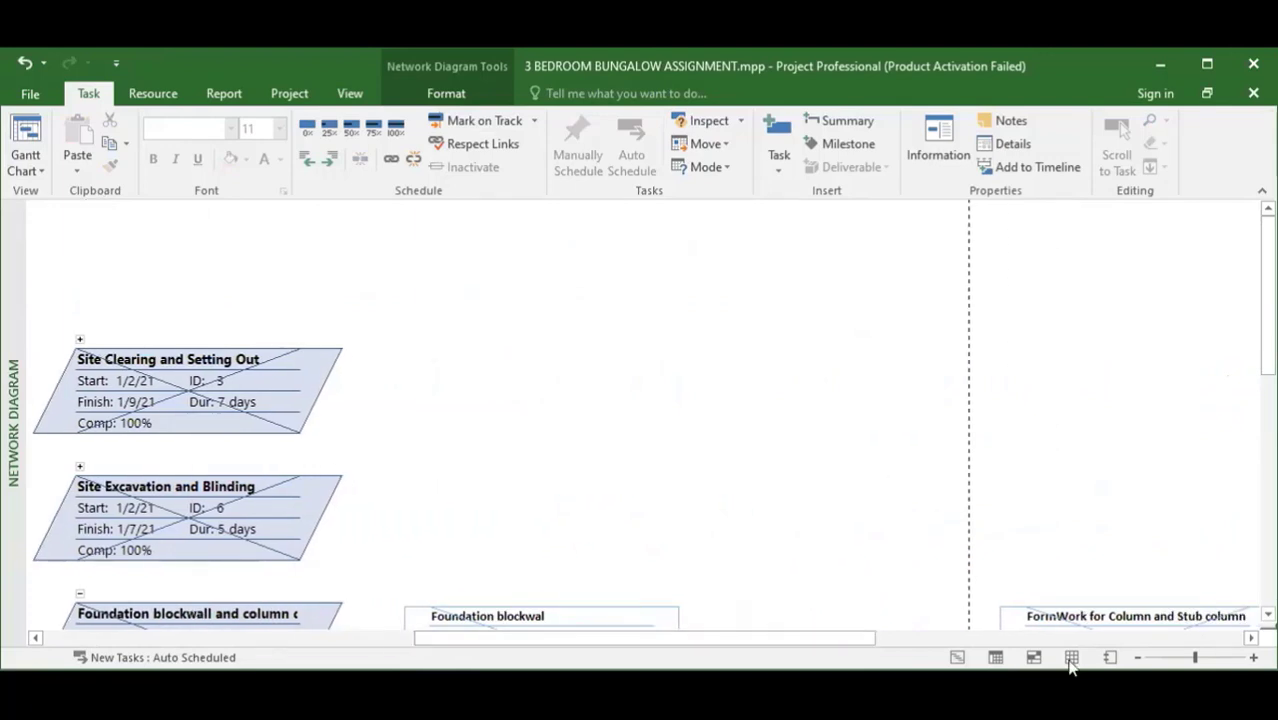
{"action": "left_click", "coordinate": [1135, 660]}
{"action": "left_click", "coordinate": [1135, 658]}
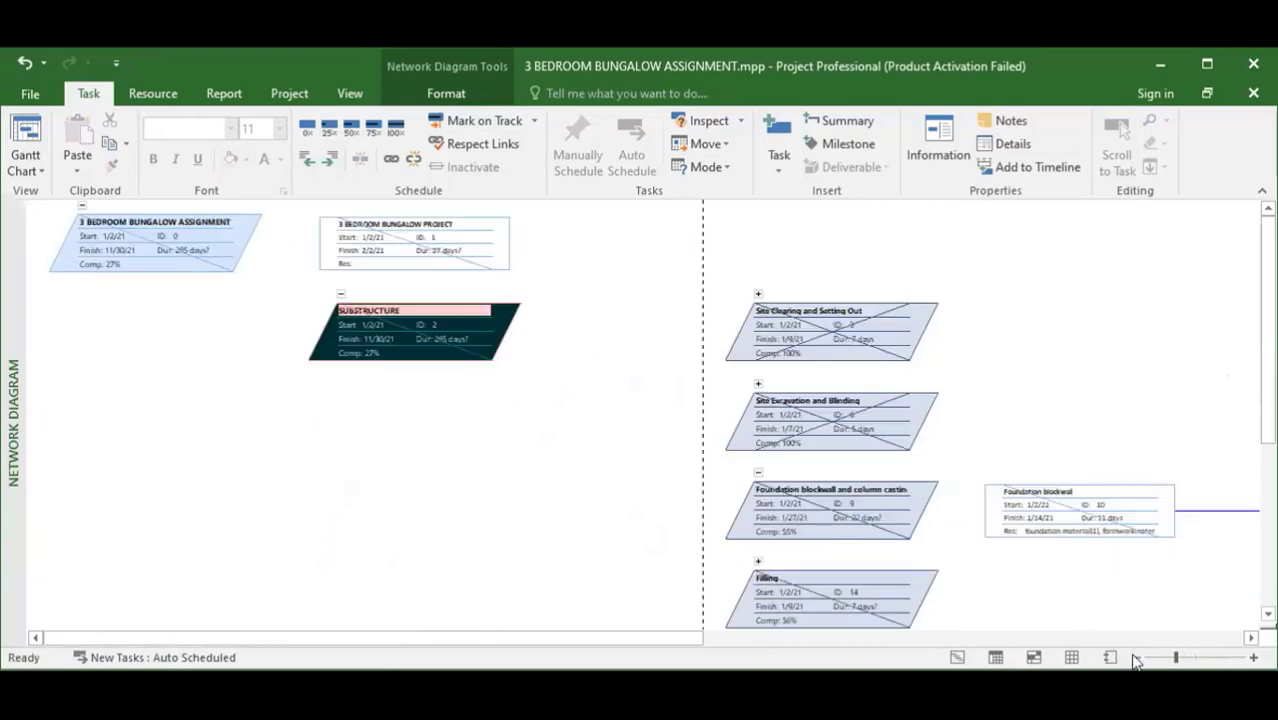
{"action": "left_click", "coordinate": [1136, 658]}
{"action": "left_click", "coordinate": [1137, 658]}
{"action": "left_click", "coordinate": [1137, 658]}
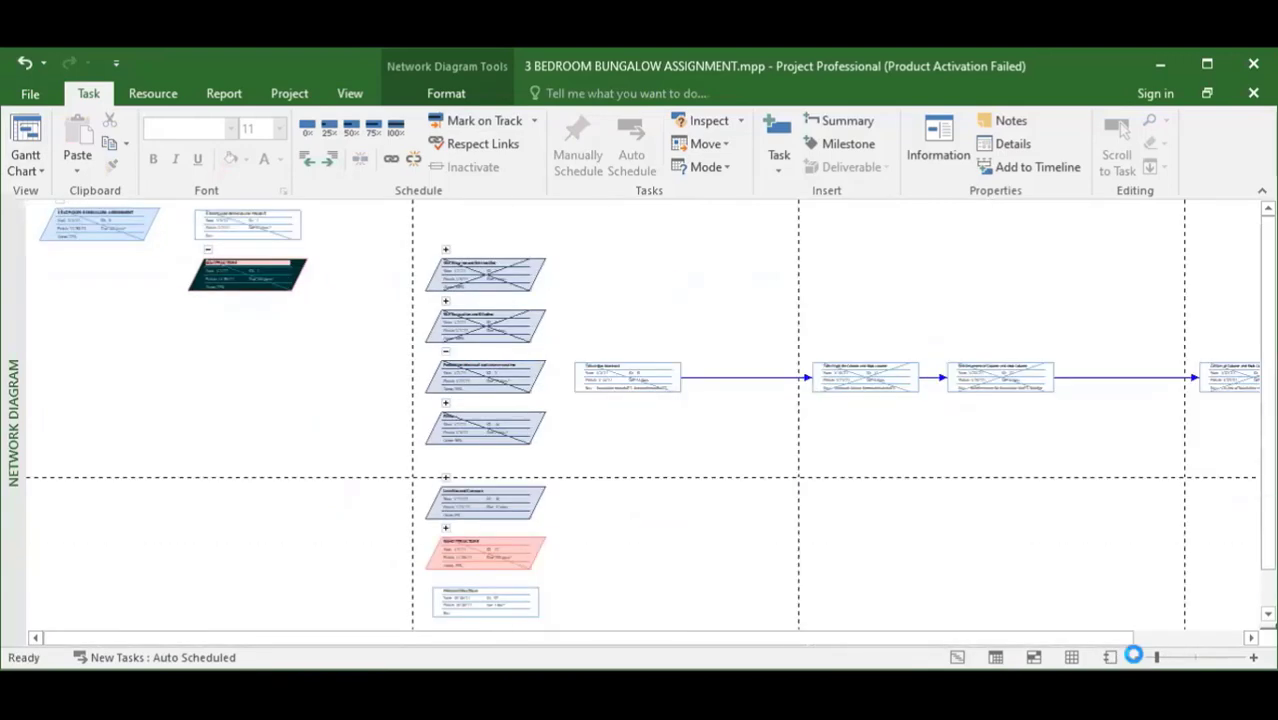
{"action": "left_click", "coordinate": [1137, 658]}
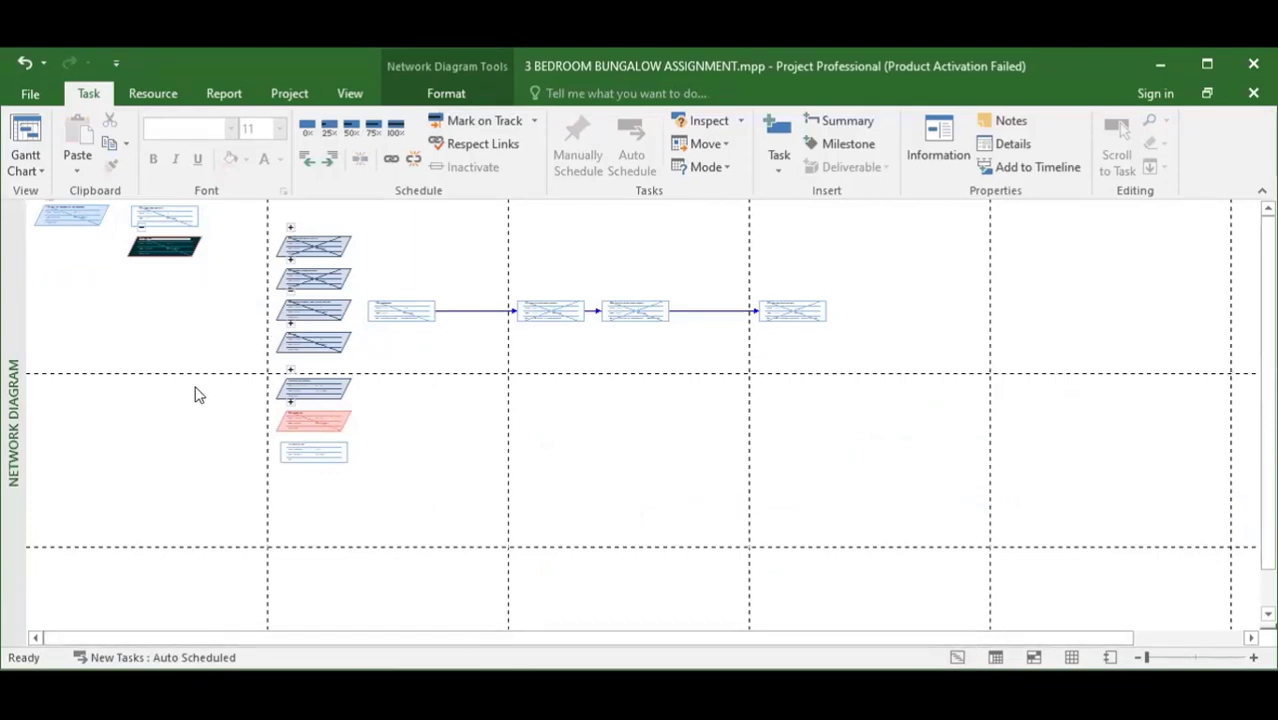
{"action": "left_click_drag", "start_coordinate": [1152, 660], "coordinate": [1182, 658]}
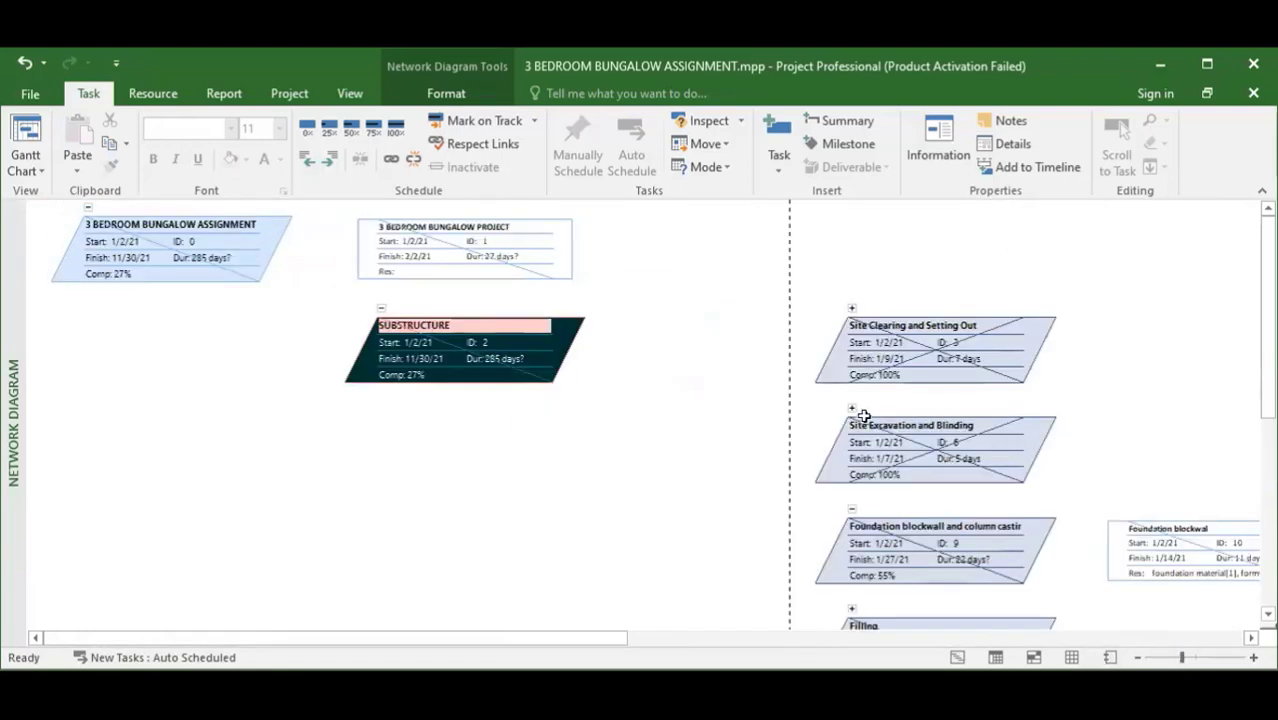
Step: Show the Resource Sheet and look through the project's work and material resources with their standard rates
{"action": "left_click", "coordinate": [41, 167]}
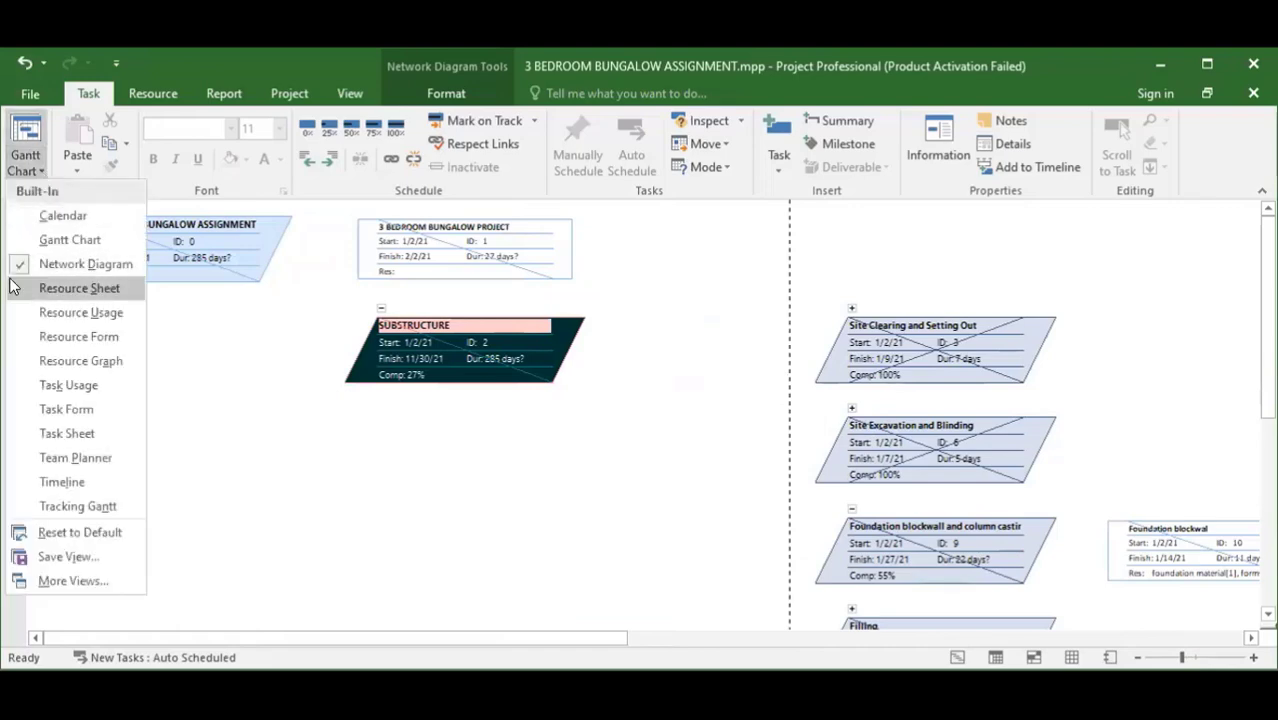
{"action": "left_click", "coordinate": [79, 288]}
{"action": "scroll", "coordinate": [267, 528], "scroll_direction": "down", "scroll_amount": 5}
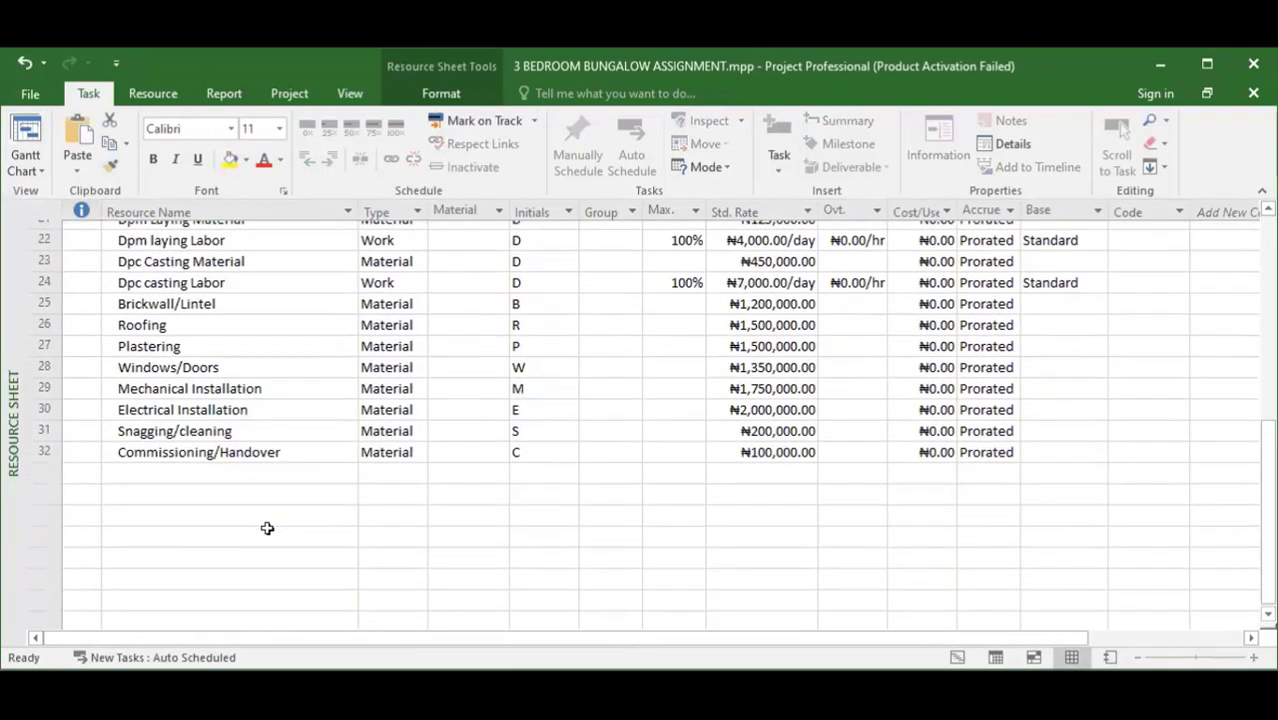
{"action": "scroll", "coordinate": [826, 400], "scroll_direction": "up", "scroll_amount": 7}
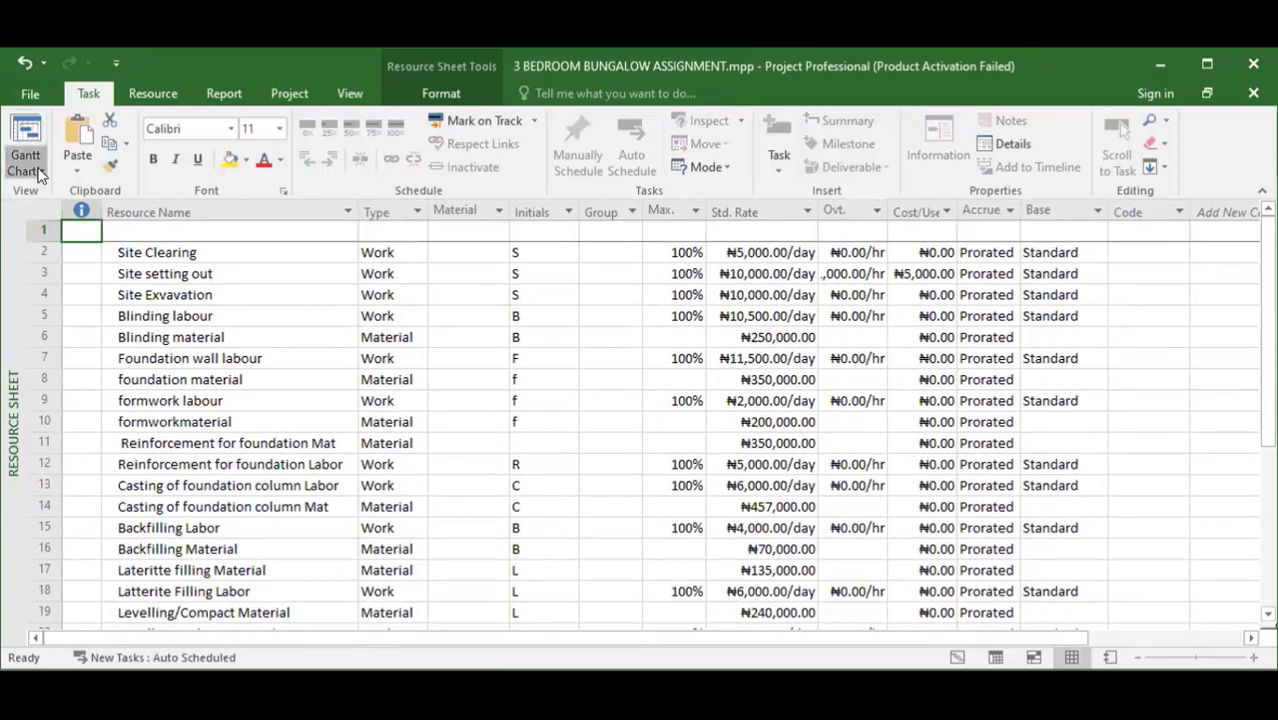
Step: Show the Resource Usage view and examine the work hours of the tasks listed under Unassigned
{"action": "left_click", "coordinate": [40, 172]}
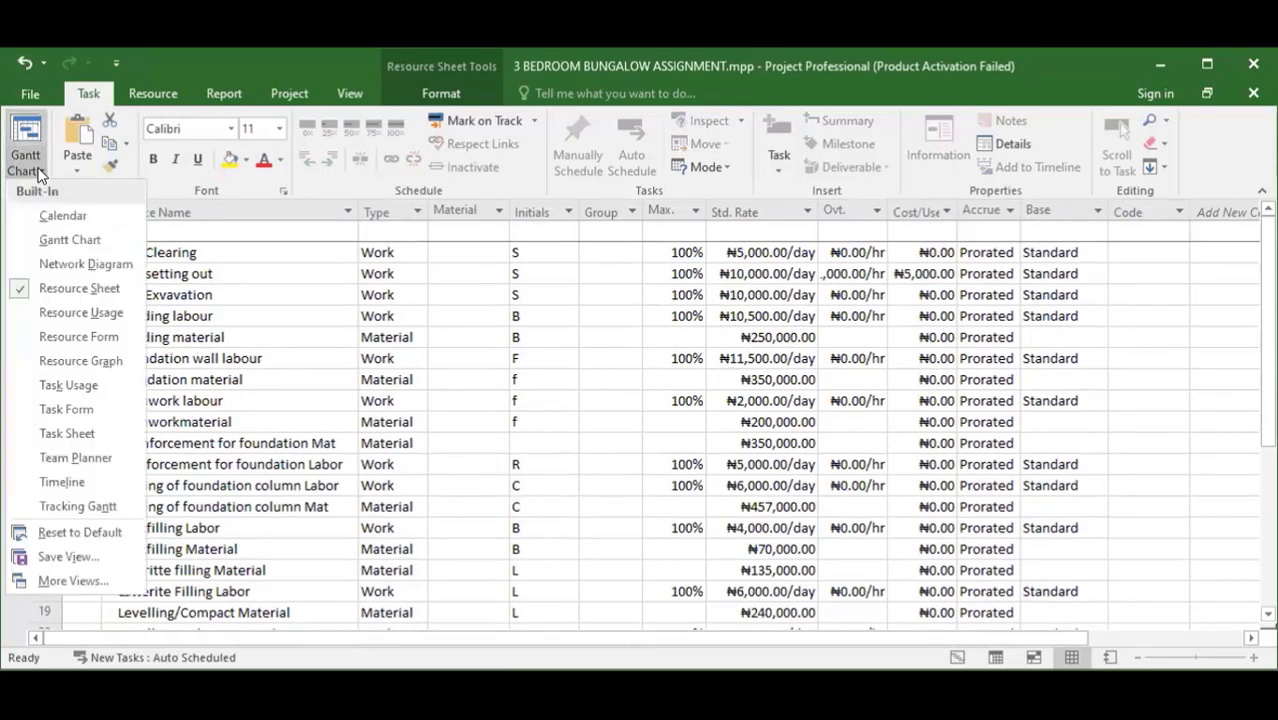
{"action": "left_click", "coordinate": [66, 316]}
{"action": "scroll", "coordinate": [160, 461], "scroll_direction": "up", "scroll_amount": 3}
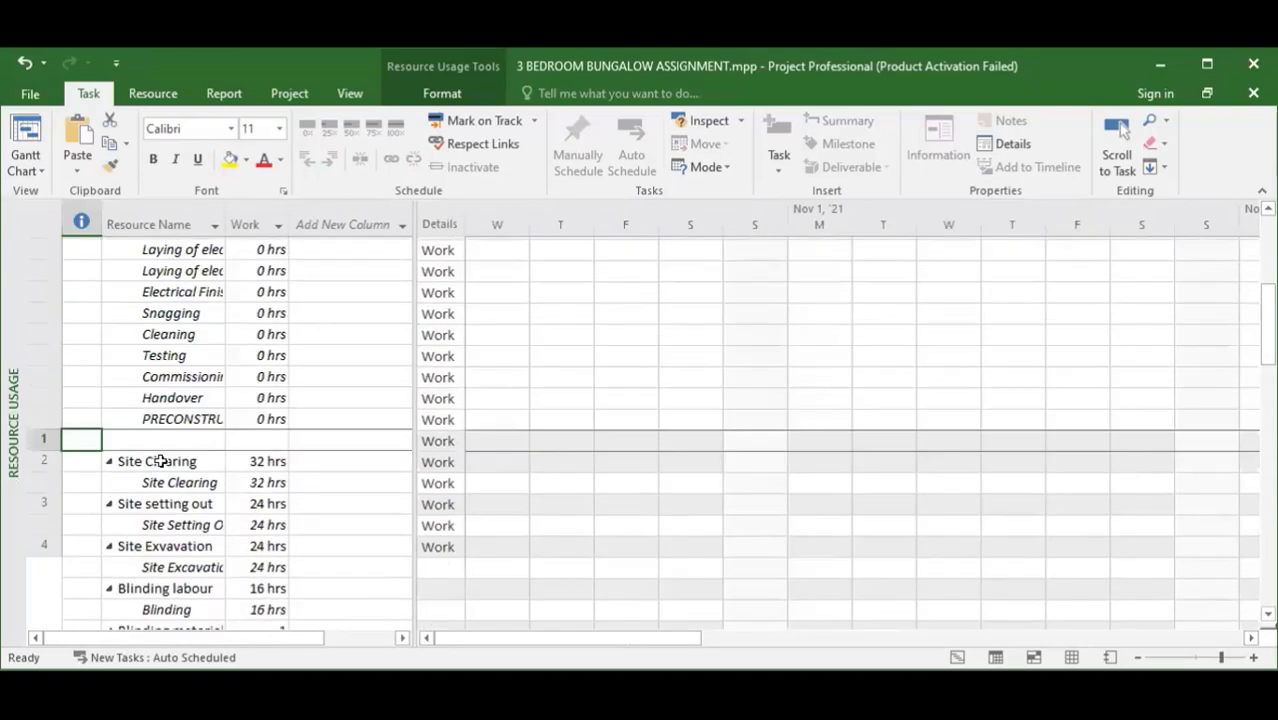
{"action": "scroll", "coordinate": [160, 461], "scroll_direction": "up", "scroll_amount": 5}
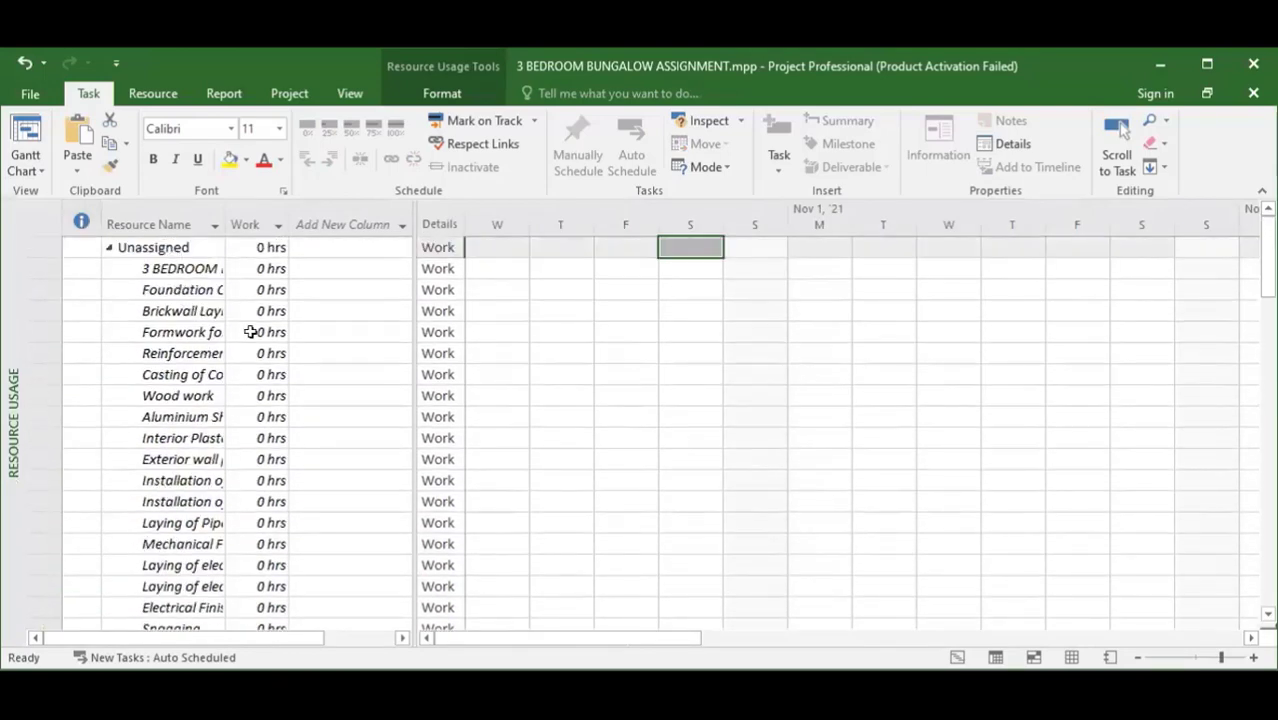
{"action": "left_click", "coordinate": [212, 247]}
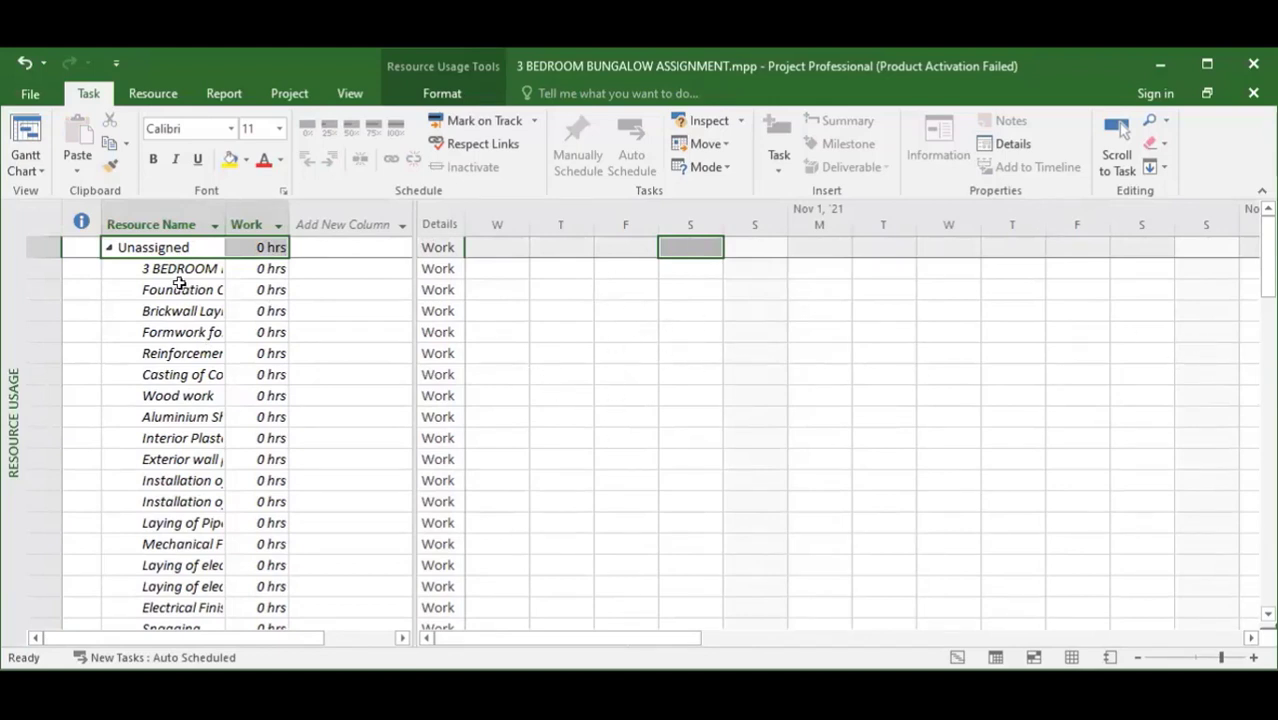
Step: Show the Resource Form view and step through the records of several resources, including their rates and assigned tasks
{"action": "left_click", "coordinate": [41, 171]}
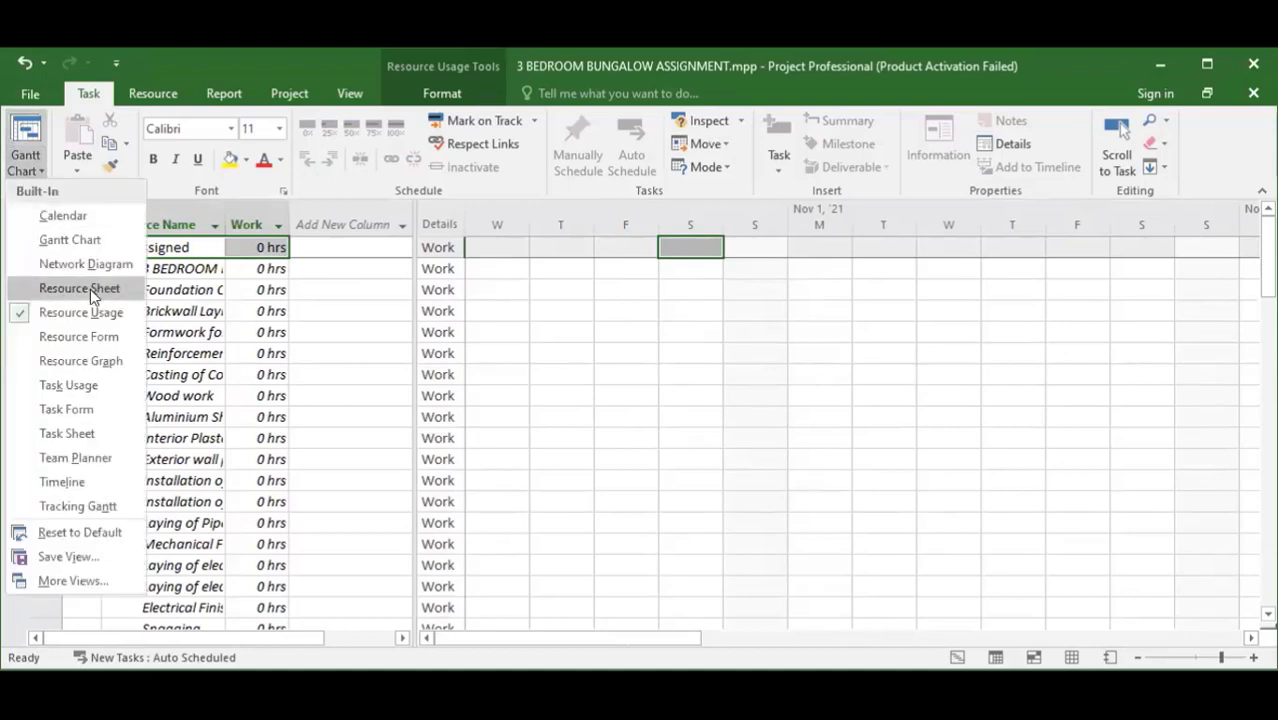
{"action": "left_click", "coordinate": [88, 340]}
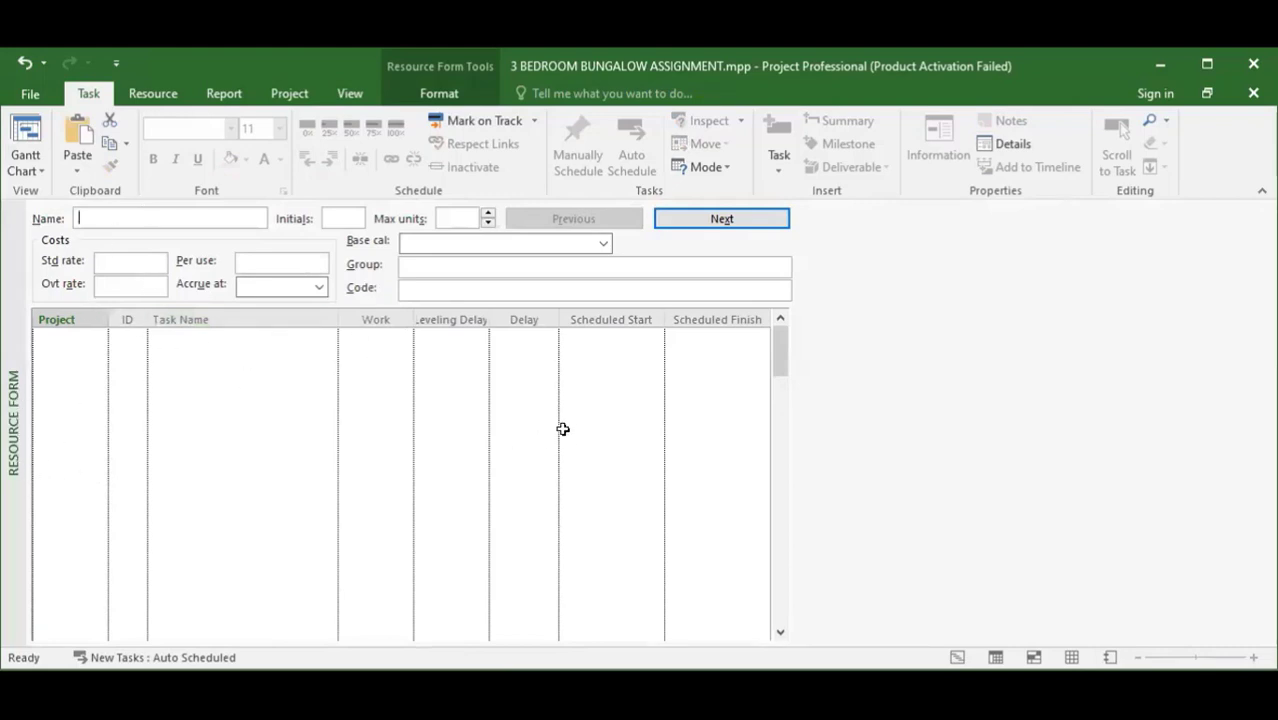
{"action": "key", "text": "Return"}
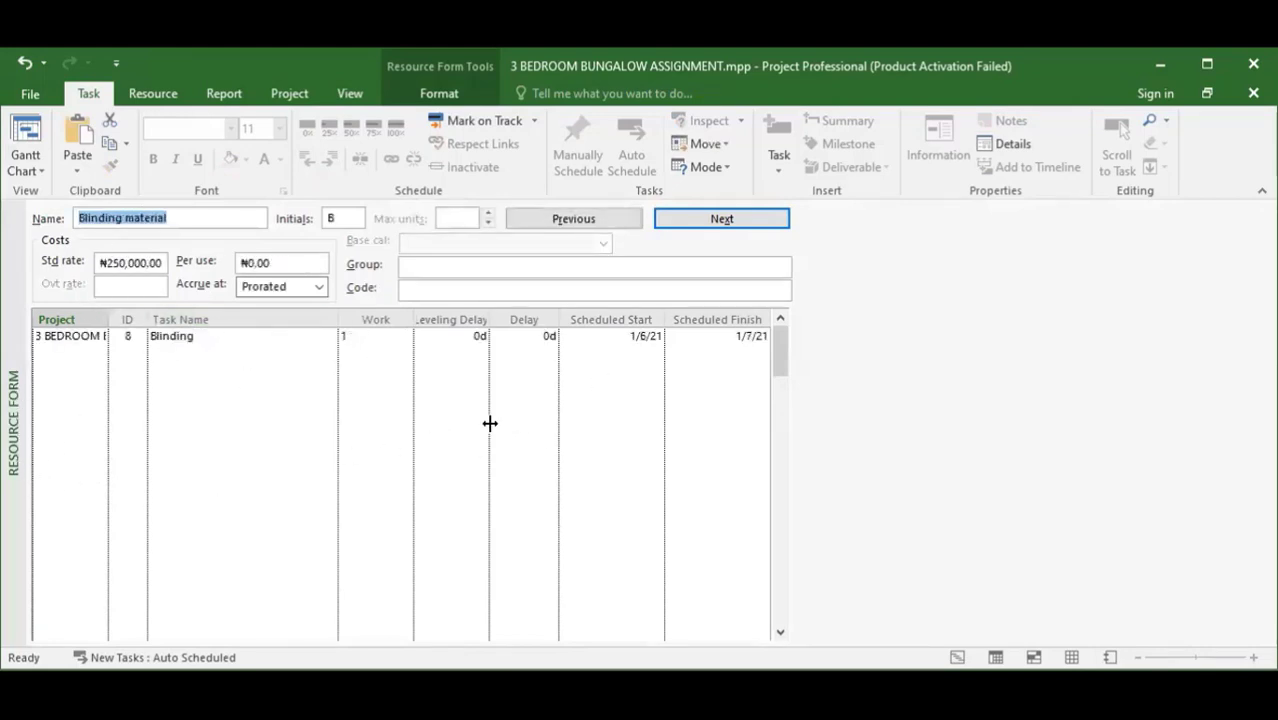
{"action": "key", "text": "Return"}
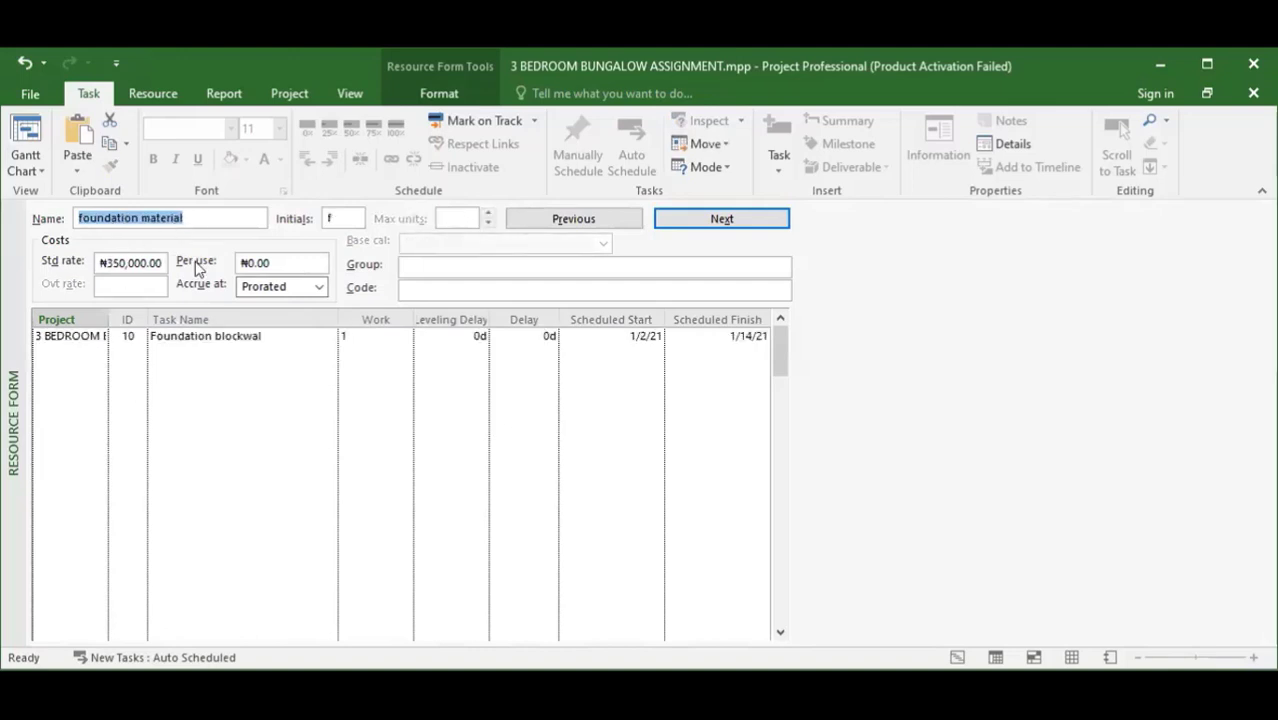
{"action": "key", "text": "Return"}
{"action": "key", "text": "Return"}
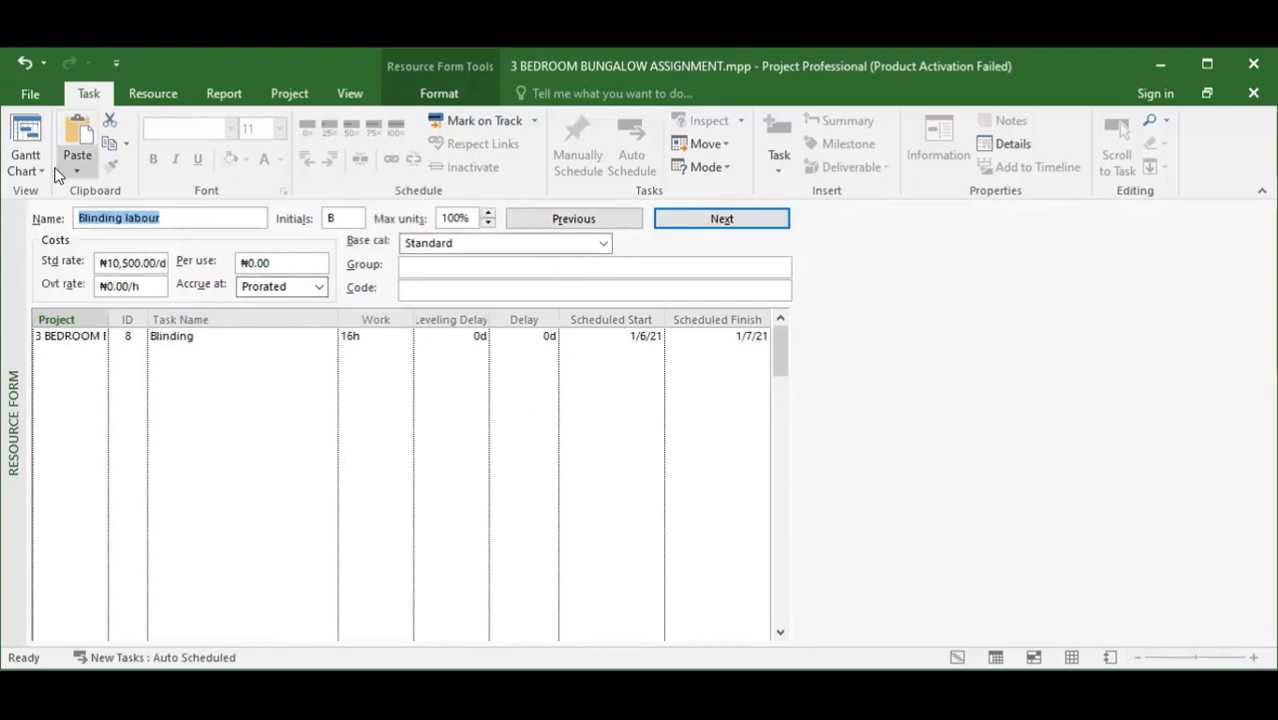
Step: Switch the project to the Tracking Gantt view and look through its resource, progress, baseline cost and actual cost columns
{"action": "left_click", "coordinate": [40, 172]}
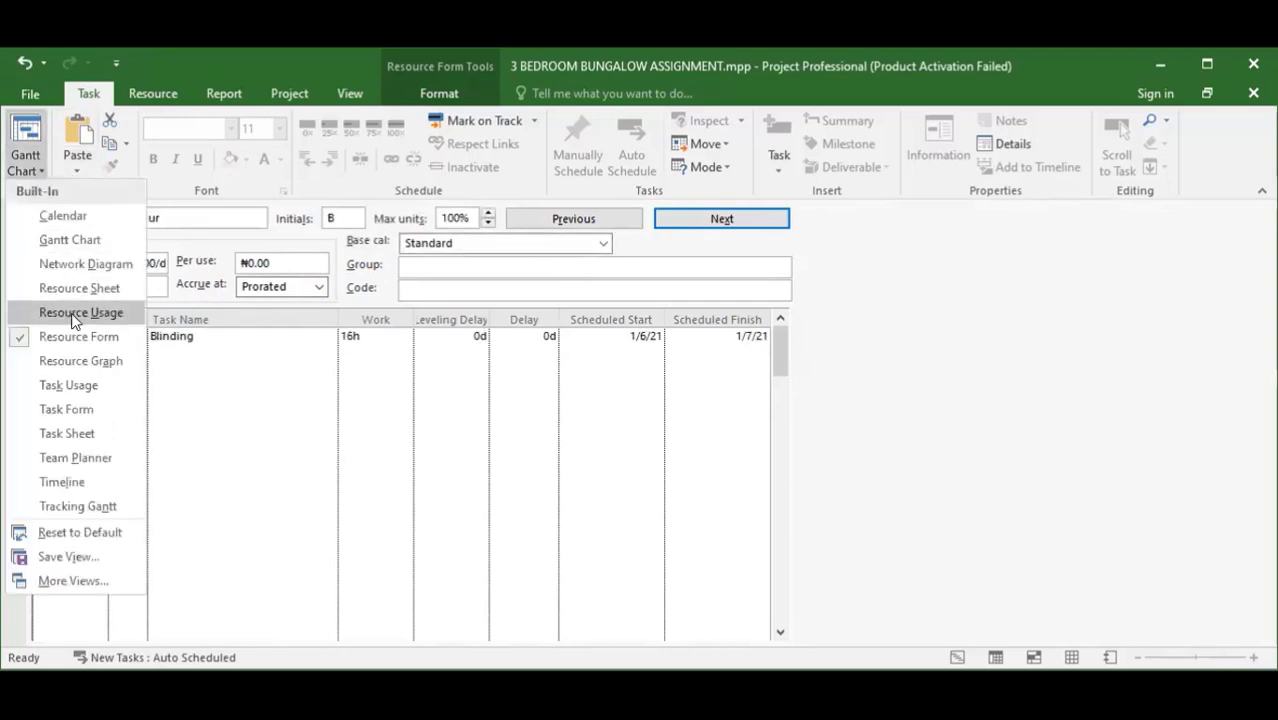
{"action": "left_click", "coordinate": [60, 506]}
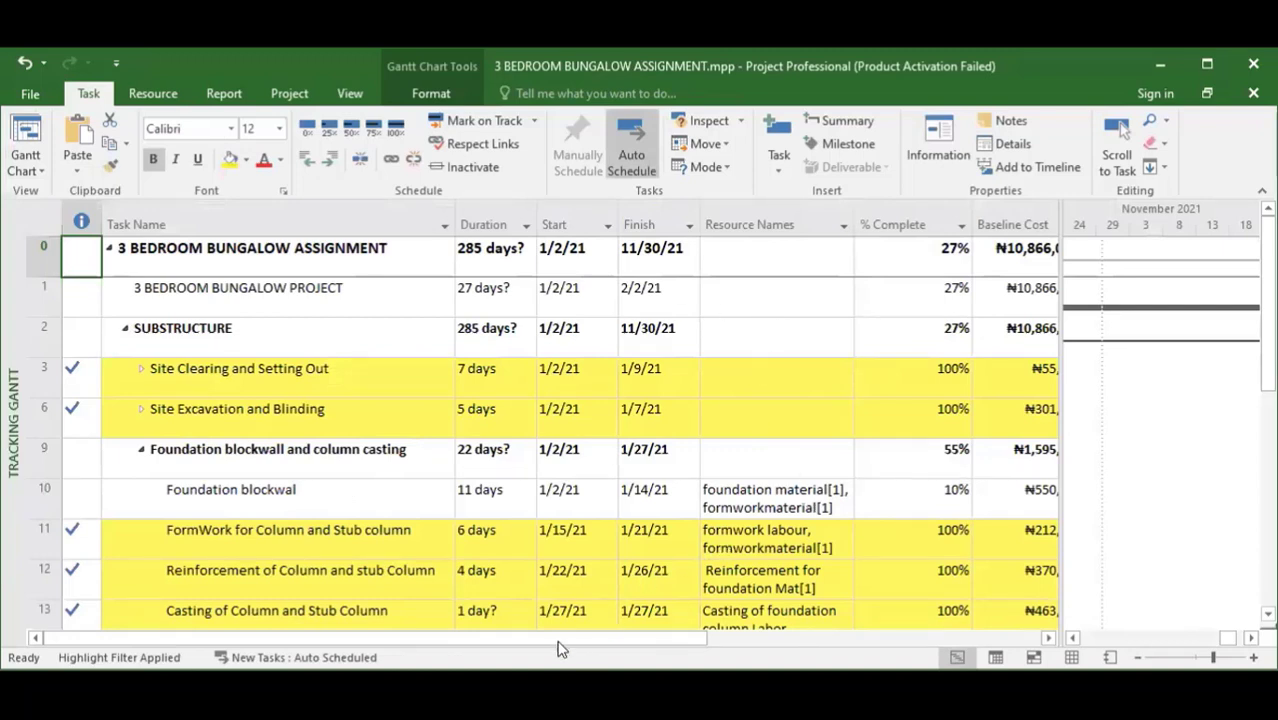
{"action": "left_click_drag", "start_coordinate": [630, 630], "coordinate": [852, 630]}
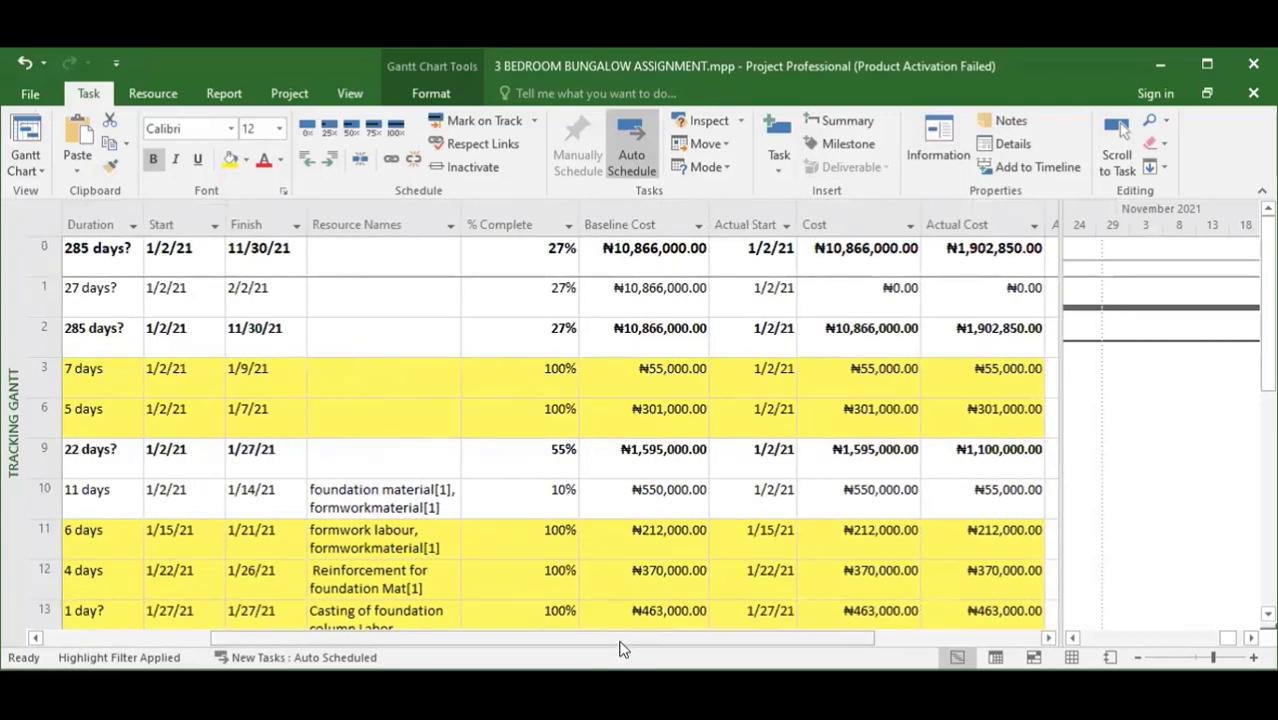
{"action": "left_click_drag", "start_coordinate": [620, 642], "coordinate": [822, 648]}
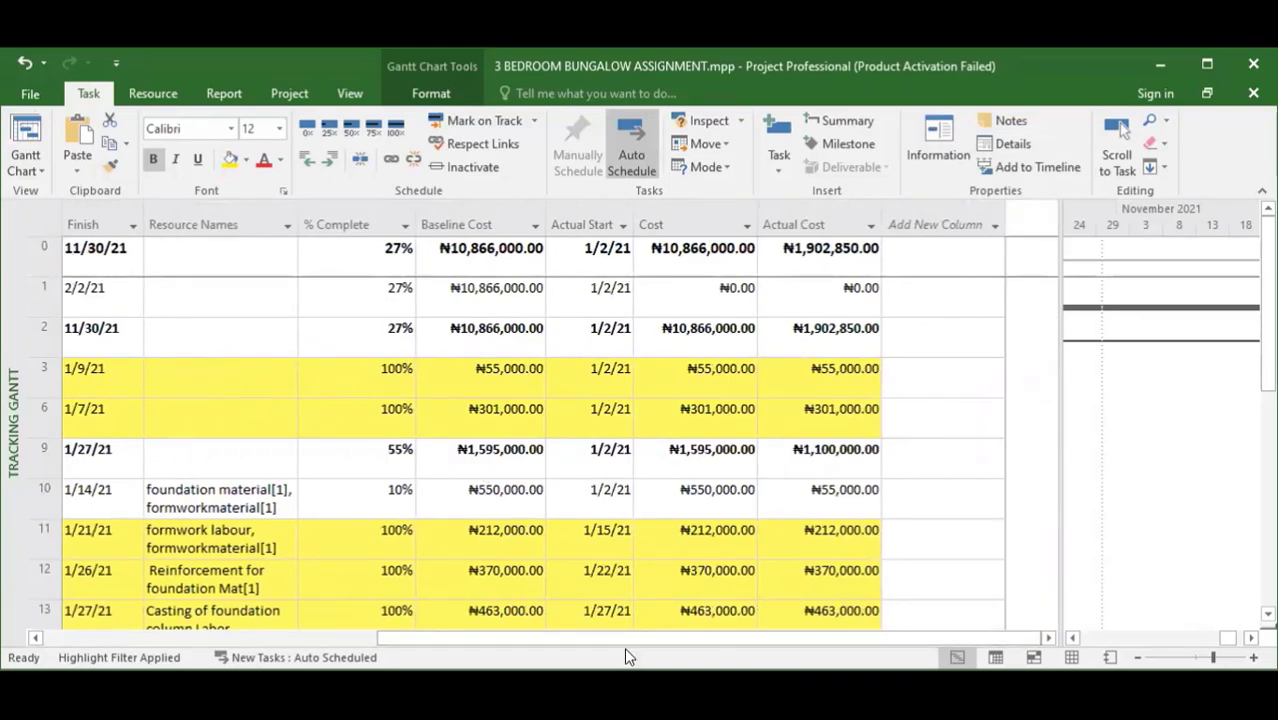
{"action": "left_click_drag", "start_coordinate": [639, 638], "coordinate": [300, 640]}
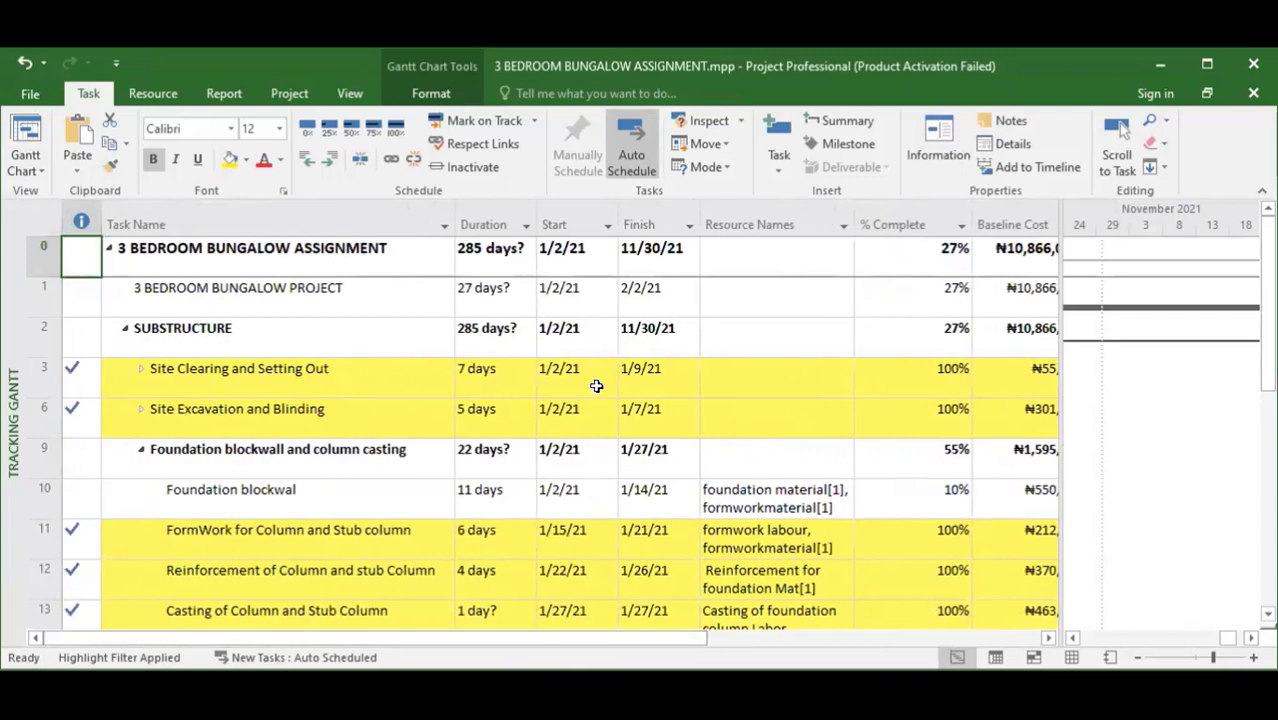
Step: Look through the full list of additional views without applying one
{"action": "left_click", "coordinate": [37, 172]}
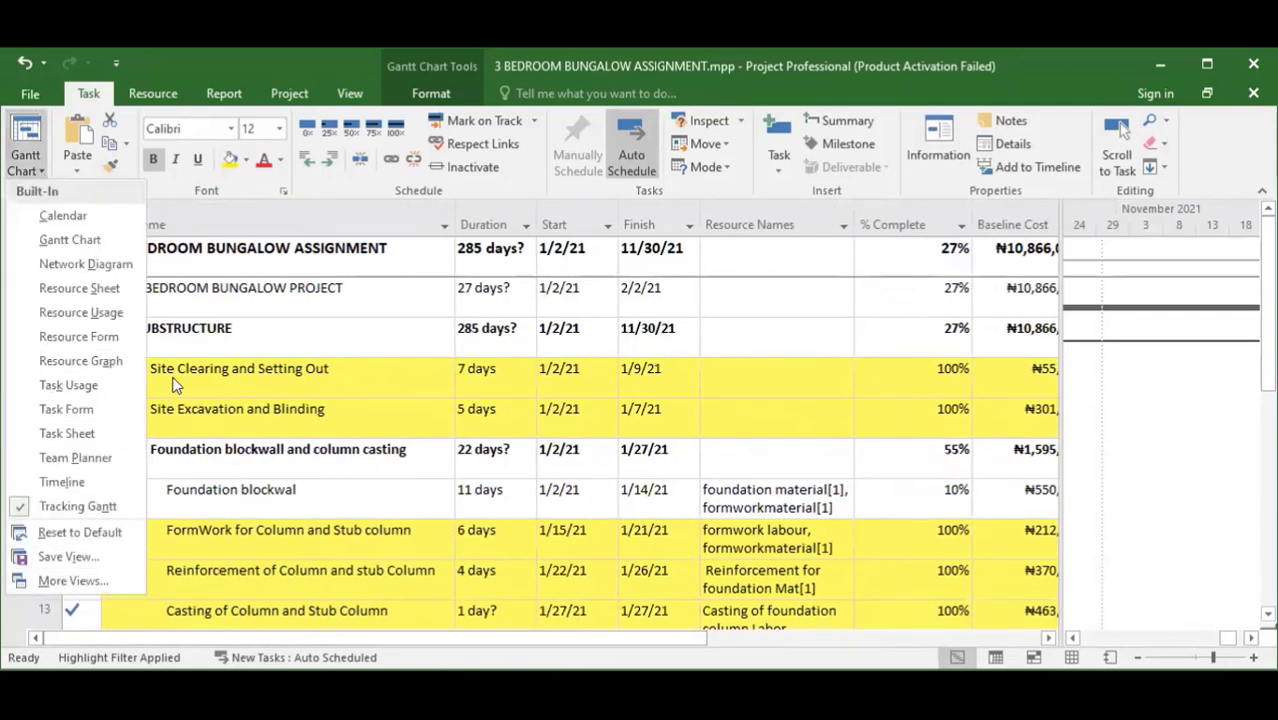
{"action": "left_click", "coordinate": [47, 578]}
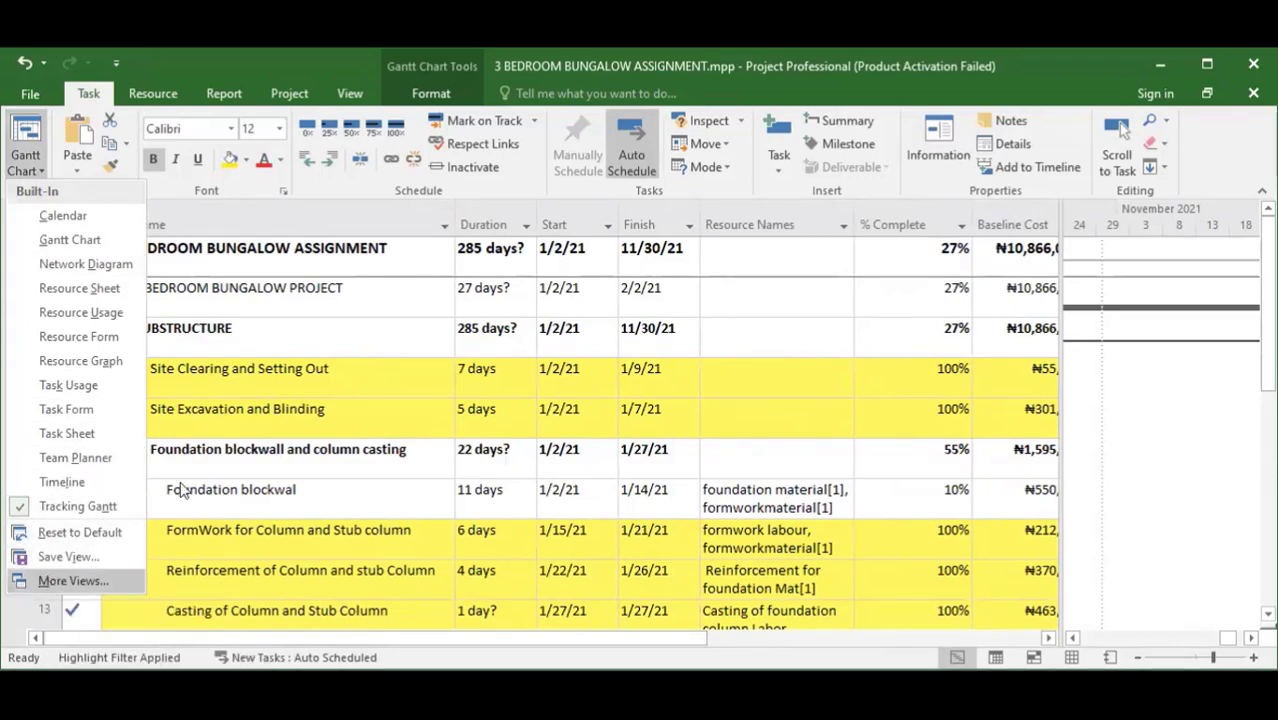
{"action": "scroll", "coordinate": [300, 220], "scroll_direction": "up", "scroll_amount": 5}
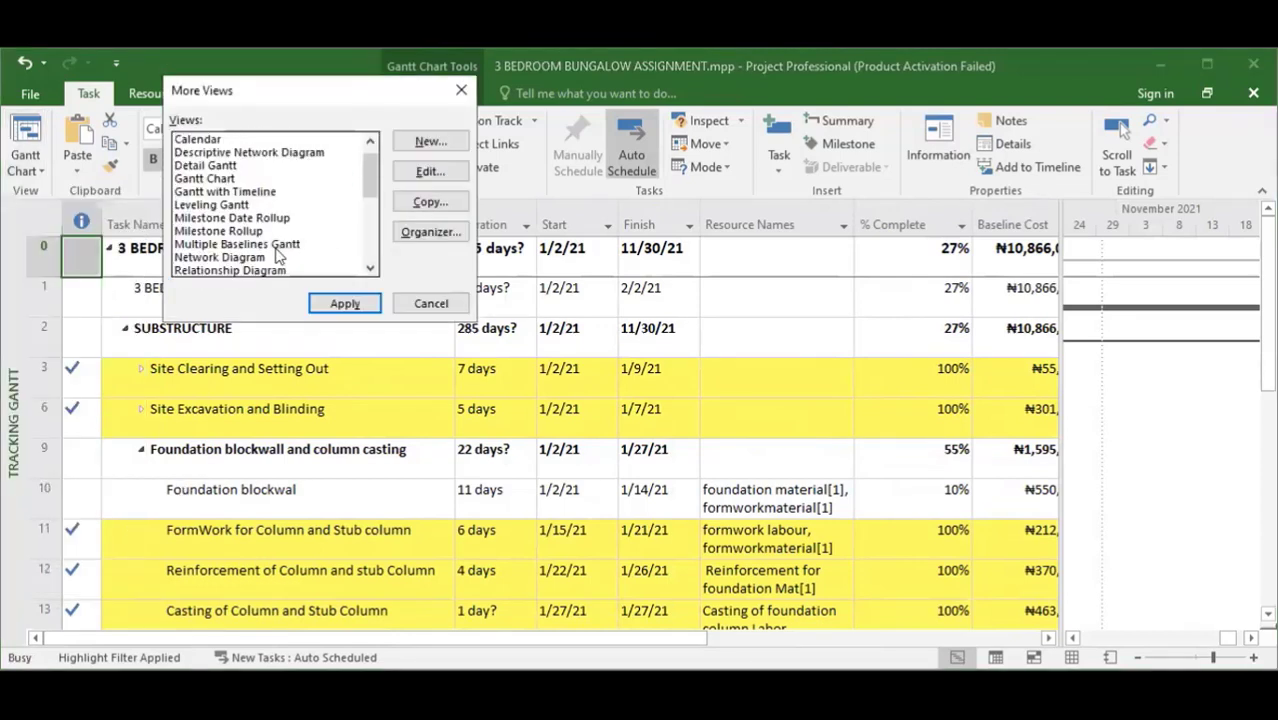
{"action": "scroll", "coordinate": [253, 236], "scroll_direction": "down", "scroll_amount": 2}
{"action": "scroll", "coordinate": [253, 236], "scroll_direction": "down", "scroll_amount": 4}
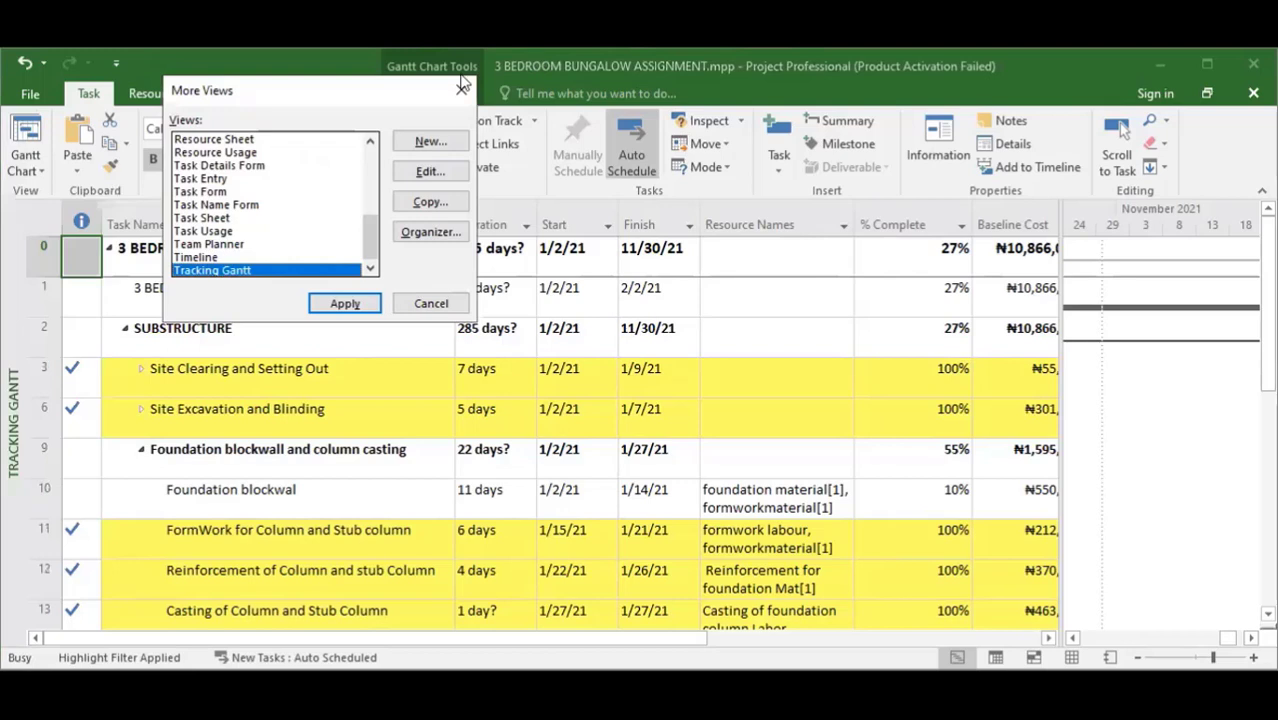
{"action": "key", "text": "Escape"}
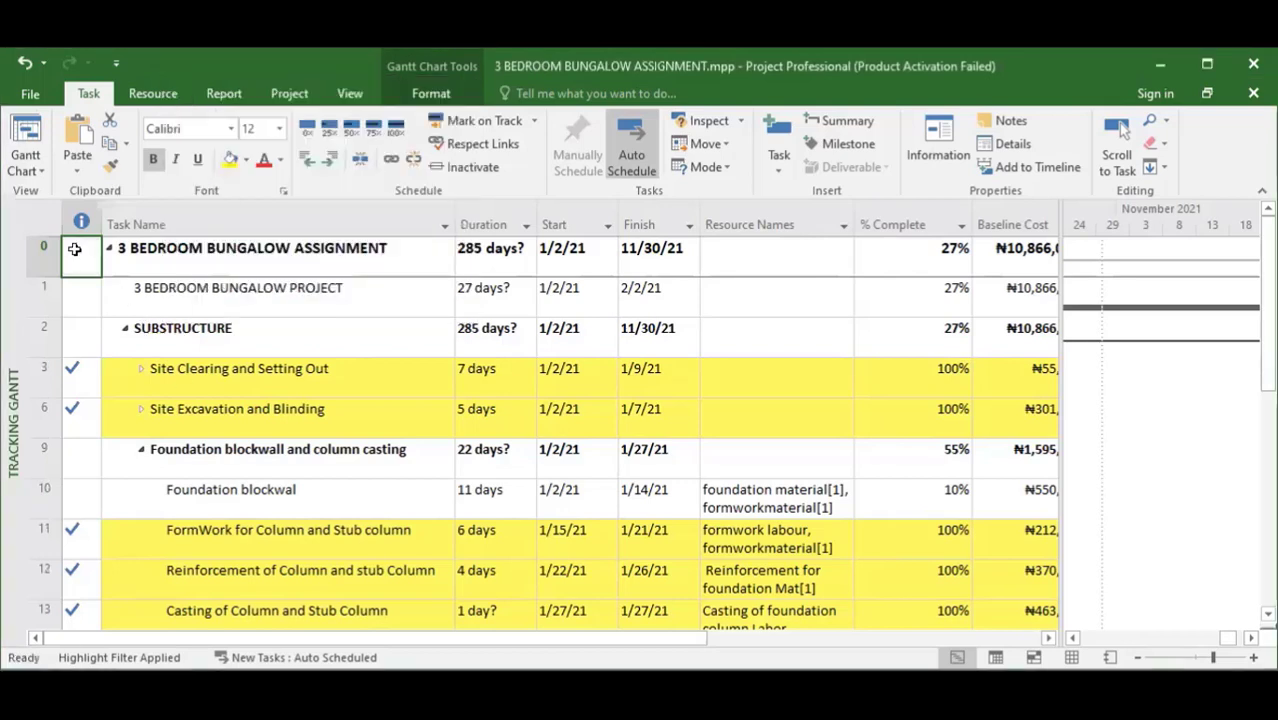
{"action": "left_click", "coordinate": [26, 163]}
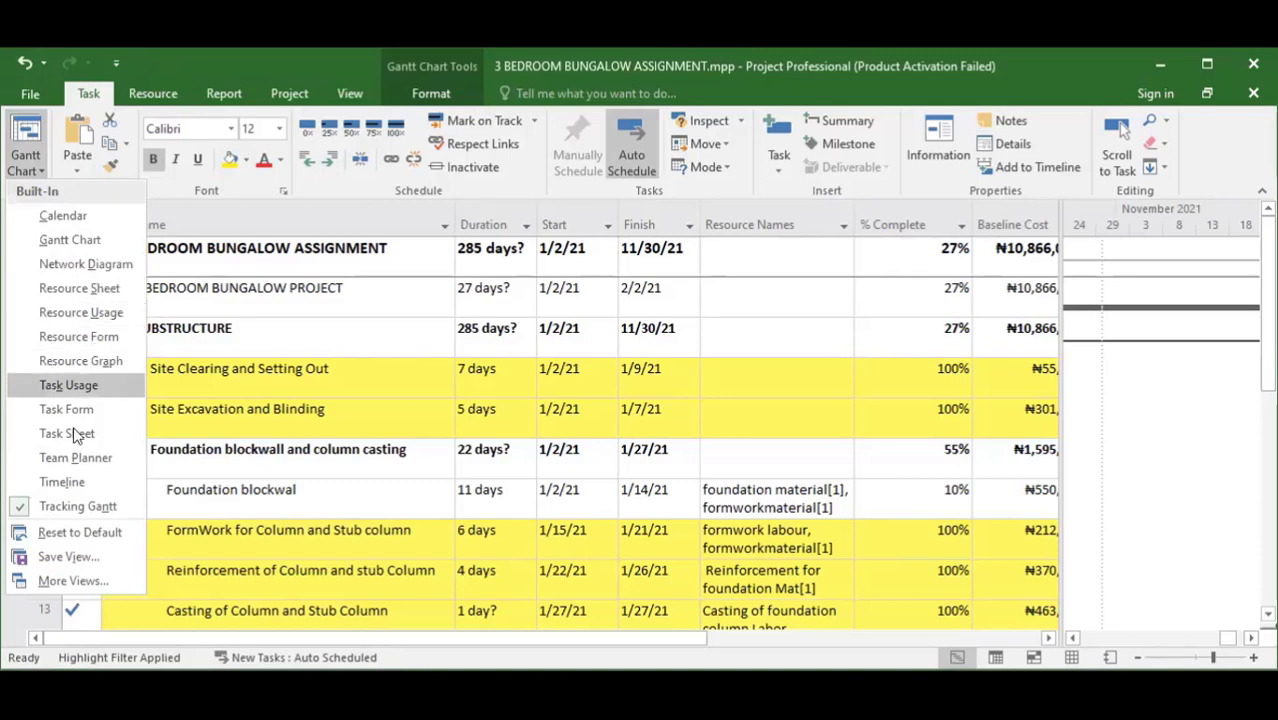
{"action": "left_click", "coordinate": [300, 312]}
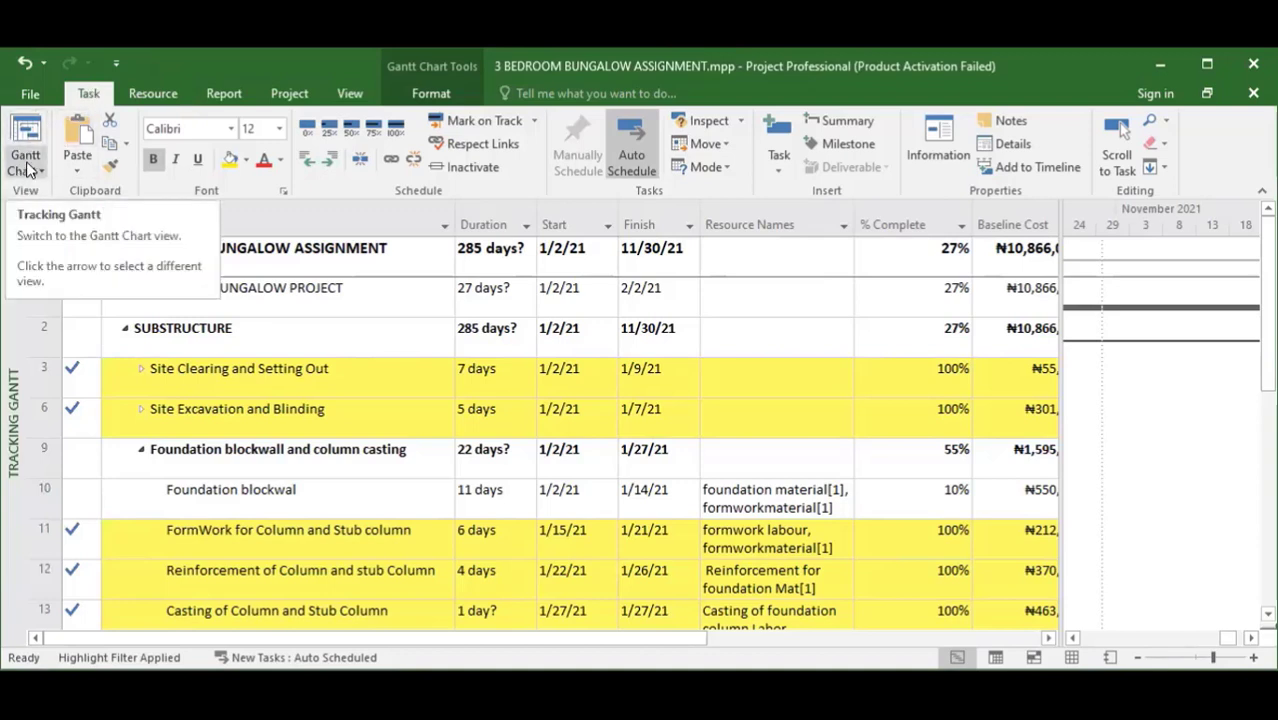
{"action": "left_click", "coordinate": [80, 172]}
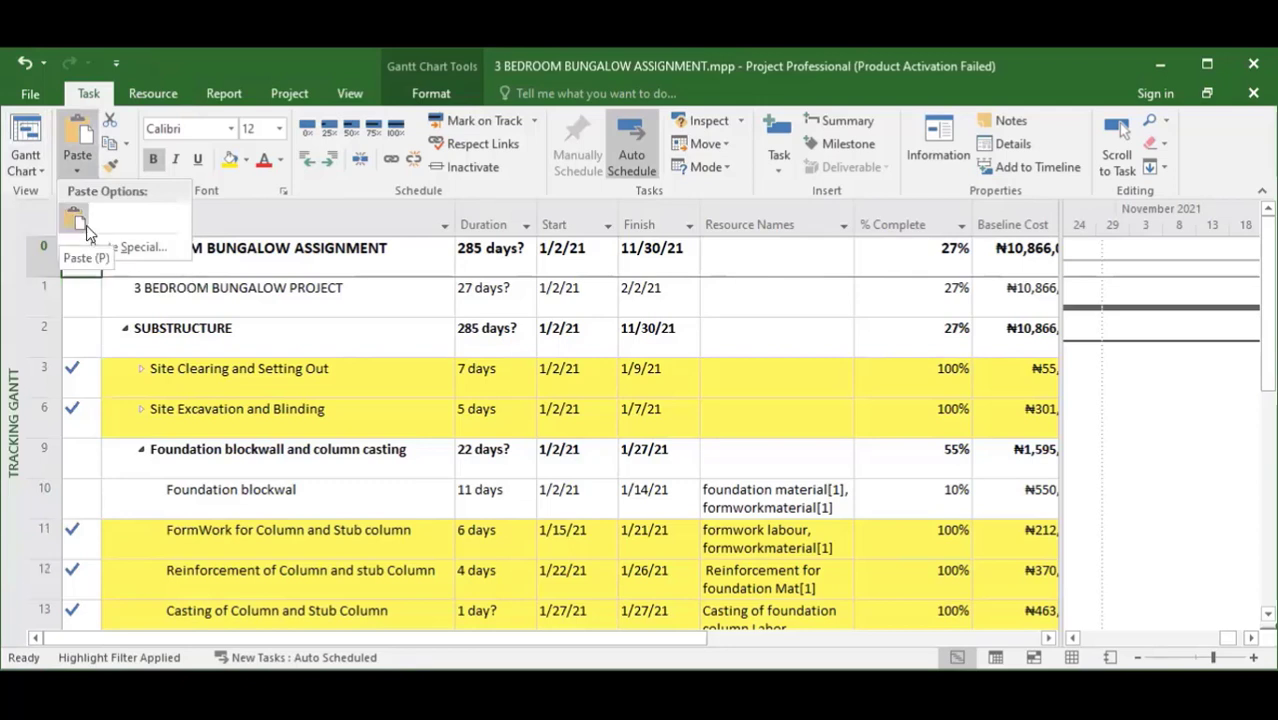
{"action": "left_click", "coordinate": [314, 497]}
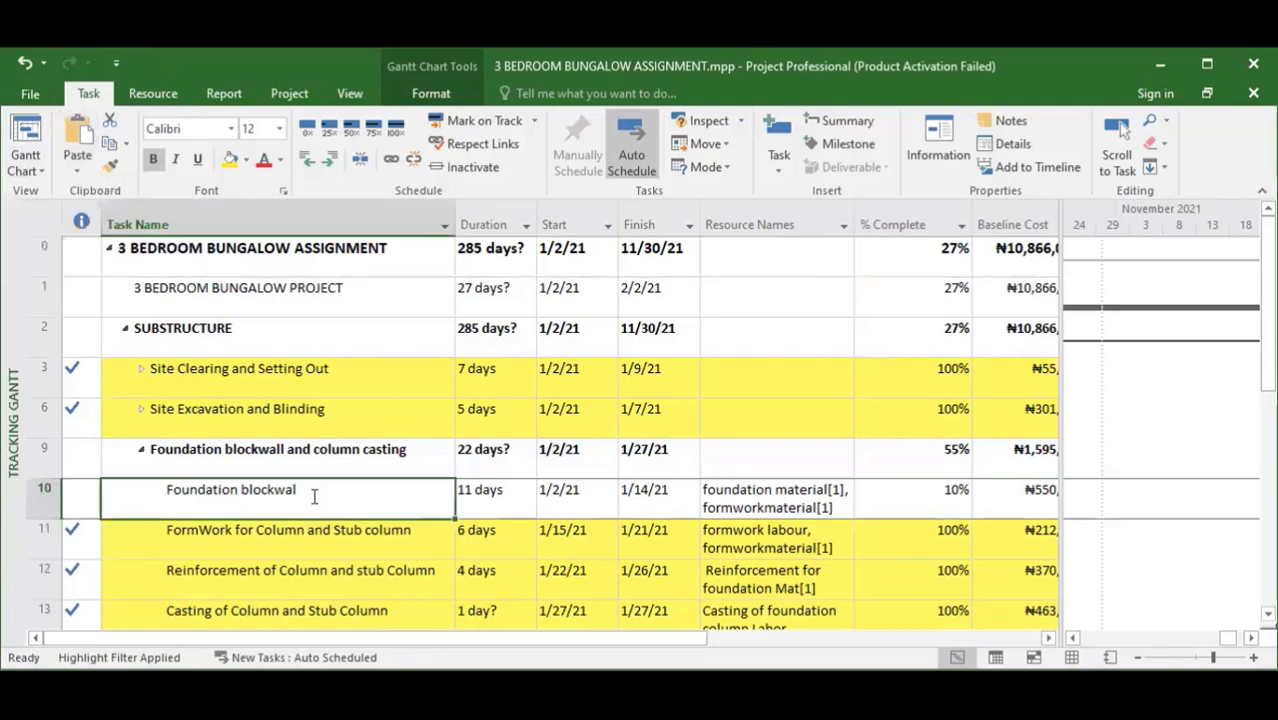
{"action": "left_click", "coordinate": [343, 457]}
{"action": "left_click", "coordinate": [324, 497]}
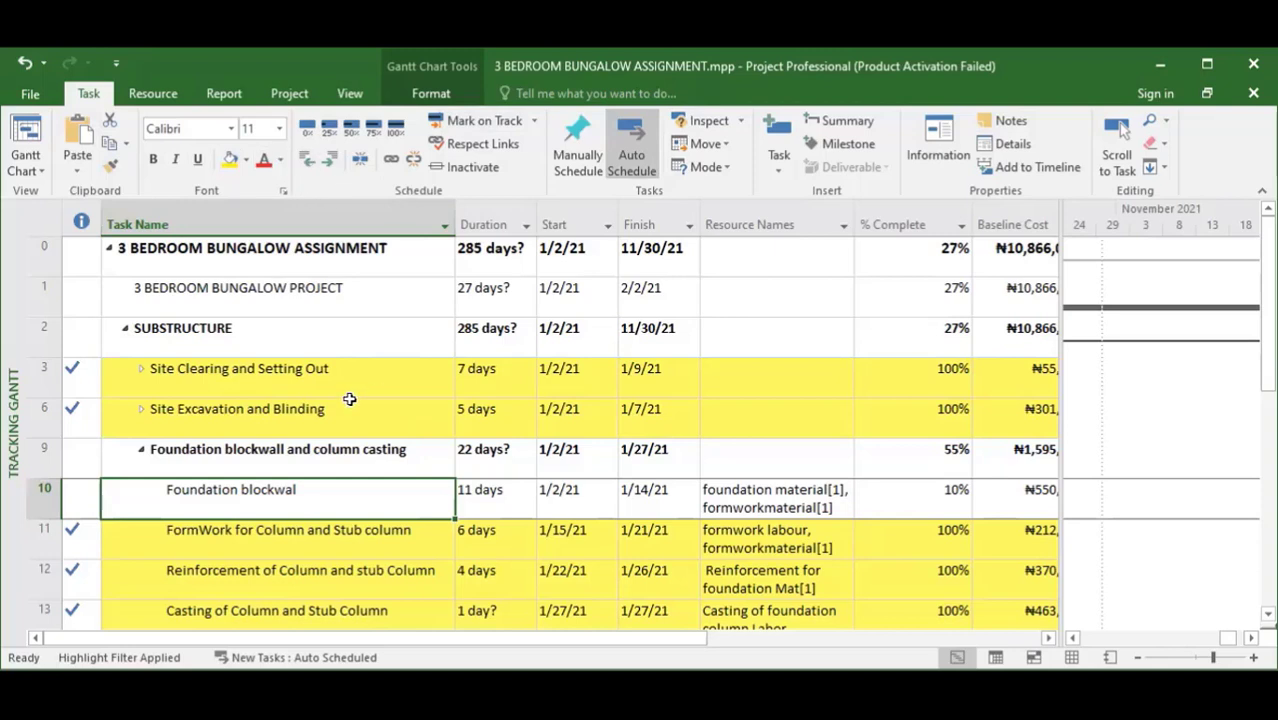
{"action": "left_click", "coordinate": [320, 421]}
{"action": "left_click", "coordinate": [338, 373]}
{"action": "left_click", "coordinate": [349, 337]}
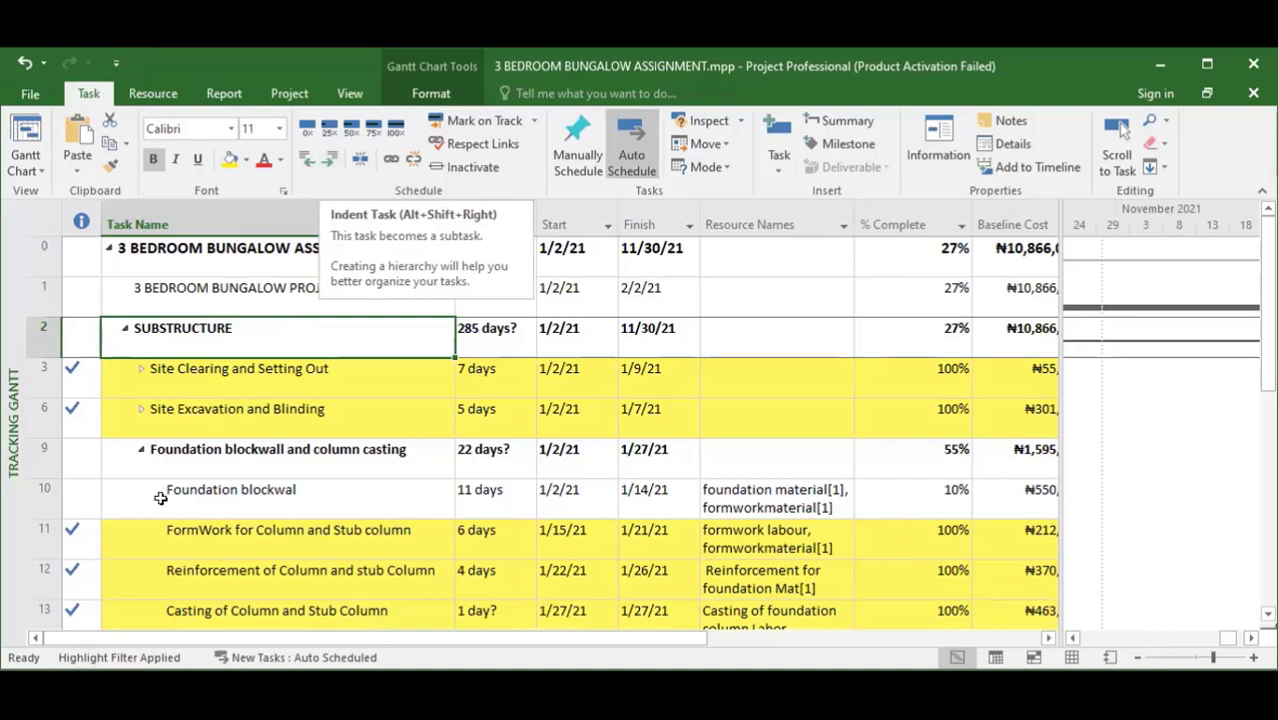
Step: Collapse the subtasks of the Foundation blockwall and column casting summary task
{"action": "left_click", "coordinate": [312, 370]}
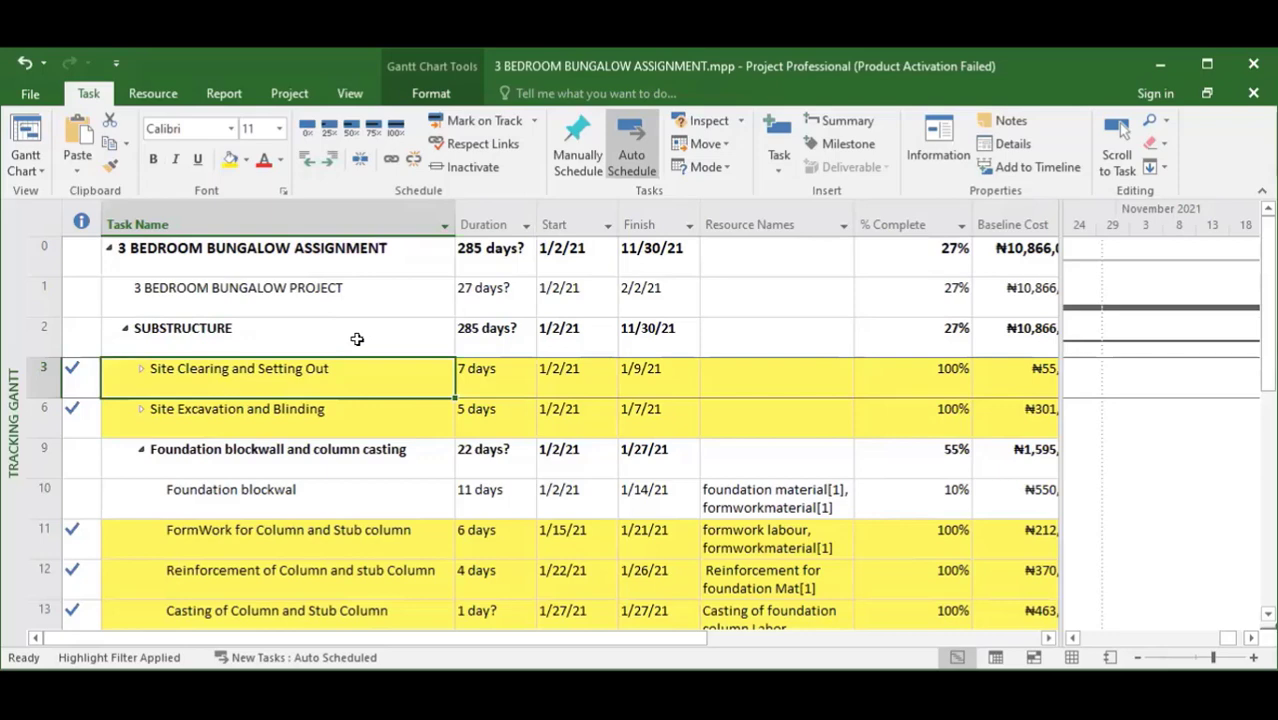
{"action": "scroll", "coordinate": [357, 339], "scroll_direction": "down", "scroll_amount": 3}
{"action": "scroll", "coordinate": [110, 460], "scroll_direction": "up", "scroll_amount": 3}
{"action": "left_click", "coordinate": [141, 452]}
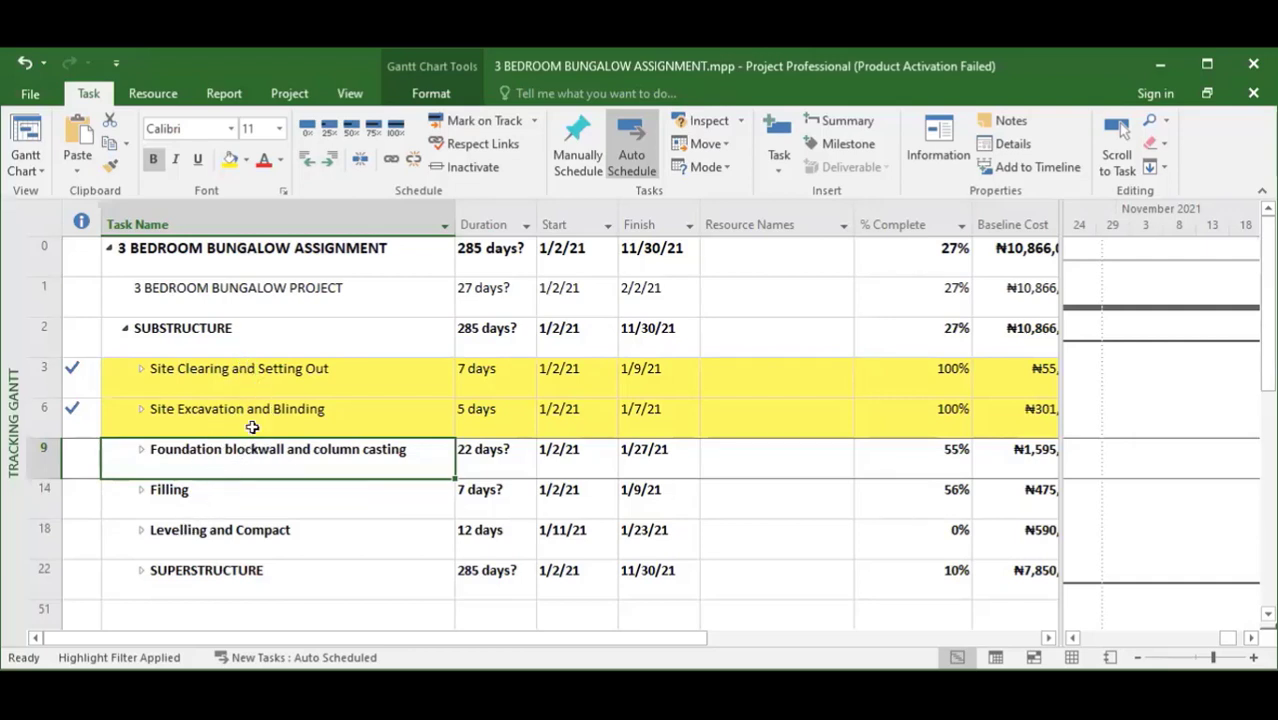
Step: Collapse and re-expand the SUBSTRUCTURE summary task to check whether SUPERSTRUCTURE is nested under it
{"action": "left_click", "coordinate": [178, 331]}
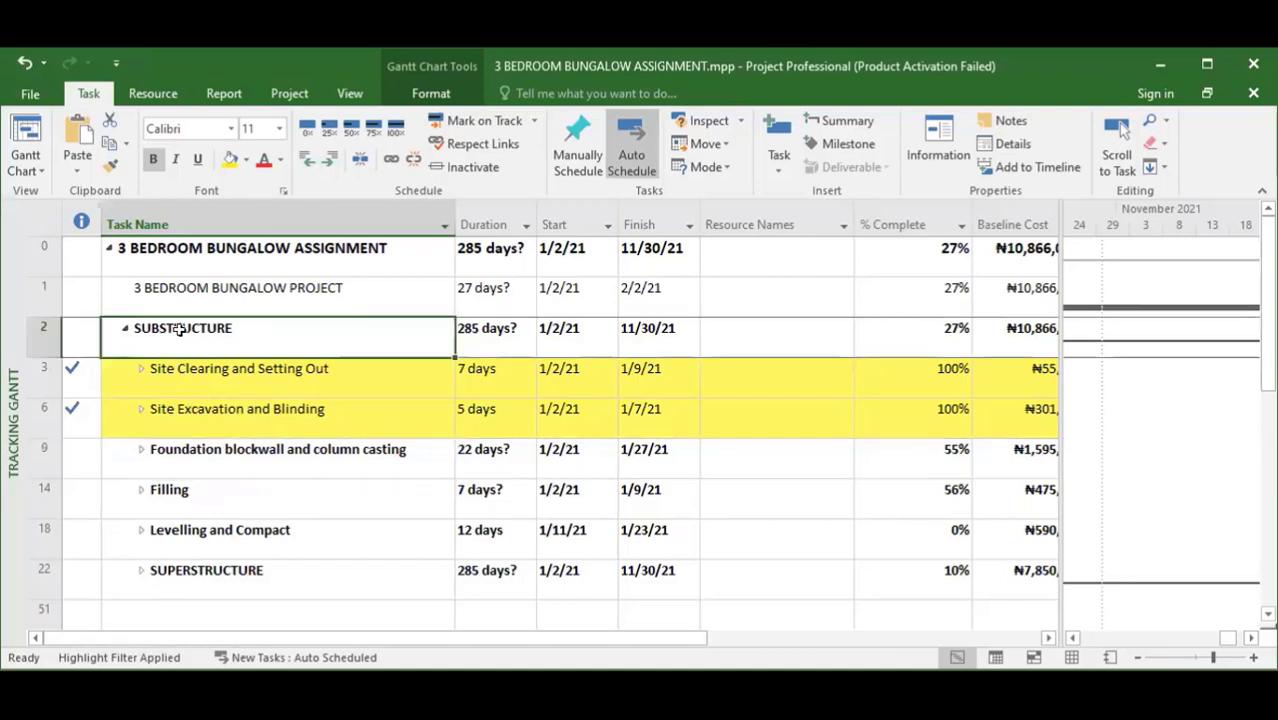
{"action": "left_click", "coordinate": [206, 575]}
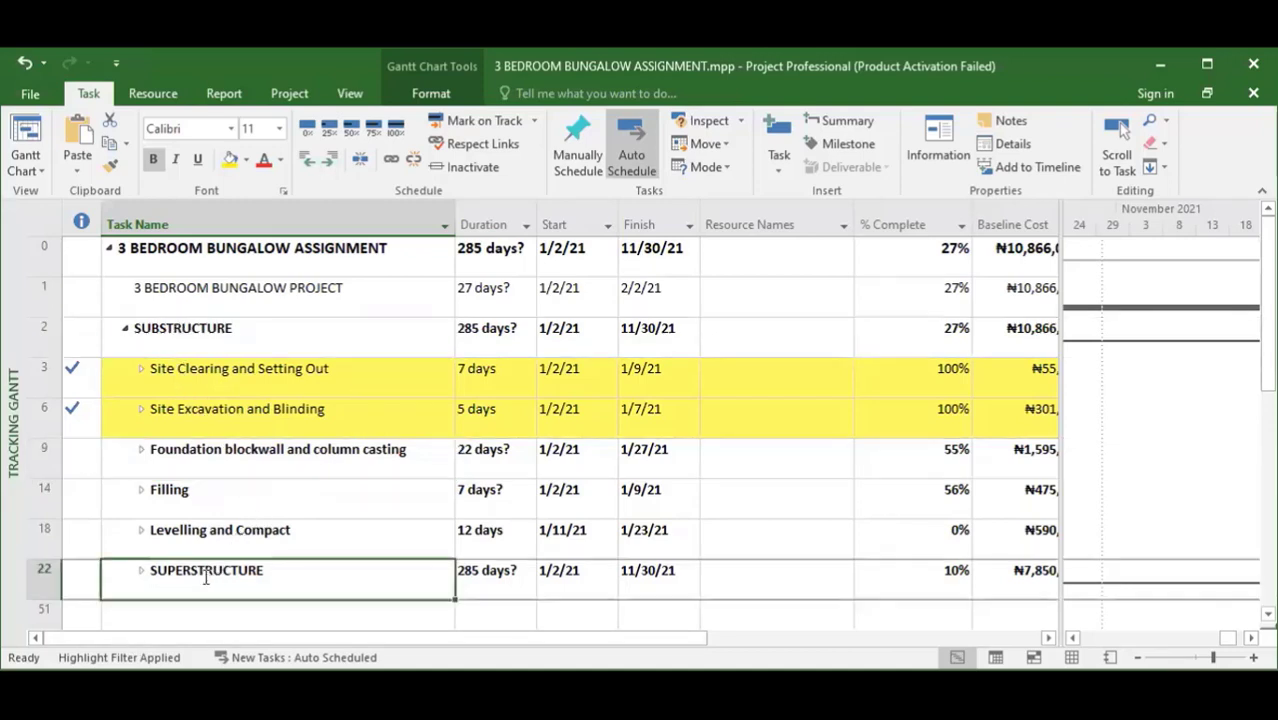
{"action": "left_click", "coordinate": [126, 330]}
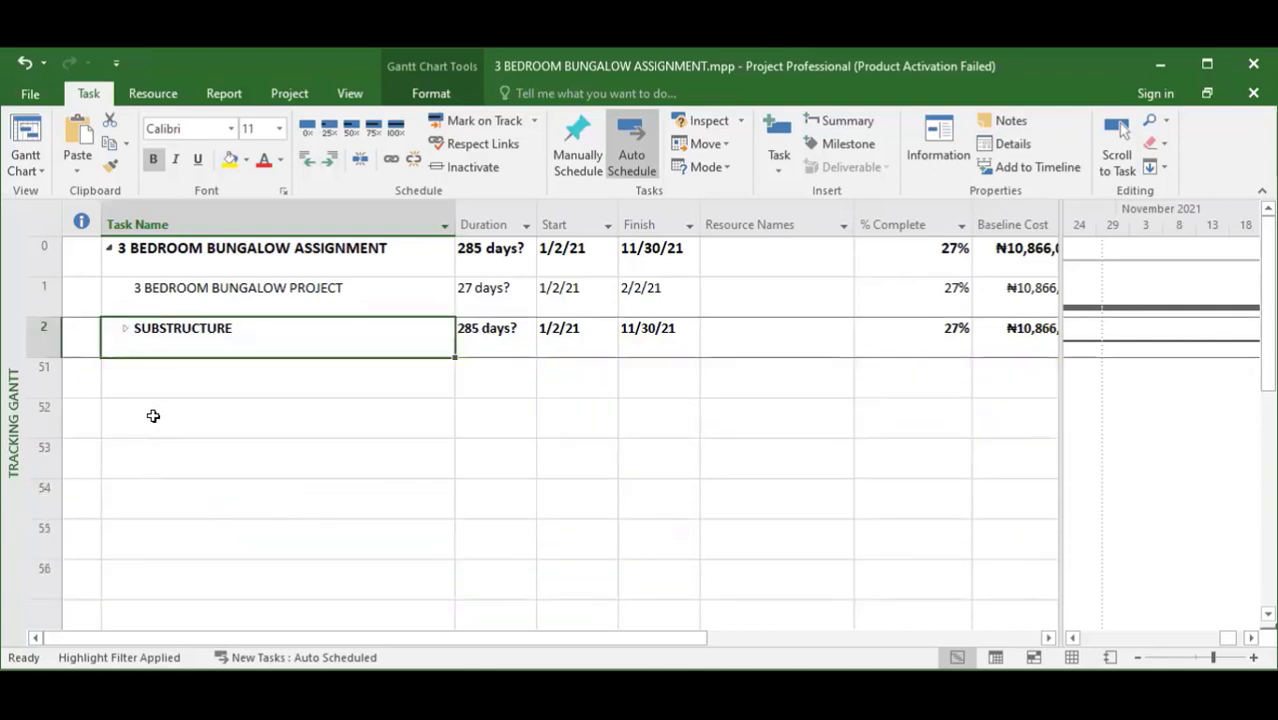
{"action": "left_click", "coordinate": [126, 331]}
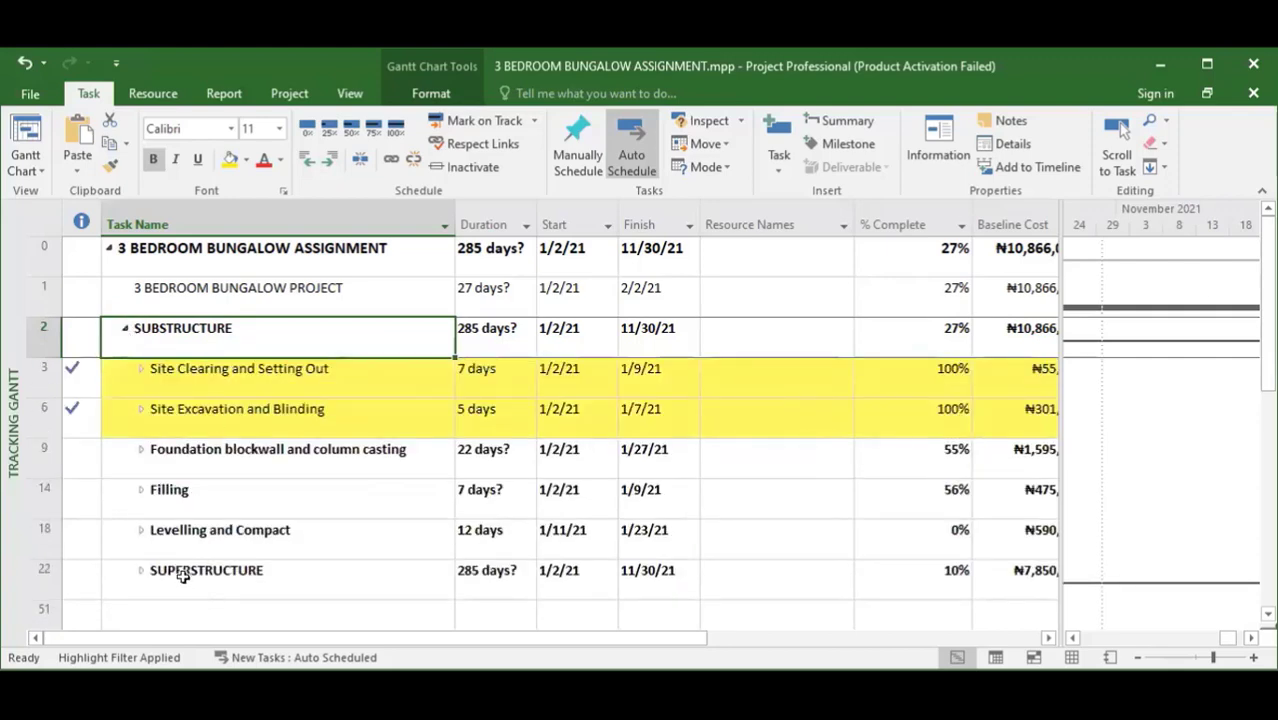
Step: Outdent the SUPERSTRUCTURE task to the same outline level as SUBSTRUCTURE, and collapse the SUBSTRUCTURE subtasks
{"action": "left_click", "coordinate": [182, 576]}
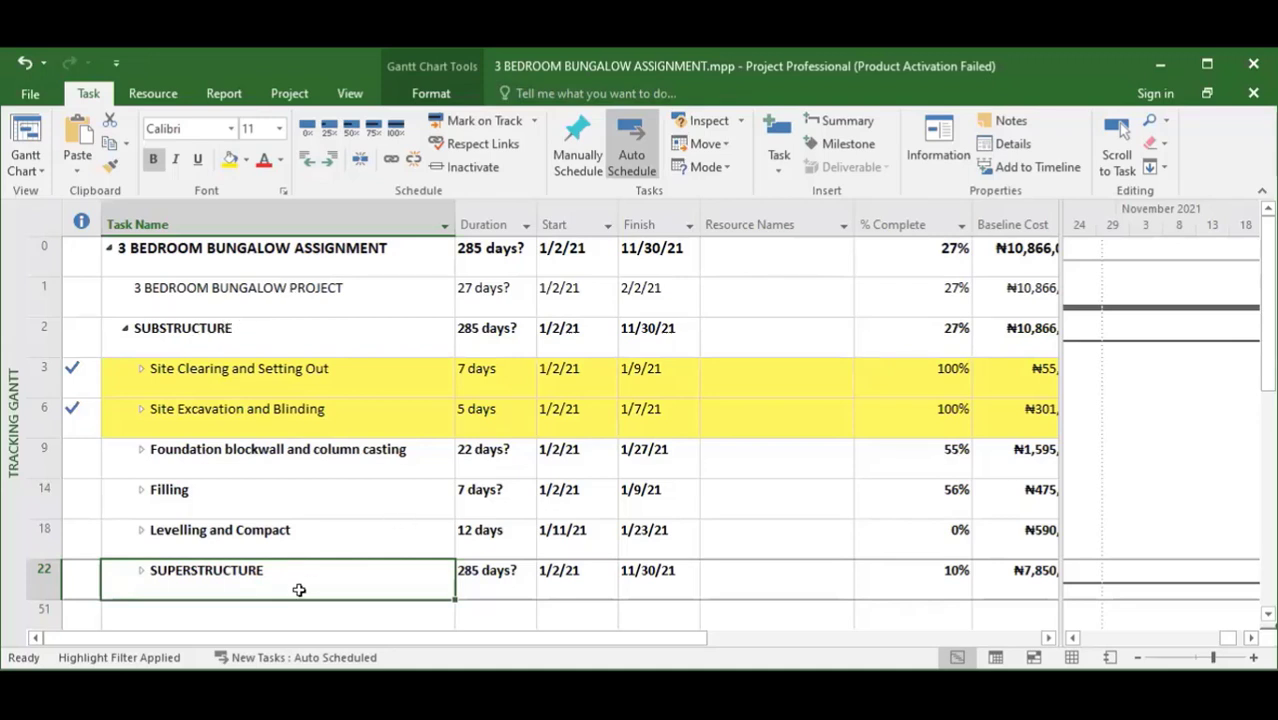
{"action": "left_click", "coordinate": [309, 160]}
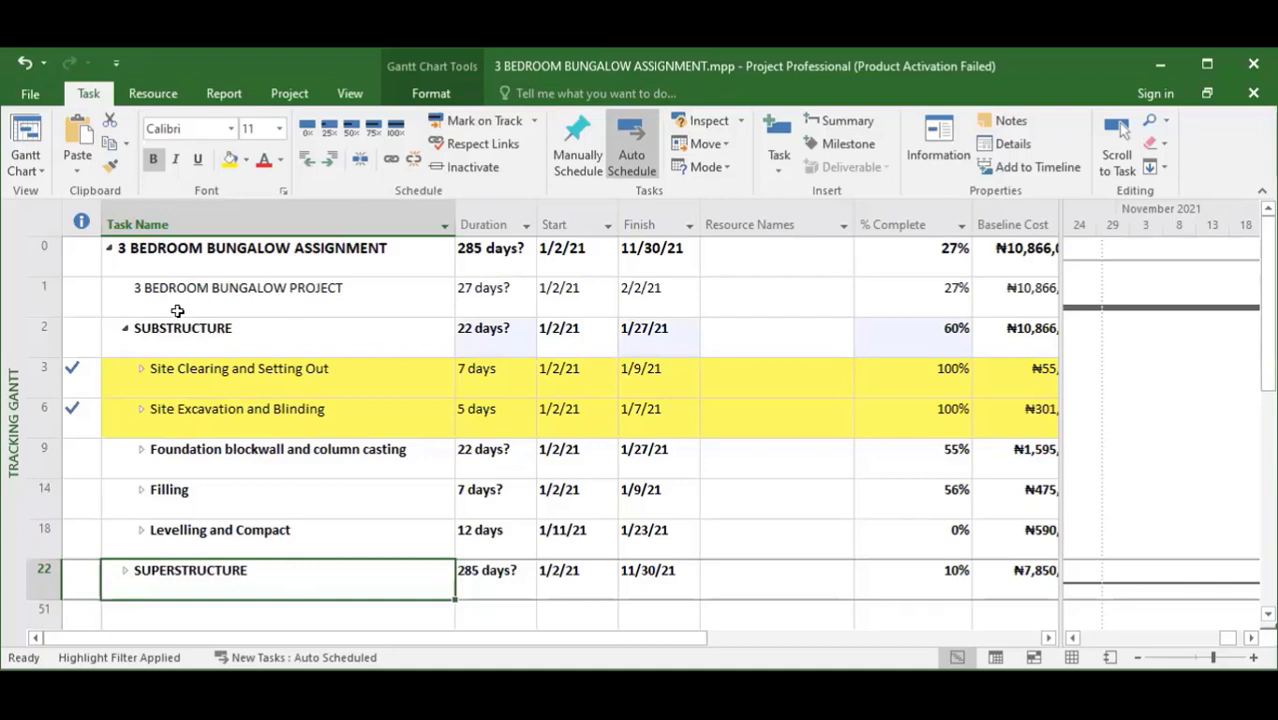
{"action": "left_click", "coordinate": [127, 330]}
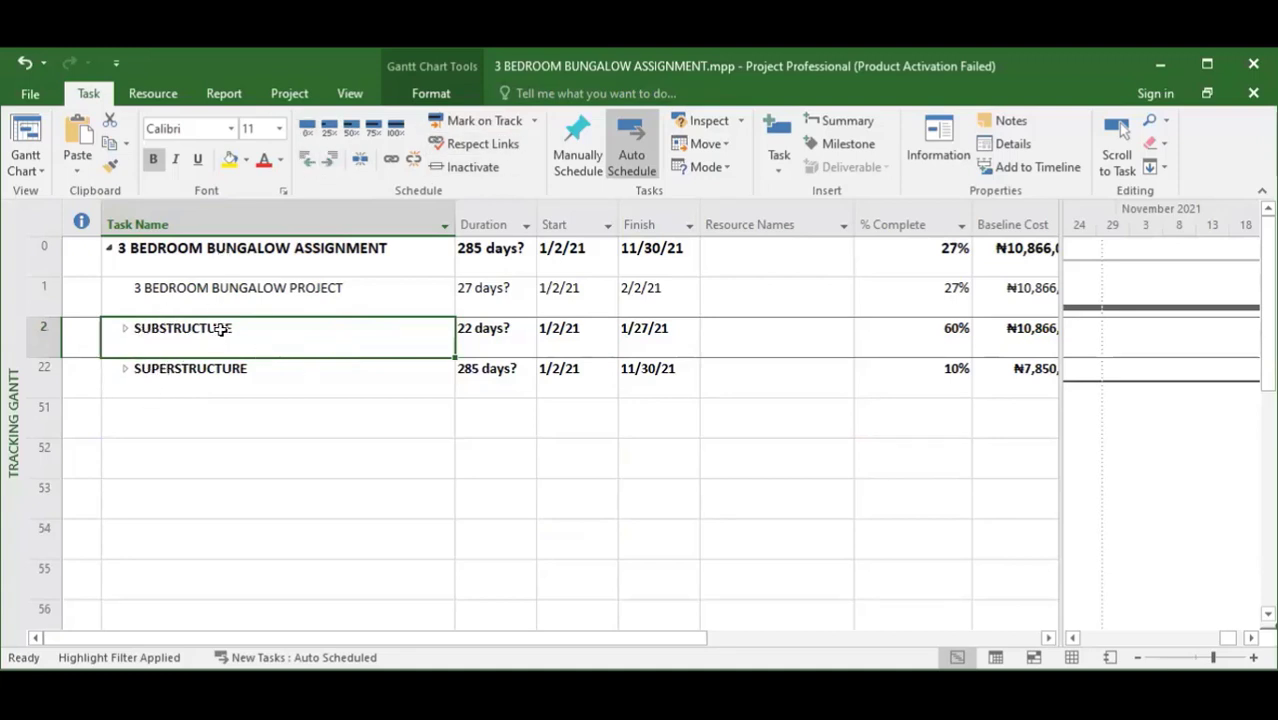
{"action": "left_click", "coordinate": [125, 329]}
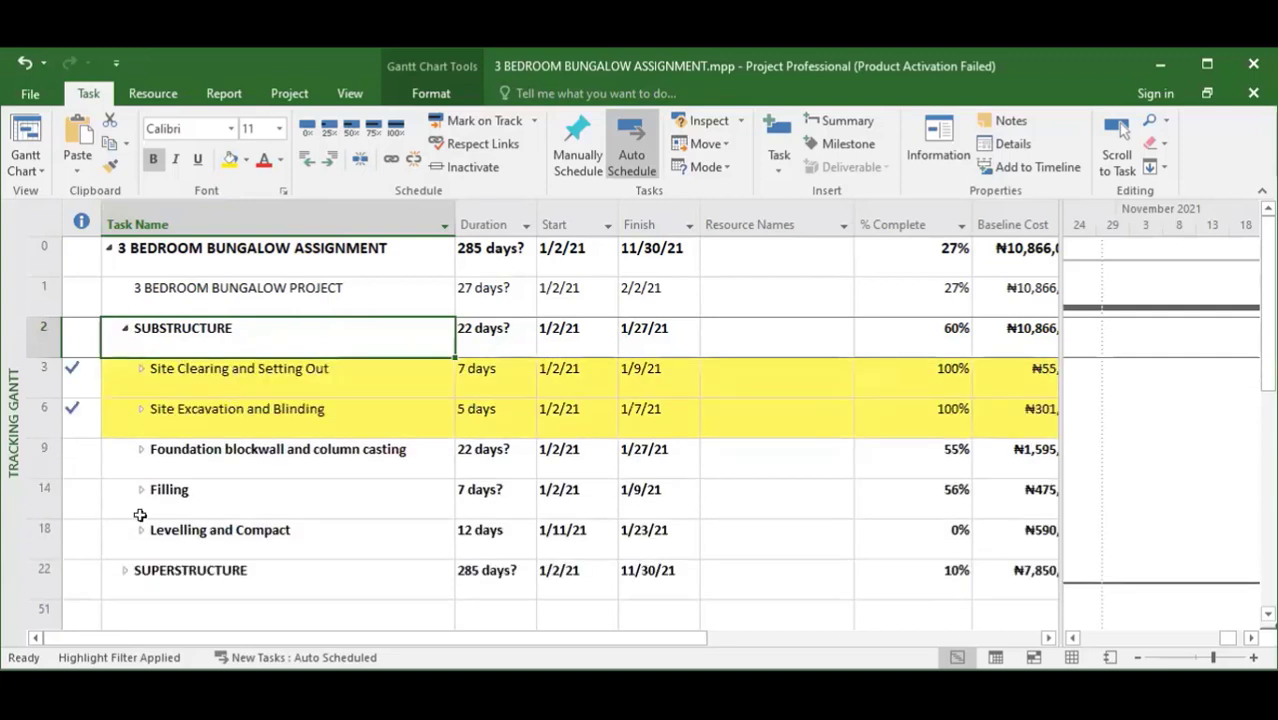
{"action": "left_click", "coordinate": [125, 329]}
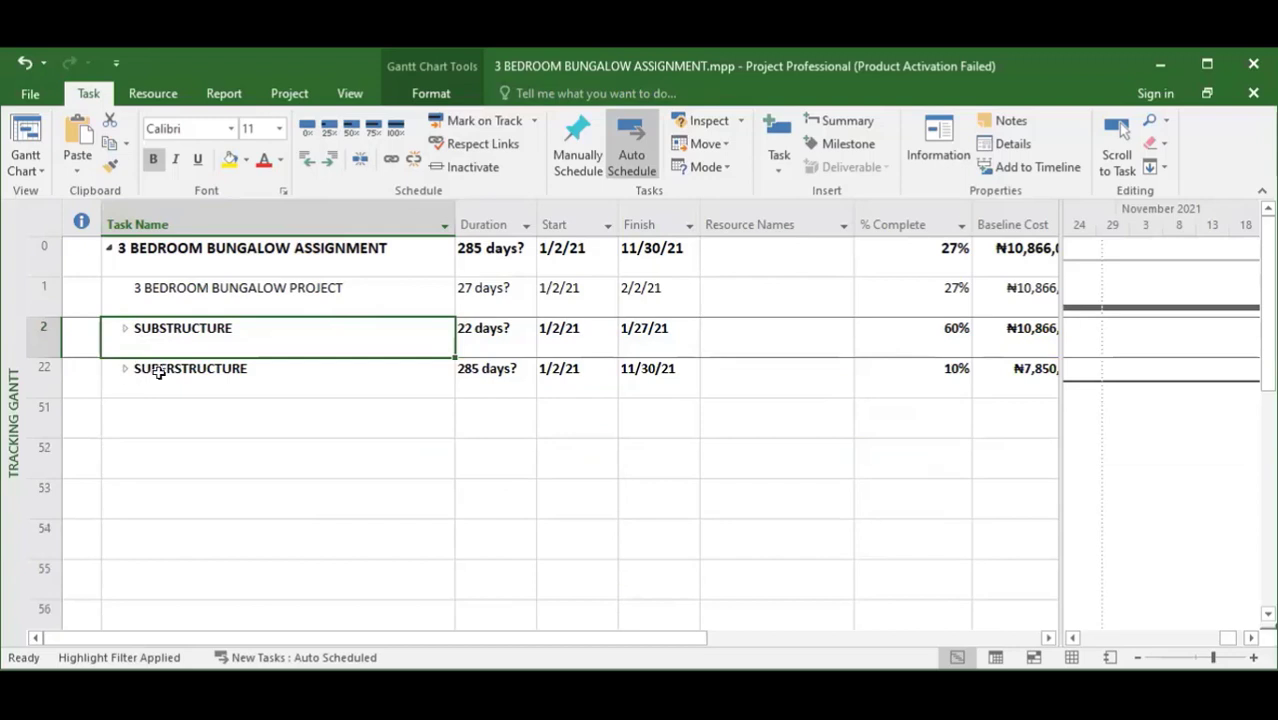
Step: Expand the SUPERSTRUCTURE summary task and look through its subtasks down to Commissioning/Handover
{"action": "left_click", "coordinate": [157, 374]}
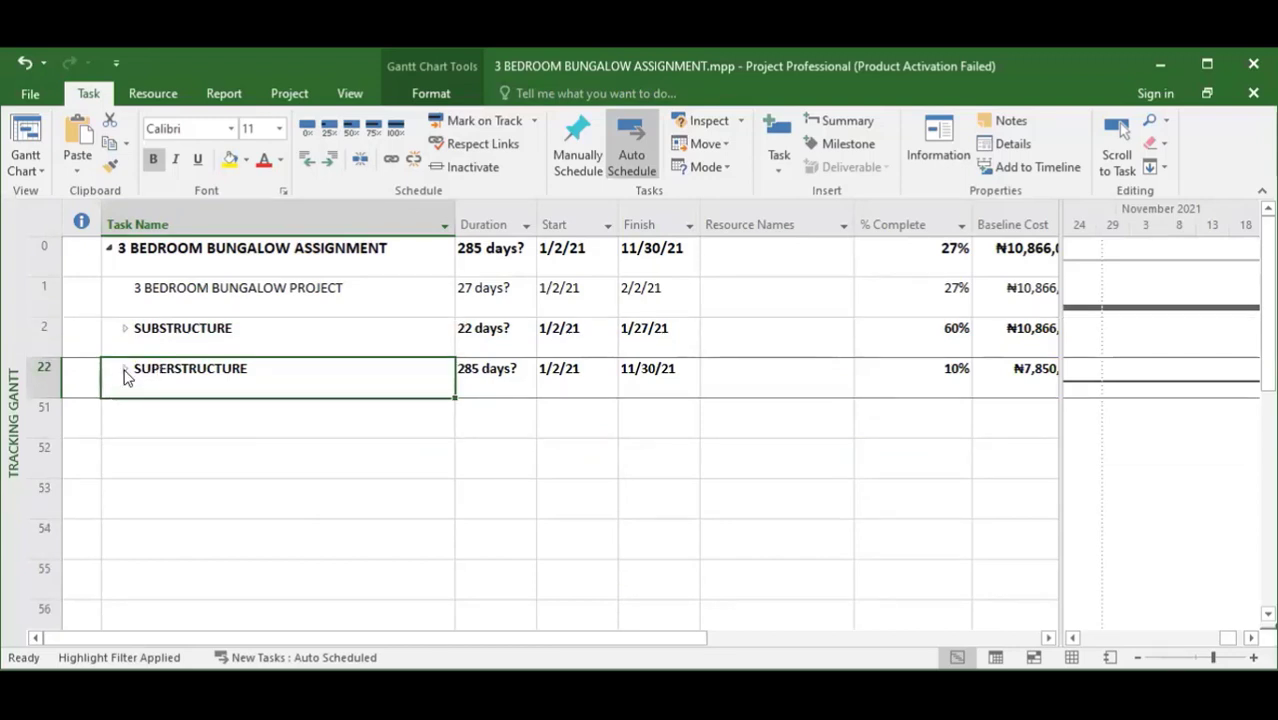
{"action": "left_click", "coordinate": [125, 370]}
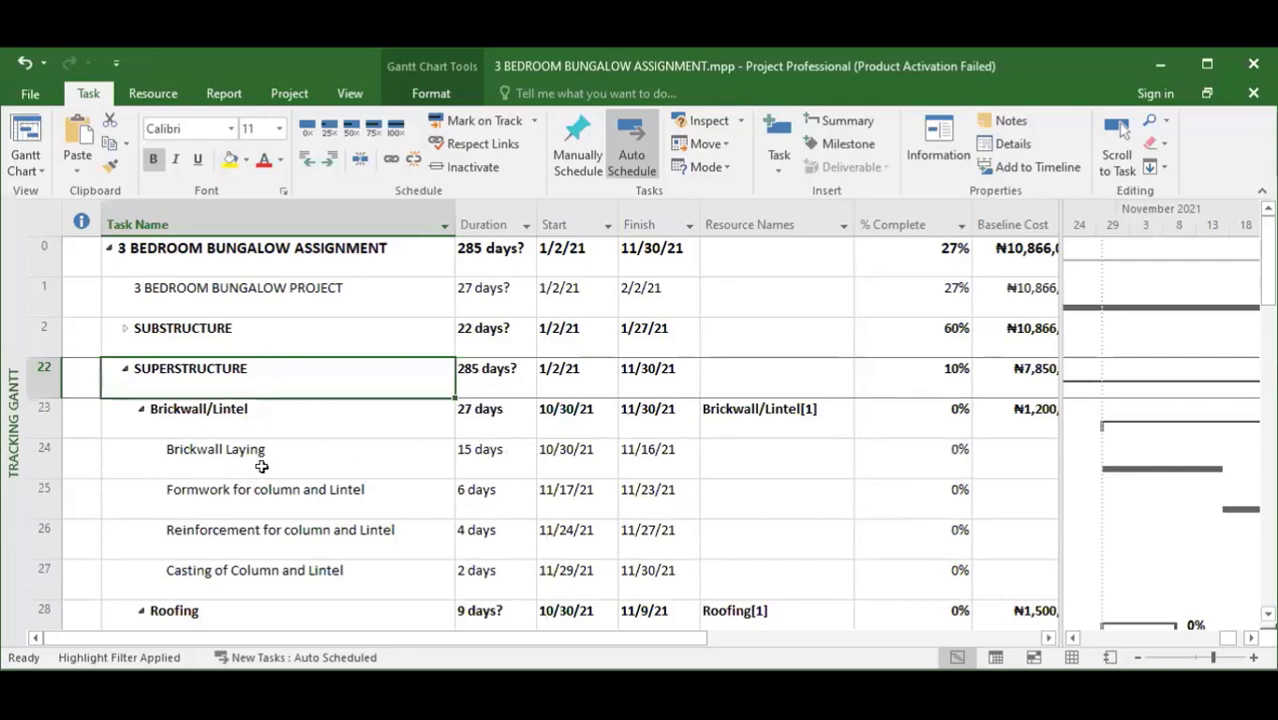
{"action": "scroll", "coordinate": [254, 470], "scroll_direction": "down", "scroll_amount": 4}
{"action": "scroll", "coordinate": [245, 530], "scroll_direction": "down", "scroll_amount": 6}
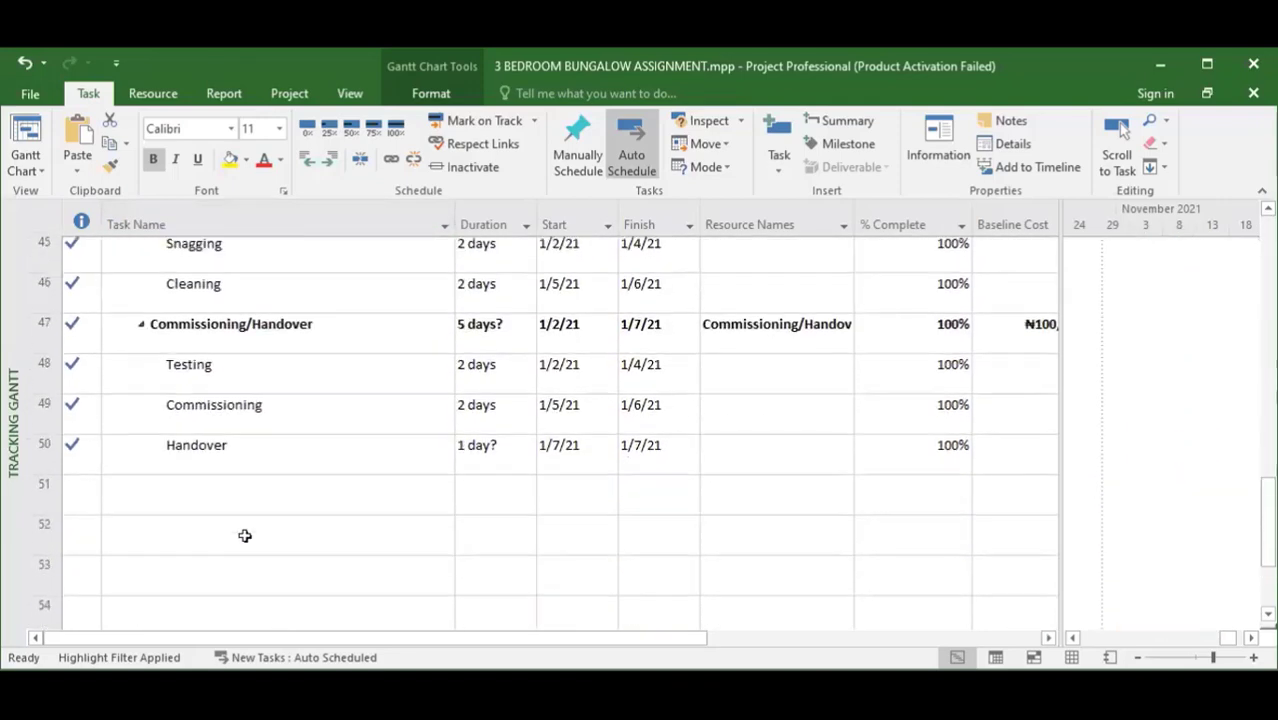
Step: Return to the start of the task list and select the SUPERSTRUCTURE summary task
{"action": "scroll", "coordinate": [245, 533], "scroll_direction": "up", "scroll_amount": 10}
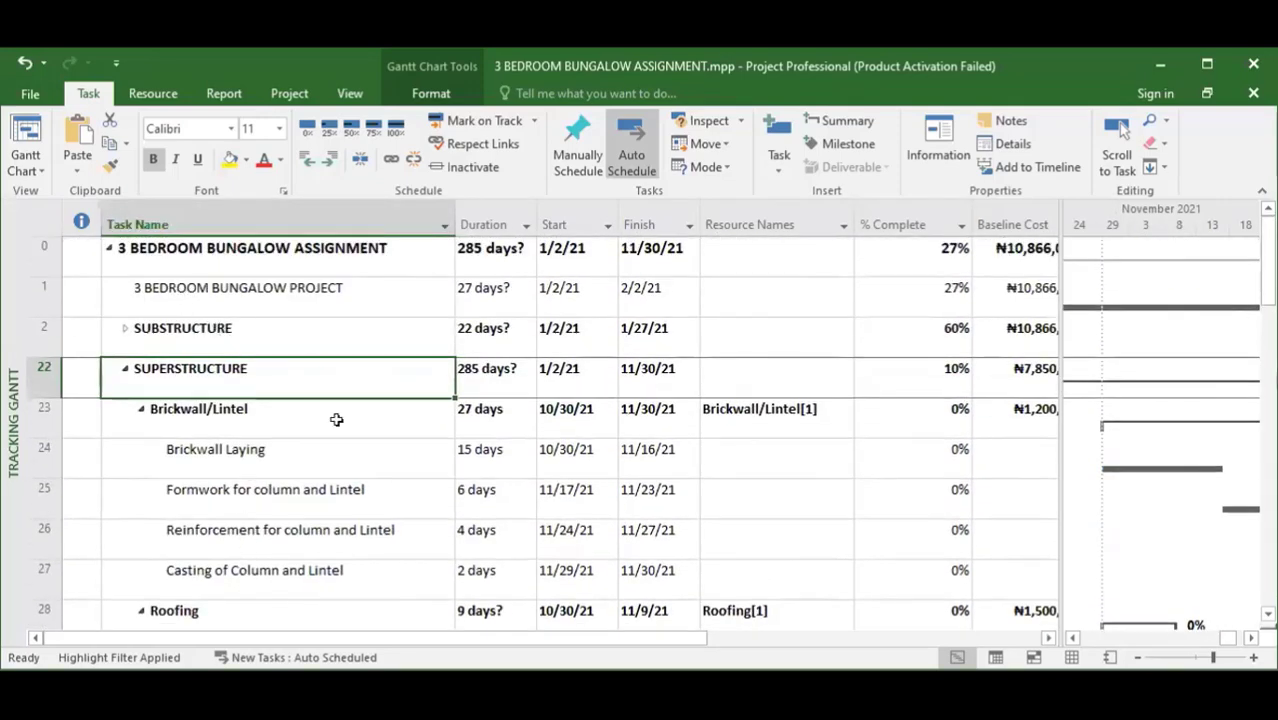
{"action": "scroll", "coordinate": [290, 480], "scroll_direction": "down", "scroll_amount": 3}
{"action": "scroll", "coordinate": [265, 495], "scroll_direction": "up", "scroll_amount": 4}
{"action": "left_click", "coordinate": [190, 372]}
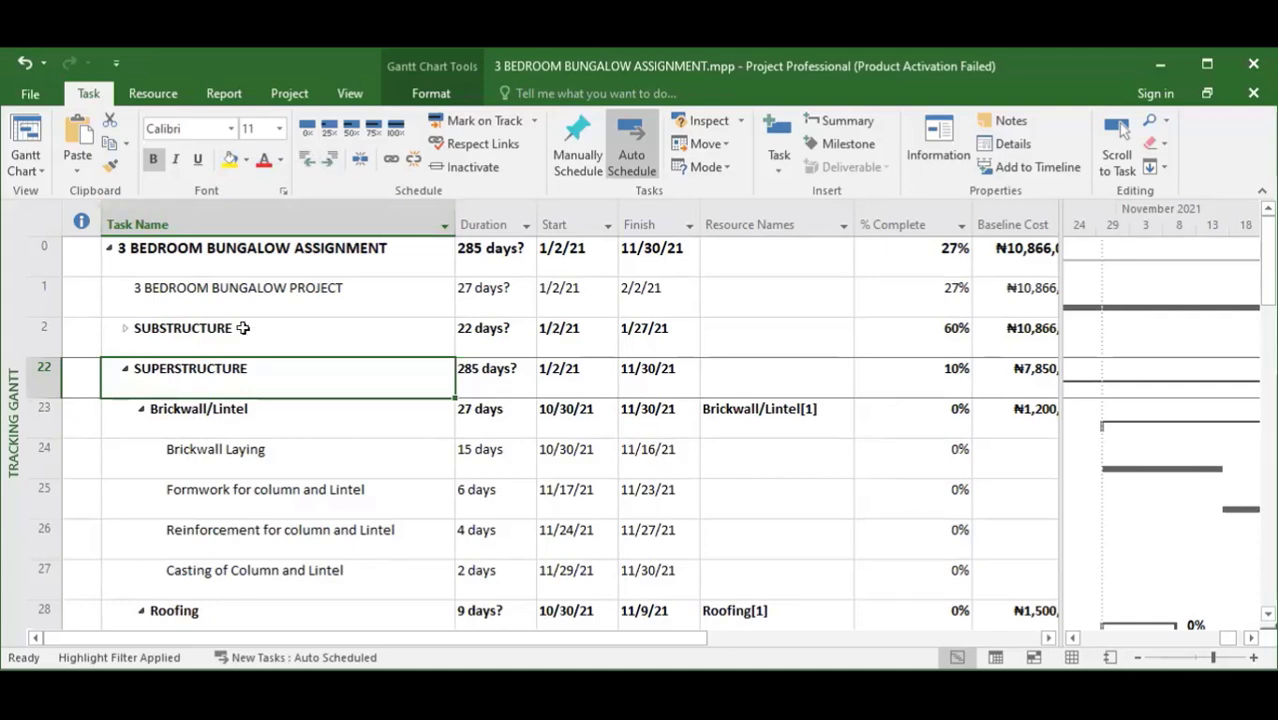
Step: Try to split the Brickwall Laying task on its Gantt bar, and dismiss the bar formatting dialog without changes
{"action": "left_click", "coordinate": [361, 167]}
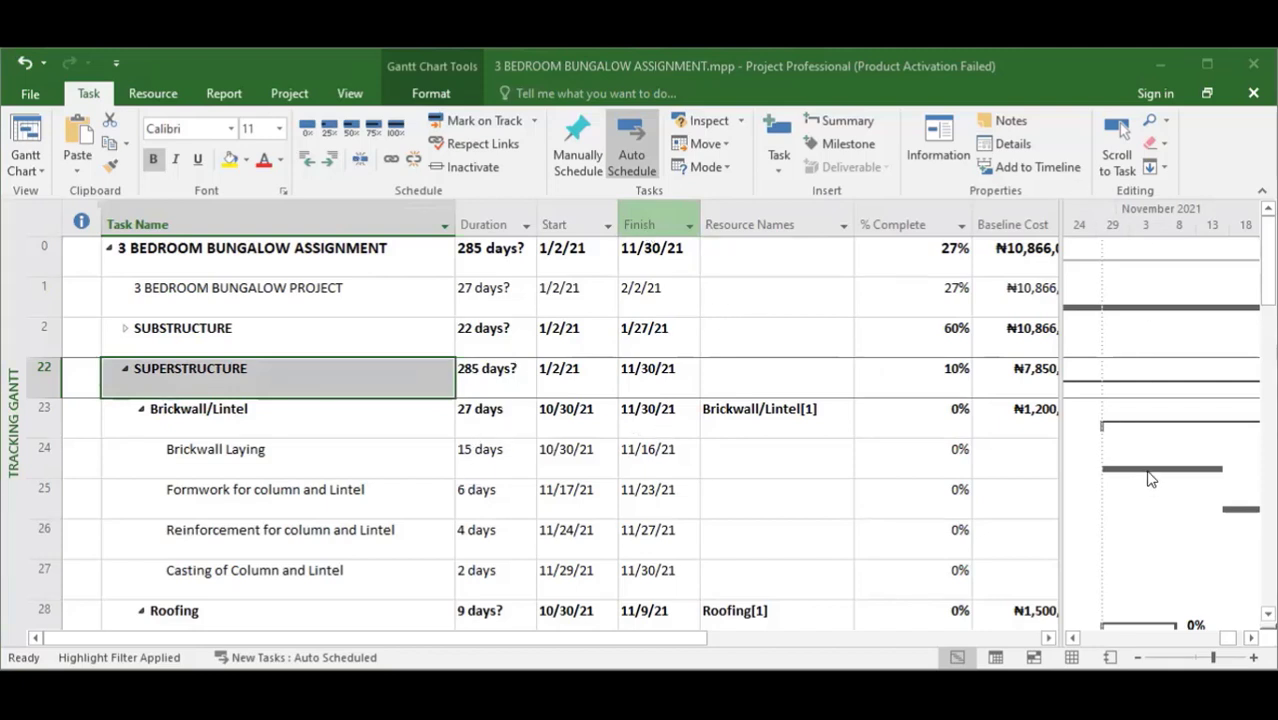
{"action": "left_click", "coordinate": [266, 470]}
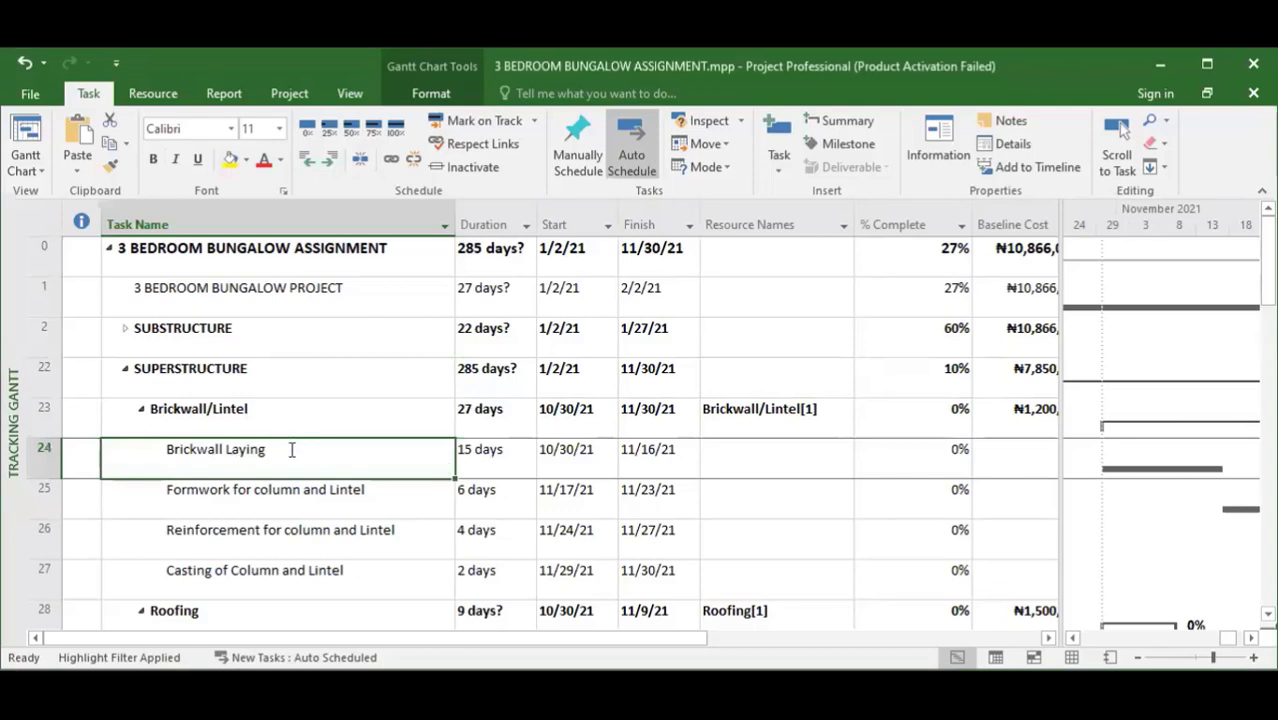
{"action": "left_click", "coordinate": [487, 450]}
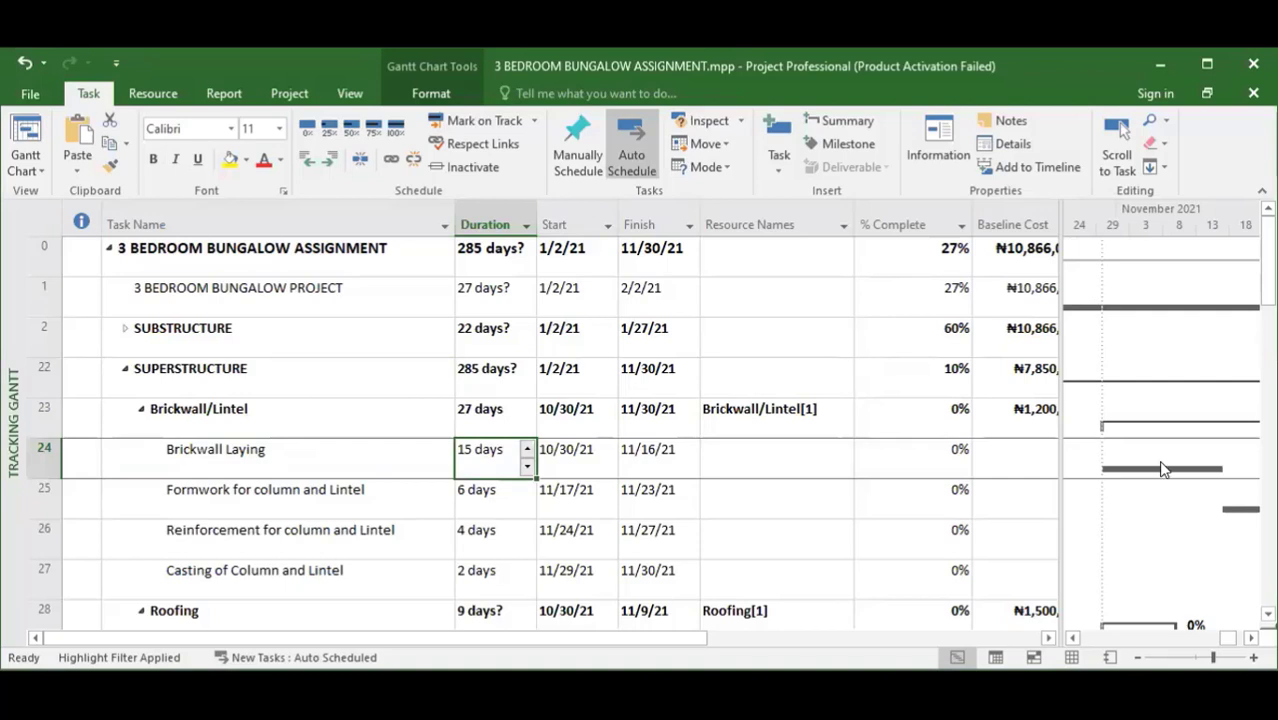
{"action": "left_click", "coordinate": [360, 165]}
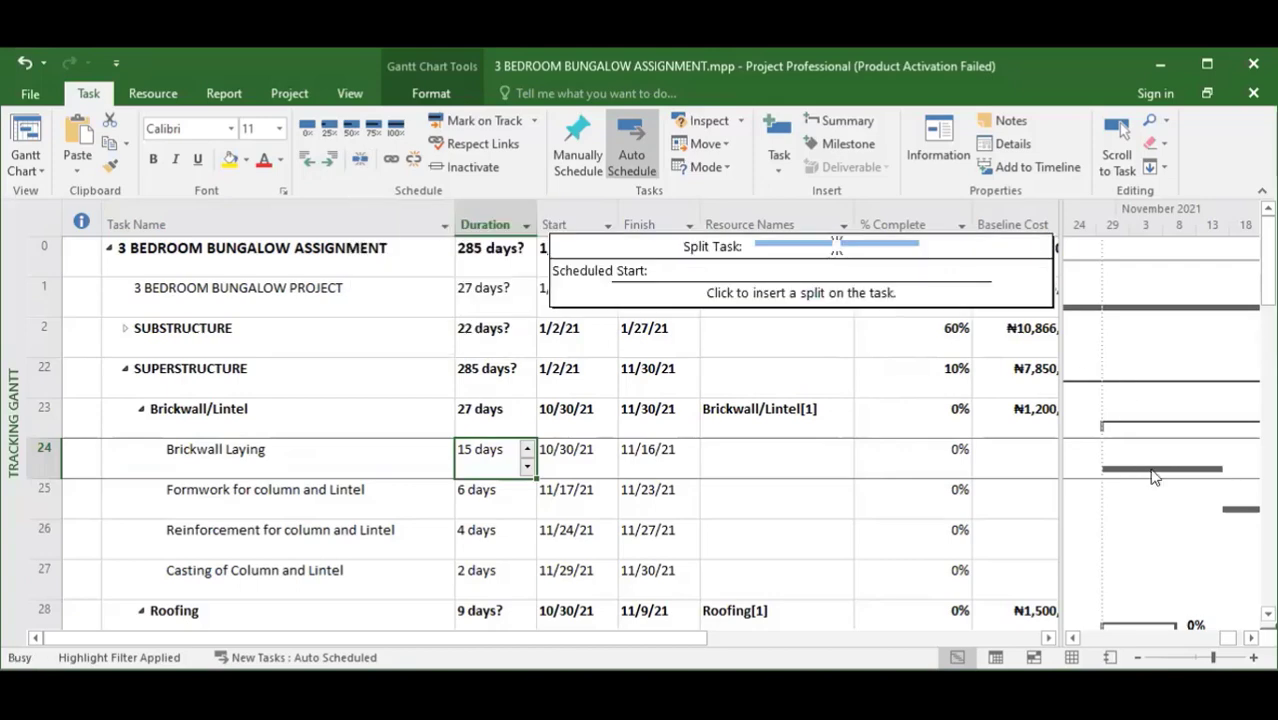
{"action": "left_click", "coordinate": [1150, 468]}
{"action": "double_click", "coordinate": [1155, 470]}
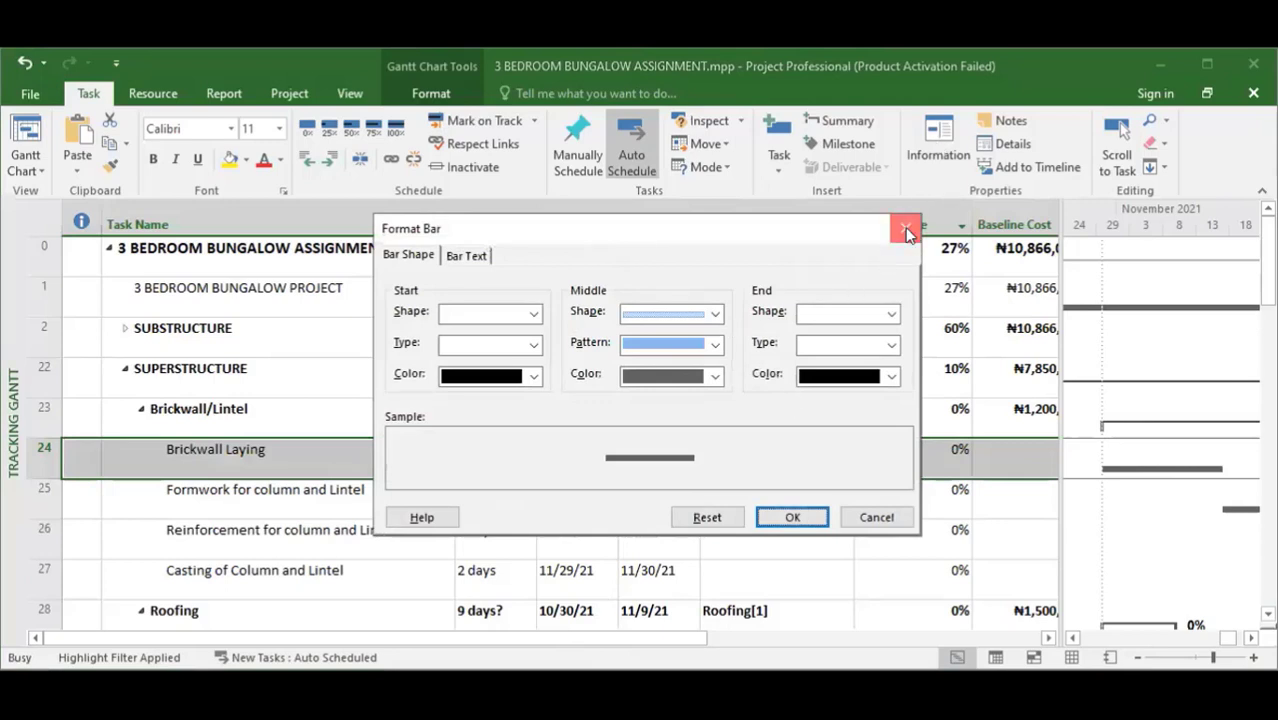
{"action": "left_click", "coordinate": [906, 232]}
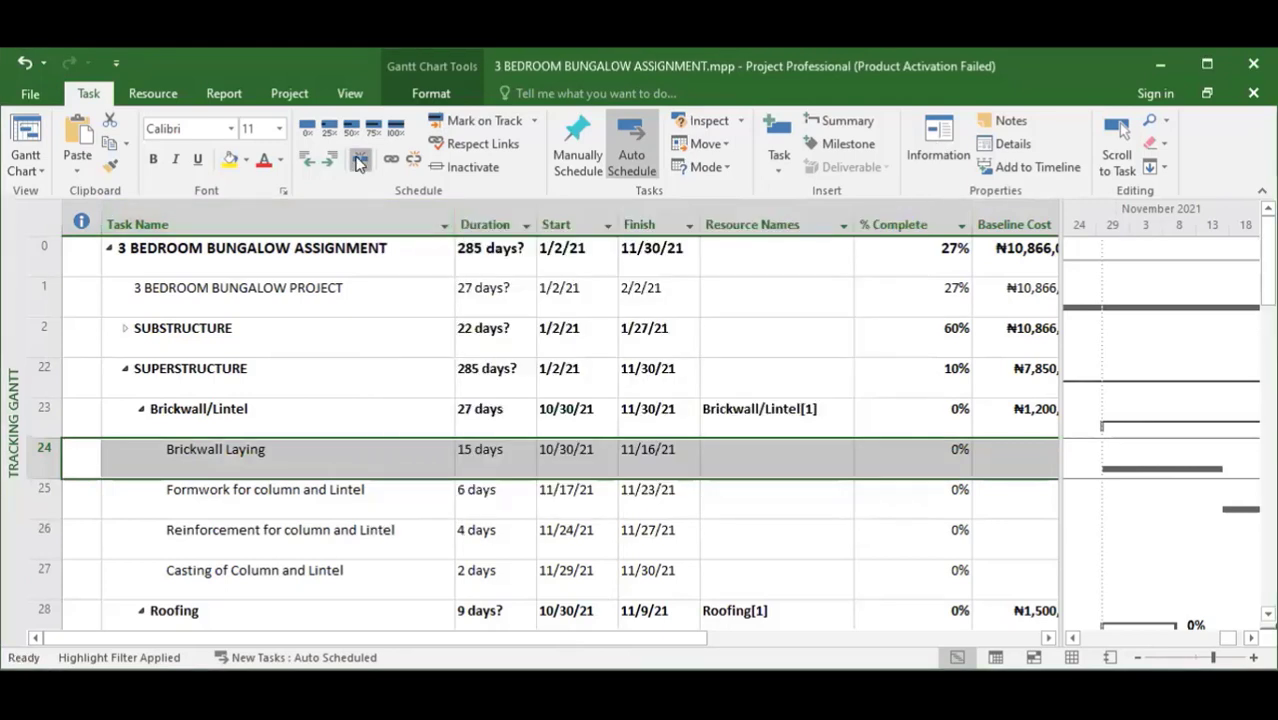
Step: Enlarge the chart area and try to split the bars of Brickwall Laying and Formwork for column and Lintel
{"action": "left_click", "coordinate": [360, 159]}
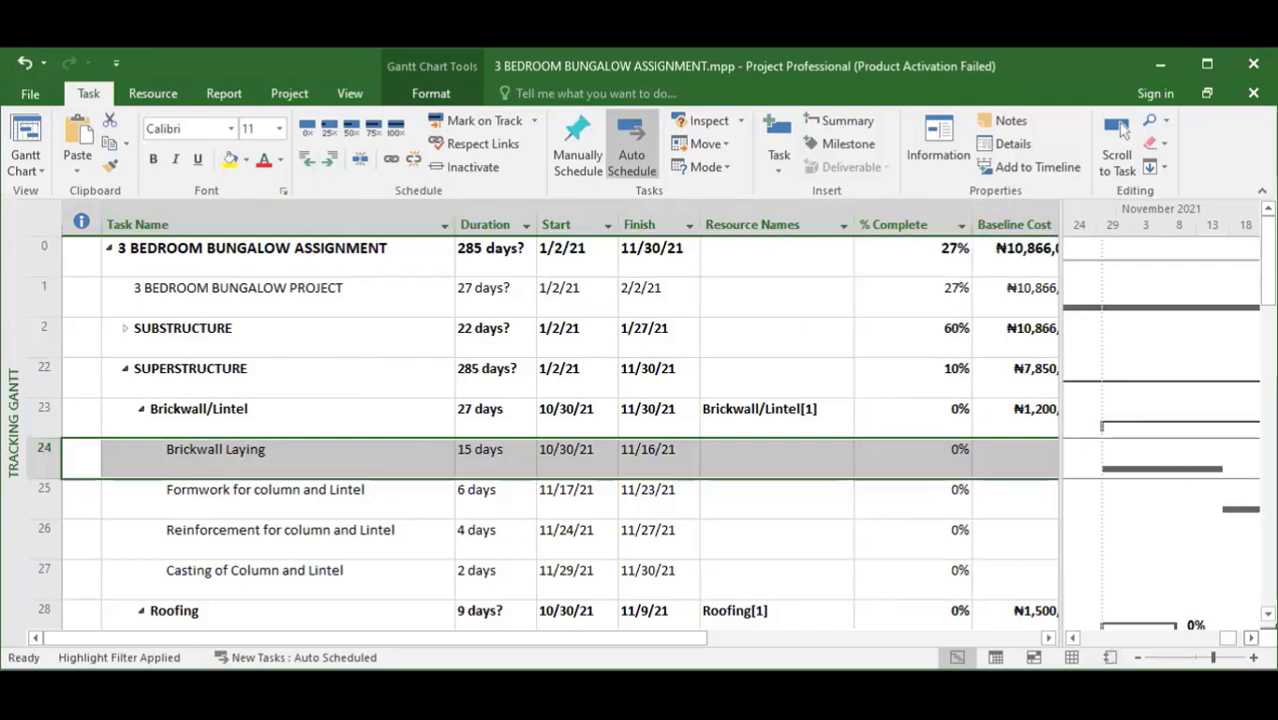
{"action": "left_click", "coordinate": [1250, 637]}
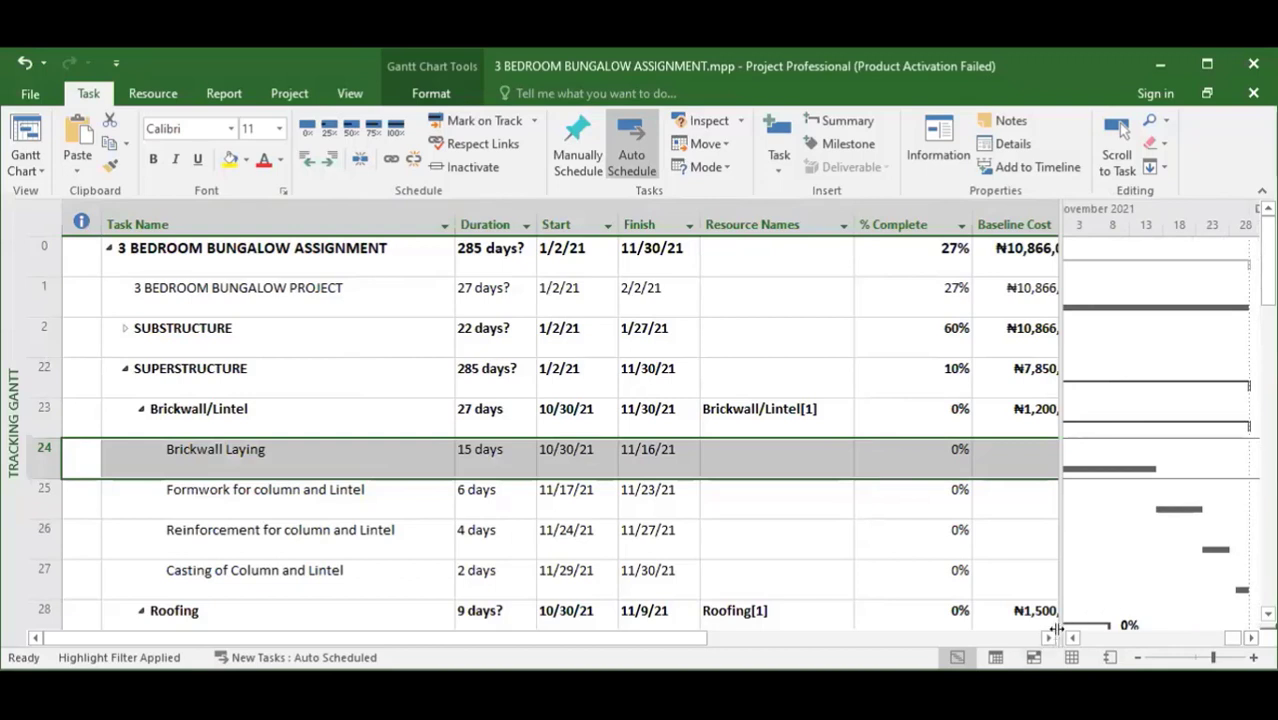
{"action": "left_click_drag", "start_coordinate": [1057, 389], "coordinate": [713, 531]}
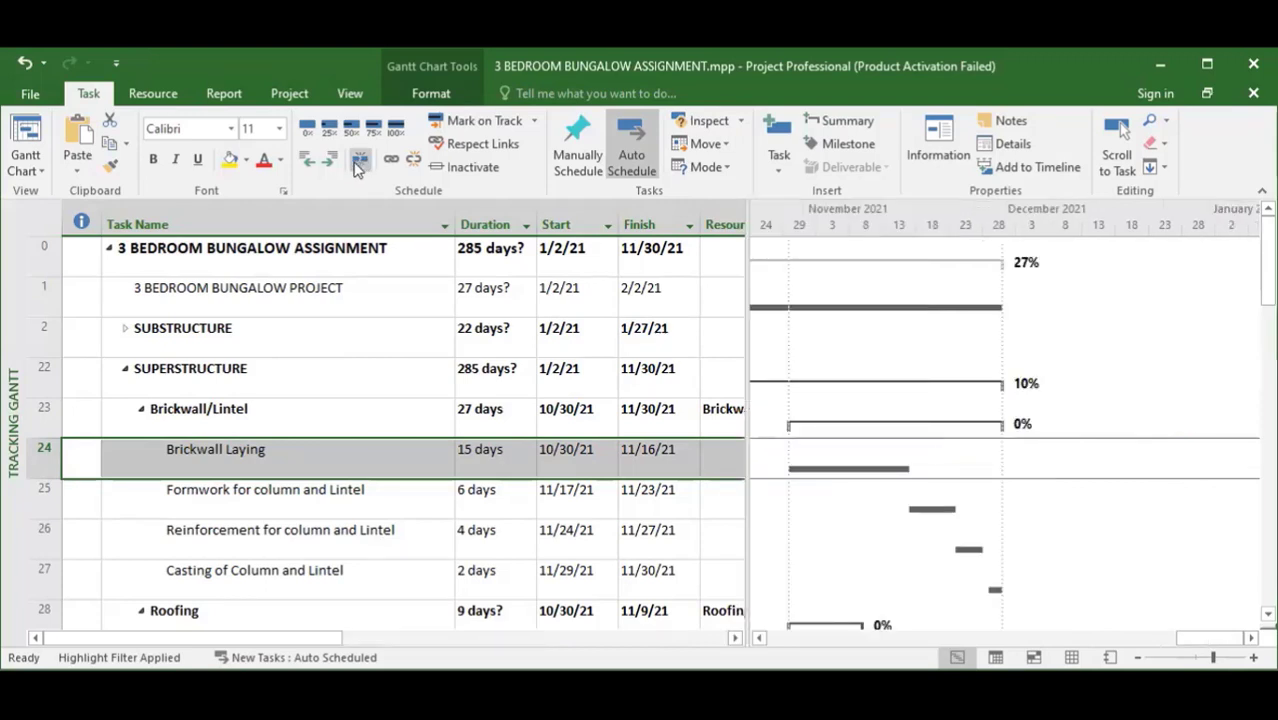
{"action": "left_click", "coordinate": [358, 165]}
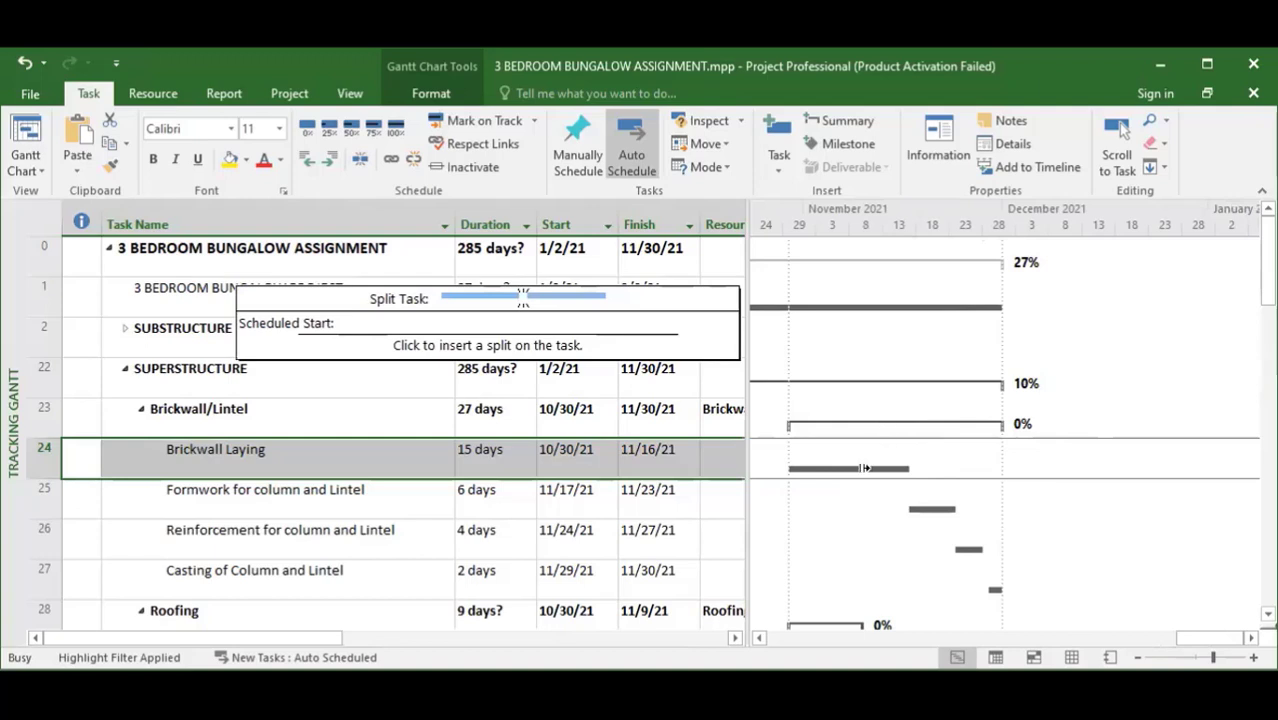
{"action": "key", "text": "Escape"}
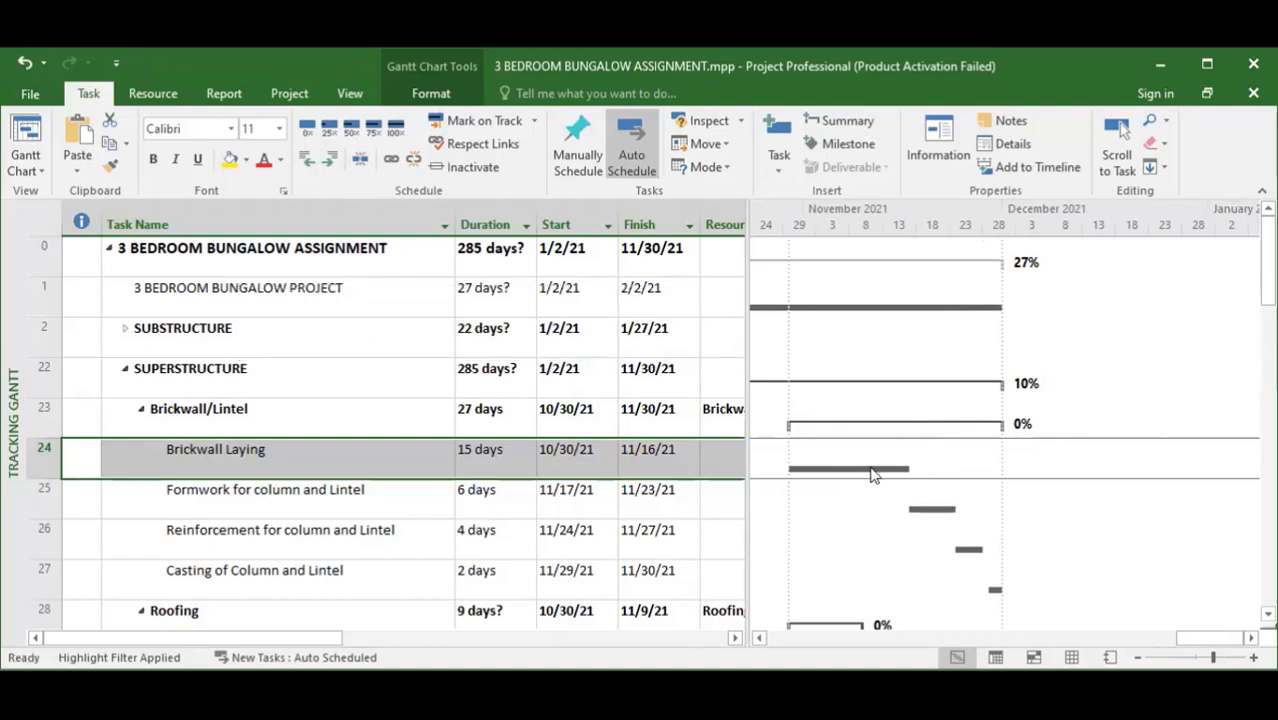
{"action": "left_click", "coordinate": [362, 161]}
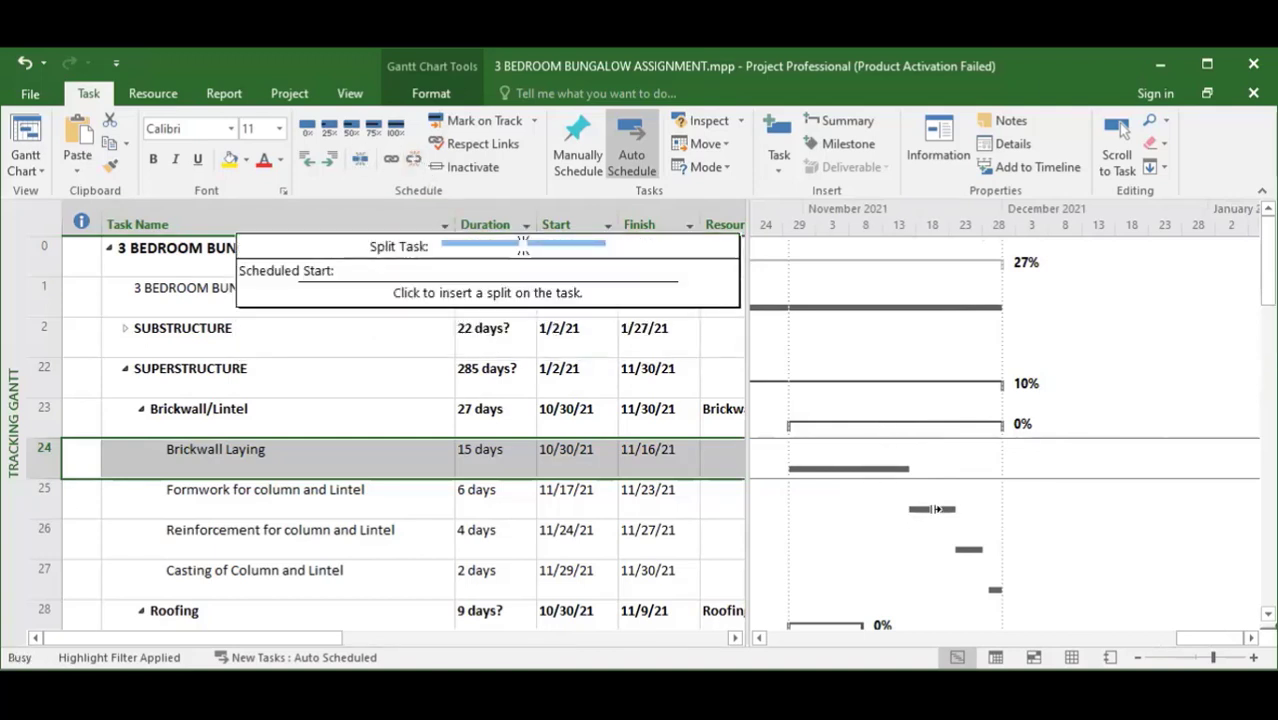
{"action": "key", "text": "Escape"}
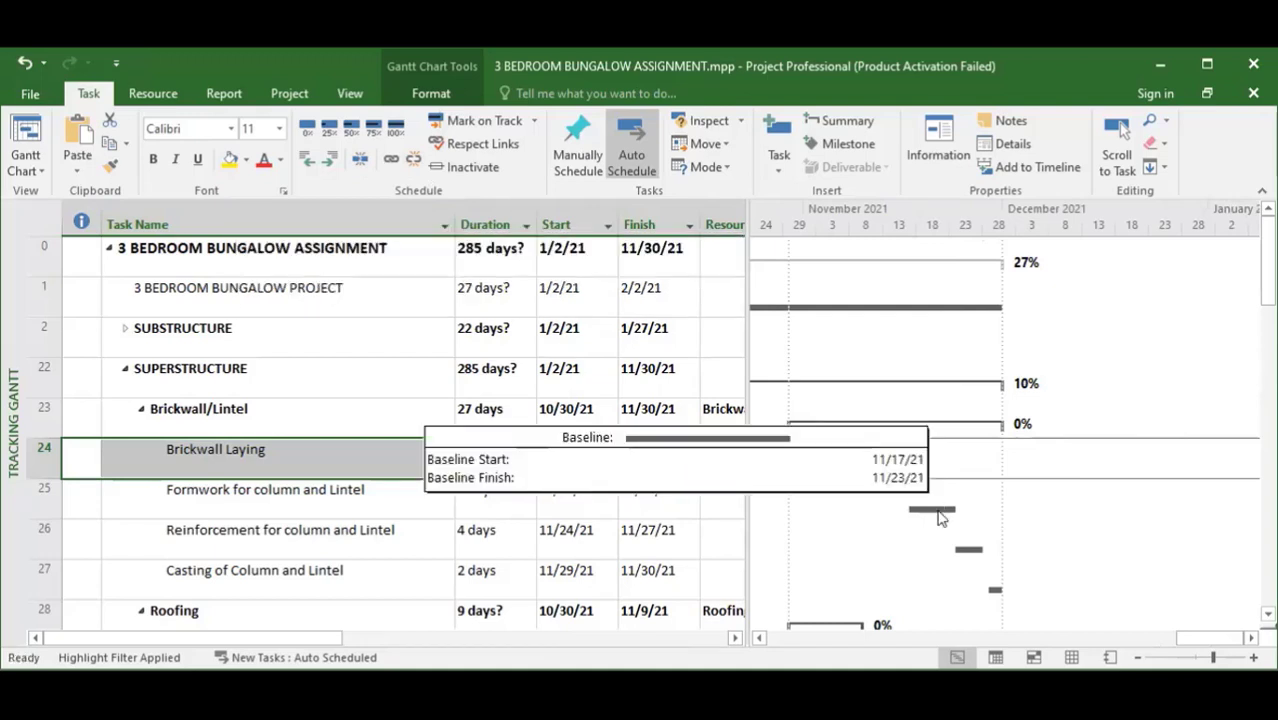
{"action": "left_click", "coordinate": [940, 518]}
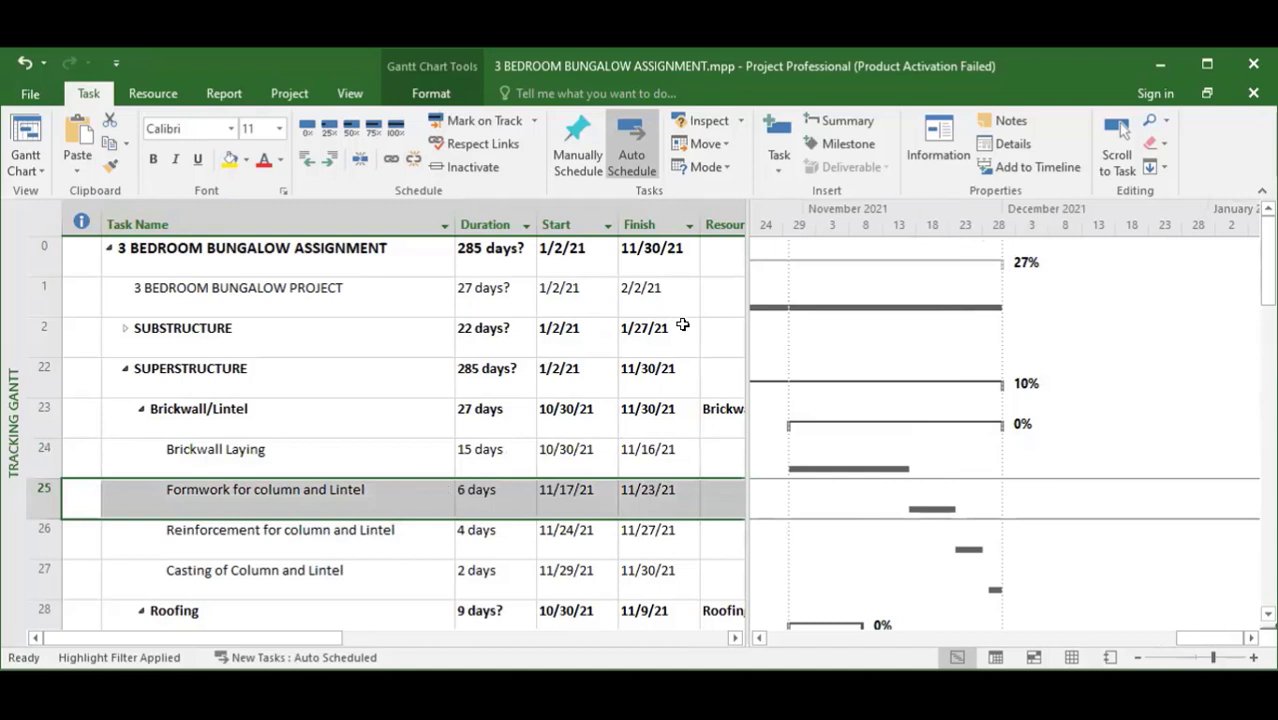
Step: Widen the task table to show the columns up to % Complete, and select the Resource Names cell of Reinforcement for column and Lintel
{"action": "left_click_drag", "start_coordinate": [746, 322], "coordinate": [874, 329]}
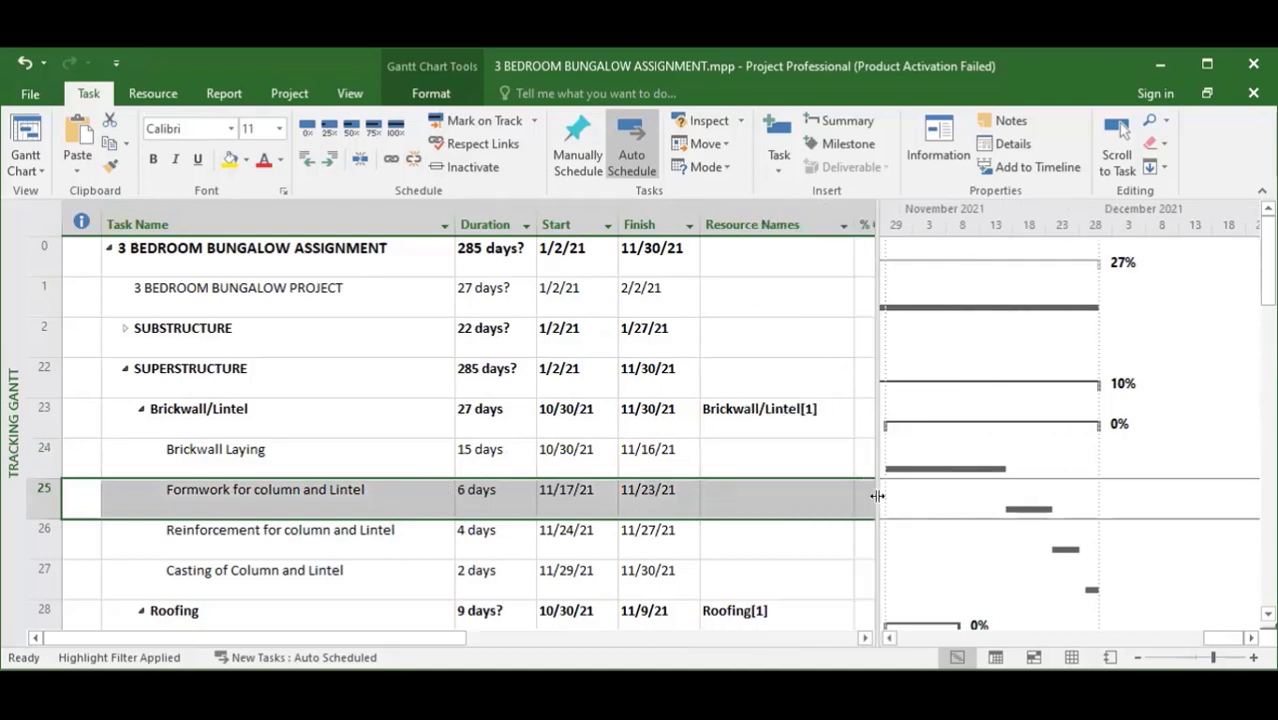
{"action": "left_click_drag", "start_coordinate": [872, 532], "coordinate": [945, 530]}
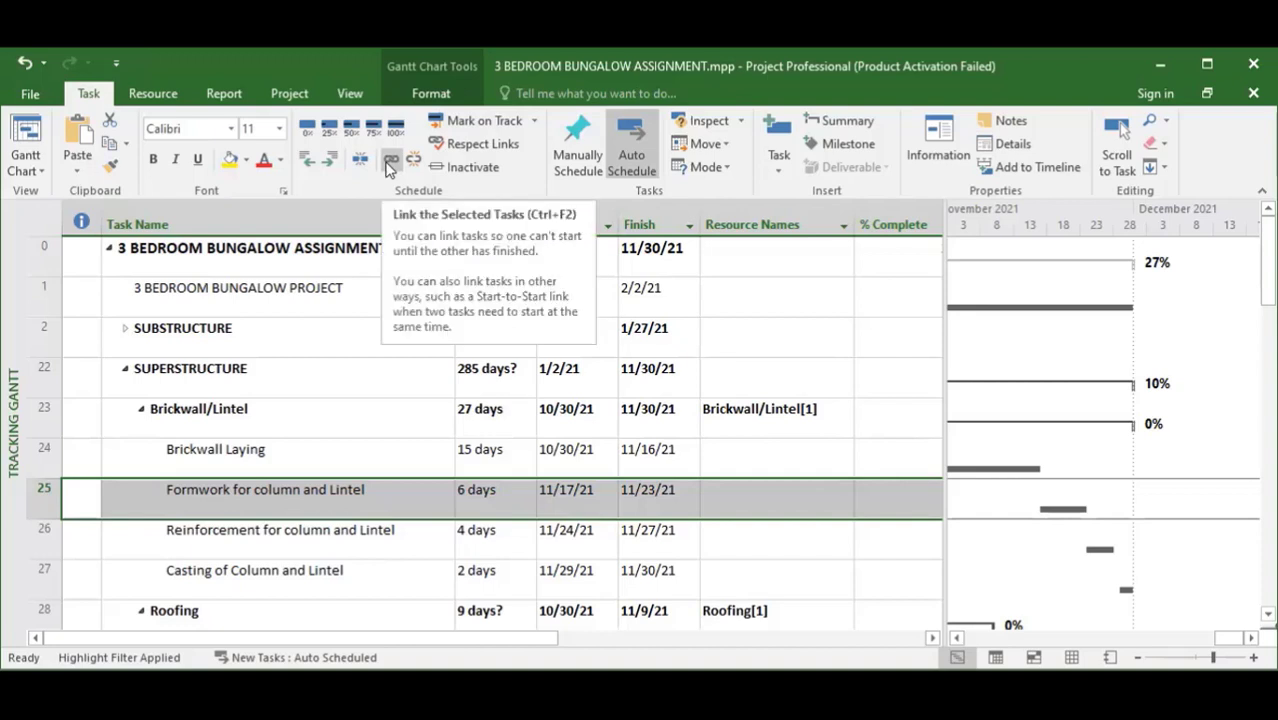
{"action": "left_click", "coordinate": [790, 548]}
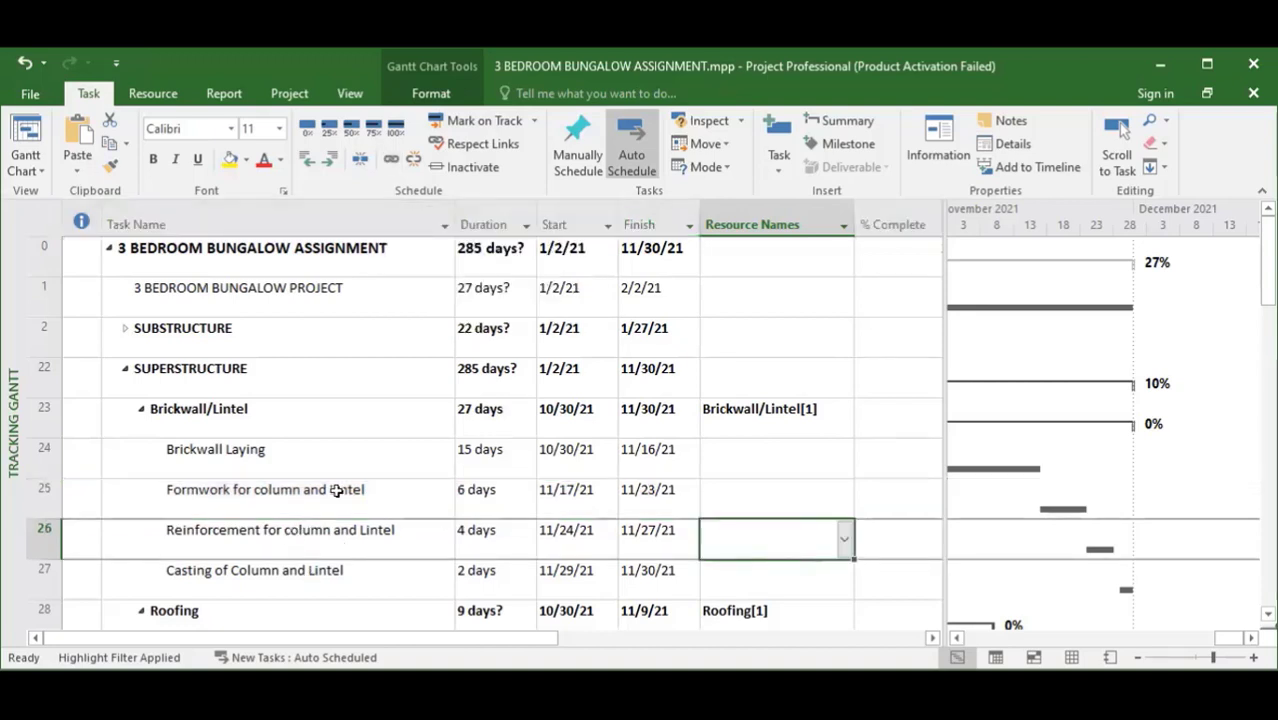
Step: Practise selecting the Formwork and Reinforcement for column and Lintel tasks together, and clear the selection
{"action": "left_click_drag", "start_coordinate": [390, 489], "coordinate": [389, 528]}
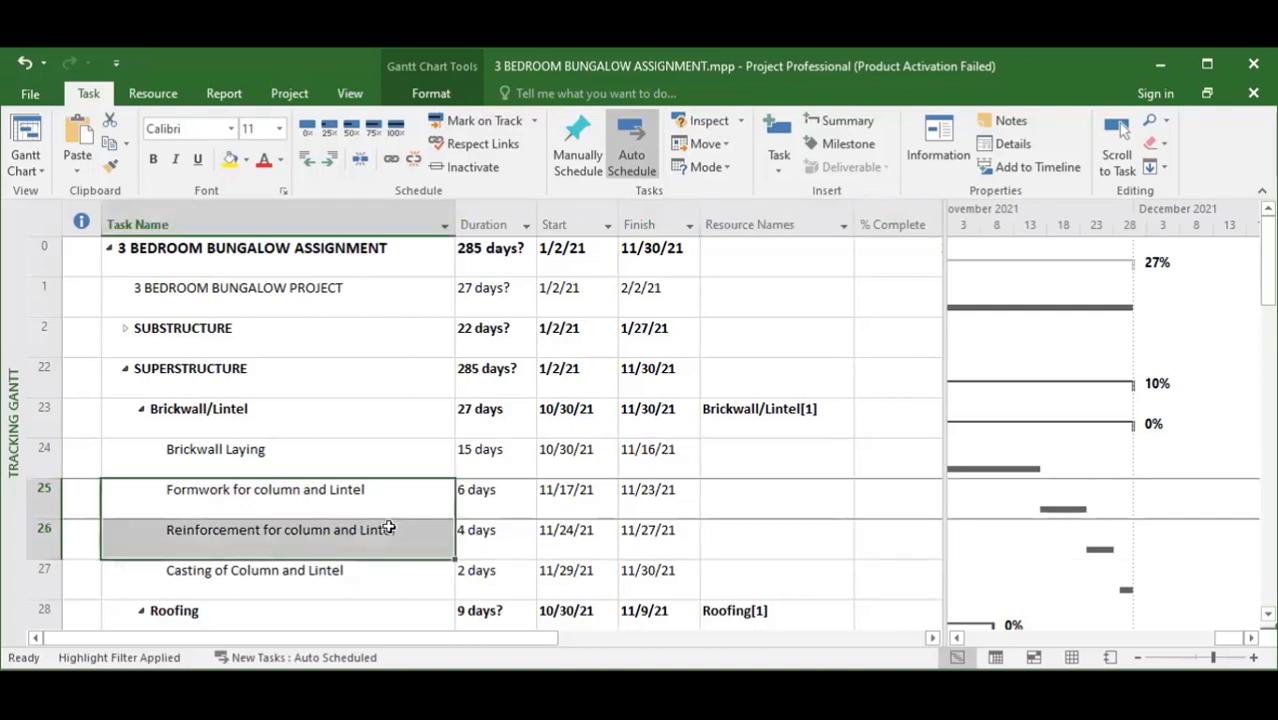
{"action": "left_click", "coordinate": [260, 582]}
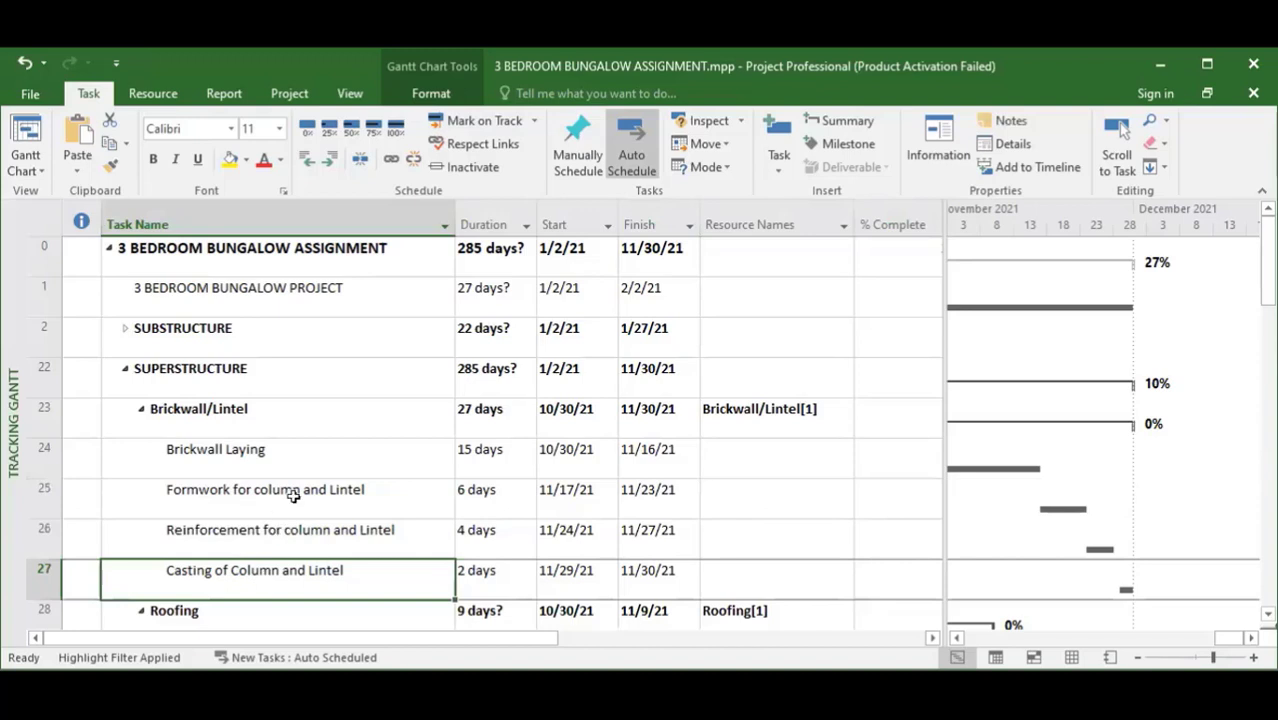
{"action": "left_click", "coordinate": [293, 496]}
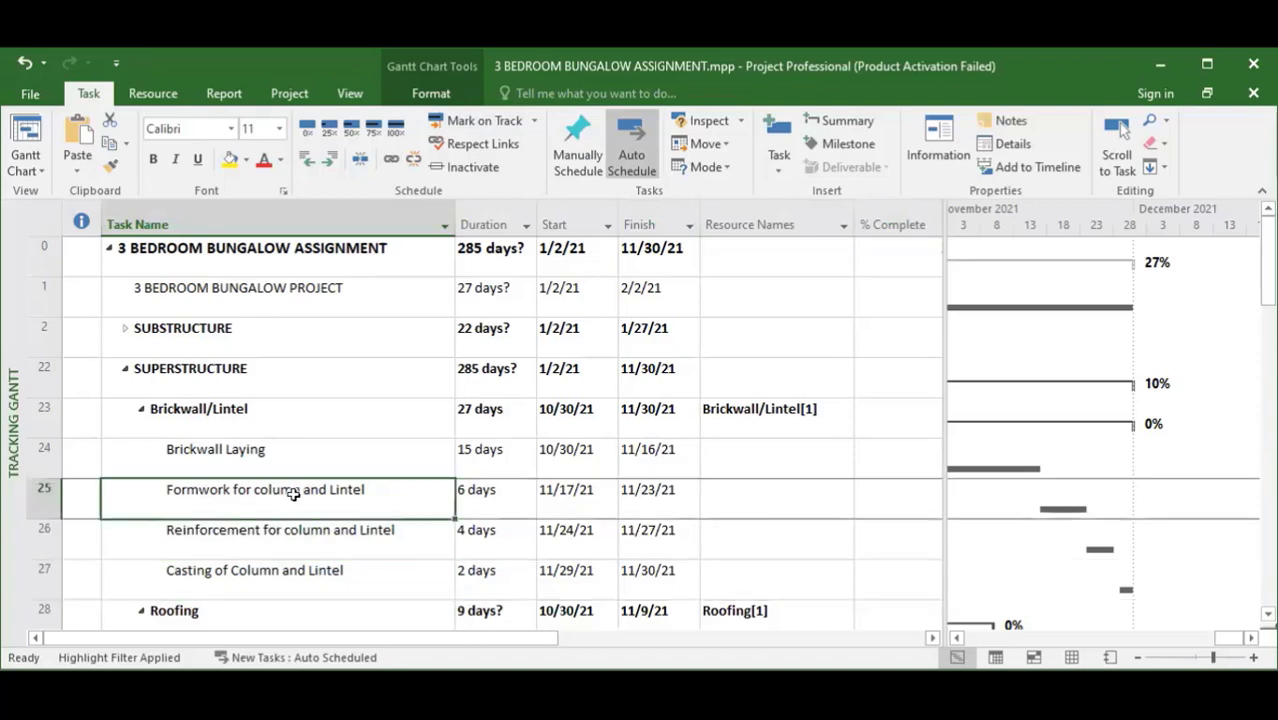
{"action": "left_click", "coordinate": [350, 542]}
{"action": "left_click", "coordinate": [374, 492]}
{"action": "left_click", "coordinate": [354, 569]}
{"action": "left_click_drag", "start_coordinate": [385, 500], "coordinate": [362, 537]}
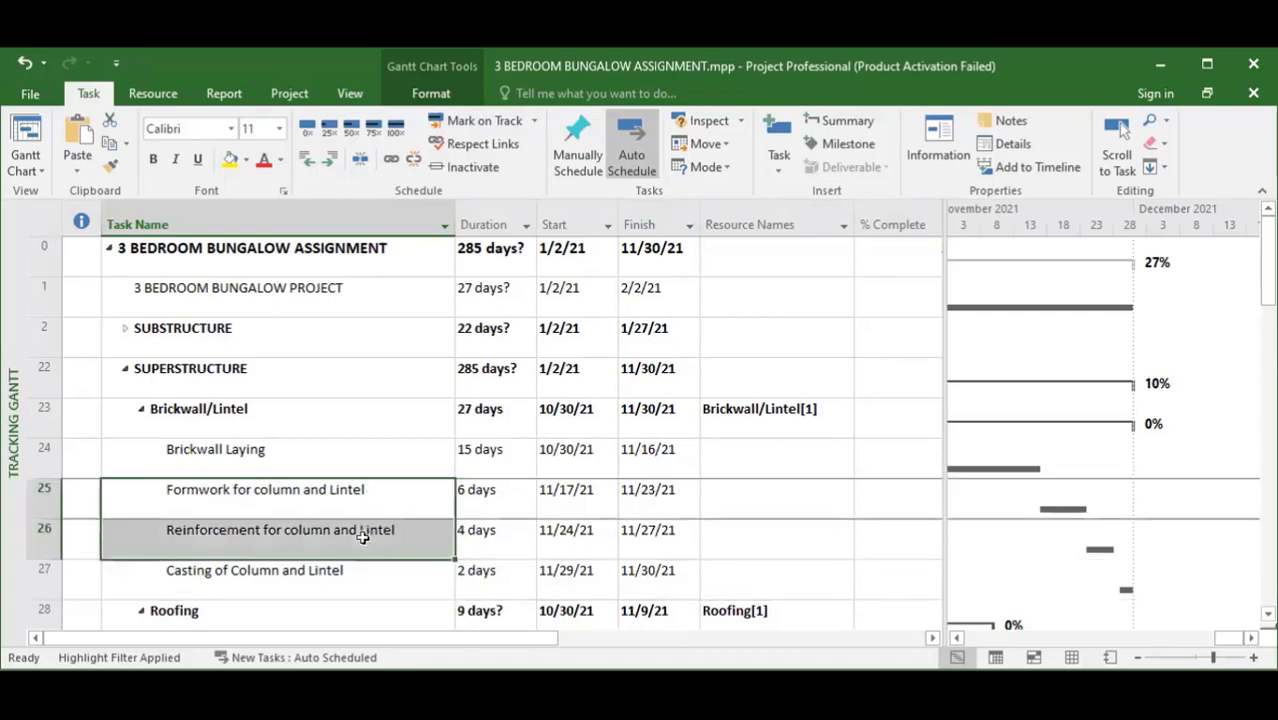
{"action": "left_click", "coordinate": [314, 596]}
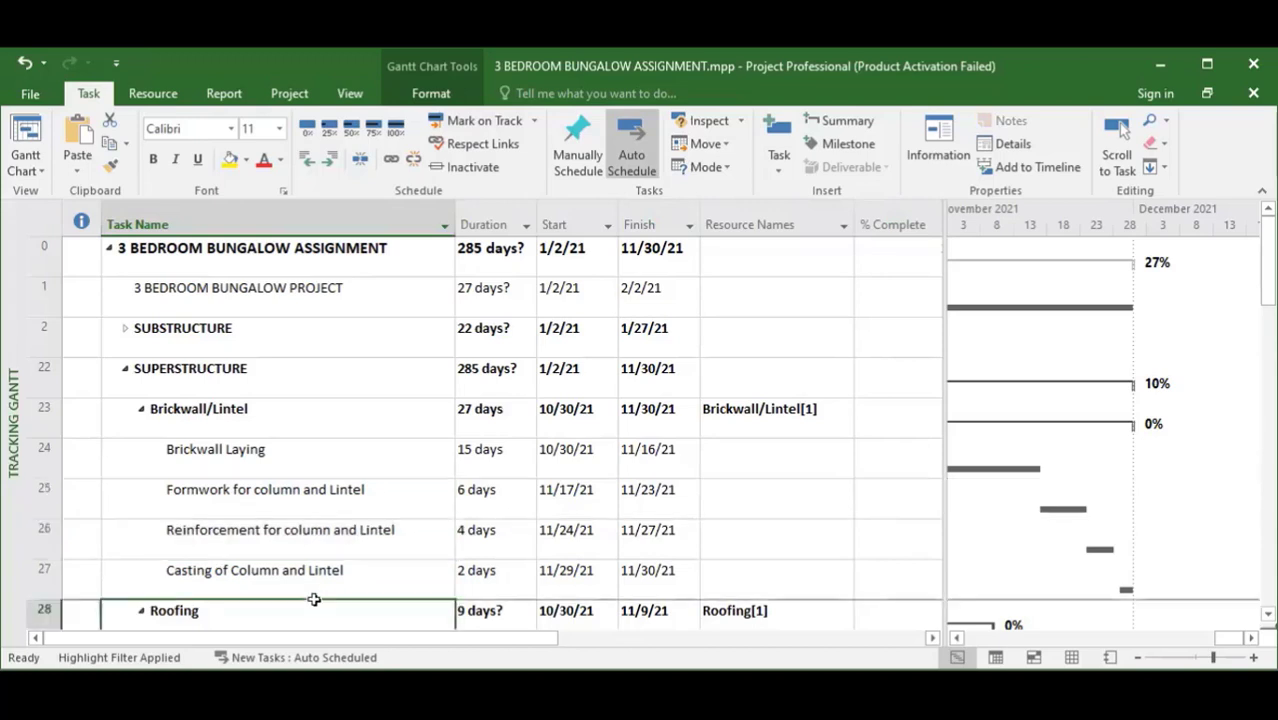
Step: Select the three consecutive tasks from Formwork for column and Lintel to Casting of Column and Lintel, and release the selection
{"action": "left_click", "coordinate": [379, 492]}
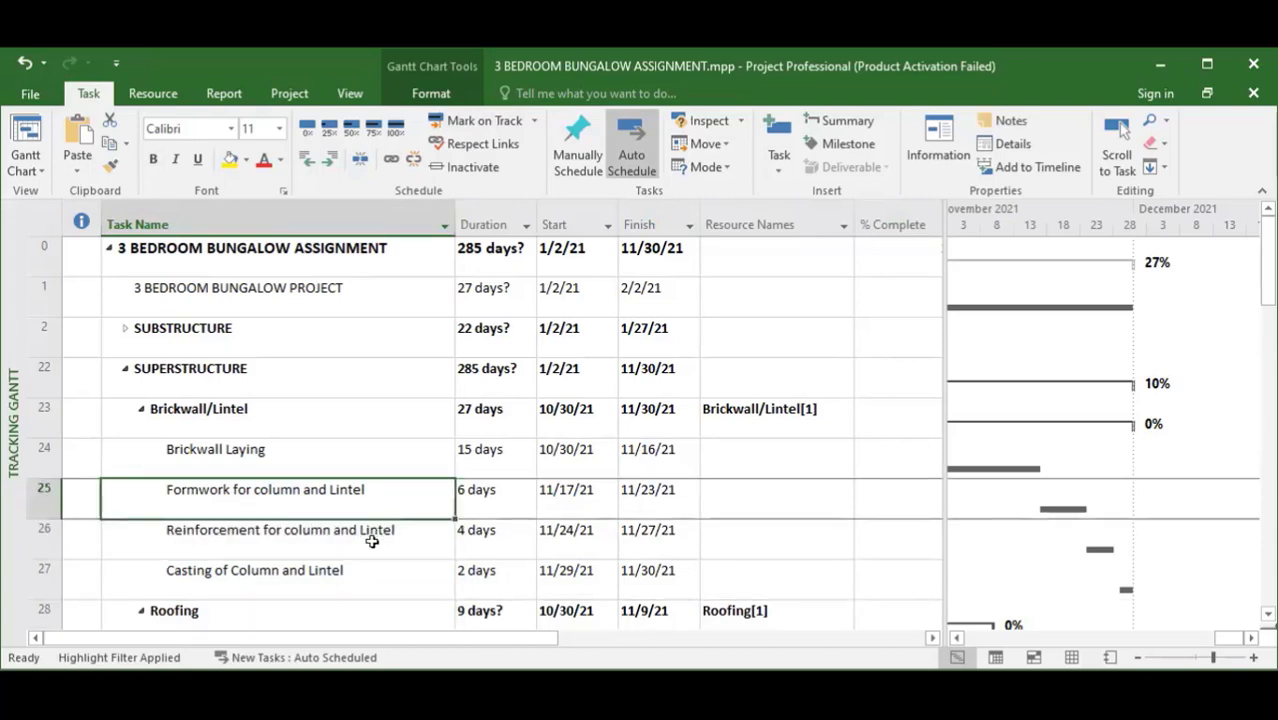
{"action": "left_click", "coordinate": [369, 538], "text": "shift"}
{"action": "left_click", "coordinate": [352, 571], "text": "shift"}
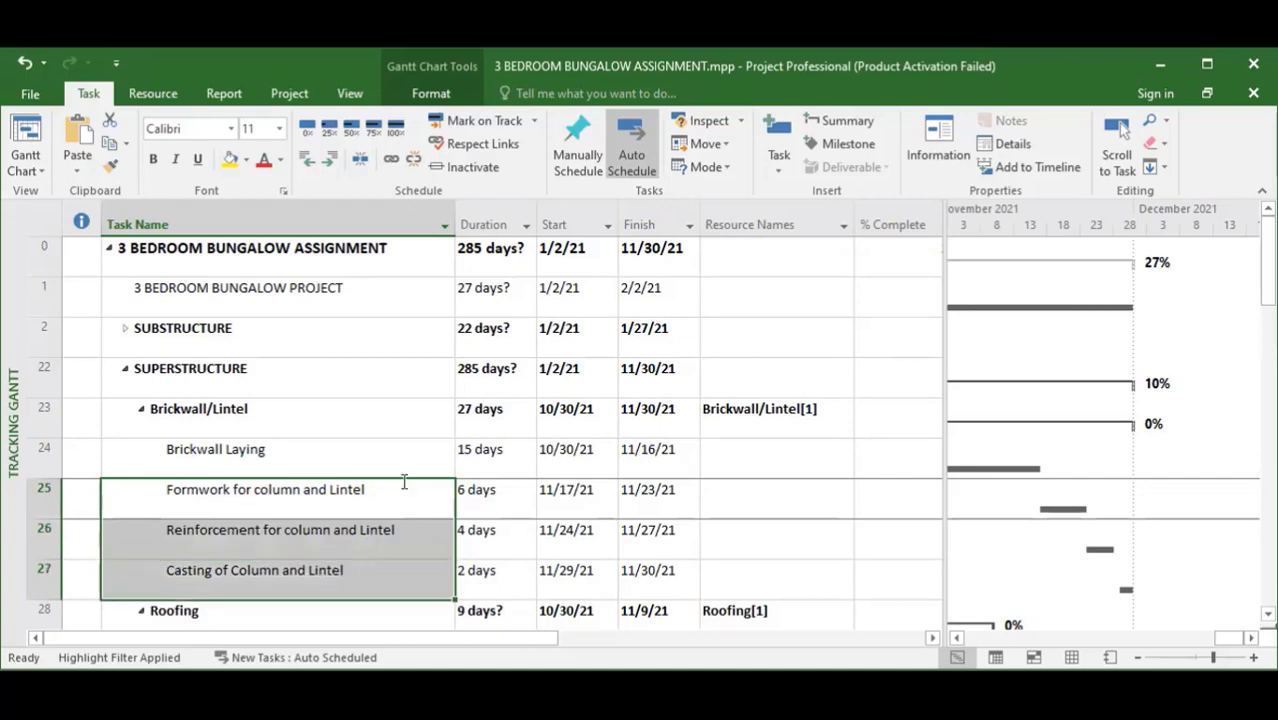
{"action": "left_click", "coordinate": [351, 532]}
{"action": "left_click", "coordinate": [398, 465]}
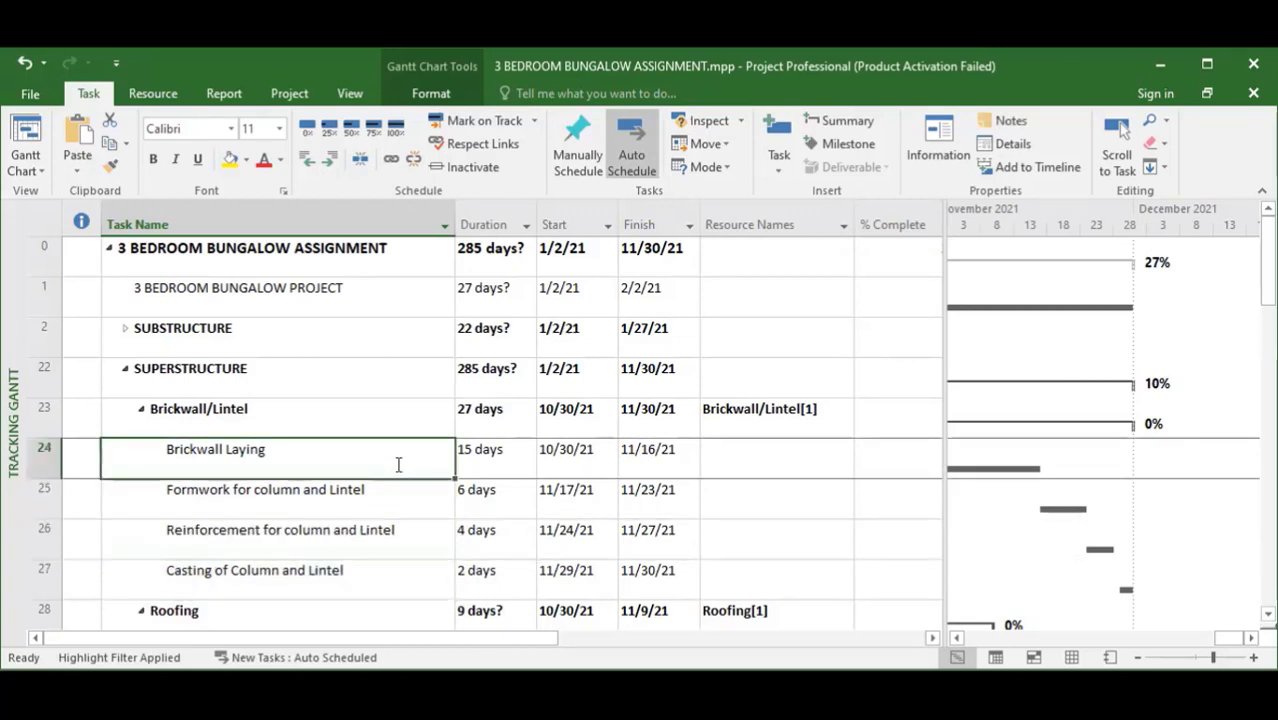
Step: Reselect Formwork and Reinforcement for column and Lintel as a pair, view their bars in the chart, and return to the SUPERSTRUCTURE task
{"action": "left_click", "coordinate": [309, 545]}
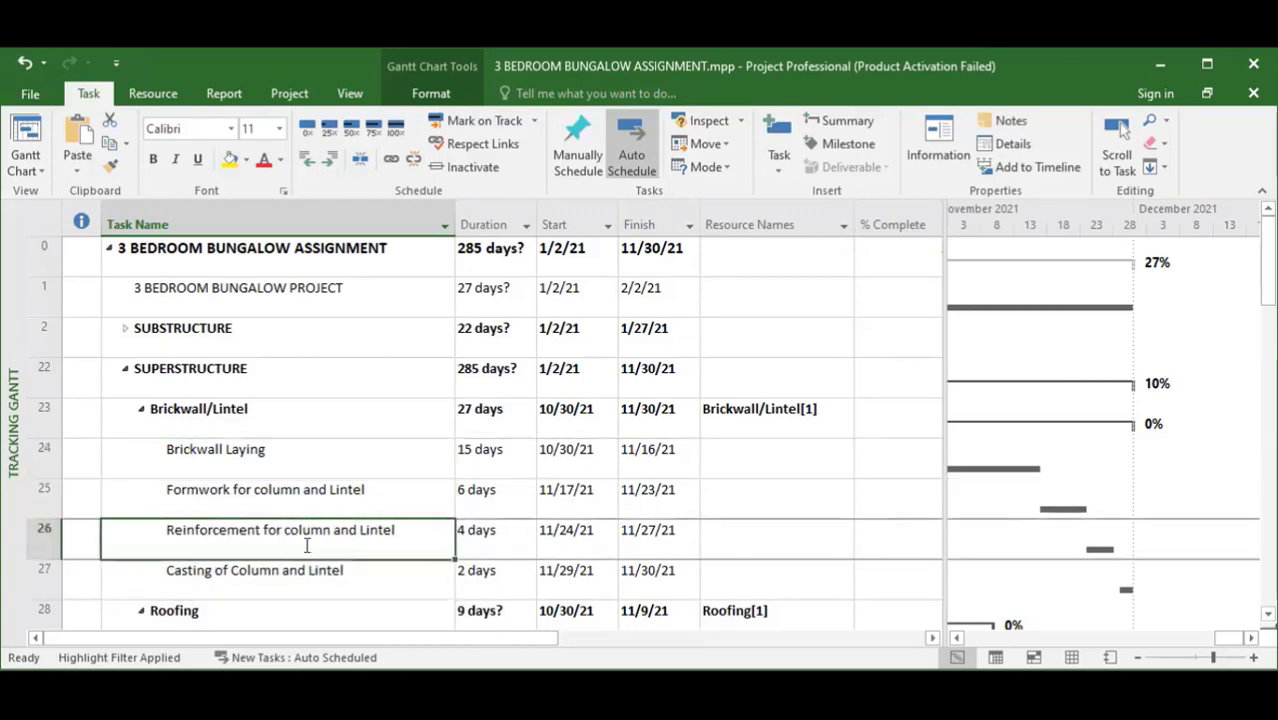
{"action": "left_click", "coordinate": [333, 490]}
{"action": "left_click", "coordinate": [295, 570]}
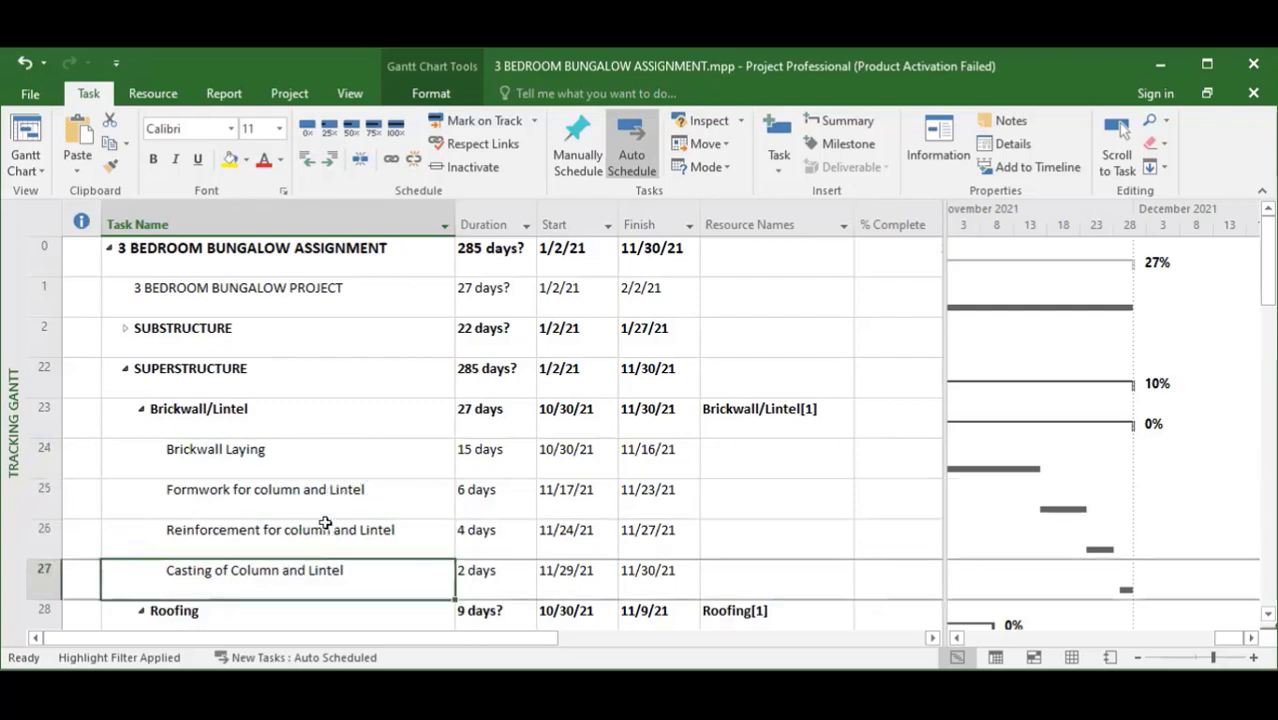
{"action": "left_click", "coordinate": [336, 500]}
{"action": "left_click", "coordinate": [330, 523], "text": "shift"}
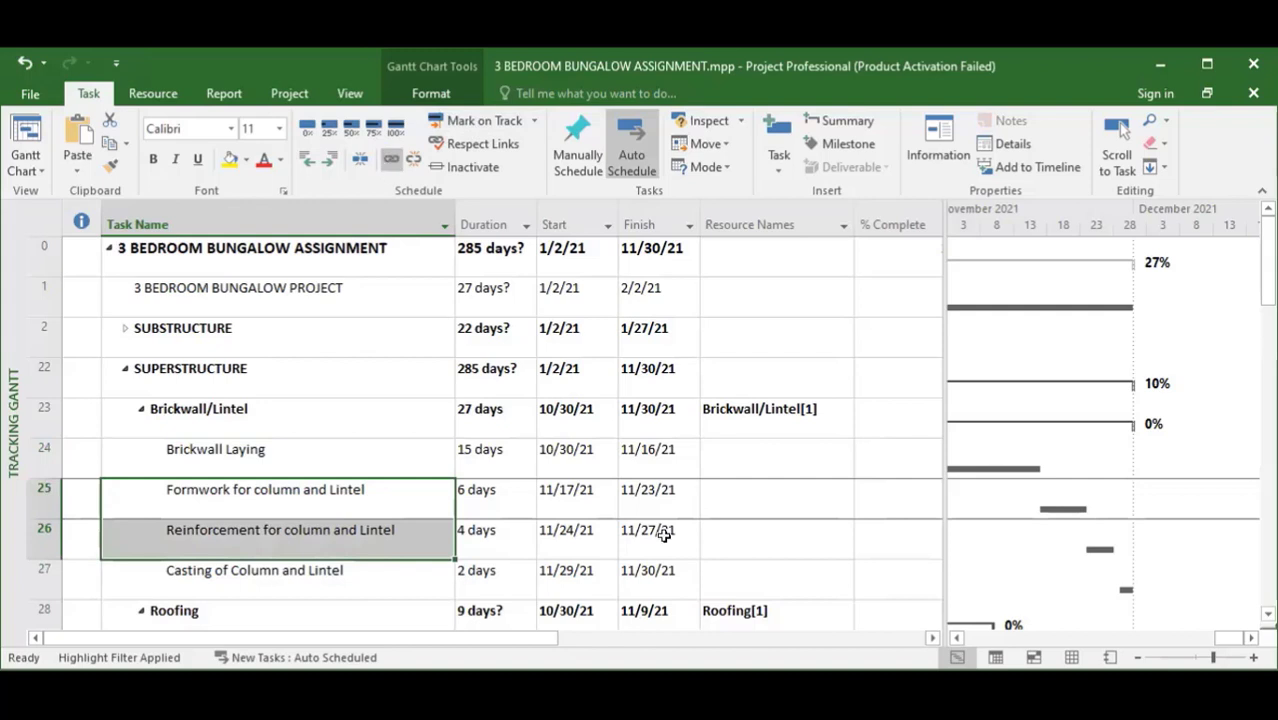
{"action": "left_click", "coordinate": [958, 638]}
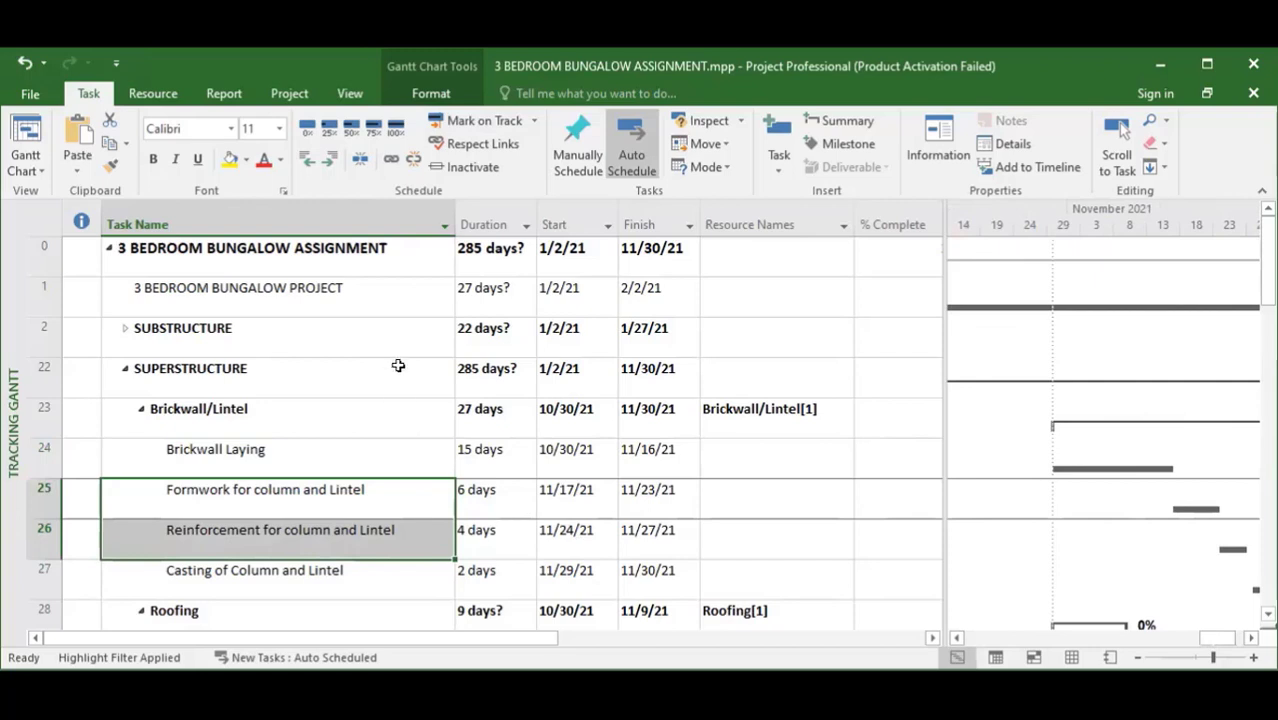
{"action": "left_click", "coordinate": [342, 451]}
{"action": "left_click", "coordinate": [371, 385]}
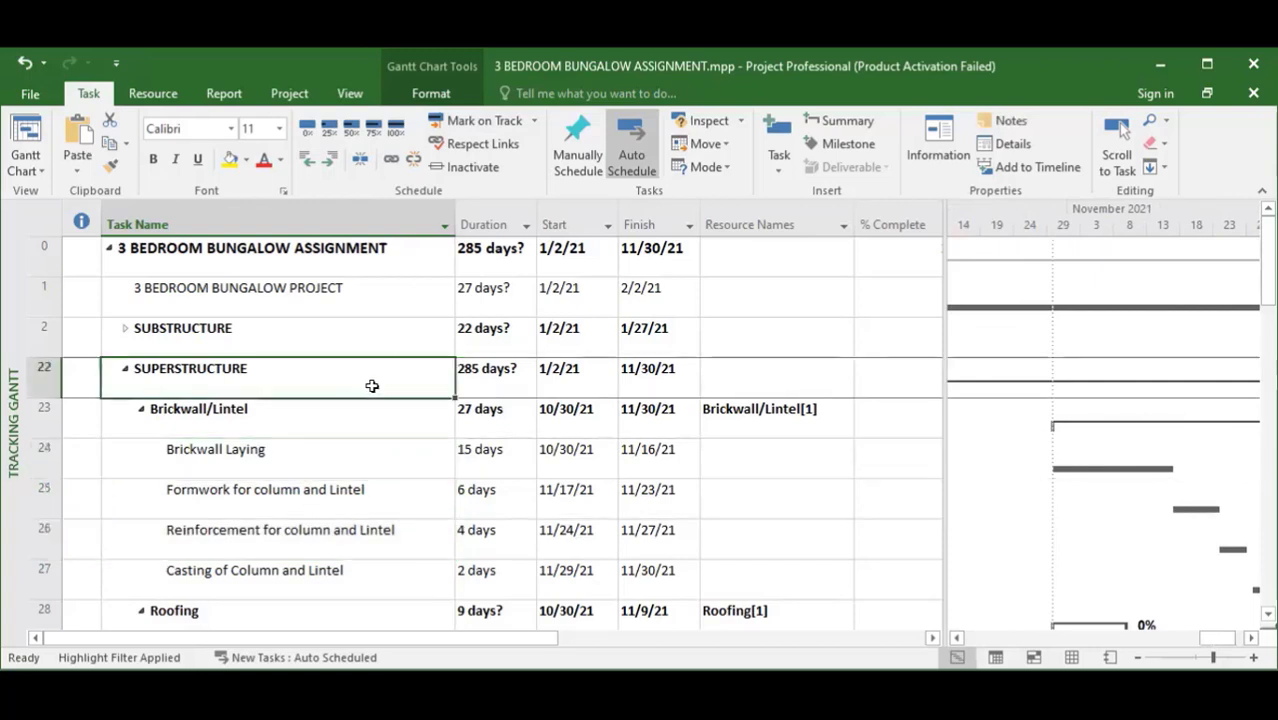
Step: Create a new blank project and select the task name cell in its second row
{"action": "left_click", "coordinate": [30, 93]}
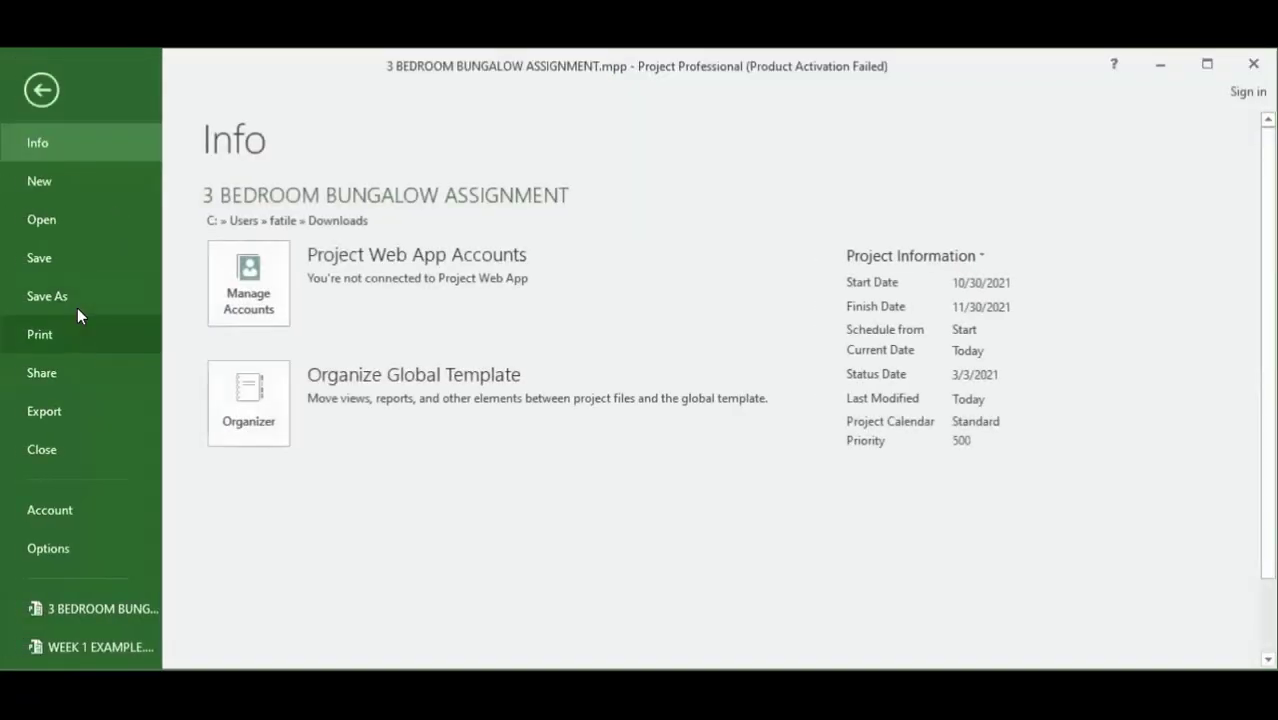
{"action": "left_click", "coordinate": [58, 183]}
{"action": "left_click", "coordinate": [326, 355]}
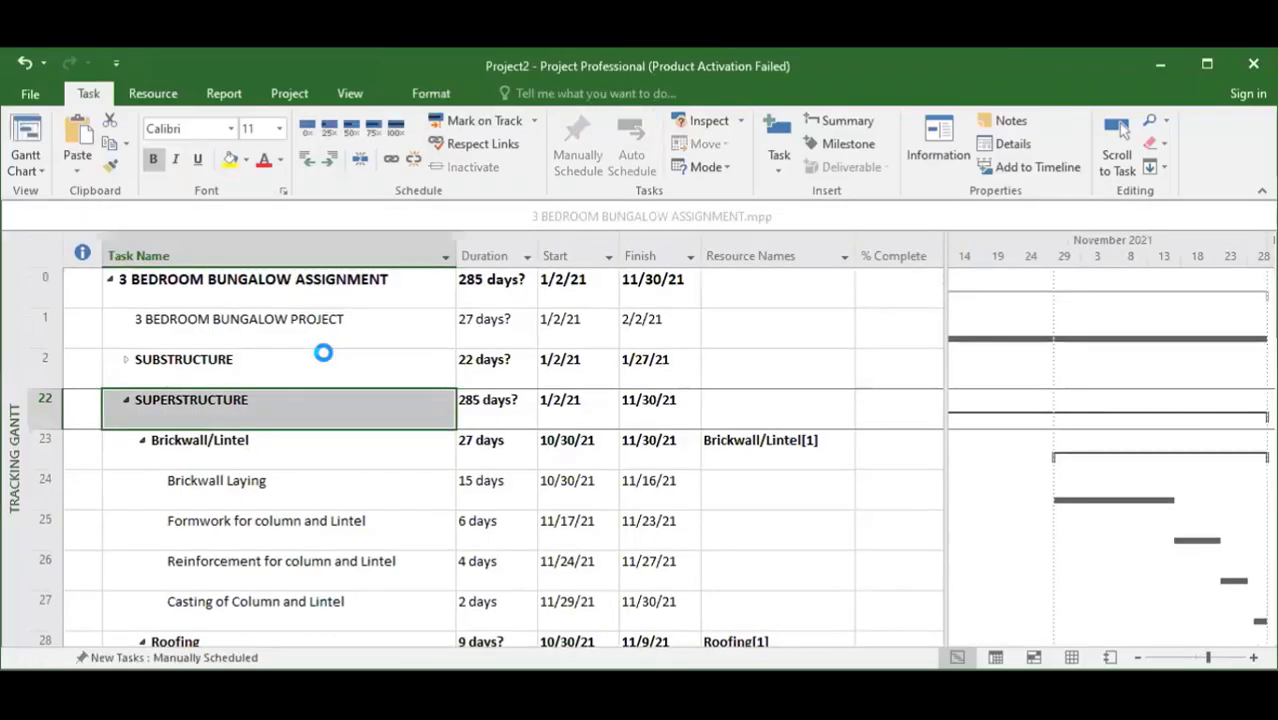
{"action": "left_click", "coordinate": [190, 348]}
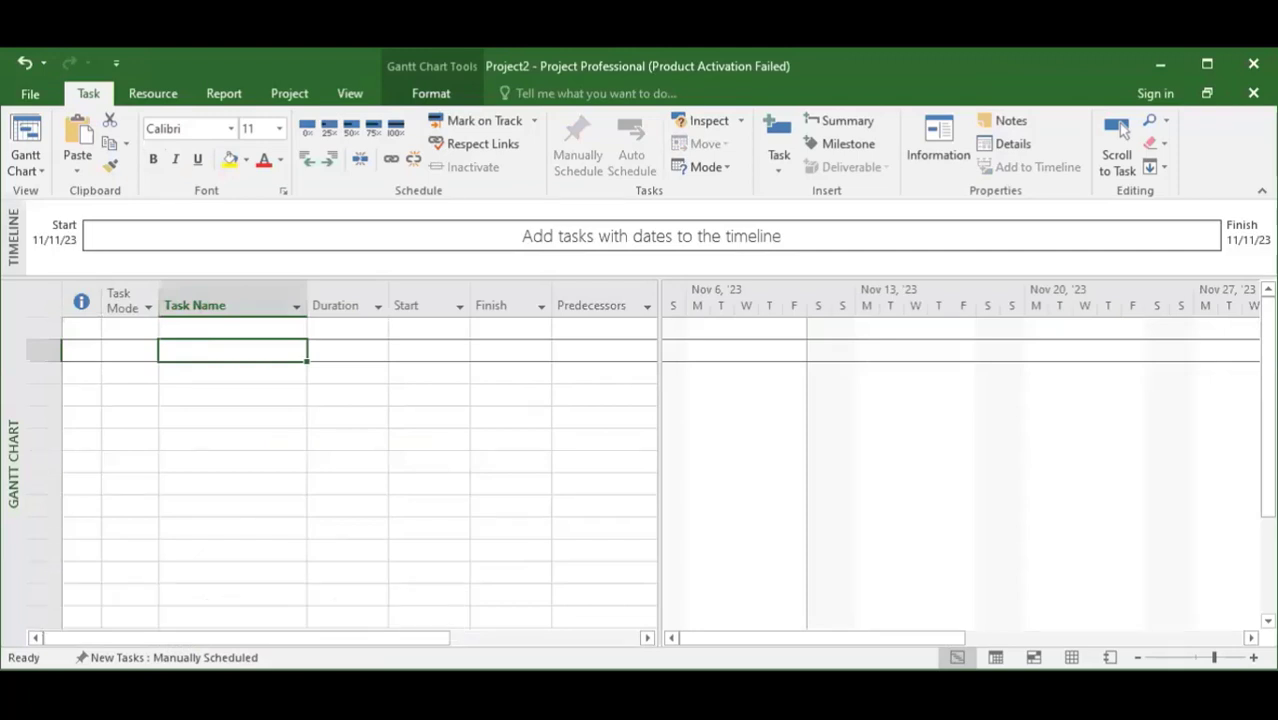
Step: Enter the tasks initiate, plan and execute in consecutive rows, starting in the second row of the task table
{"action": "type", "text": "ini"}
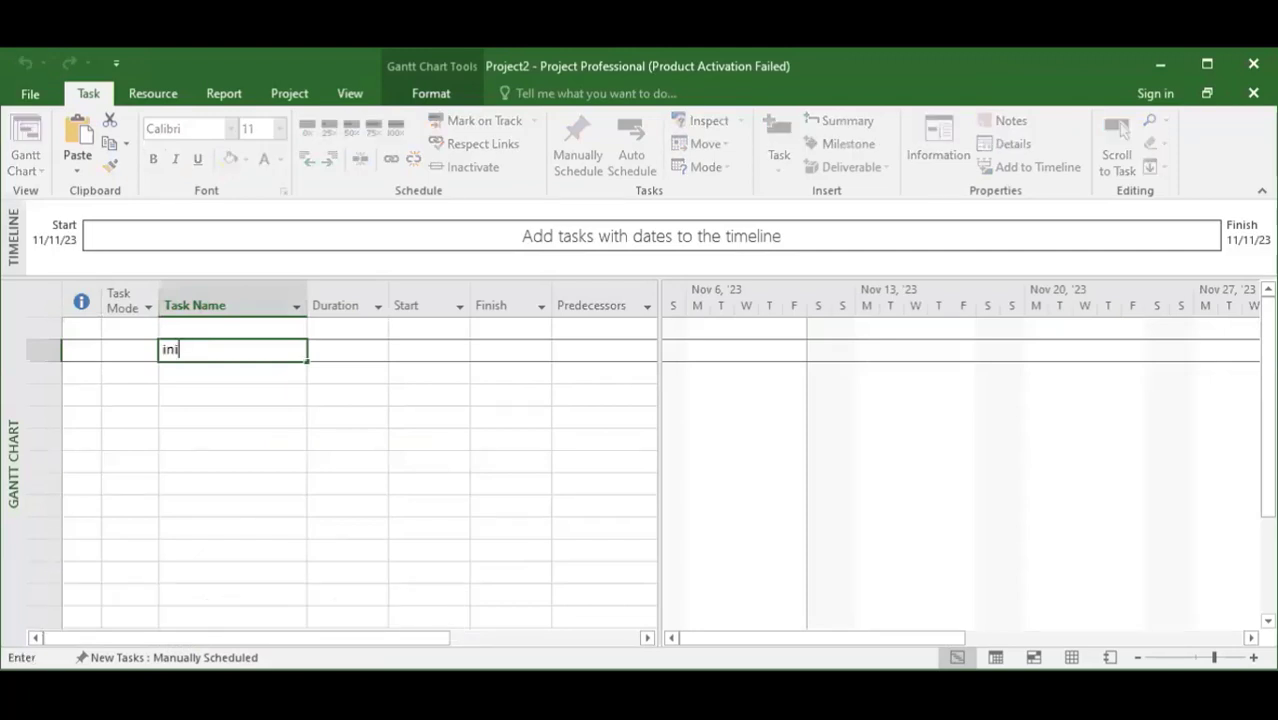
{"action": "type", "text": "tiate"}
{"action": "key", "text": "Return"}
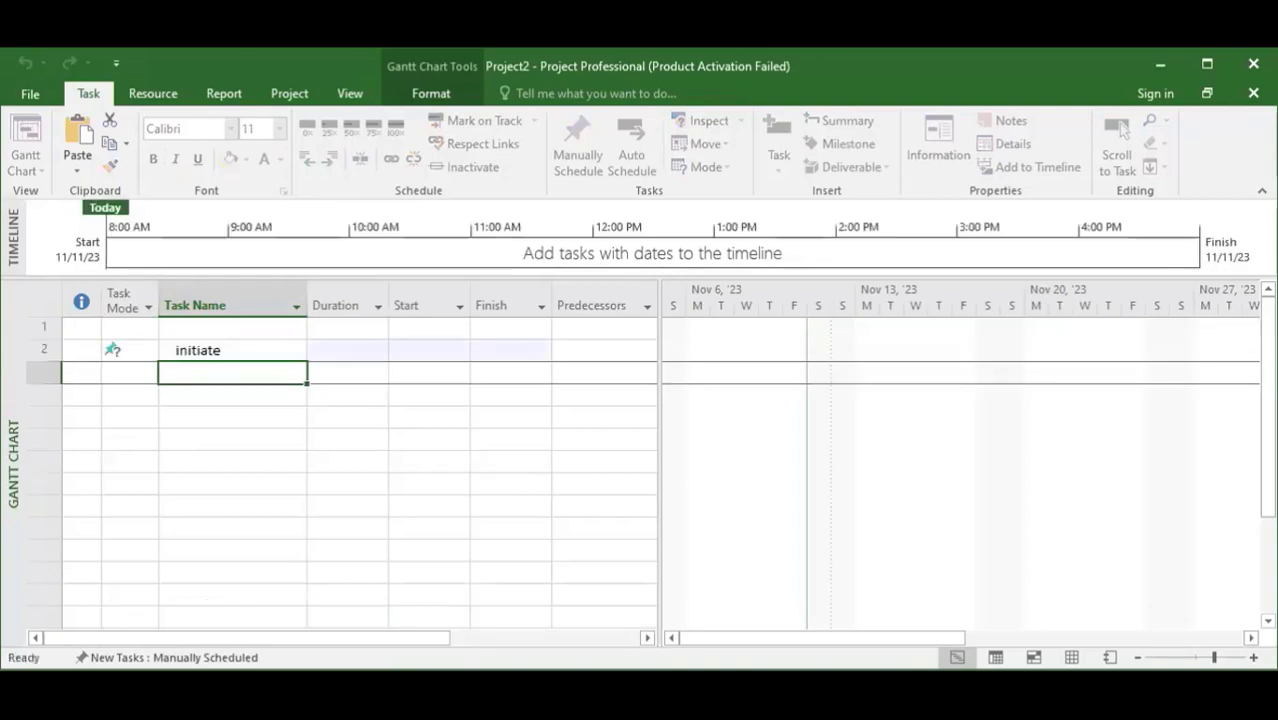
{"action": "type", "text": "plan"}
{"action": "key", "text": "Return"}
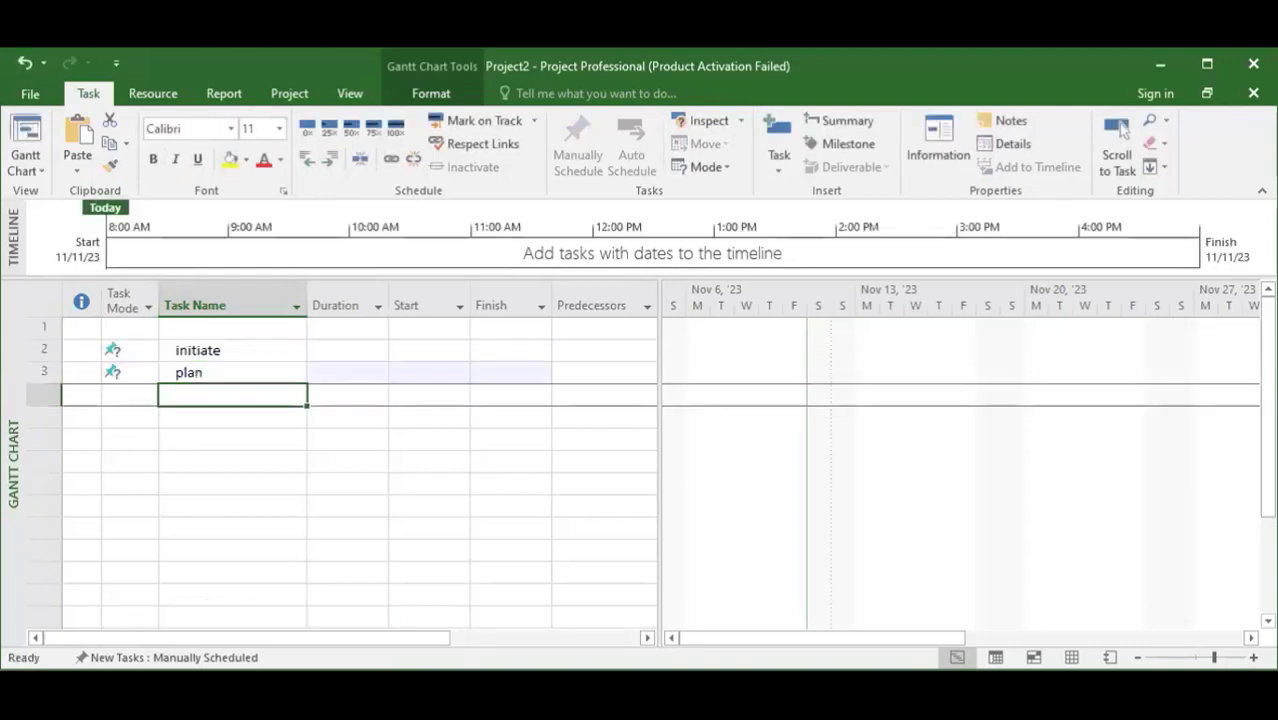
{"action": "type", "text": "execu"}
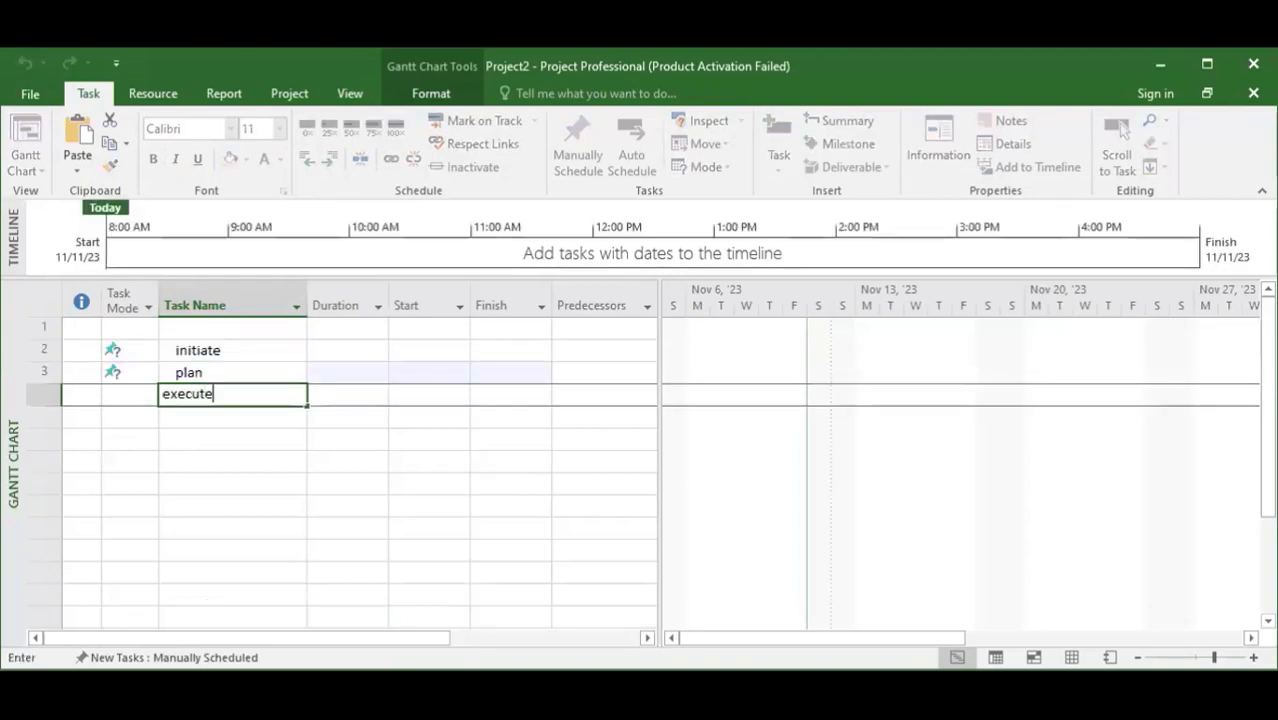
{"action": "type", "text": "te"}
{"action": "key", "text": "Return"}
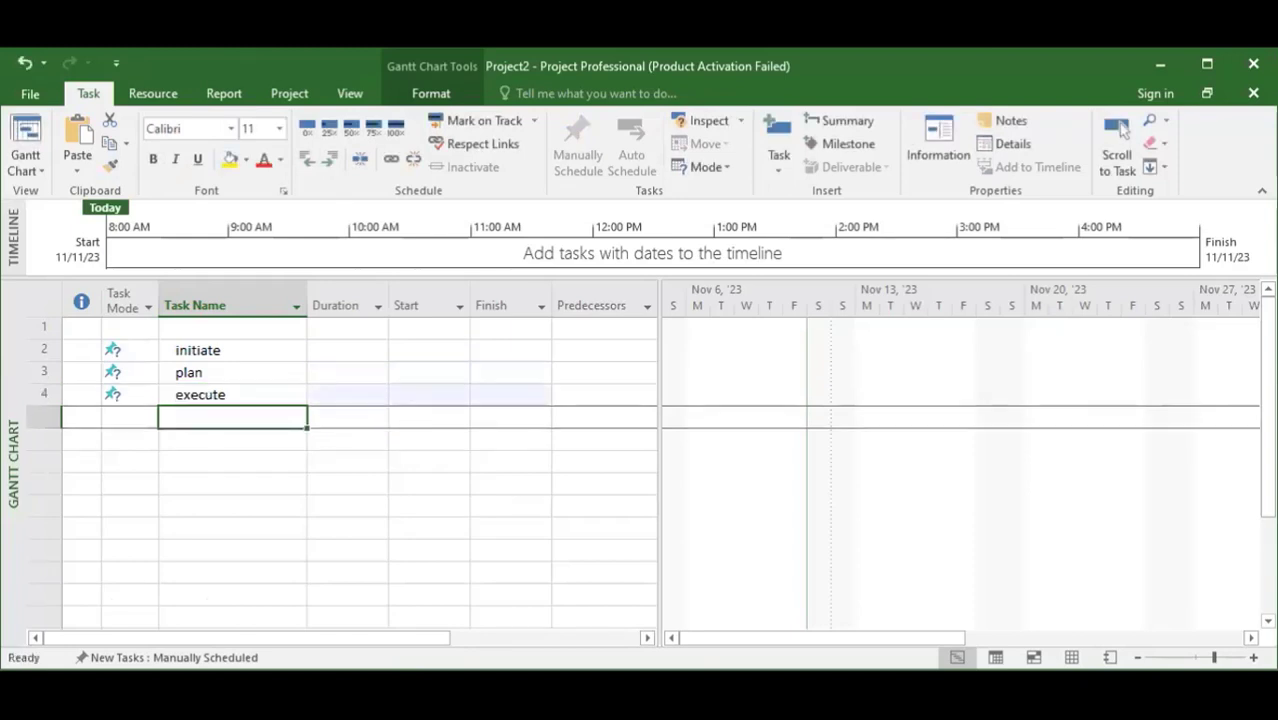
Step: Add the tasks monitor and control and closing in the two rows below execute
{"action": "type", "text": "moni"}
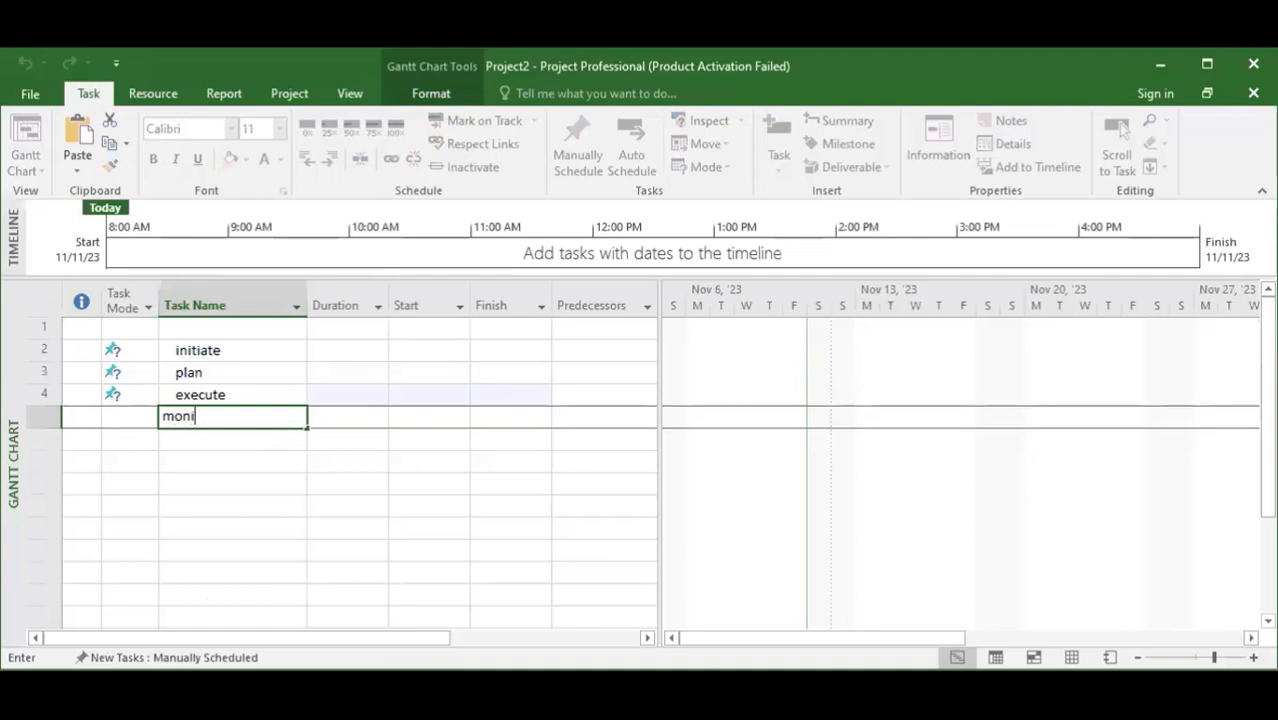
{"action": "type", "text": "tor and control"}
{"action": "key", "text": "Return"}
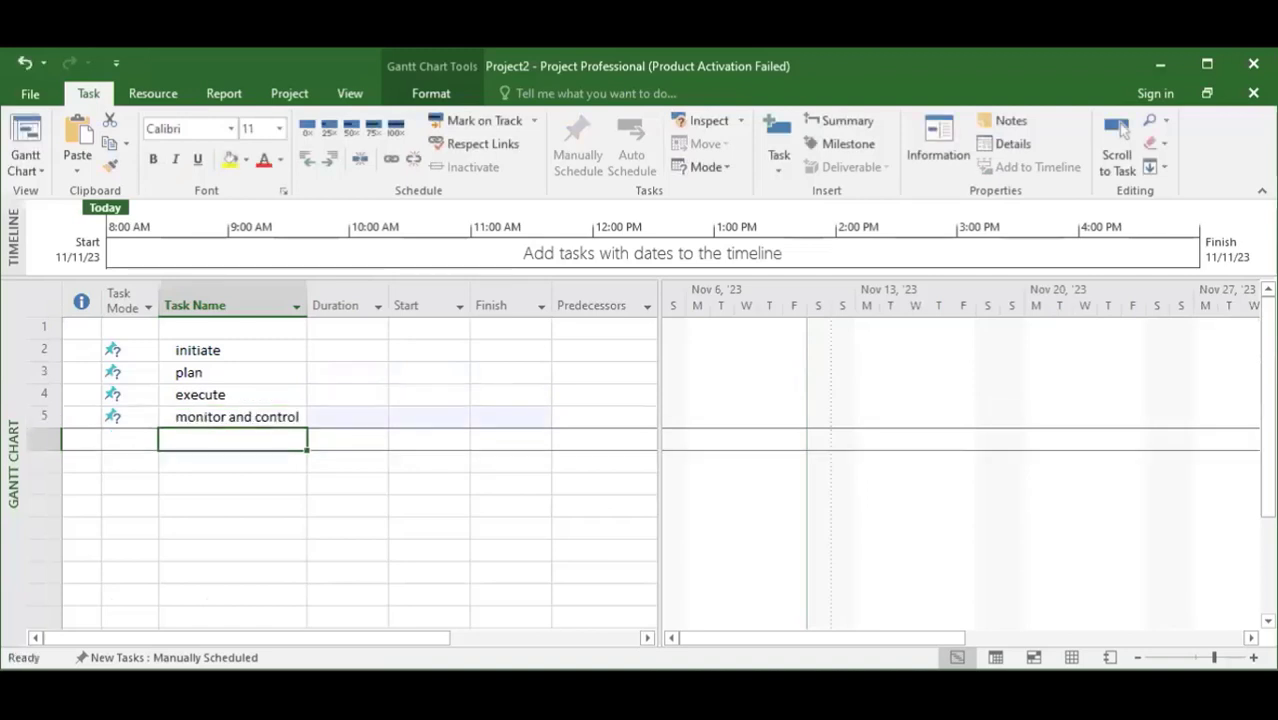
{"action": "type", "text": "closing"}
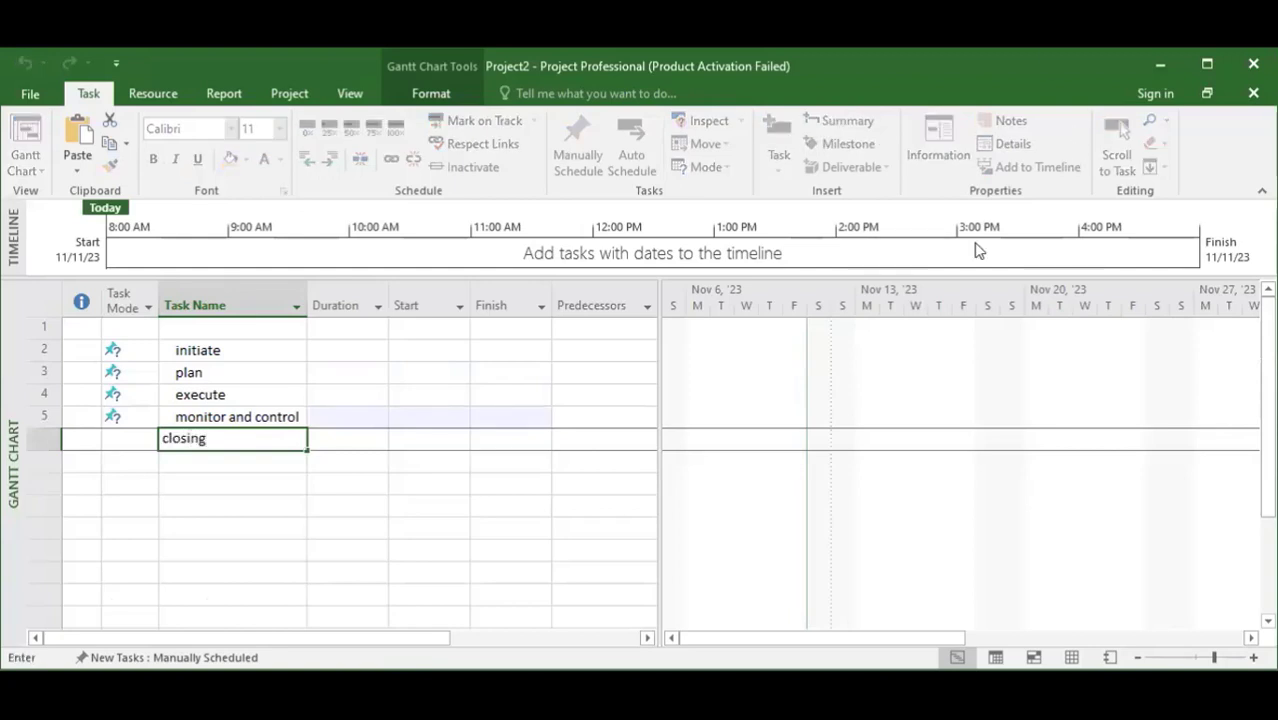
{"action": "left_click", "coordinate": [227, 497]}
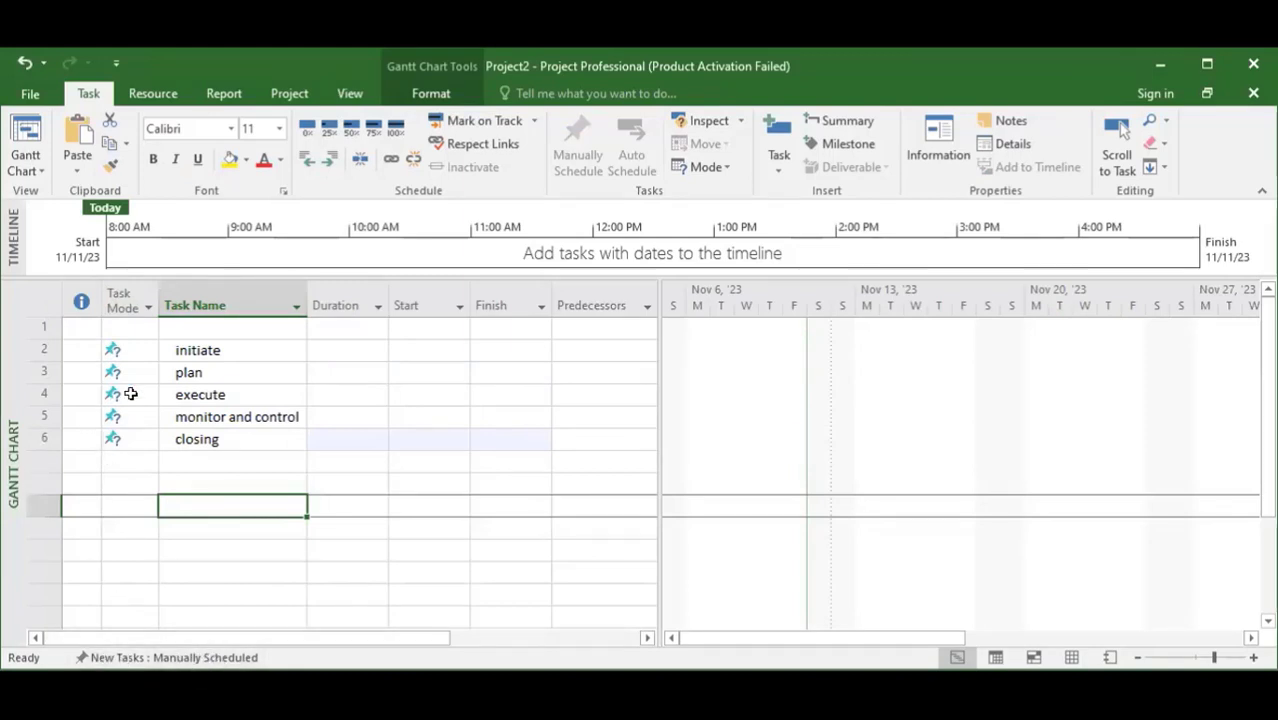
Step: Select the task modes of all five tasks, release them, and insert a milestone above monitor and control
{"action": "left_click_drag", "start_coordinate": [138, 350], "coordinate": [110, 440]}
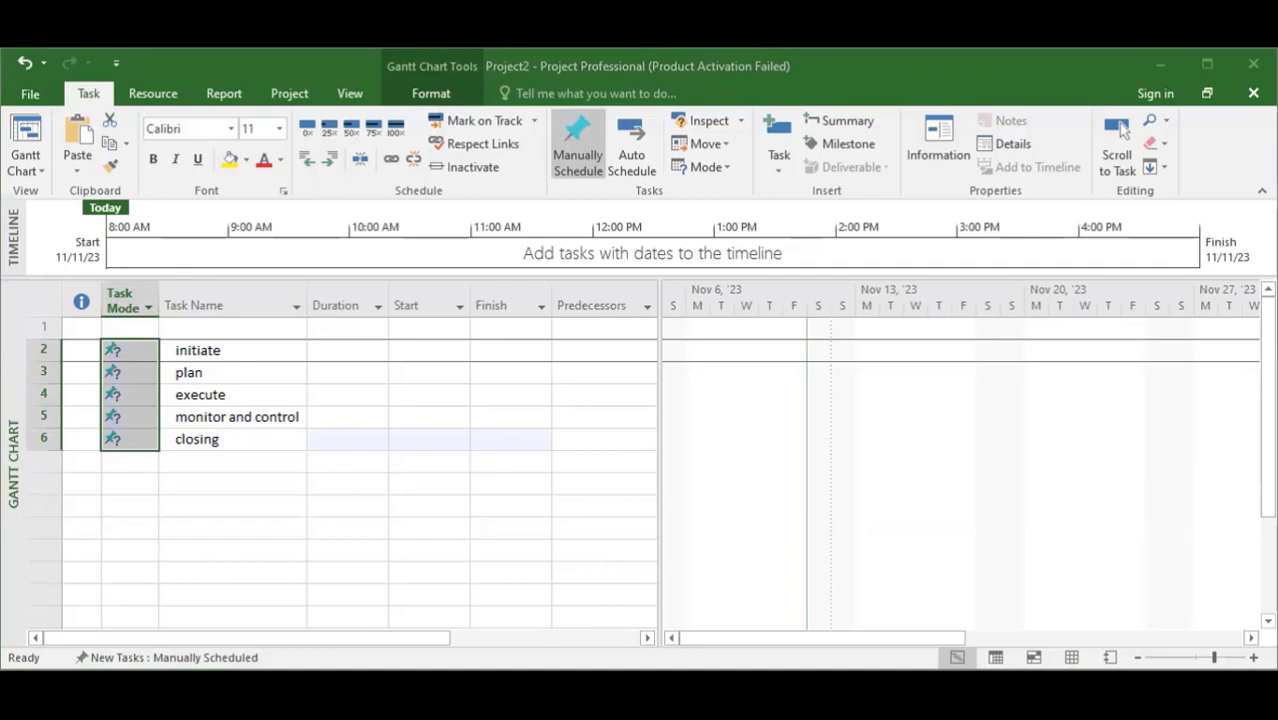
{"action": "left_click", "coordinate": [305, 426]}
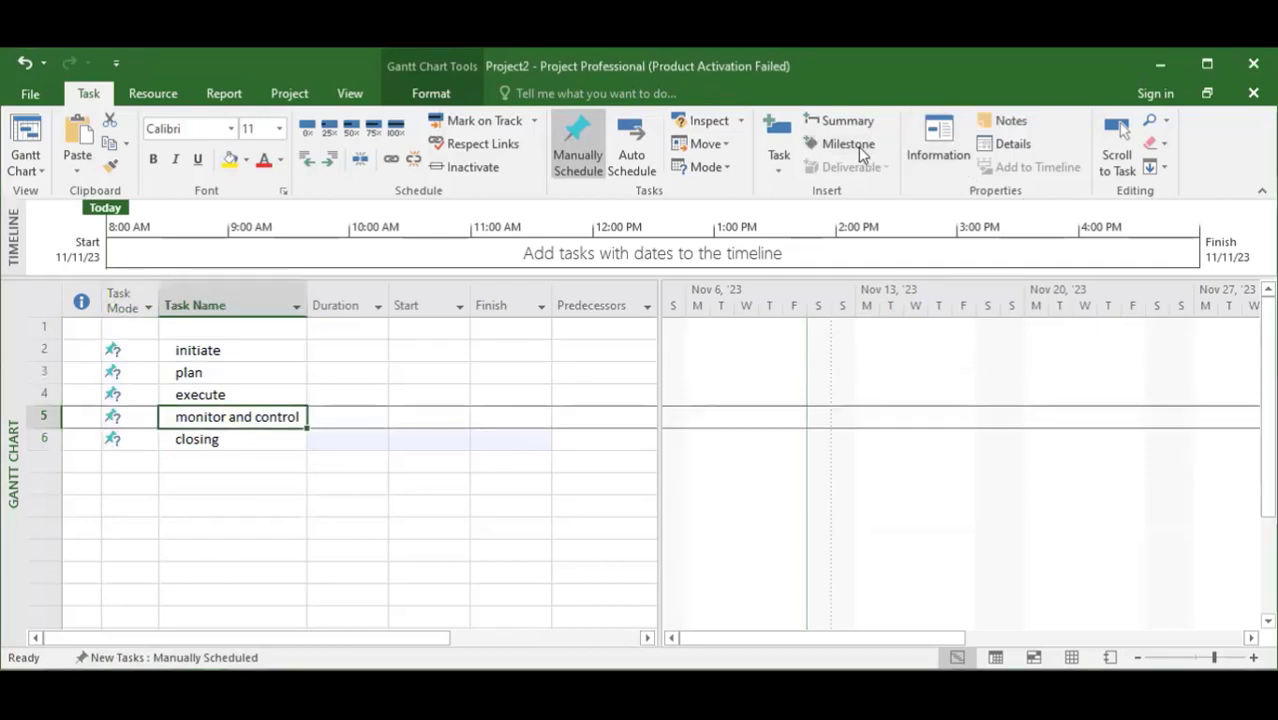
{"action": "left_click", "coordinate": [848, 144]}
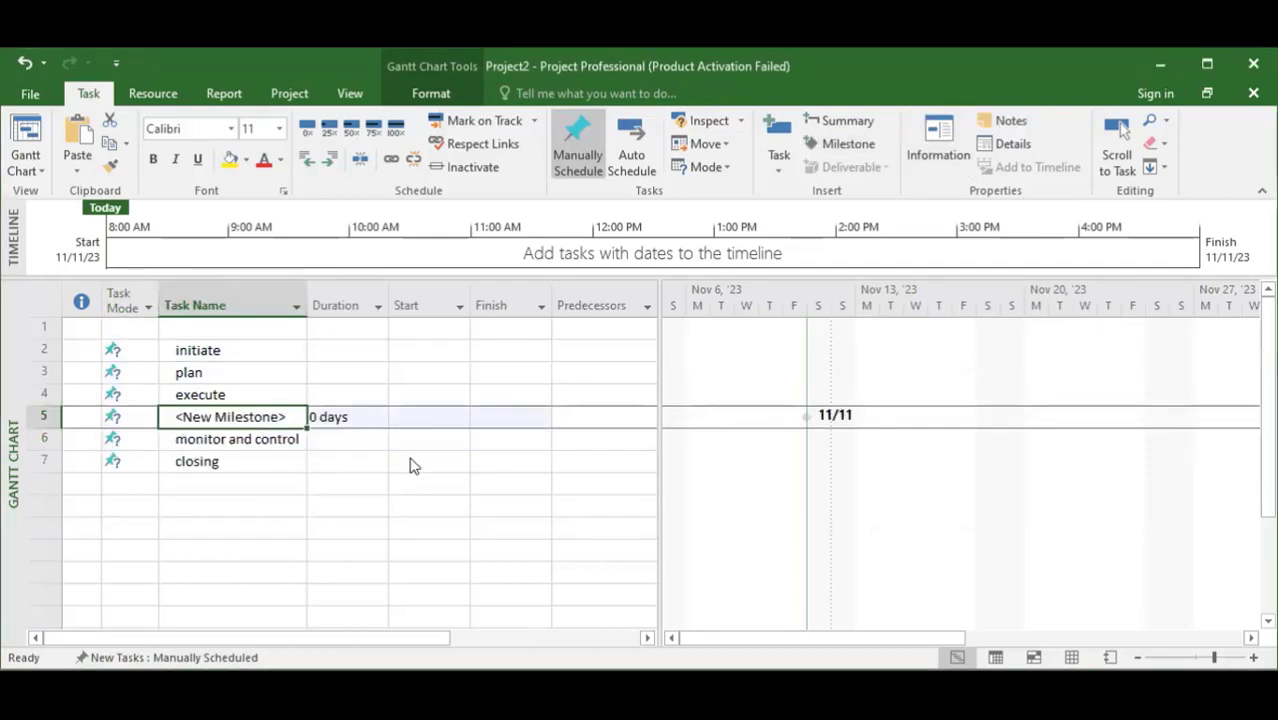
{"action": "left_click", "coordinate": [297, 487]}
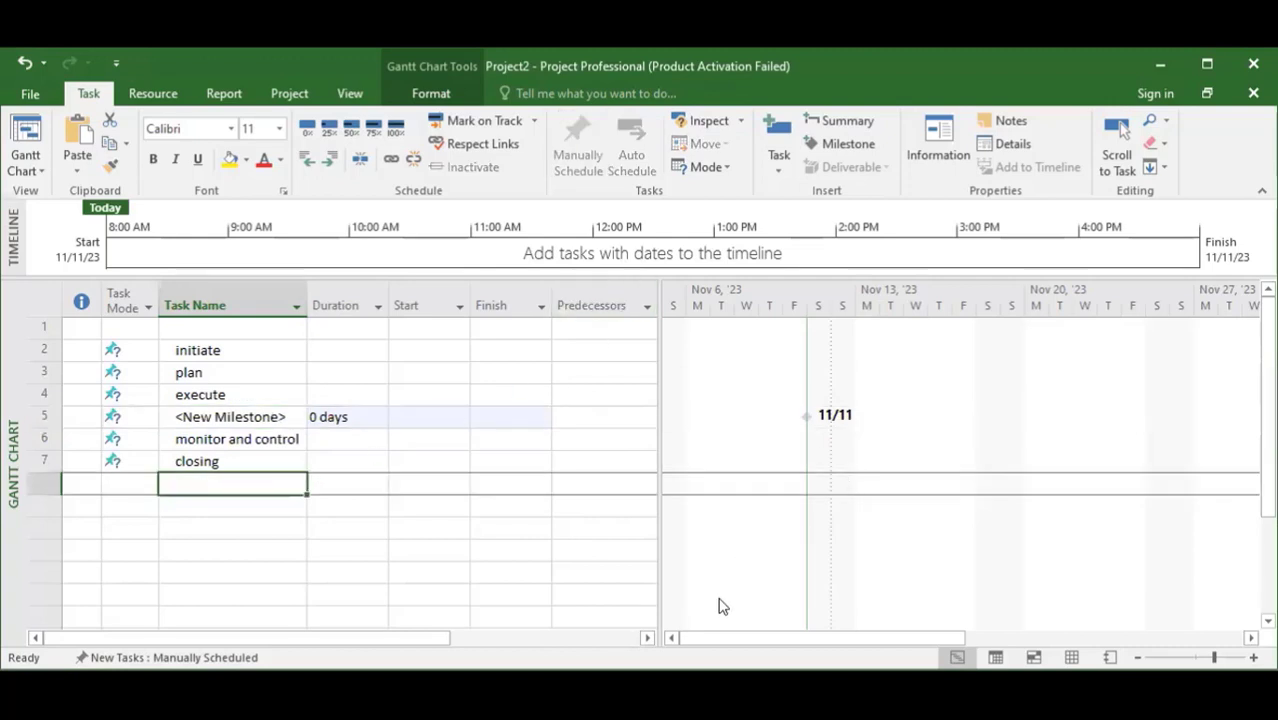
Step: Add a second Predecessors column after Resource Names in the task table
{"action": "left_click_drag", "start_coordinate": [436, 645], "coordinate": [672, 583]}
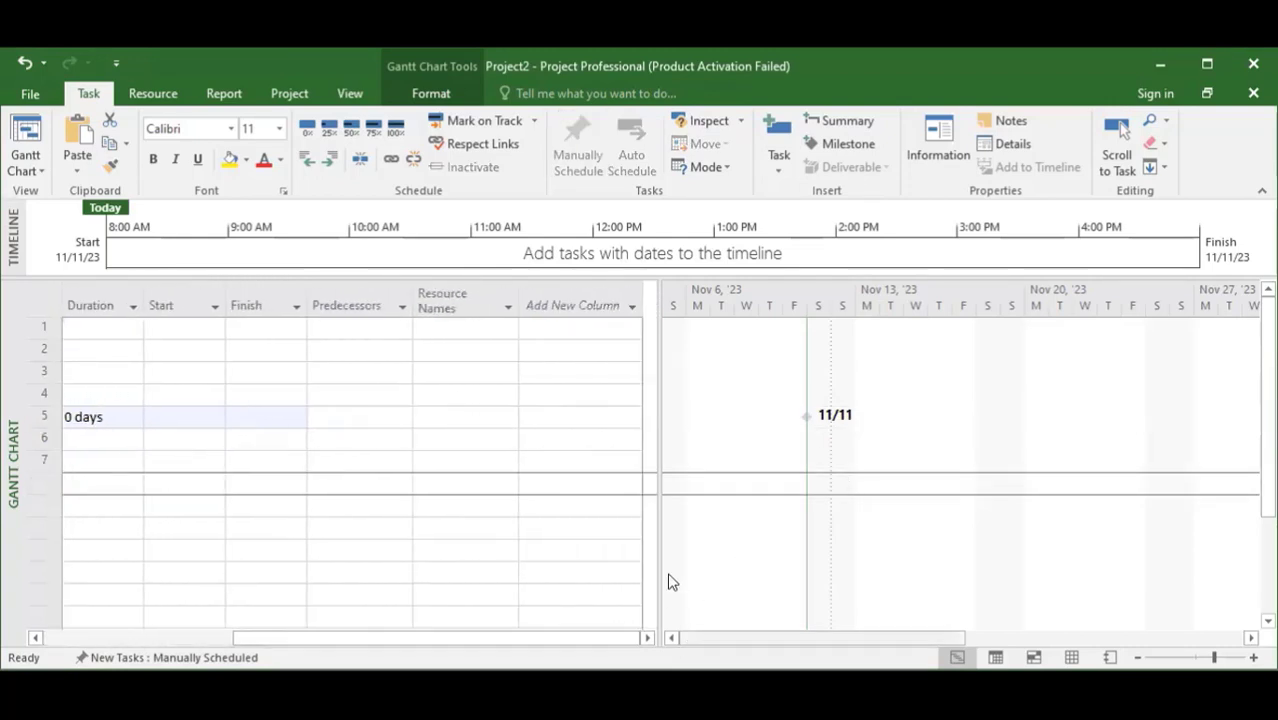
{"action": "left_click", "coordinate": [610, 305]}
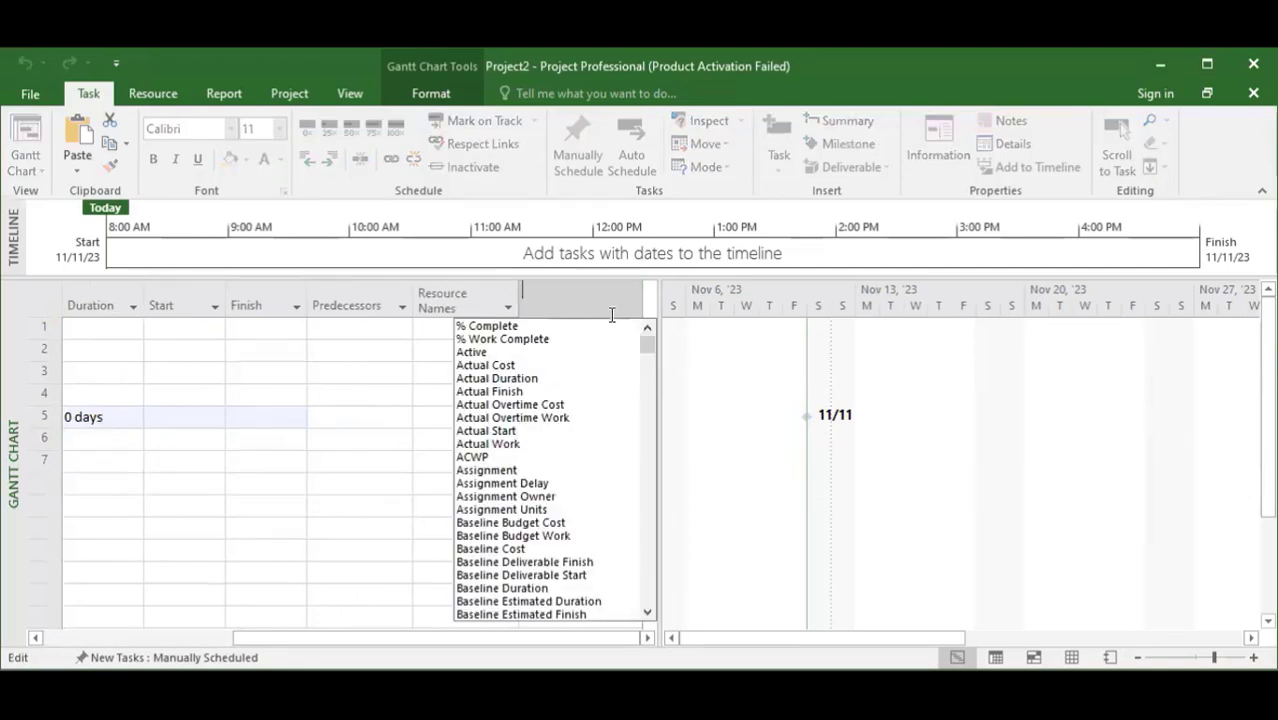
{"action": "left_click", "coordinate": [385, 372]}
{"action": "left_click", "coordinate": [555, 298]}
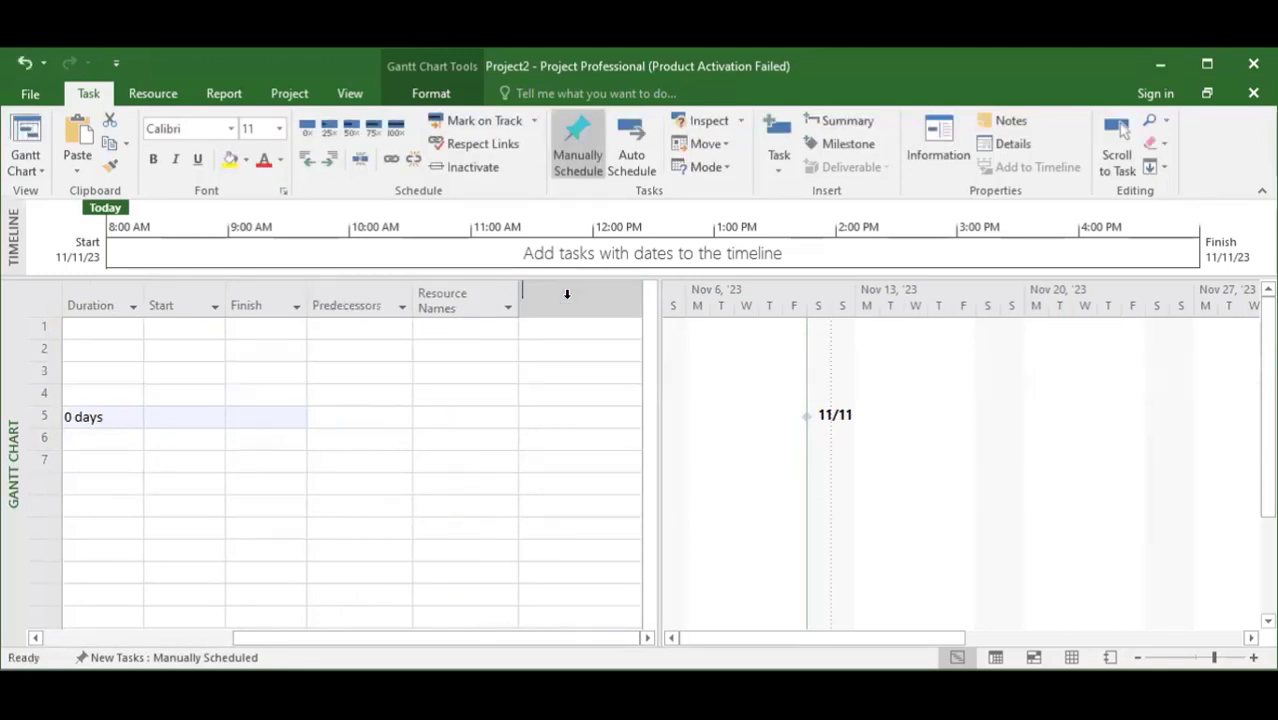
{"action": "type", "text": "peak"}
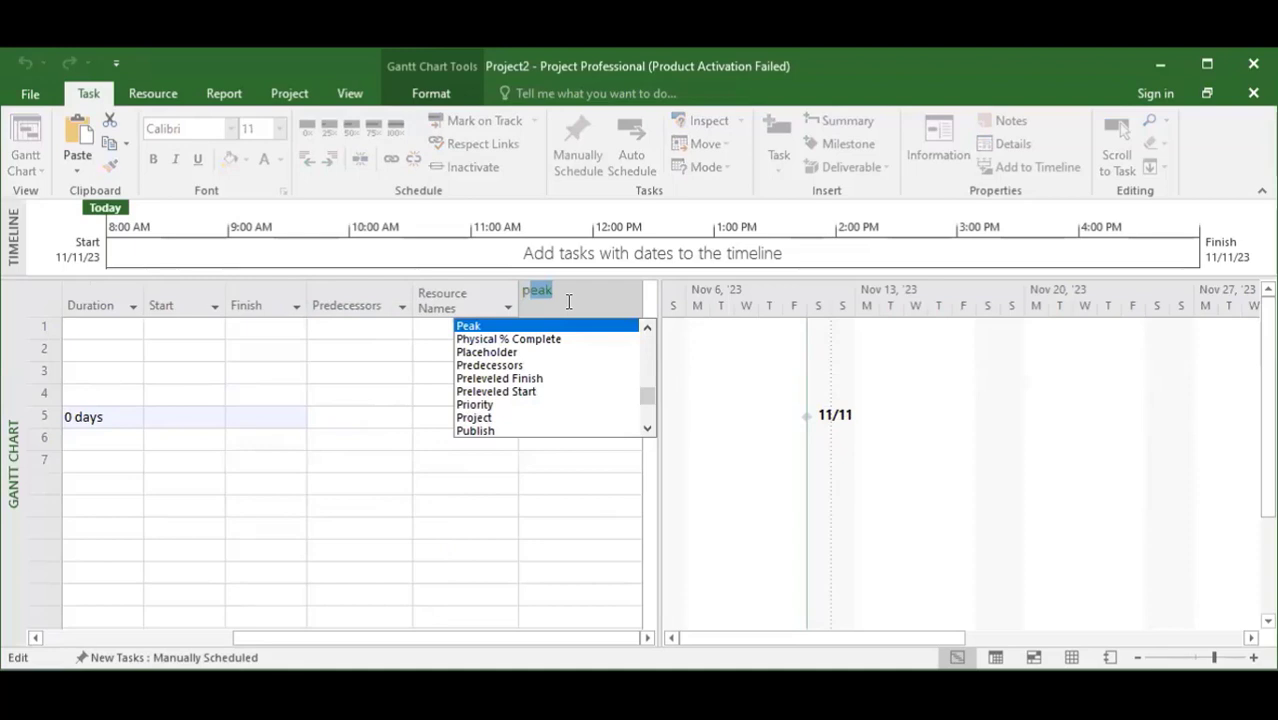
{"action": "left_click", "coordinate": [508, 365]}
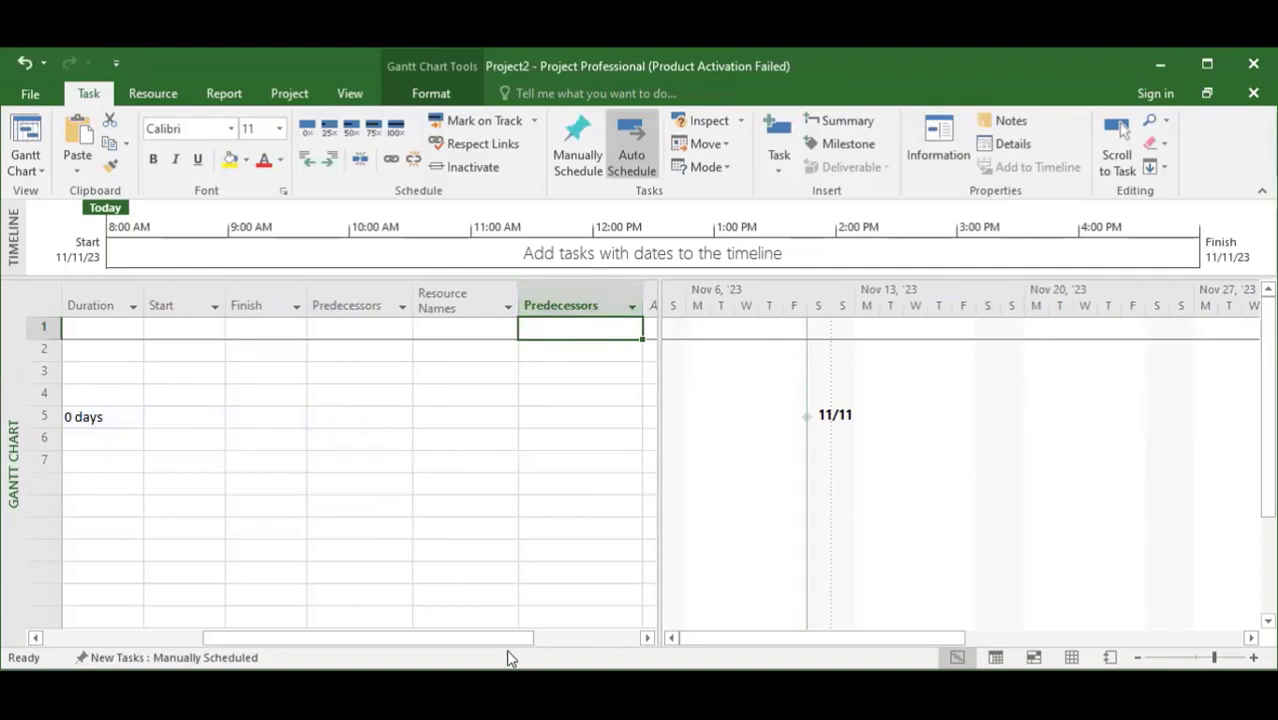
Step: Browse the fields available for another new column, close the list without choosing one, and return to the new milestone's name
{"action": "left_click_drag", "start_coordinate": [510, 640], "coordinate": [650, 634]}
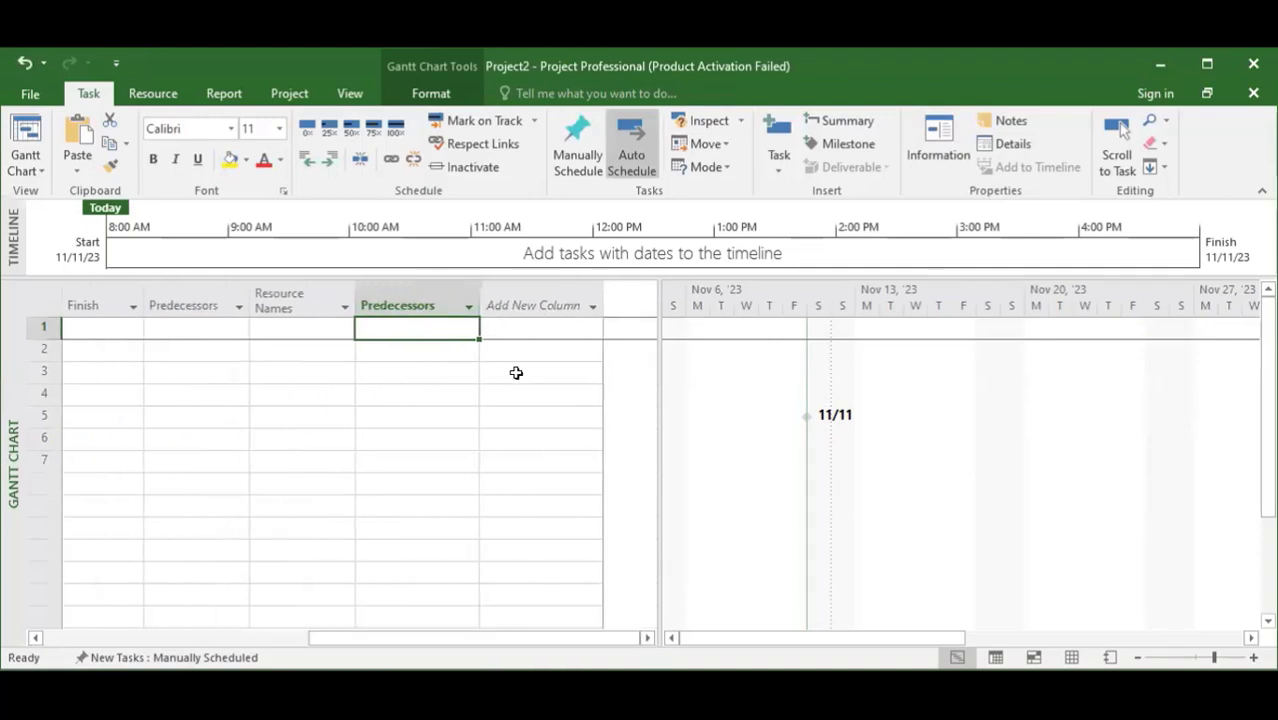
{"action": "left_click", "coordinate": [516, 301]}
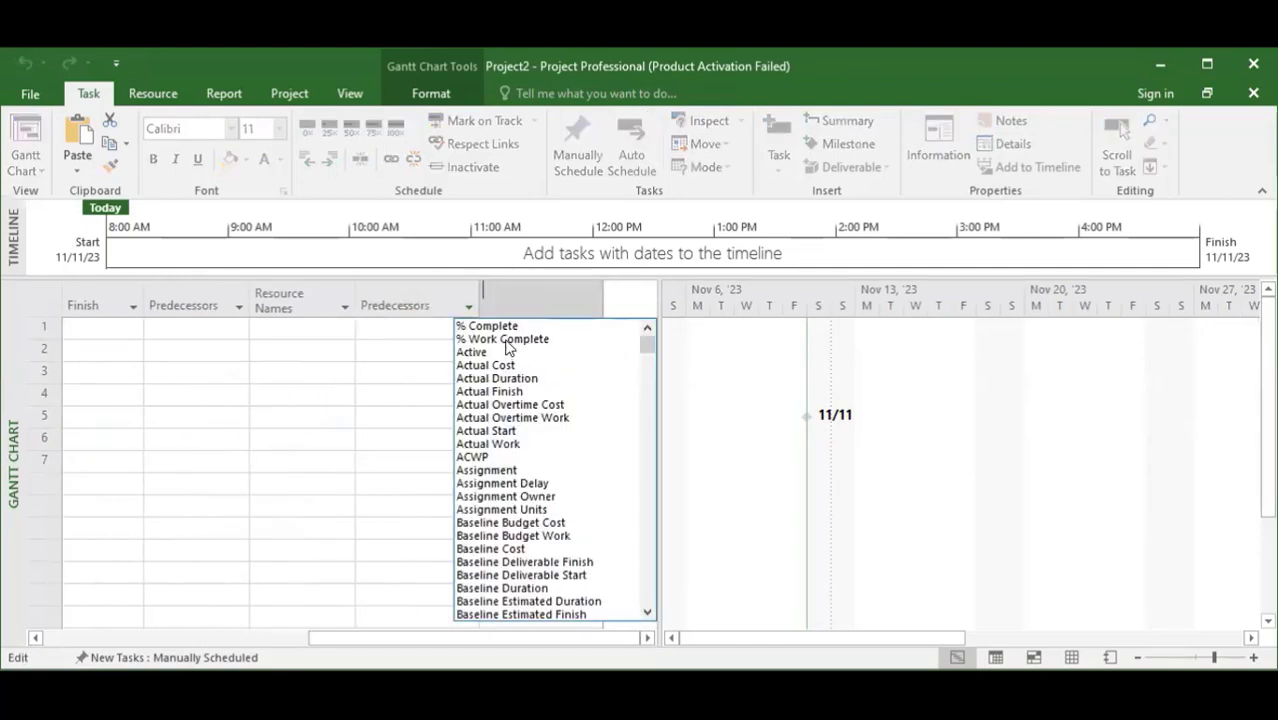
{"action": "scroll", "coordinate": [516, 470], "scroll_direction": "down", "scroll_amount": 2}
{"action": "scroll", "coordinate": [516, 470], "scroll_direction": "down", "scroll_amount": 20}
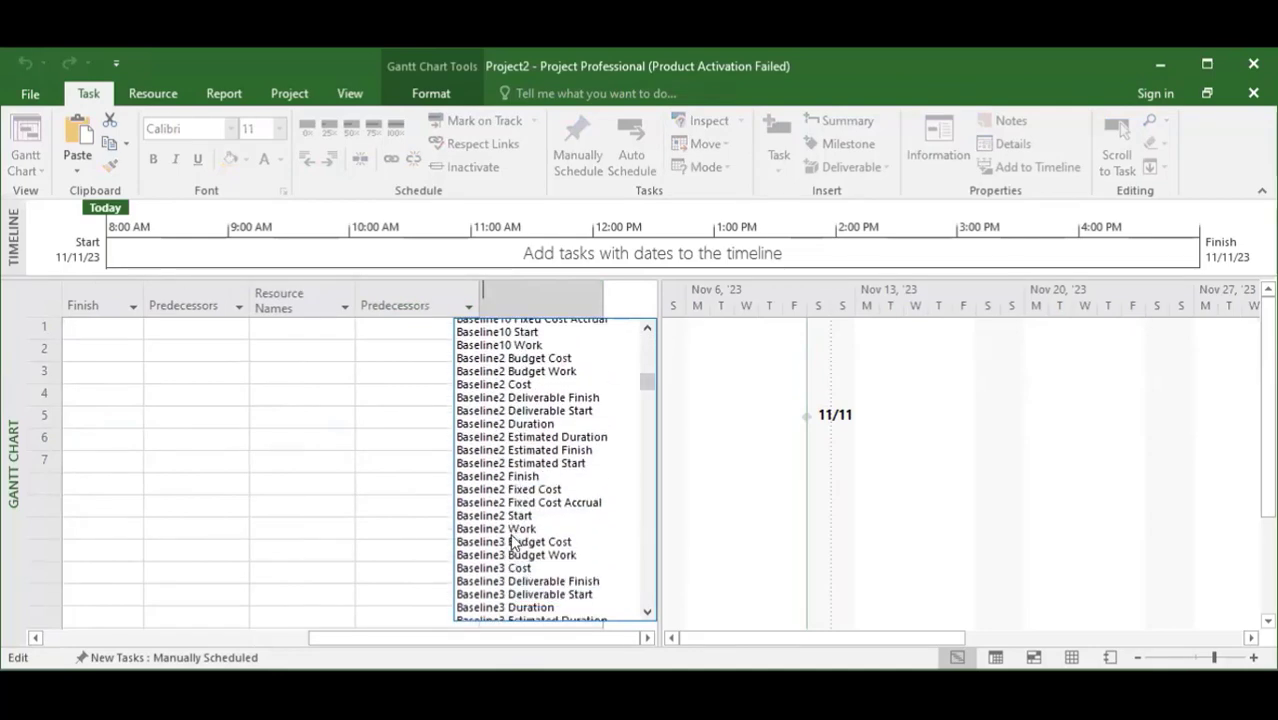
{"action": "scroll", "coordinate": [516, 540], "scroll_direction": "down", "scroll_amount": 20}
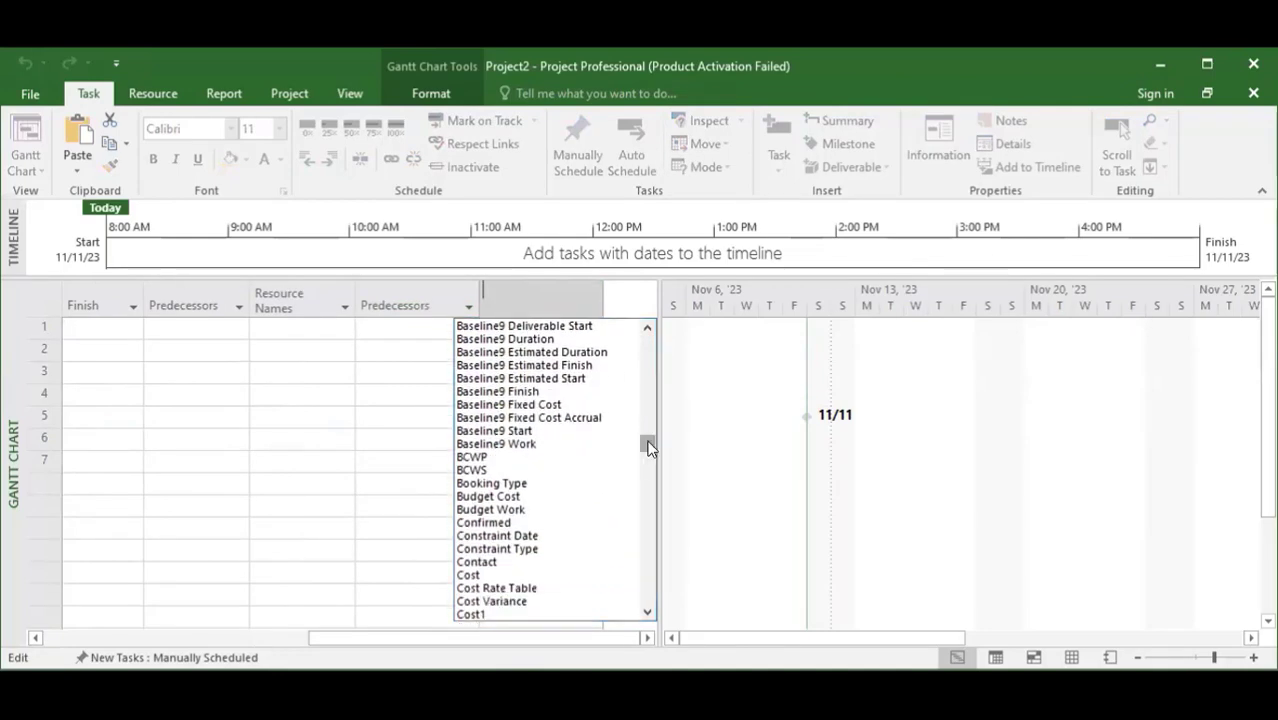
{"action": "left_click_drag", "start_coordinate": [648, 447], "coordinate": [700, 325]}
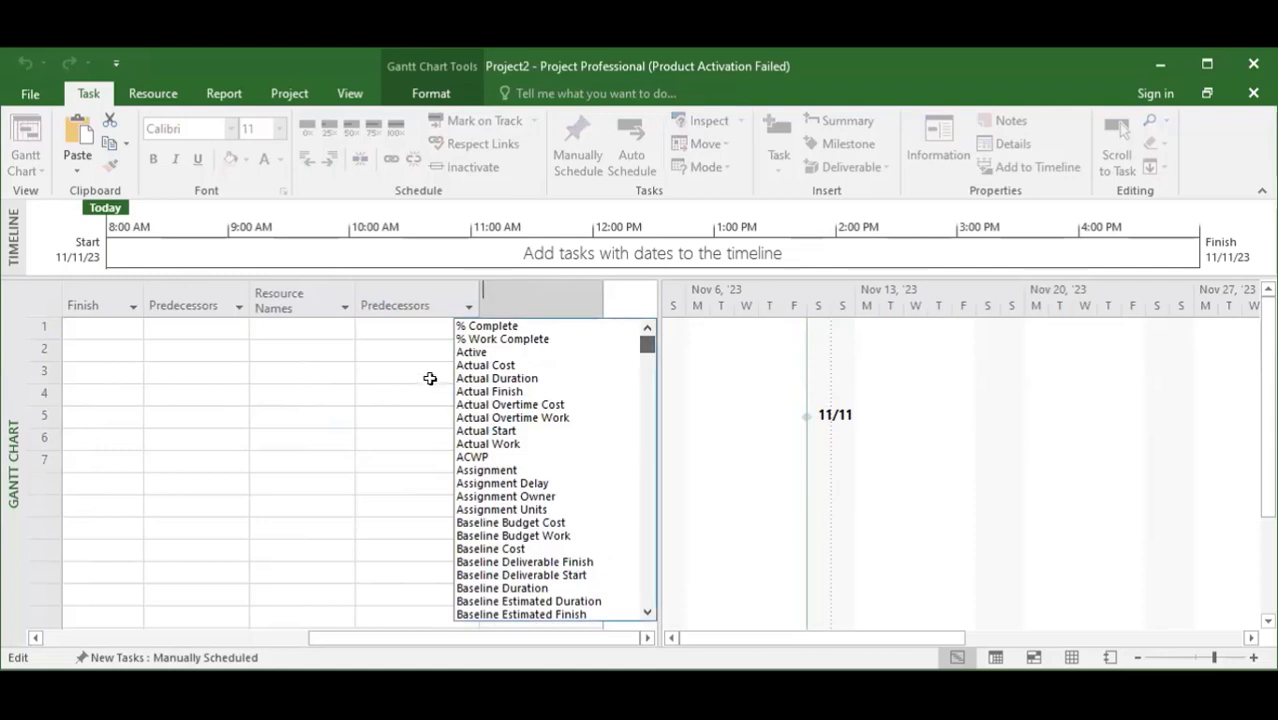
{"action": "left_click", "coordinate": [430, 378]}
{"action": "left_click_drag", "start_coordinate": [416, 636], "coordinate": [258, 610]}
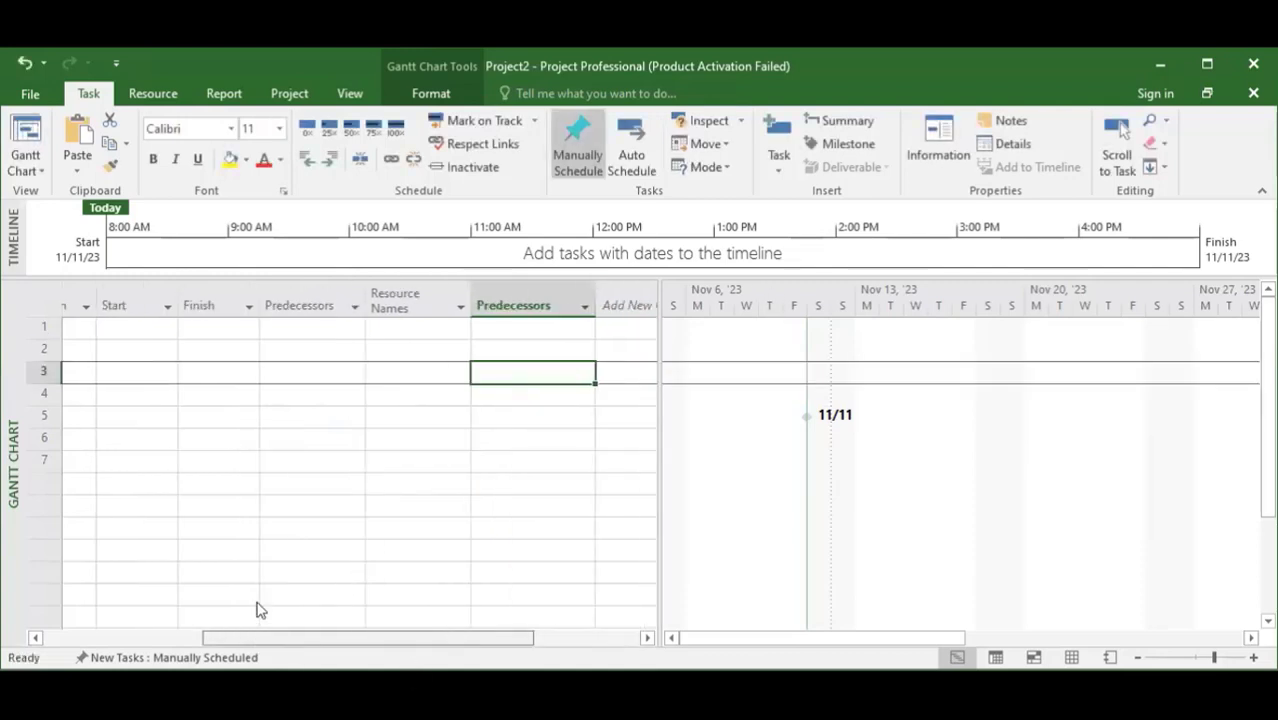
{"action": "left_click", "coordinate": [214, 418]}
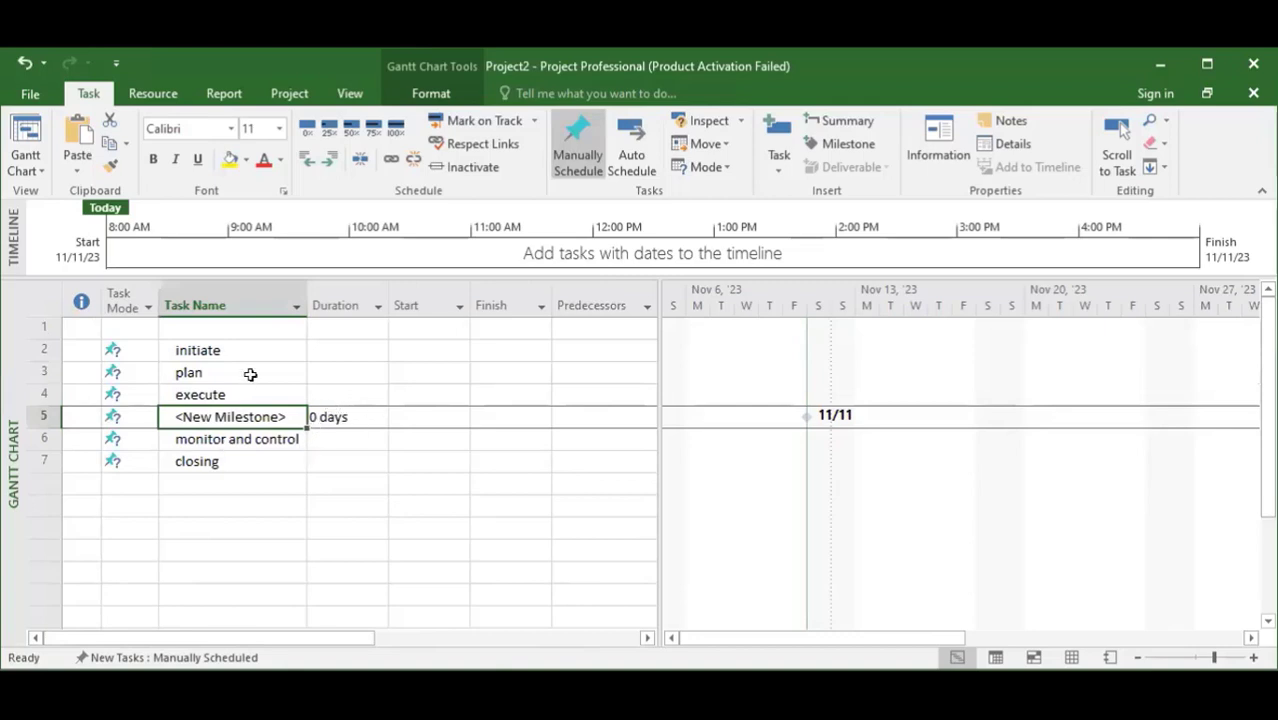
Step: Practise selecting initiate and plan together, release the selection, and select plan and execute individually
{"action": "left_click_drag", "start_coordinate": [250, 374], "coordinate": [237, 360]}
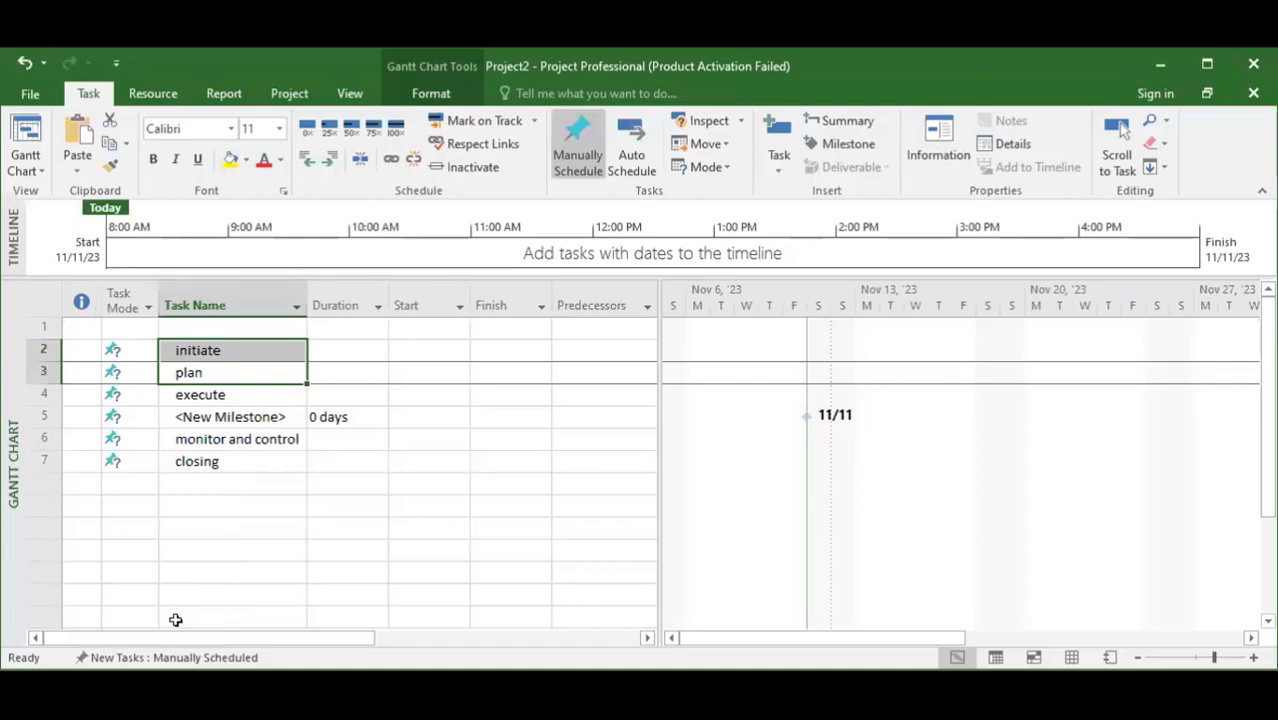
{"action": "left_click", "coordinate": [212, 524]}
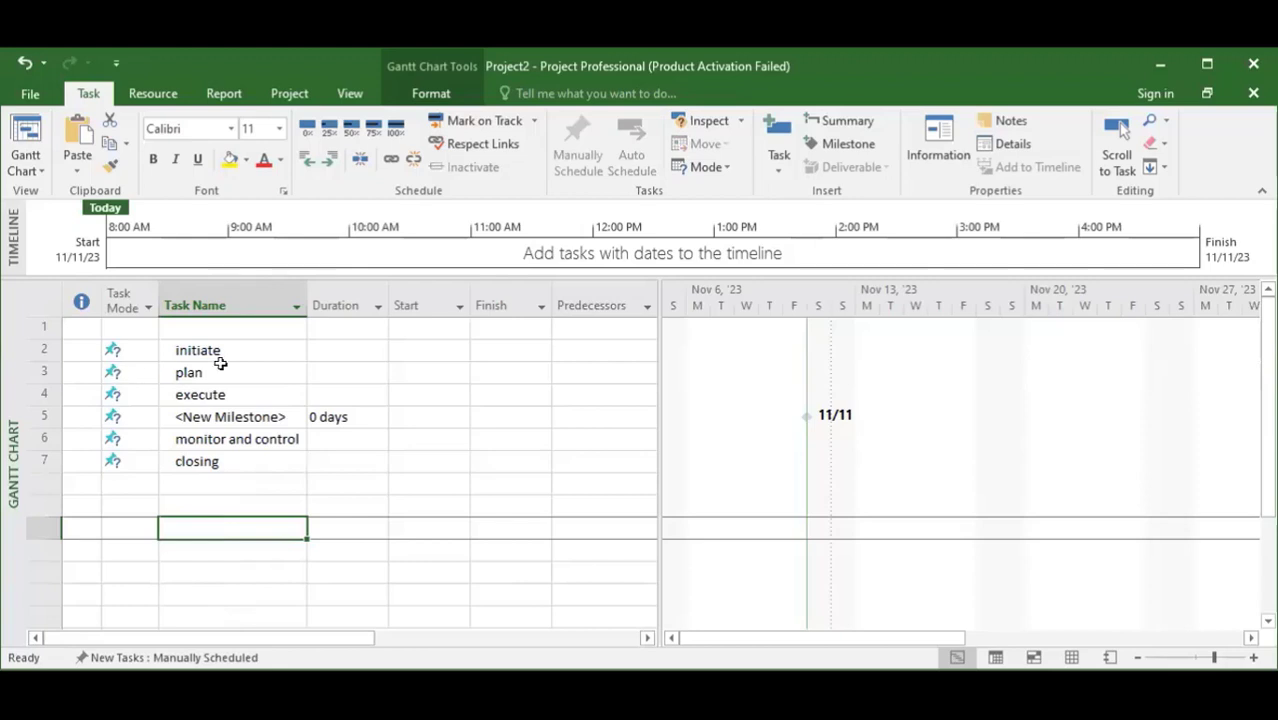
{"action": "left_click", "coordinate": [220, 367]}
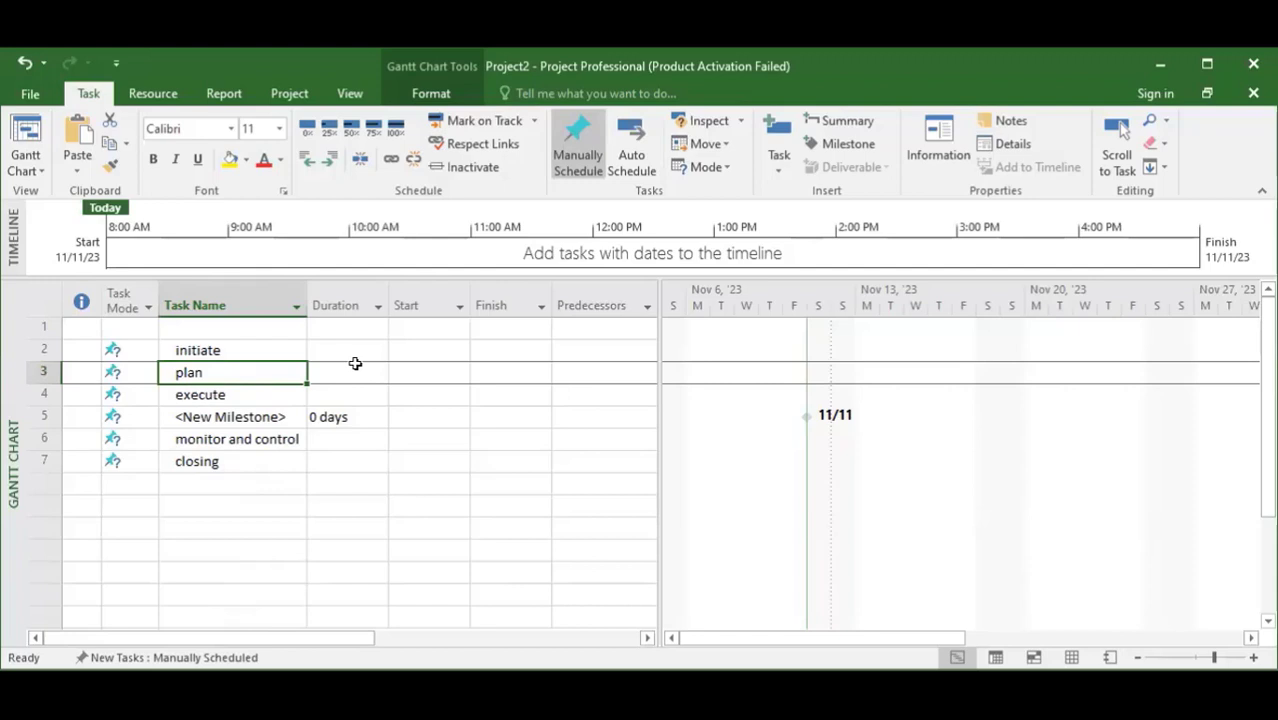
{"action": "left_click", "coordinate": [278, 394]}
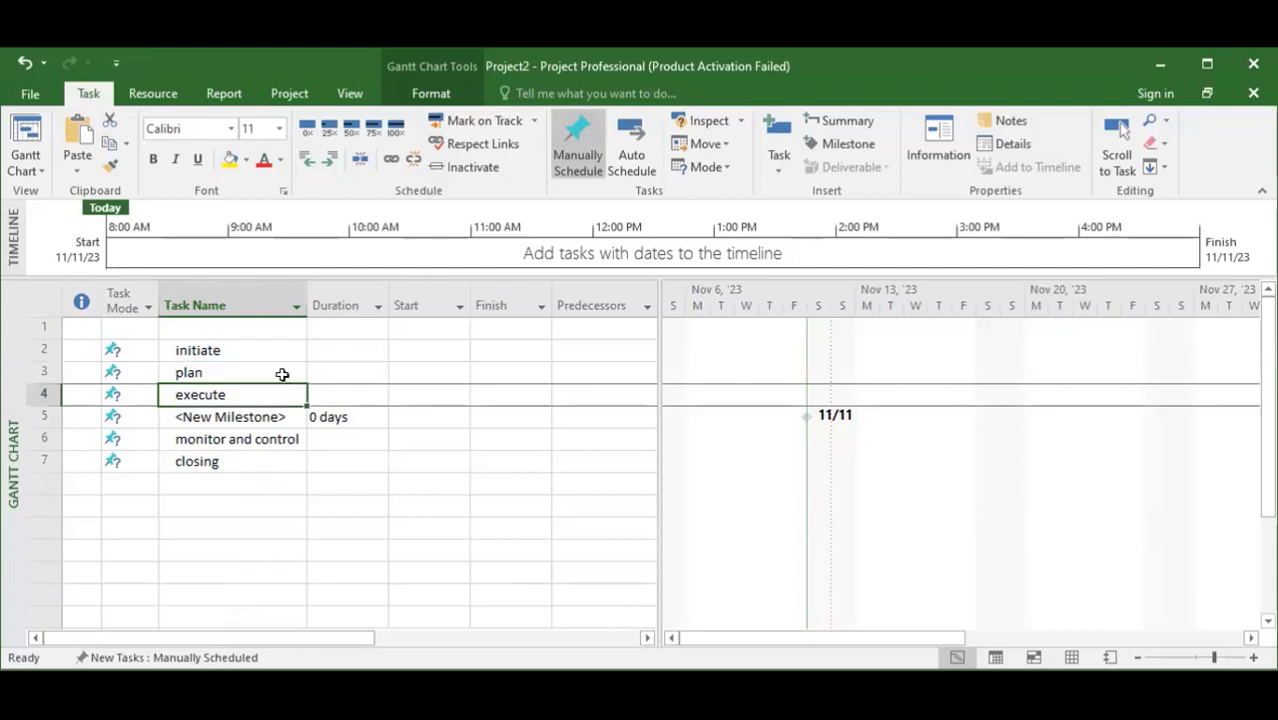
{"action": "left_click", "coordinate": [282, 372]}
{"action": "left_click", "coordinate": [332, 368]}
Step: Try to move the plan and execute task names down one row, undo the move, and restore the added Predecessors column
{"action": "left_click_drag", "start_coordinate": [285, 372], "coordinate": [235, 461]}
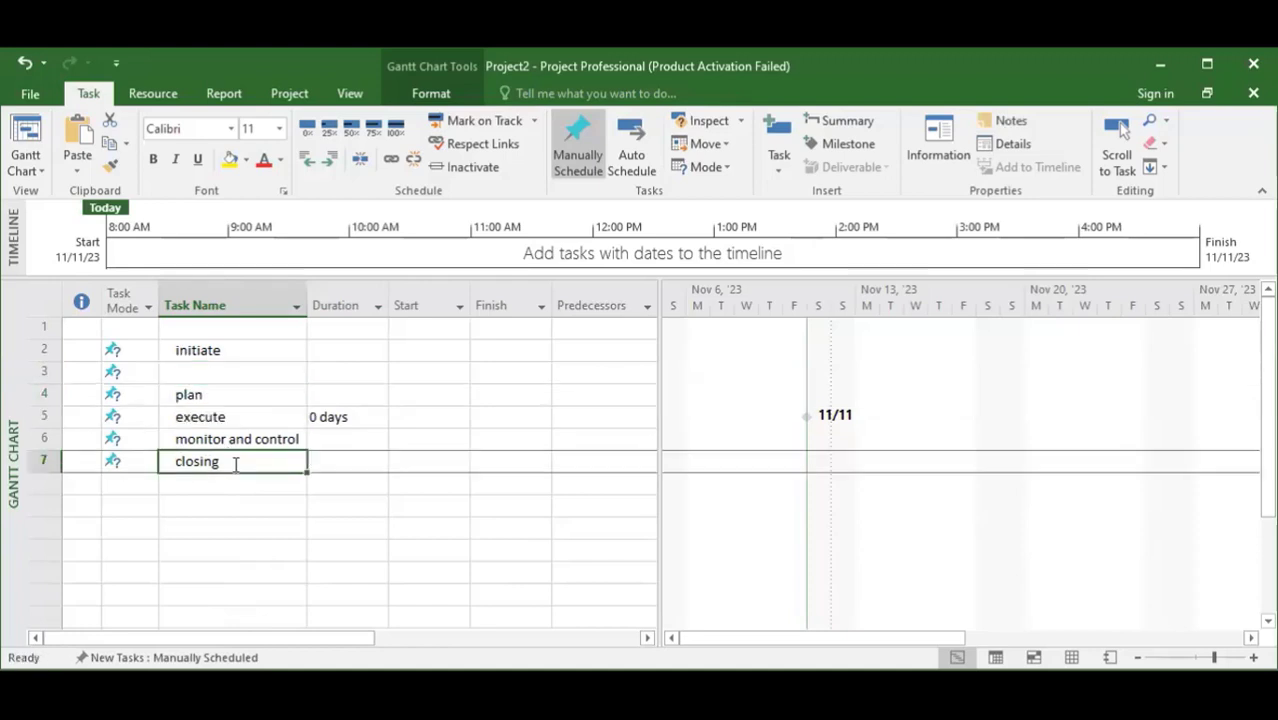
{"action": "key", "text": "ctrl+z"}
{"action": "key", "text": "ctrl+z"}
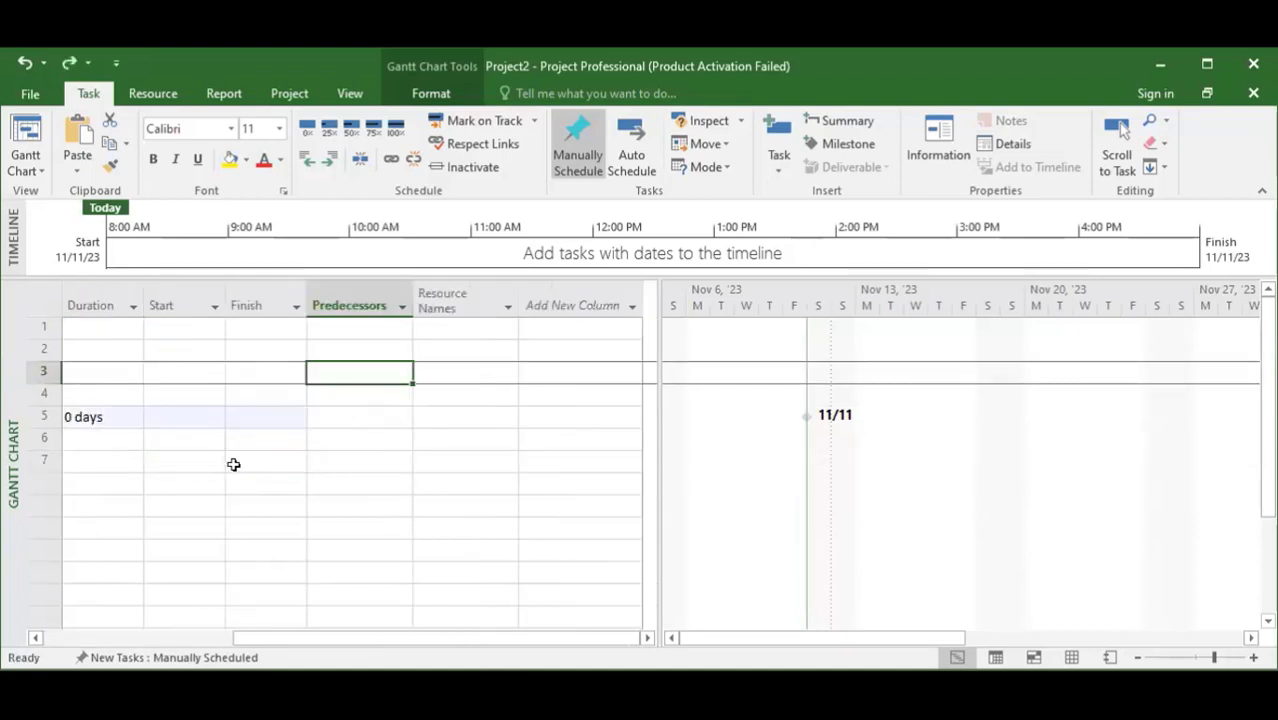
{"action": "left_click", "coordinate": [64, 64]}
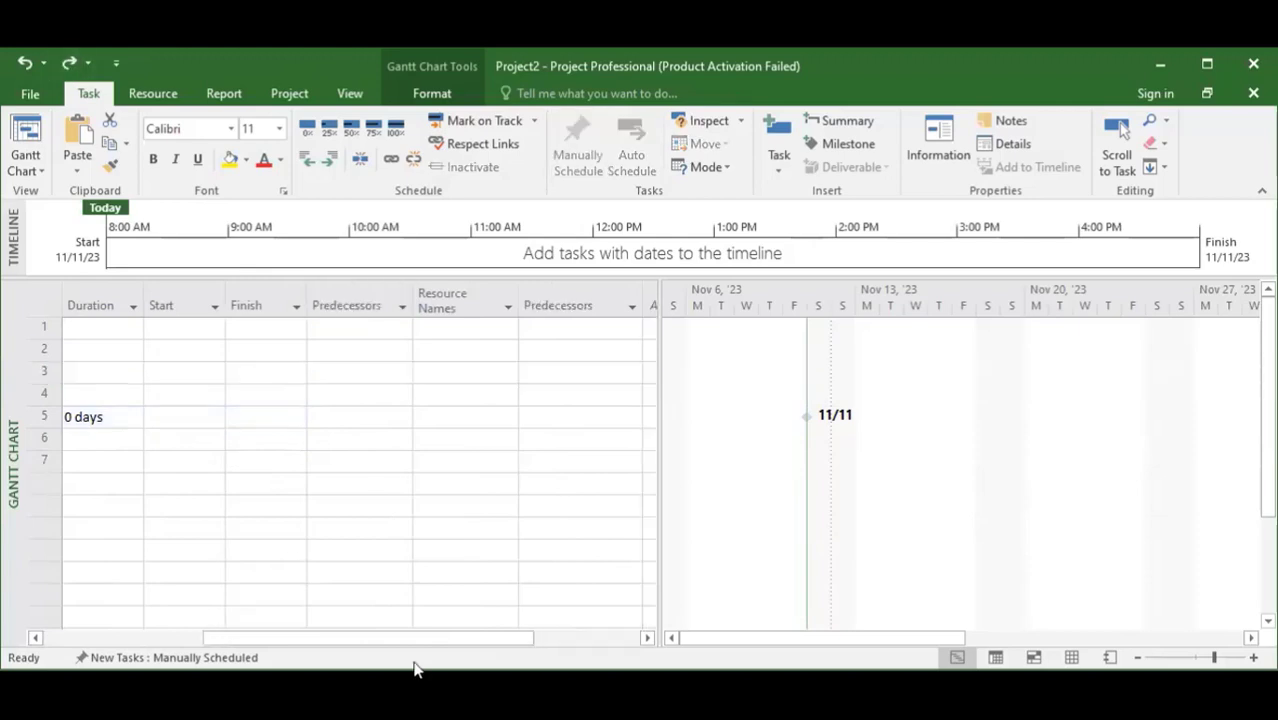
Step: Set the scheduling mode for new tasks to Auto Scheduled
{"action": "left_click_drag", "start_coordinate": [405, 646], "coordinate": [246, 646]}
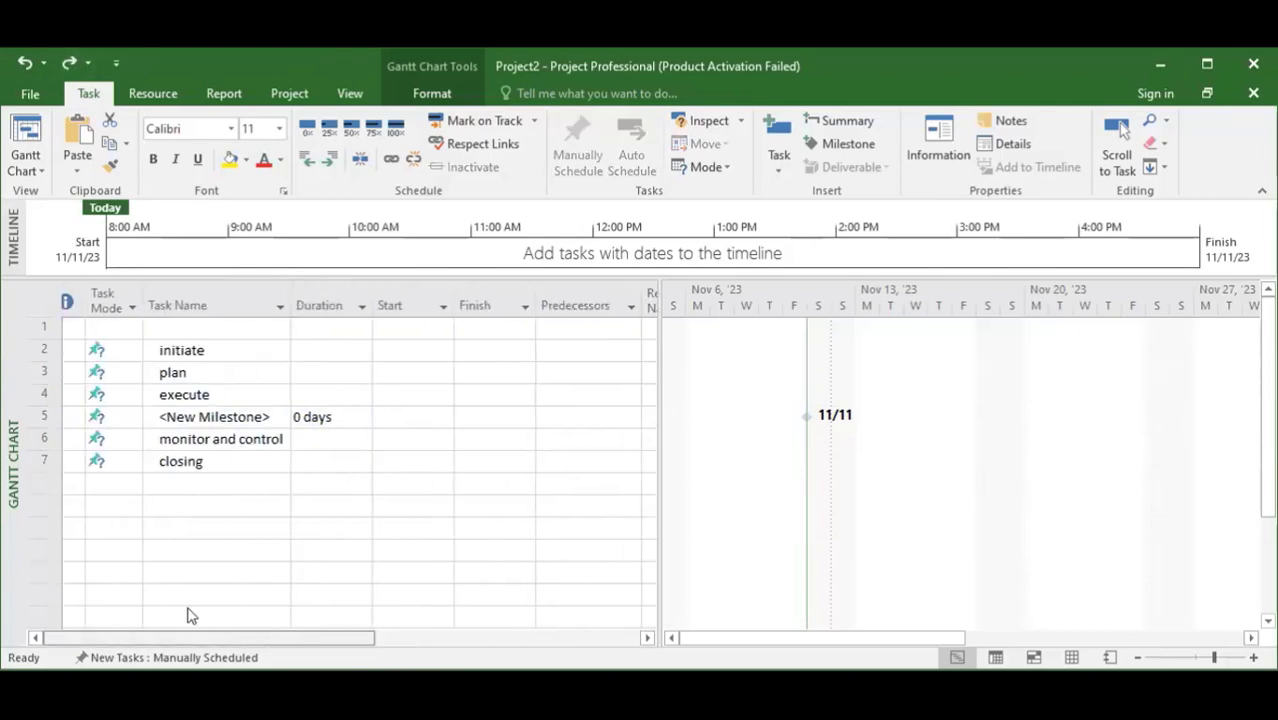
{"action": "left_click", "coordinate": [222, 515]}
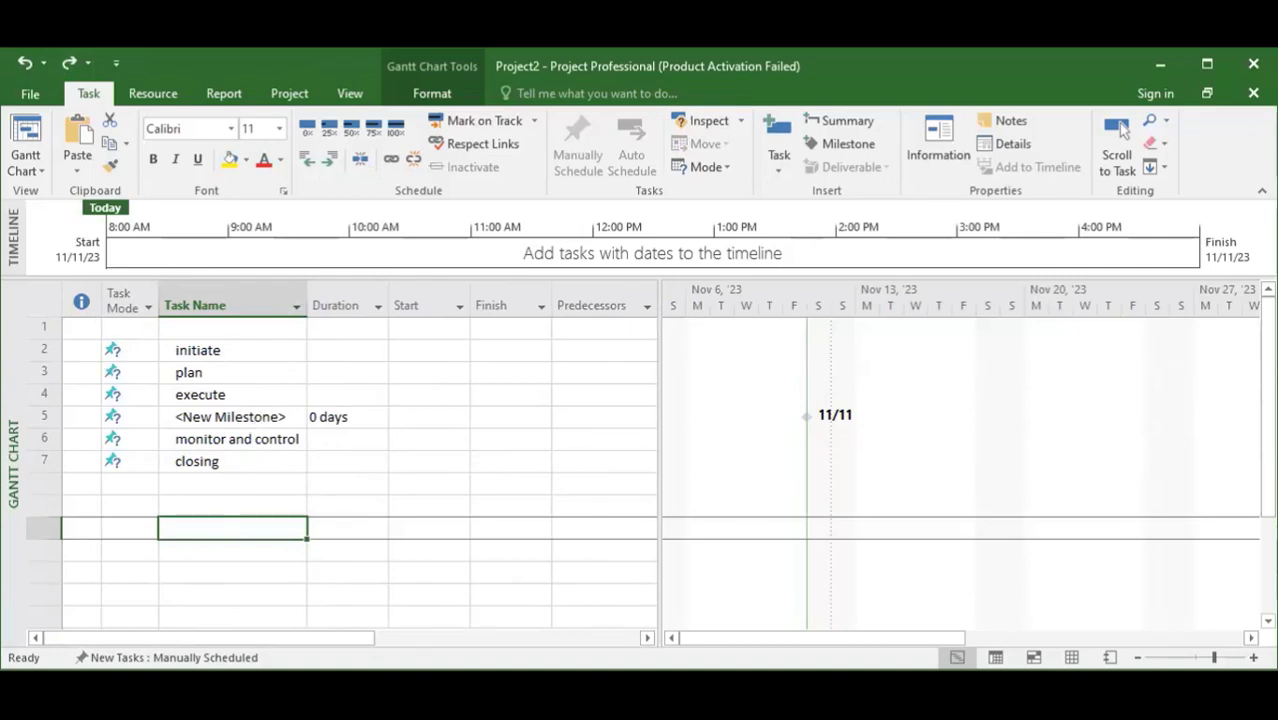
{"action": "left_click", "coordinate": [110, 345]}
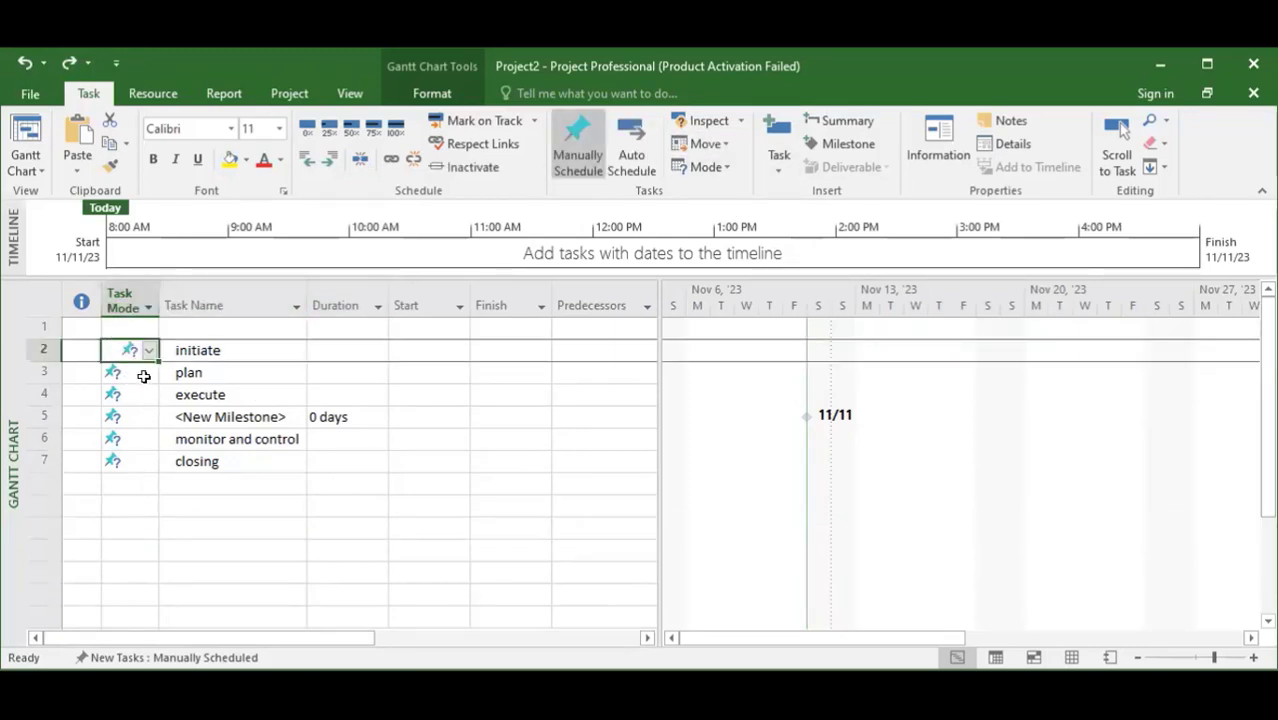
{"action": "left_click", "coordinate": [170, 658]}
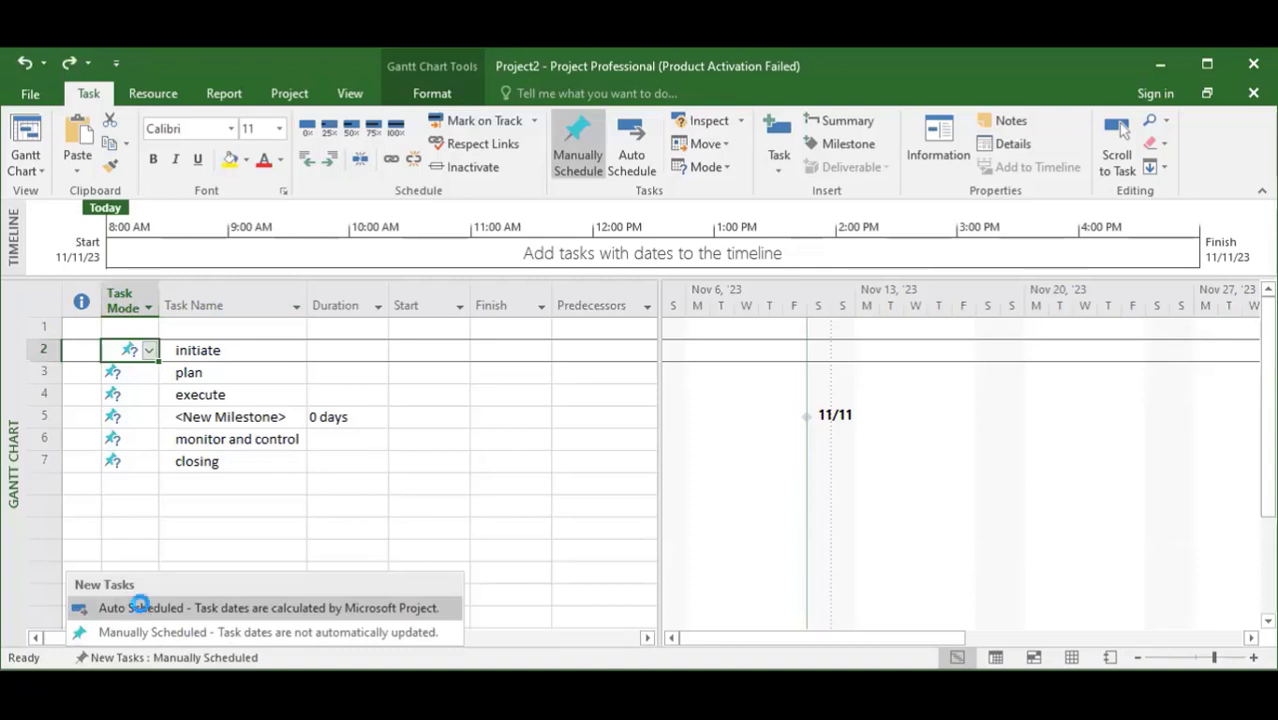
{"action": "left_click", "coordinate": [142, 609]}
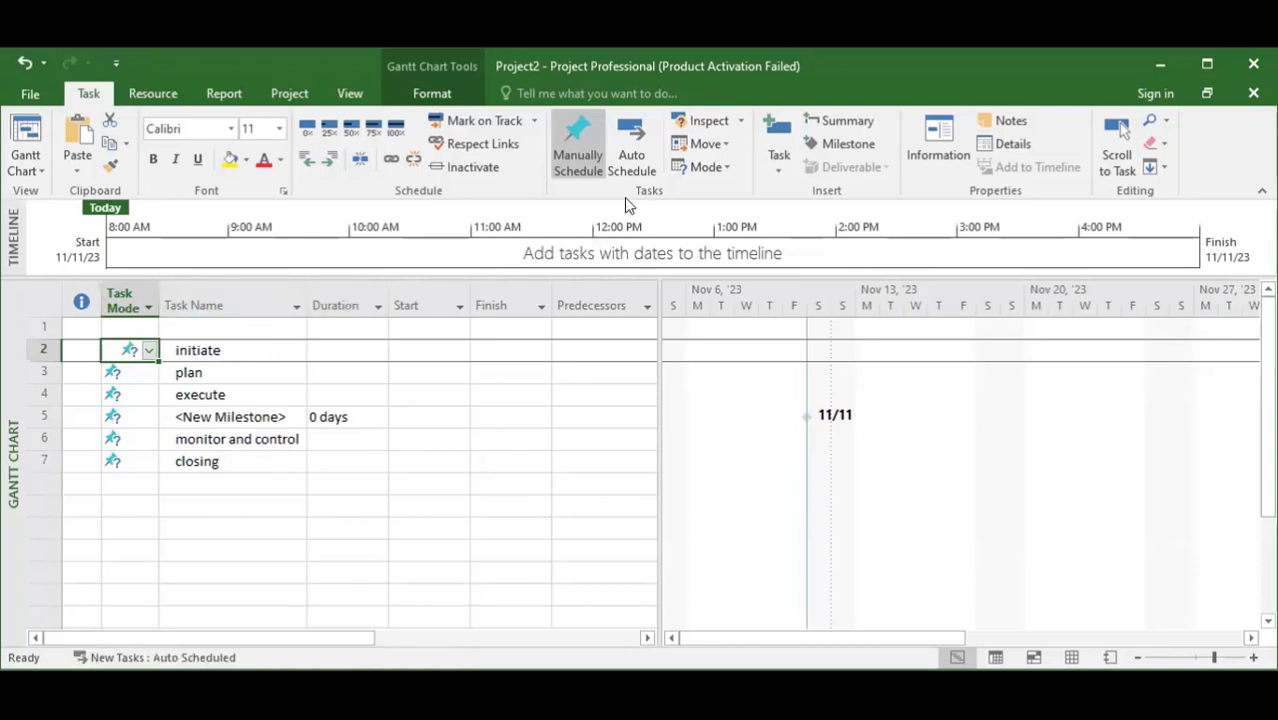
Step: Switch the initiate, plan and execute tasks to Auto Schedule one by one
{"action": "left_click", "coordinate": [220, 368]}
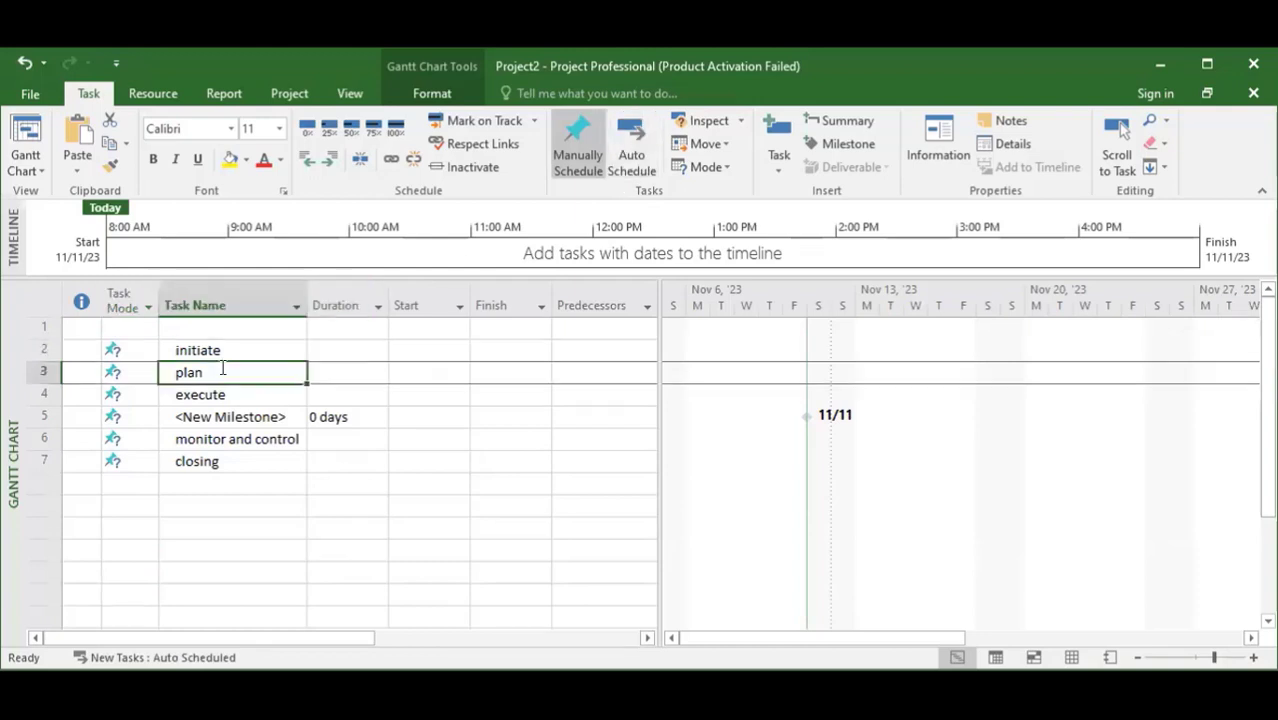
{"action": "left_click", "coordinate": [133, 368]}
{"action": "left_click", "coordinate": [130, 349]}
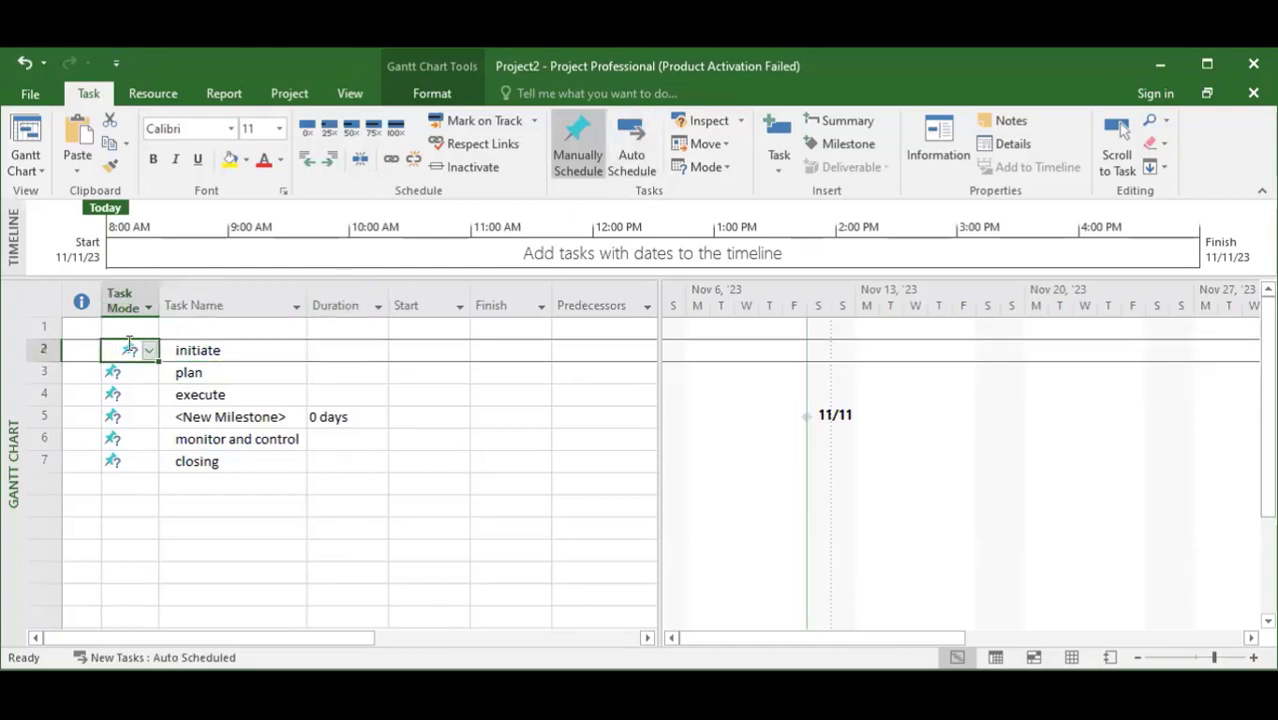
{"action": "left_click", "coordinate": [605, 168]}
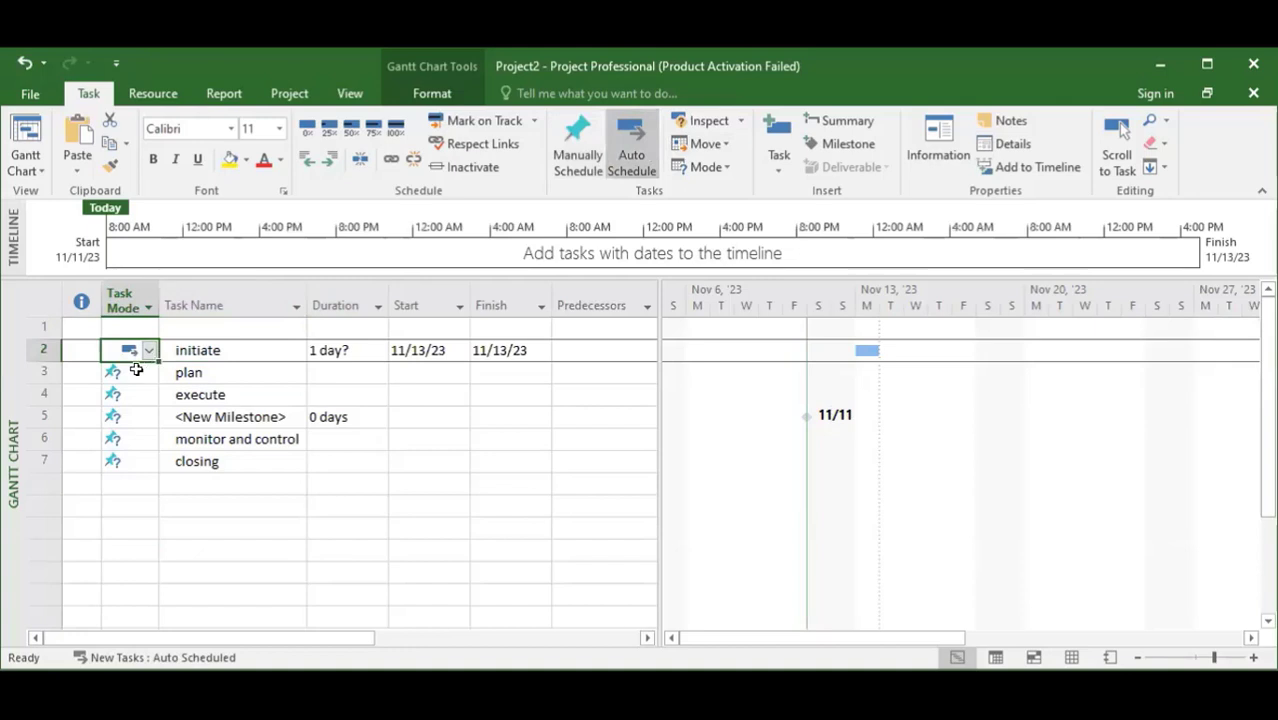
{"action": "left_click", "coordinate": [133, 370]}
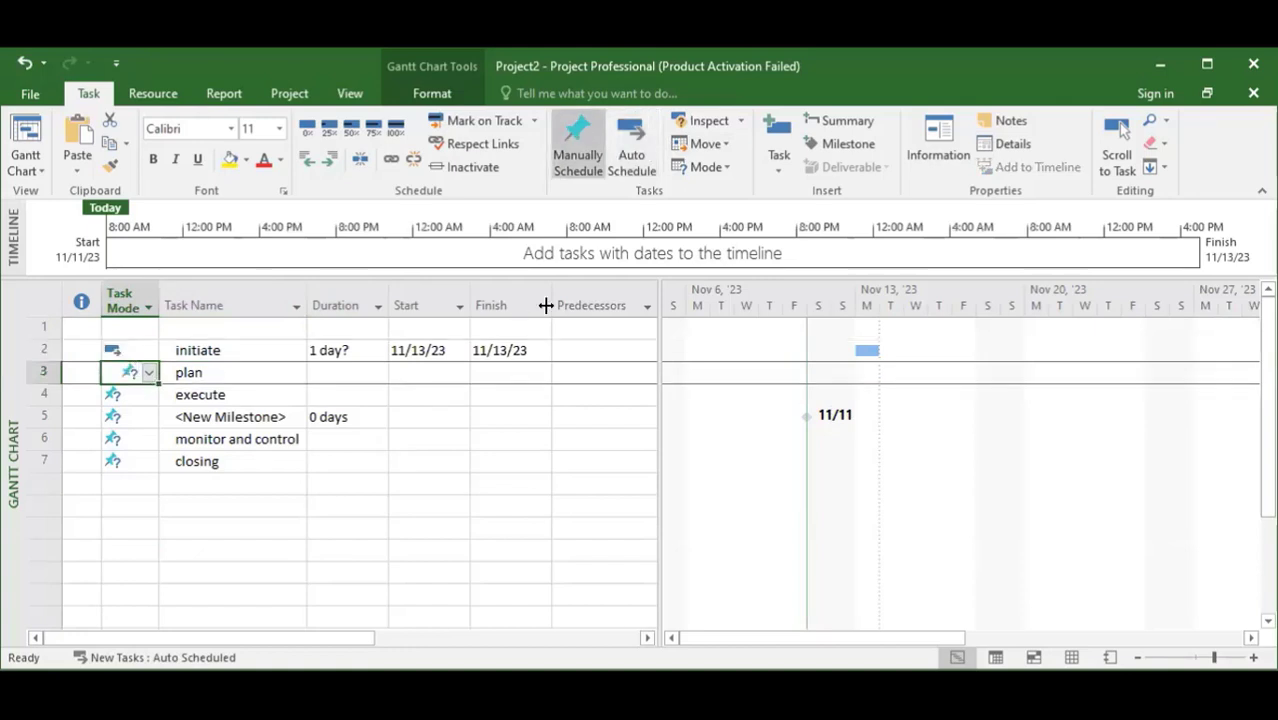
{"action": "left_click", "coordinate": [632, 162]}
{"action": "left_click", "coordinate": [118, 396]}
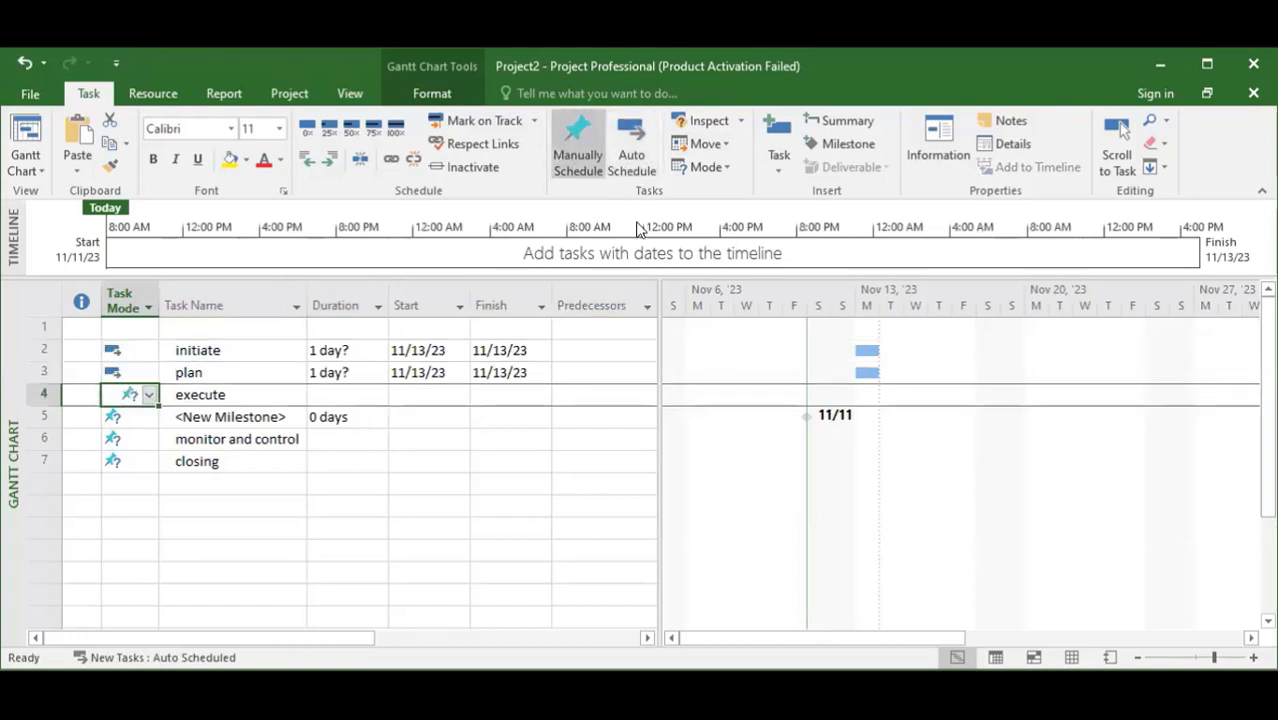
{"action": "left_click", "coordinate": [632, 156]}
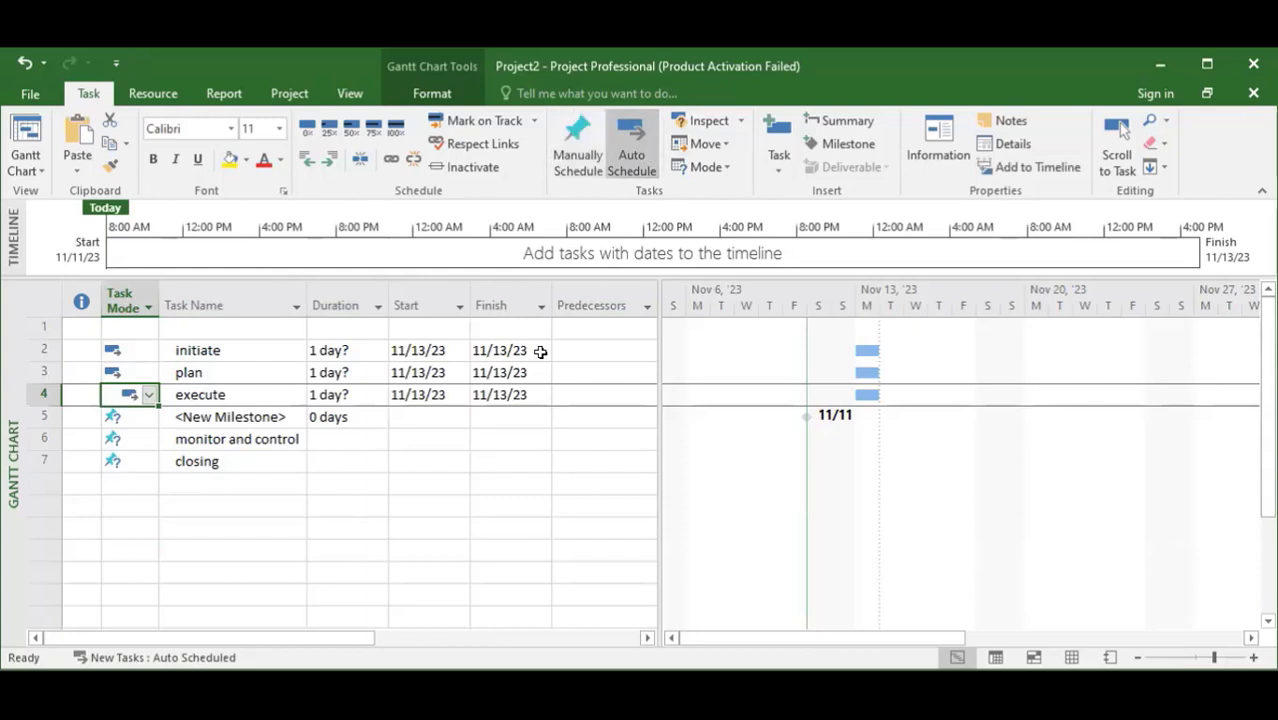
Step: Switch the new milestone, monitor and control, and closing tasks to Auto Schedule one by one
{"action": "left_click", "coordinate": [130, 416]}
{"action": "left_click", "coordinate": [640, 162]}
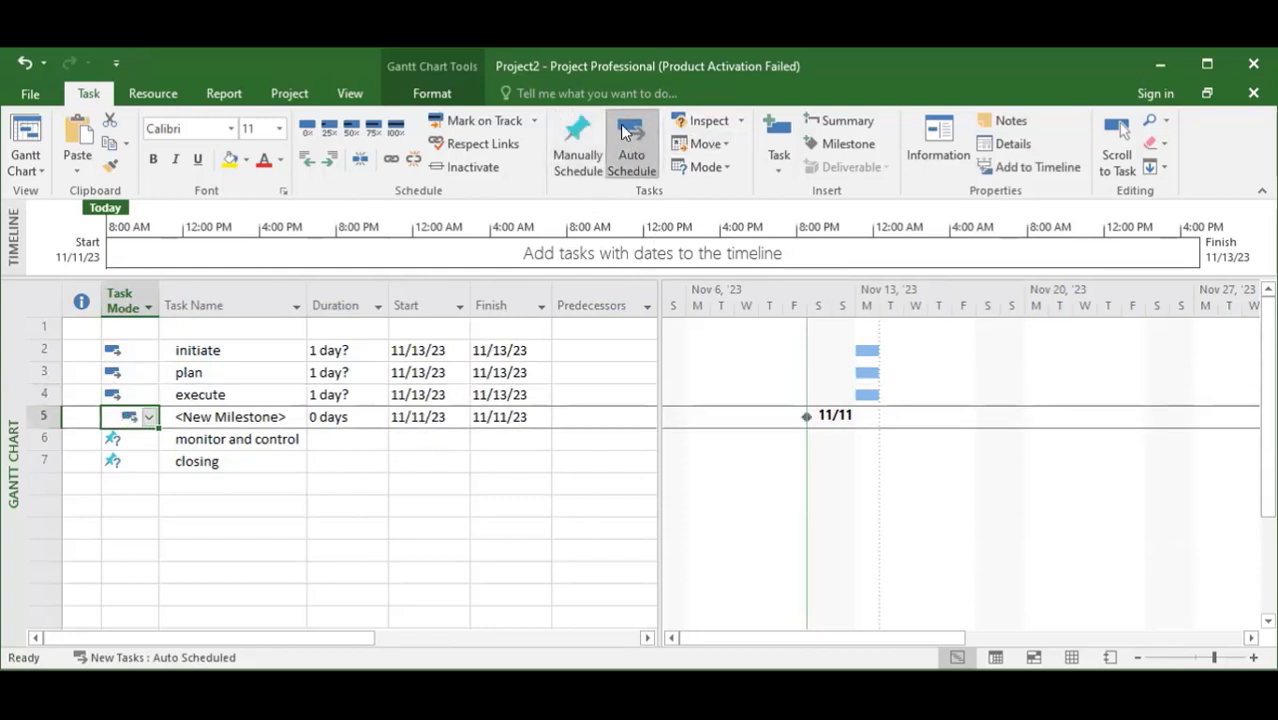
{"action": "left_click", "coordinate": [128, 440]}
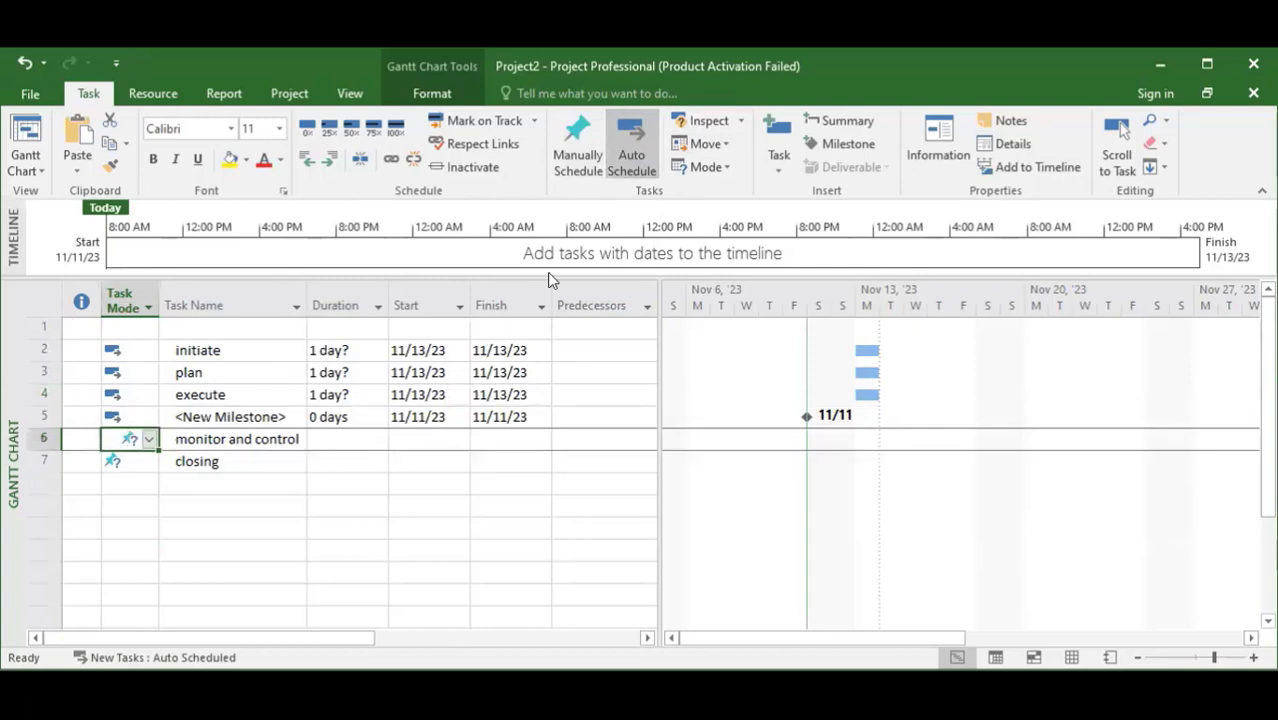
{"action": "left_click", "coordinate": [624, 161]}
{"action": "left_click", "coordinate": [120, 461]}
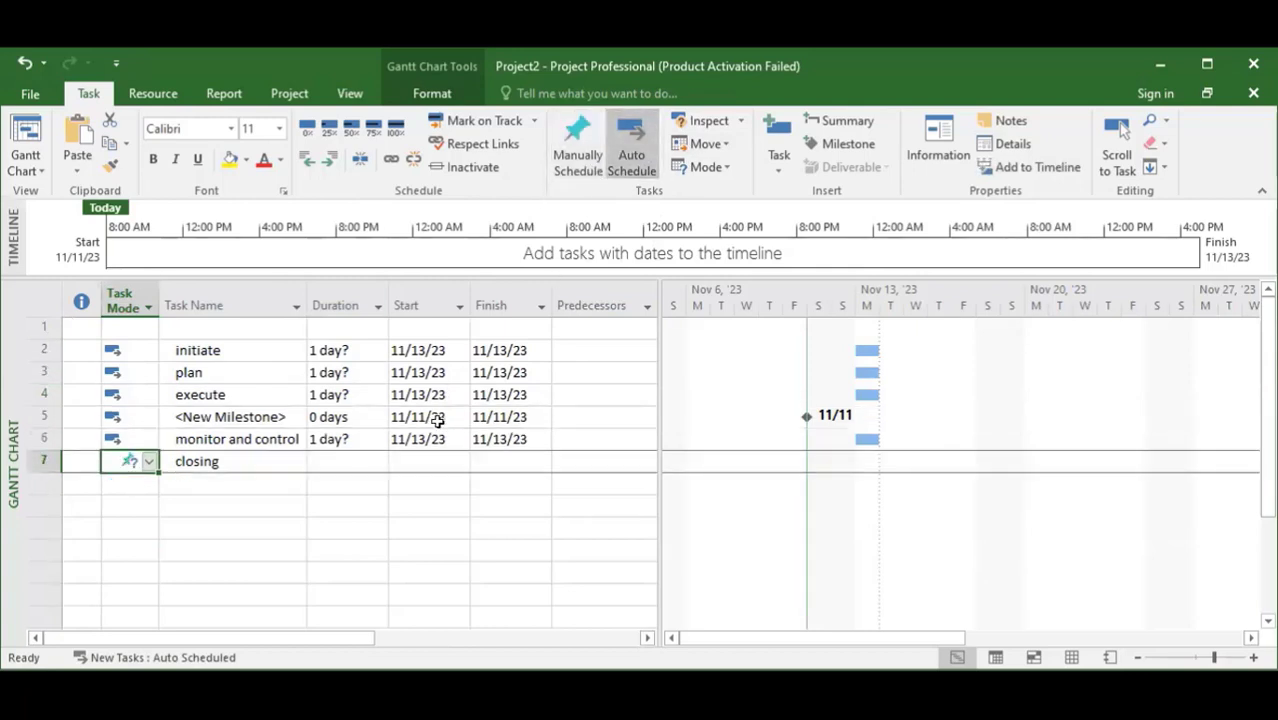
{"action": "left_click", "coordinate": [636, 160]}
{"action": "left_click", "coordinate": [248, 500]}
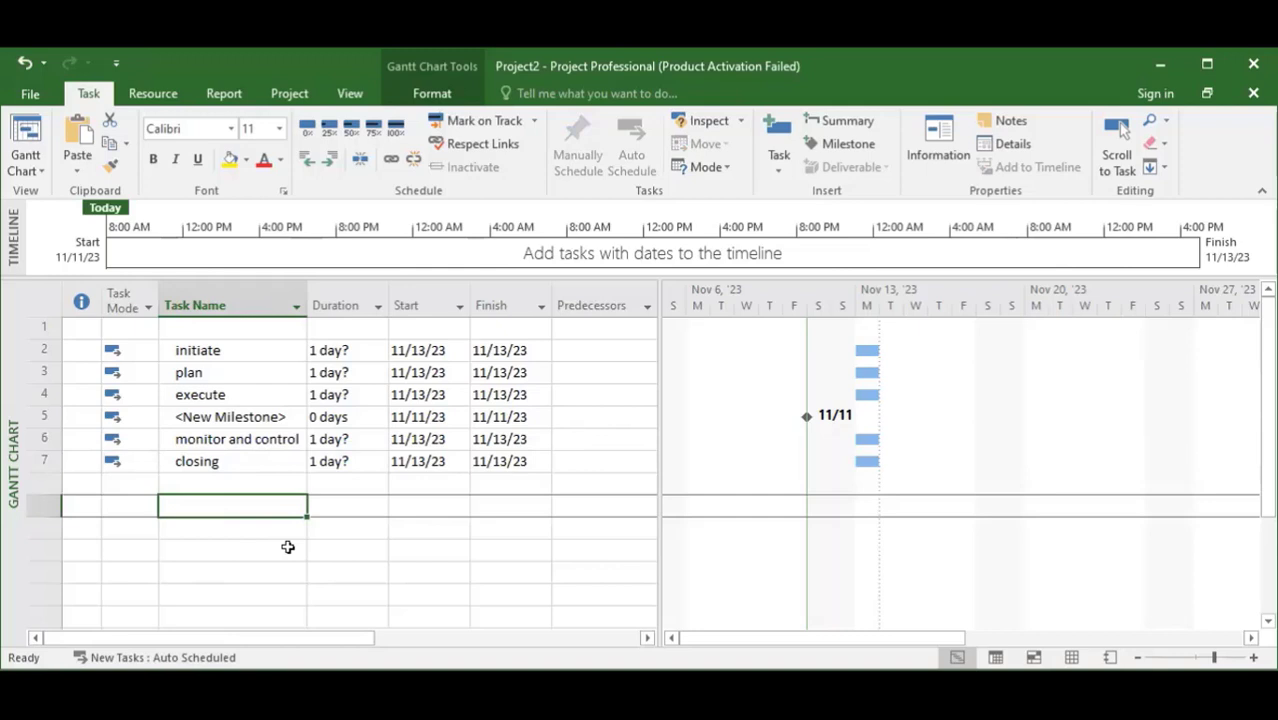
{"action": "left_click_drag", "start_coordinate": [287, 547], "coordinate": [346, 672]}
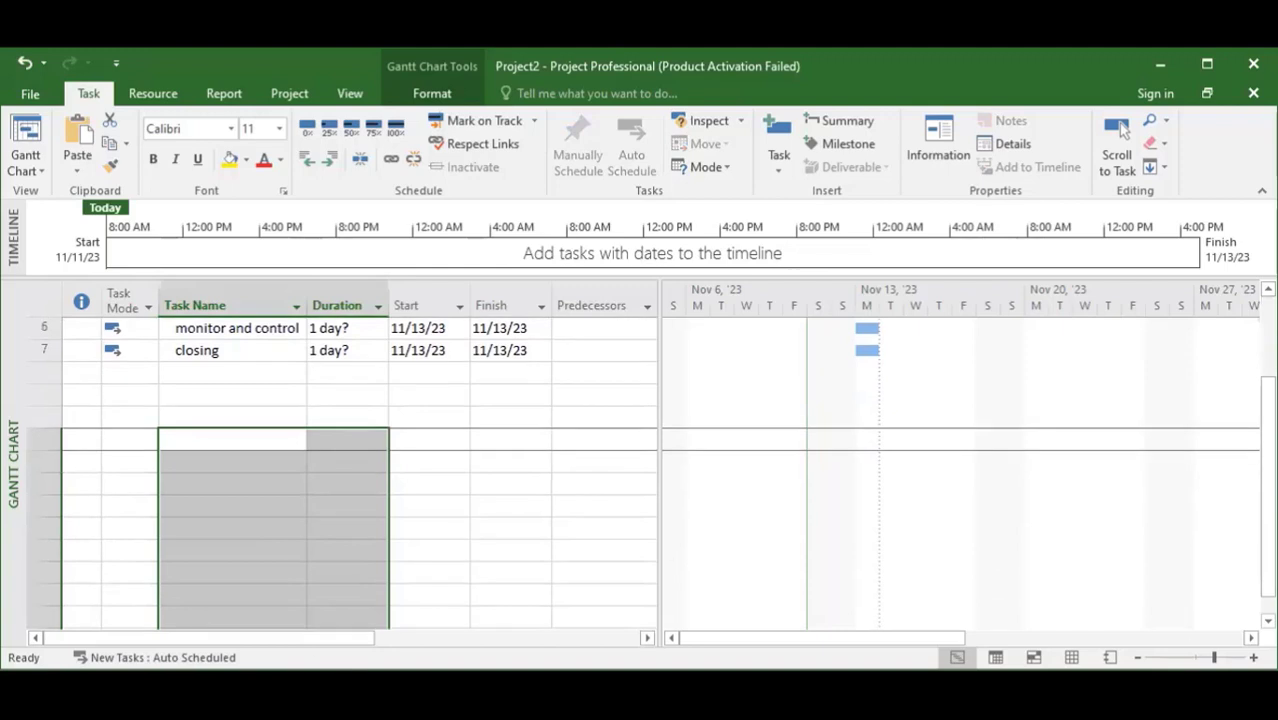
{"action": "left_click", "coordinate": [562, 440]}
{"action": "scroll", "coordinate": [490, 465], "scroll_direction": "up", "scroll_amount": 2}
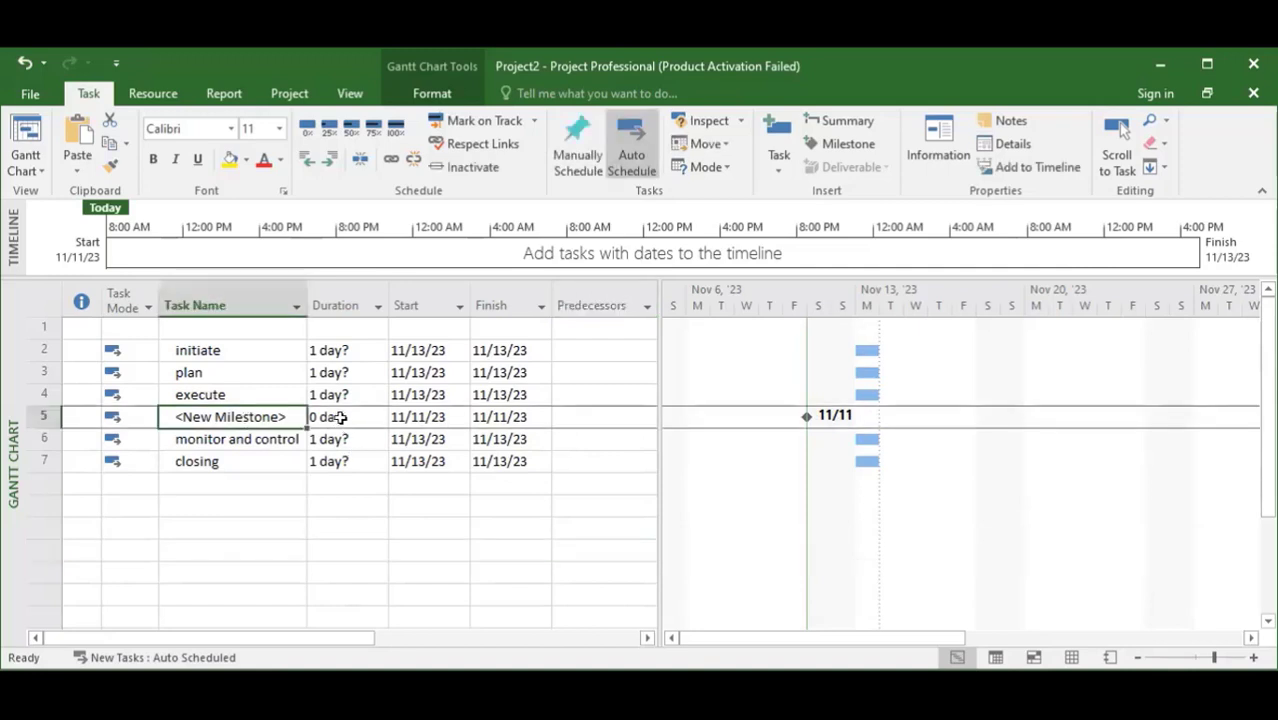
{"action": "left_click", "coordinate": [340, 418]}
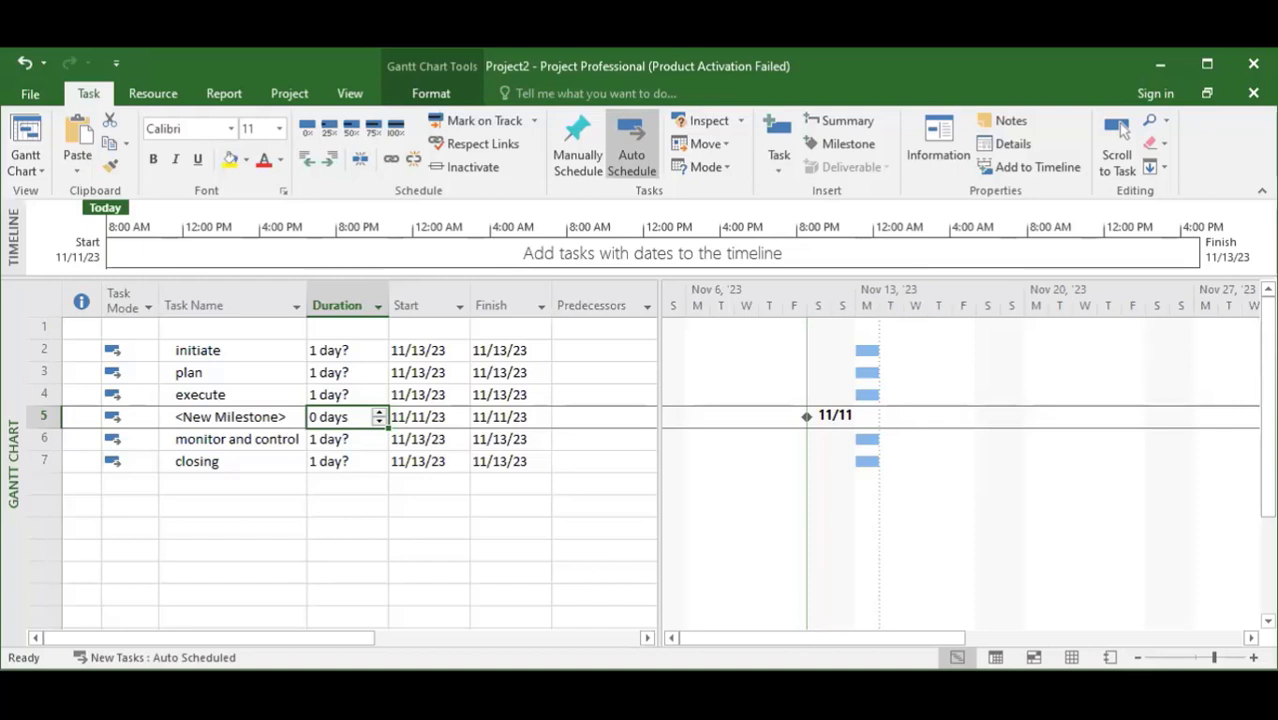
{"action": "left_click", "coordinate": [252, 414]}
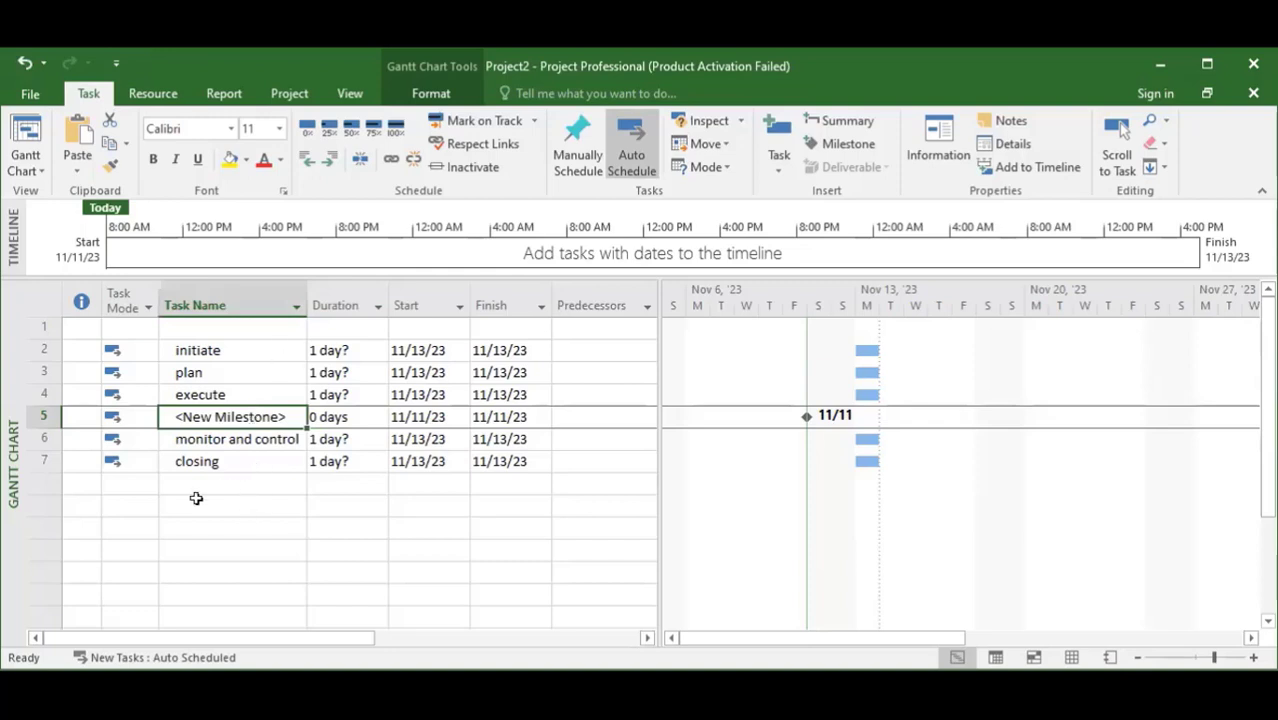
{"action": "left_click", "coordinate": [236, 482]}
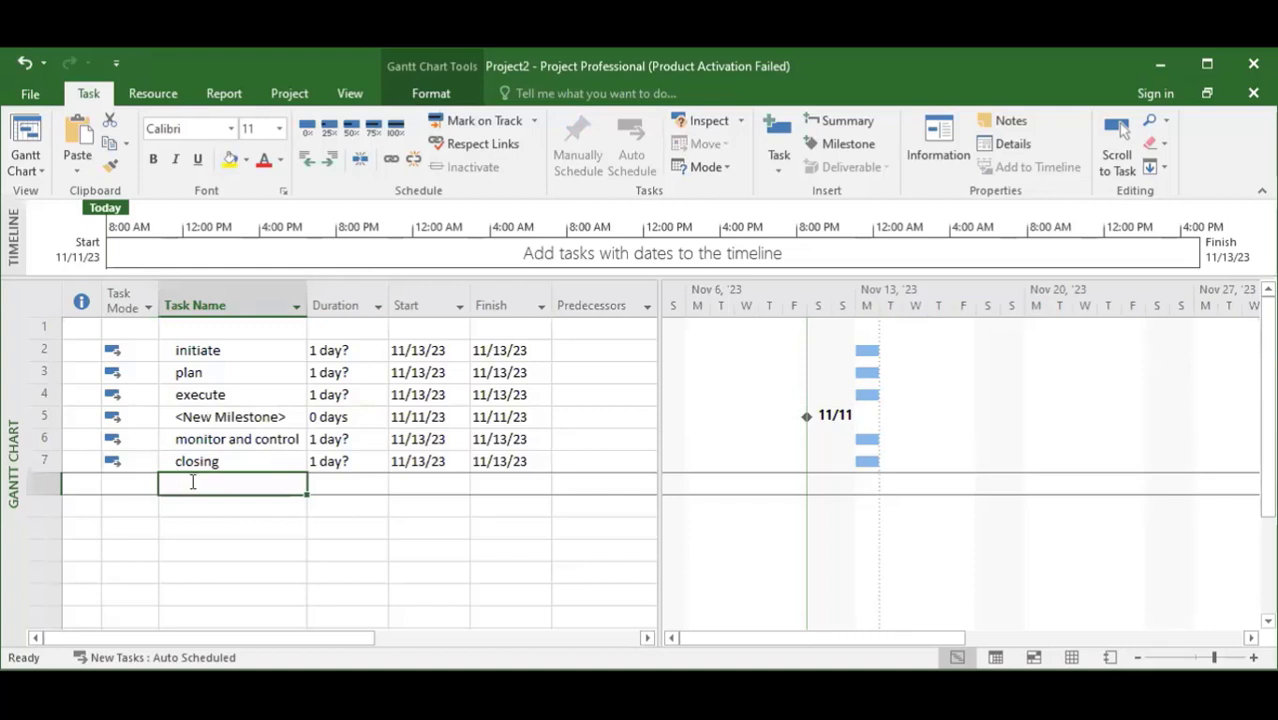
{"action": "left_click", "coordinate": [339, 482]}
{"action": "left_click", "coordinate": [243, 483]}
Step: Set the durations of initiate to 5 days, plan to 10 days and execute to 15 days
{"action": "left_click", "coordinate": [348, 350]}
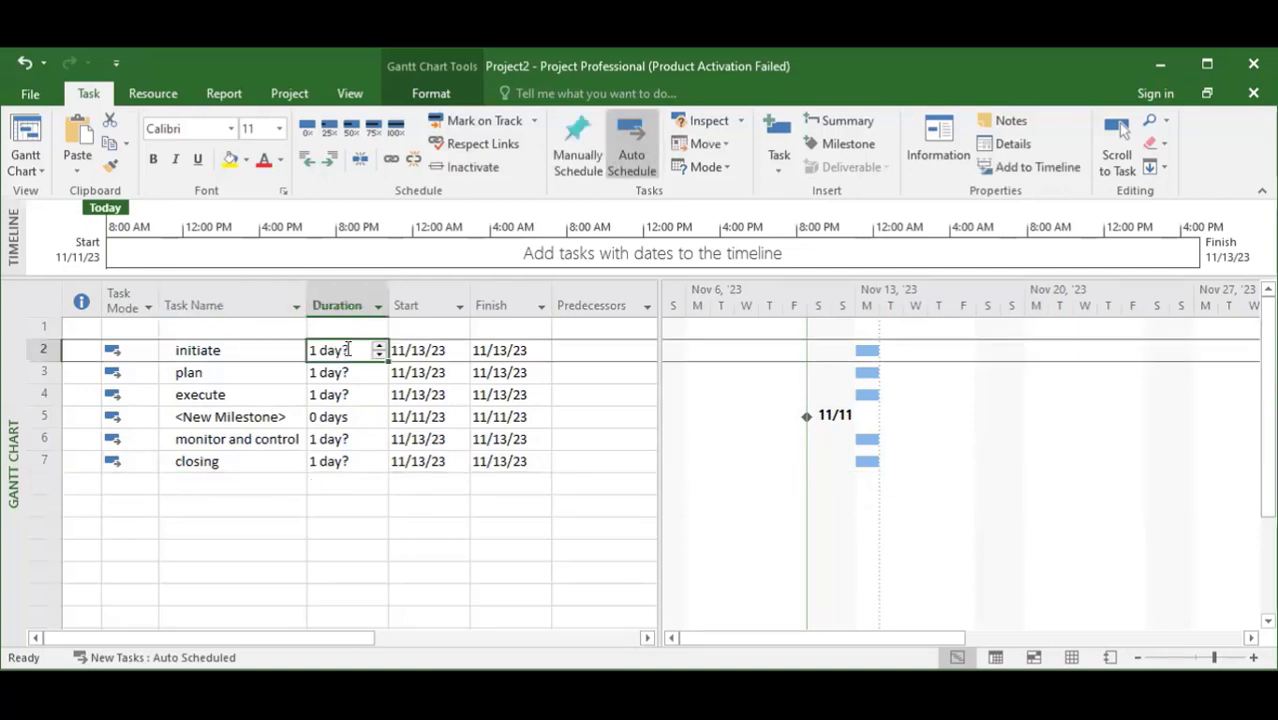
{"action": "type", "text": "5"}
{"action": "key", "text": "Return"}
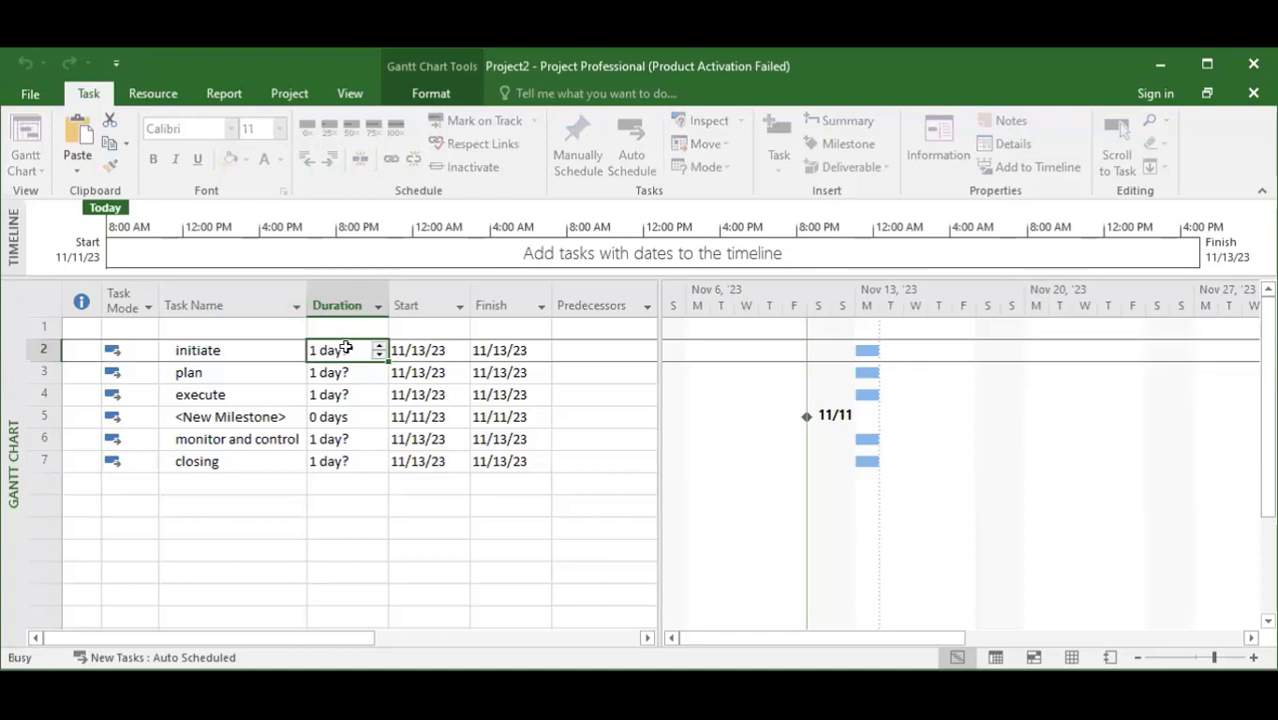
{"action": "type", "text": "10"}
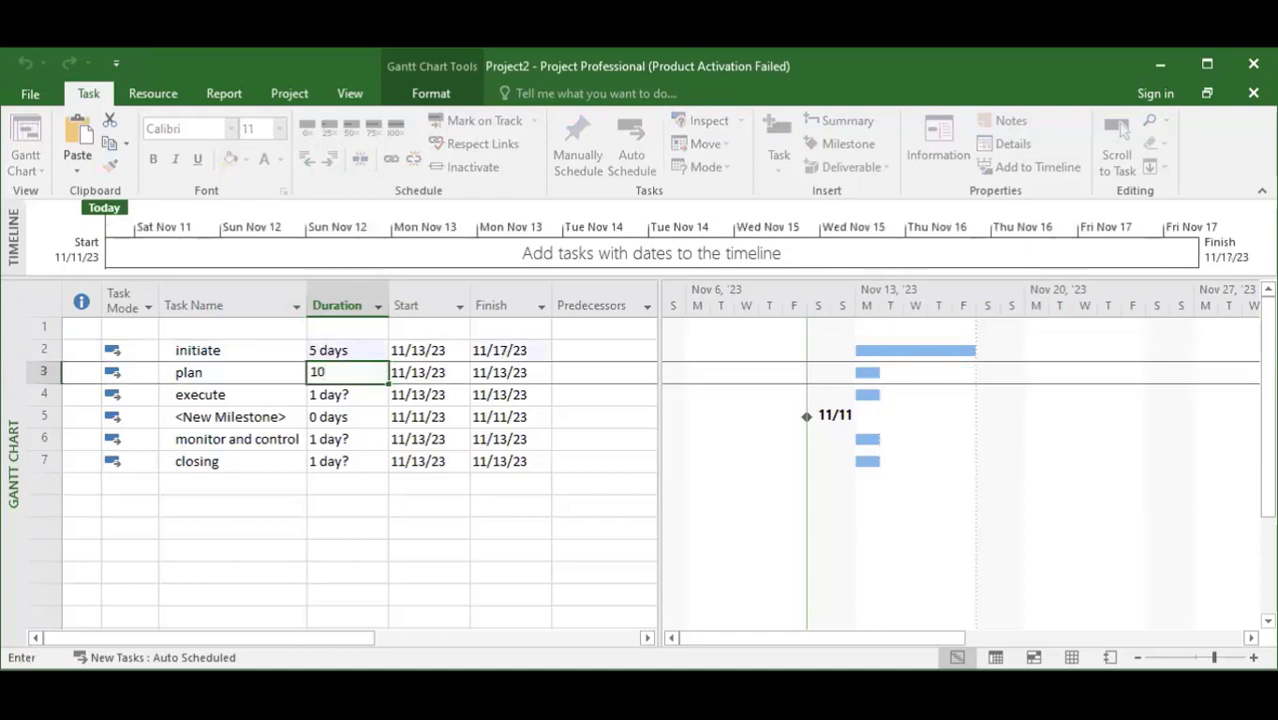
{"action": "key", "text": "Return"}
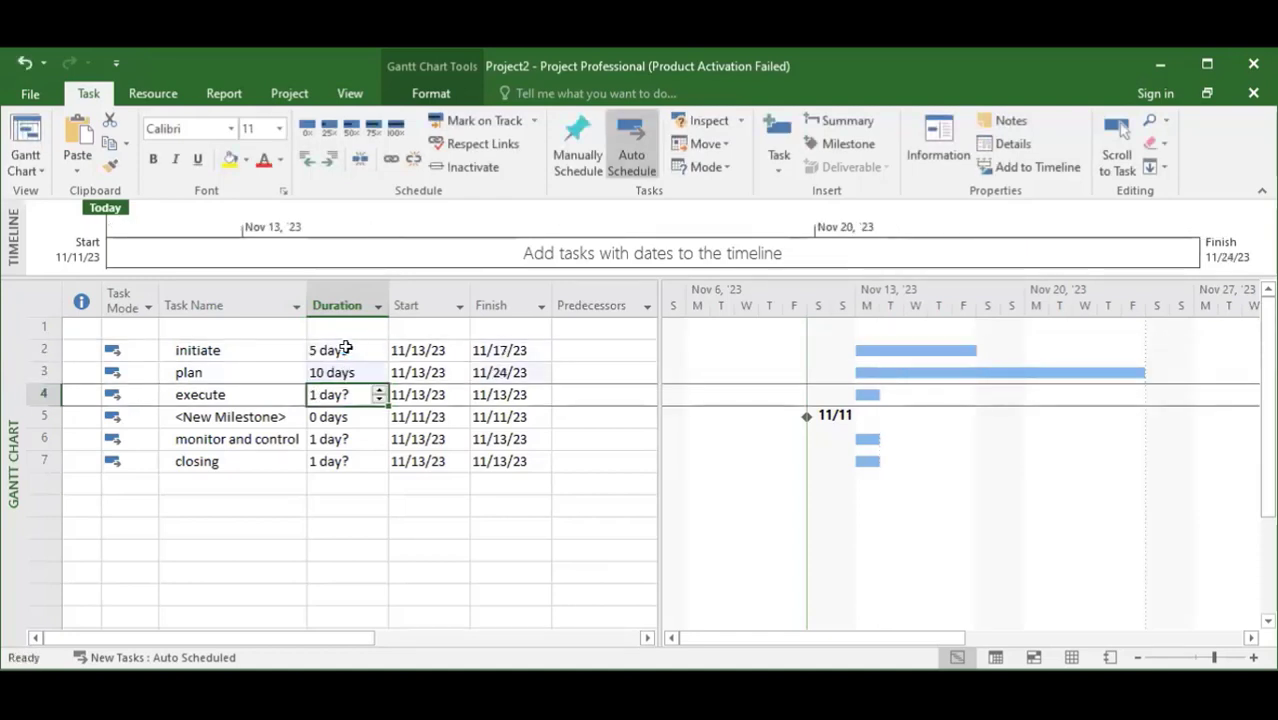
{"action": "type", "text": "15"}
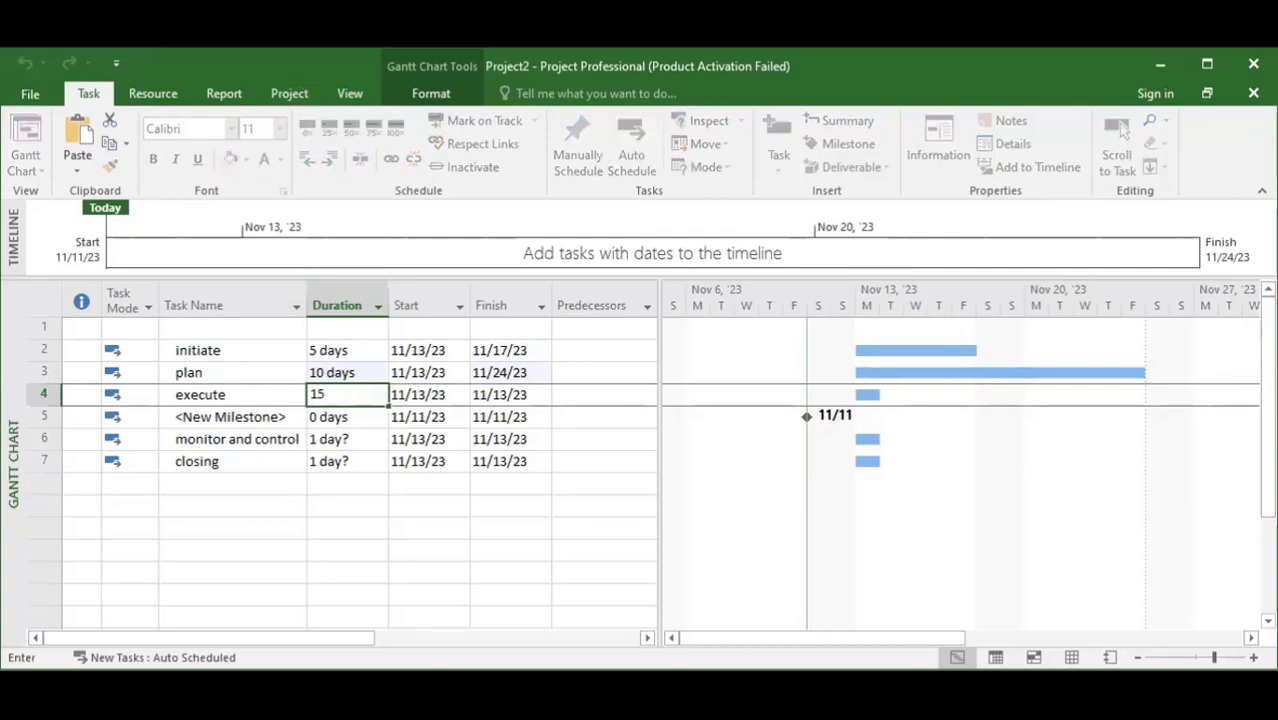
{"action": "key", "text": "Escape"}
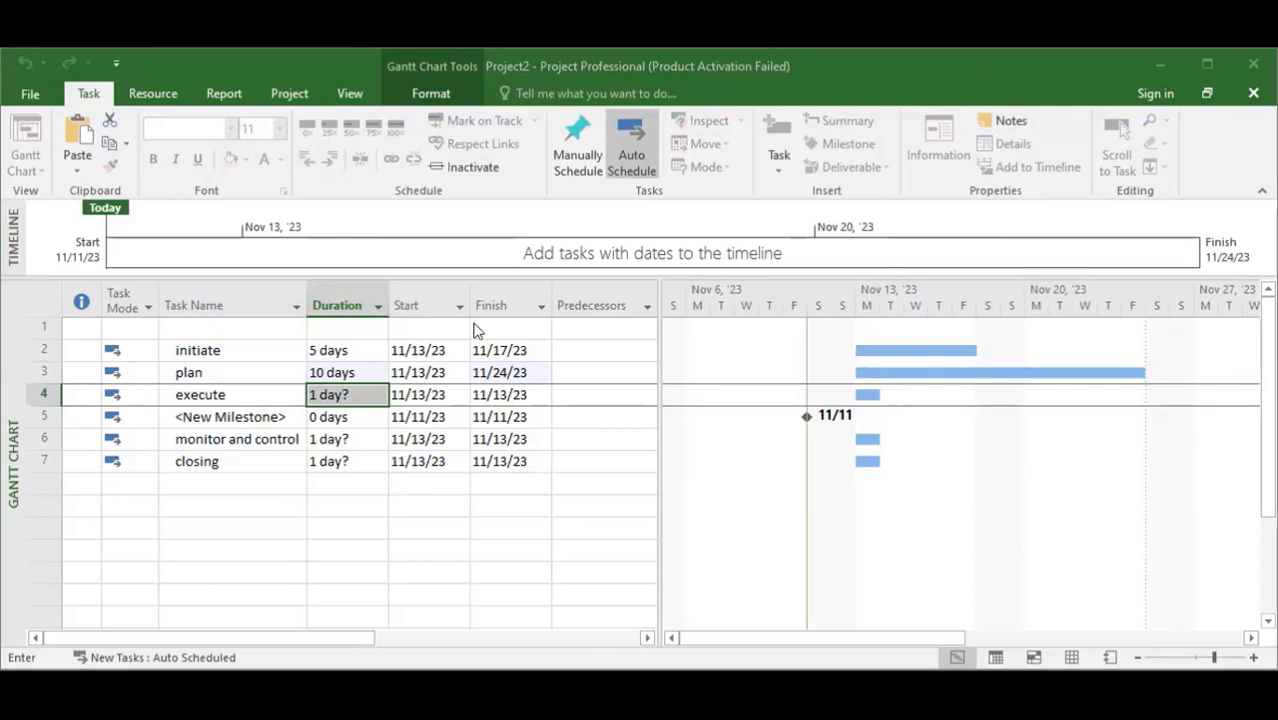
{"action": "left_click", "coordinate": [383, 505]}
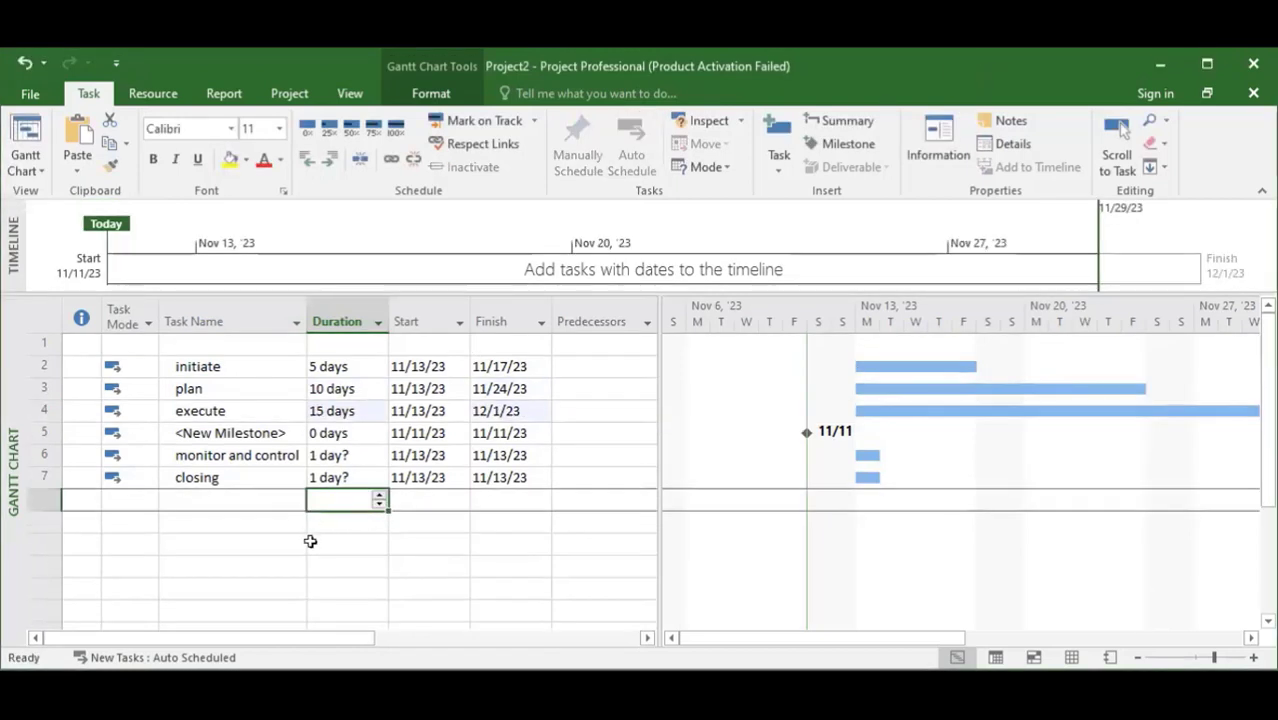
{"action": "left_click", "coordinate": [356, 525]}
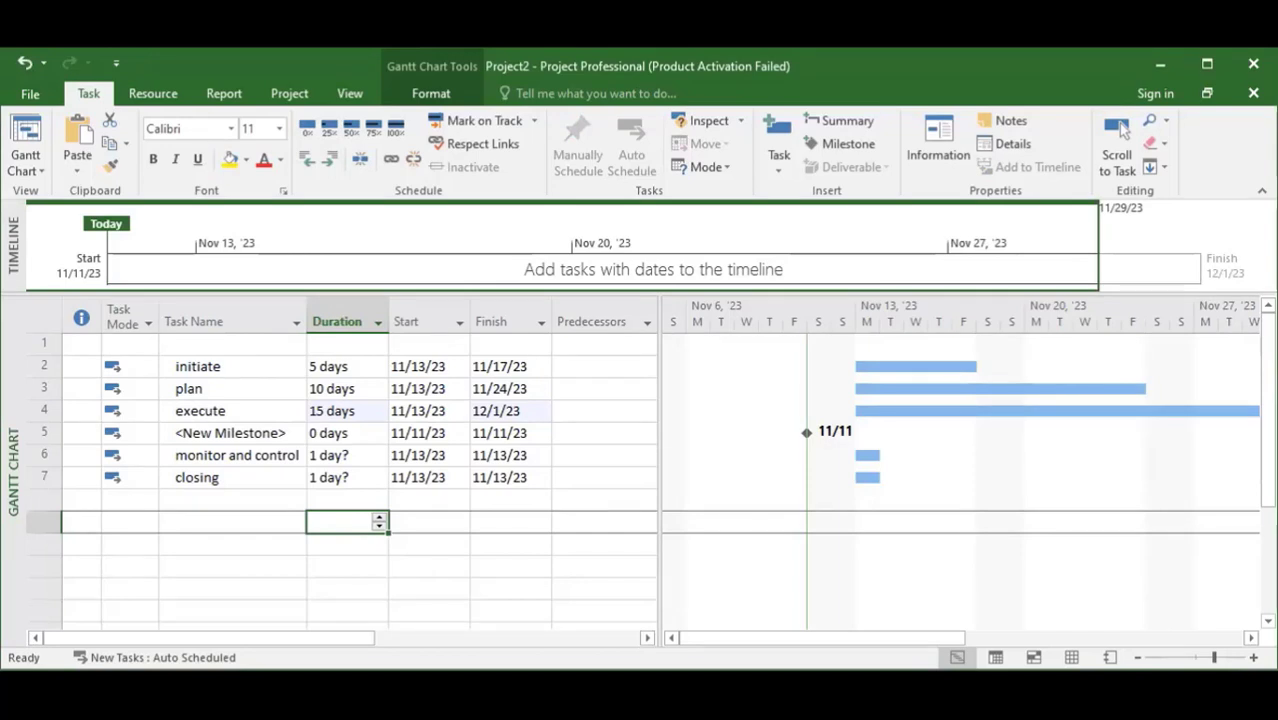
{"action": "left_click", "coordinate": [196, 538]}
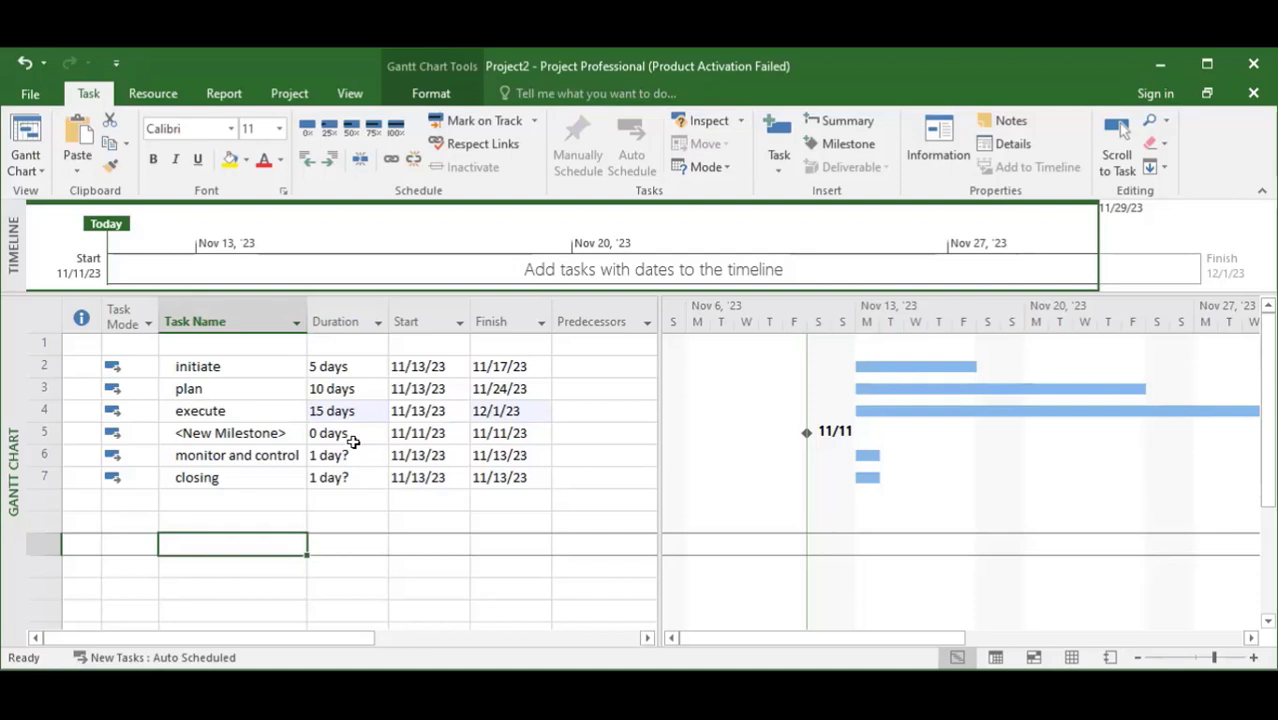
Step: Delete the new milestone row between execute and monitor and control
{"action": "left_click", "coordinate": [224, 432]}
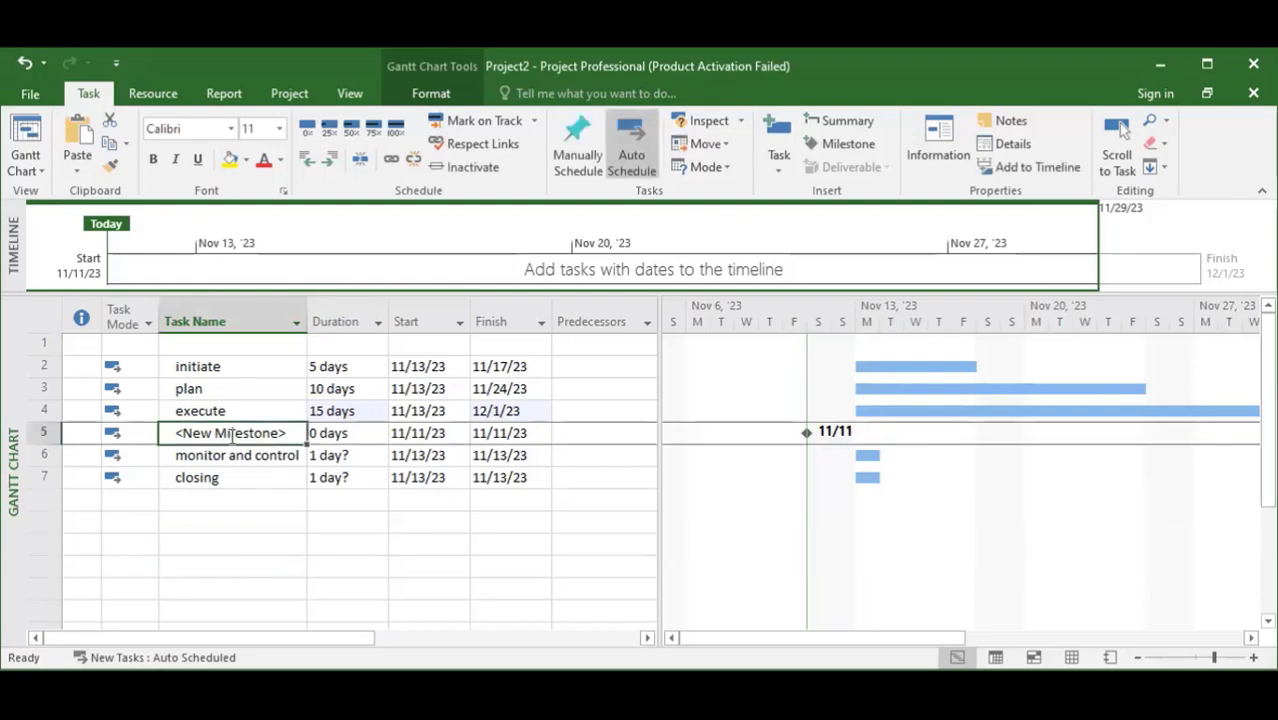
{"action": "right_click", "coordinate": [285, 432]}
{"action": "left_click", "coordinate": [345, 188]}
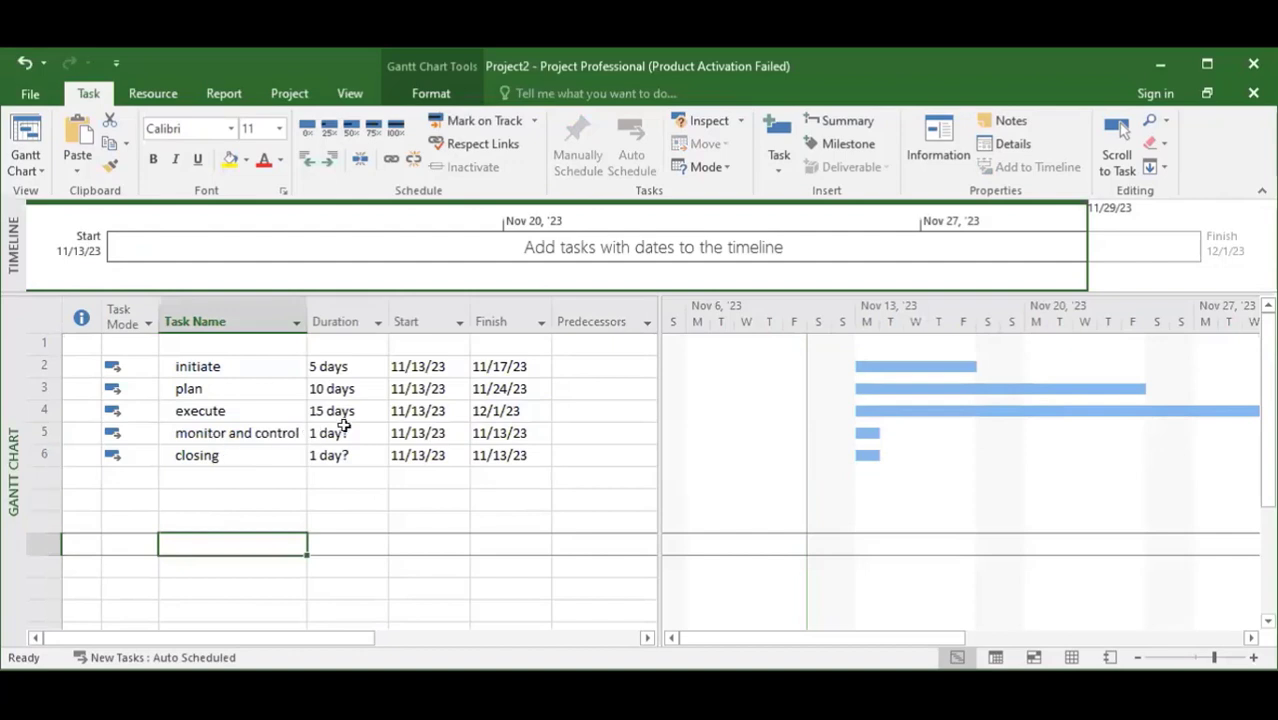
Step: Set the duration of monitor and control to 10 days and of closing to 2 days
{"action": "left_click", "coordinate": [338, 431]}
{"action": "type", "text": "1"}
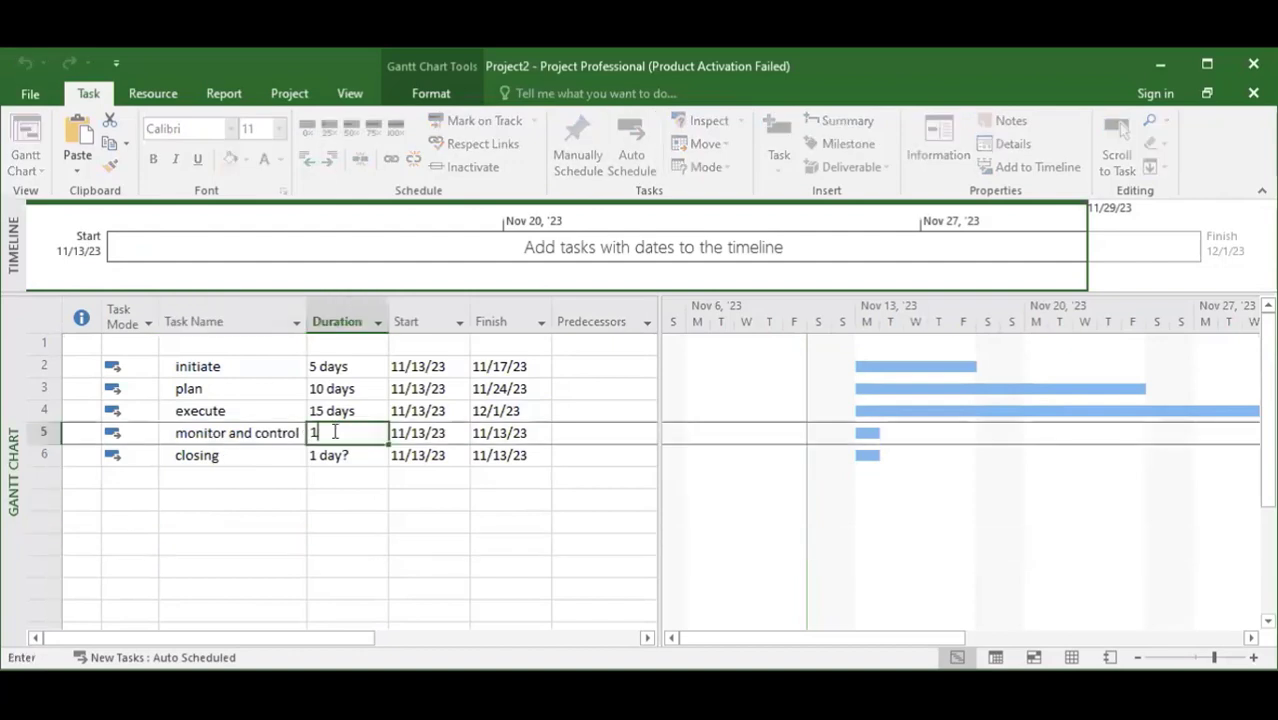
{"action": "type", "text": "0"}
{"action": "left_click", "coordinate": [343, 500]}
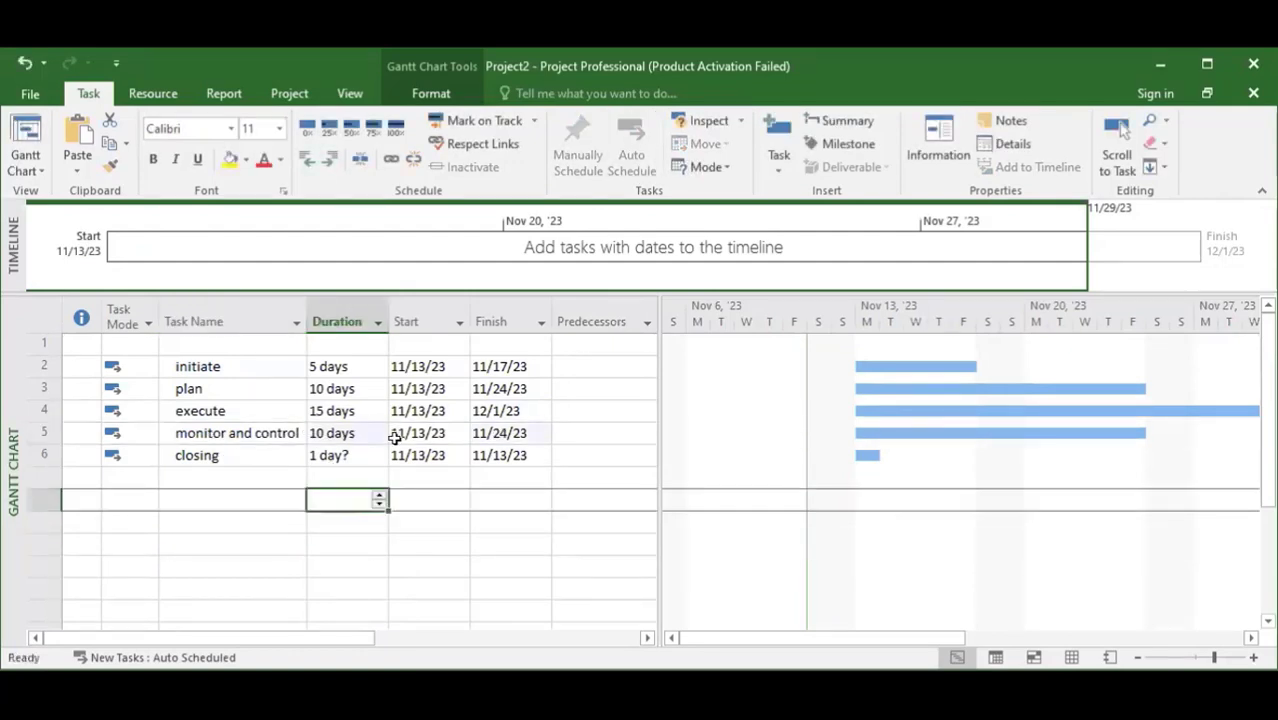
{"action": "left_click", "coordinate": [346, 454]}
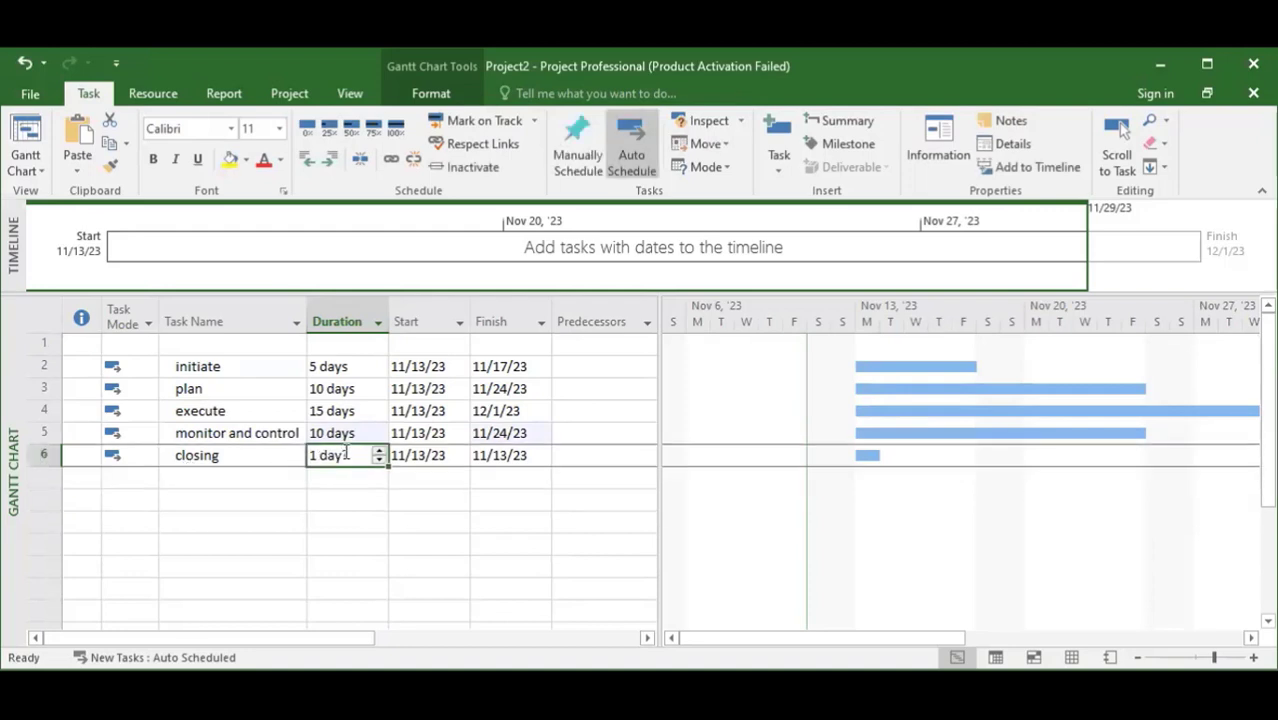
{"action": "type", "text": "2"}
{"action": "left_click", "coordinate": [380, 547]}
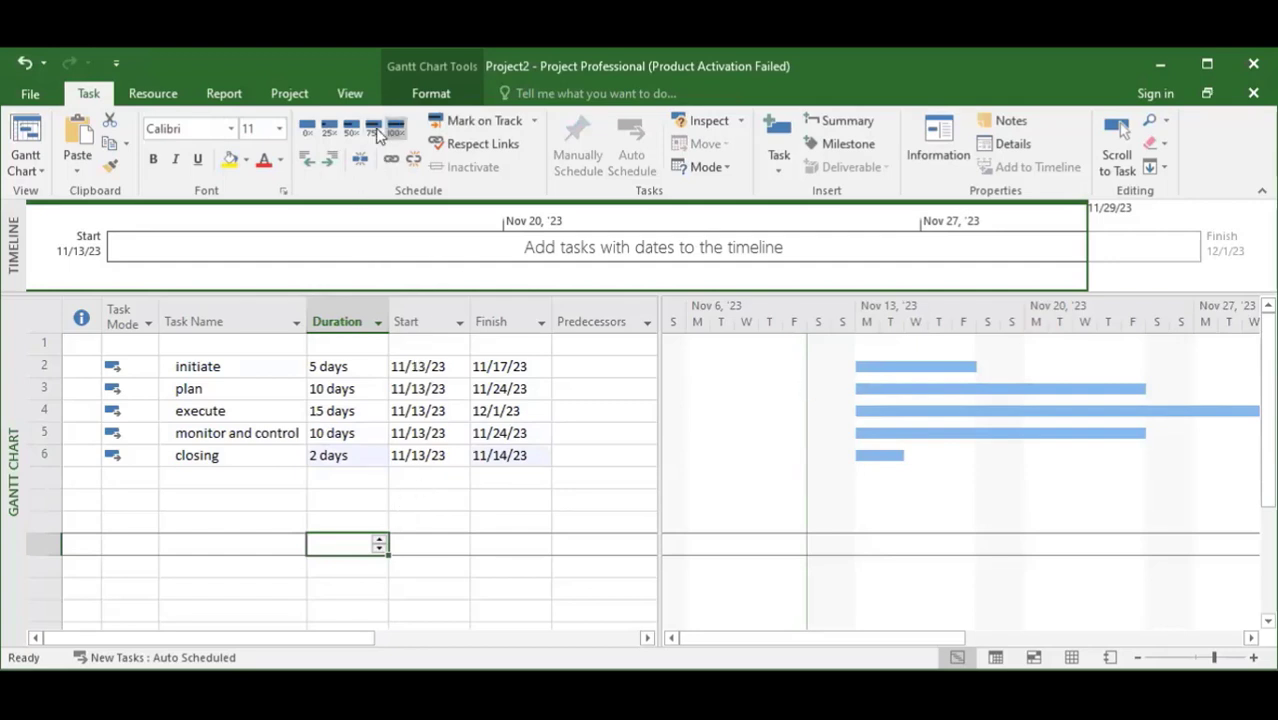
Step: Enter PROJECT PLAN as the task name in the empty first row above initiate
{"action": "left_click", "coordinate": [185, 346]}
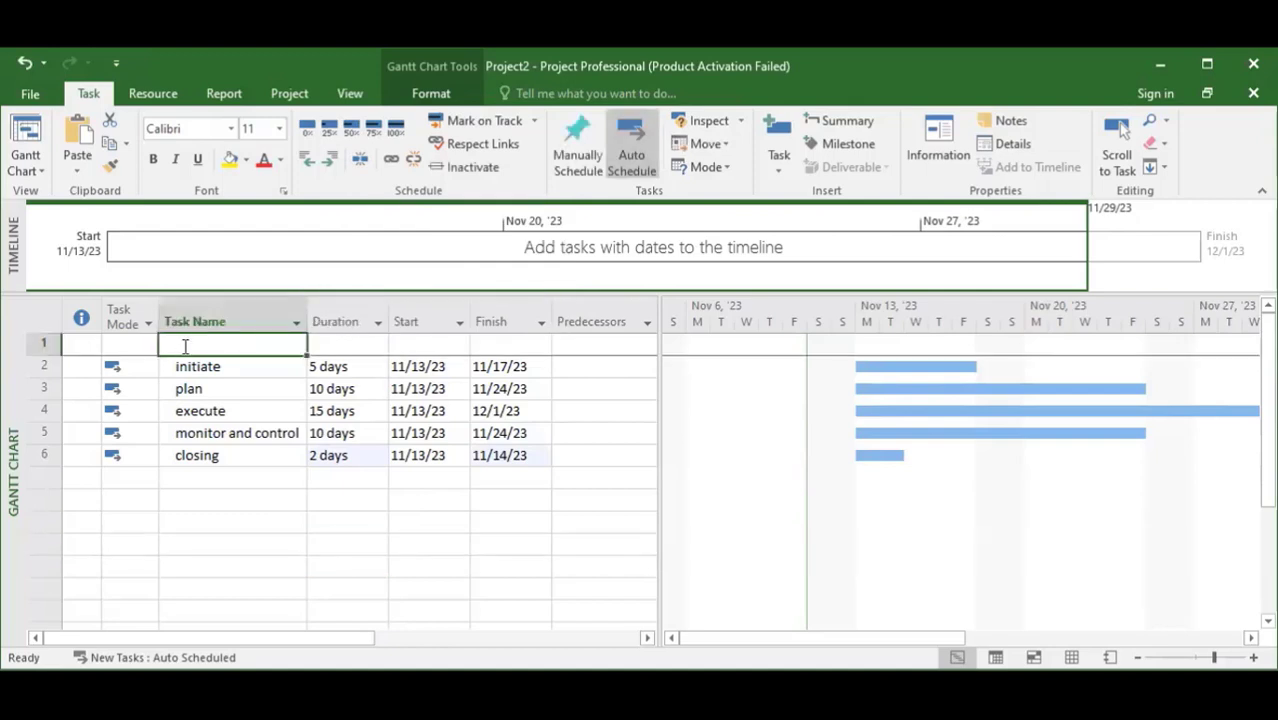
{"action": "type", "text": "PRO"}
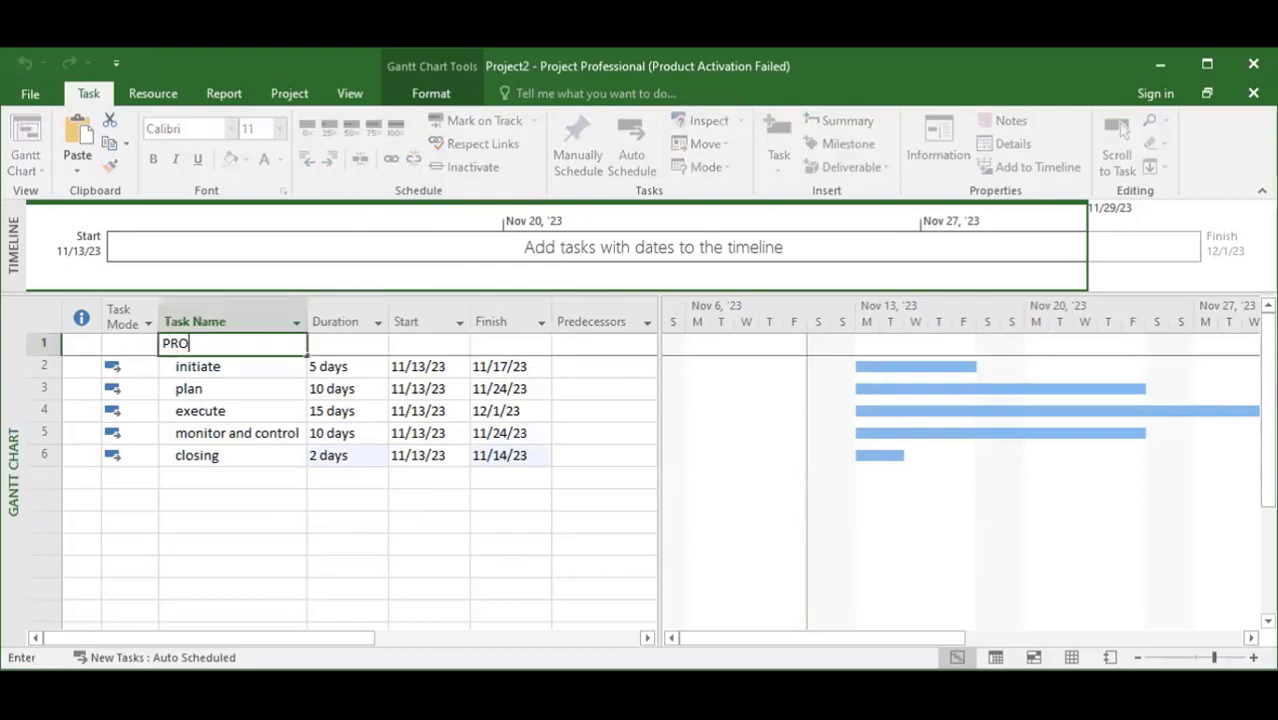
{"action": "type", "text": "JECT PLAN"}
{"action": "left_click", "coordinate": [222, 540]}
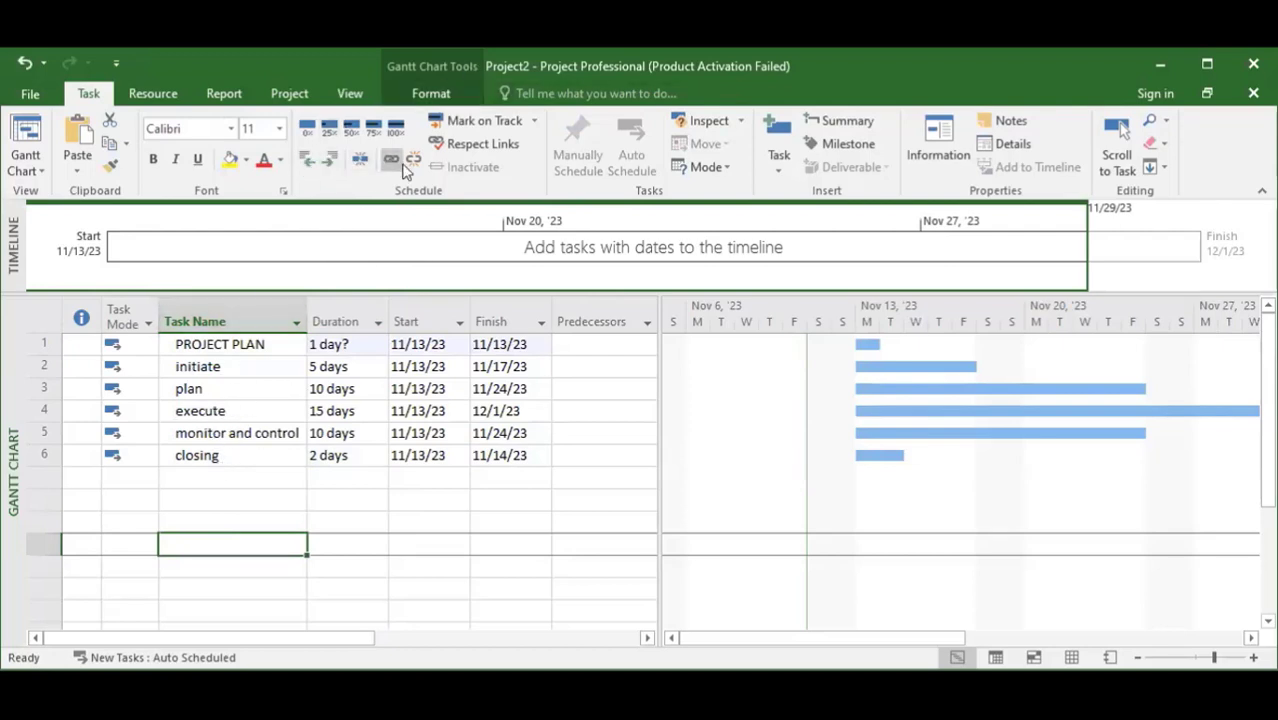
{"action": "left_click", "coordinate": [187, 502]}
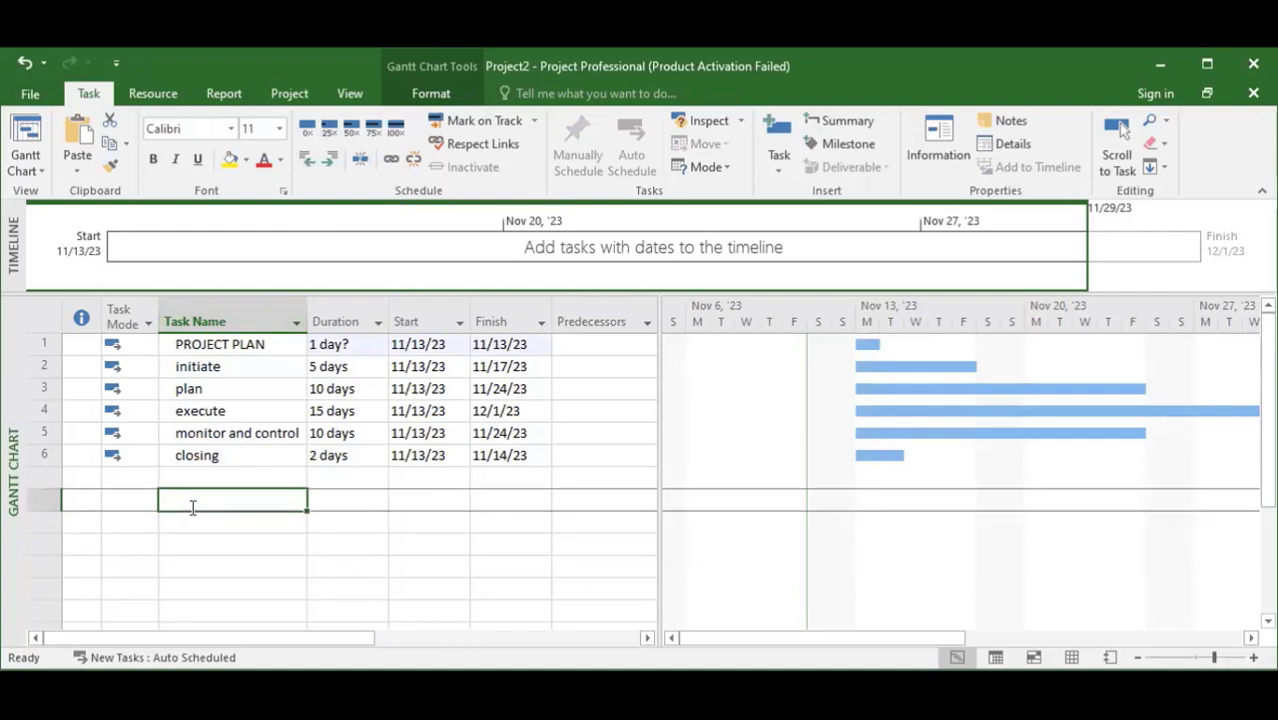
Step: Make the PROJECT PLAN task name bold
{"action": "left_click", "coordinate": [256, 345]}
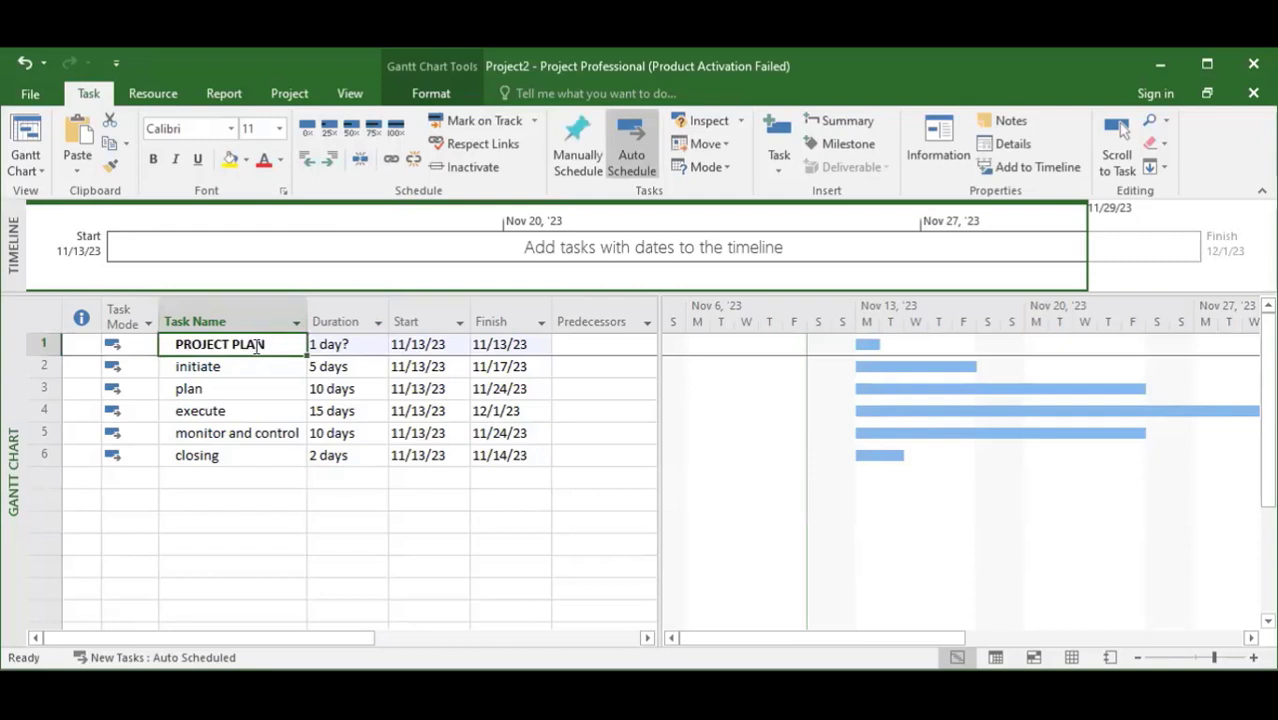
{"action": "key", "text": "ctrl+b"}
{"action": "left_click", "coordinate": [205, 520]}
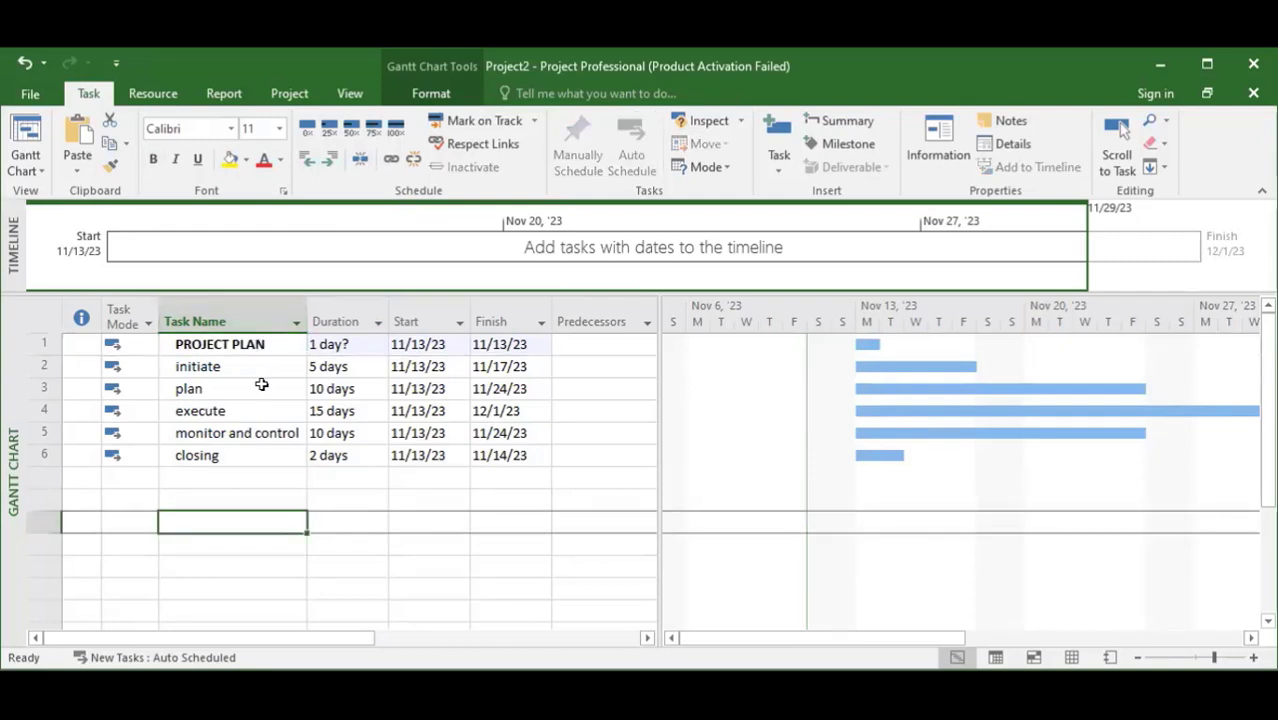
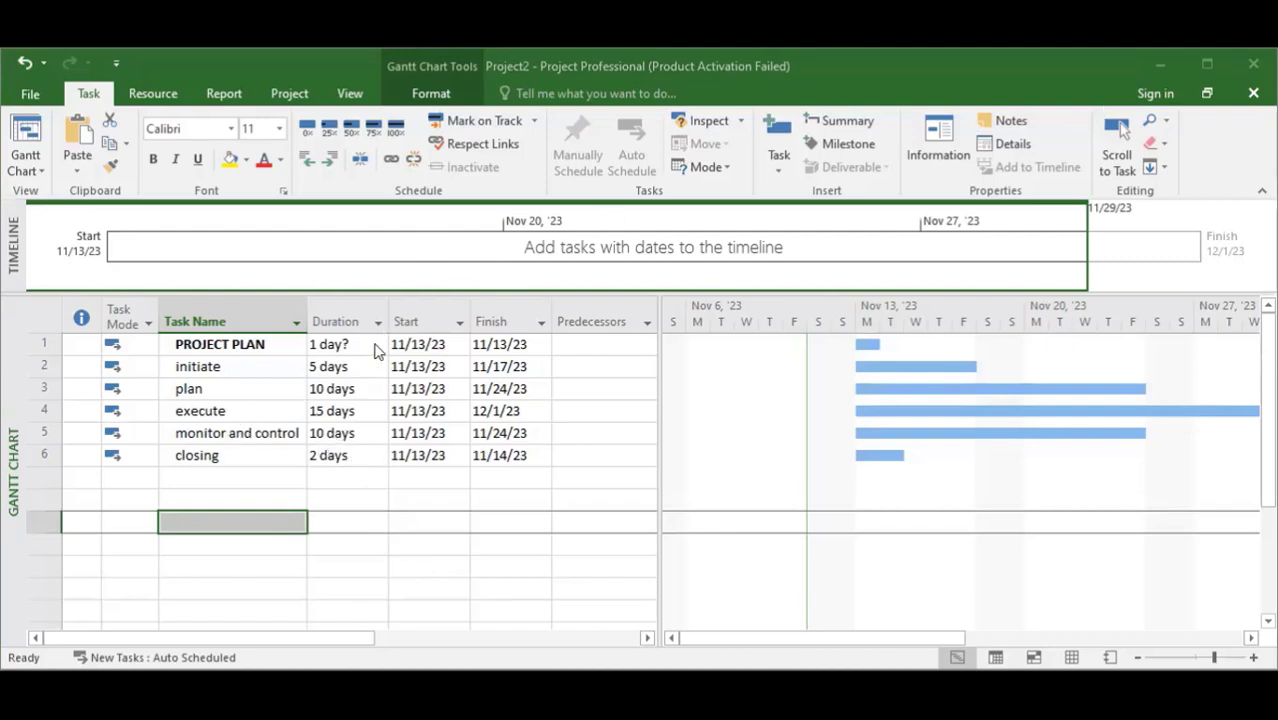
Step: Indent the tasks from initiate through closing so they become subtasks of PROJECT PLAN
{"action": "left_click", "coordinate": [357, 496]}
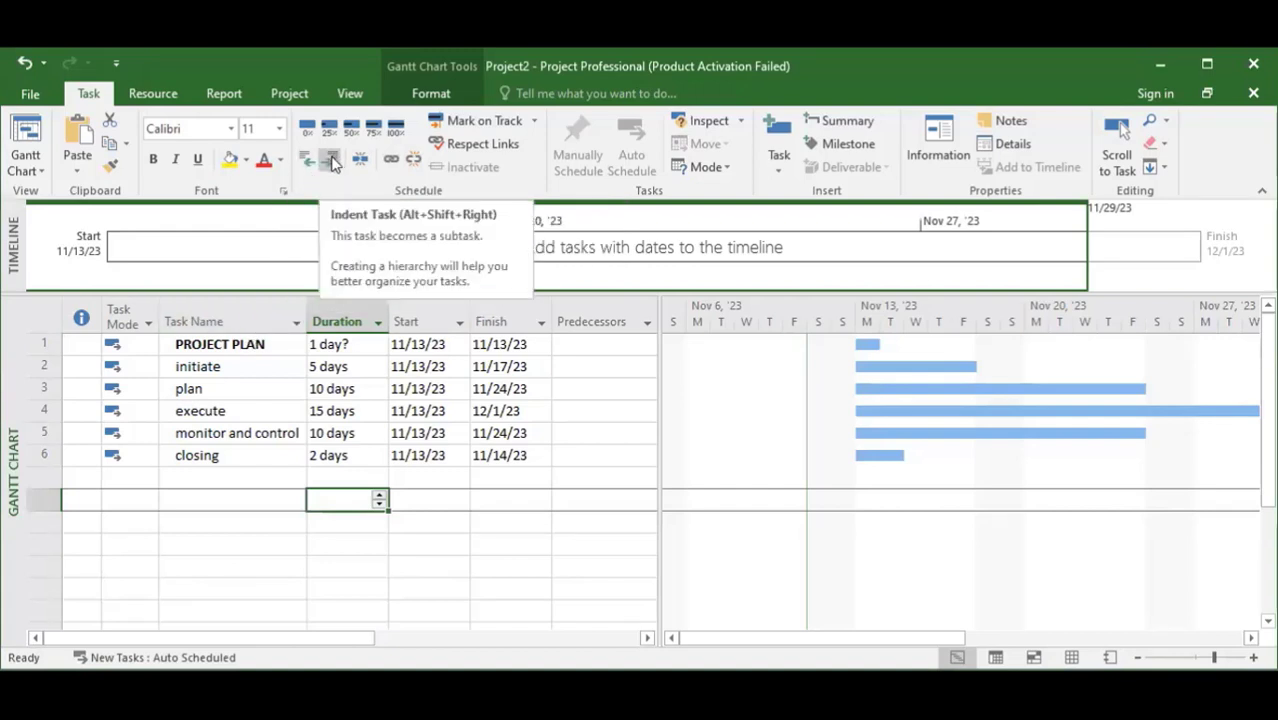
{"action": "left_click", "coordinate": [269, 345]}
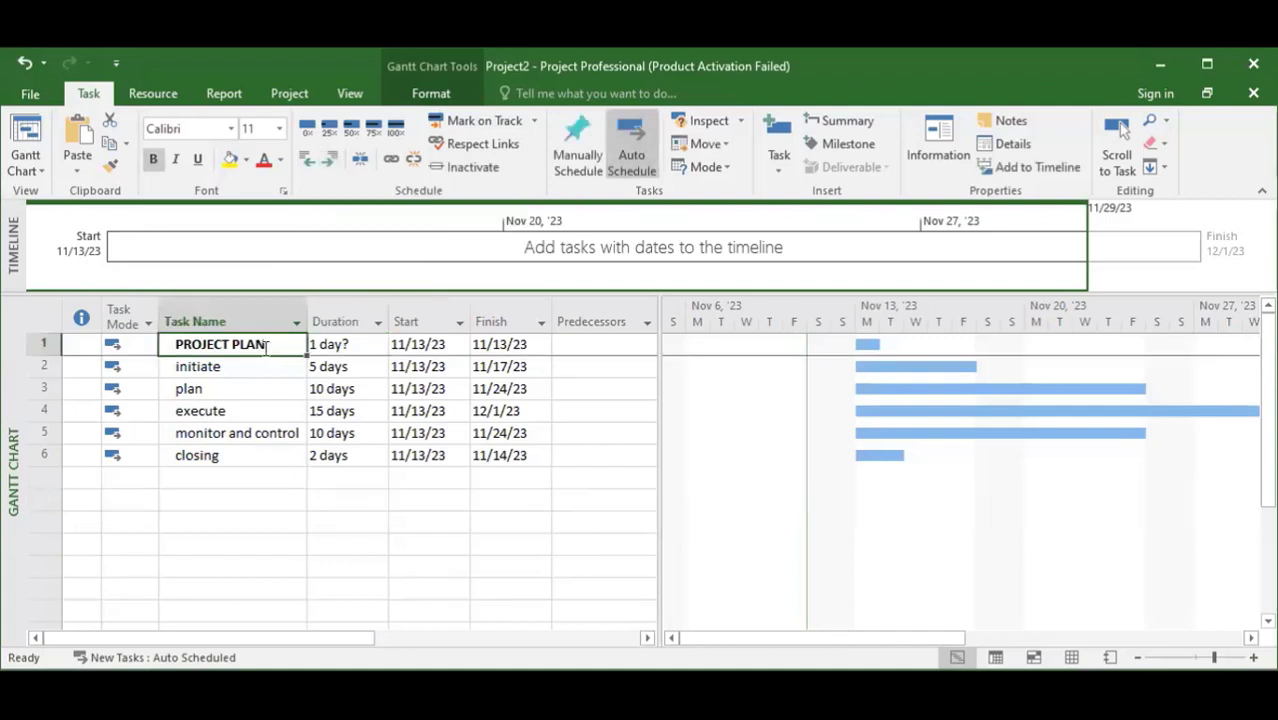
{"action": "left_click", "coordinate": [204, 501]}
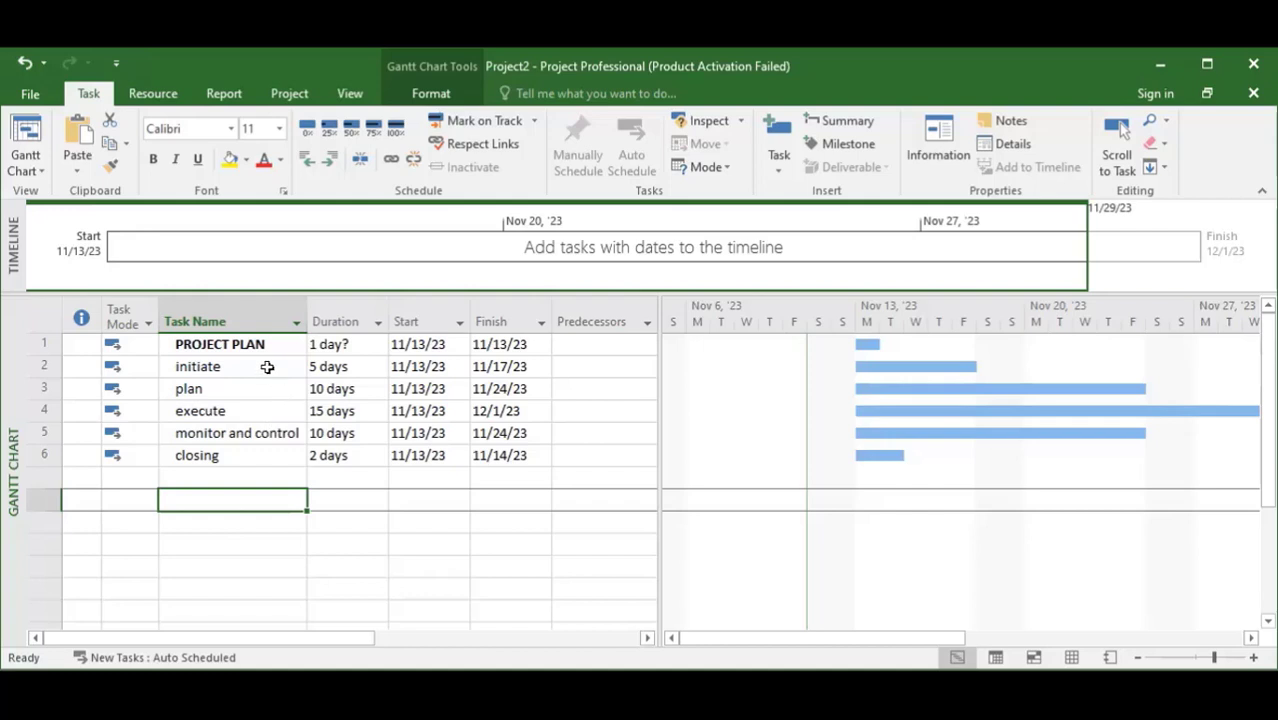
{"action": "left_click", "coordinate": [242, 477]}
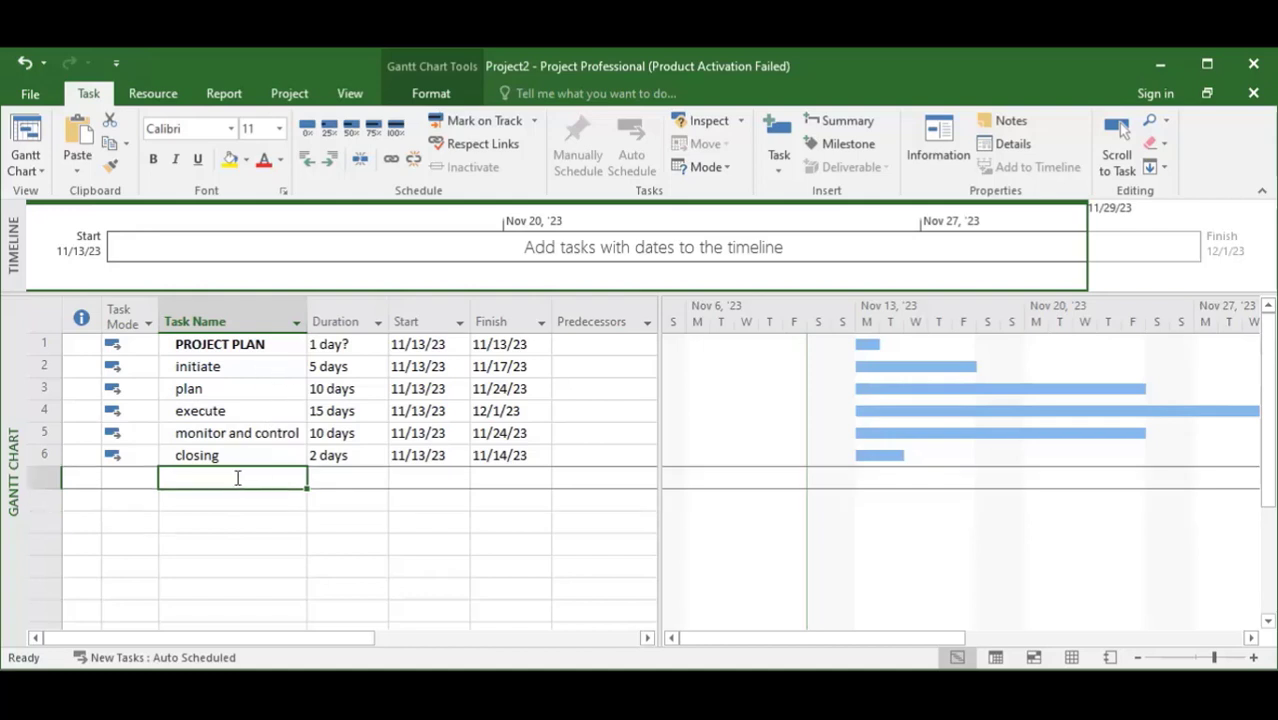
{"action": "left_click_drag", "start_coordinate": [267, 366], "coordinate": [248, 453]}
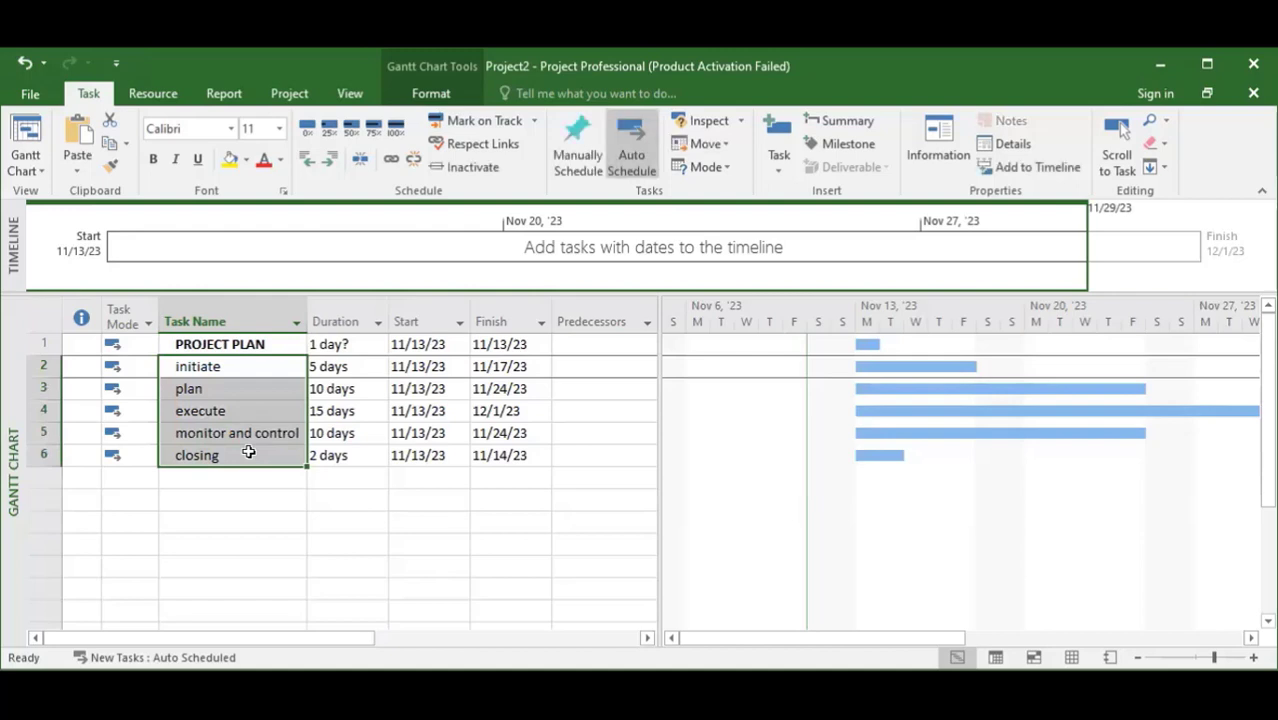
{"action": "left_click", "coordinate": [203, 540]}
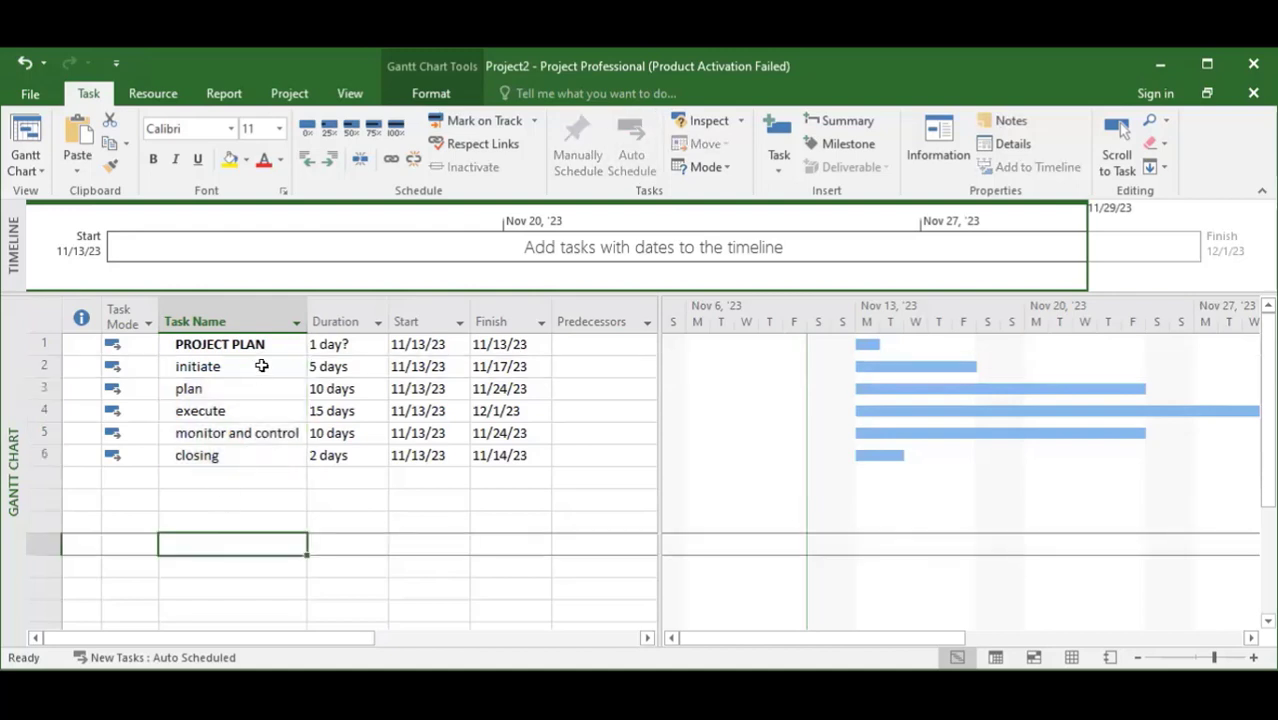
{"action": "left_click", "coordinate": [261, 365]}
{"action": "left_click_drag", "start_coordinate": [258, 388], "coordinate": [240, 450]}
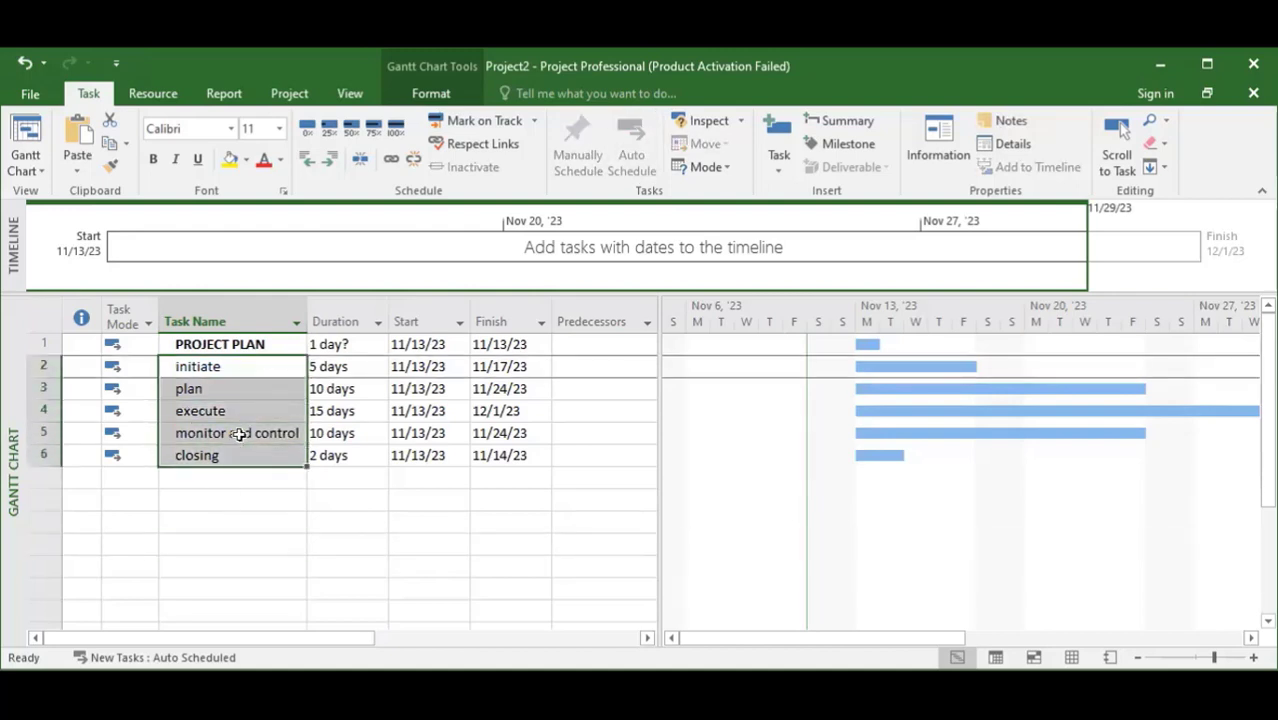
{"action": "left_click", "coordinate": [200, 520]}
{"action": "left_click_drag", "start_coordinate": [263, 362], "coordinate": [273, 448]}
{"action": "left_click", "coordinate": [329, 162]}
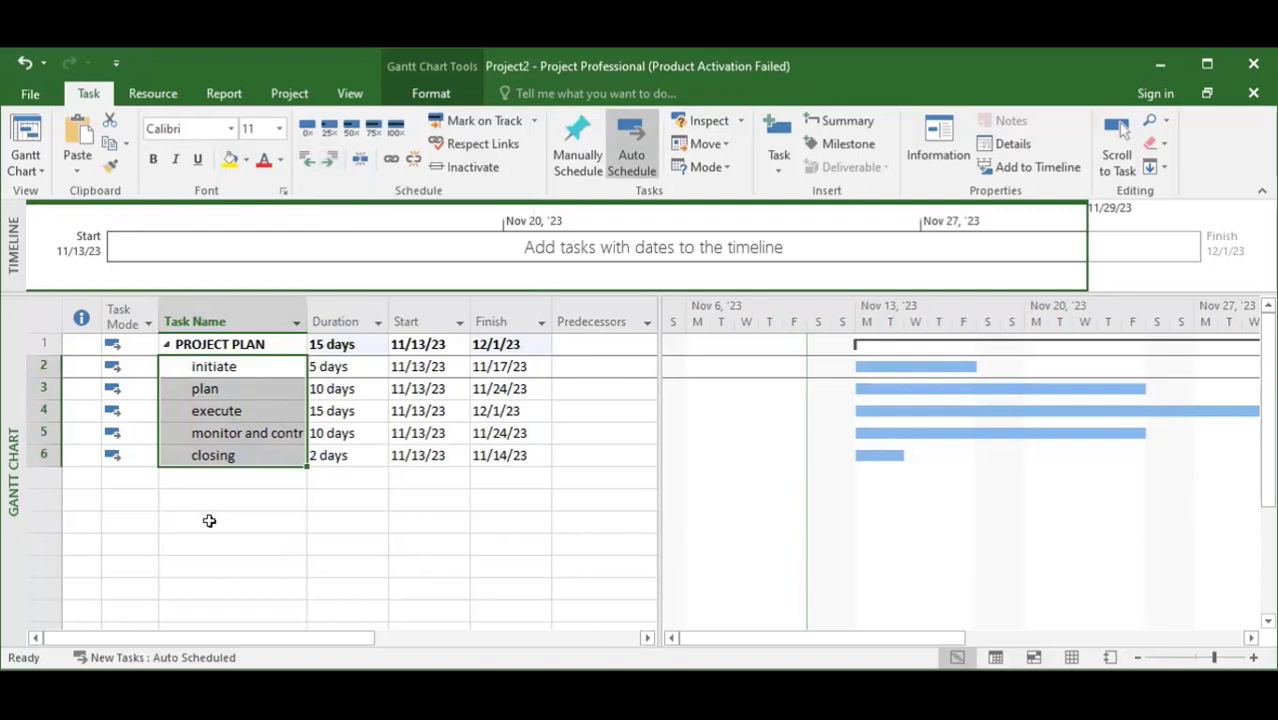
{"action": "left_click", "coordinate": [213, 519]}
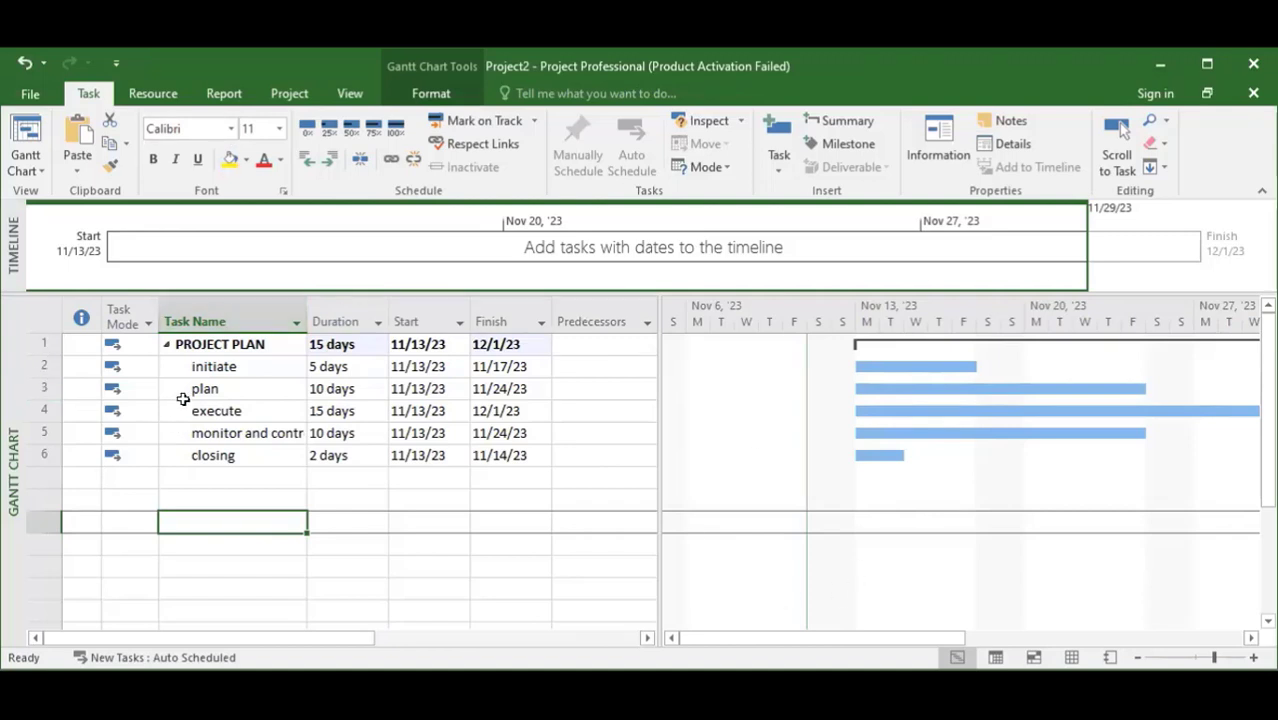
Step: Link the initiate and plan tasks so that plan starts once initiate finishes
{"action": "left_click", "coordinate": [268, 367]}
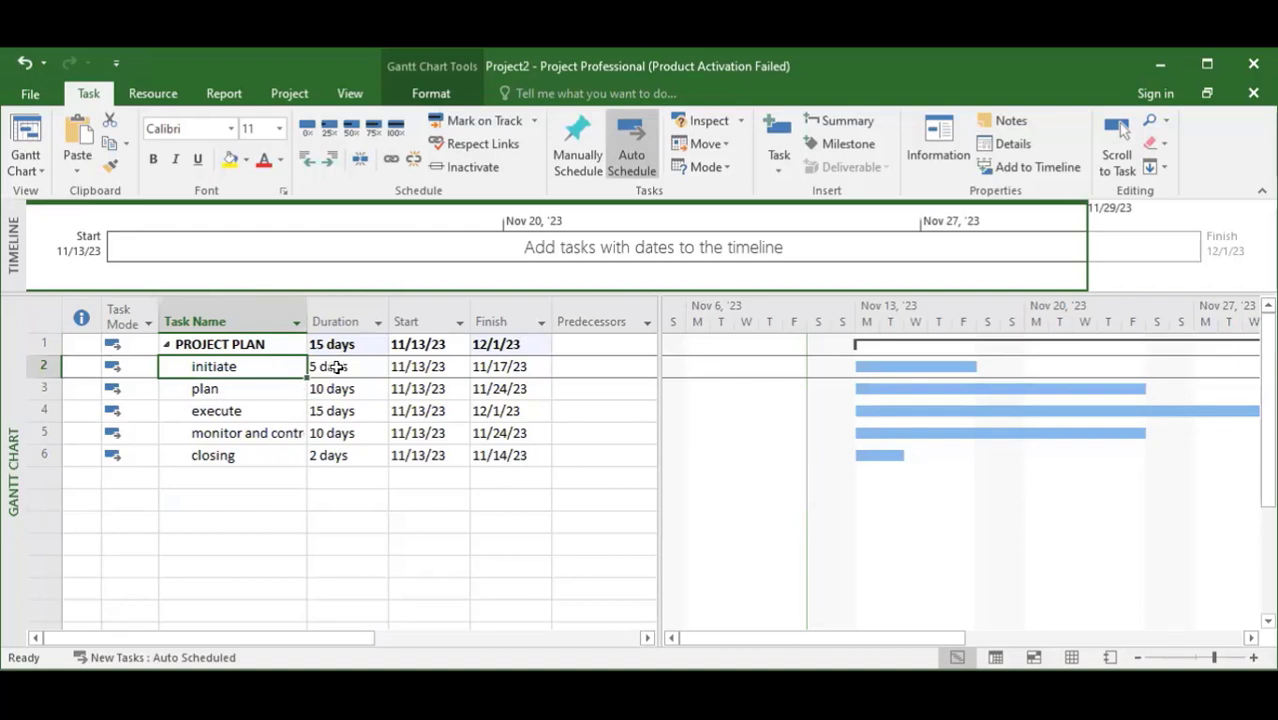
{"action": "left_click", "coordinate": [271, 499]}
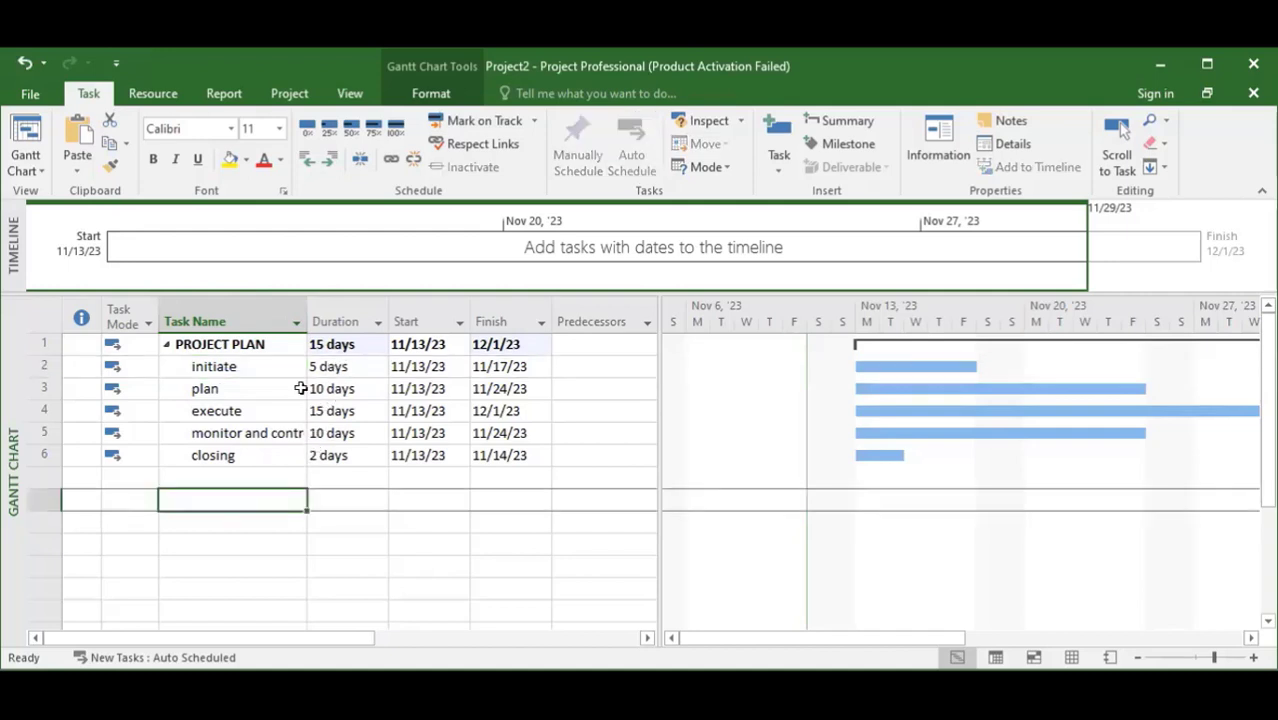
{"action": "left_click", "coordinate": [253, 367]}
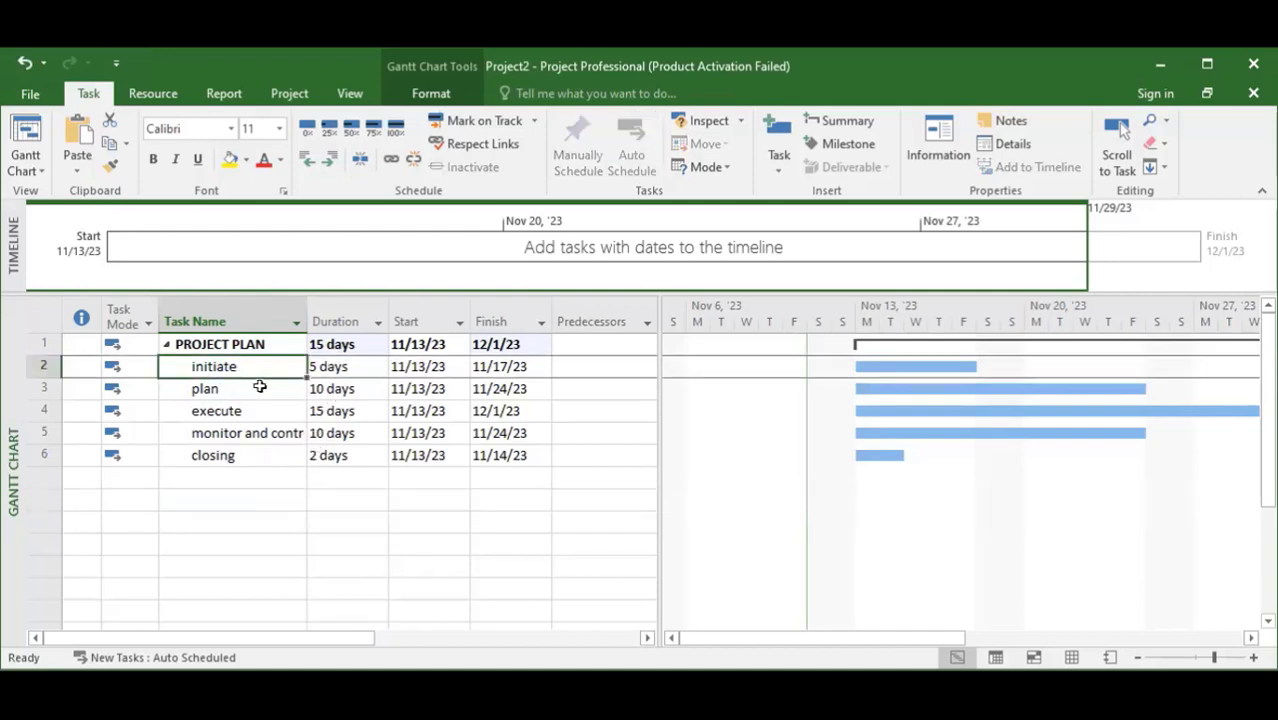
{"action": "left_click", "coordinate": [260, 387], "text": "shift"}
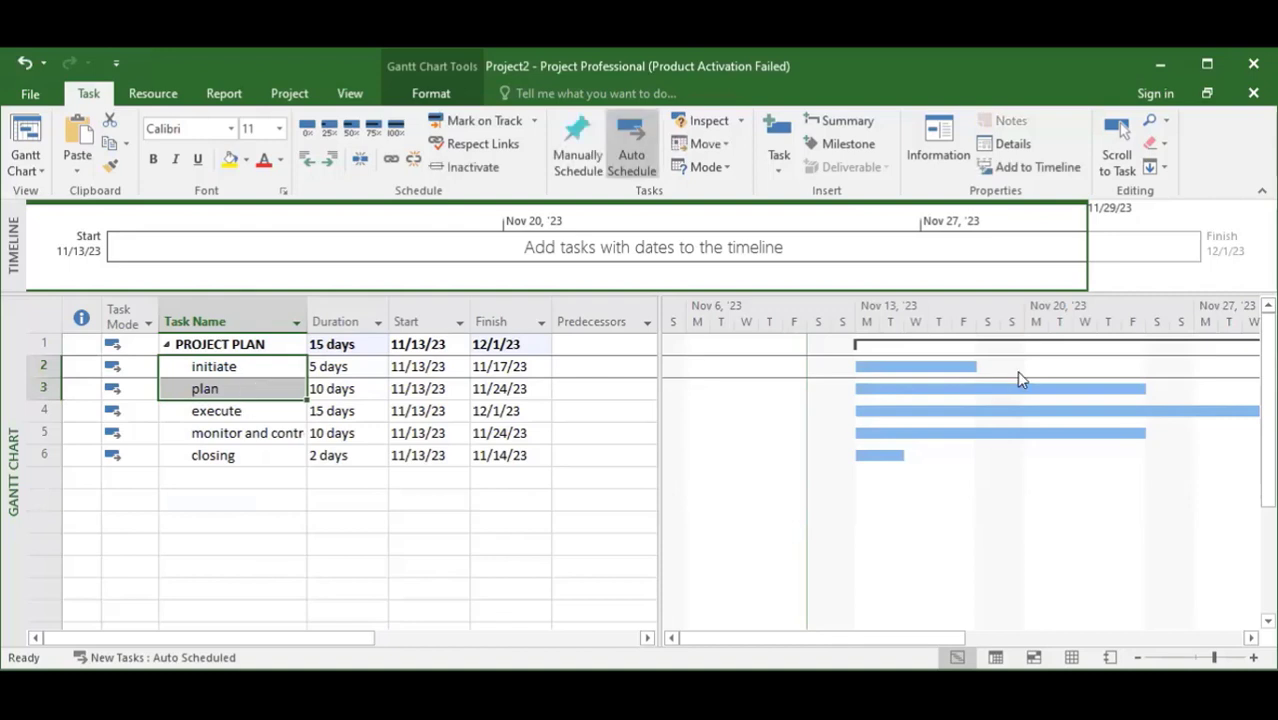
{"action": "left_click", "coordinate": [340, 518]}
{"action": "left_click", "coordinate": [261, 502]}
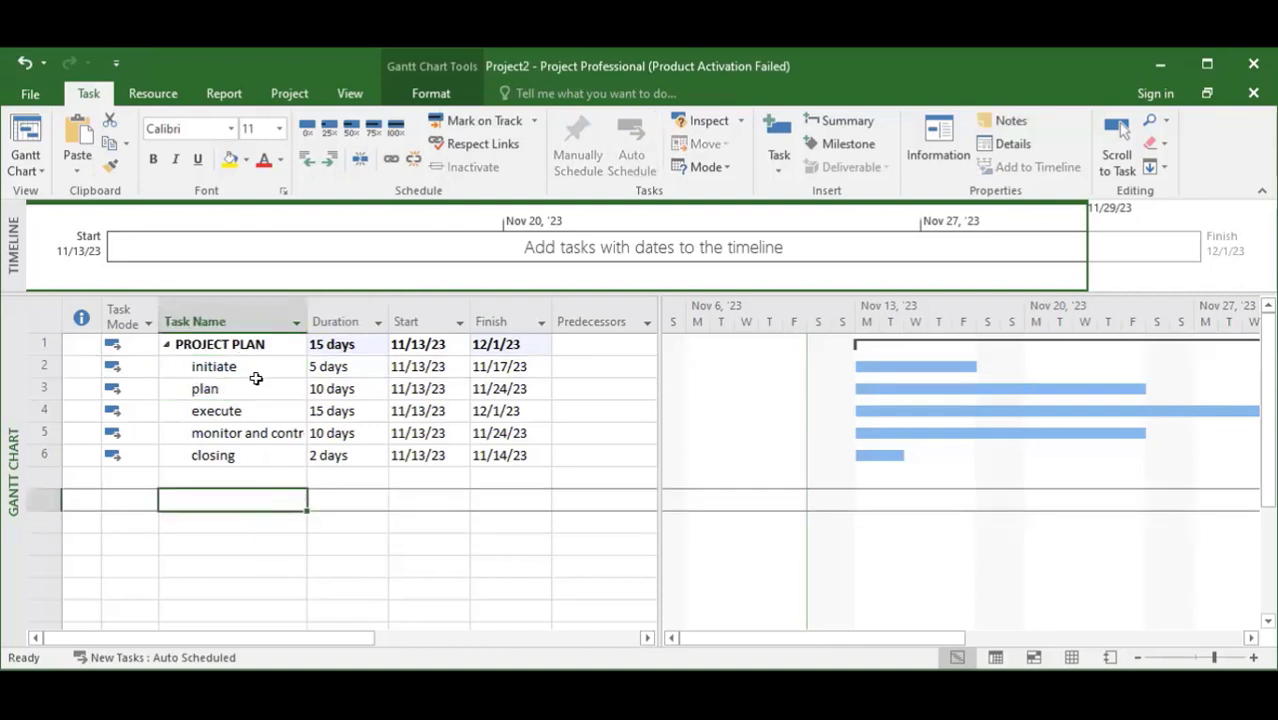
{"action": "left_click", "coordinate": [251, 367]}
{"action": "left_click", "coordinate": [246, 381], "text": "shift"}
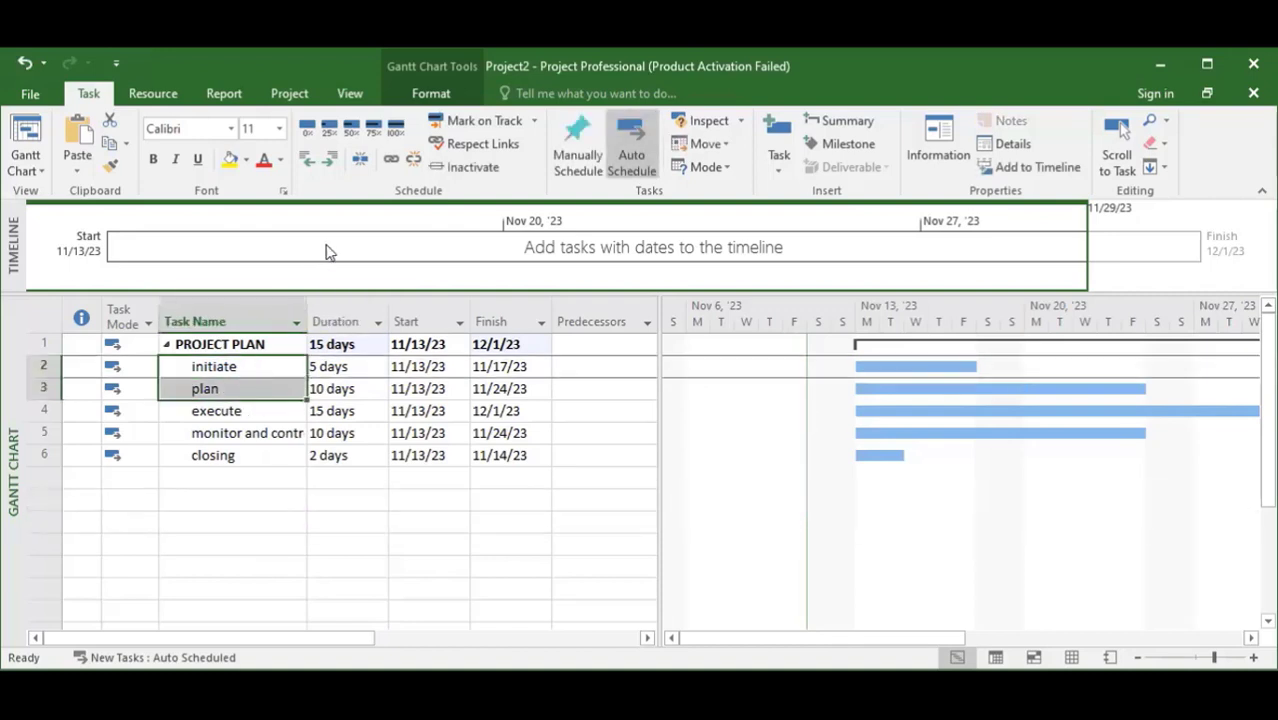
{"action": "left_click", "coordinate": [391, 164]}
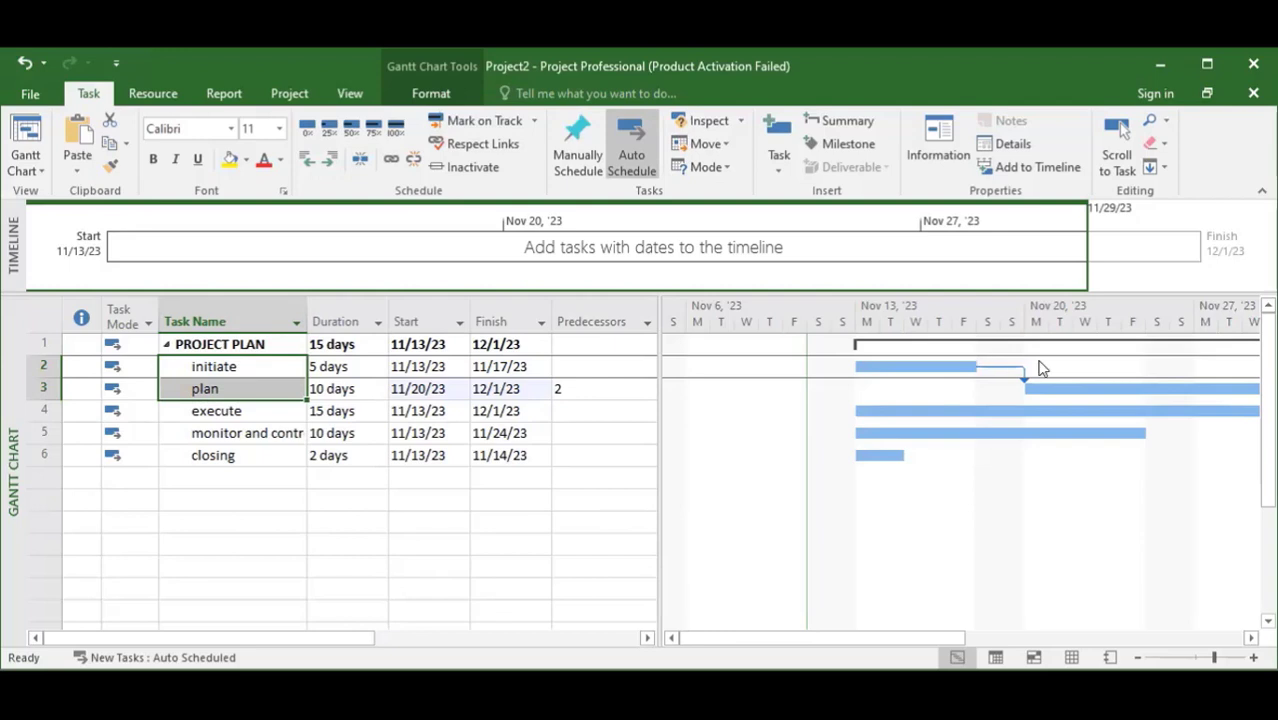
Step: Link the plan and execute tasks so that execute starts once plan finishes
{"action": "left_click_drag", "start_coordinate": [895, 645], "coordinate": [998, 640]}
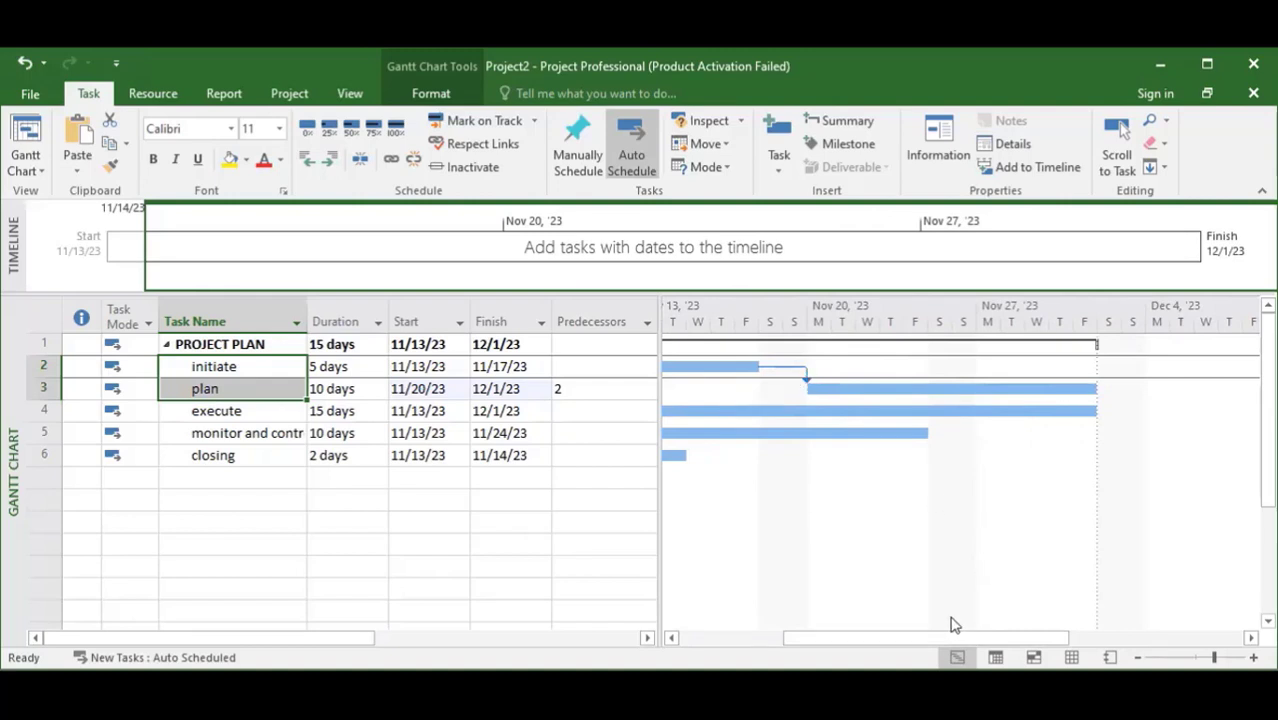
{"action": "left_click_drag", "start_coordinate": [945, 640], "coordinate": [901, 652]}
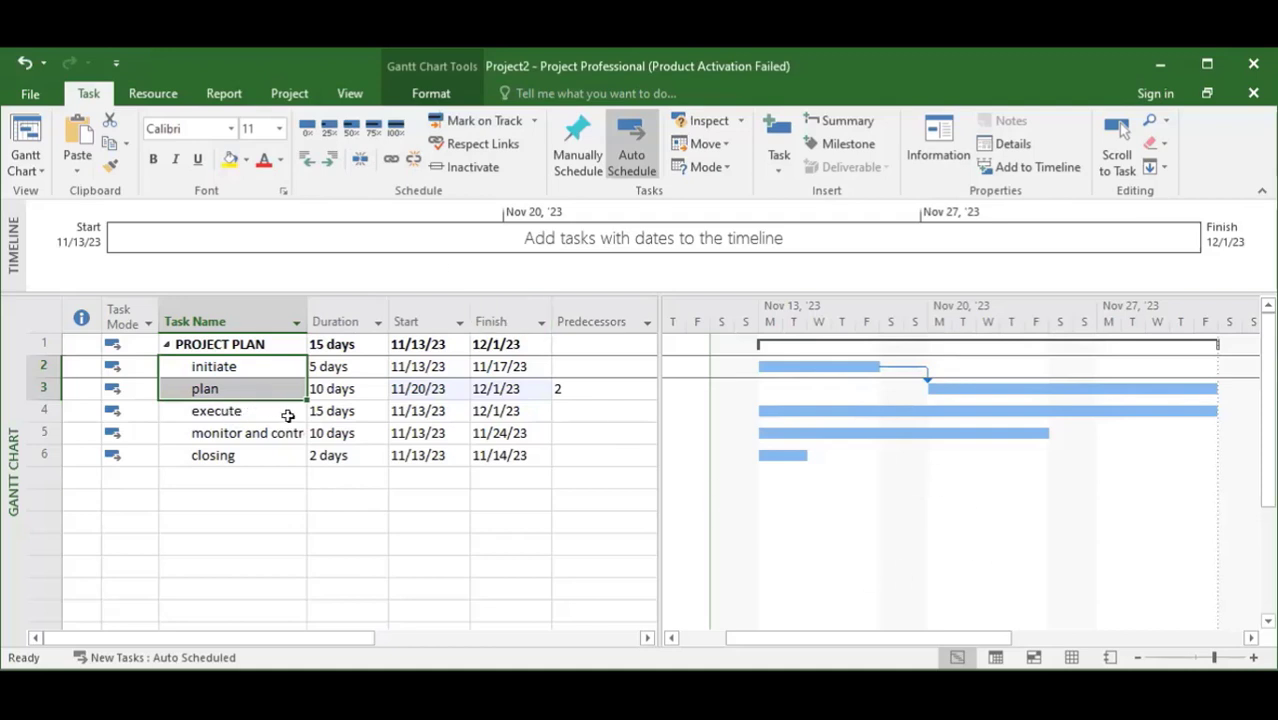
{"action": "left_click", "coordinate": [256, 414]}
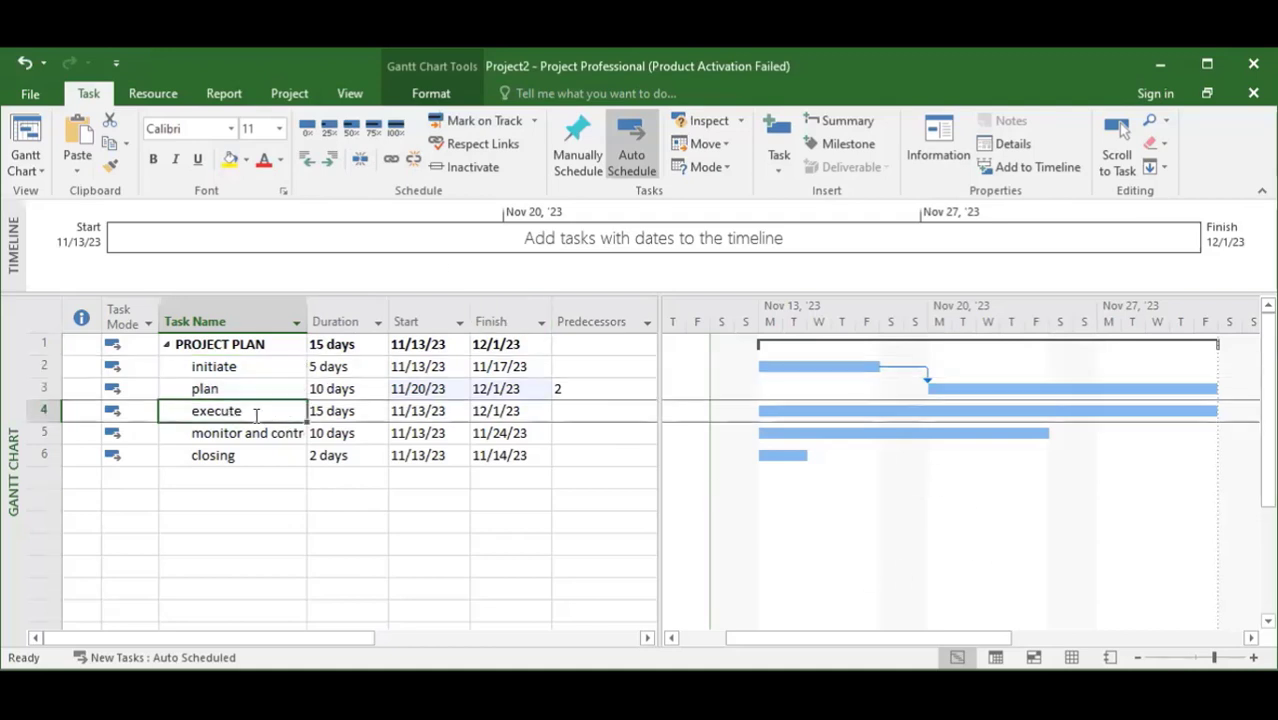
{"action": "left_click", "coordinate": [271, 387]}
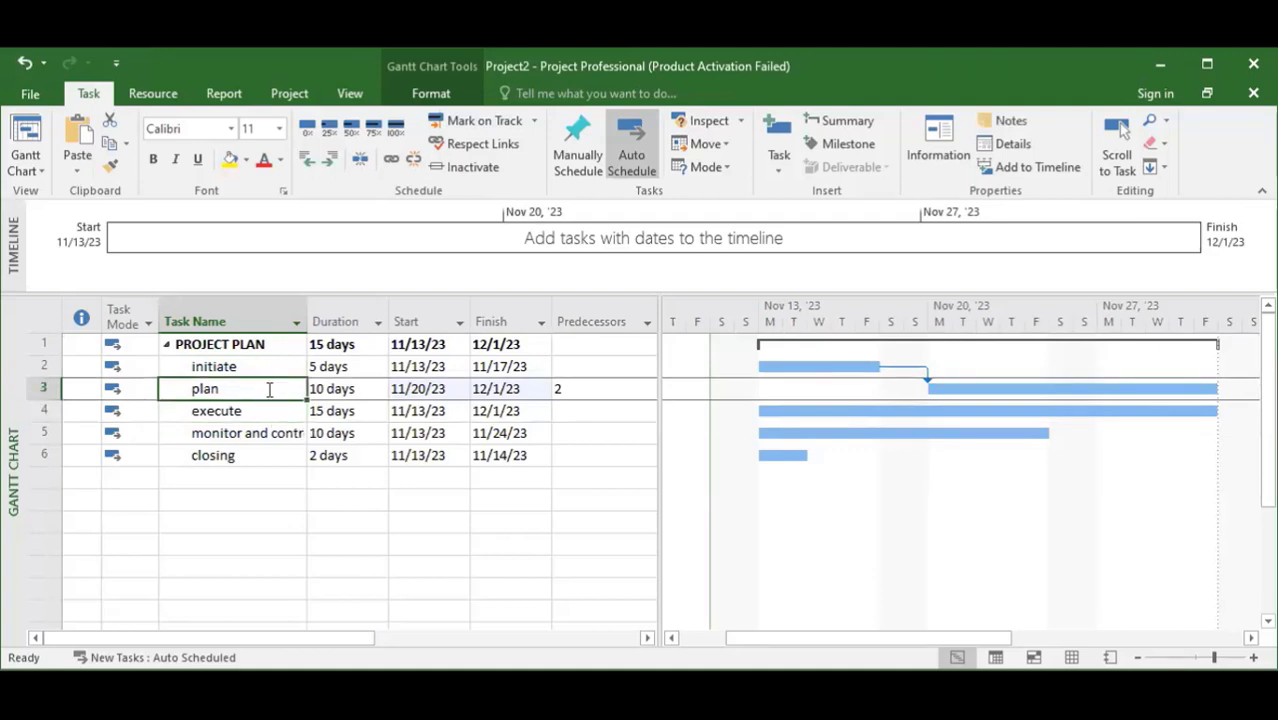
{"action": "left_click", "coordinate": [269, 412]}
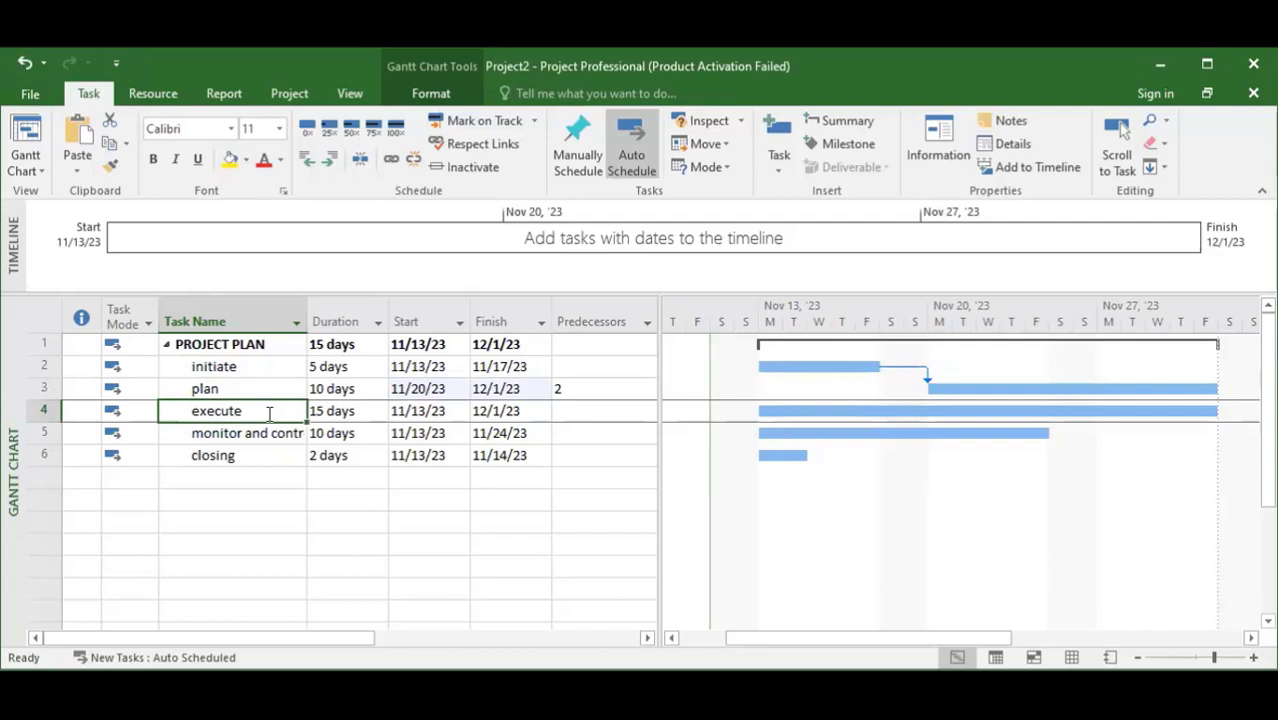
{"action": "left_click", "coordinate": [288, 383]}
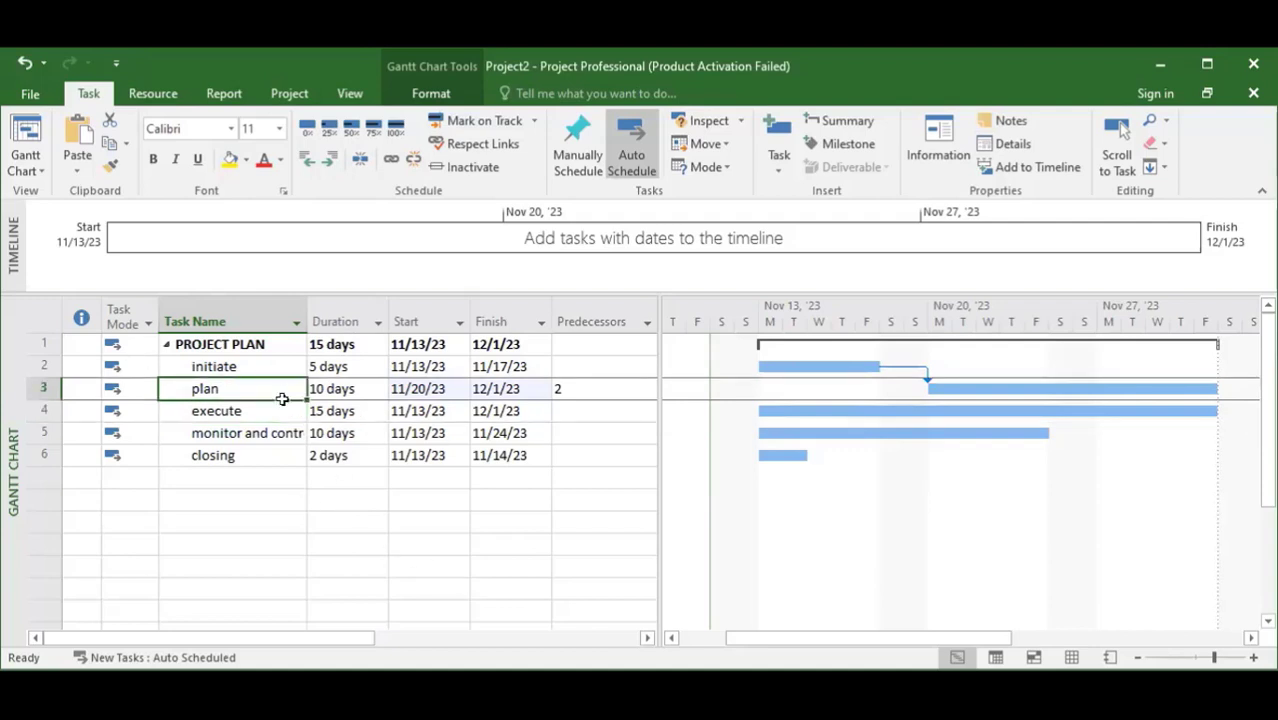
{"action": "left_click", "coordinate": [280, 408]}
{"action": "left_click", "coordinate": [248, 546]}
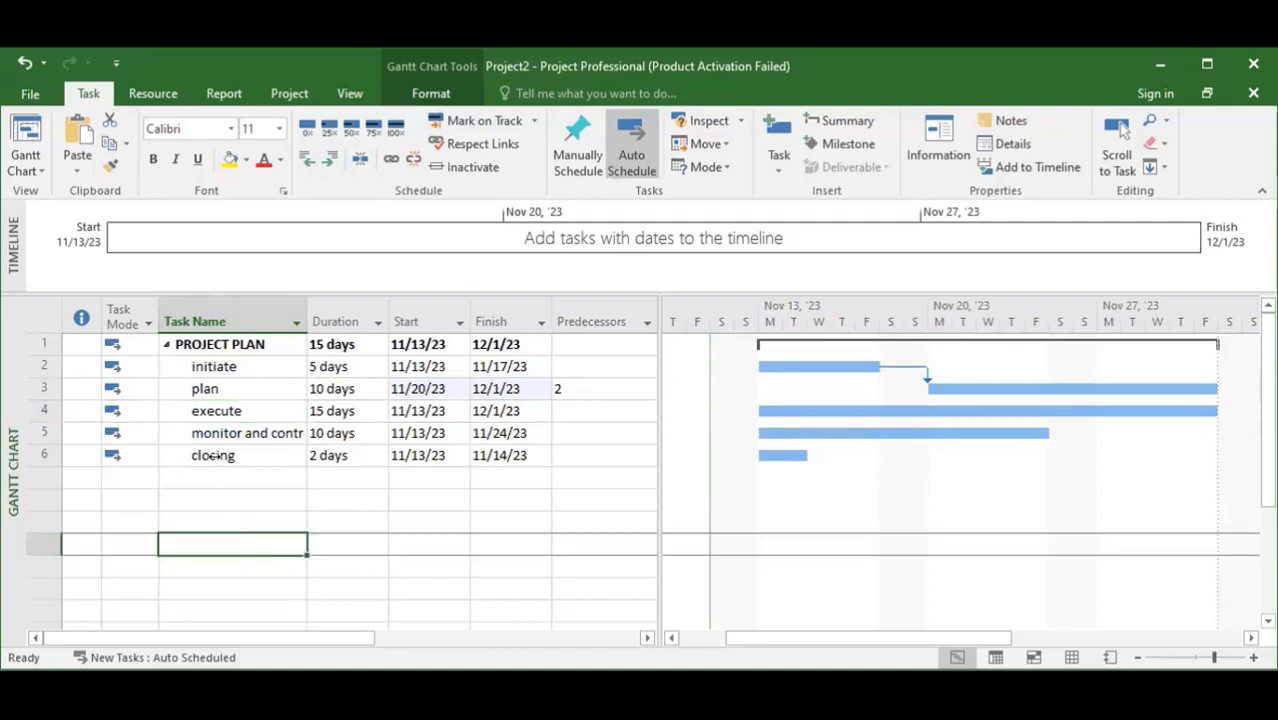
{"action": "left_click", "coordinate": [248, 388]}
{"action": "left_click_drag", "start_coordinate": [250, 396], "coordinate": [246, 408]}
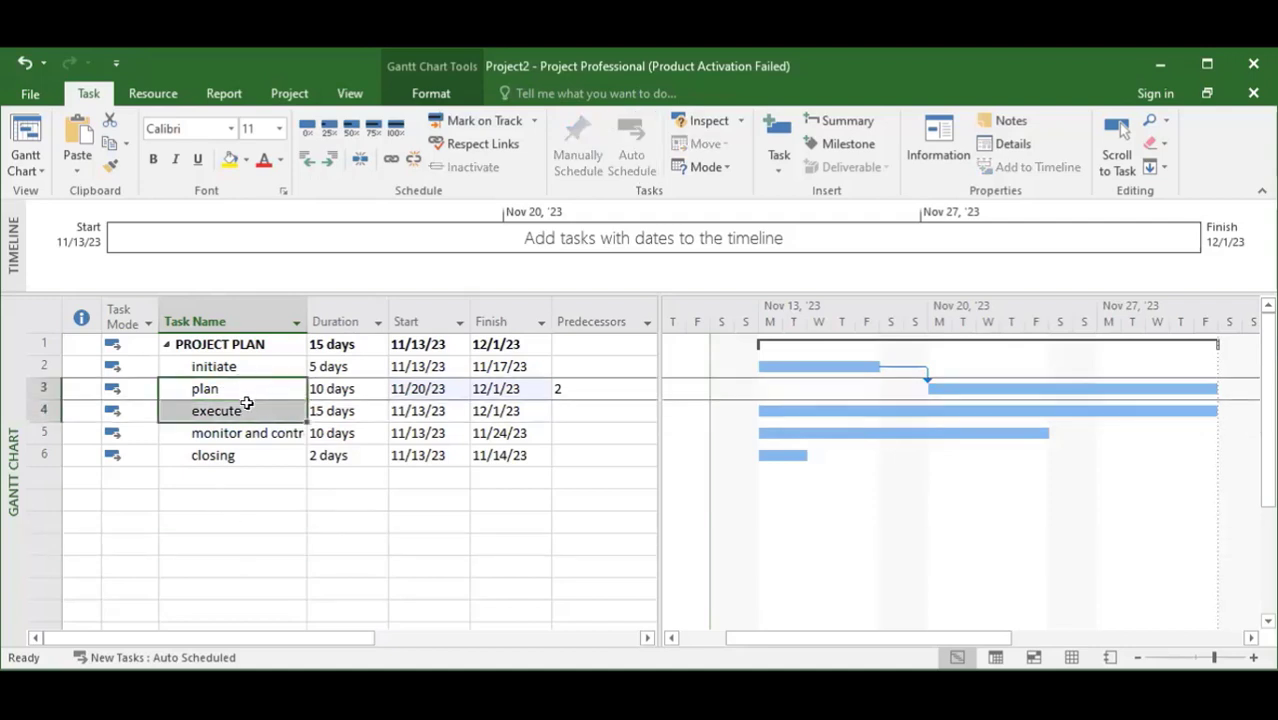
{"action": "left_click", "coordinate": [391, 163]}
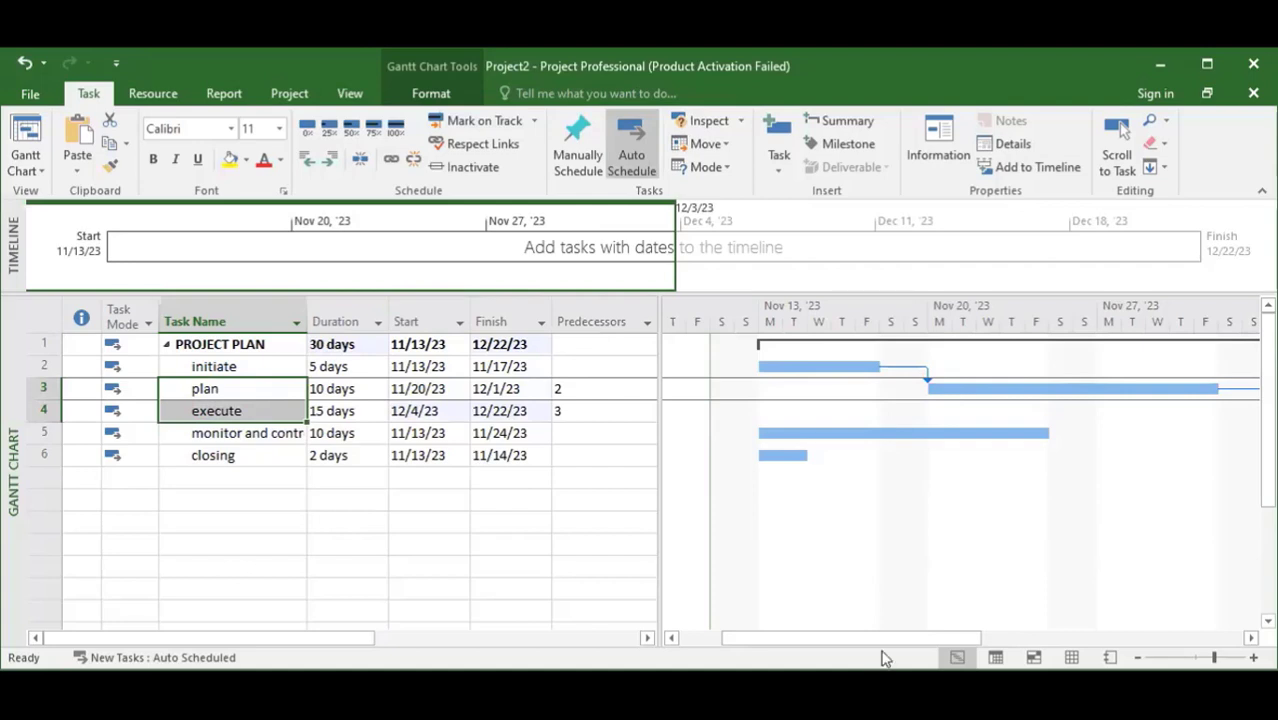
Step: Set the duration of the monitor and control task to 15 days
{"action": "left_click_drag", "start_coordinate": [890, 638], "coordinate": [1085, 668]}
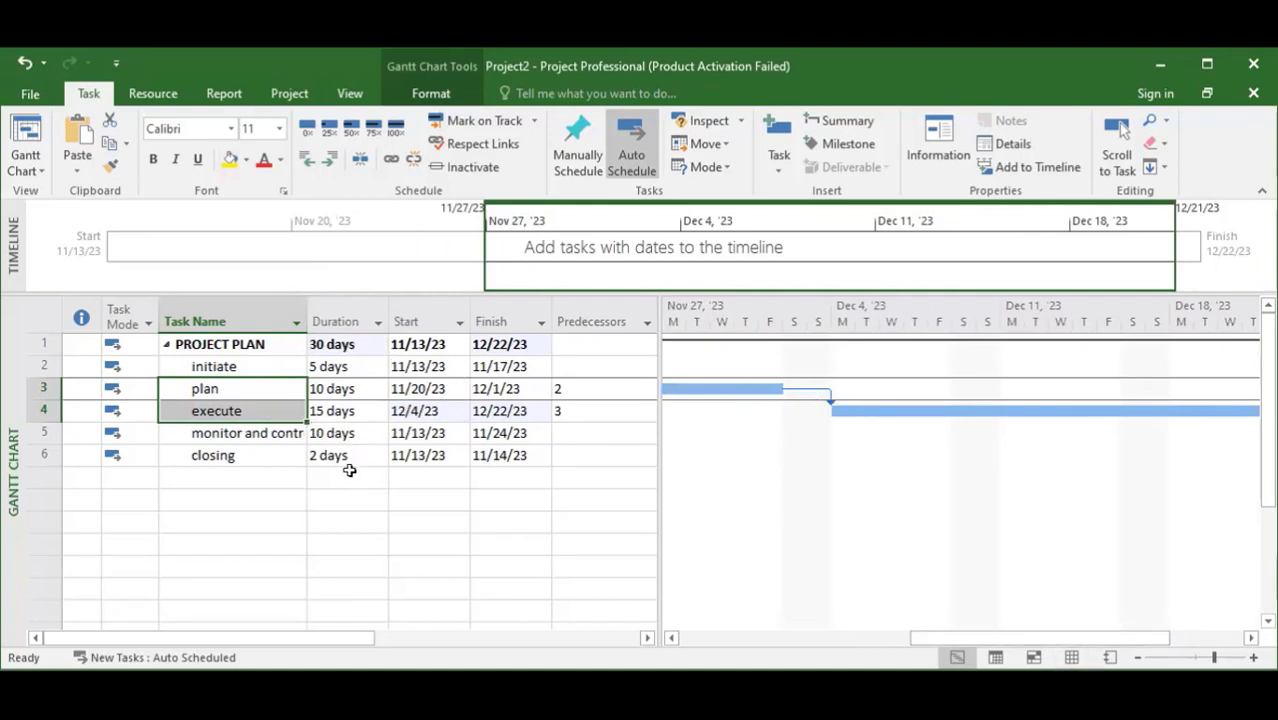
{"action": "left_click", "coordinate": [230, 430]}
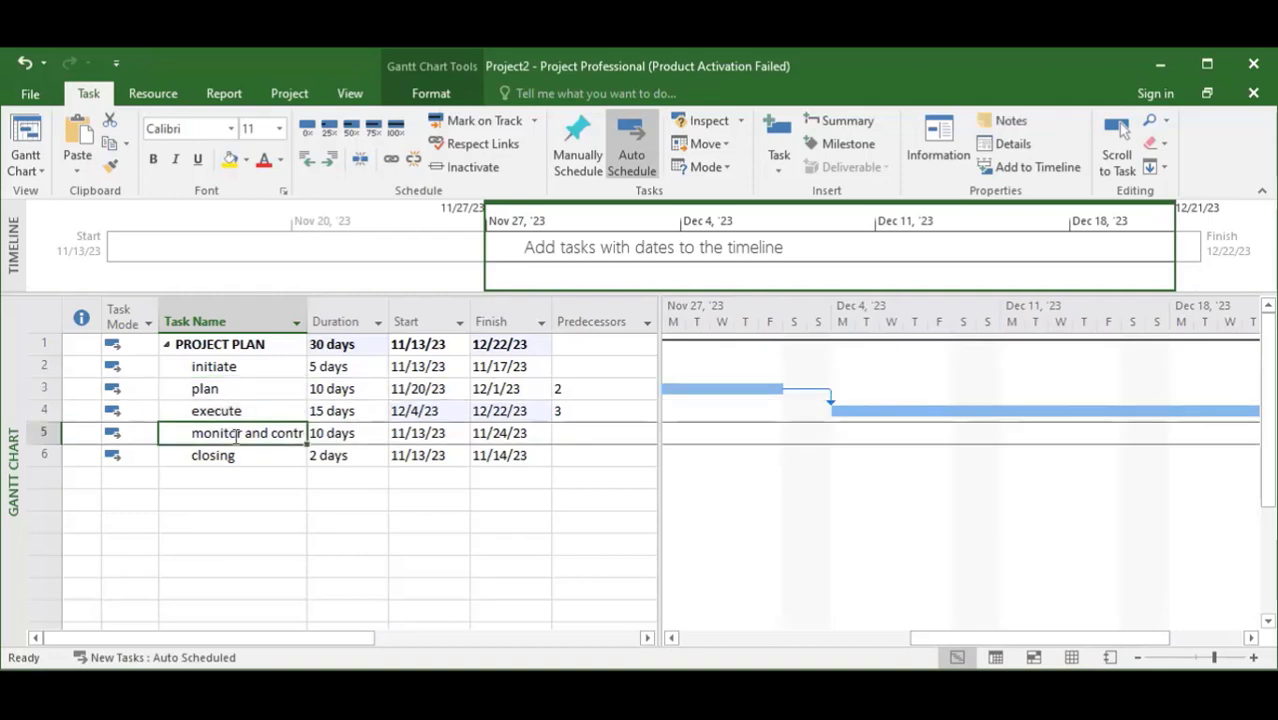
{"action": "left_click", "coordinate": [244, 406]}
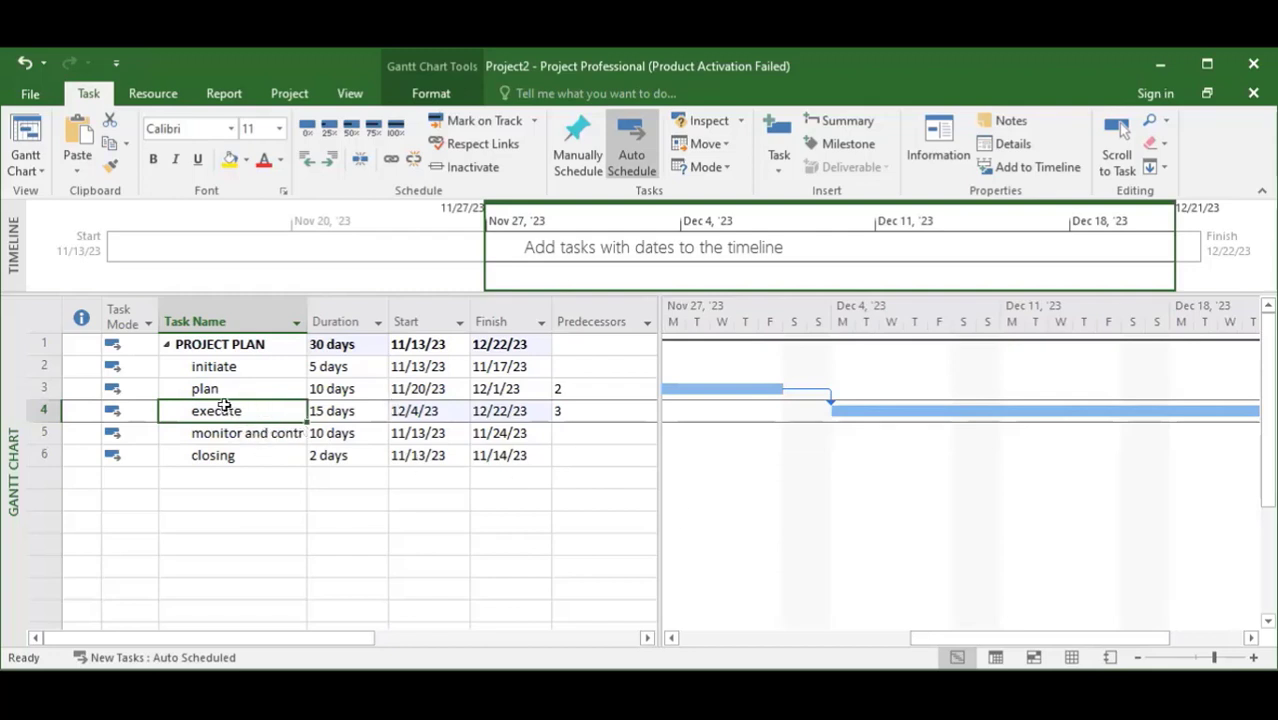
{"action": "left_click", "coordinate": [340, 431]}
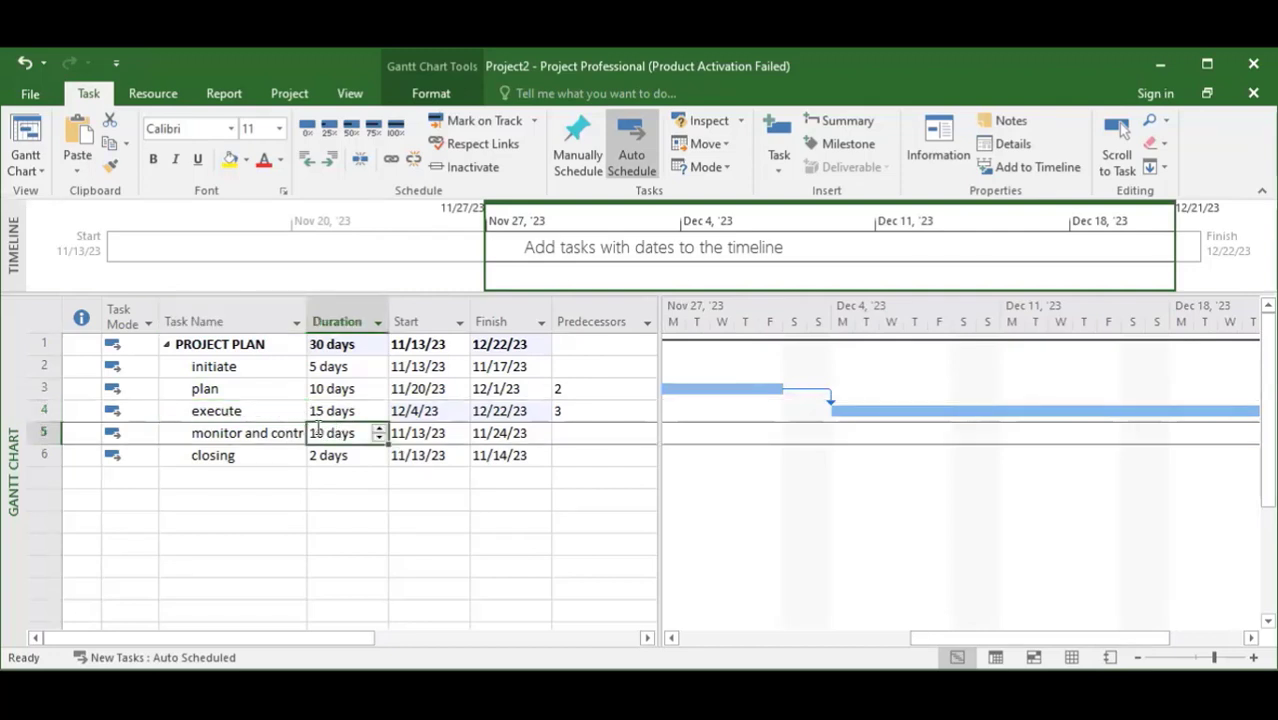
{"action": "type", "text": "5"}
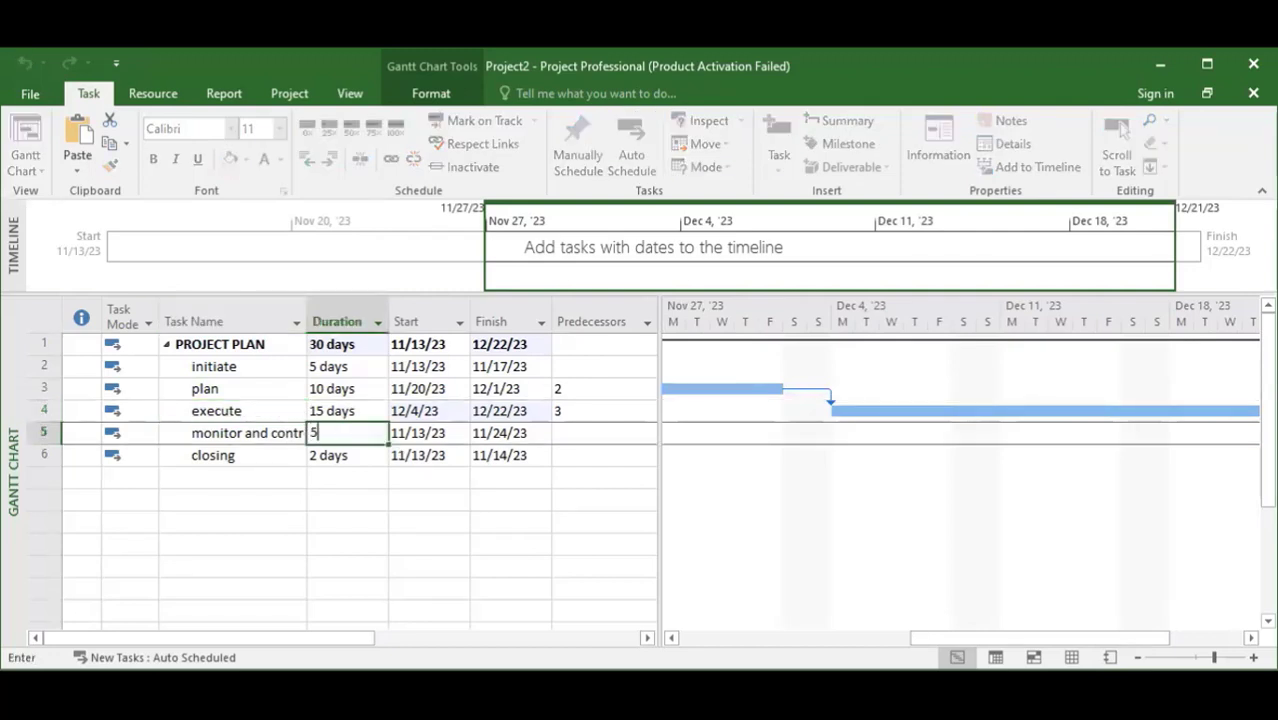
{"action": "key", "text": "BackSpace"}
{"action": "type", "text": "15"}
{"action": "left_click", "coordinate": [479, 563]}
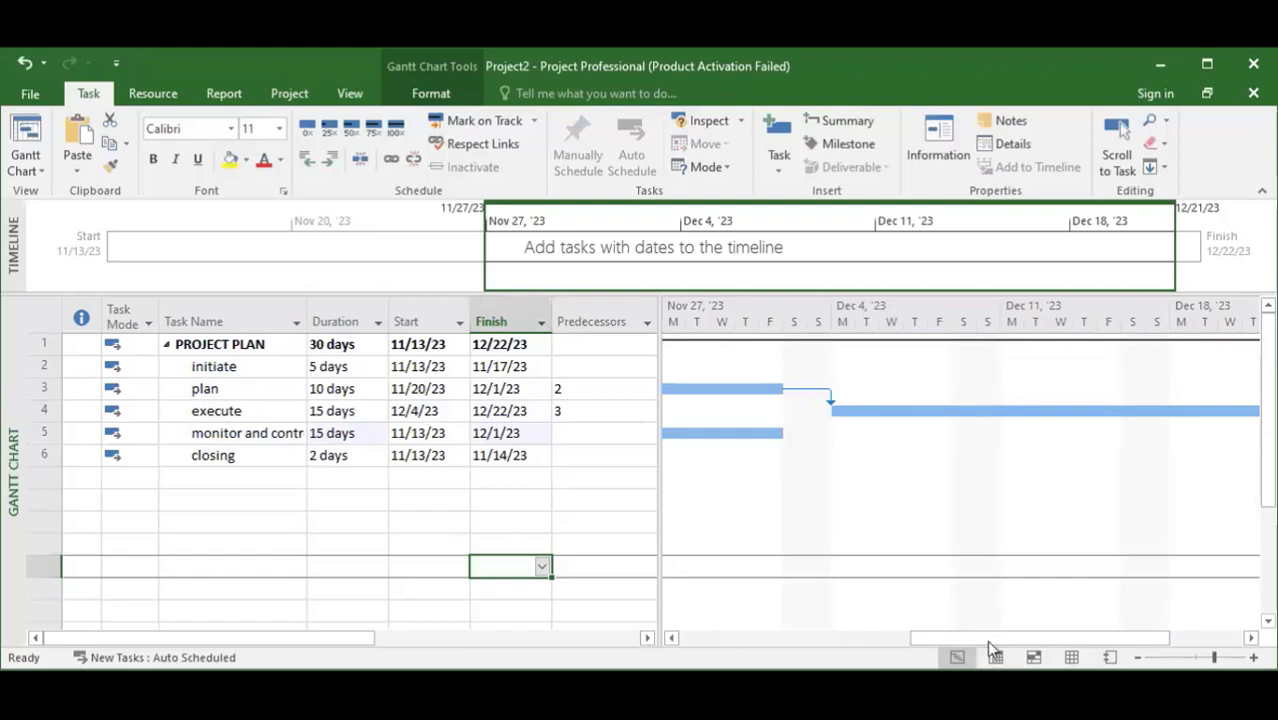
{"action": "left_click_drag", "start_coordinate": [985, 637], "coordinate": [1088, 640]}
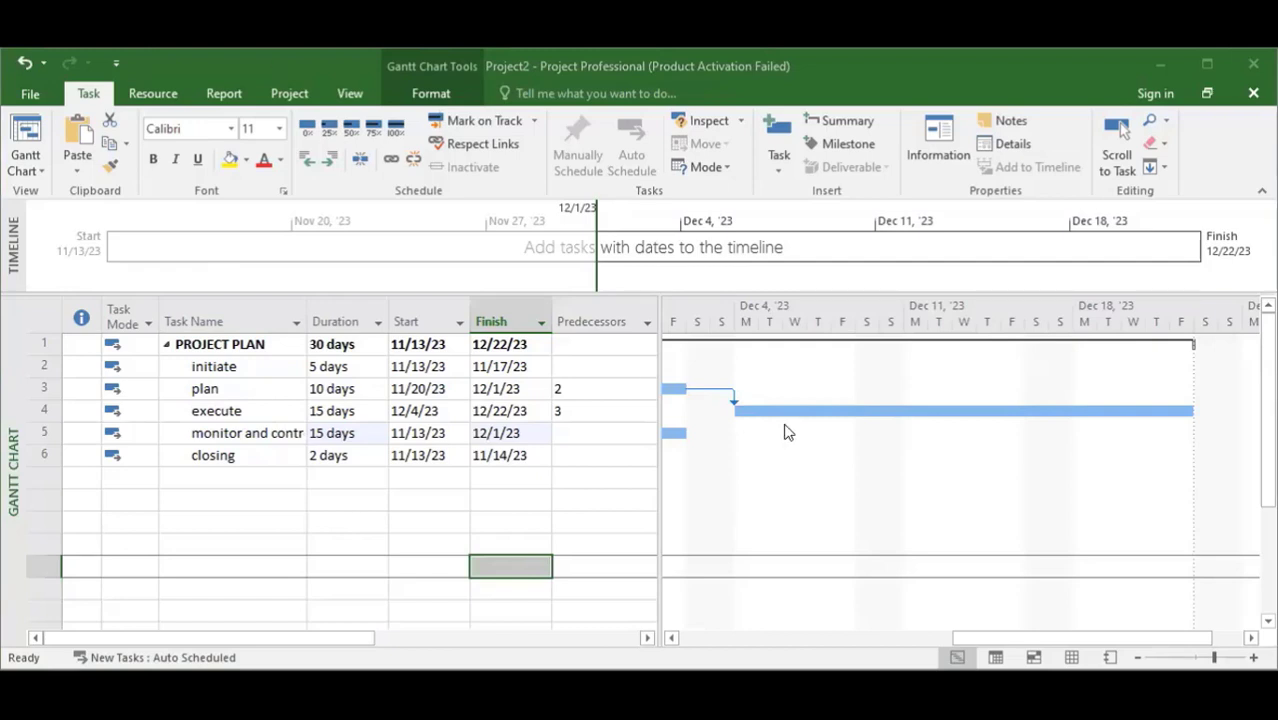
Step: Examine the dependency types offered for the plan-to-execute link and try a lag of -5 days on it
{"action": "left_click", "coordinate": [673, 638]}
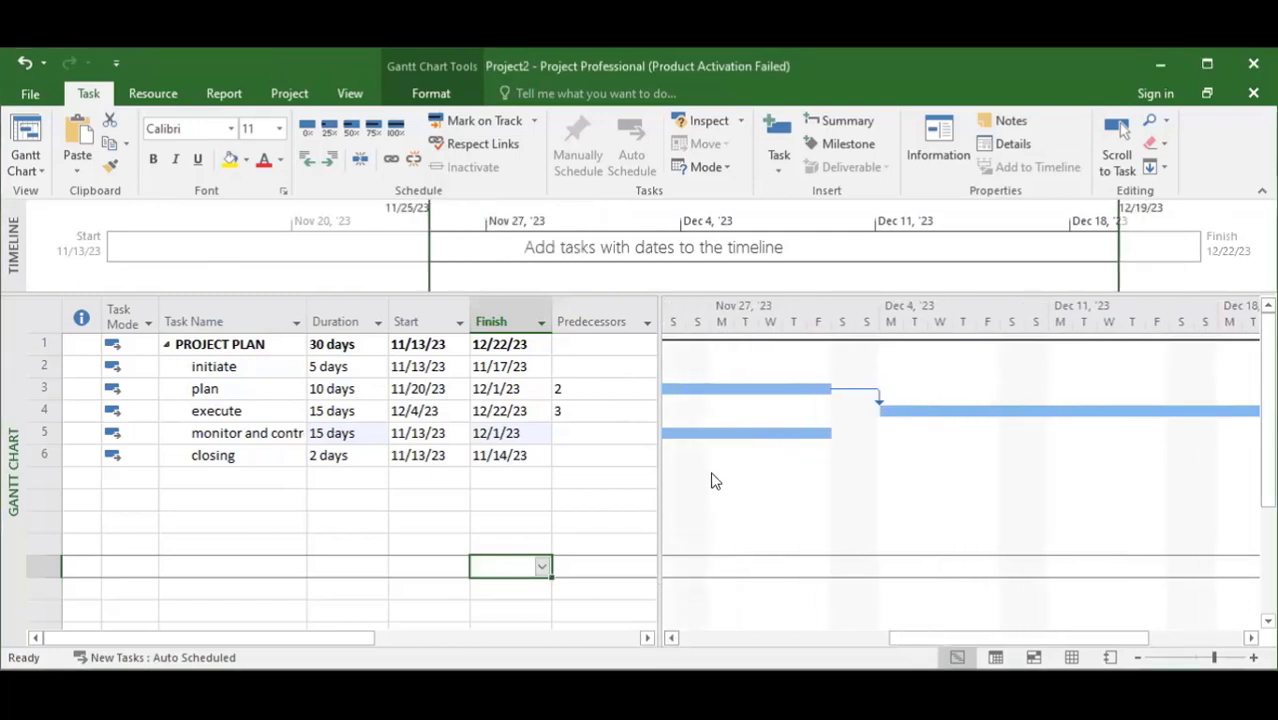
{"action": "double_click", "coordinate": [857, 395]}
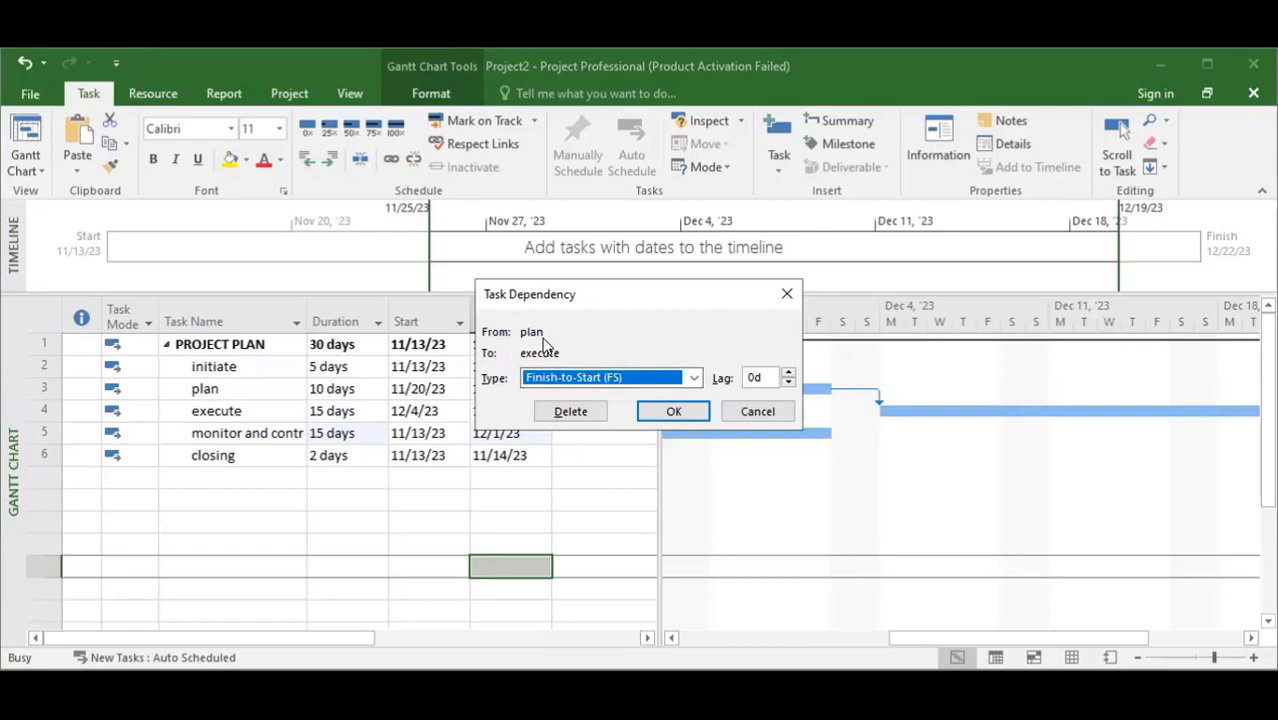
{"action": "left_click", "coordinate": [695, 378]}
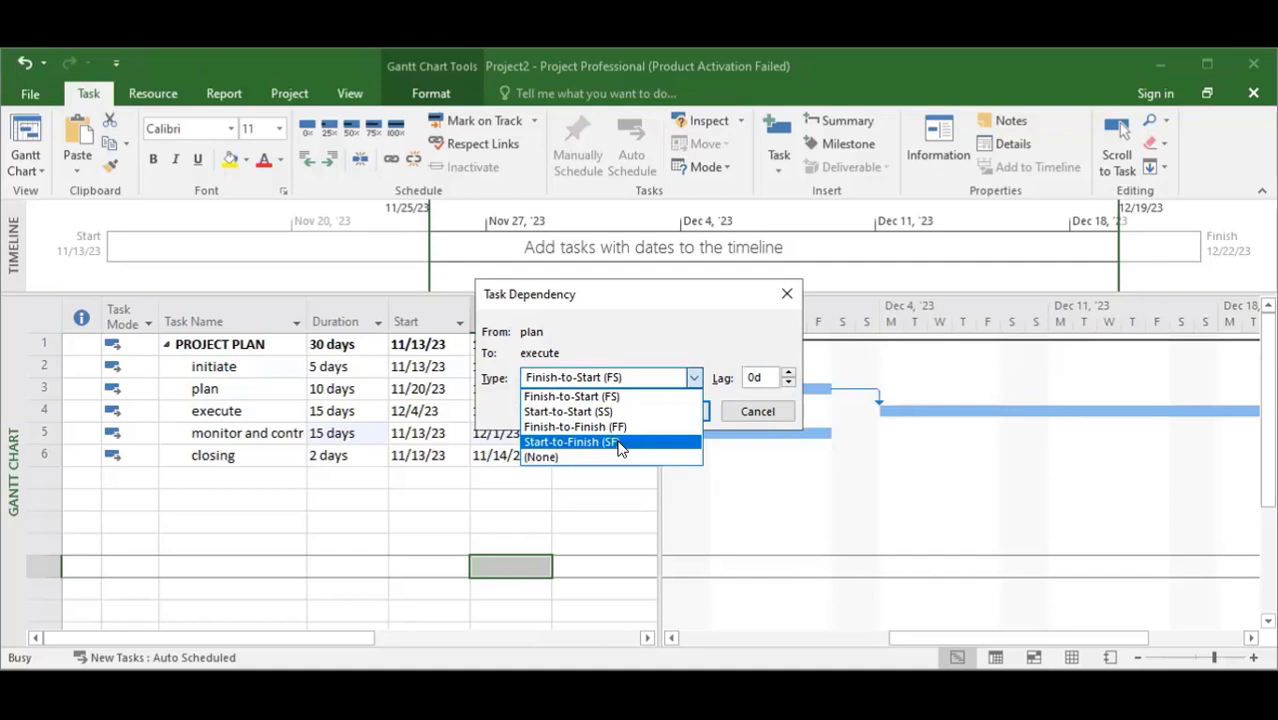
{"action": "left_click", "coordinate": [738, 500]}
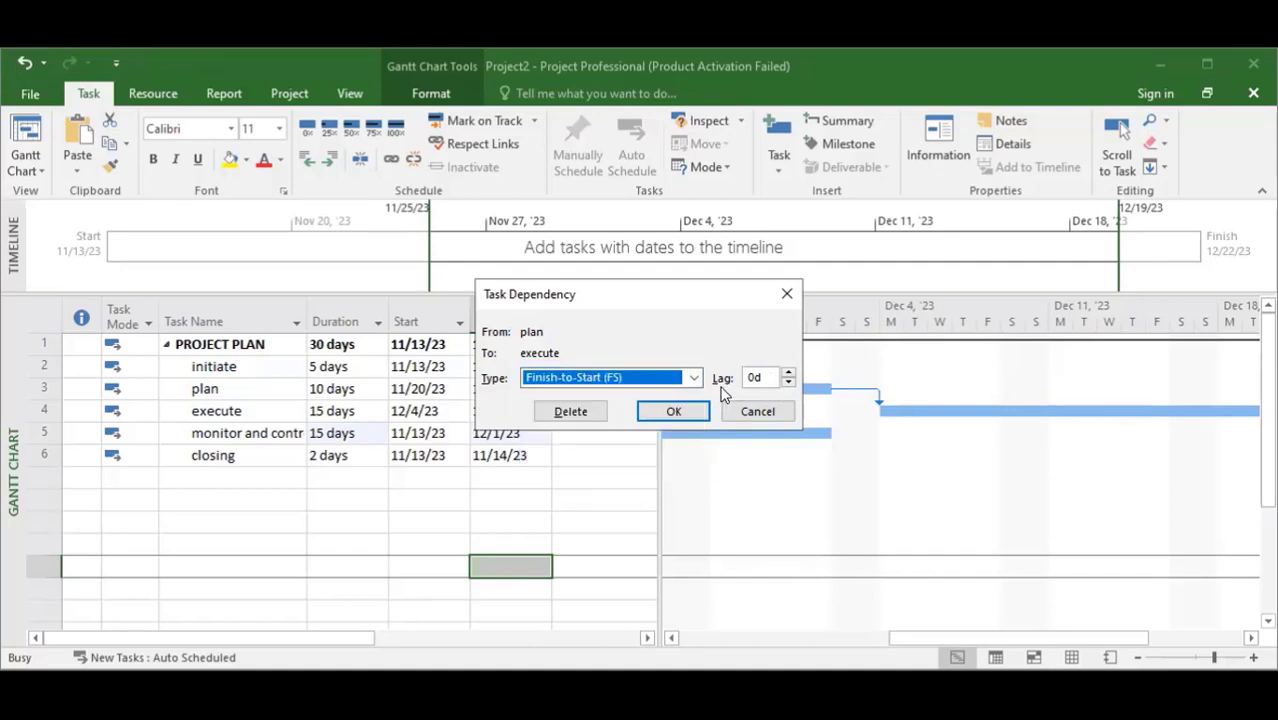
{"action": "left_click", "coordinate": [788, 385]}
{"action": "left_click", "coordinate": [788, 385]}
{"action": "left_click", "coordinate": [788, 385]}
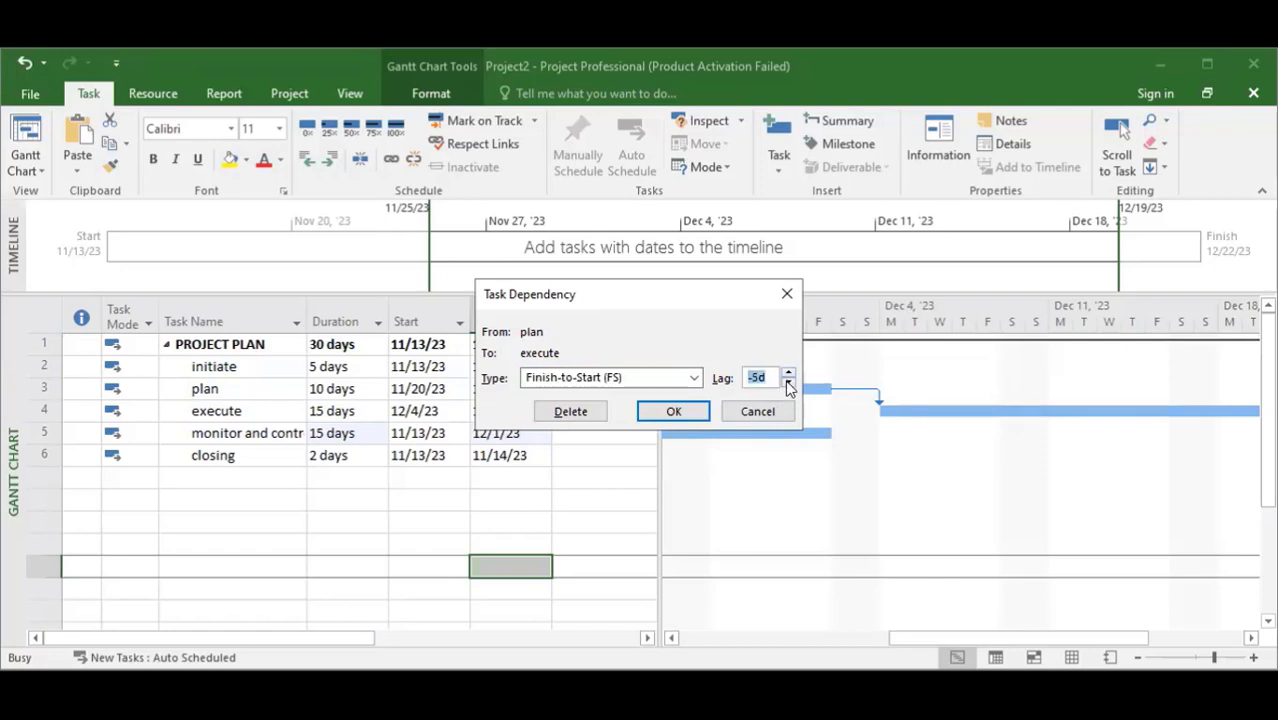
{"action": "left_click", "coordinate": [789, 377]}
{"action": "left_click", "coordinate": [789, 377]}
{"action": "left_click", "coordinate": [789, 377]}
{"action": "left_click", "coordinate": [789, 377]}
{"action": "left_click", "coordinate": [789, 377]}
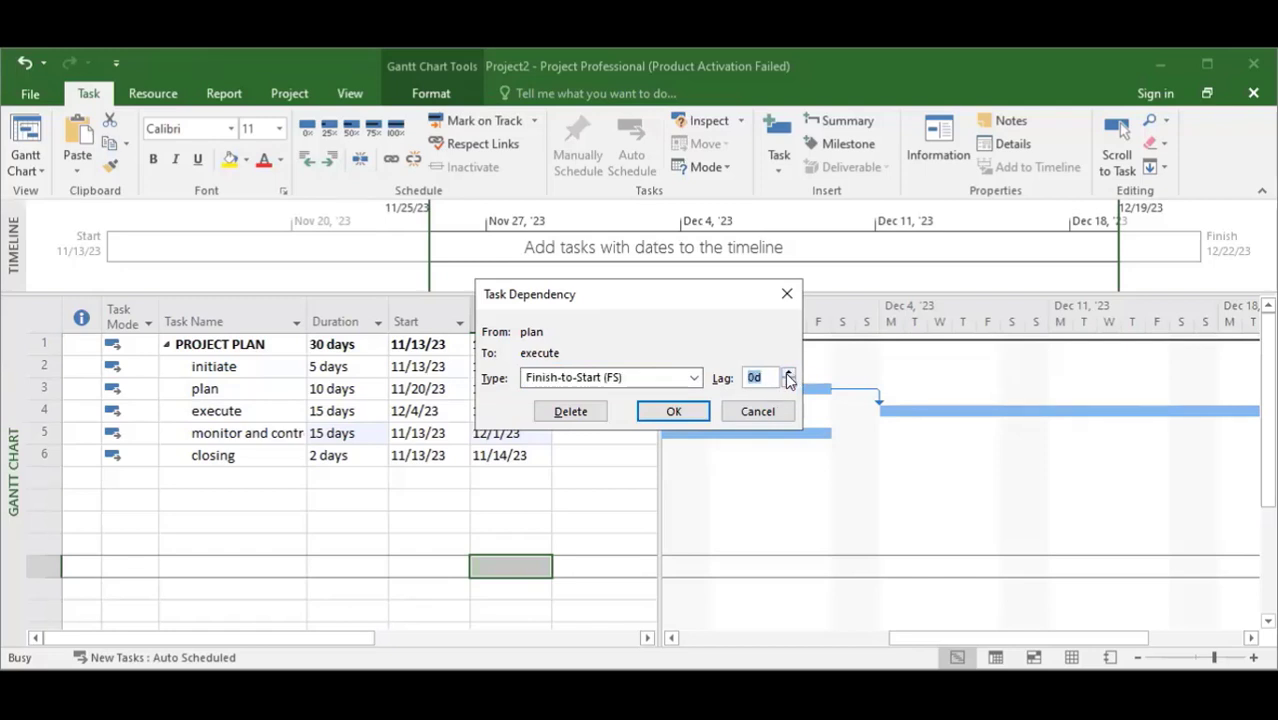
{"action": "left_click", "coordinate": [785, 296]}
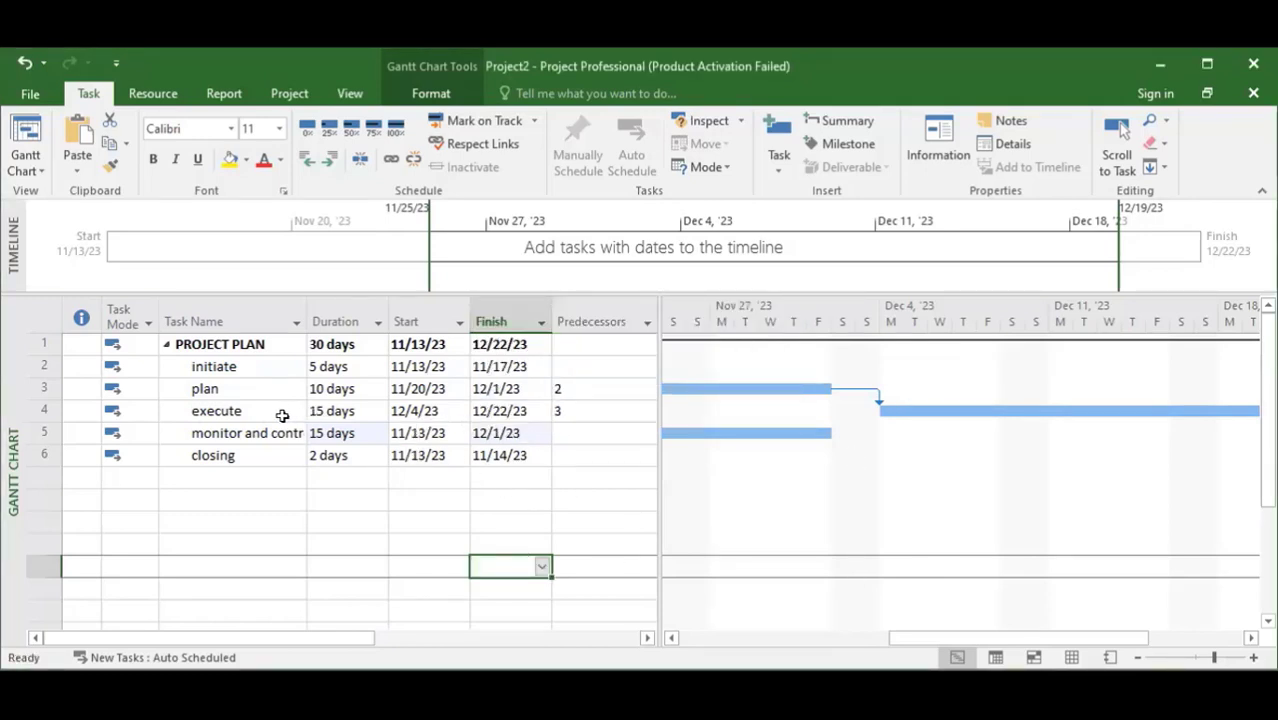
Step: Link the execute and monitor and control tasks as predecessor and successor
{"action": "left_click", "coordinate": [242, 411]}
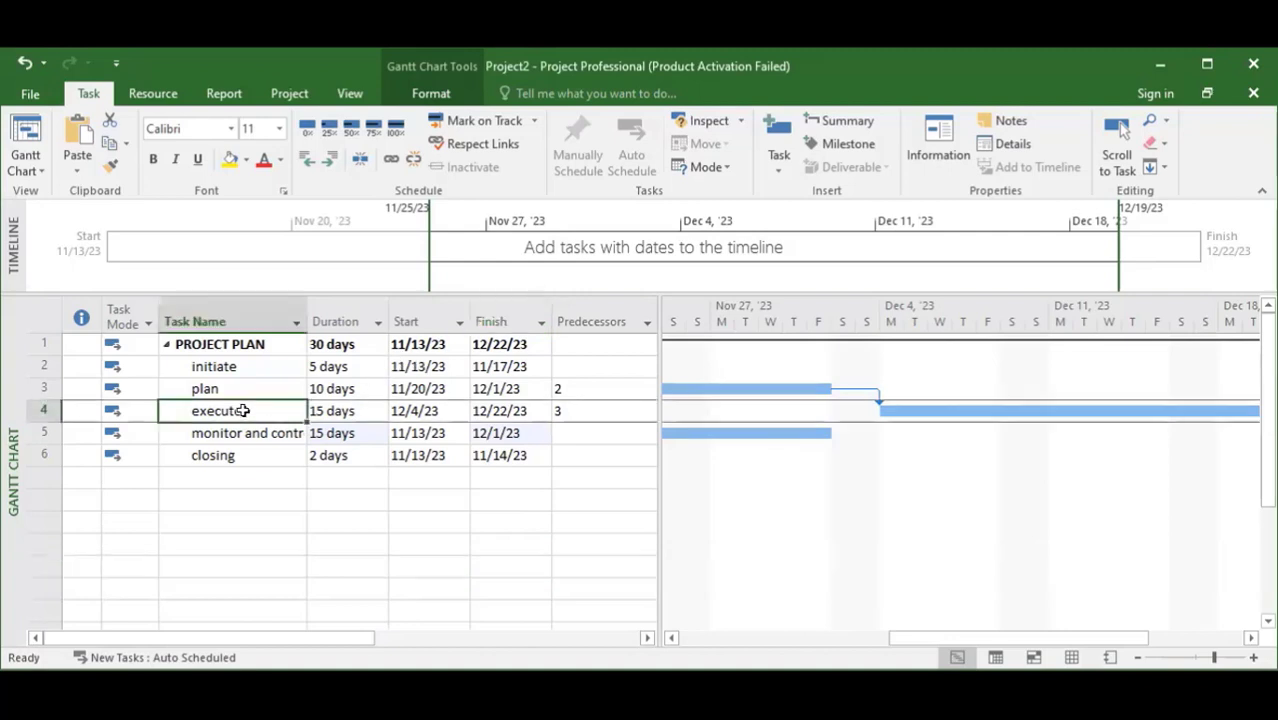
{"action": "left_click_drag", "start_coordinate": [242, 411], "coordinate": [243, 425]}
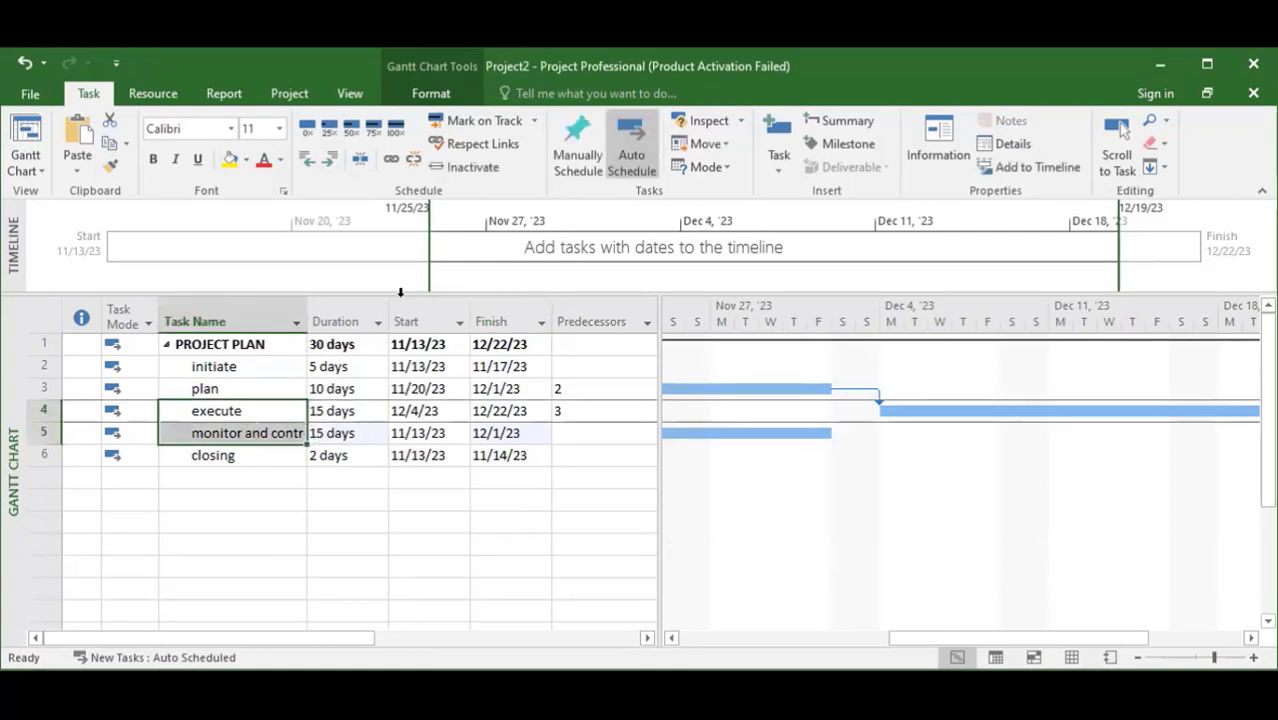
{"action": "left_click", "coordinate": [391, 159]}
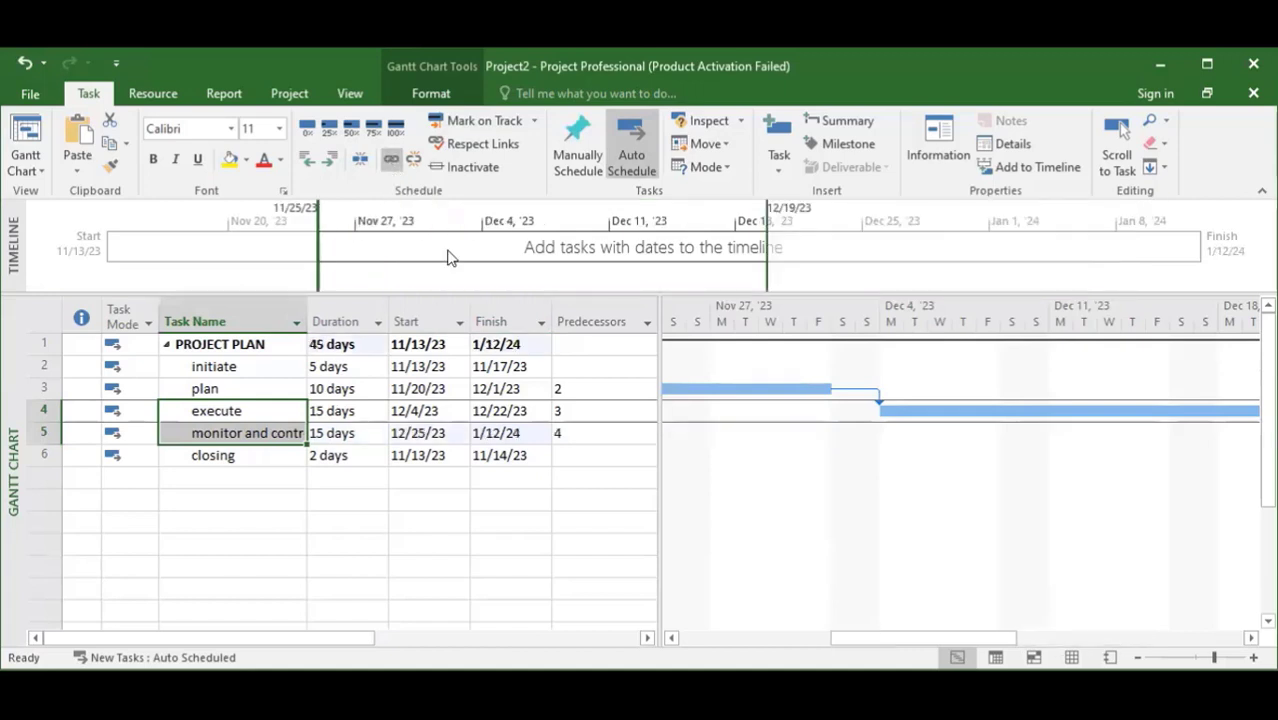
Step: Change the dependency from execute to monitor and control to Start-to-Start (SS)
{"action": "left_click_drag", "start_coordinate": [930, 638], "coordinate": [1063, 650]}
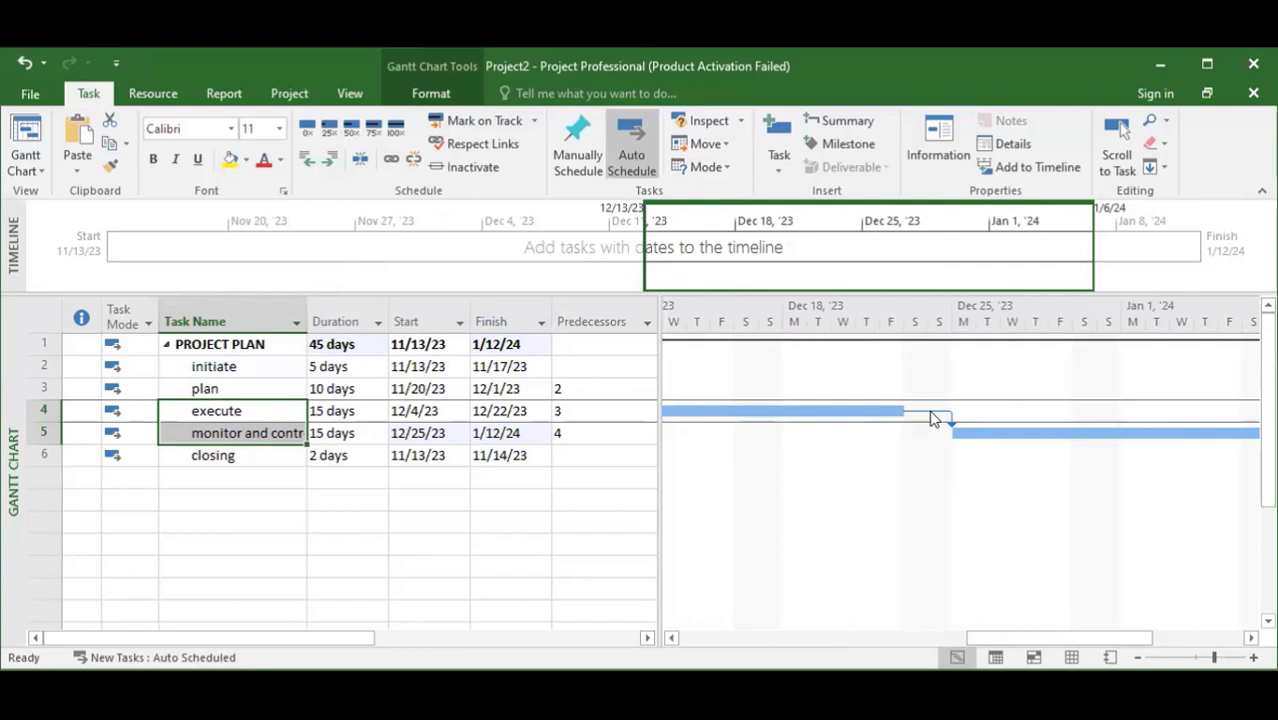
{"action": "double_click", "coordinate": [930, 418]}
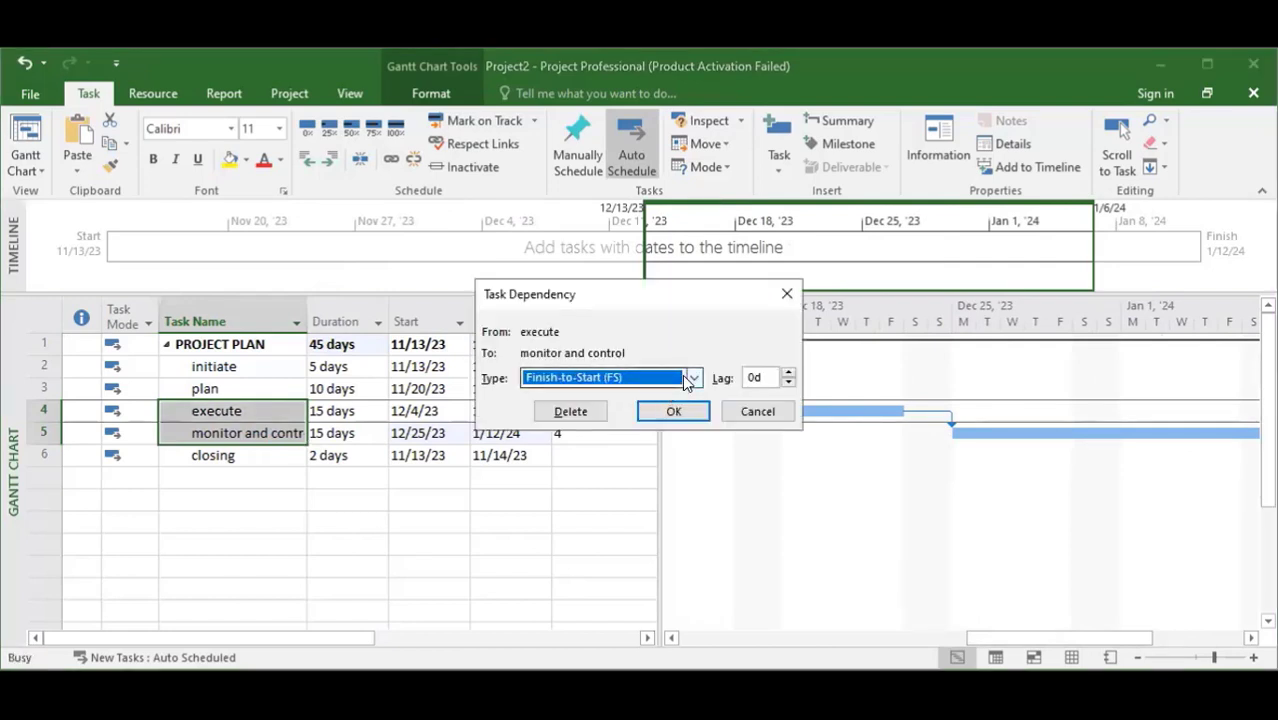
{"action": "left_click", "coordinate": [690, 381]}
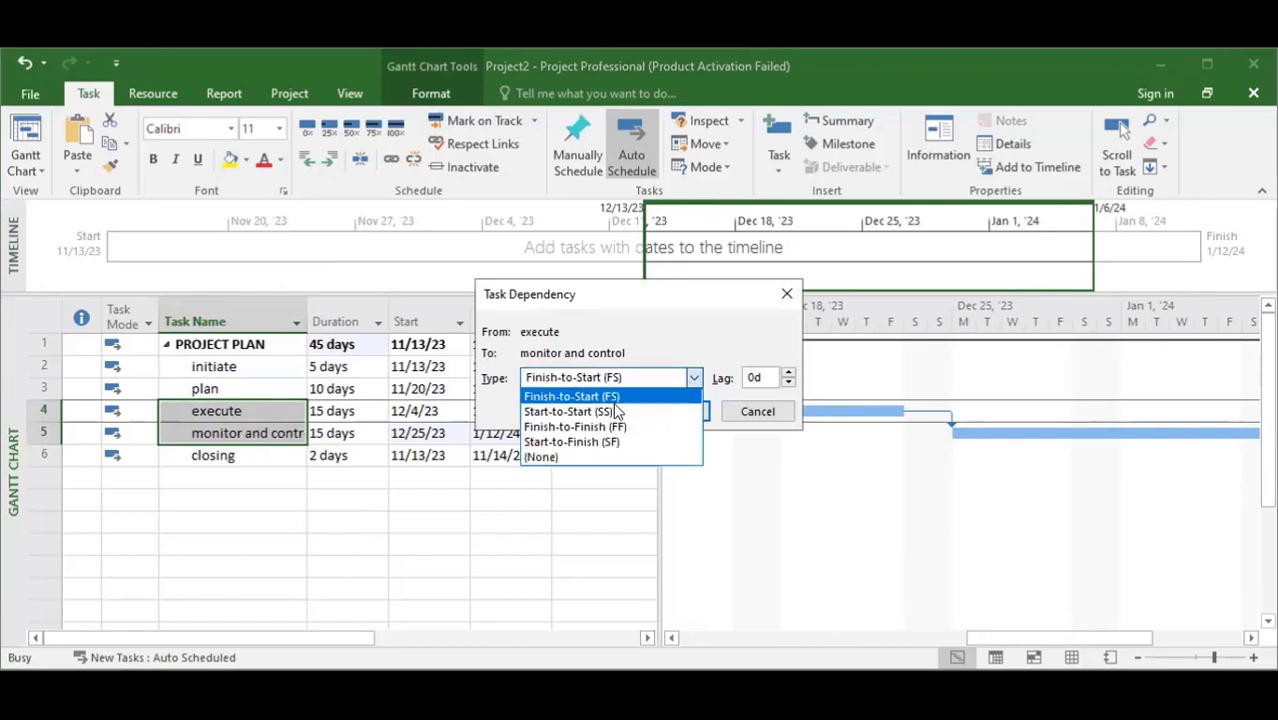
{"action": "left_click", "coordinate": [563, 412]}
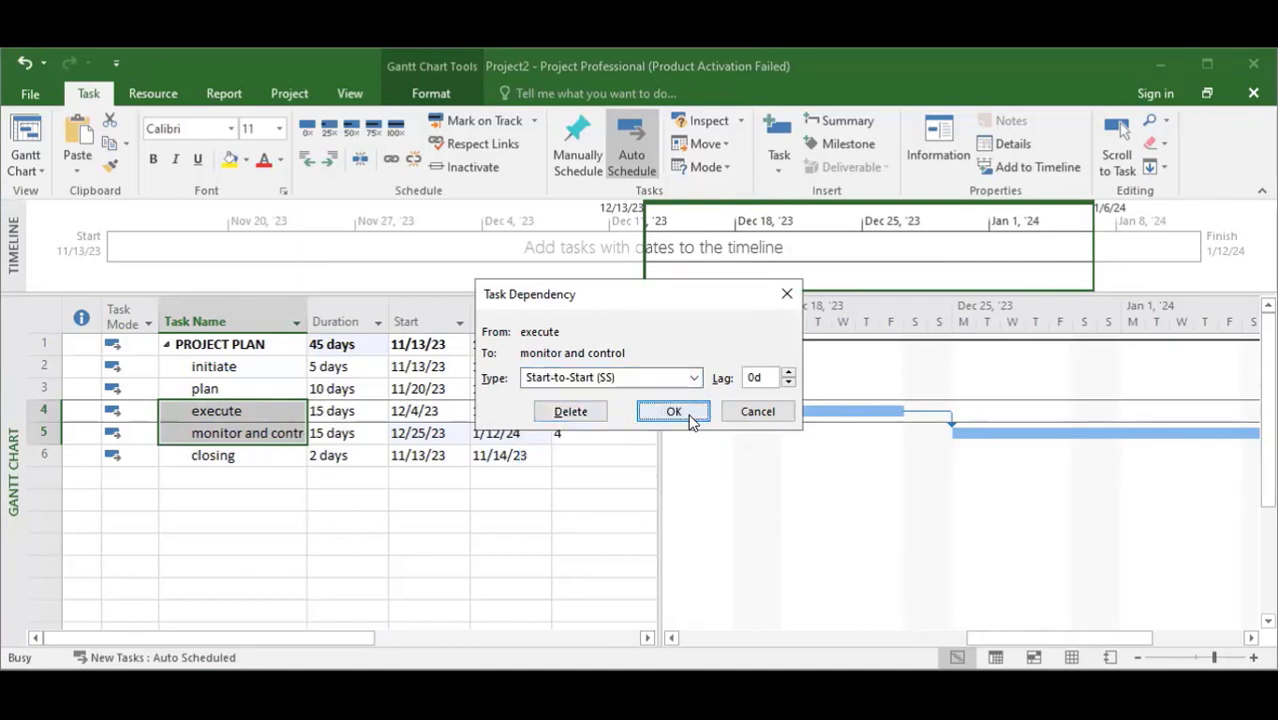
{"action": "left_click", "coordinate": [665, 410]}
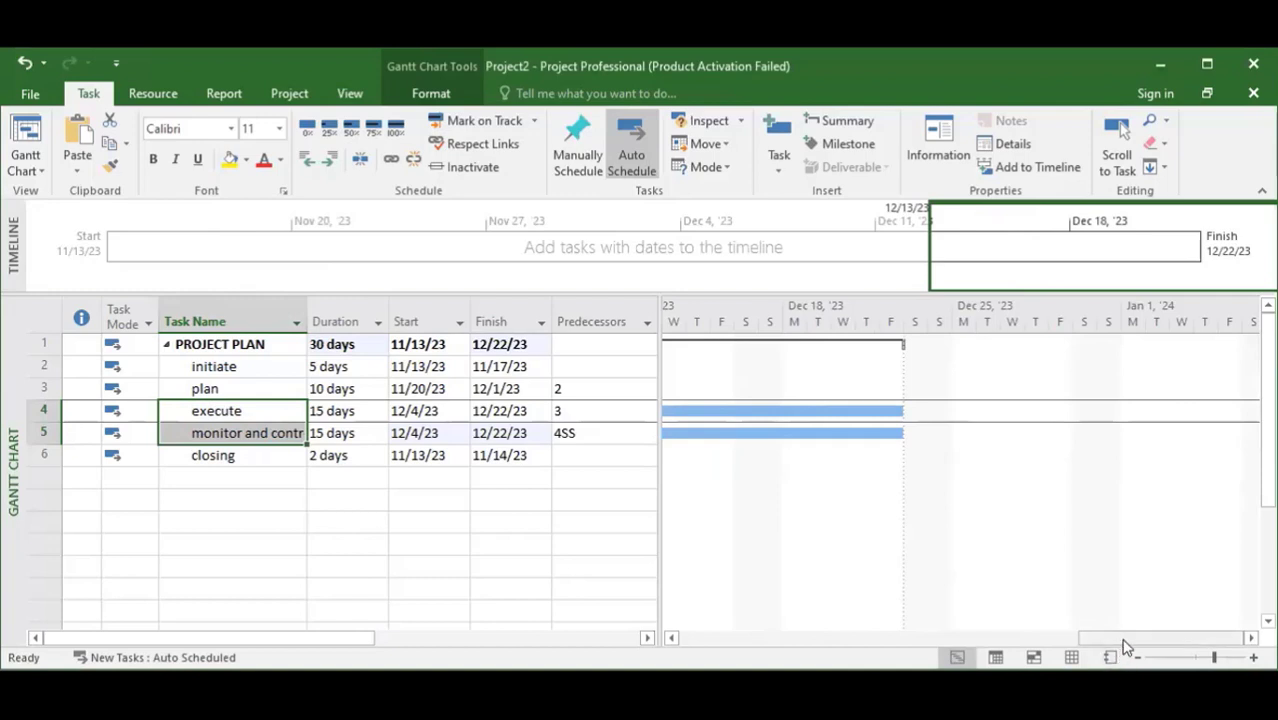
Step: Widen the Task Name column until the full name of the monitor and control task fits
{"action": "left_click_drag", "start_coordinate": [1121, 638], "coordinate": [956, 614]}
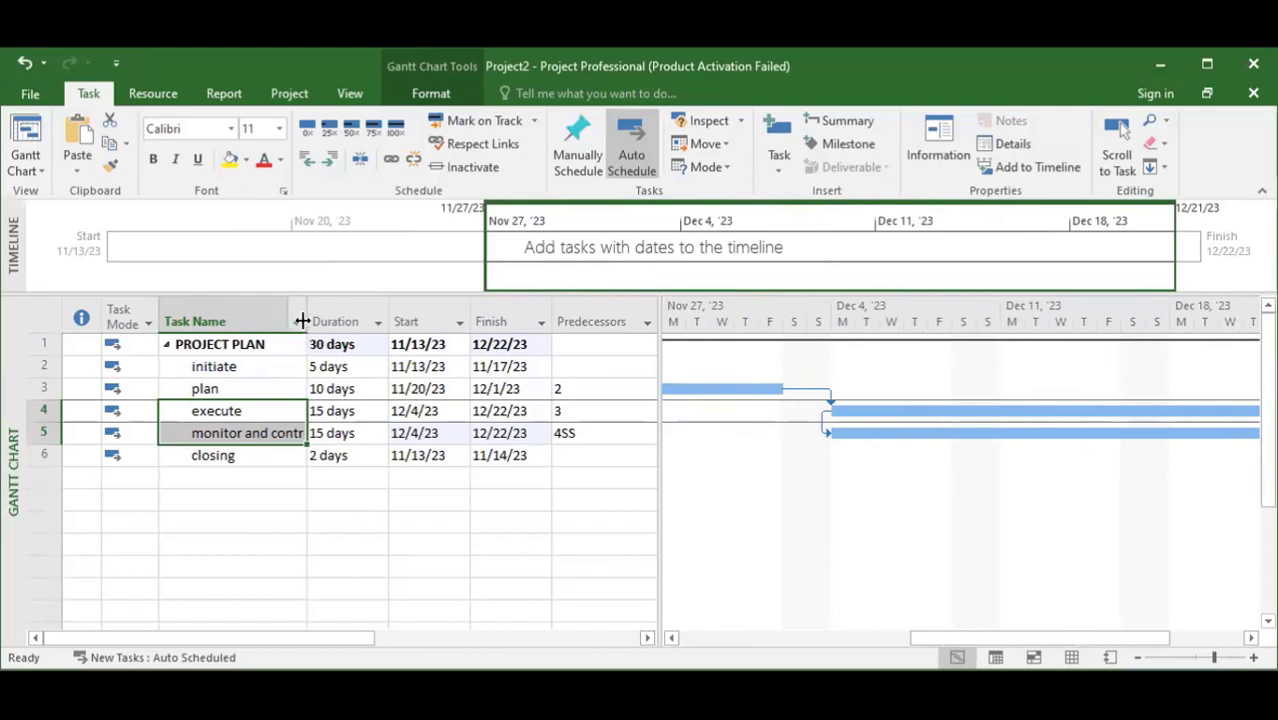
{"action": "left_click_drag", "start_coordinate": [305, 321], "coordinate": [385, 349]}
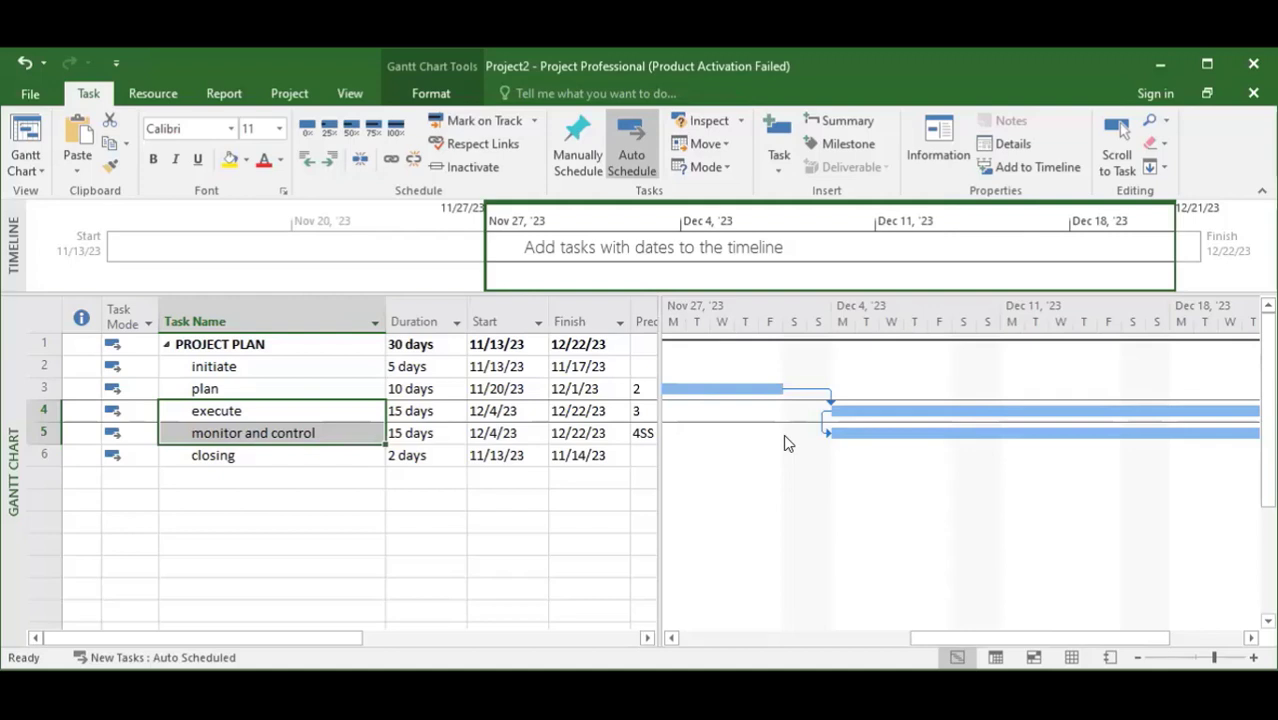
{"action": "left_click_drag", "start_coordinate": [1004, 640], "coordinate": [1150, 643]}
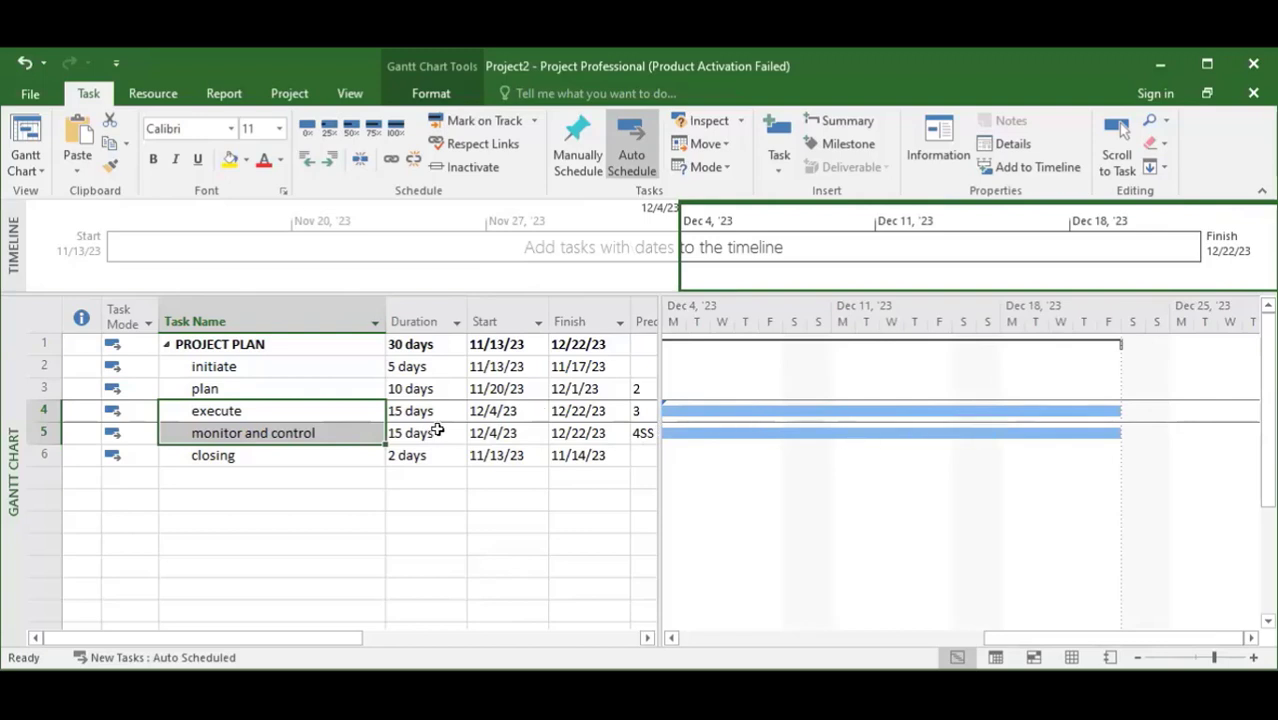
Step: Link the monitor and control and closing tasks so that closing starts once monitor and control finishes
{"action": "left_click", "coordinate": [338, 455]}
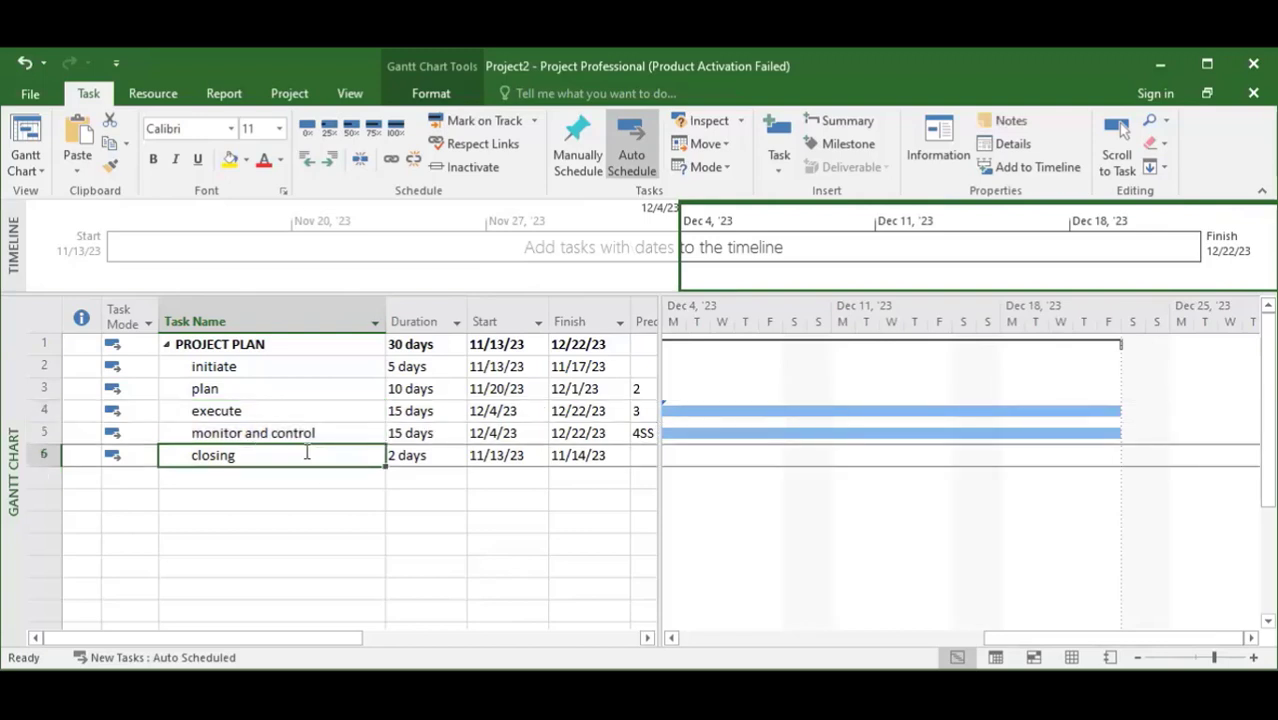
{"action": "left_click", "coordinate": [505, 544]}
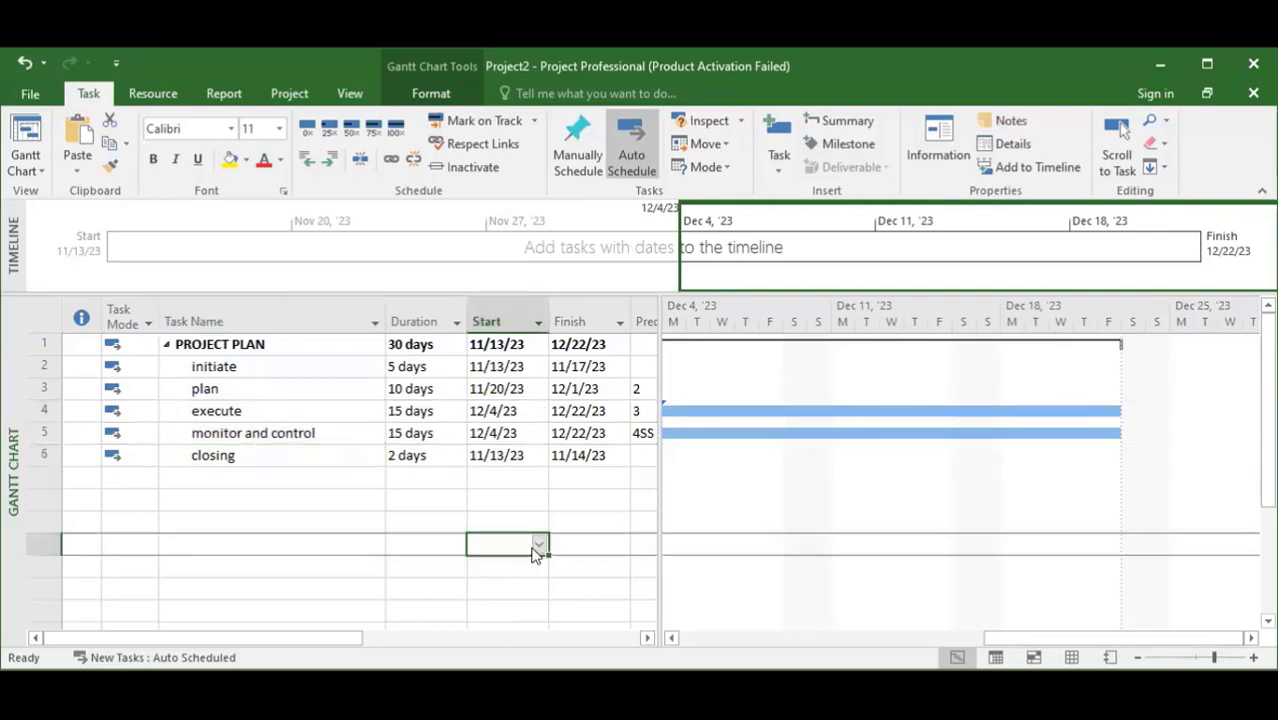
{"action": "left_click", "coordinate": [280, 430]}
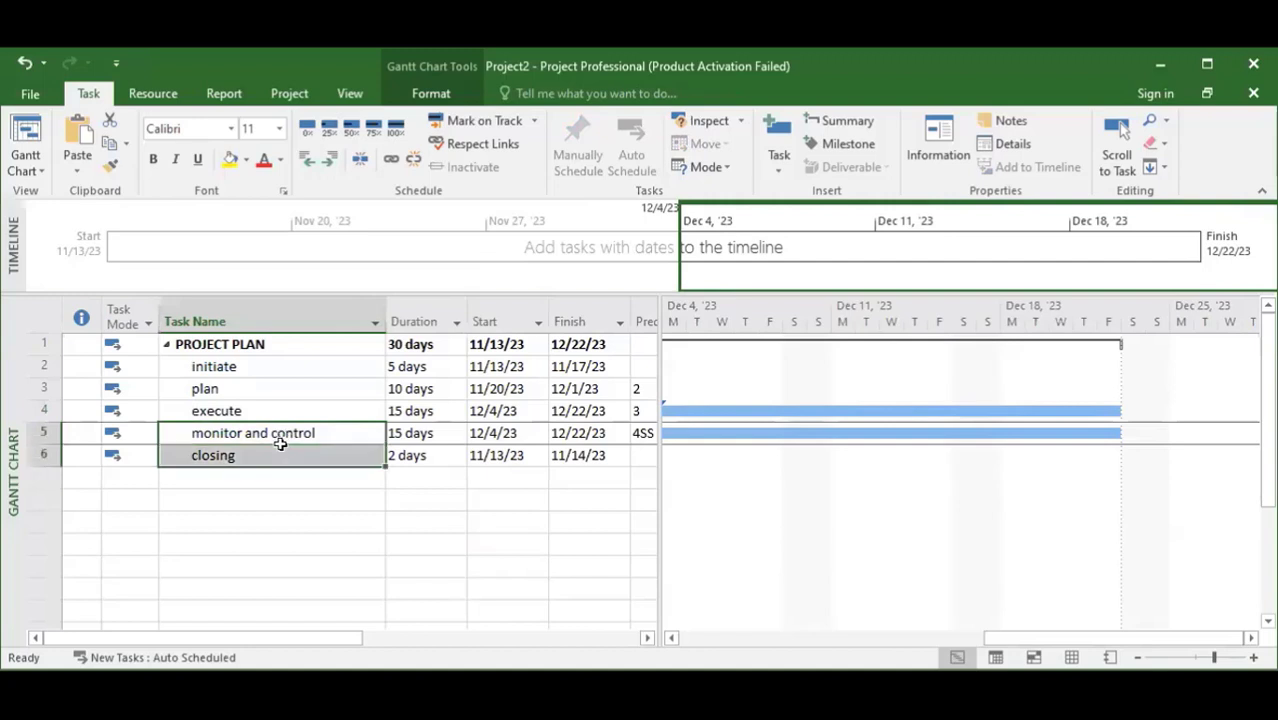
{"action": "left_click", "coordinate": [317, 478]}
{"action": "left_click_drag", "start_coordinate": [297, 434], "coordinate": [297, 453]}
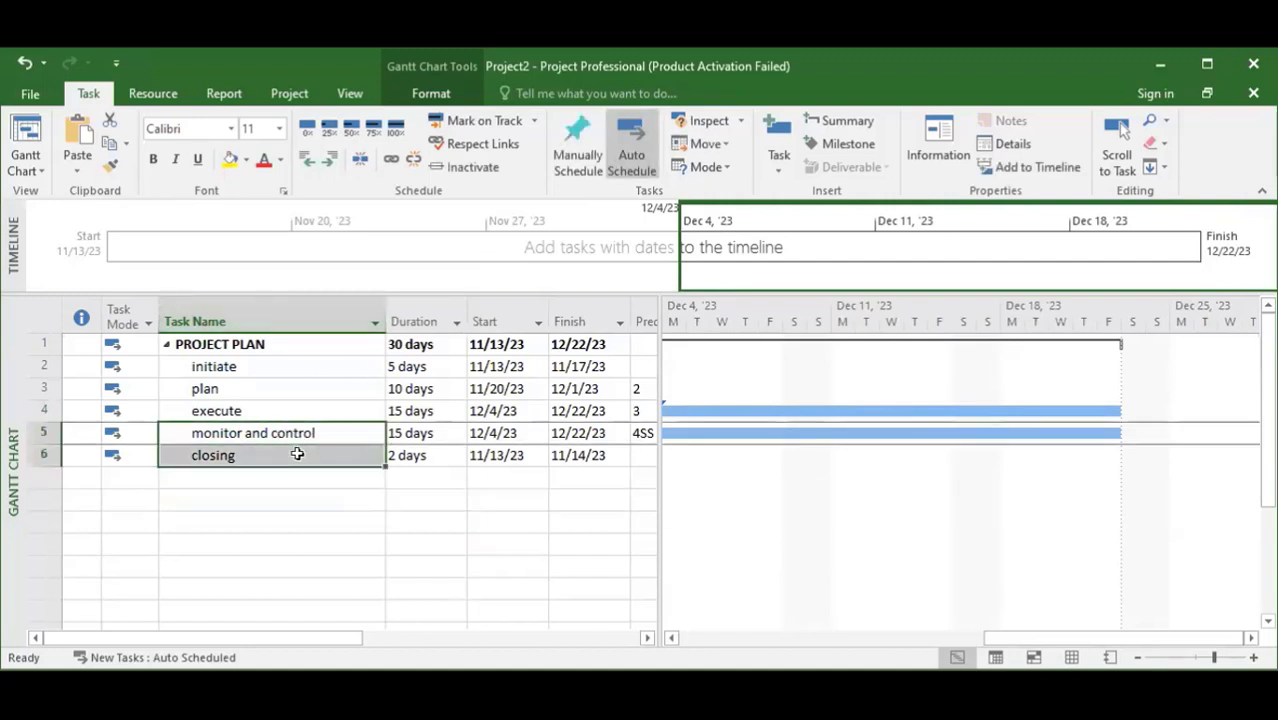
{"action": "left_click", "coordinate": [391, 162]}
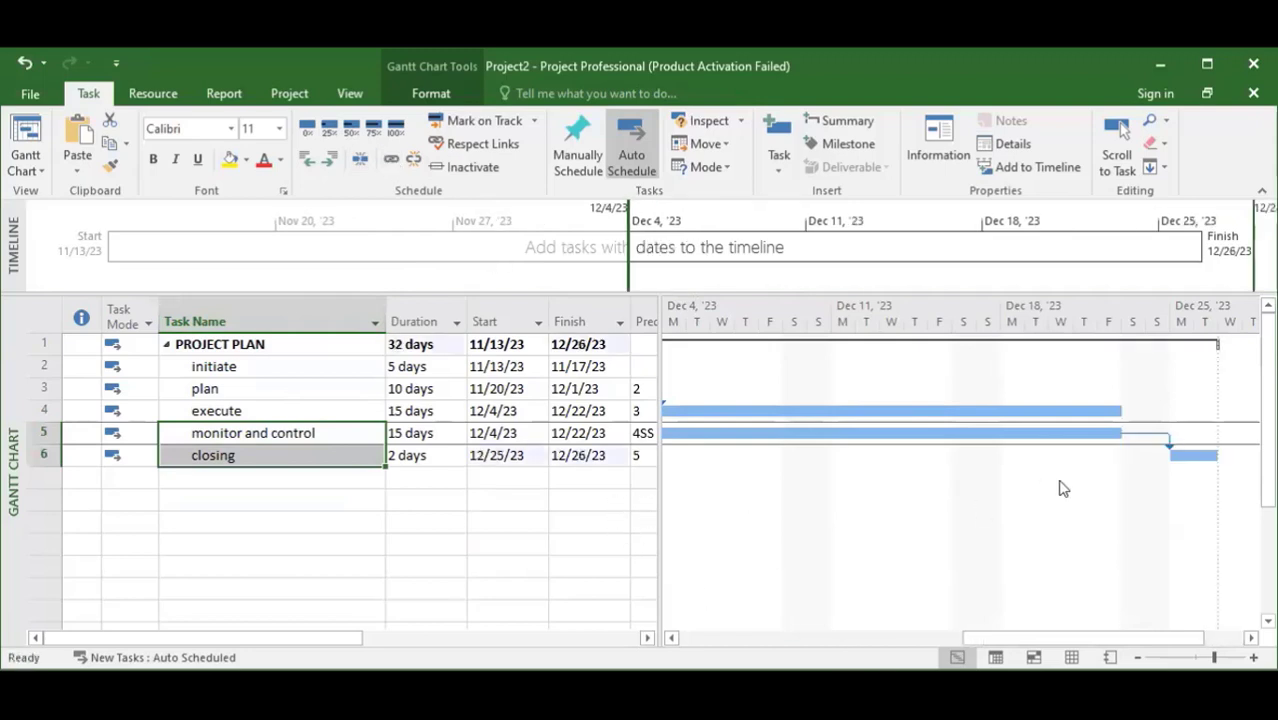
{"action": "left_click_drag", "start_coordinate": [1047, 639], "coordinate": [1088, 655]}
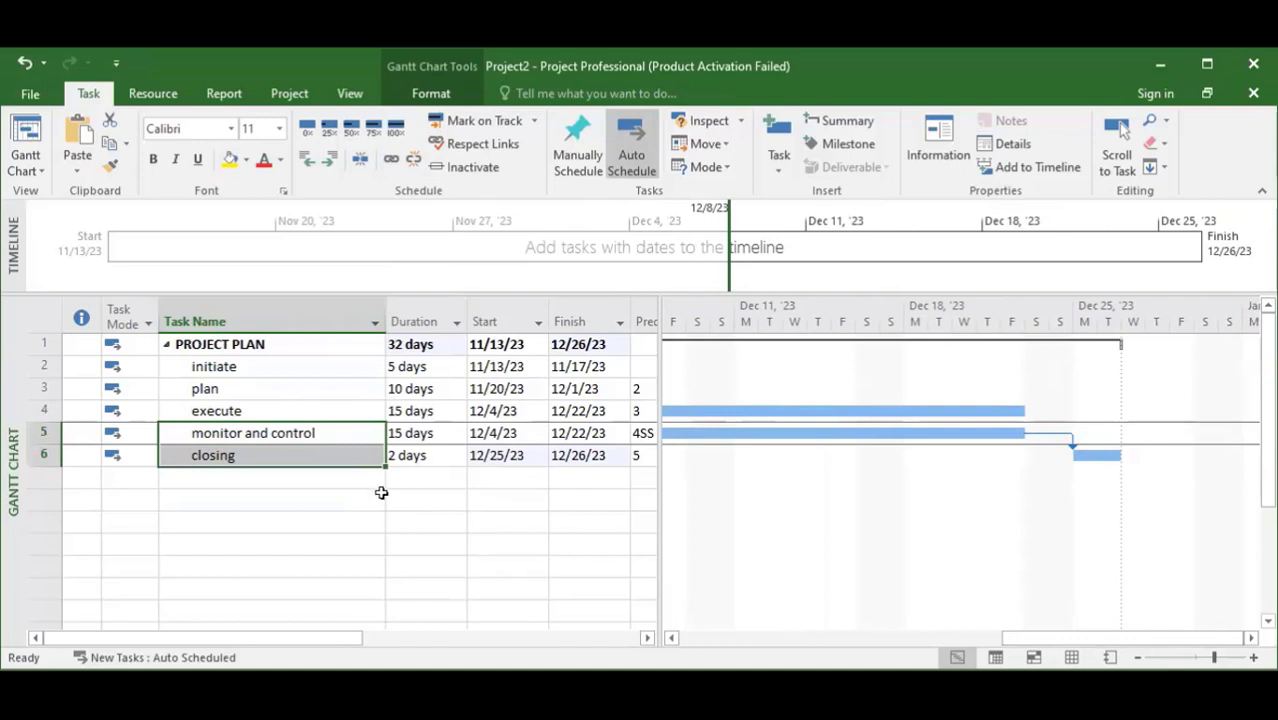
{"action": "left_click", "coordinate": [320, 520]}
{"action": "left_click", "coordinate": [455, 525]}
{"action": "left_click", "coordinate": [508, 524]}
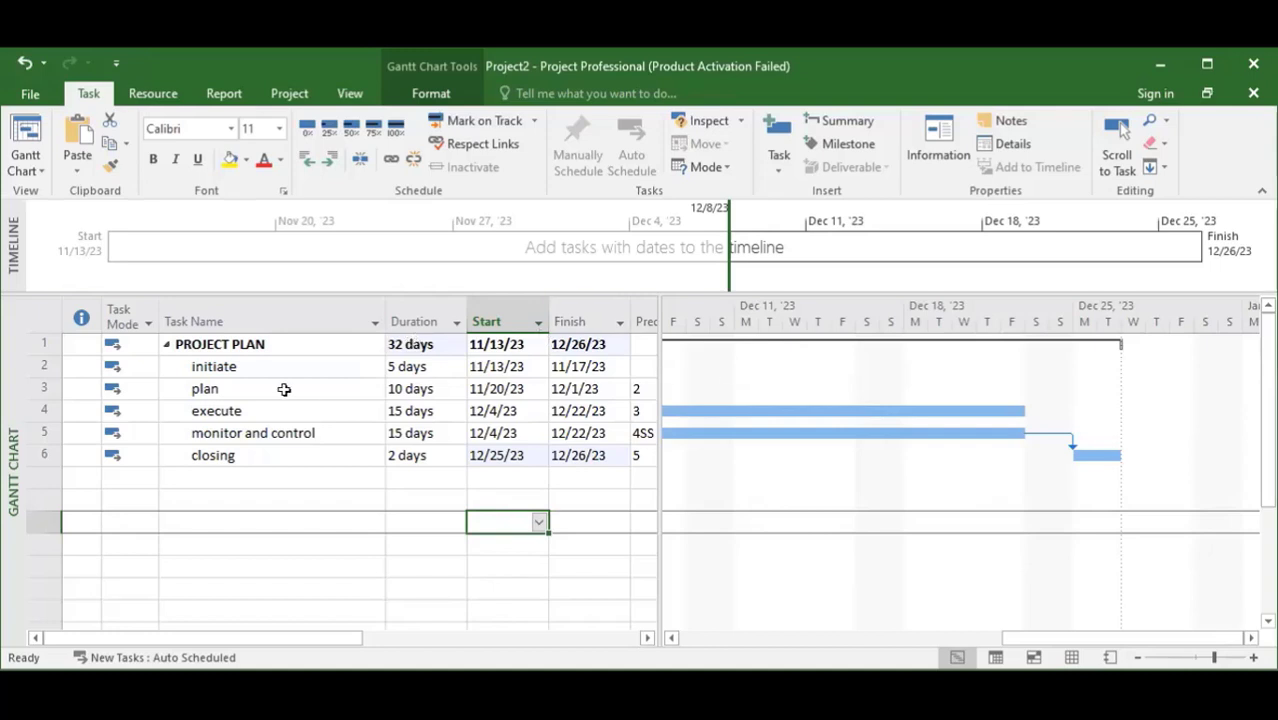
{"action": "left_click", "coordinate": [404, 642]}
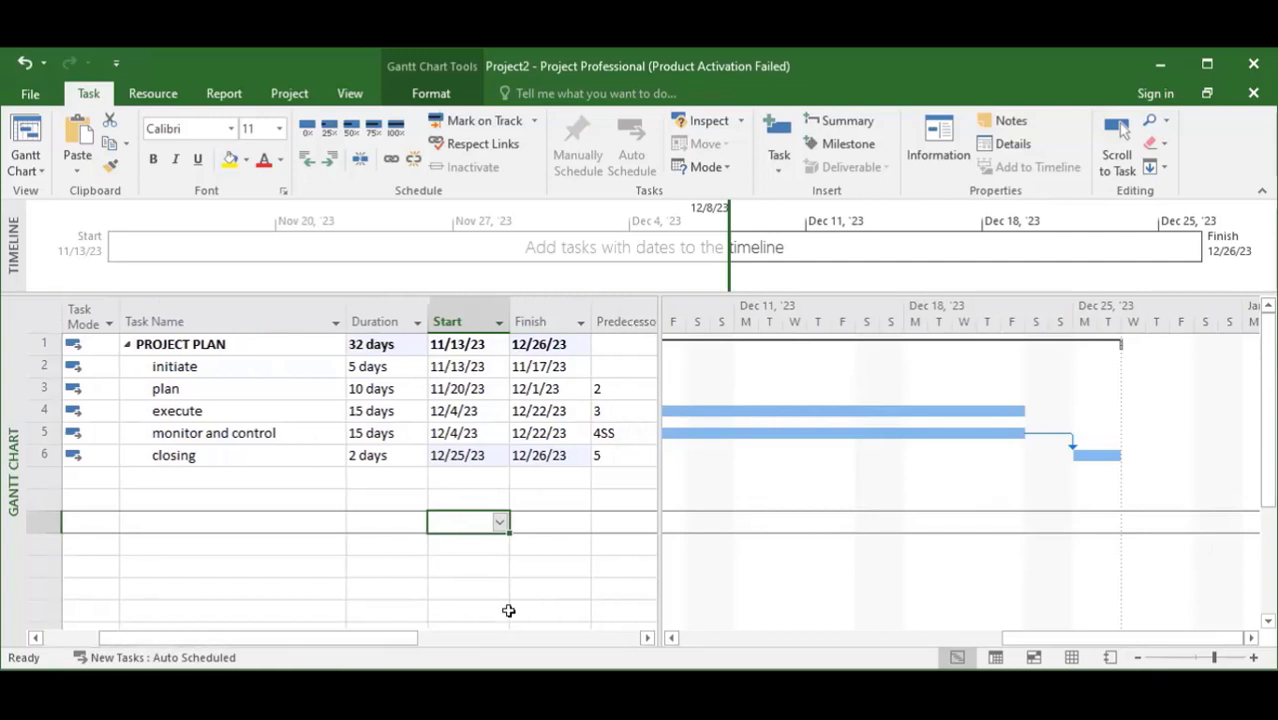
{"action": "left_click_drag", "start_coordinate": [402, 643], "coordinate": [349, 642]}
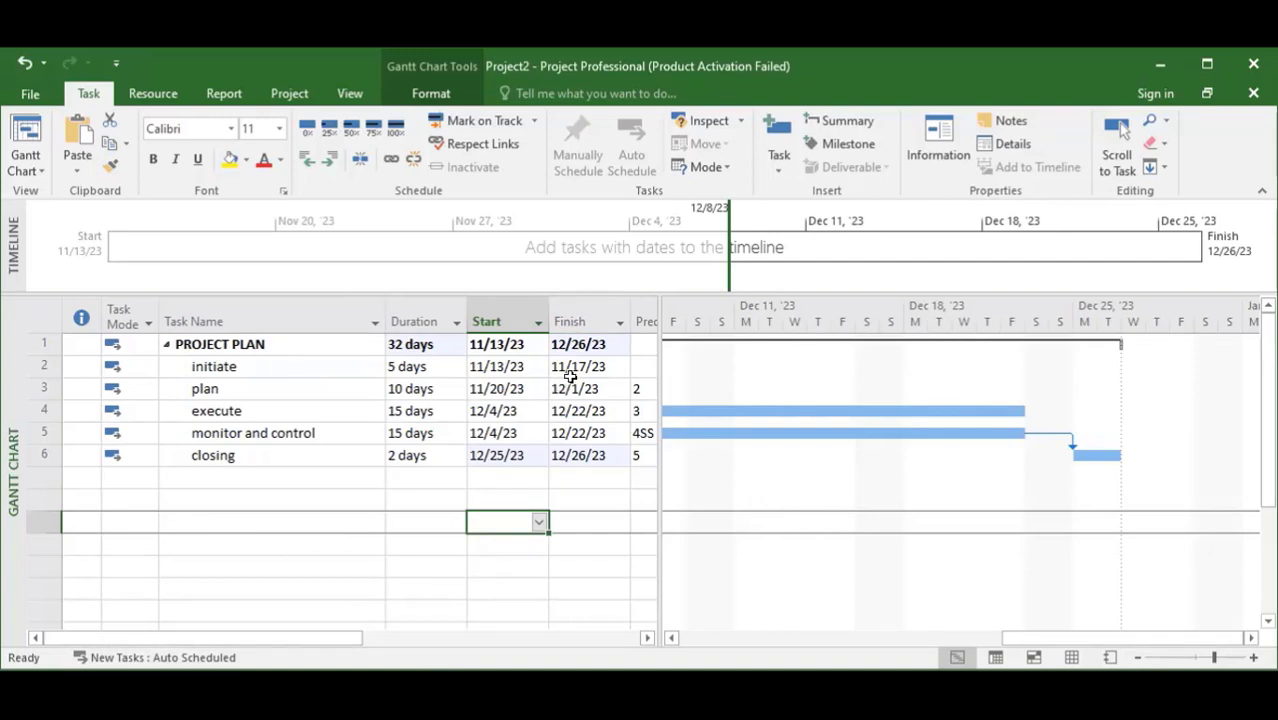
Step: Set the duration of the initiate task to 4 days
{"action": "left_click", "coordinate": [671, 639]}
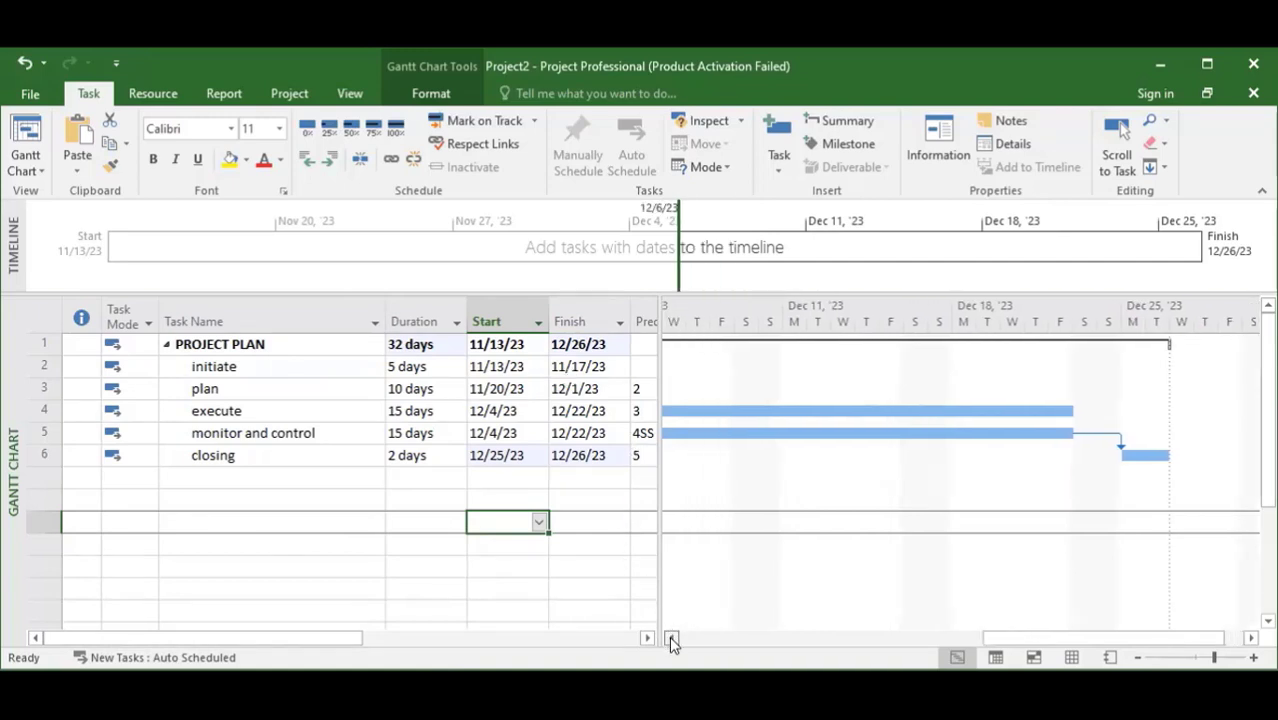
{"action": "left_click", "coordinate": [671, 639]}
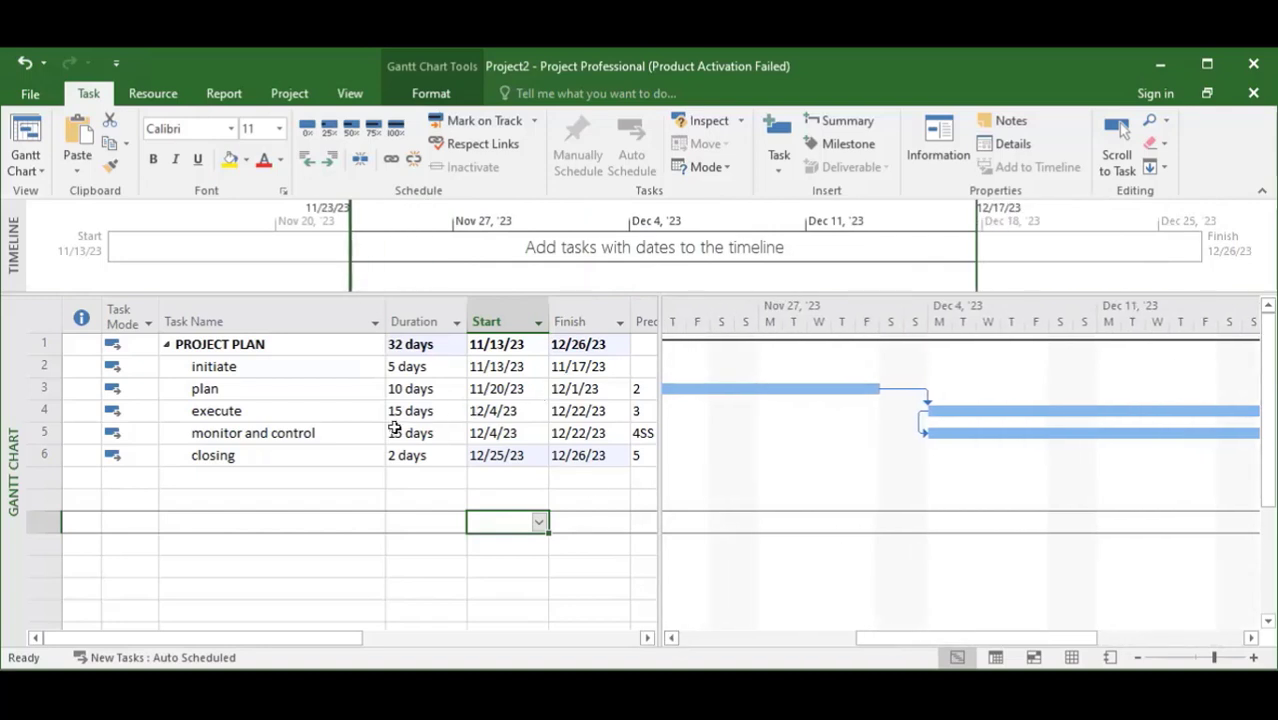
{"action": "left_click", "coordinate": [400, 366]}
{"action": "left_click", "coordinate": [671, 639]}
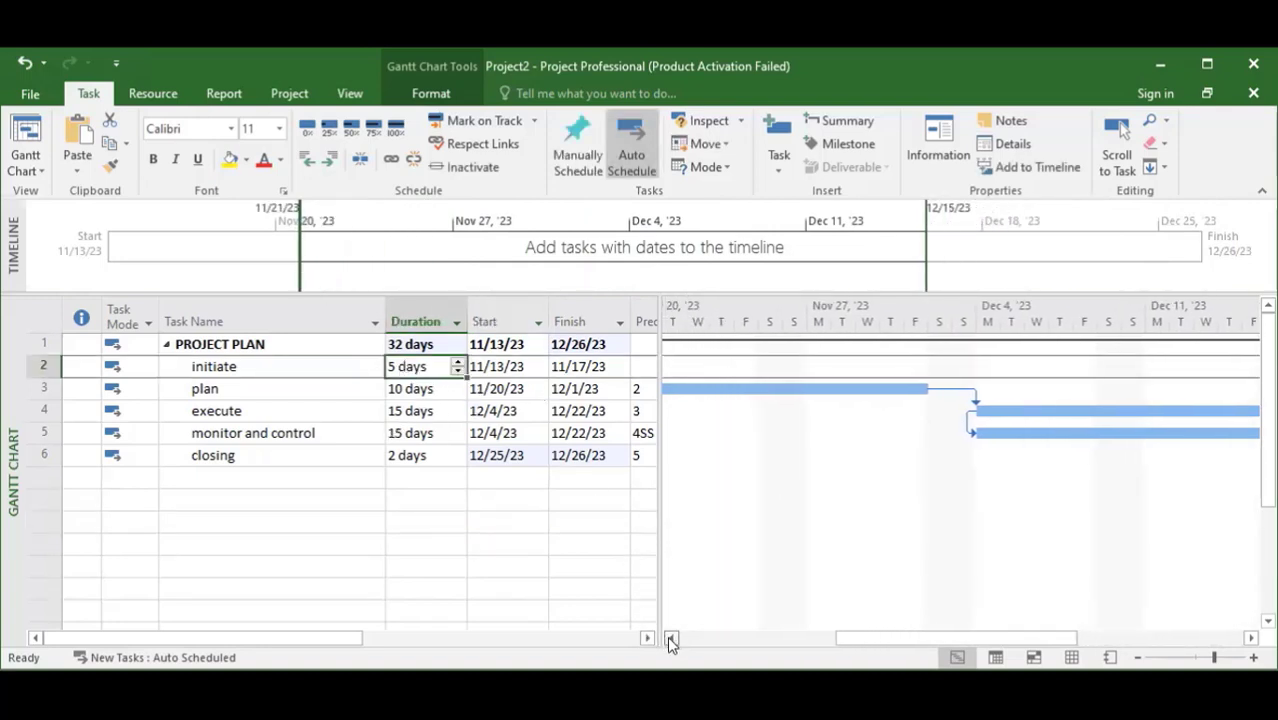
{"action": "left_click", "coordinate": [669, 639]}
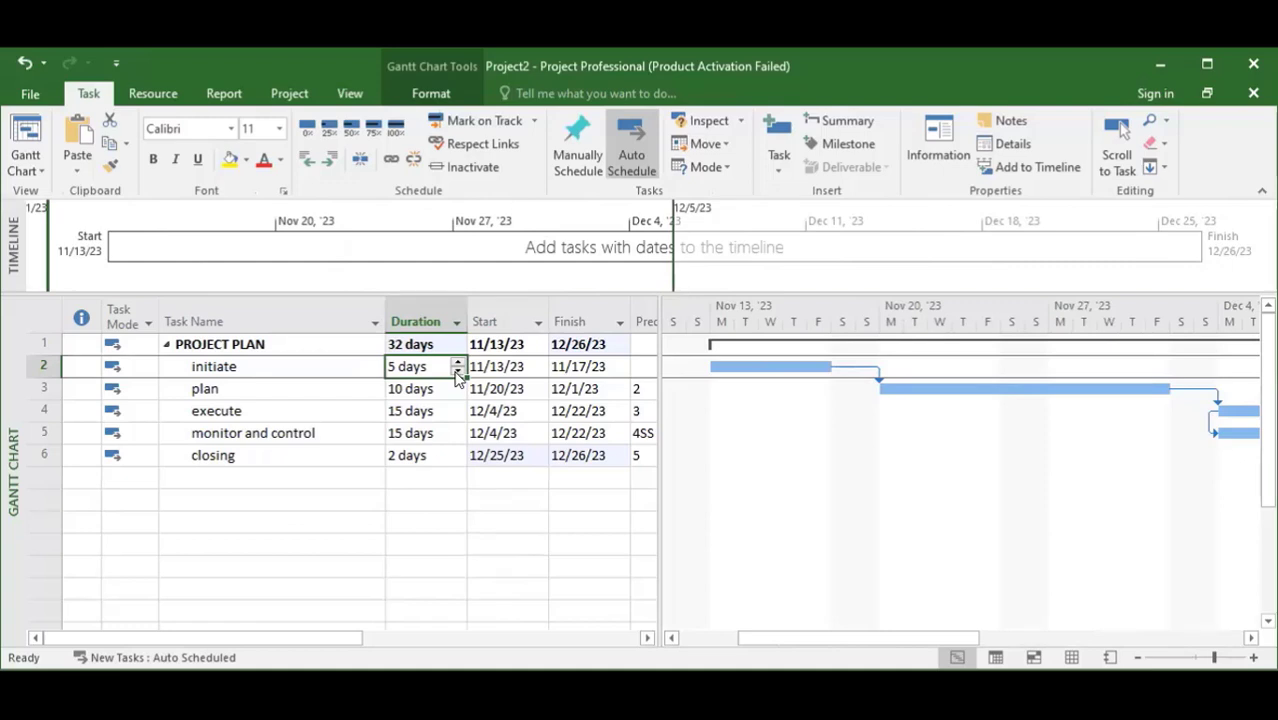
{"action": "left_click", "coordinate": [457, 372]}
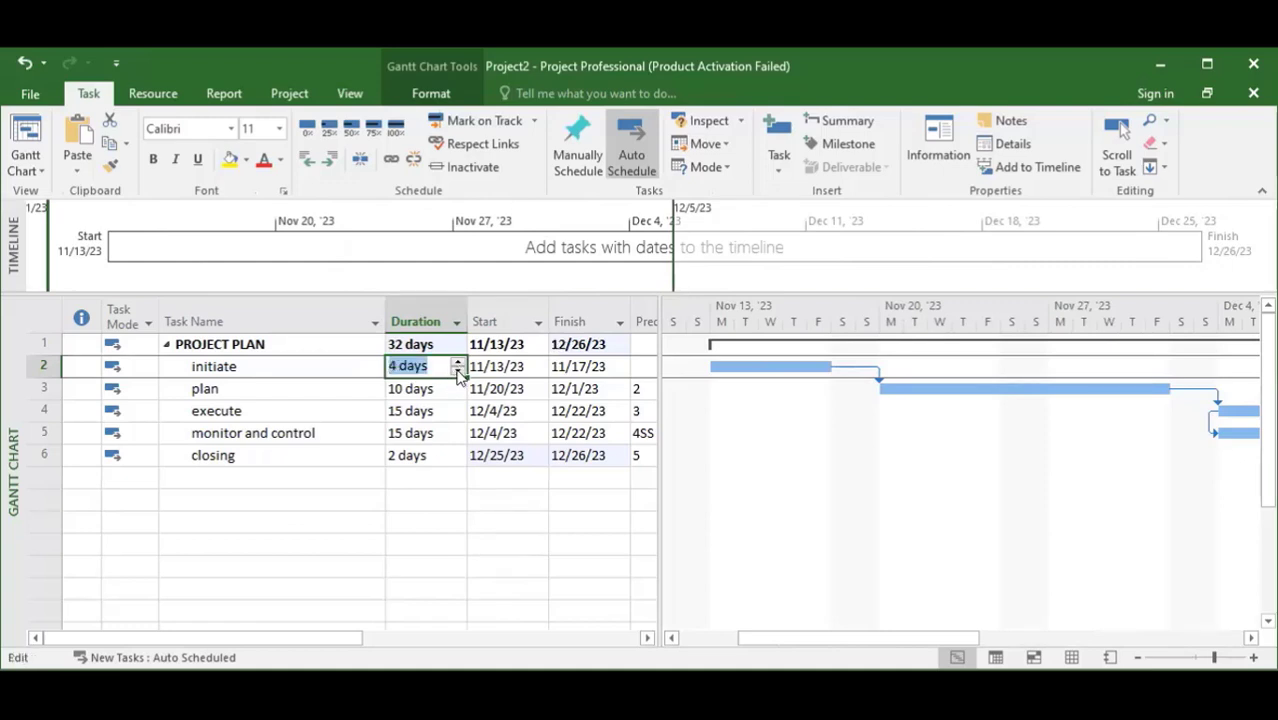
{"action": "left_click", "coordinate": [418, 518]}
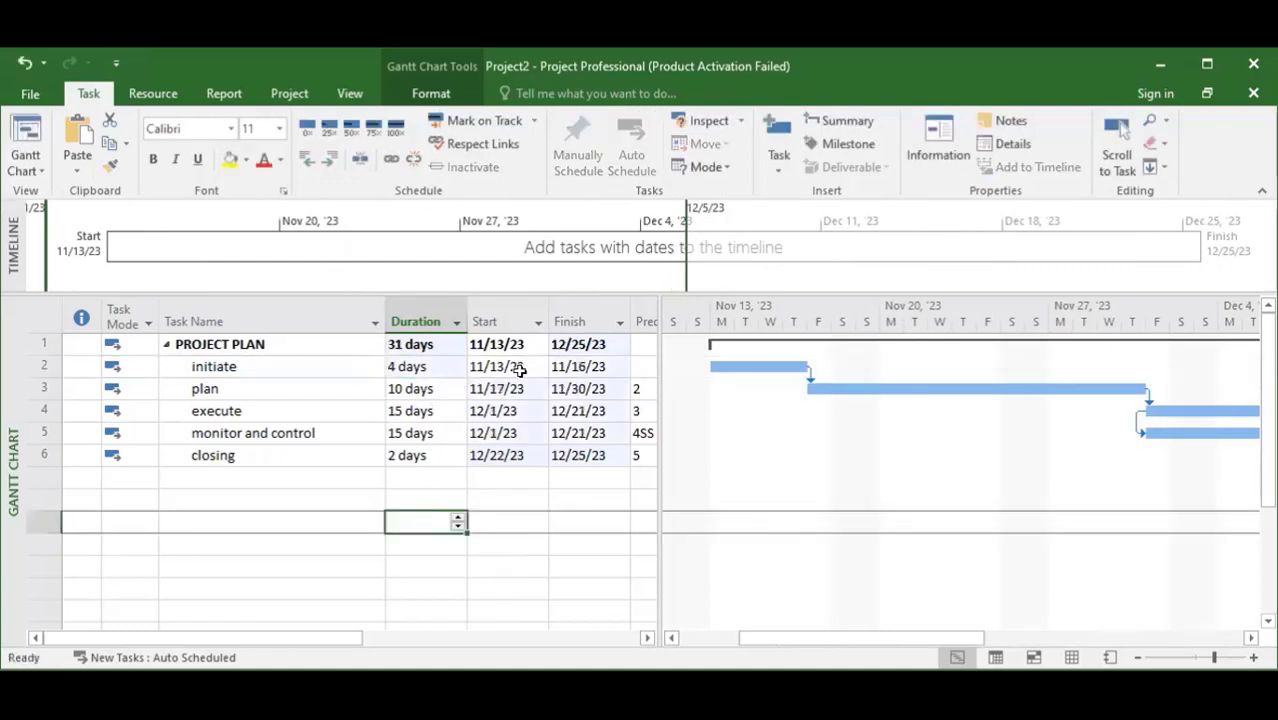
Step: Set the duration of the plan task to 8 days
{"action": "left_click", "coordinate": [397, 390]}
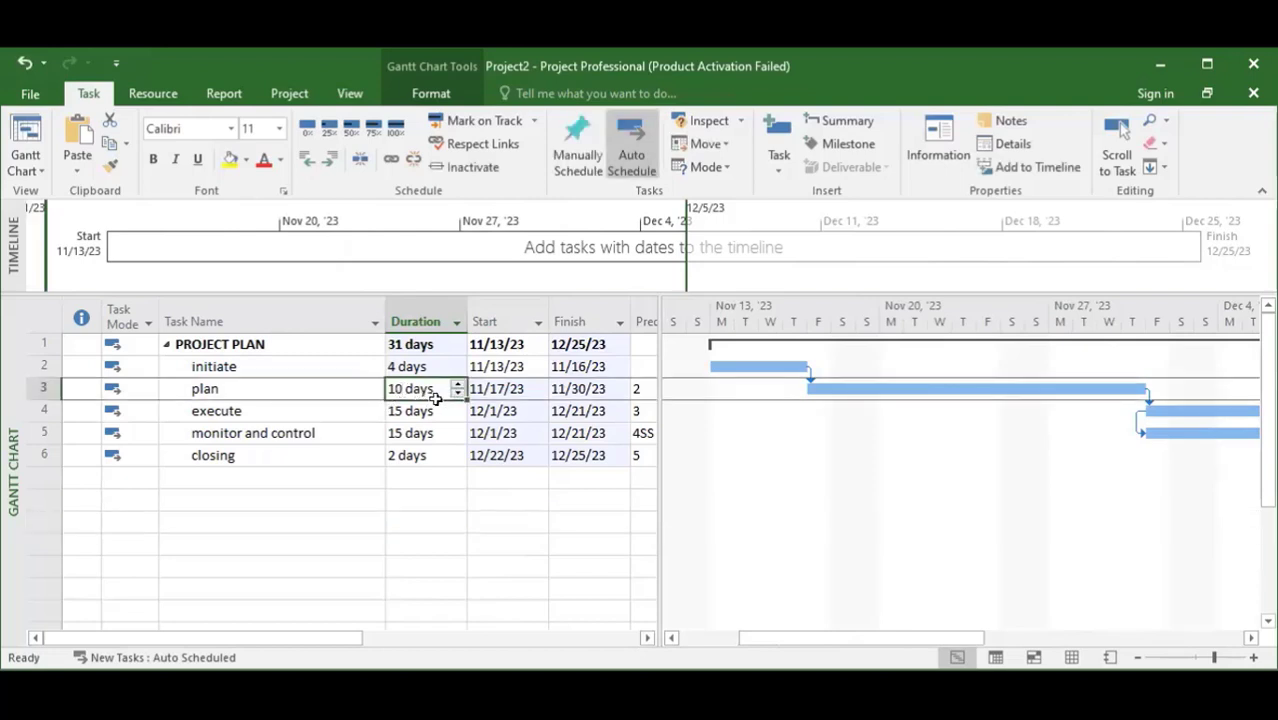
{"action": "left_click", "coordinate": [457, 393]}
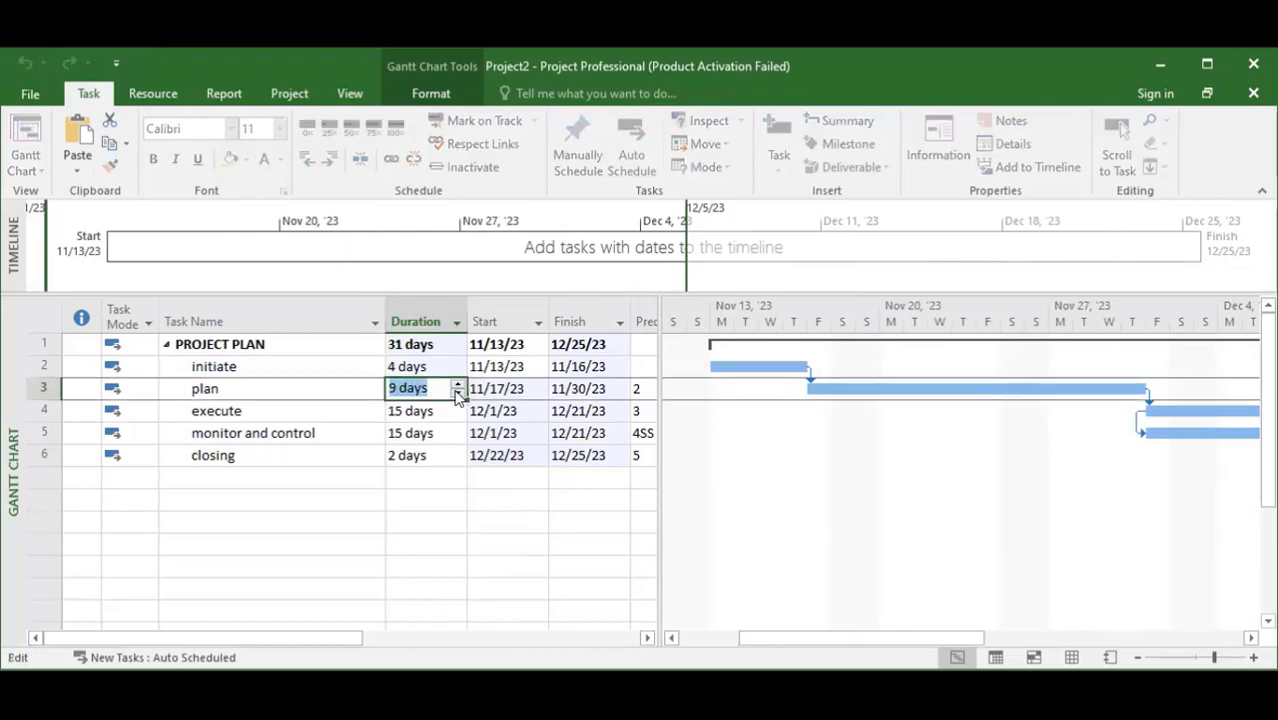
{"action": "left_click", "coordinate": [403, 492]}
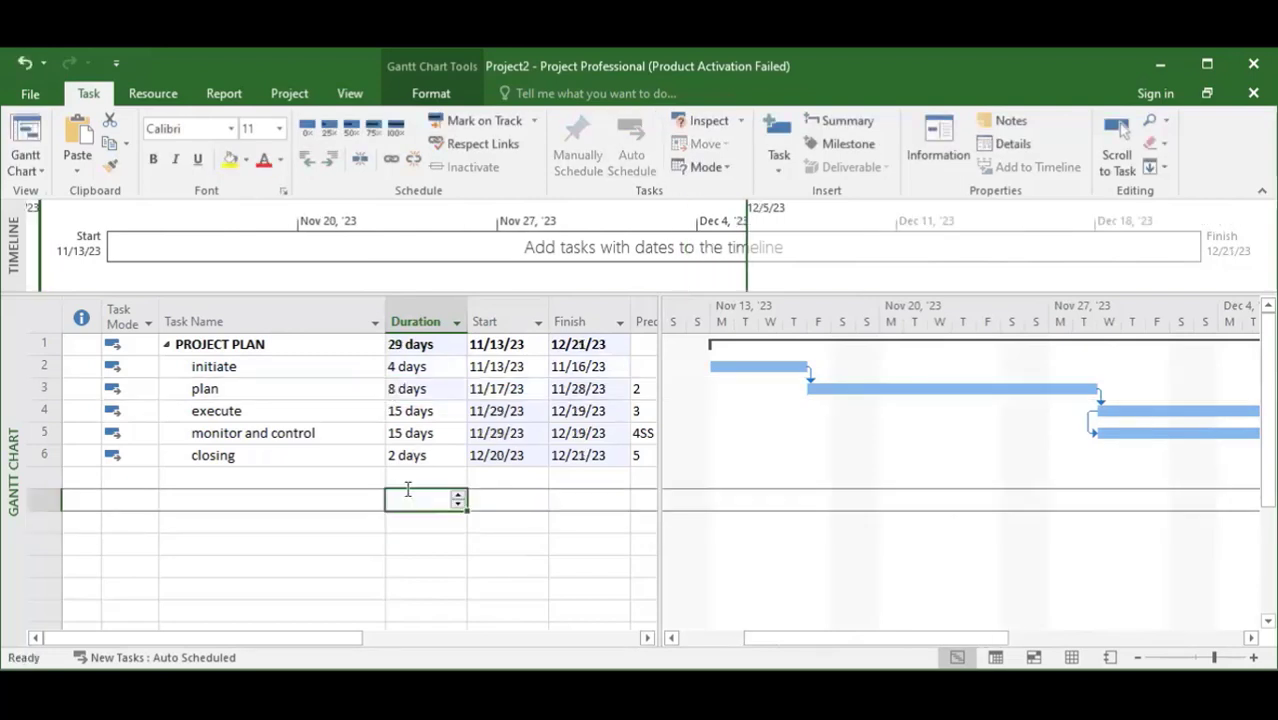
Step: Set the durations of the execute task and the monitor and control task to 13 days each
{"action": "left_click", "coordinate": [413, 411]}
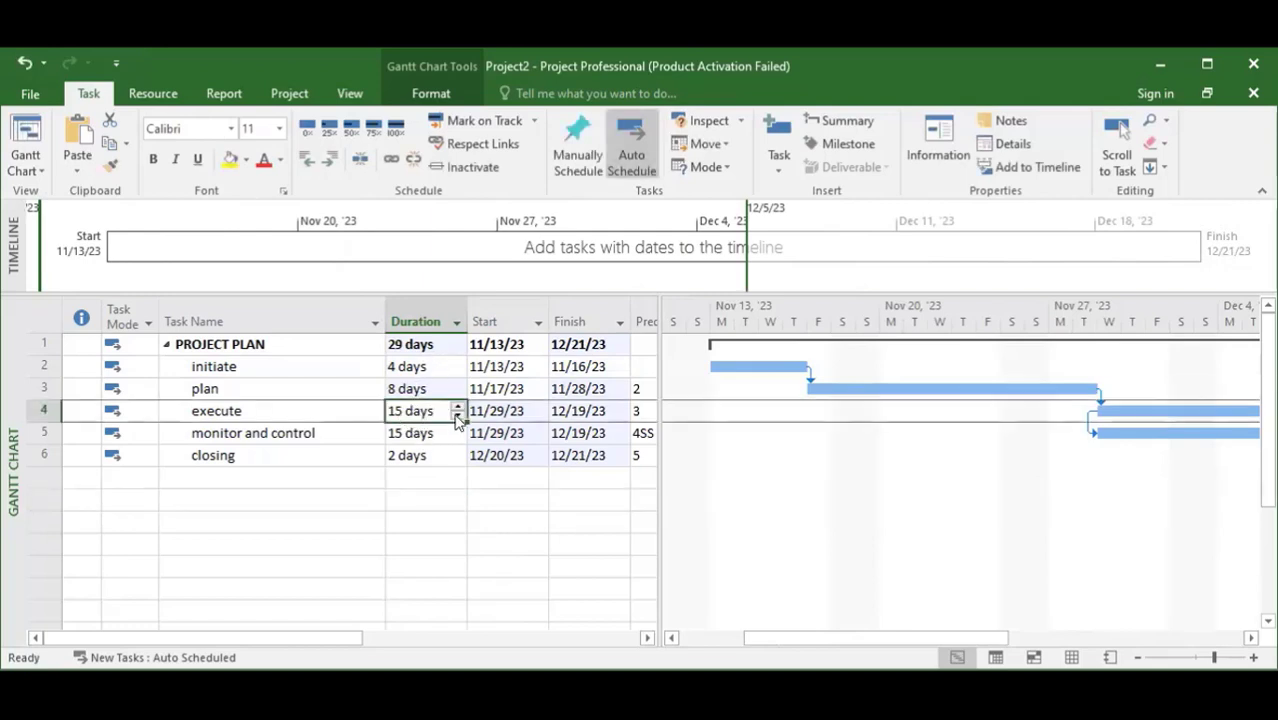
{"action": "left_click", "coordinate": [457, 418]}
{"action": "left_click", "coordinate": [457, 418]}
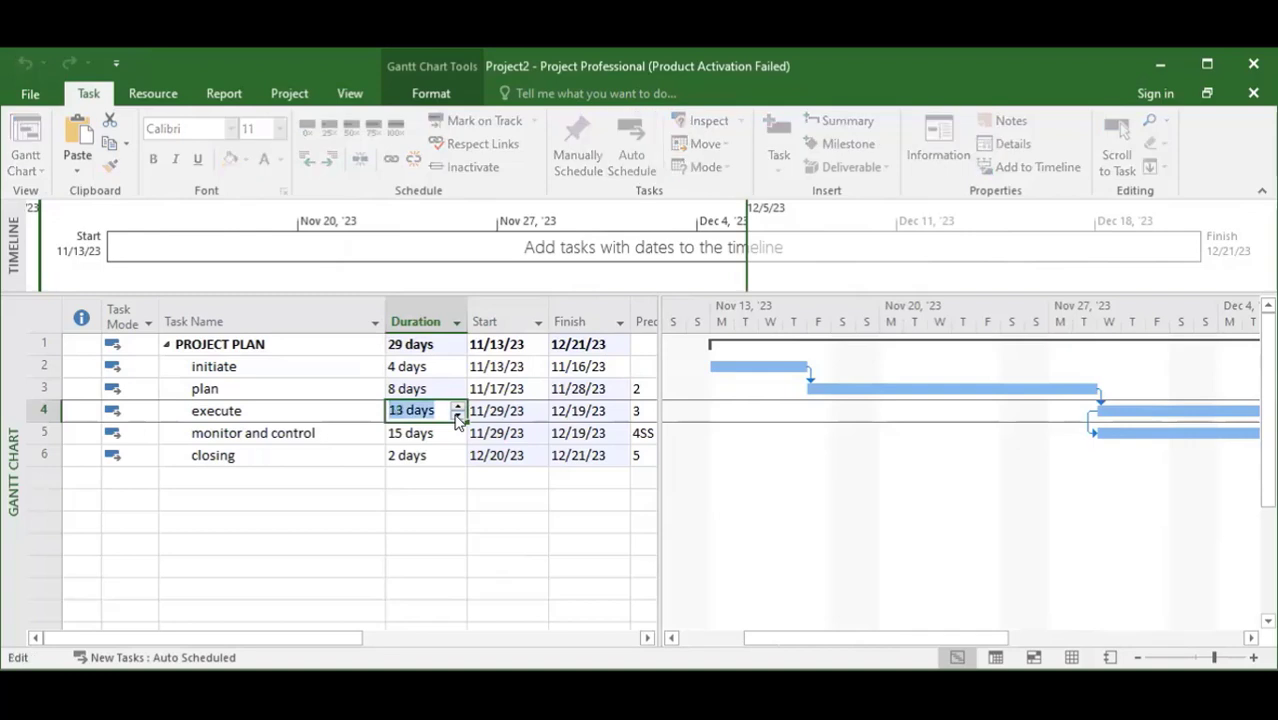
{"action": "left_click", "coordinate": [436, 433]}
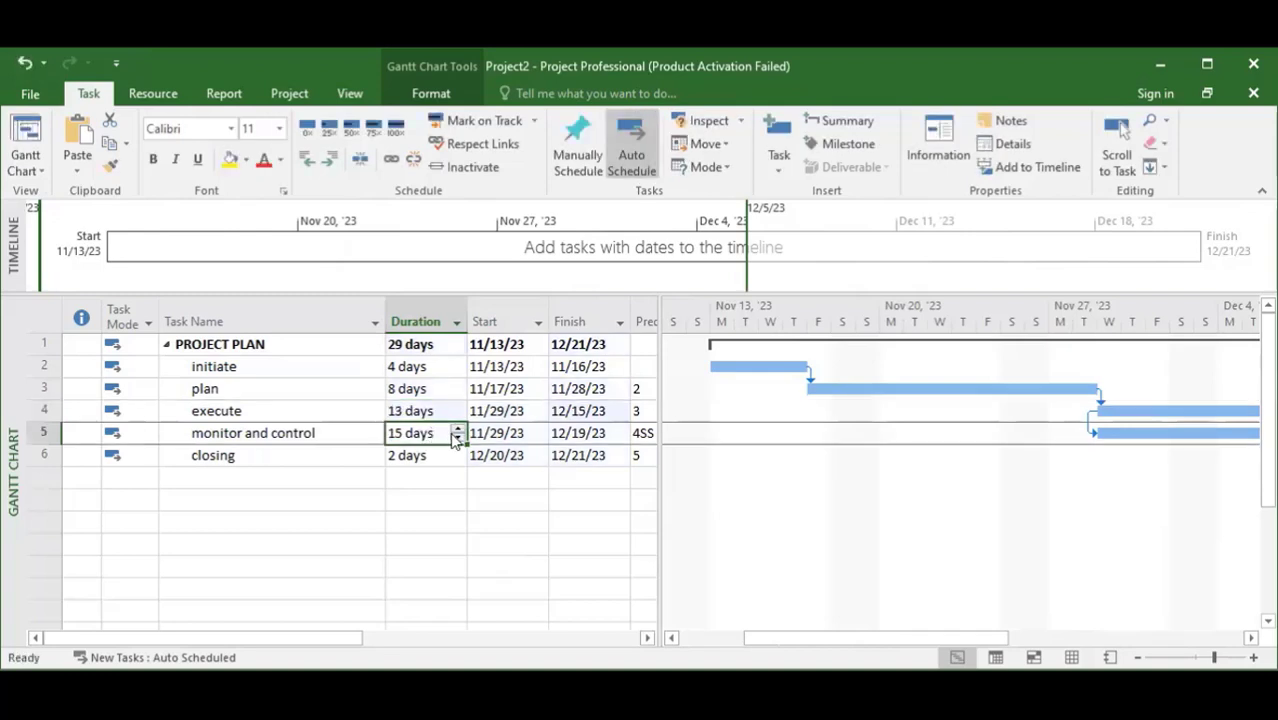
{"action": "left_click", "coordinate": [457, 439]}
{"action": "left_click", "coordinate": [457, 439]}
{"action": "left_click", "coordinate": [428, 499]}
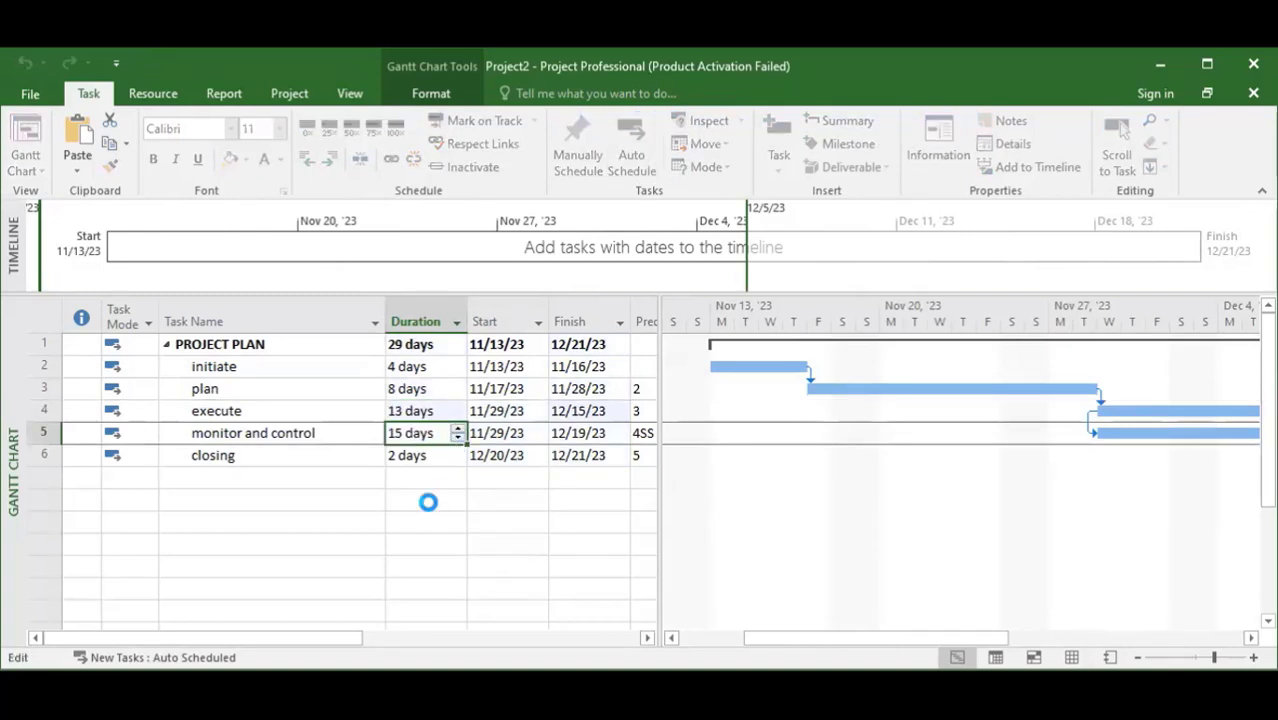
Step: Set the durations of the execute task and the monitor and control task to 12 days each
{"action": "left_click", "coordinate": [406, 410]}
{"action": "left_click", "coordinate": [457, 416]}
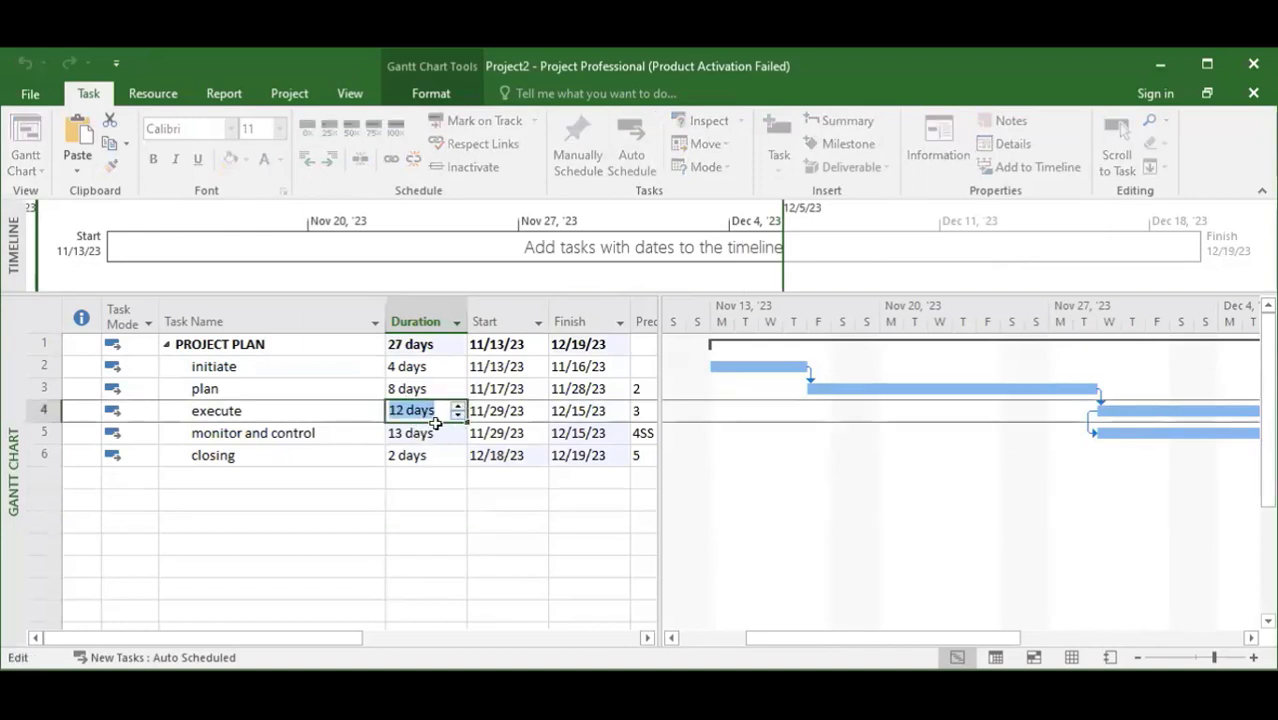
{"action": "left_click", "coordinate": [420, 435]}
{"action": "left_click", "coordinate": [458, 439]}
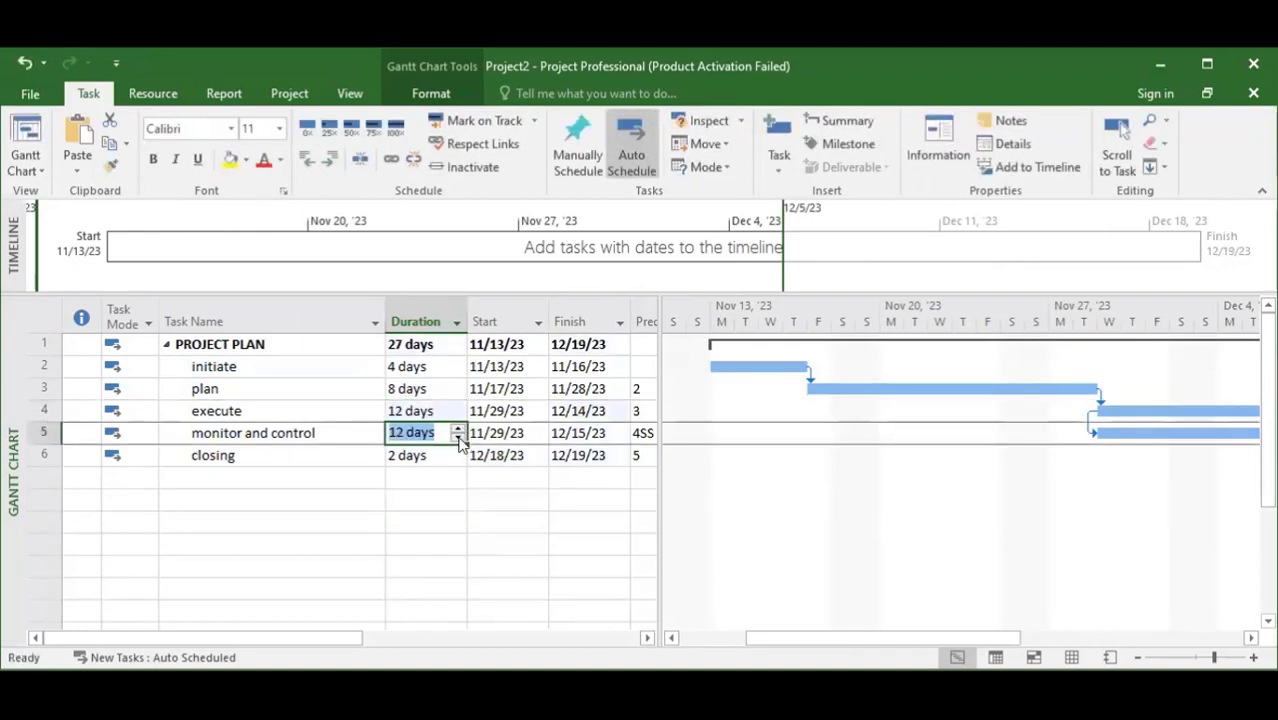
{"action": "left_click", "coordinate": [428, 476]}
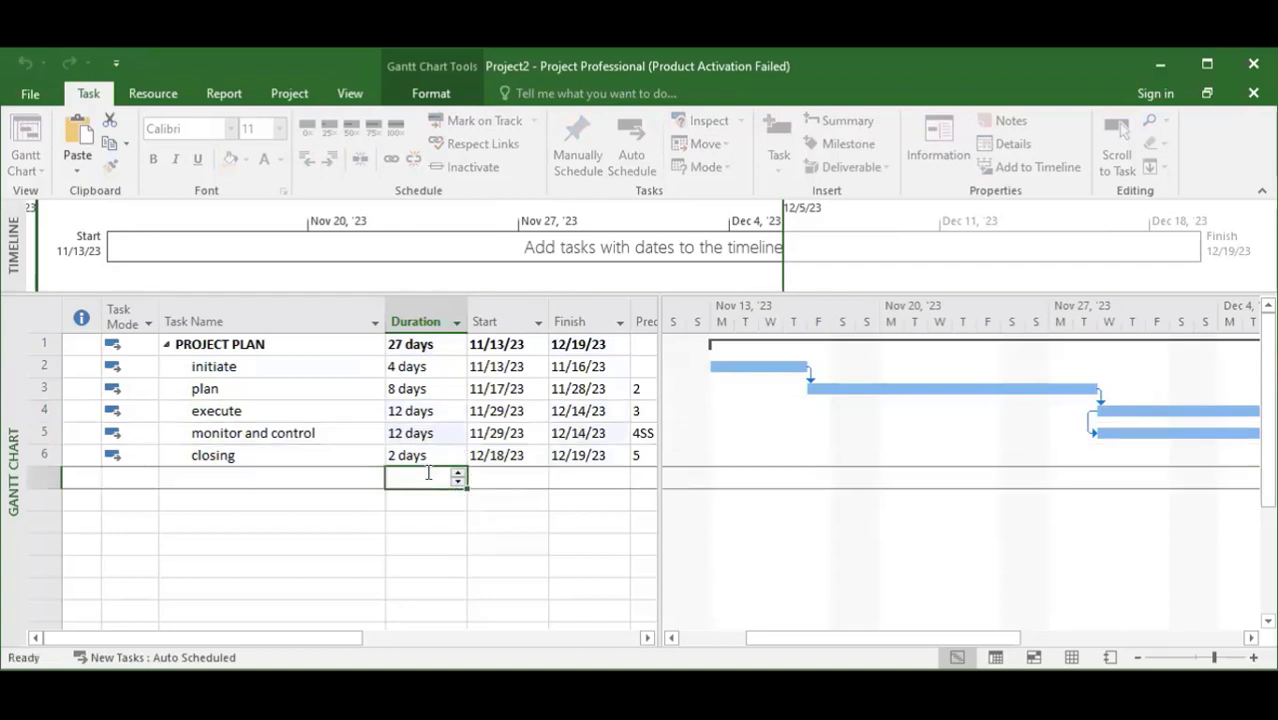
Step: Set the duration of the plan task to 7 days
{"action": "left_click", "coordinate": [440, 390]}
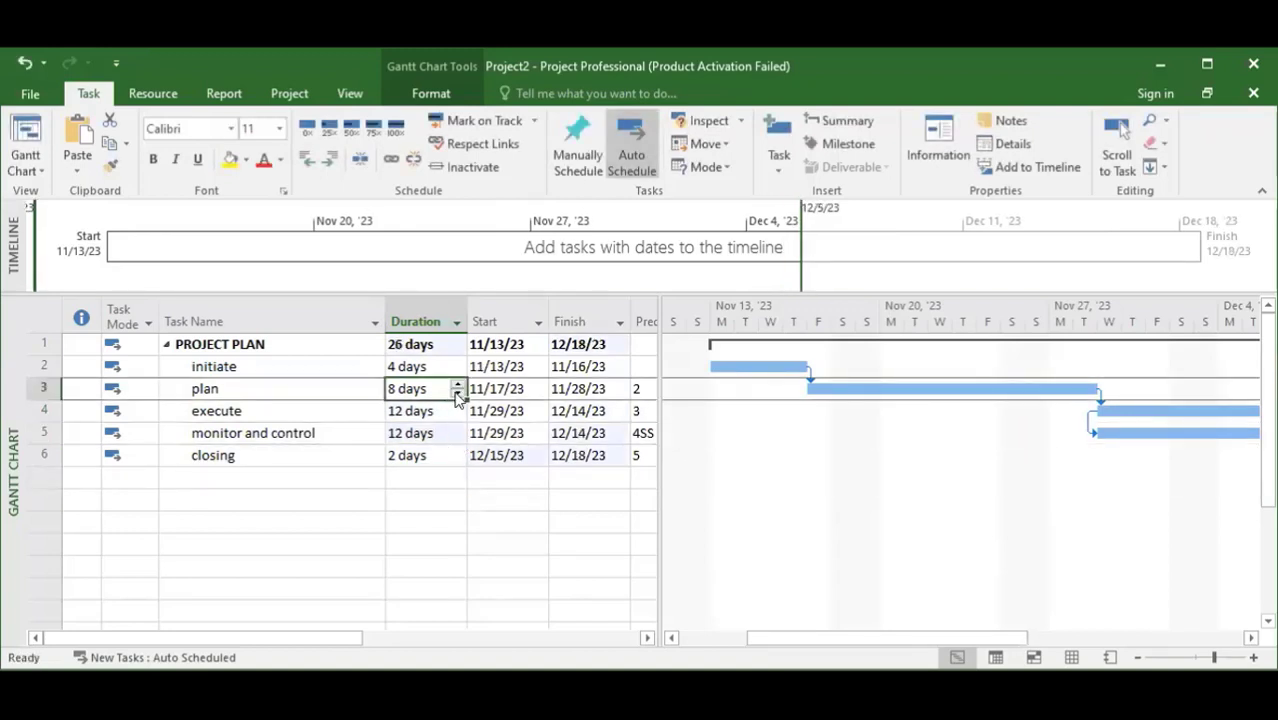
{"action": "left_click", "coordinate": [457, 394]}
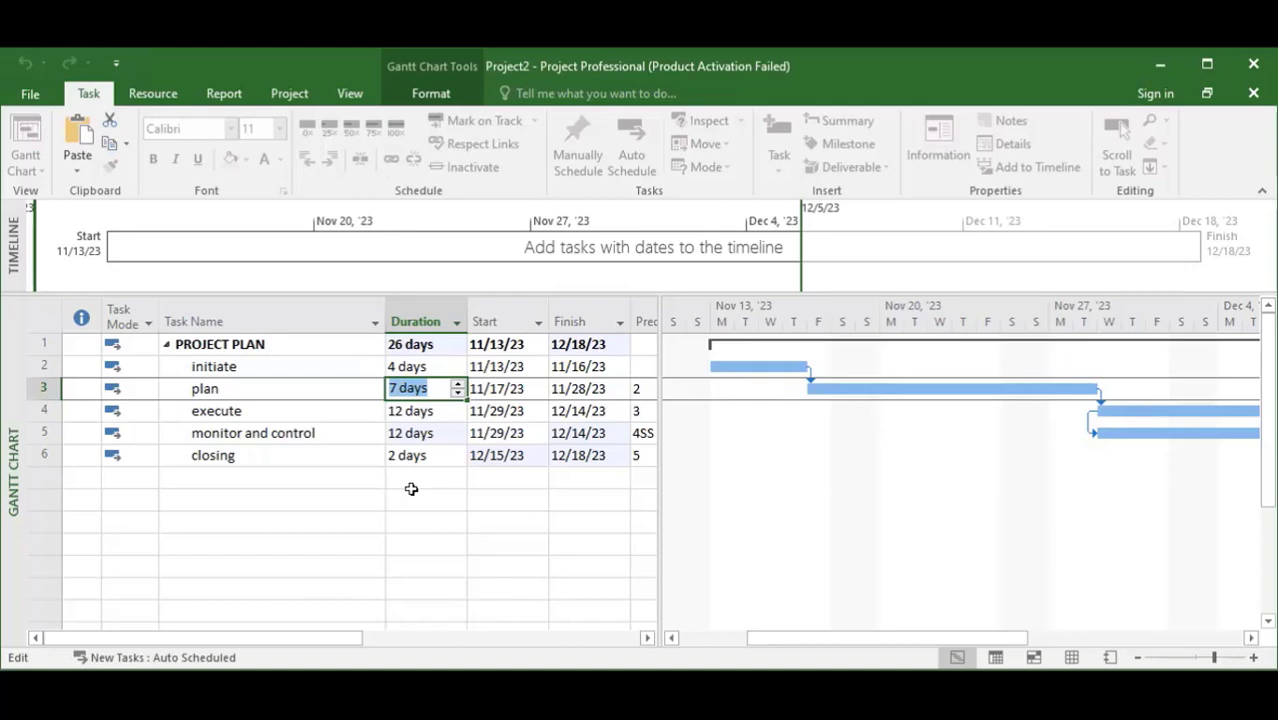
{"action": "left_click", "coordinate": [400, 522]}
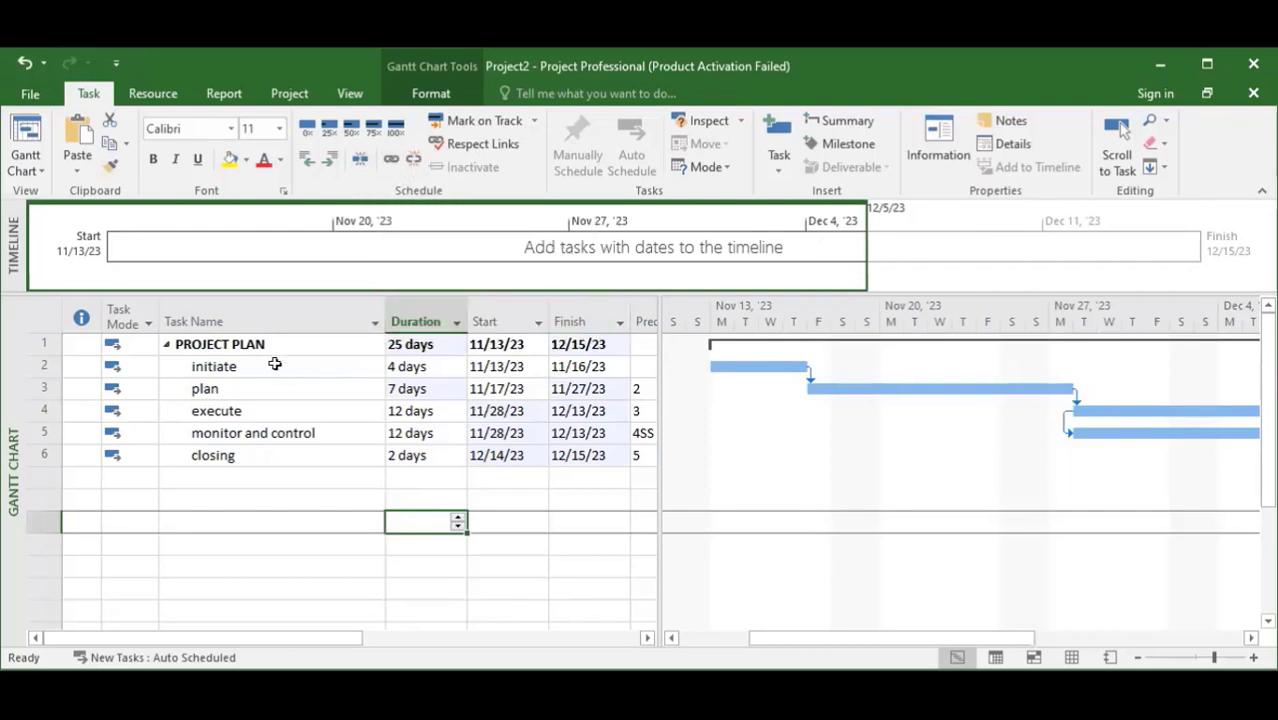
Step: Unlink the initiate and plan tasks and link them again so that plan starts once initiate finishes
{"action": "left_click_drag", "start_coordinate": [274, 365], "coordinate": [270, 389]}
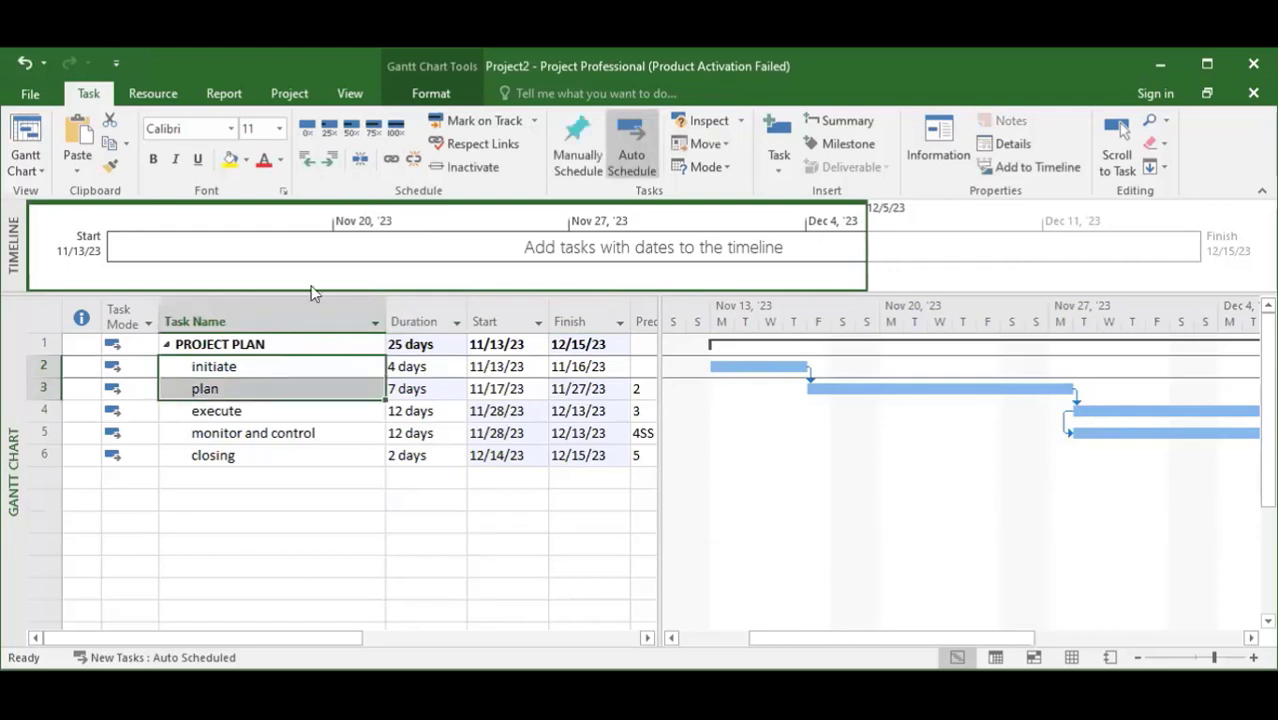
{"action": "left_click", "coordinate": [414, 161]}
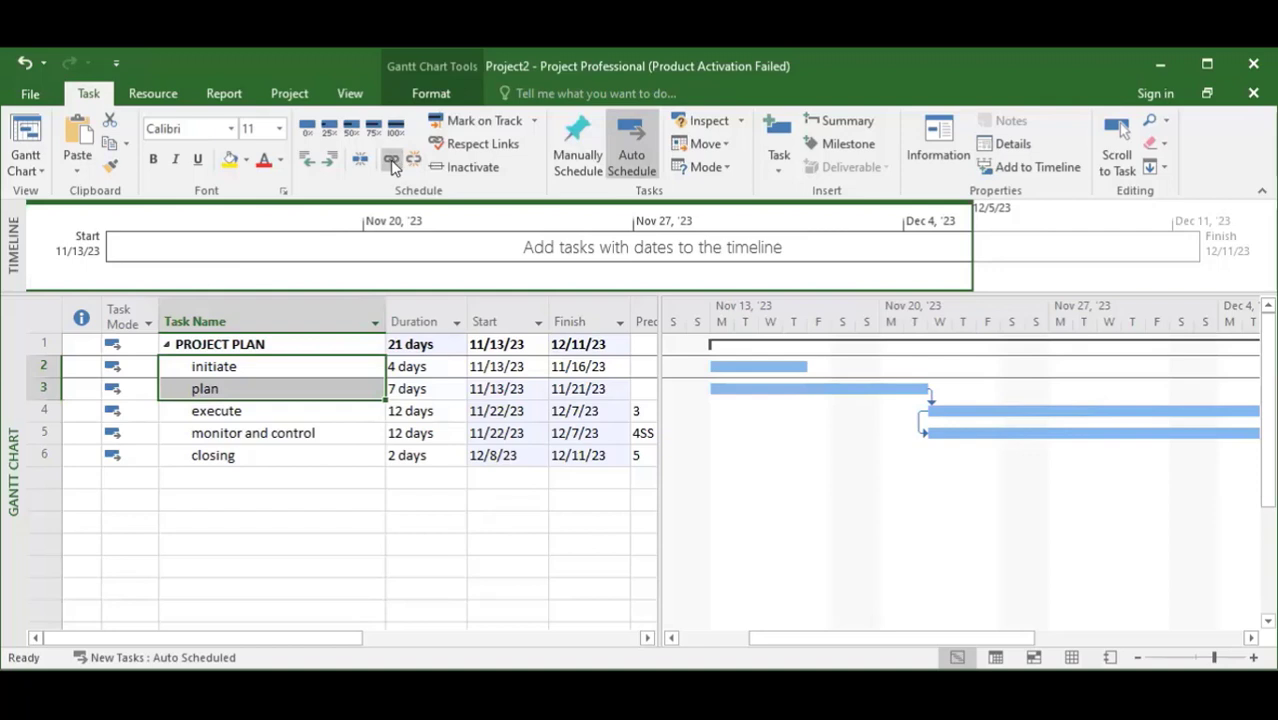
{"action": "left_click", "coordinate": [391, 160]}
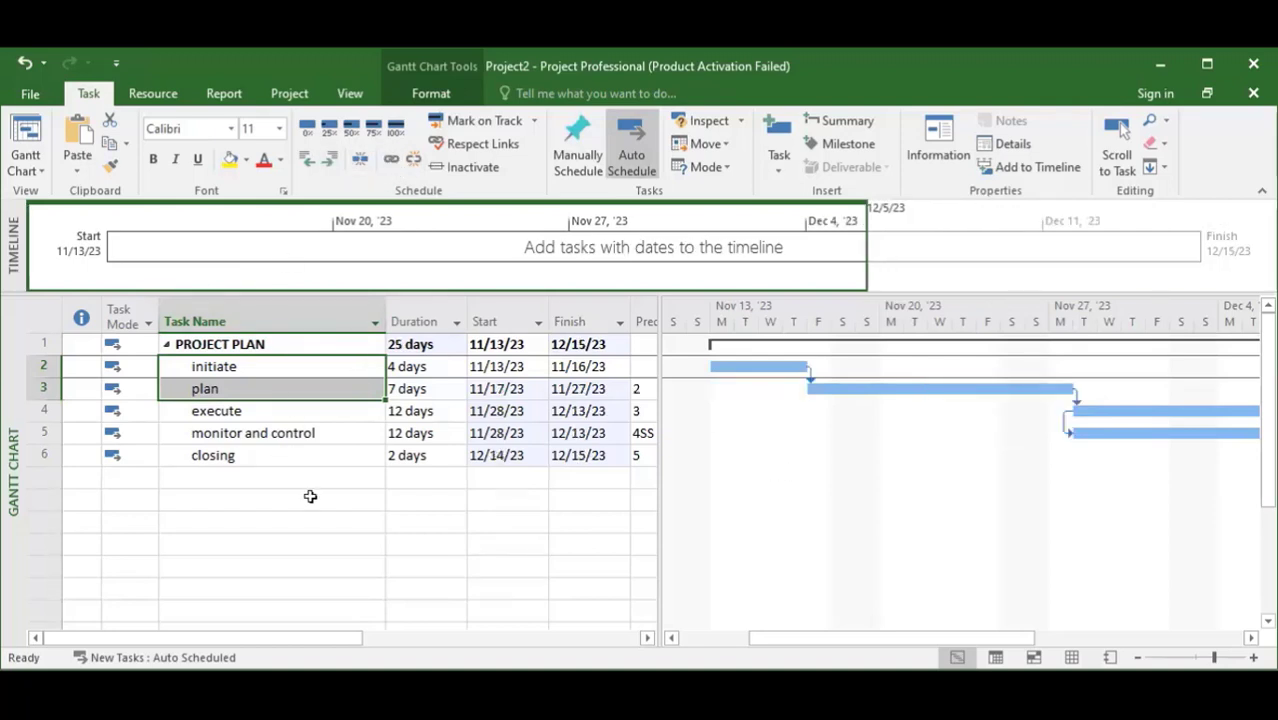
{"action": "left_click", "coordinate": [285, 518]}
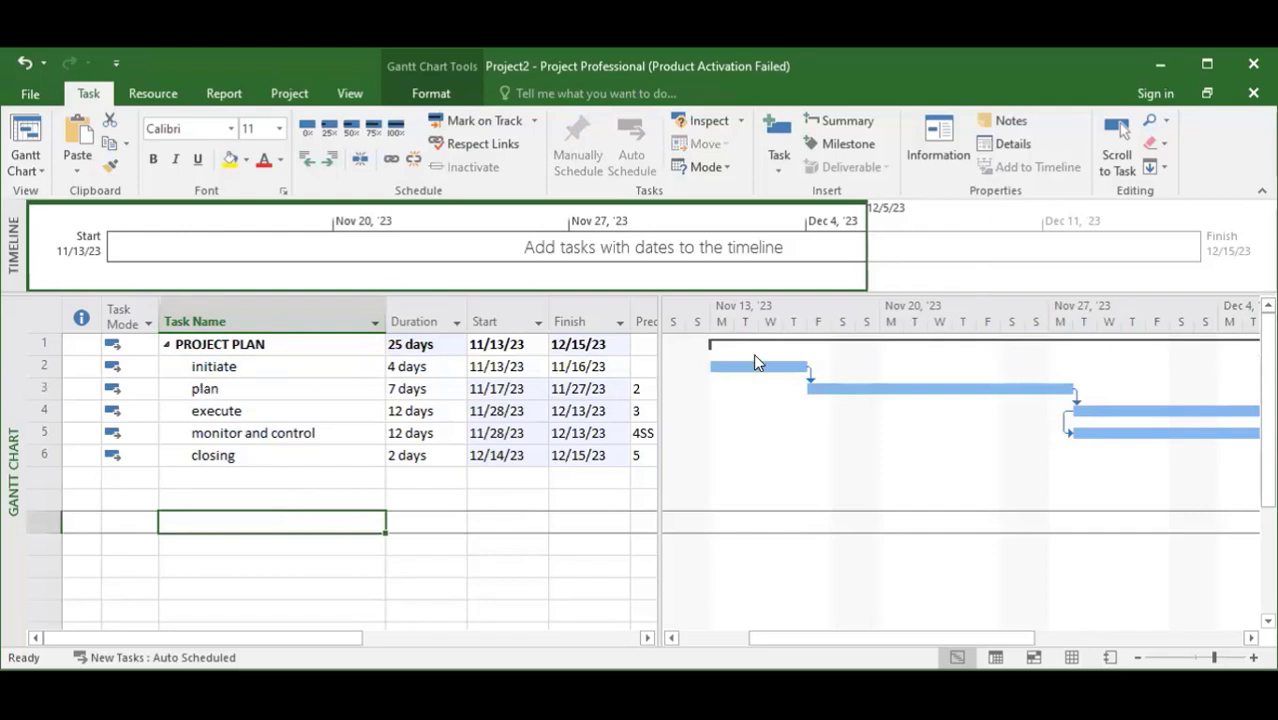
Step: Split the initiate task's bar at 11/14/23, leaving a one-day gap in its work
{"action": "left_click", "coordinate": [278, 366]}
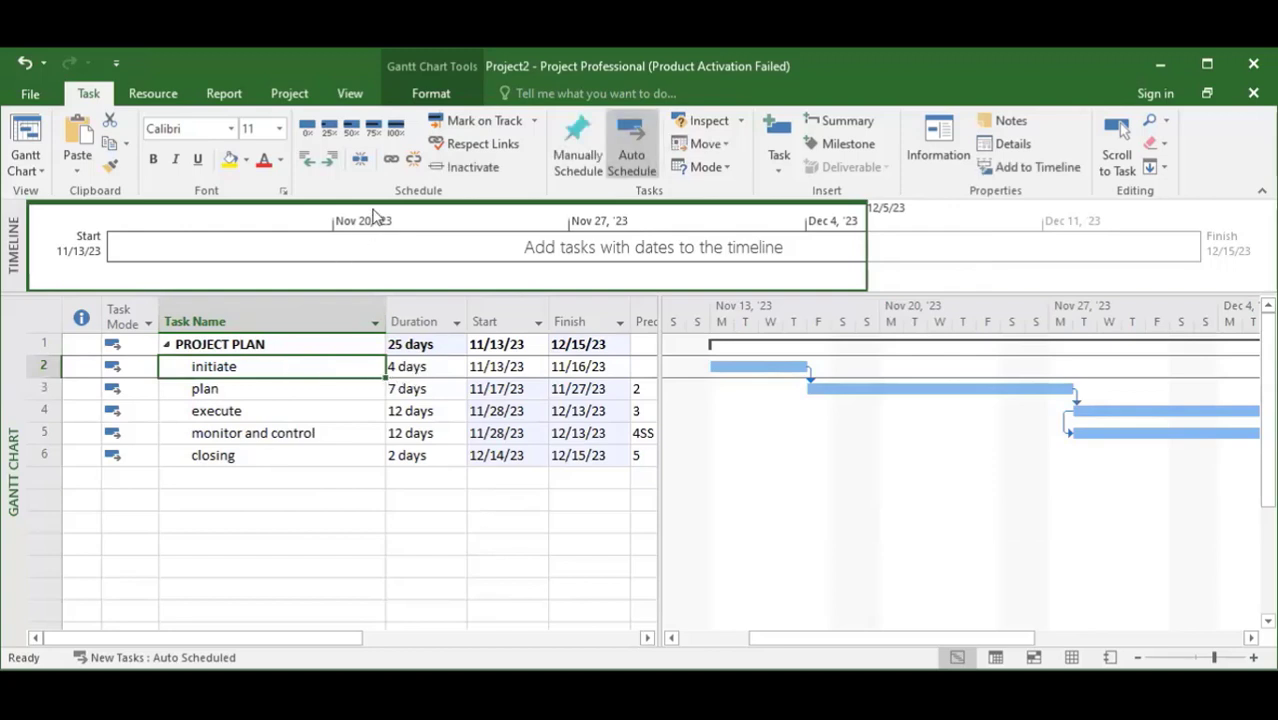
{"action": "left_click", "coordinate": [360, 156]}
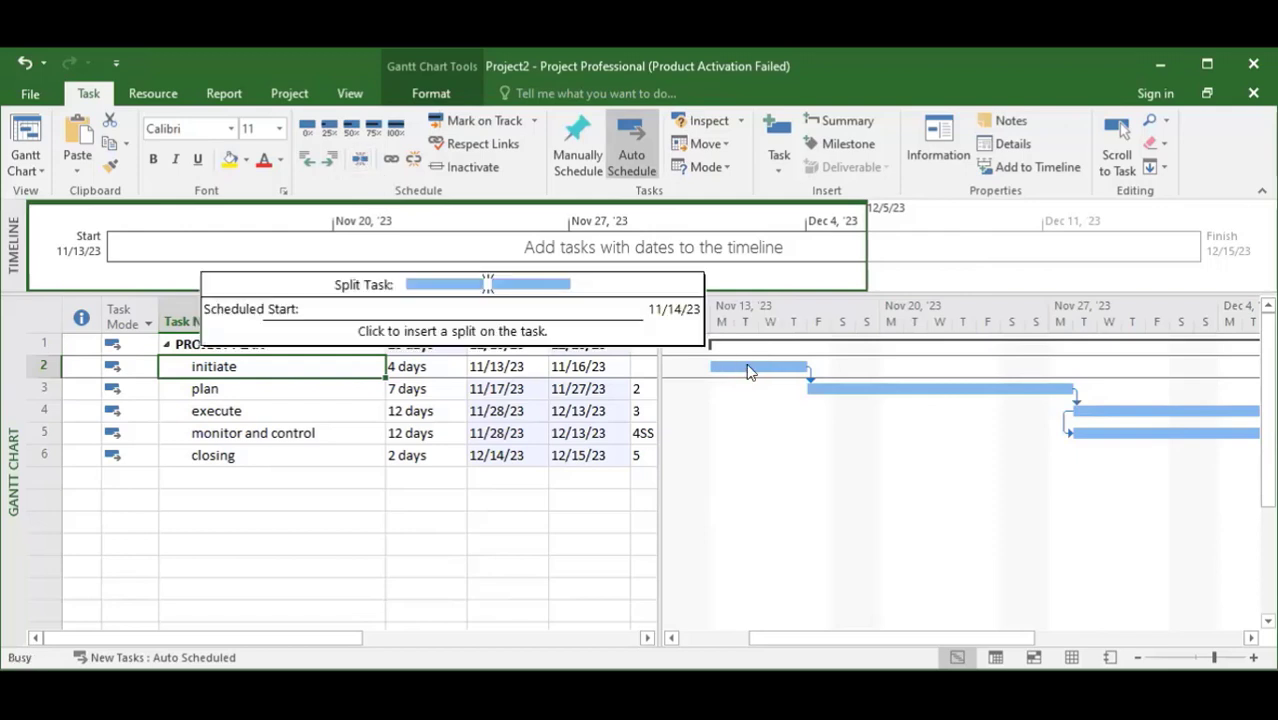
{"action": "left_click", "coordinate": [356, 165]}
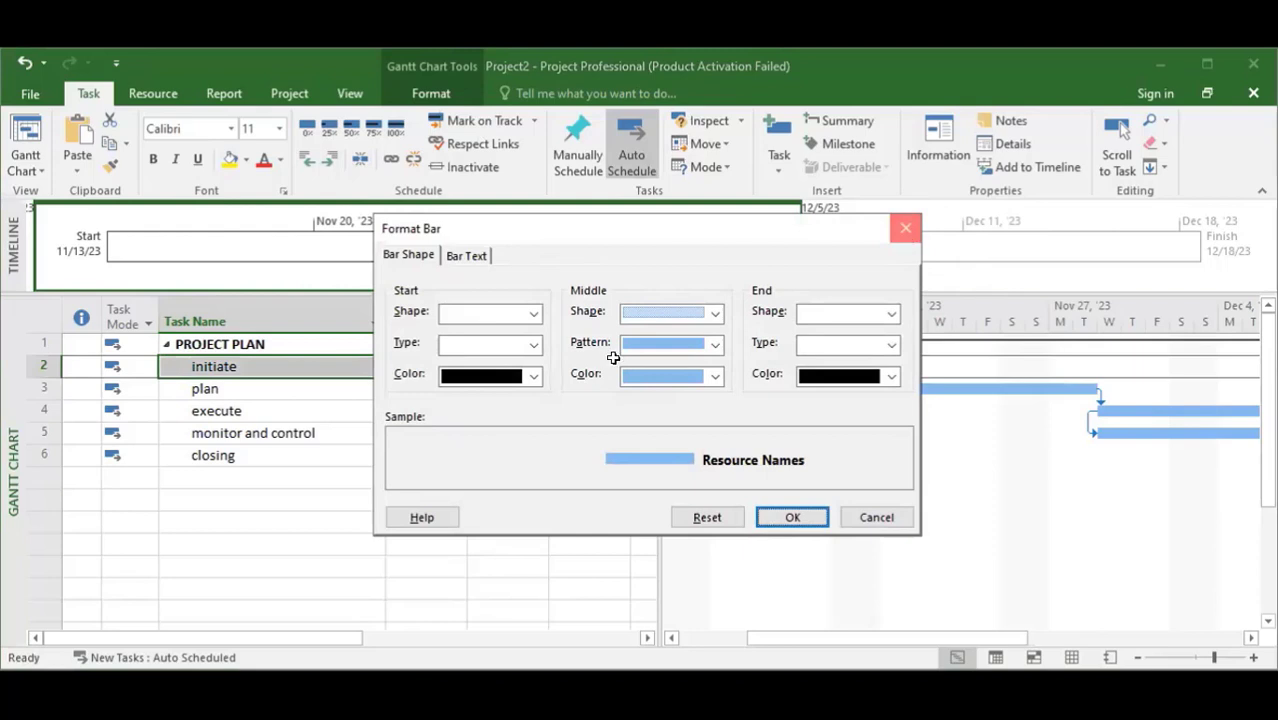
{"action": "left_click", "coordinate": [903, 232]}
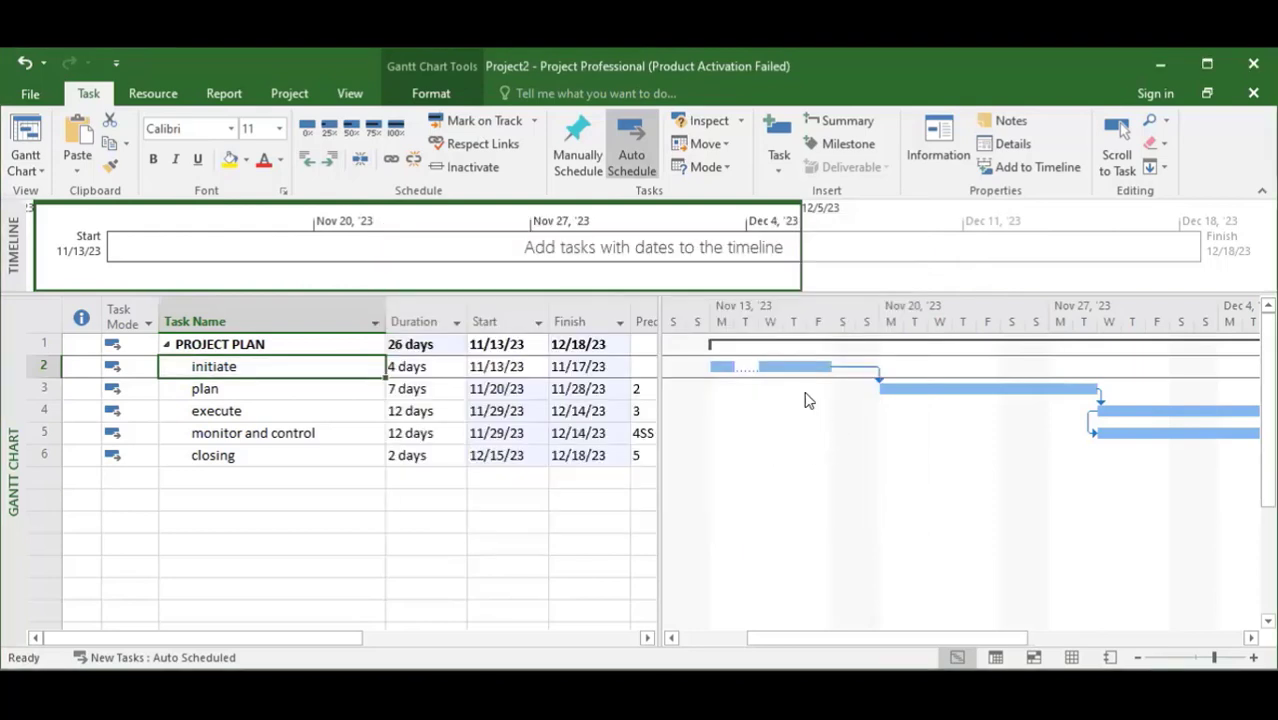
{"action": "left_click", "coordinate": [420, 366]}
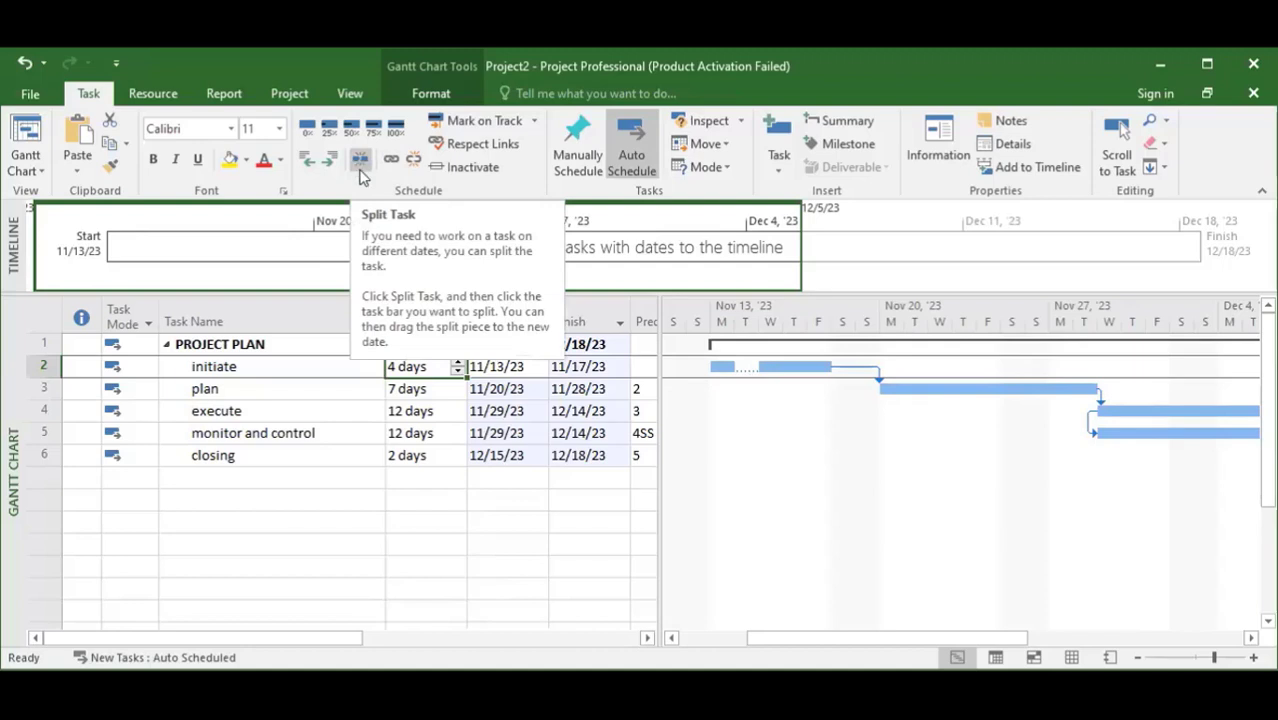
{"action": "left_click", "coordinate": [456, 540]}
{"action": "left_click", "coordinate": [480, 542]}
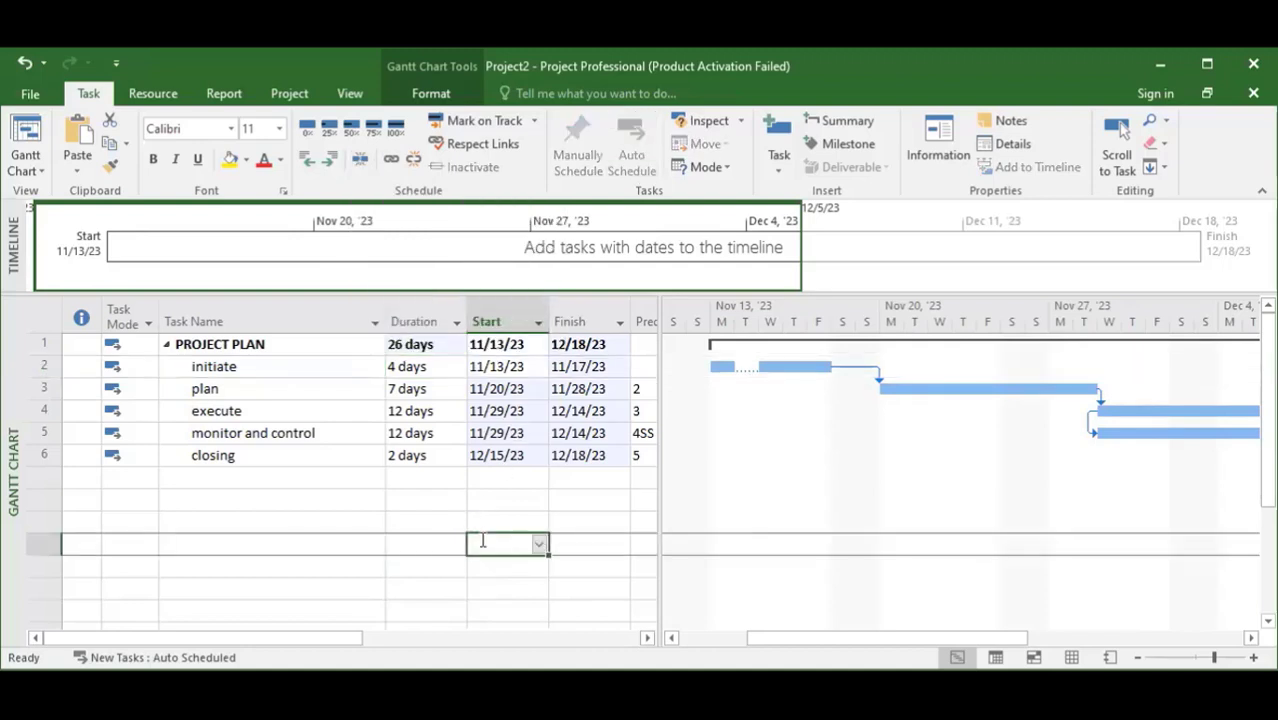
{"action": "left_click", "coordinate": [574, 545]}
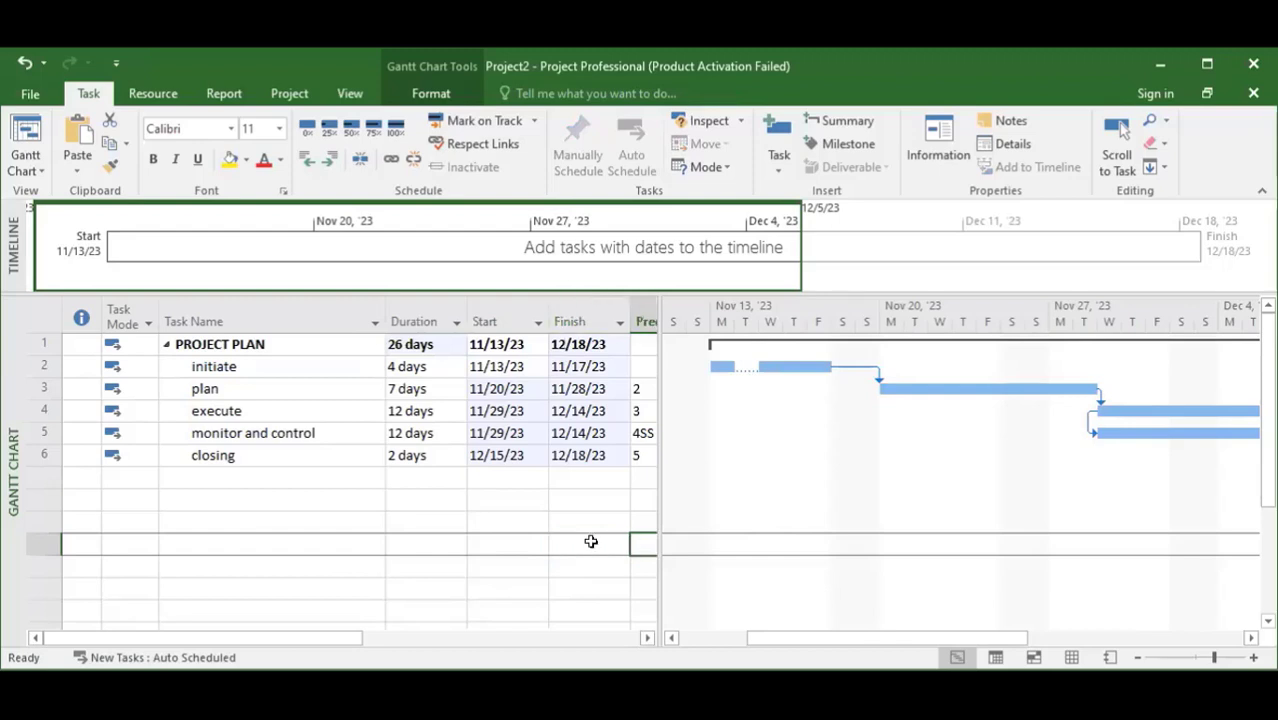
{"action": "left_click", "coordinate": [490, 542]}
{"action": "left_click", "coordinate": [451, 543]}
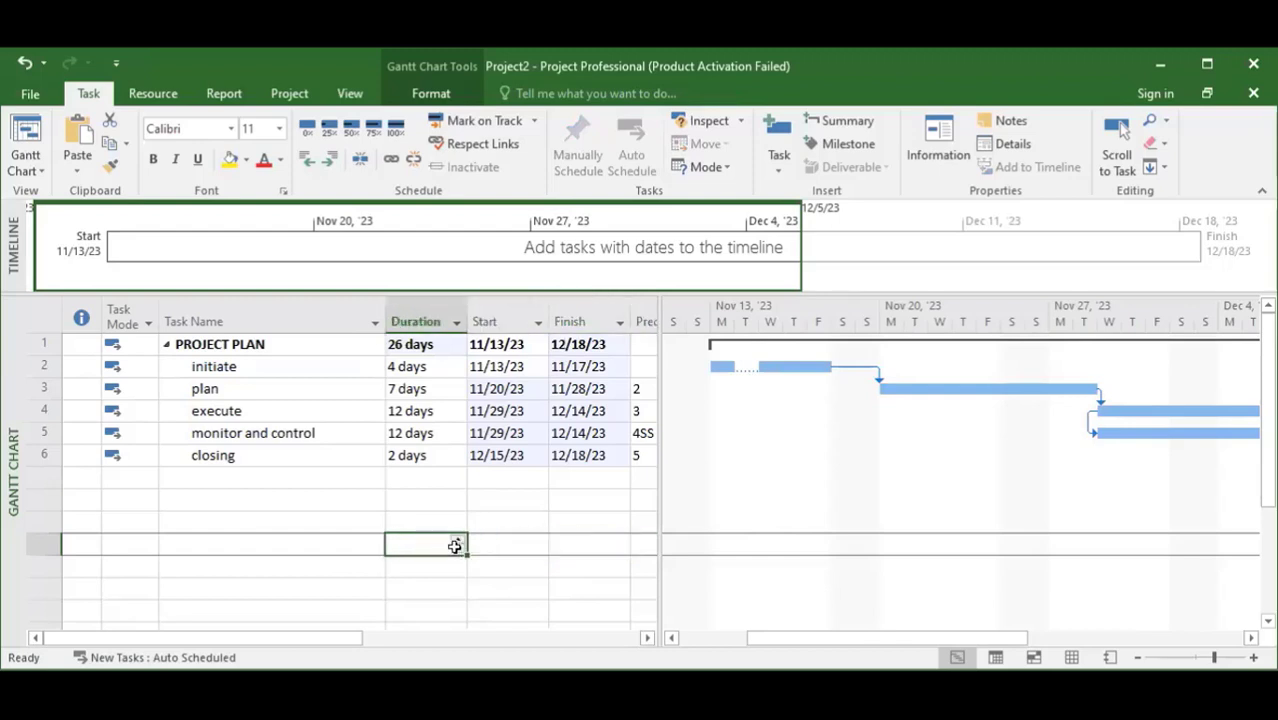
{"action": "left_click", "coordinate": [351, 541]}
{"action": "left_click", "coordinate": [127, 538]}
{"action": "left_click", "coordinate": [88, 539]}
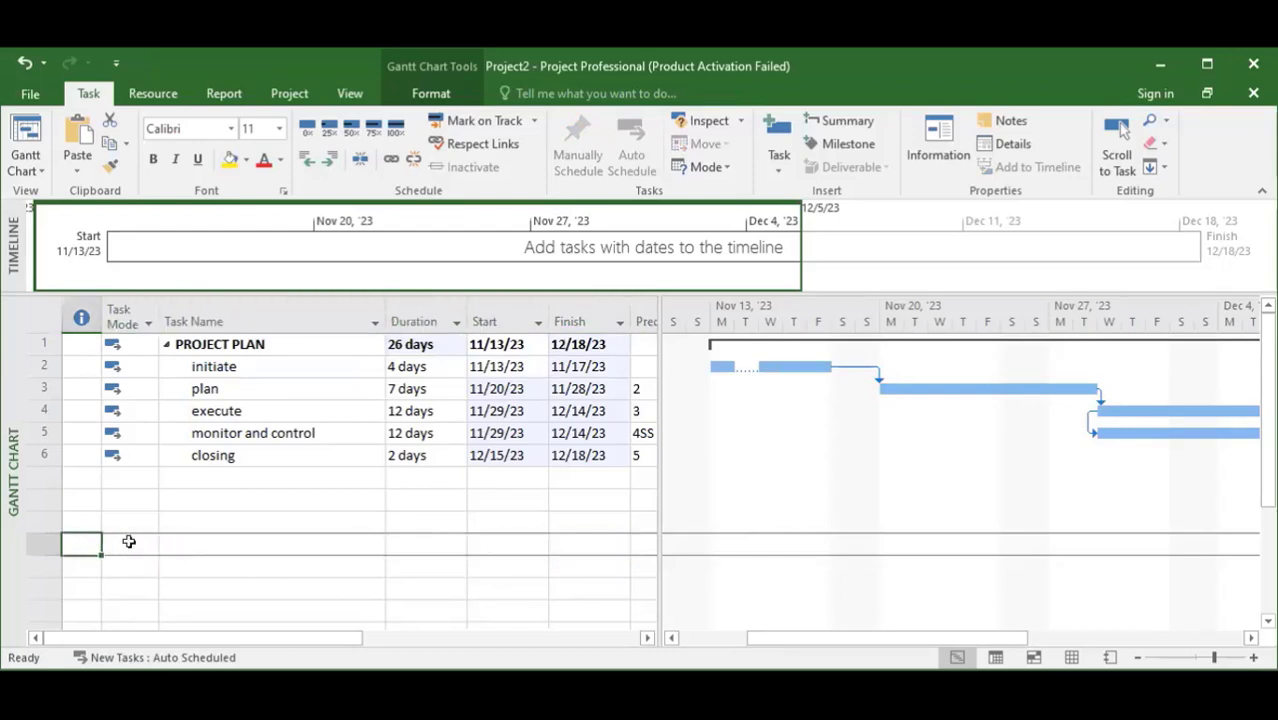
{"action": "left_click", "coordinate": [125, 539]}
{"action": "left_click", "coordinate": [222, 548]}
{"action": "left_click", "coordinate": [402, 545]}
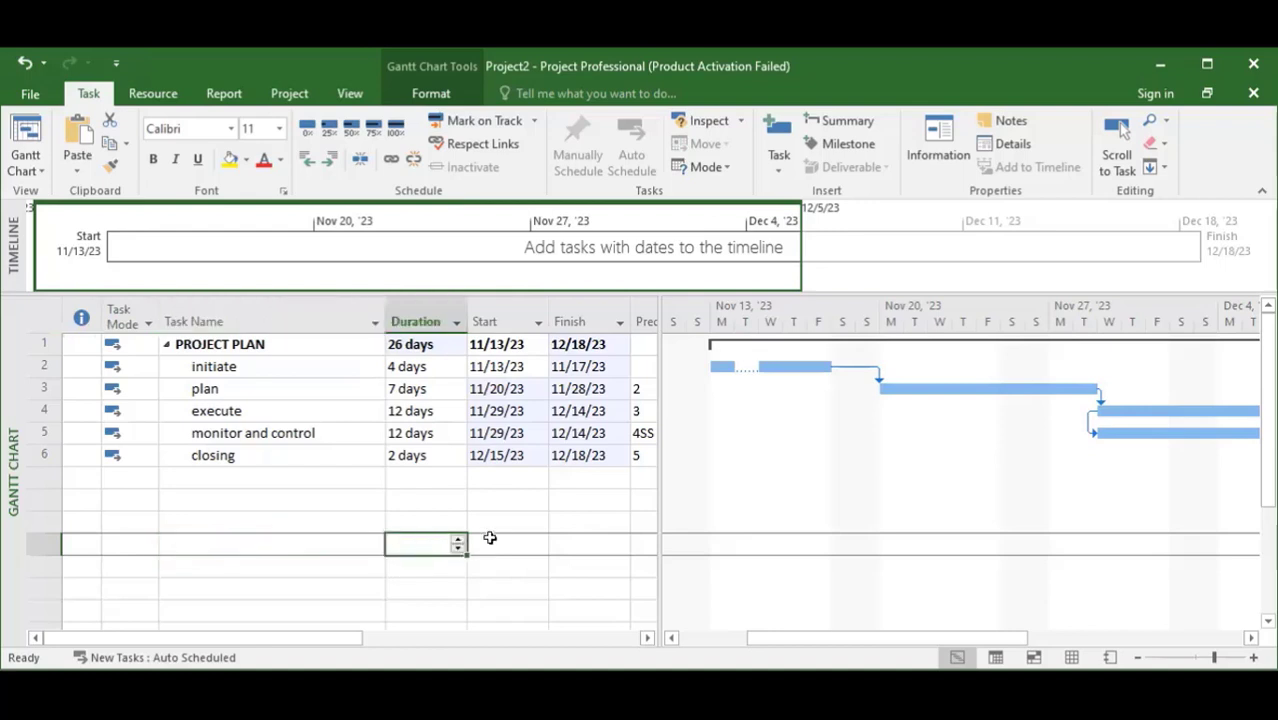
{"action": "left_click", "coordinate": [488, 537]}
{"action": "left_click", "coordinate": [597, 539]}
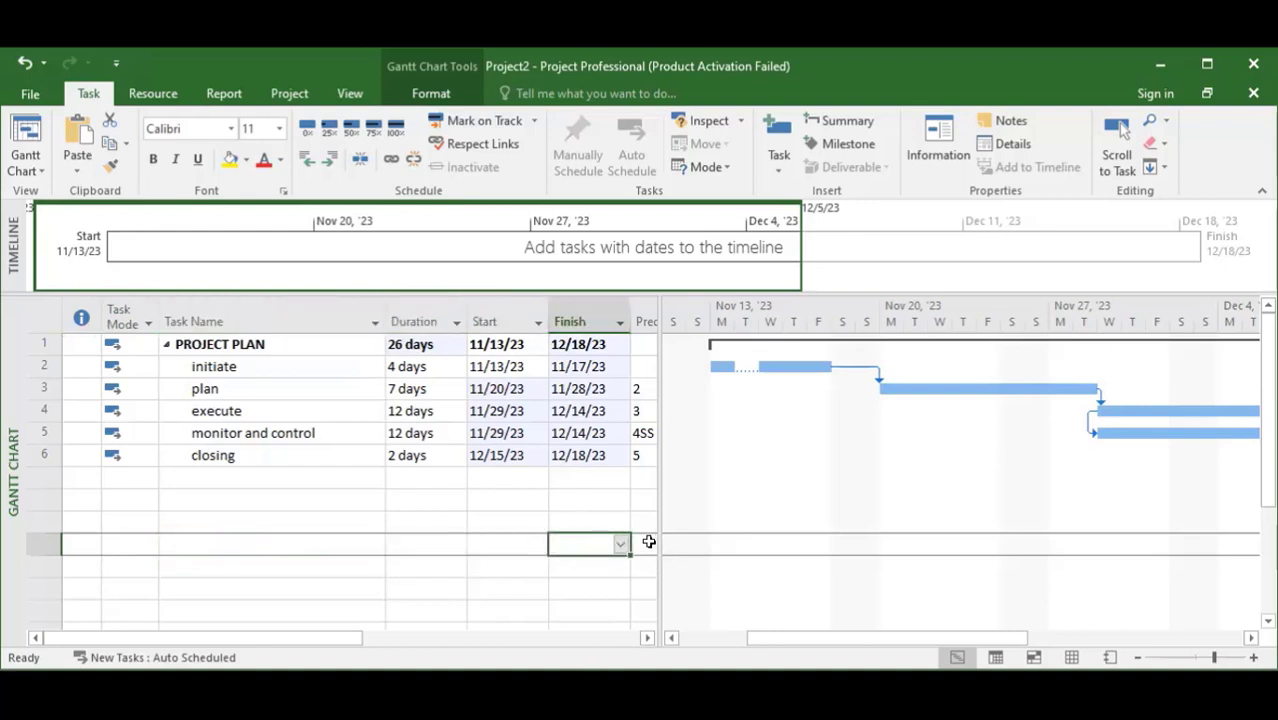
{"action": "left_click", "coordinate": [646, 541]}
{"action": "left_click", "coordinate": [574, 537]}
{"action": "left_click", "coordinate": [493, 545]}
{"action": "left_click", "coordinate": [426, 543]}
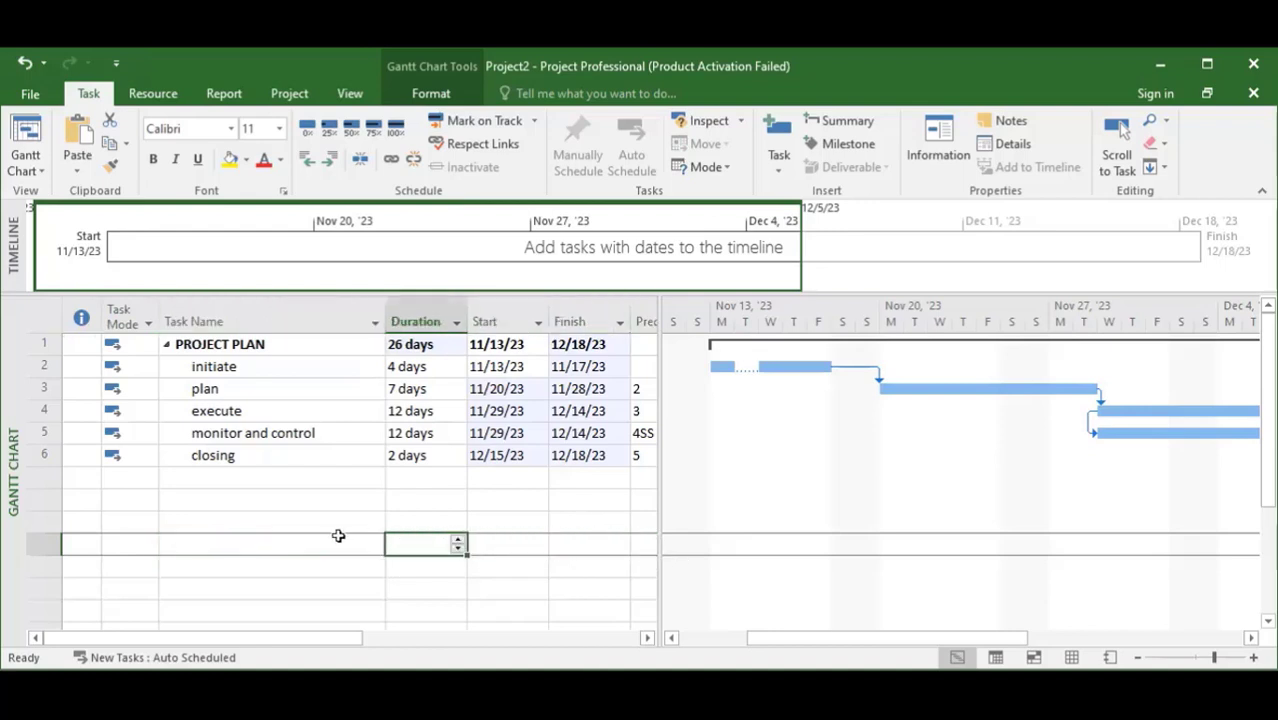
{"action": "left_click", "coordinate": [328, 536]}
{"action": "left_click", "coordinate": [131, 543]}
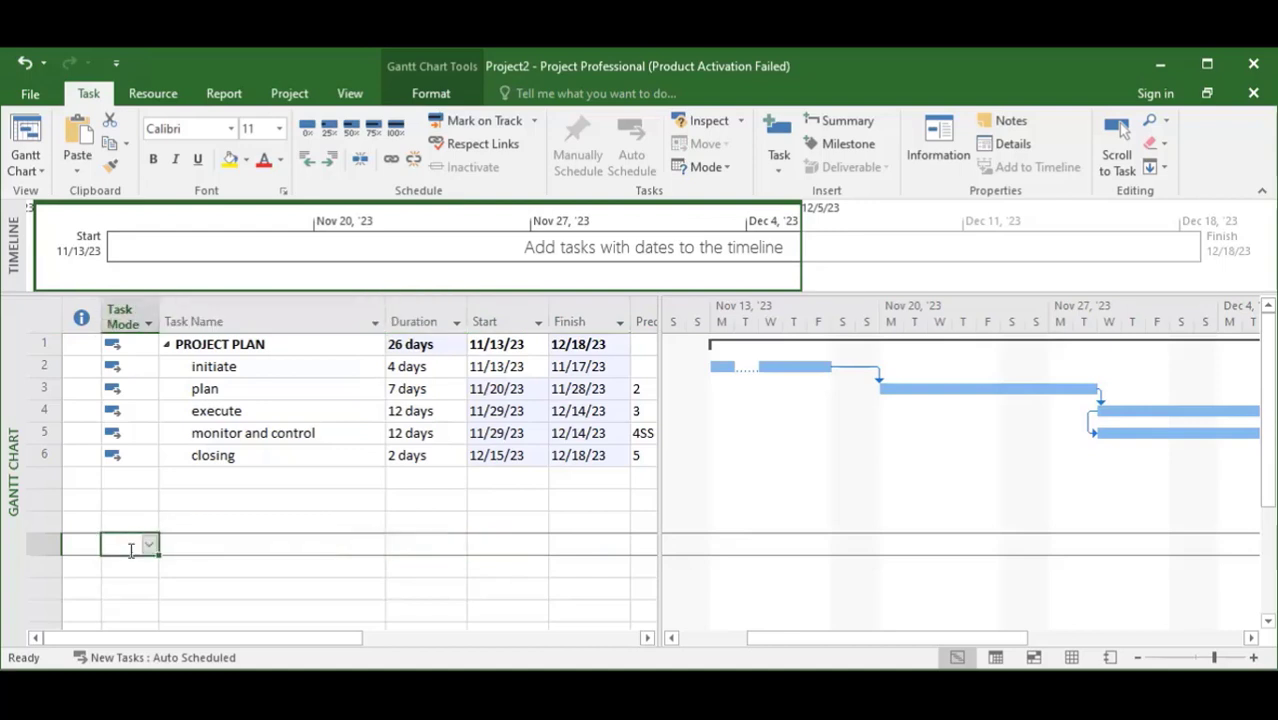
{"action": "left_click", "coordinate": [74, 544]}
{"action": "left_click", "coordinate": [125, 541]}
{"action": "left_click", "coordinate": [505, 366]}
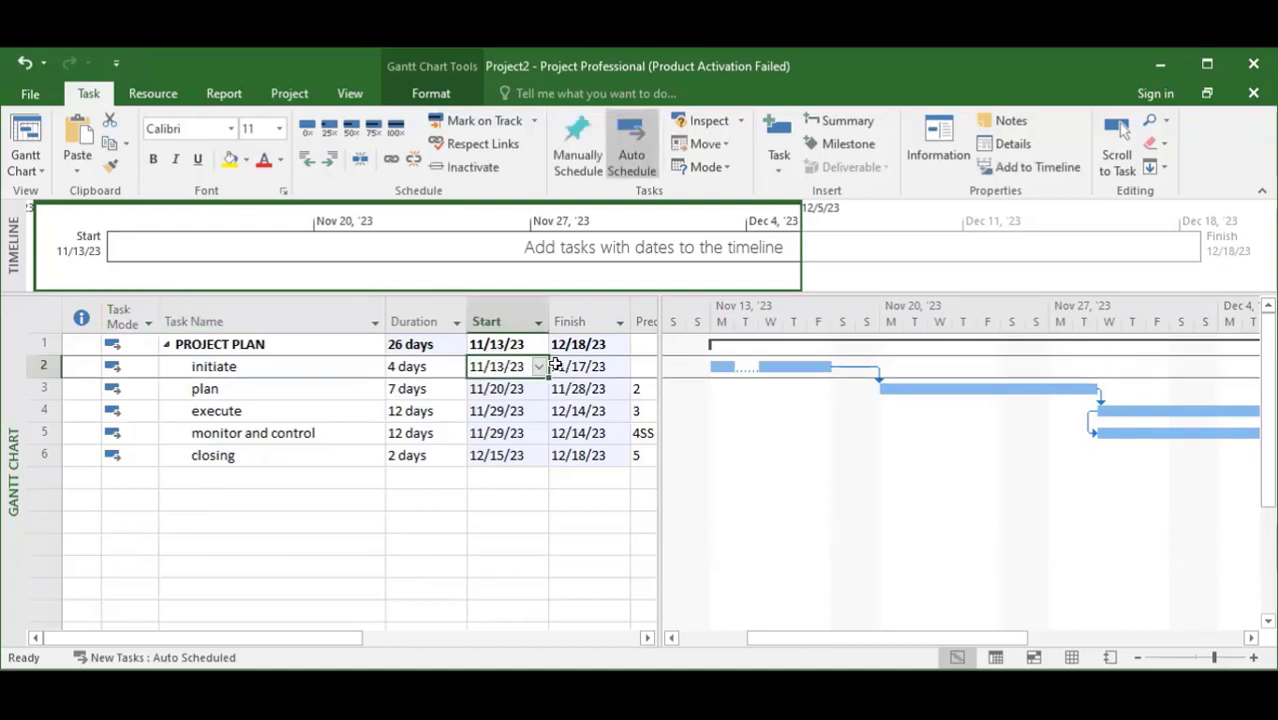
{"action": "key", "text": "Tab"}
Step: Narrow the first Predecessors column and the Resource Names column in the task table
{"action": "left_click", "coordinate": [646, 638]}
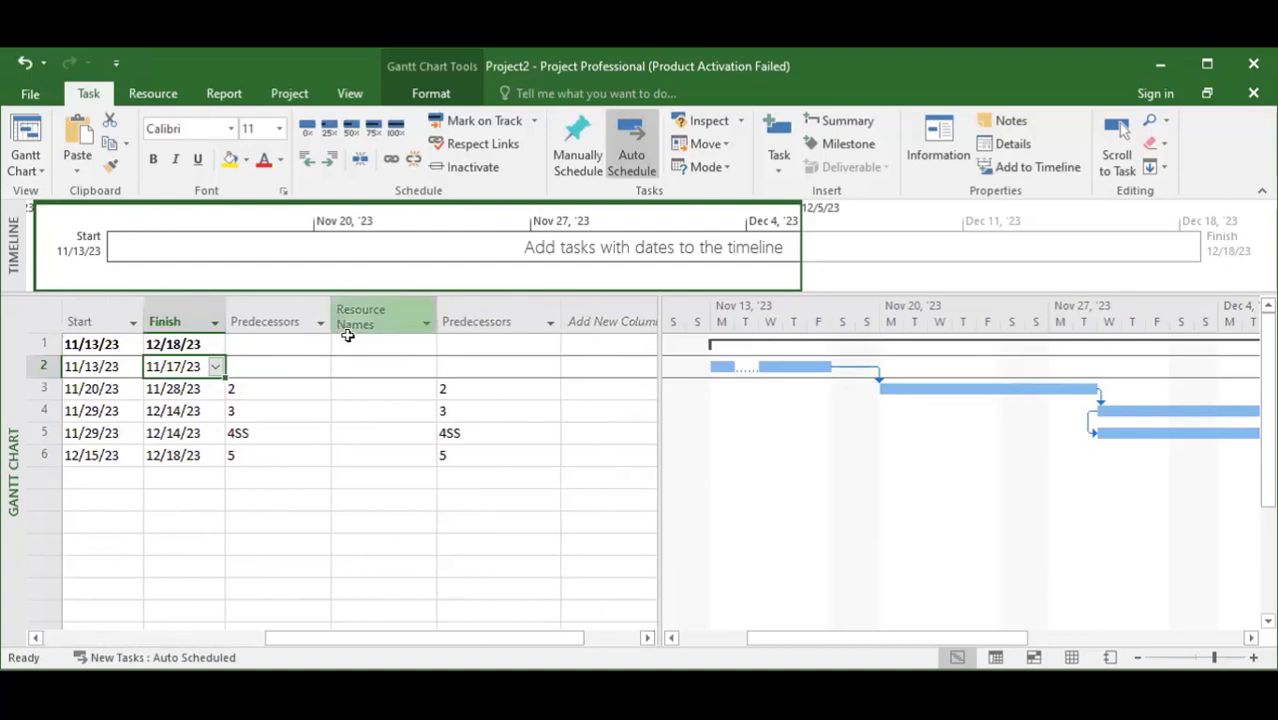
{"action": "left_click_drag", "start_coordinate": [329, 302], "coordinate": [250, 336]}
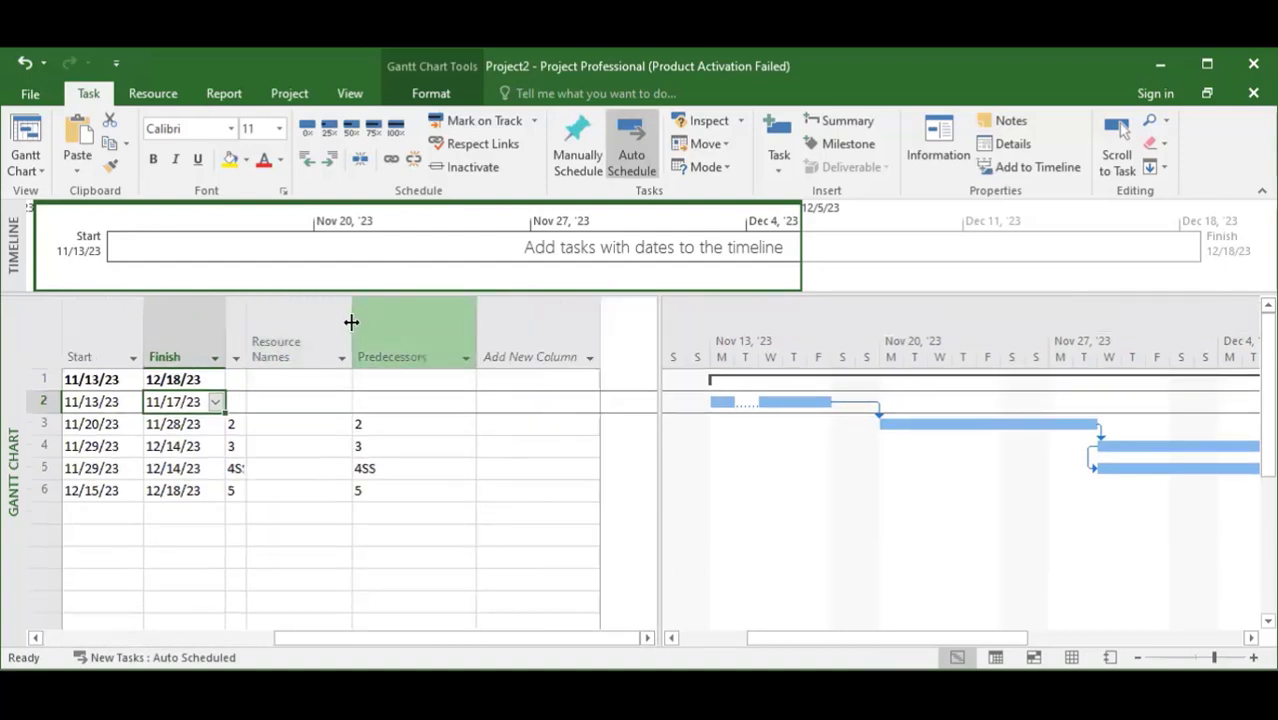
{"action": "left_click_drag", "start_coordinate": [351, 321], "coordinate": [315, 334]}
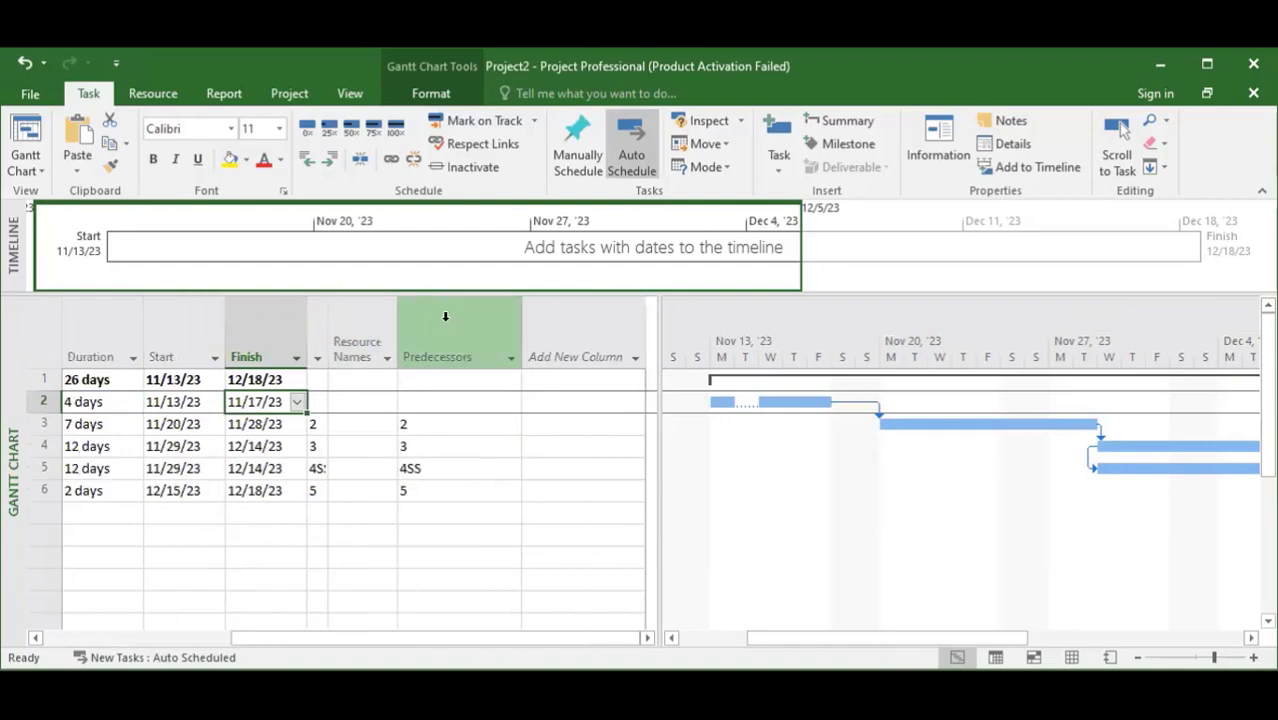
{"action": "right_click", "coordinate": [445, 316]}
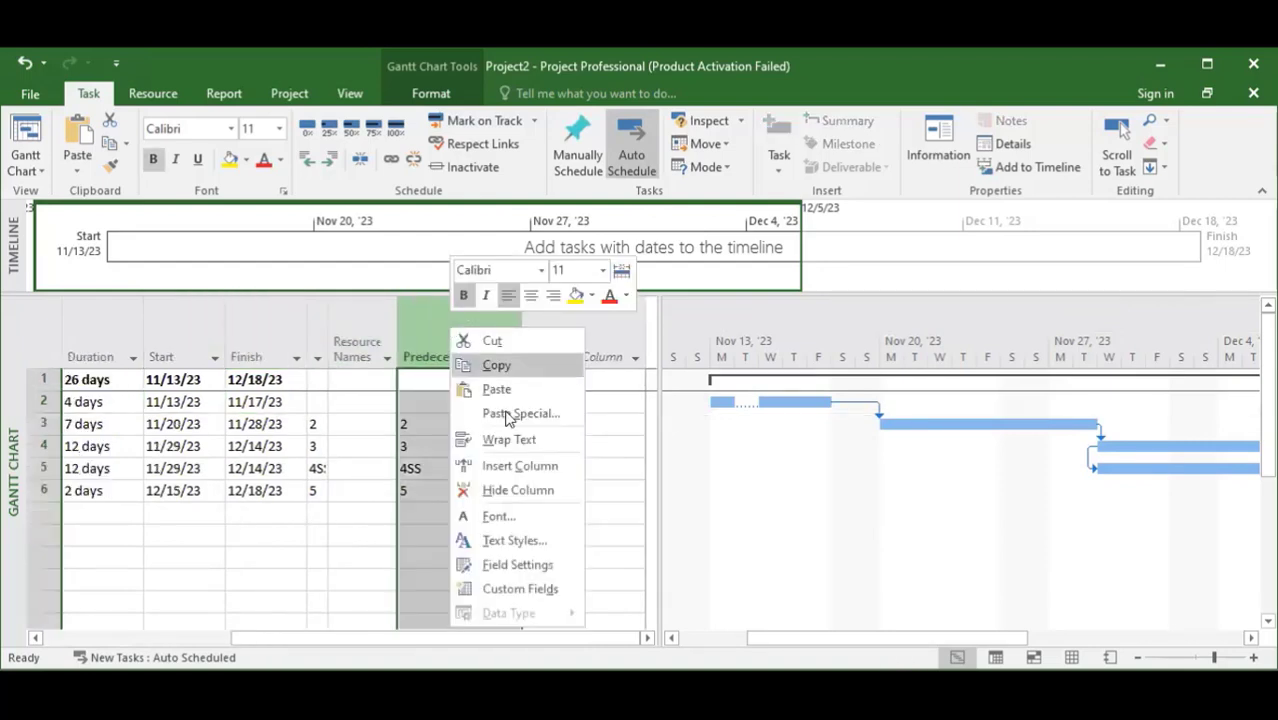
{"action": "left_click", "coordinate": [488, 463]}
{"action": "left_click", "coordinate": [336, 533]}
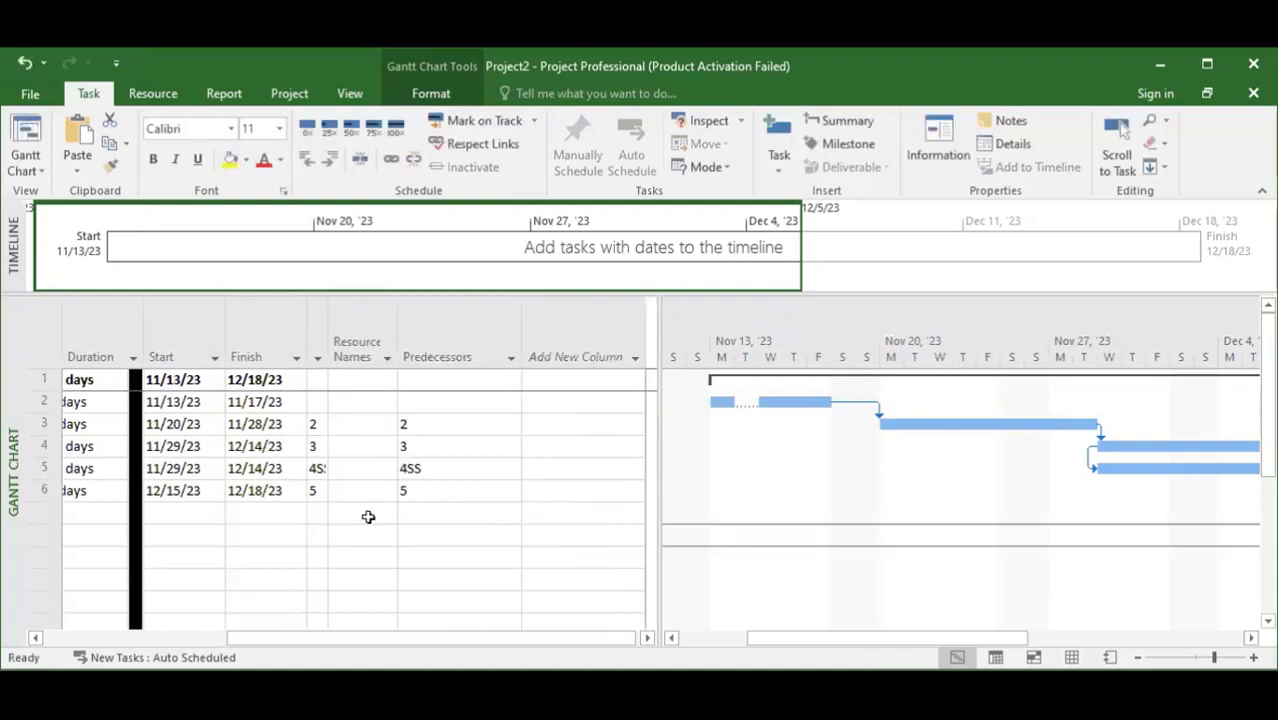
Step: Add a % Complete column to the task table and hide the duplicate Predecessors column after Resource Names
{"action": "left_click", "coordinate": [387, 355]}
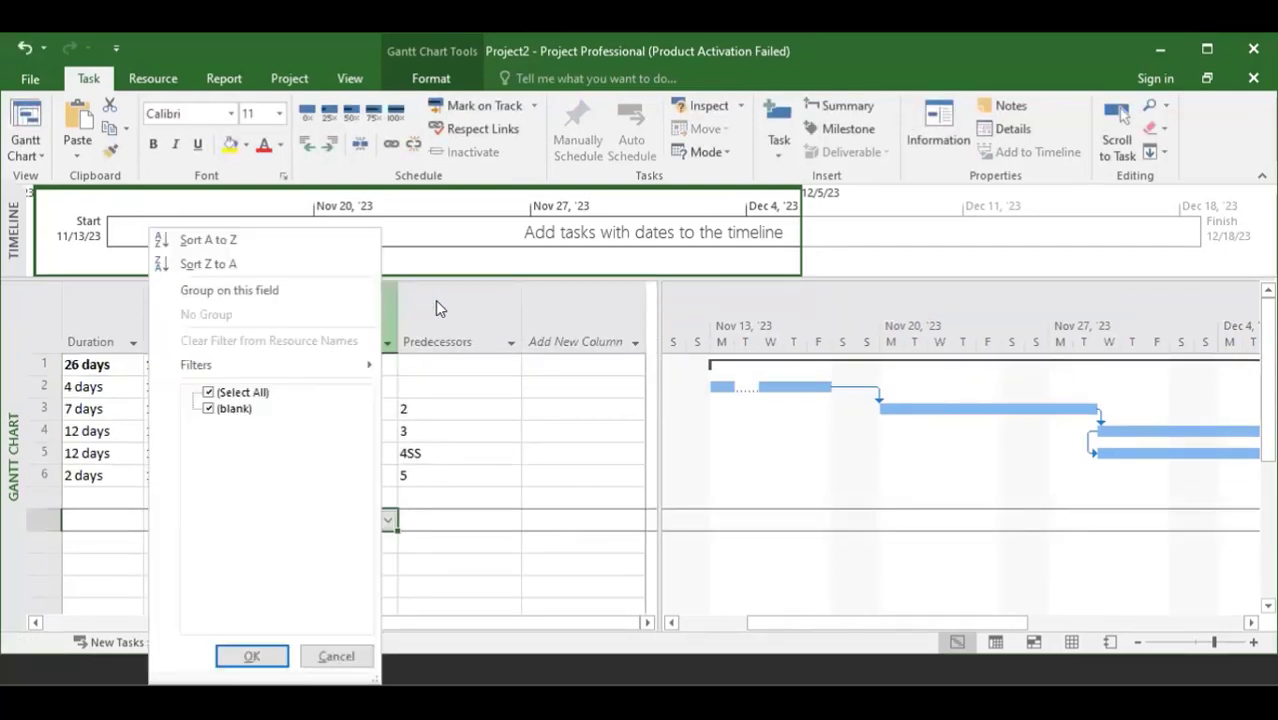
{"action": "left_click", "coordinate": [575, 335]}
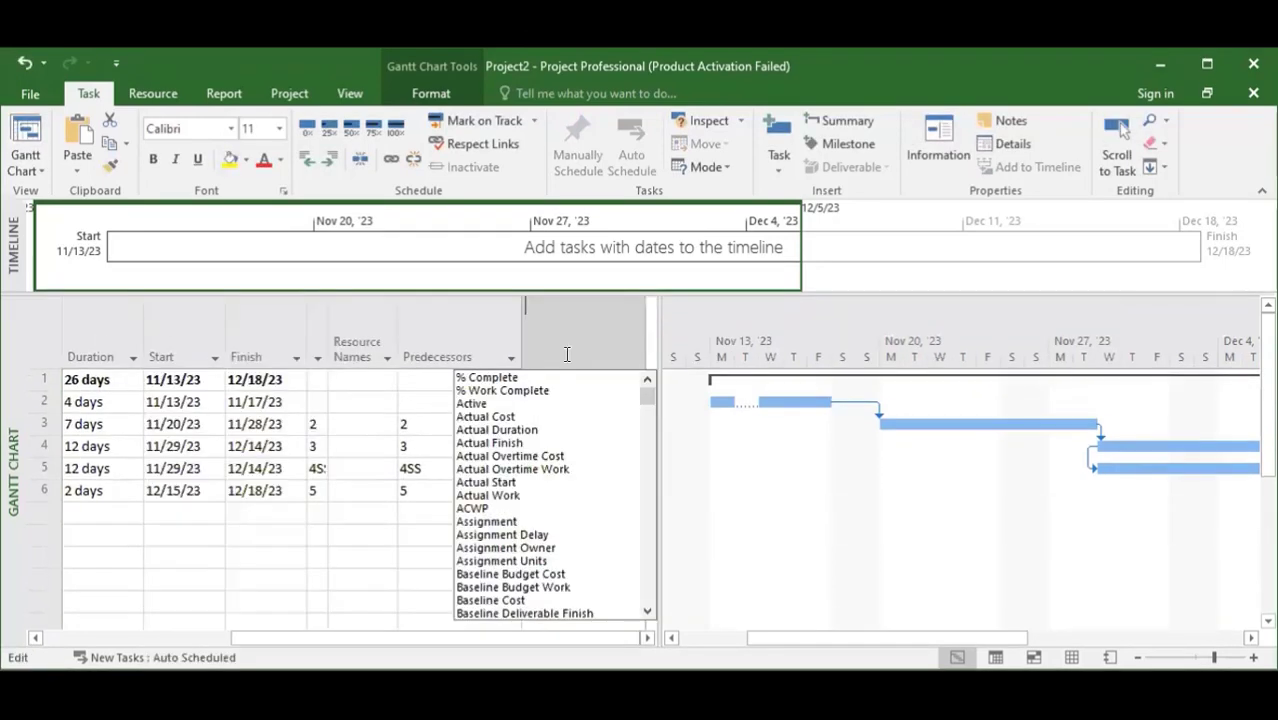
{"action": "left_click", "coordinate": [510, 380]}
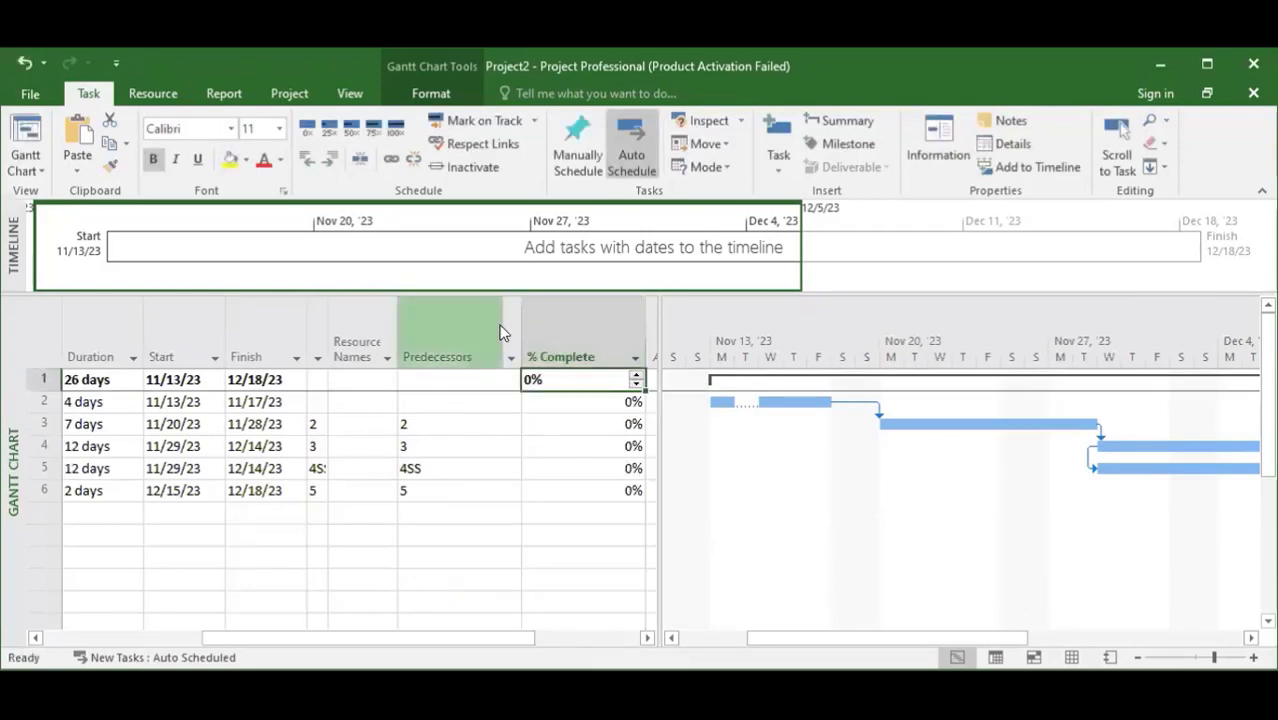
{"action": "right_click", "coordinate": [469, 324]}
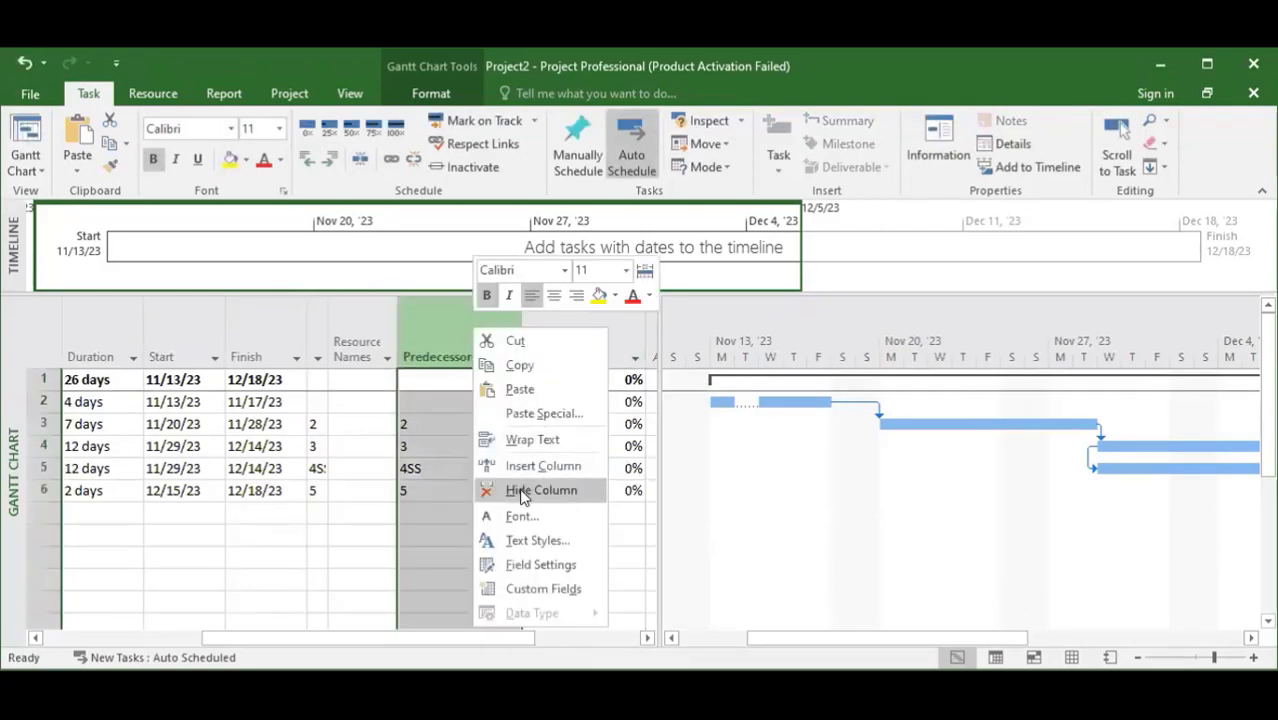
{"action": "left_click", "coordinate": [525, 486]}
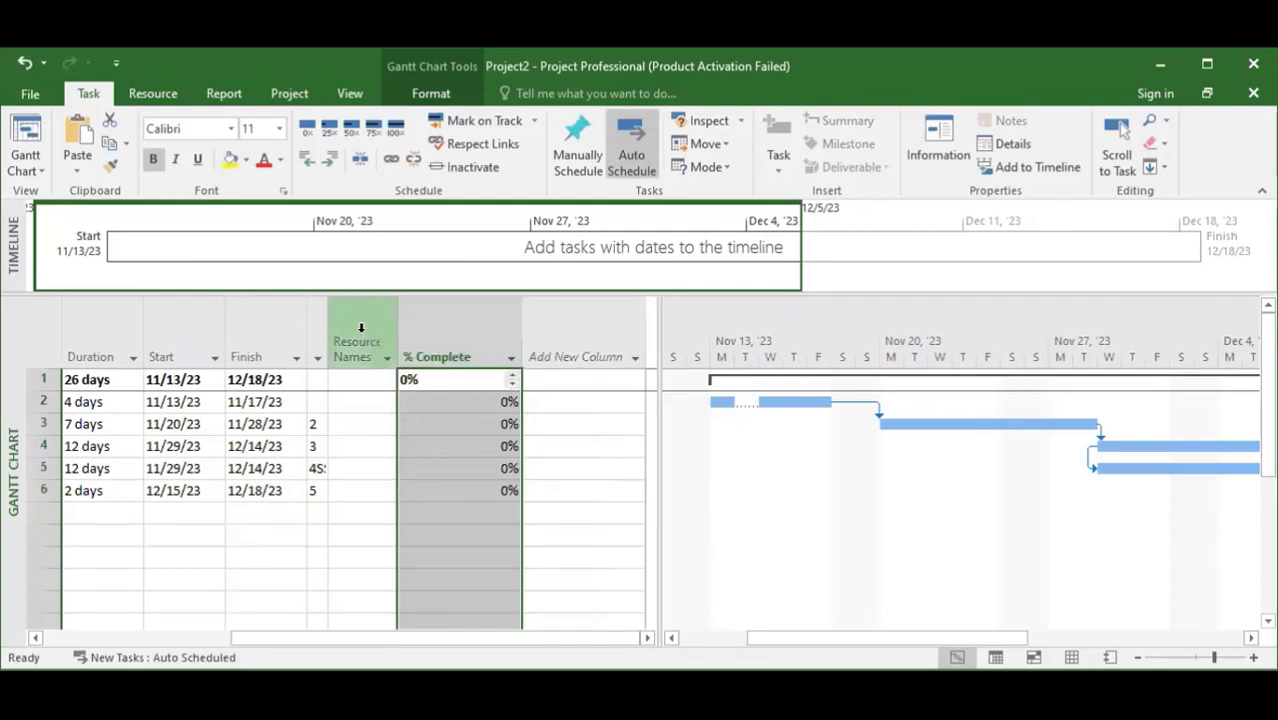
{"action": "right_click", "coordinate": [361, 327]}
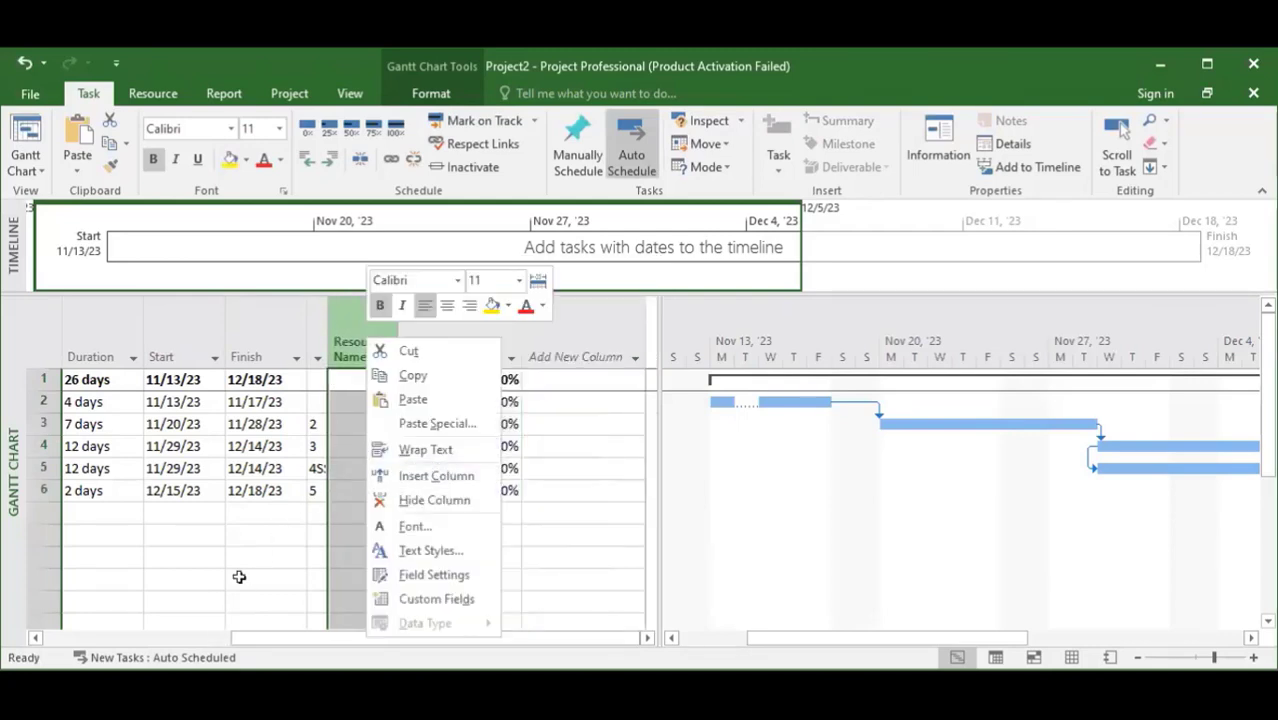
{"action": "left_click", "coordinate": [349, 317]}
{"action": "right_click", "coordinate": [347, 319]}
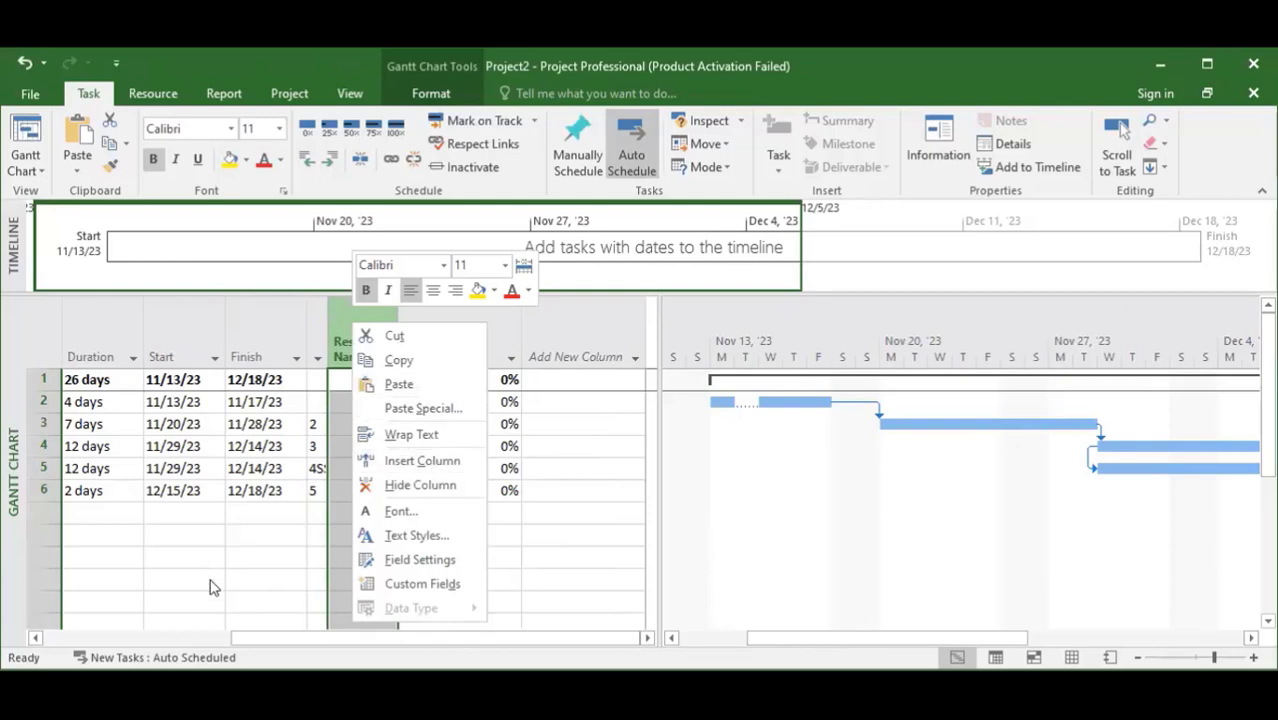
{"action": "left_click", "coordinate": [362, 322]}
{"action": "key", "text": "shift+F10"}
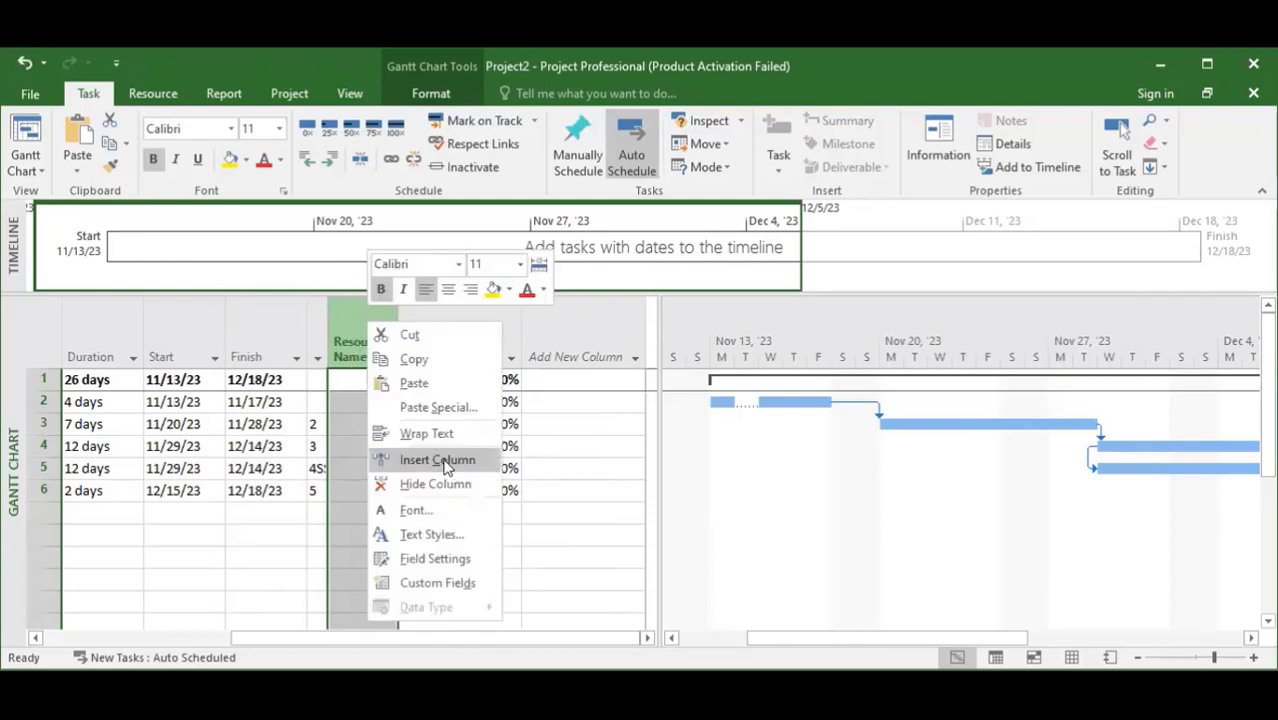
Step: Look through the first fields offered for a new table column without adding one
{"action": "key", "text": "Return"}
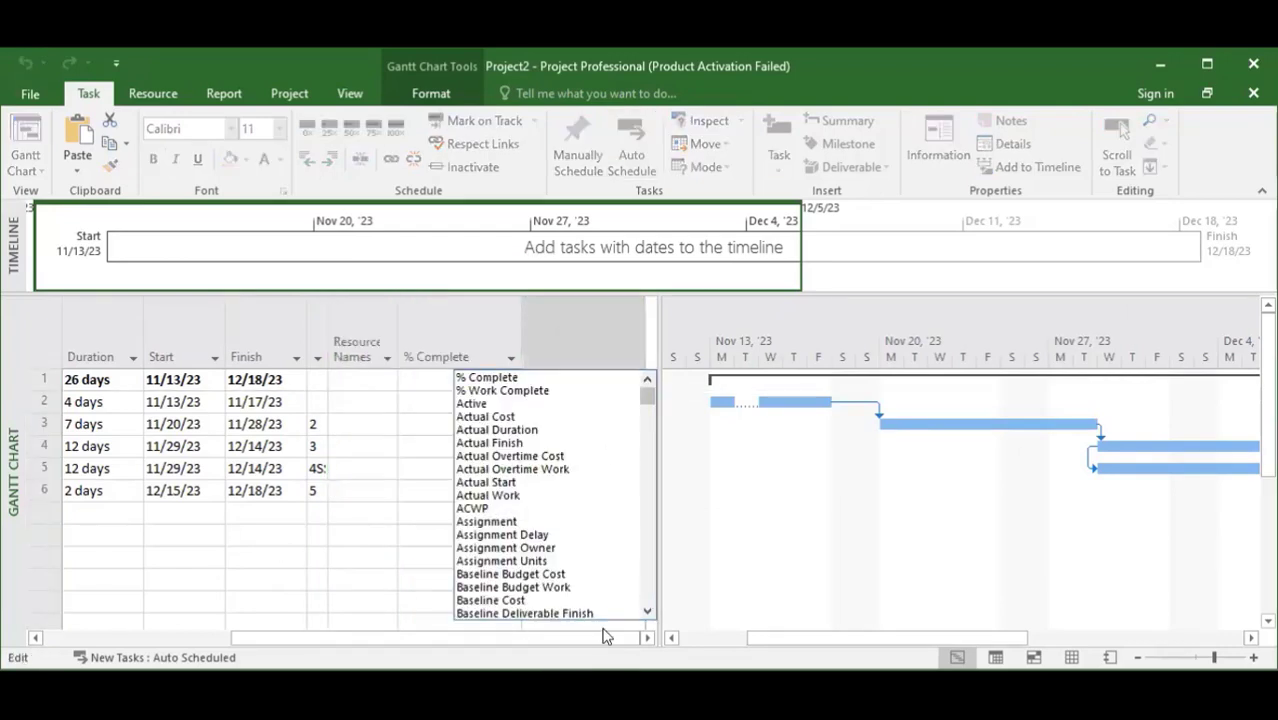
{"action": "left_click", "coordinate": [646, 612]}
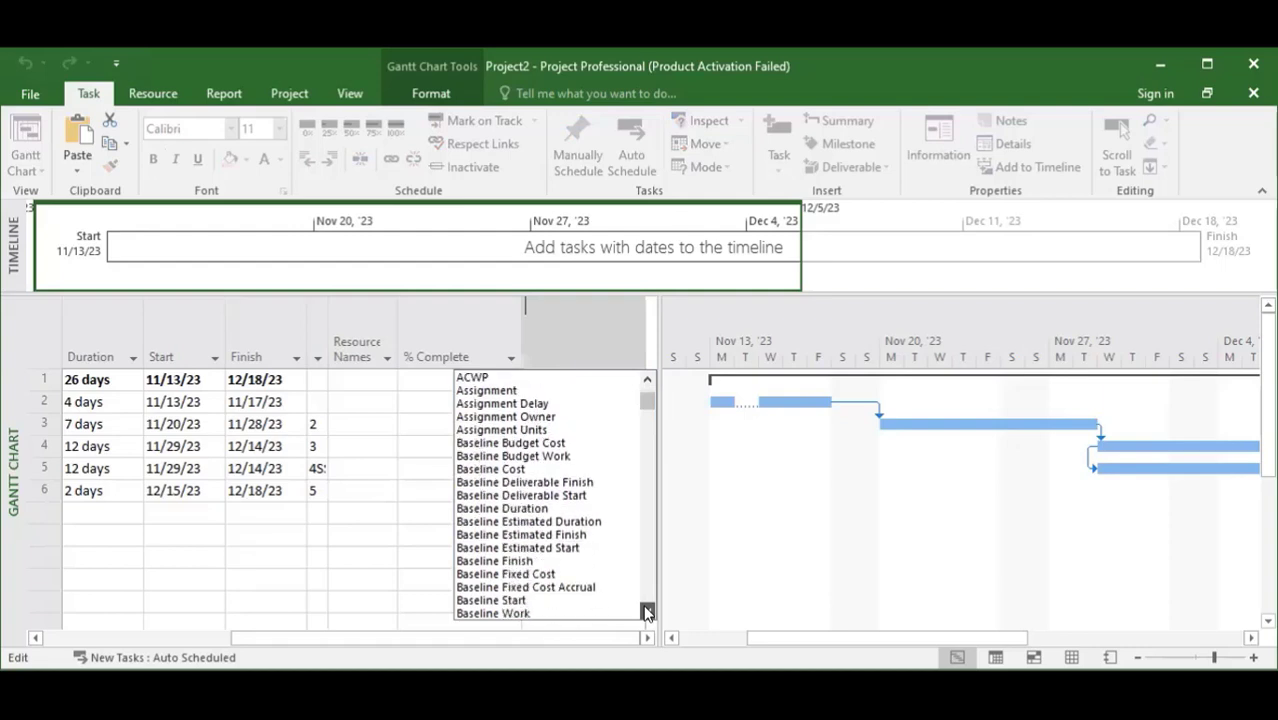
{"action": "left_click_drag", "start_coordinate": [646, 612], "coordinate": [646, 612]}
{"action": "left_click_drag", "start_coordinate": [646, 434], "coordinate": [668, 381]}
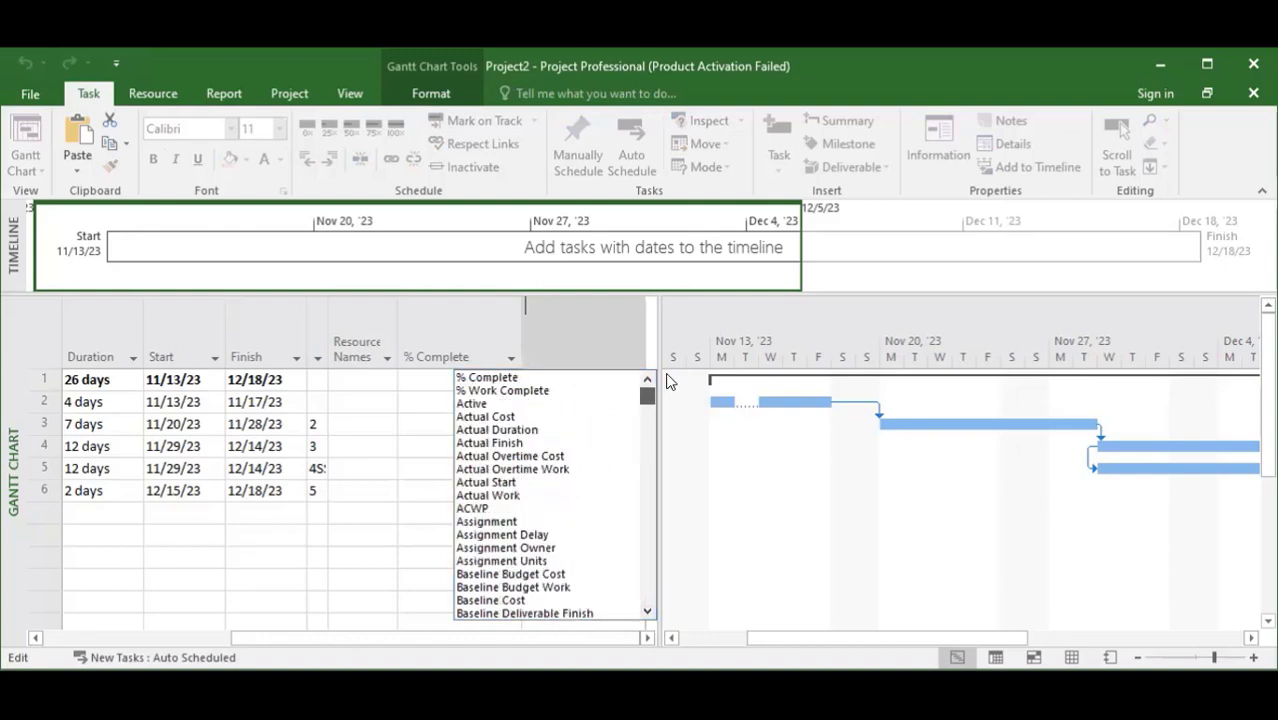
{"action": "left_click", "coordinate": [432, 425]}
{"action": "left_click", "coordinate": [425, 511]}
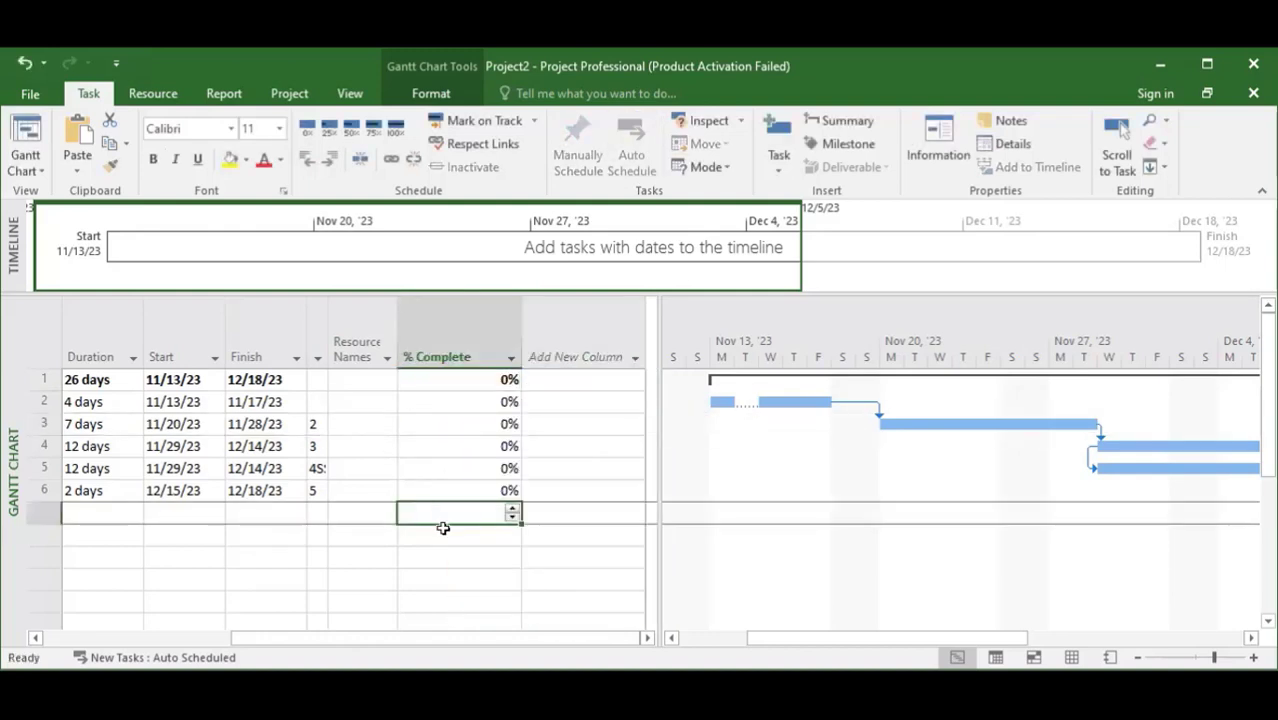
{"action": "left_click", "coordinate": [443, 530]}
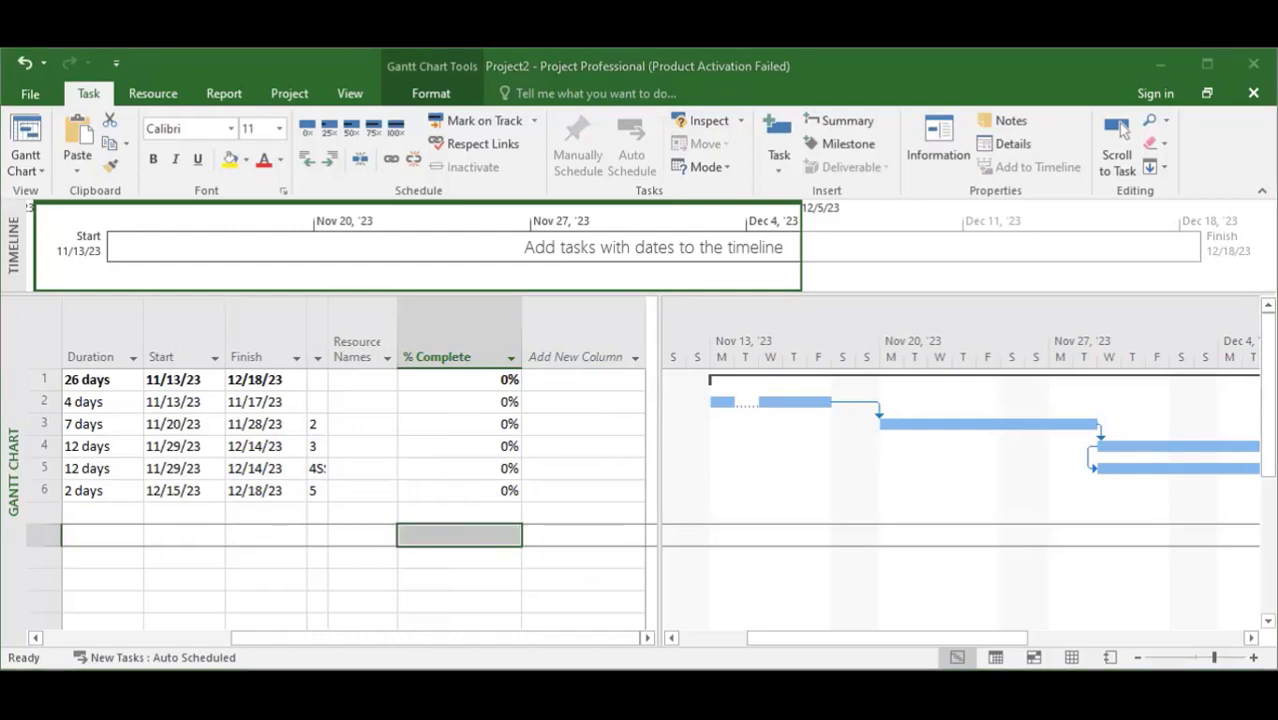
Step: Examine the new-column field list again, going through the Baseline fields and beyond, and leave it without choosing a field
{"action": "left_click", "coordinate": [454, 348]}
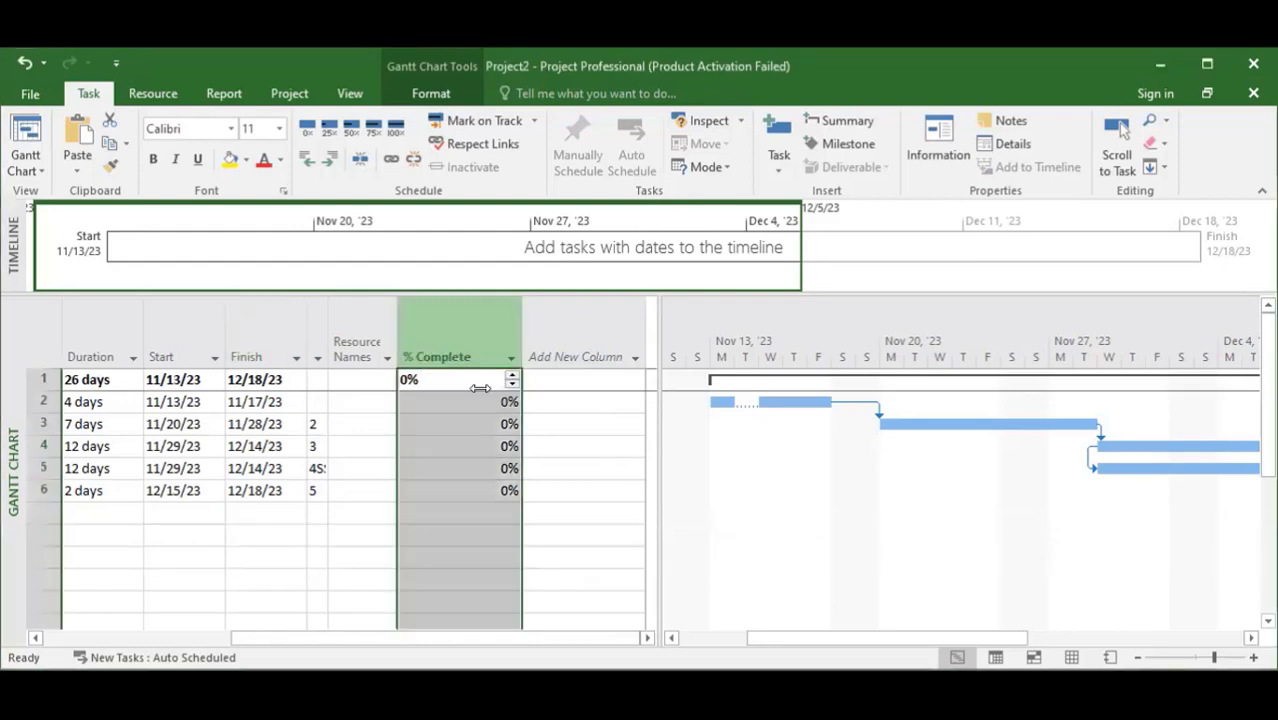
{"action": "left_click", "coordinate": [228, 604]}
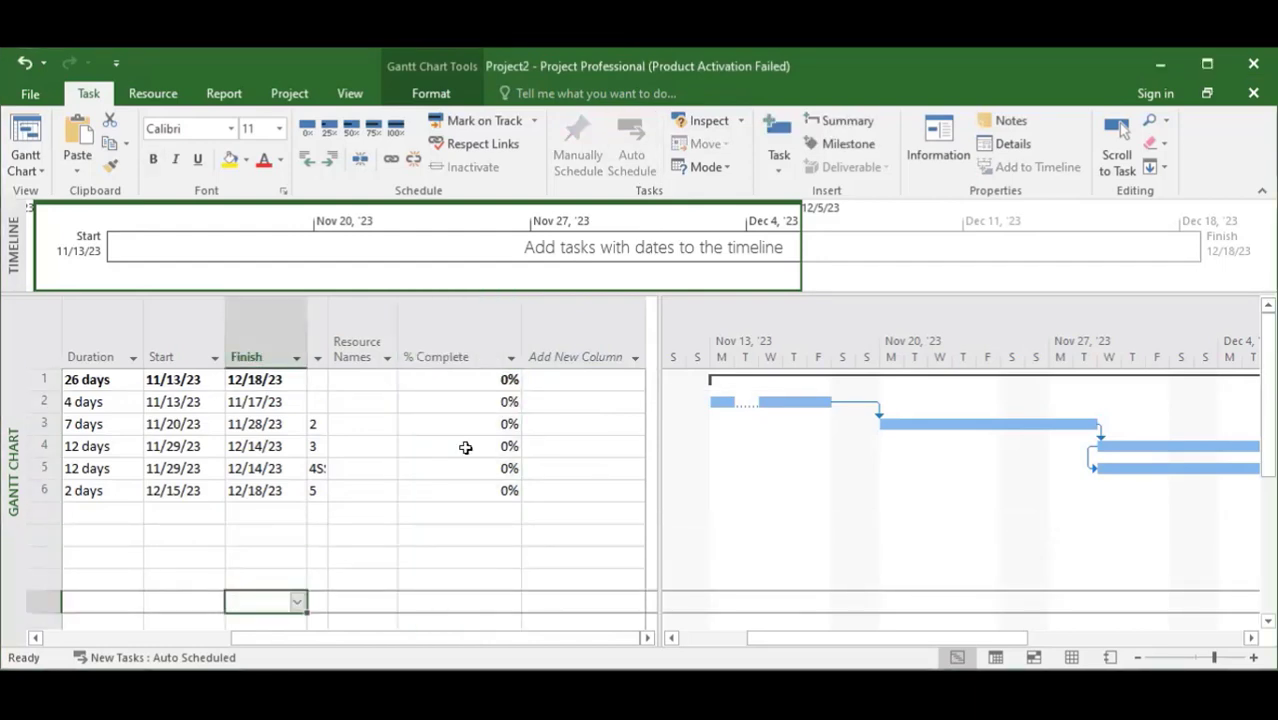
{"action": "left_click", "coordinate": [575, 357]}
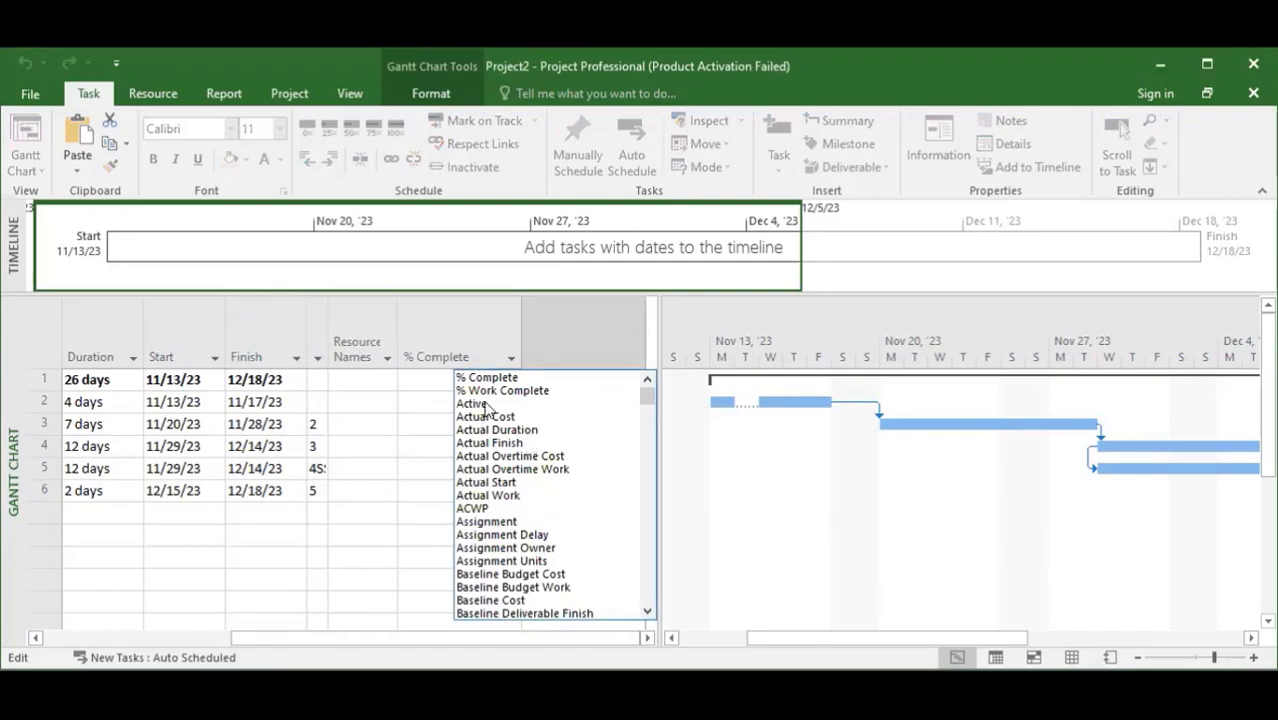
{"action": "scroll", "coordinate": [530, 510], "scroll_direction": "down", "scroll_amount": 8}
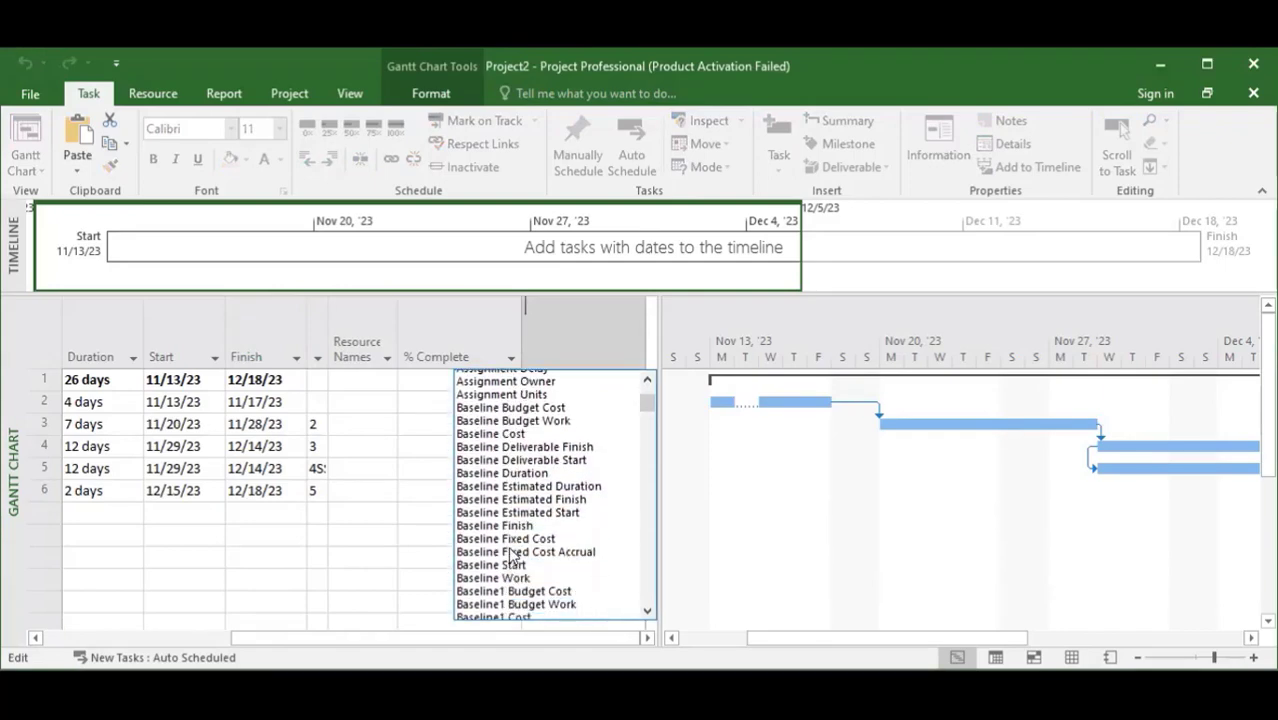
{"action": "scroll", "coordinate": [510, 557], "scroll_direction": "down", "scroll_amount": 11}
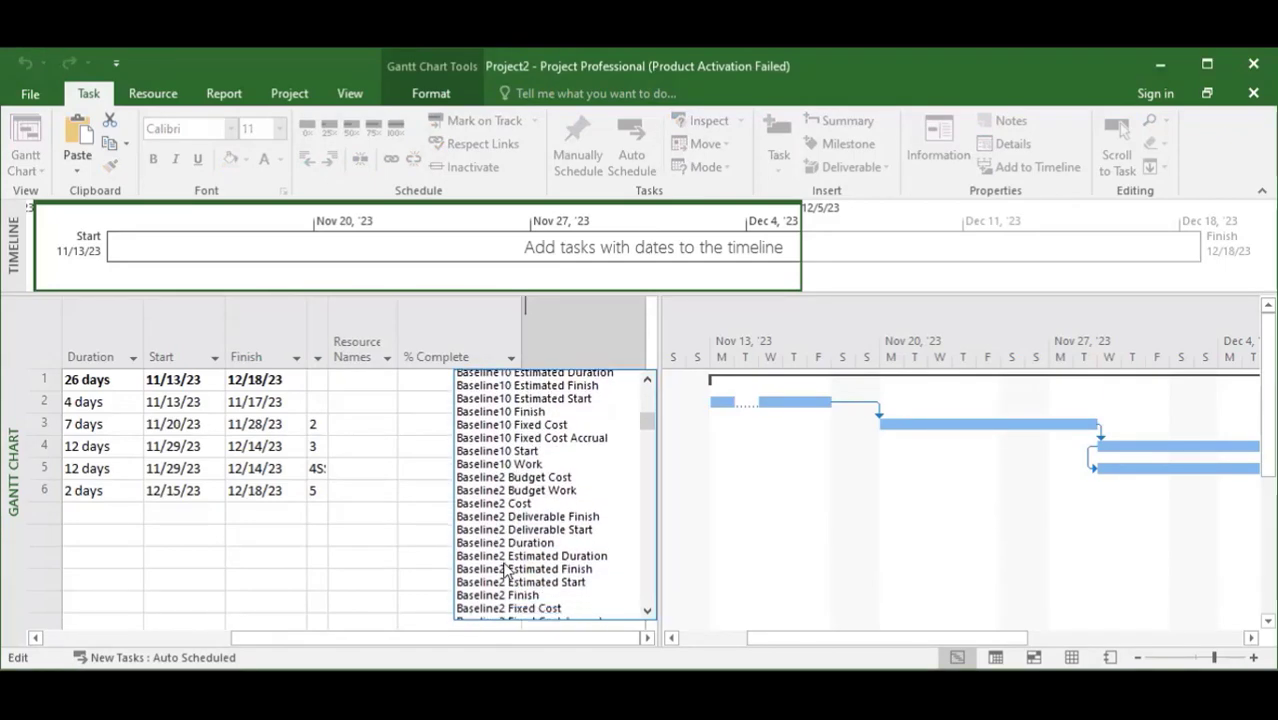
{"action": "scroll", "coordinate": [507, 568], "scroll_direction": "down", "scroll_amount": 16}
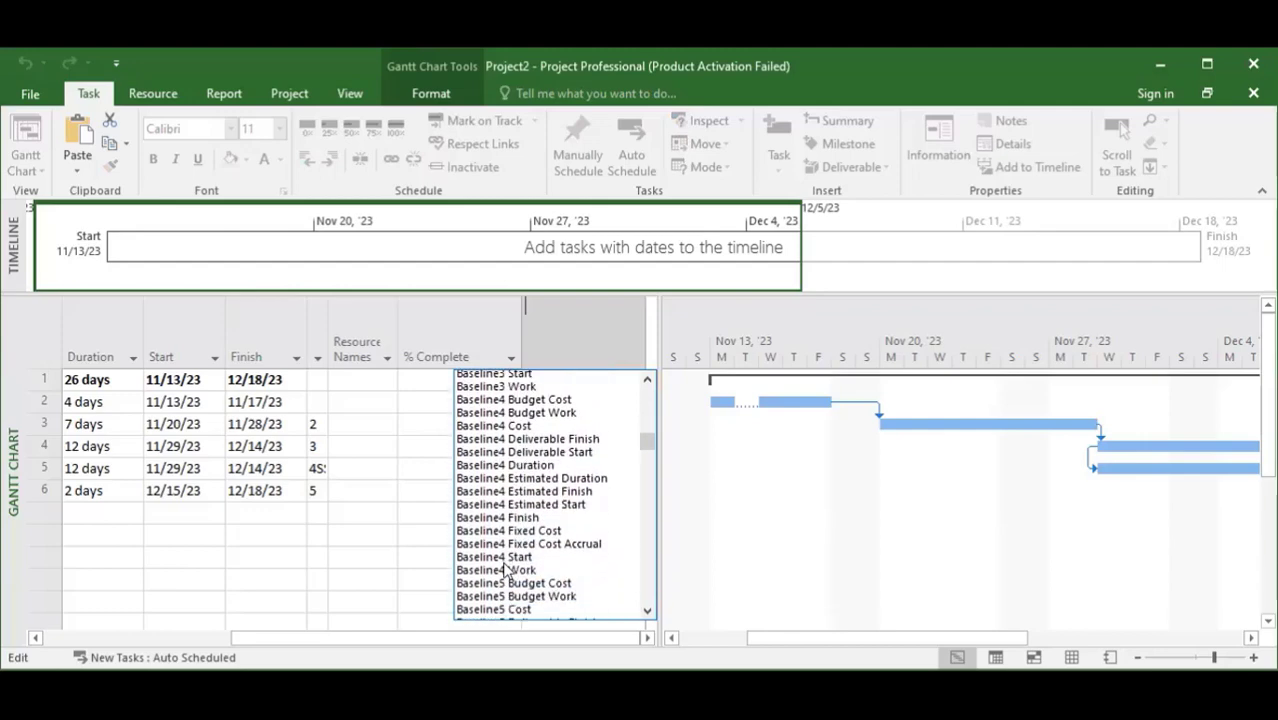
{"action": "scroll", "coordinate": [507, 568], "scroll_direction": "down", "scroll_amount": 13}
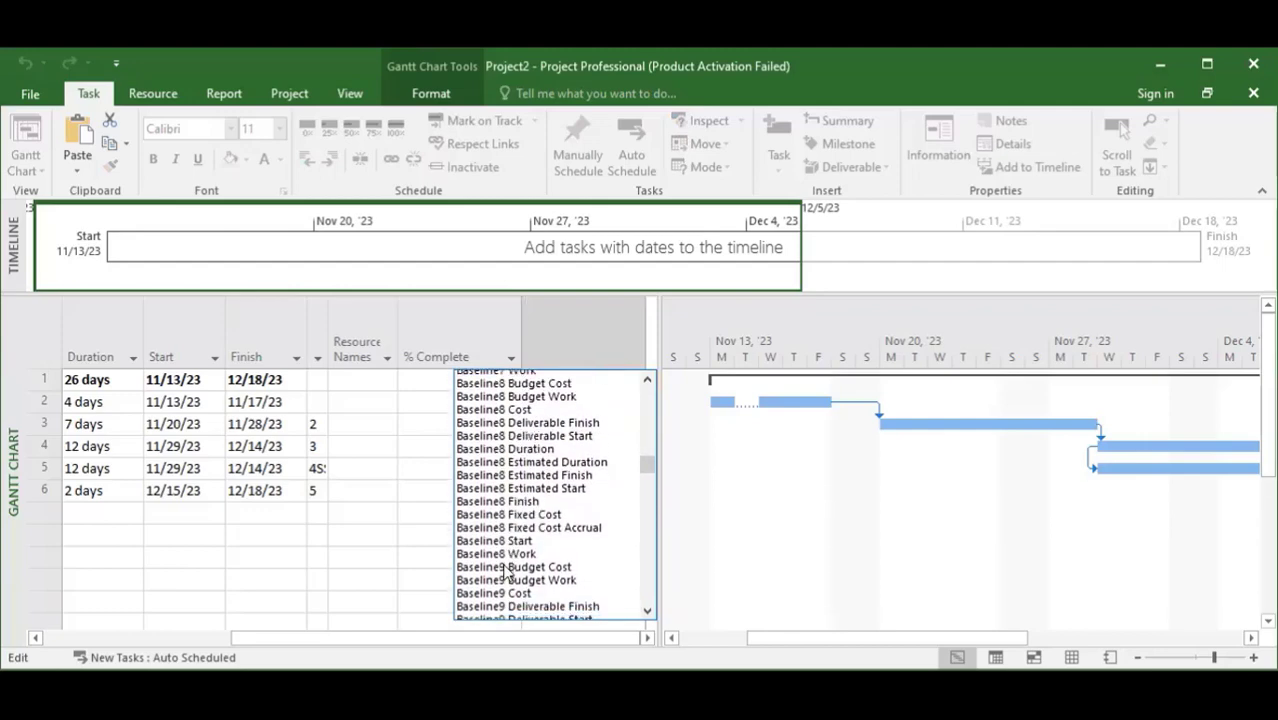
{"action": "scroll", "coordinate": [507, 568], "scroll_direction": "down", "scroll_amount": 4}
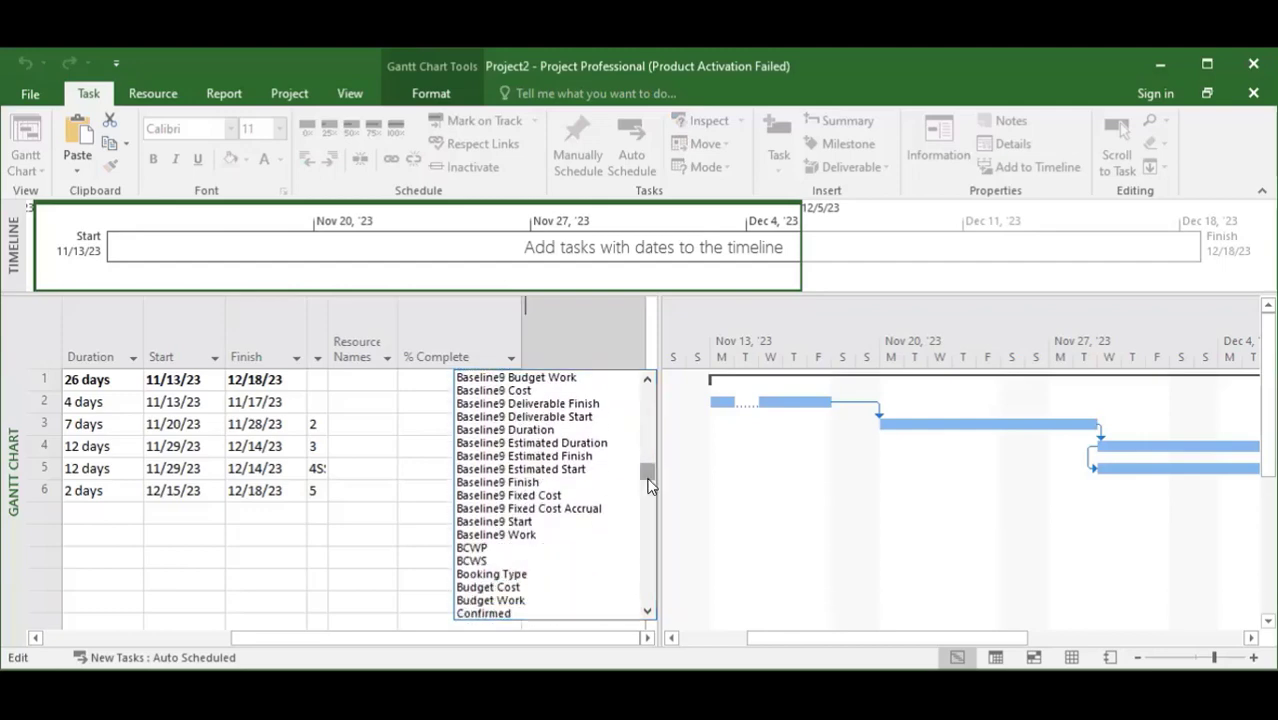
{"action": "left_click_drag", "start_coordinate": [648, 485], "coordinate": [648, 594]}
{"action": "key", "text": "Escape"}
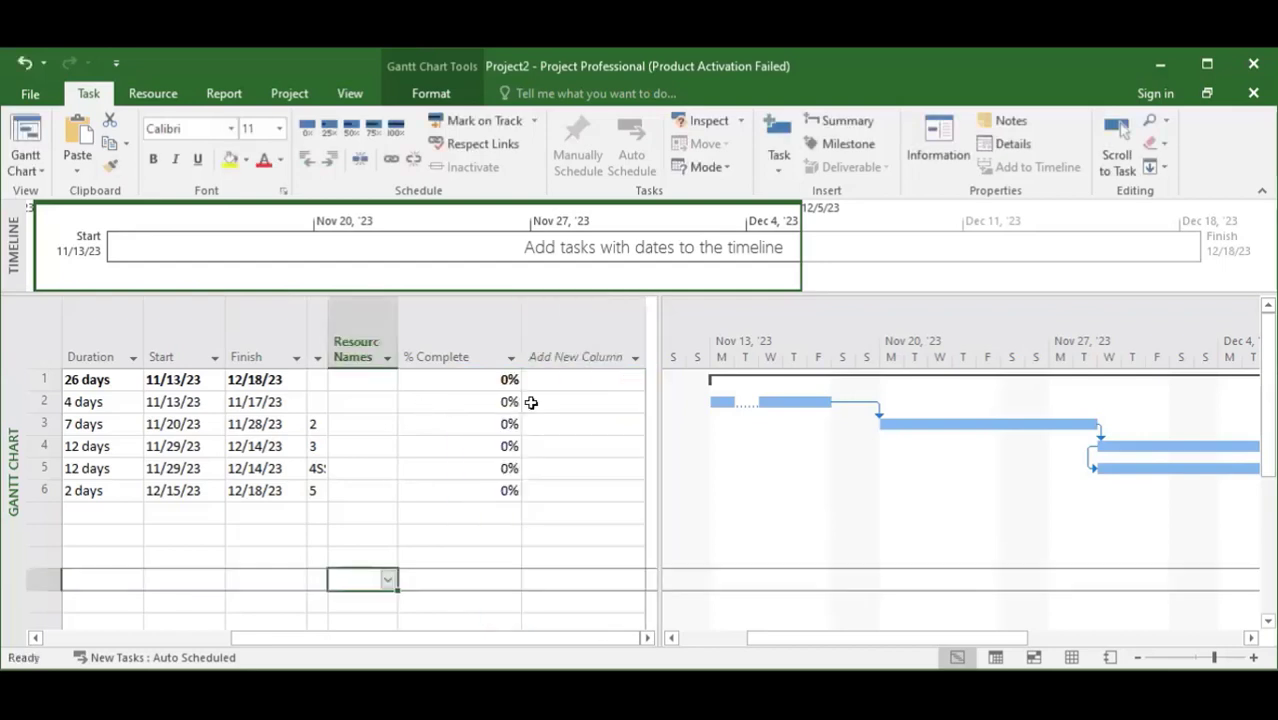
Step: Narrow the % Complete column in the task table so its heading wraps onto two lines
{"action": "left_click_drag", "start_coordinate": [516, 337], "coordinate": [486, 337]}
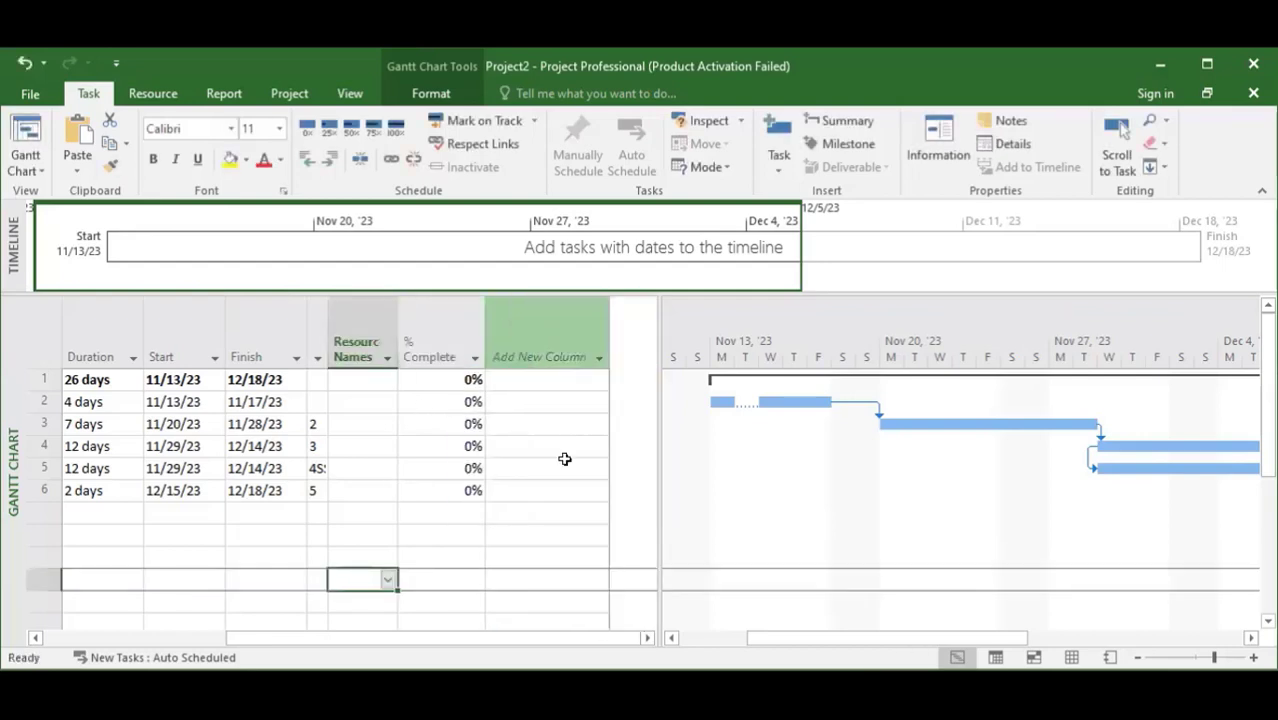
{"action": "left_click", "coordinate": [528, 531]}
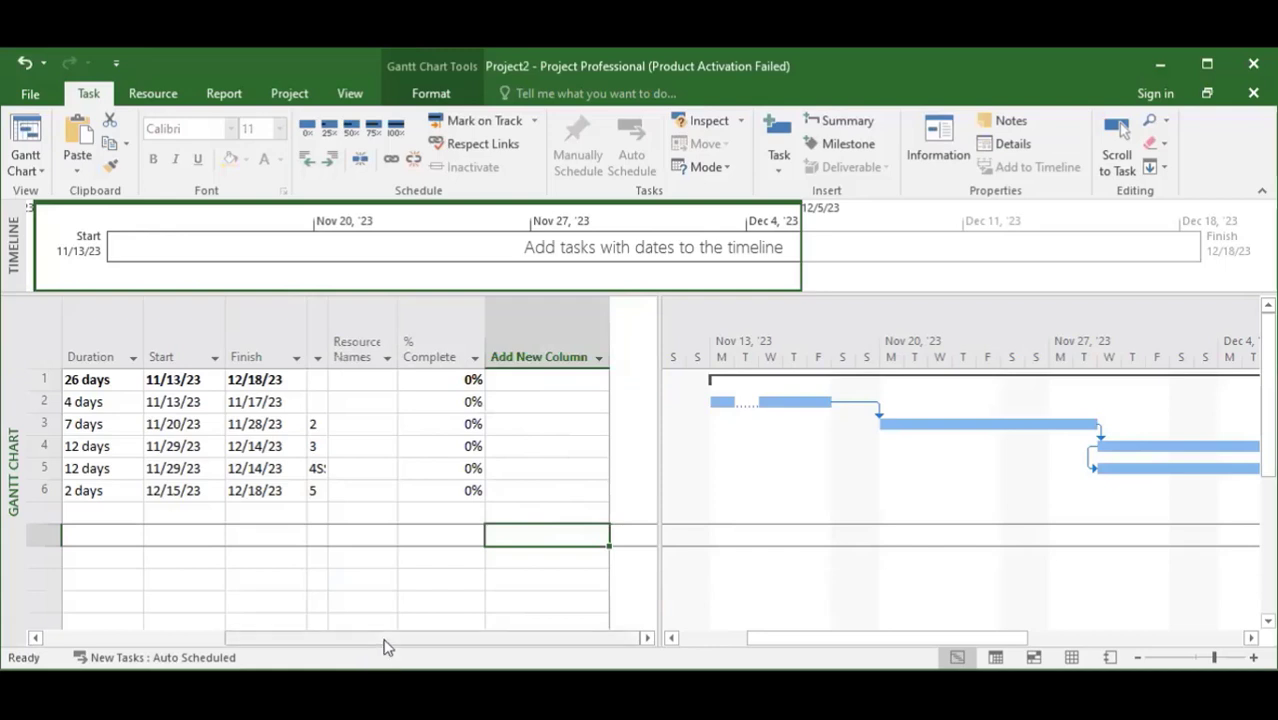
{"action": "mouse_move", "coordinate": [385, 641]}
{"action": "left_mouse_down"}
{"action": "mouse_move", "coordinate": [294, 636]}
{"action": "mouse_move", "coordinate": [400, 637]}
{"action": "left_mouse_up"}
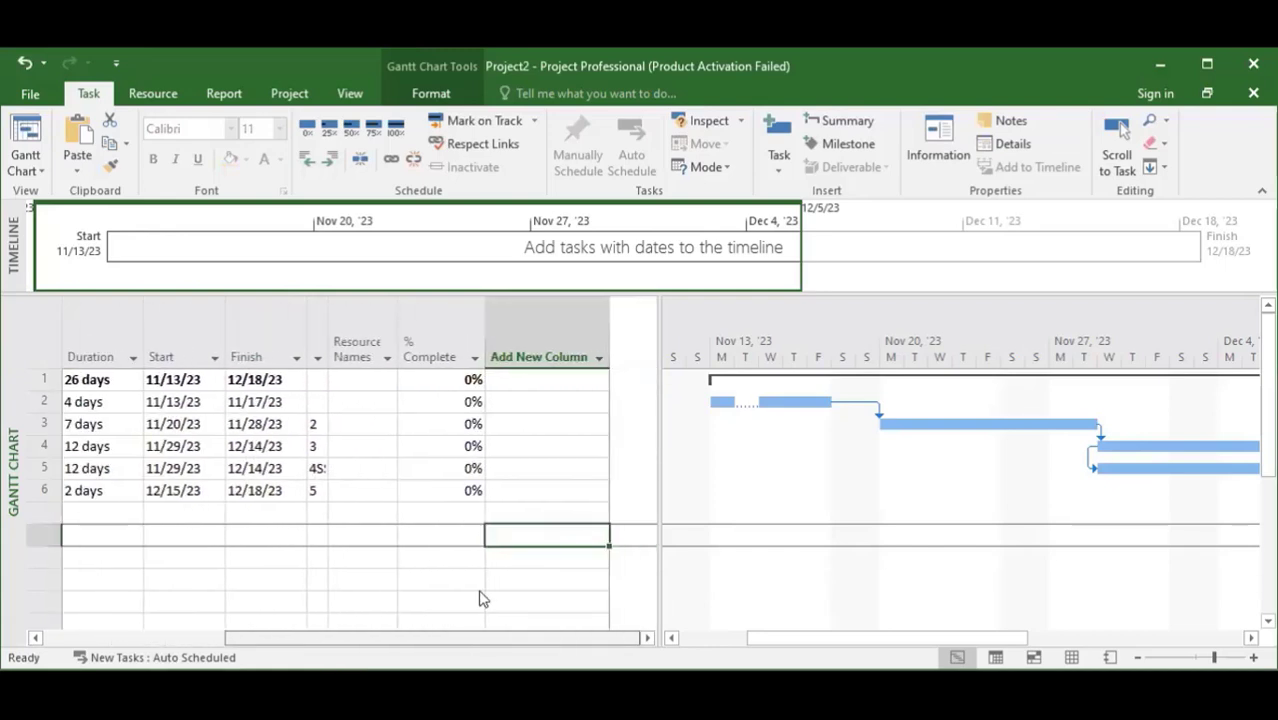
{"action": "left_click", "coordinate": [600, 345]}
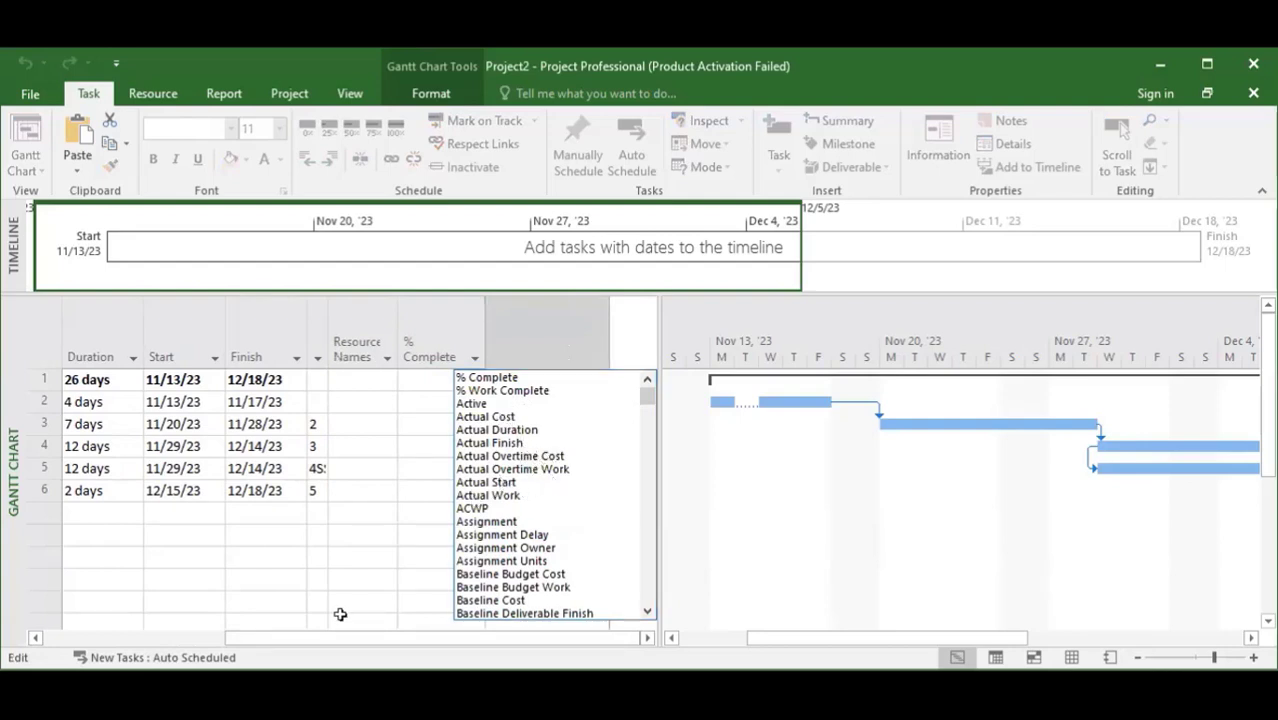
{"action": "left_click", "coordinate": [310, 602]}
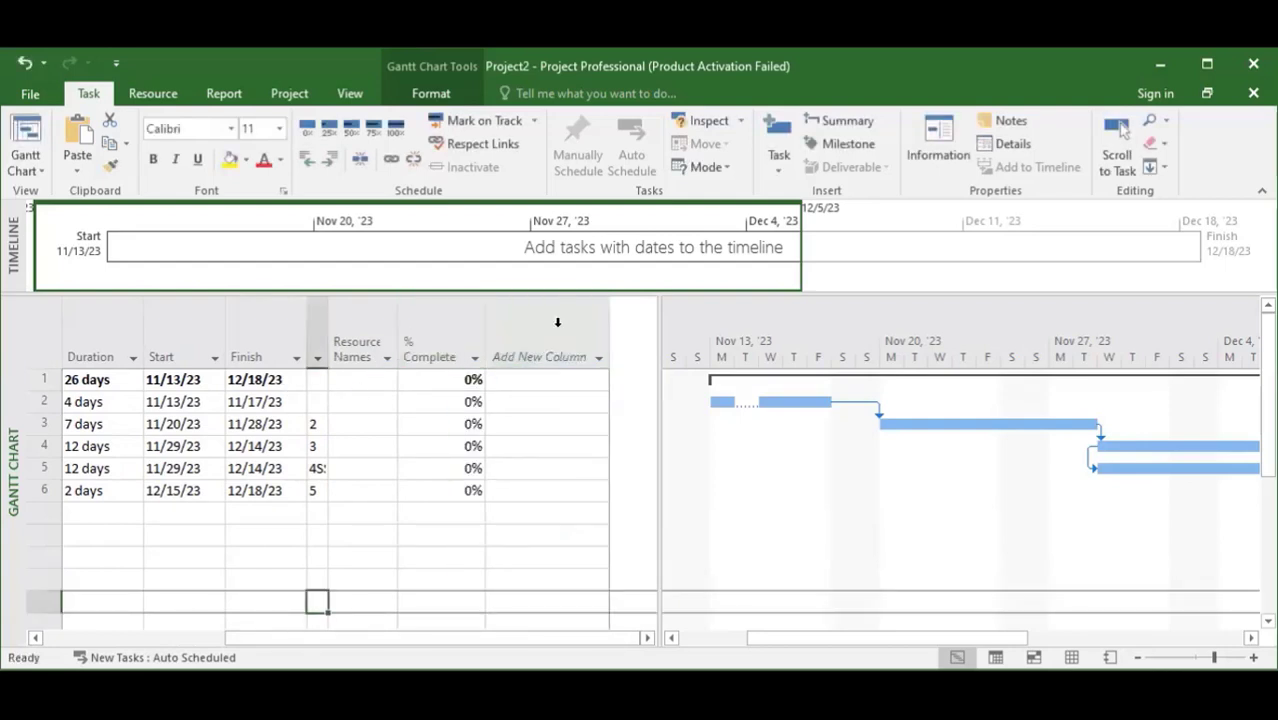
{"action": "left_click_drag", "start_coordinate": [277, 638], "coordinate": [365, 605]}
Step: Switch the Gantt Chart view to Tracking Gantt and review the task table's columns
{"action": "left_click", "coordinate": [30, 172]}
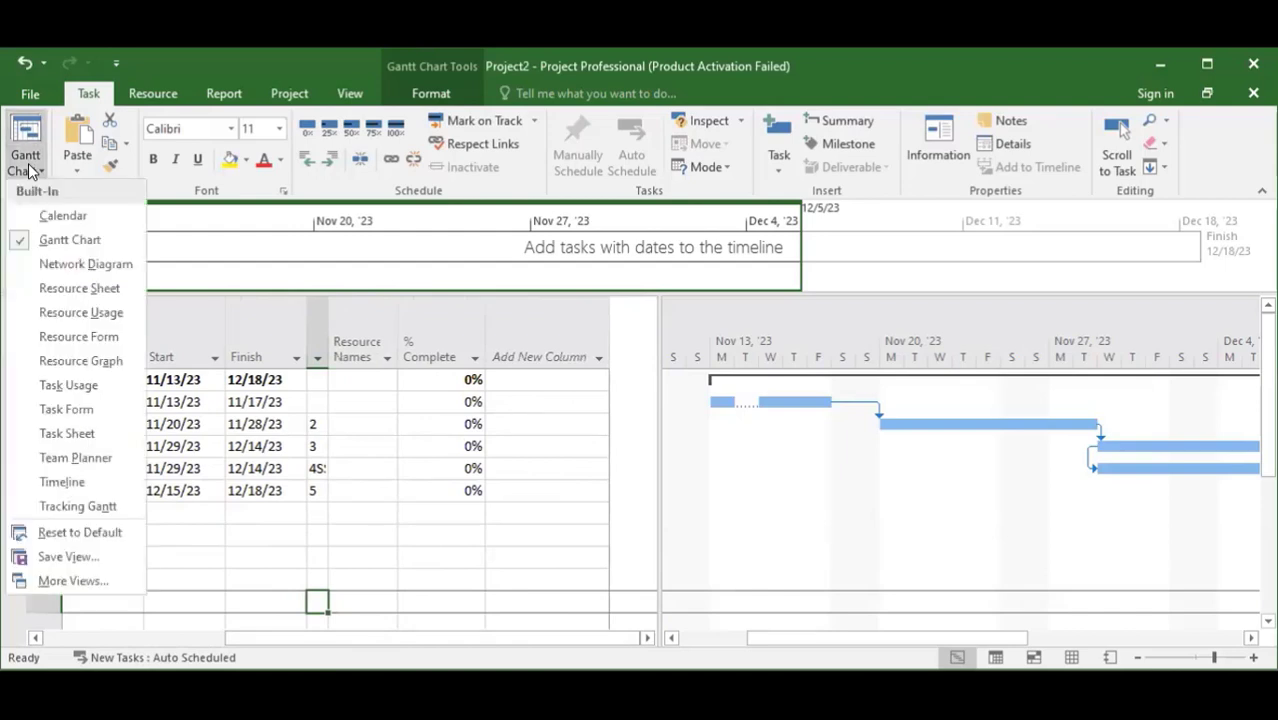
{"action": "left_click", "coordinate": [66, 508]}
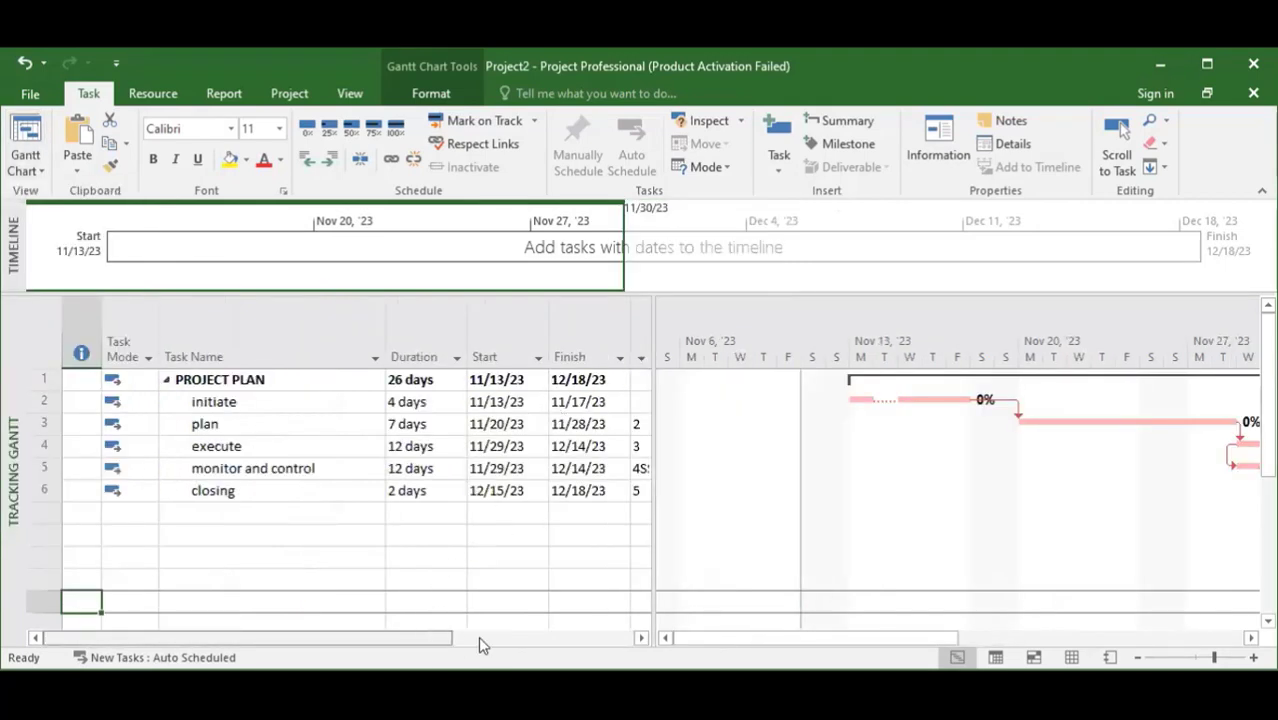
{"action": "left_click", "coordinate": [641, 638]}
{"action": "left_click", "coordinate": [641, 638]}
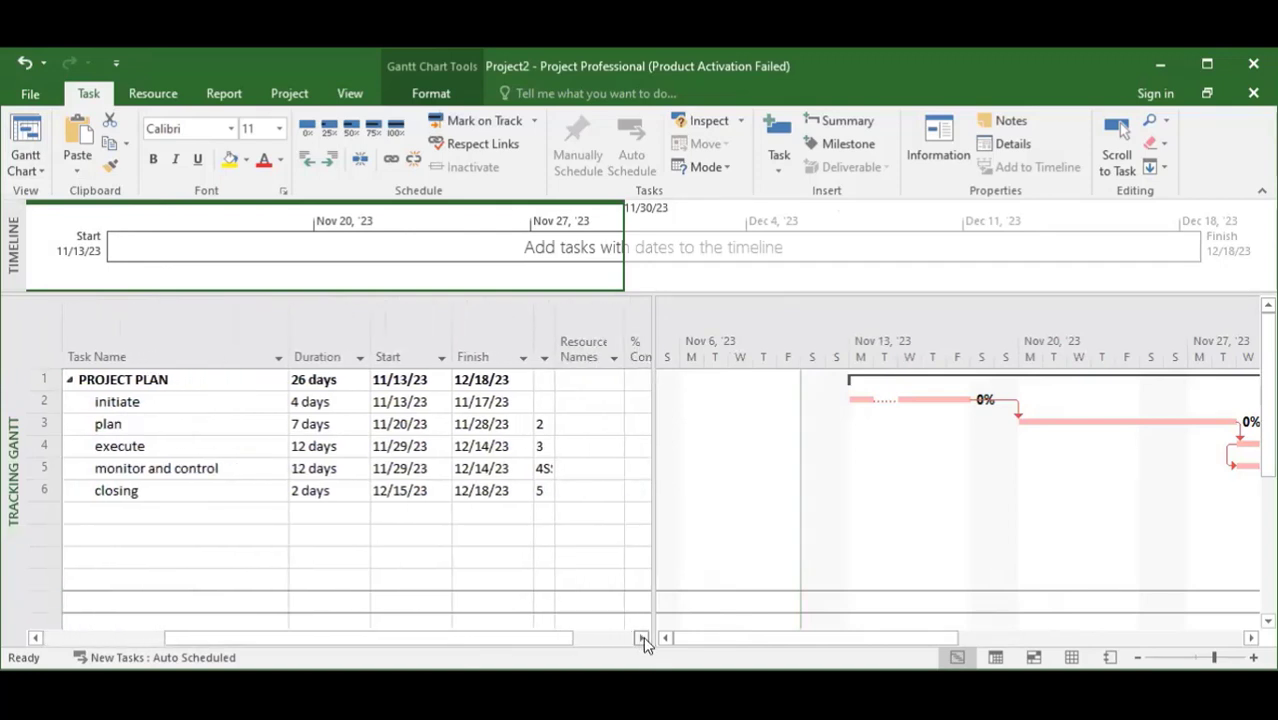
{"action": "left_click", "coordinate": [643, 638]}
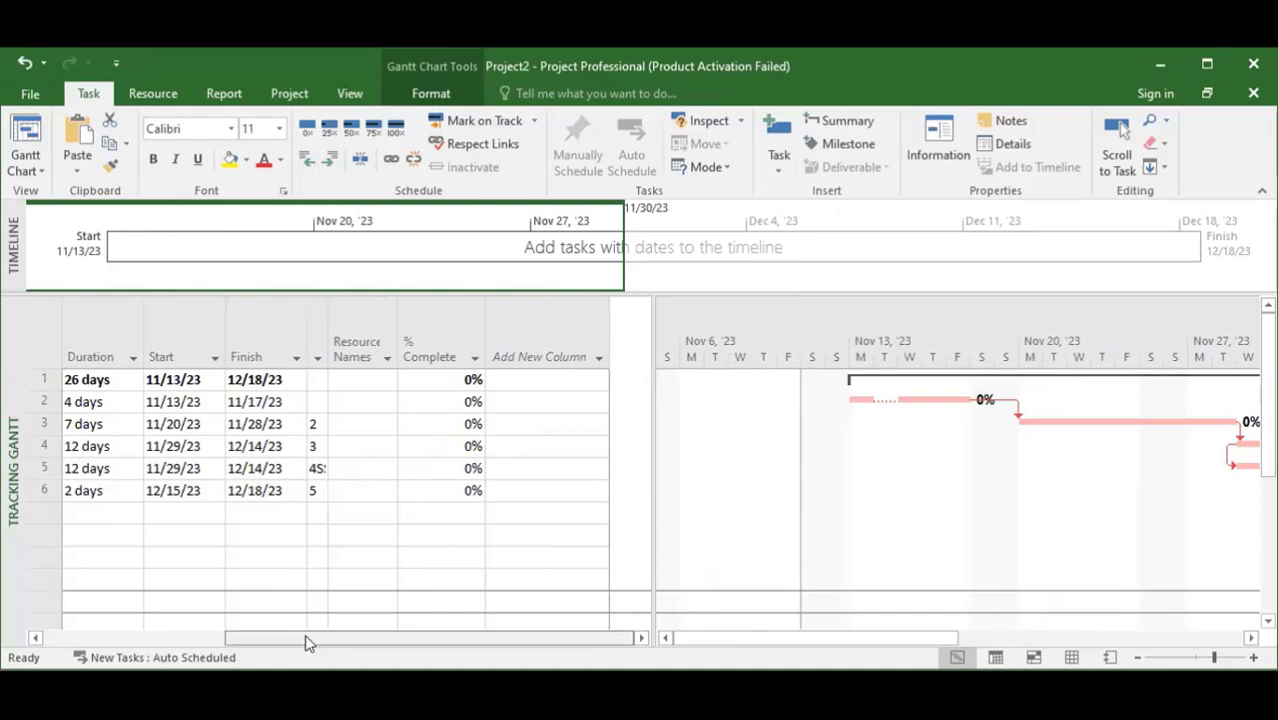
{"action": "left_click_drag", "start_coordinate": [305, 643], "coordinate": [505, 648]}
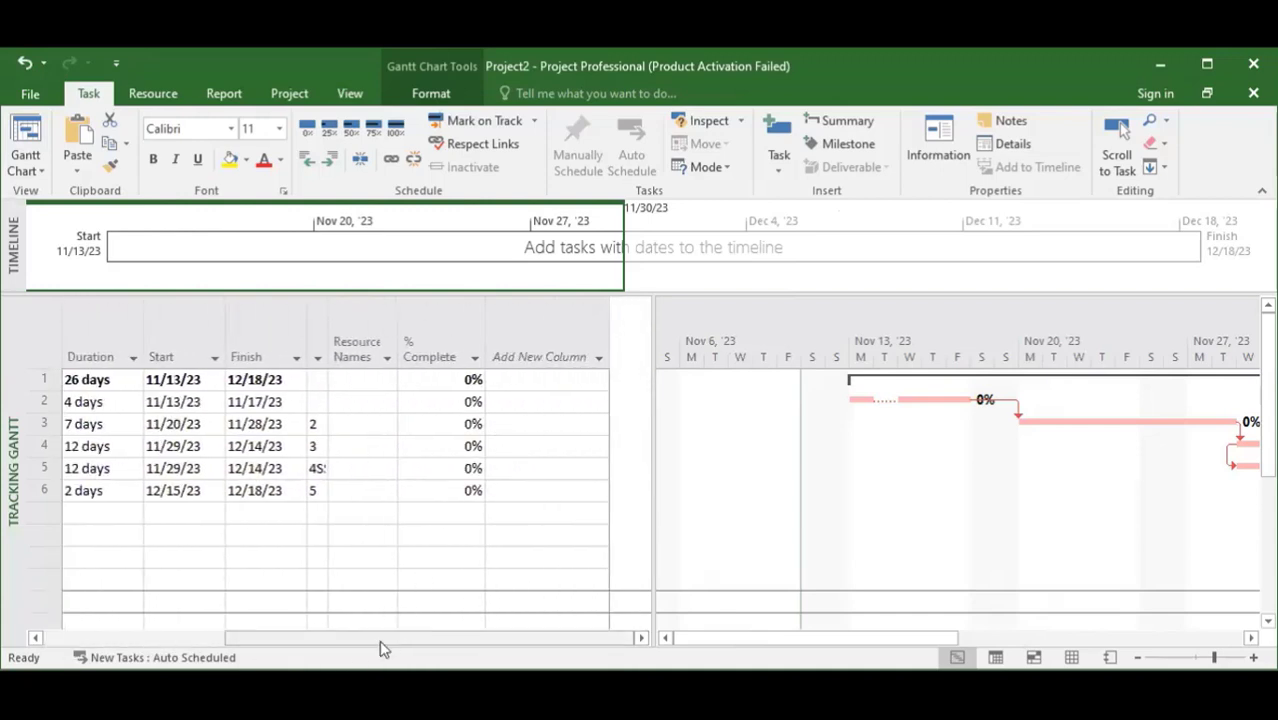
{"action": "left_click_drag", "start_coordinate": [379, 640], "coordinate": [189, 640]}
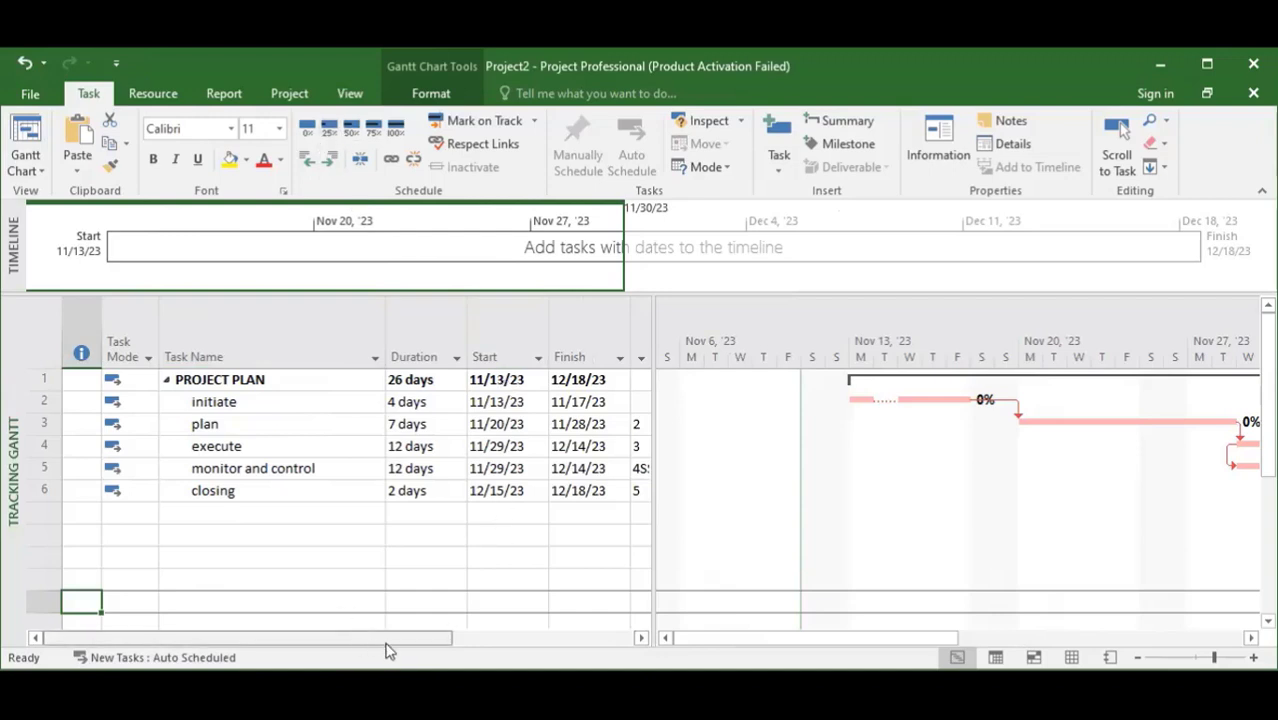
{"action": "left_click_drag", "start_coordinate": [441, 640], "coordinate": [594, 640]}
{"action": "left_click", "coordinate": [636, 638]}
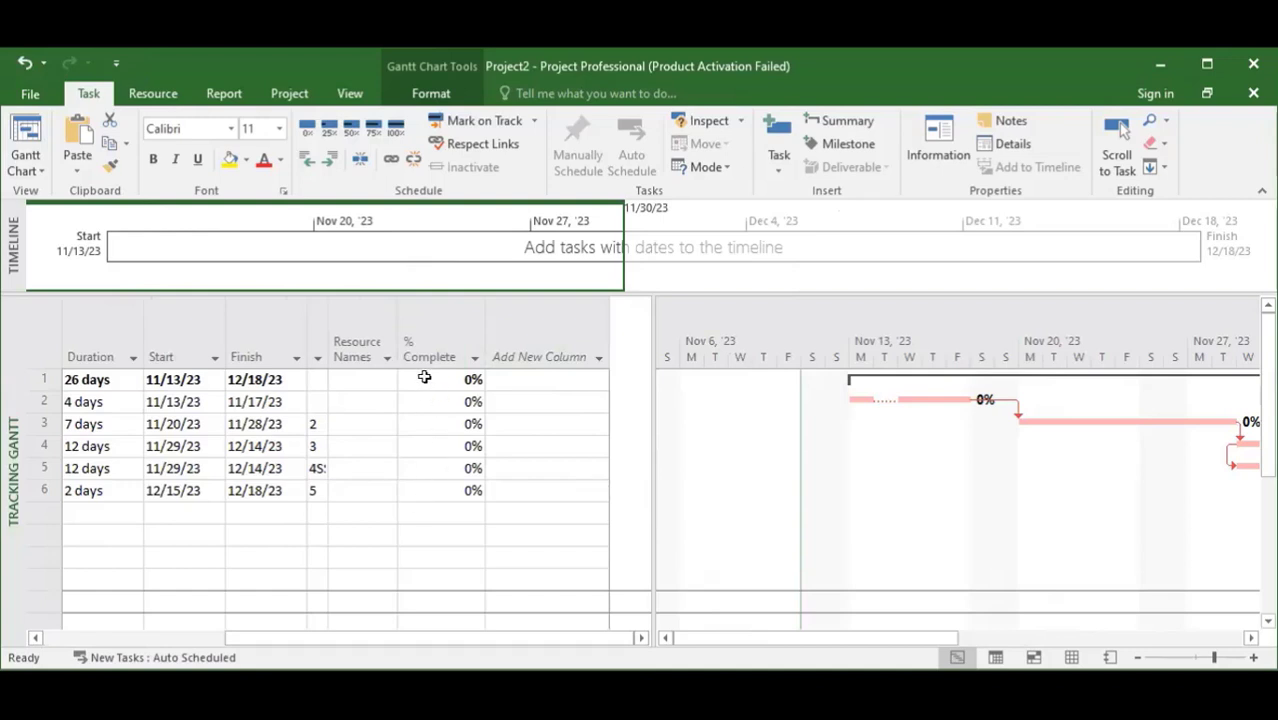
{"action": "mouse_move", "coordinate": [314, 638]}
{"action": "left_mouse_down"}
{"action": "mouse_move", "coordinate": [163, 640]}
{"action": "mouse_move", "coordinate": [318, 640]}
{"action": "left_mouse_up"}
{"action": "left_click", "coordinate": [390, 582]}
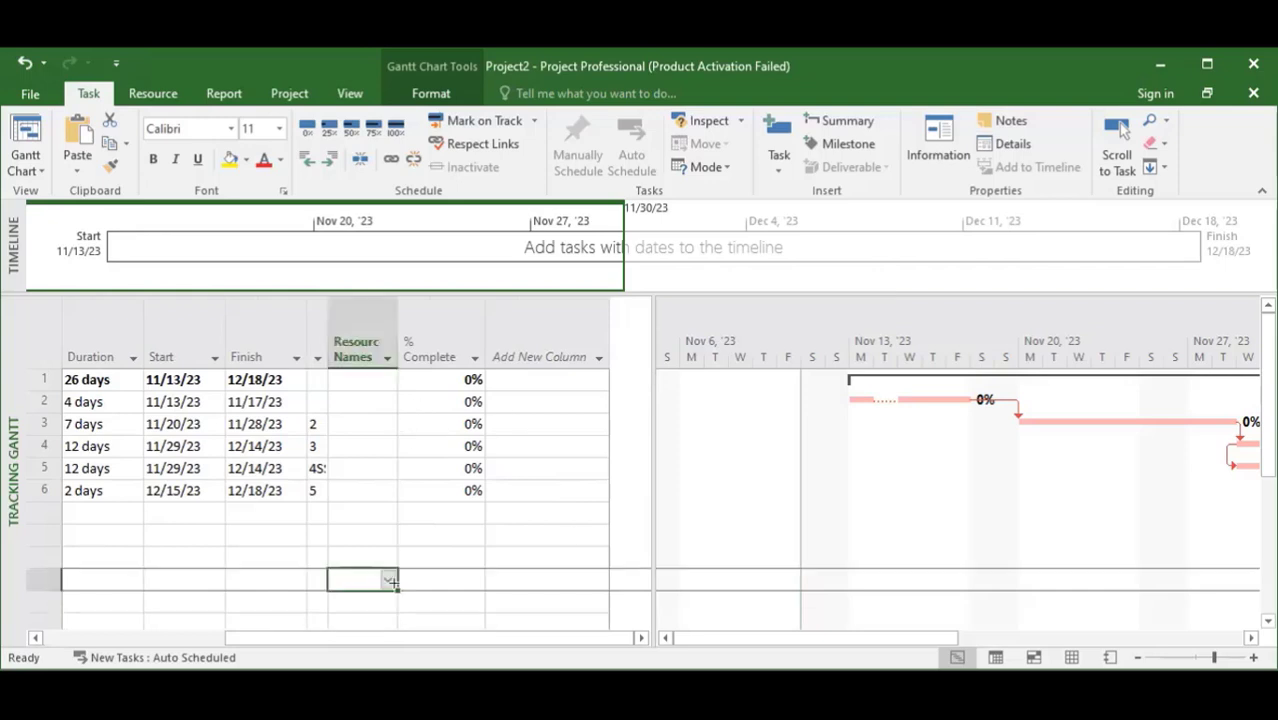
{"action": "left_click_drag", "start_coordinate": [474, 645], "coordinate": [288, 642]}
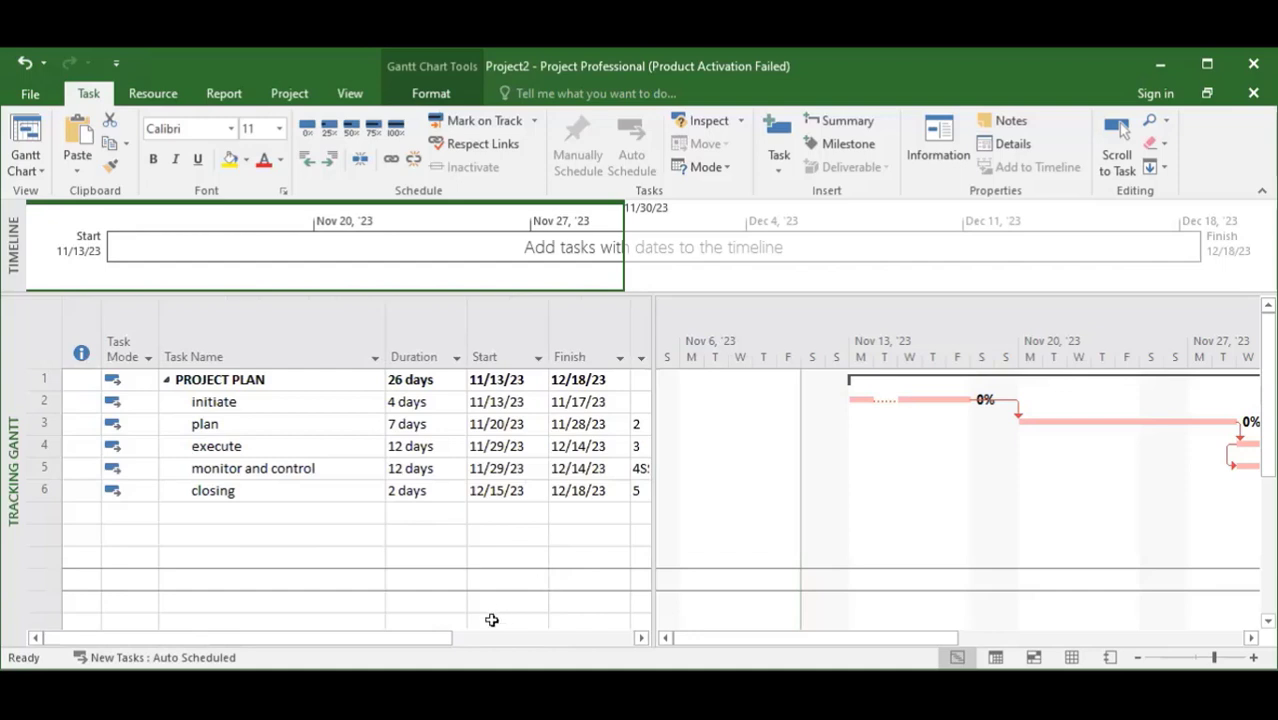
Step: Add an Actual Start column to the task table after % Complete
{"action": "left_click", "coordinate": [262, 401]}
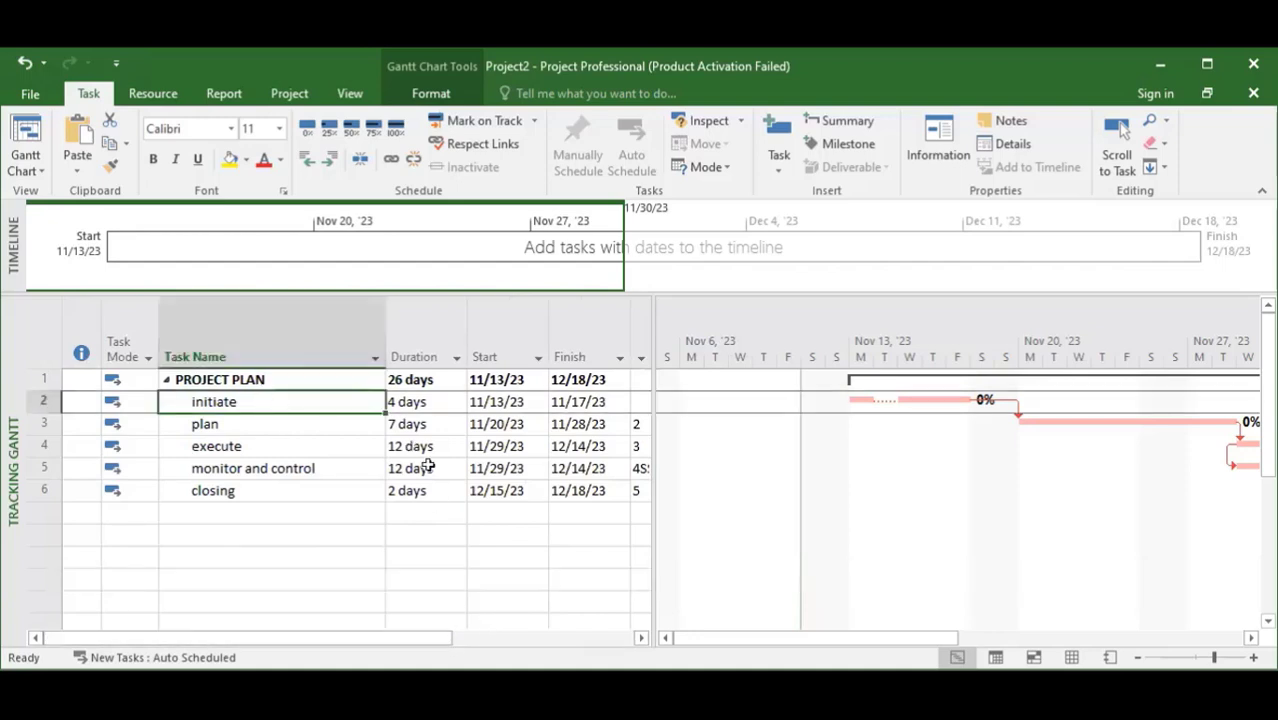
{"action": "left_click", "coordinate": [640, 637]}
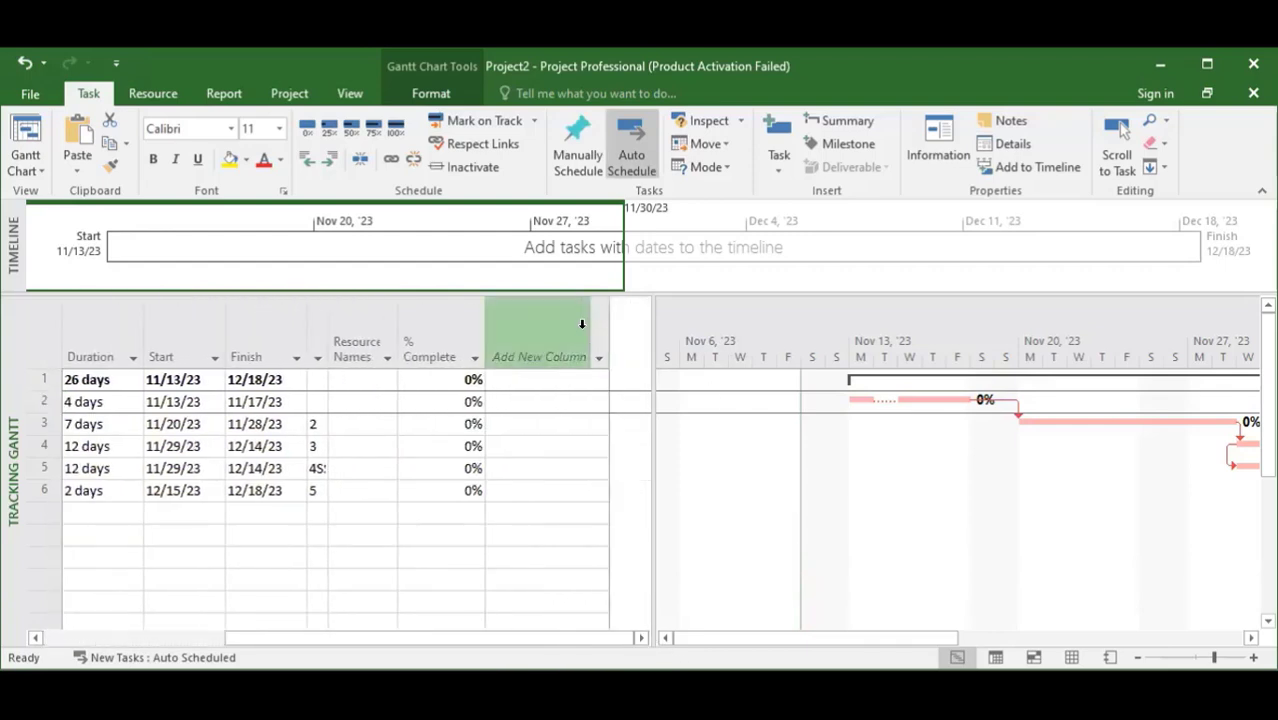
{"action": "left_click", "coordinate": [581, 323]}
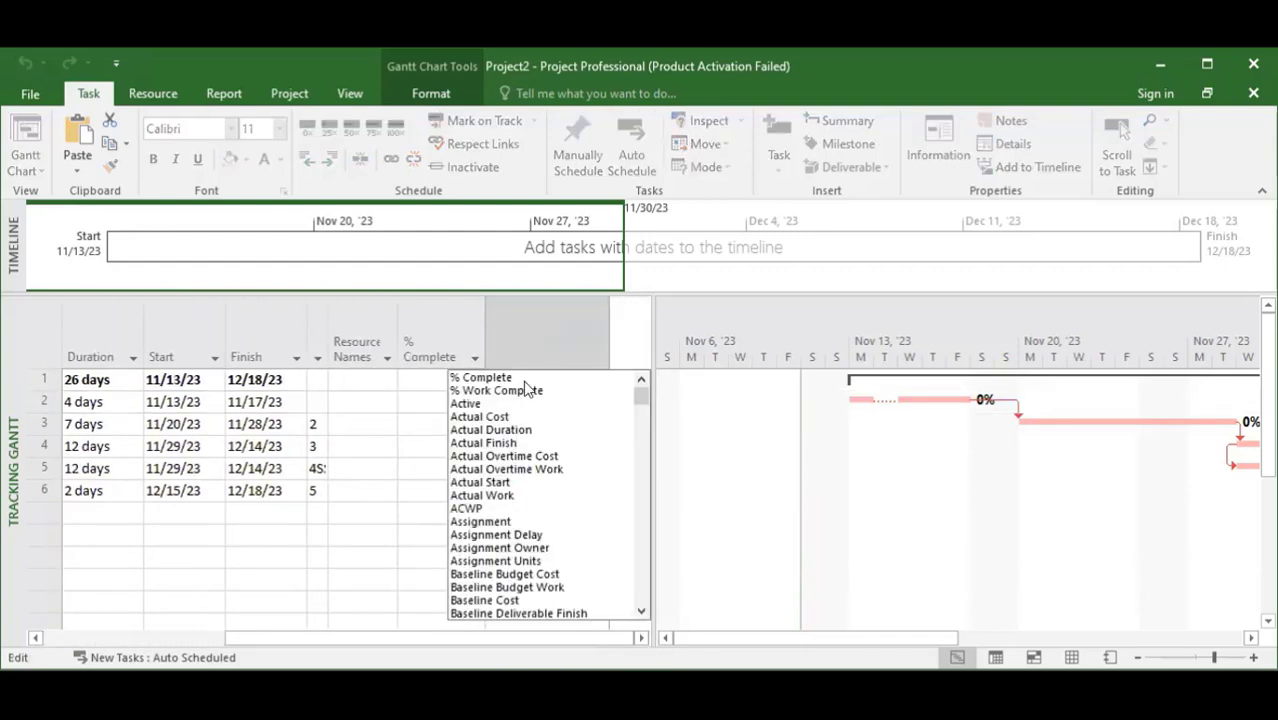
{"action": "left_click", "coordinate": [504, 480]}
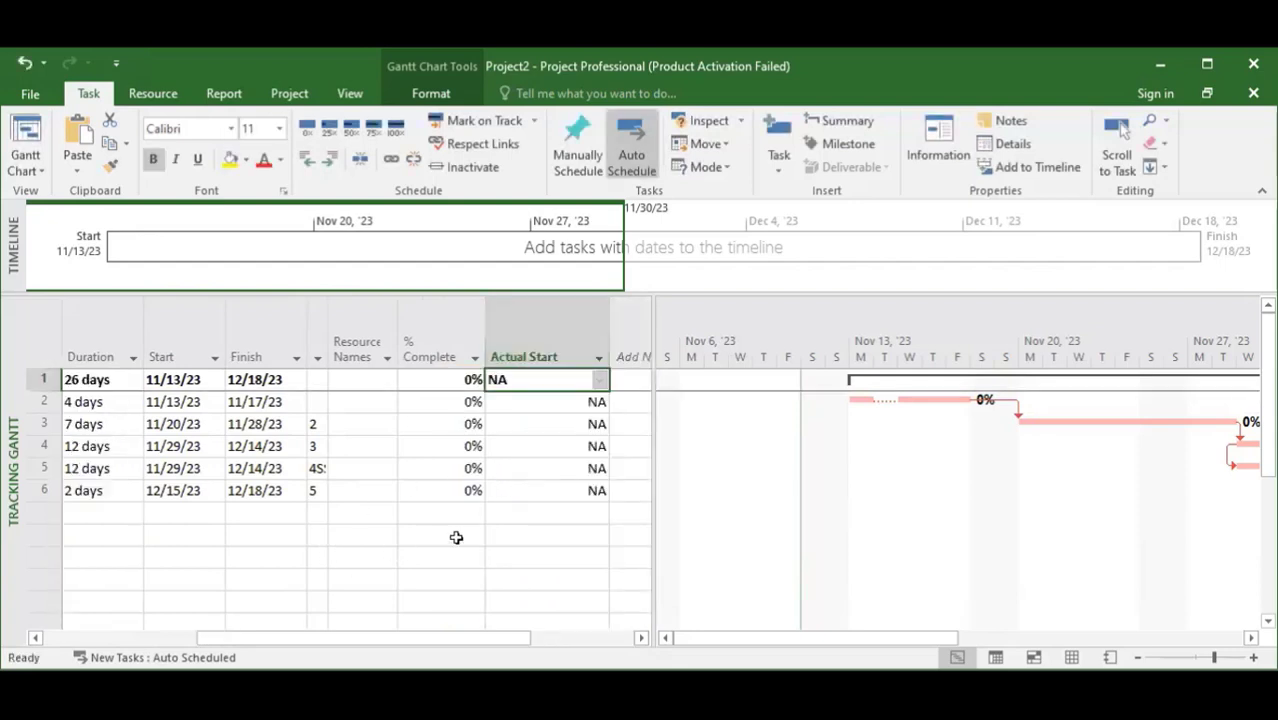
Step: Add an Actual Finish column to the task table after Actual Start
{"action": "left_click", "coordinate": [641, 637]}
{"action": "left_click", "coordinate": [641, 637]}
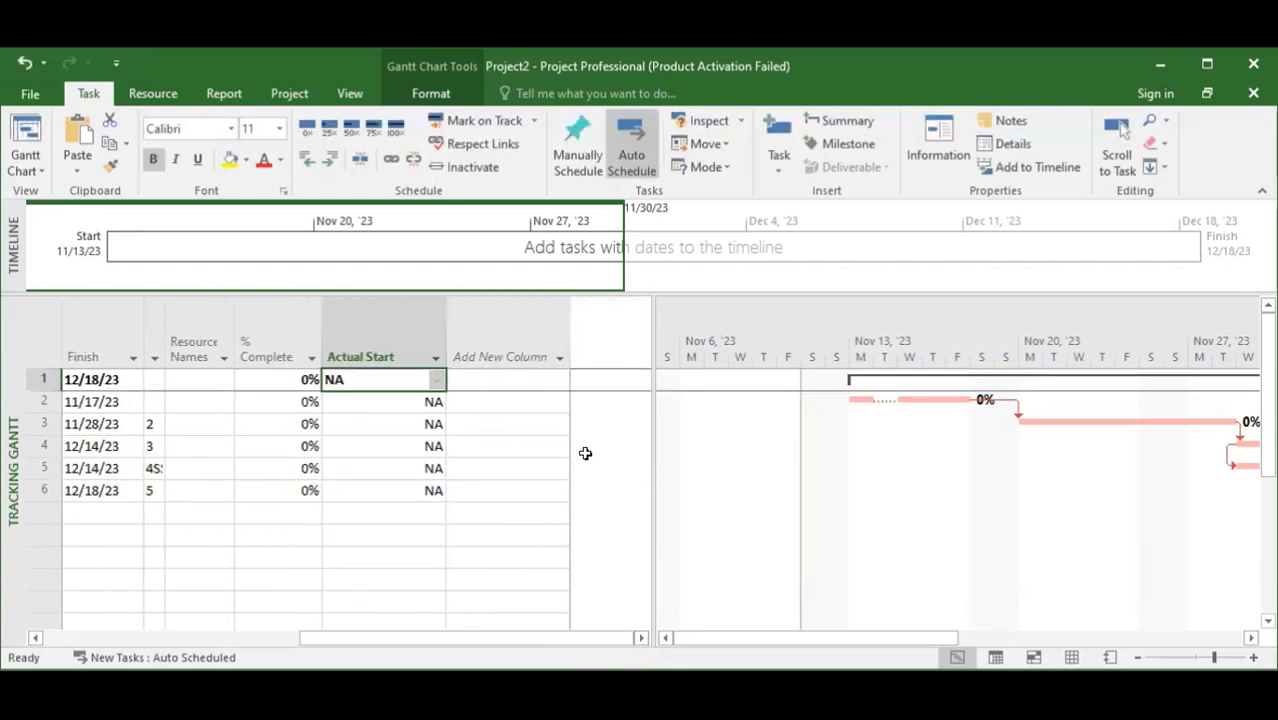
{"action": "left_click", "coordinate": [555, 358]}
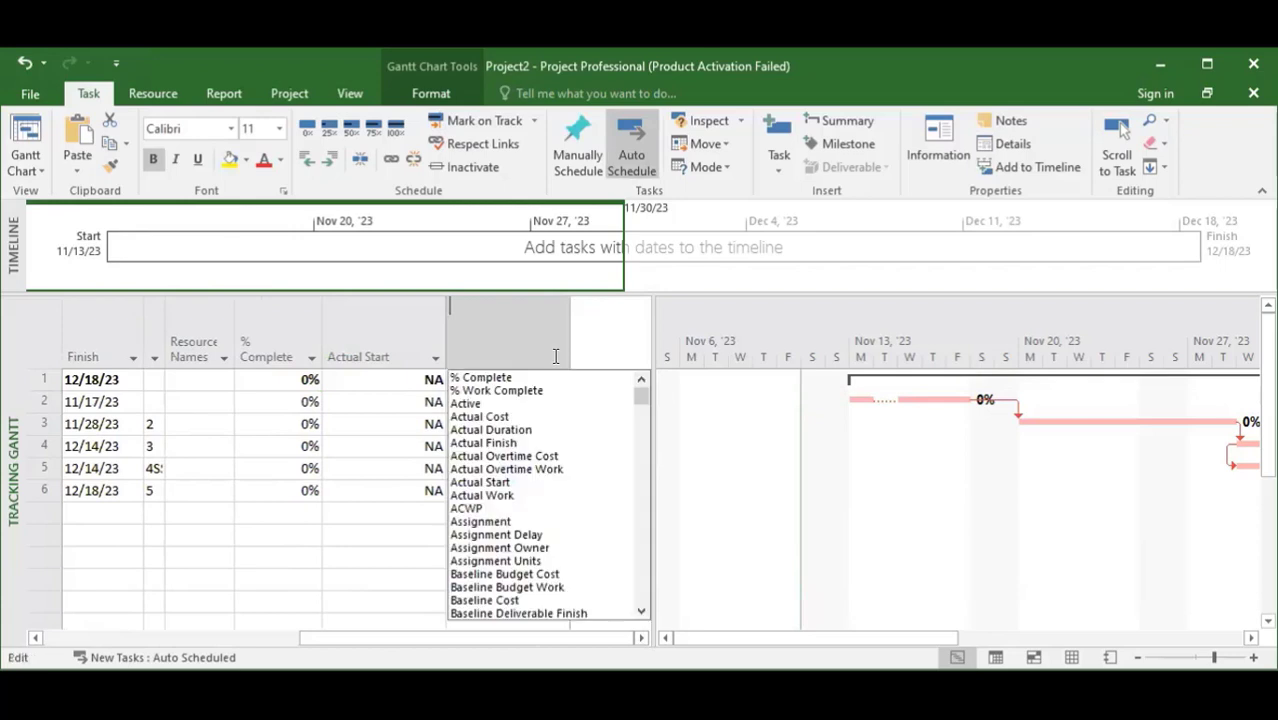
{"action": "left_click", "coordinate": [500, 442]}
Step: Review the planned and actual date columns and look at the Actual Start calendar for the initiate task without choosing a date
{"action": "left_click_drag", "start_coordinate": [398, 637], "coordinate": [170, 637]}
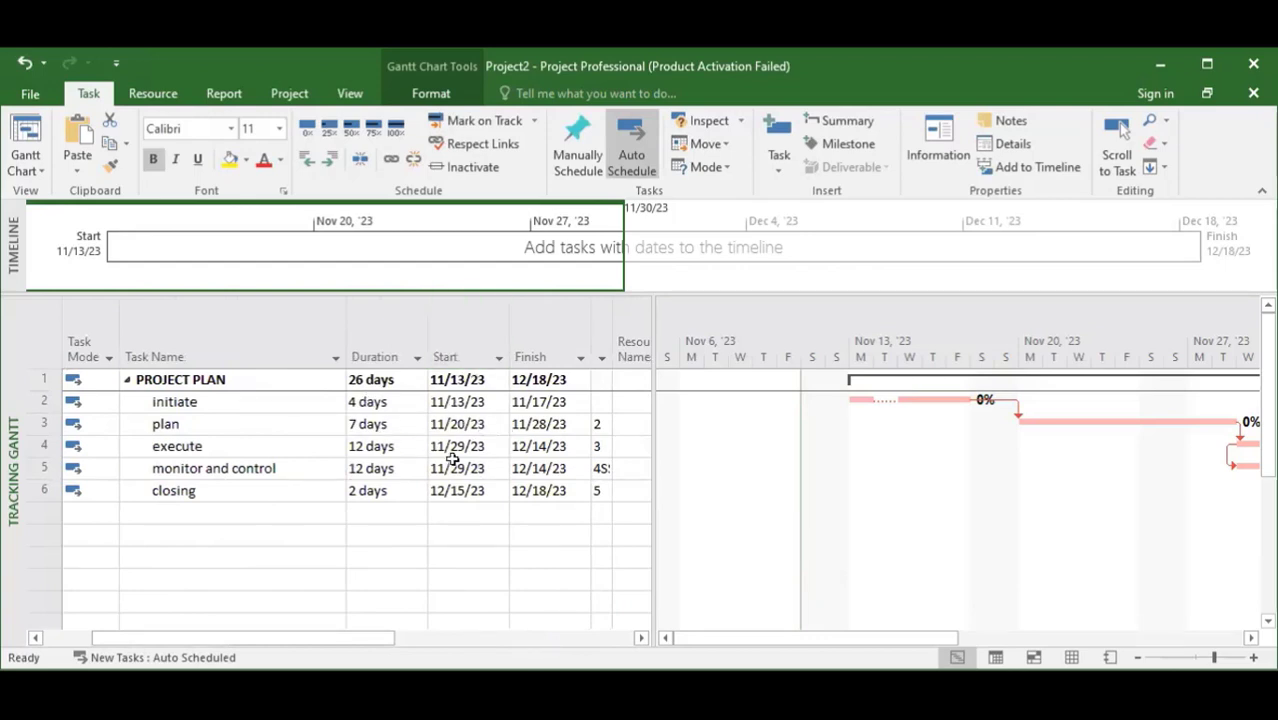
{"action": "left_click_drag", "start_coordinate": [382, 638], "coordinate": [434, 635]}
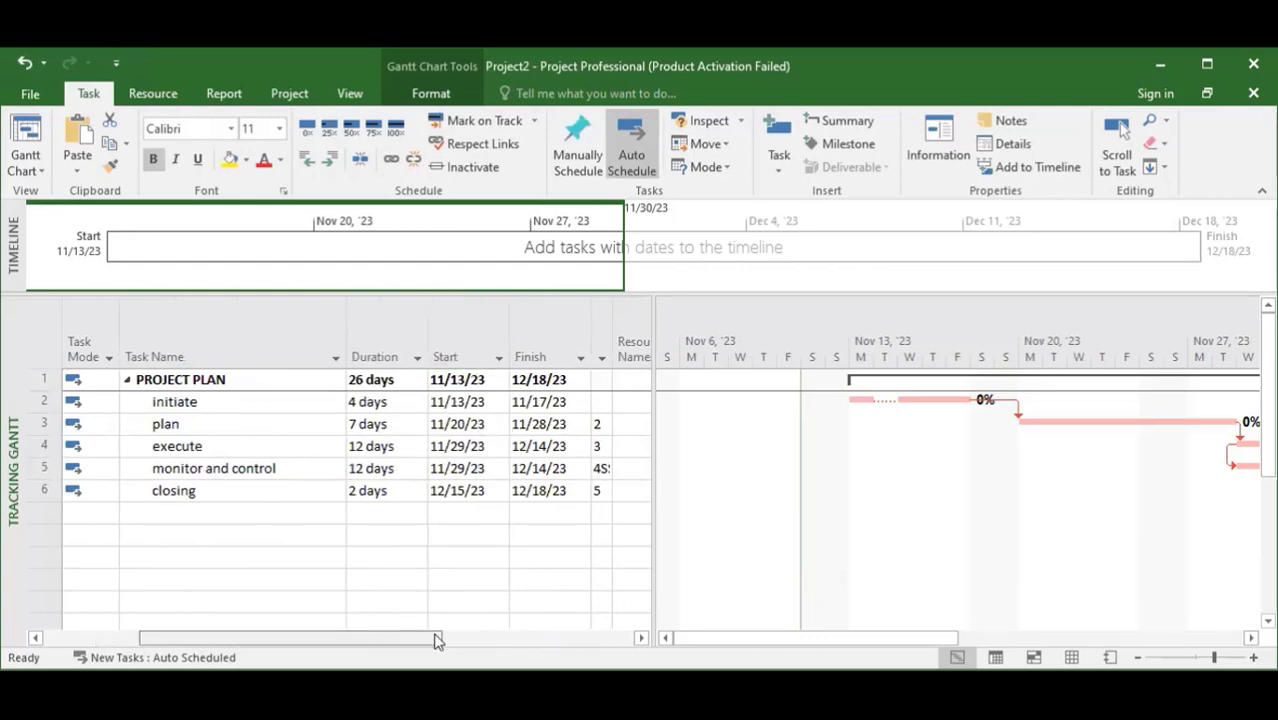
{"action": "left_click", "coordinate": [641, 637]}
{"action": "left_click", "coordinate": [641, 637]}
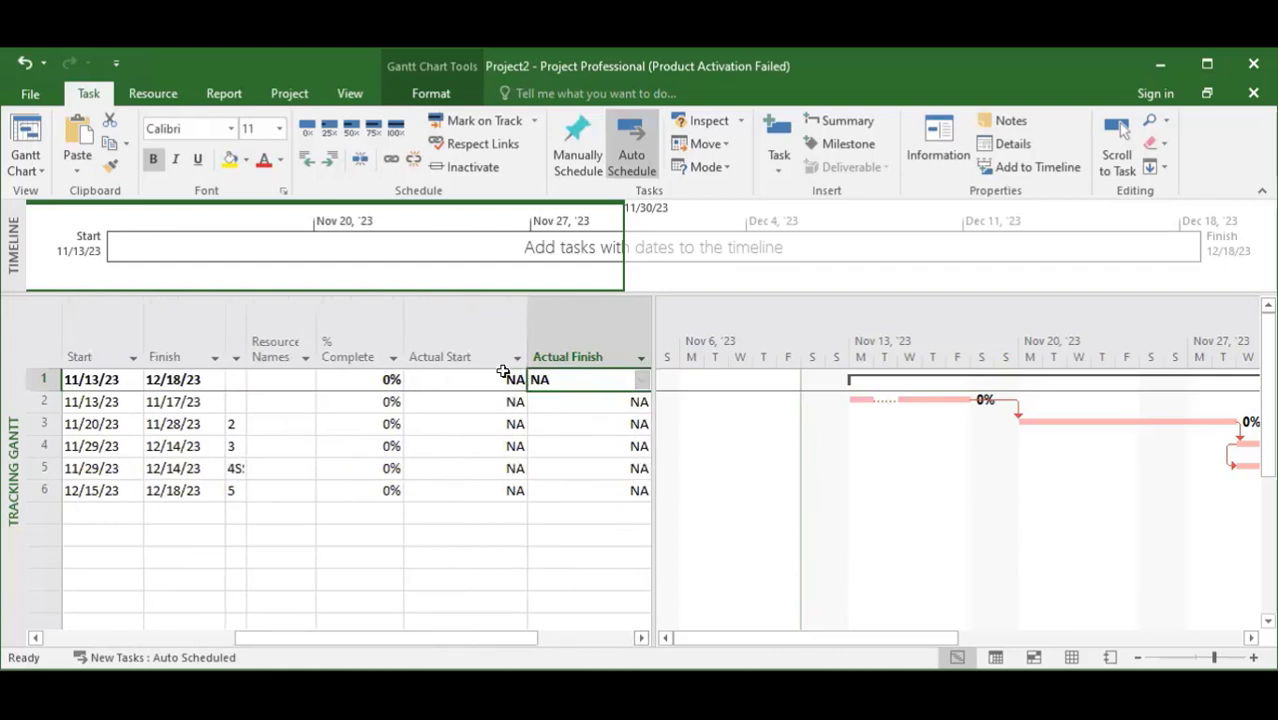
{"action": "left_click", "coordinate": [451, 383]}
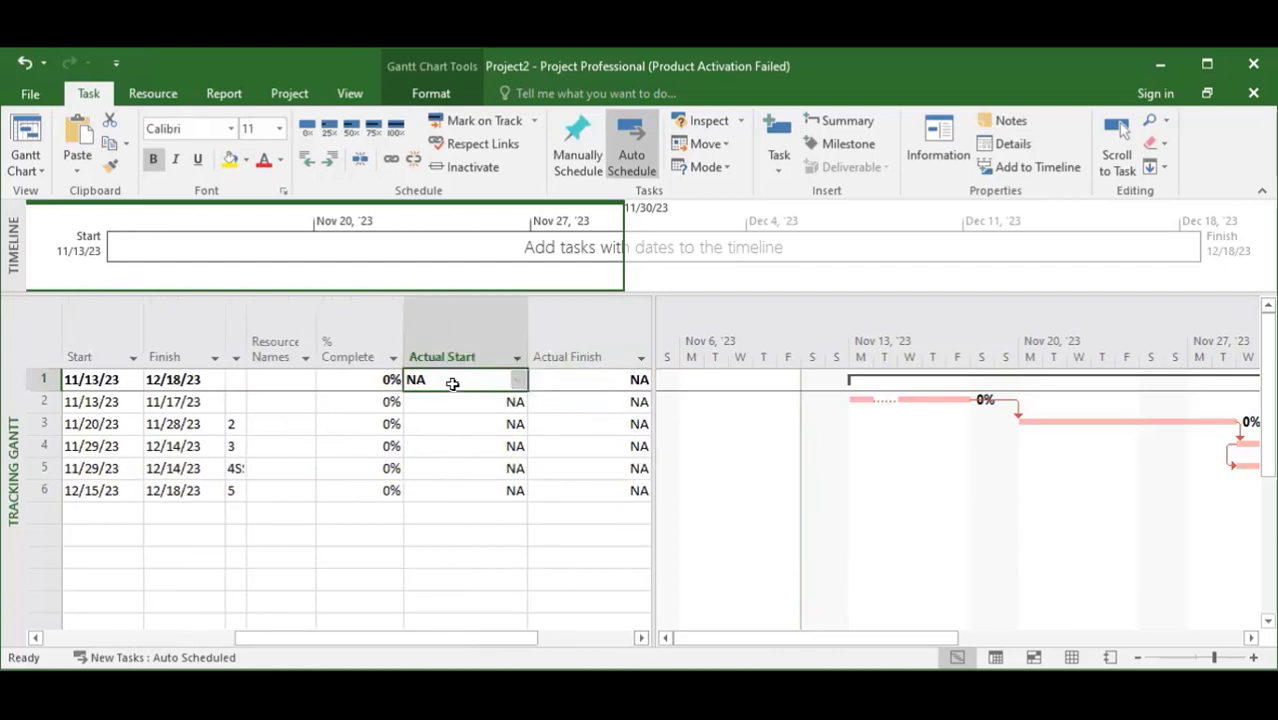
{"action": "left_click", "coordinate": [501, 399]}
{"action": "left_click", "coordinate": [519, 401]}
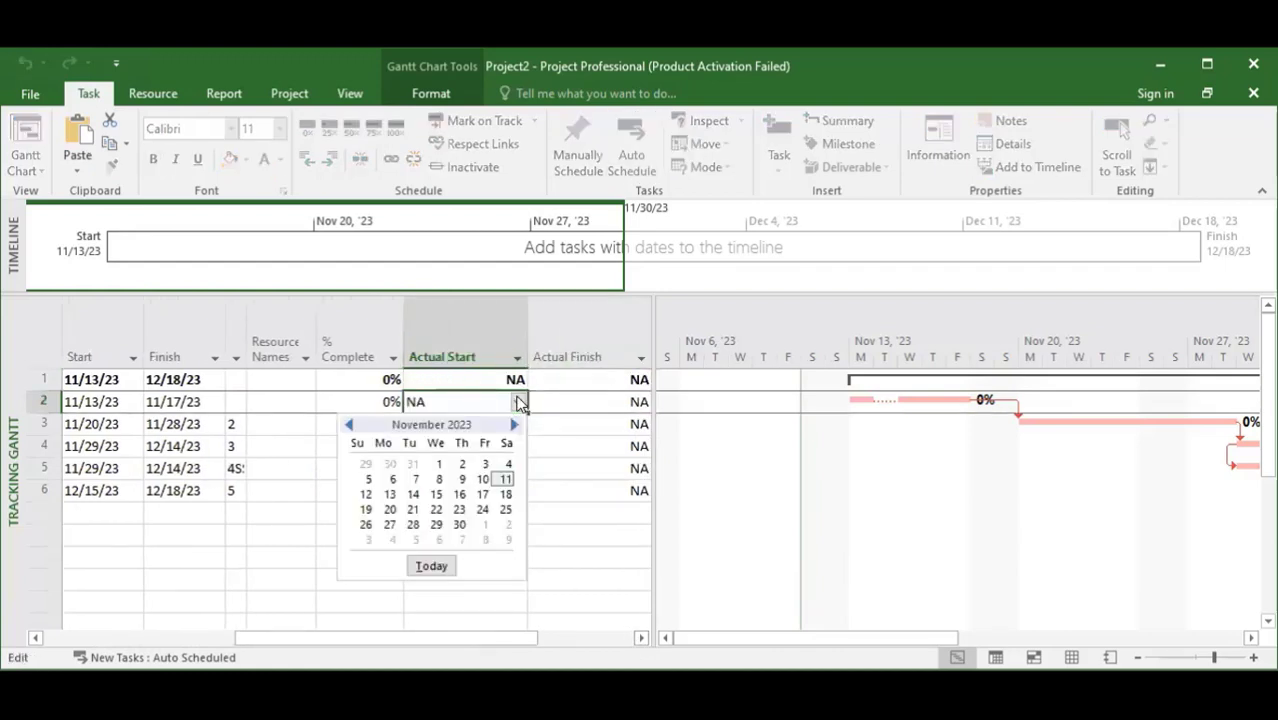
{"action": "key", "text": "Escape"}
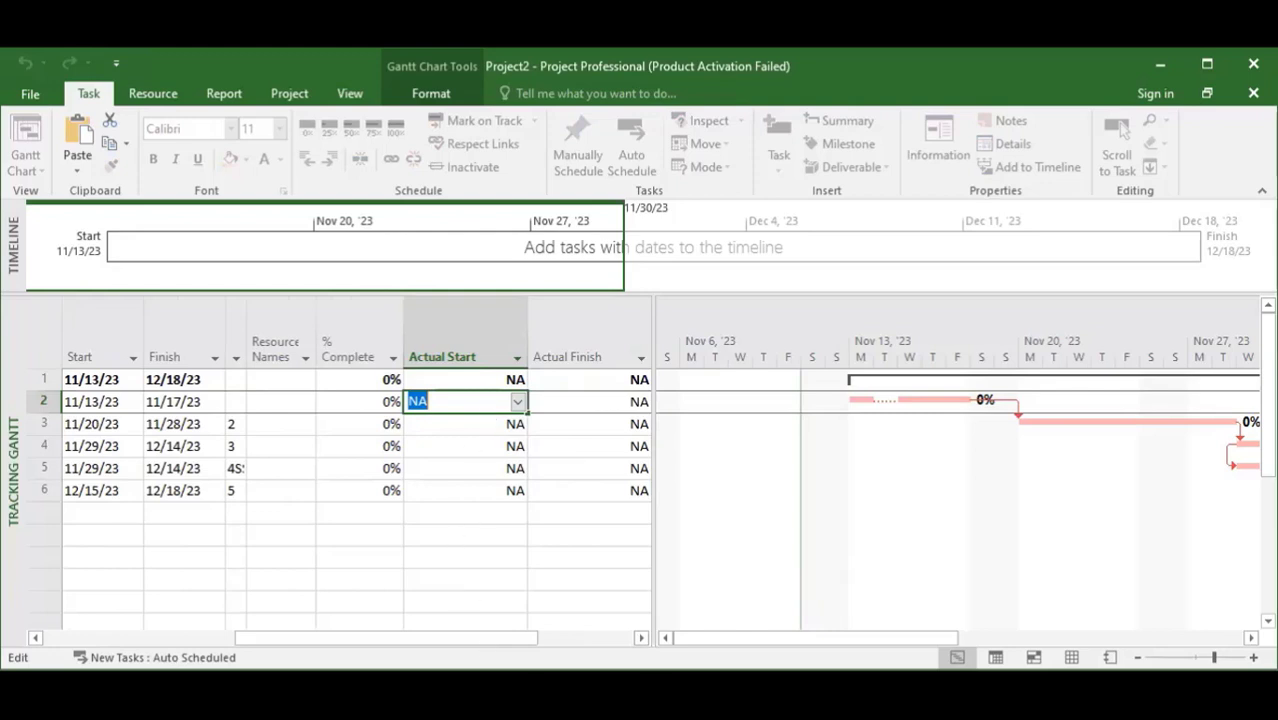
{"action": "left_click_drag", "start_coordinate": [521, 636], "coordinate": [388, 654]}
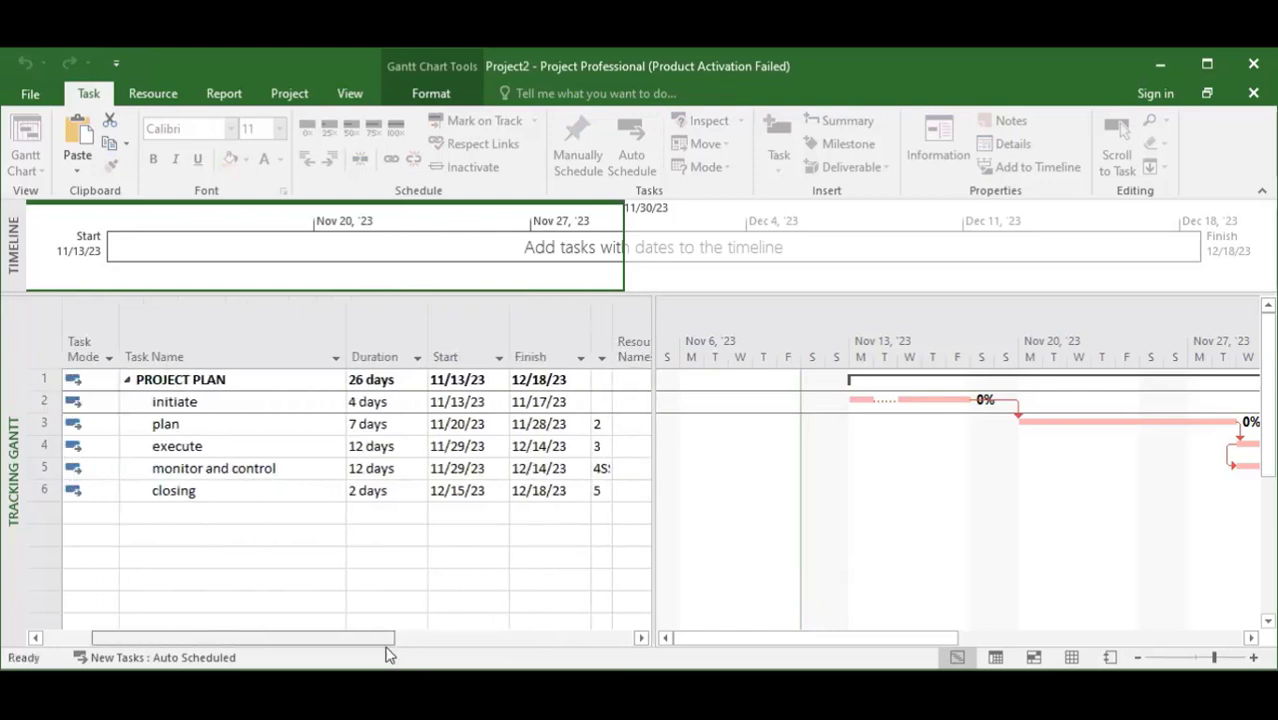
{"action": "left_click", "coordinate": [475, 637]}
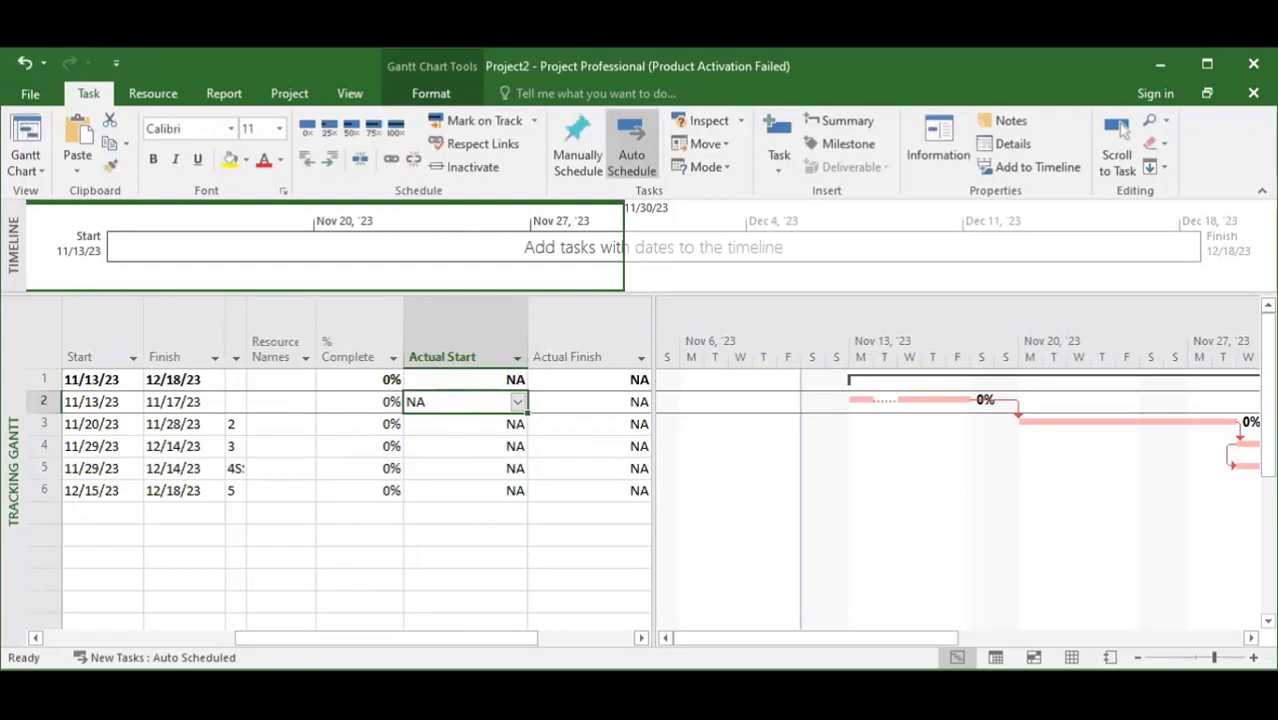
Step: Widen the task table until the Actual Start column fits beside % Complete, and set the initiate task to 20% complete
{"action": "left_click_drag", "start_coordinate": [452, 640], "coordinate": [360, 637]}
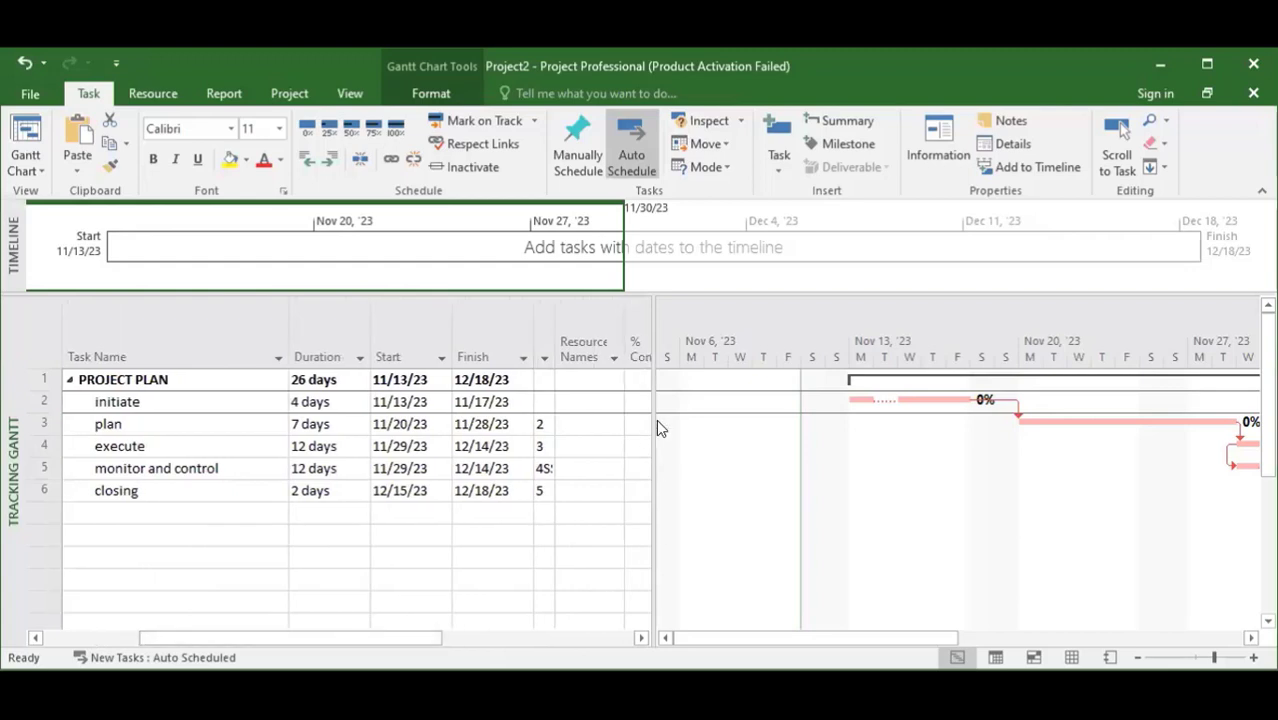
{"action": "left_click_drag", "start_coordinate": [649, 389], "coordinate": [852, 445]}
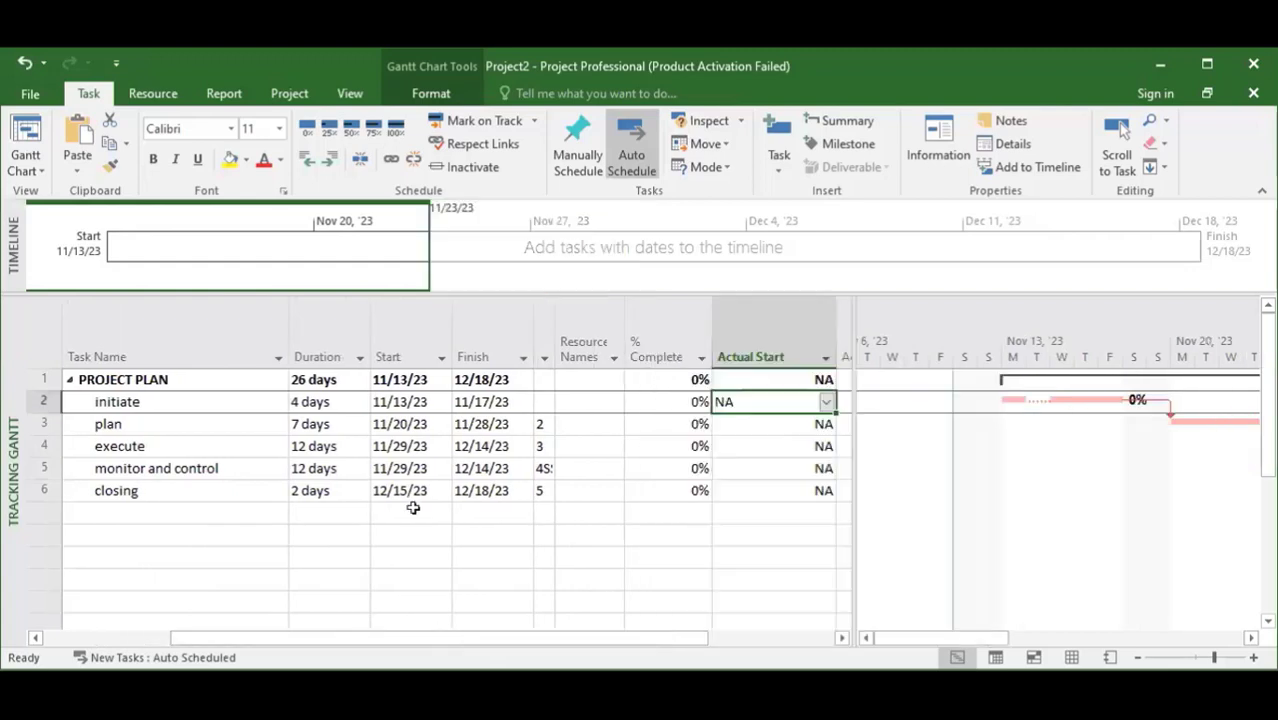
{"action": "left_click", "coordinate": [654, 398]}
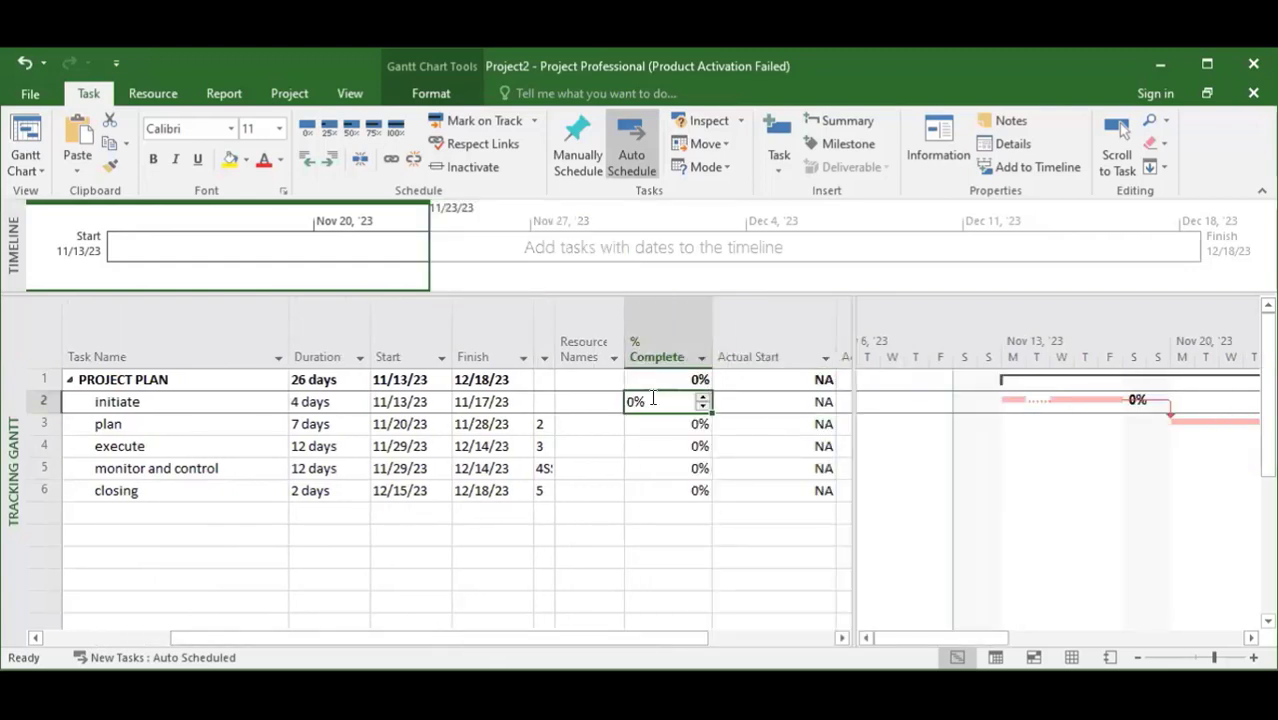
{"action": "type", "text": "20"}
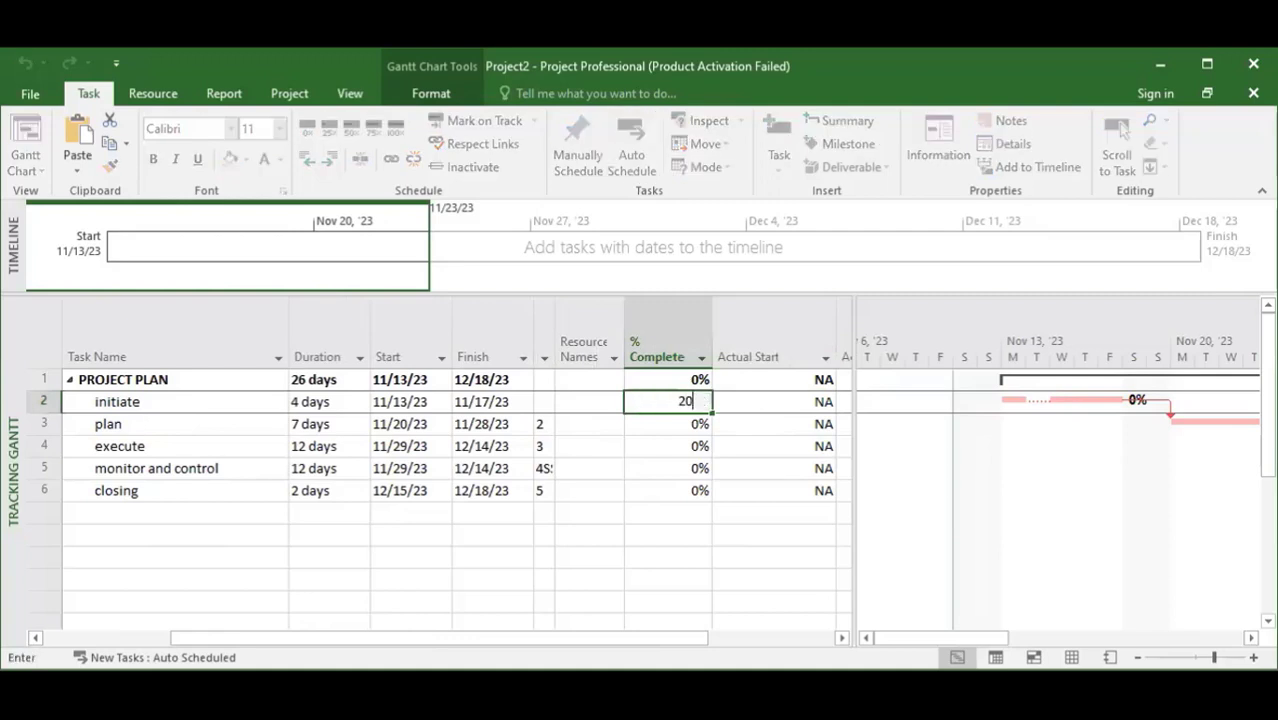
{"action": "left_click", "coordinate": [628, 557]}
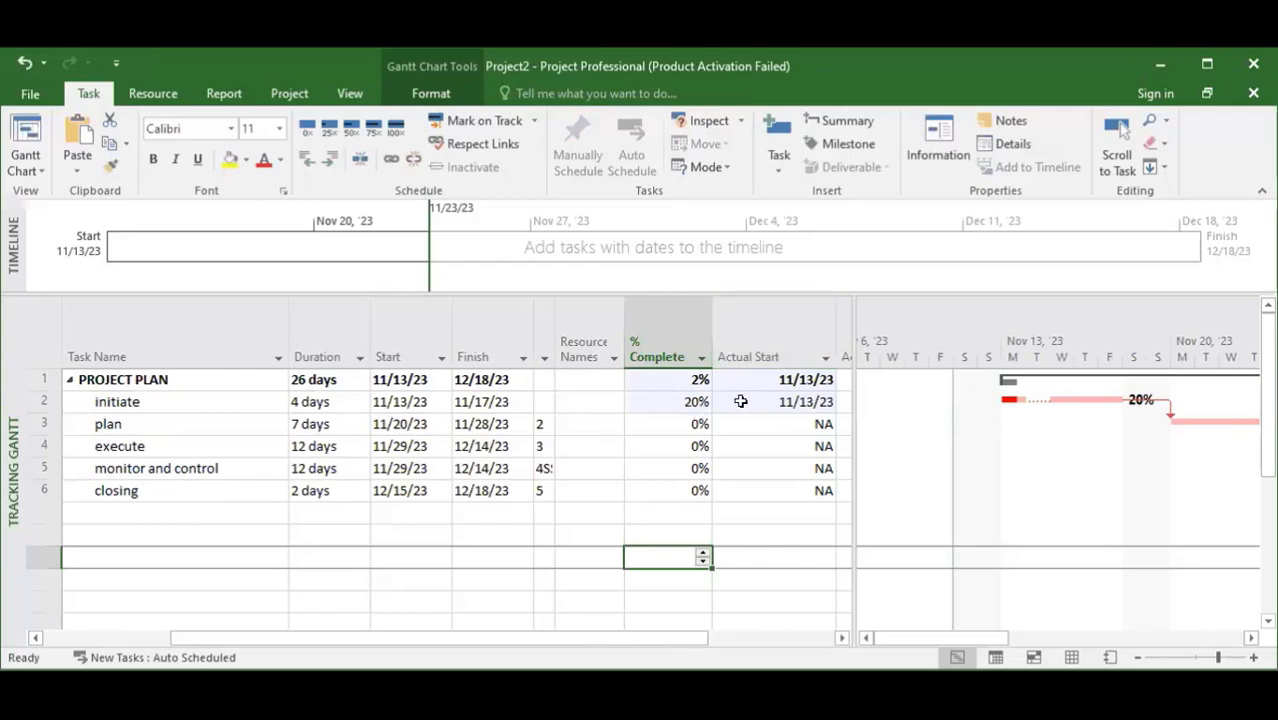
{"action": "left_click", "coordinate": [636, 399]}
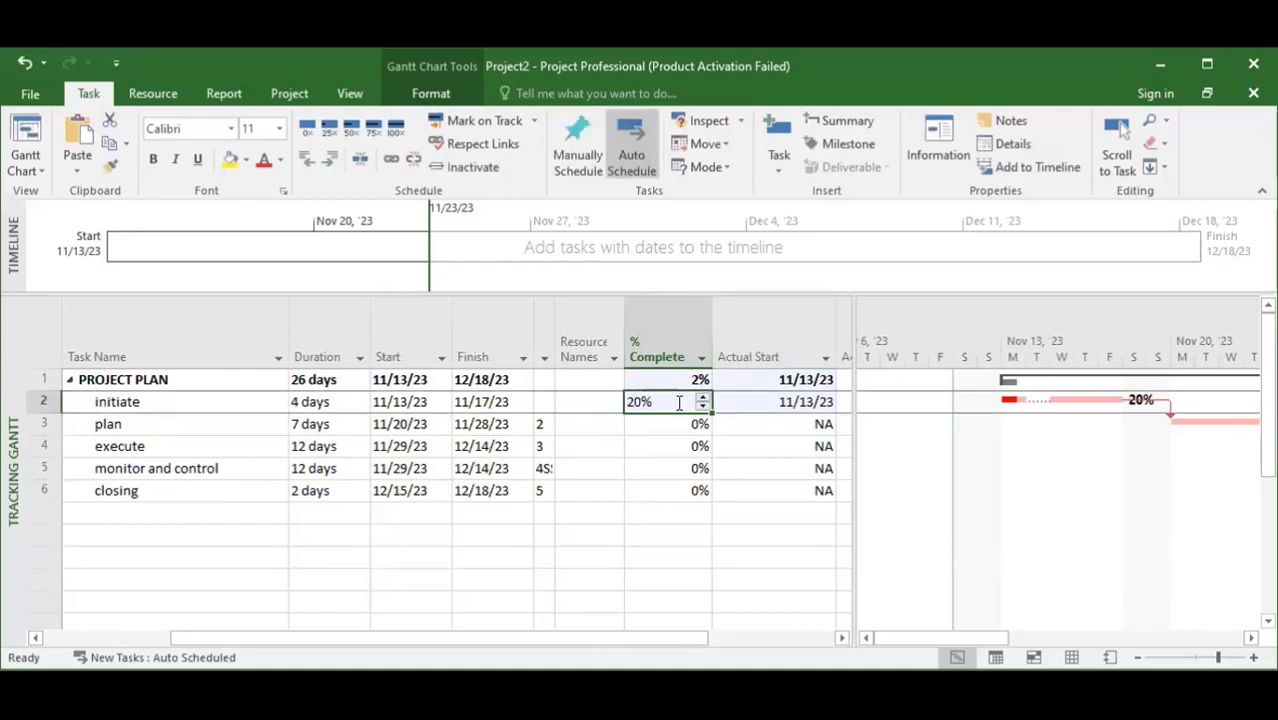
{"action": "left_click", "coordinate": [654, 380]}
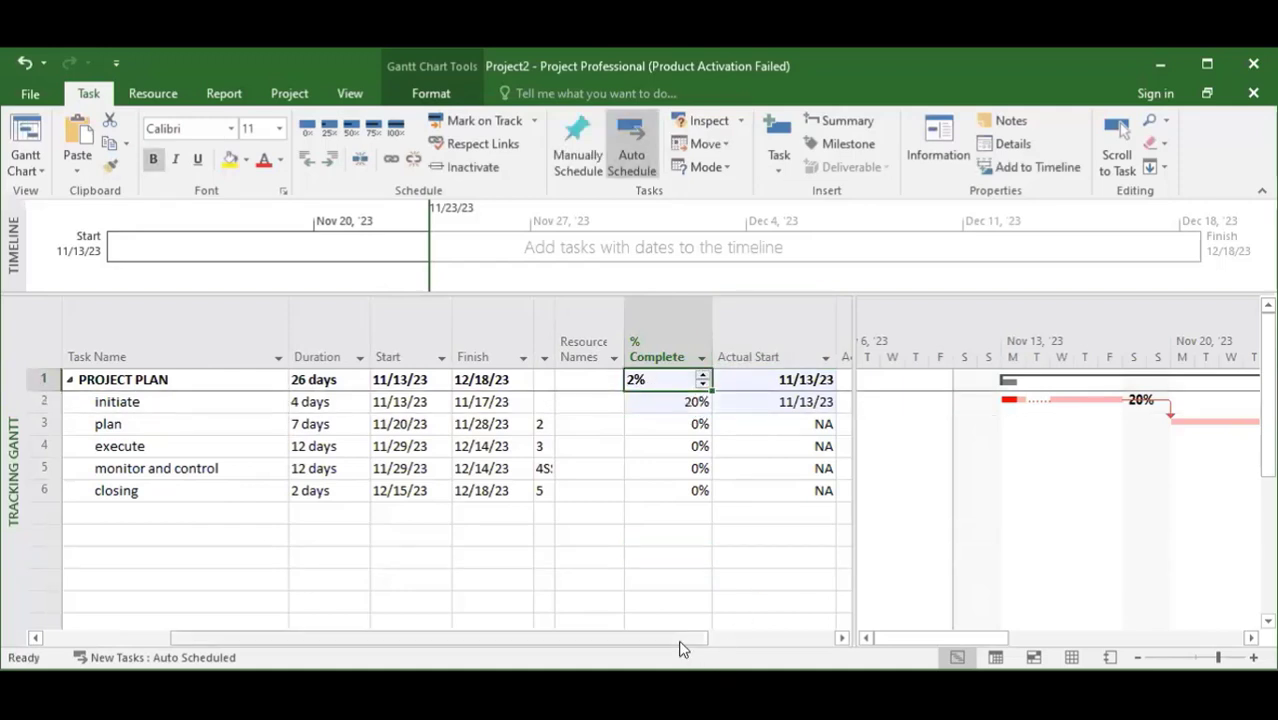
Step: Set the execute task's % Complete to 20%
{"action": "left_click_drag", "start_coordinate": [700, 638], "coordinate": [525, 636]}
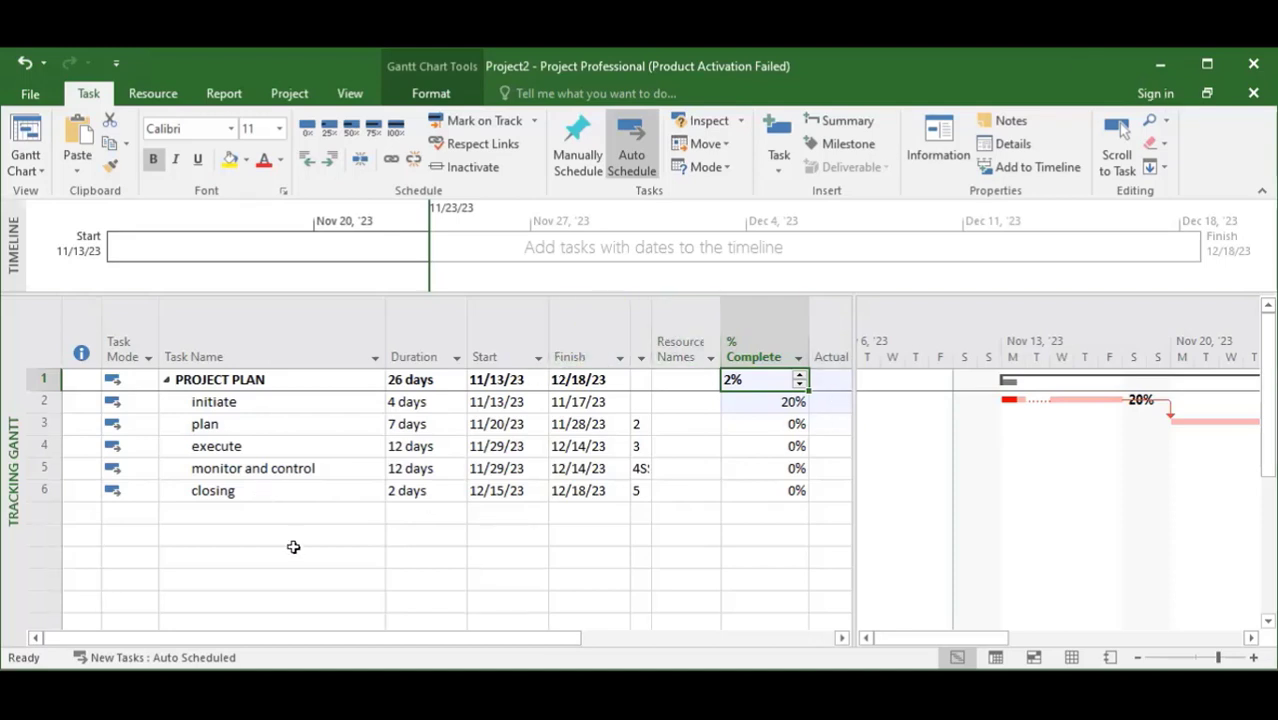
{"action": "left_click", "coordinate": [412, 446]}
{"action": "left_click", "coordinate": [737, 446]}
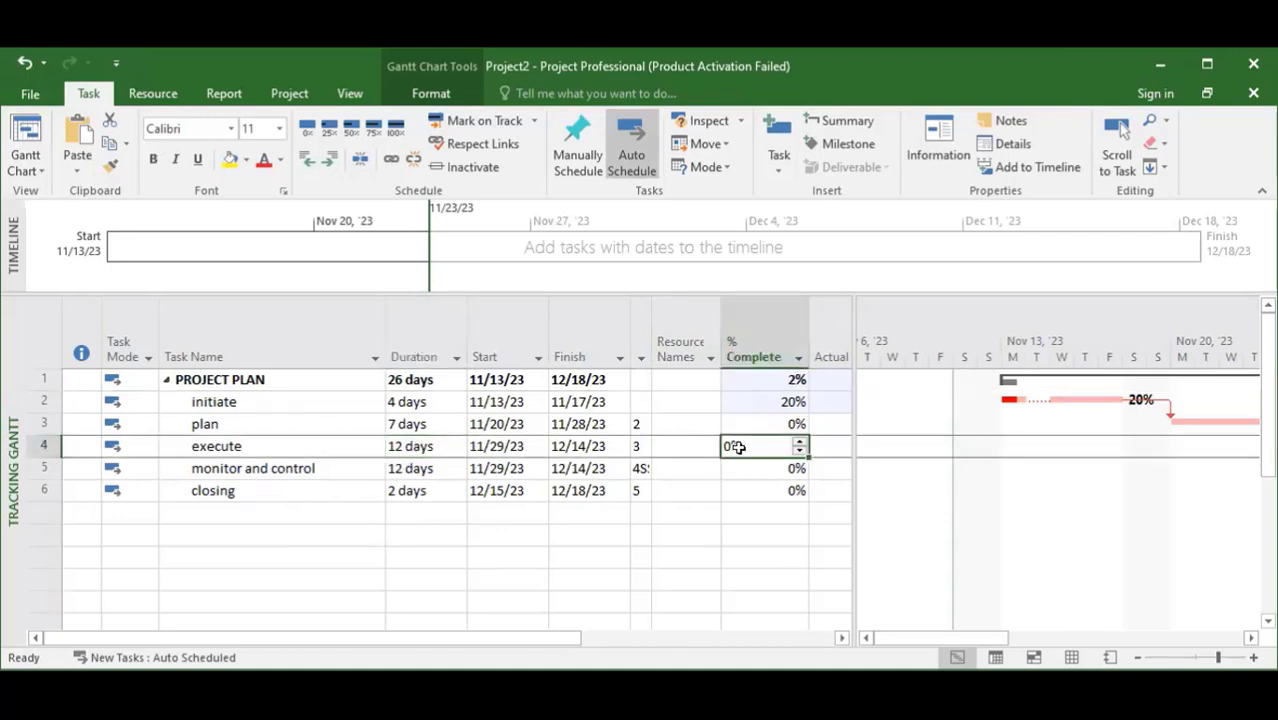
{"action": "type", "text": "20"}
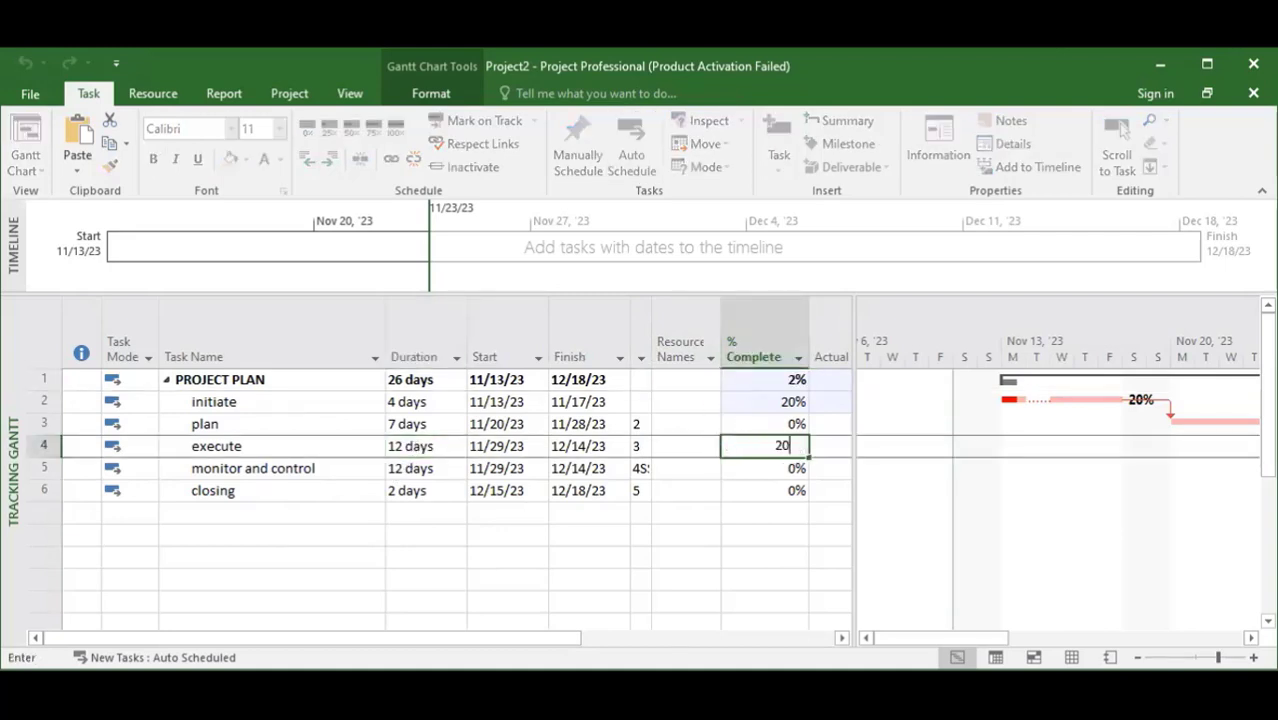
{"action": "left_click", "coordinate": [553, 594]}
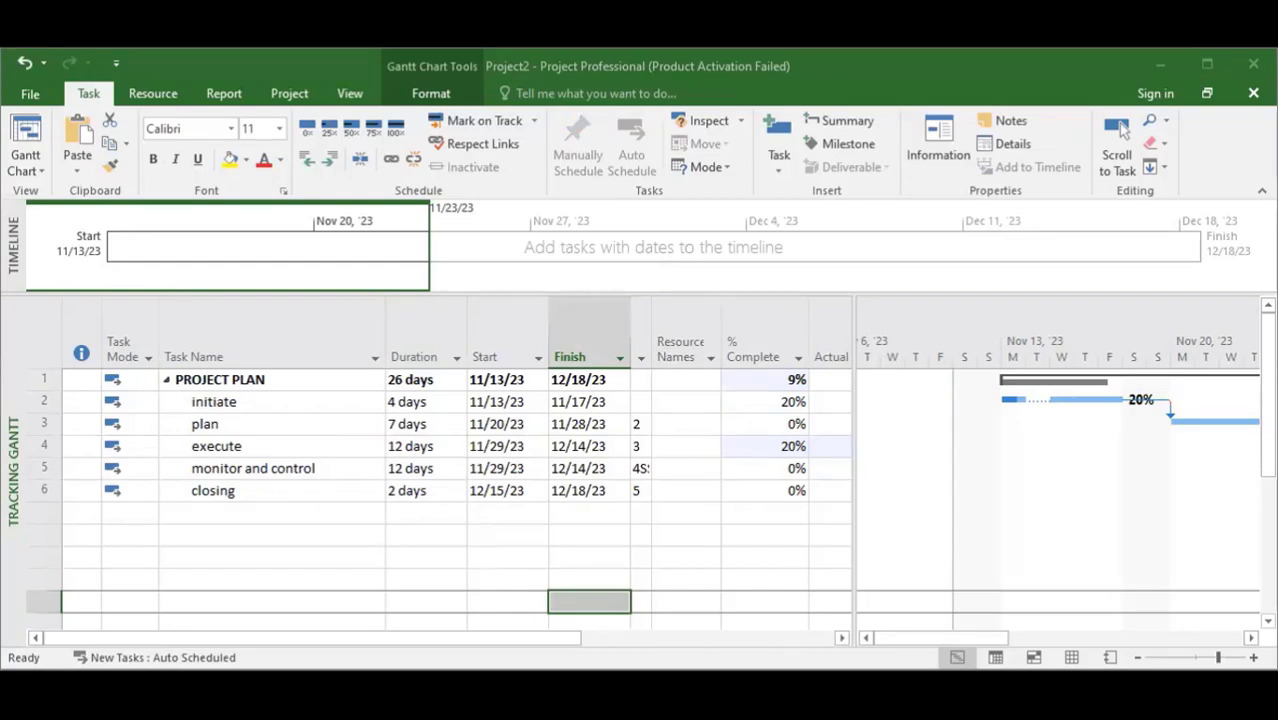
{"action": "left_click", "coordinate": [505, 562]}
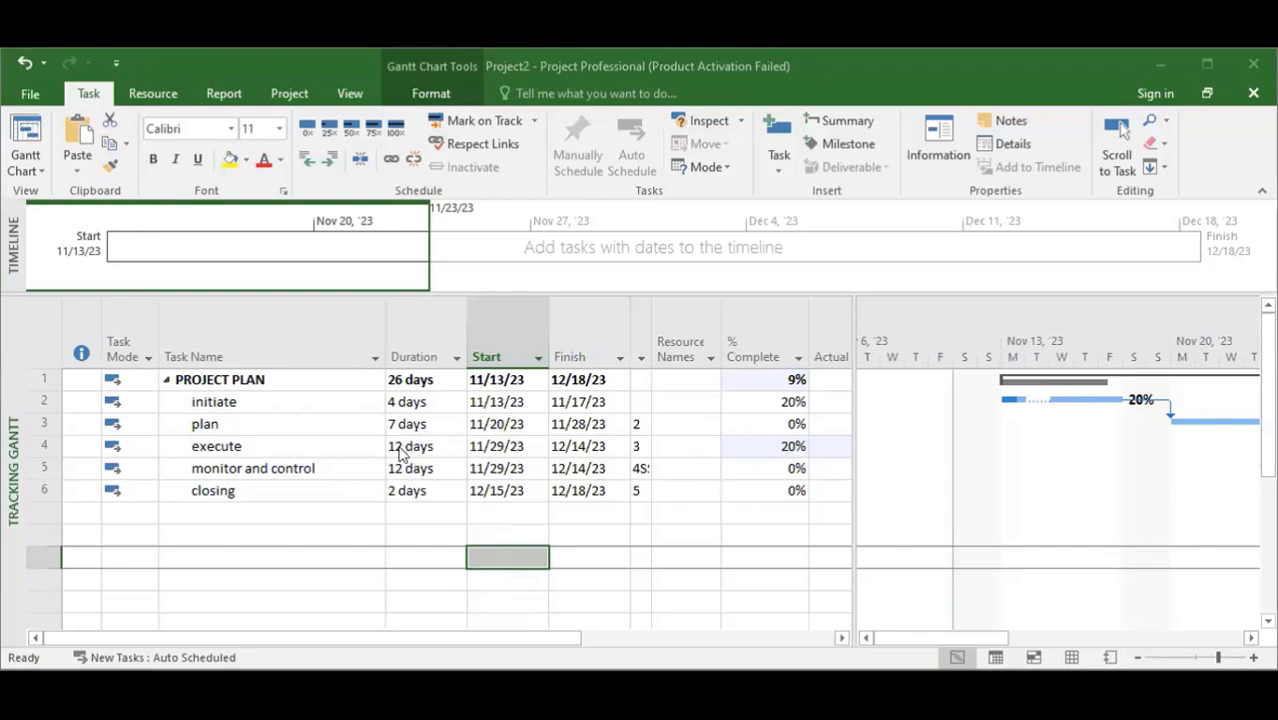
Step: Set the plan task's % Complete to 20%, dismiss the Planning Wizard tip and check the PROJECT PLAN summary's completion
{"action": "double_click", "coordinate": [759, 423]}
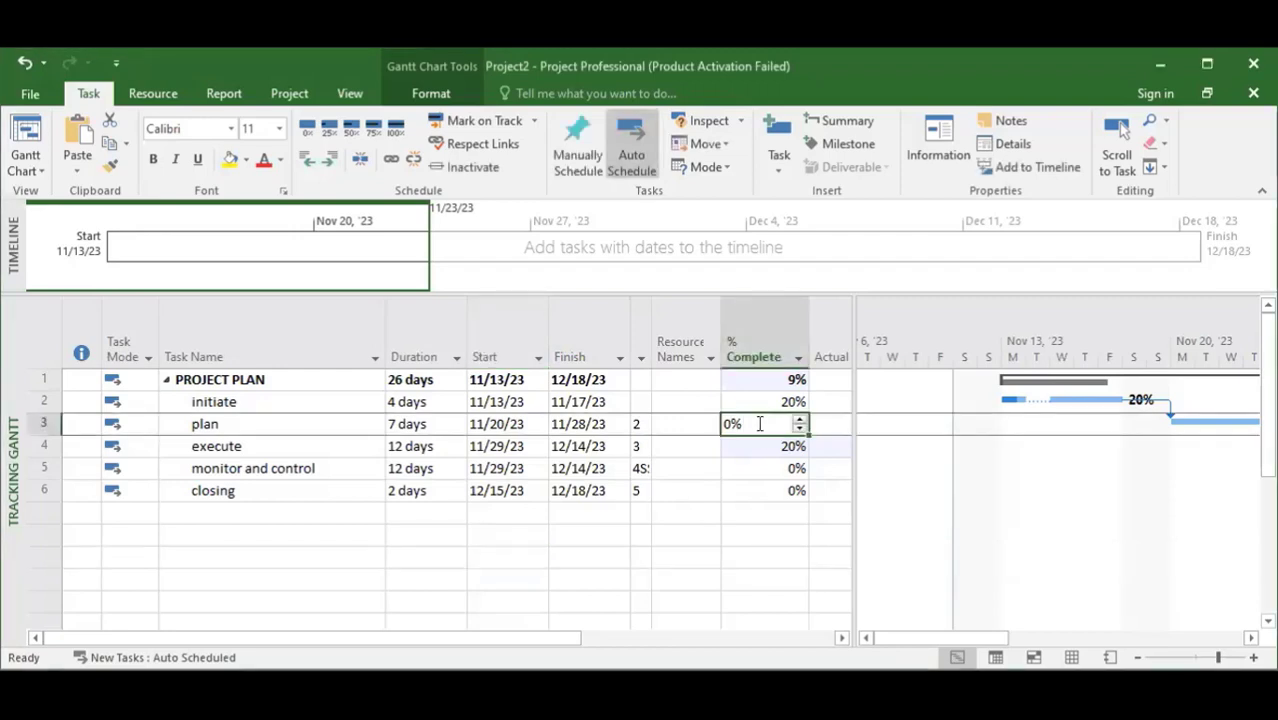
{"action": "type", "text": "20"}
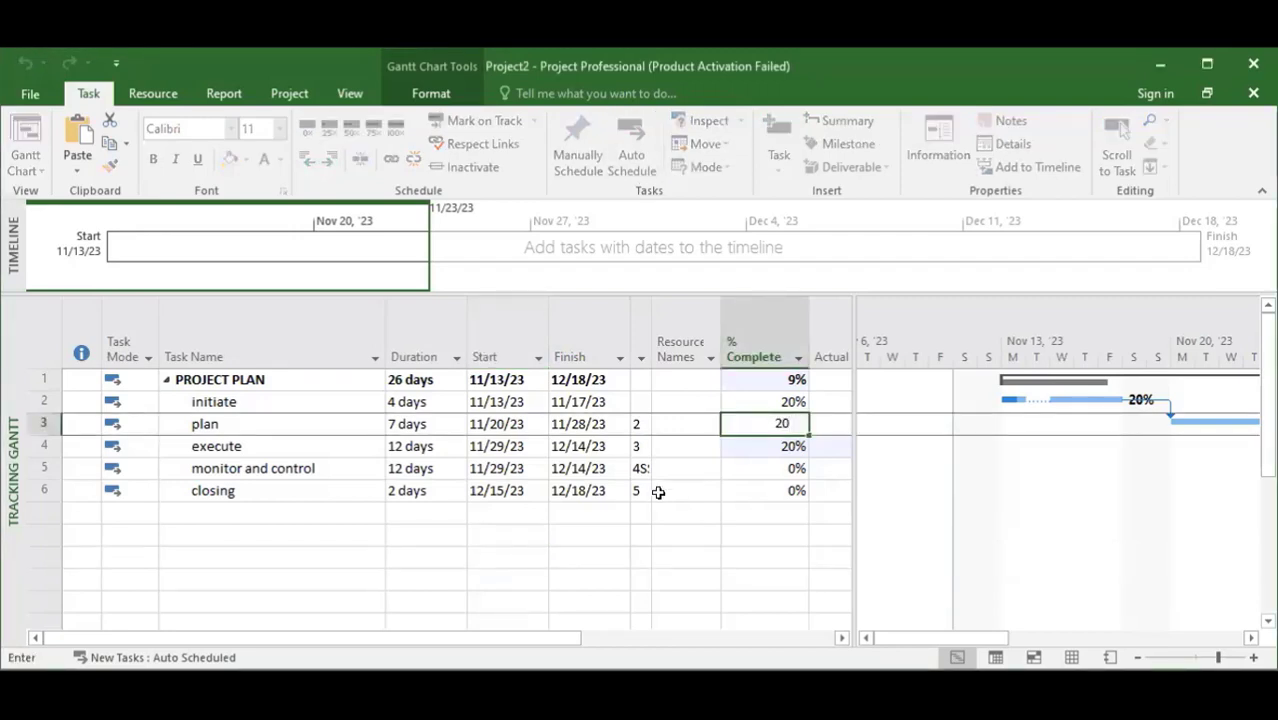
{"action": "key", "text": "Return"}
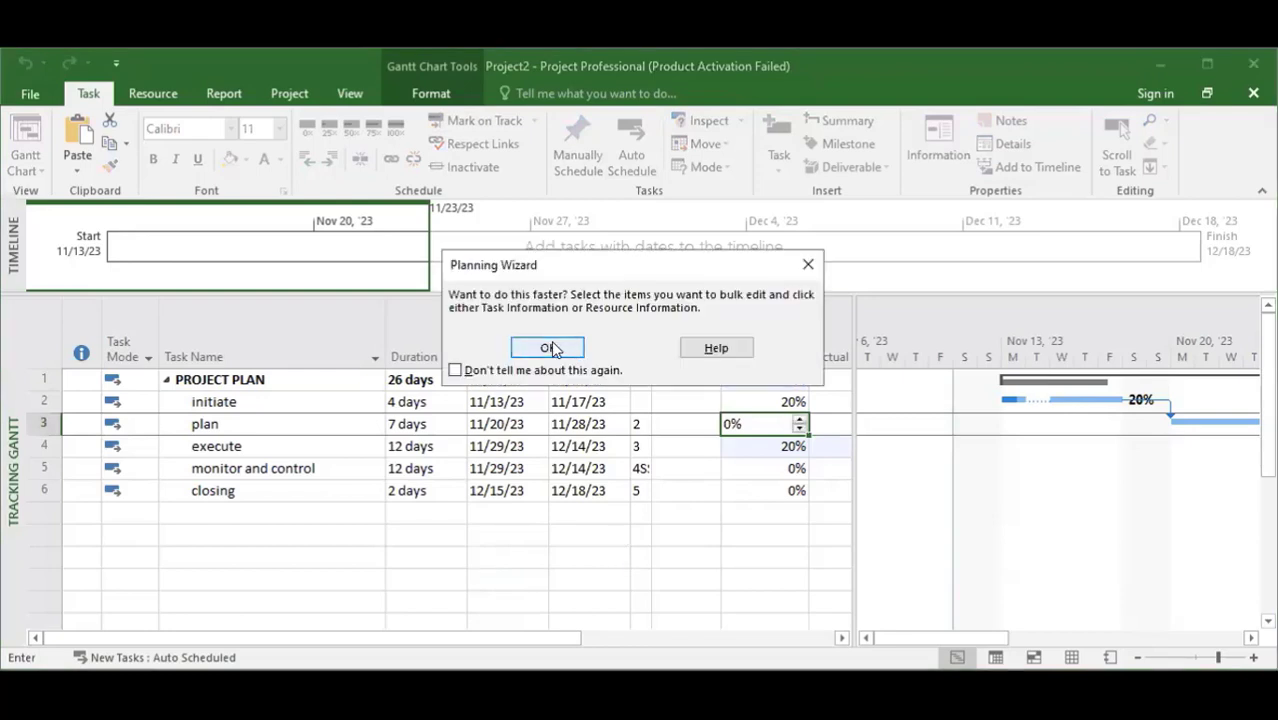
{"action": "left_click", "coordinate": [549, 348]}
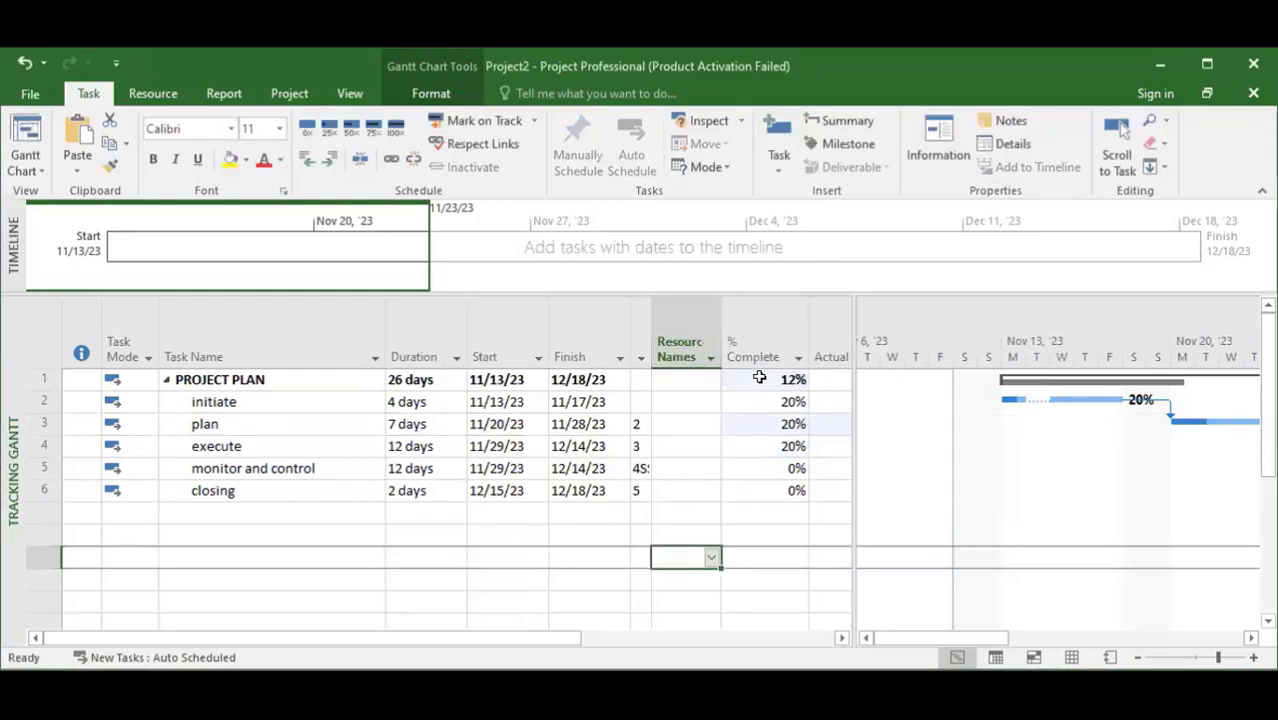
{"action": "left_click", "coordinate": [760, 380]}
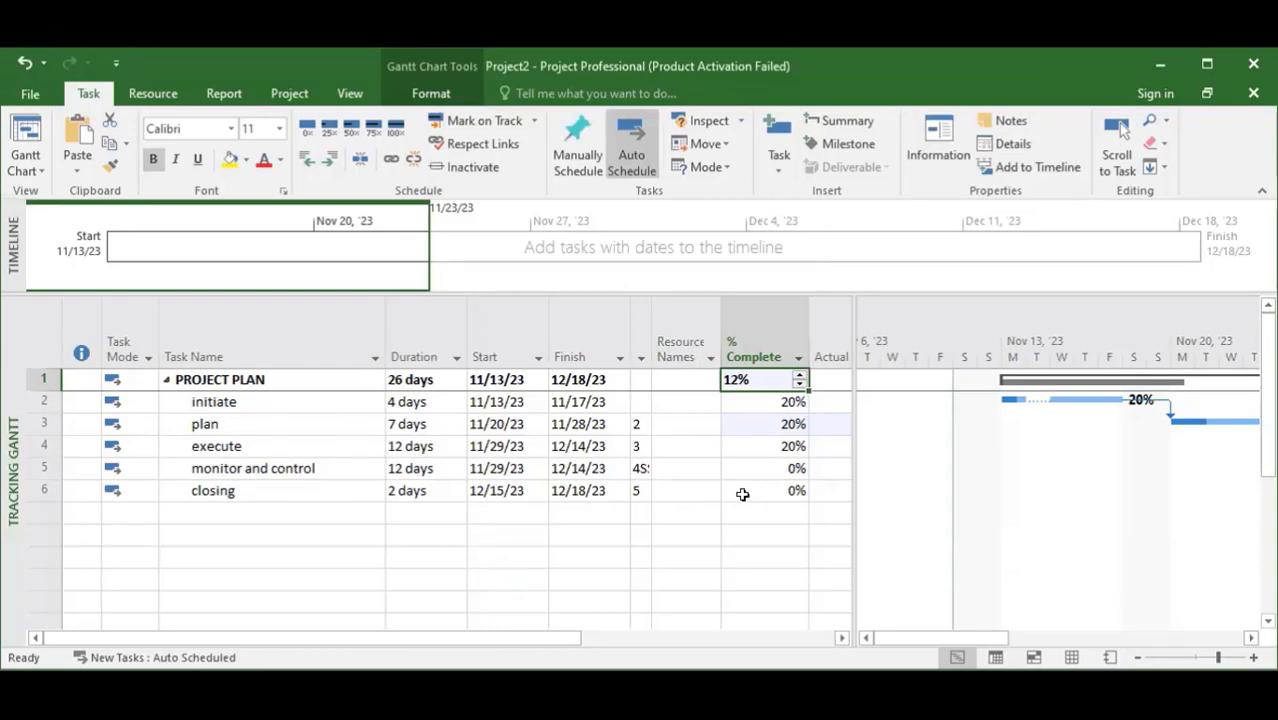
{"action": "left_click", "coordinate": [446, 560]}
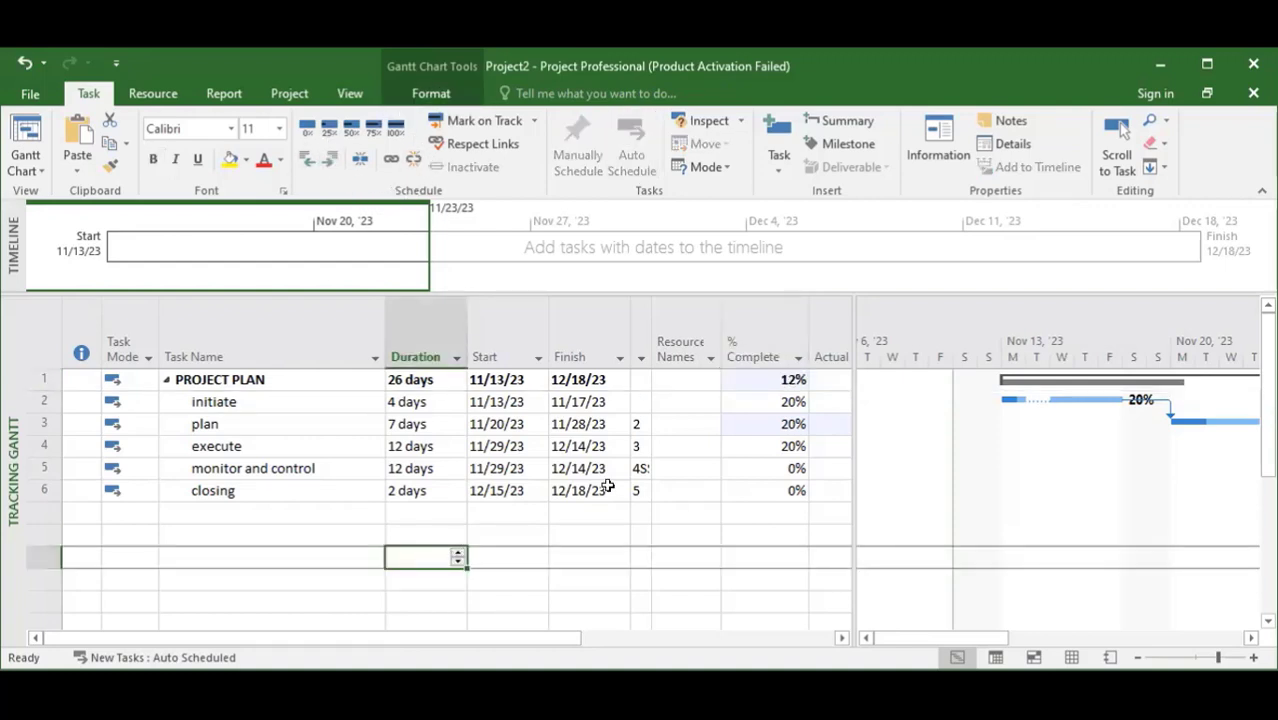
Step: Set the monitor and control task to 25% complete
{"action": "left_click", "coordinate": [760, 401]}
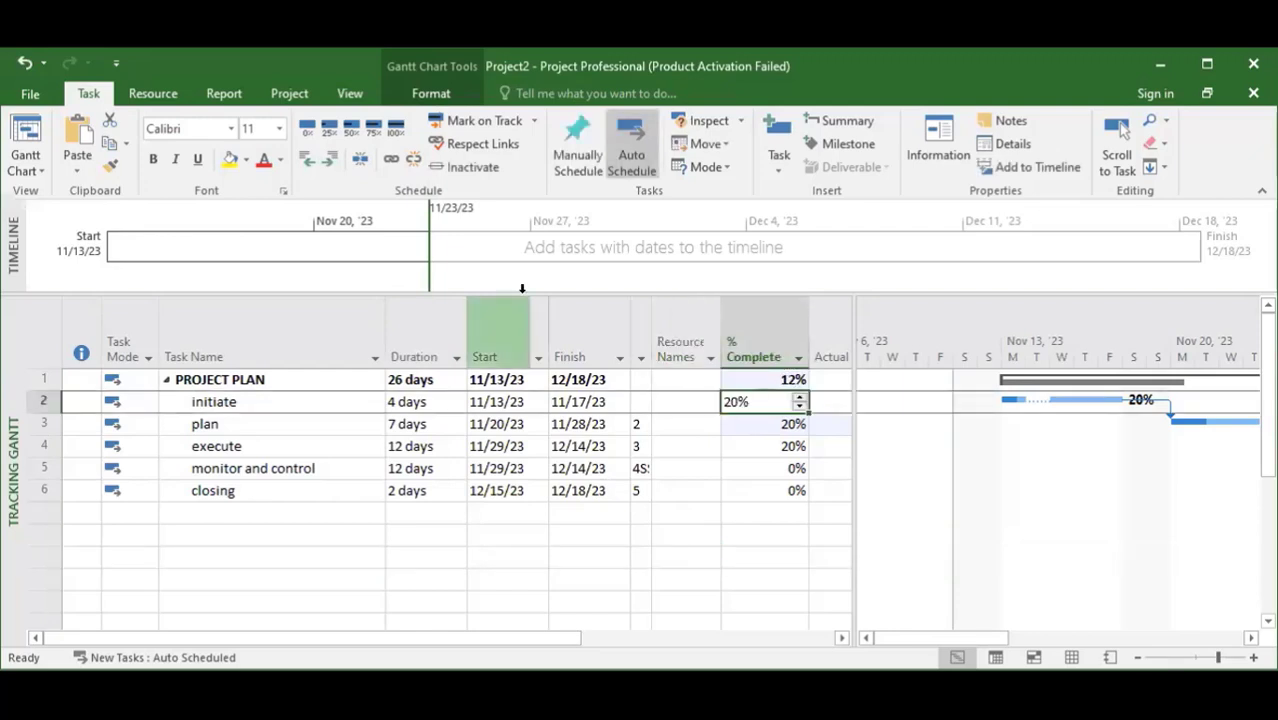
{"action": "left_click", "coordinate": [736, 446]}
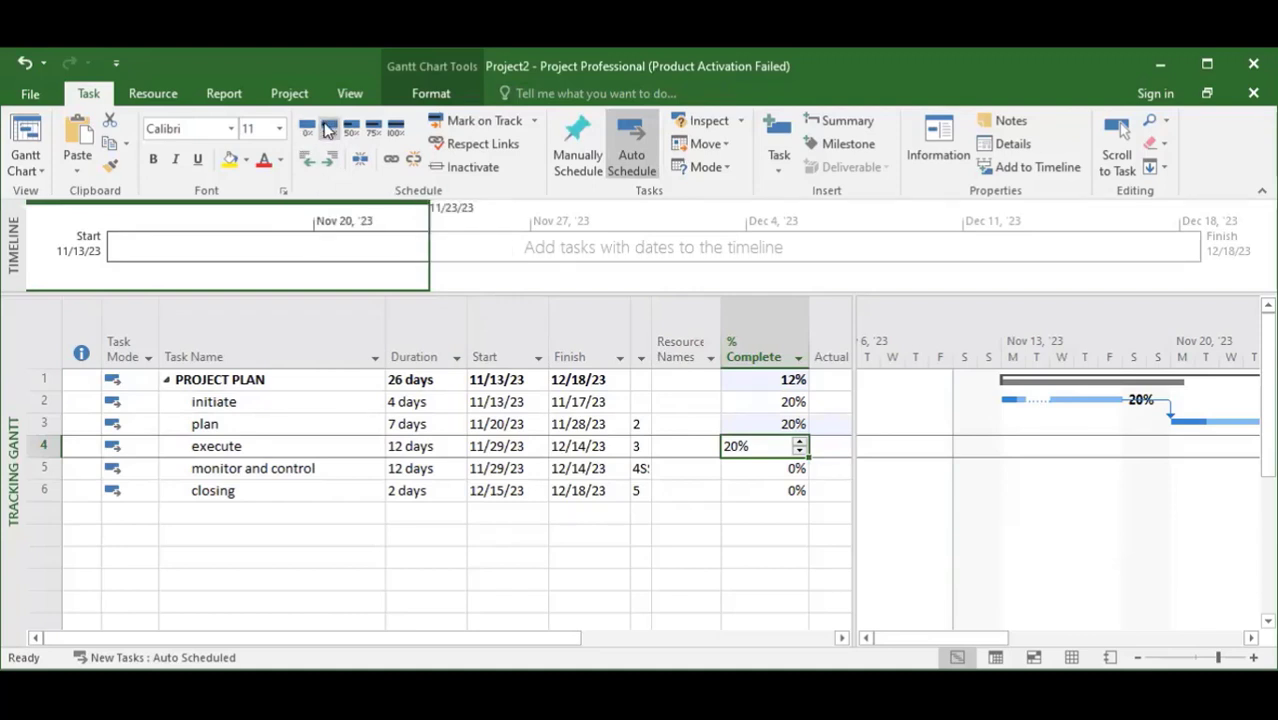
{"action": "left_click", "coordinate": [748, 470]}
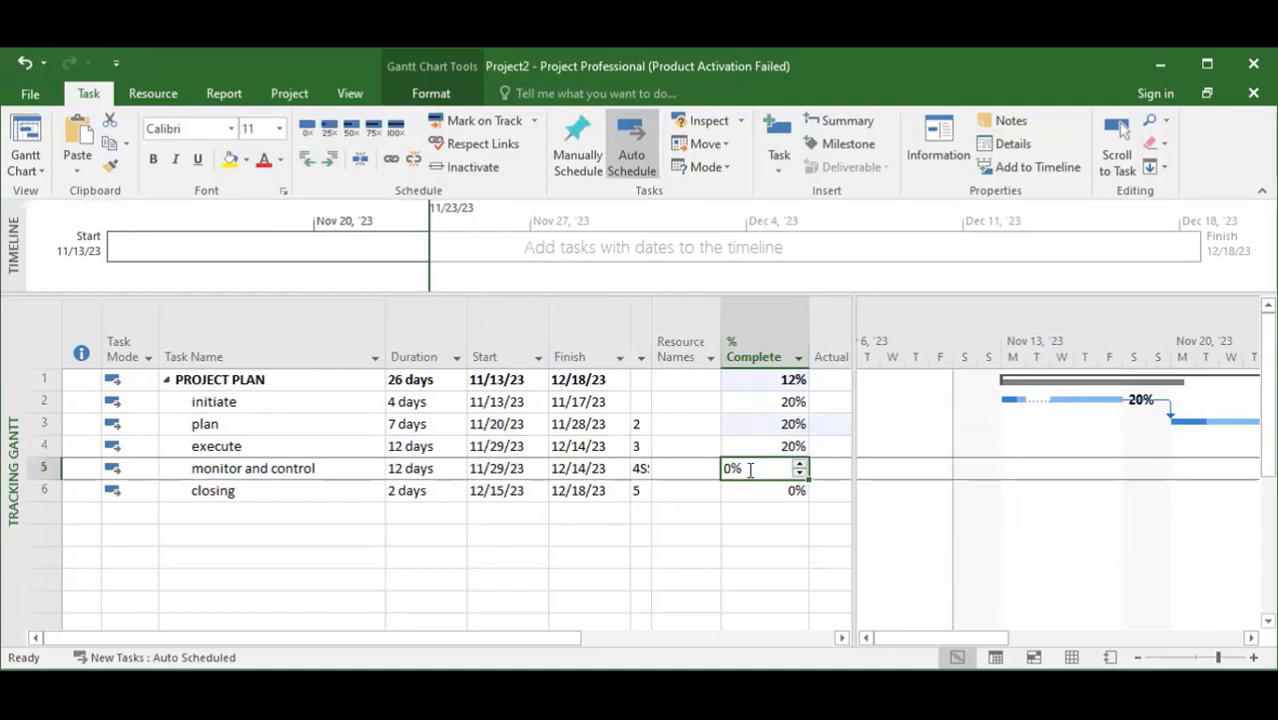
{"action": "left_click", "coordinate": [329, 128]}
{"action": "left_click", "coordinate": [763, 491]}
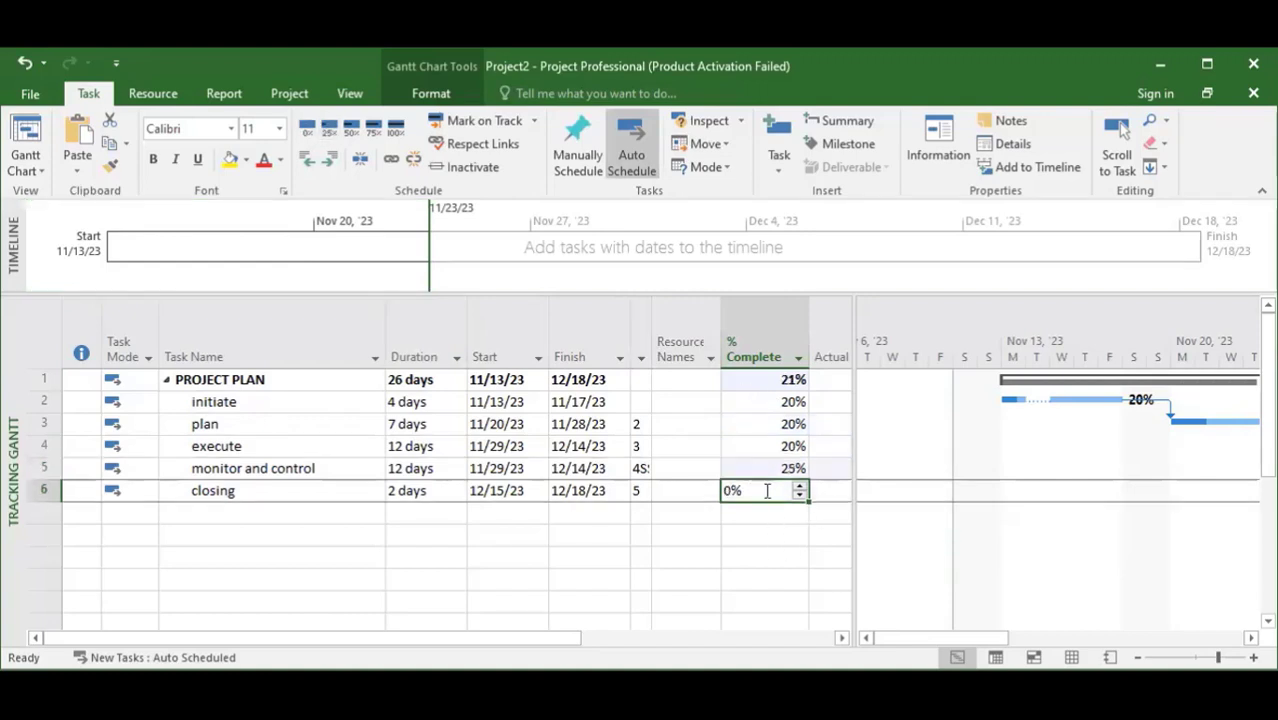
Step: Look at the Mark on Track options and review the tasks' Actual Start and Actual Finish columns
{"action": "left_click_drag", "start_coordinate": [551, 634], "coordinate": [615, 634]}
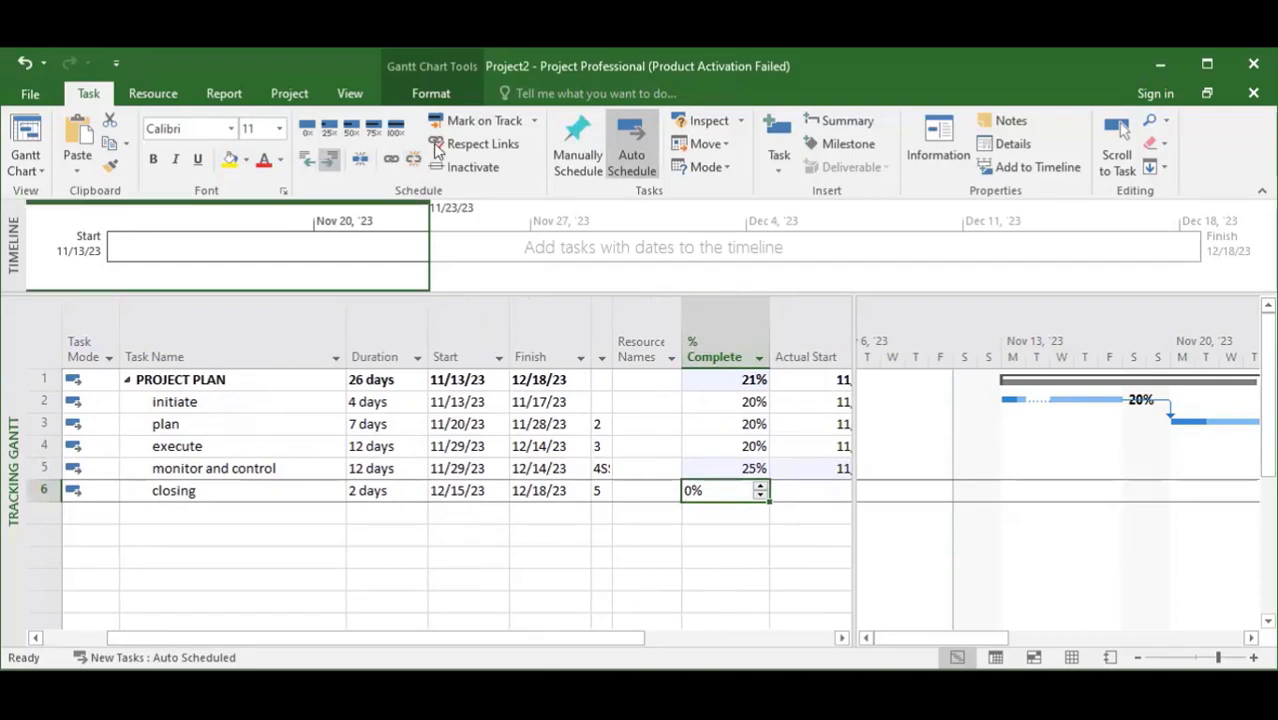
{"action": "left_click", "coordinate": [533, 121]}
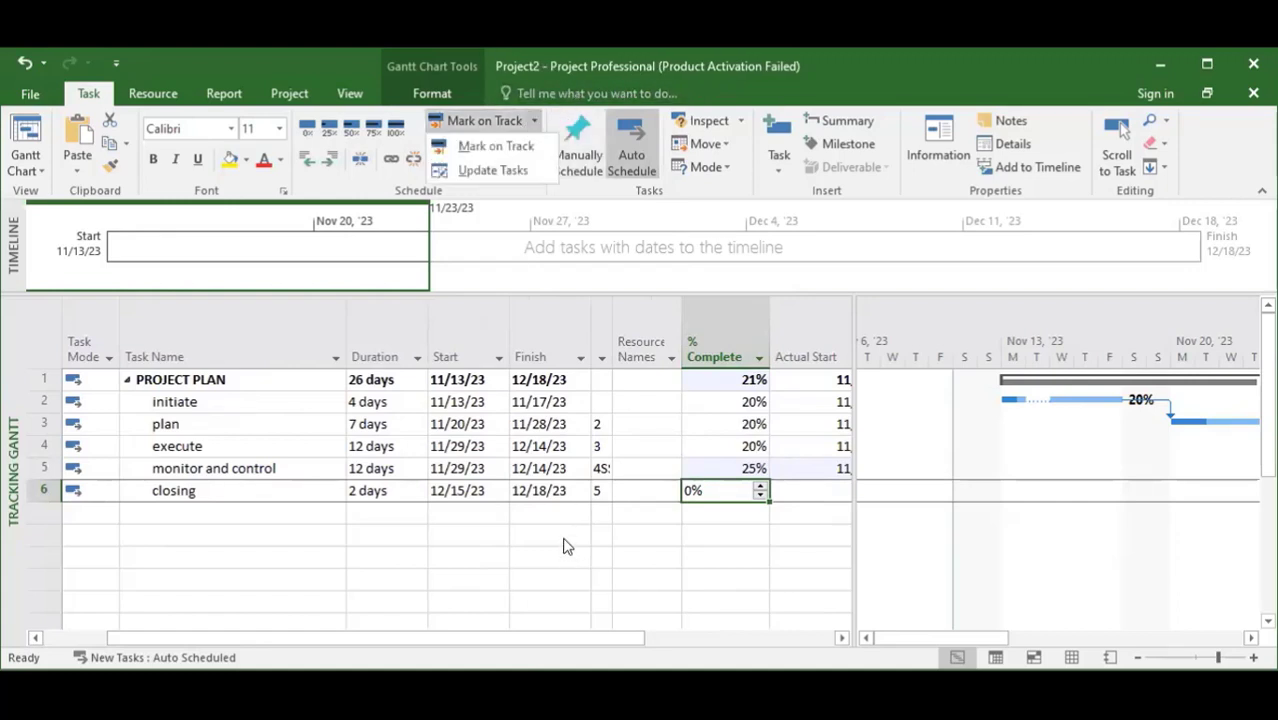
{"action": "left_click", "coordinate": [596, 639]}
{"action": "scroll", "coordinate": [688, 593], "scroll_direction": "right", "scroll_amount": 3}
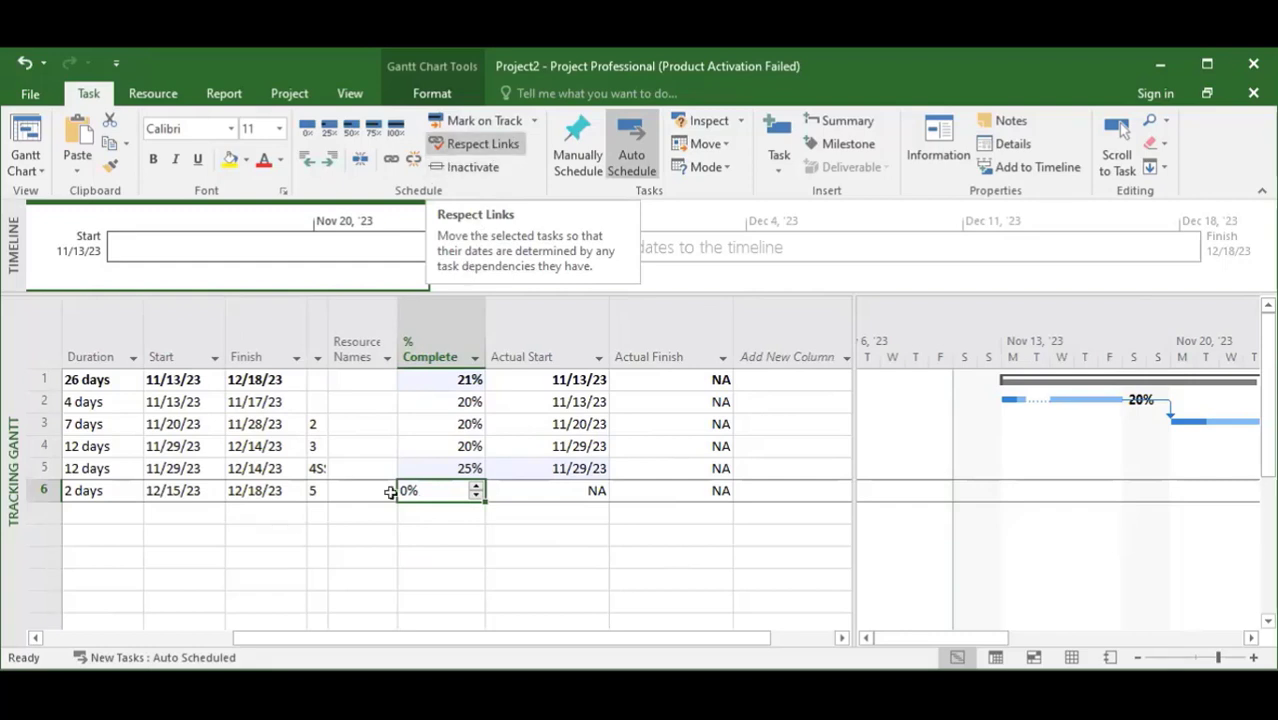
{"action": "left_click", "coordinate": [357, 468]}
{"action": "left_click_drag", "start_coordinate": [598, 638], "coordinate": [400, 638]}
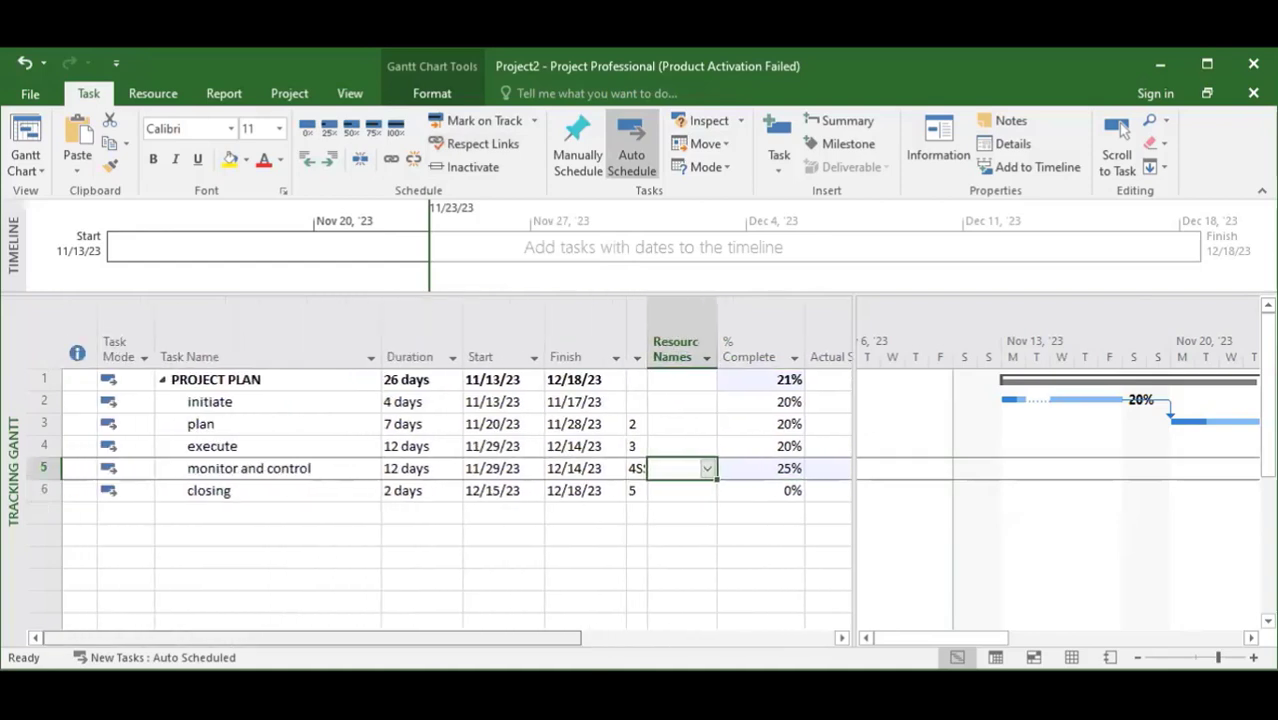
Step: Try to inactivate the monitor and control task
{"action": "left_click", "coordinate": [412, 468]}
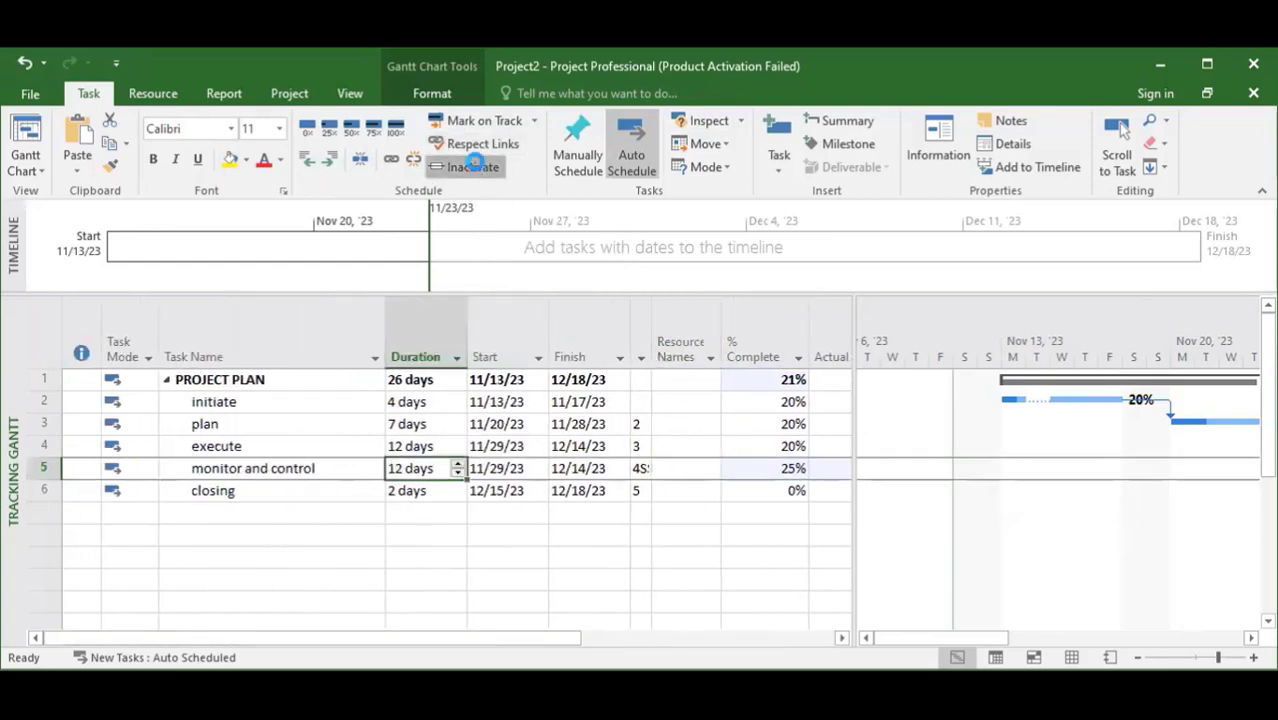
{"action": "left_click", "coordinate": [474, 165]}
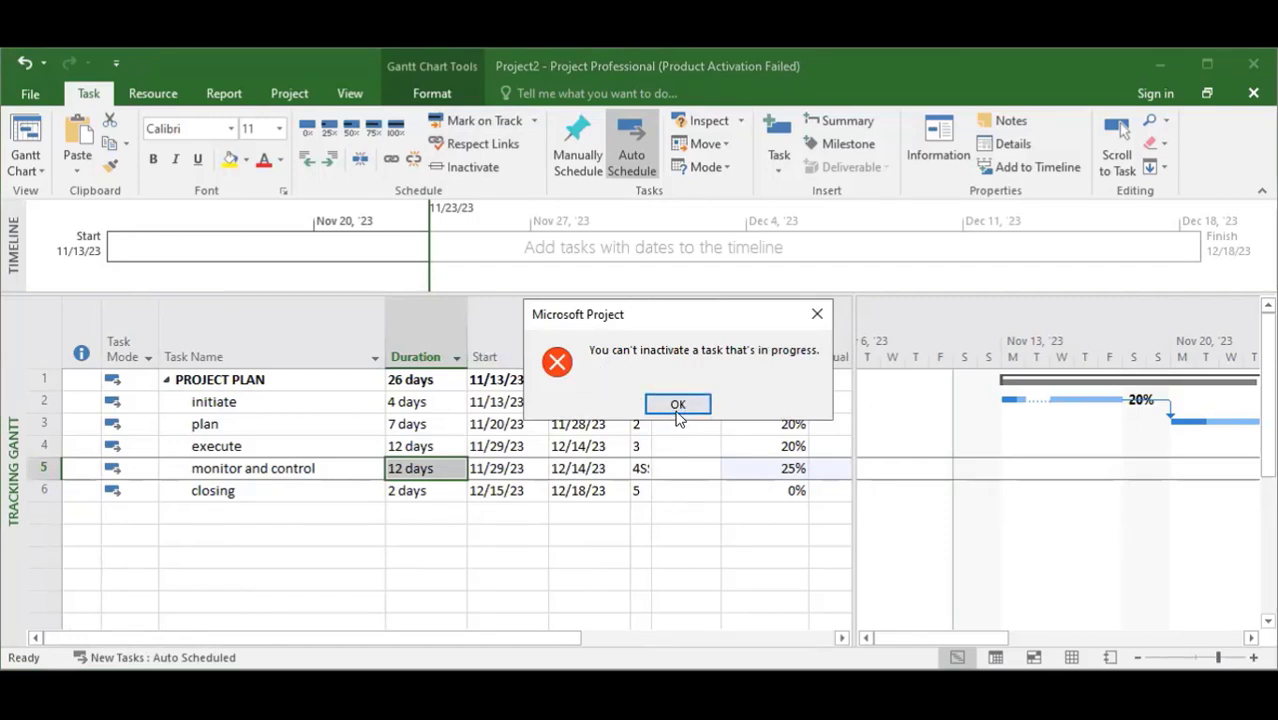
{"action": "left_click", "coordinate": [678, 402]}
Step: Inactivate the closing task and reactivate it
{"action": "left_click", "coordinate": [414, 490]}
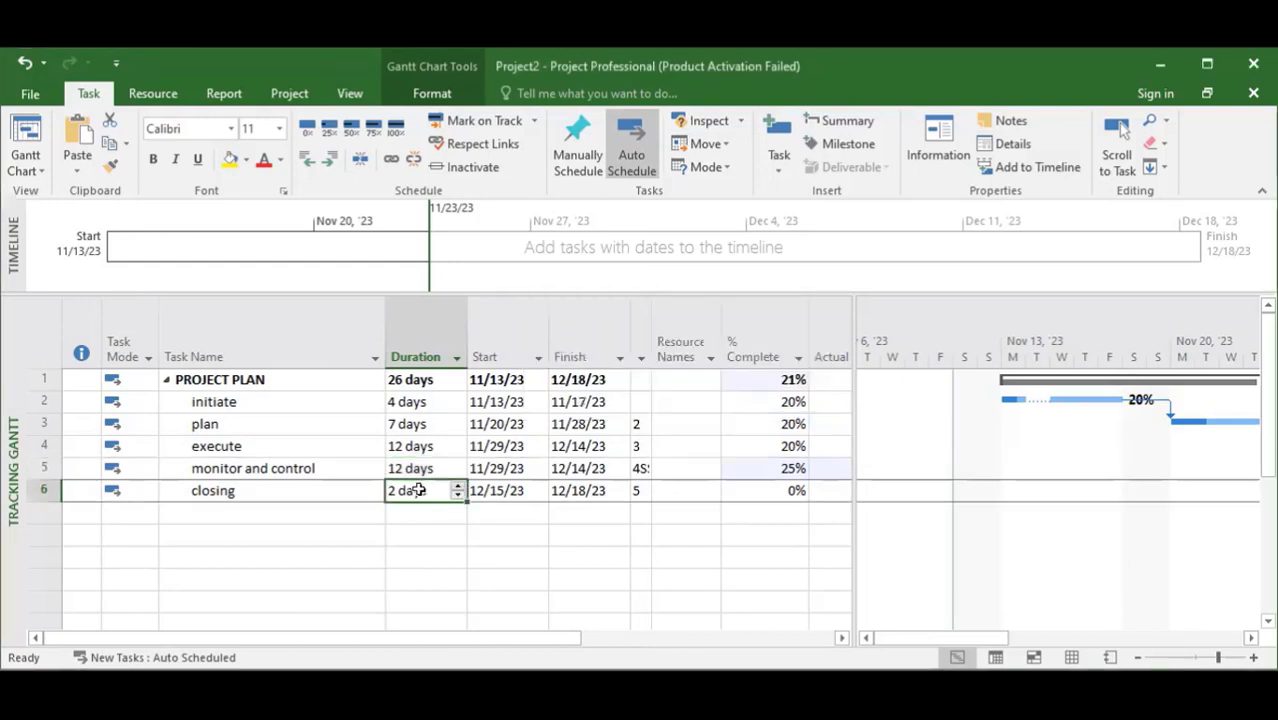
{"action": "left_click", "coordinate": [470, 167]}
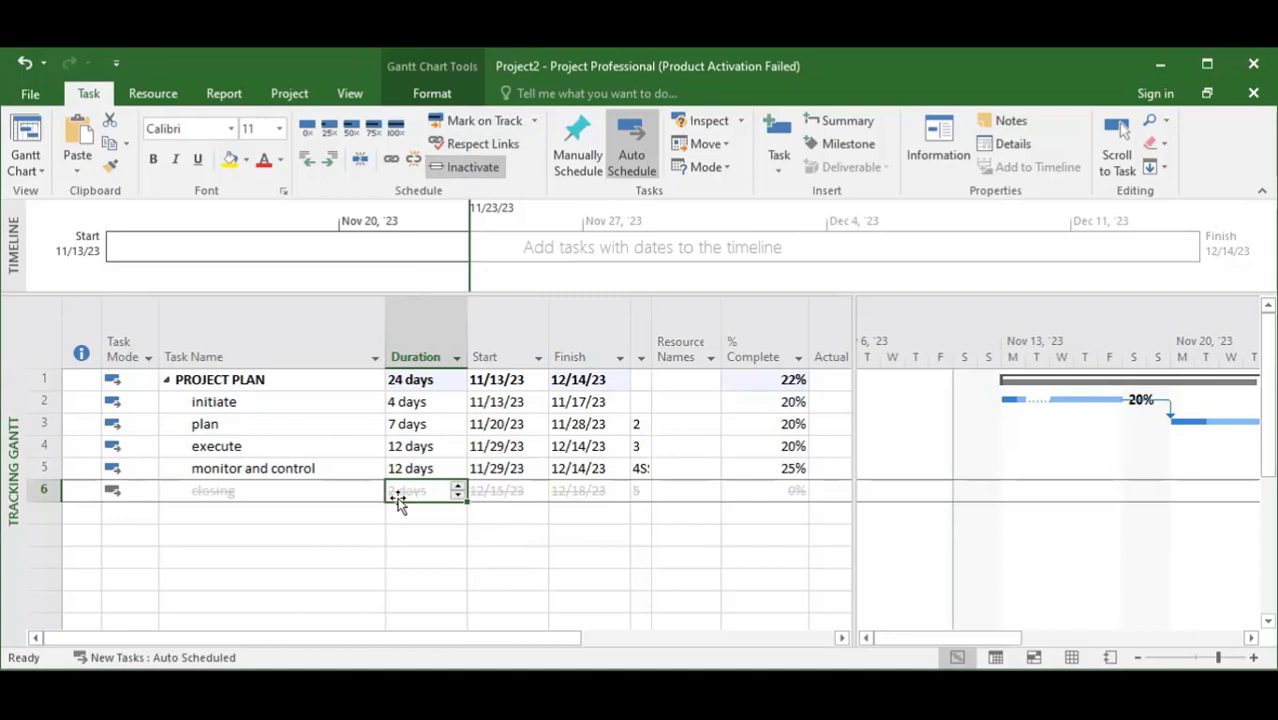
{"action": "left_click", "coordinate": [301, 491]}
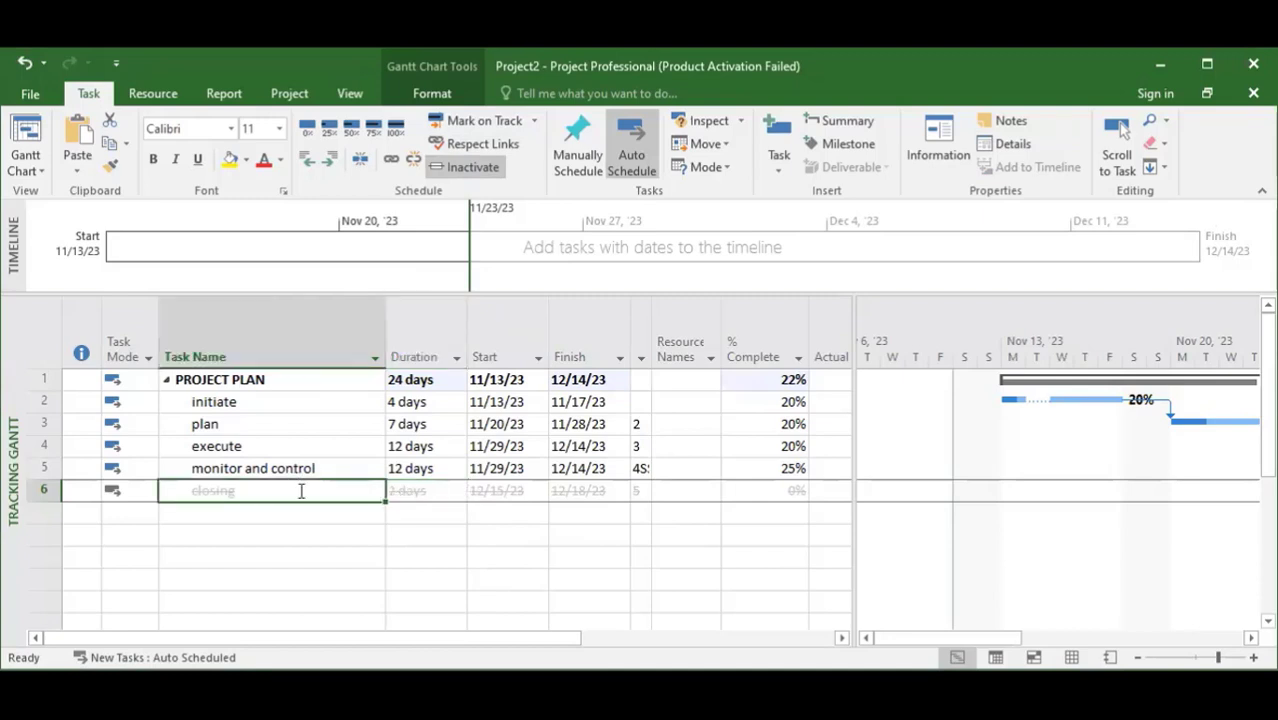
{"action": "left_click", "coordinate": [413, 489]}
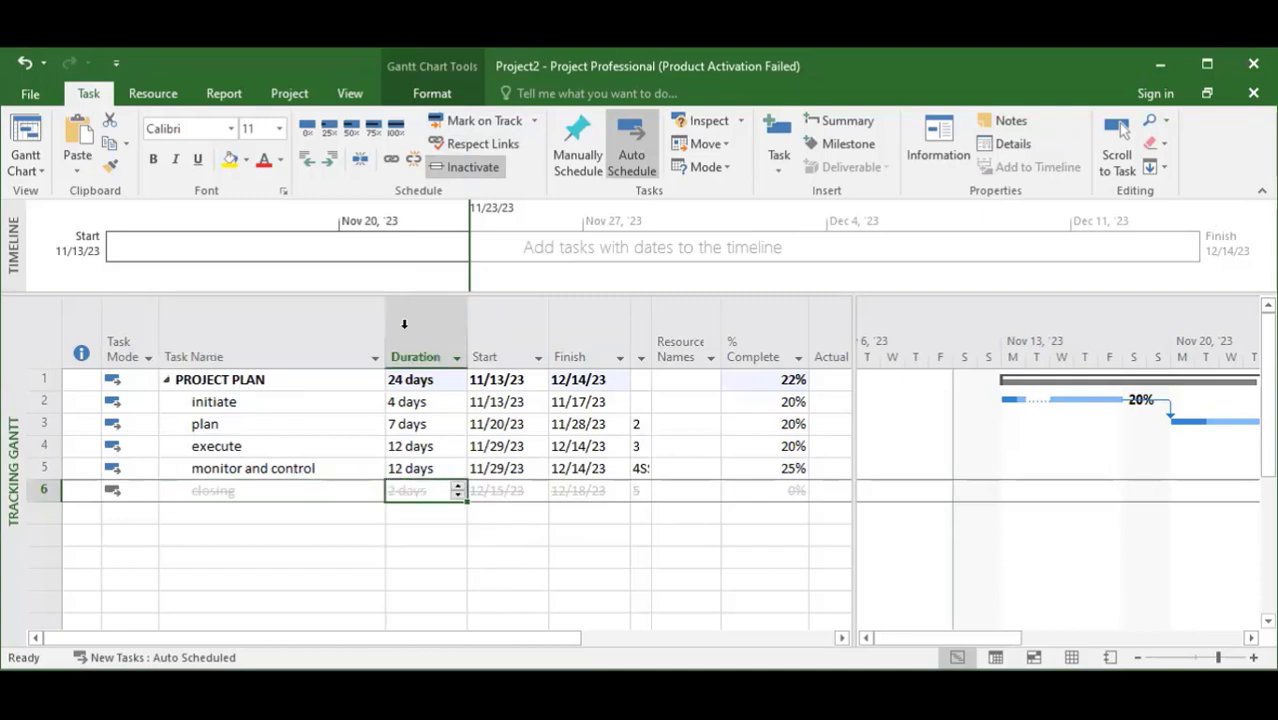
{"action": "left_click", "coordinate": [468, 167]}
{"action": "left_click", "coordinate": [292, 557]}
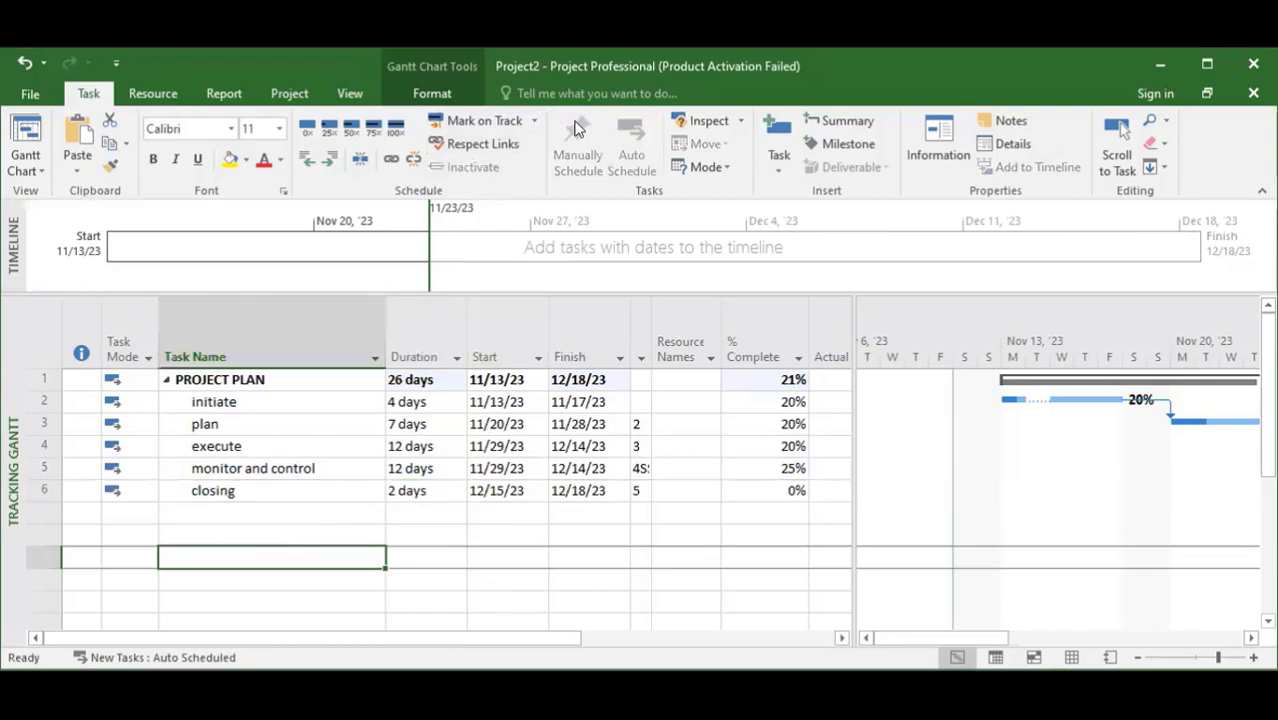
Step: Examine the Inspect, Move and new-task Mode options for the closing task without choosing any of them
{"action": "left_click", "coordinate": [246, 499]}
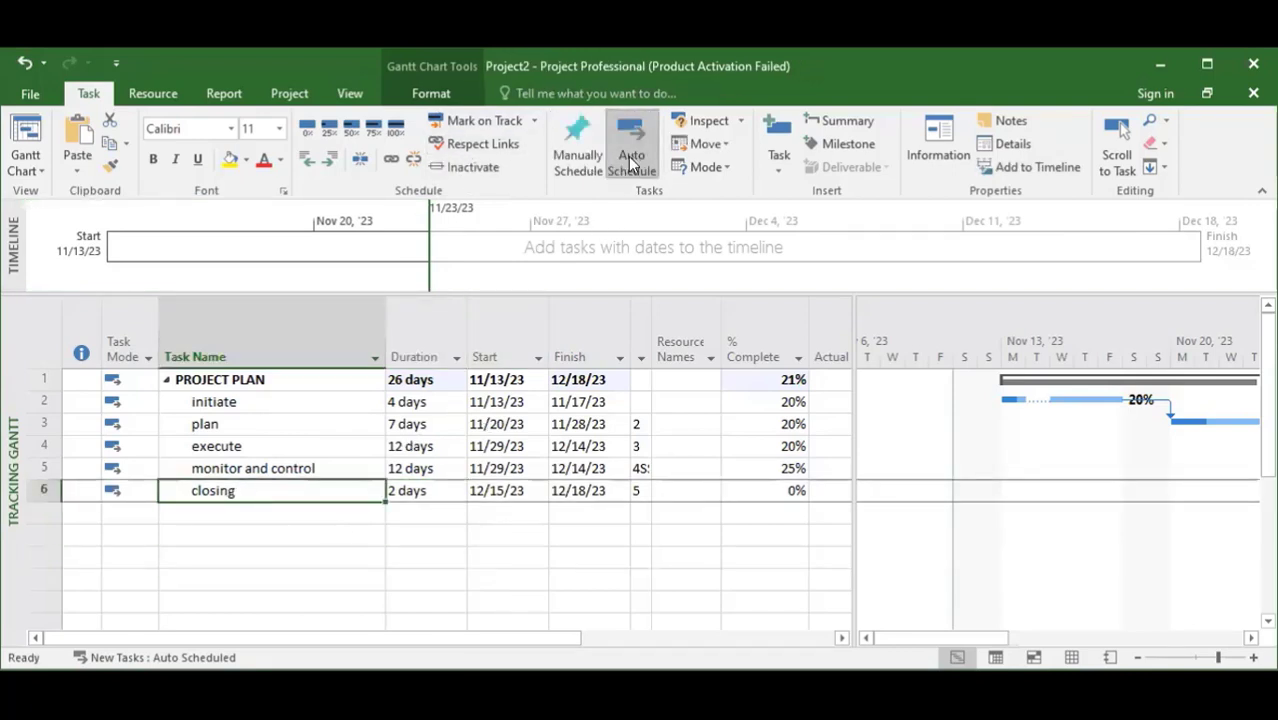
{"action": "left_click", "coordinate": [663, 490]}
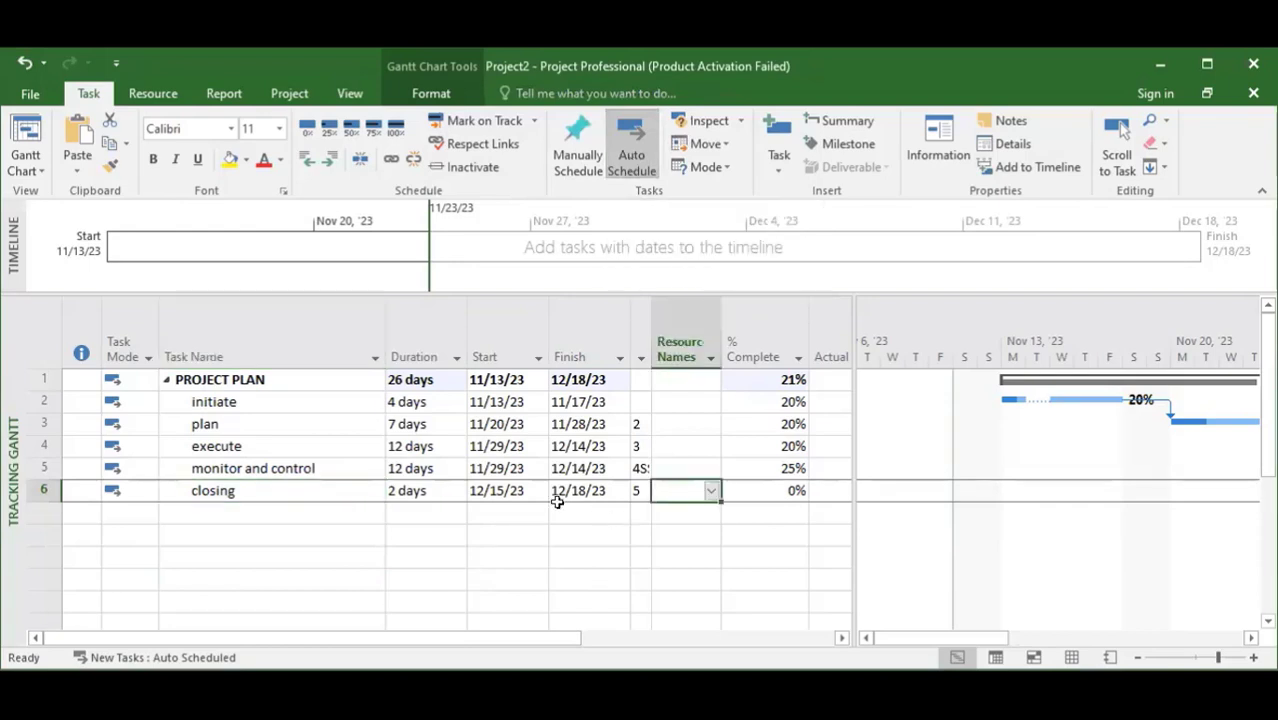
{"action": "left_click", "coordinate": [418, 508]}
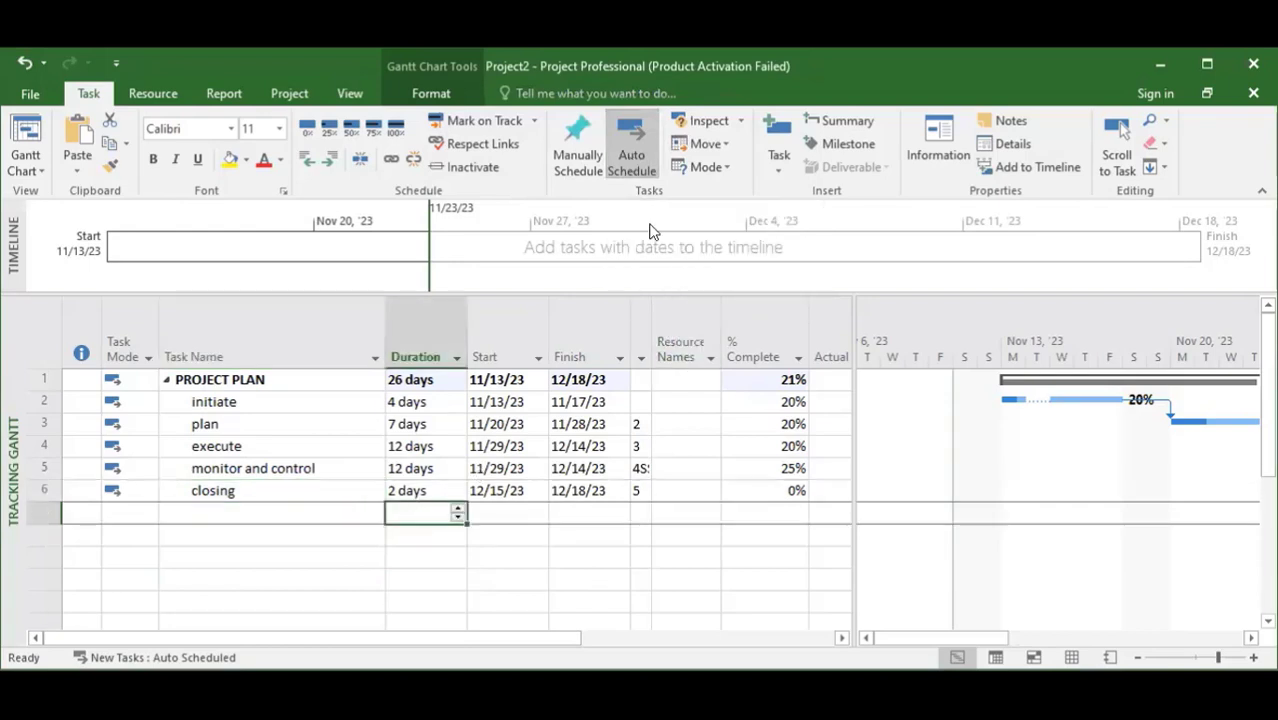
{"action": "left_click", "coordinate": [319, 490]}
{"action": "left_click", "coordinate": [740, 120]}
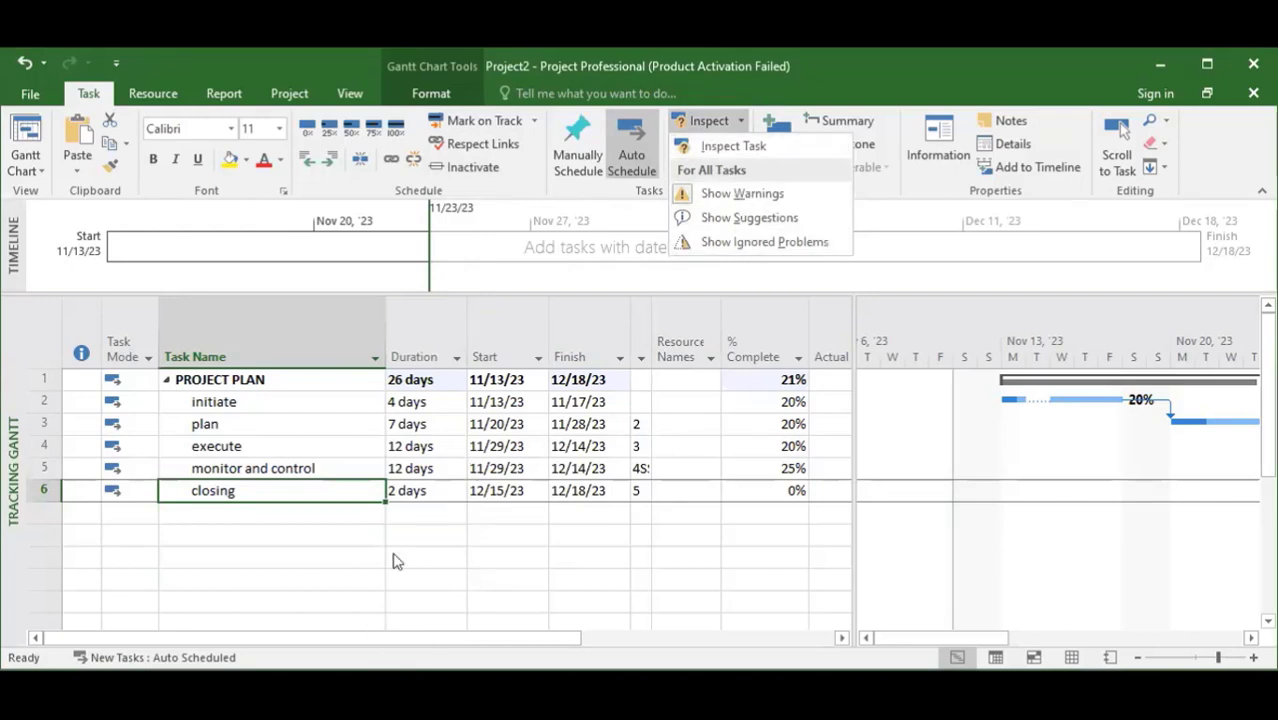
{"action": "left_click", "coordinate": [725, 143]}
{"action": "left_click", "coordinate": [727, 145]}
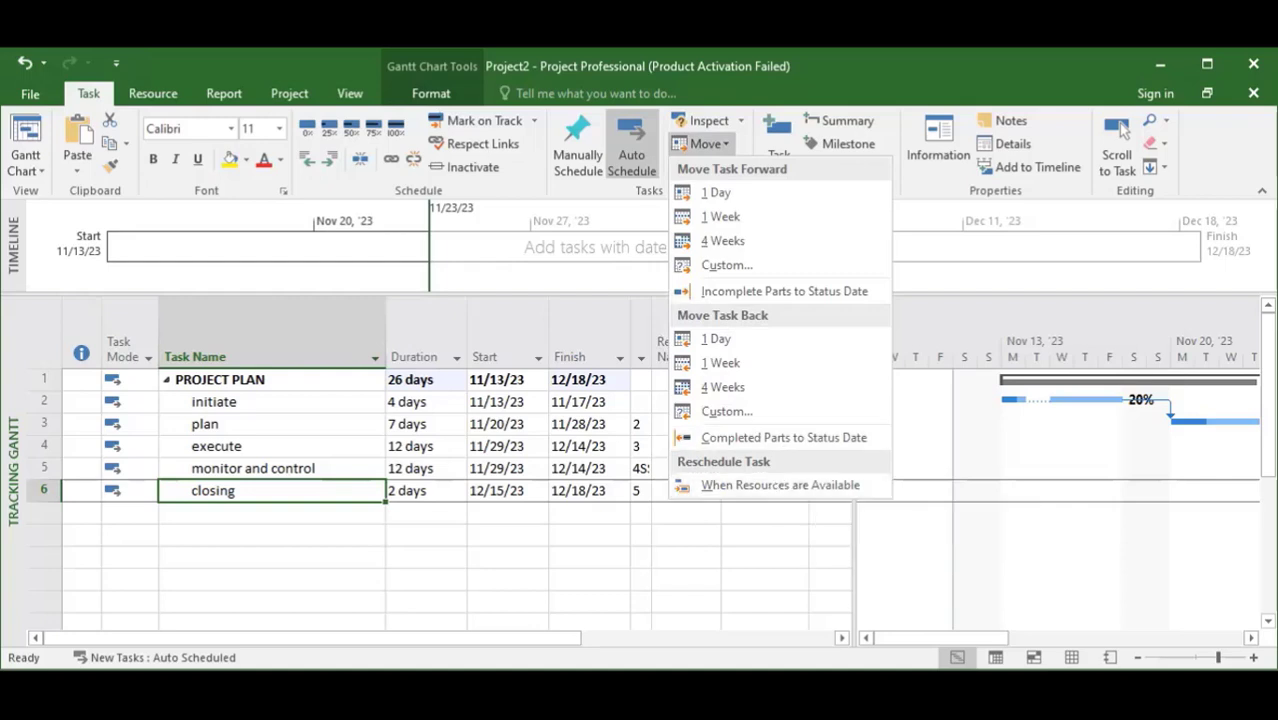
{"action": "left_click", "coordinate": [729, 163]}
{"action": "left_click", "coordinate": [729, 166]}
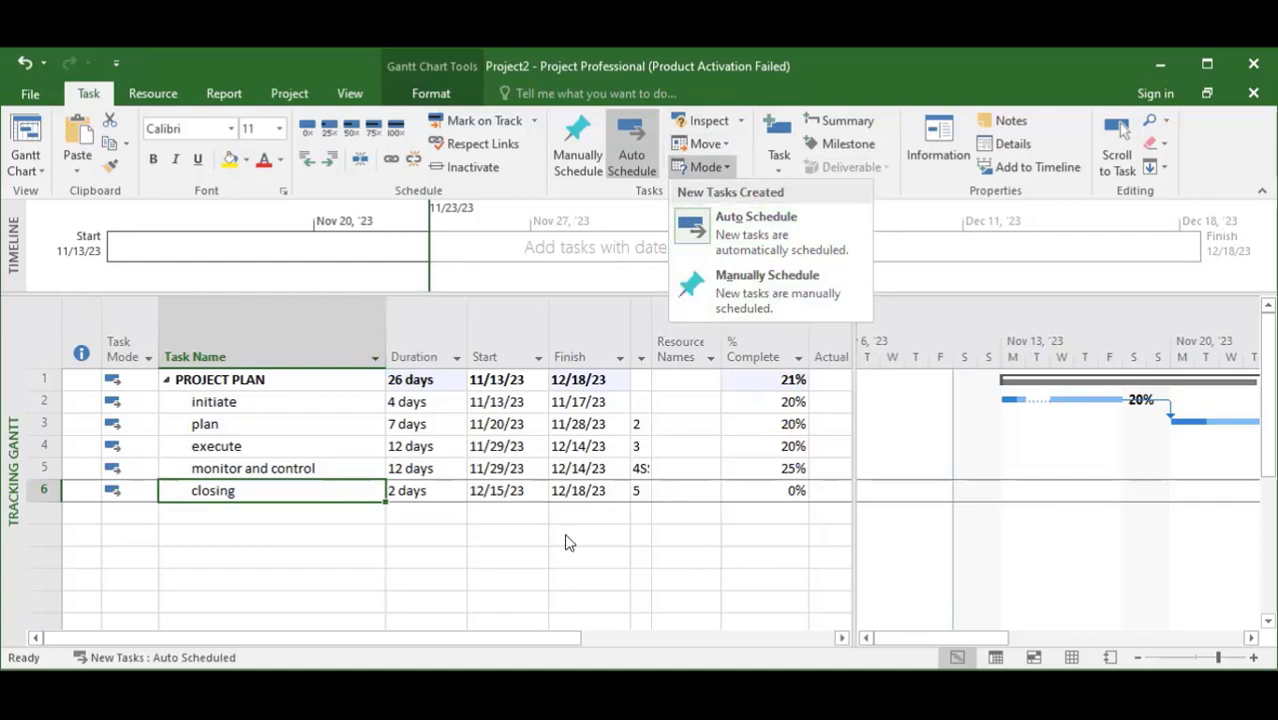
{"action": "key", "text": "Escape"}
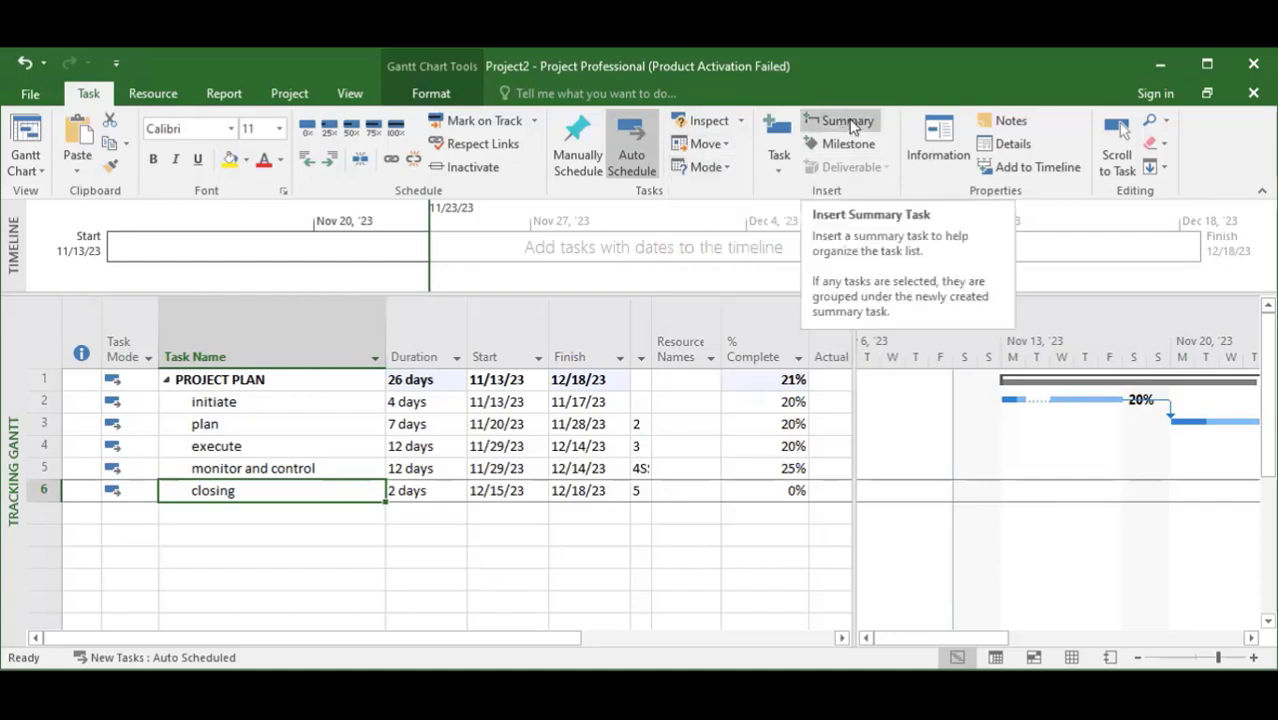
Step: Insert a summary task above the closing task and undo the insertion
{"action": "left_click", "coordinate": [852, 124]}
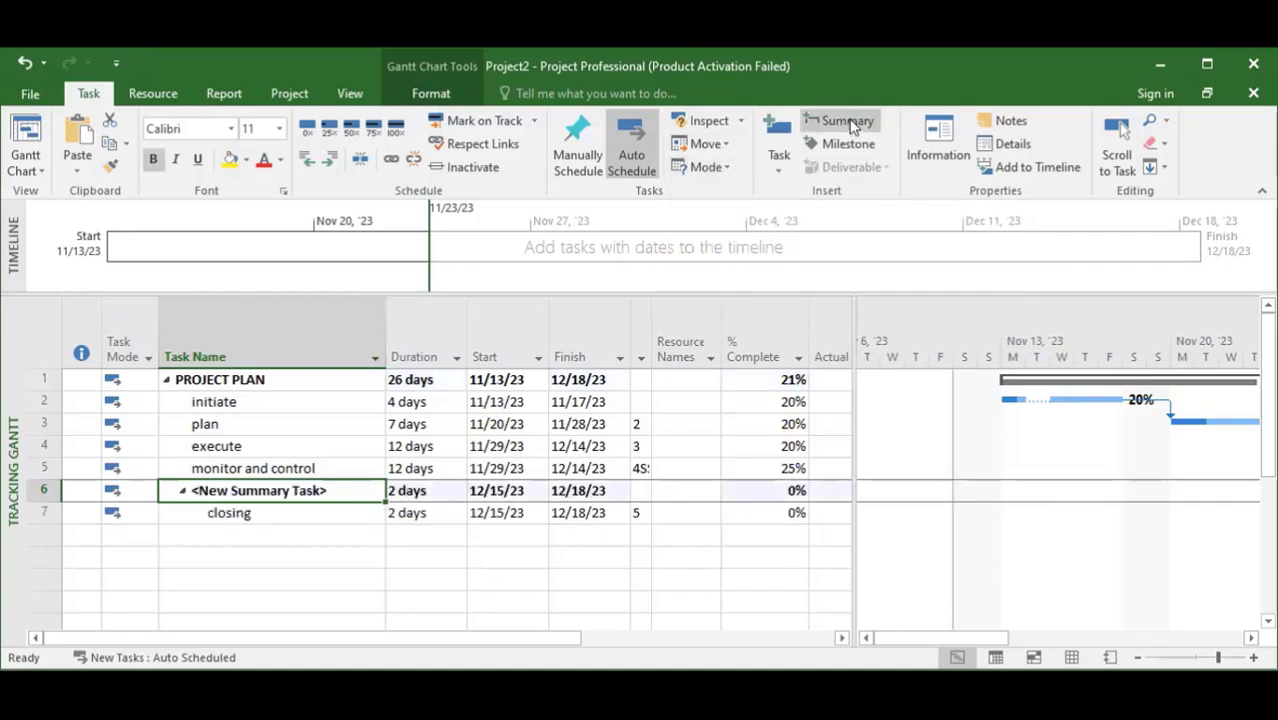
{"action": "key", "text": "ctrl+z"}
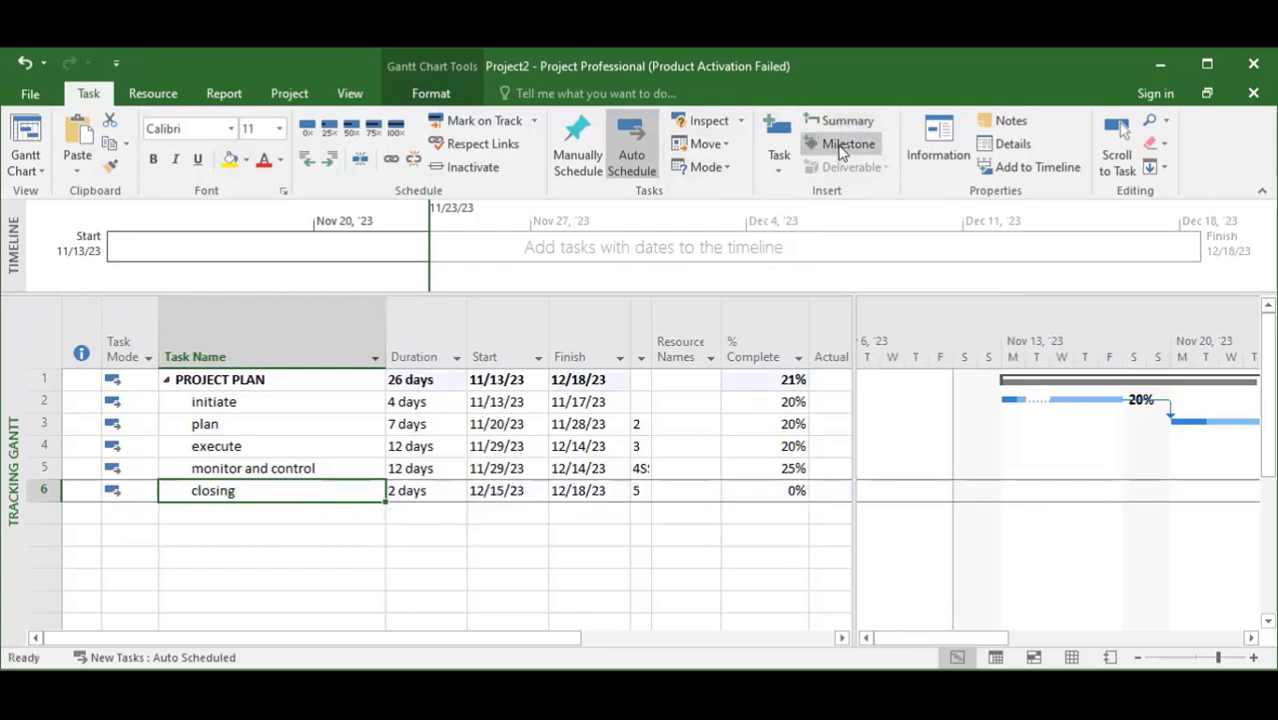
Step: Insert a milestone in the empty row below the closing task and name it "Project plan complet"
{"action": "left_click", "coordinate": [237, 511]}
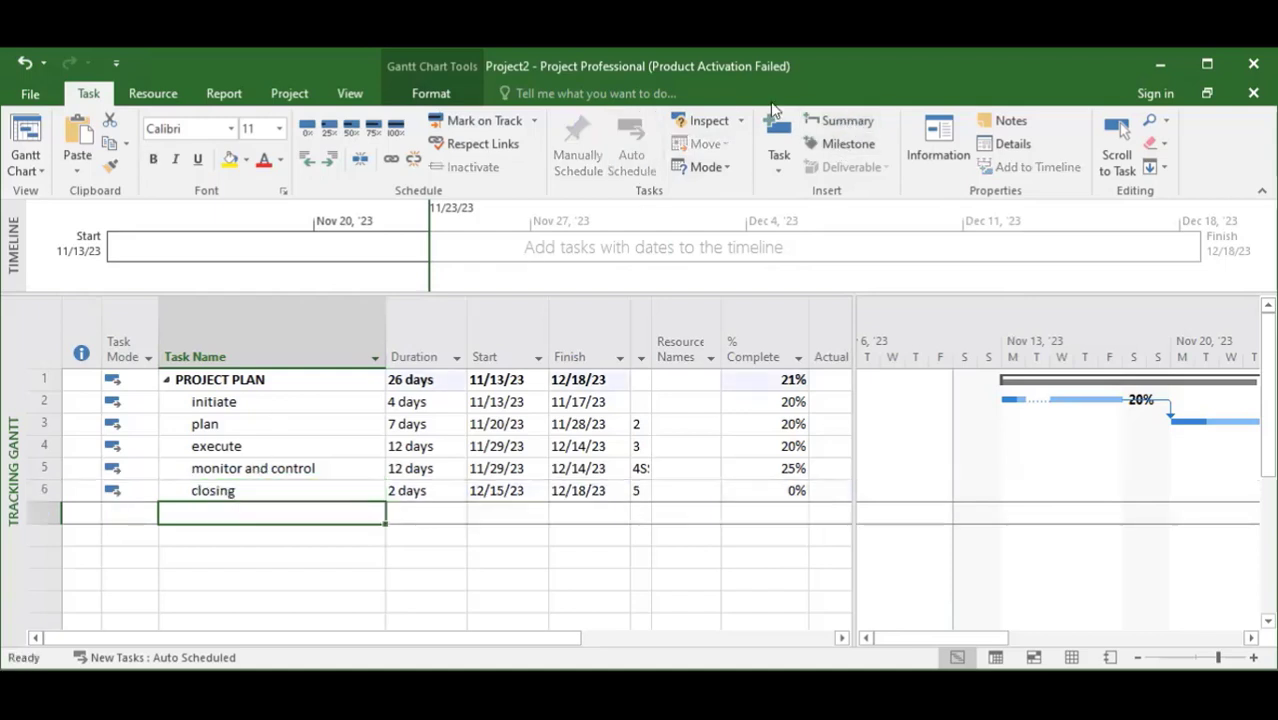
{"action": "left_click", "coordinate": [816, 146]}
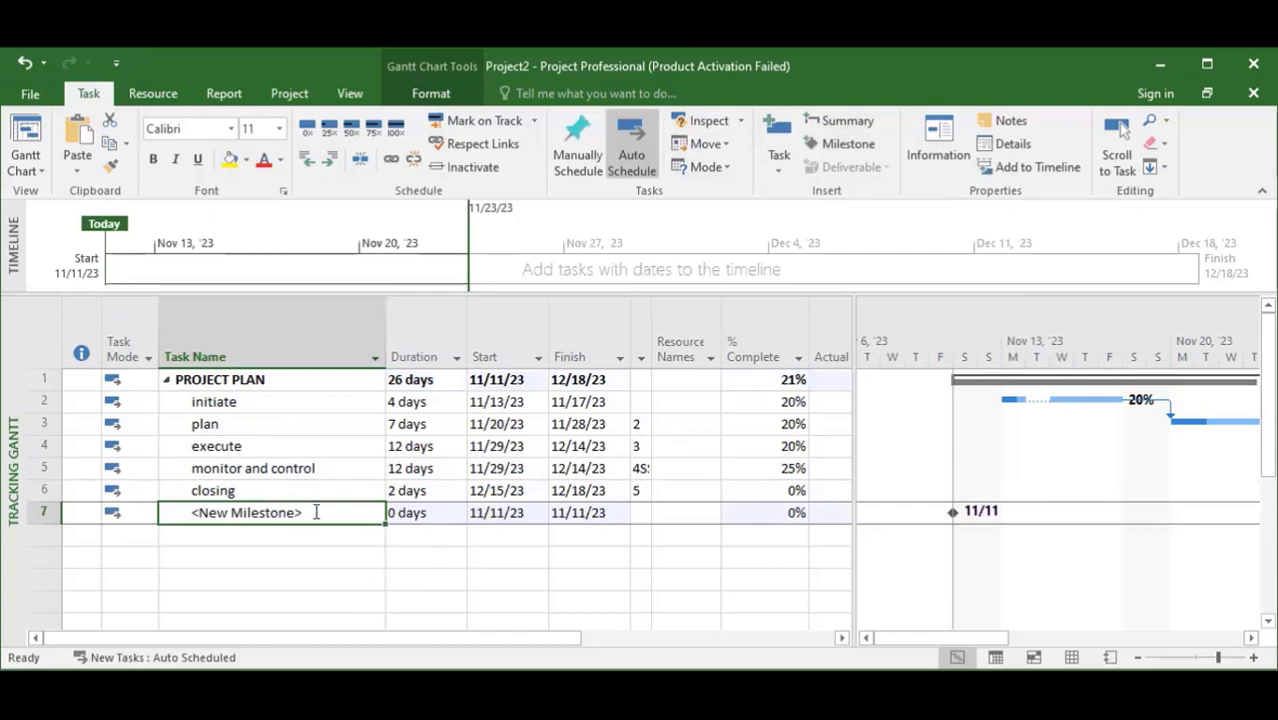
{"action": "left_click", "coordinate": [186, 512]}
{"action": "type", "text": "pr"}
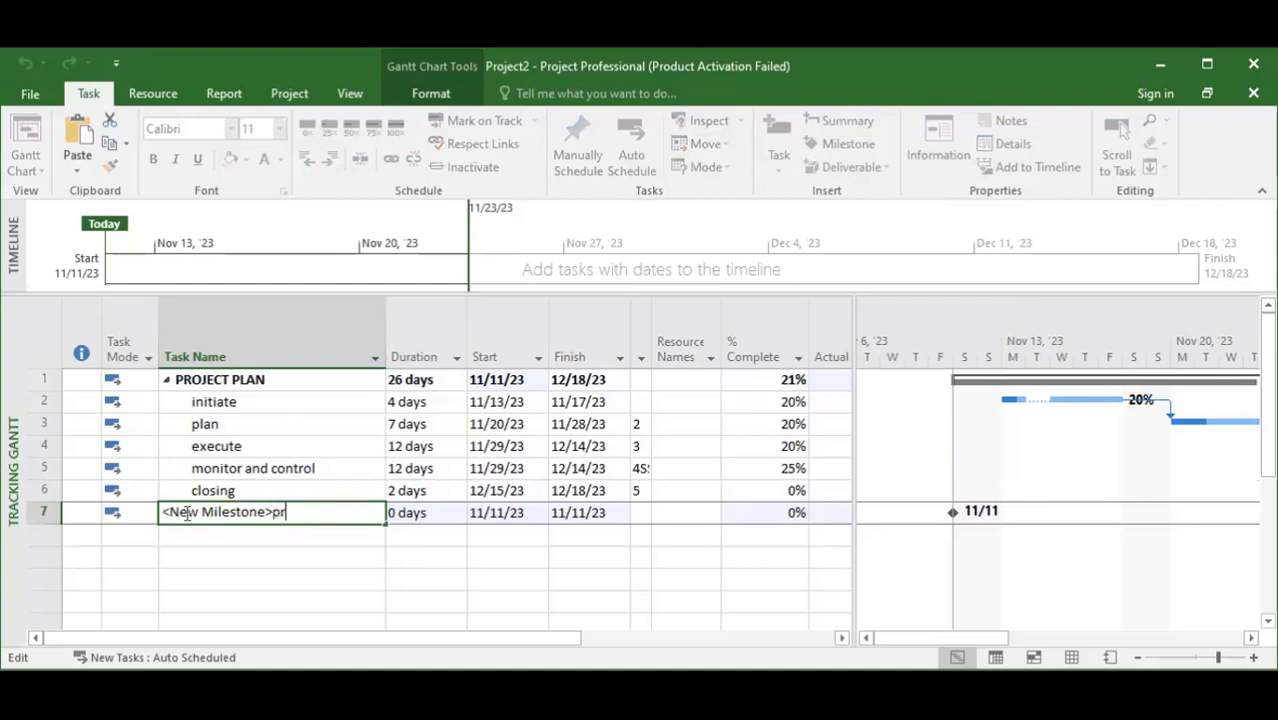
{"action": "key", "text": "BackSpace"}
{"action": "key", "text": "BackSpace"}
{"action": "key", "text": "BackSpace"}
{"action": "key", "text": "BackSpace"}
{"action": "key", "text": "BackSpace"}
{"action": "key", "text": "BackSpace"}
{"action": "key", "text": "BackSpace"}
{"action": "key", "text": "BackSpace"}
{"action": "key", "text": "BackSpace"}
{"action": "key", "text": "BackSpace"}
{"action": "key", "text": "BackSpace"}
{"action": "key", "text": "BackSpace"}
{"action": "key", "text": "BackSpace"}
{"action": "key", "text": "BackSpace"}
{"action": "key", "text": "BackSpace"}
{"action": "key", "text": "BackSpace"}
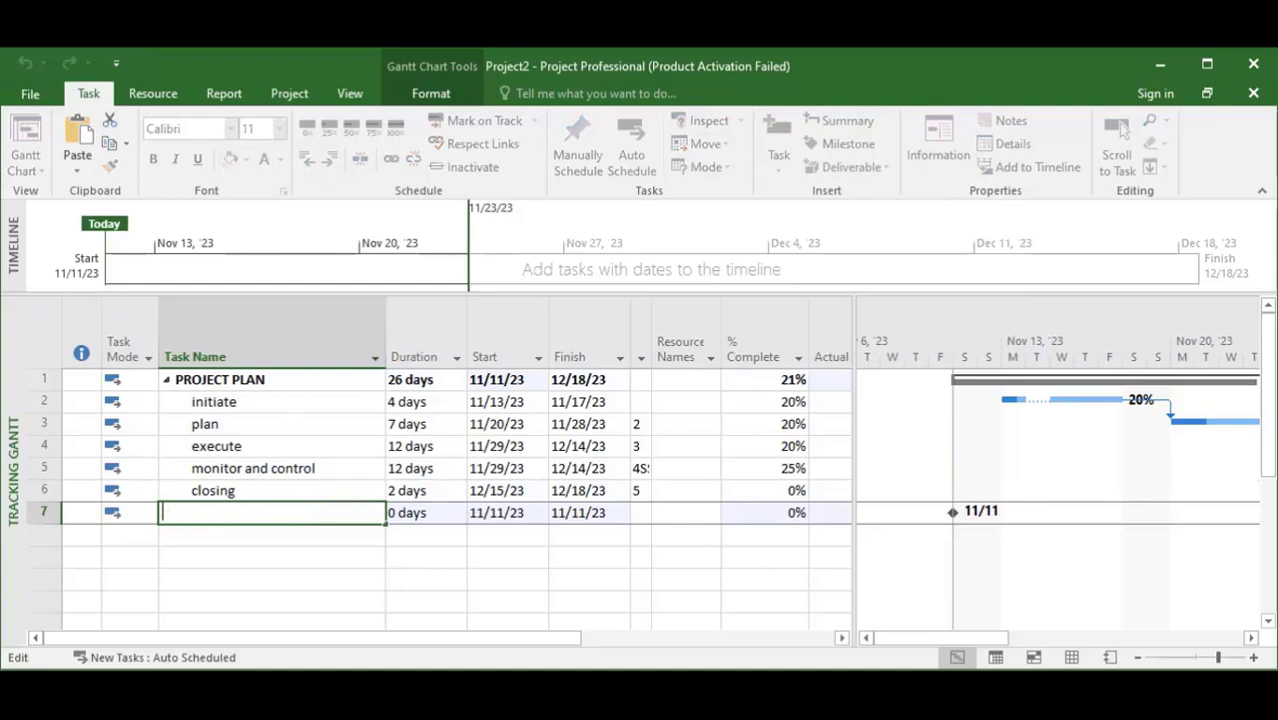
{"action": "type", "text": "Project "}
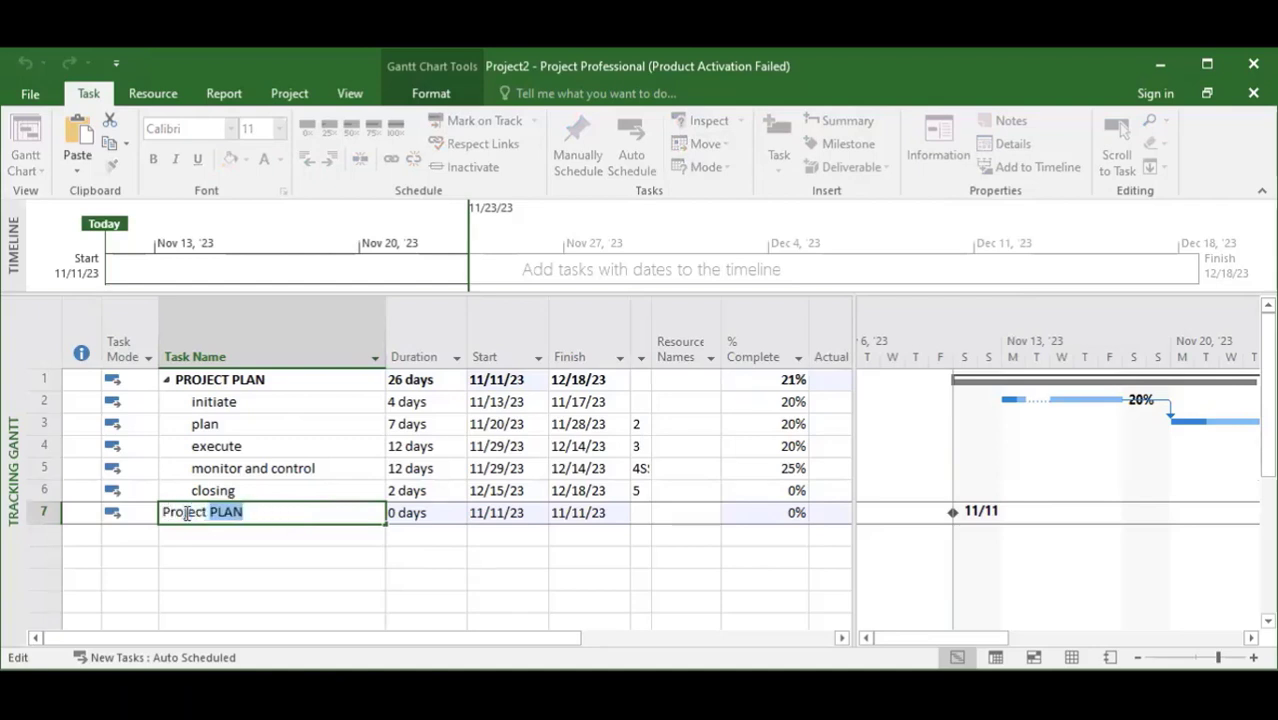
{"action": "type", "text": "plan complet"}
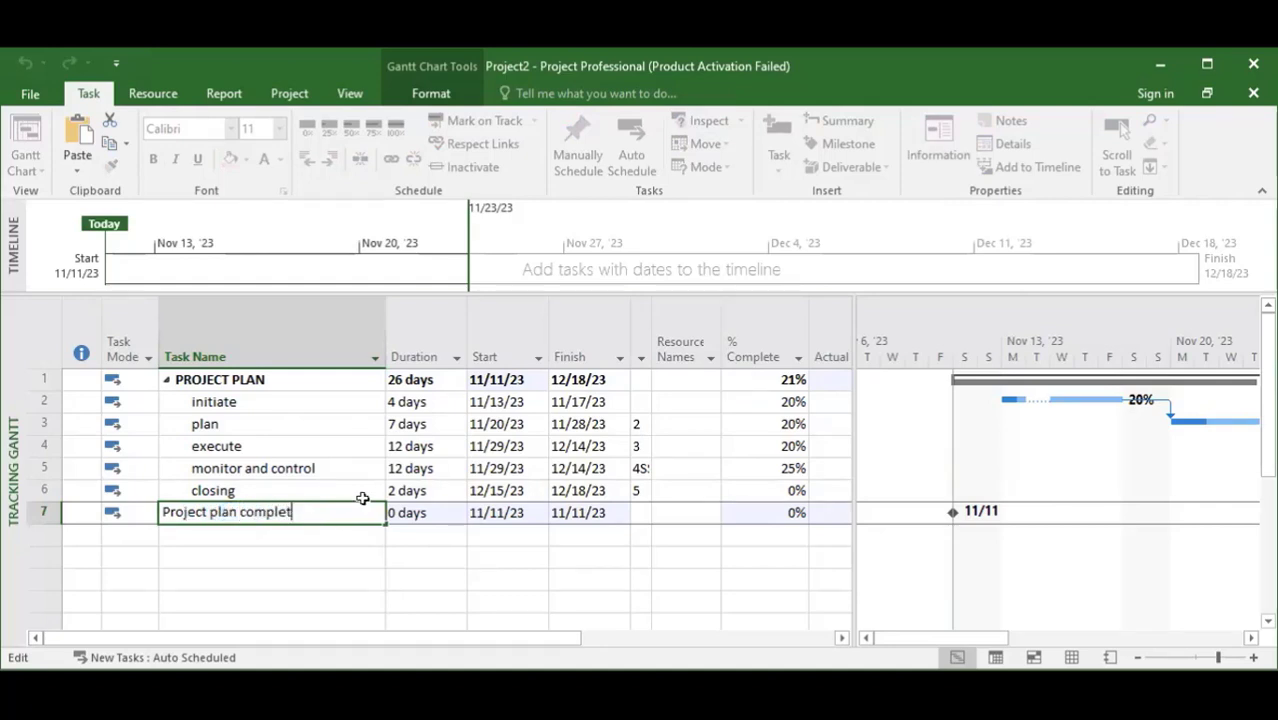
{"action": "left_click", "coordinate": [452, 541]}
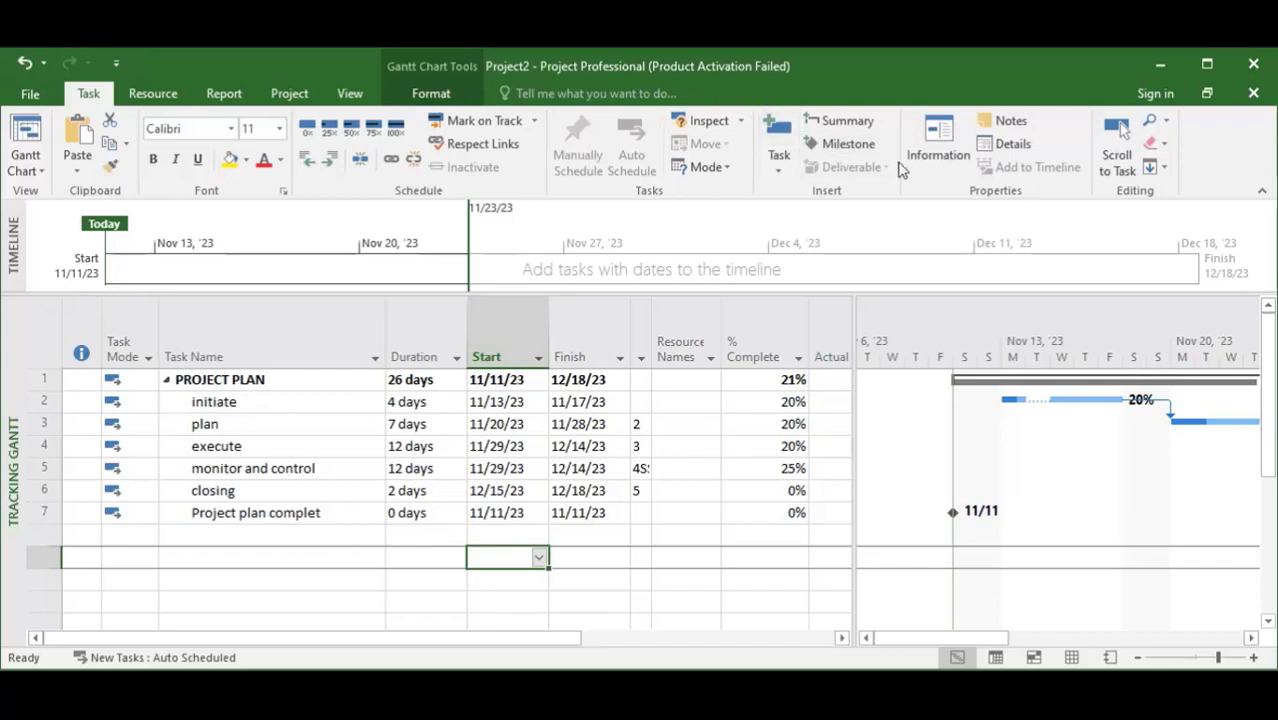
Step: Examine the initiate task's general, predecessor, resource, advanced, notes and custom field information, including task types, and close it without saving
{"action": "left_click", "coordinate": [211, 401]}
{"action": "left_click", "coordinate": [940, 146]}
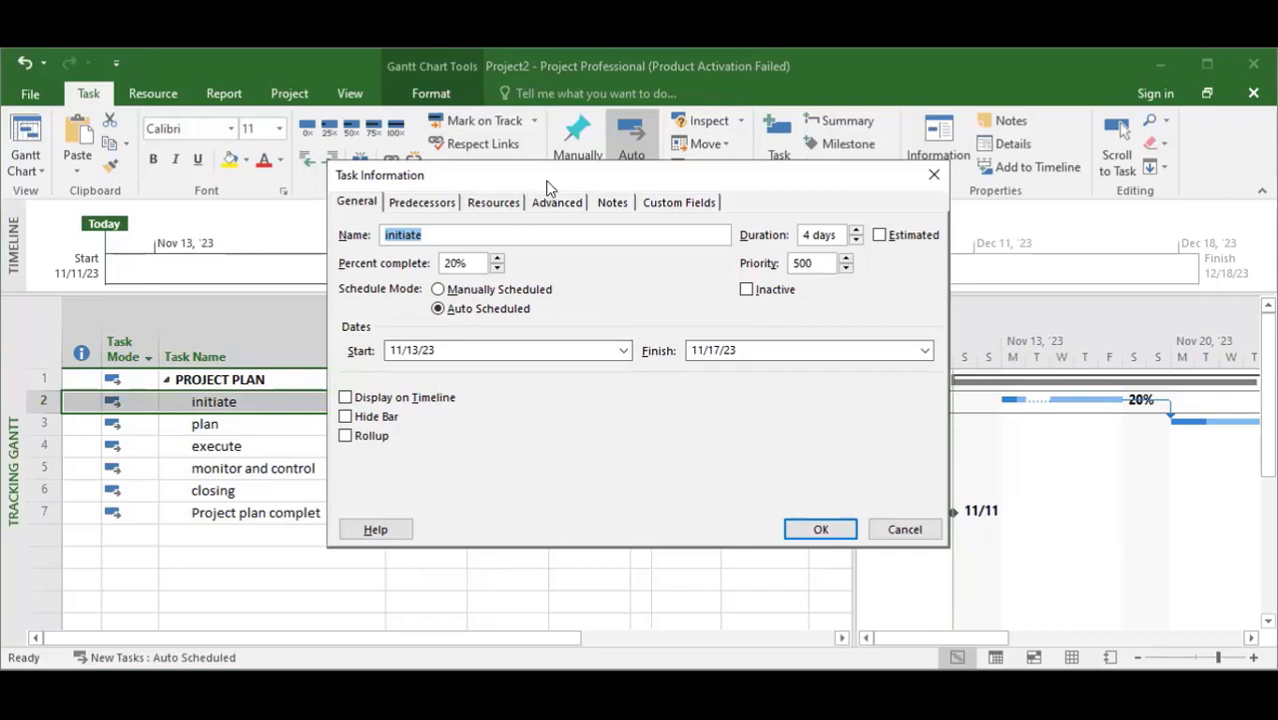
{"action": "left_click", "coordinate": [446, 206]}
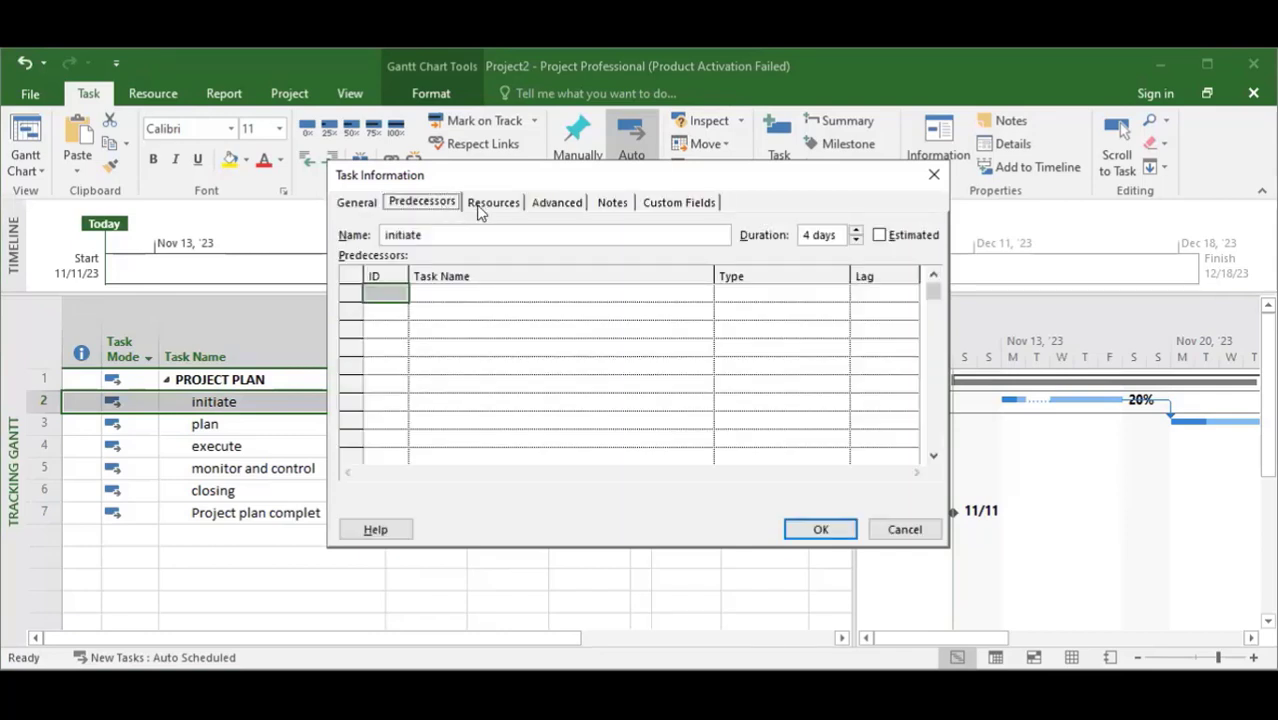
{"action": "left_click", "coordinate": [478, 210]}
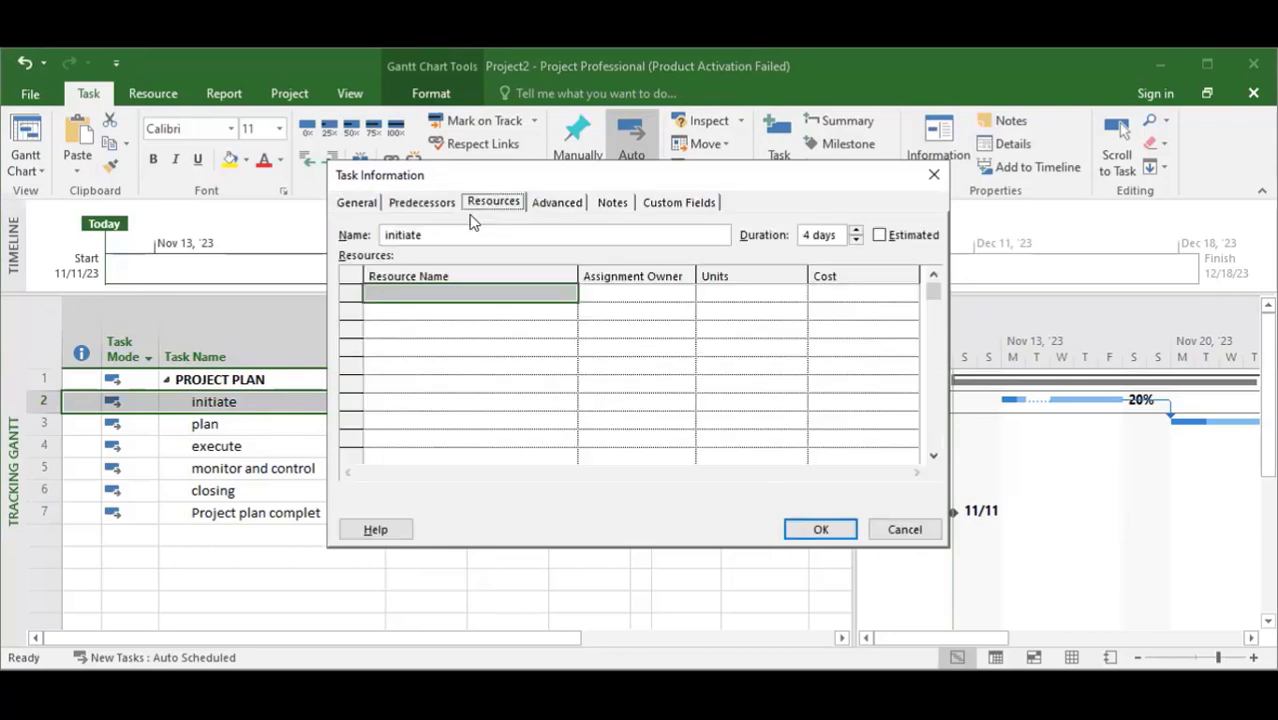
{"action": "left_click", "coordinate": [550, 207]}
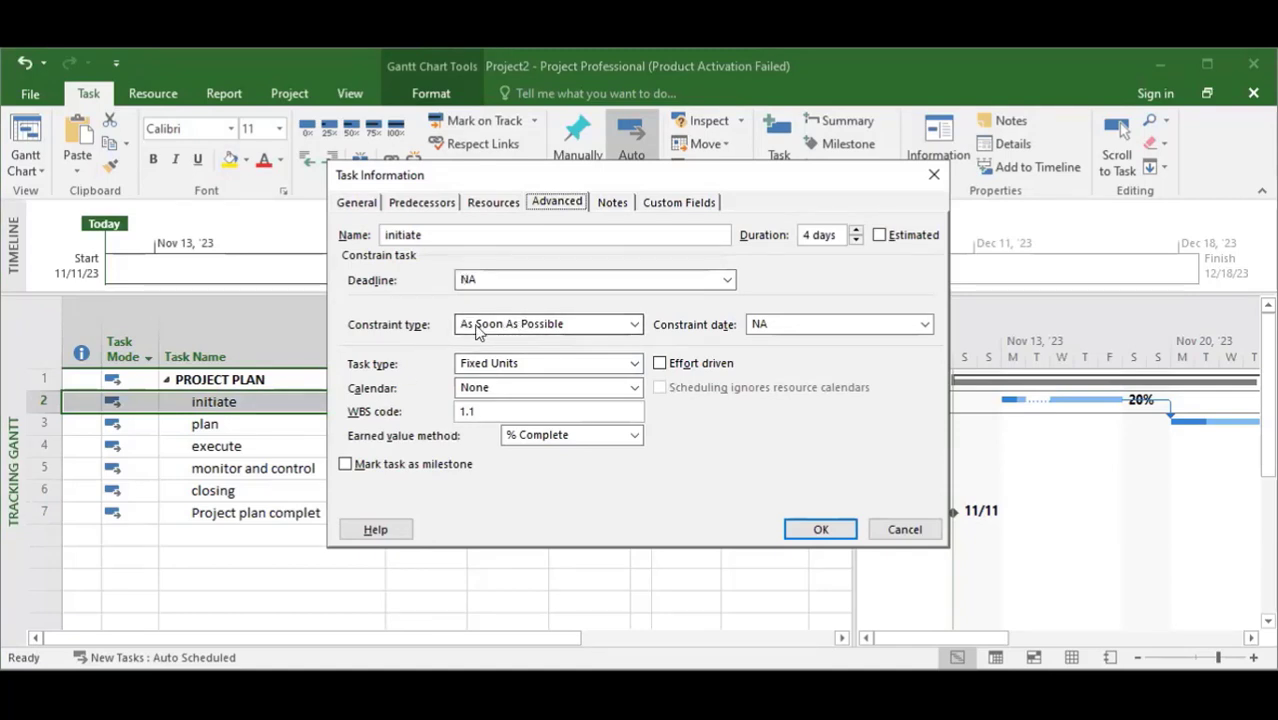
{"action": "left_click", "coordinate": [633, 364]}
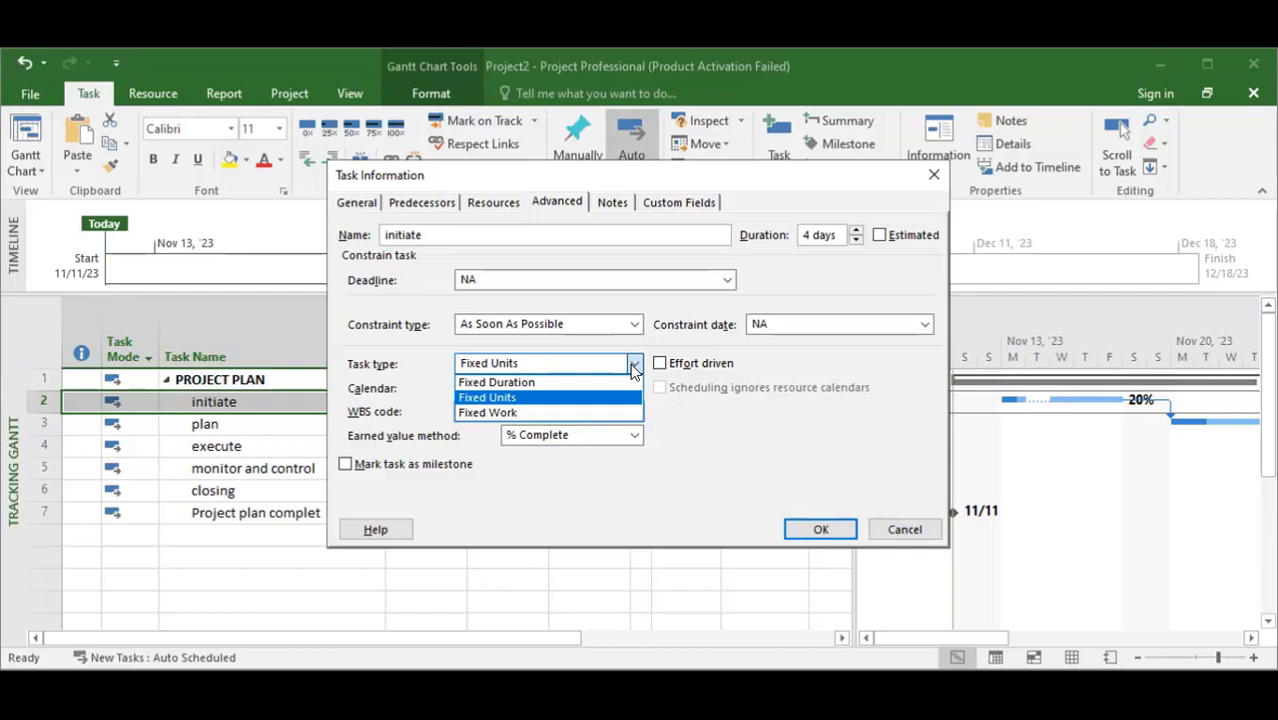
{"action": "left_click", "coordinate": [716, 429]}
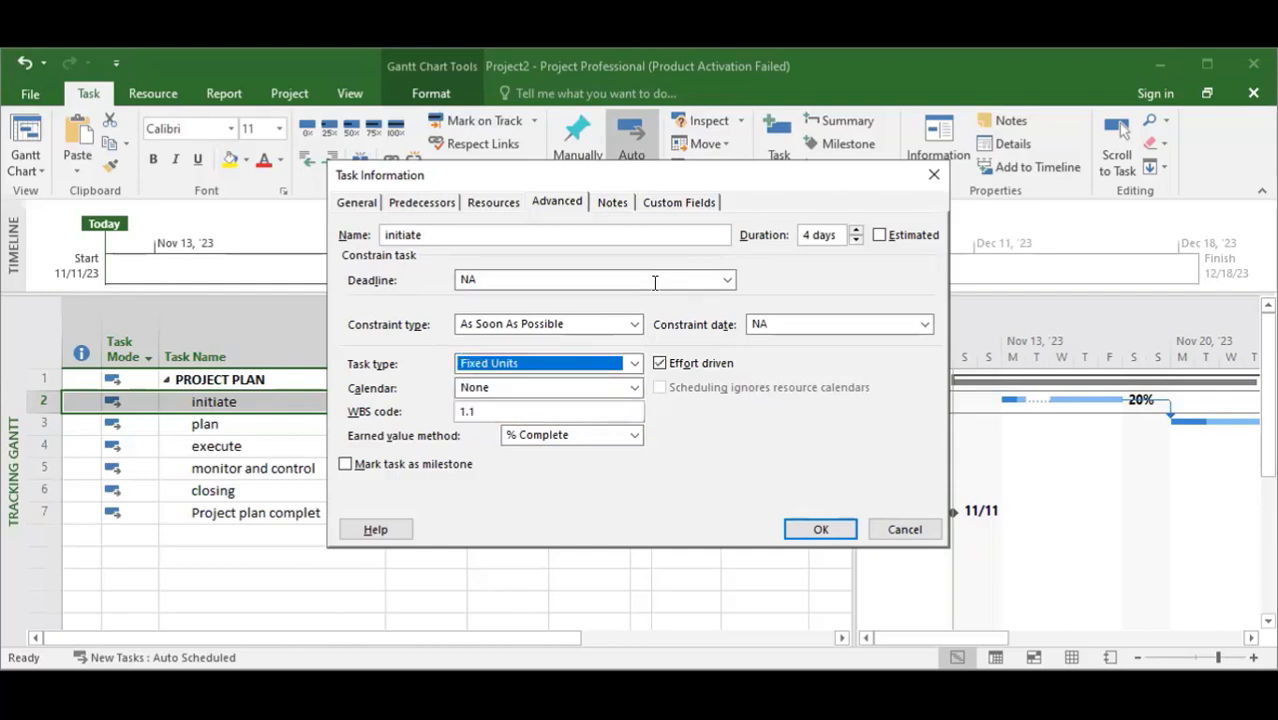
{"action": "left_click", "coordinate": [610, 203]}
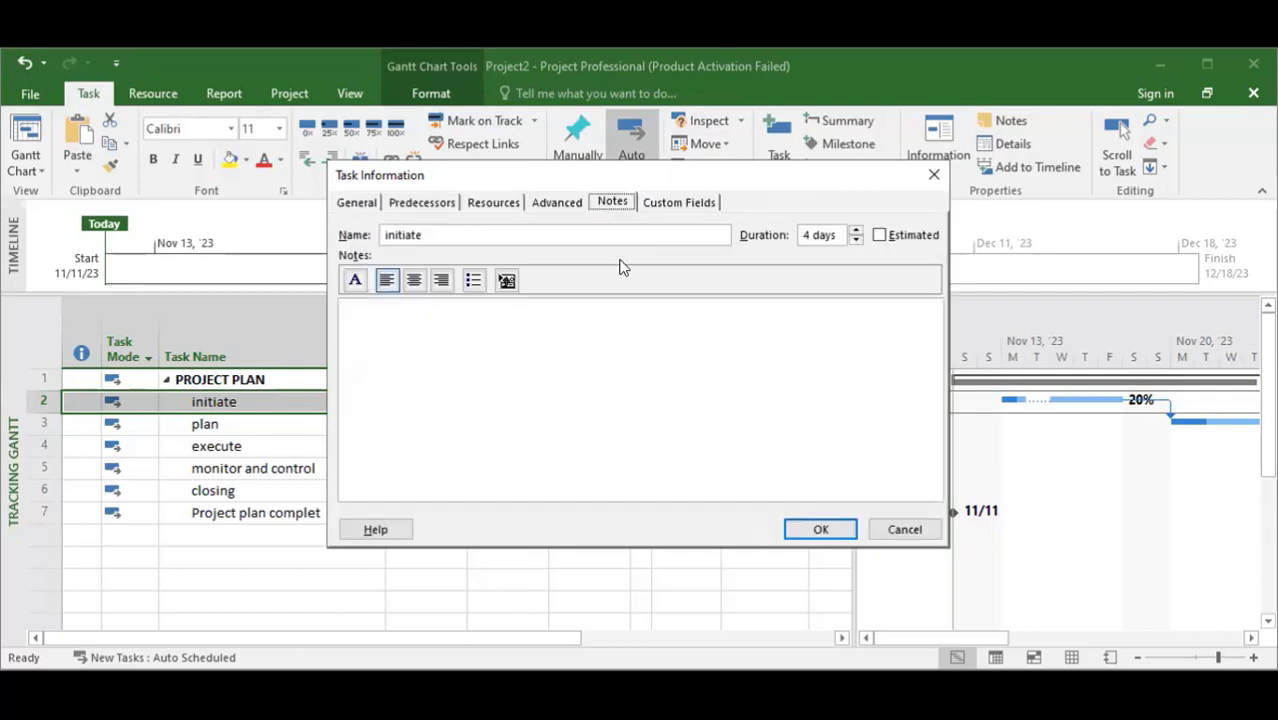
{"action": "left_click", "coordinate": [681, 201]}
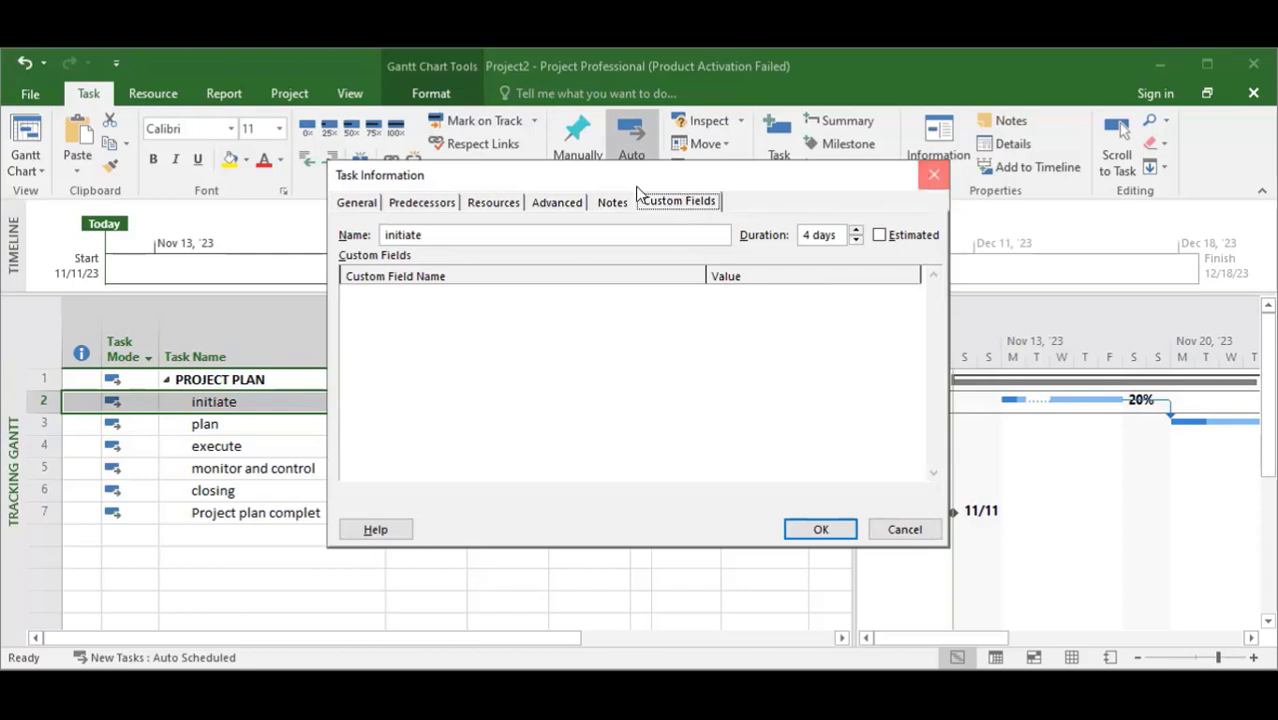
{"action": "left_click", "coordinate": [930, 178]}
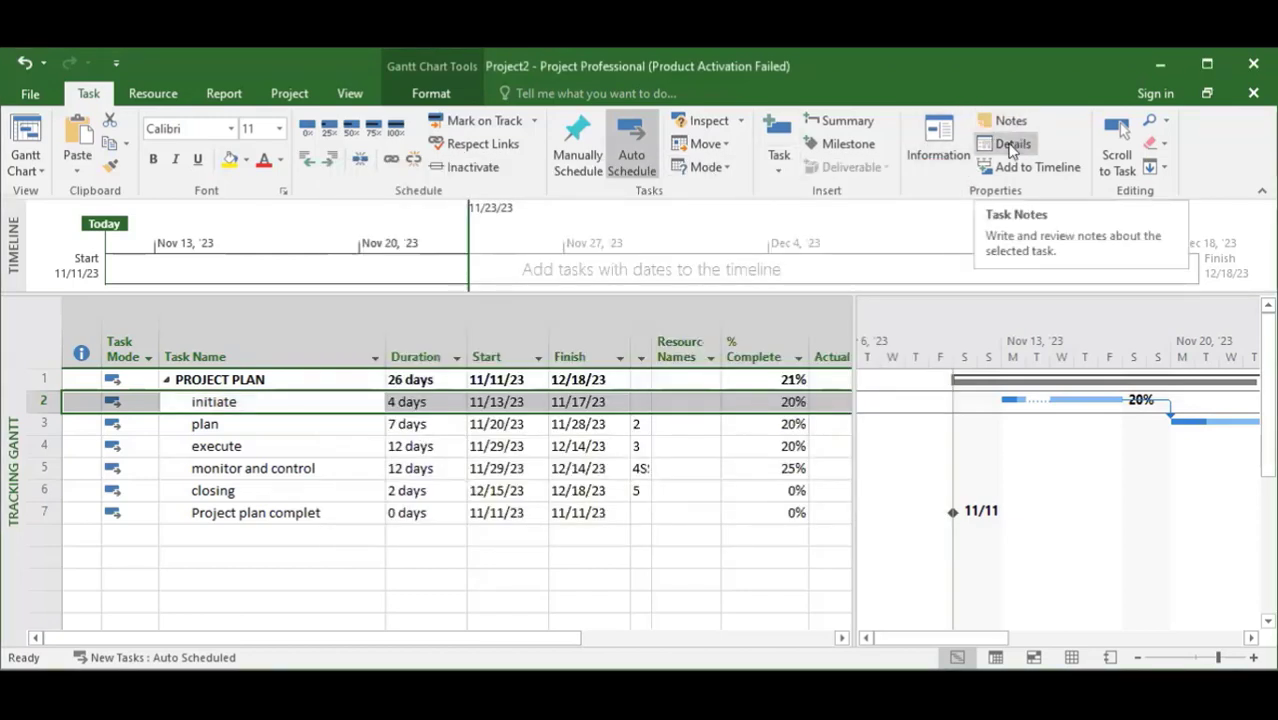
Step: Examine the plan task's details form and constraint date calendar, hide the form and scroll the chart to the task
{"action": "left_click", "coordinate": [348, 424]}
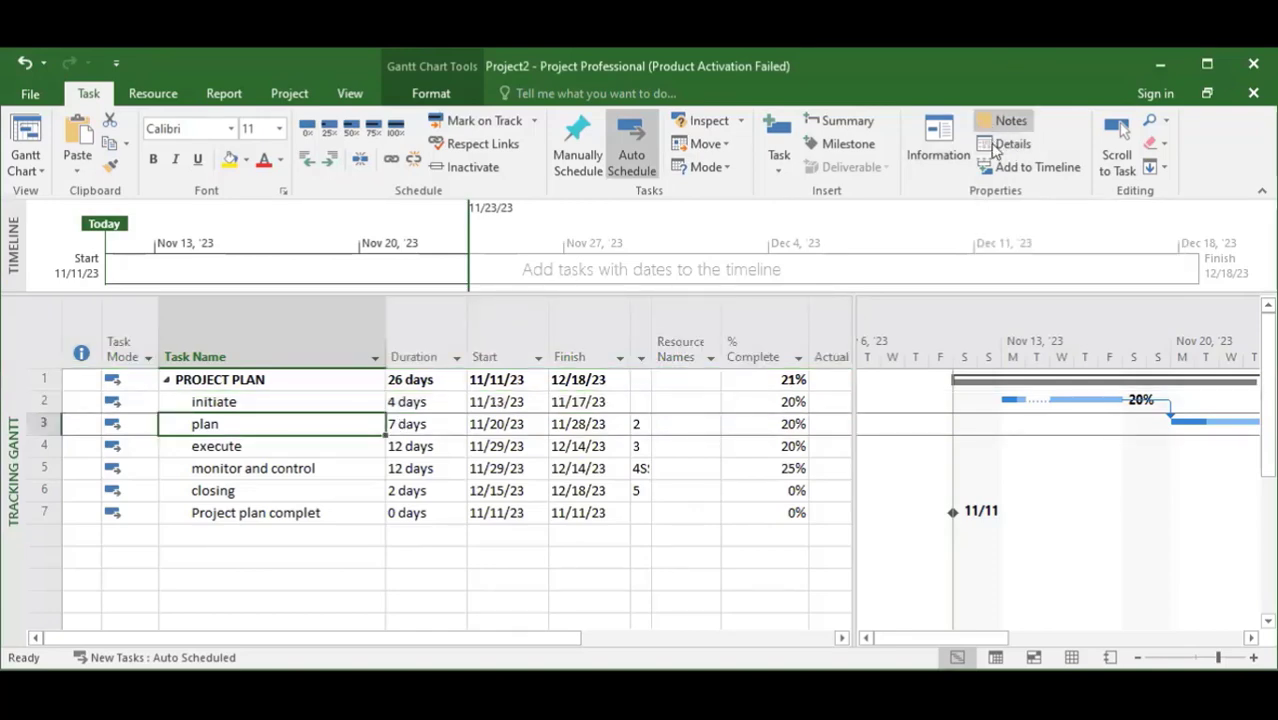
{"action": "left_click", "coordinate": [1003, 147]}
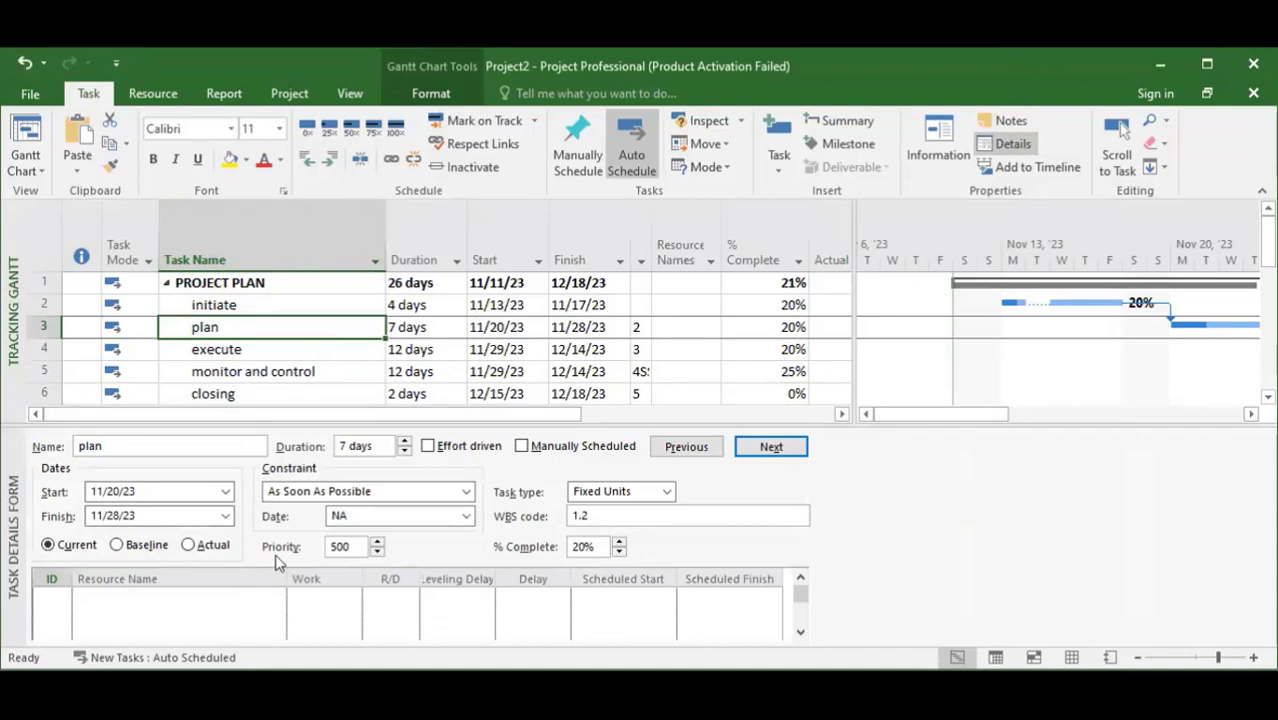
{"action": "scroll", "coordinate": [440, 340], "scroll_direction": "down", "scroll_amount": 2}
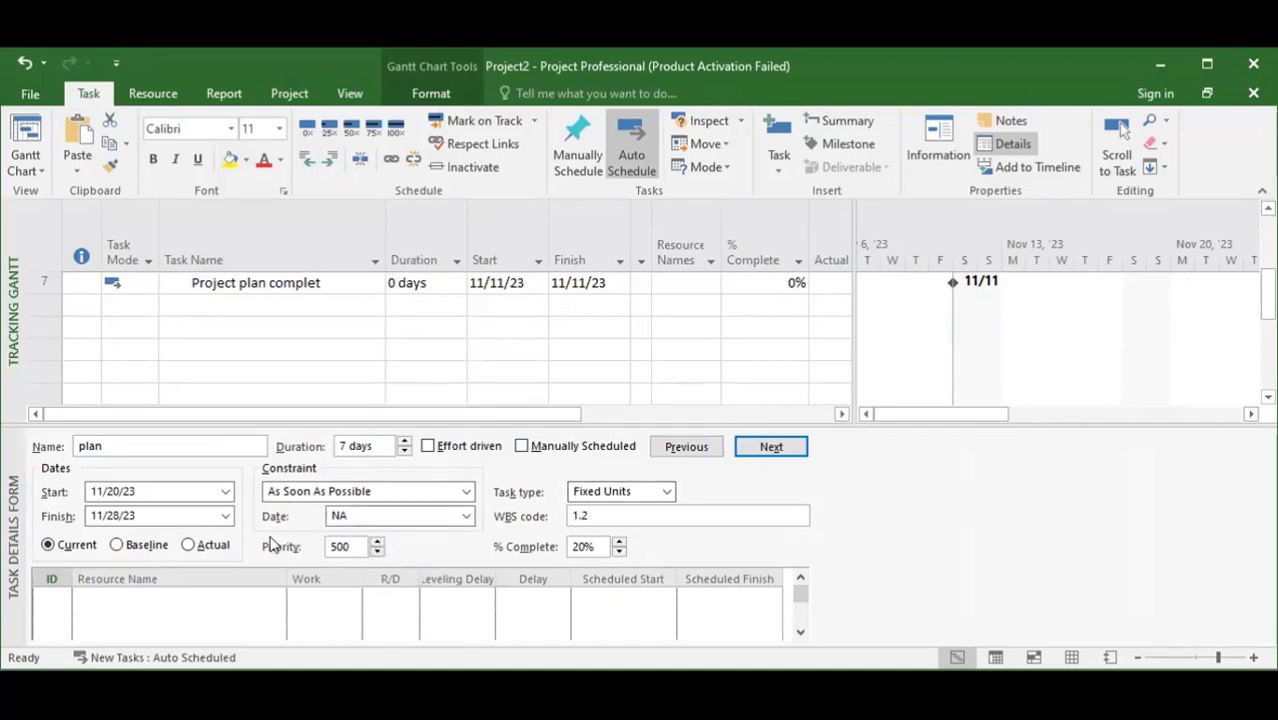
{"action": "left_click", "coordinate": [466, 516]}
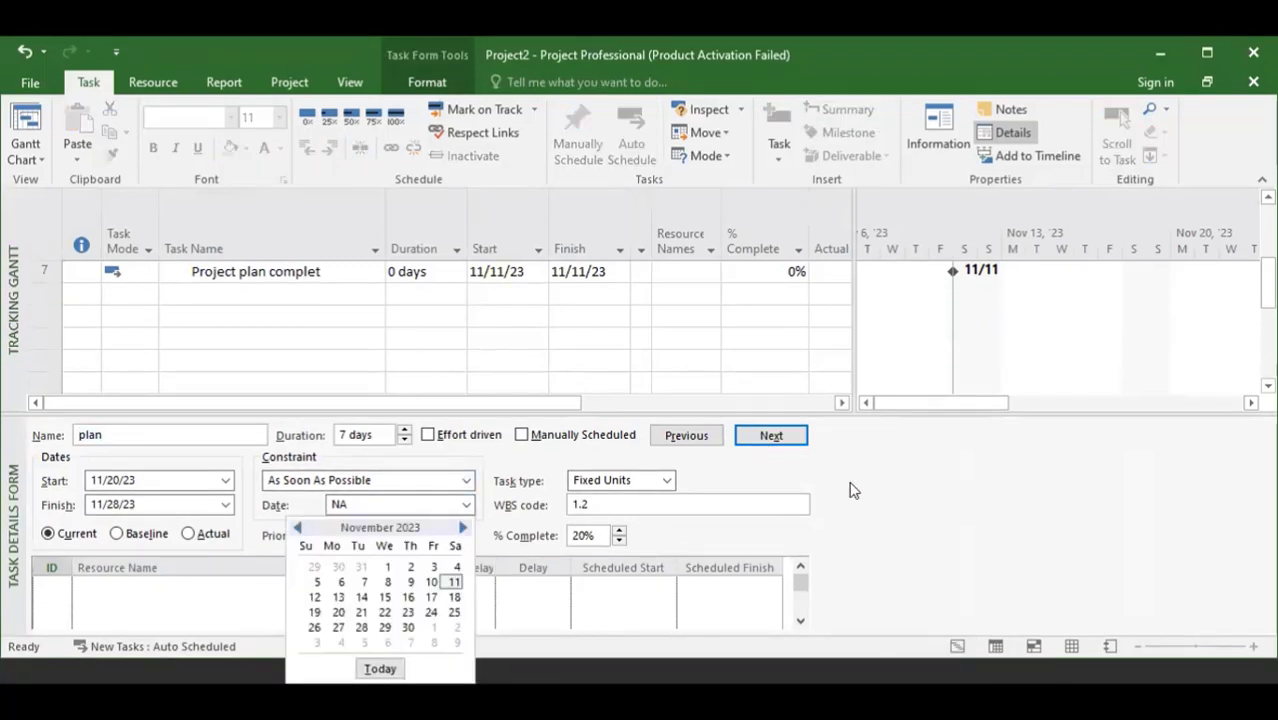
{"action": "left_click", "coordinate": [418, 506]}
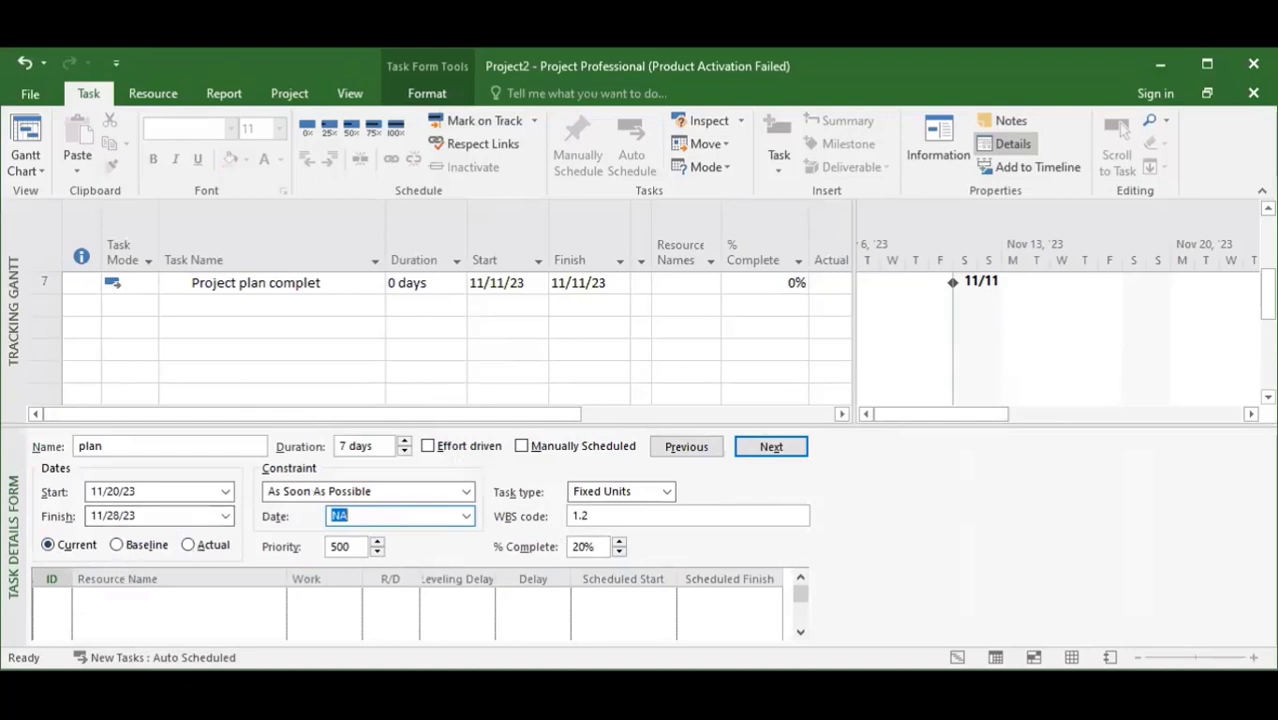
{"action": "left_click", "coordinate": [1011, 143]}
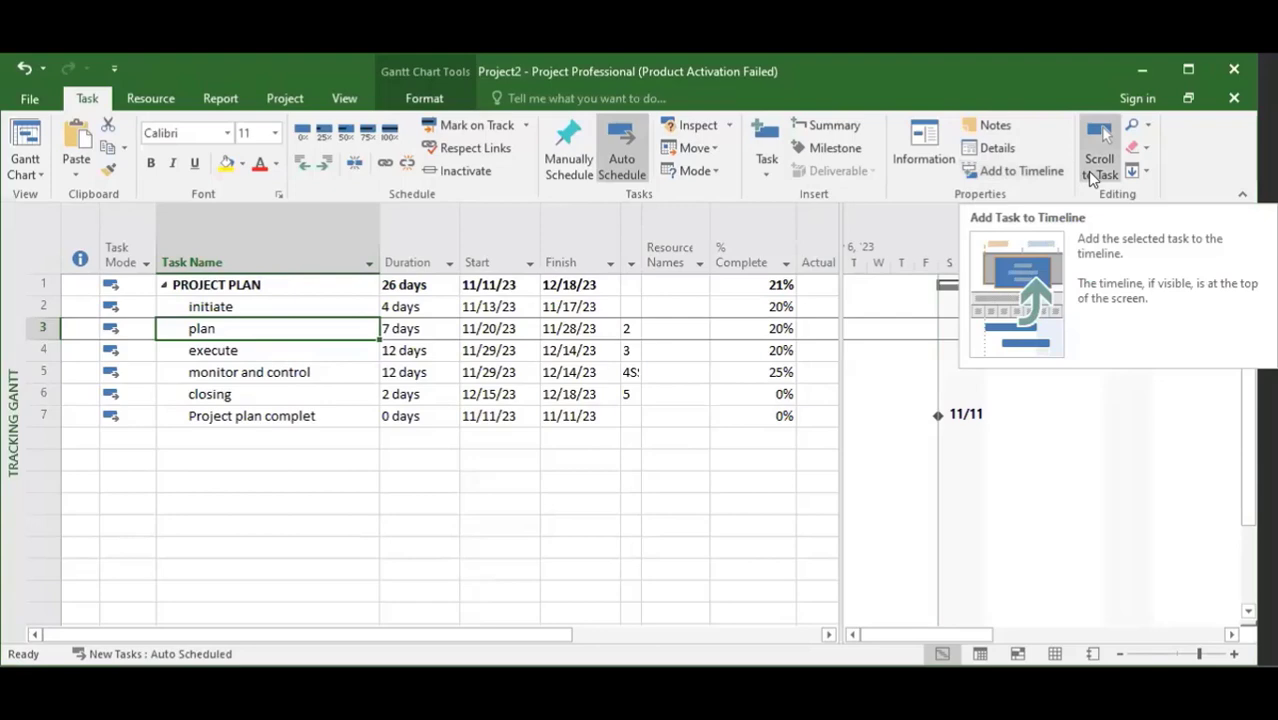
{"action": "left_click", "coordinate": [1090, 176]}
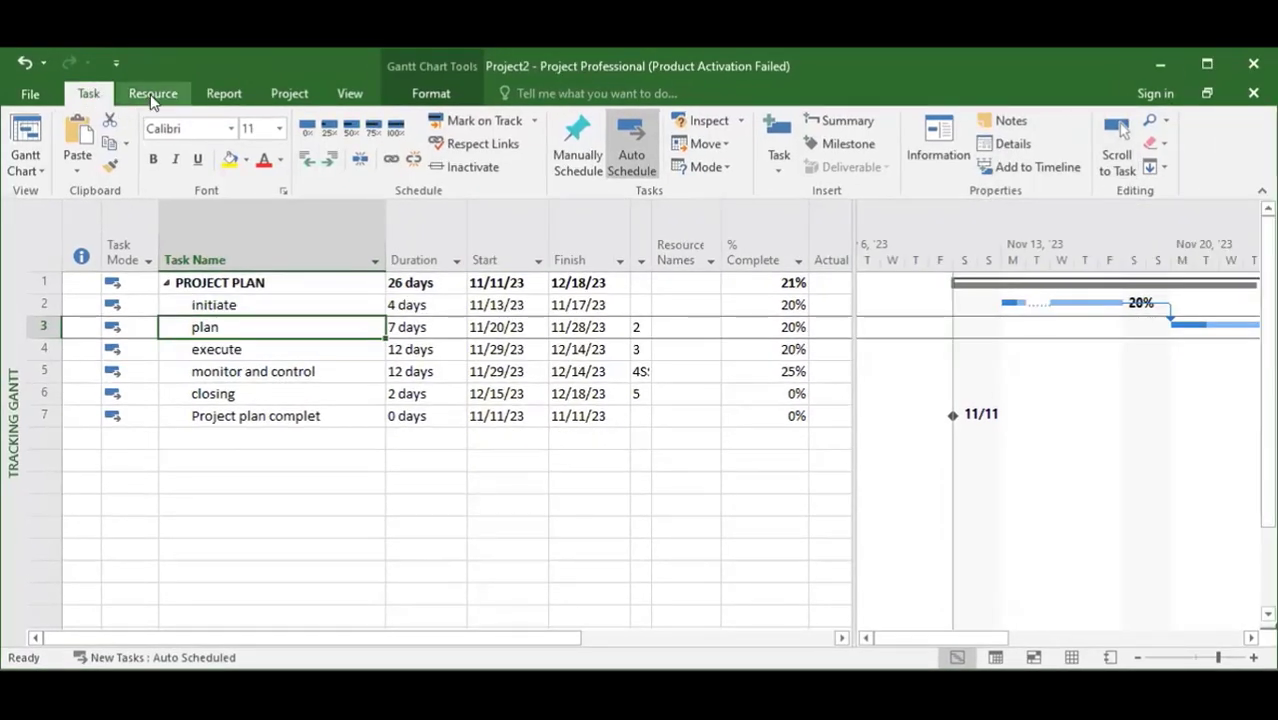
Step: Examine the Assign Resources list for the plan task and close it without assigning anything
{"action": "left_click", "coordinate": [152, 93]}
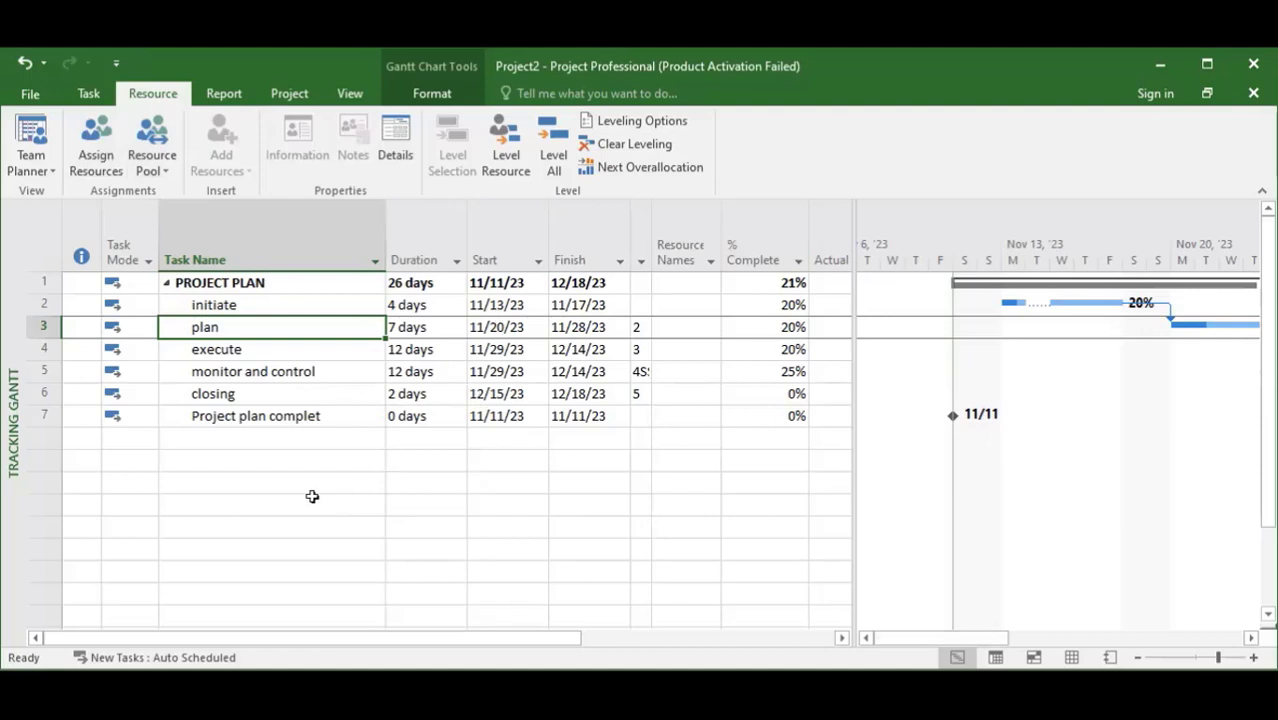
{"action": "left_click", "coordinate": [101, 146]}
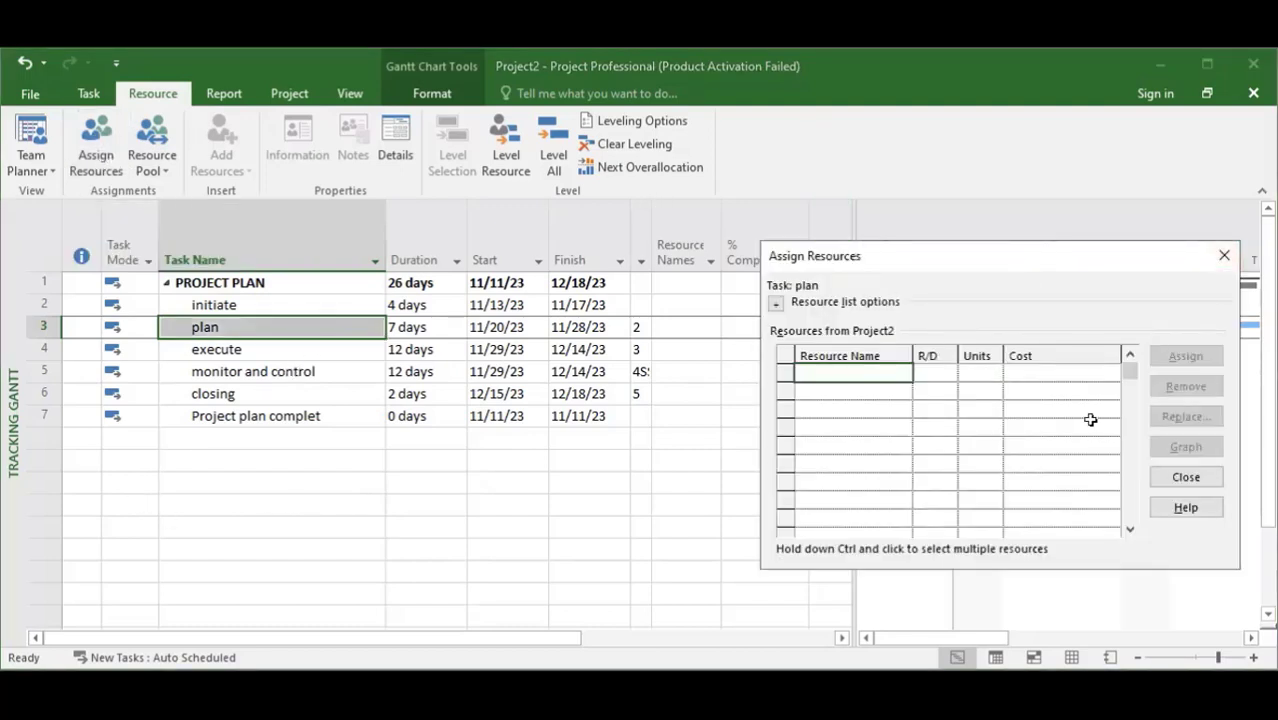
{"action": "left_click", "coordinate": [1224, 256]}
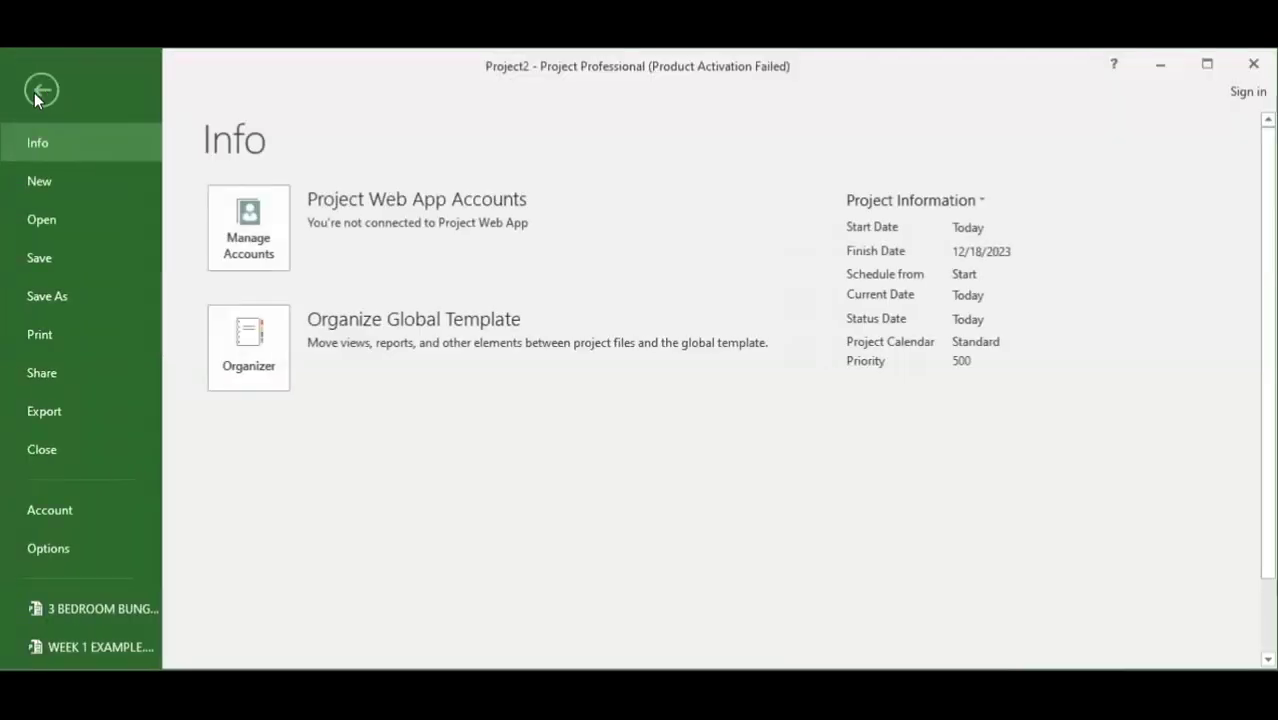
{"action": "left_click", "coordinate": [31, 93]}
{"action": "left_click", "coordinate": [41, 90]}
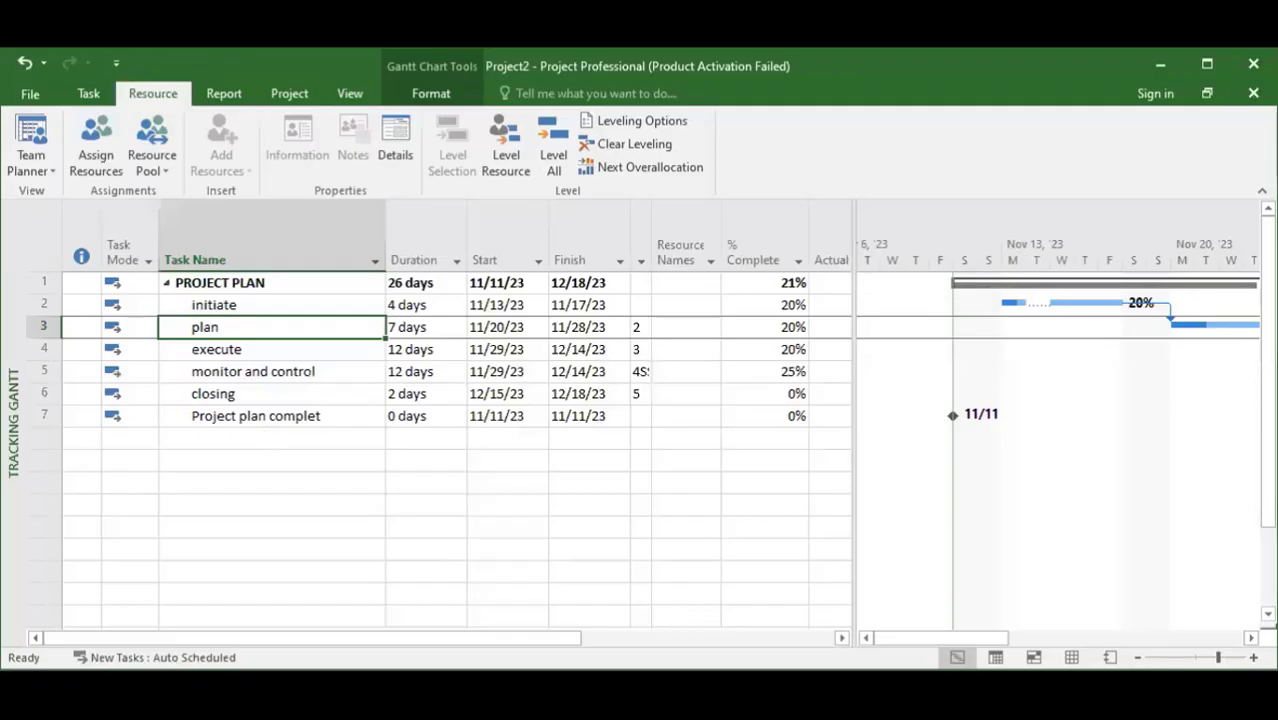
Step: Display the project's Resource Sheet and look over its columns
{"action": "left_click", "coordinate": [49, 170]}
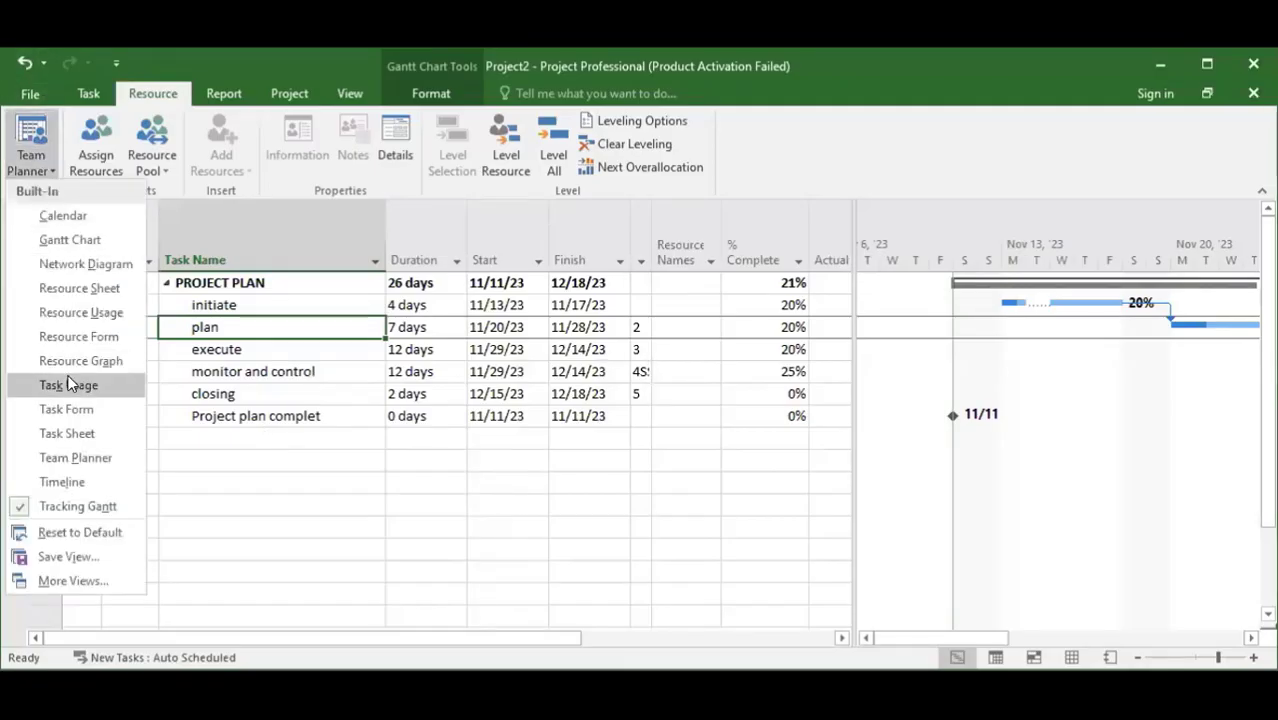
{"action": "left_click", "coordinate": [97, 288]}
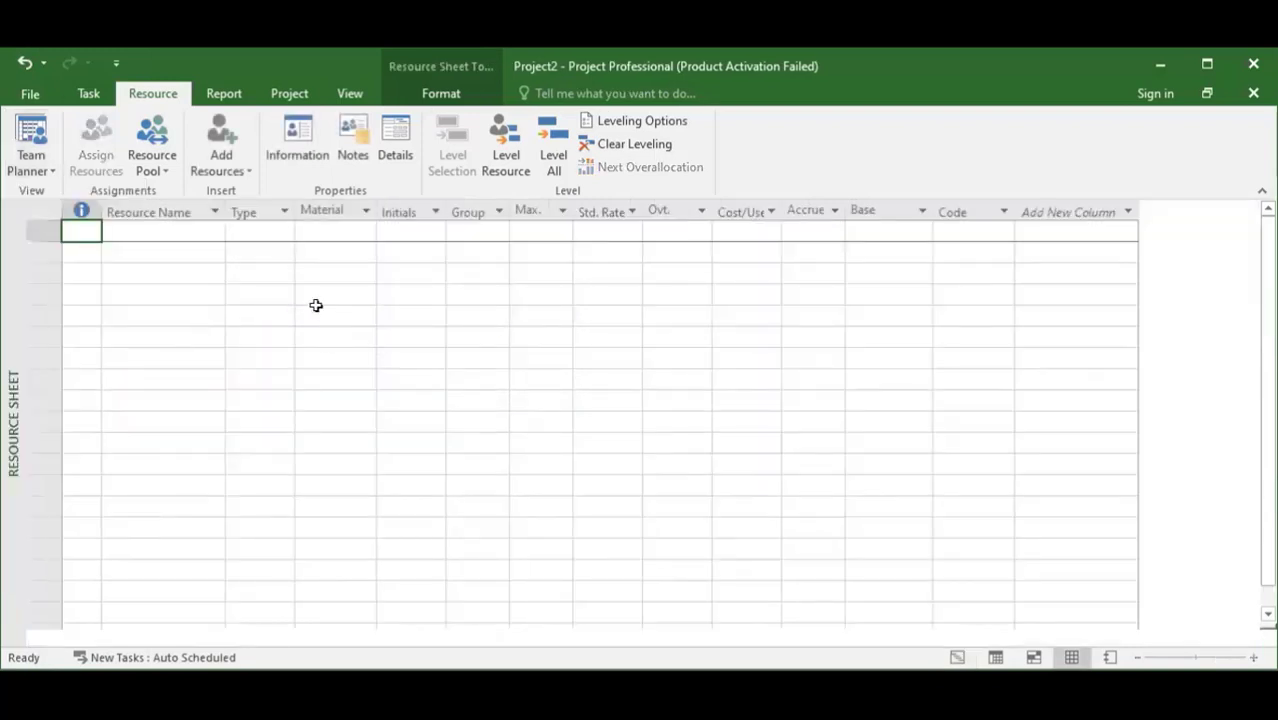
{"action": "left_click", "coordinate": [80, 94]}
{"action": "left_click", "coordinate": [289, 376]}
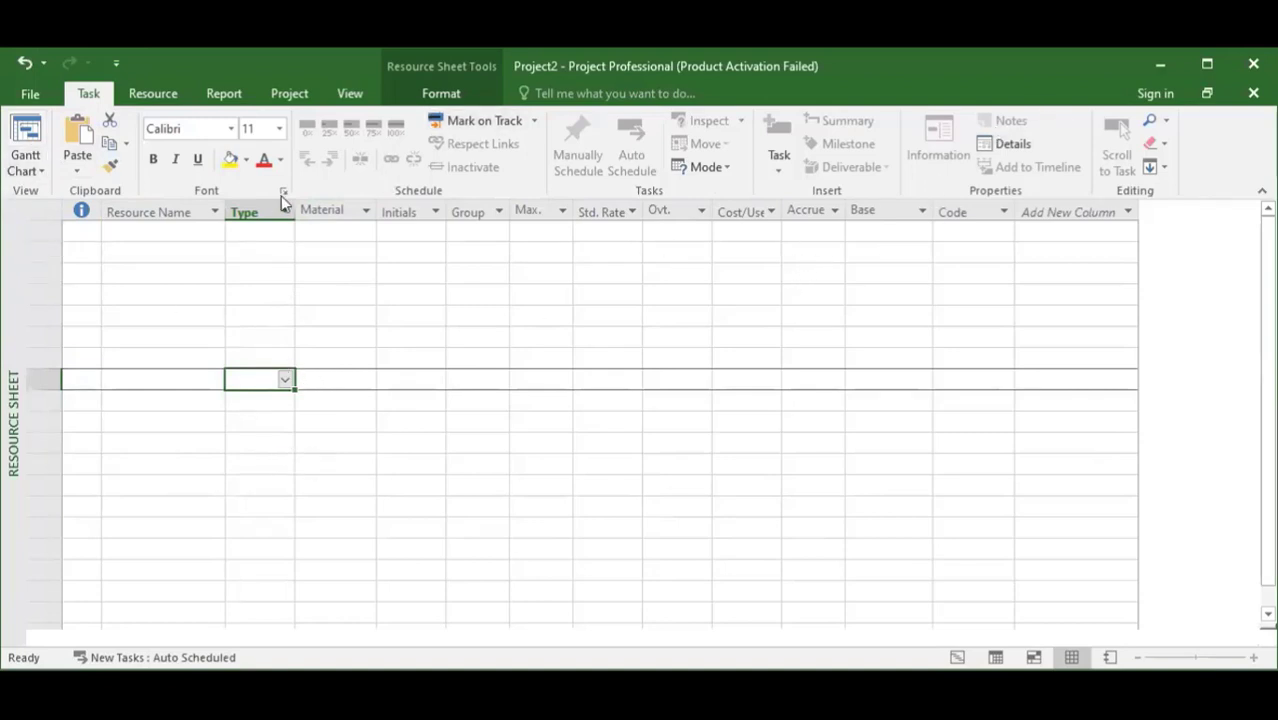
Step: Switch from the Resource Sheet to the Gantt Chart view
{"action": "left_click", "coordinate": [26, 166]}
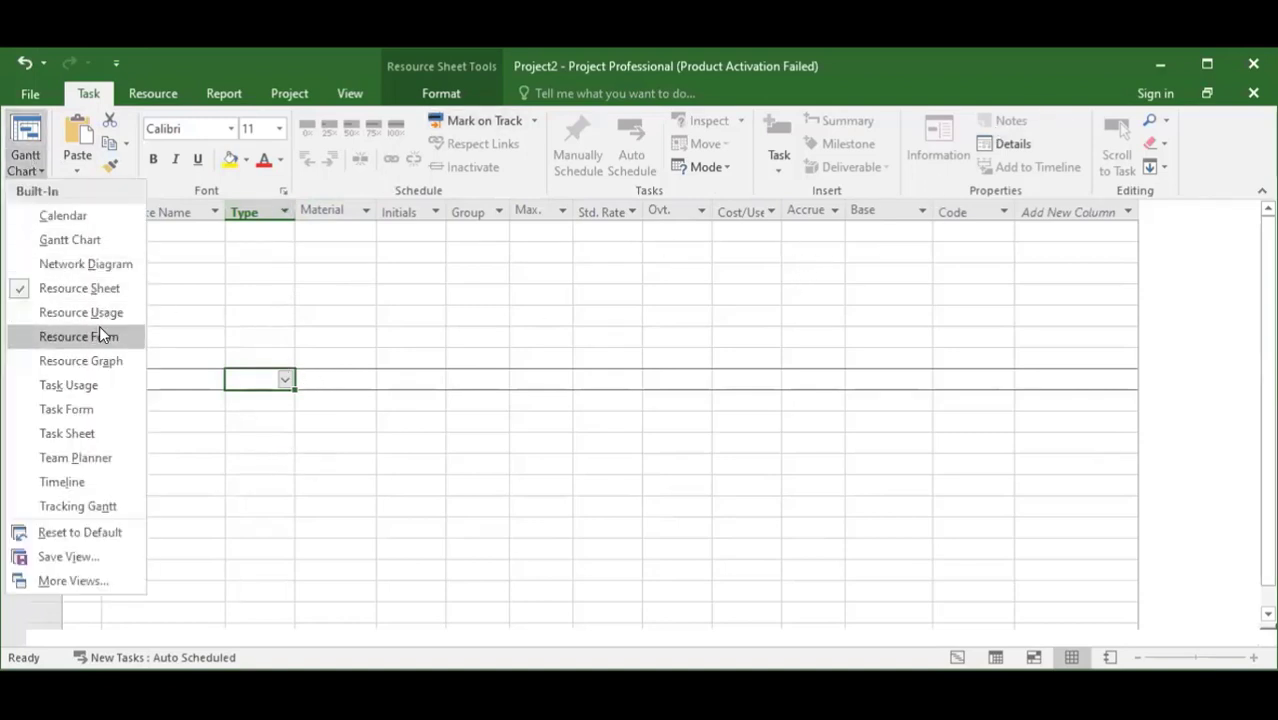
{"action": "left_click", "coordinate": [70, 240]}
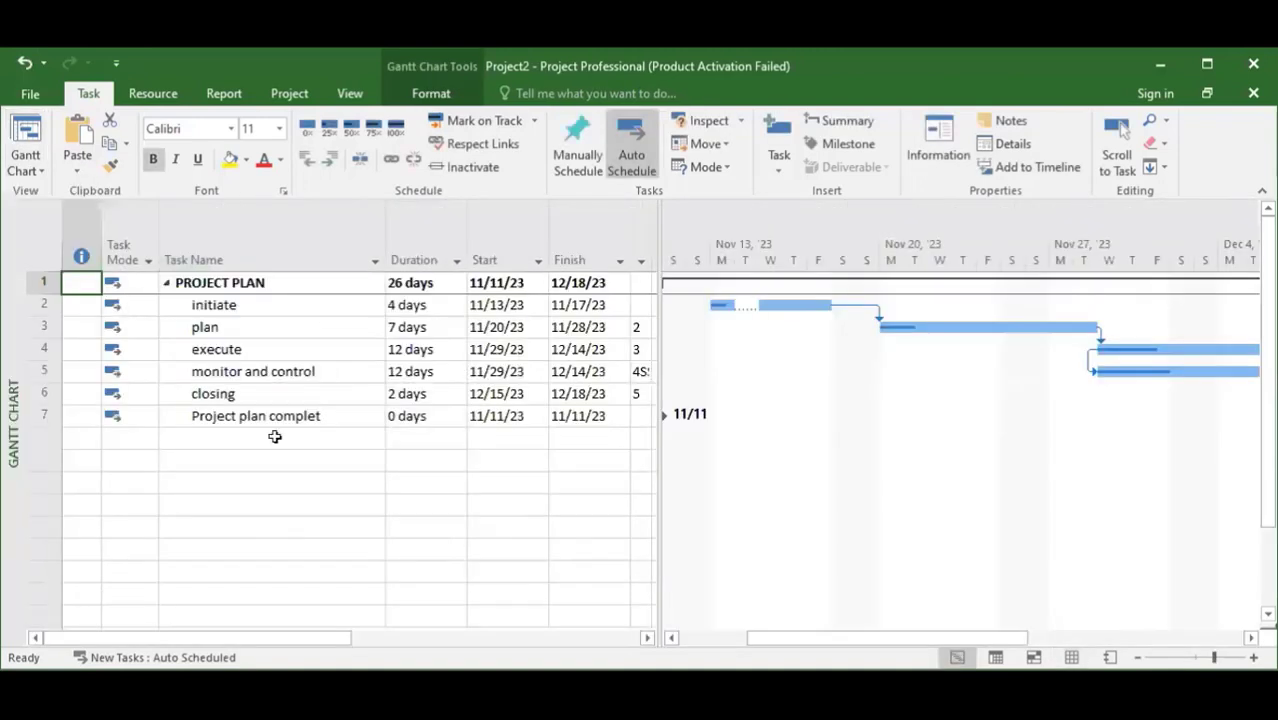
{"action": "left_click", "coordinate": [24, 170]}
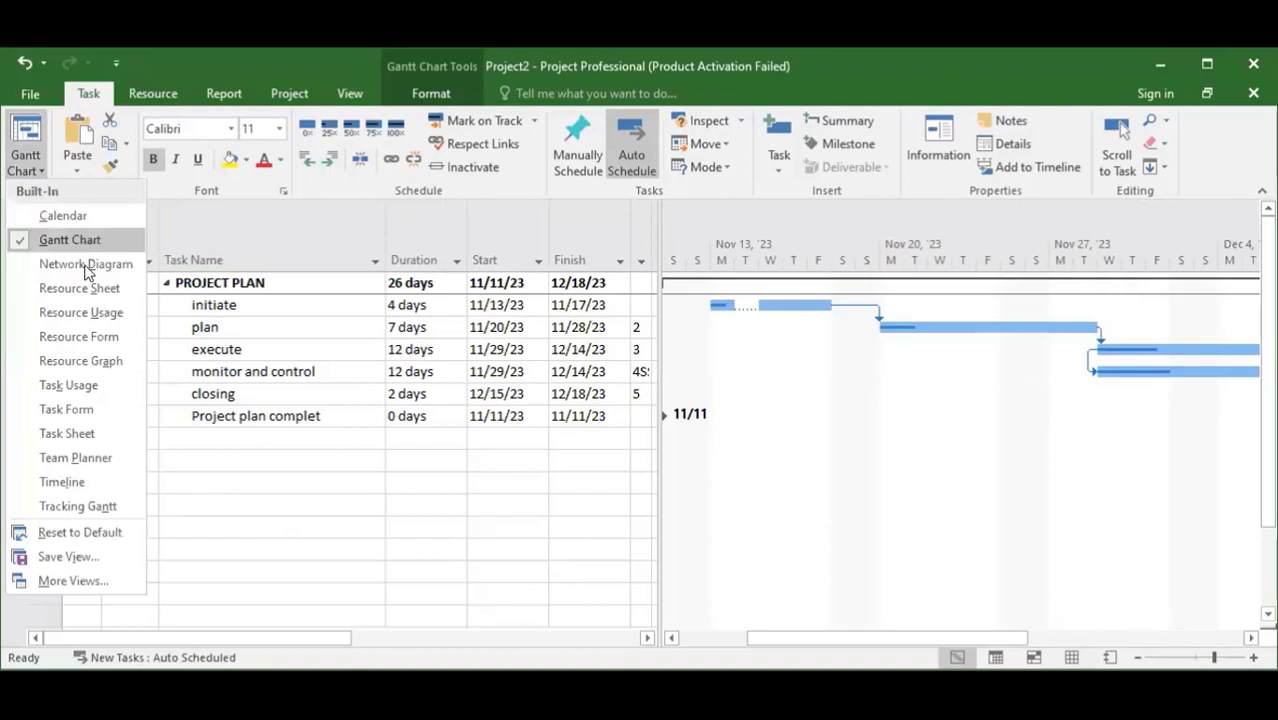
{"action": "left_click", "coordinate": [526, 307]}
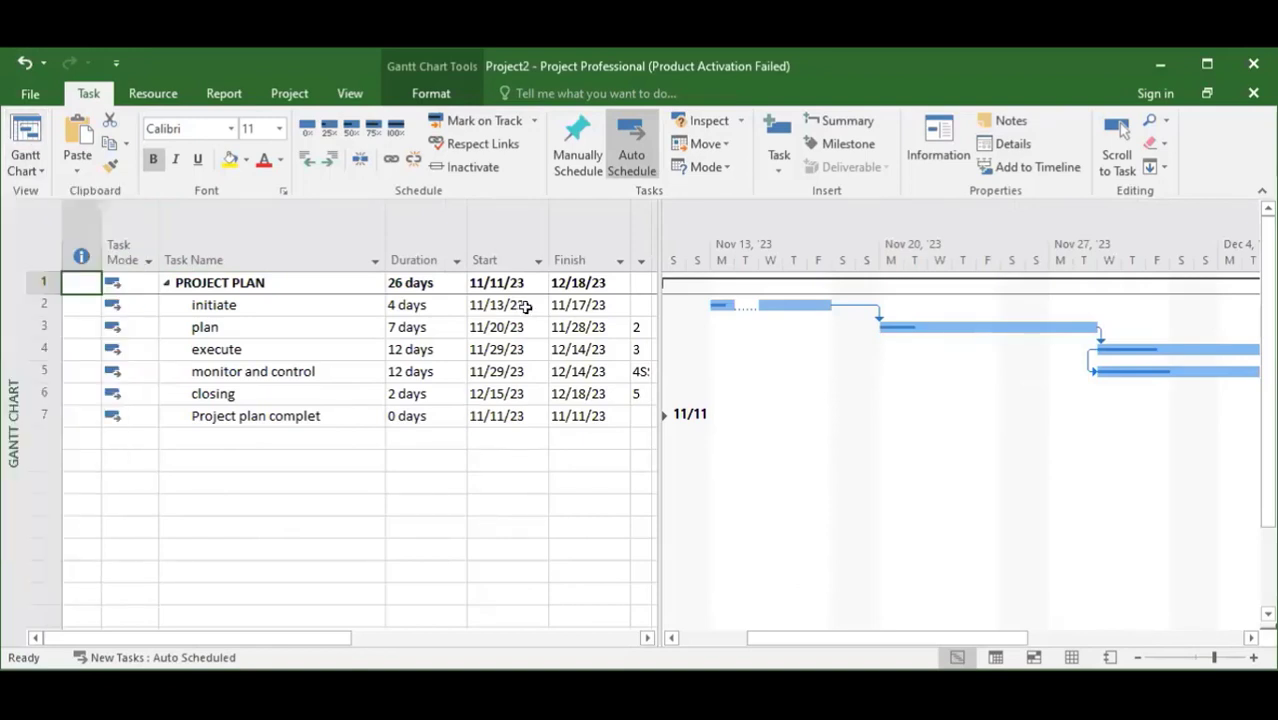
{"action": "left_click", "coordinate": [24, 168]}
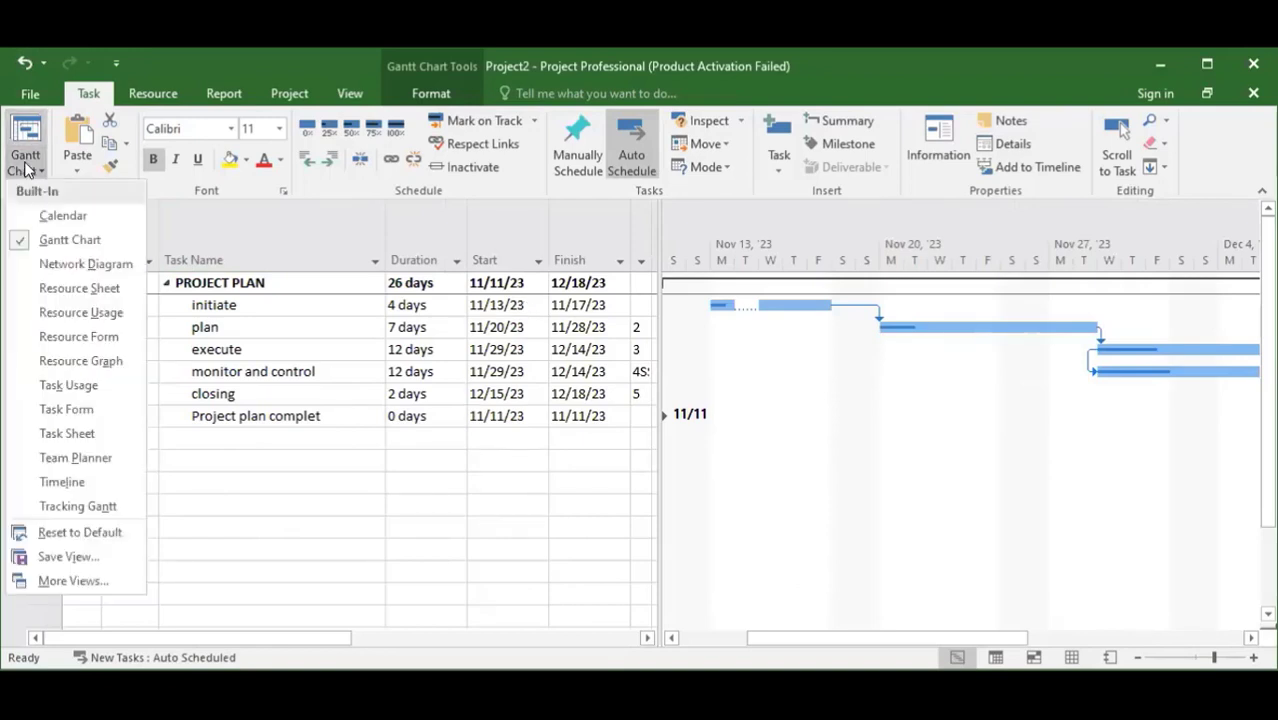
{"action": "left_click", "coordinate": [62, 241]}
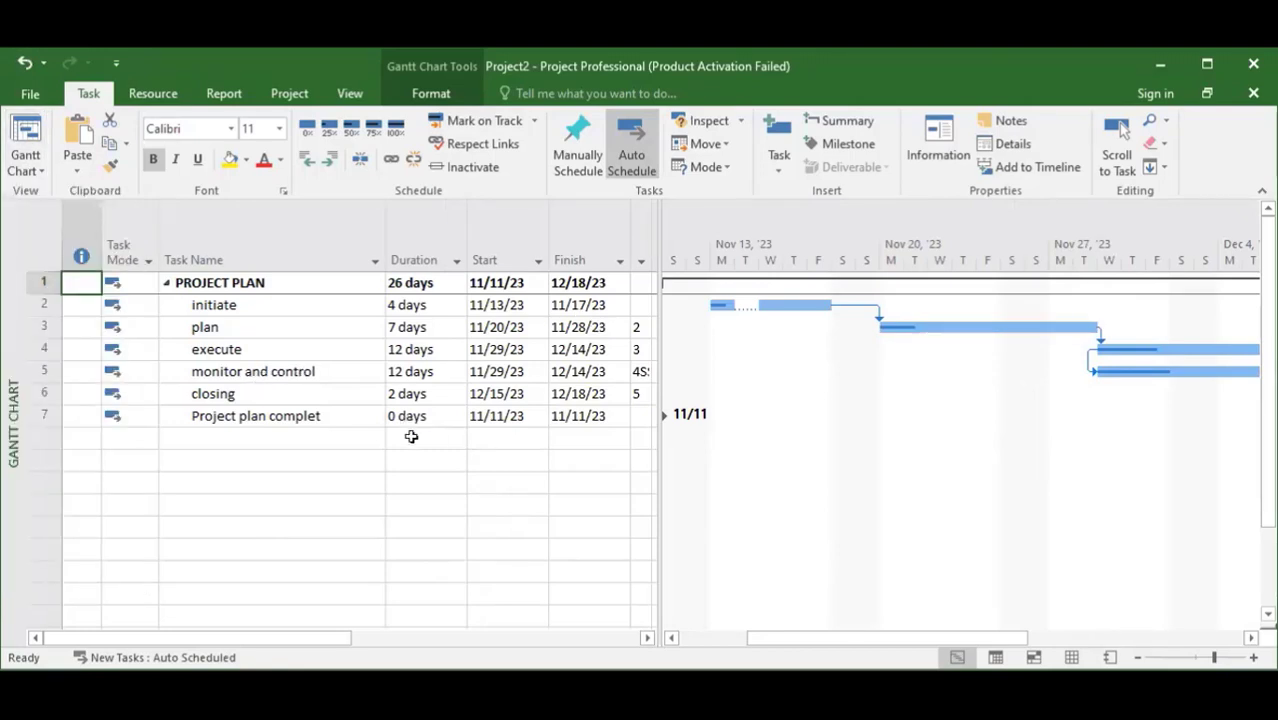
Step: Examine the Resource Names column in the Gantt Chart's task table
{"action": "left_click", "coordinate": [148, 93]}
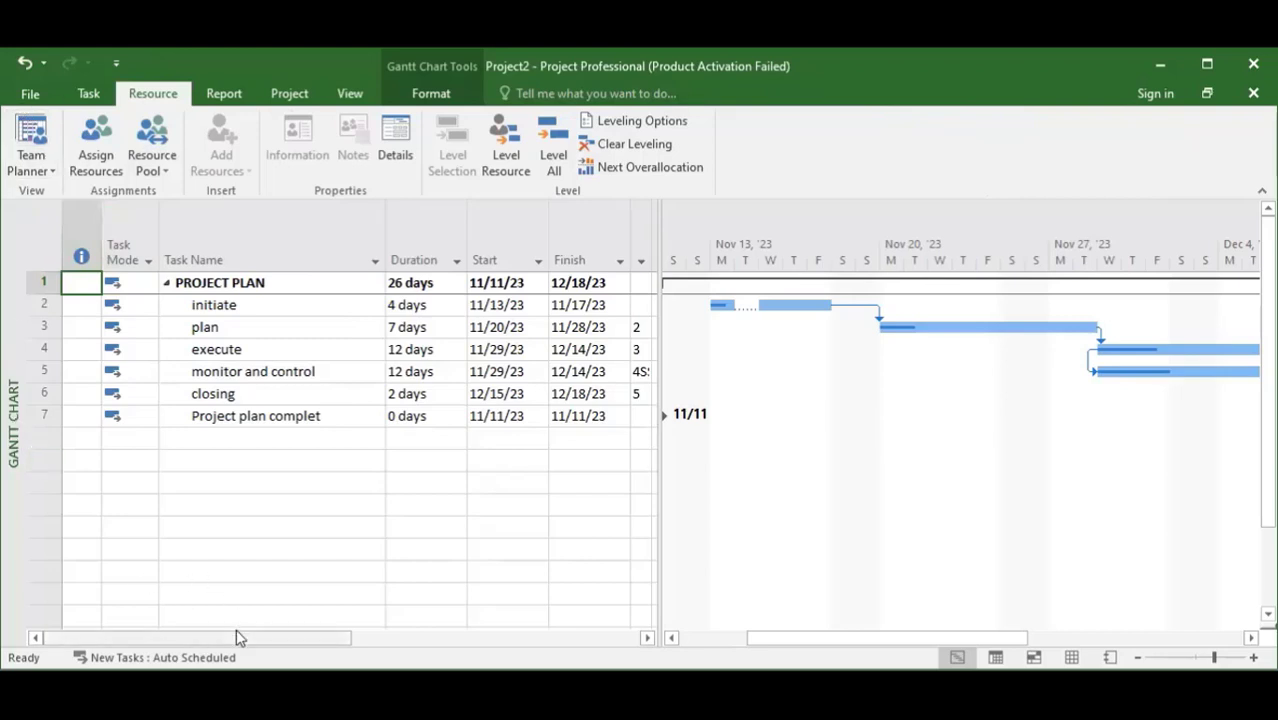
{"action": "left_click_drag", "start_coordinate": [238, 637], "coordinate": [379, 563]}
{"action": "left_click", "coordinate": [362, 483]}
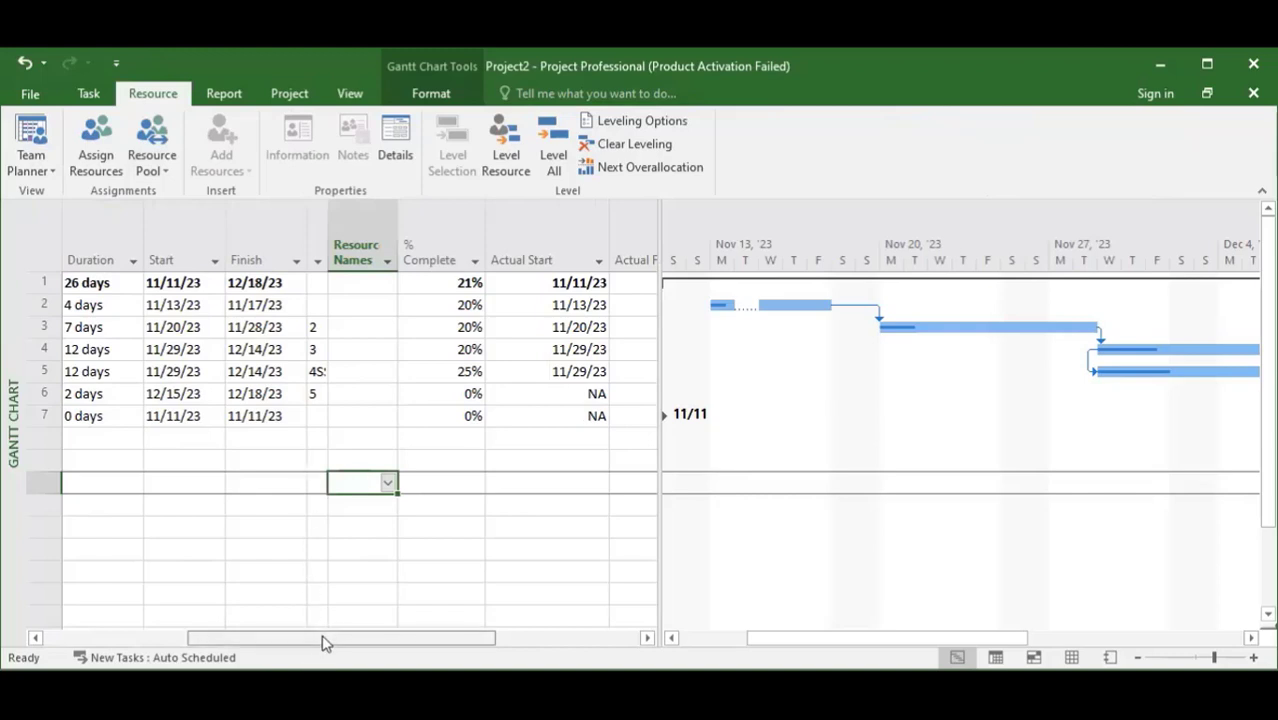
{"action": "left_click_drag", "start_coordinate": [322, 641], "coordinate": [277, 660]}
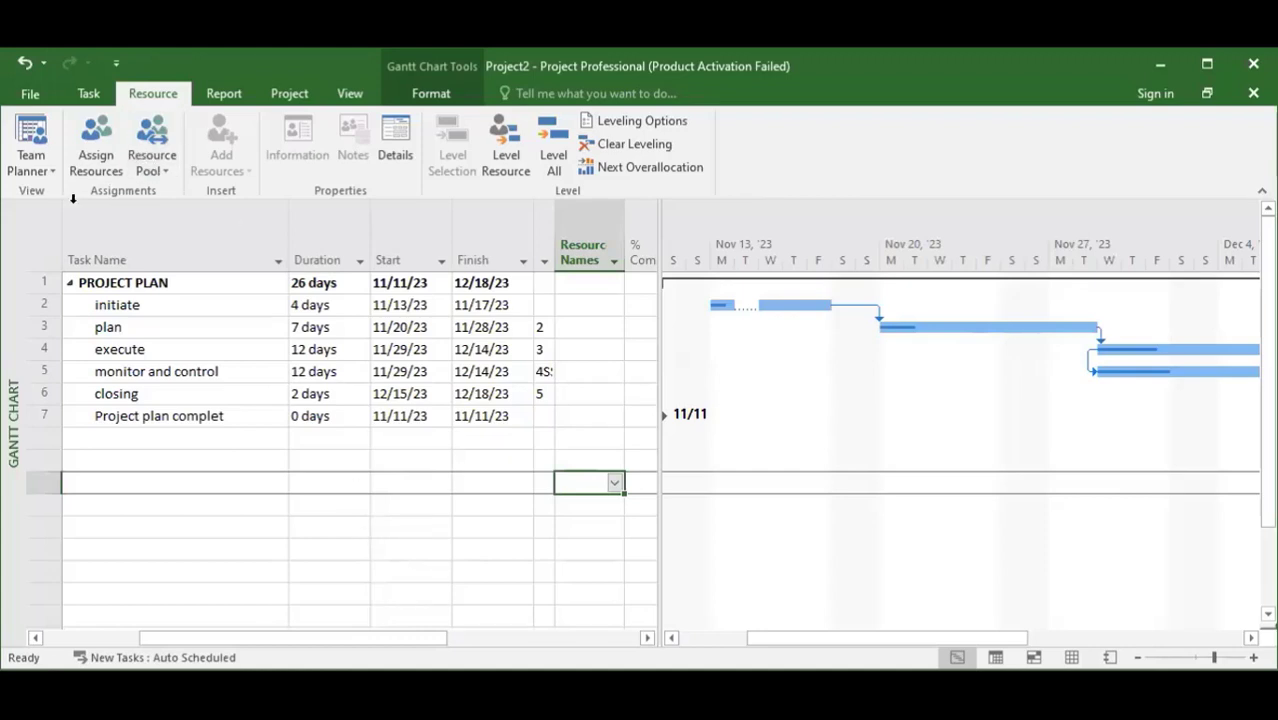
Step: Examine the Resource Pool options and the available report commands without choosing any of them
{"action": "left_click", "coordinate": [166, 171]}
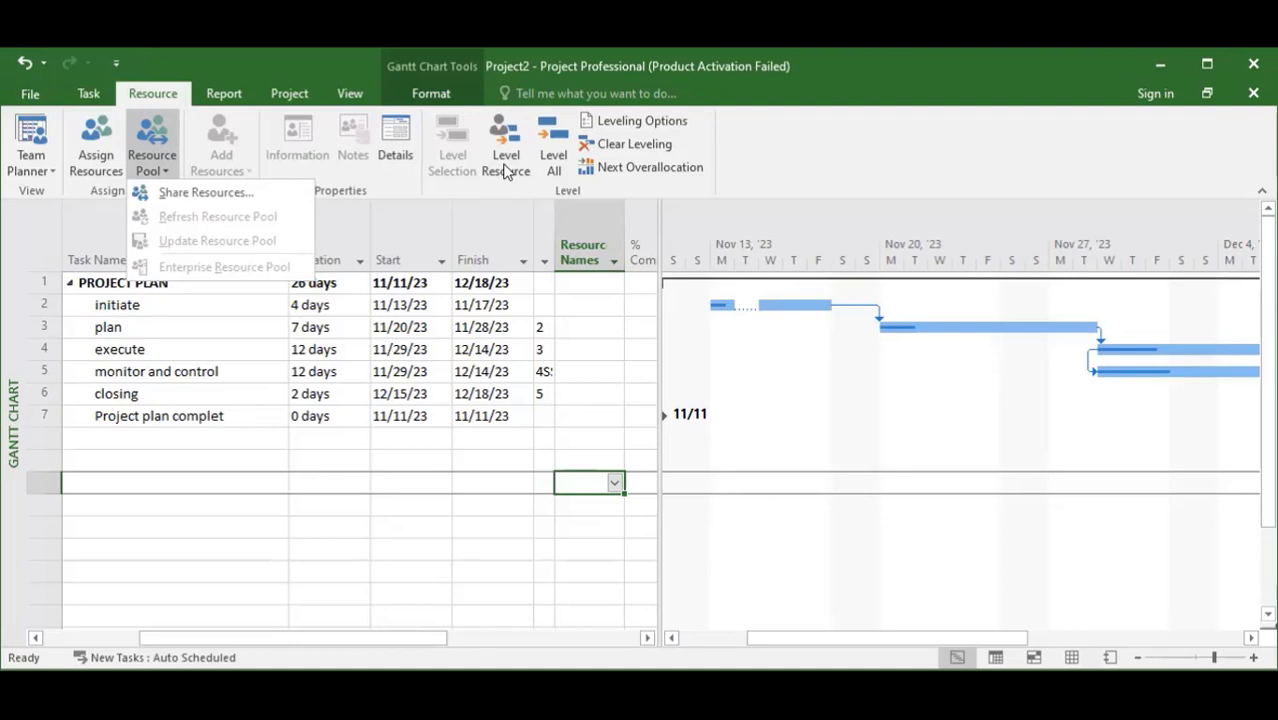
{"action": "left_click", "coordinate": [232, 100]}
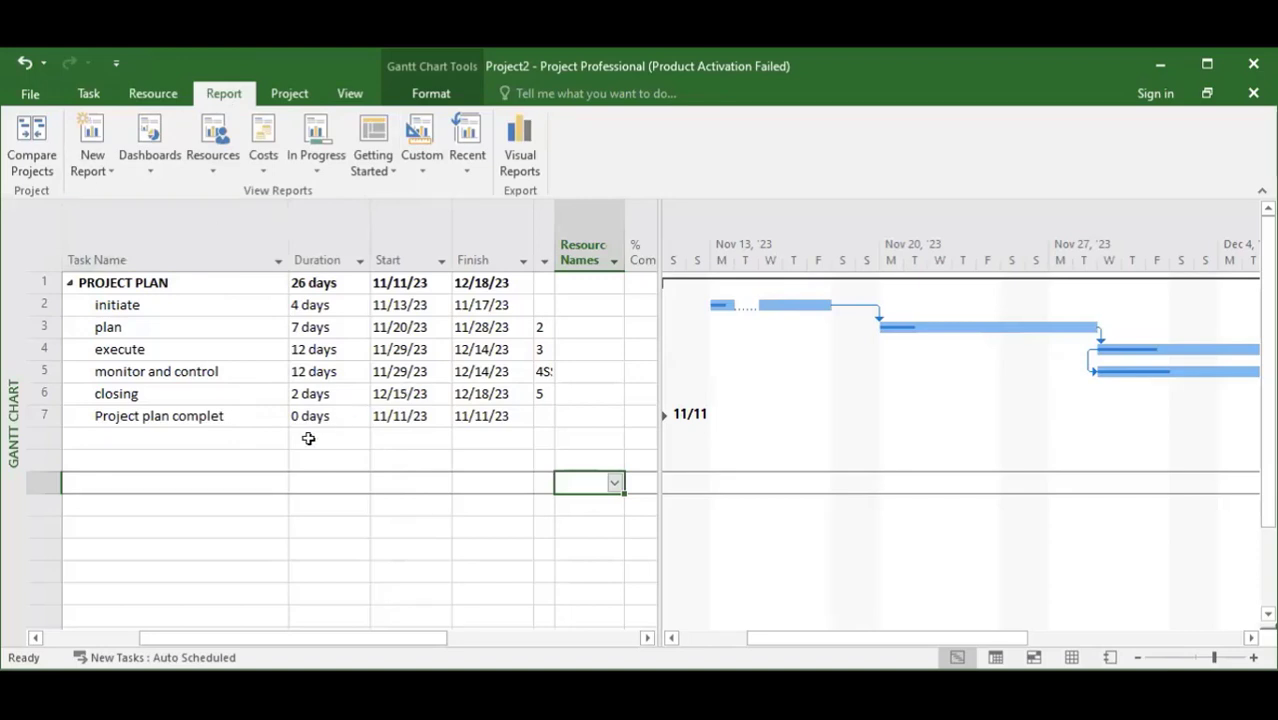
{"action": "left_click", "coordinate": [200, 441]}
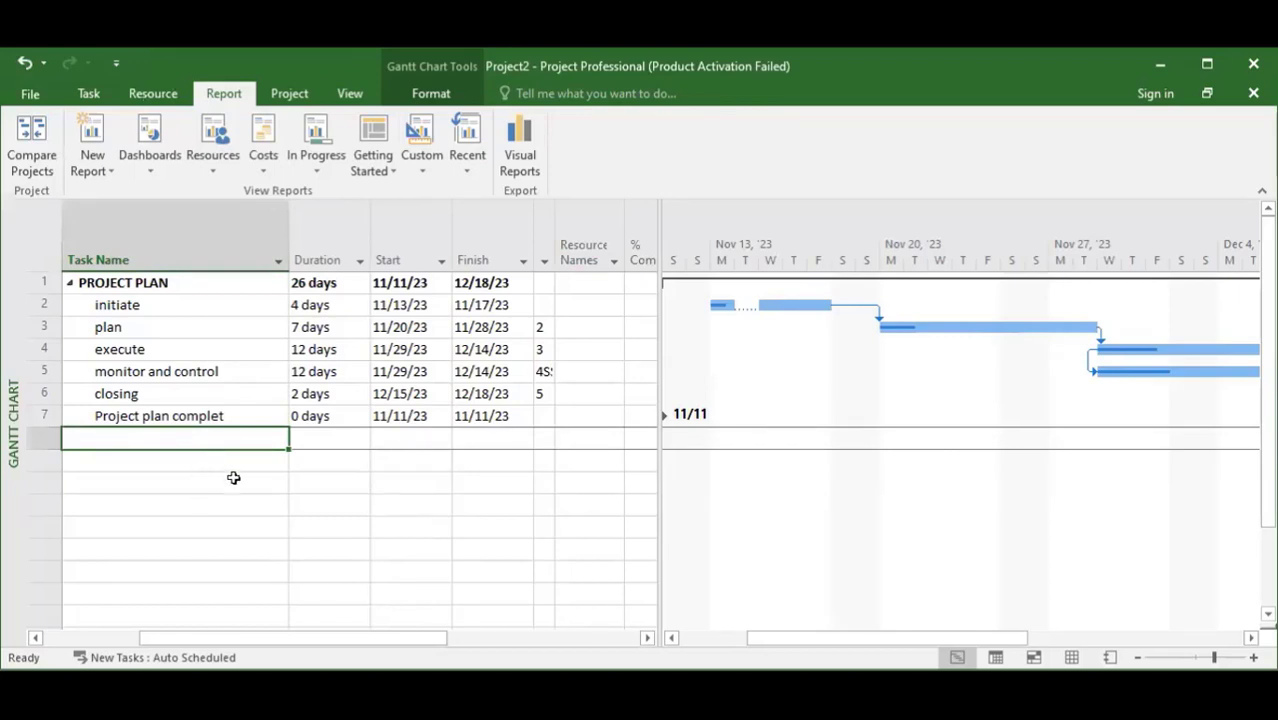
Step: Open the 3 BEDROOM BUNGALOW ASSIGNMENT project and look through its task list
{"action": "left_click", "coordinate": [30, 96]}
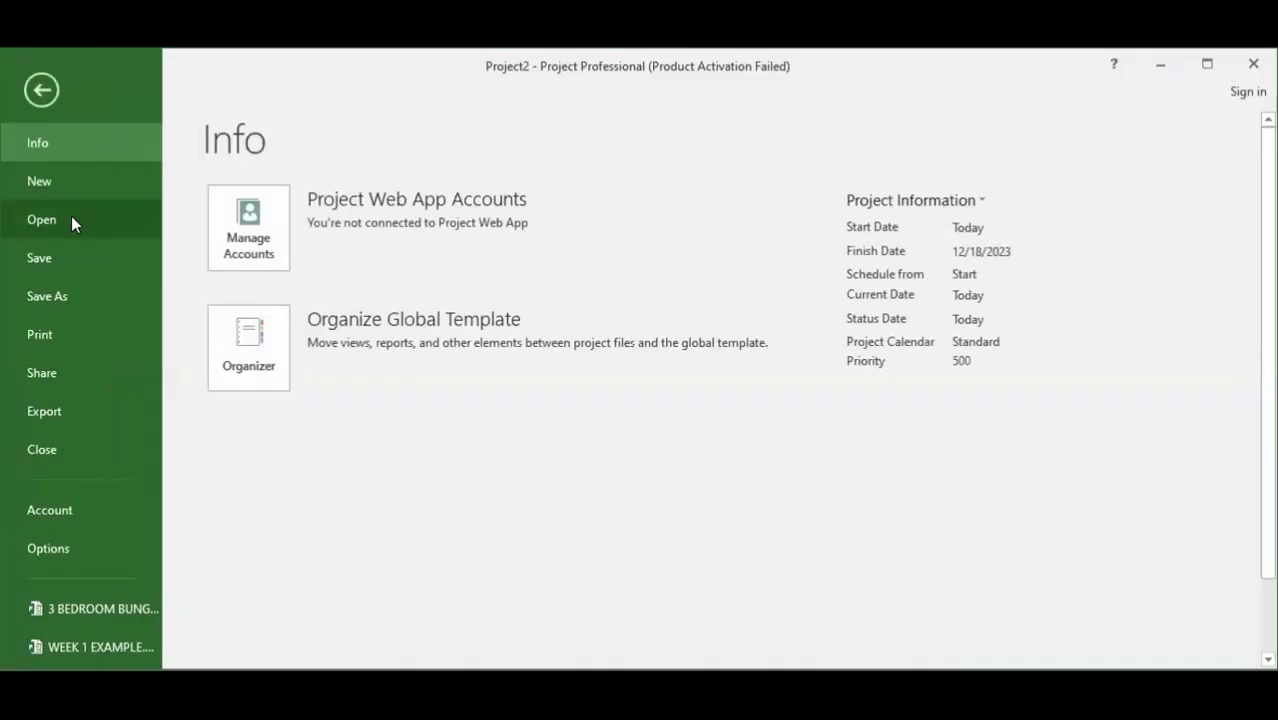
{"action": "left_click", "coordinate": [94, 607]}
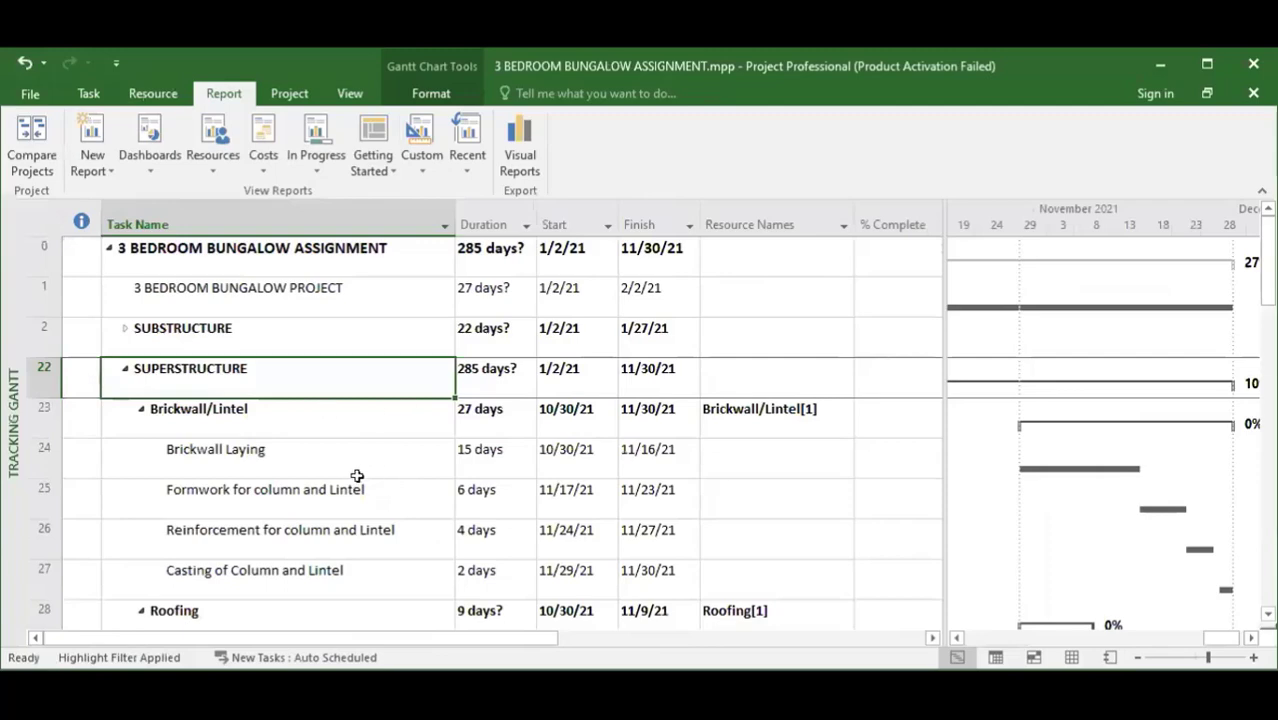
{"action": "scroll", "coordinate": [357, 476], "scroll_direction": "down", "scroll_amount": 11}
{"action": "scroll", "coordinate": [349, 489], "scroll_direction": "up", "scroll_amount": 2}
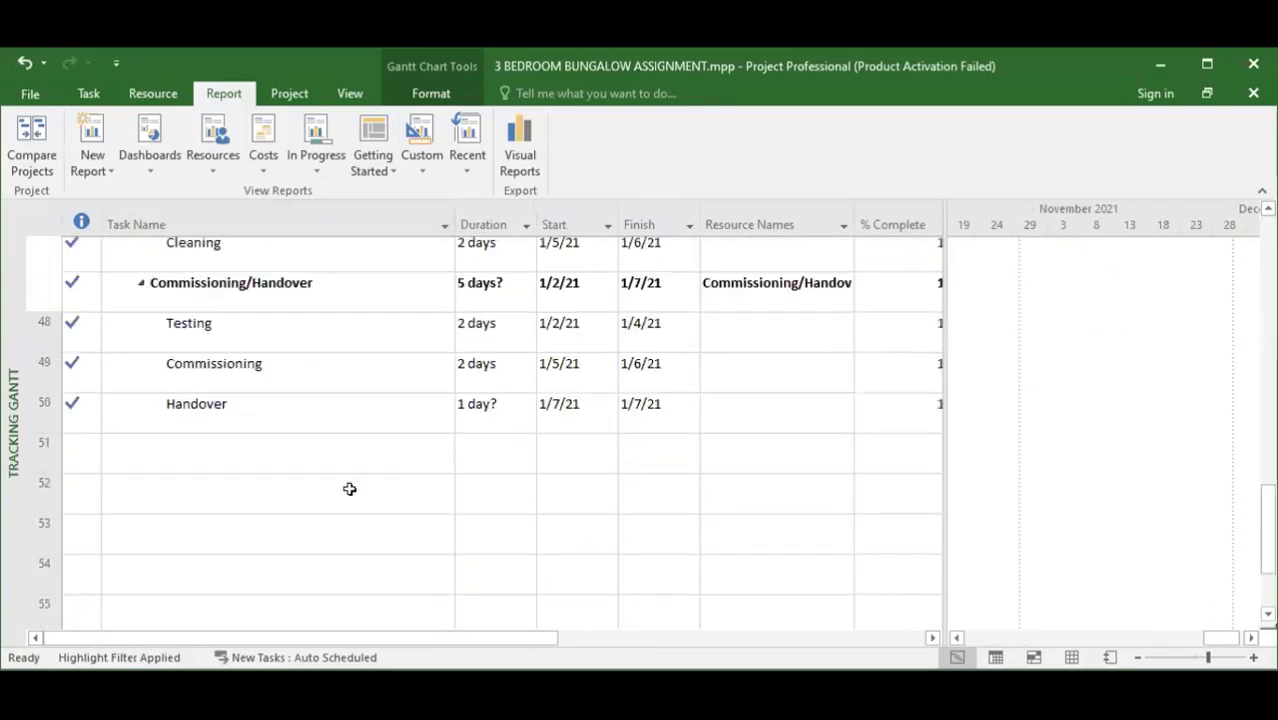
{"action": "scroll", "coordinate": [349, 489], "scroll_direction": "up", "scroll_amount": 9}
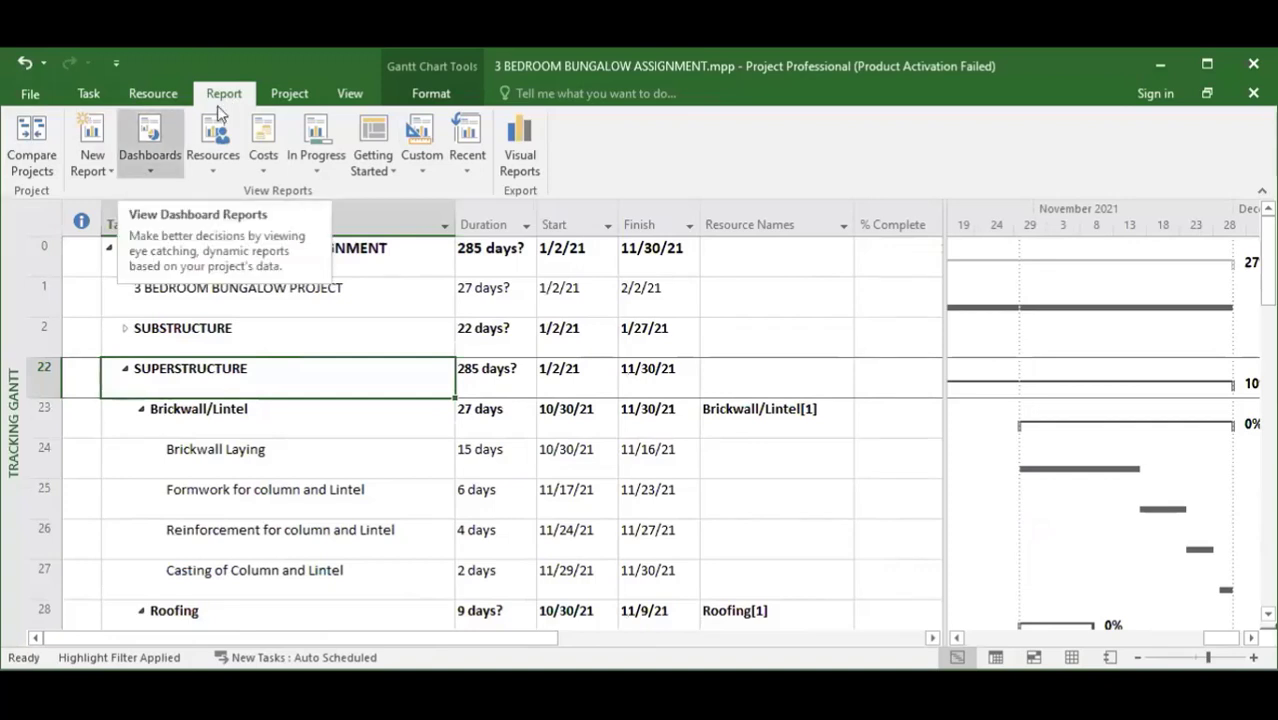
Step: View the Compare Project Versions options without running a comparison, and display the Project Overview dashboard report
{"action": "left_click", "coordinate": [37, 170]}
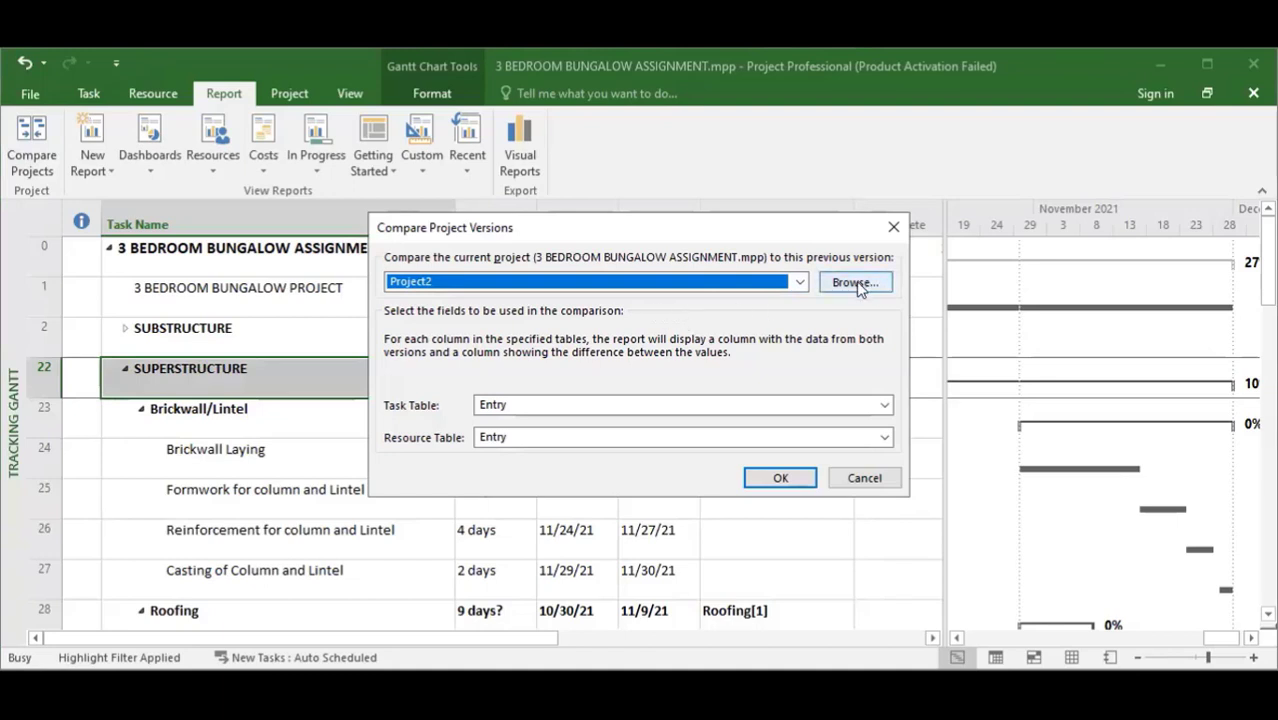
{"action": "left_click", "coordinate": [889, 231]}
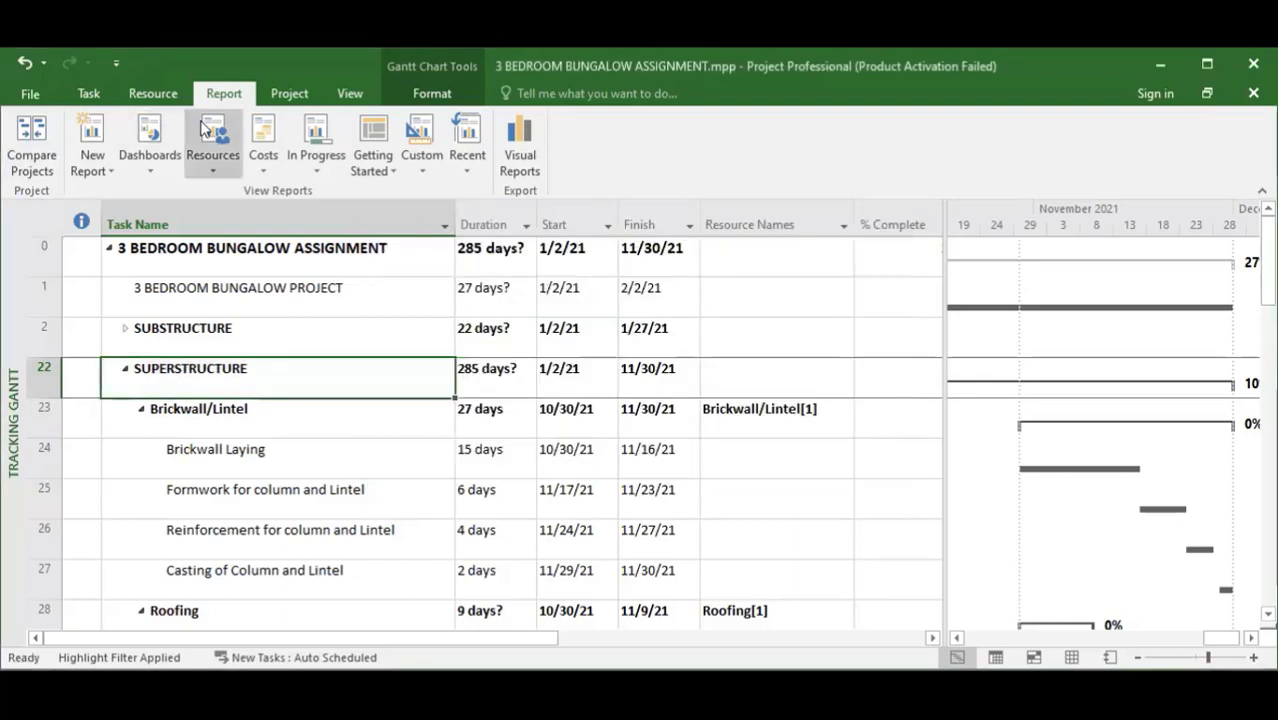
{"action": "left_click", "coordinate": [150, 150]}
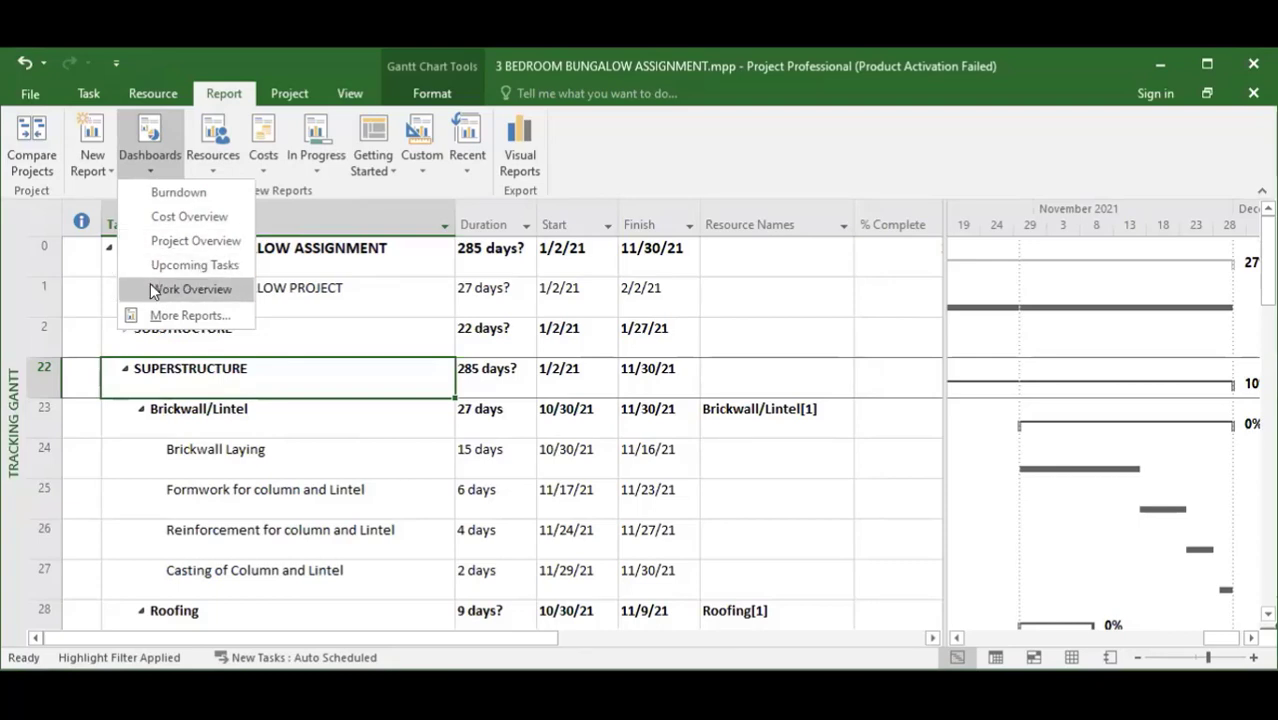
{"action": "left_click", "coordinate": [175, 241]}
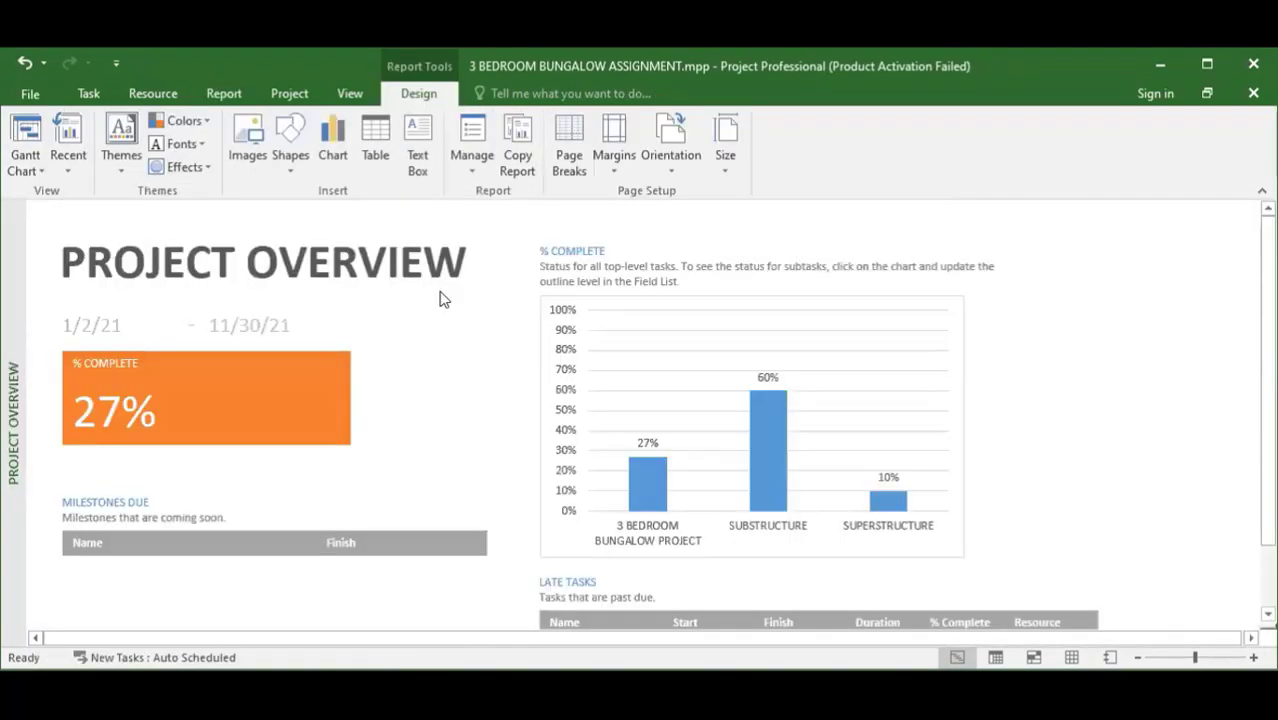
Step: Examine the Project Overview report's % Complete chart, Milestones Due section and Late Tasks table
{"action": "scroll", "coordinate": [1104, 406], "scroll_direction": "down", "scroll_amount": 1}
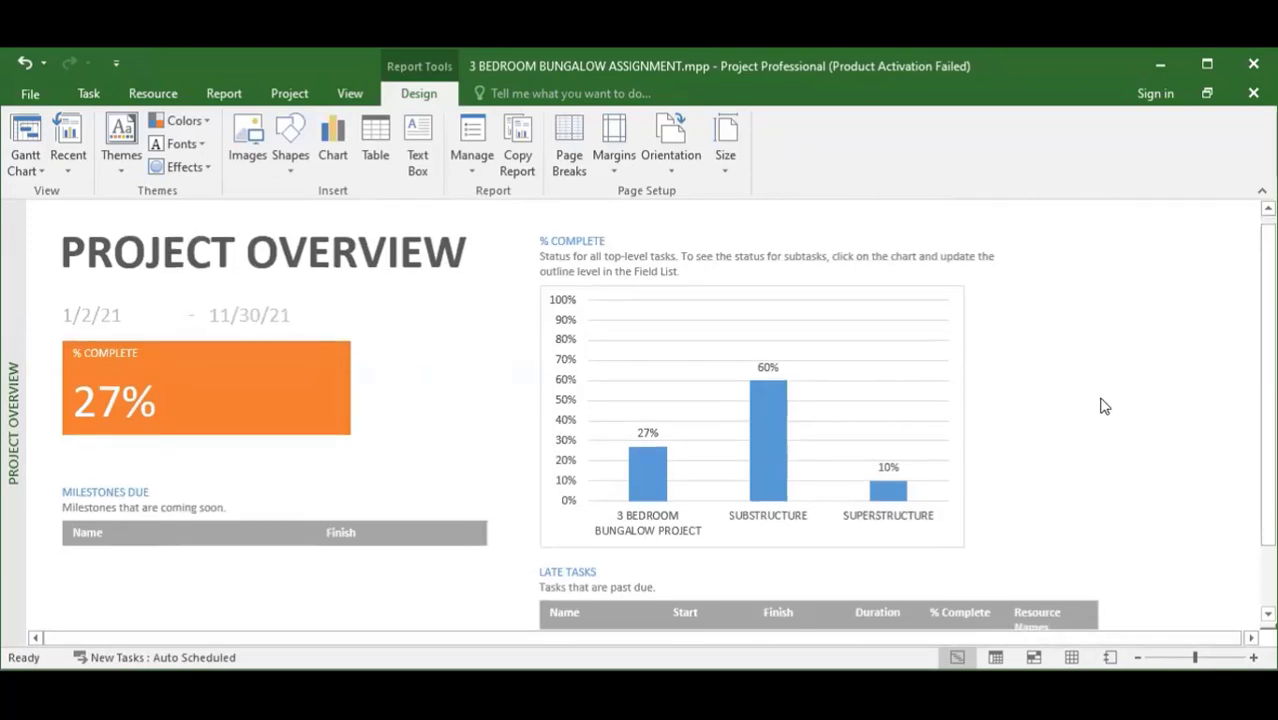
{"action": "scroll", "coordinate": [1104, 404], "scroll_direction": "down", "scroll_amount": 2}
{"action": "scroll", "coordinate": [1104, 402], "scroll_direction": "up", "scroll_amount": 3}
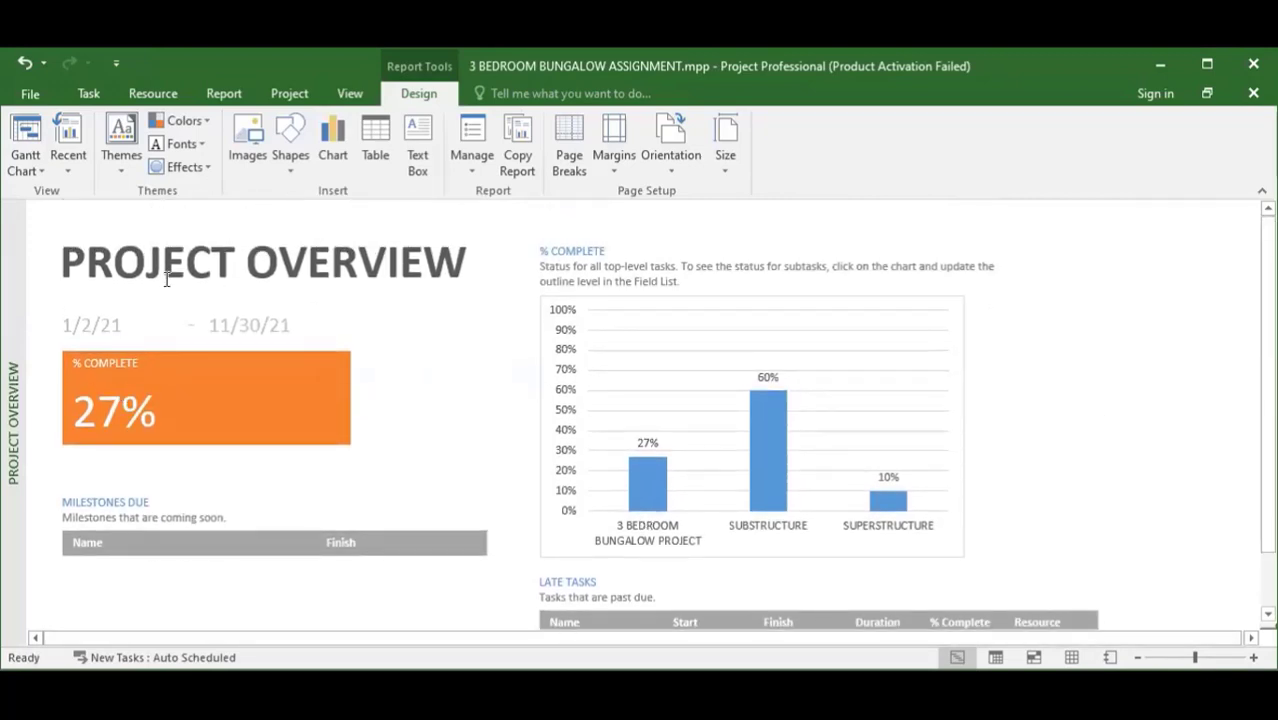
{"action": "scroll", "coordinate": [111, 528], "scroll_direction": "down", "scroll_amount": 2}
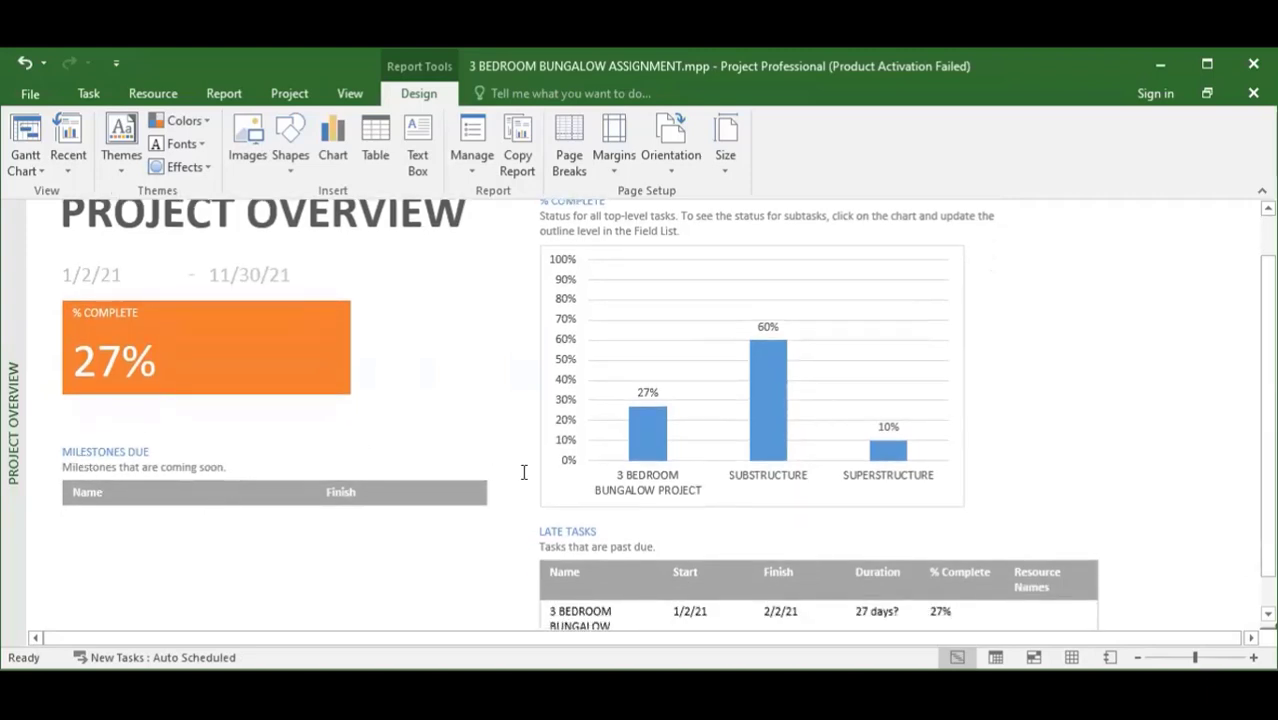
{"action": "scroll", "coordinate": [613, 537], "scroll_direction": "down", "scroll_amount": 1}
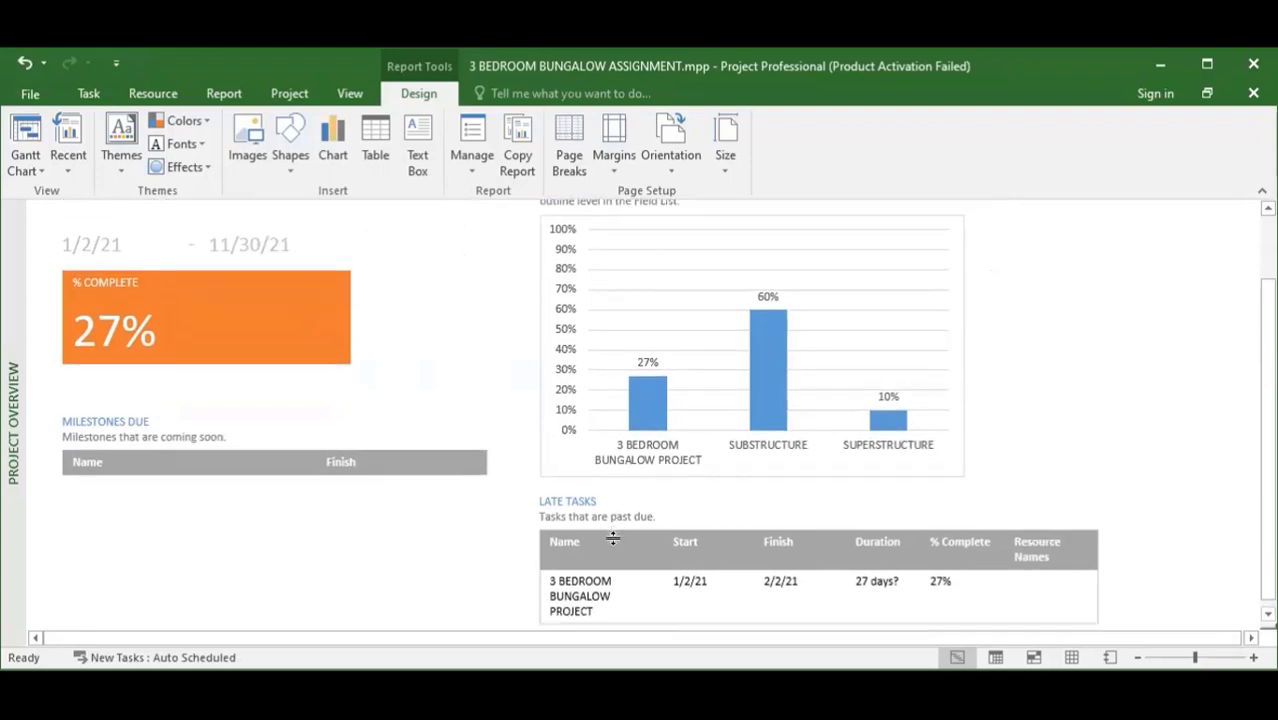
{"action": "scroll", "coordinate": [613, 537], "scroll_direction": "down", "scroll_amount": 1}
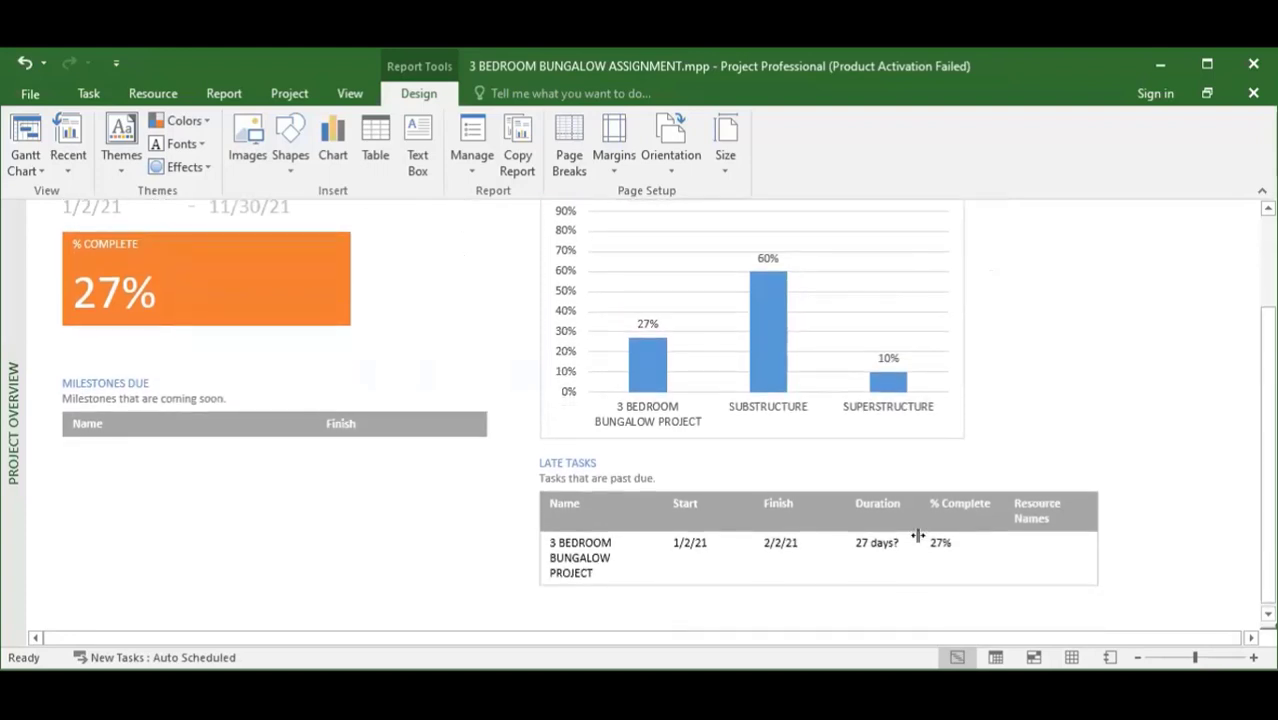
{"action": "scroll", "coordinate": [917, 537], "scroll_direction": "down", "scroll_amount": 1}
{"action": "scroll", "coordinate": [703, 479], "scroll_direction": "up", "scroll_amount": 1}
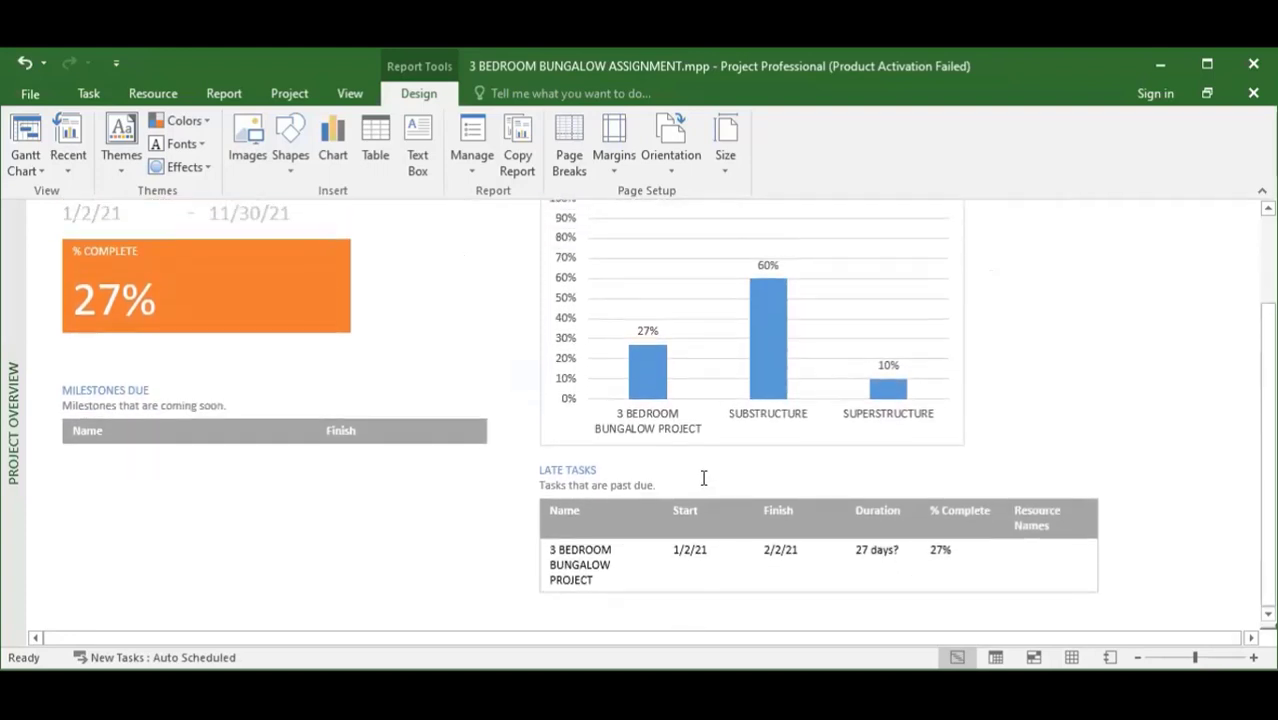
{"action": "scroll", "coordinate": [703, 479], "scroll_direction": "up", "scroll_amount": 3}
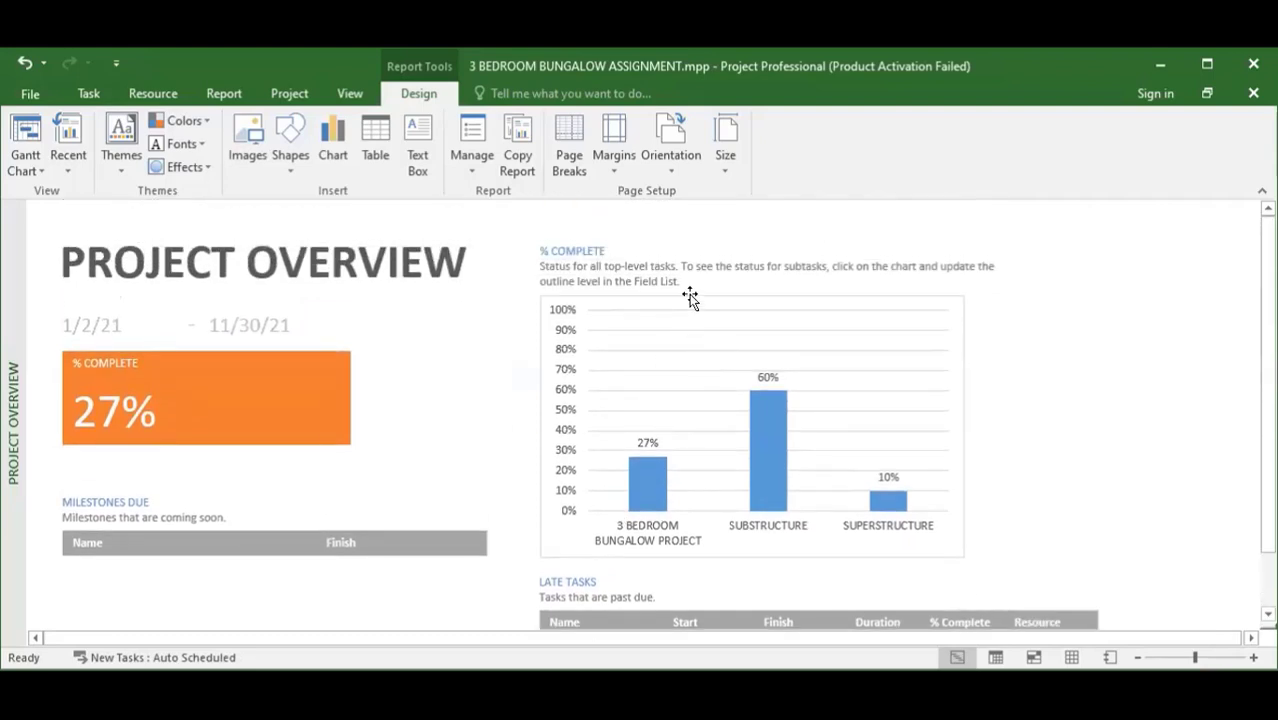
Step: View the field list and plot area formatting options of the % Complete chart, and close both panes
{"action": "left_click", "coordinate": [690, 298]}
{"action": "left_click", "coordinate": [702, 280]}
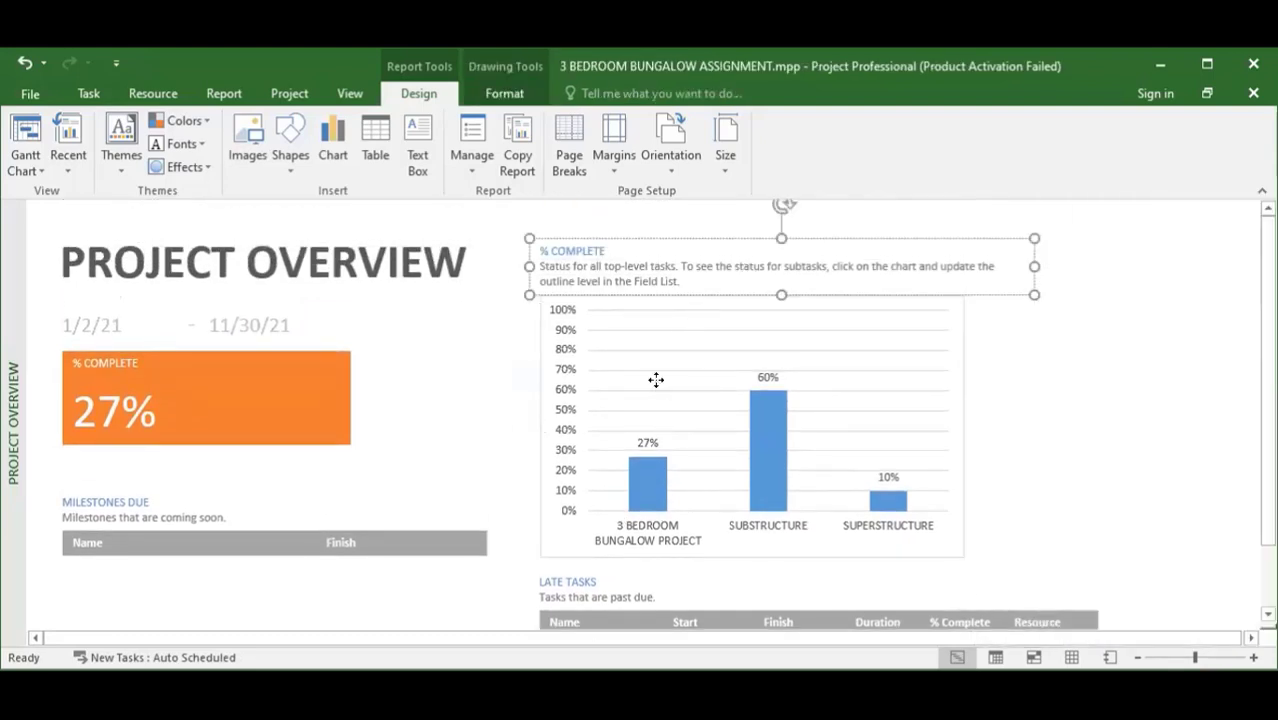
{"action": "double_click", "coordinate": [656, 380]}
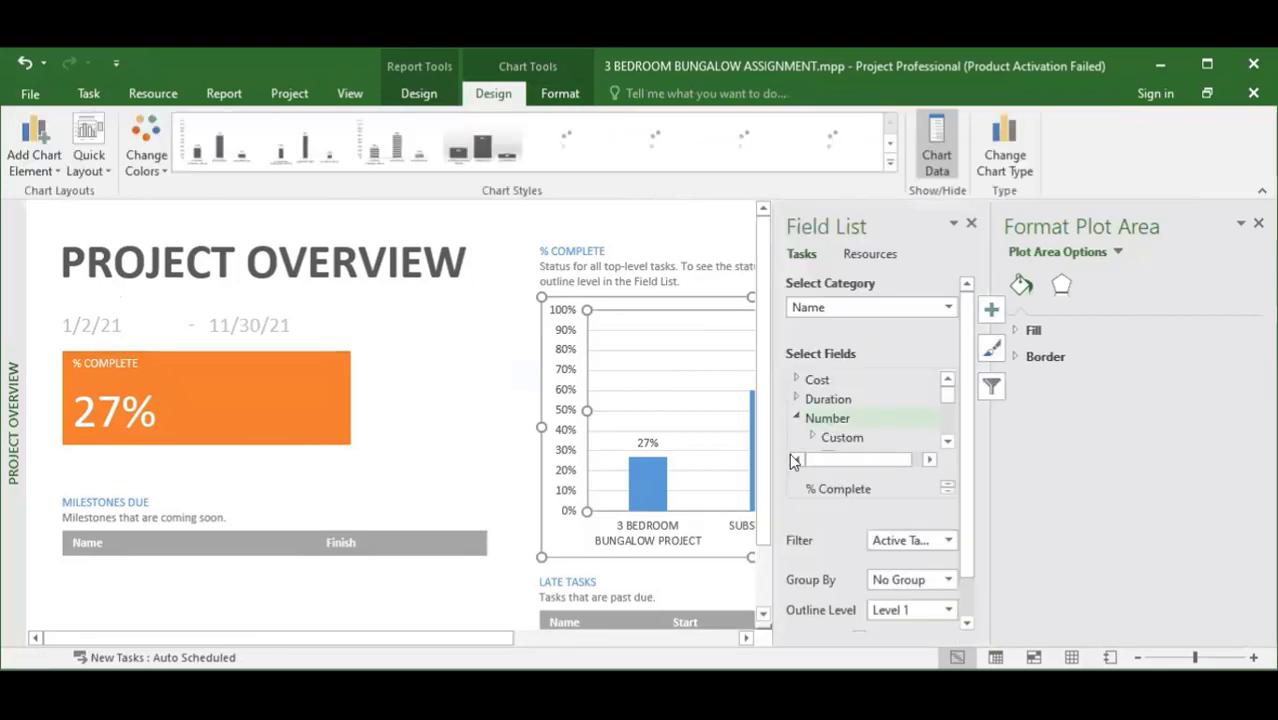
{"action": "left_click", "coordinate": [971, 224]}
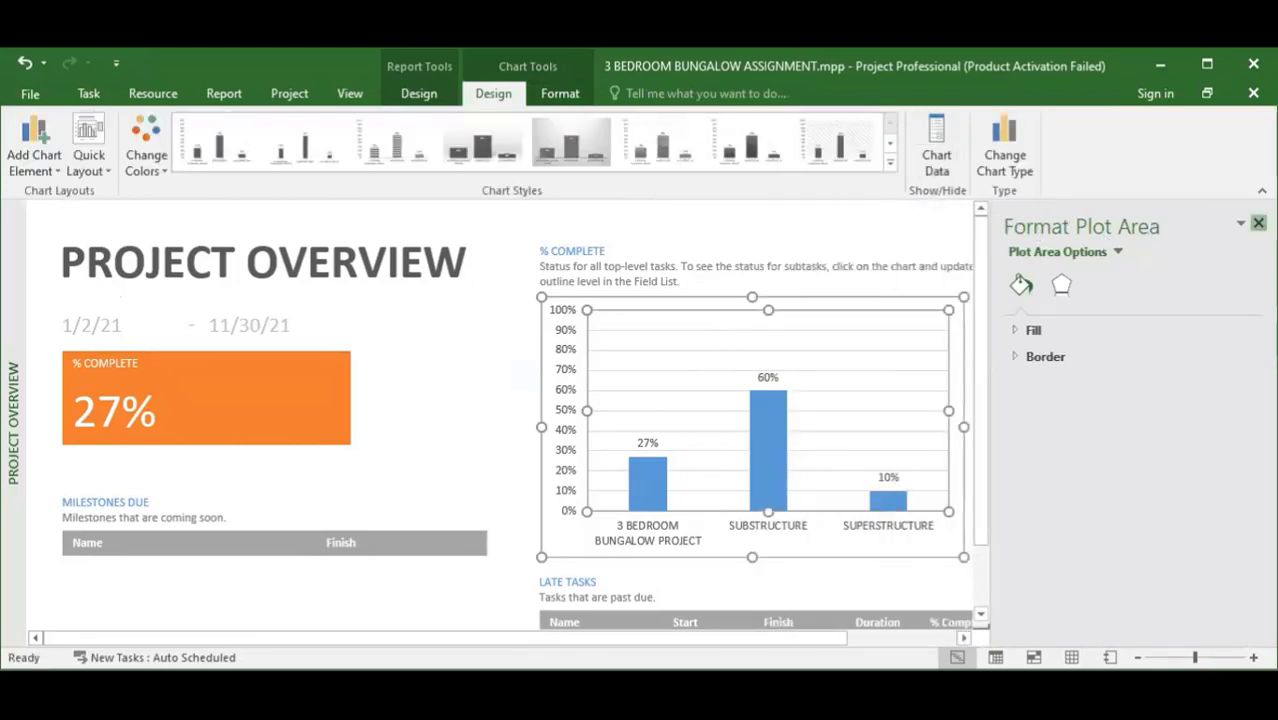
{"action": "left_click", "coordinate": [1258, 222]}
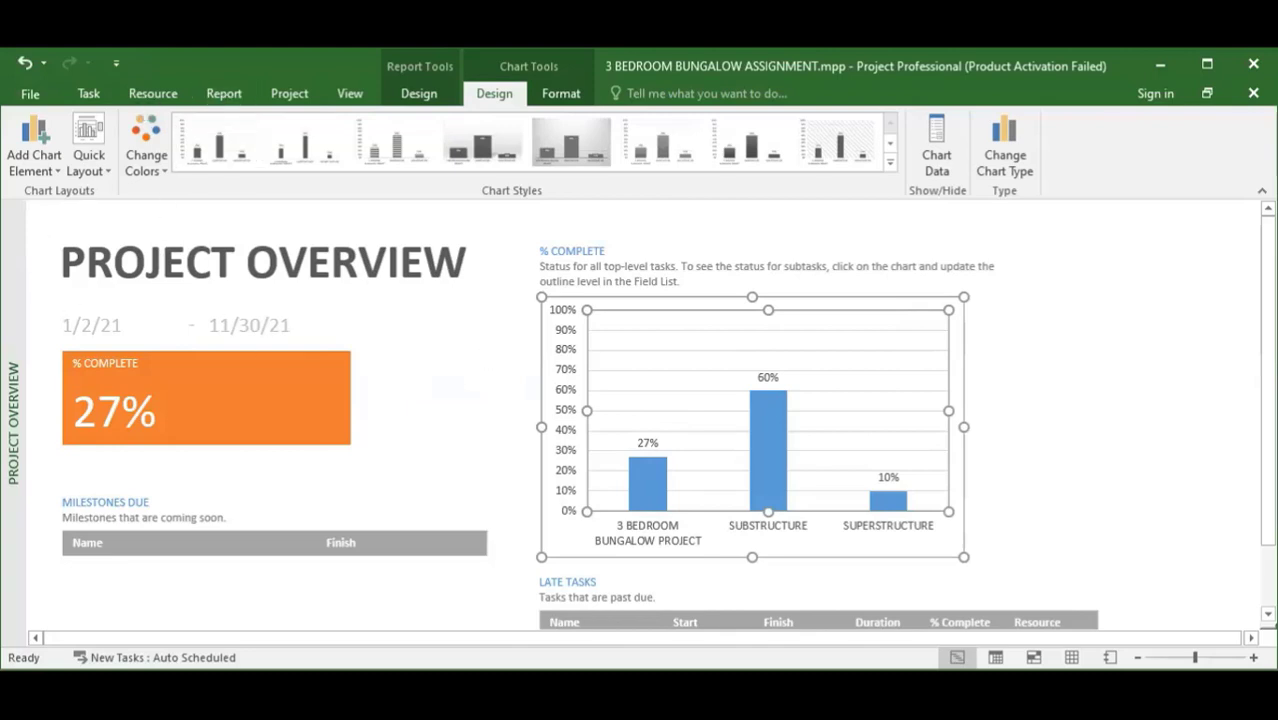
Step: Display the Upcoming Tasks dashboard report and look over its Remaining Tasks chart and Tasks Starting Soon table
{"action": "left_click", "coordinate": [224, 93]}
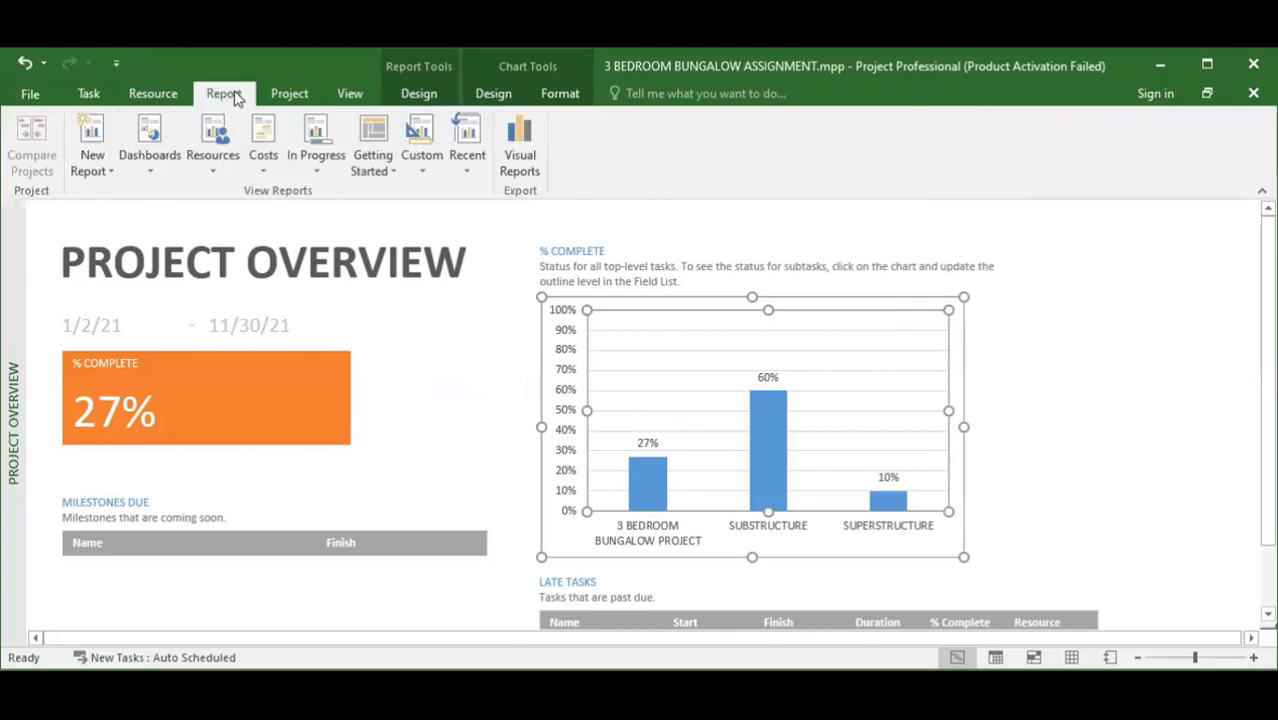
{"action": "left_click", "coordinate": [146, 171]}
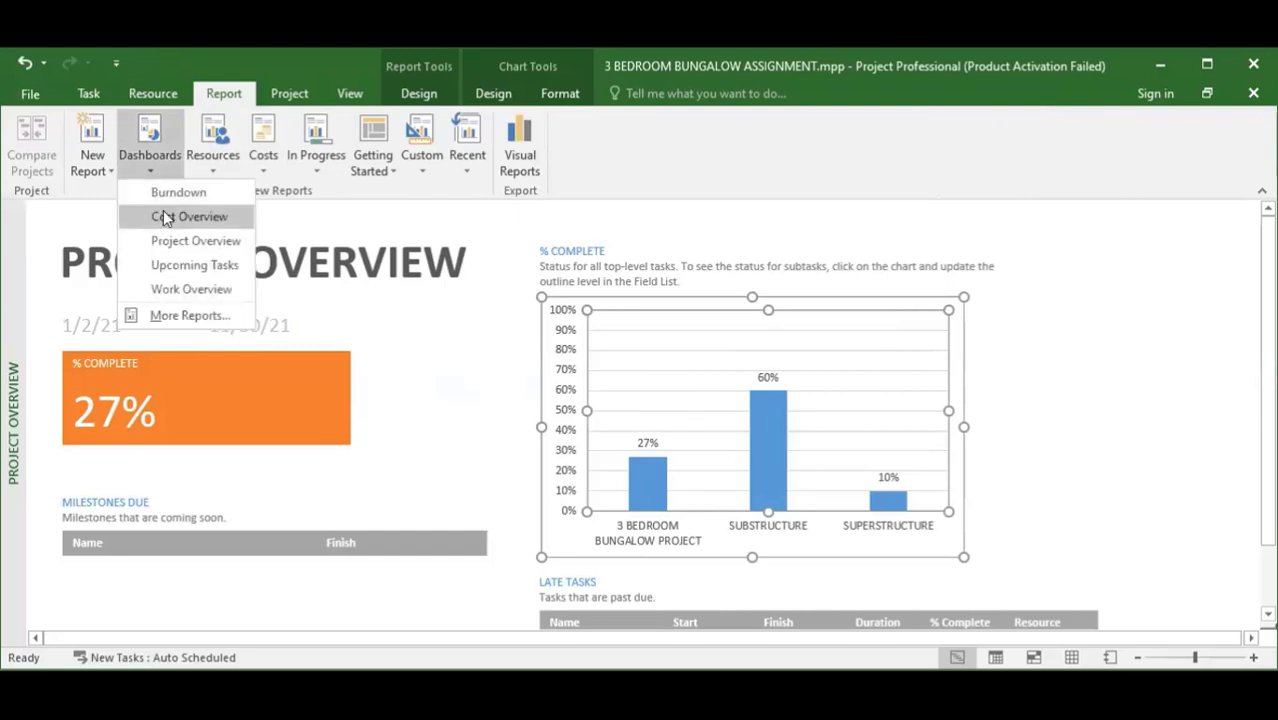
{"action": "left_click", "coordinate": [194, 265]}
{"action": "scroll", "coordinate": [459, 517], "scroll_direction": "down", "scroll_amount": 1}
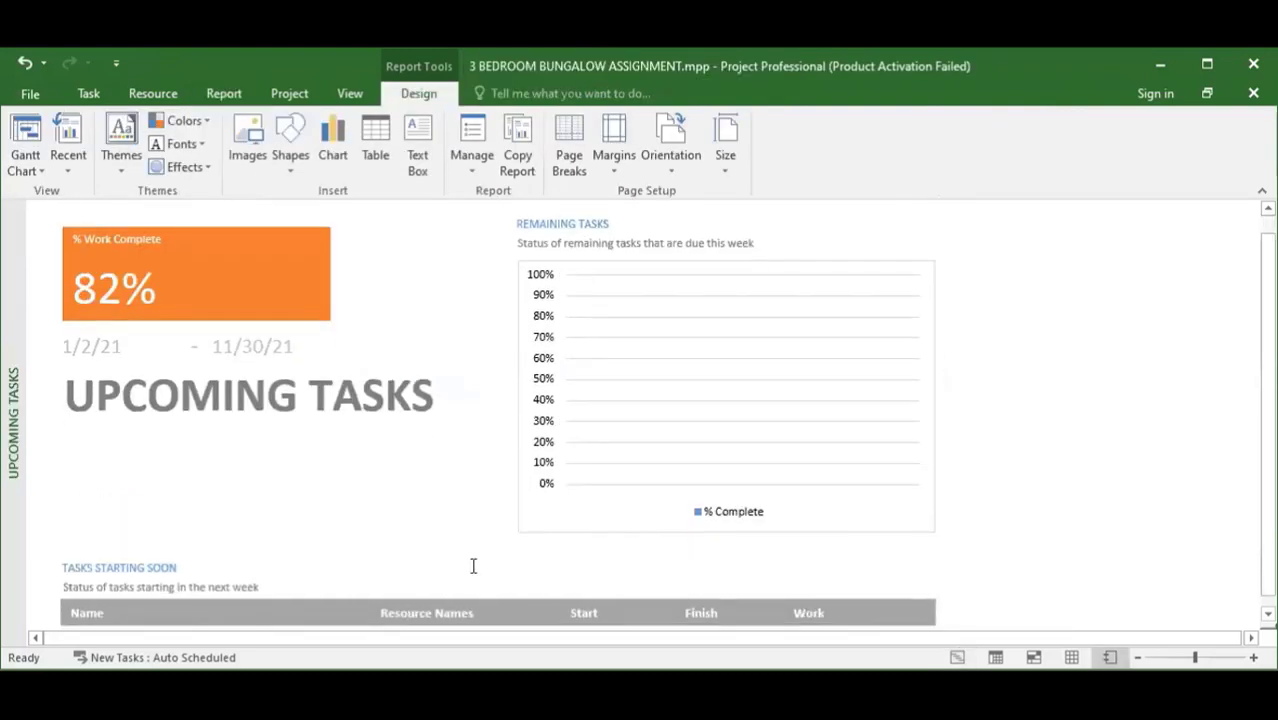
{"action": "scroll", "coordinate": [520, 562], "scroll_direction": "up", "scroll_amount": 1}
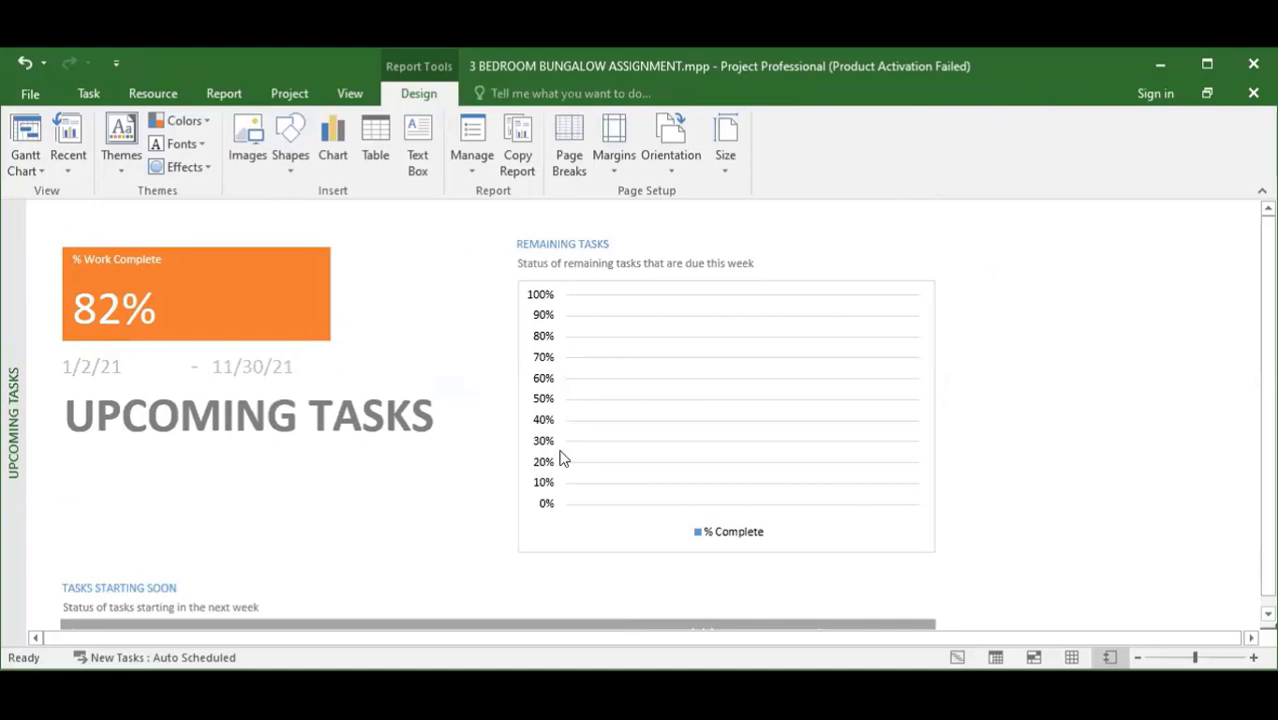
{"action": "scroll", "coordinate": [700, 460], "scroll_direction": "down", "scroll_amount": 1}
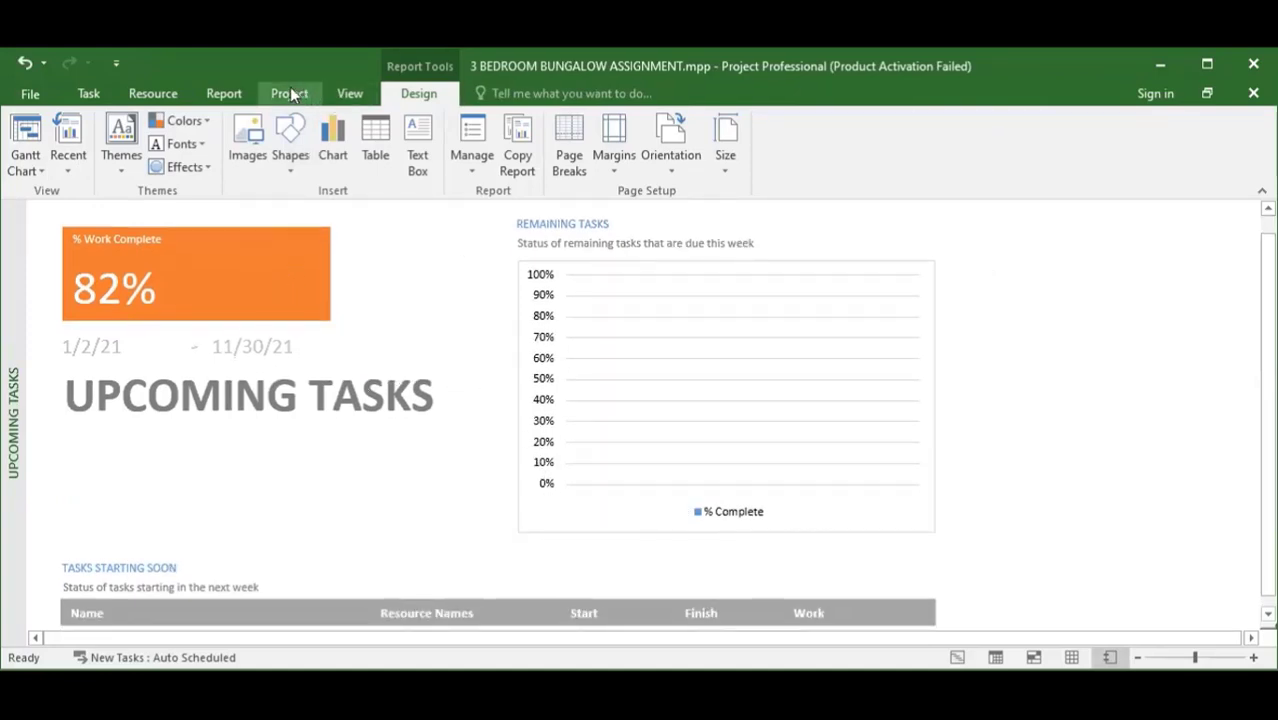
Step: Display the Work Overview dashboard report
{"action": "left_click", "coordinate": [228, 95]}
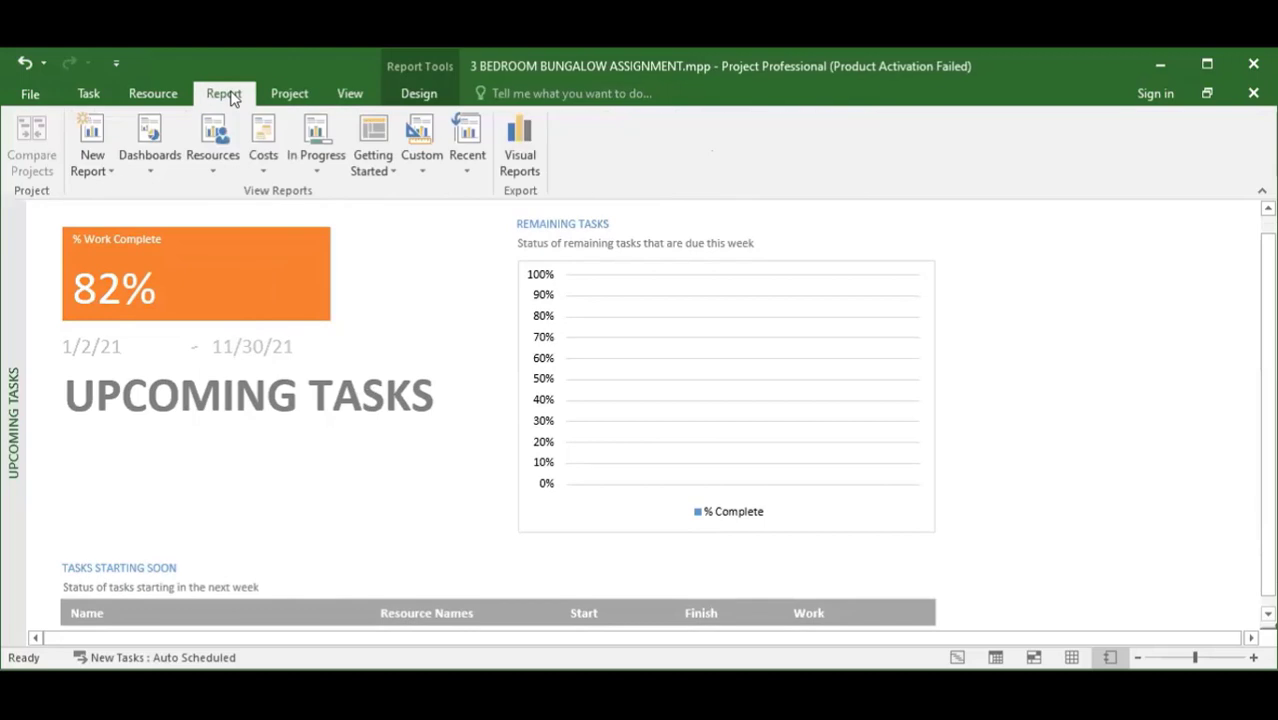
{"action": "left_click", "coordinate": [144, 161]}
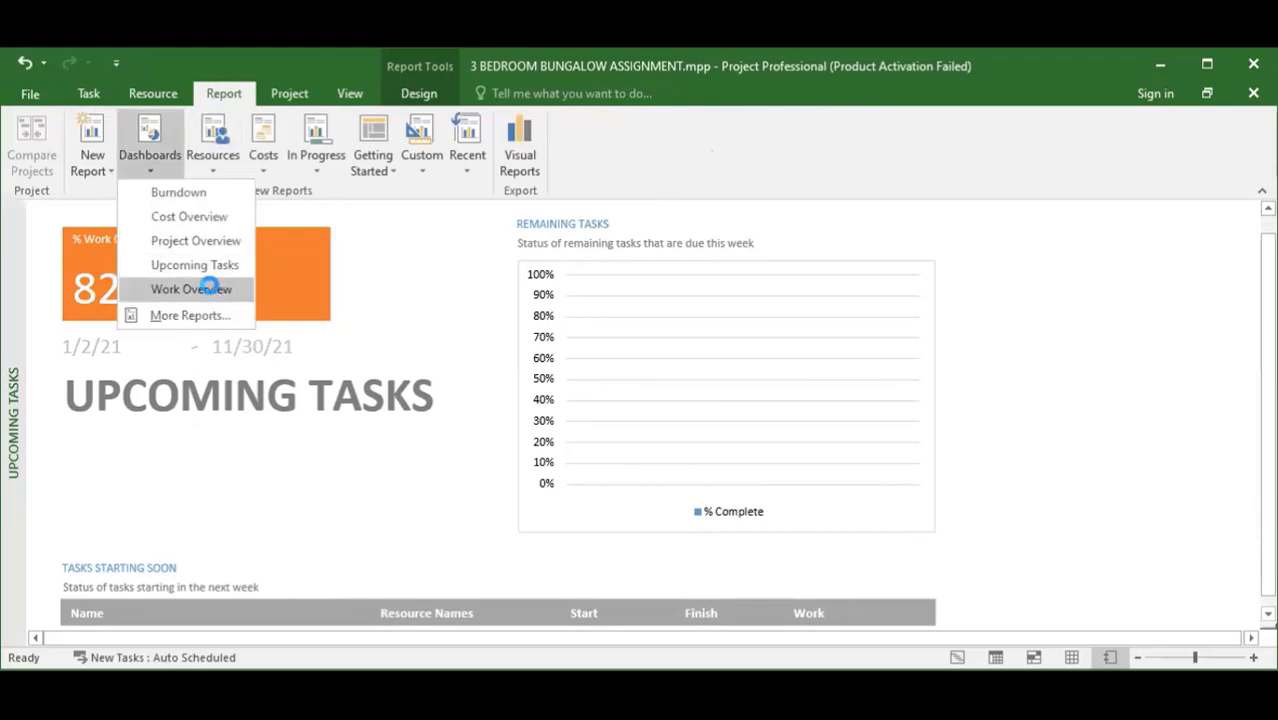
{"action": "left_click", "coordinate": [208, 287]}
Step: Examine the Work Overview report's Work Burndown, Work Stats, Resource Stats and Remaining Availability charts
{"action": "scroll", "coordinate": [805, 521], "scroll_direction": "down", "scroll_amount": 1}
{"action": "scroll", "coordinate": [805, 521], "scroll_direction": "down", "scroll_amount": 3}
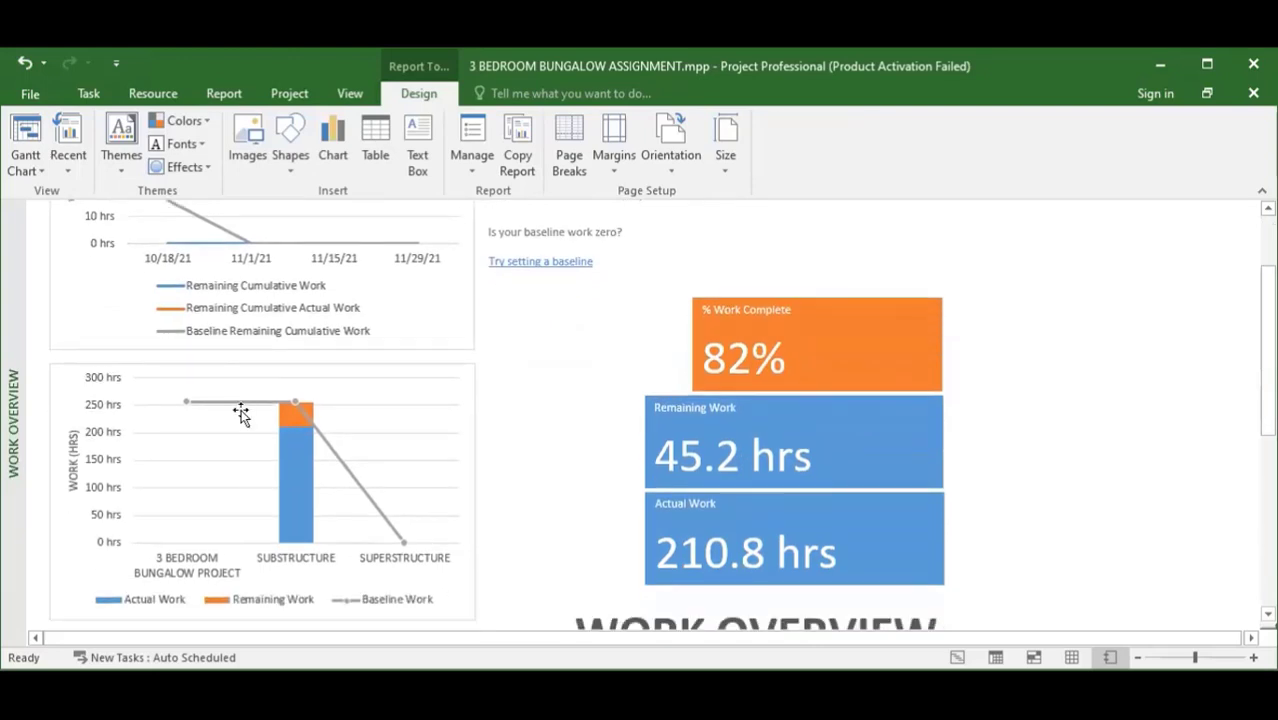
{"action": "scroll", "coordinate": [233, 431], "scroll_direction": "up", "scroll_amount": 4}
{"action": "scroll", "coordinate": [338, 402], "scroll_direction": "up", "scroll_amount": 1}
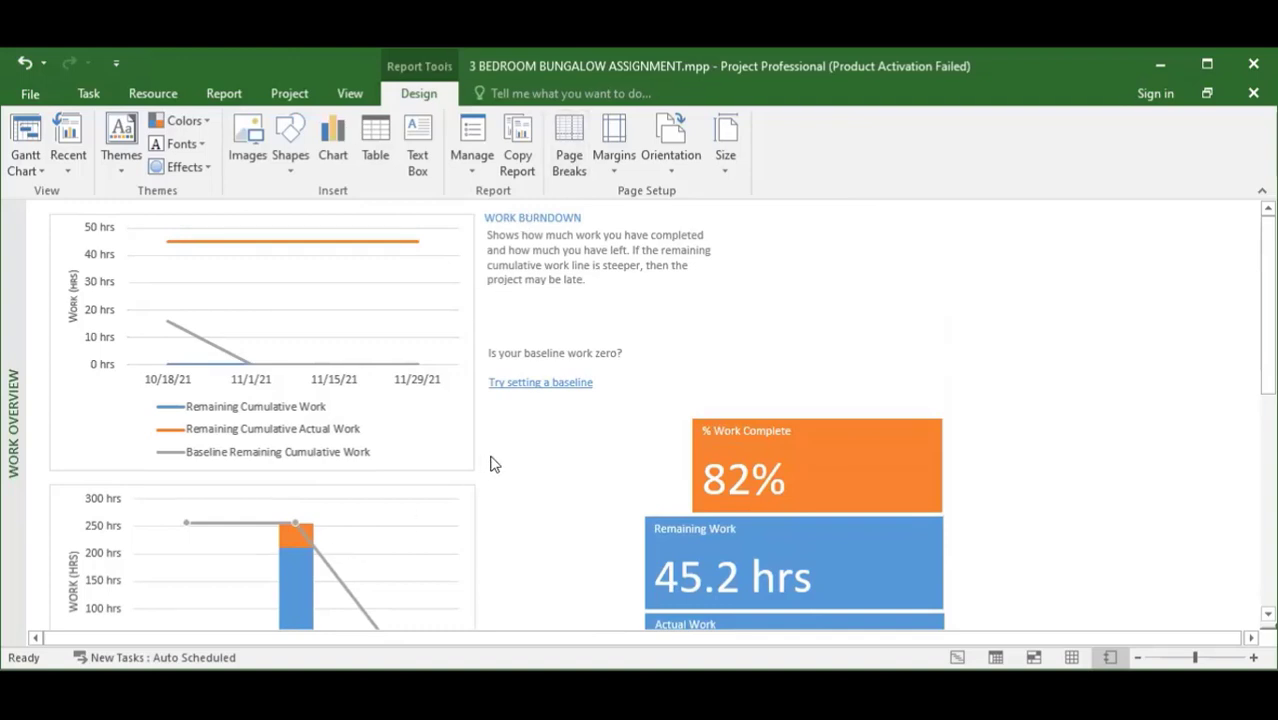
{"action": "scroll", "coordinate": [507, 458], "scroll_direction": "down", "scroll_amount": 2}
{"action": "scroll", "coordinate": [508, 462], "scroll_direction": "down", "scroll_amount": 6}
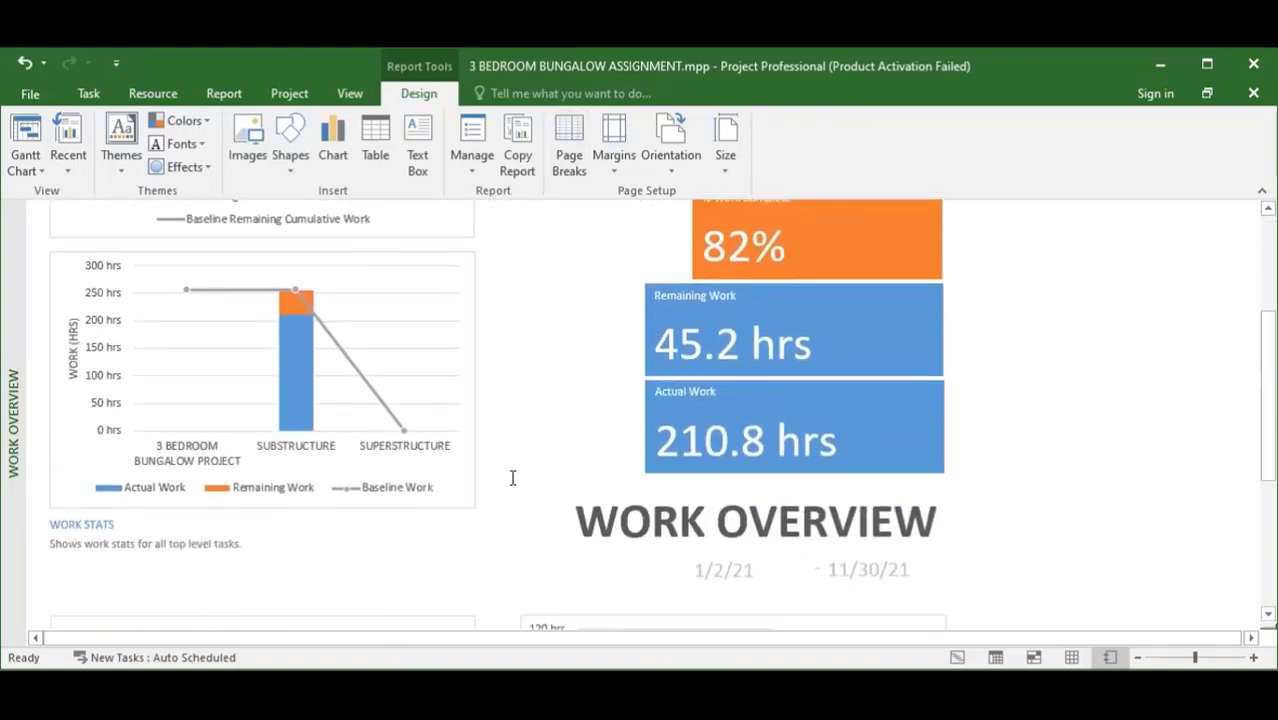
{"action": "scroll", "coordinate": [516, 485], "scroll_direction": "down", "scroll_amount": 9}
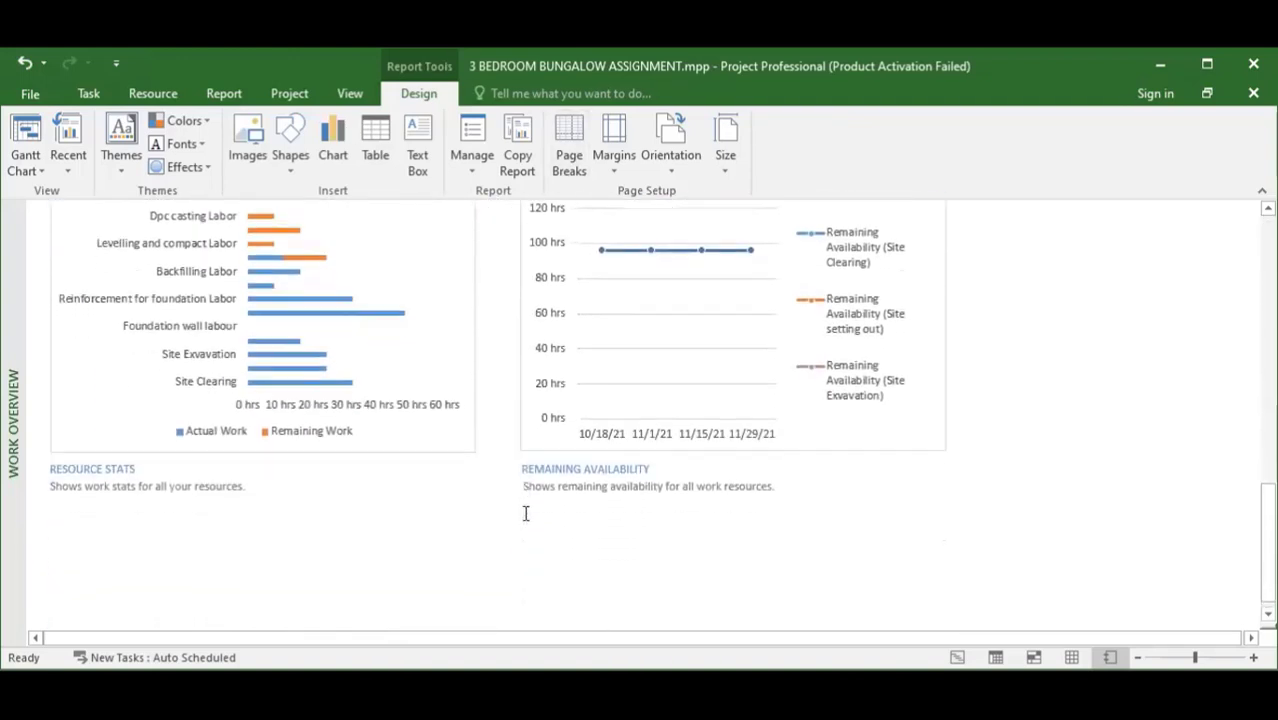
{"action": "scroll", "coordinate": [526, 523], "scroll_direction": "down", "scroll_amount": 2}
{"action": "scroll", "coordinate": [365, 357], "scroll_direction": "up", "scroll_amount": 2}
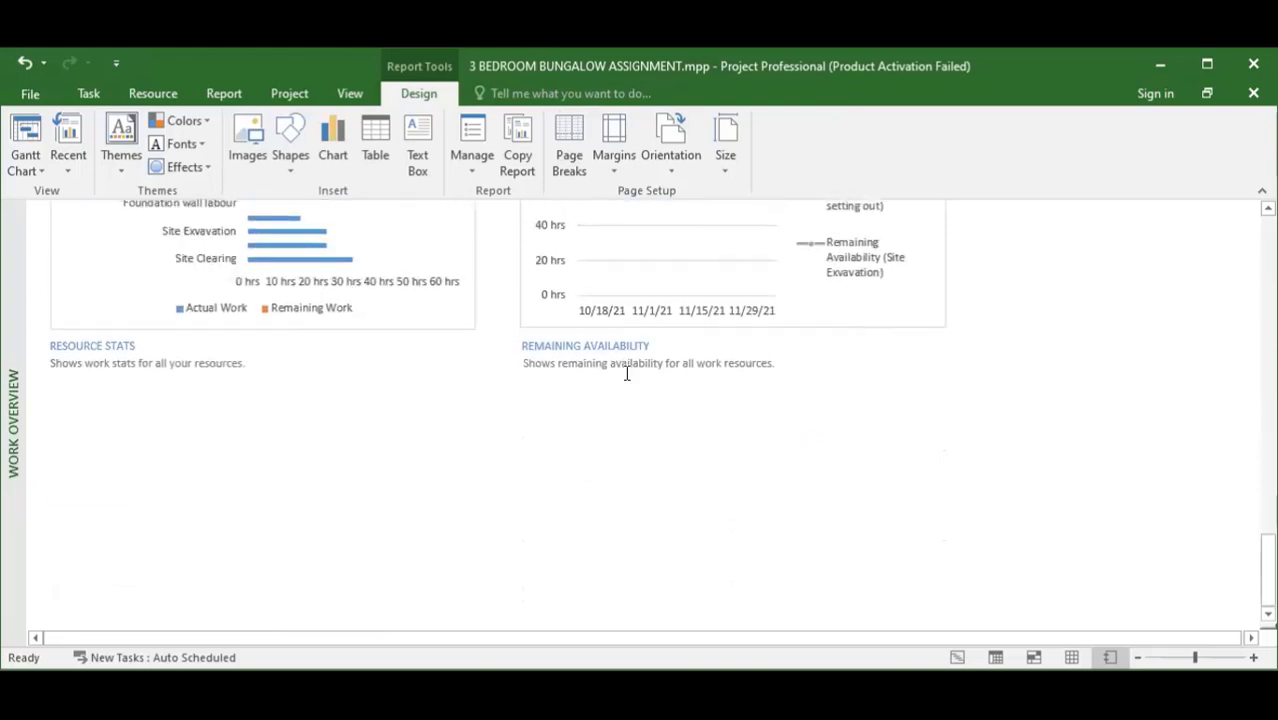
{"action": "scroll", "coordinate": [733, 337], "scroll_direction": "up", "scroll_amount": 1}
{"action": "scroll", "coordinate": [713, 336], "scroll_direction": "up", "scroll_amount": 3}
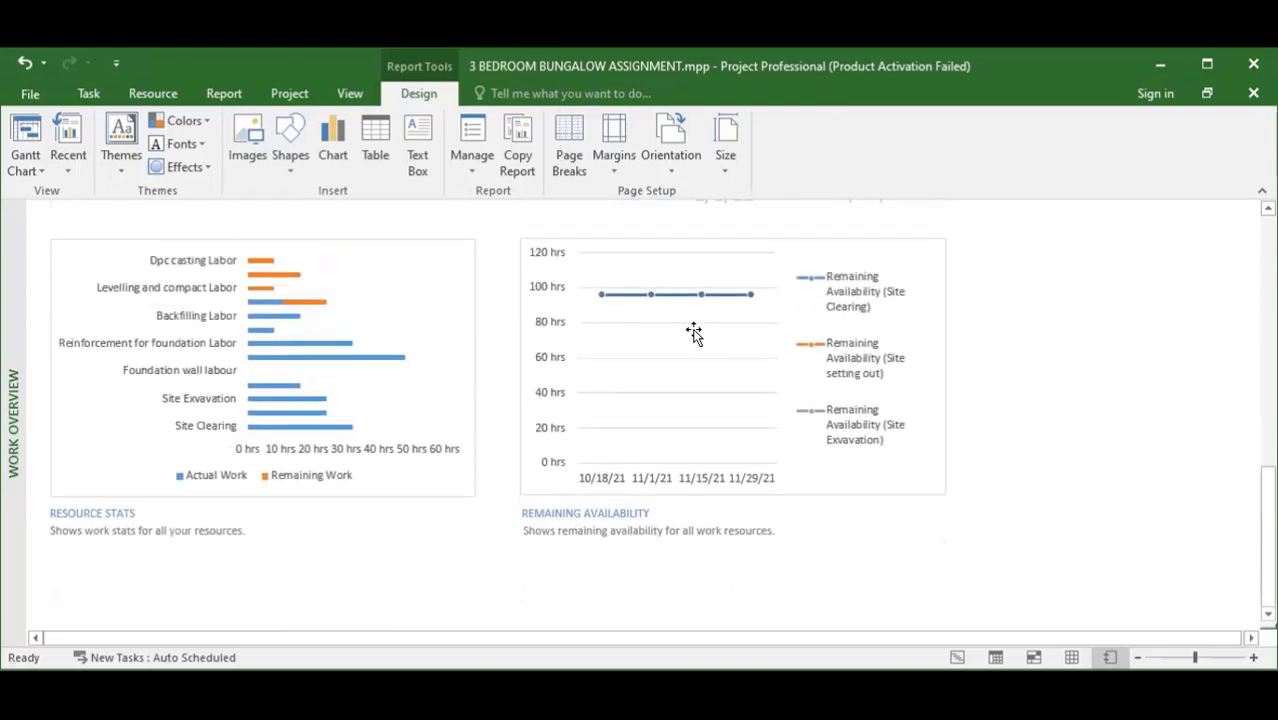
Step: Select the Resource Stats chart to show its field list, and review the report's actual, remaining and completed work
{"action": "left_click", "coordinate": [352, 393]}
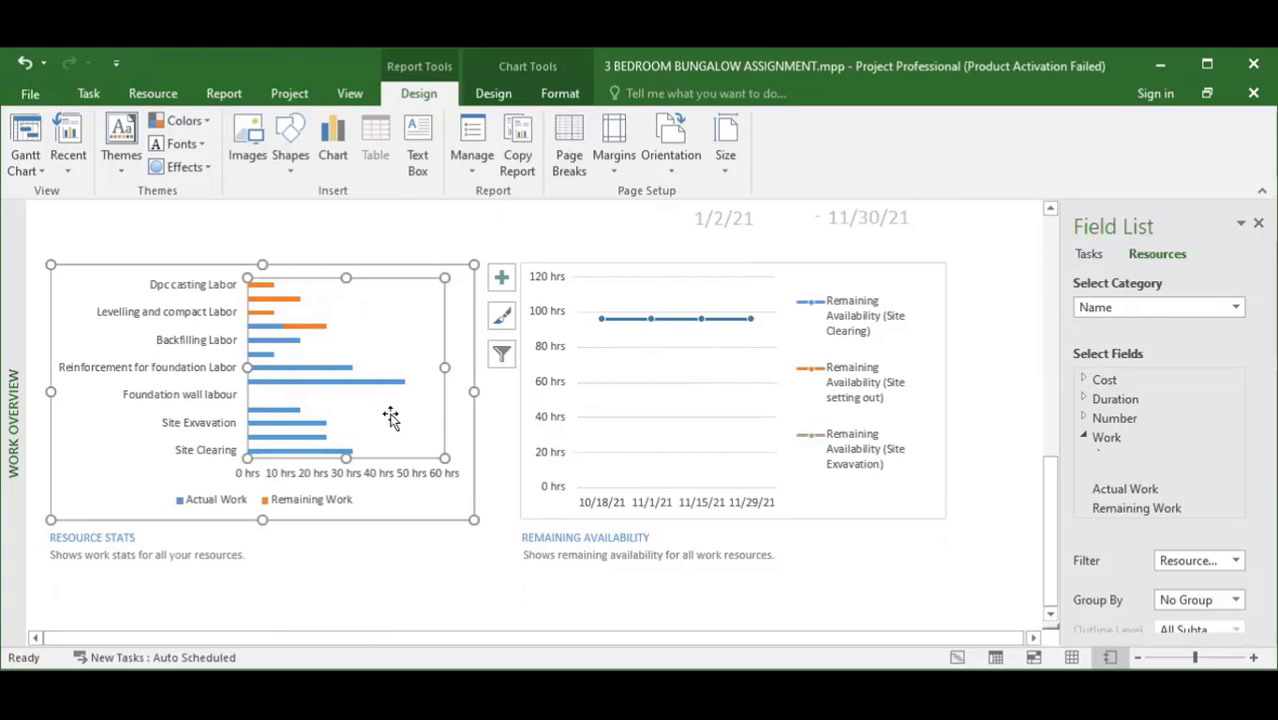
{"action": "scroll", "coordinate": [542, 437], "scroll_direction": "up", "scroll_amount": 3}
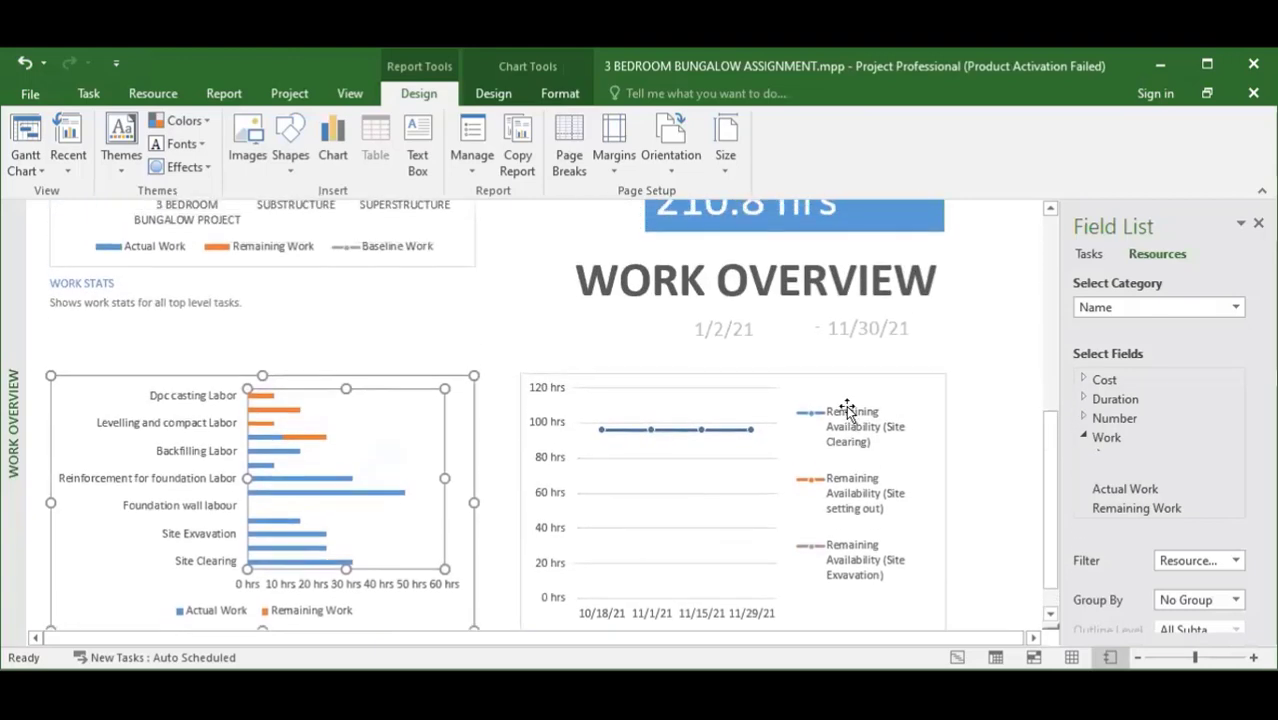
{"action": "scroll", "coordinate": [653, 374], "scroll_direction": "up", "scroll_amount": 4}
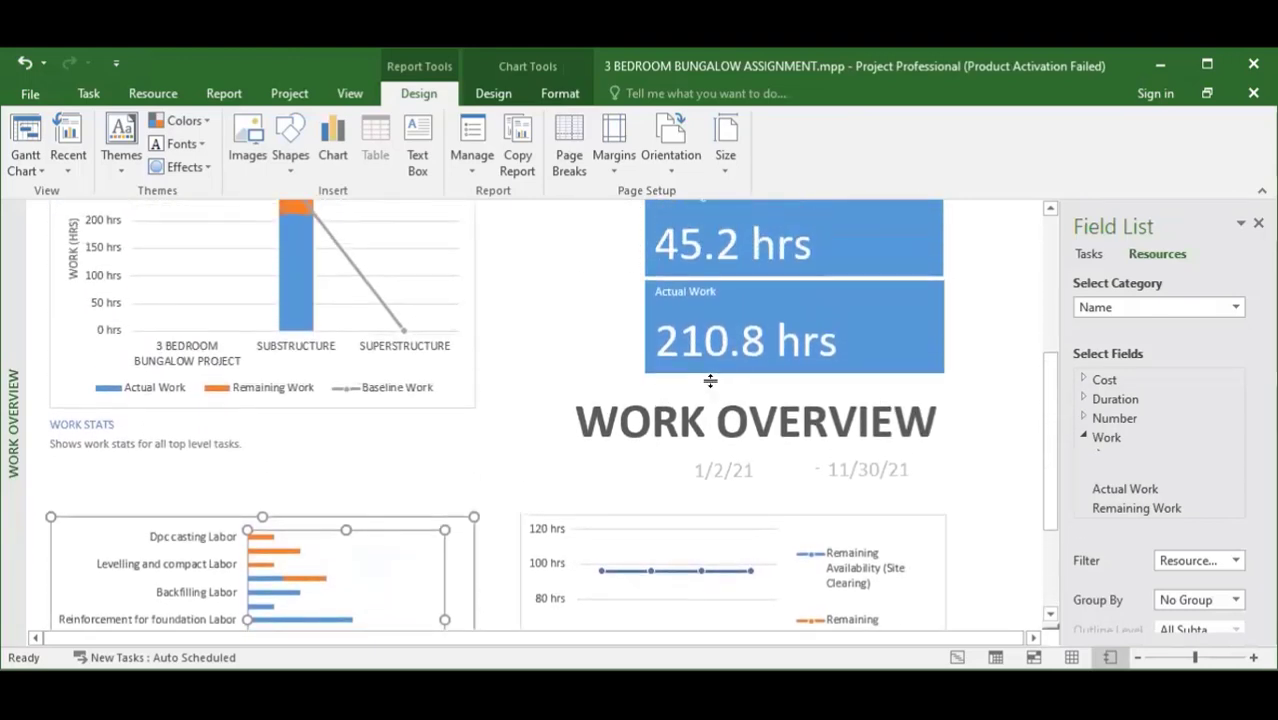
{"action": "scroll", "coordinate": [710, 380], "scroll_direction": "up", "scroll_amount": 5}
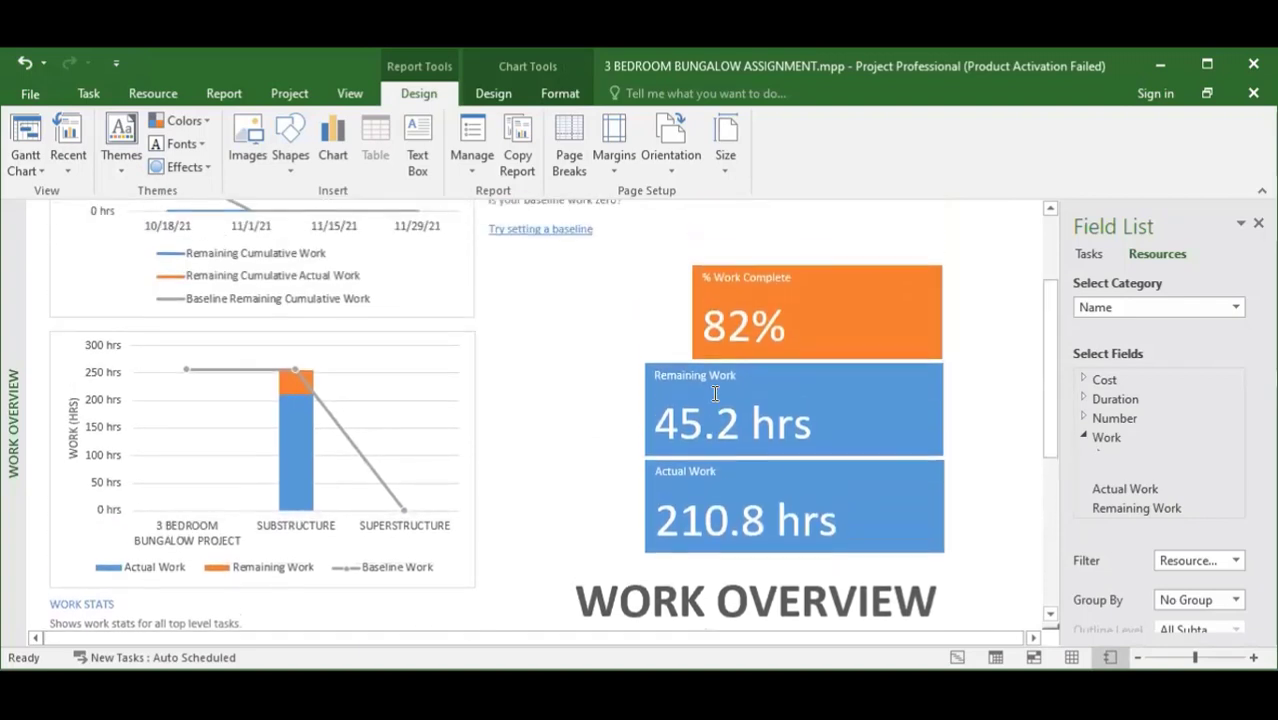
{"action": "scroll", "coordinate": [715, 393], "scroll_direction": "up", "scroll_amount": 4}
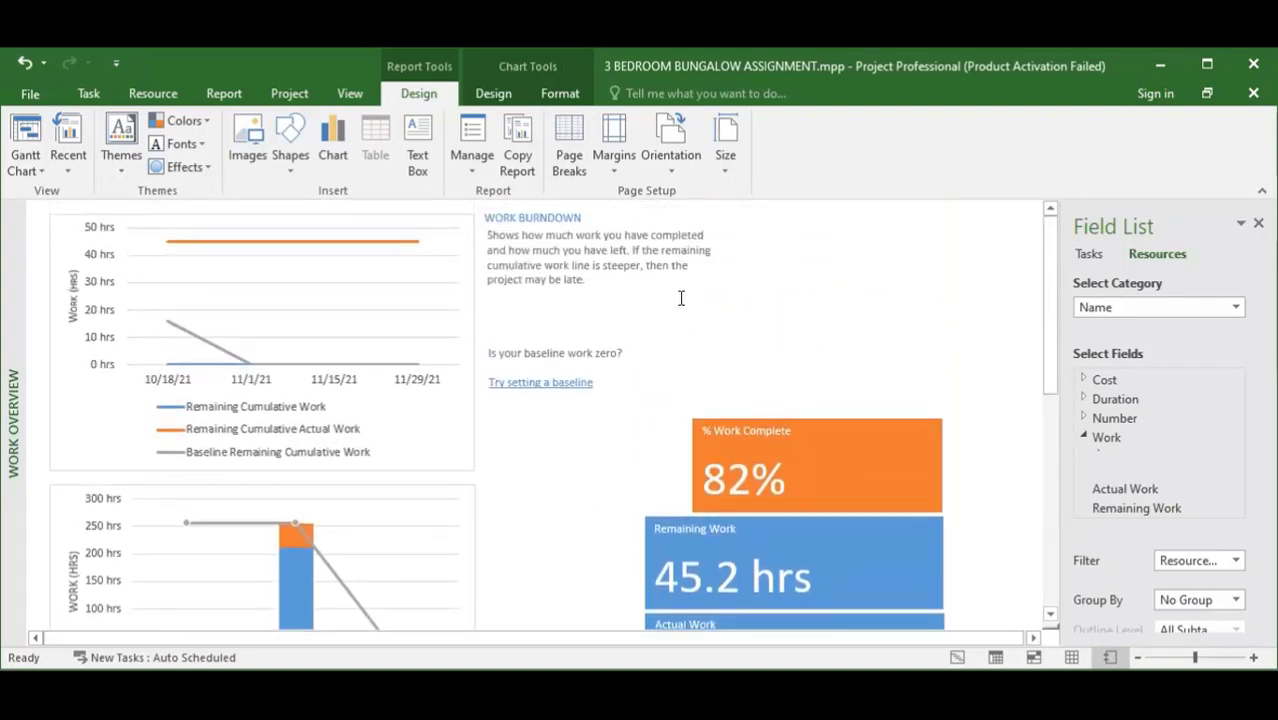
Step: Start inserting an image into the Work Overview report and browse to the Pictures folder
{"action": "left_click", "coordinate": [251, 158]}
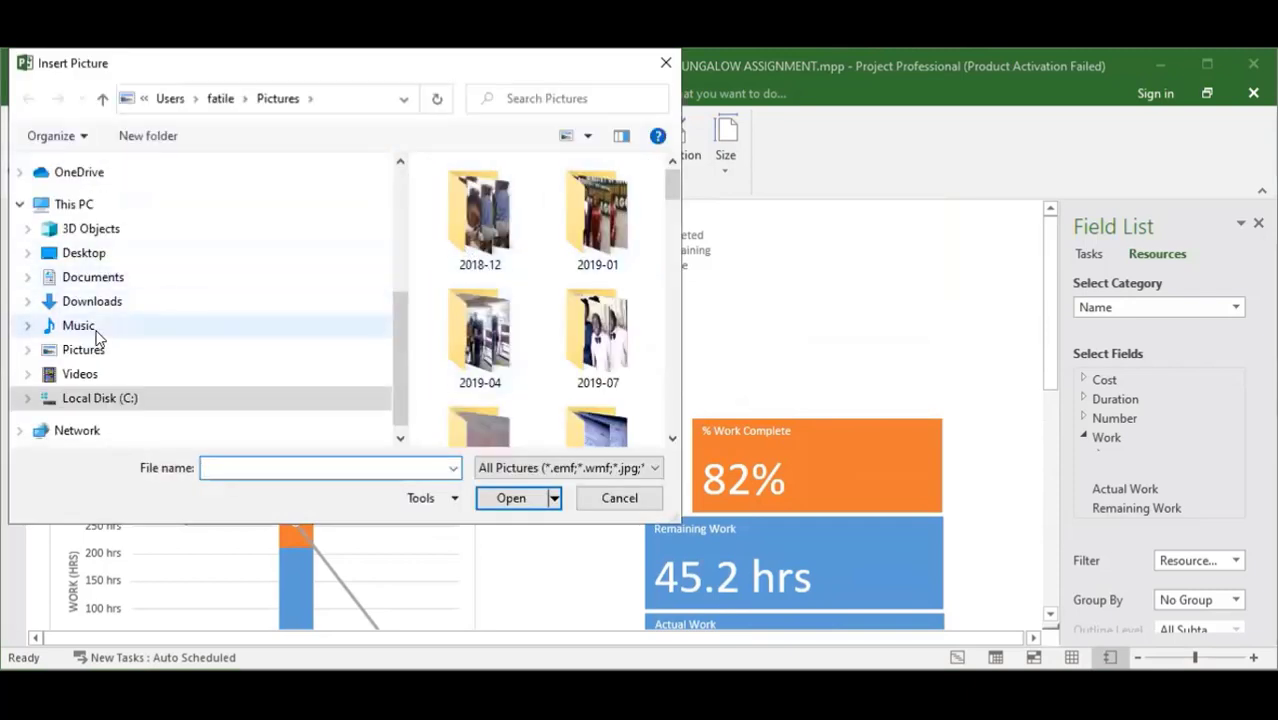
{"action": "scroll", "coordinate": [100, 395], "scroll_direction": "down", "scroll_amount": 1}
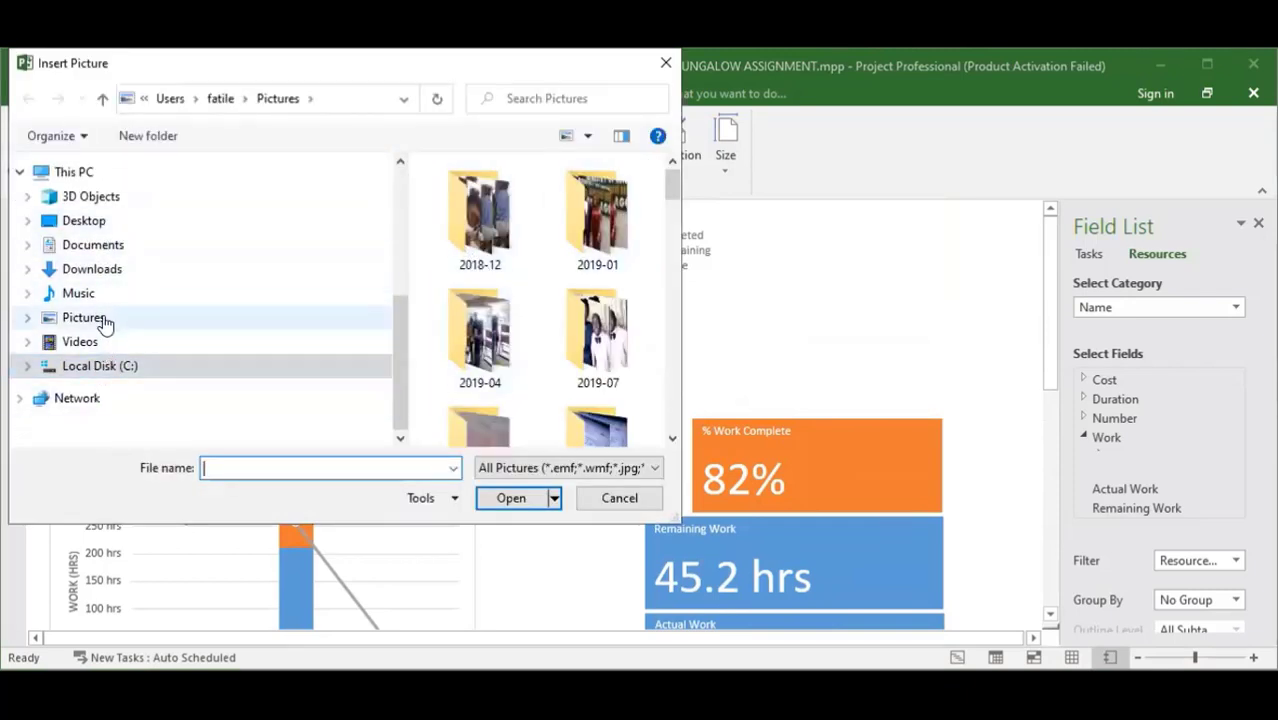
{"action": "left_click", "coordinate": [82, 341]}
{"action": "left_click", "coordinate": [90, 318]}
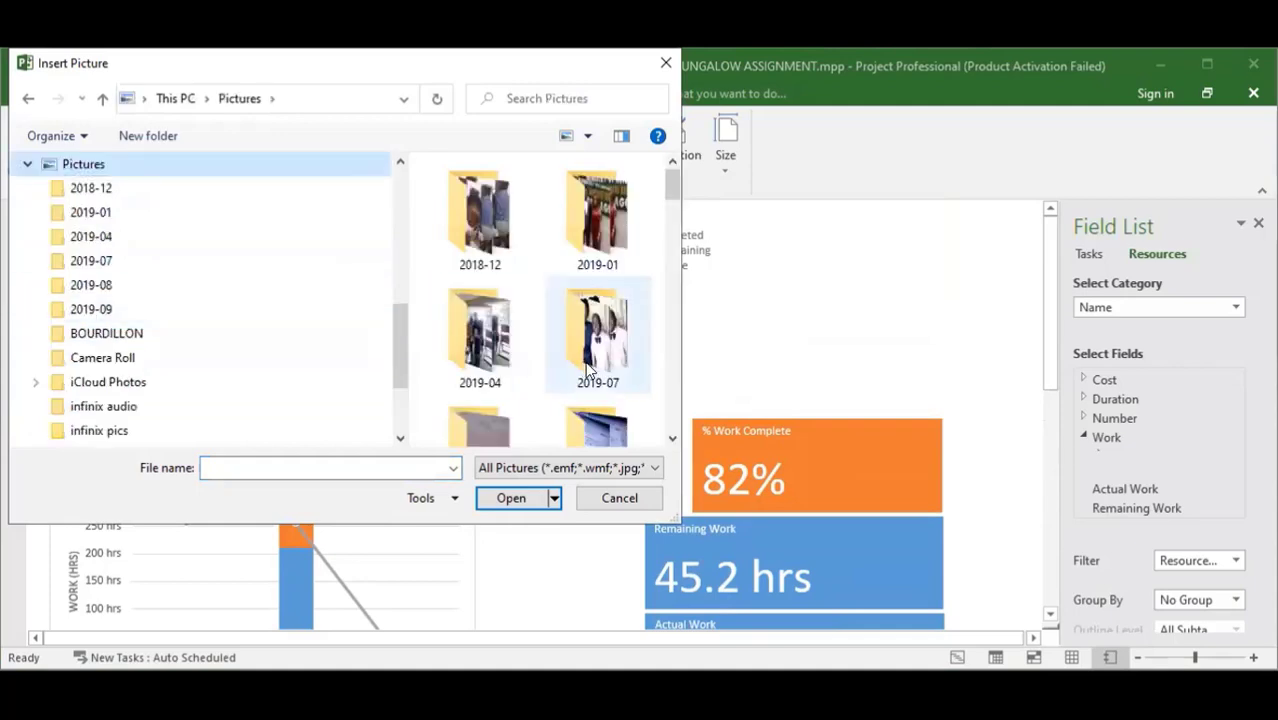
Step: Insert the picture IMG-20210525-WA0035.jpg from the Pictures folder into the Work Overview report
{"action": "scroll", "coordinate": [633, 349], "scroll_direction": "down", "scroll_amount": 4}
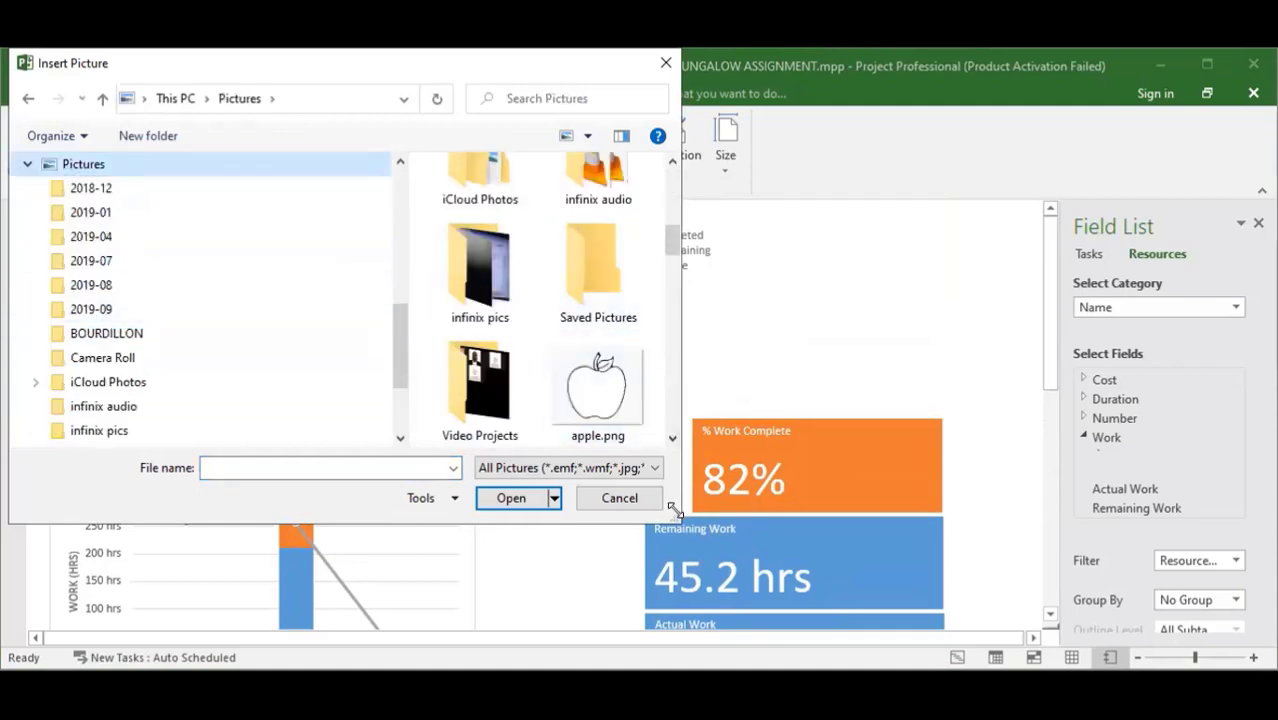
{"action": "left_click_drag", "start_coordinate": [672, 508], "coordinate": [1175, 636]}
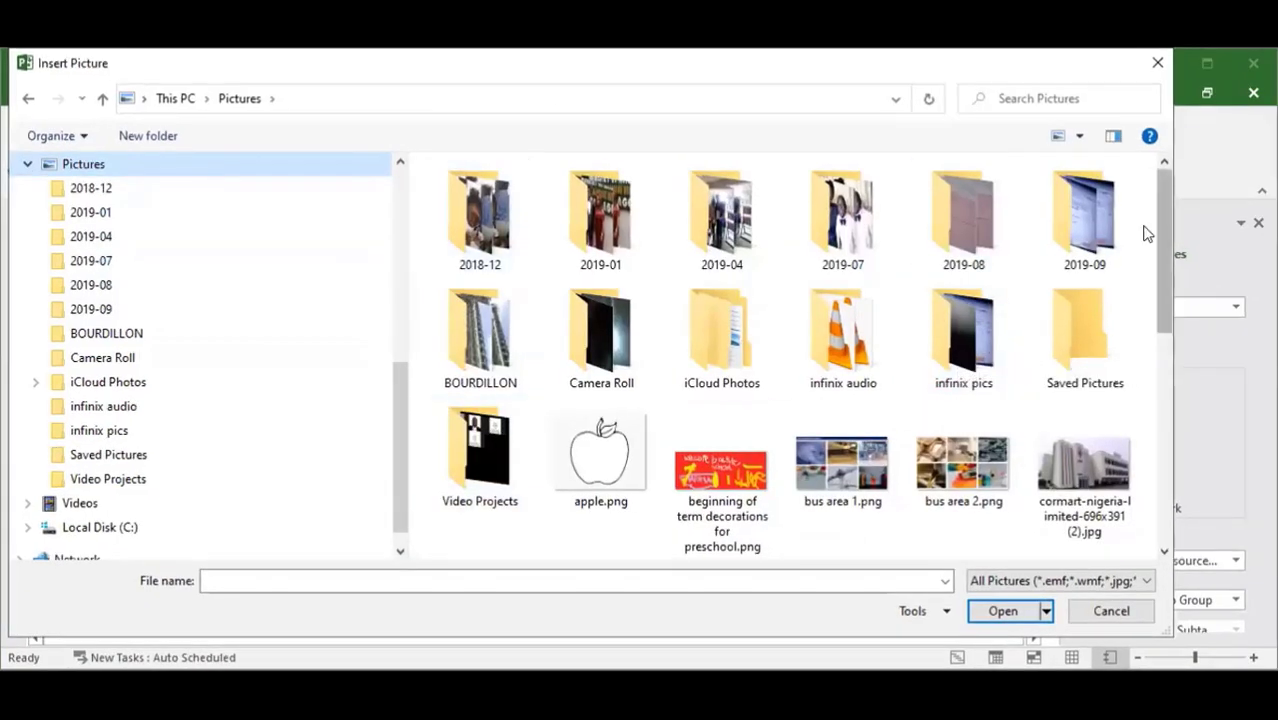
{"action": "scroll", "coordinate": [1148, 233], "scroll_direction": "down", "scroll_amount": 10}
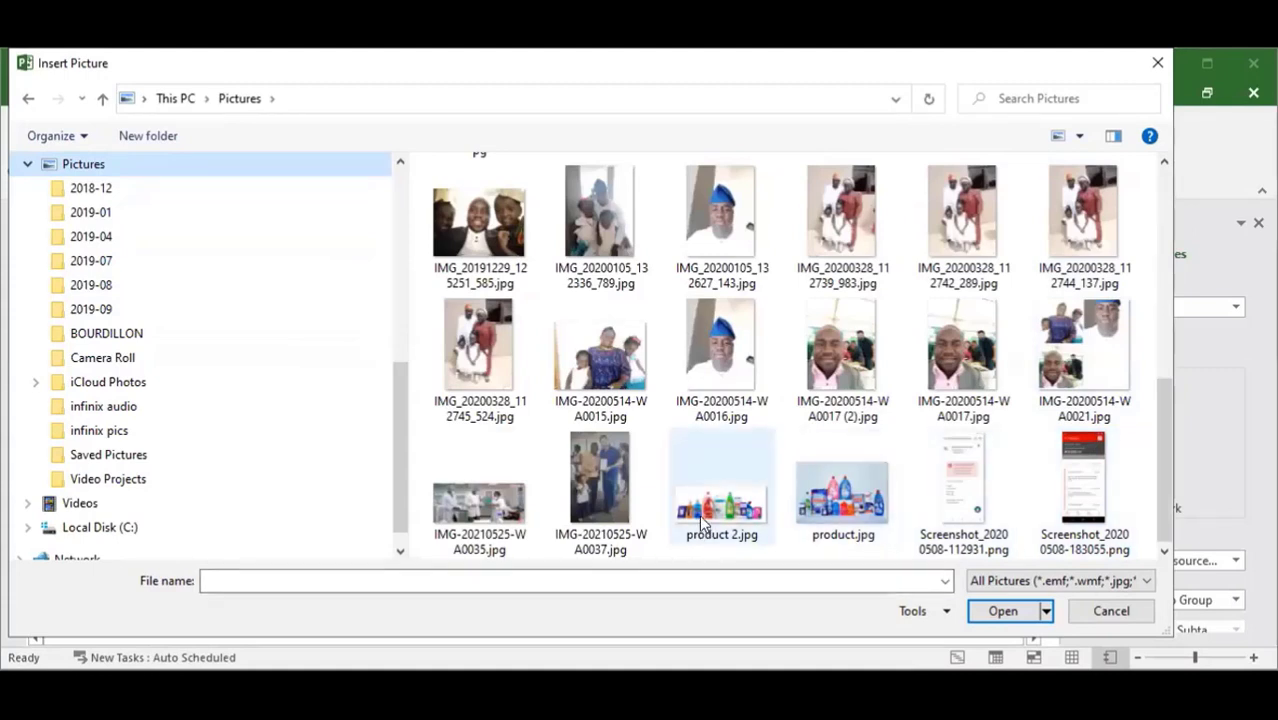
{"action": "left_click", "coordinate": [487, 518]}
{"action": "left_click", "coordinate": [1003, 611]}
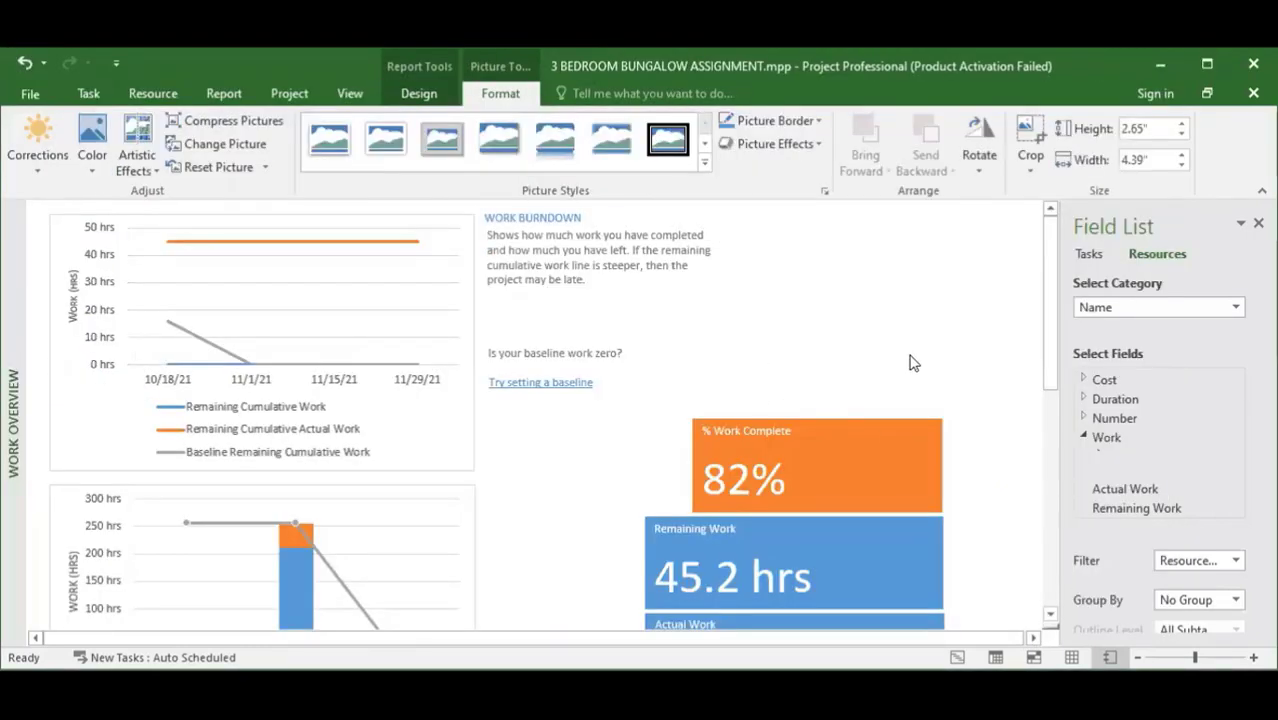
Step: Narrow the inserted picture below the Work Stats chart by moving its right edge inward
{"action": "scroll", "coordinate": [893, 394], "scroll_direction": "down", "scroll_amount": 3}
{"action": "scroll", "coordinate": [873, 448], "scroll_direction": "down", "scroll_amount": 7}
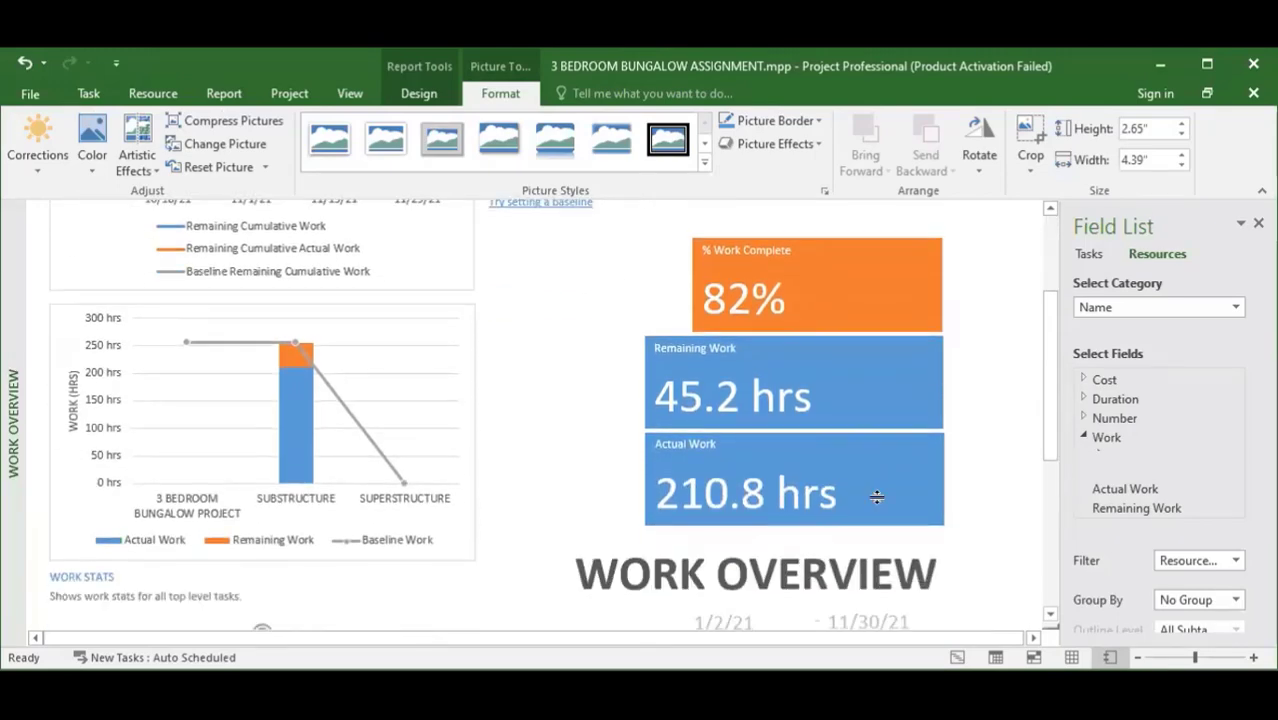
{"action": "scroll", "coordinate": [880, 535], "scroll_direction": "down", "scroll_amount": 2}
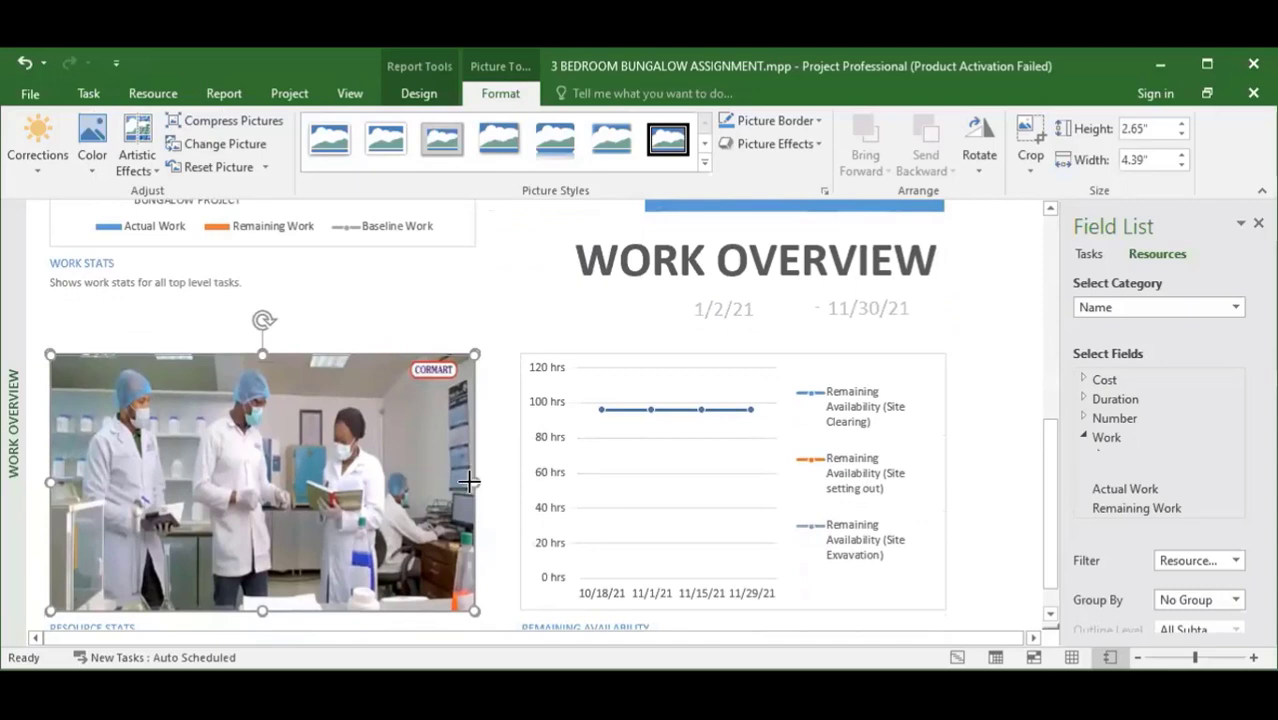
{"action": "left_click_drag", "start_coordinate": [469, 482], "coordinate": [414, 485]}
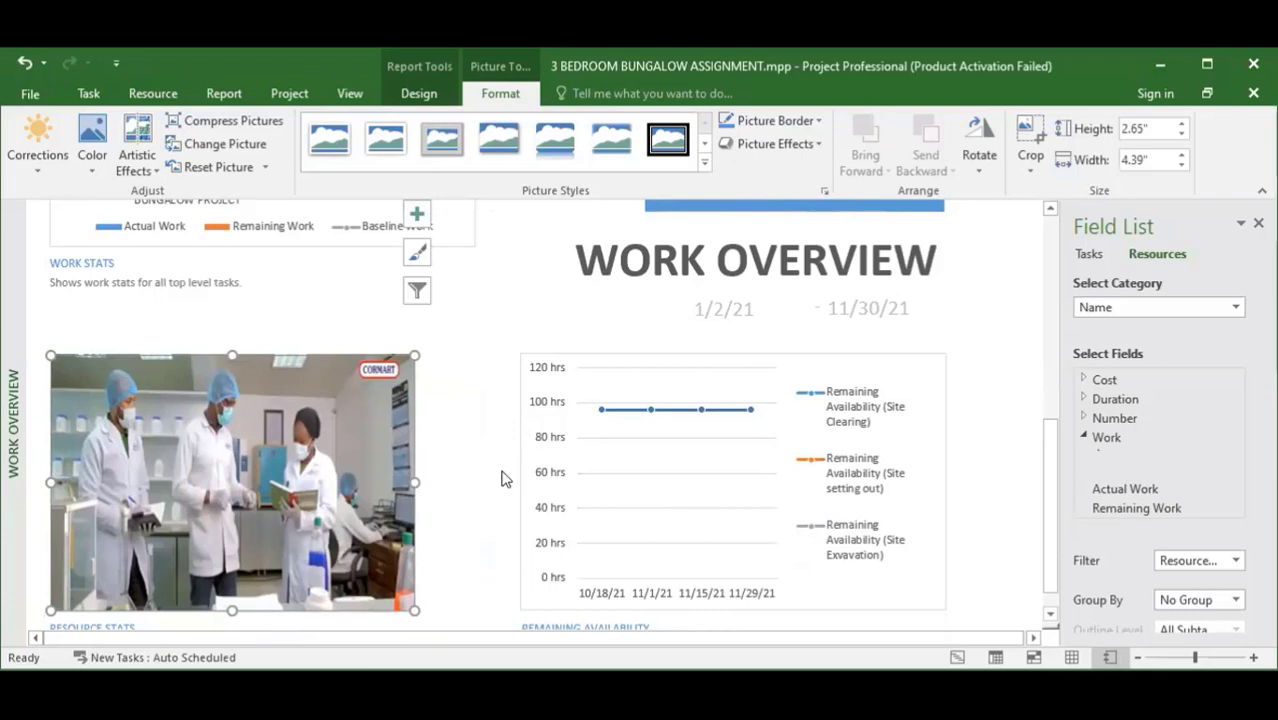
{"action": "scroll", "coordinate": [470, 460], "scroll_direction": "down", "scroll_amount": 1}
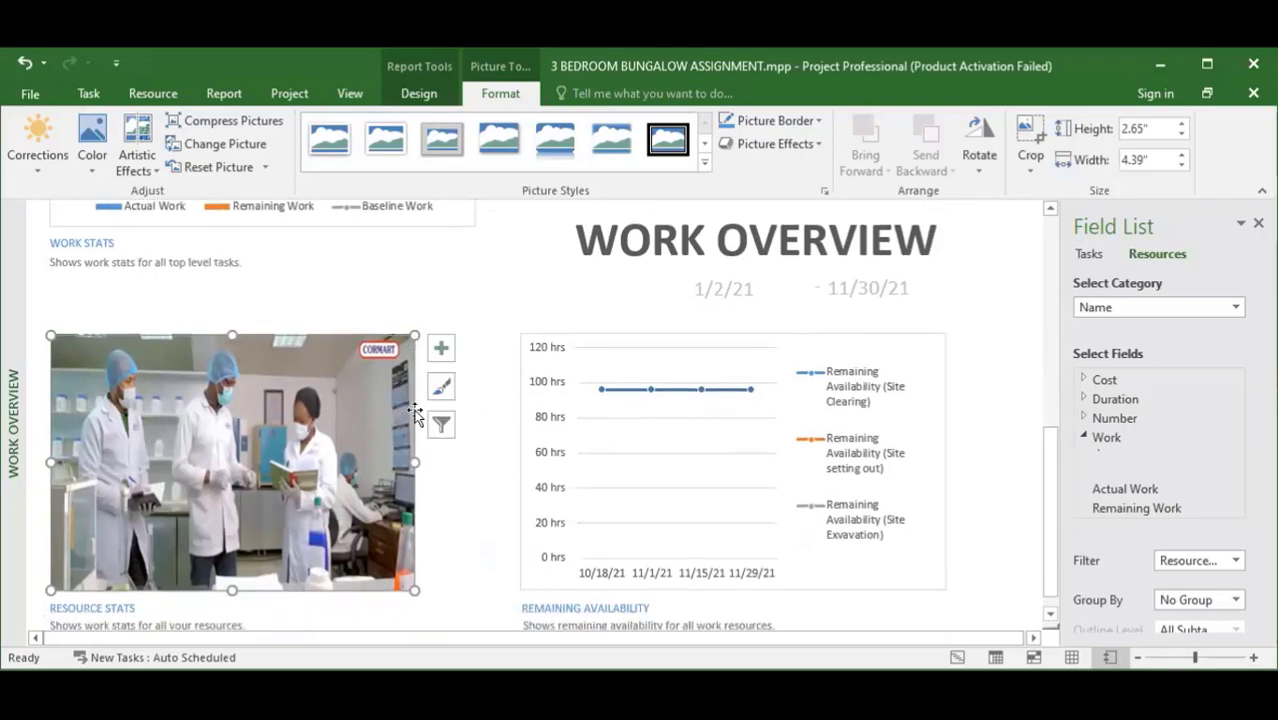
{"action": "scroll", "coordinate": [456, 470], "scroll_direction": "up", "scroll_amount": 3}
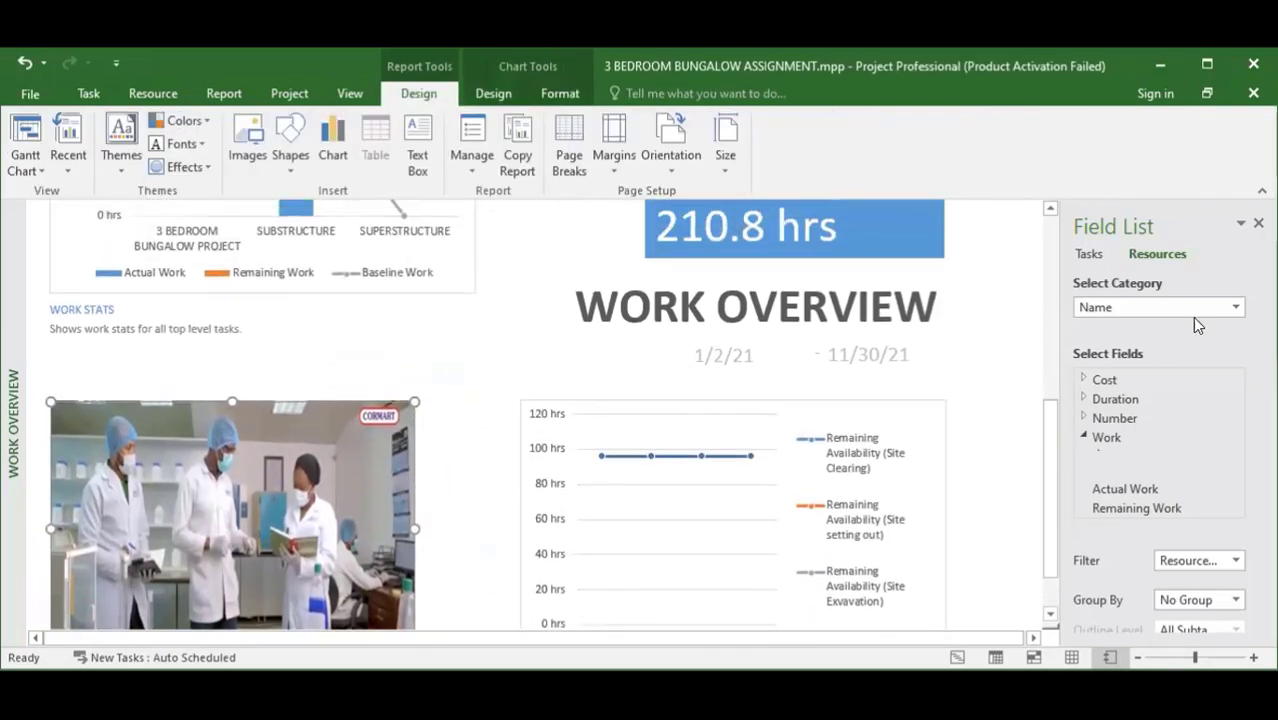
{"action": "left_click_drag", "start_coordinate": [1050, 445], "coordinate": [1059, 248]}
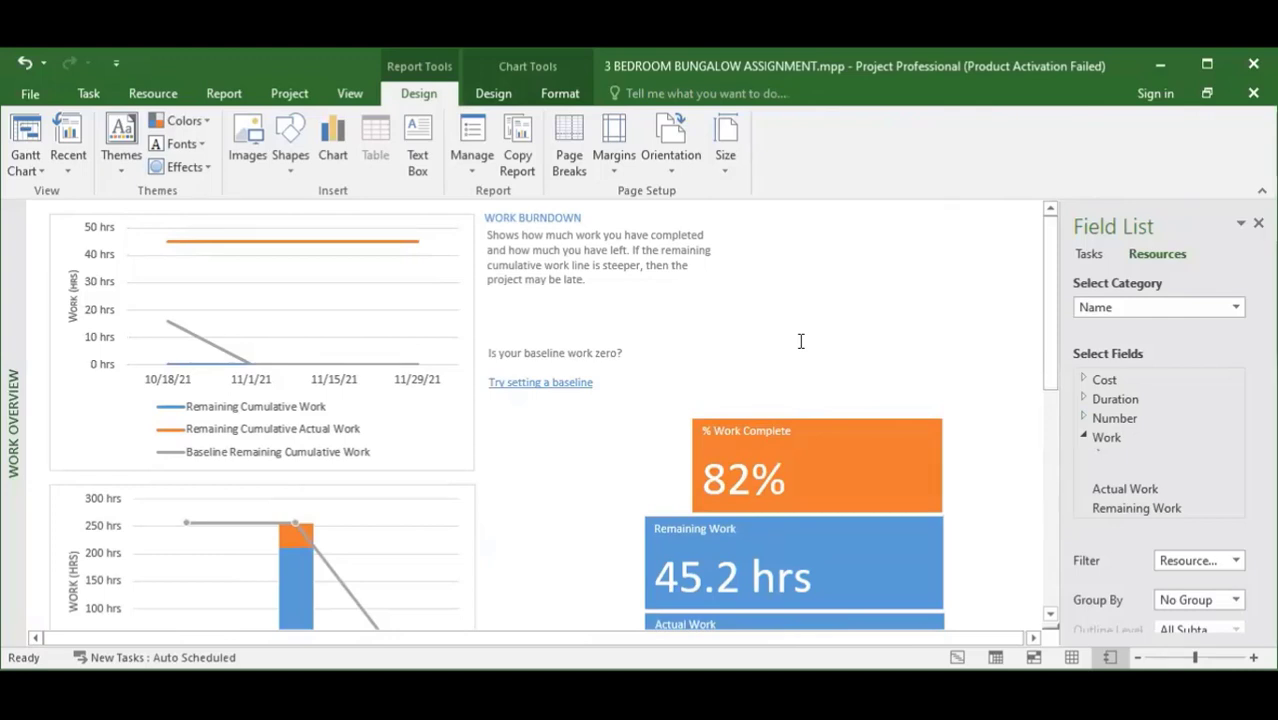
Step: Review which reports the Dashboards, Resources and Costs categories offer in the full reports list
{"action": "left_click", "coordinate": [289, 93]}
{"action": "left_click", "coordinate": [224, 93]}
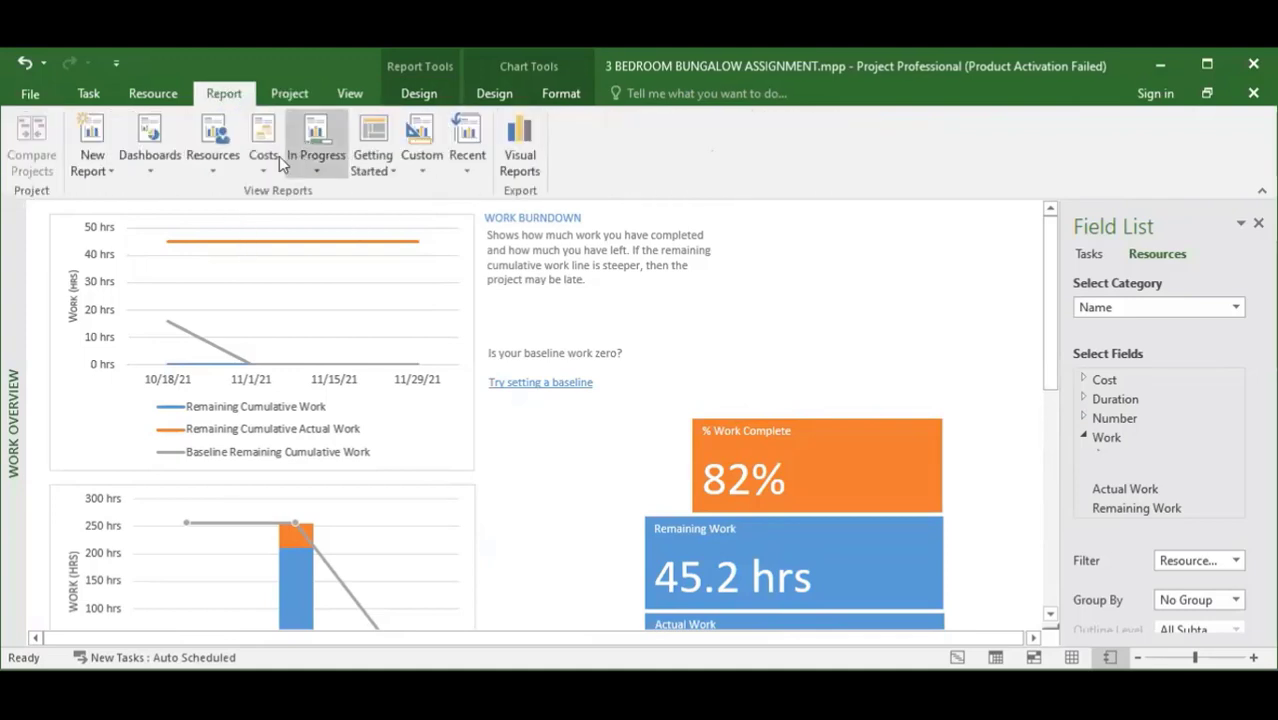
{"action": "left_click", "coordinate": [150, 171]}
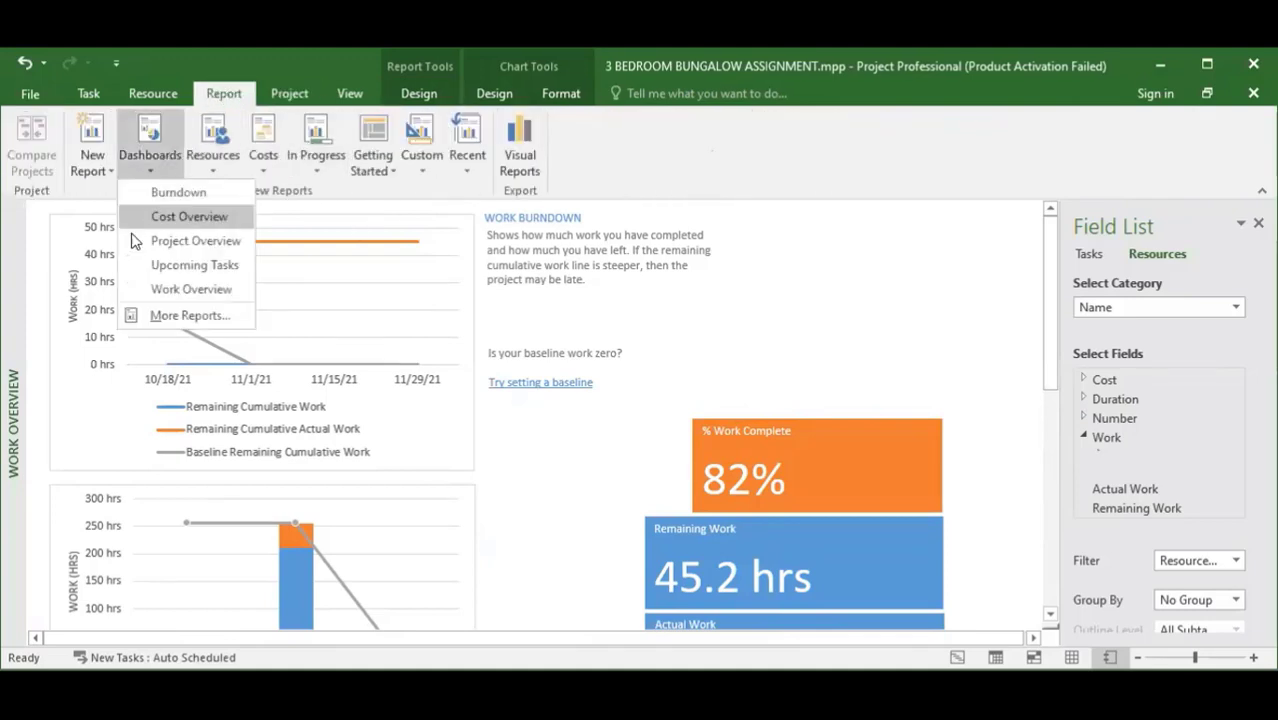
{"action": "left_click", "coordinate": [148, 315]}
{"action": "left_click", "coordinate": [462, 240]}
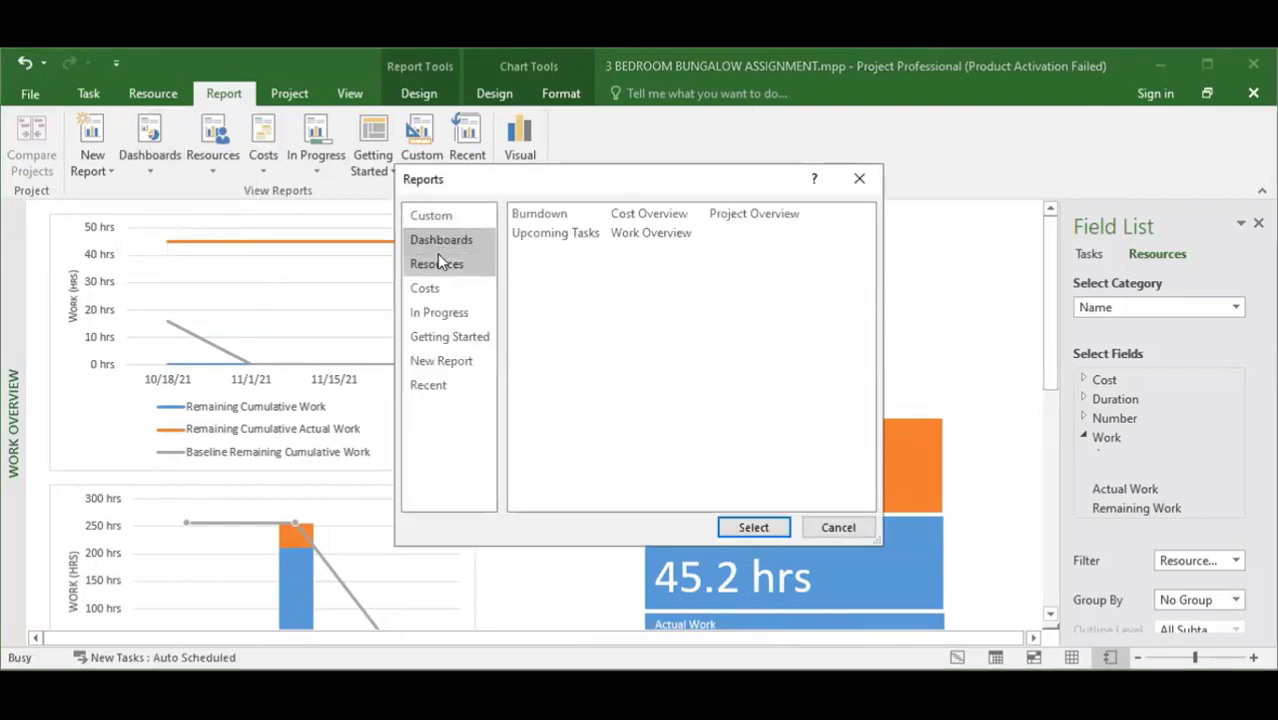
{"action": "left_click", "coordinate": [438, 264]}
{"action": "left_click", "coordinate": [428, 289]}
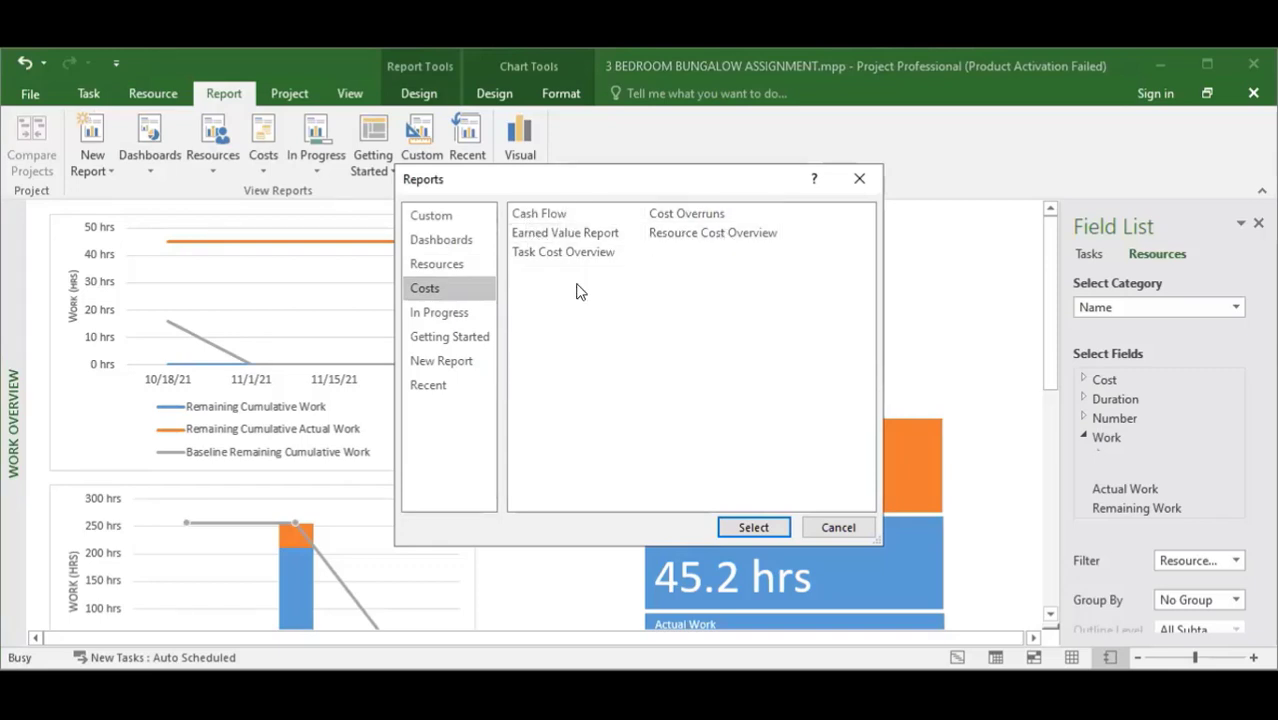
Step: Look through the In Progress reports, including Critical, Late and Slipping Tasks, and close the reports list without opening one
{"action": "left_click", "coordinate": [437, 312]}
{"action": "left_click", "coordinate": [550, 214]}
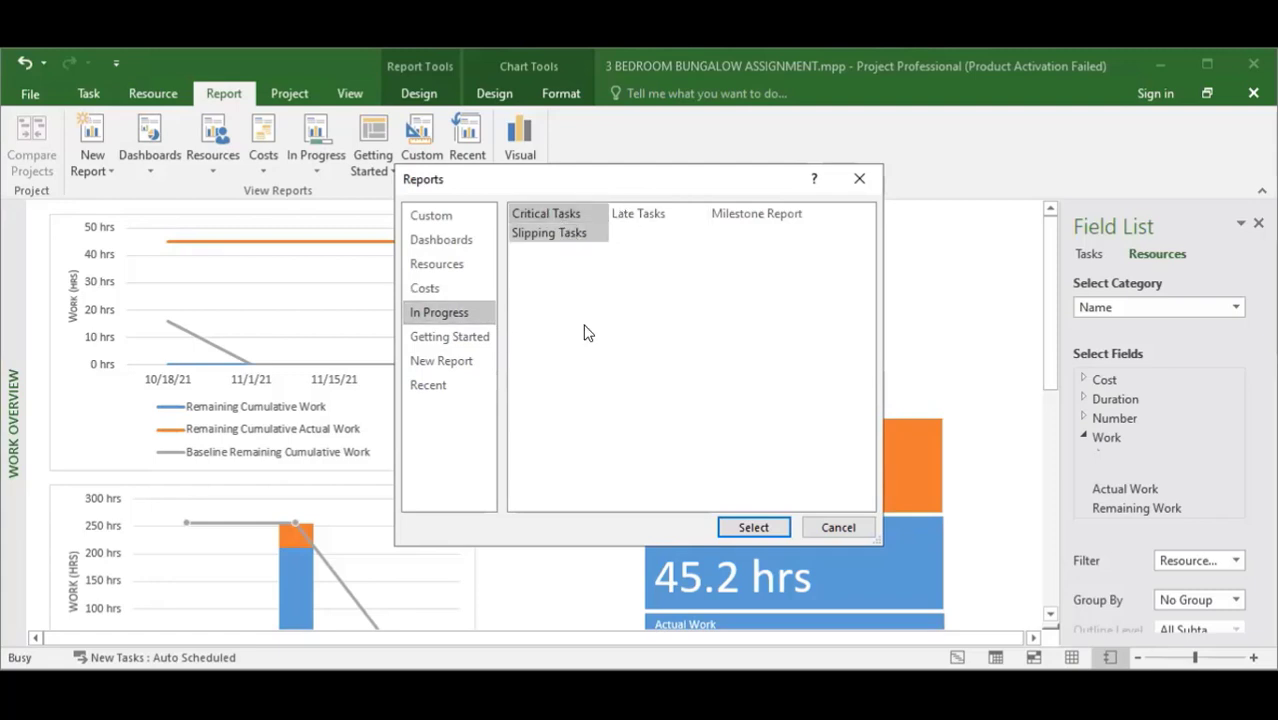
{"action": "left_click", "coordinate": [654, 213]}
{"action": "left_click", "coordinate": [777, 221]}
{"action": "left_click", "coordinate": [547, 228]}
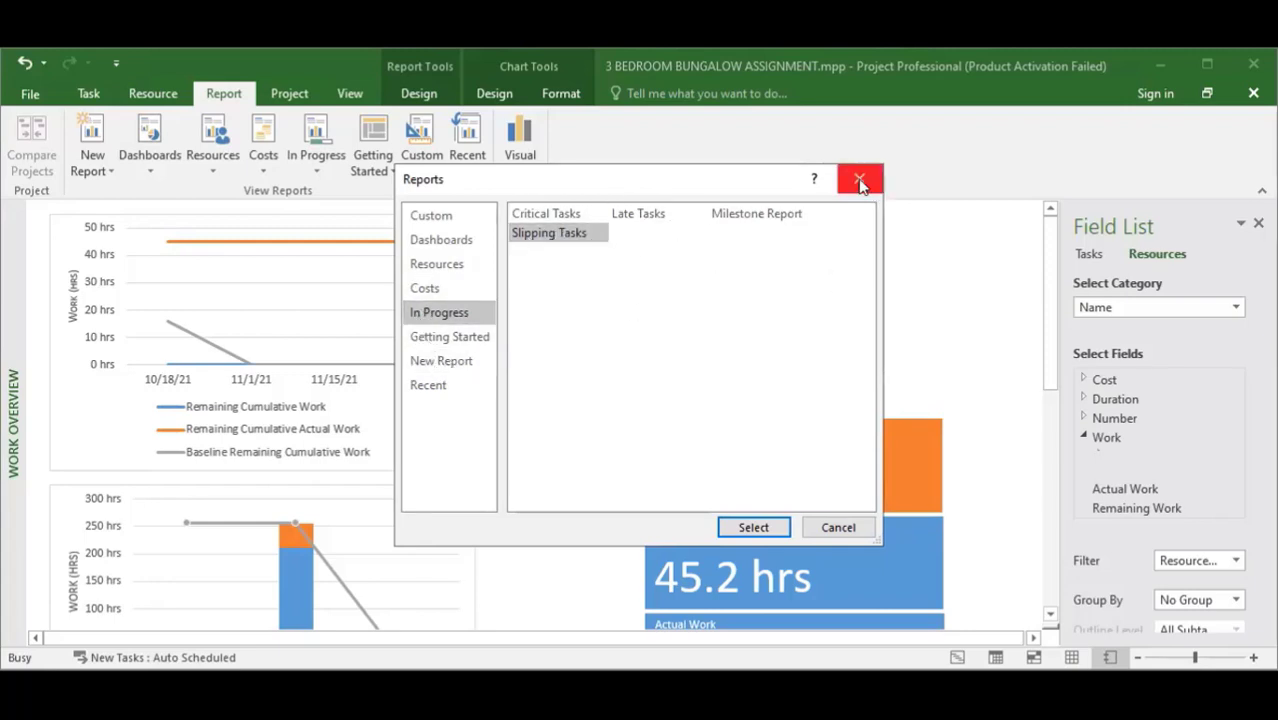
{"action": "left_click", "coordinate": [838, 528]}
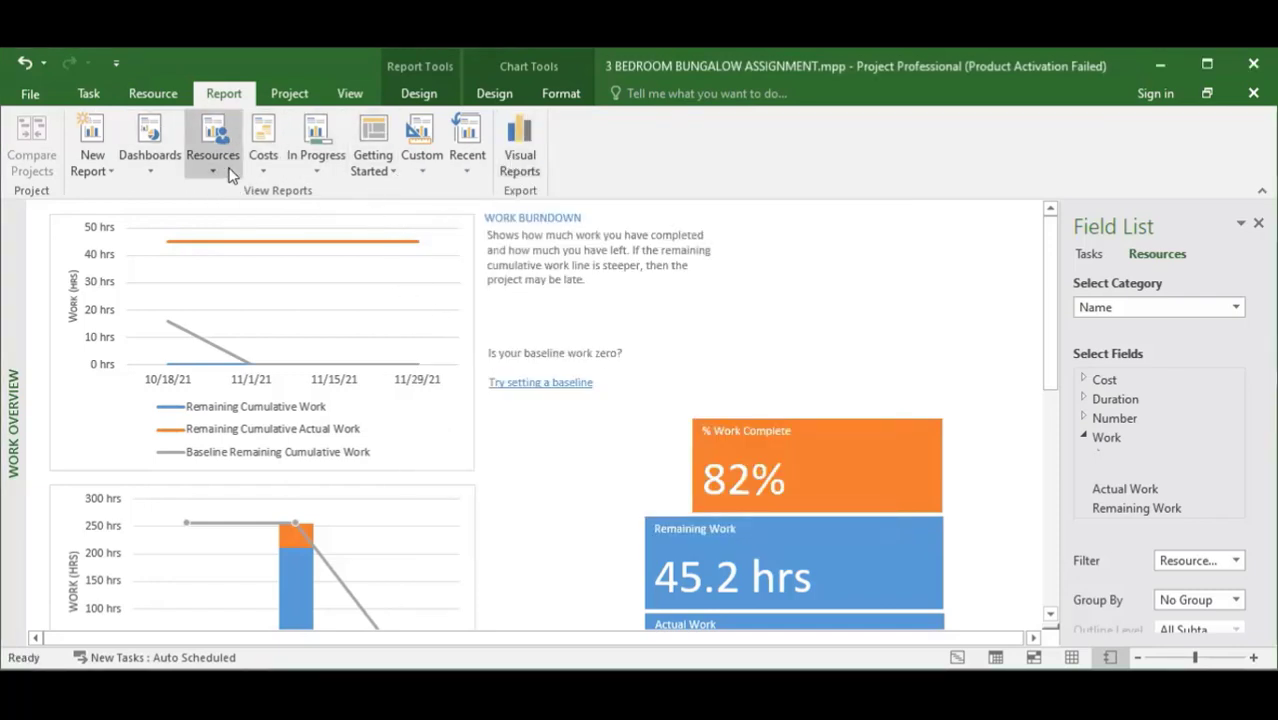
Step: Preview the sample chart of each visual report template, from Baseline Cost Report down to Resource Work Summary Report
{"action": "left_click", "coordinate": [517, 152]}
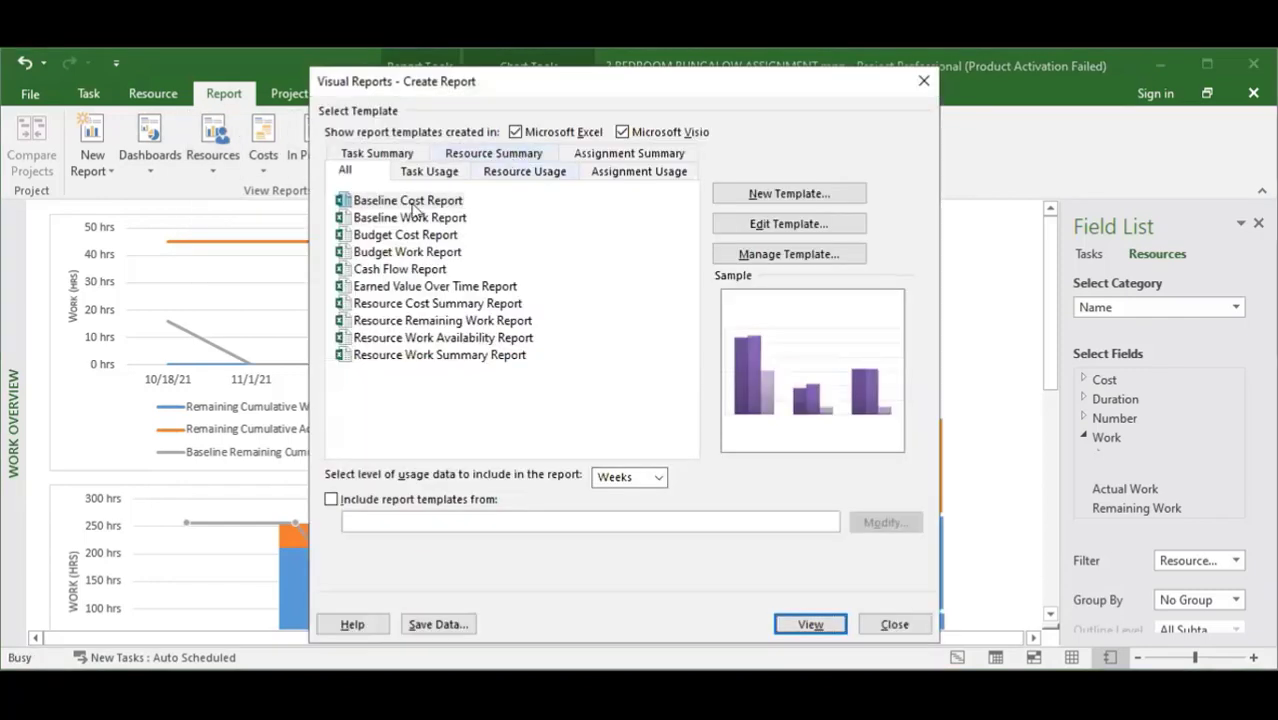
{"action": "left_click", "coordinate": [387, 204]}
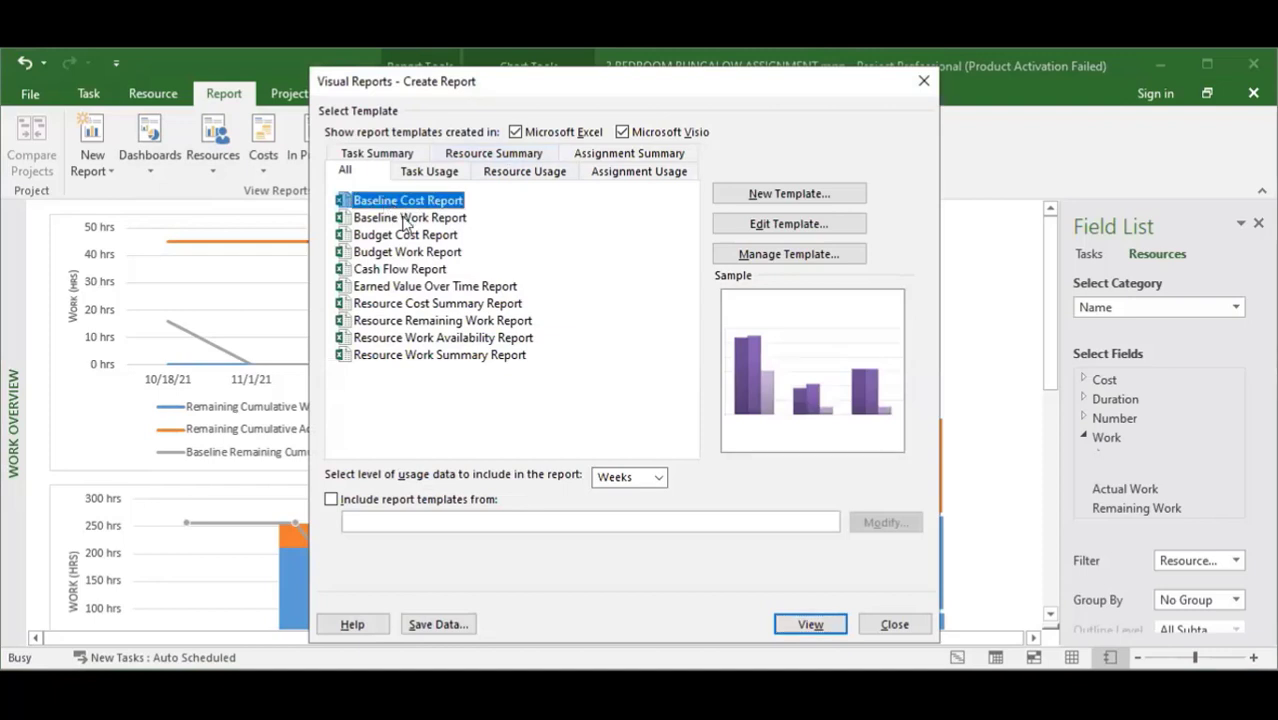
{"action": "left_click", "coordinate": [406, 218]}
{"action": "left_click", "coordinate": [400, 236]}
{"action": "left_click", "coordinate": [405, 253]}
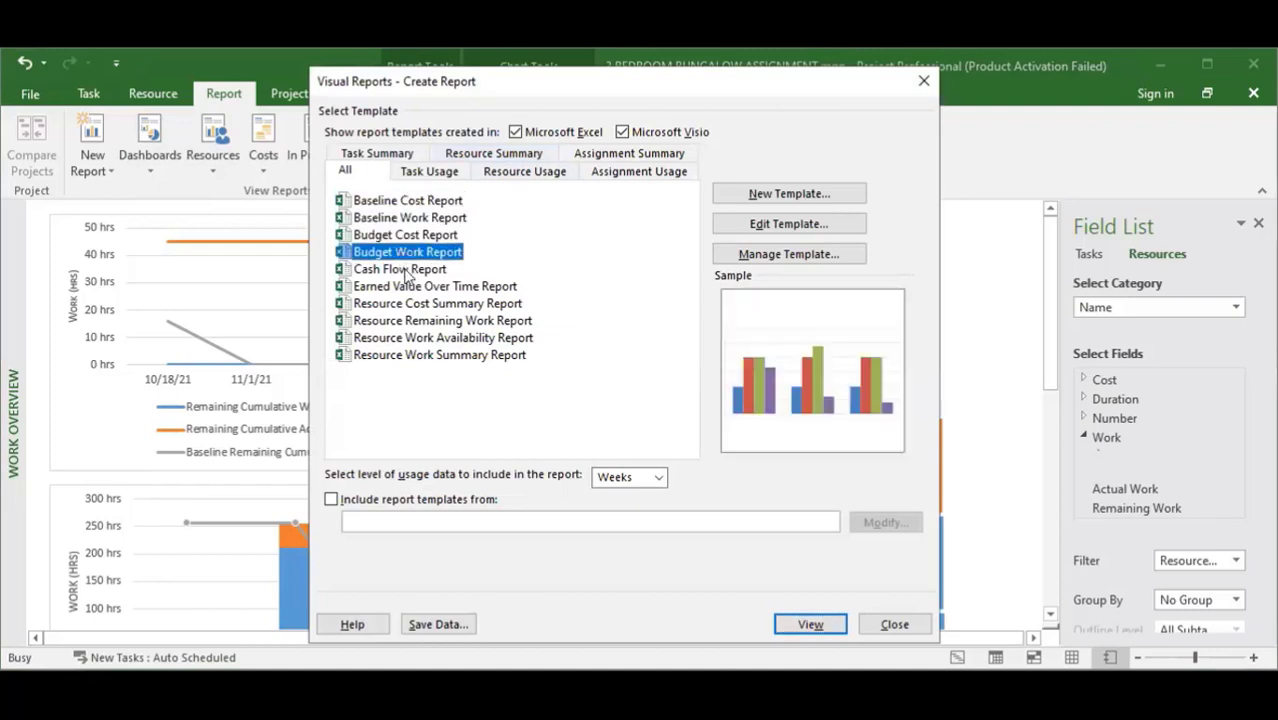
{"action": "left_click", "coordinate": [405, 270]}
{"action": "left_click", "coordinate": [405, 288]}
{"action": "left_click", "coordinate": [407, 304]}
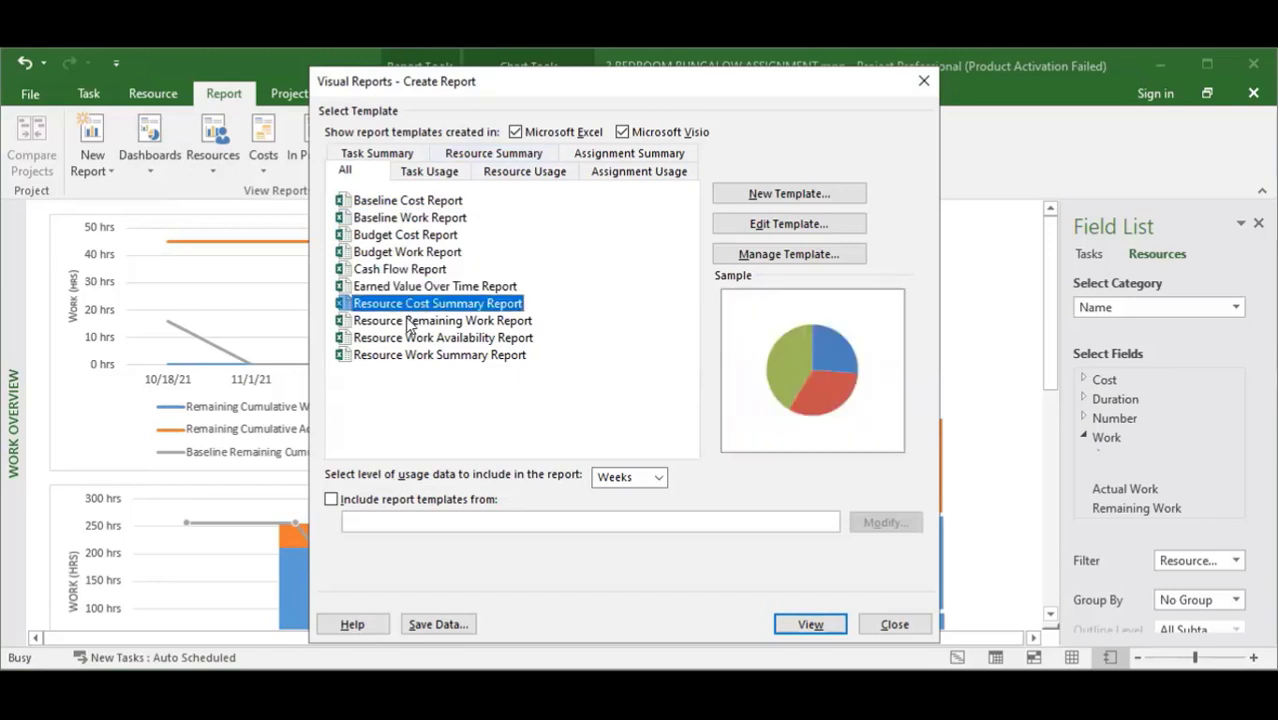
{"action": "left_click", "coordinate": [409, 321]}
{"action": "left_click", "coordinate": [405, 338]}
{"action": "left_click", "coordinate": [399, 356]}
Step: Go back through the visual report samples from Resource Work Availability Report up to Baseline Cost Report
{"action": "left_click", "coordinate": [410, 340]}
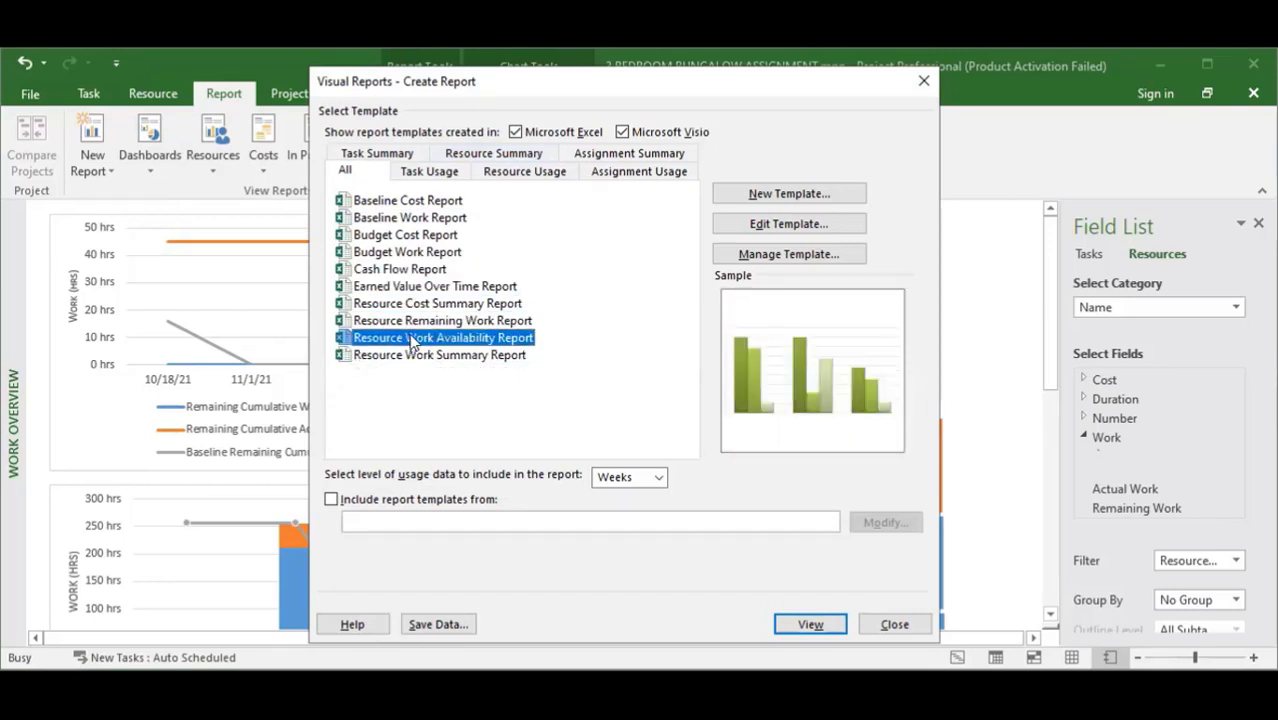
{"action": "left_click", "coordinate": [407, 320]}
{"action": "left_click", "coordinate": [414, 304]}
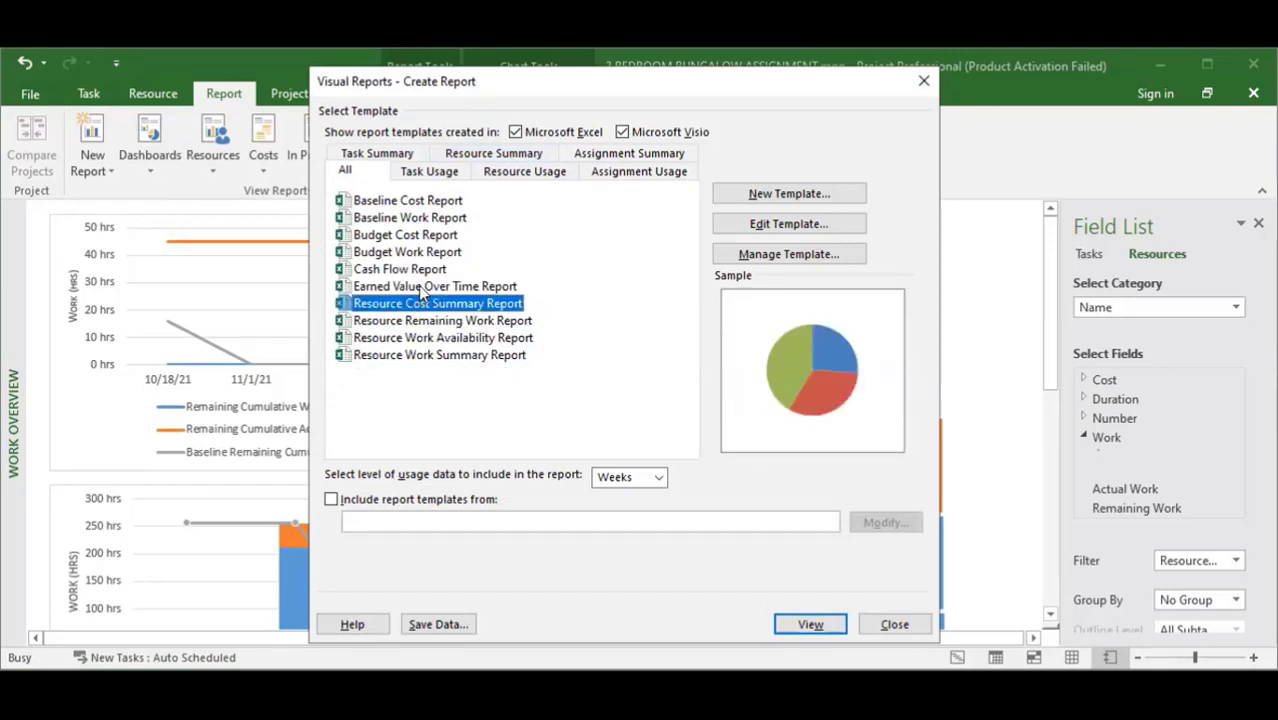
{"action": "left_click", "coordinate": [420, 287]}
{"action": "left_click", "coordinate": [428, 270]}
{"action": "left_click", "coordinate": [427, 255]}
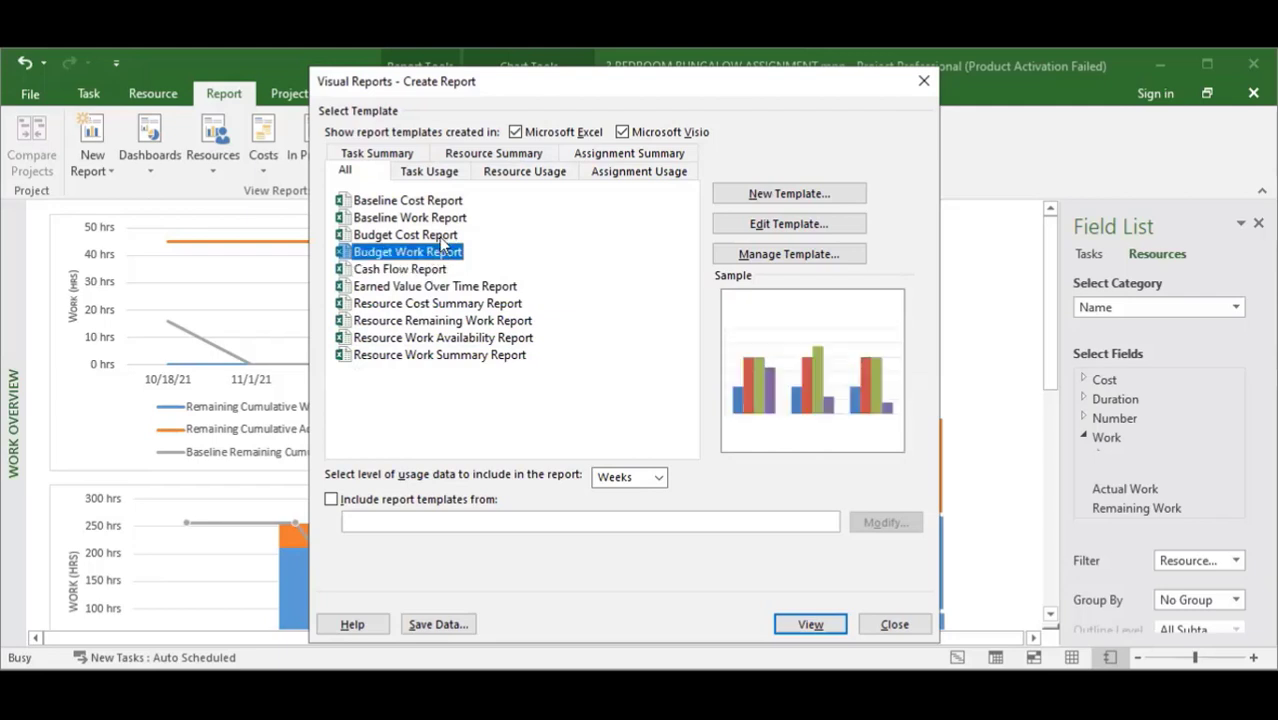
{"action": "left_click", "coordinate": [439, 236]}
{"action": "left_click", "coordinate": [458, 219]}
{"action": "left_click", "coordinate": [445, 204]}
Step: Compare the sample charts of the Baseline Cost Report and Baseline Work Report templates
{"action": "left_click", "coordinate": [439, 220]}
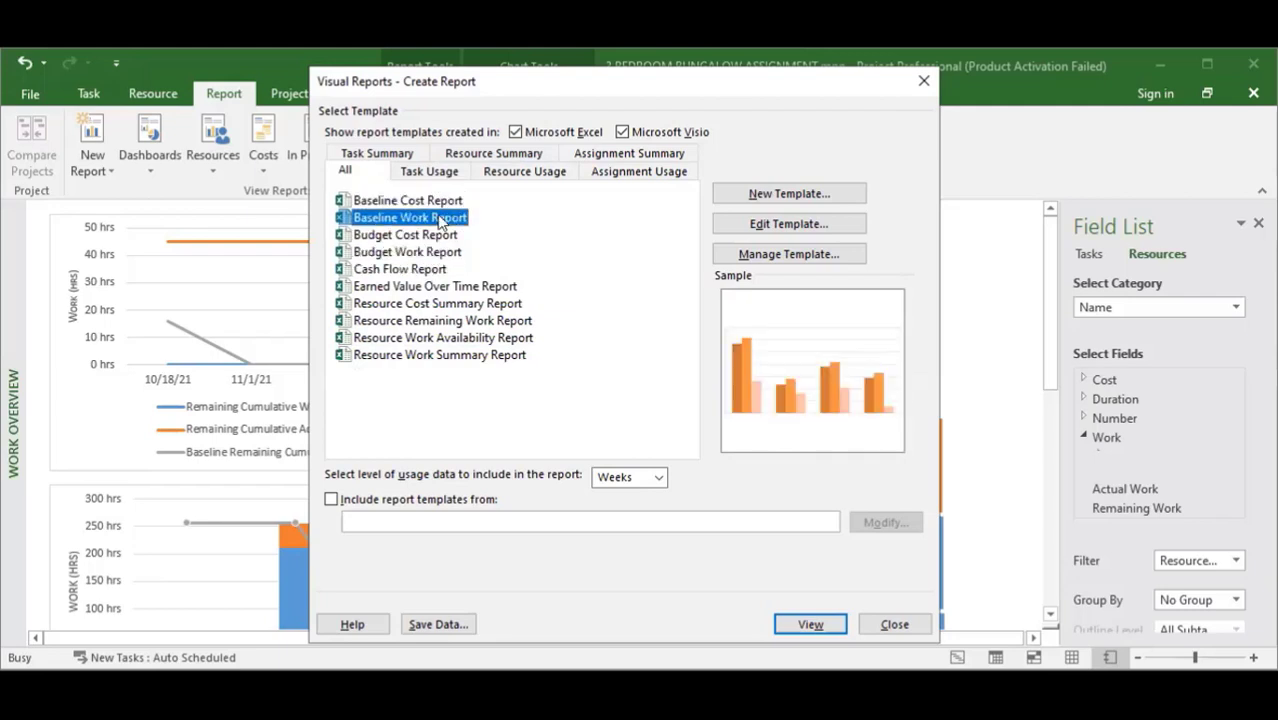
{"action": "left_click", "coordinate": [437, 204]}
{"action": "left_click", "coordinate": [432, 219]}
{"action": "left_click", "coordinate": [428, 203]}
{"action": "left_click", "coordinate": [430, 220]}
{"action": "left_click", "coordinate": [431, 203]}
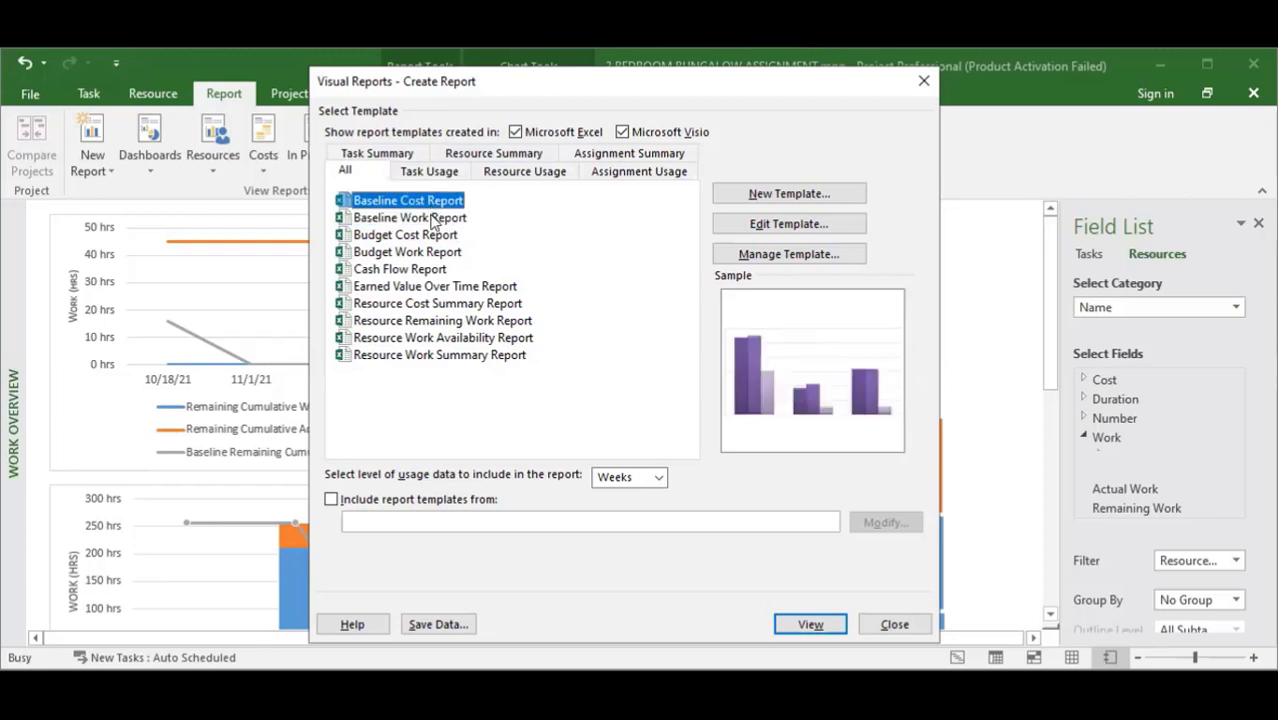
{"action": "left_click", "coordinate": [431, 219]}
{"action": "left_click", "coordinate": [434, 203]}
{"action": "left_click", "coordinate": [432, 219]}
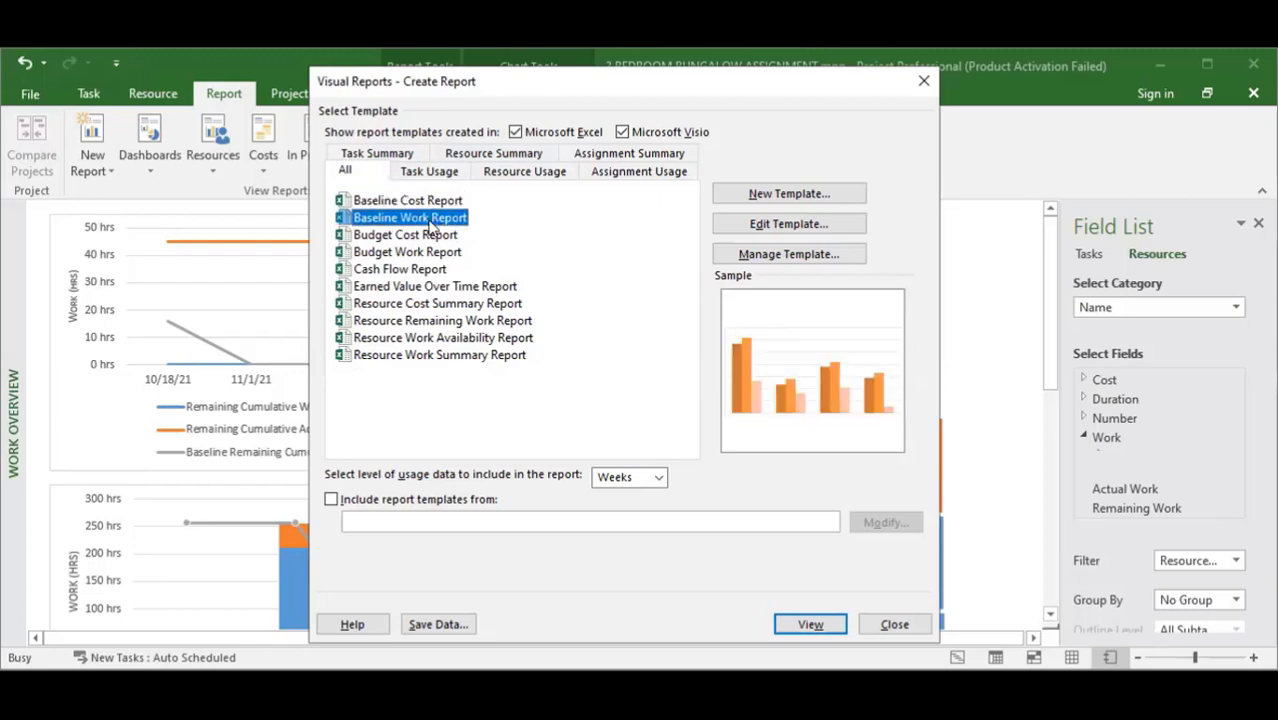
Step: Examine the samples from Budget Cost Report to Resource Work Summary Report again and close the visual reports dialog
{"action": "left_click", "coordinate": [430, 235]}
{"action": "left_click", "coordinate": [424, 254]}
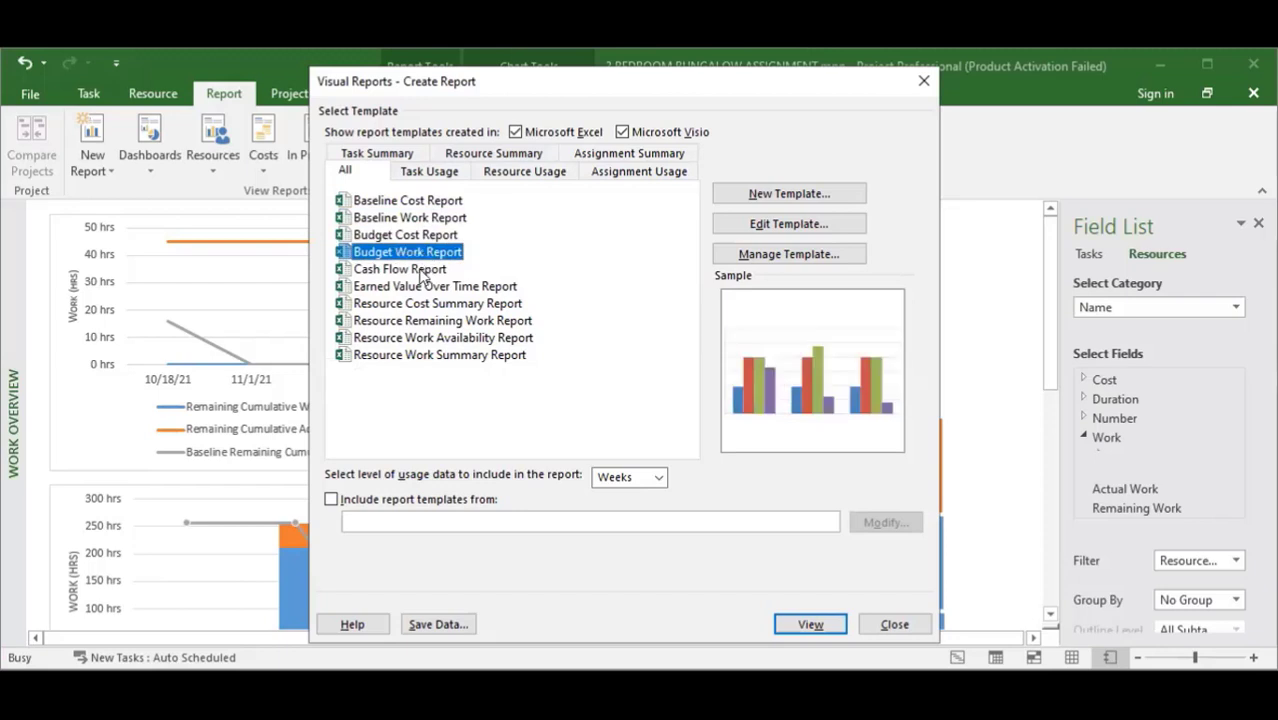
{"action": "left_click", "coordinate": [425, 271]}
{"action": "left_click", "coordinate": [425, 288]}
{"action": "left_click", "coordinate": [420, 304]}
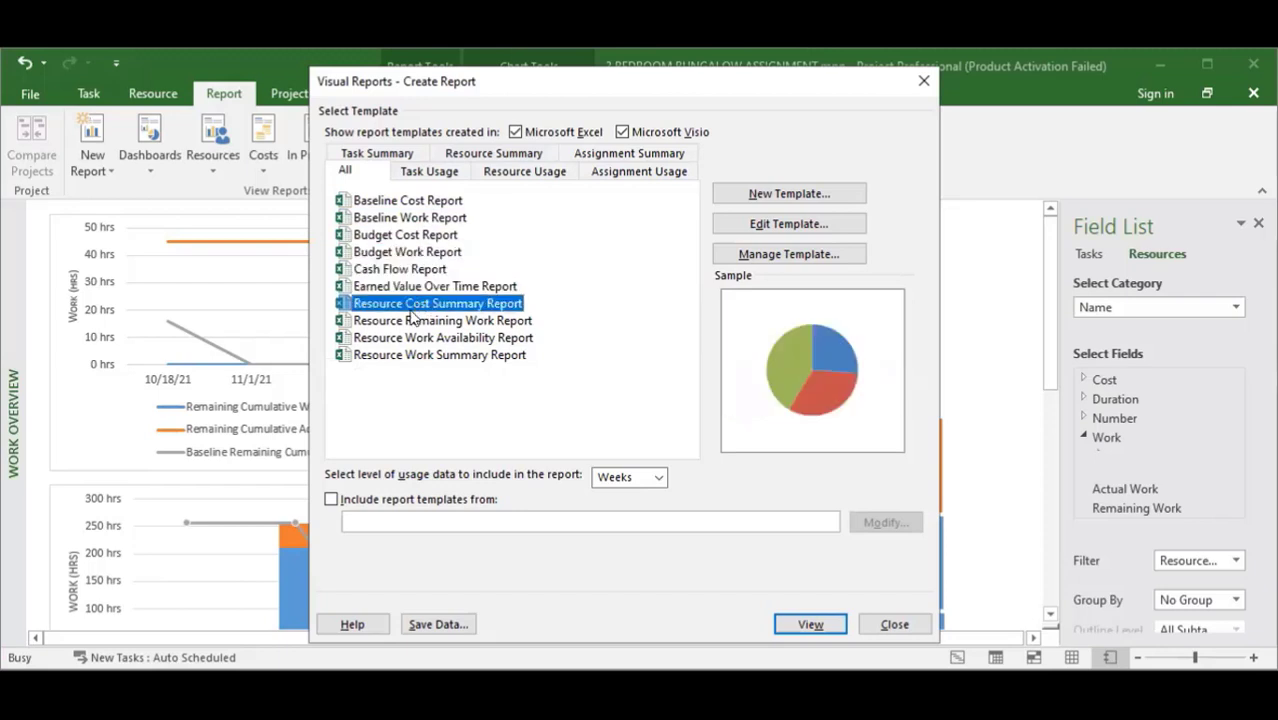
{"action": "left_click", "coordinate": [412, 321]}
{"action": "left_click", "coordinate": [408, 338]}
{"action": "left_click", "coordinate": [405, 355]}
{"action": "left_click", "coordinate": [414, 339]}
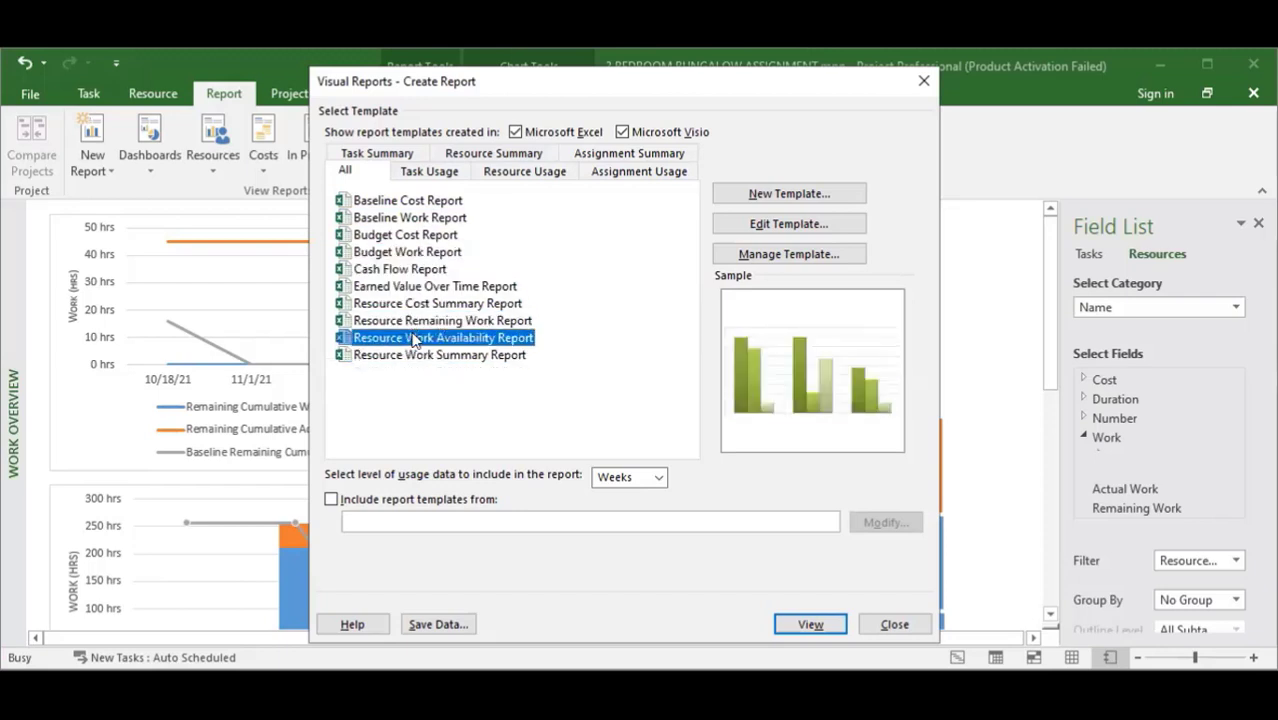
{"action": "left_click", "coordinate": [922, 88]}
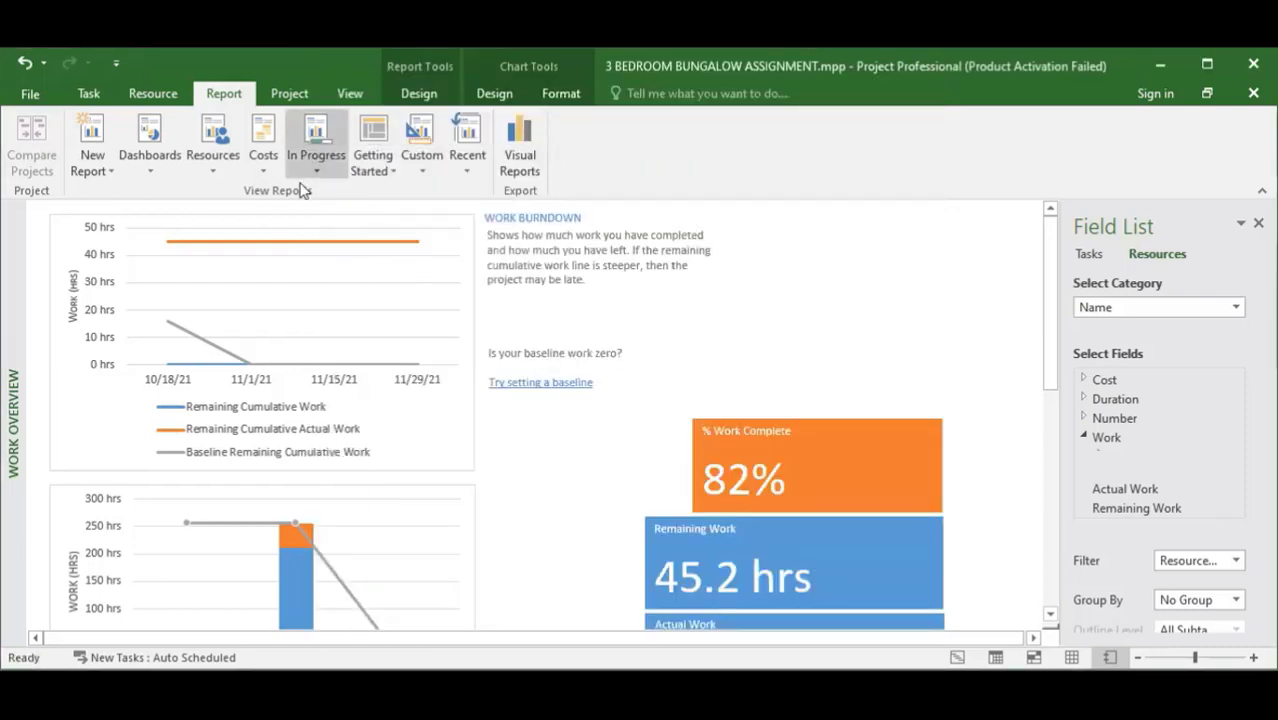
Step: Open the Project Overview dashboard report and display its print preview
{"action": "left_click", "coordinate": [133, 167]}
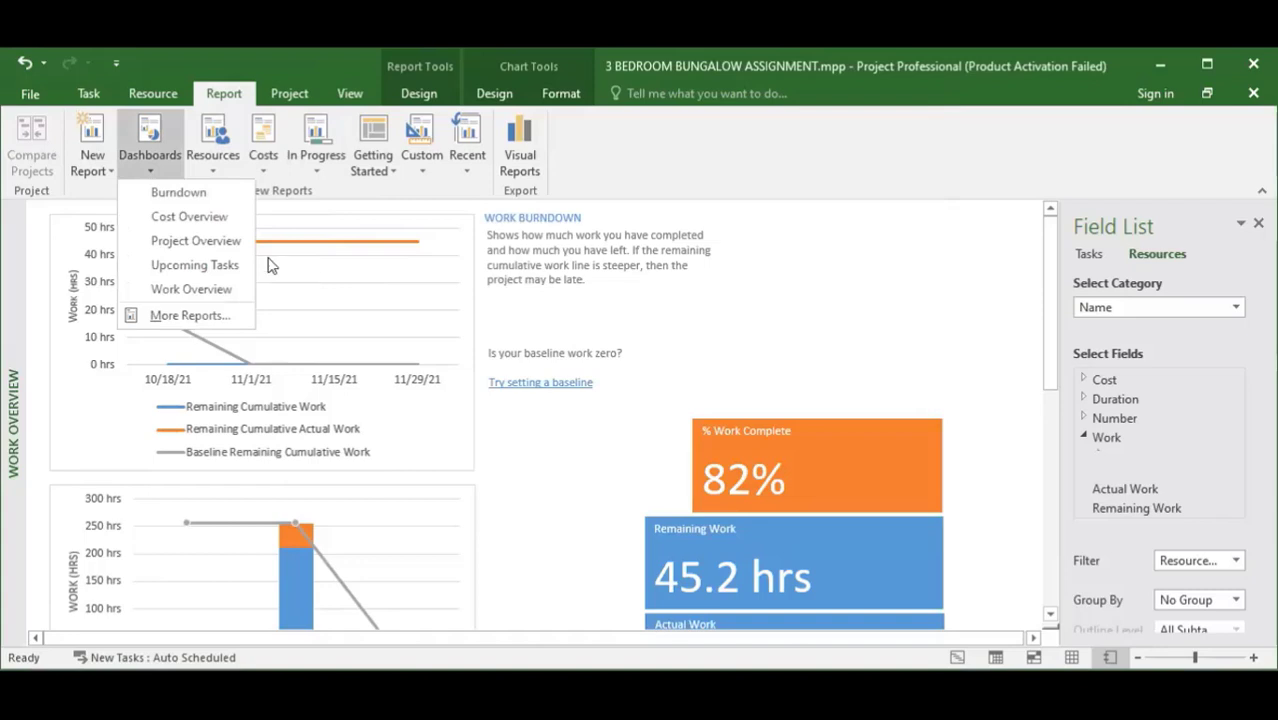
{"action": "left_click", "coordinate": [181, 242]}
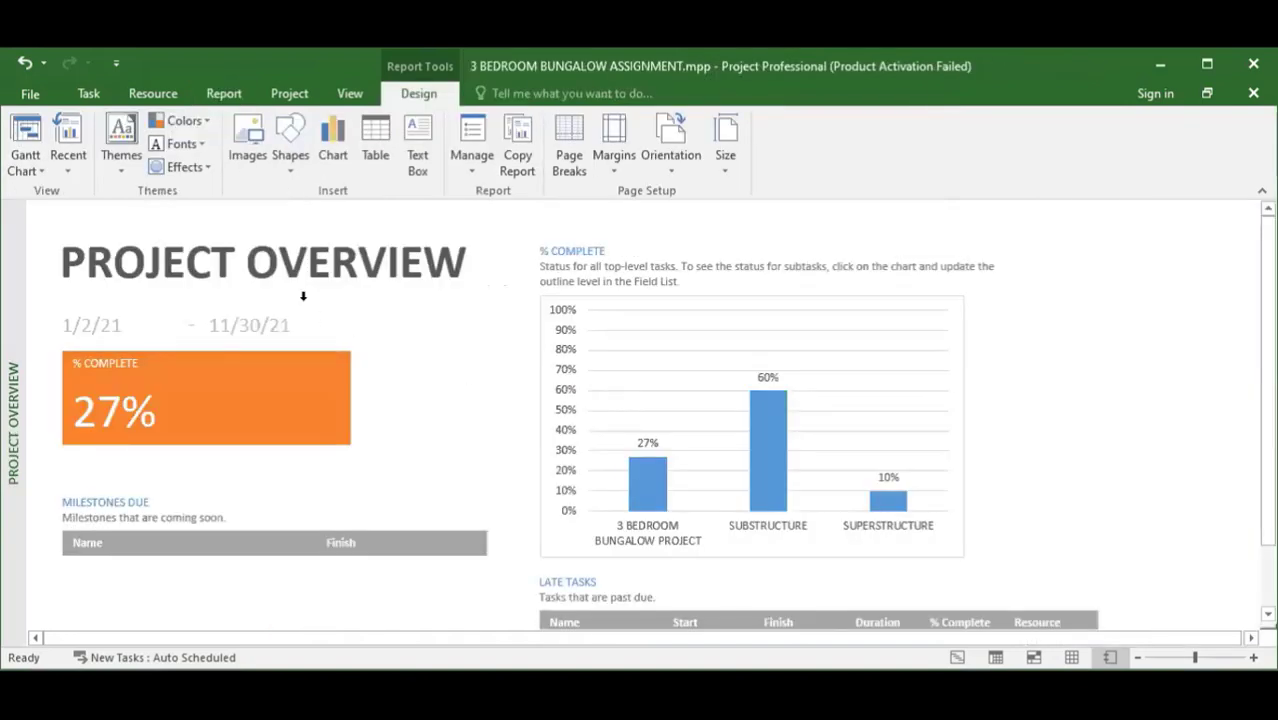
{"action": "left_click", "coordinate": [28, 96]}
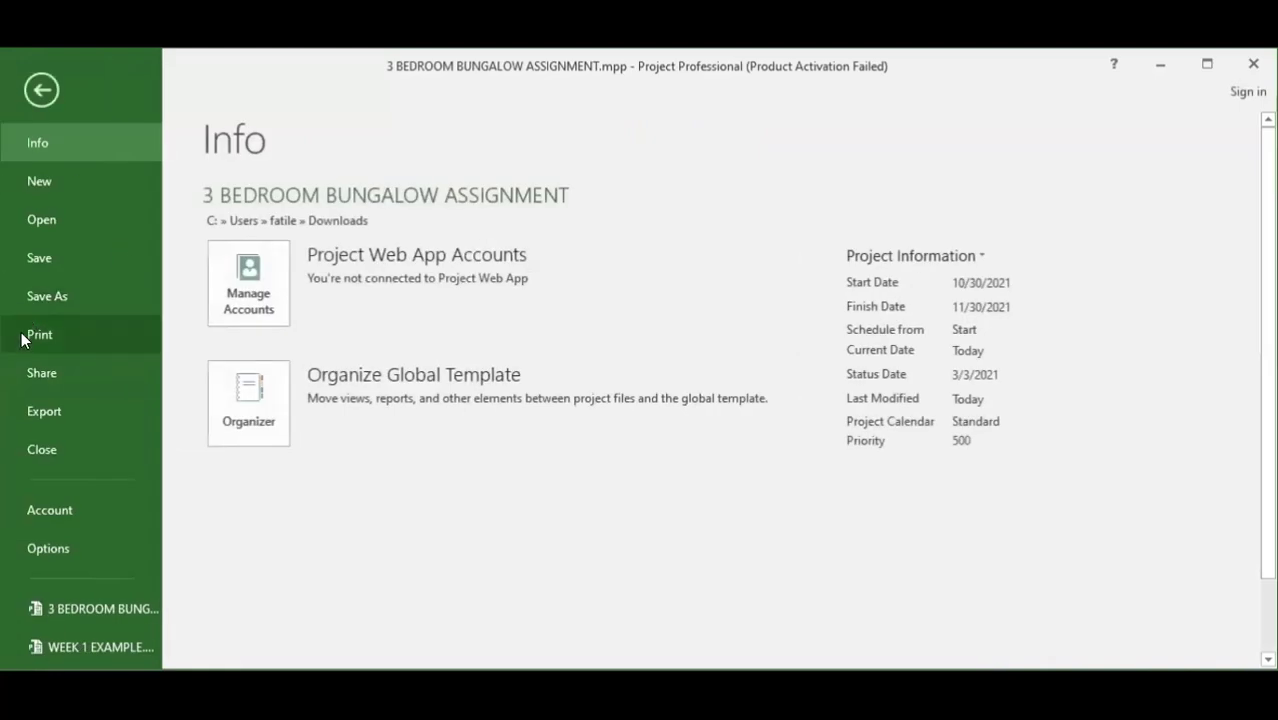
{"action": "left_click", "coordinate": [21, 337]}
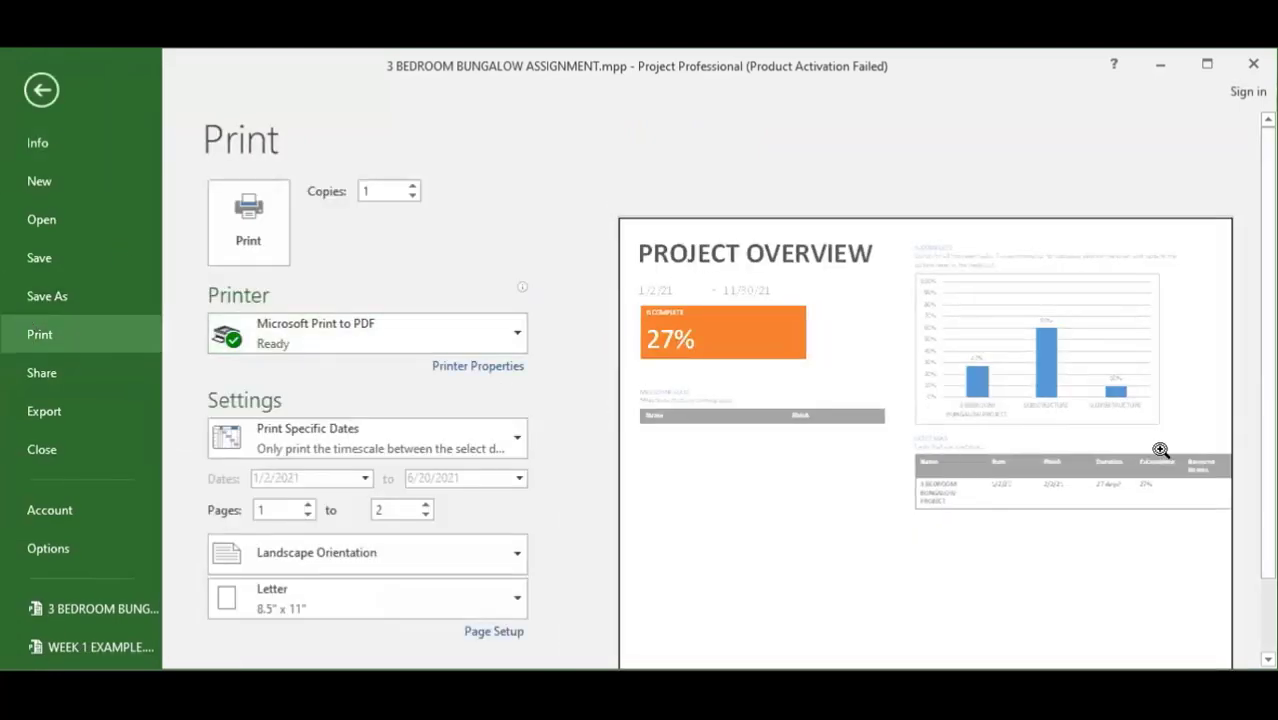
Step: Examine the header and footer page setup options of the Project Overview report and close them without changes
{"action": "scroll", "coordinate": [1161, 448], "scroll_direction": "down", "scroll_amount": 2}
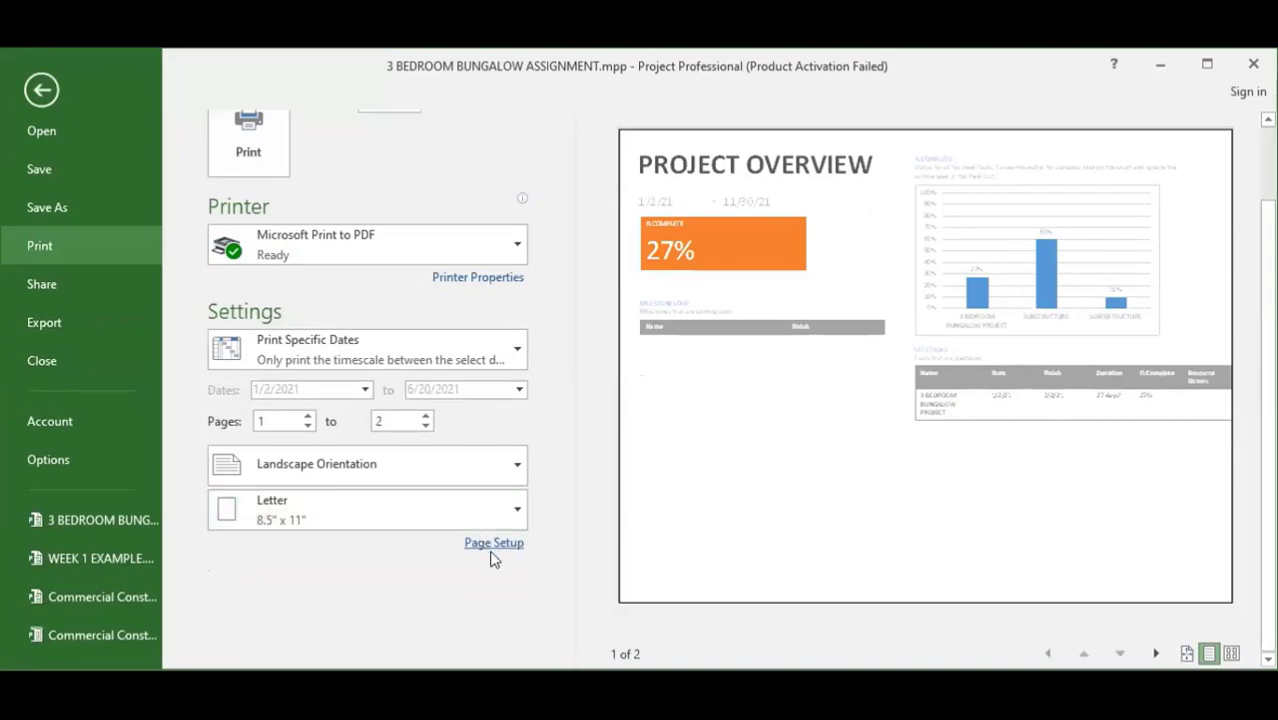
{"action": "left_click", "coordinate": [492, 552]}
{"action": "left_click", "coordinate": [534, 222]}
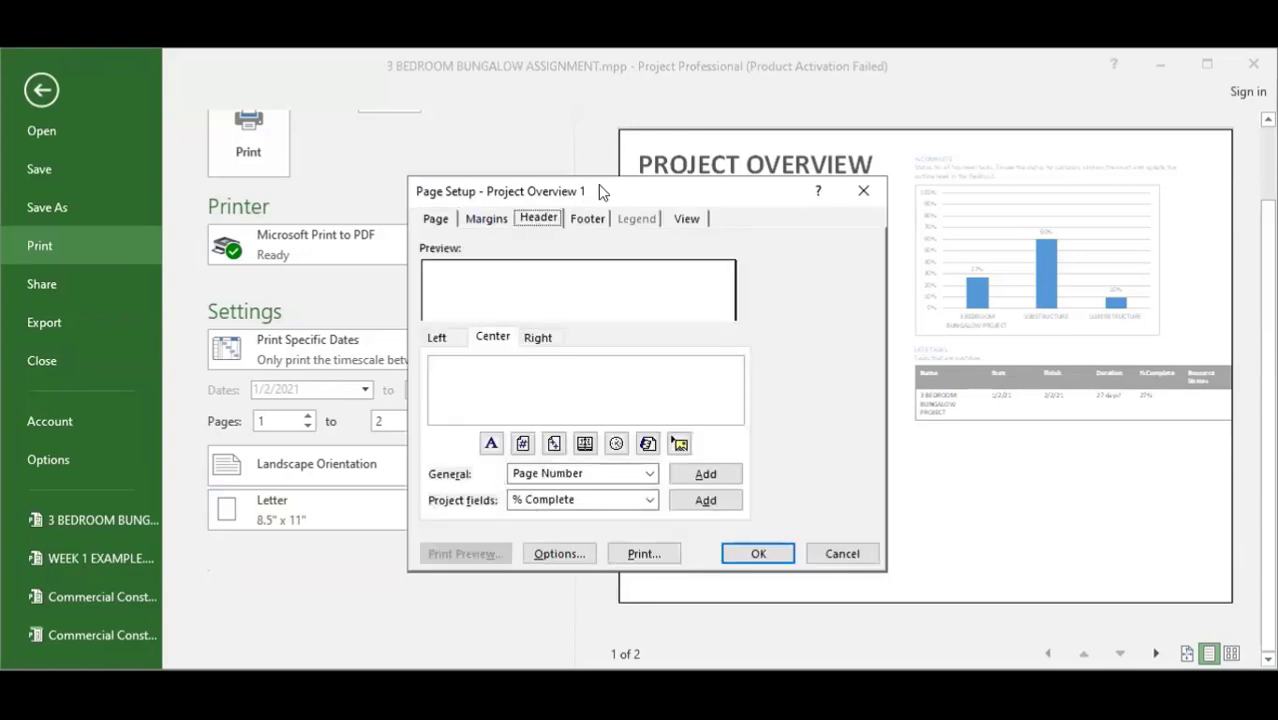
{"action": "left_click", "coordinate": [583, 220]}
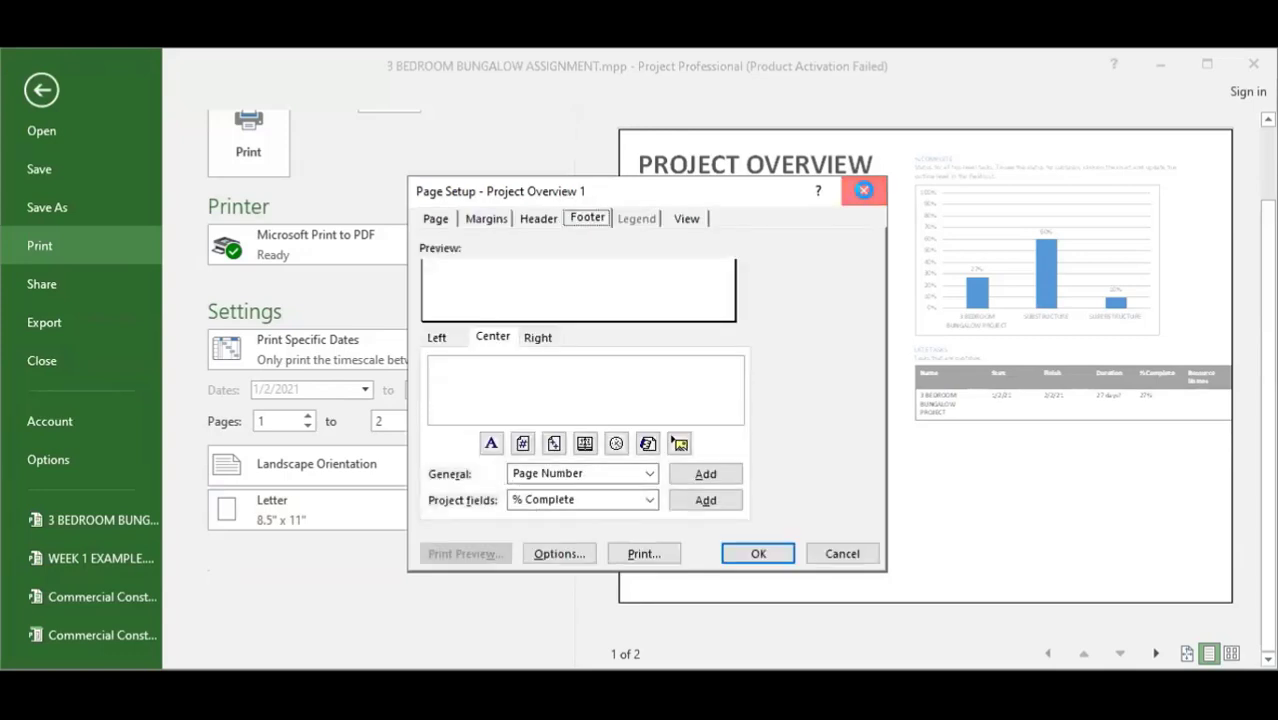
{"action": "left_click", "coordinate": [863, 190]}
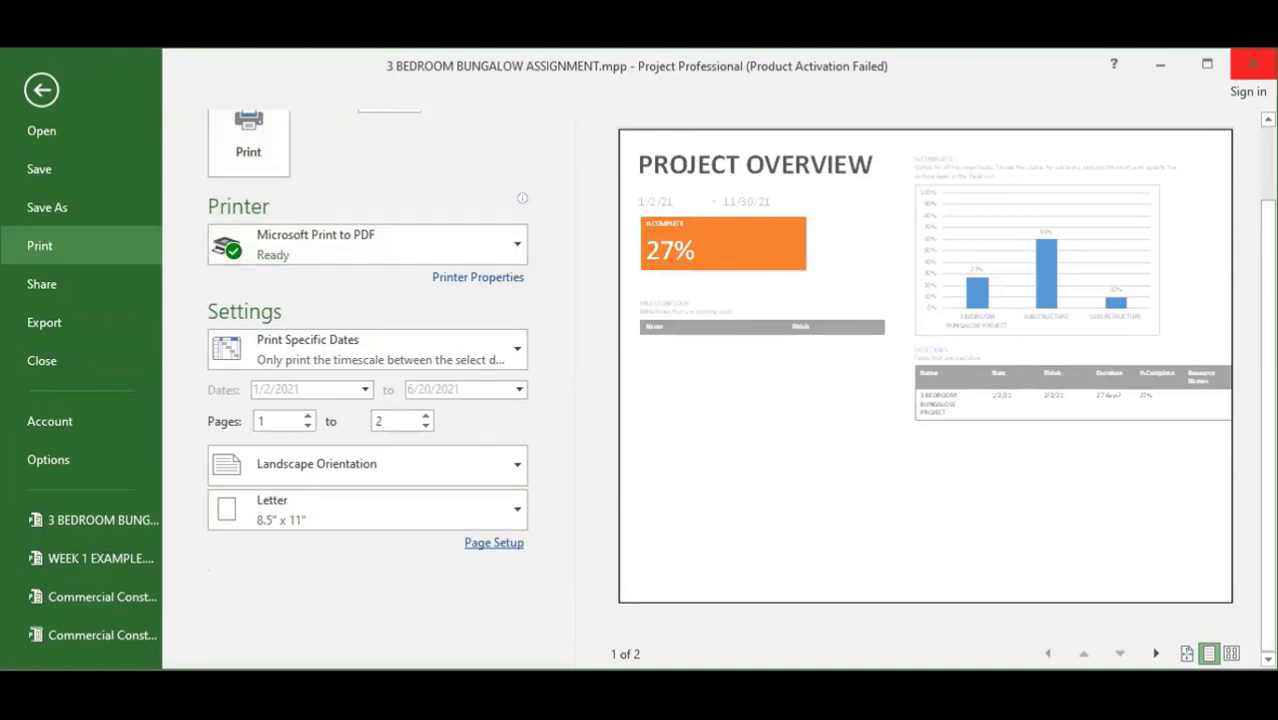
{"action": "left_click", "coordinate": [1252, 64]}
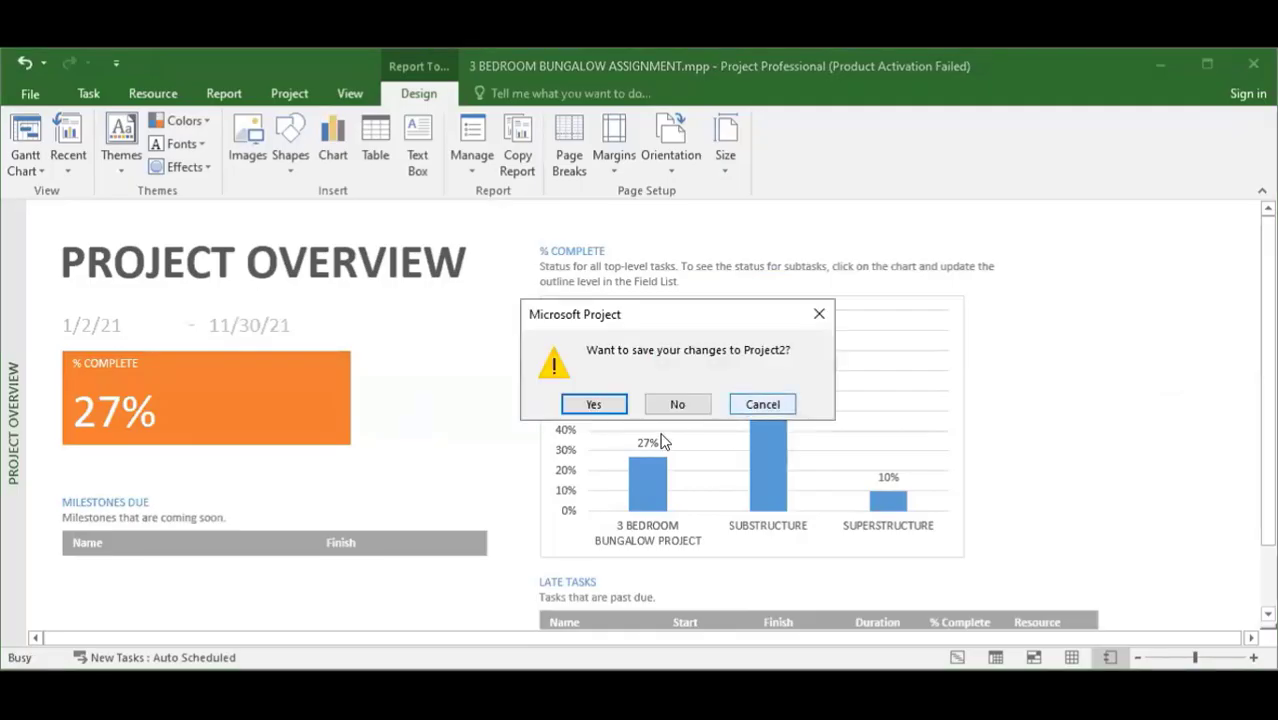
{"action": "left_click", "coordinate": [605, 403]}
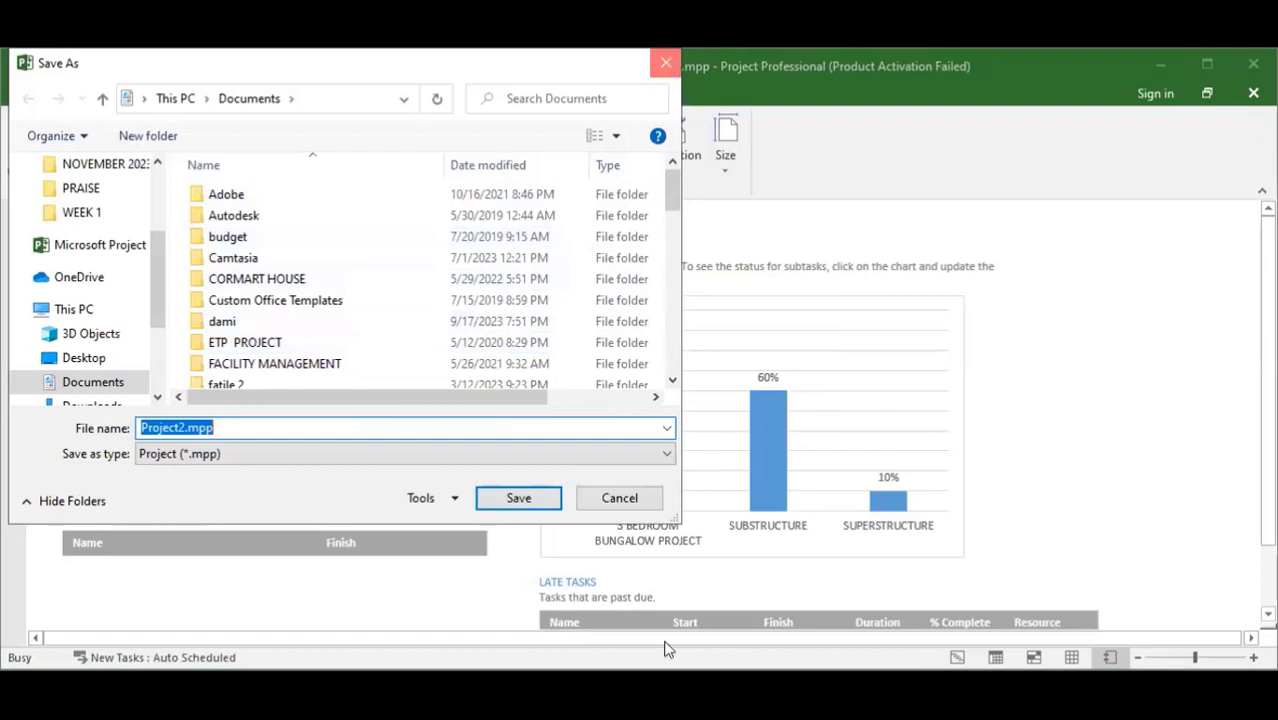
{"action": "key", "text": "Escape"}
Step: Switch from the Project Overview report to the Gantt Chart view
{"action": "left_click", "coordinate": [222, 93]}
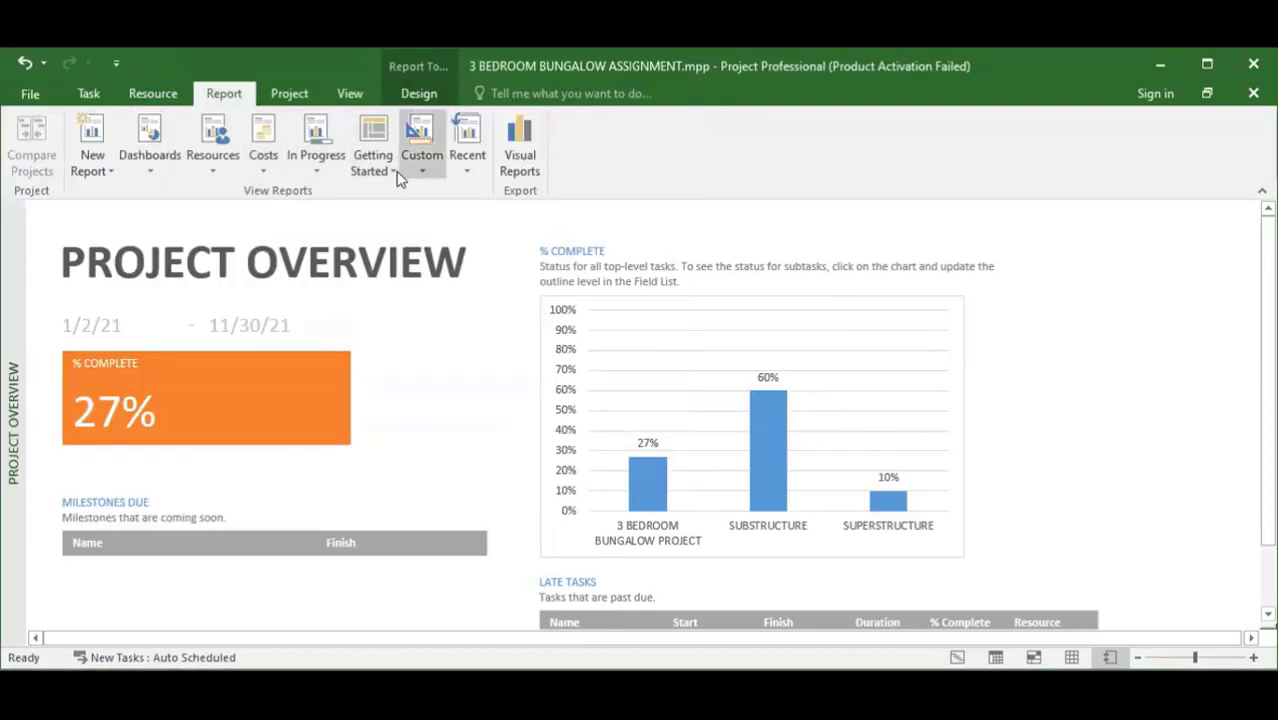
{"action": "left_click", "coordinate": [287, 93]}
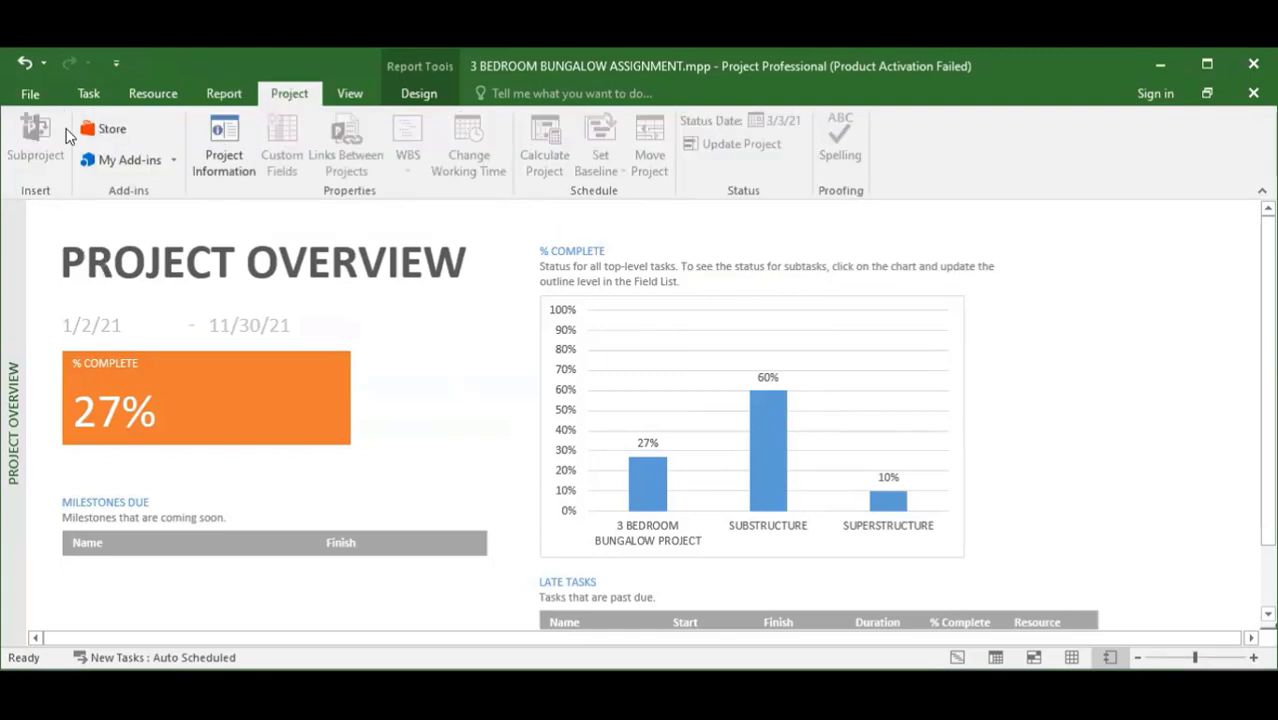
{"action": "left_click", "coordinate": [88, 93]}
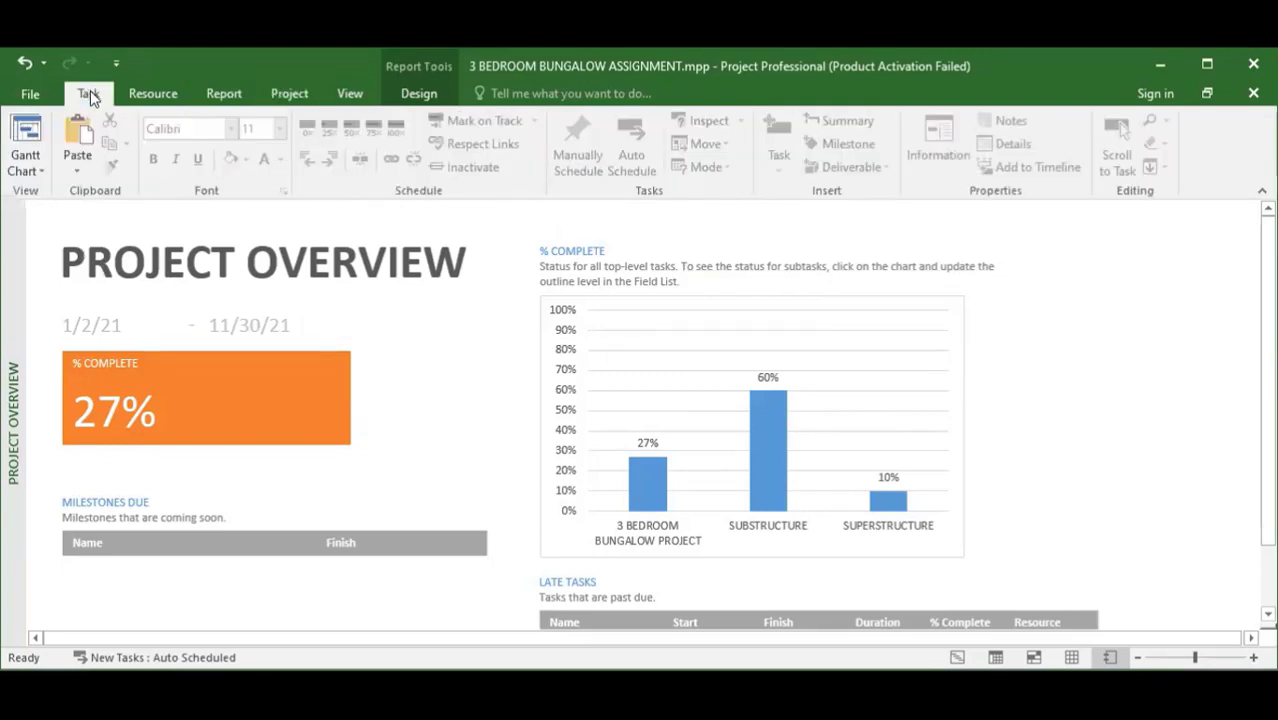
{"action": "left_click", "coordinate": [43, 163]}
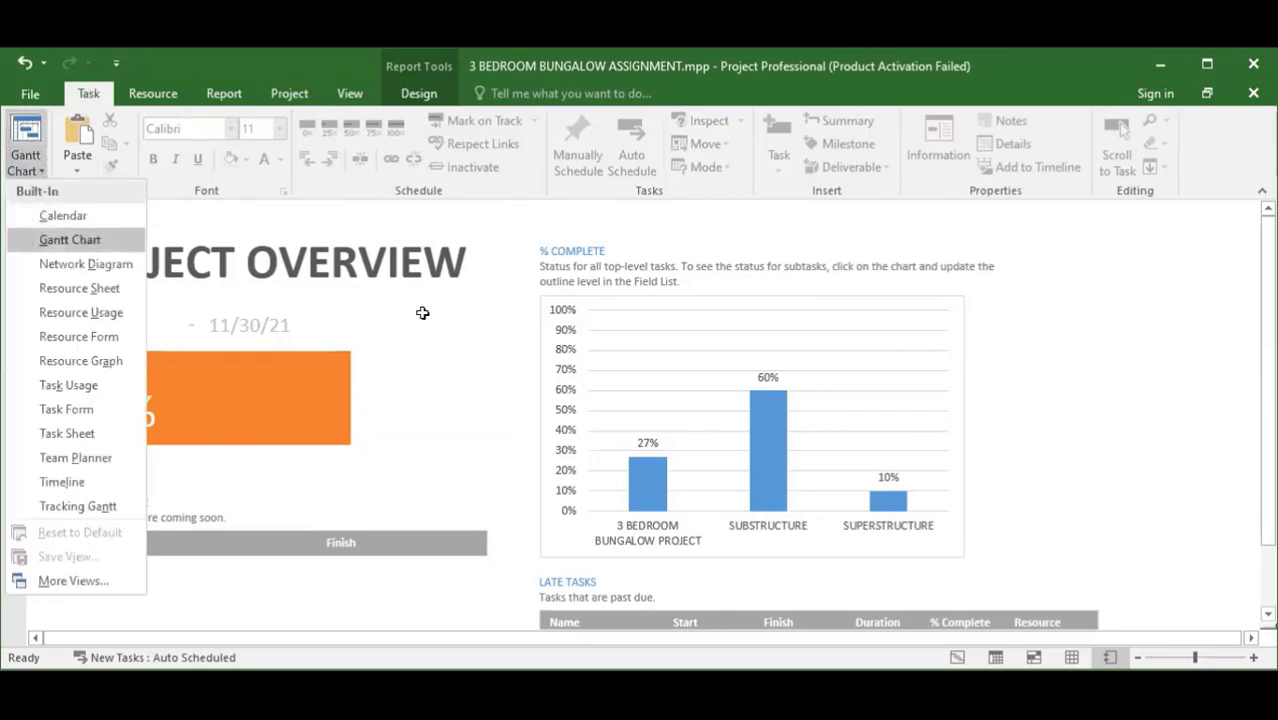
{"action": "key", "text": "Return"}
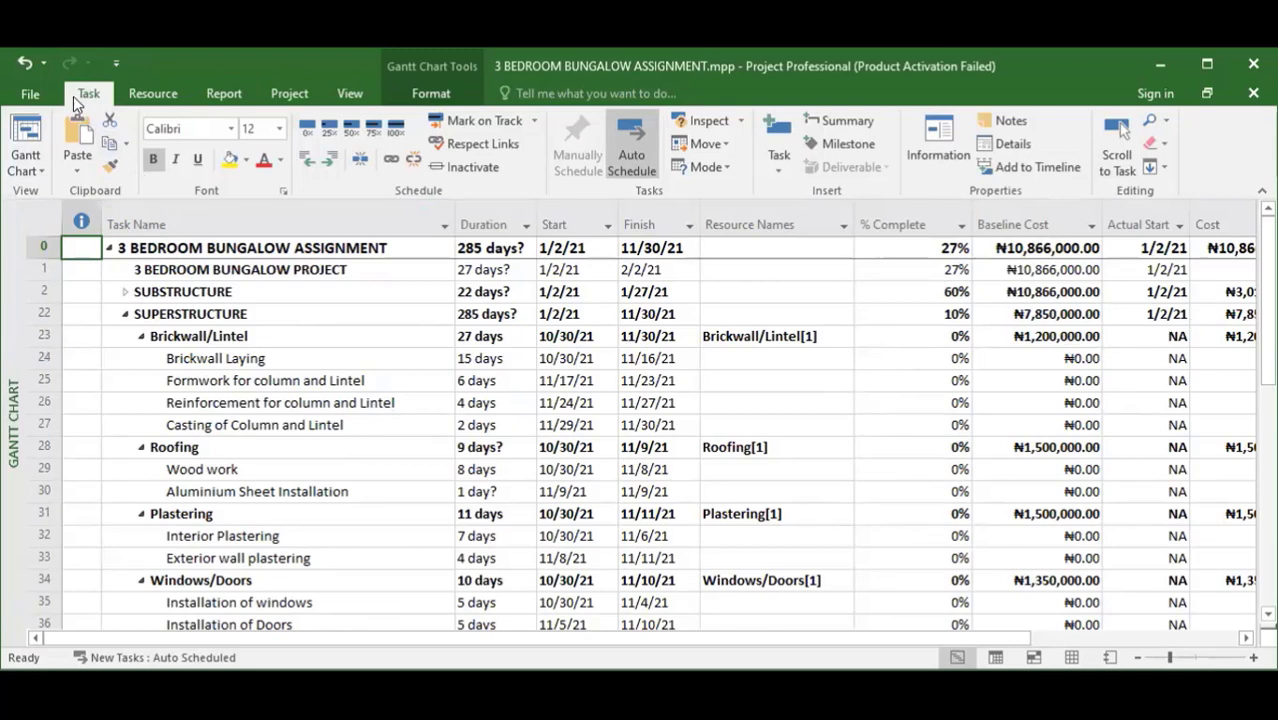
{"action": "left_click", "coordinate": [37, 172]}
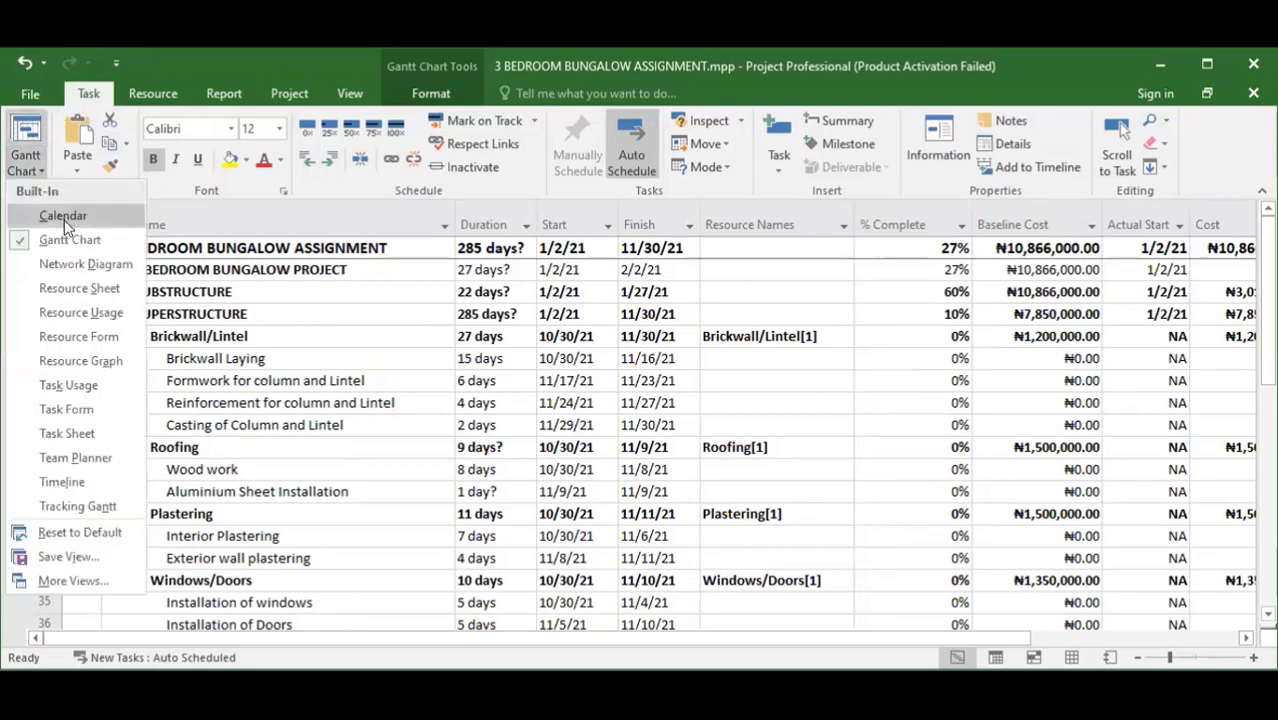
{"action": "left_click", "coordinate": [53, 244]}
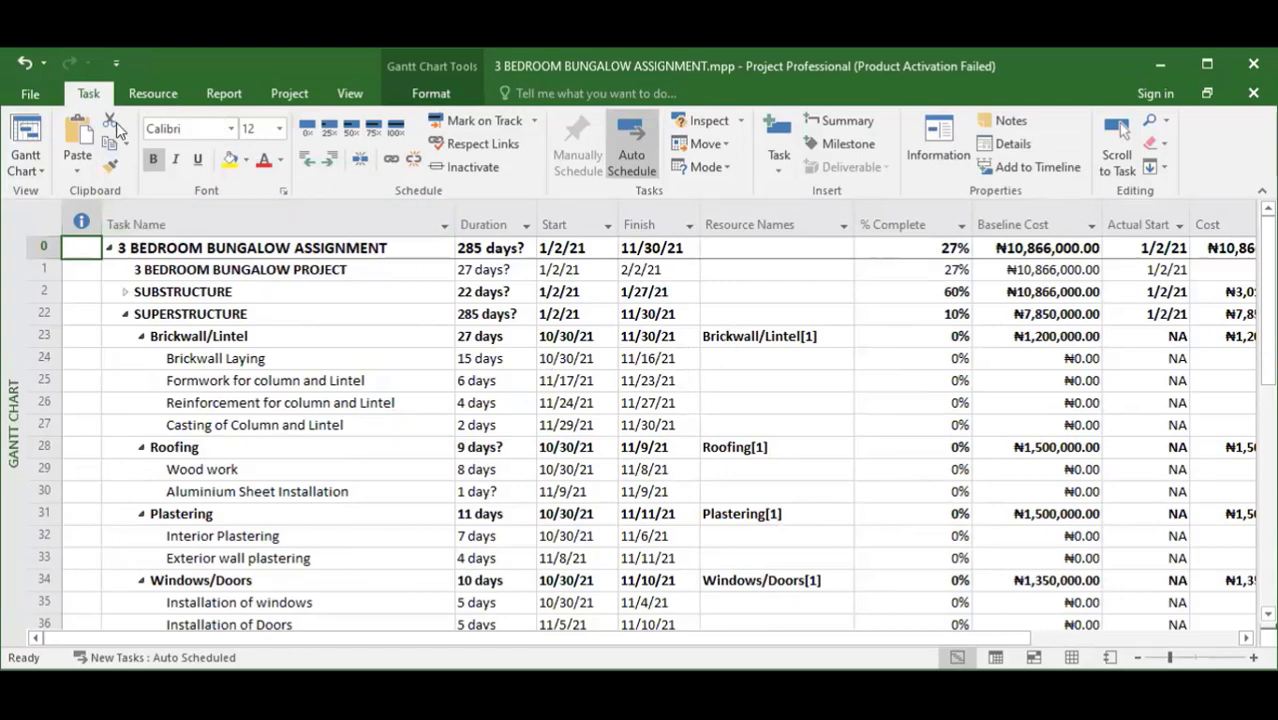
Step: Select the empty task name cell in row 52, two rows below the Handover task
{"action": "left_click", "coordinate": [150, 93]}
{"action": "left_click", "coordinate": [222, 95]}
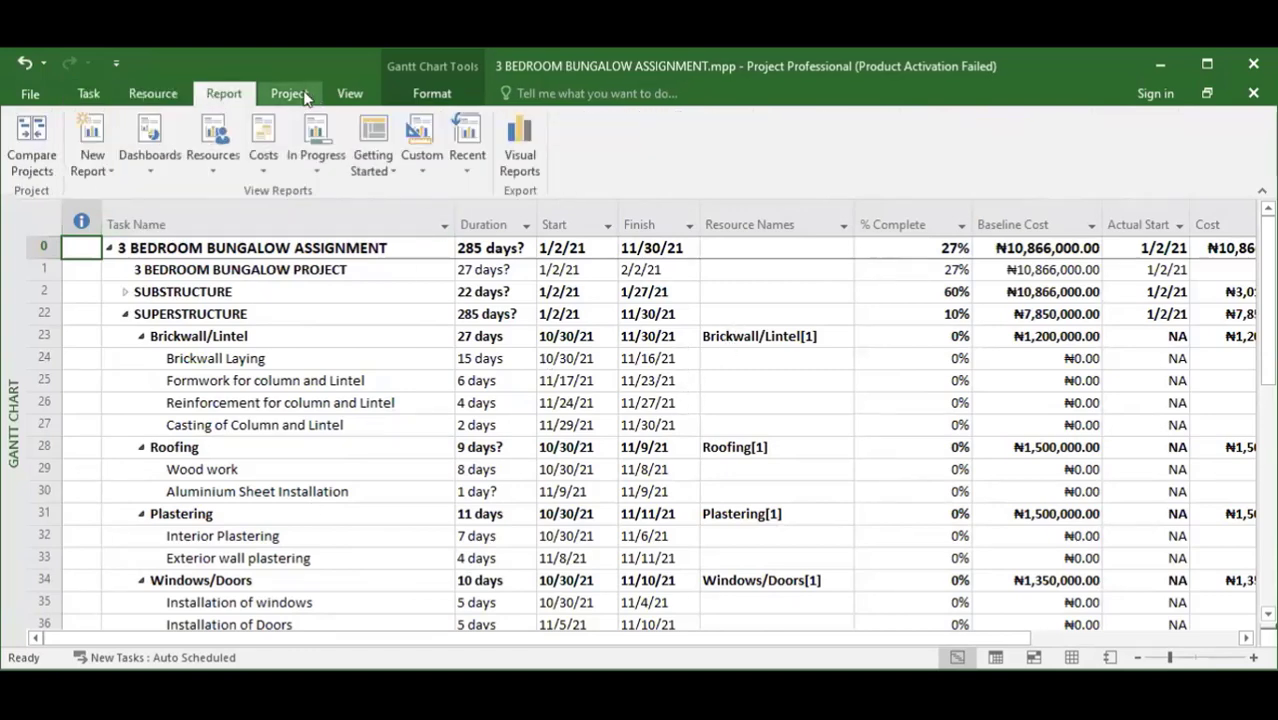
{"action": "left_click", "coordinate": [295, 97]}
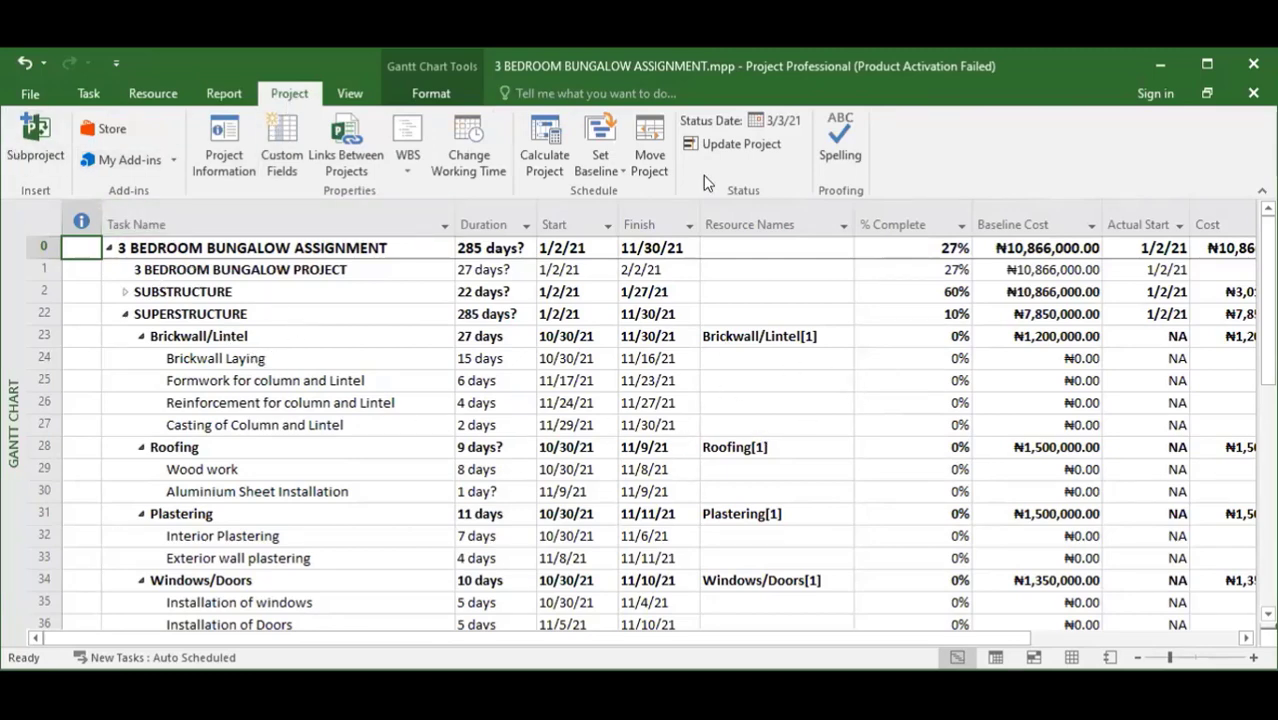
{"action": "scroll", "coordinate": [329, 428], "scroll_direction": "down", "scroll_amount": 16}
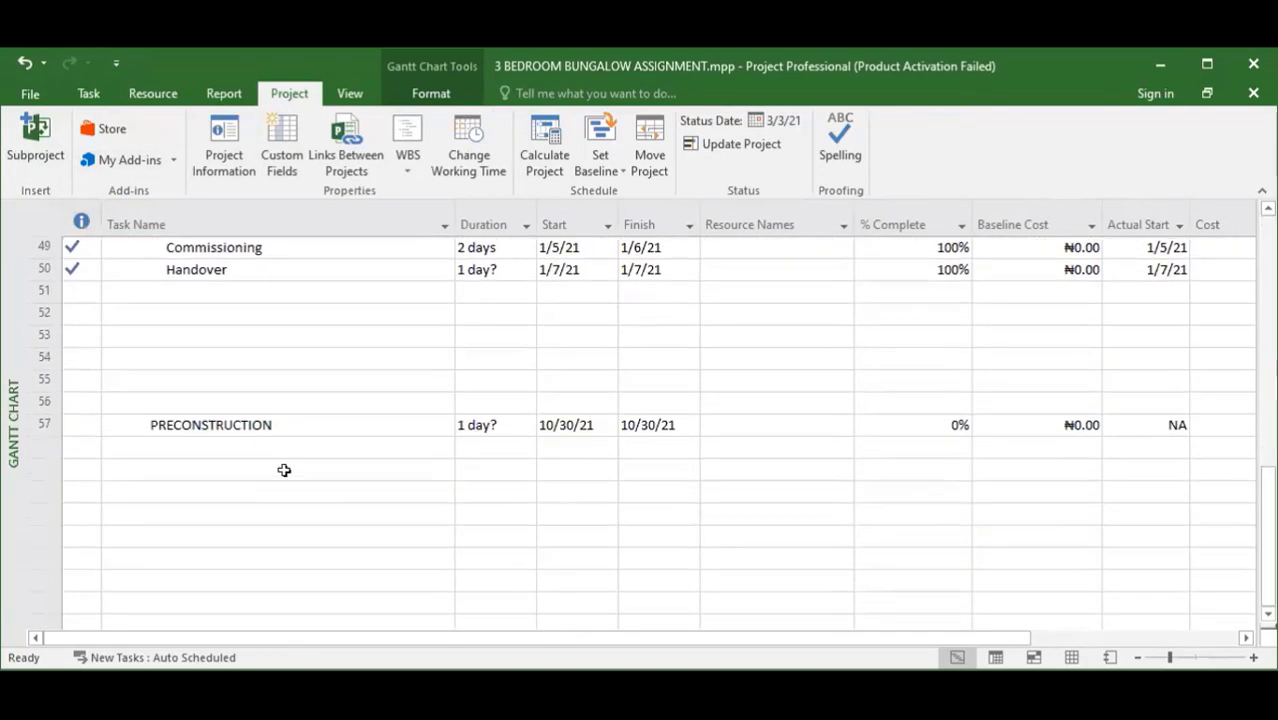
{"action": "left_click", "coordinate": [208, 426]}
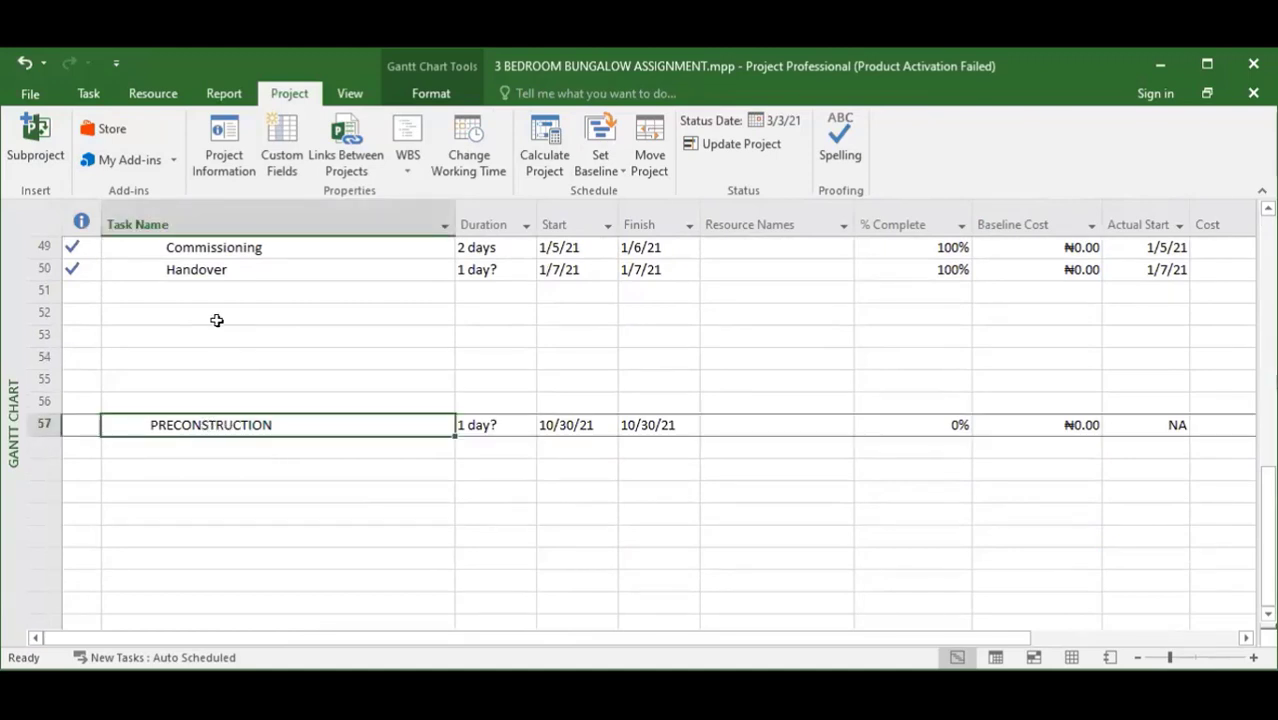
{"action": "left_click", "coordinate": [160, 312]}
{"action": "scroll", "coordinate": [180, 354], "scroll_direction": "up", "scroll_amount": 4}
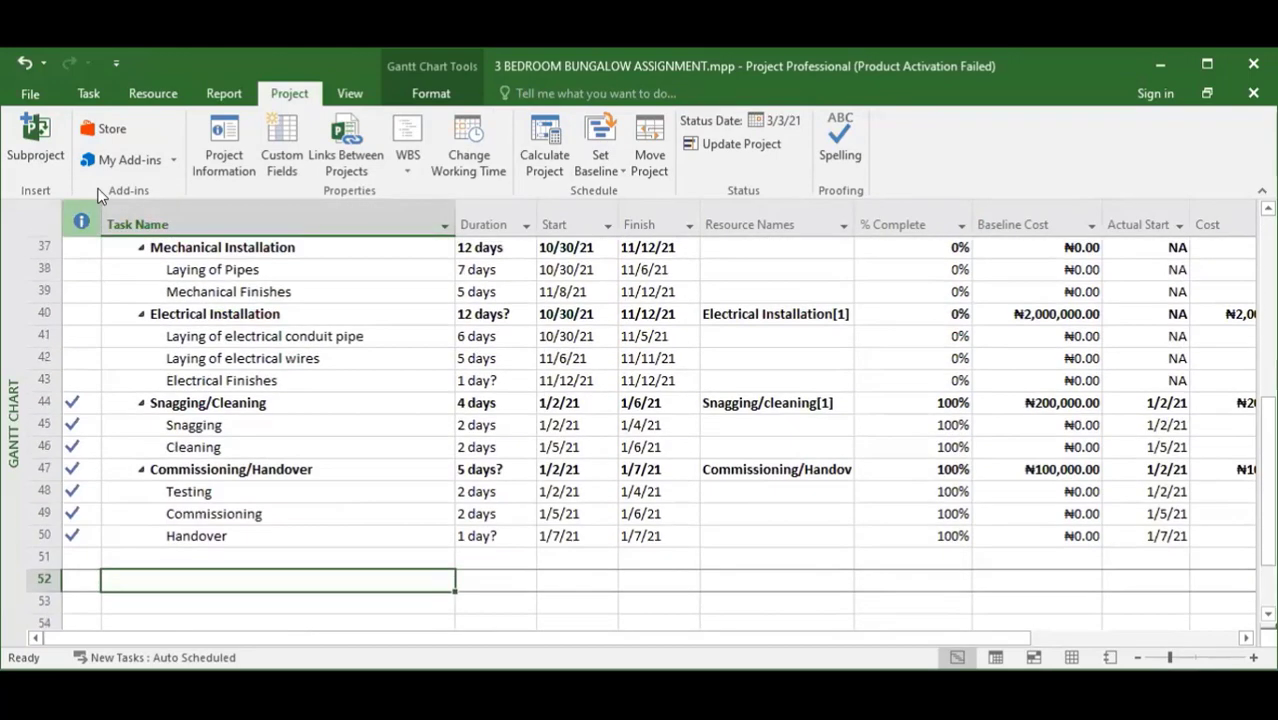
Step: Start inserting a subproject, browse to the Downloads folder and widen the dialog to show the file details
{"action": "left_click", "coordinate": [39, 141]}
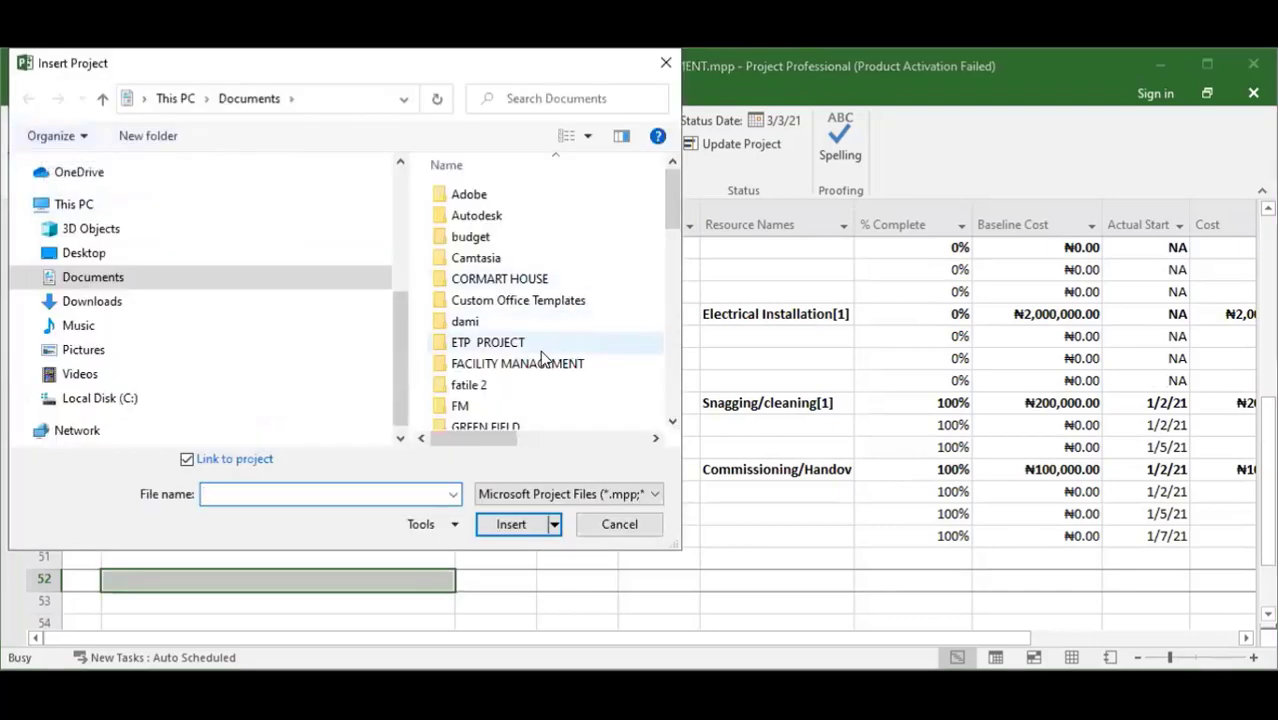
{"action": "scroll", "coordinate": [533, 368], "scroll_direction": "down", "scroll_amount": 3}
{"action": "scroll", "coordinate": [550, 390], "scroll_direction": "down", "scroll_amount": 7}
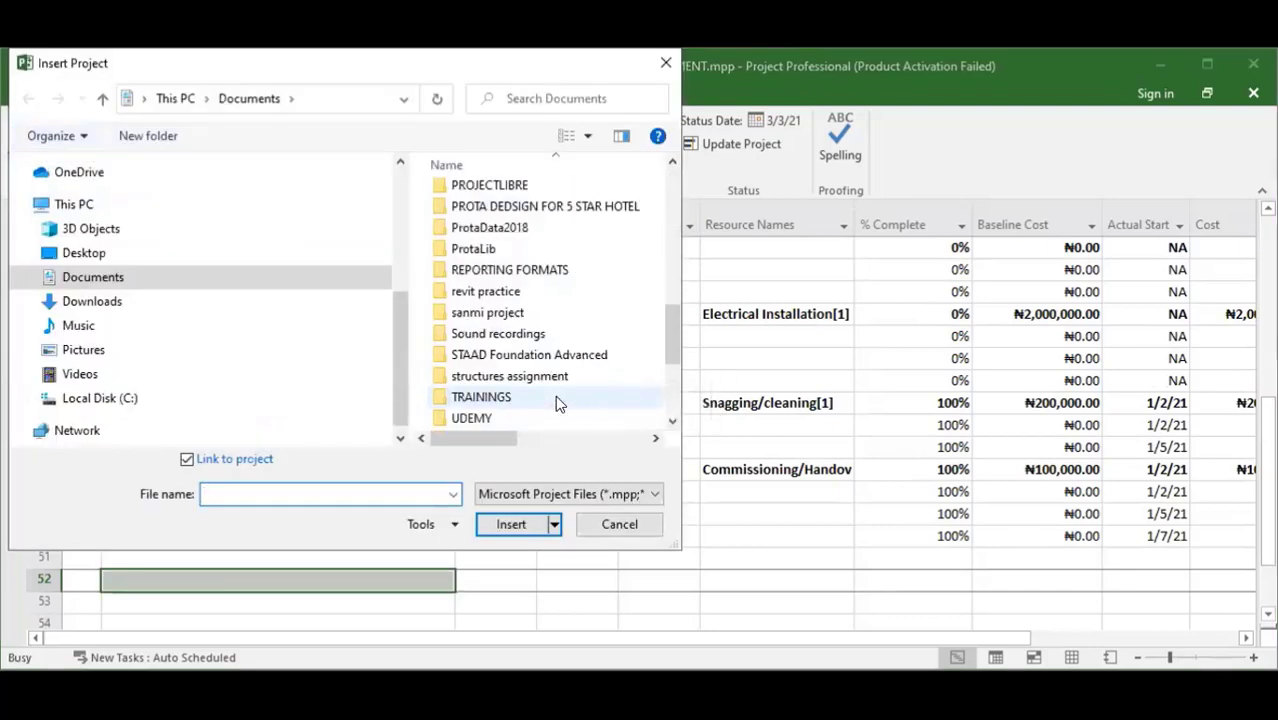
{"action": "scroll", "coordinate": [557, 402], "scroll_direction": "down", "scroll_amount": 2}
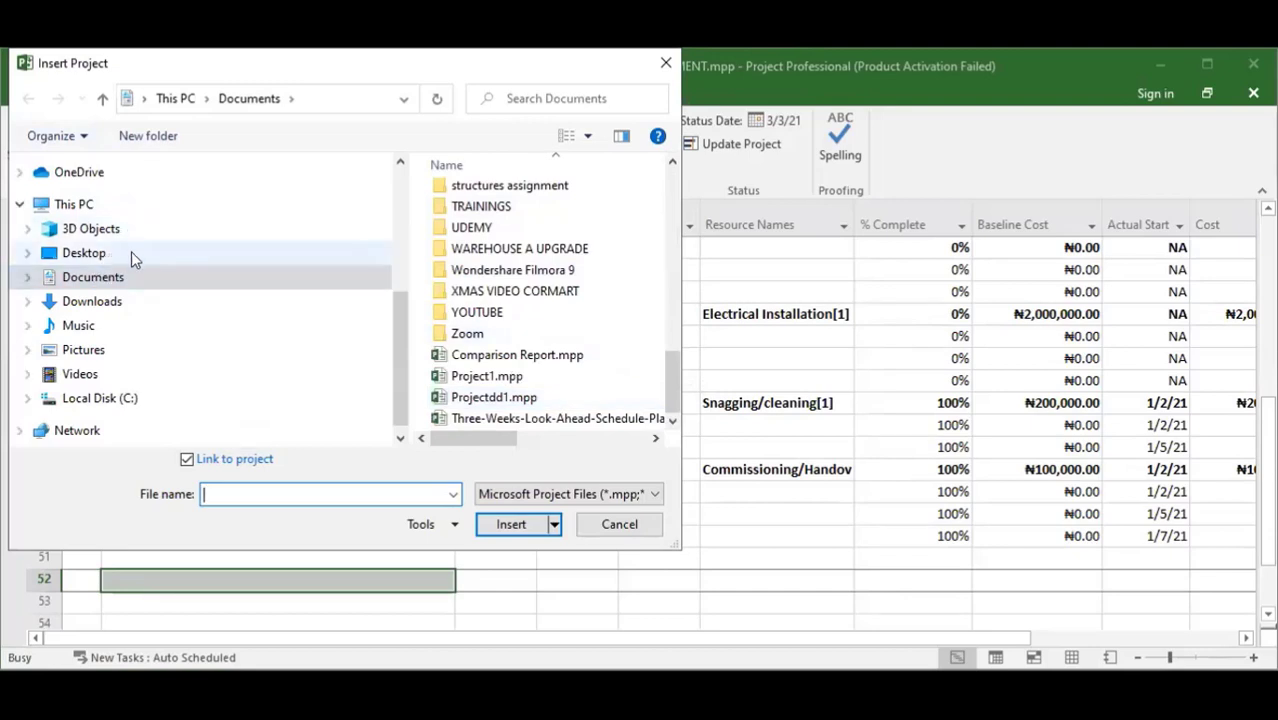
{"action": "left_click", "coordinate": [107, 303]}
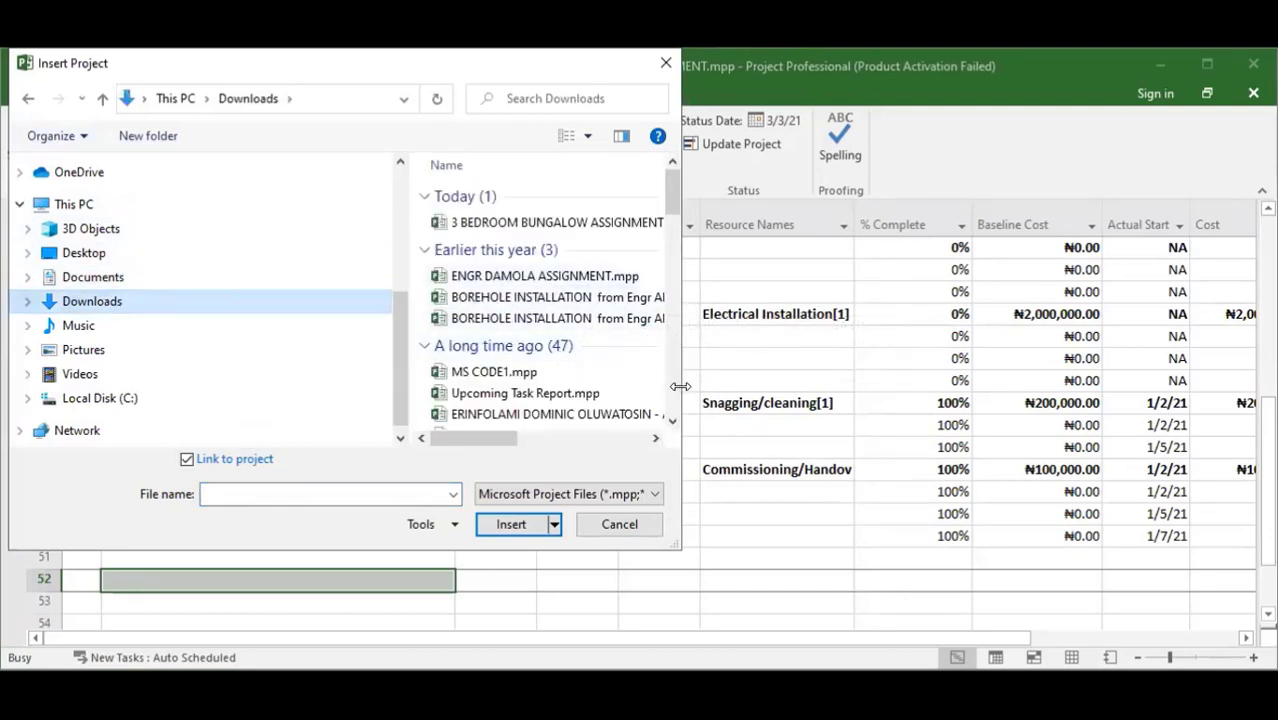
{"action": "left_click_drag", "start_coordinate": [680, 386], "coordinate": [1073, 390]}
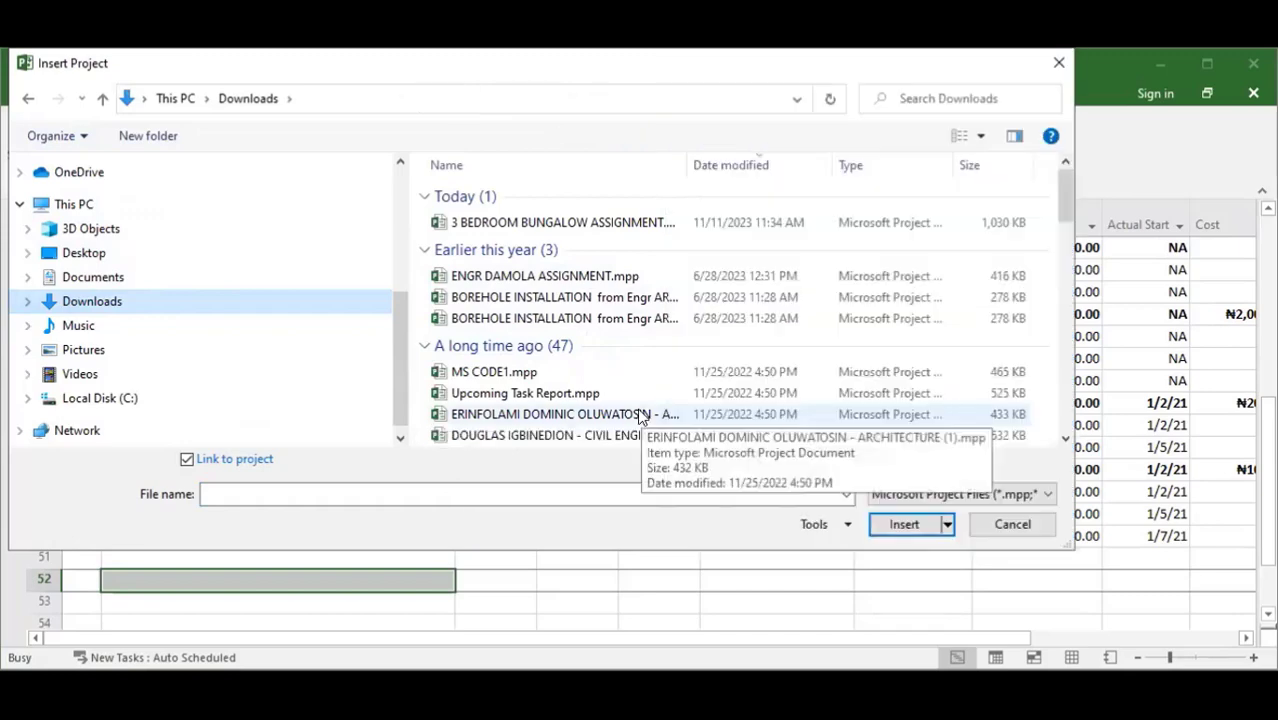
Step: Insert the 349 KB civil engineer project file dated 11/17/2022 9:44 PM as a linked subproject, accepting the different currencies
{"action": "scroll", "coordinate": [640, 413], "scroll_direction": "down", "scroll_amount": 3}
{"action": "scroll", "coordinate": [640, 413], "scroll_direction": "down", "scroll_amount": 1}
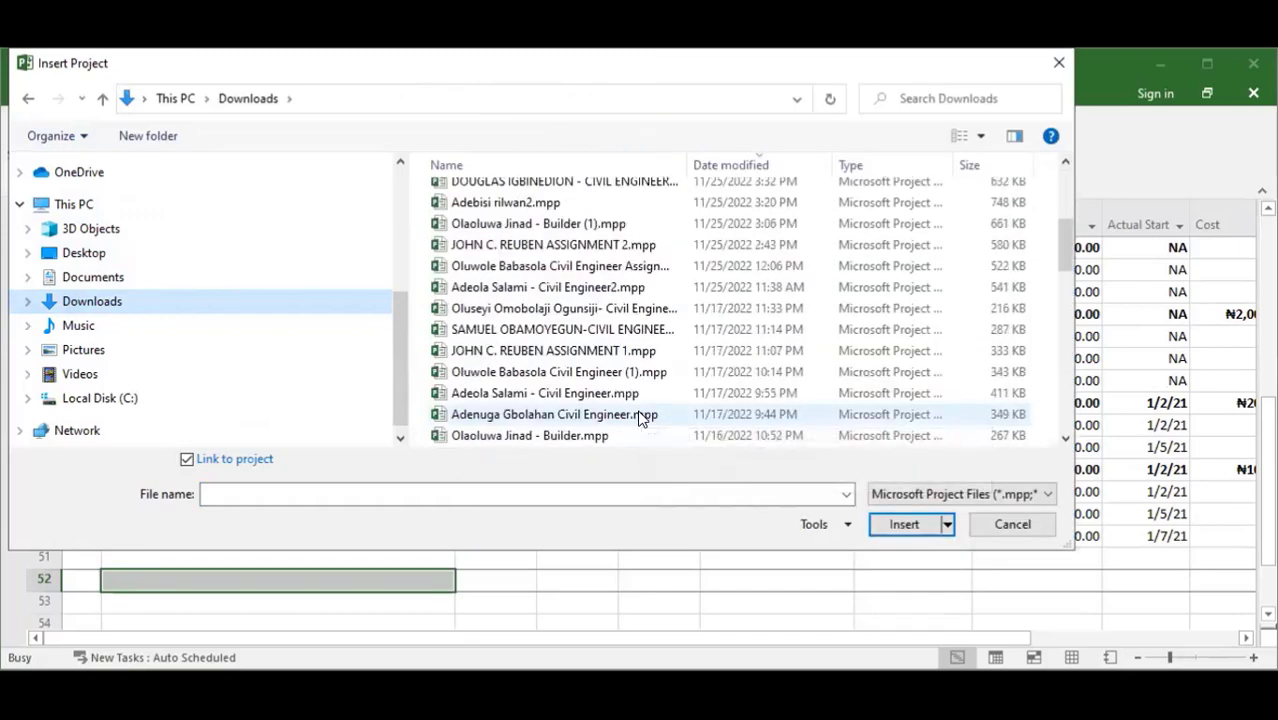
{"action": "scroll", "coordinate": [640, 418], "scroll_direction": "down", "scroll_amount": 1}
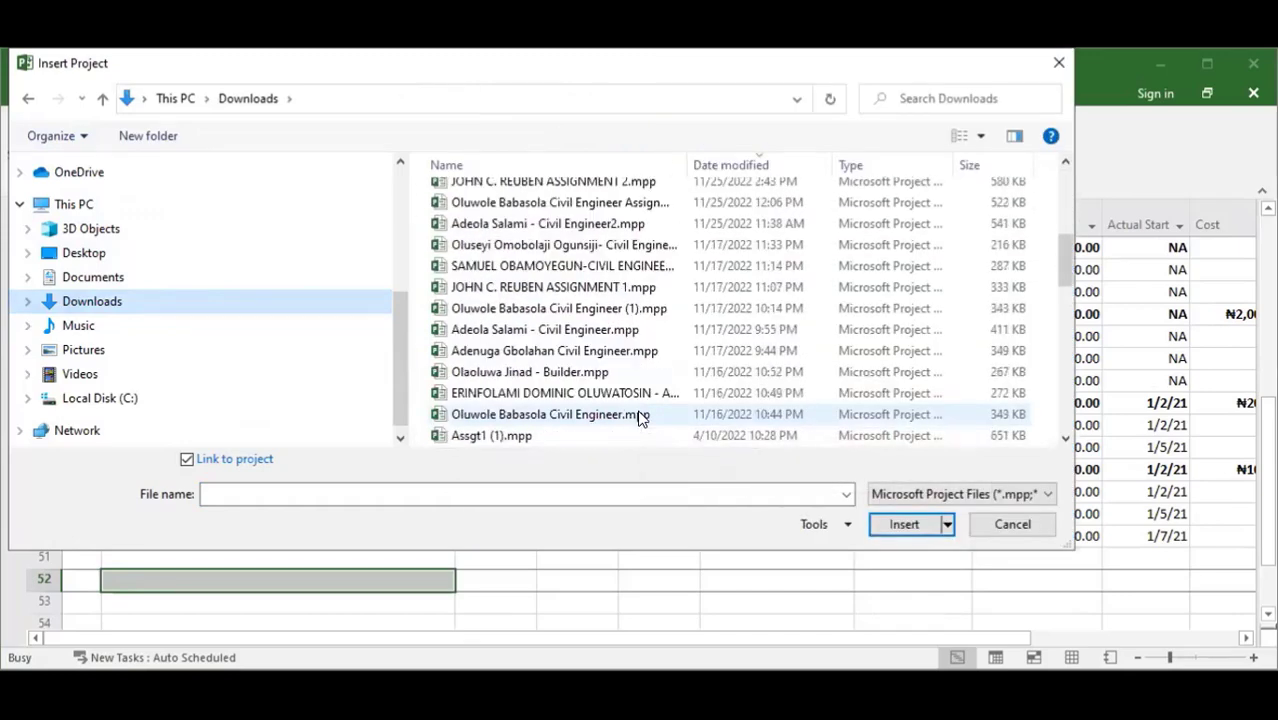
{"action": "left_click", "coordinate": [471, 351]}
{"action": "left_click", "coordinate": [895, 526]}
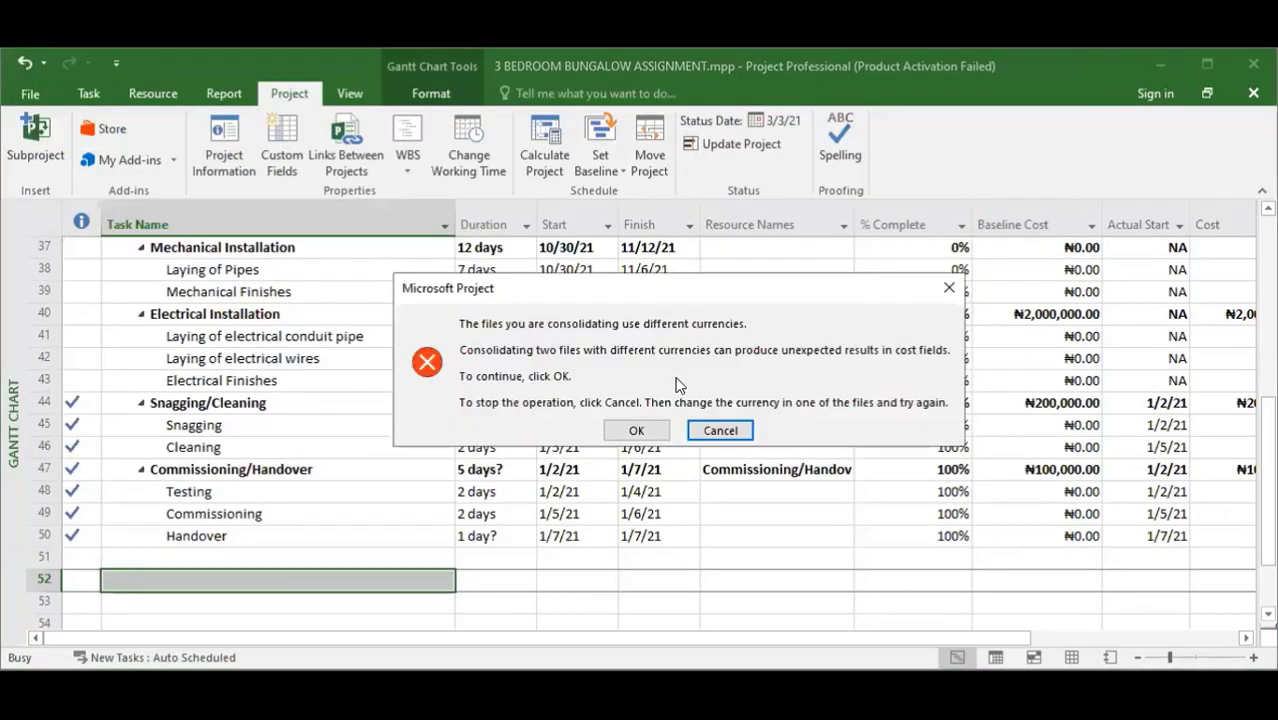
{"action": "left_click", "coordinate": [643, 430]}
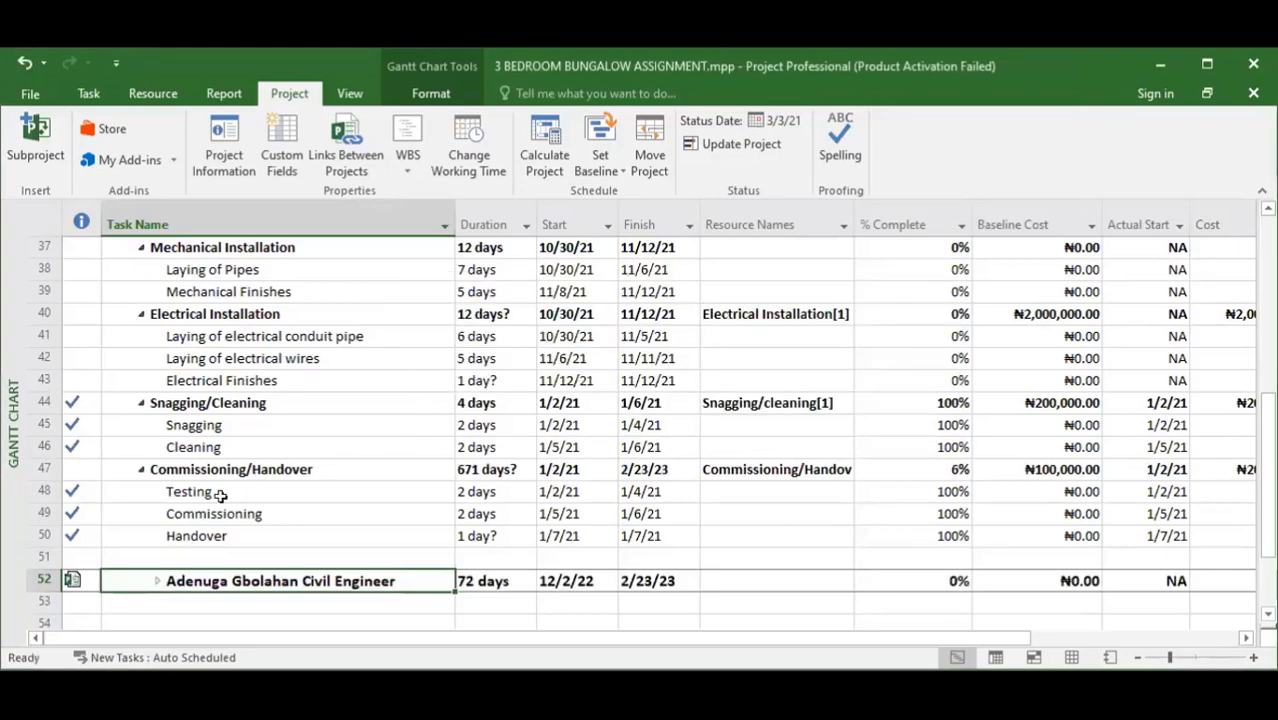
Step: Expand the inserted civil engineer subproject in row 52 to show its tasks
{"action": "scroll", "coordinate": [368, 404], "scroll_direction": "down", "scroll_amount": 6}
{"action": "scroll", "coordinate": [445, 357], "scroll_direction": "up", "scroll_amount": 4}
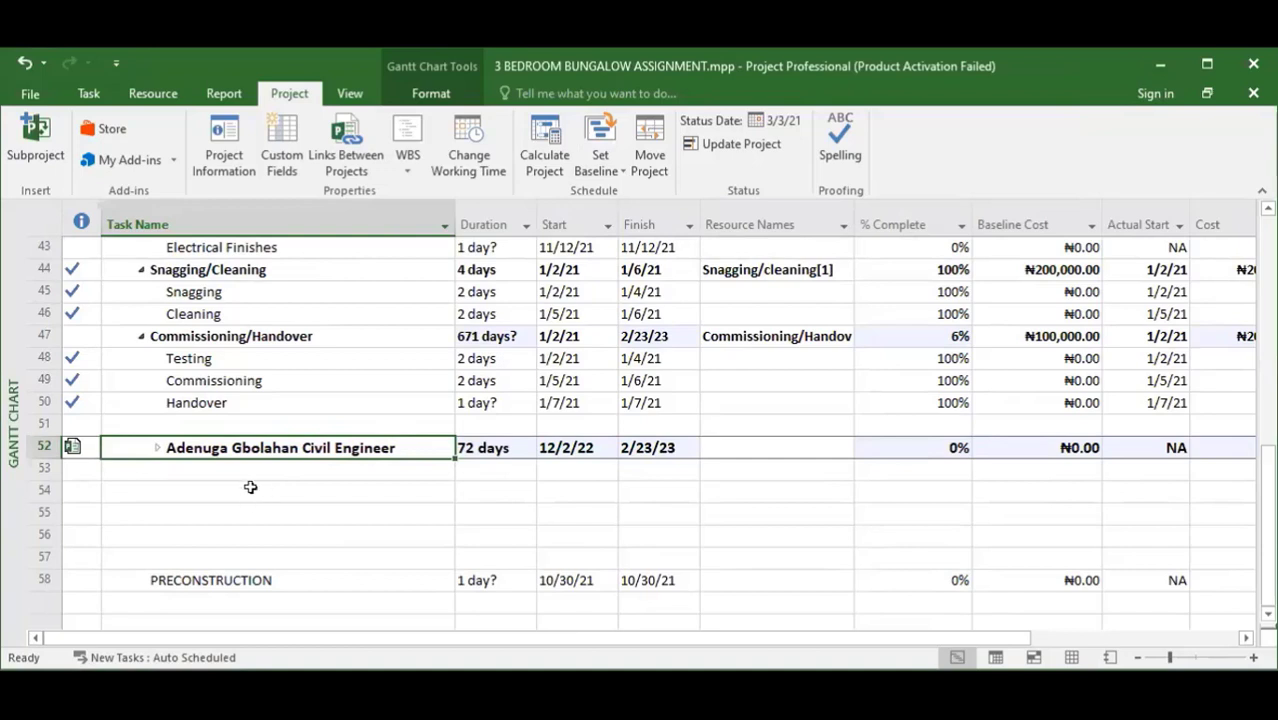
{"action": "left_click", "coordinate": [158, 449]}
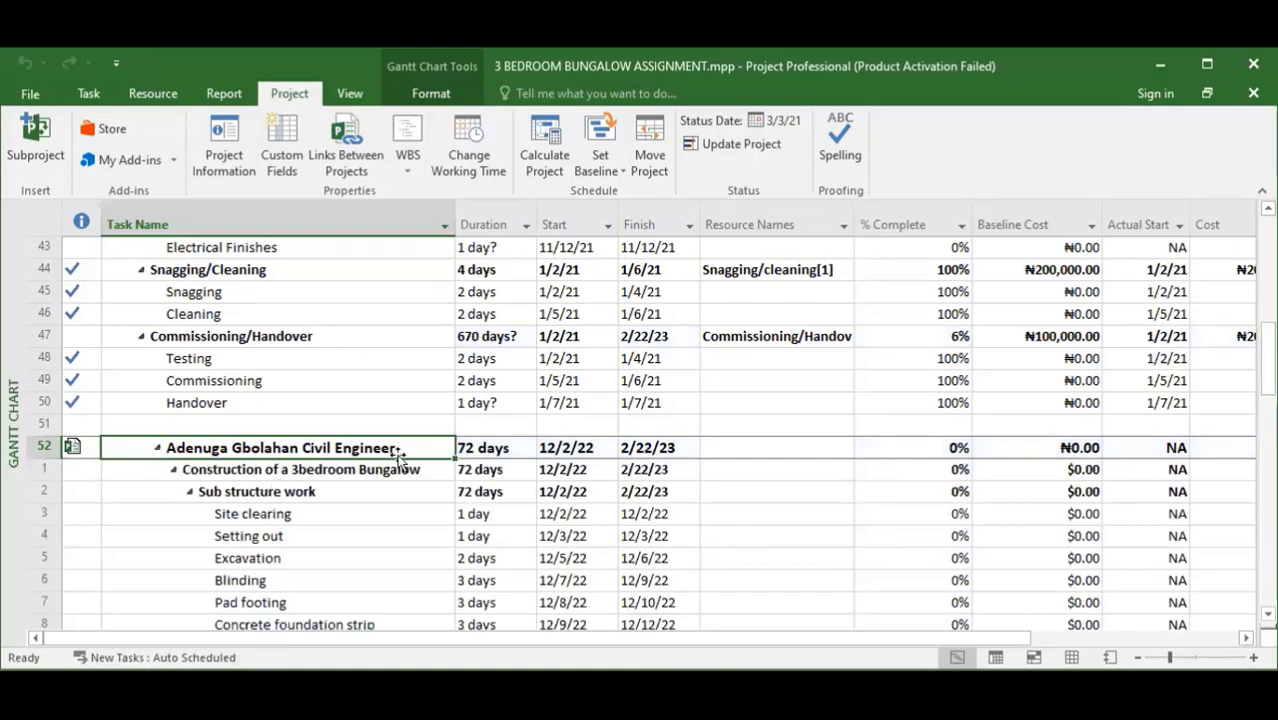
Step: Examine the inserted subproject's tasks, dates and costs alongside the main bungalow schedule
{"action": "scroll", "coordinate": [412, 474], "scroll_direction": "down", "scroll_amount": 3}
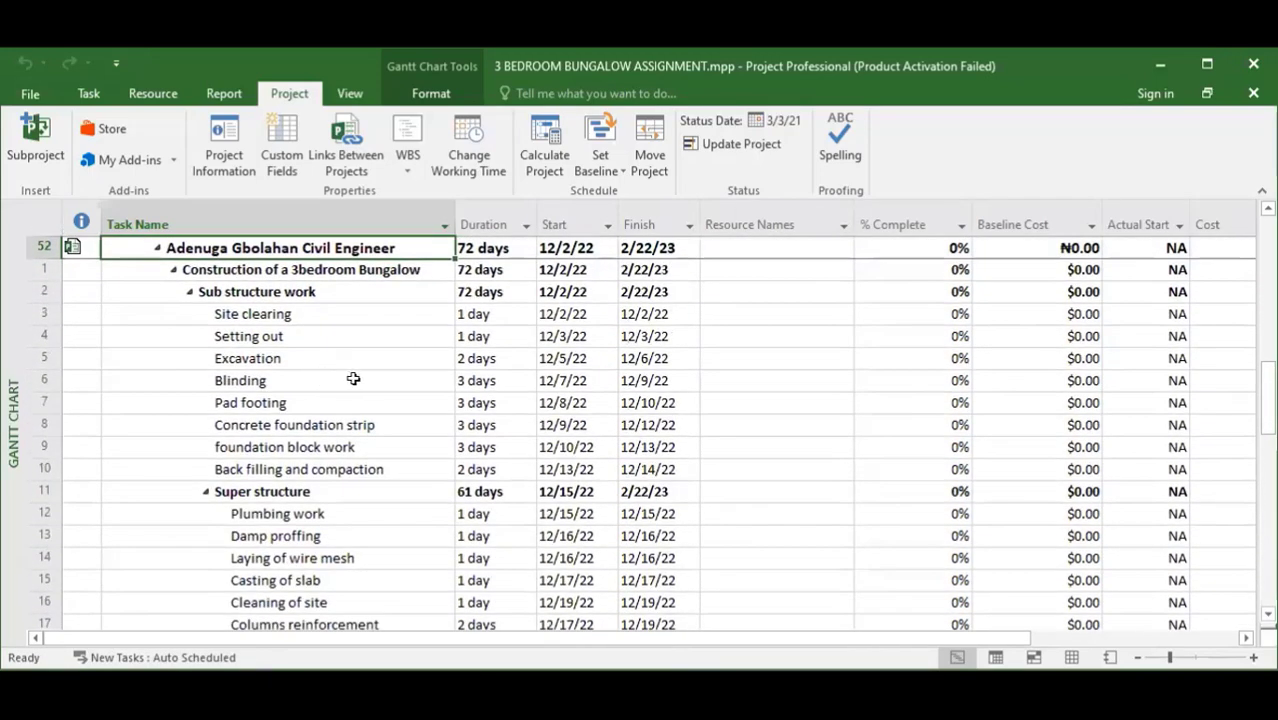
{"action": "scroll", "coordinate": [353, 379], "scroll_direction": "down", "scroll_amount": 13}
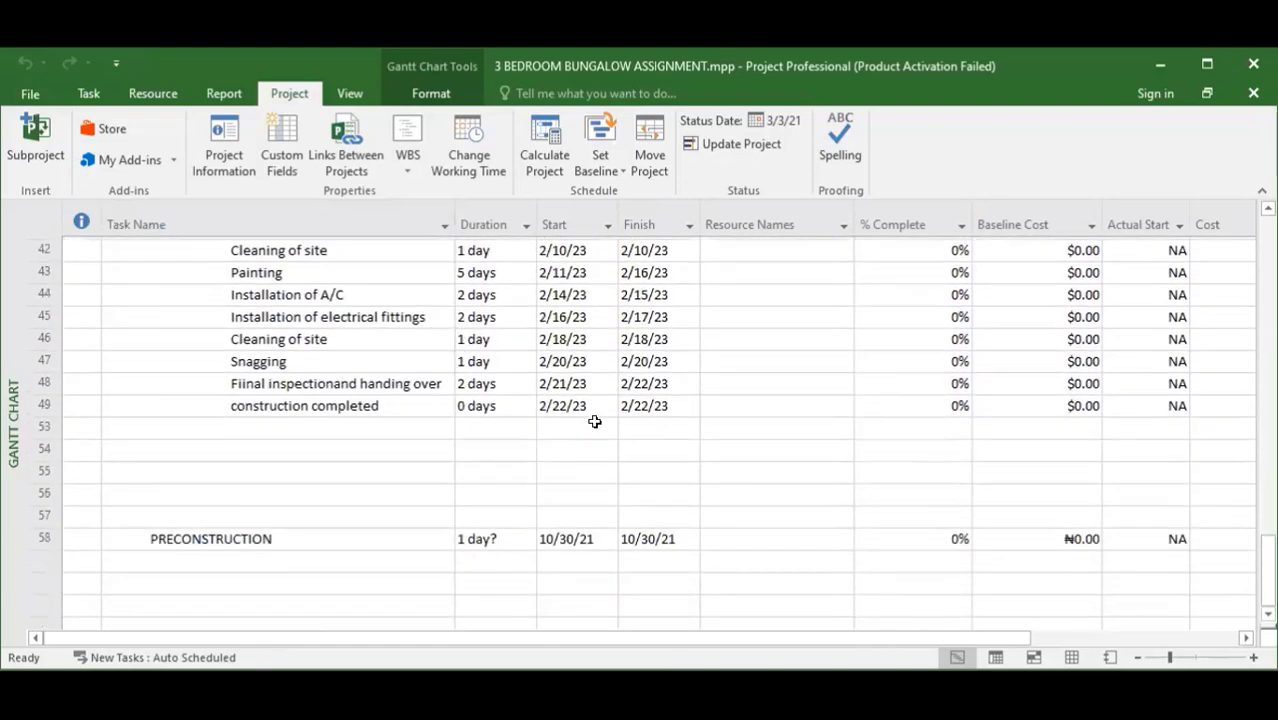
{"action": "scroll", "coordinate": [371, 457], "scroll_direction": "up", "scroll_amount": 20}
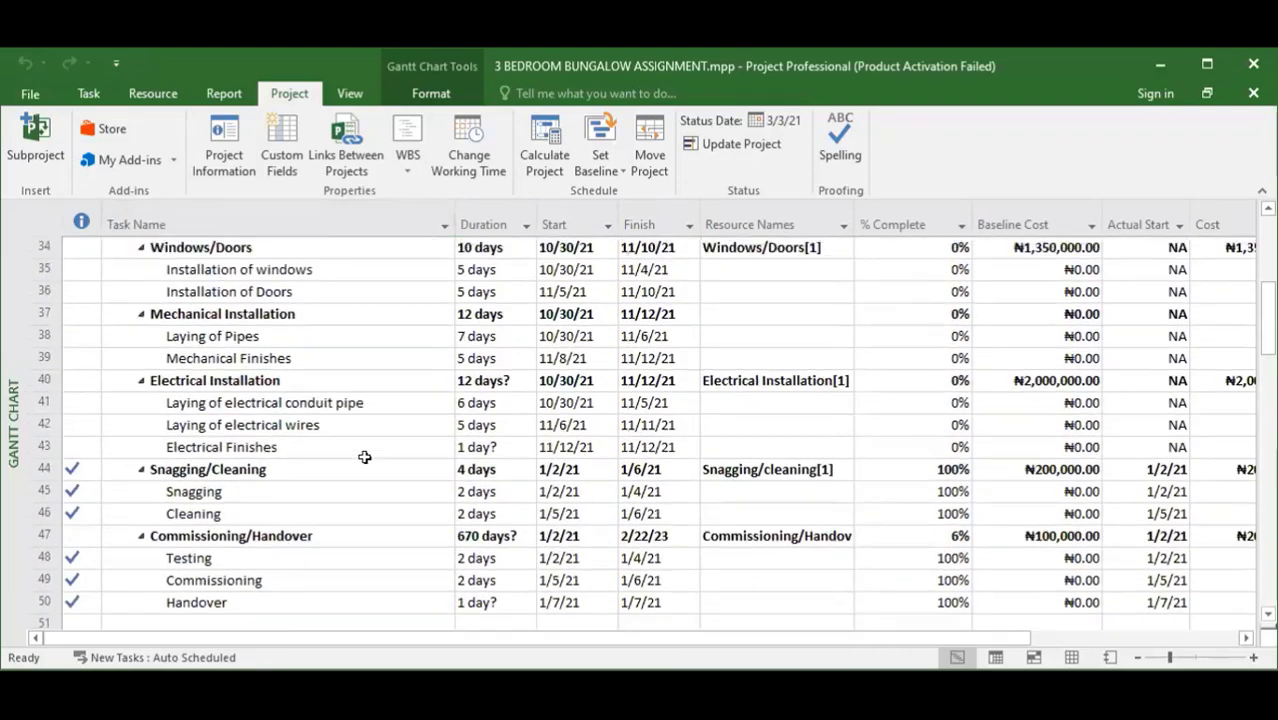
{"action": "scroll", "coordinate": [364, 457], "scroll_direction": "up", "scroll_amount": 5}
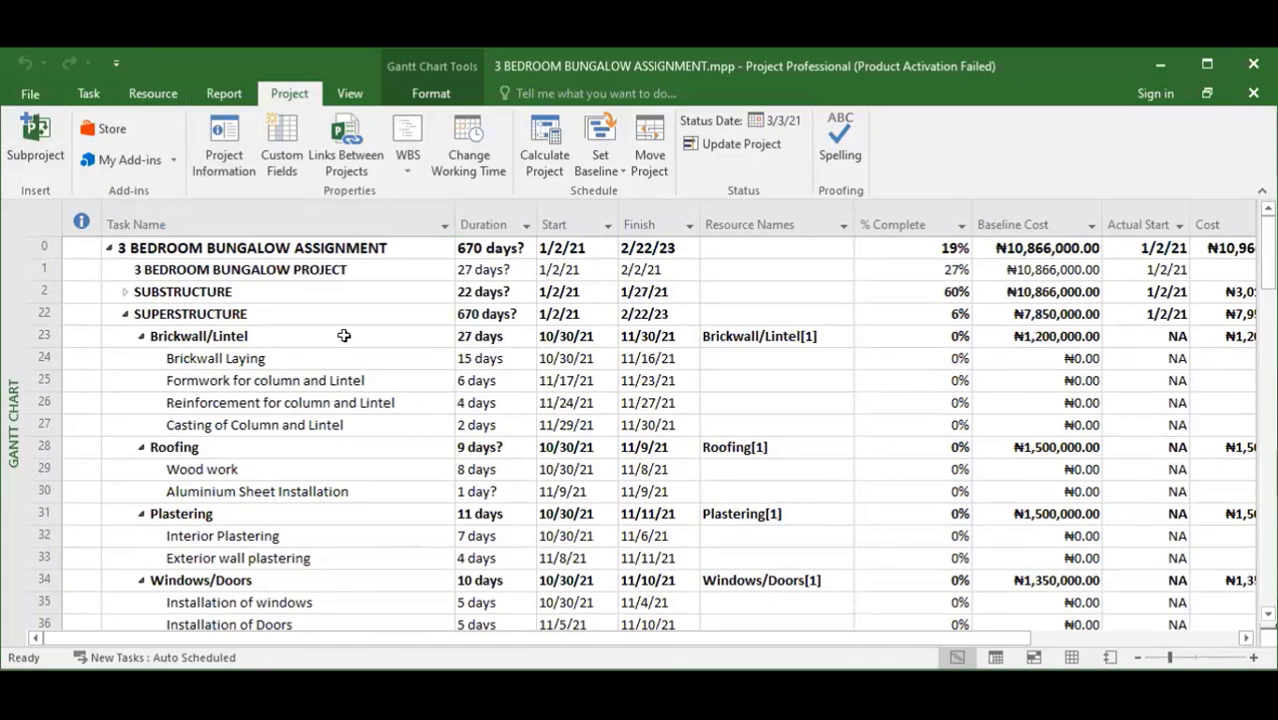
{"action": "scroll", "coordinate": [362, 525], "scroll_direction": "down", "scroll_amount": 9}
{"action": "scroll", "coordinate": [385, 527], "scroll_direction": "down", "scroll_amount": 2}
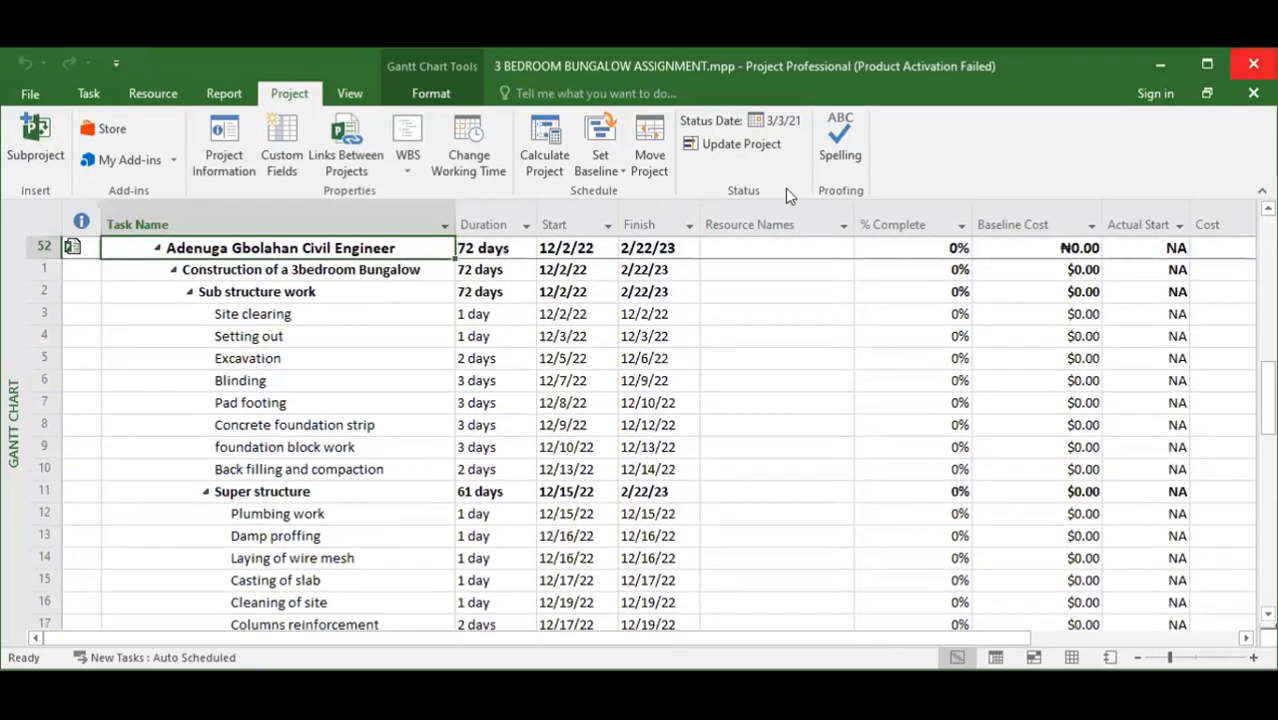
{"action": "scroll", "coordinate": [319, 308], "scroll_direction": "up", "scroll_amount": 1}
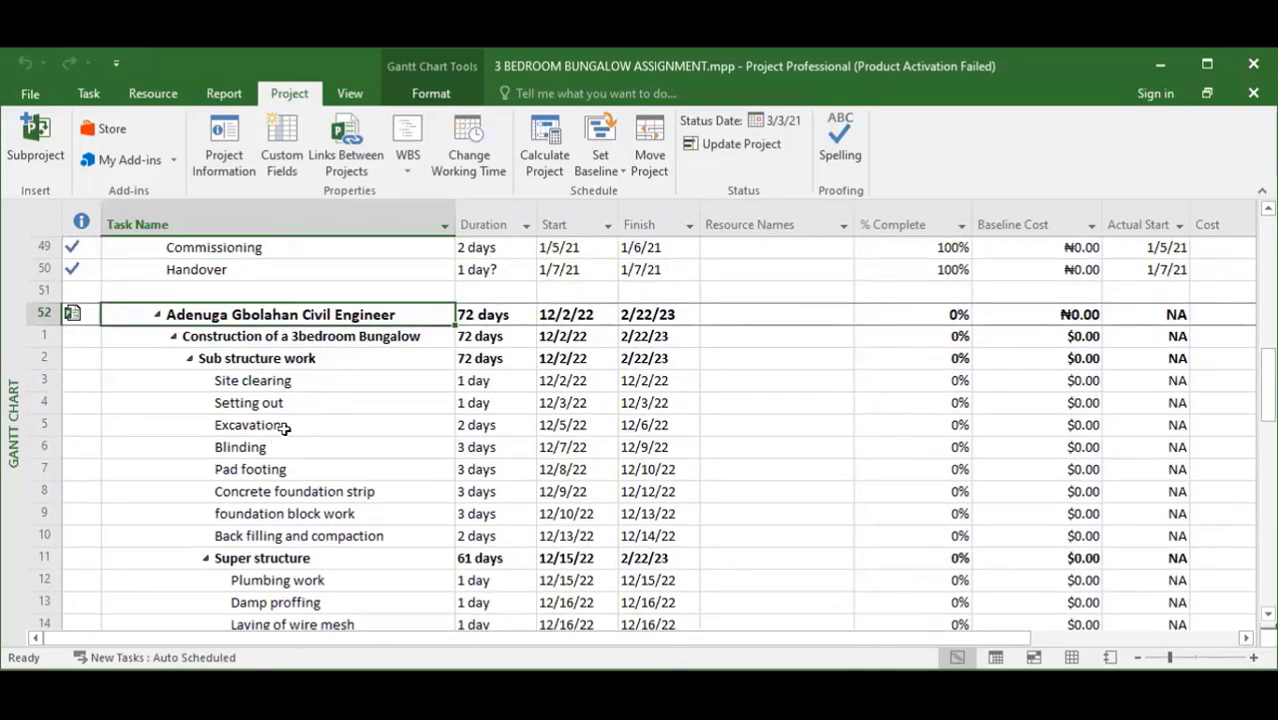
Step: Review the inserted subproject's tasks down to the construction completed milestone, return to the main schedule and check the available add-ins
{"action": "scroll", "coordinate": [330, 500], "scroll_direction": "down", "scroll_amount": 3}
{"action": "scroll", "coordinate": [336, 510], "scroll_direction": "up", "scroll_amount": 3}
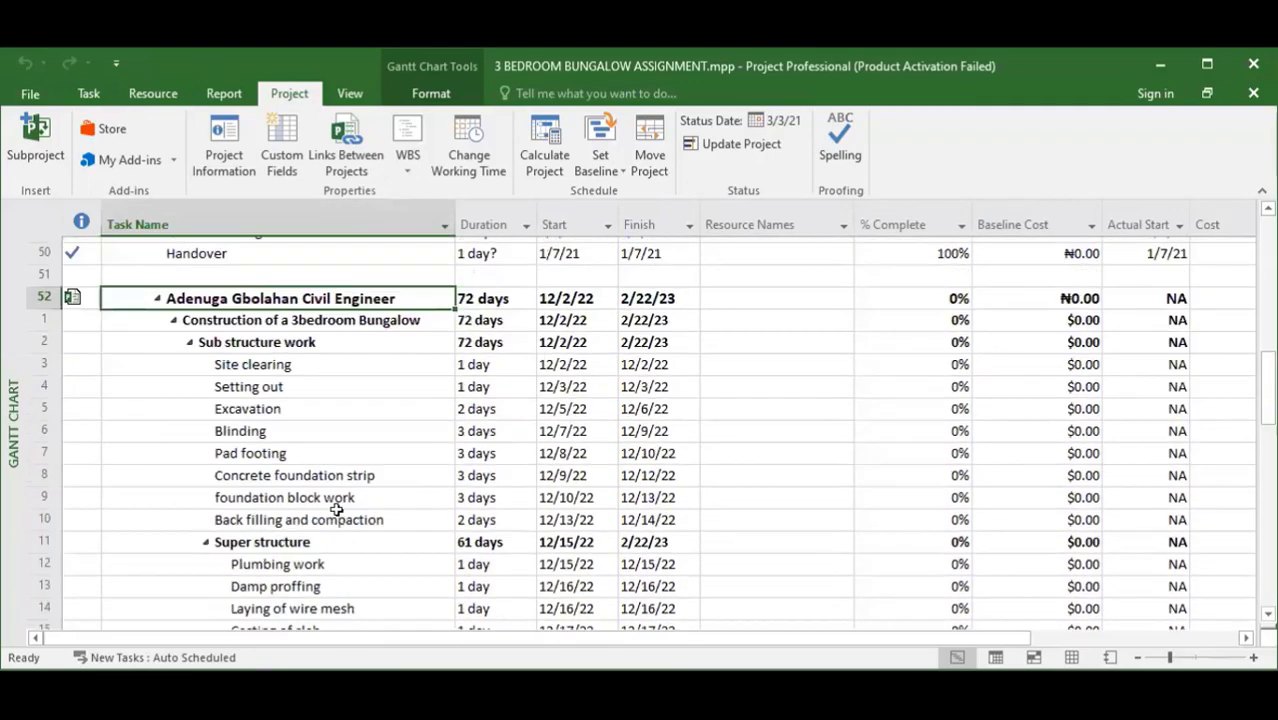
{"action": "scroll", "coordinate": [336, 510], "scroll_direction": "down", "scroll_amount": 15}
{"action": "scroll", "coordinate": [327, 538], "scroll_direction": "up", "scroll_amount": 2}
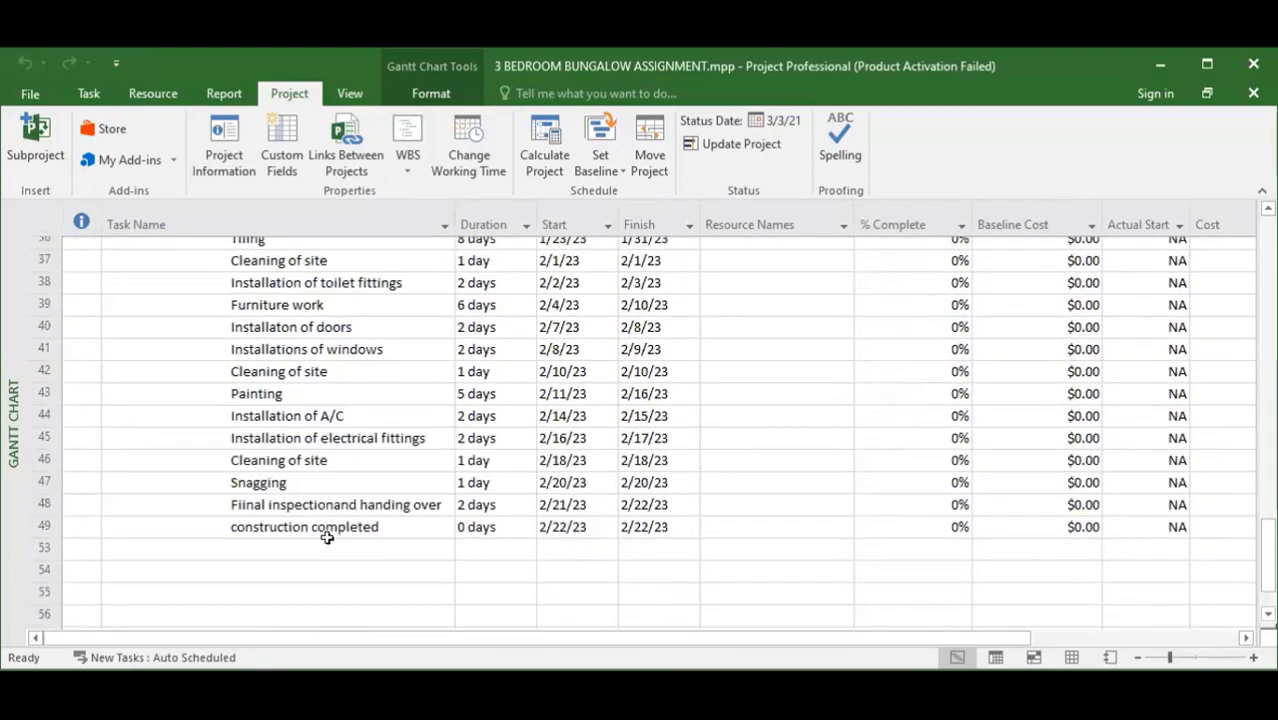
{"action": "scroll", "coordinate": [327, 538], "scroll_direction": "up", "scroll_amount": 16}
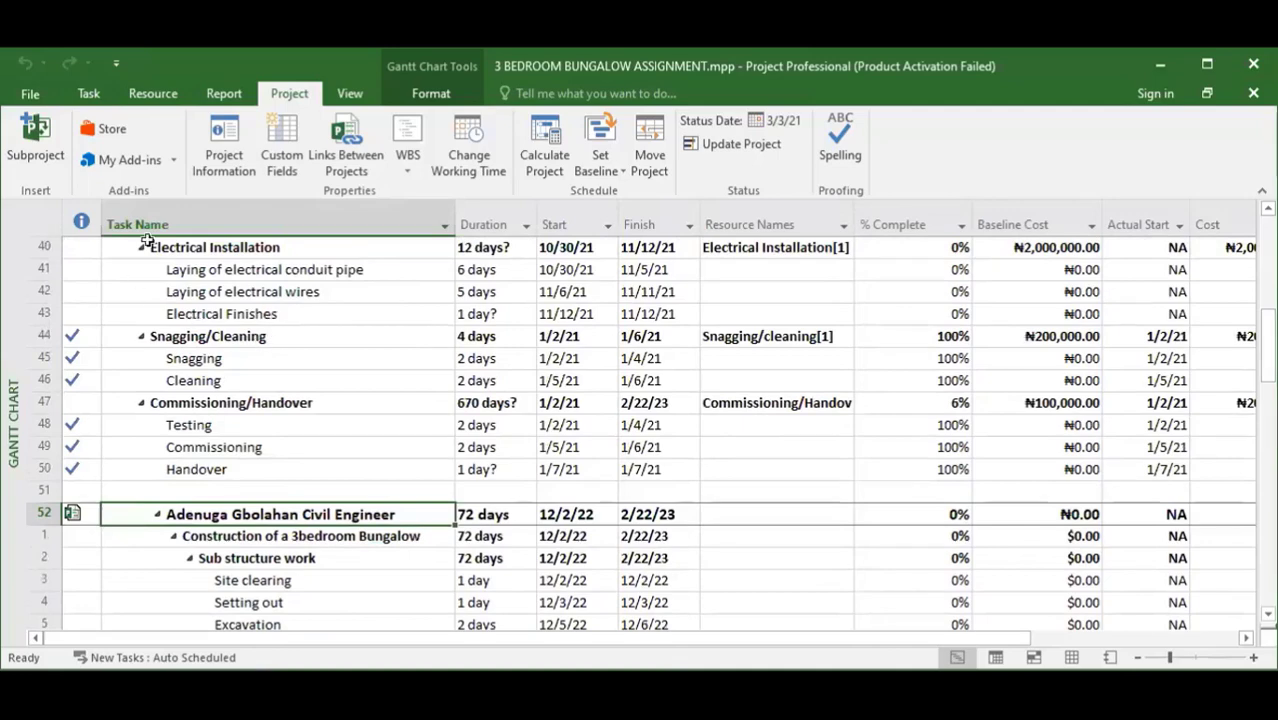
{"action": "scroll", "coordinate": [145, 242], "scroll_direction": "up", "scroll_amount": 4}
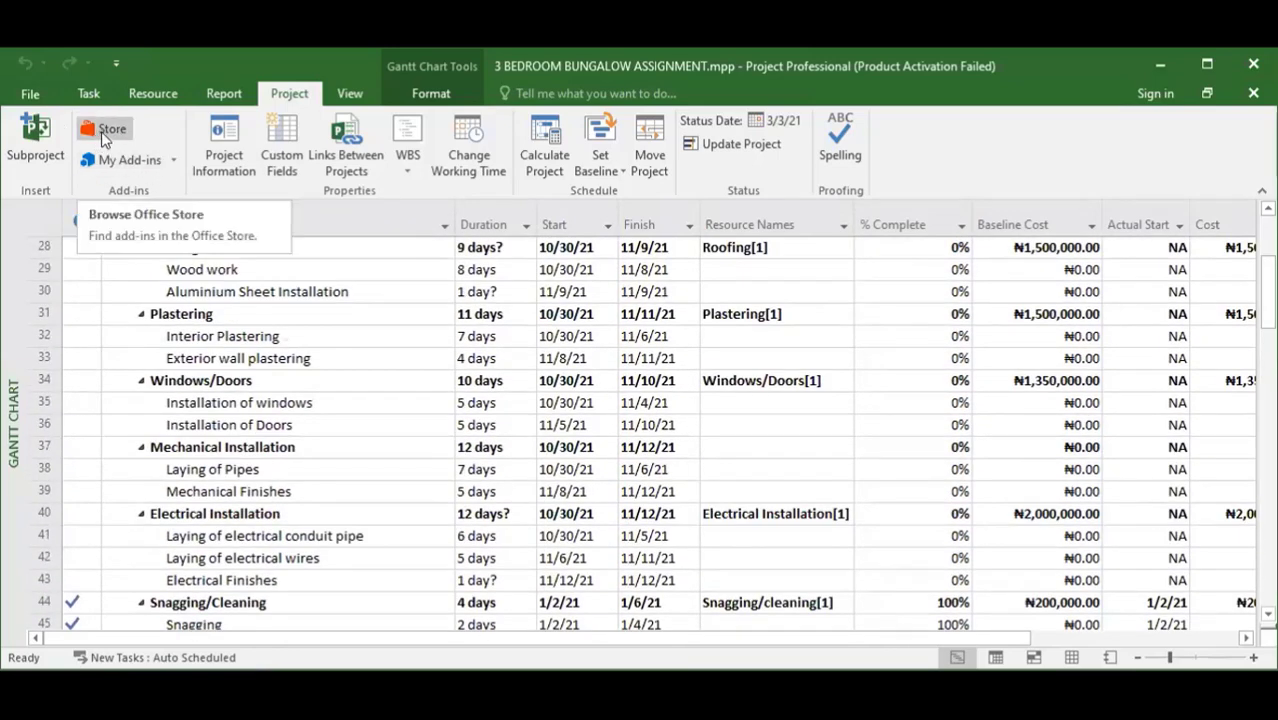
{"action": "left_click", "coordinate": [173, 165]}
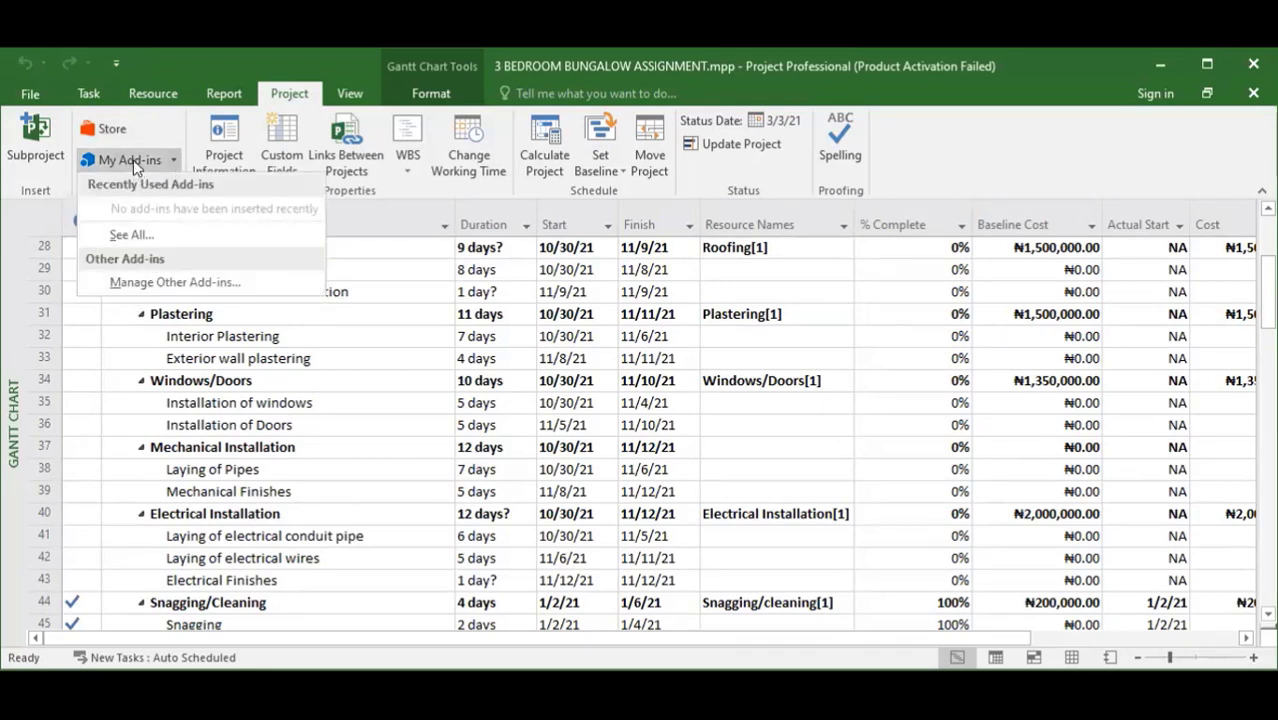
{"action": "left_click", "coordinate": [338, 361]}
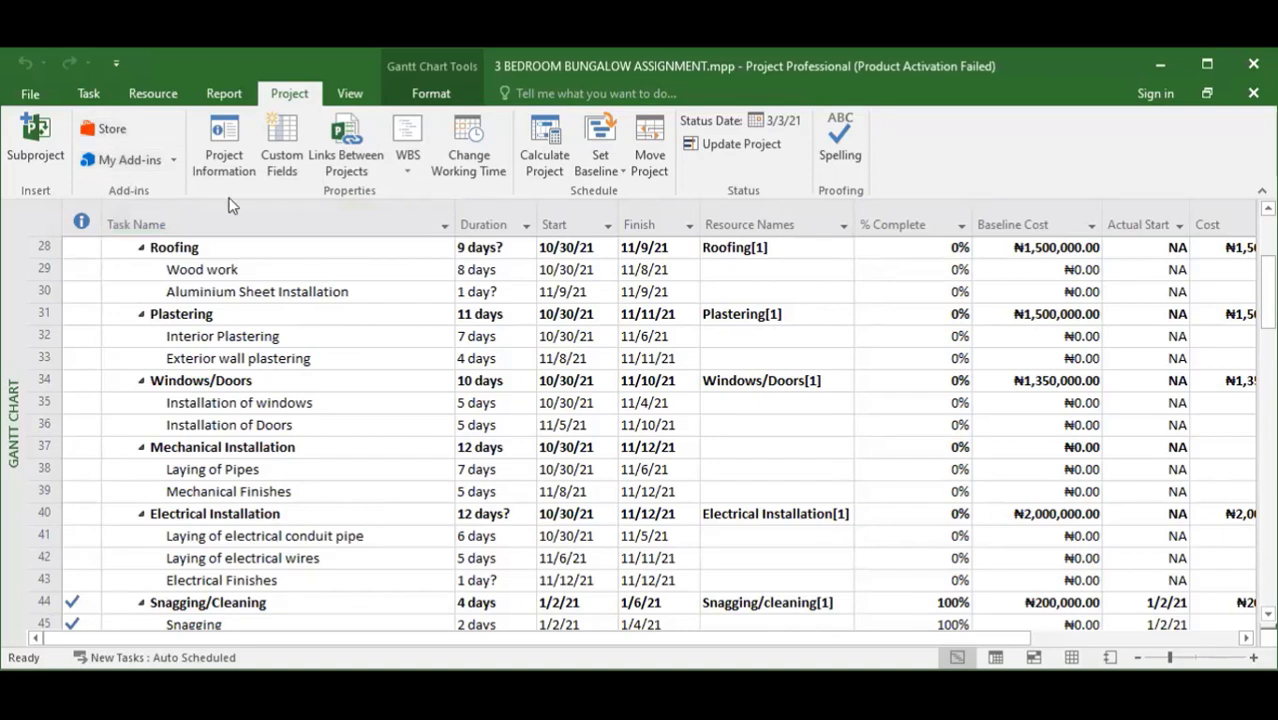
Step: Examine the bungalow project's start, current and status dates and its base calendar options in Project Information
{"action": "left_click", "coordinate": [218, 168]}
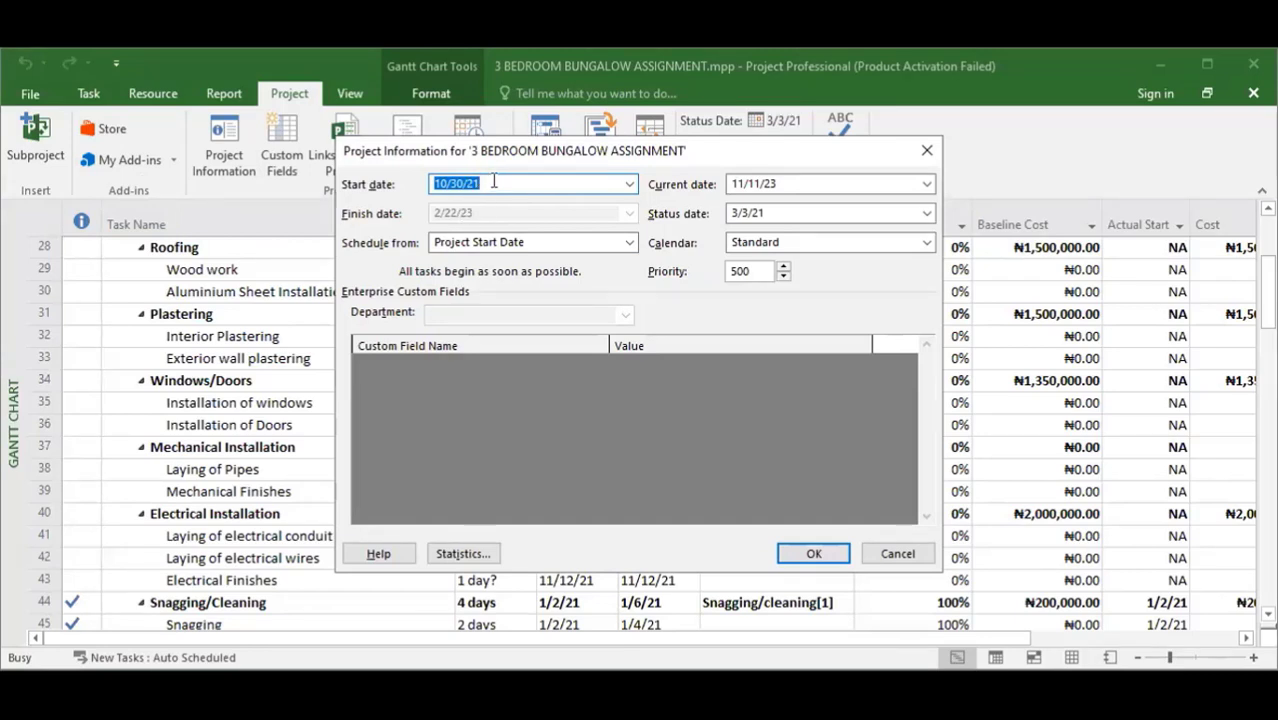
{"action": "left_click", "coordinate": [813, 184]}
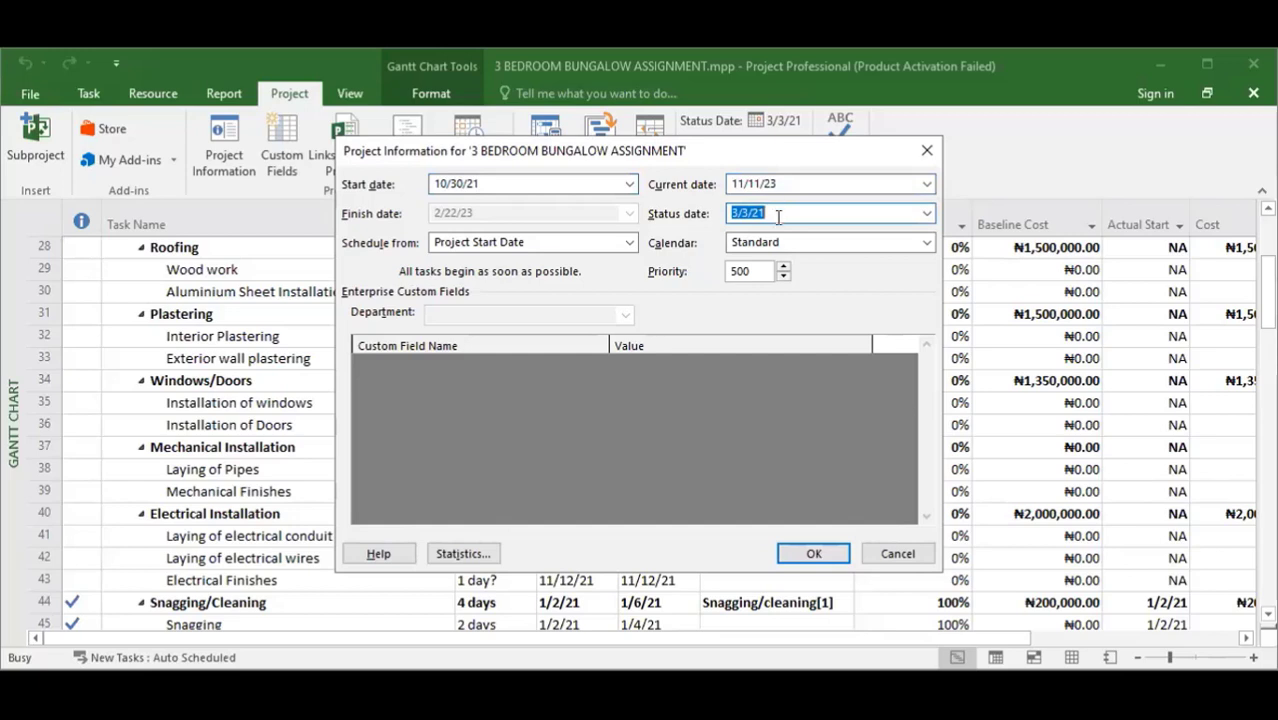
{"action": "left_click", "coordinate": [927, 215]}
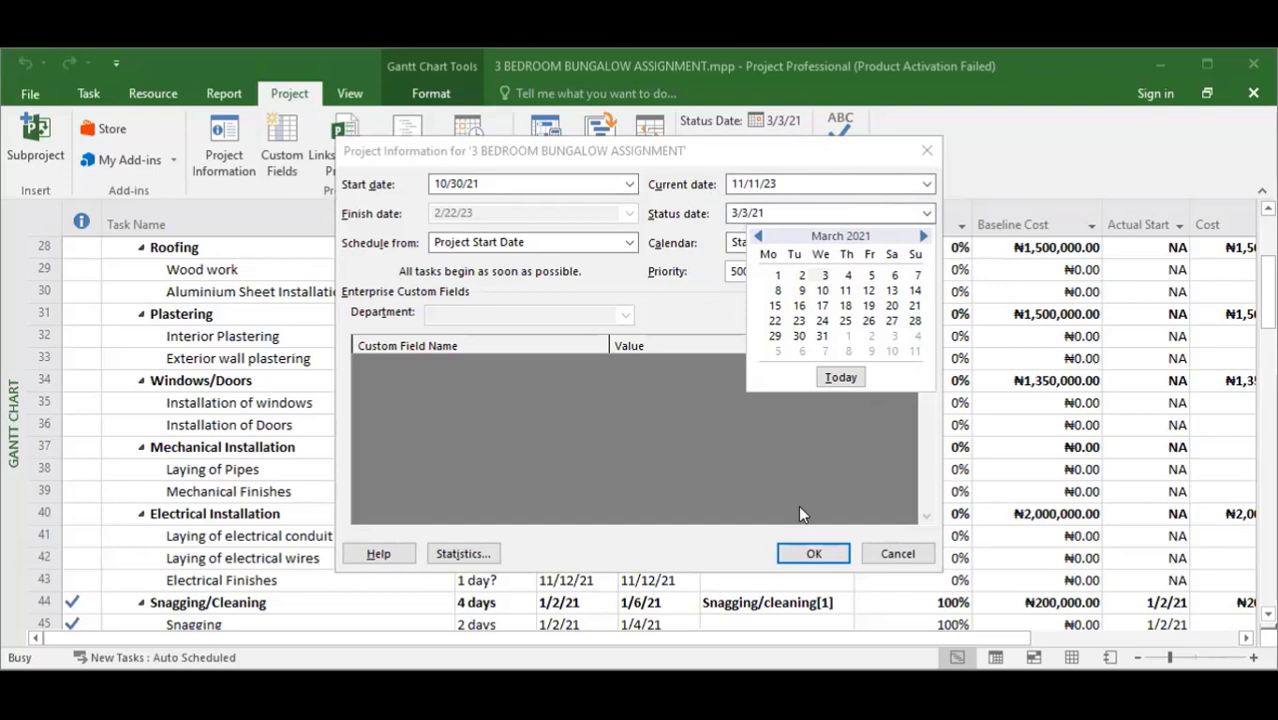
{"action": "left_click", "coordinate": [706, 245]}
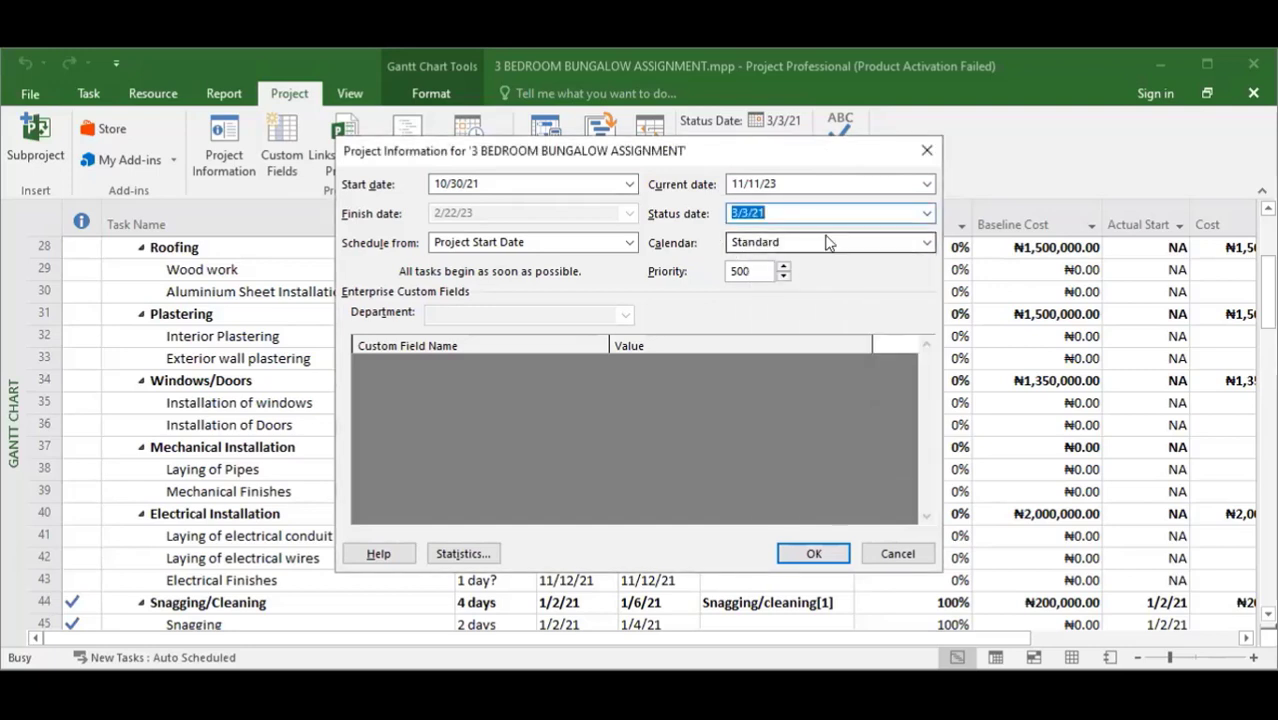
{"action": "left_click", "coordinate": [927, 245]}
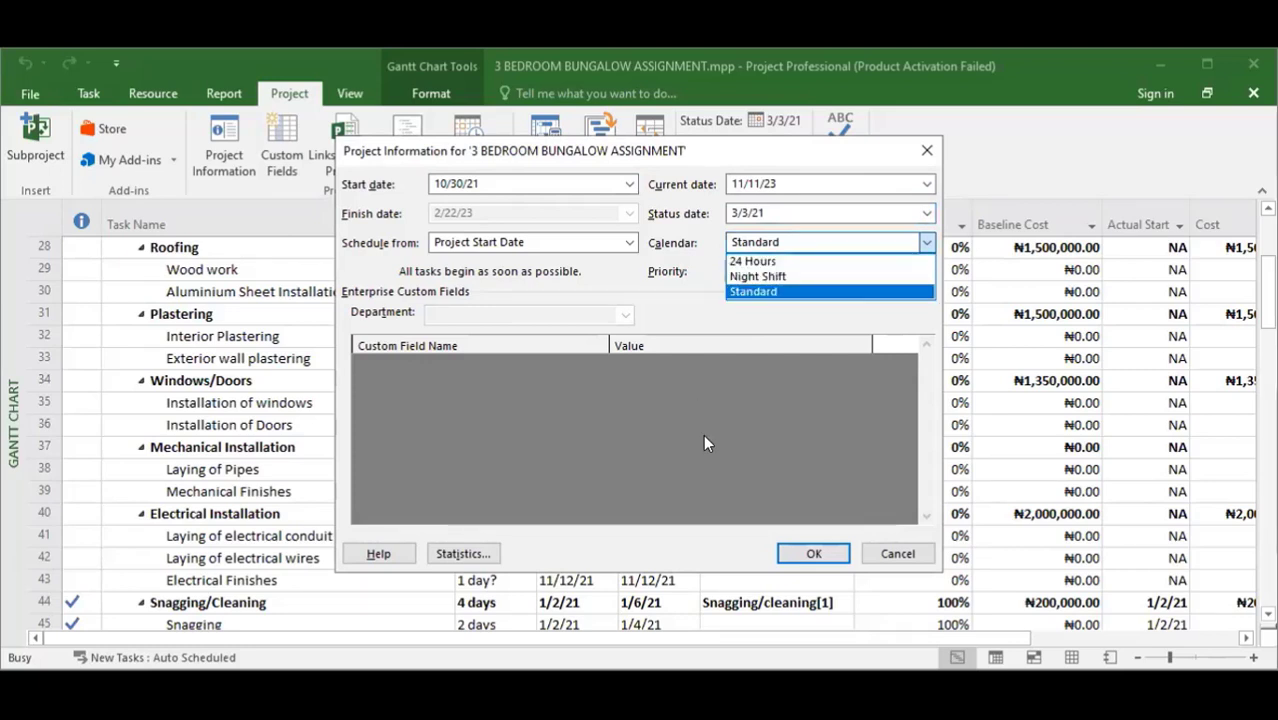
{"action": "left_click", "coordinate": [745, 440]}
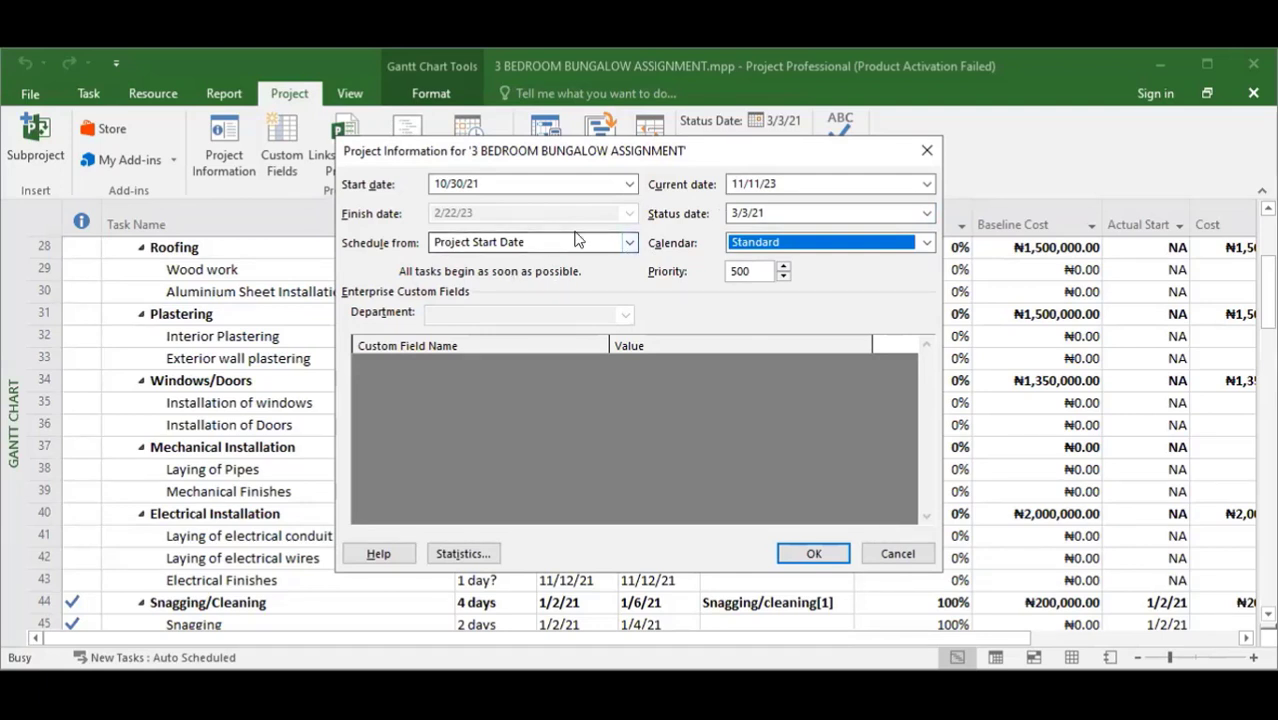
{"action": "left_click", "coordinate": [815, 552]}
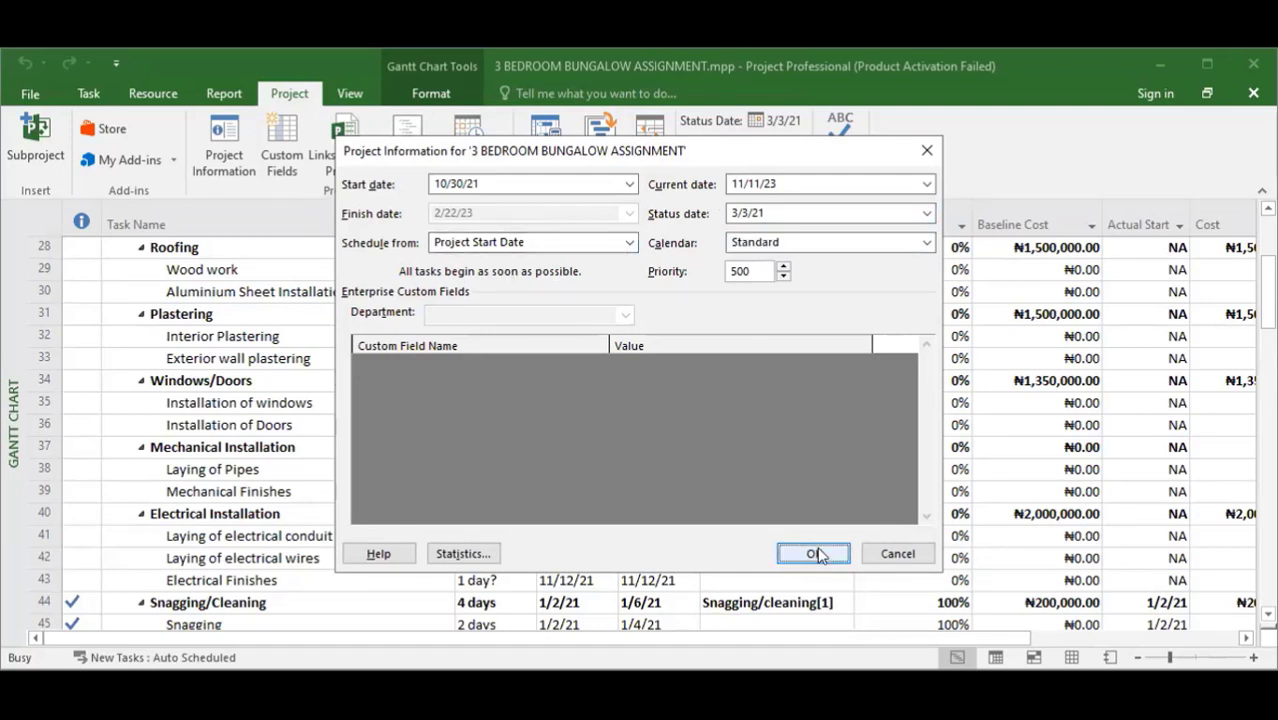
Step: View the Custom Fields settings for task text fields and the available WBS code options
{"action": "left_click", "coordinate": [283, 160]}
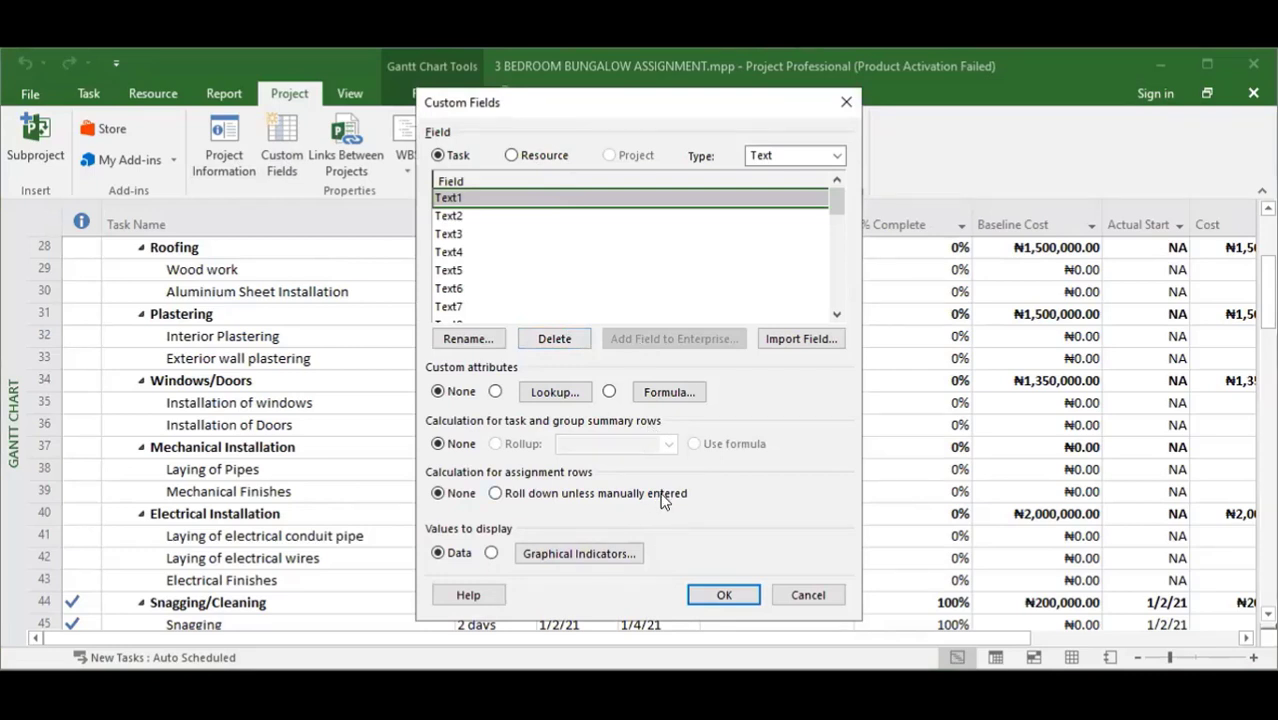
{"action": "left_click", "coordinate": [845, 104]}
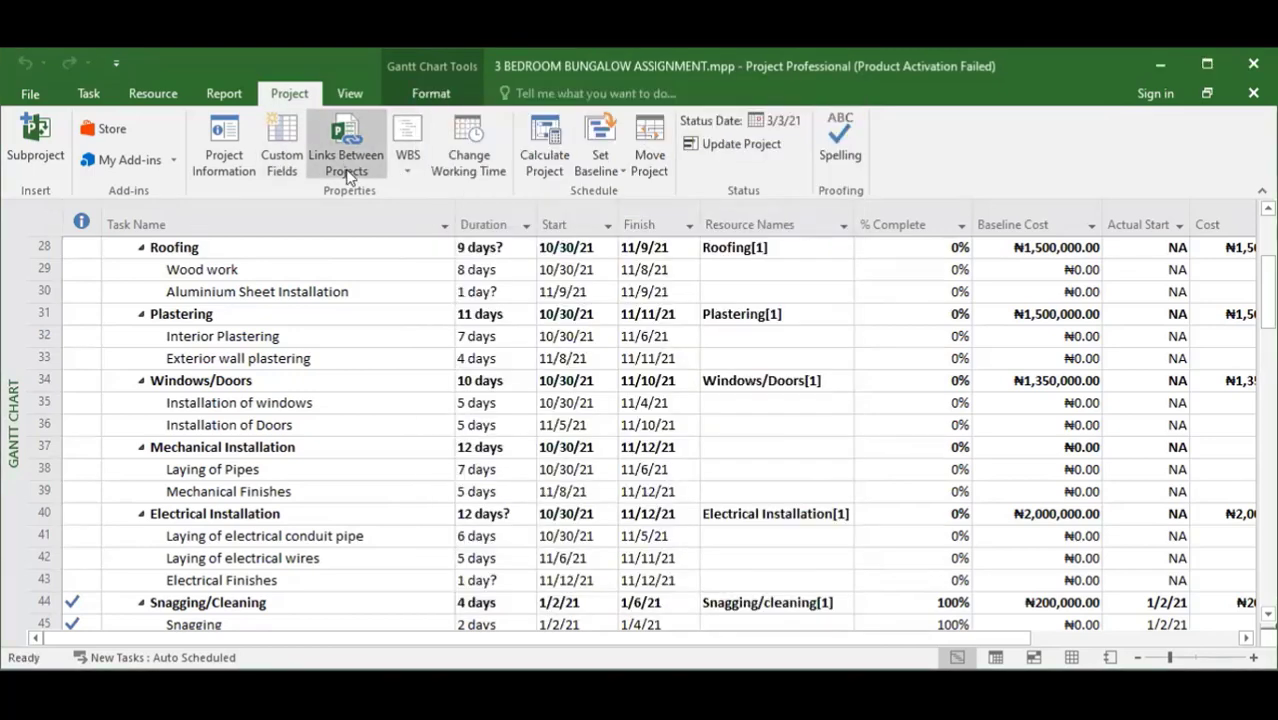
{"action": "left_click", "coordinate": [412, 172]}
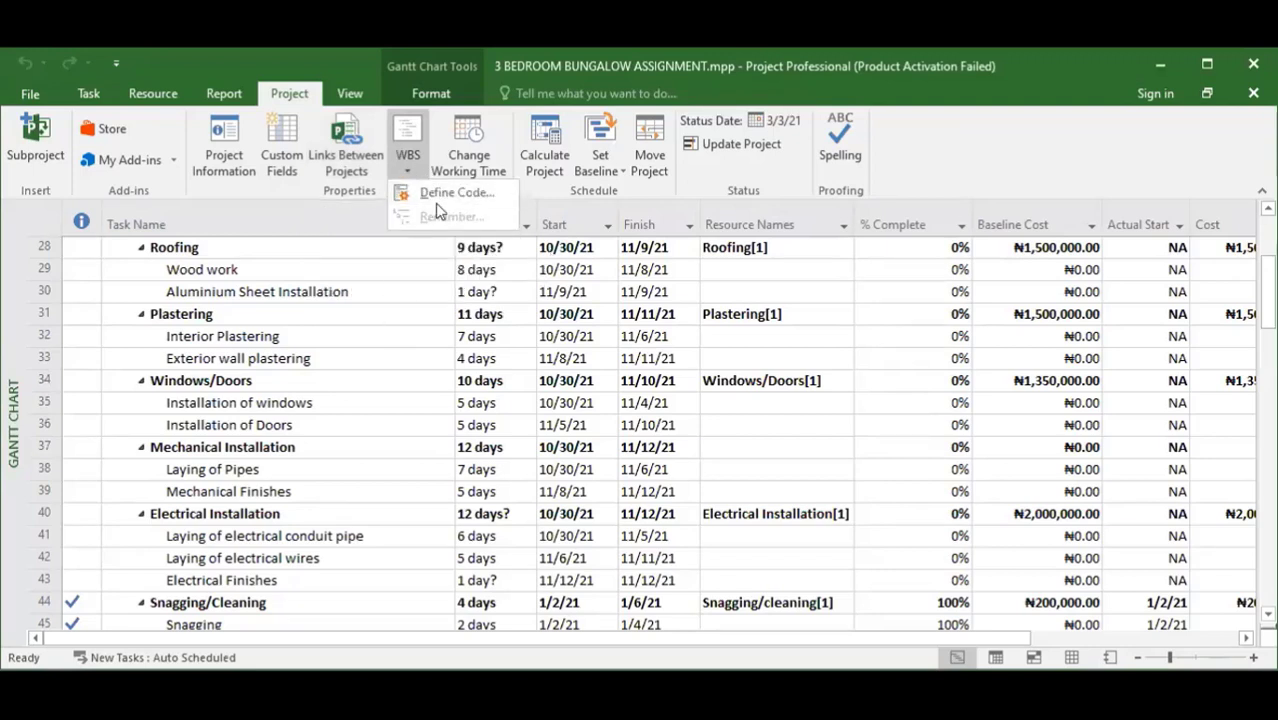
{"action": "left_click", "coordinate": [402, 315]}
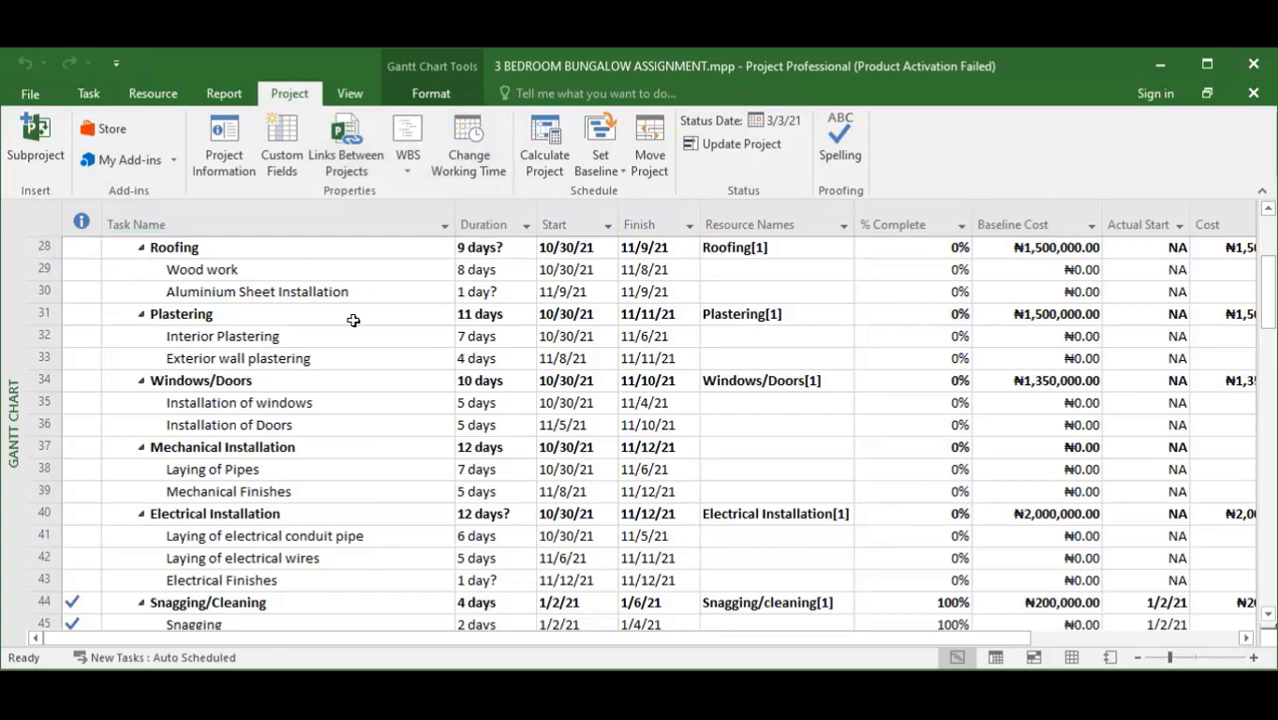
Step: Recalculate the project and view the Standard project calendar's working times
{"action": "left_click", "coordinate": [532, 154]}
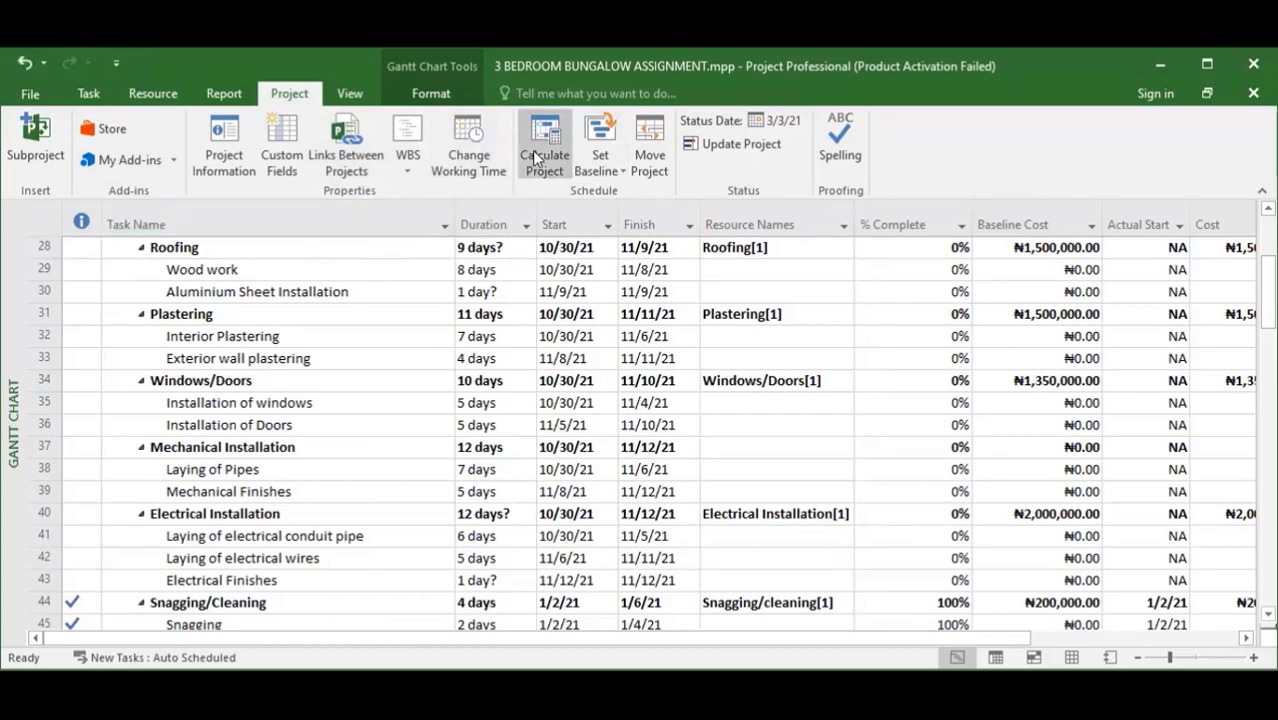
{"action": "scroll", "coordinate": [530, 444], "scroll_direction": "up", "scroll_amount": 3}
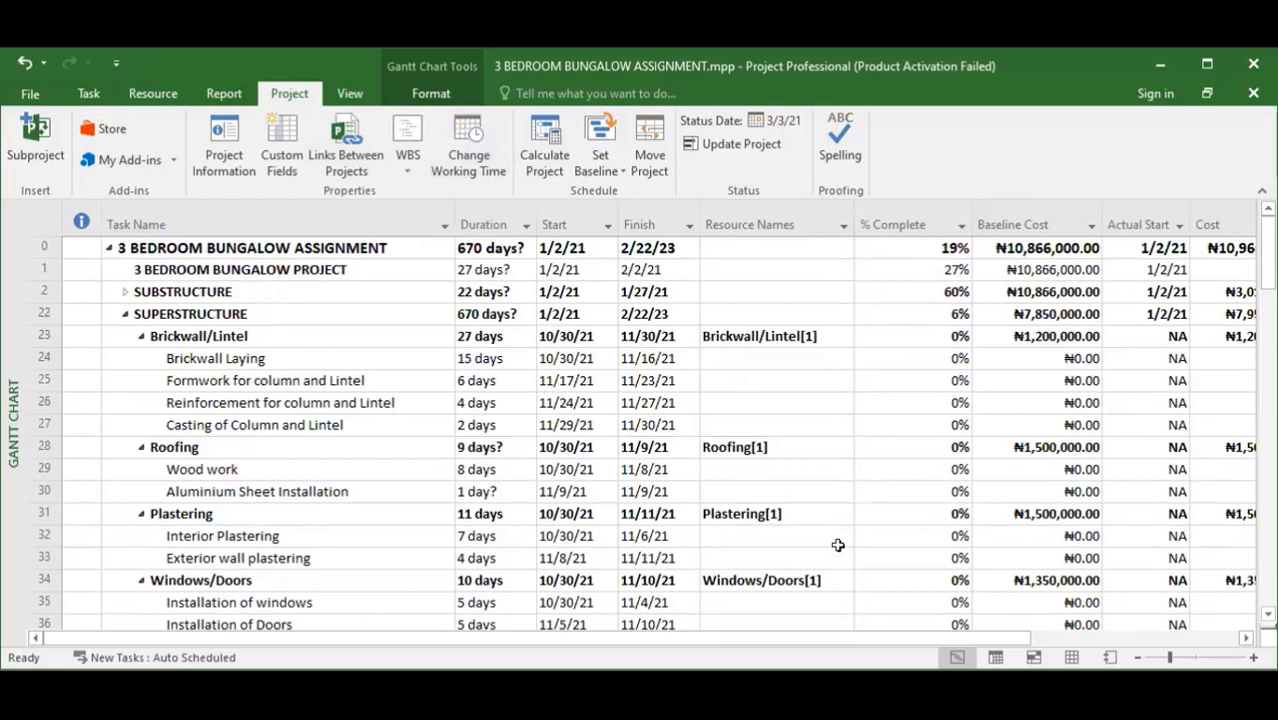
{"action": "left_click", "coordinate": [465, 148]}
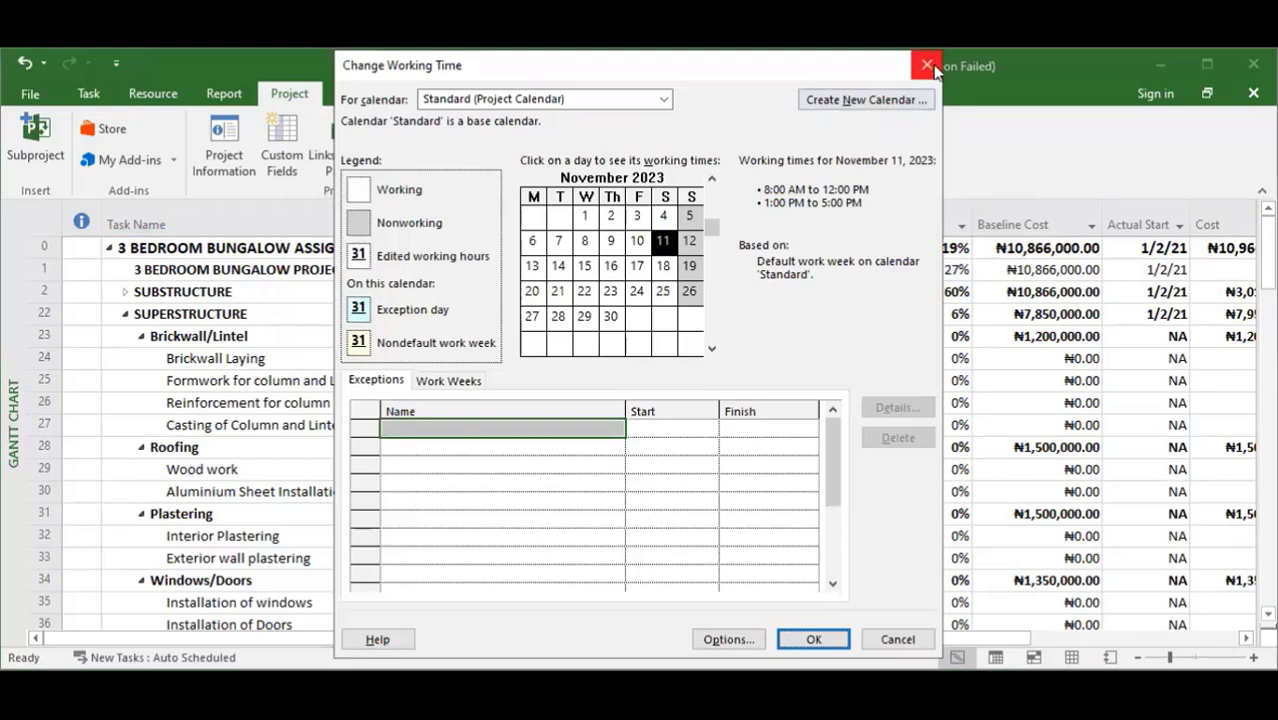
{"action": "key", "text": "Escape"}
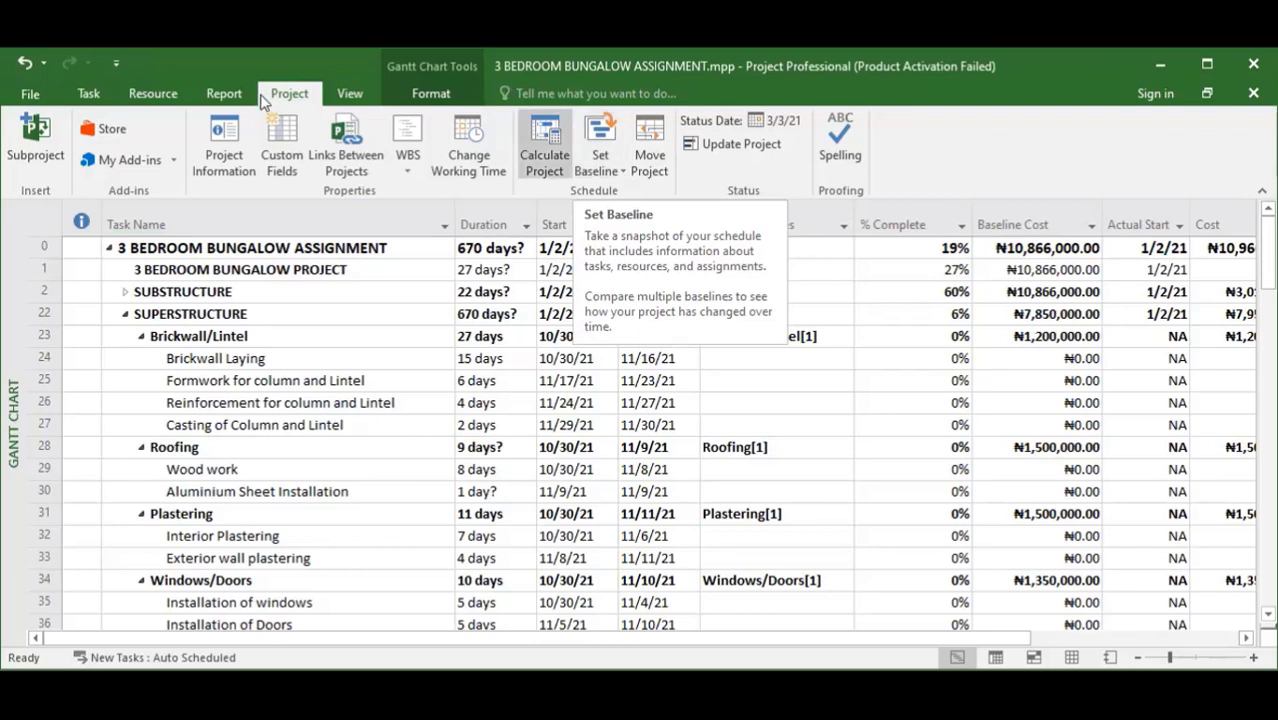
Step: Set Baseline 3 for the entire project
{"action": "left_click", "coordinate": [620, 173]}
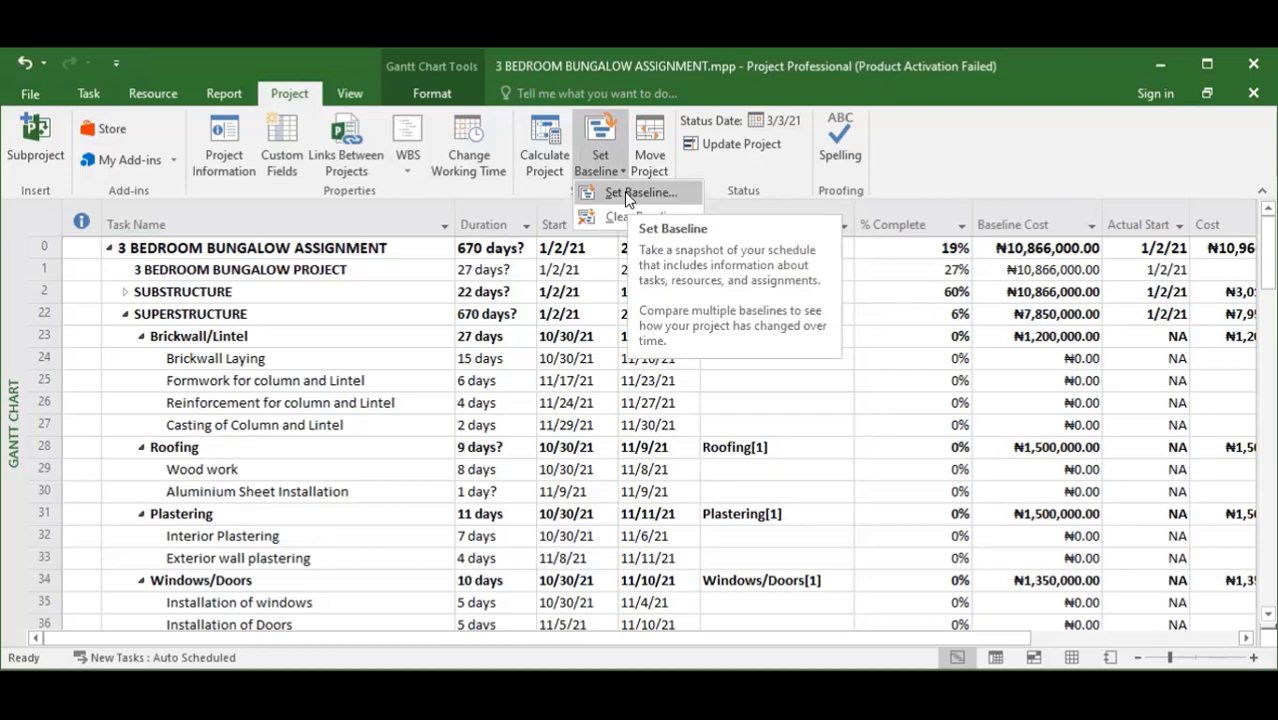
{"action": "left_click", "coordinate": [625, 193]}
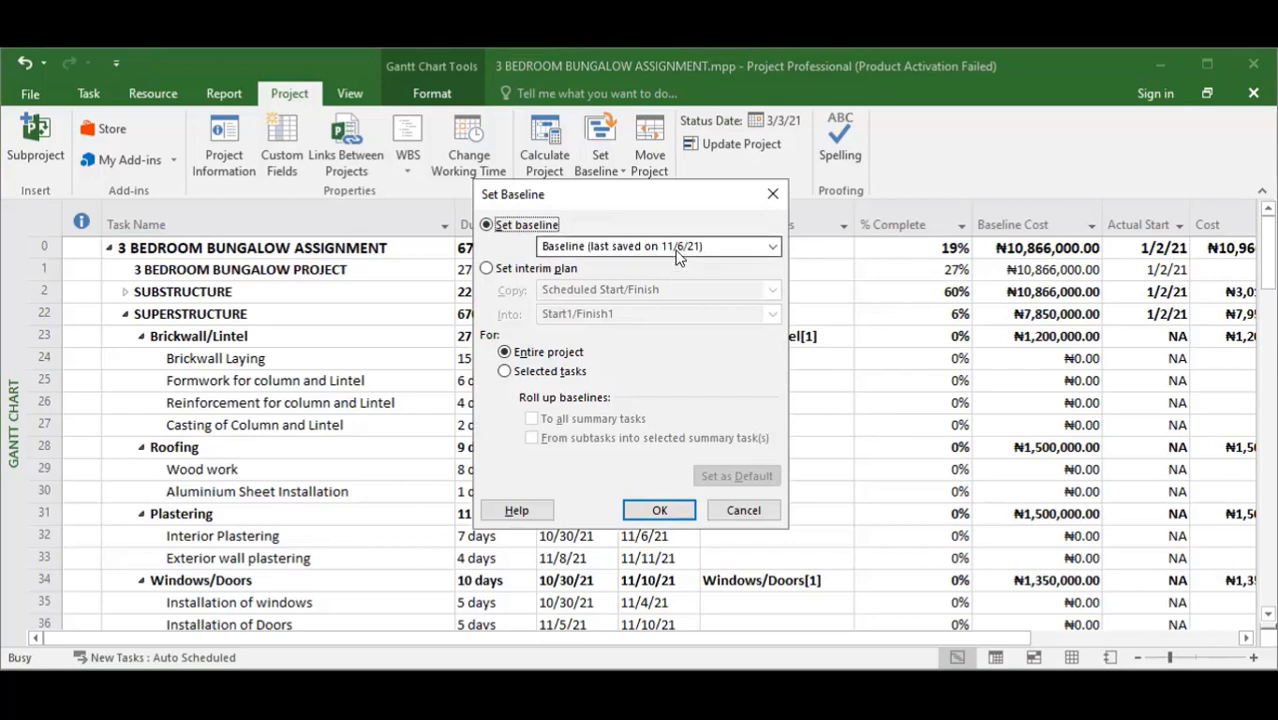
{"action": "left_click", "coordinate": [773, 248]}
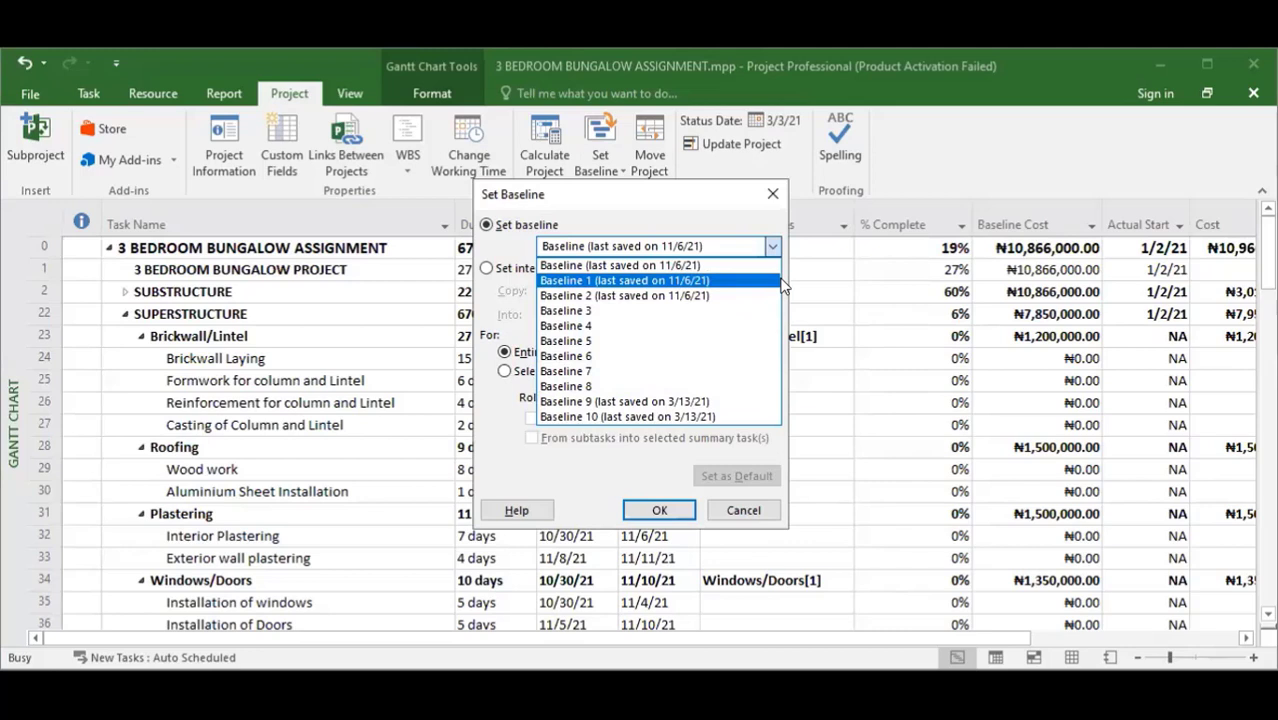
{"action": "left_click", "coordinate": [576, 311]}
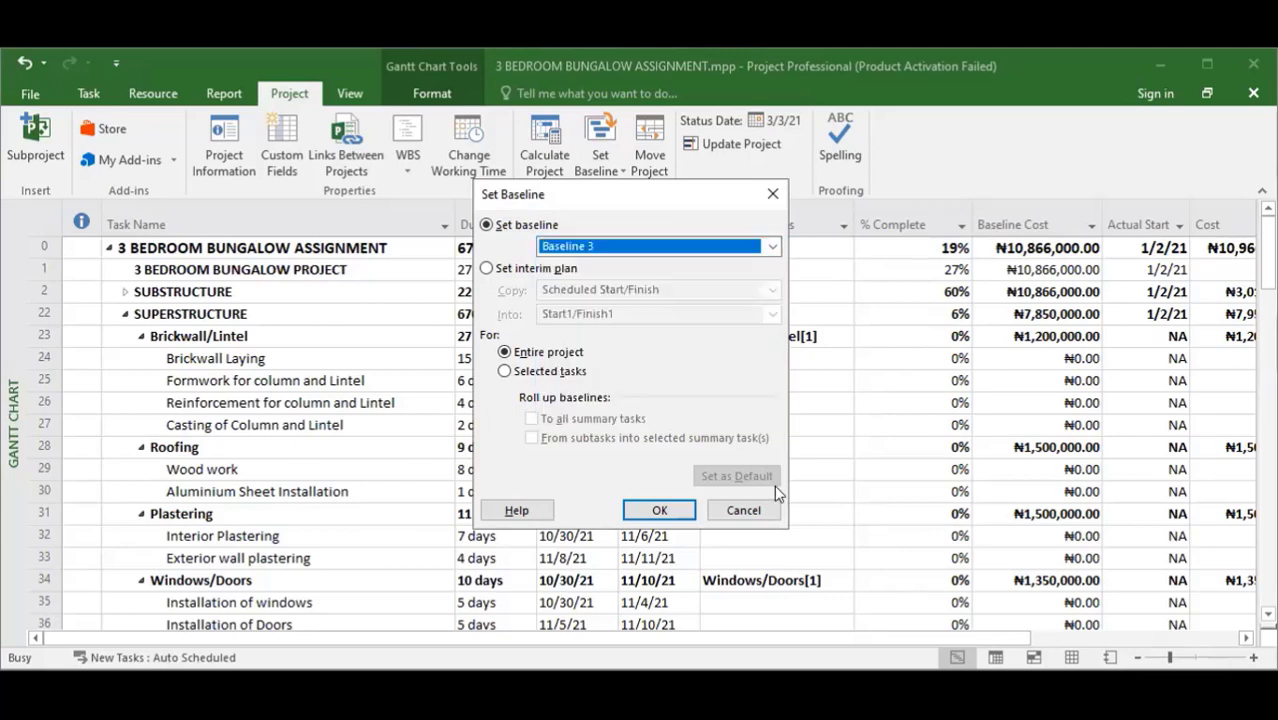
{"action": "left_click", "coordinate": [659, 508]}
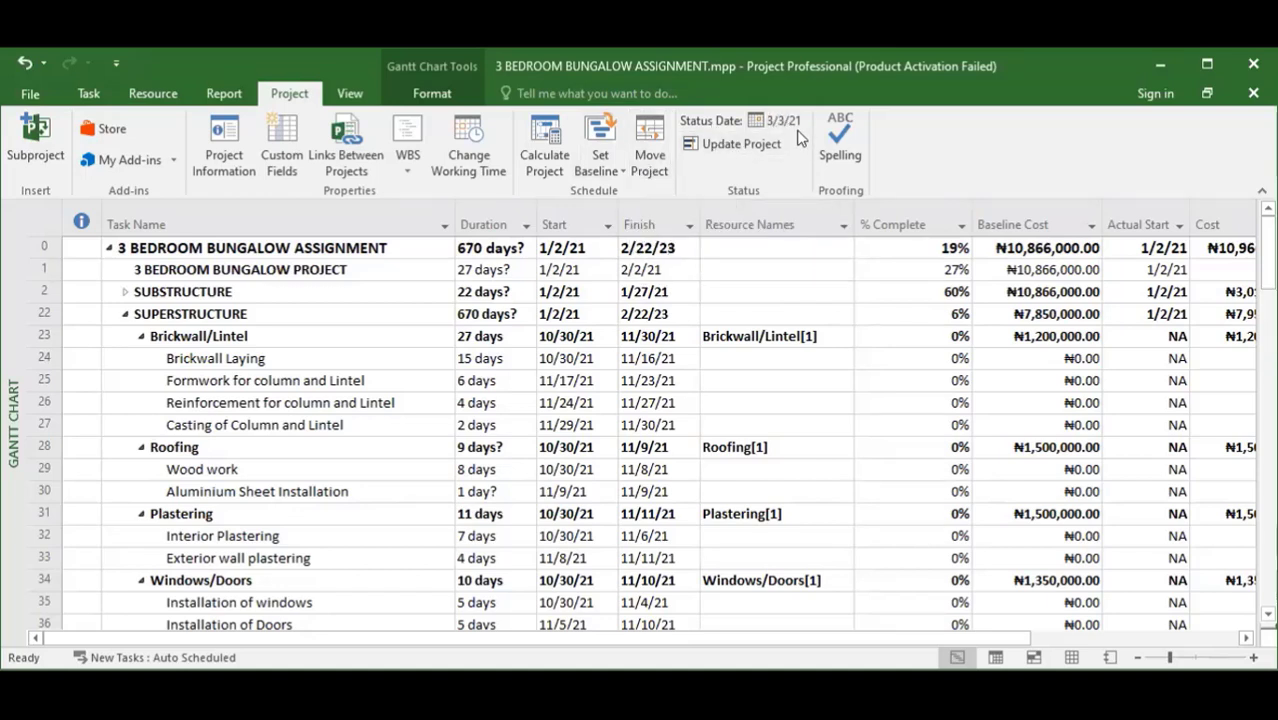
Step: Highlight the completed tasks in the Gantt chart table, and switch the highlight to critical tasks
{"action": "left_click", "coordinate": [350, 93]}
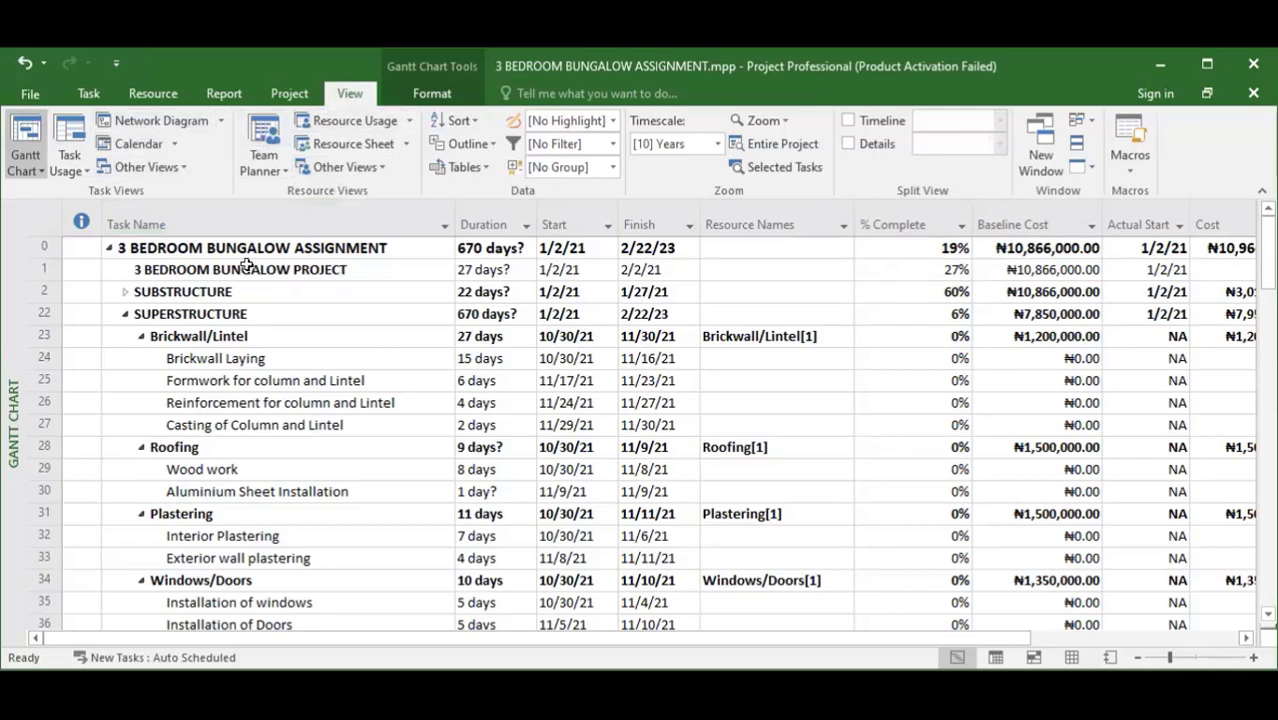
{"action": "left_click", "coordinate": [613, 121]}
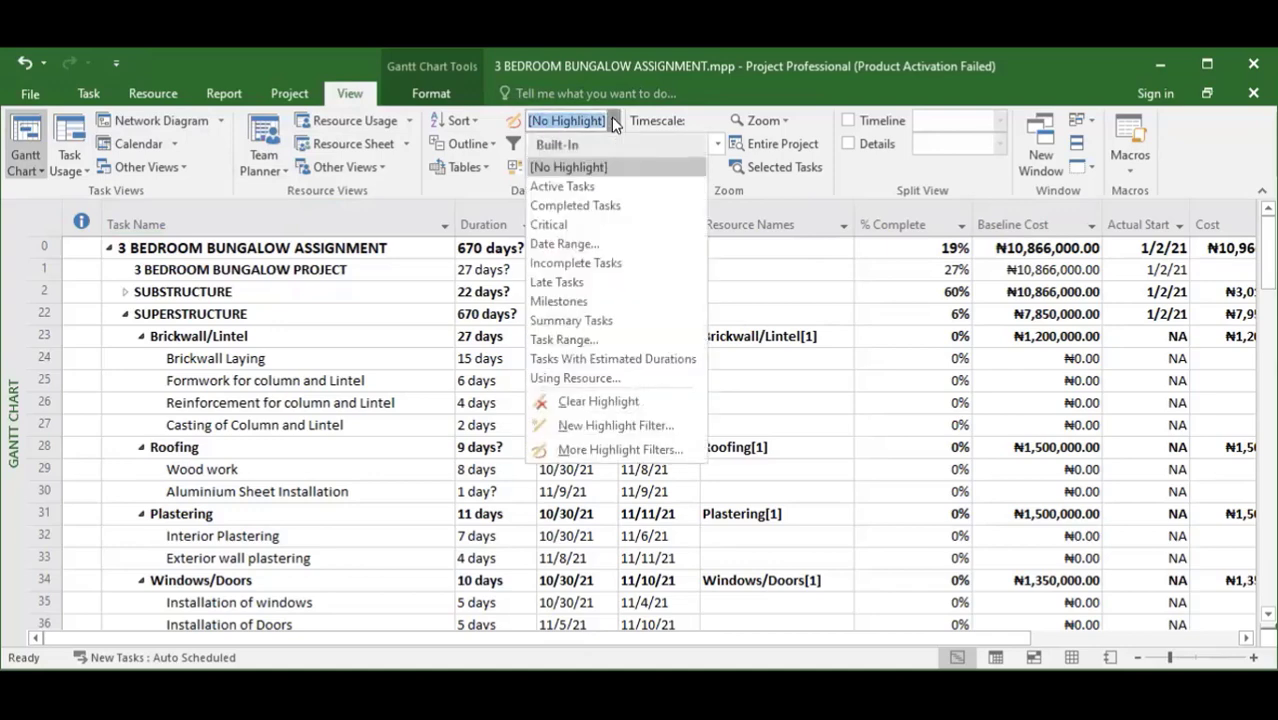
{"action": "left_click", "coordinate": [620, 205]}
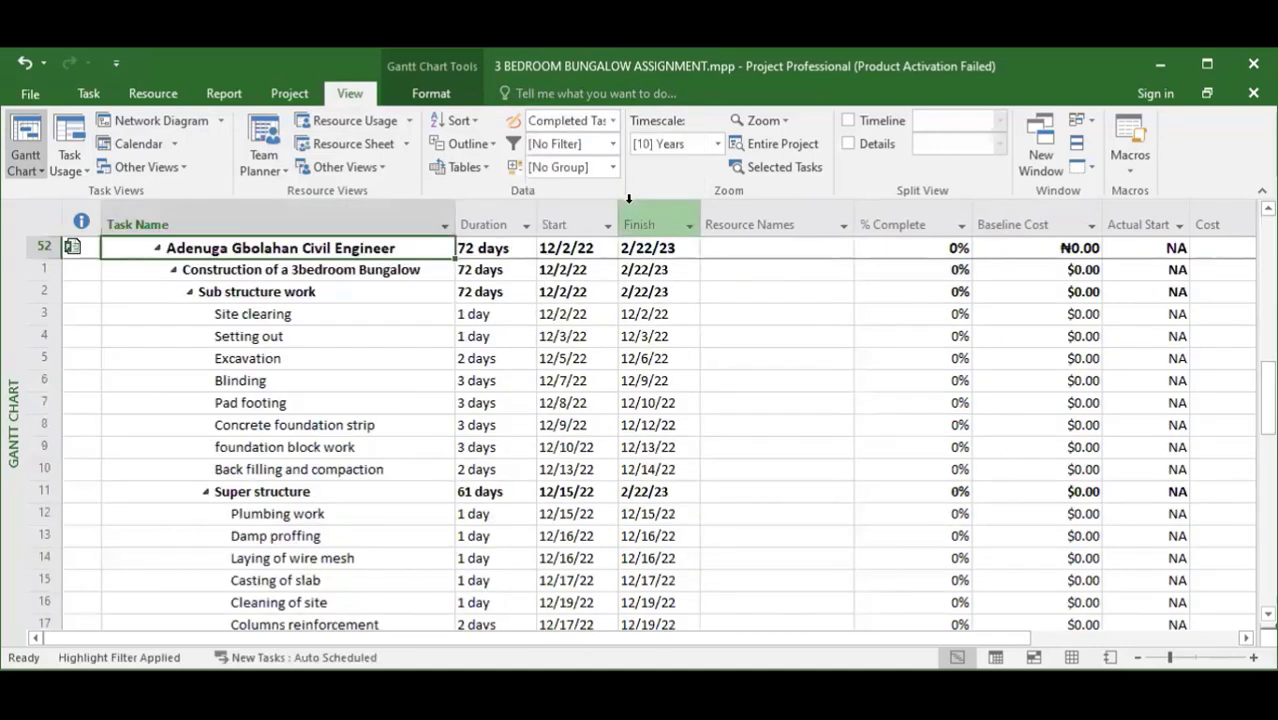
{"action": "left_click", "coordinate": [607, 118]}
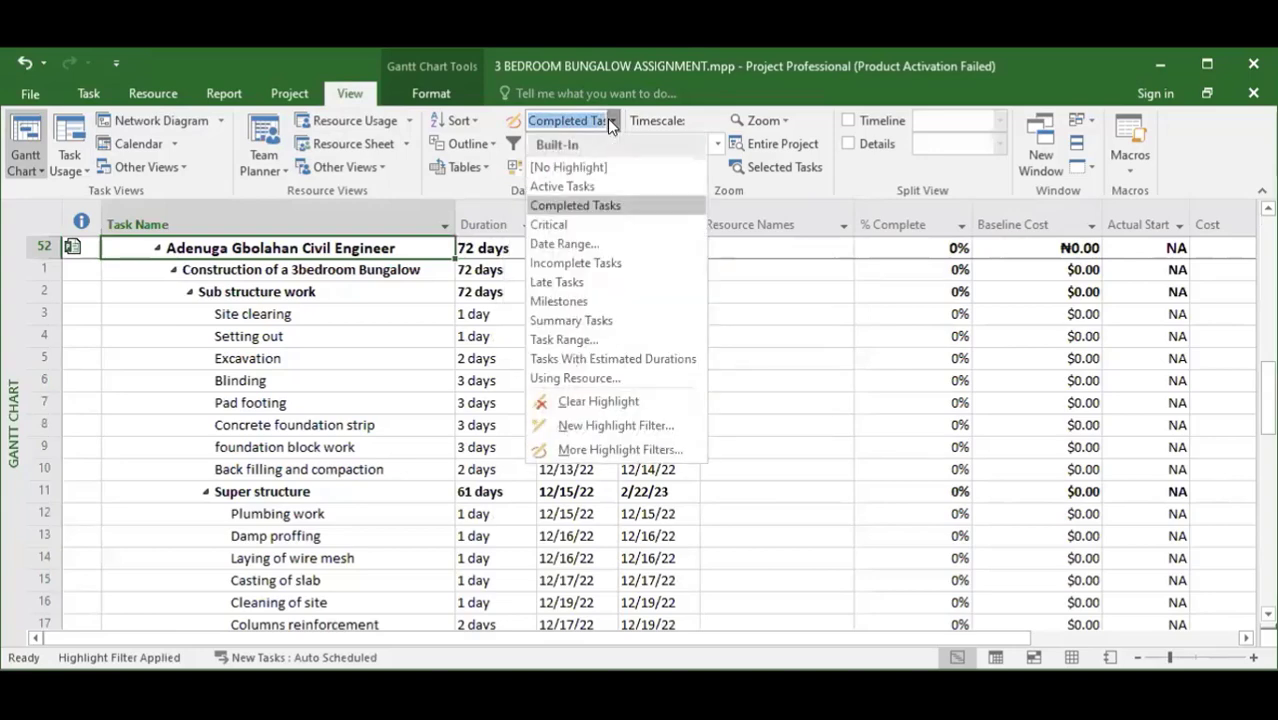
{"action": "left_click", "coordinate": [564, 226]}
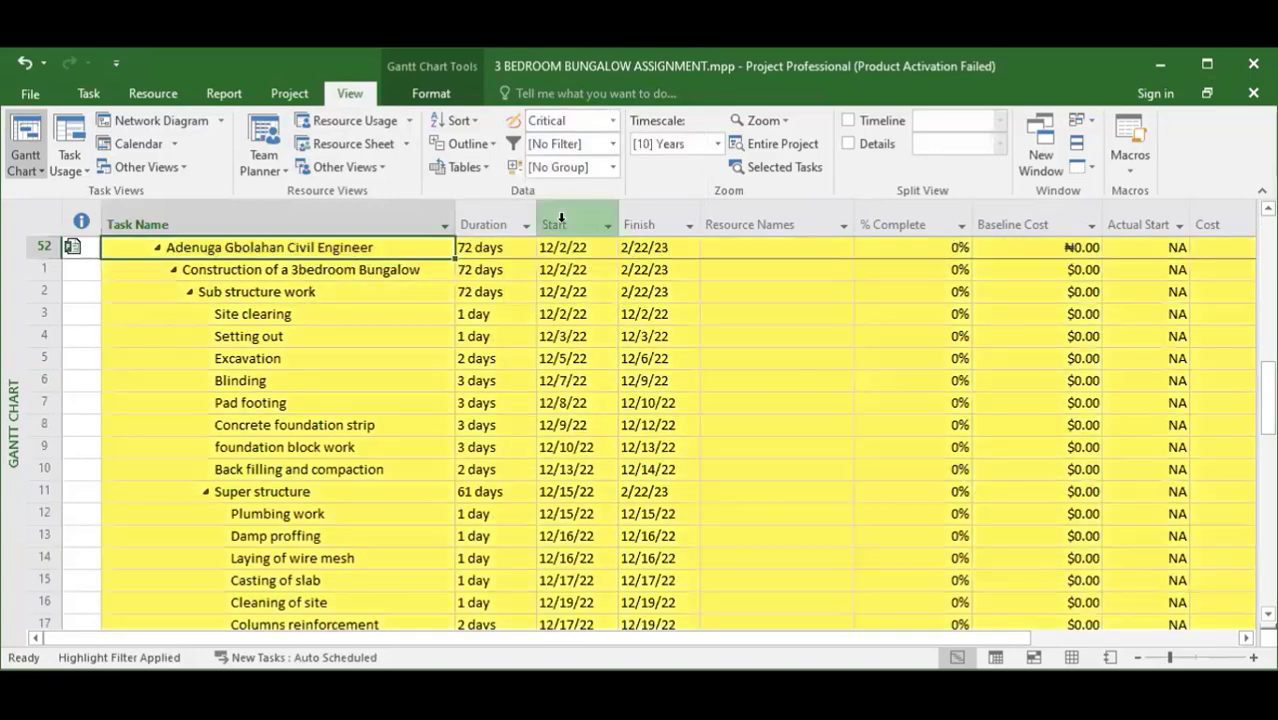
Step: Highlight the late tasks and view the highlighted rows at the start of the bungalow schedule
{"action": "left_click", "coordinate": [612, 120]}
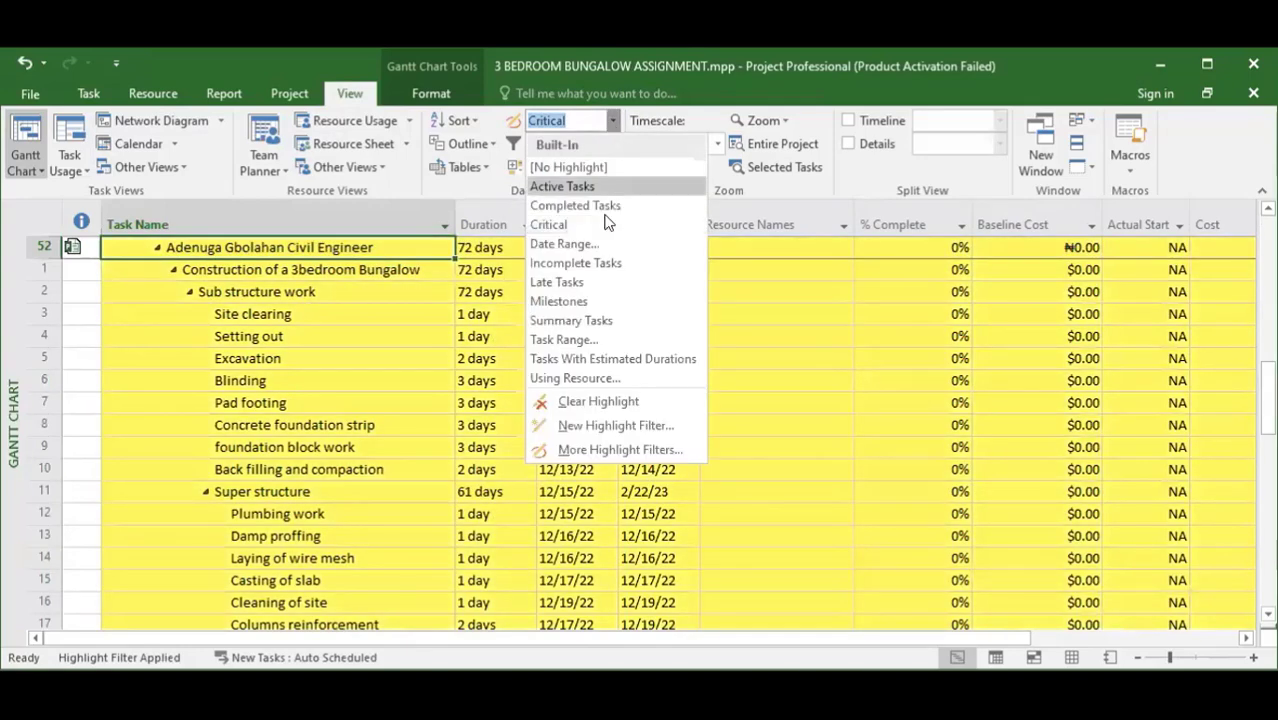
{"action": "left_click", "coordinate": [560, 283]}
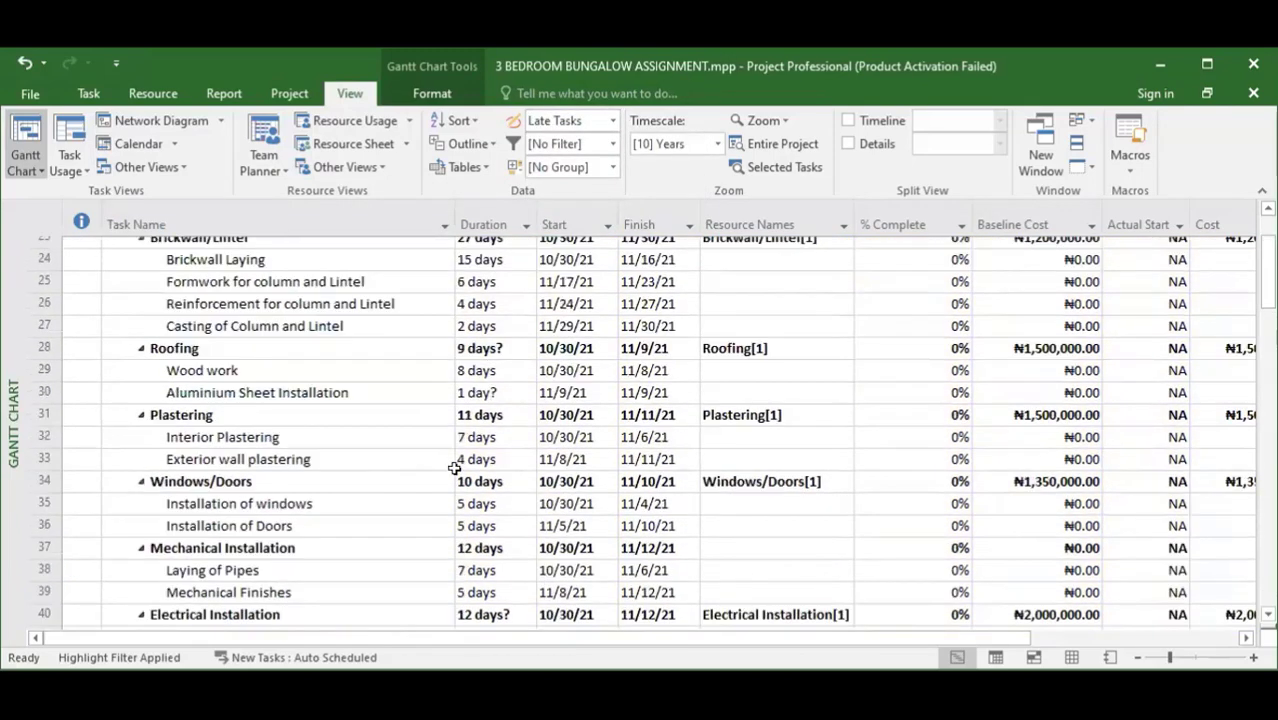
{"action": "scroll", "coordinate": [456, 456], "scroll_direction": "up", "scroll_amount": 2}
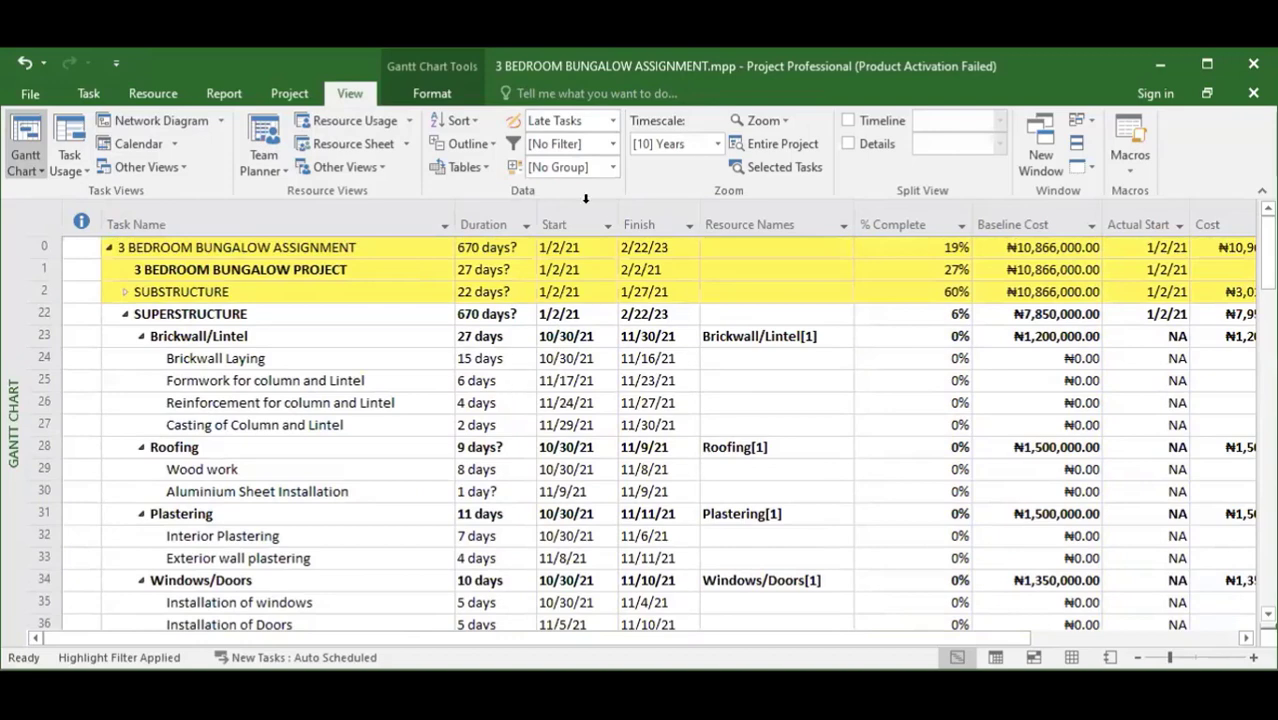
Step: Highlight the incomplete tasks in the Gantt chart table and view the available highlight and task filter options
{"action": "left_click", "coordinate": [611, 122]}
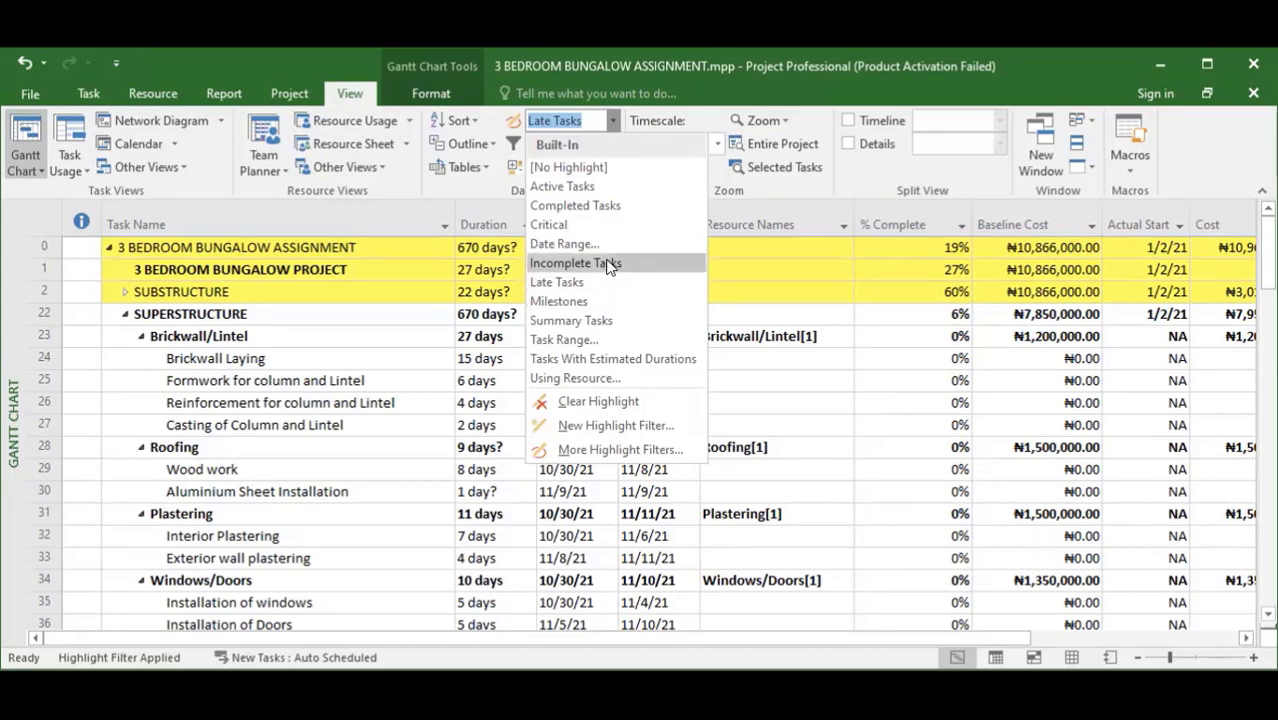
{"action": "left_click", "coordinate": [590, 263]}
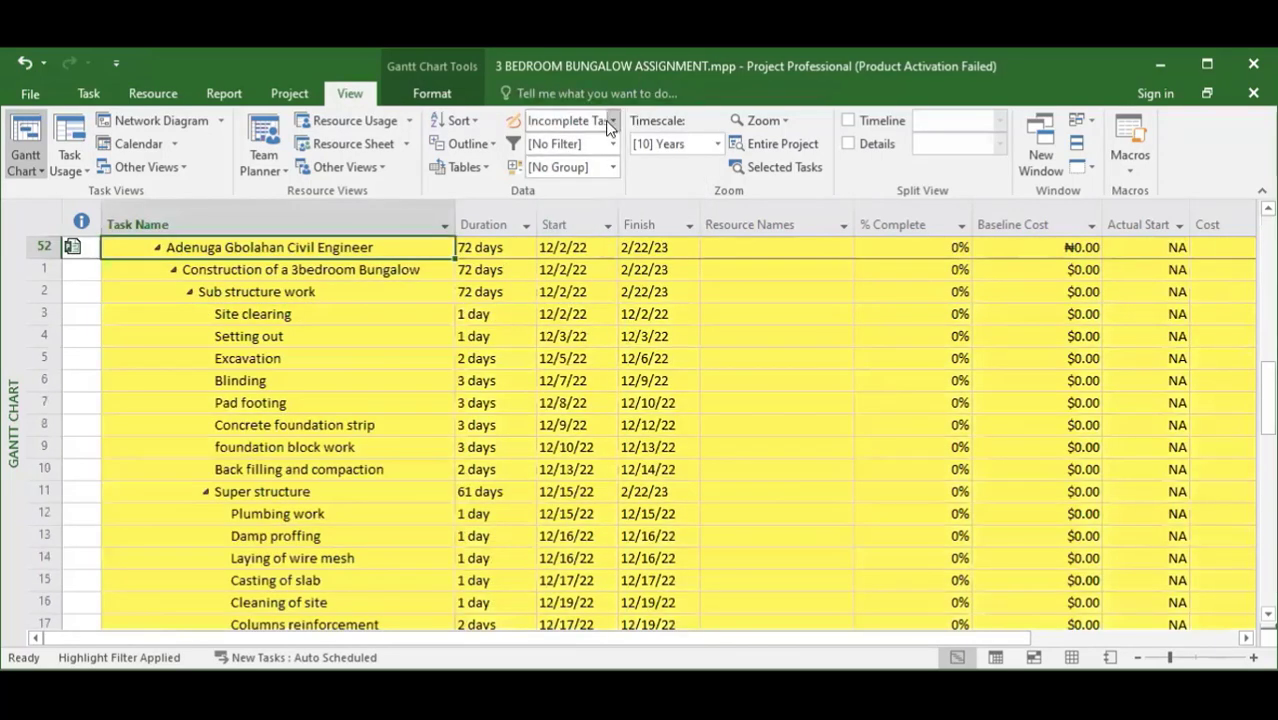
{"action": "left_click", "coordinate": [612, 121]}
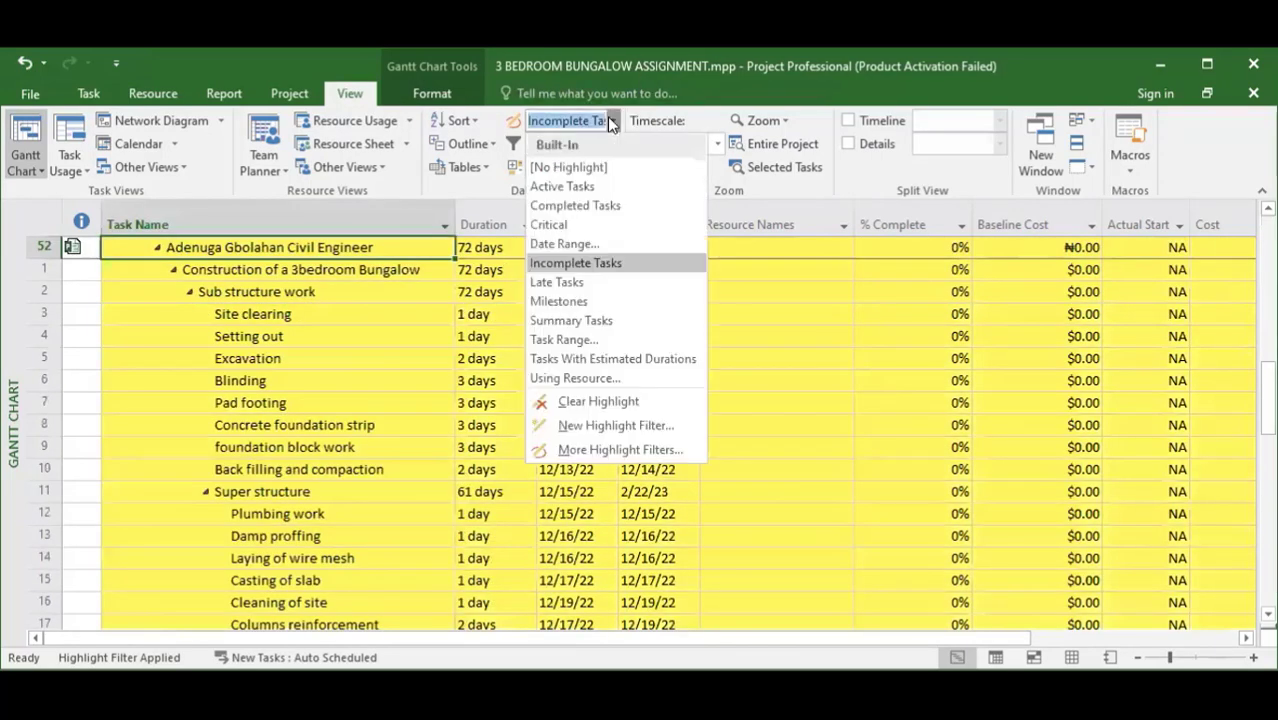
{"action": "left_click", "coordinate": [620, 148]}
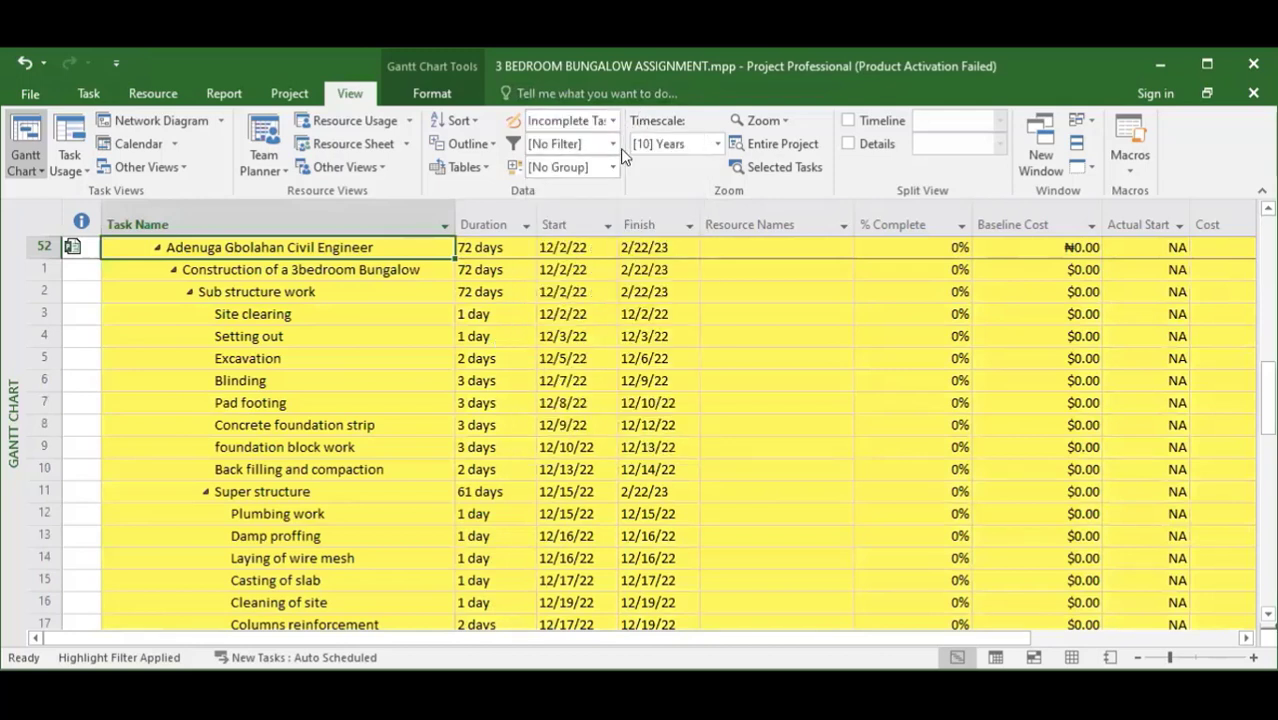
{"action": "left_click", "coordinate": [612, 144]}
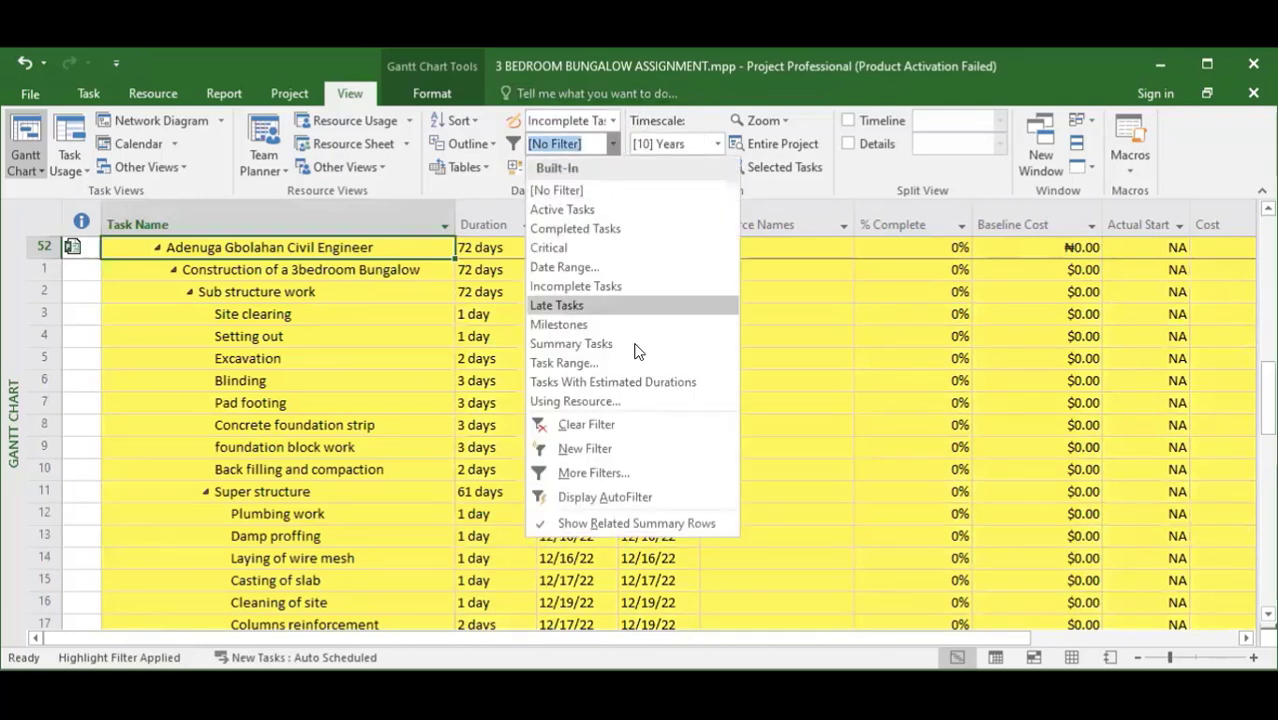
{"action": "left_click", "coordinate": [345, 470]}
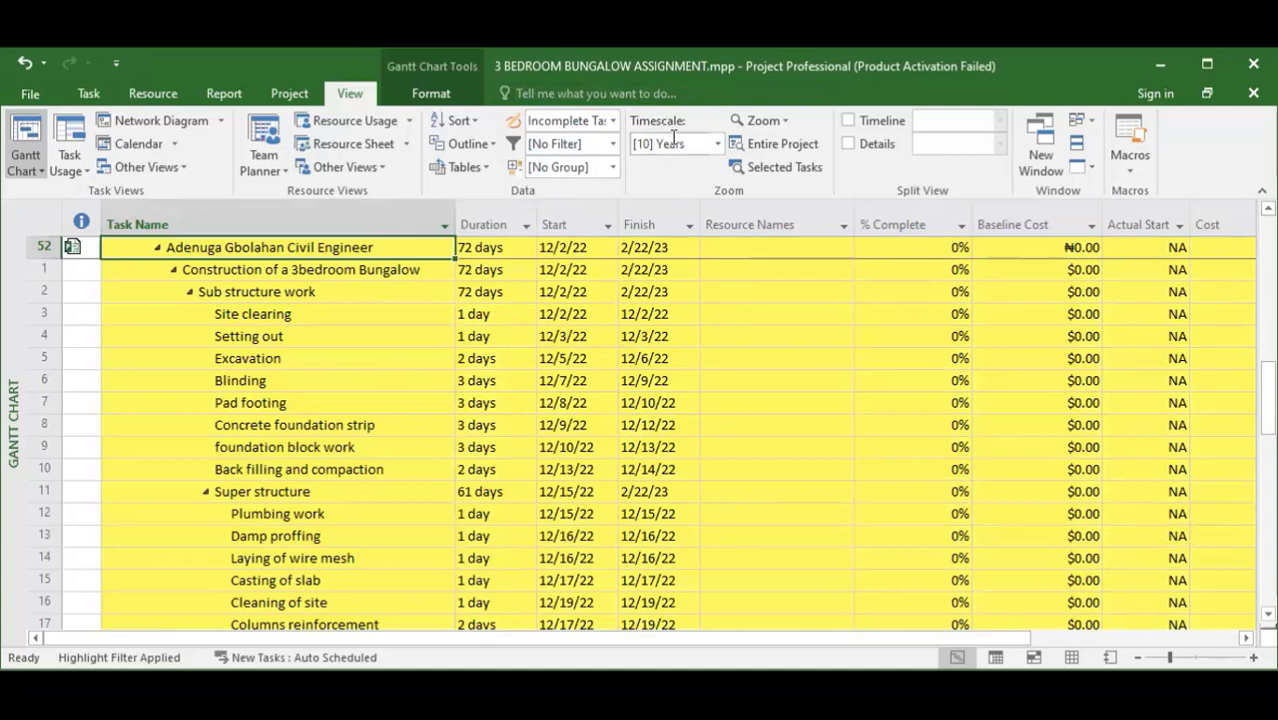
Step: View the timescale unit options and the cost columns at the start of the bungalow schedule
{"action": "left_click", "coordinate": [717, 144]}
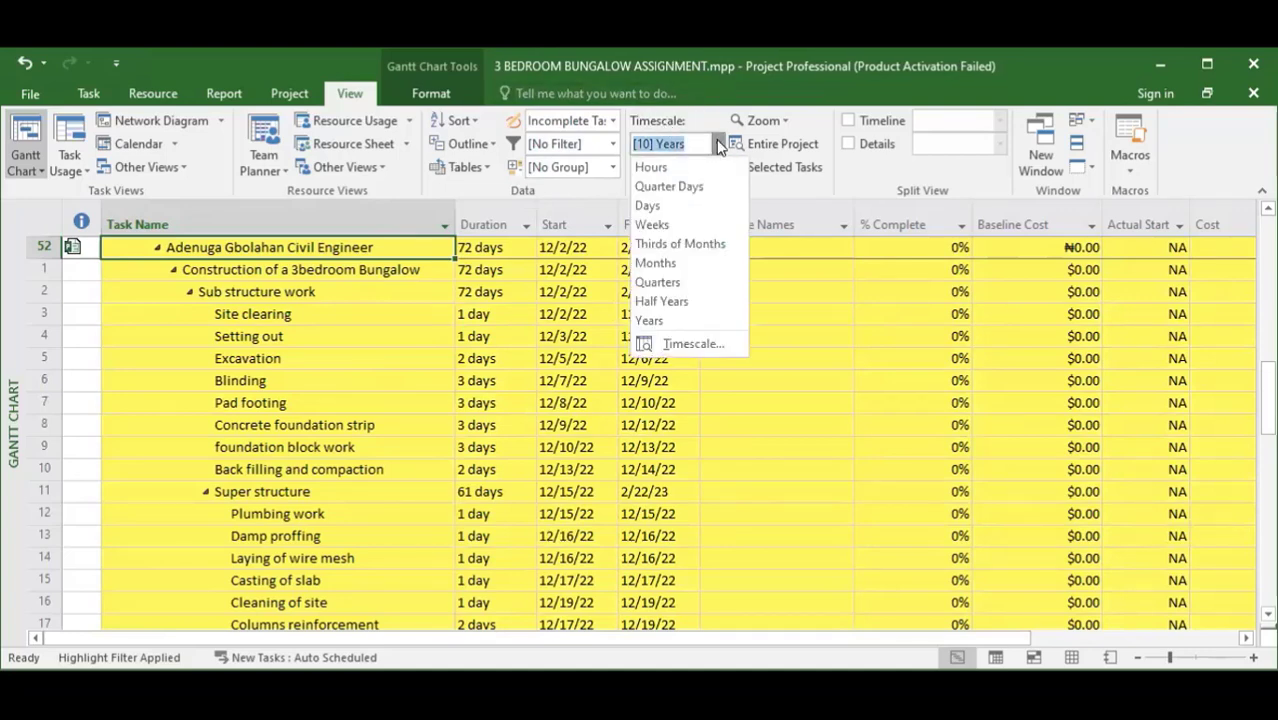
{"action": "scroll", "coordinate": [948, 330], "scroll_direction": "up", "scroll_amount": 10}
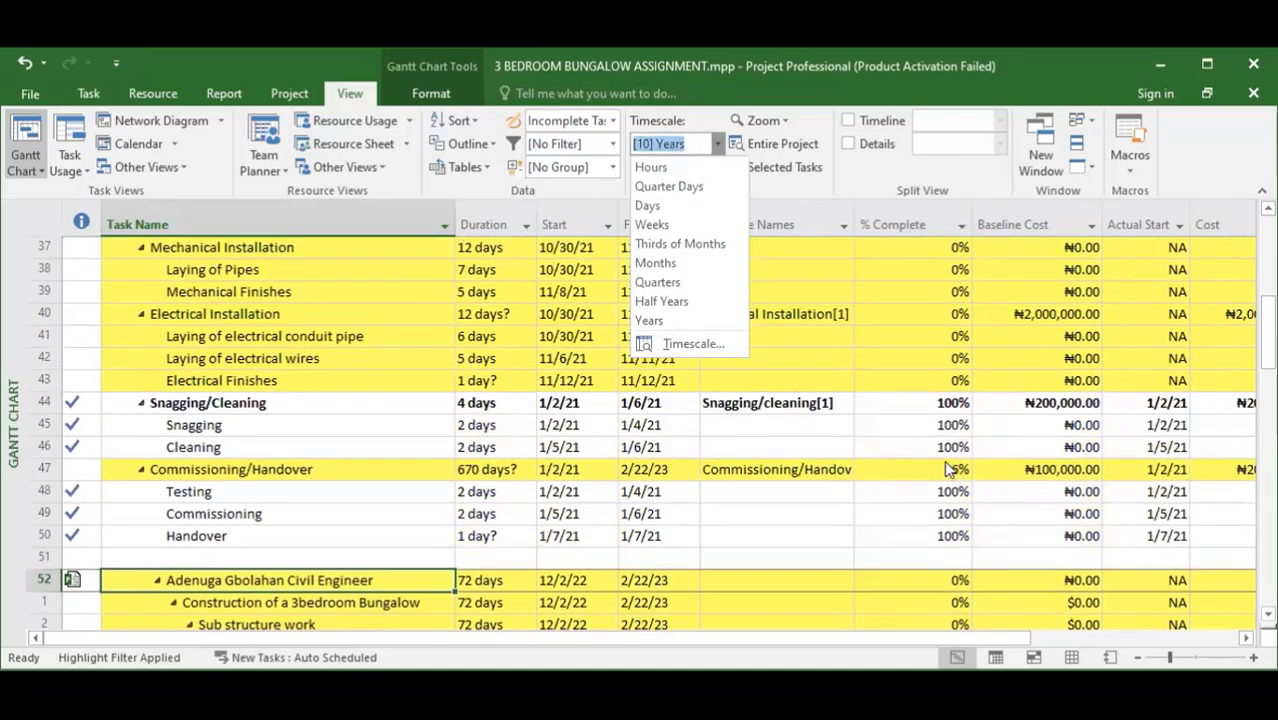
{"action": "left_click_drag", "start_coordinate": [954, 638], "coordinate": [1165, 637]}
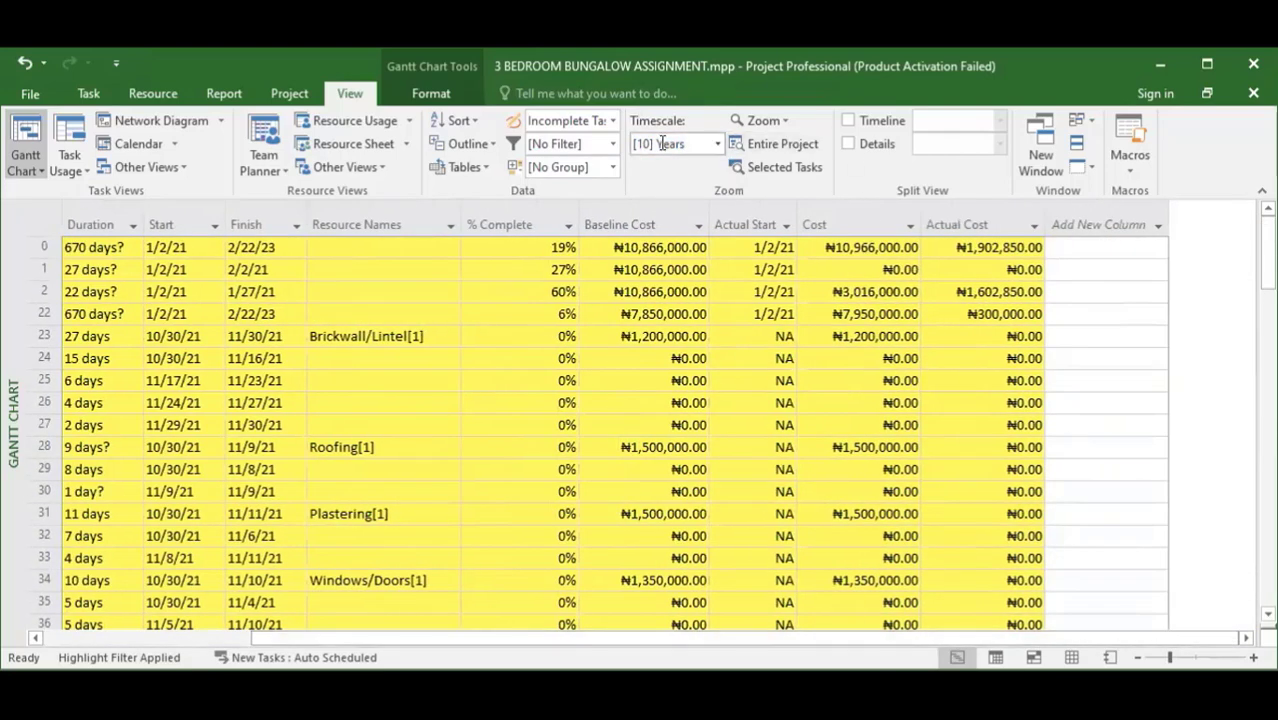
{"action": "left_click", "coordinate": [716, 145]}
{"action": "key", "text": "Escape"}
Step: Switch from the Gantt Chart view to the Tracking Gantt view and show the first tasks of the bungalow schedule
{"action": "left_click", "coordinate": [30, 167]}
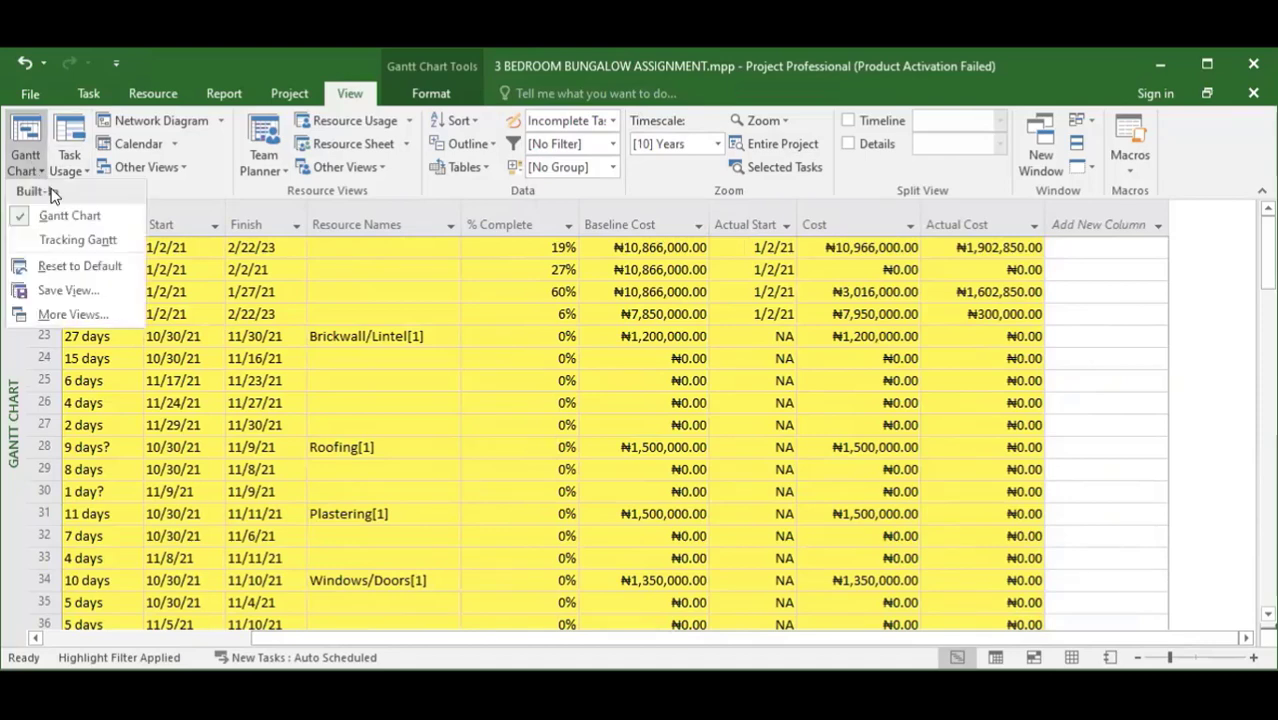
{"action": "left_click", "coordinate": [57, 216]}
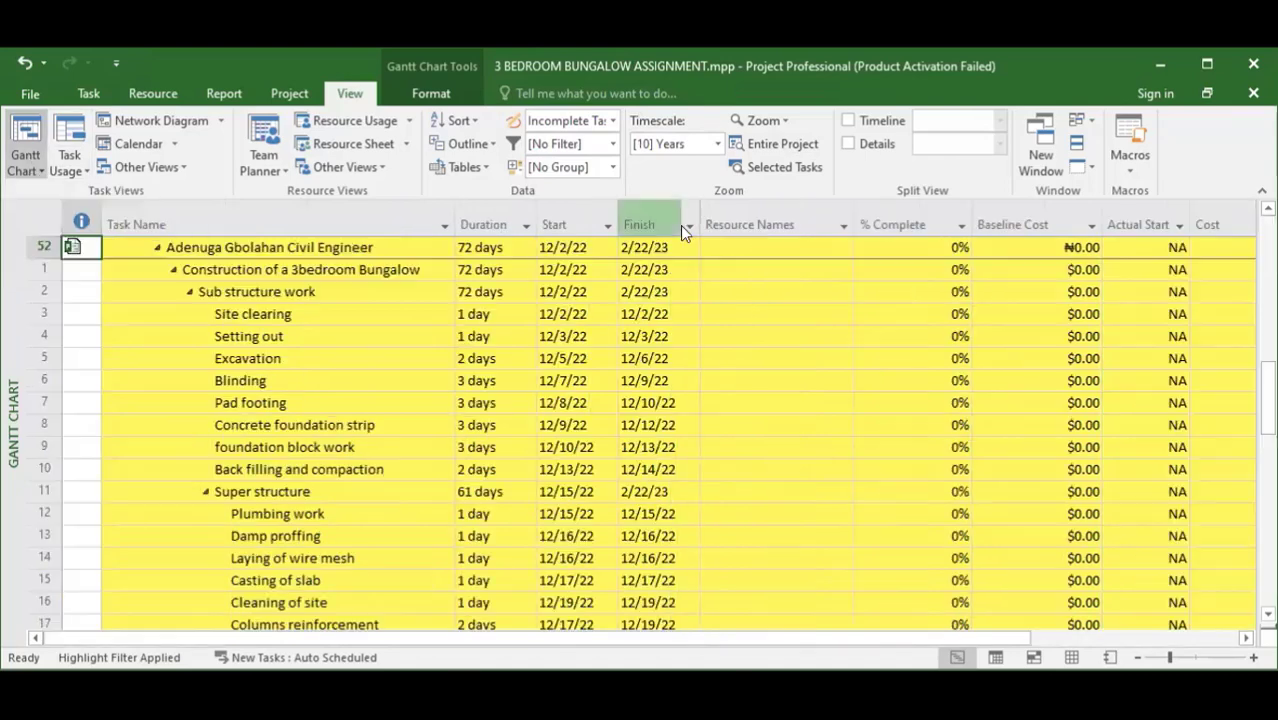
{"action": "left_click", "coordinate": [1130, 637]}
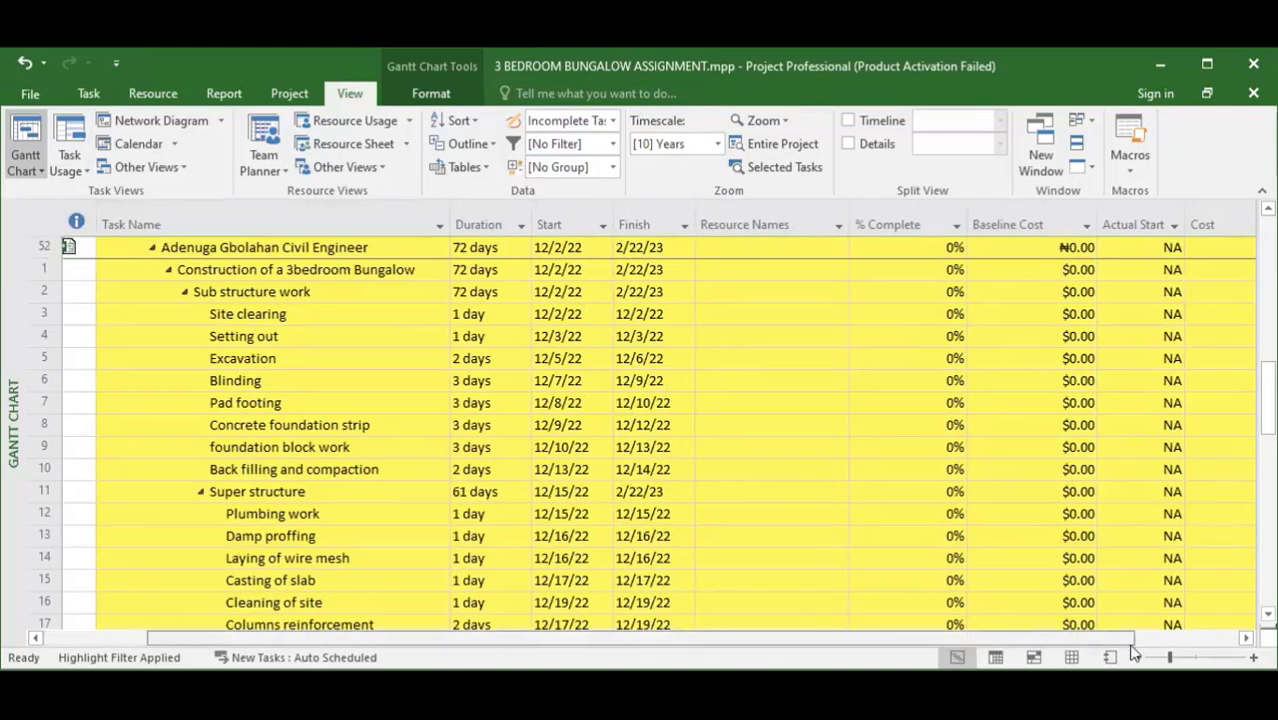
{"action": "left_click", "coordinate": [25, 167]}
{"action": "left_click", "coordinate": [63, 240]}
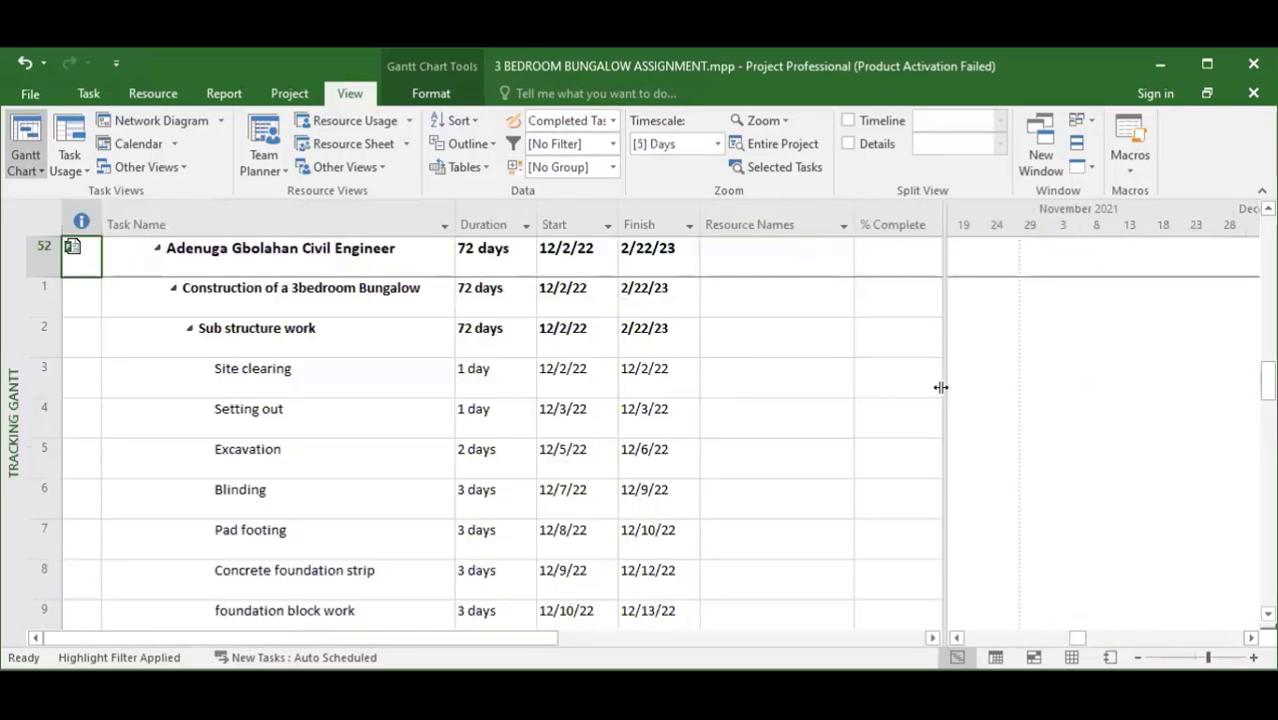
{"action": "scroll", "coordinate": [738, 622], "scroll_direction": "down", "scroll_amount": 8}
{"action": "scroll", "coordinate": [738, 622], "scroll_direction": "up", "scroll_amount": 3}
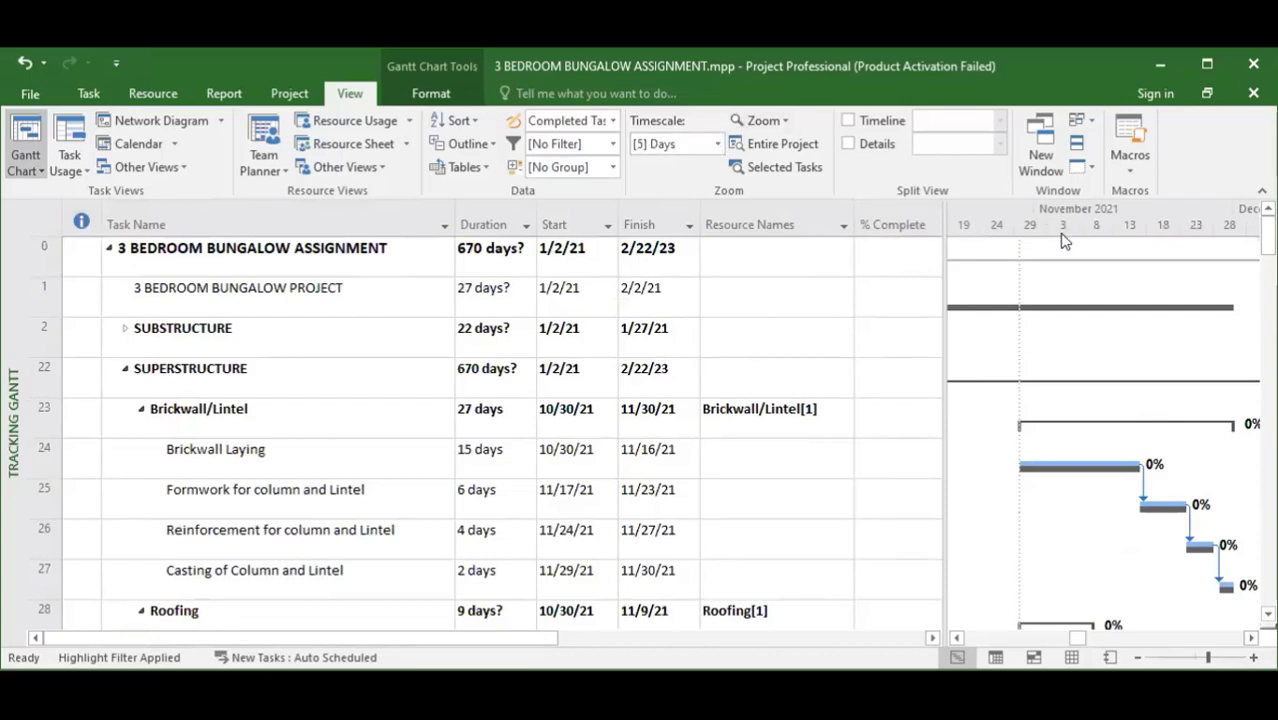
Step: Set the Tracking Gantt timescale to weeks and switch it to months
{"action": "left_click", "coordinate": [716, 144]}
{"action": "left_click", "coordinate": [667, 221]}
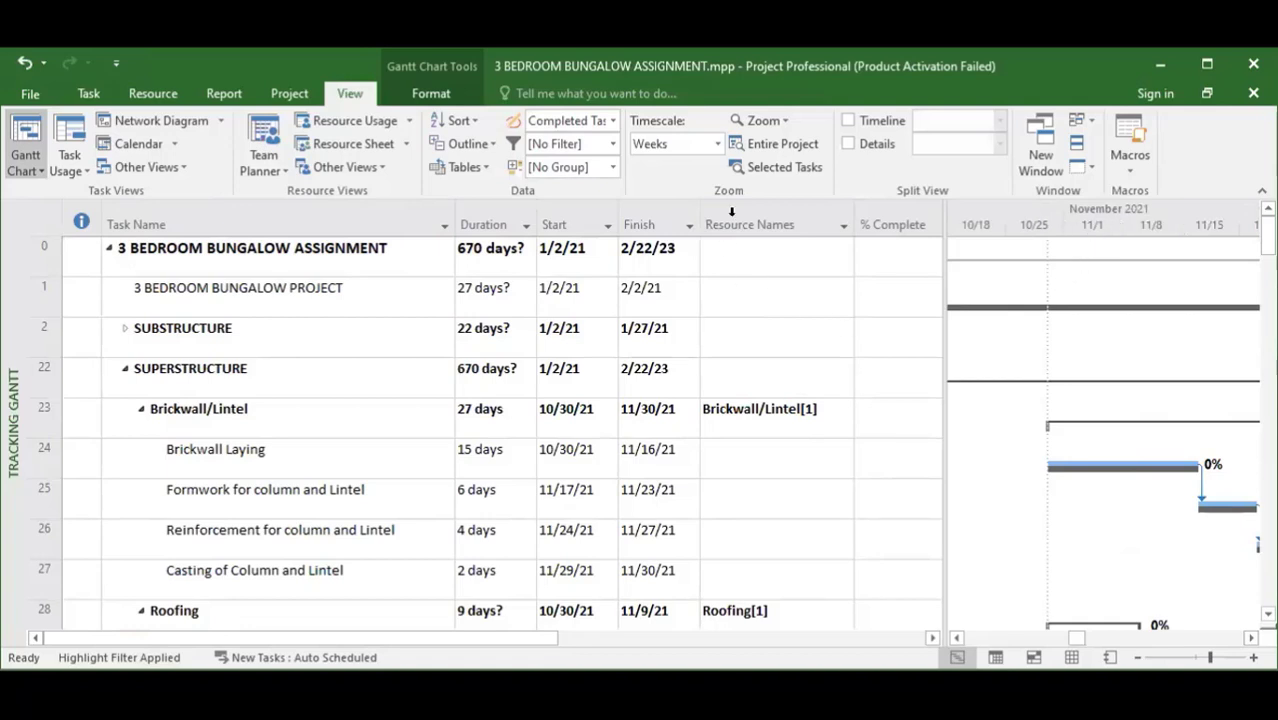
{"action": "left_click", "coordinate": [716, 144]}
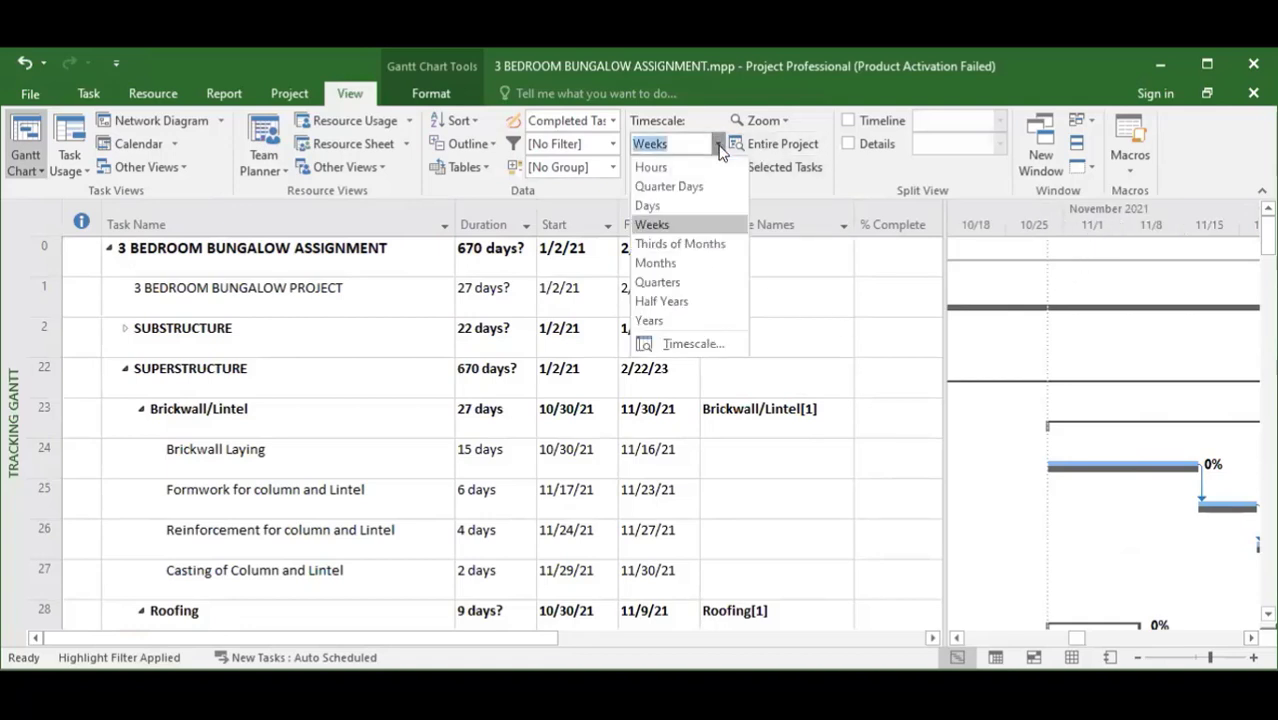
{"action": "left_click", "coordinate": [671, 260]}
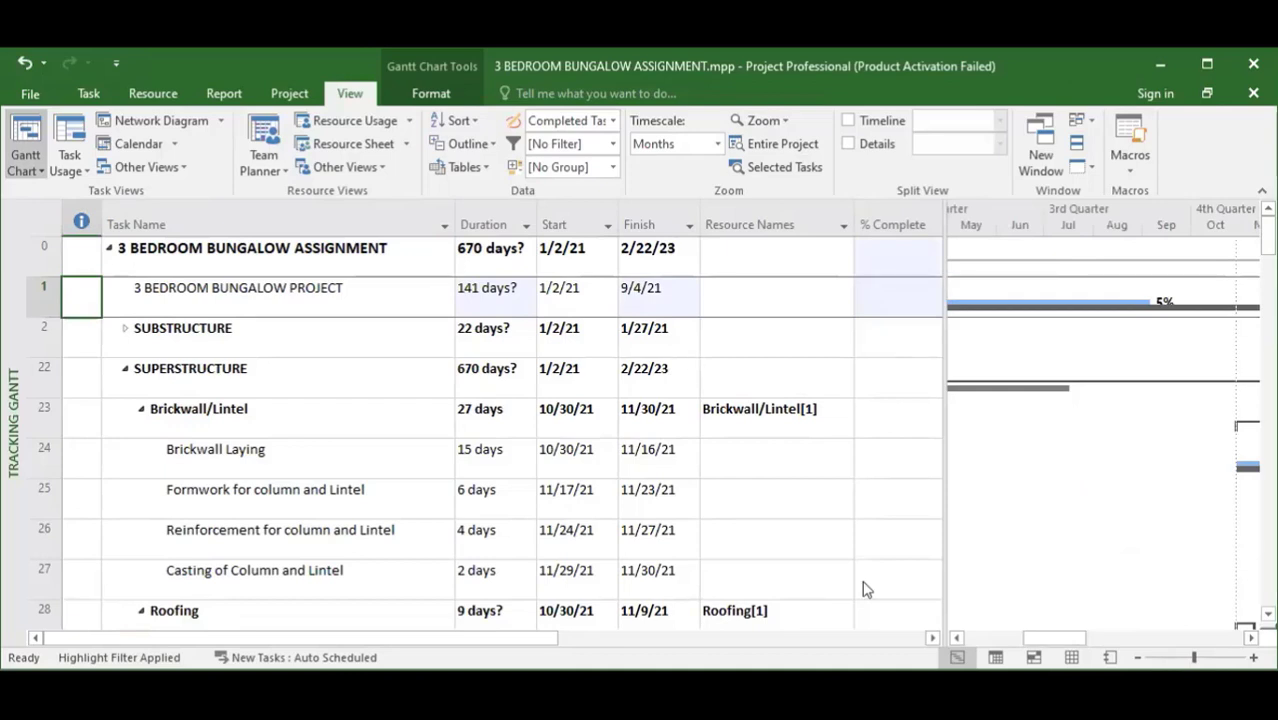
Step: Widen the chart area beside the task table and set the timescale to weeks
{"action": "mouse_move", "coordinate": [835, 645]}
{"action": "left_mouse_down"}
{"action": "mouse_move", "coordinate": [819, 660]}
{"action": "mouse_move", "coordinate": [728, 662]}
{"action": "mouse_move", "coordinate": [812, 648]}
{"action": "left_mouse_up"}
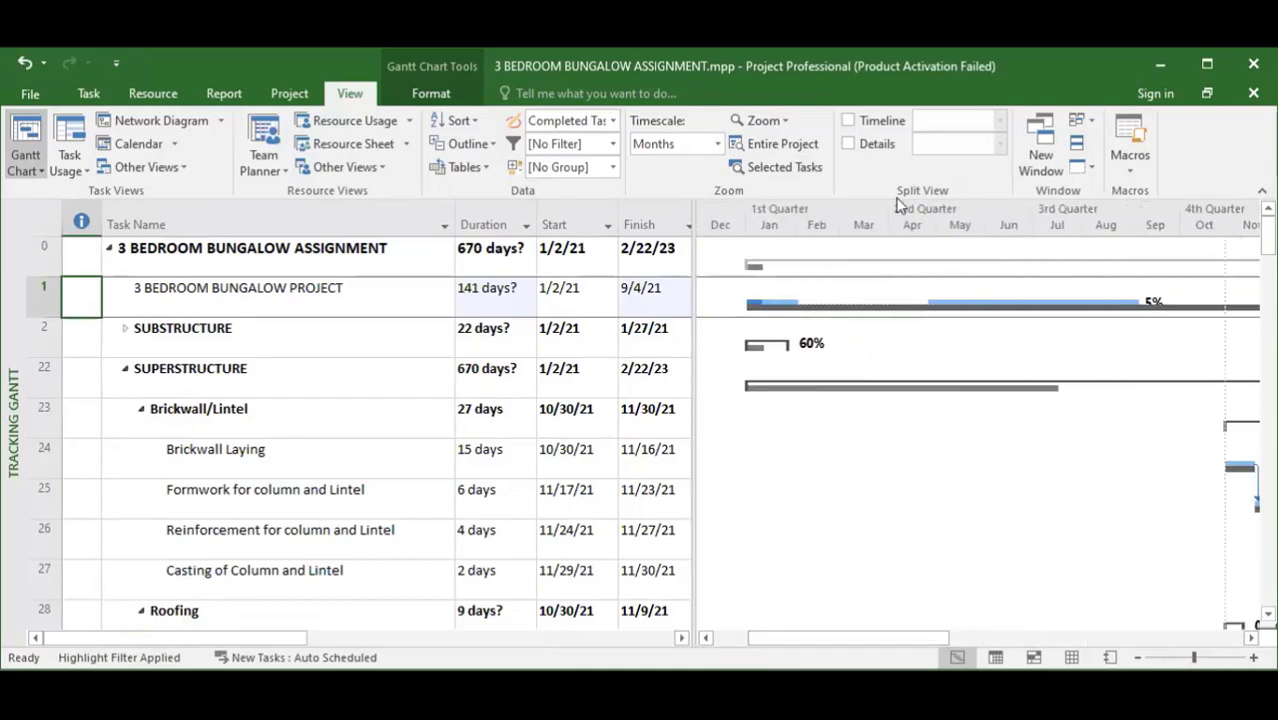
{"action": "left_click", "coordinate": [717, 143]}
{"action": "left_click", "coordinate": [652, 222]}
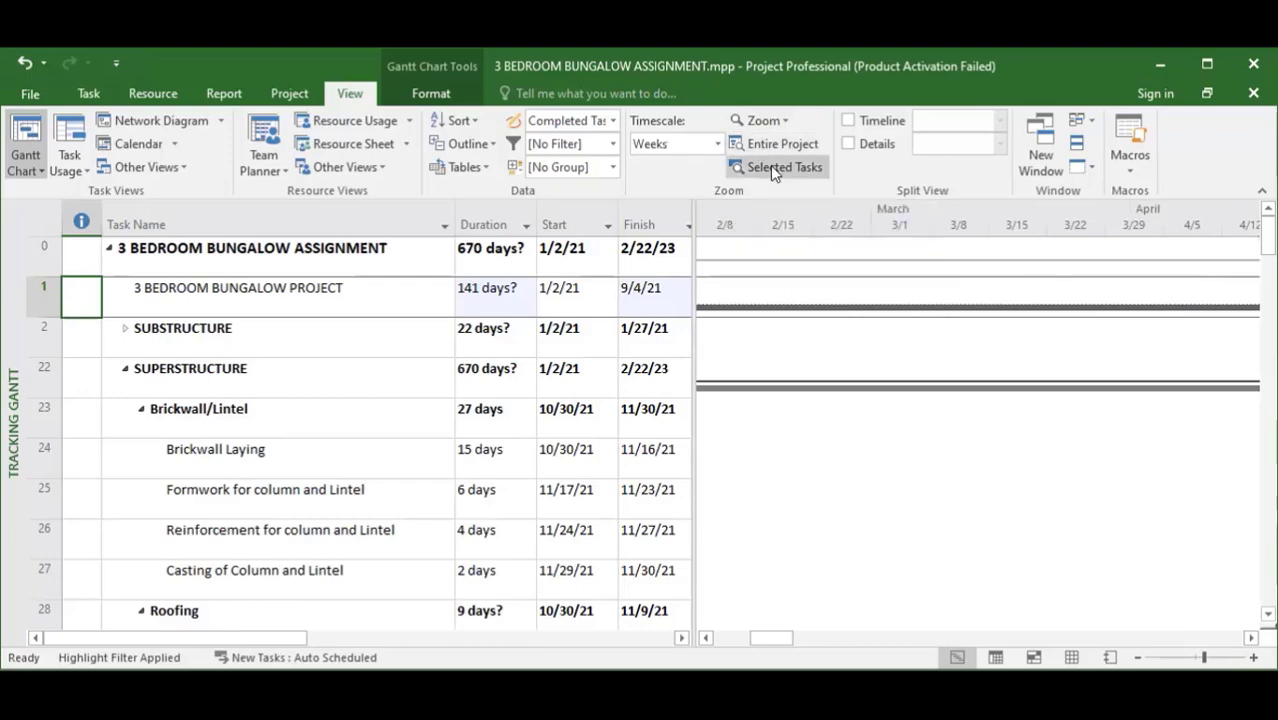
Step: Show and hide the project timeline, and display the Task Form details below the Tracking Gantt
{"action": "left_click", "coordinate": [848, 120]}
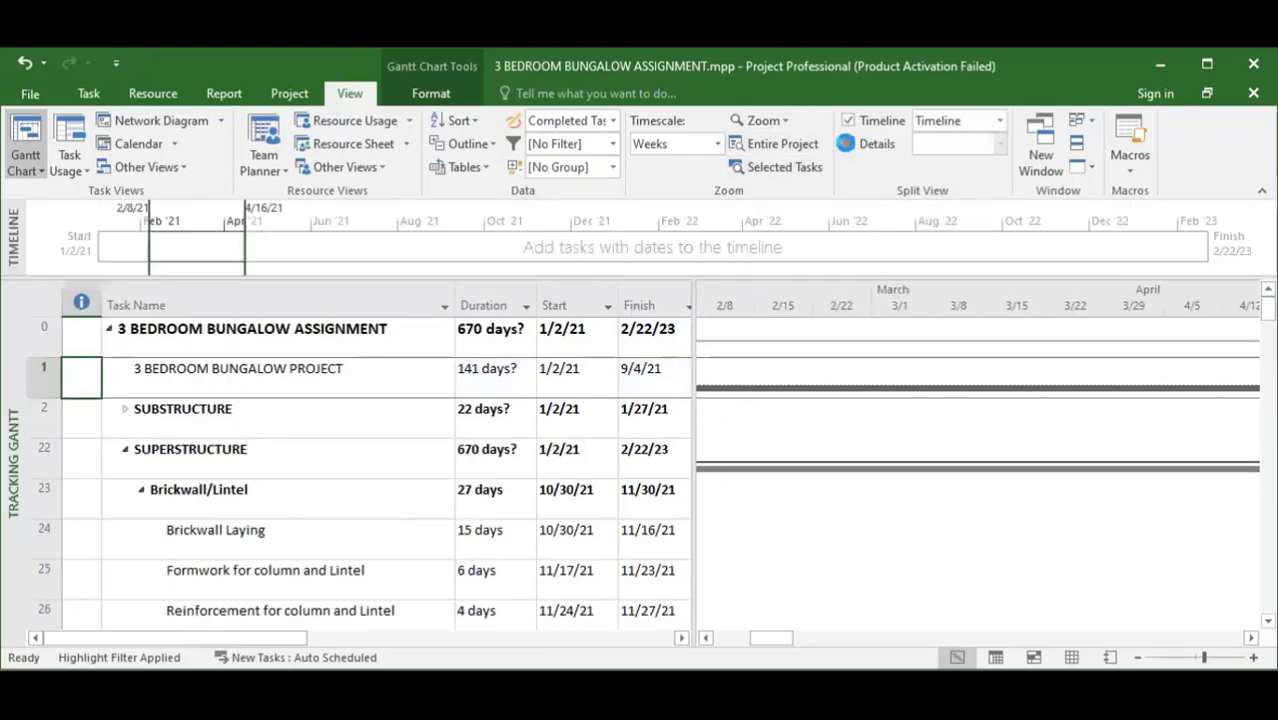
{"action": "left_click", "coordinate": [848, 120]}
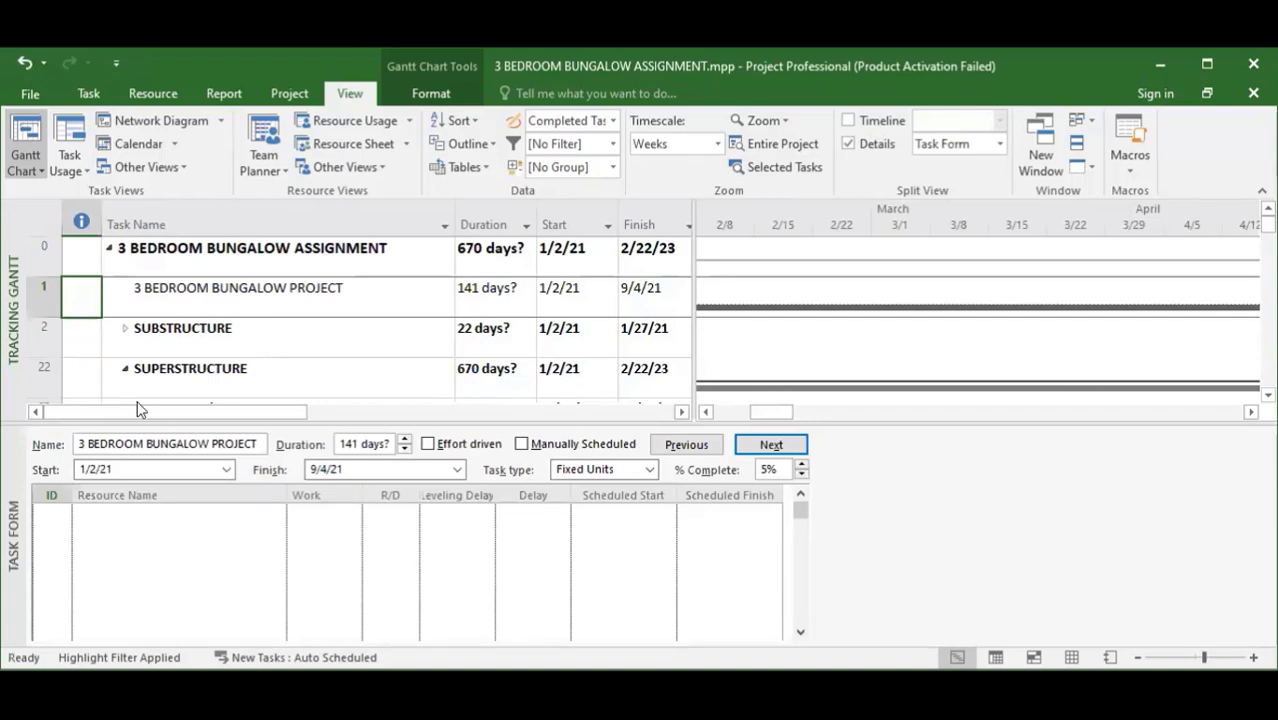
Step: Expand SUBSTRUCTURE, view the Task Form details of Site Clearing and Setting Out and of Levelling and Compact, and hide the details
{"action": "left_click", "coordinate": [174, 340]}
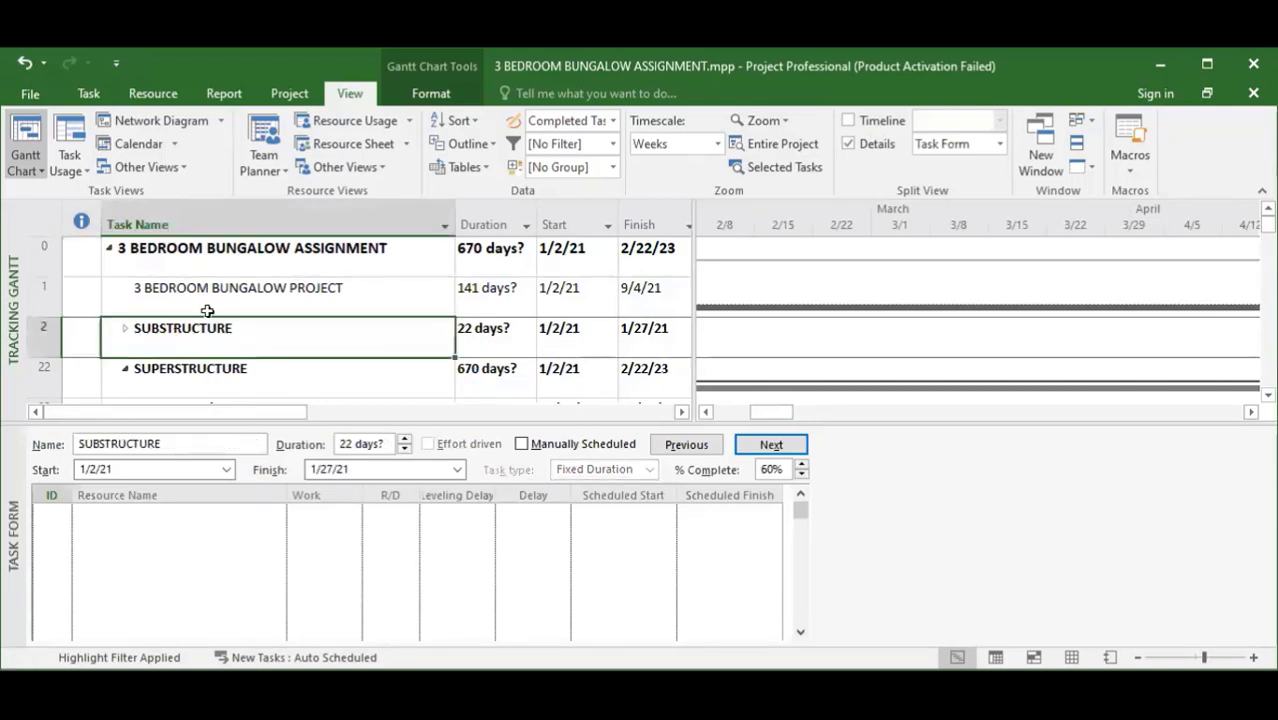
{"action": "left_click", "coordinate": [124, 329]}
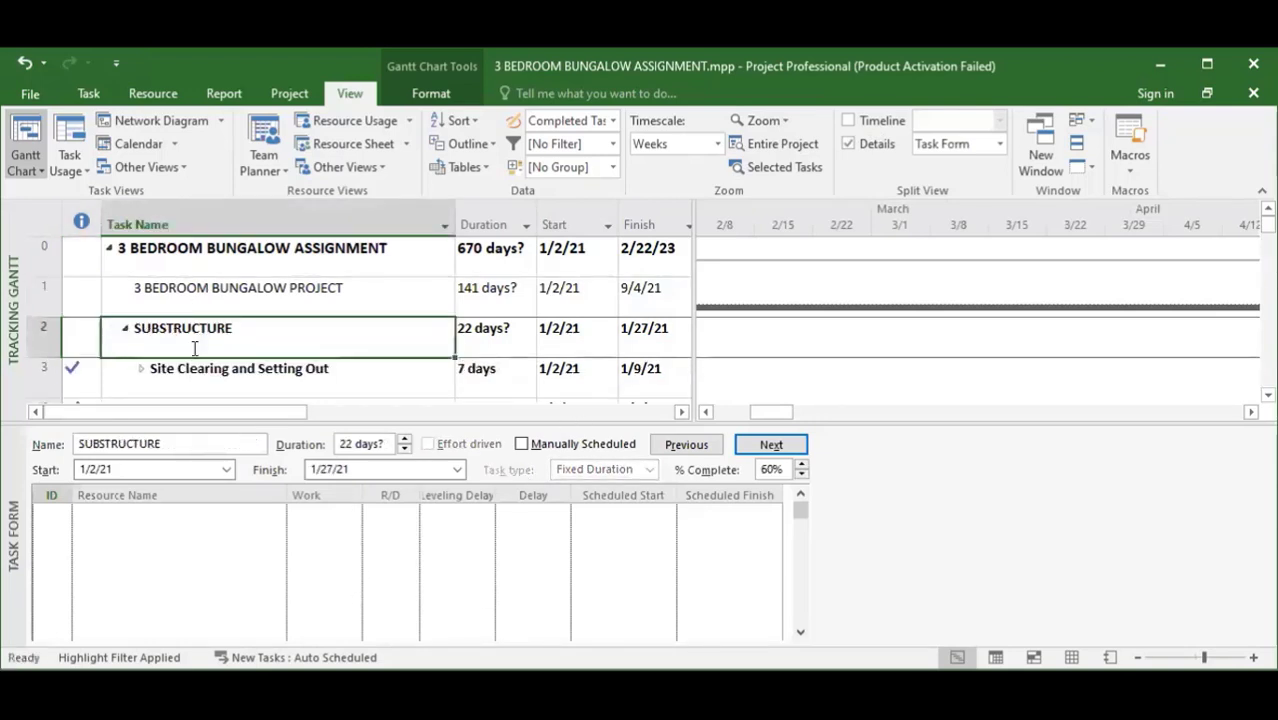
{"action": "left_click", "coordinate": [177, 370]}
{"action": "left_click", "coordinate": [225, 373]}
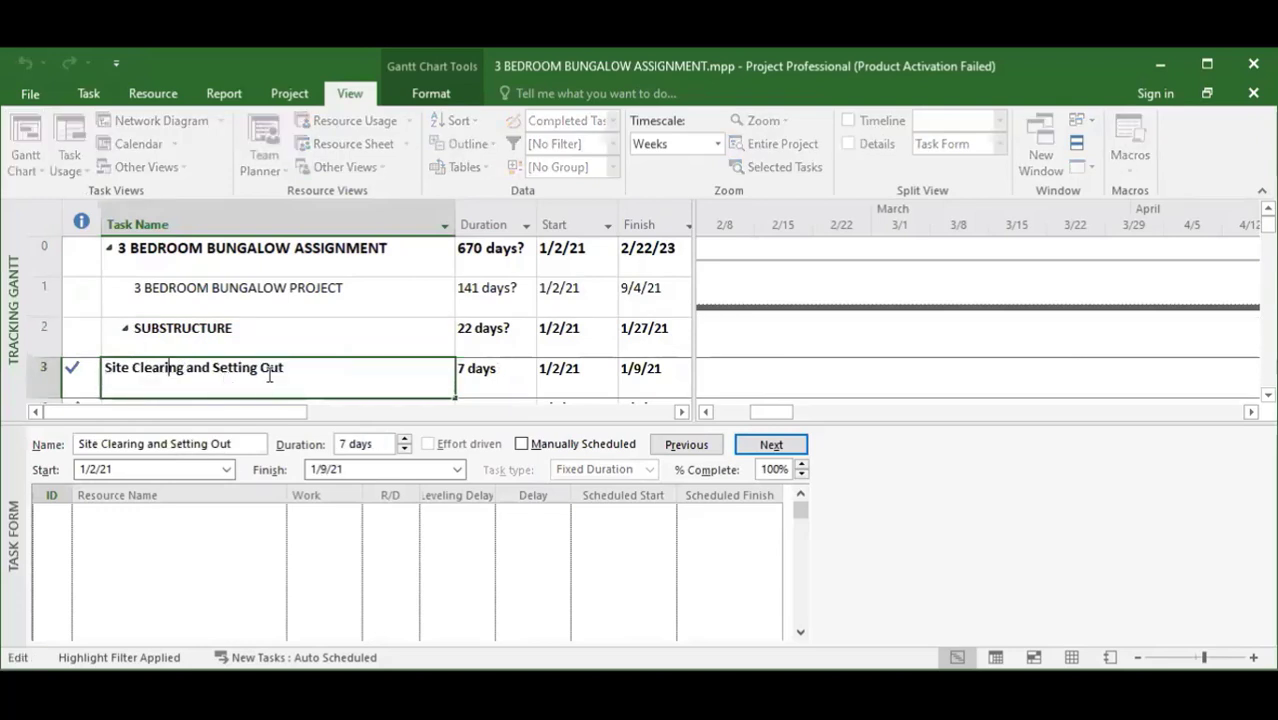
{"action": "scroll", "coordinate": [374, 302], "scroll_direction": "down", "scroll_amount": 5}
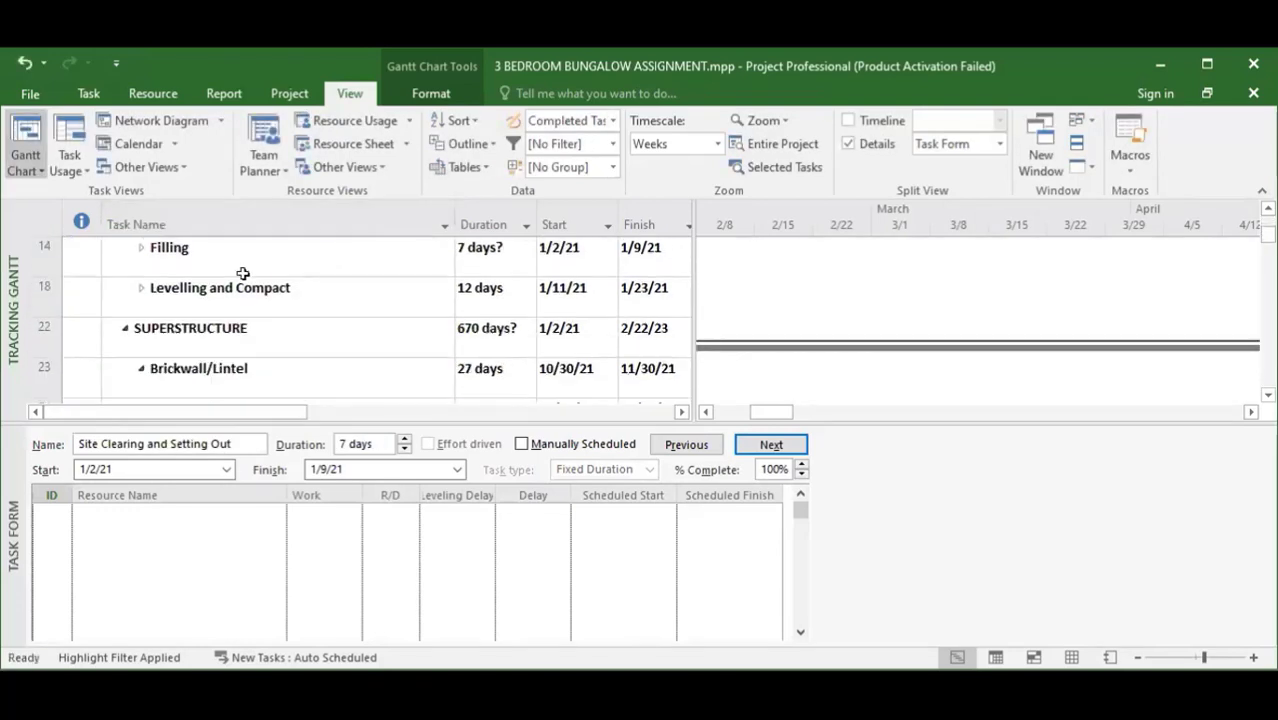
{"action": "left_click", "coordinate": [237, 288]}
{"action": "scroll", "coordinate": [496, 532], "scroll_direction": "down", "scroll_amount": 3}
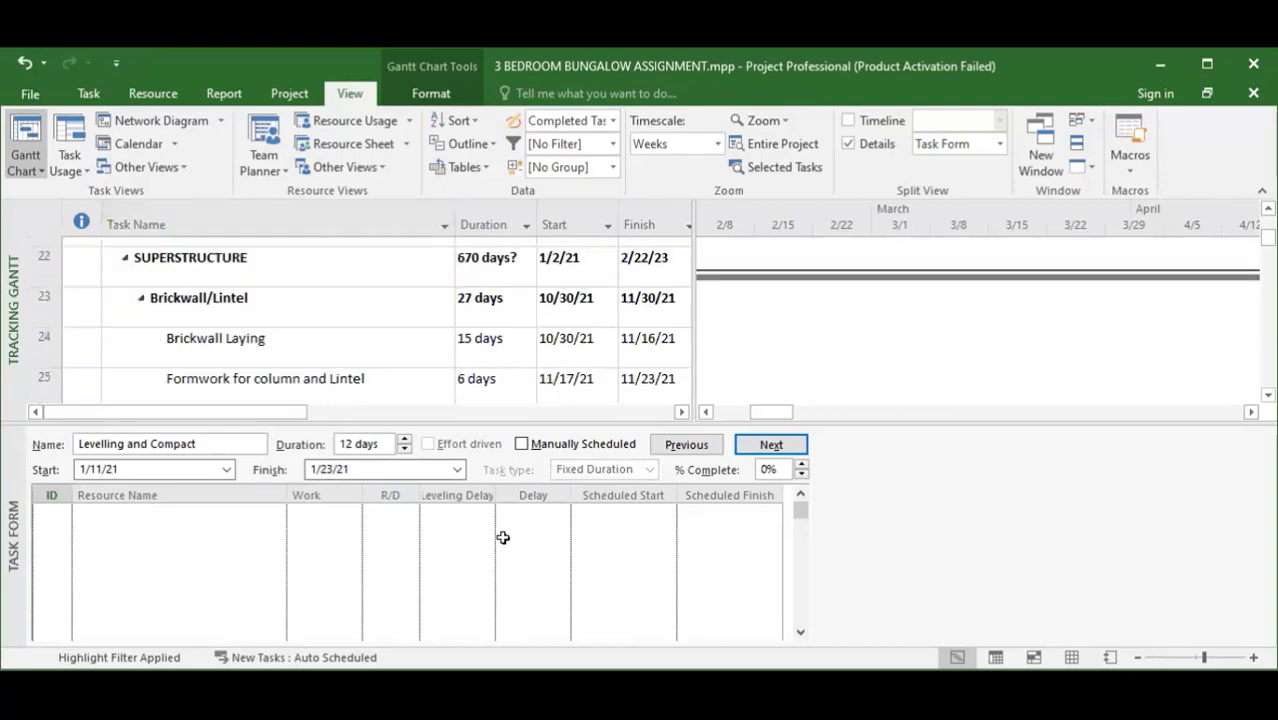
{"action": "left_click", "coordinate": [848, 143]}
{"action": "scroll", "coordinate": [1113, 205], "scroll_direction": "up", "scroll_amount": 8}
{"action": "scroll", "coordinate": [1012, 195], "scroll_direction": "up", "scroll_amount": 4}
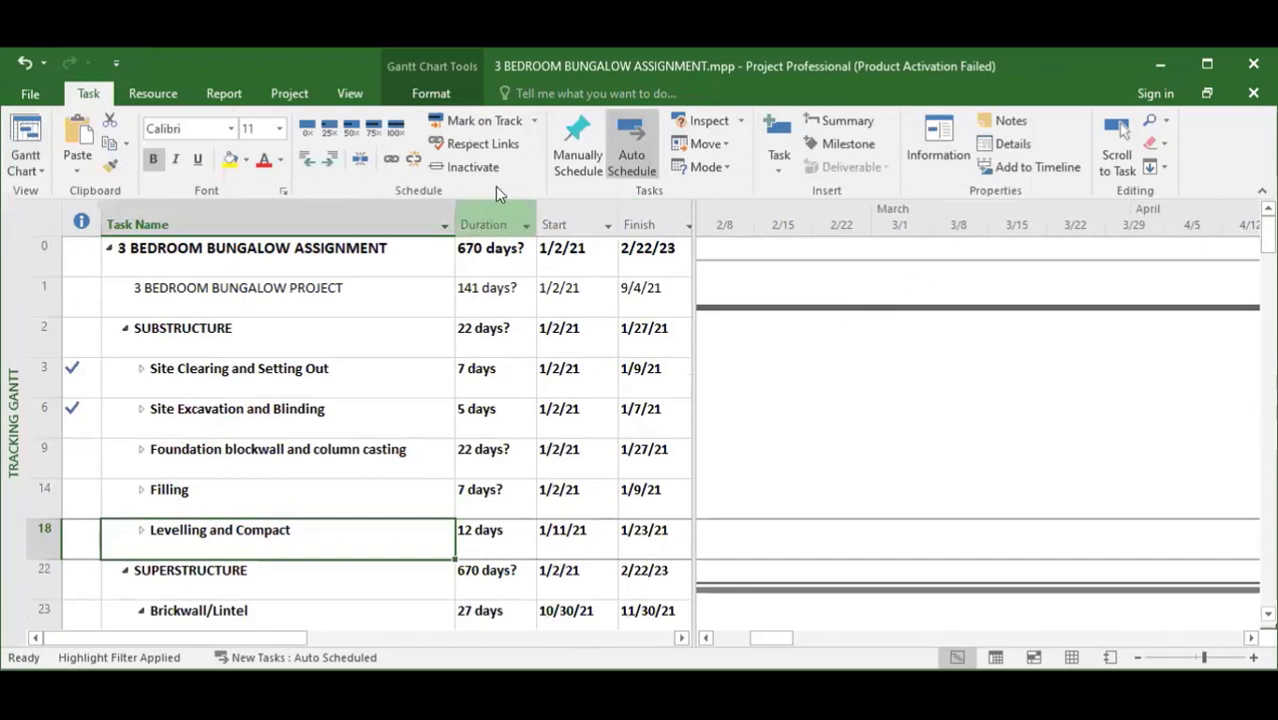
Step: Set the Bar Rows gridlines of the Tracking Gantt to a solid line in the automatic color
{"action": "left_click", "coordinate": [350, 93]}
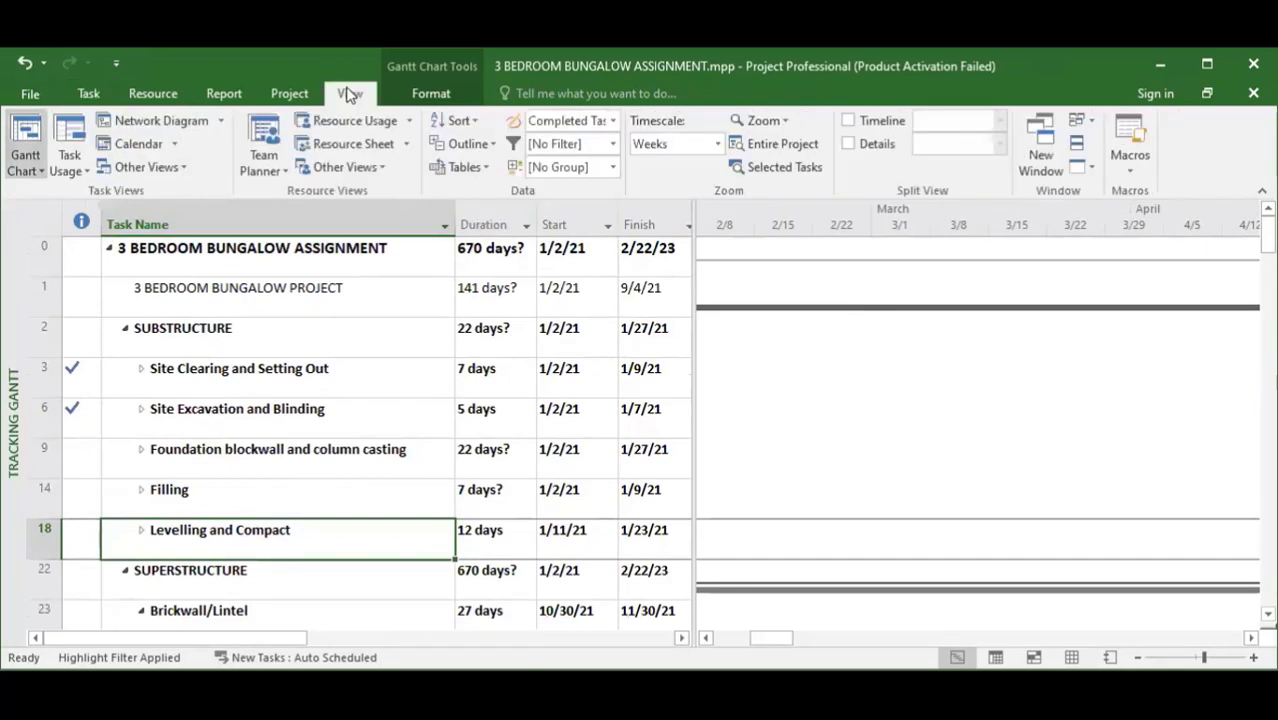
{"action": "left_click", "coordinate": [431, 95]}
{"action": "left_click", "coordinate": [348, 375]}
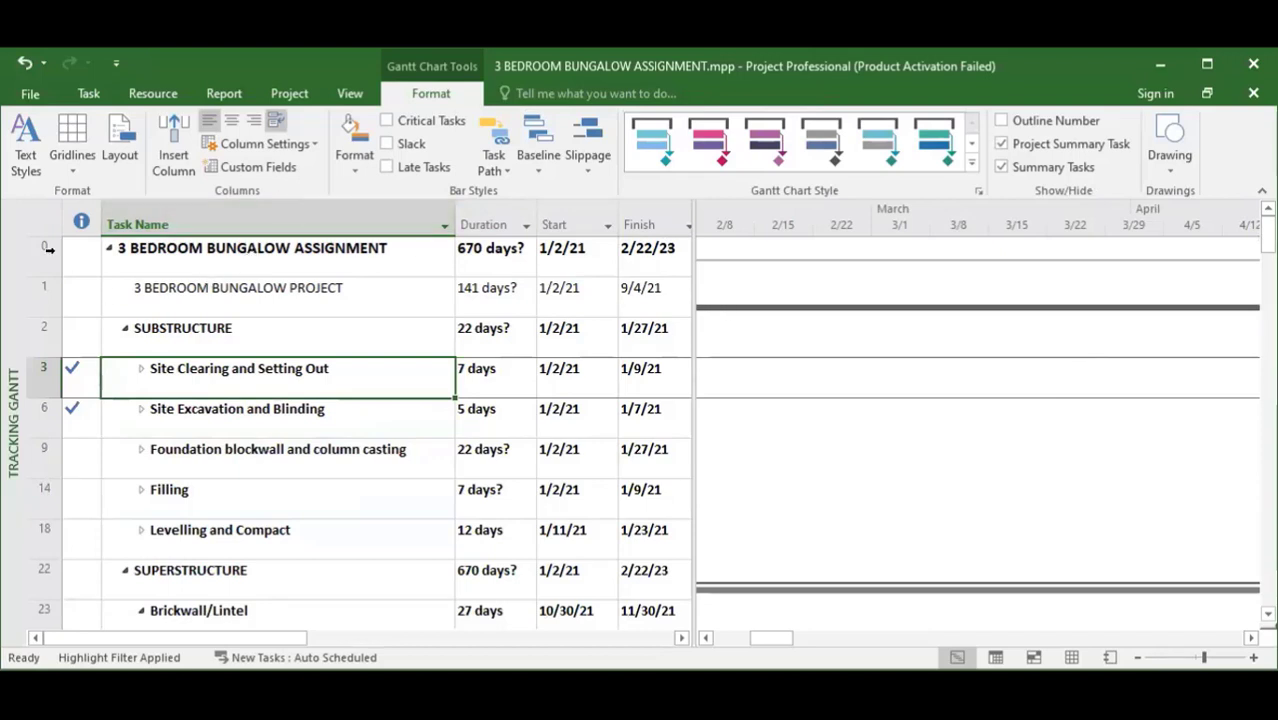
{"action": "left_click", "coordinate": [76, 146]}
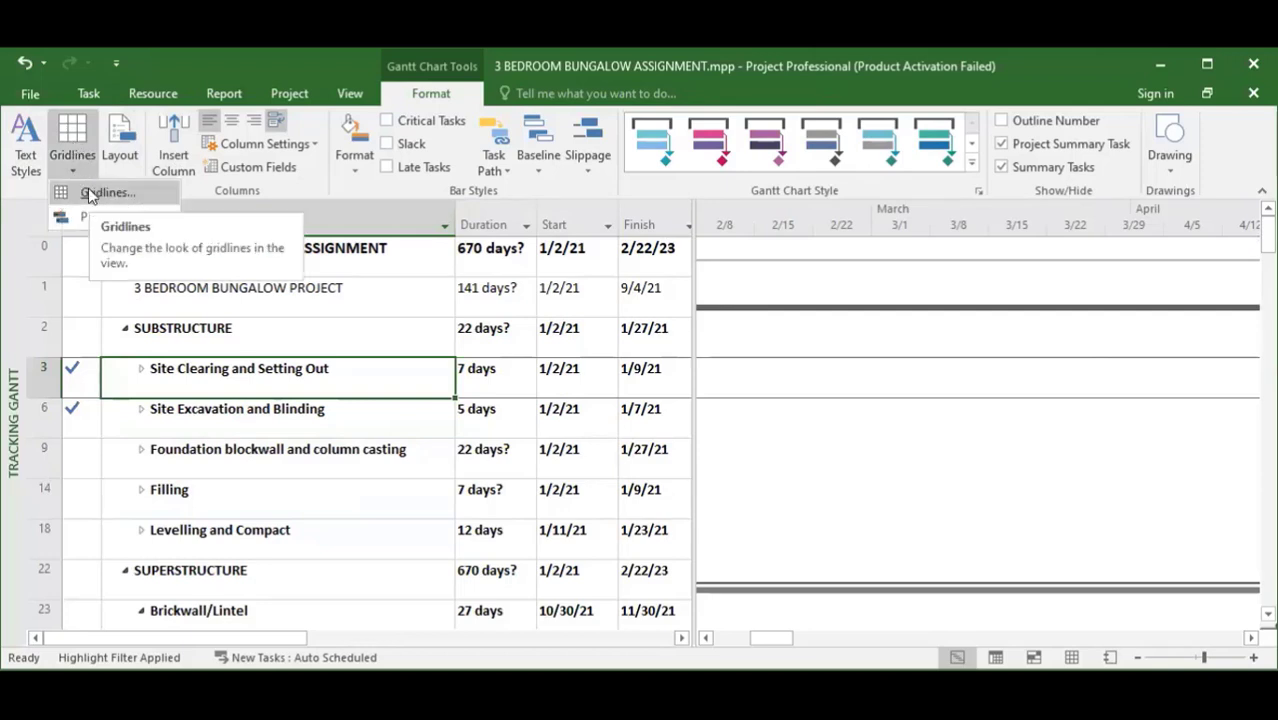
{"action": "left_click", "coordinate": [437, 321]}
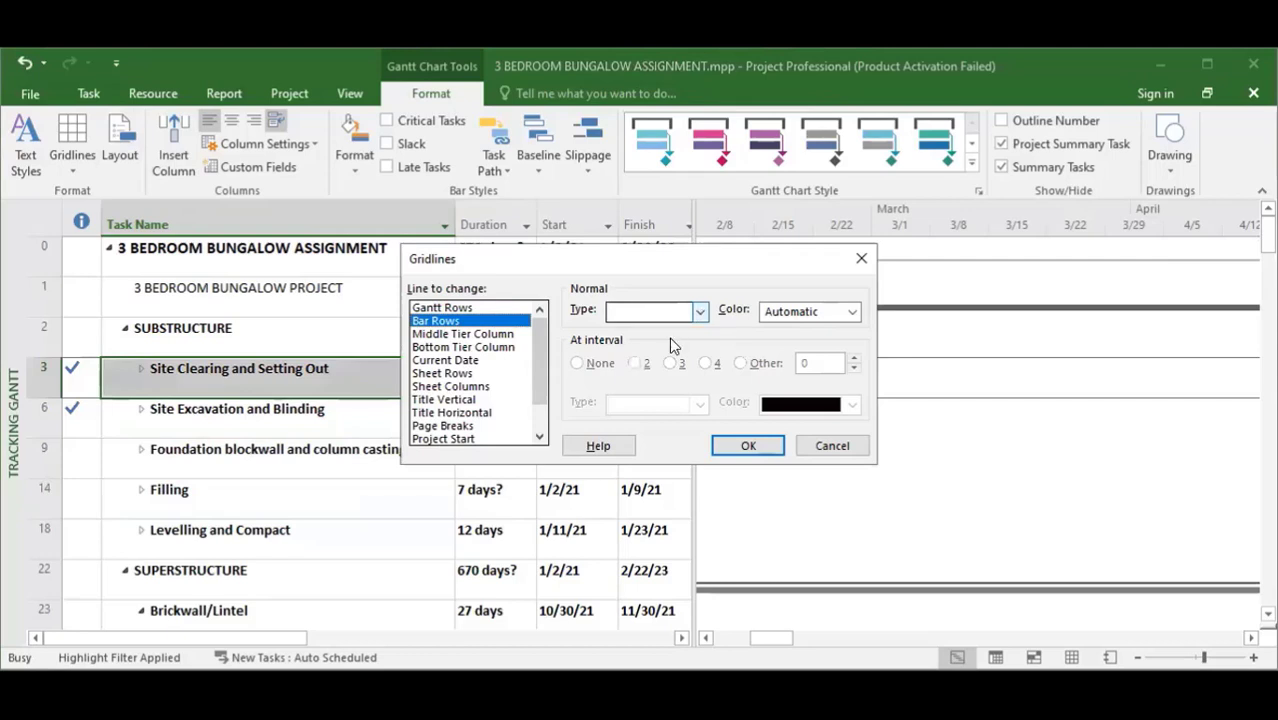
{"action": "left_click", "coordinate": [700, 311]}
{"action": "left_click", "coordinate": [655, 325]}
{"action": "left_click", "coordinate": [817, 318]}
{"action": "left_click", "coordinate": [817, 318]}
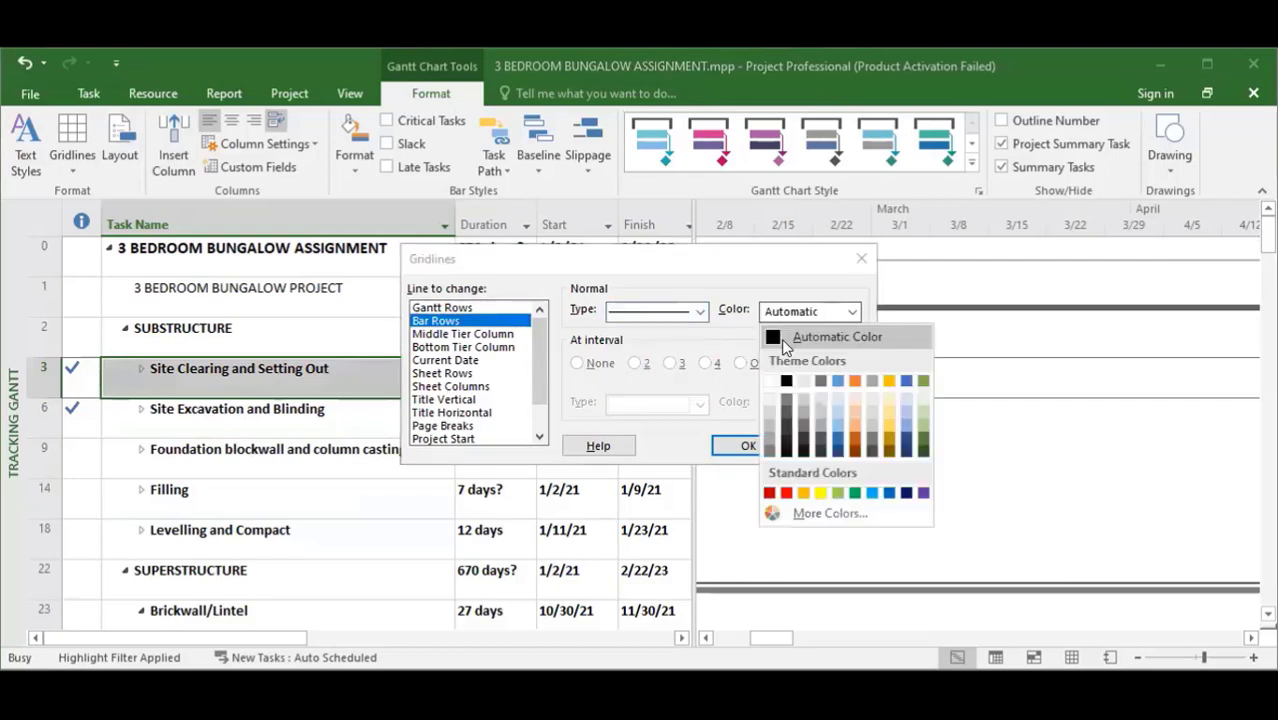
{"action": "left_click", "coordinate": [746, 446]}
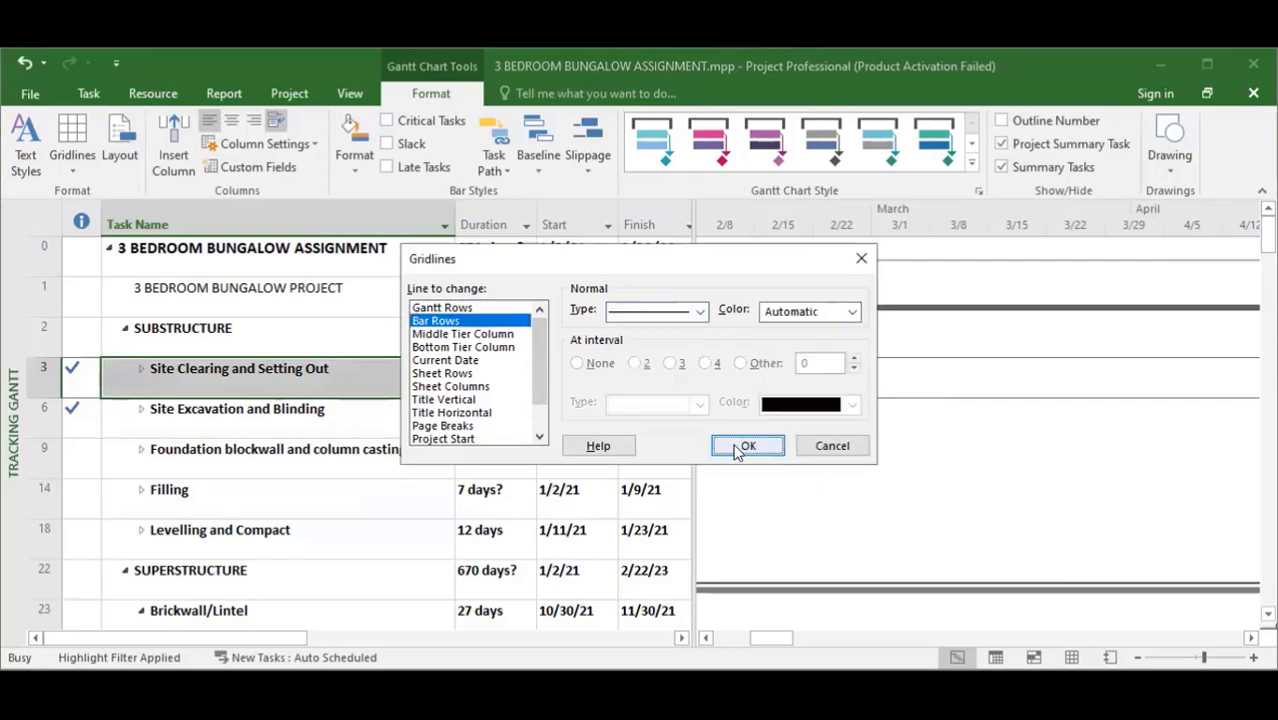
{"action": "left_click", "coordinate": [746, 446]}
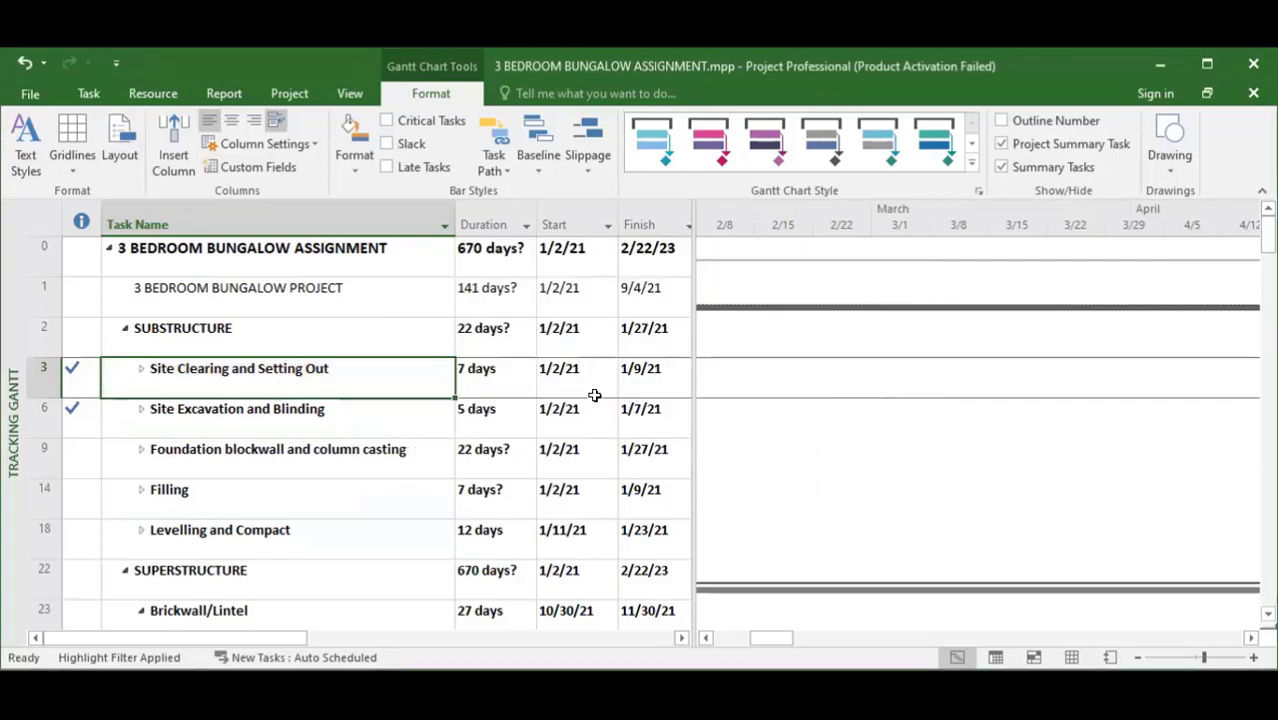
Step: Set the Sheet Rows and Sheet Columns gridlines of the task table to black
{"action": "left_click", "coordinate": [71, 169]}
{"action": "left_click", "coordinate": [76, 193]}
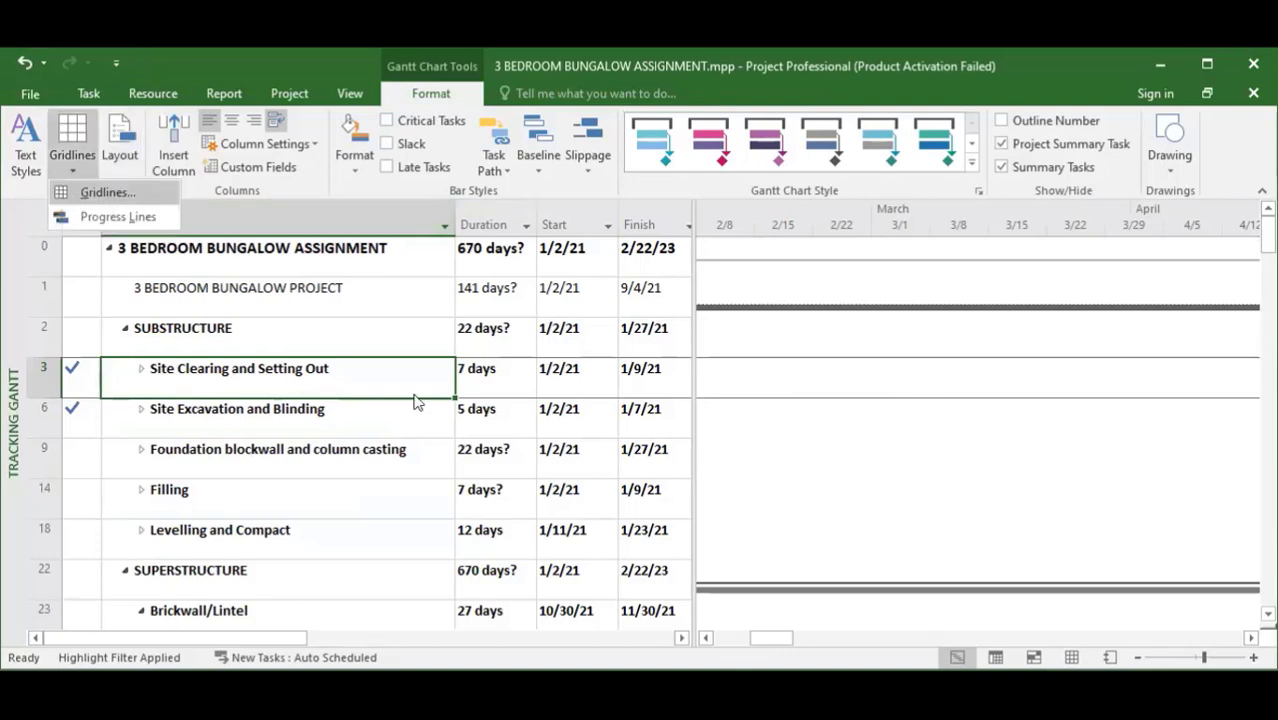
{"action": "left_click", "coordinate": [455, 374]}
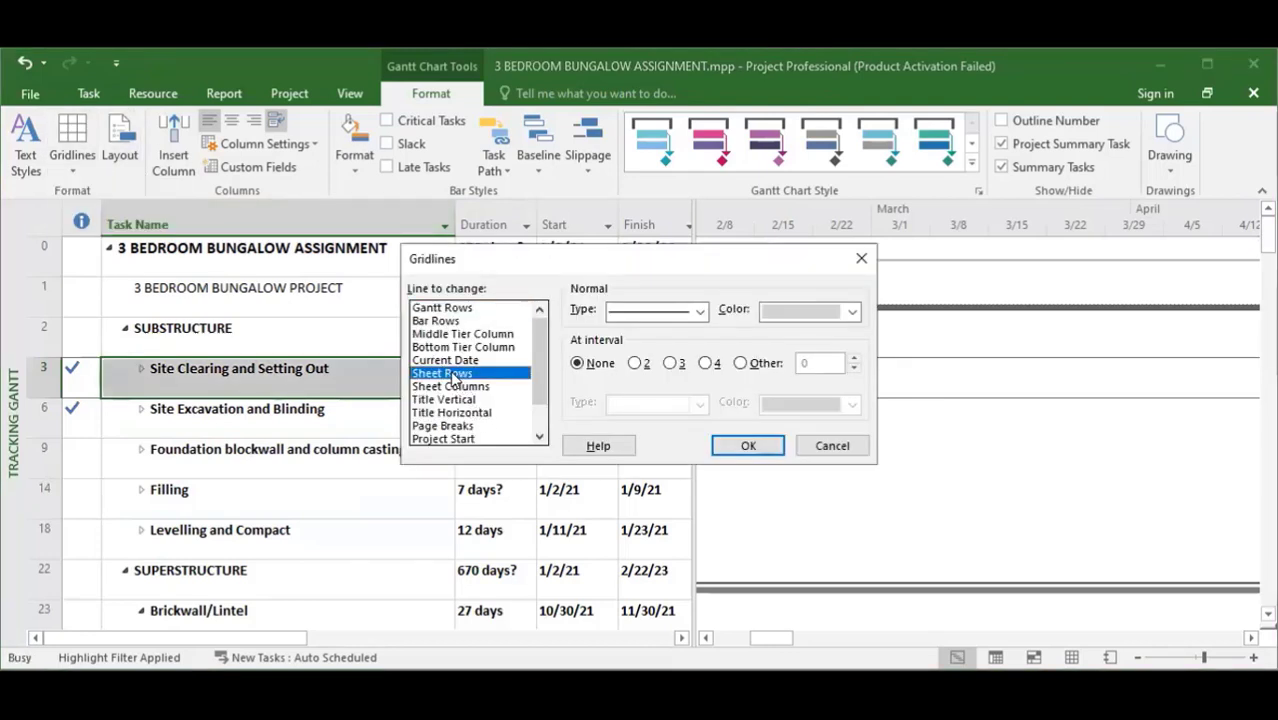
{"action": "left_click", "coordinate": [852, 311]}
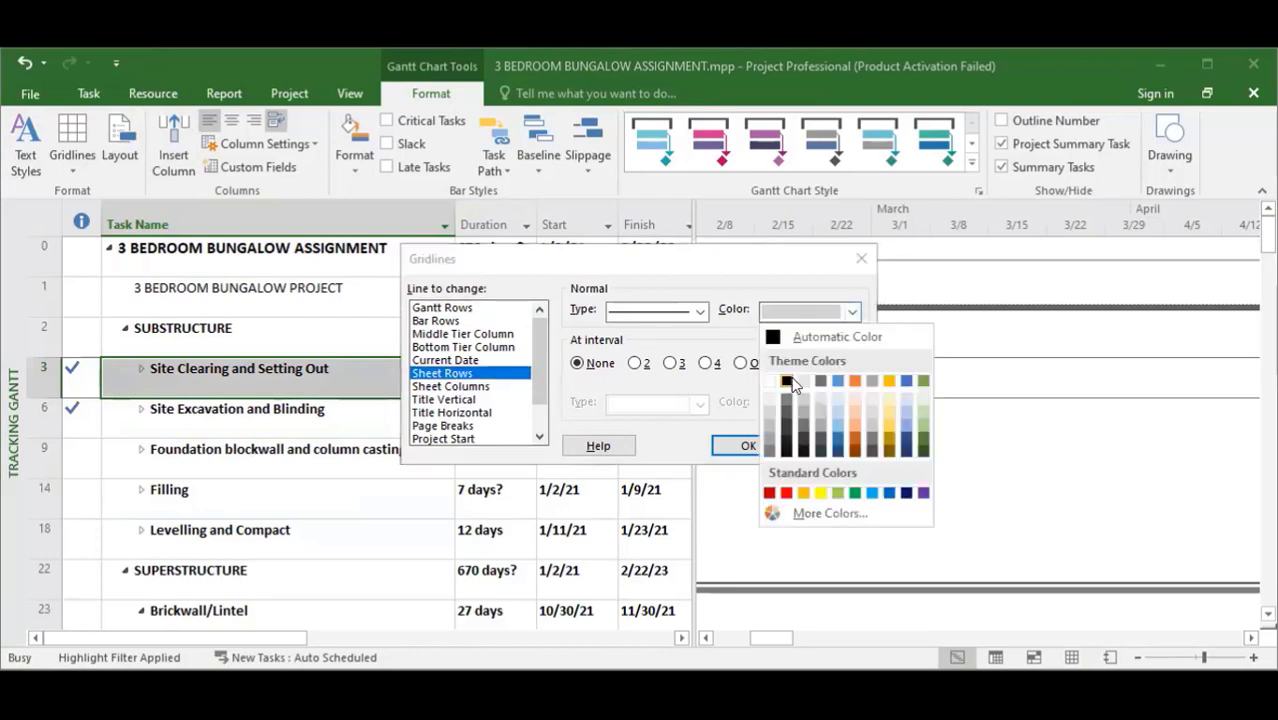
{"action": "left_click", "coordinate": [787, 381]}
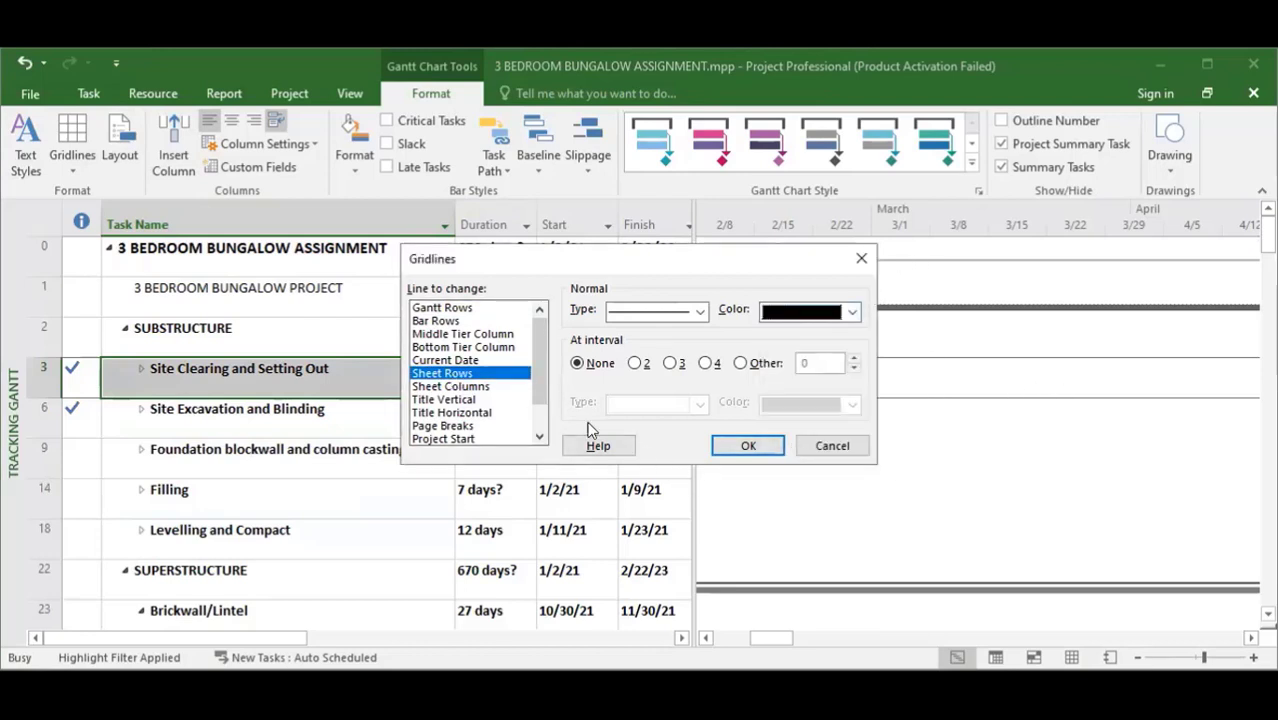
{"action": "left_click", "coordinate": [447, 386]}
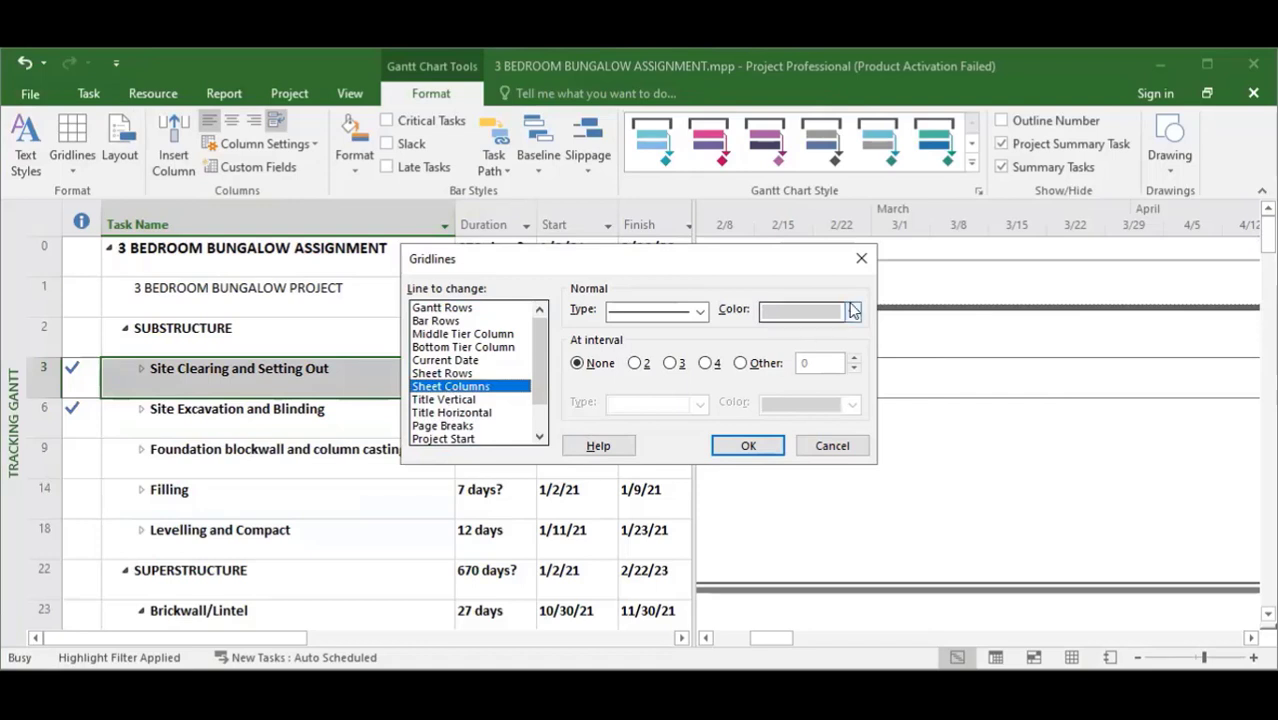
{"action": "left_click", "coordinate": [853, 312]}
{"action": "left_click", "coordinate": [786, 383]}
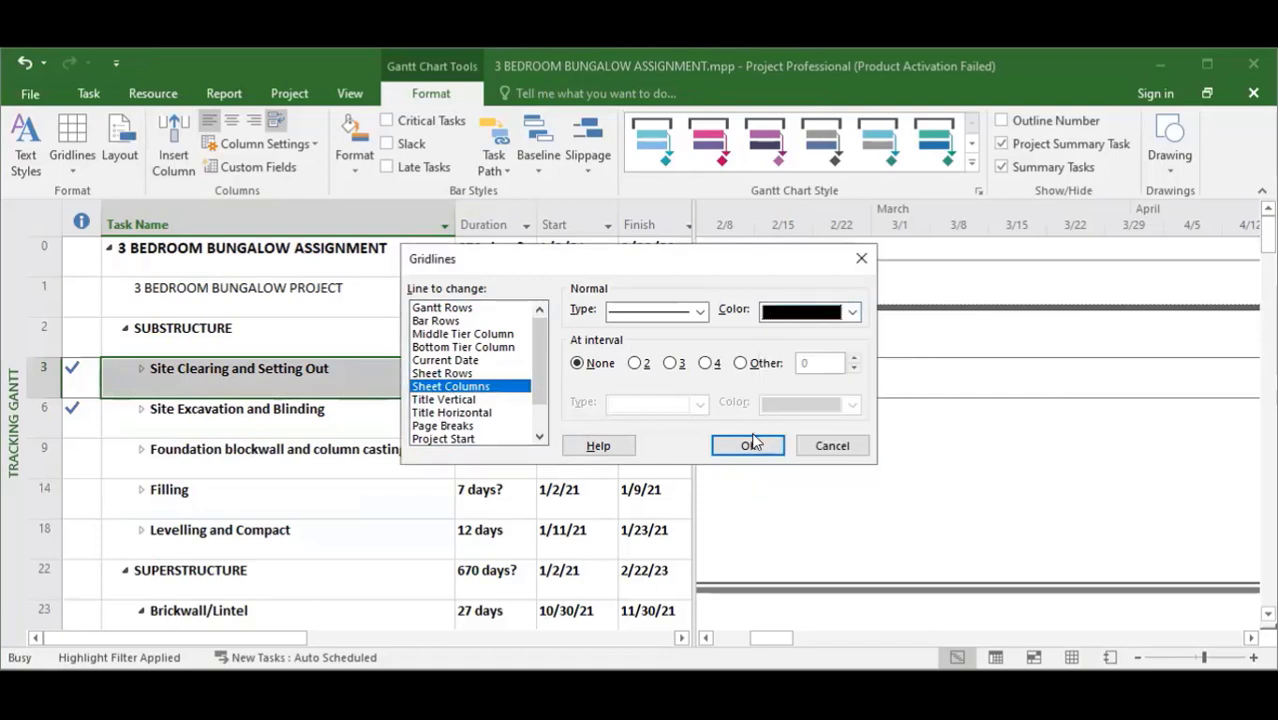
{"action": "left_click", "coordinate": [748, 445]}
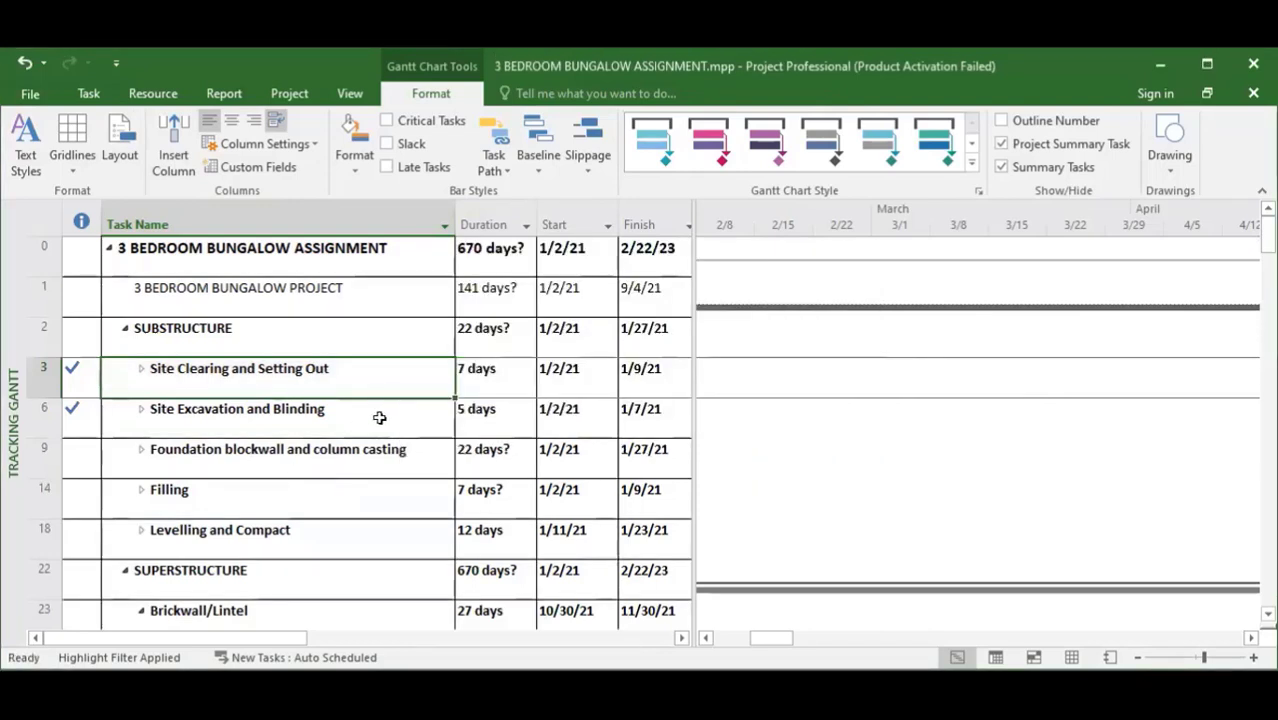
Step: Set the Title Vertical gridlines to black
{"action": "left_click", "coordinate": [72, 160]}
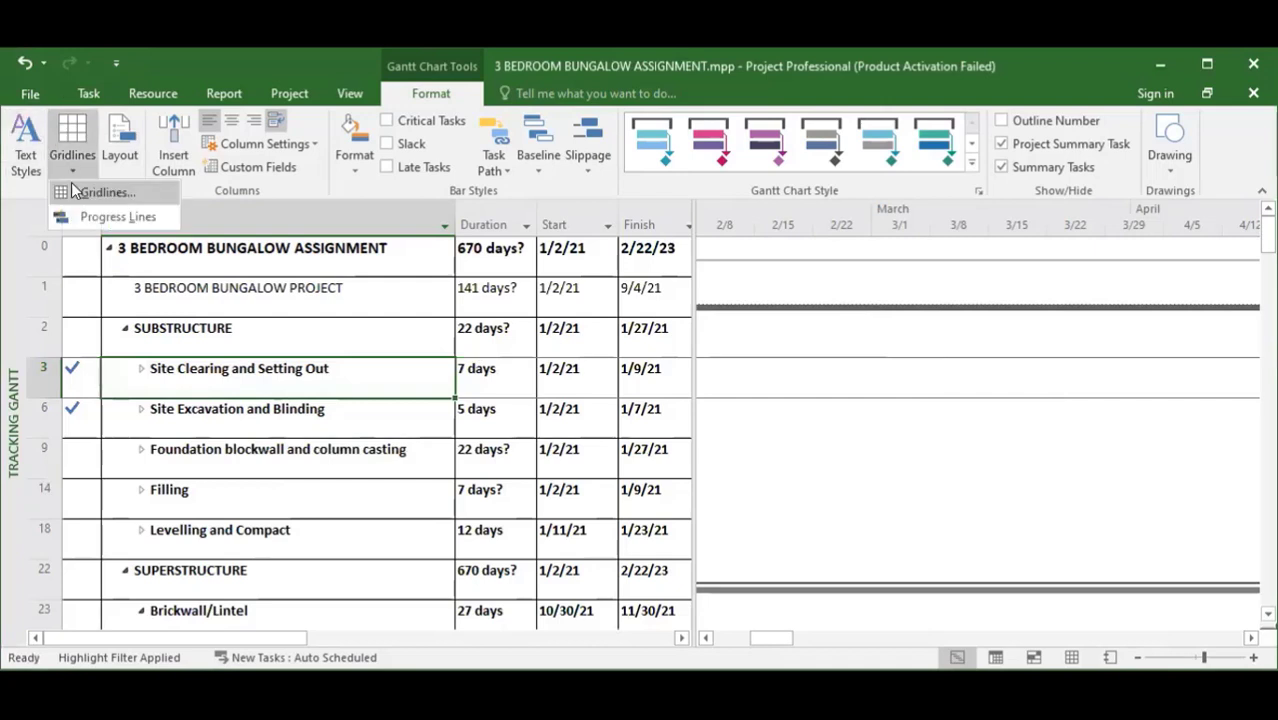
{"action": "left_click", "coordinate": [100, 194]}
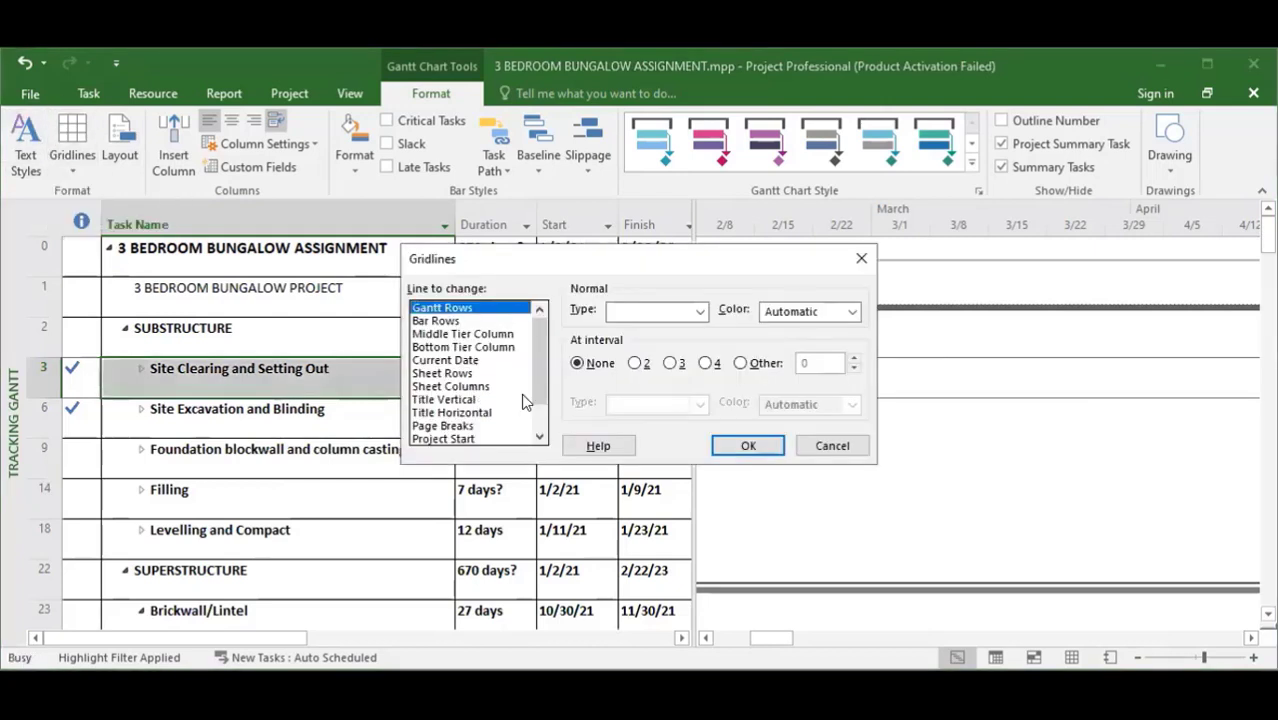
{"action": "scroll", "coordinate": [545, 437], "scroll_direction": "down", "scroll_amount": 1}
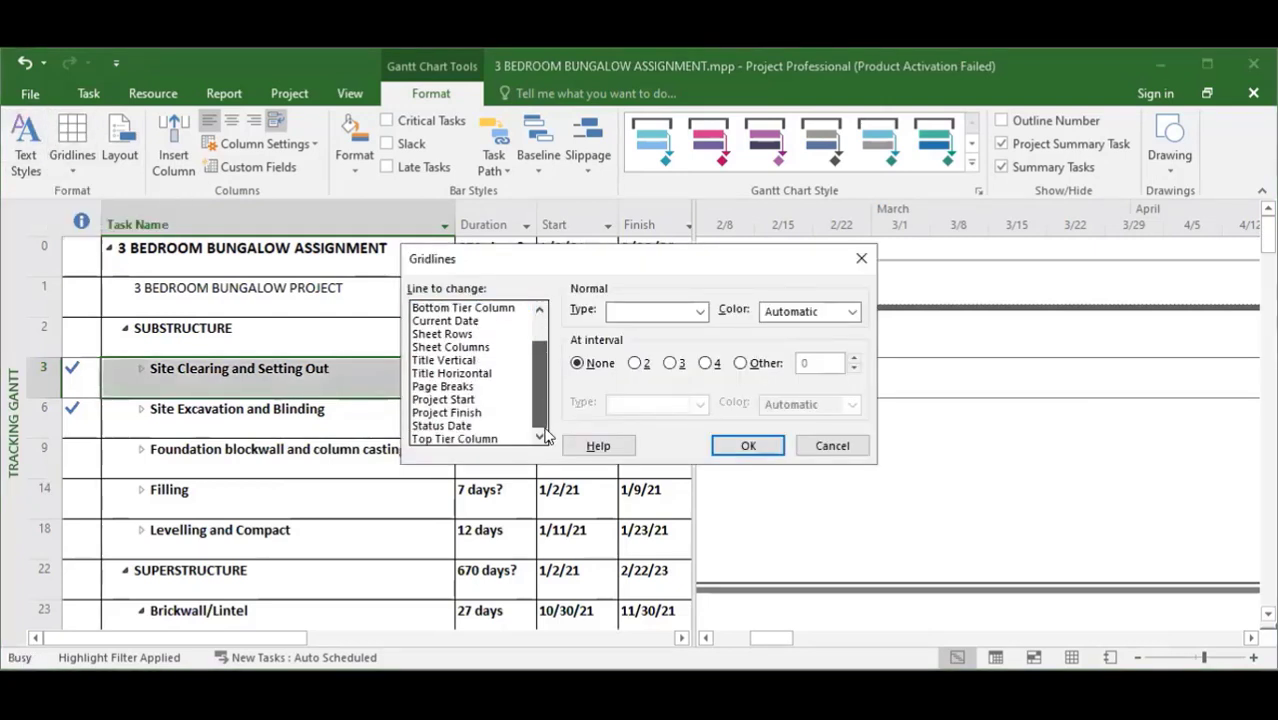
{"action": "left_click", "coordinate": [446, 360]}
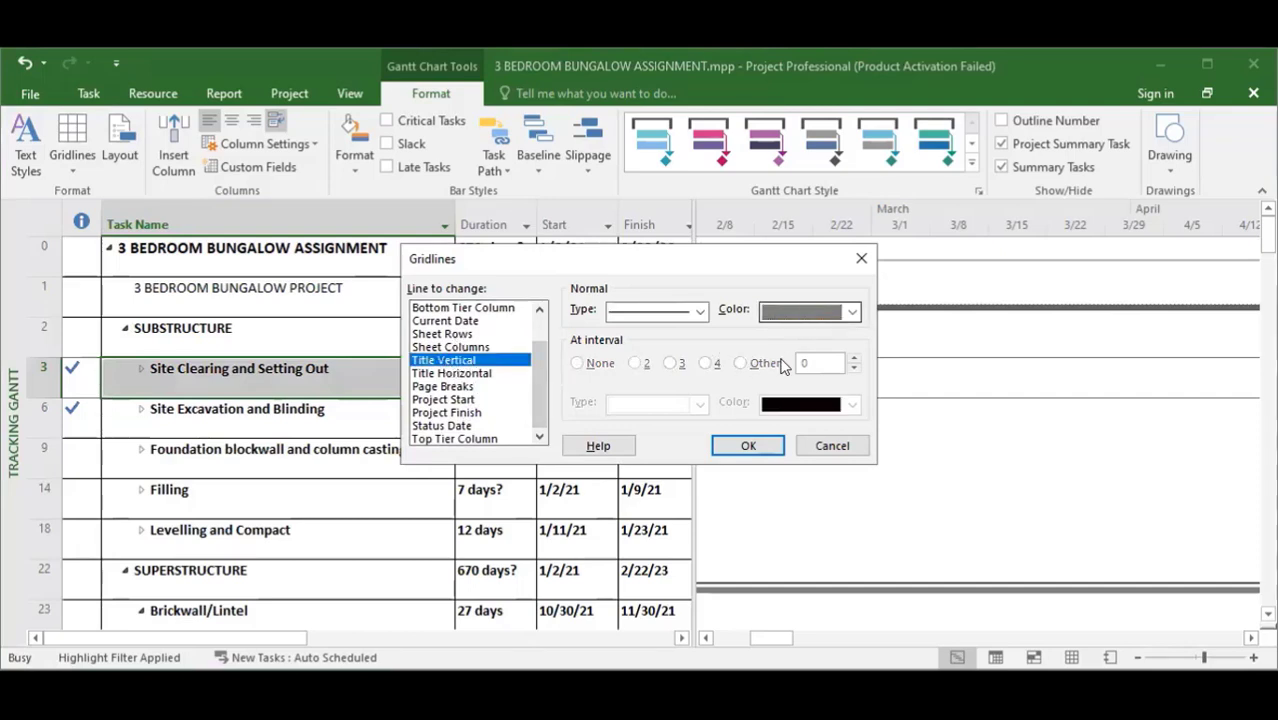
{"action": "left_click", "coordinate": [808, 313]}
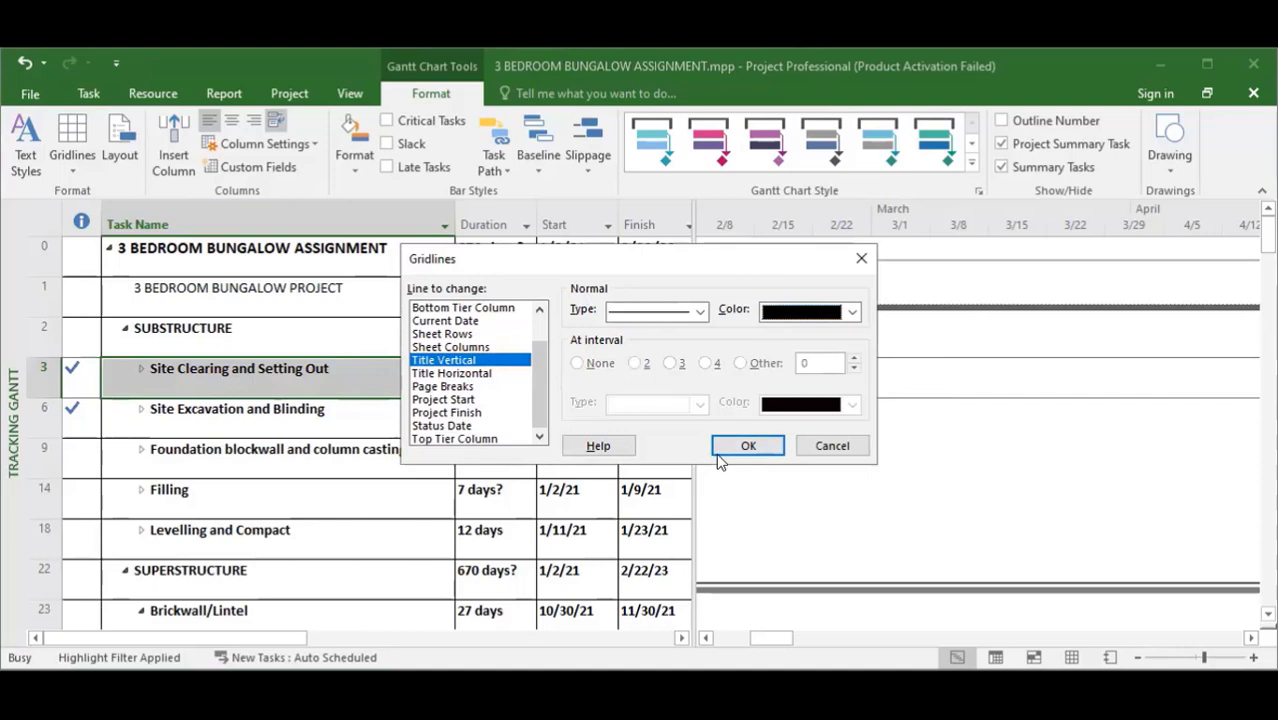
{"action": "left_click", "coordinate": [748, 445]}
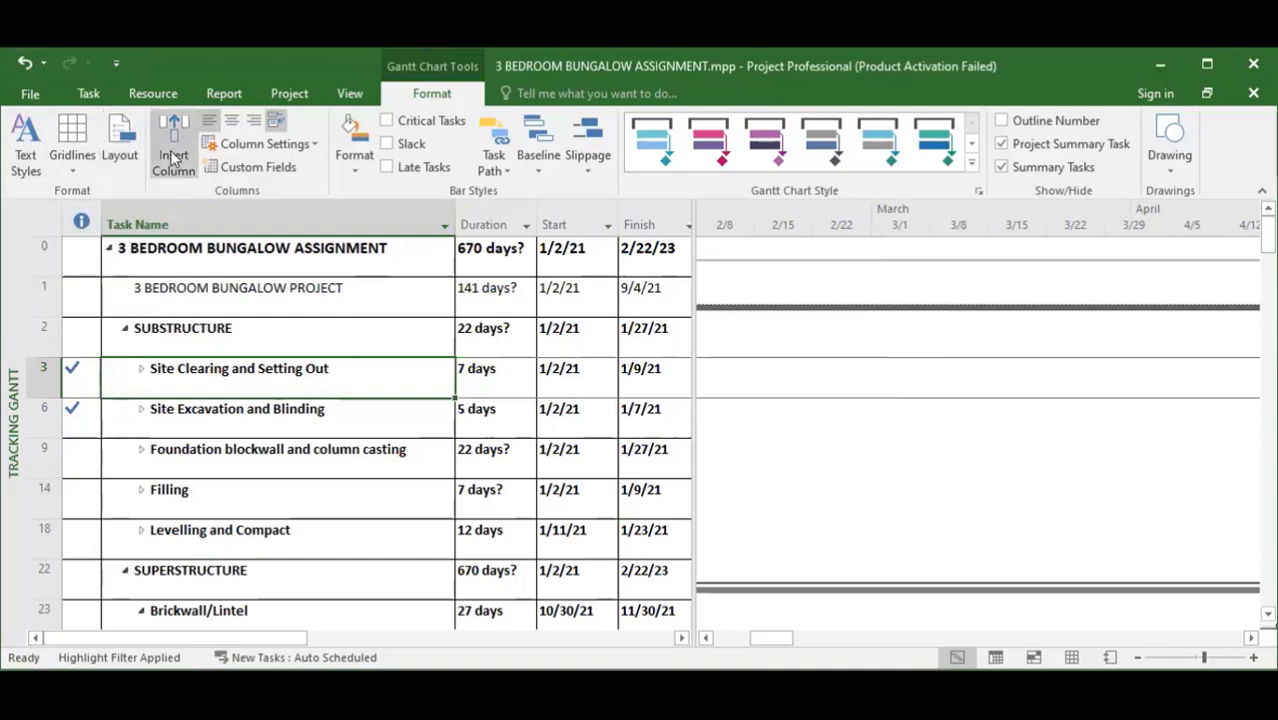
Step: Format the Site Clearing and Setting Out bar with a left-pointing triangle at its start and a right-pointing triangle at its end
{"action": "left_click", "coordinate": [355, 171]}
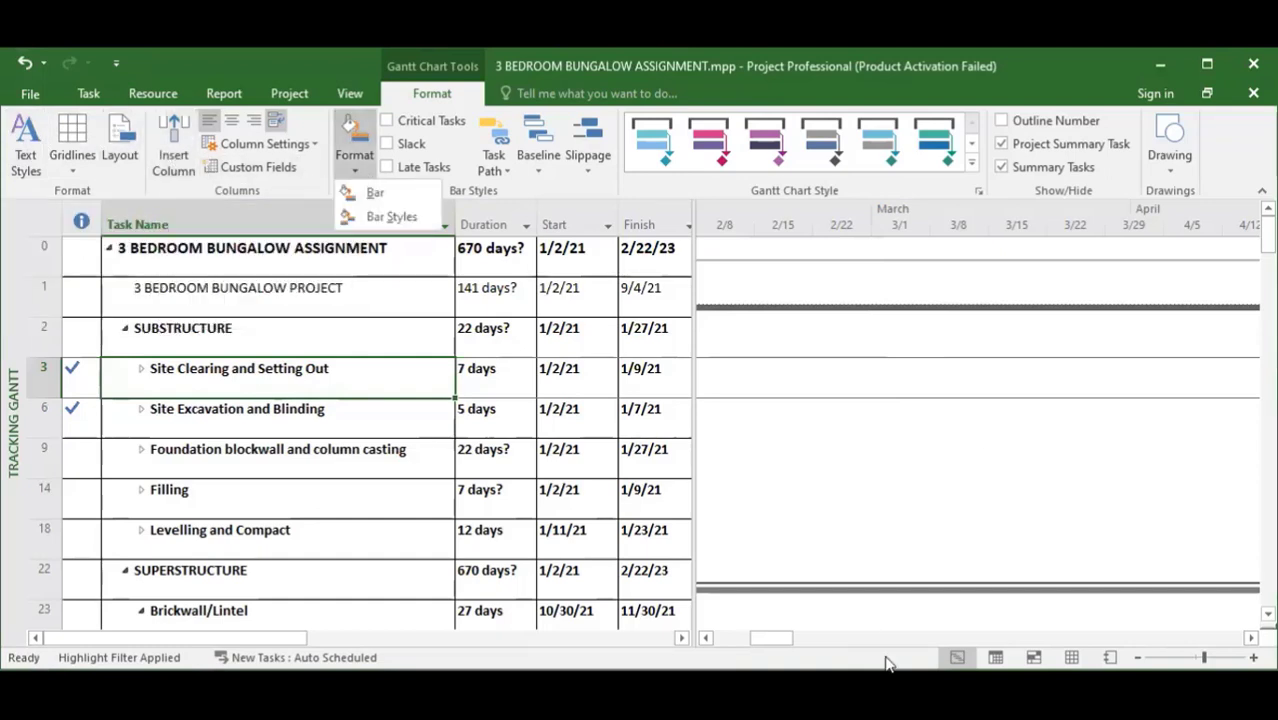
{"action": "left_click_drag", "start_coordinate": [772, 637], "coordinate": [735, 637]}
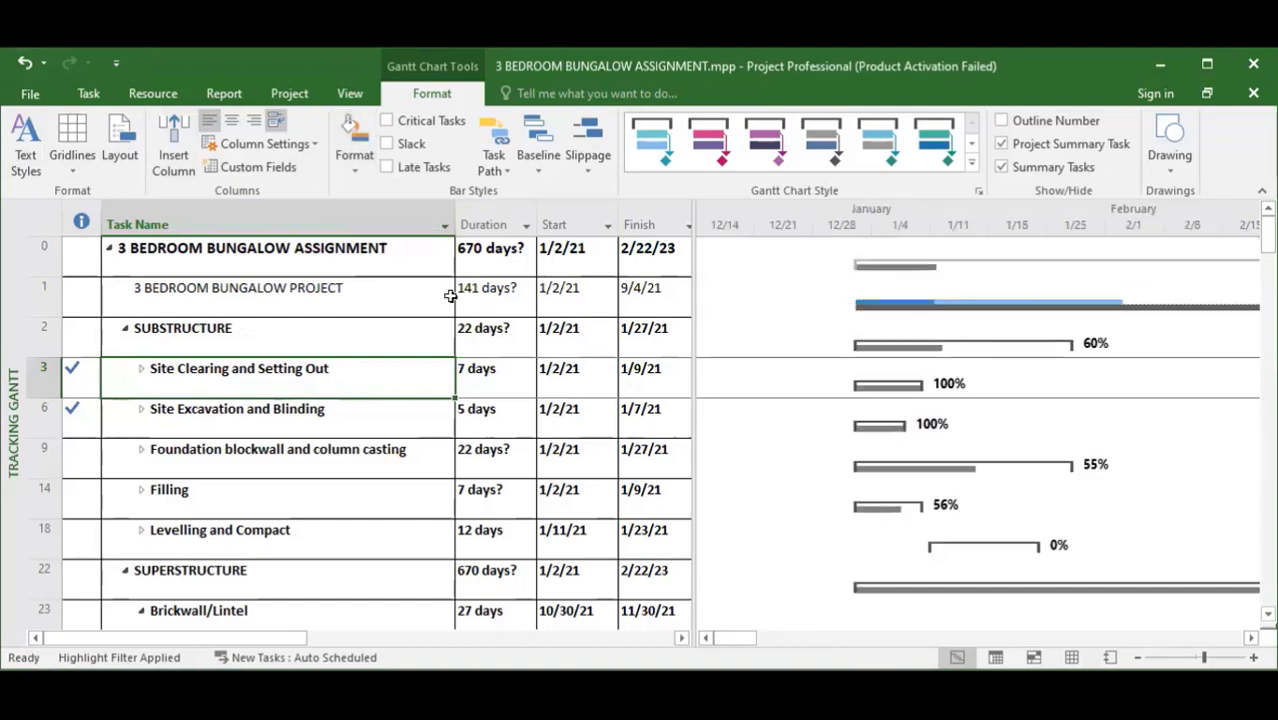
{"action": "left_click", "coordinate": [359, 168]}
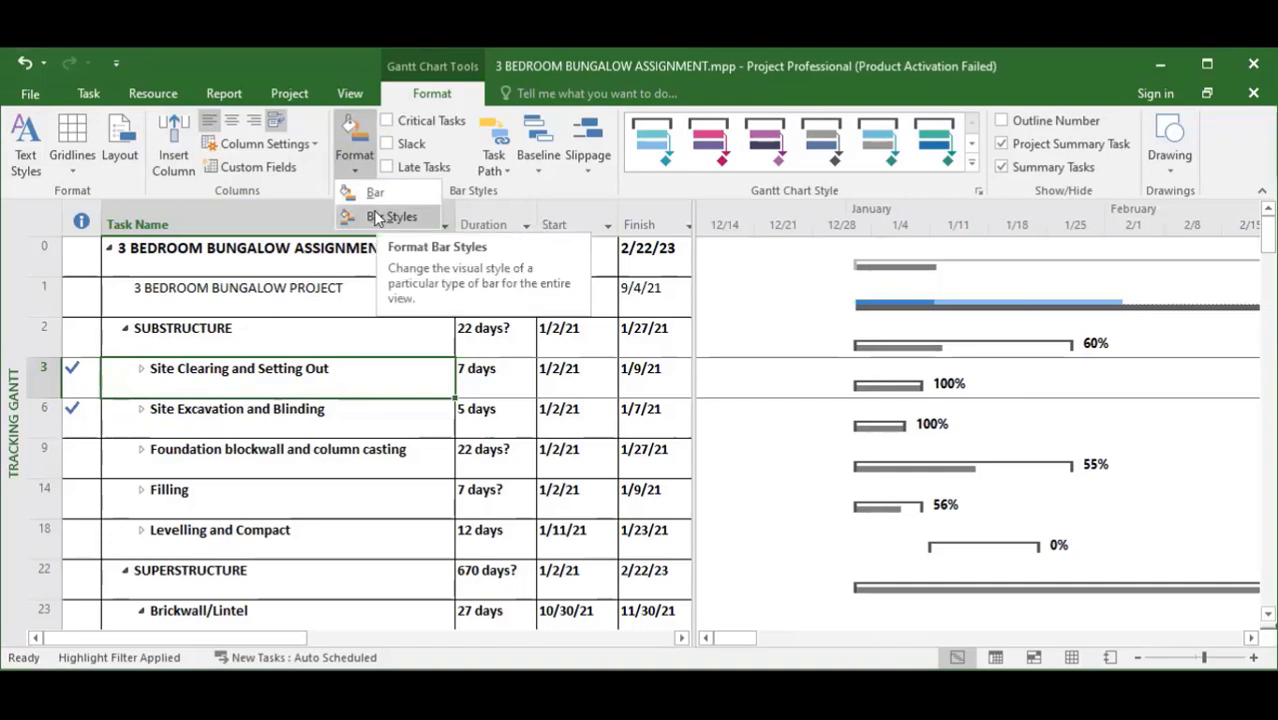
{"action": "left_click", "coordinate": [373, 195]}
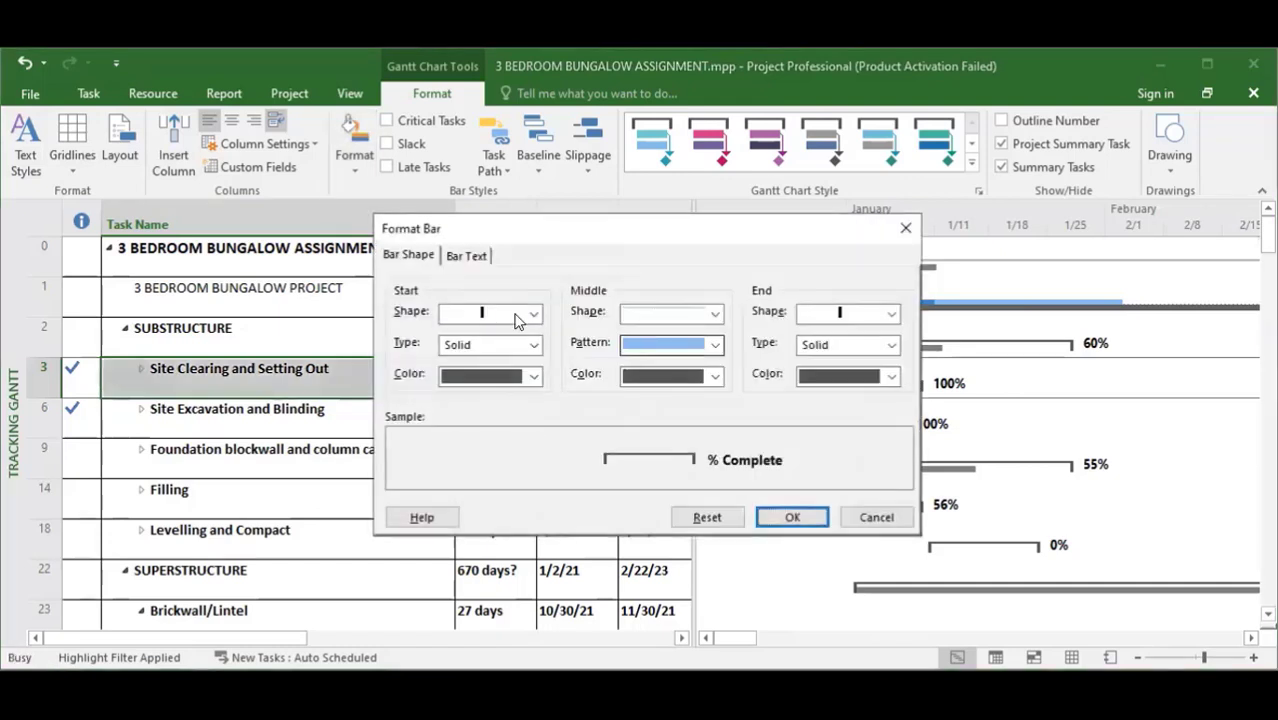
{"action": "left_click", "coordinate": [448, 257]}
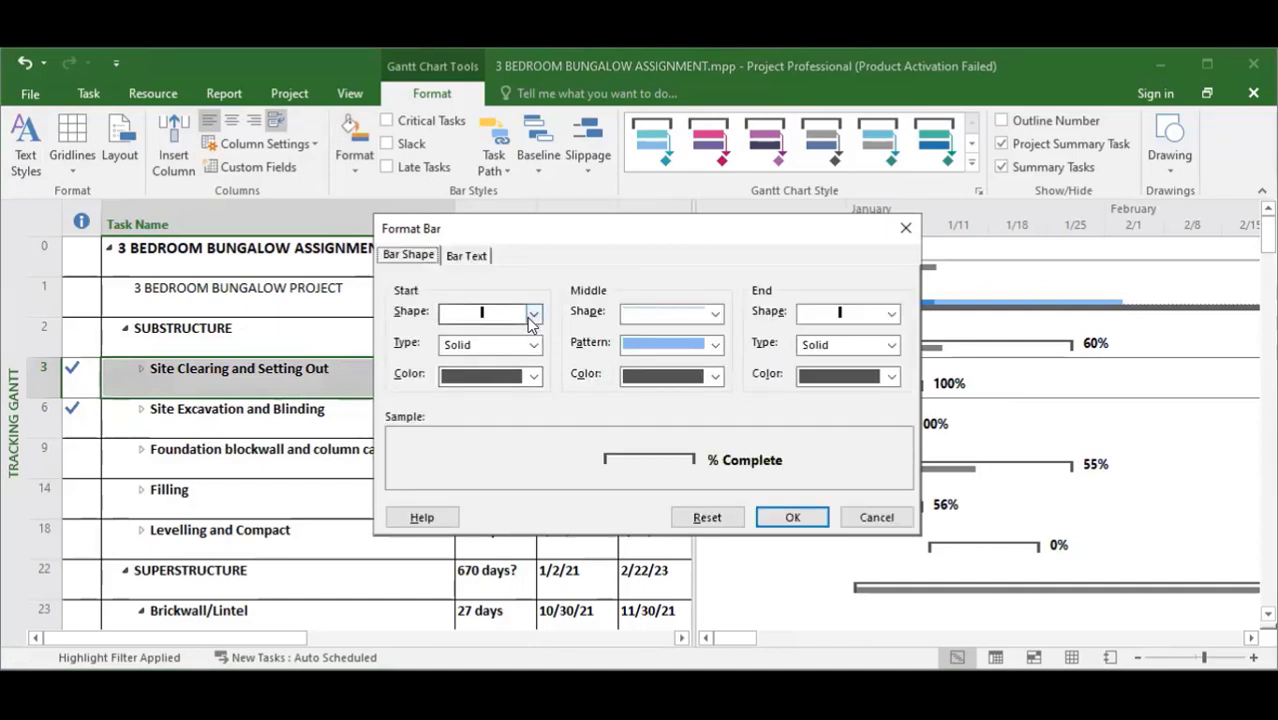
{"action": "left_click", "coordinate": [533, 314]}
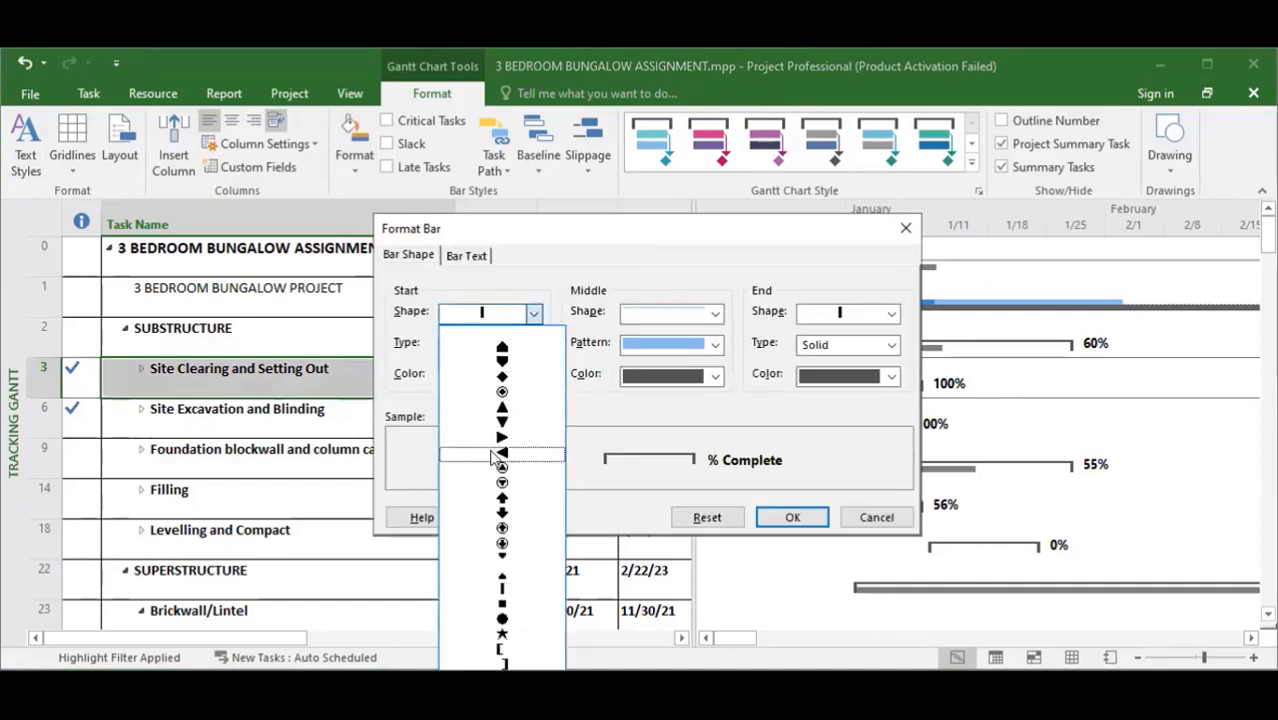
{"action": "left_click", "coordinate": [500, 453]}
{"action": "left_click", "coordinate": [890, 313]}
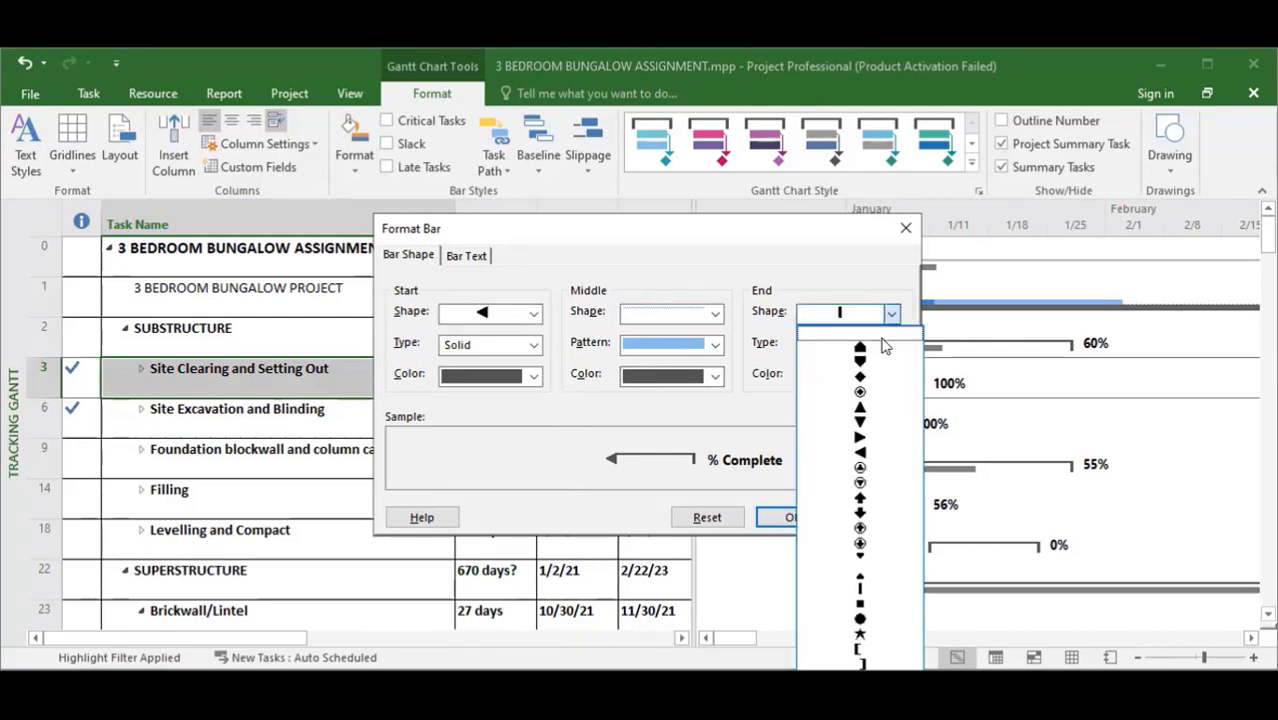
{"action": "left_click", "coordinate": [866, 443]}
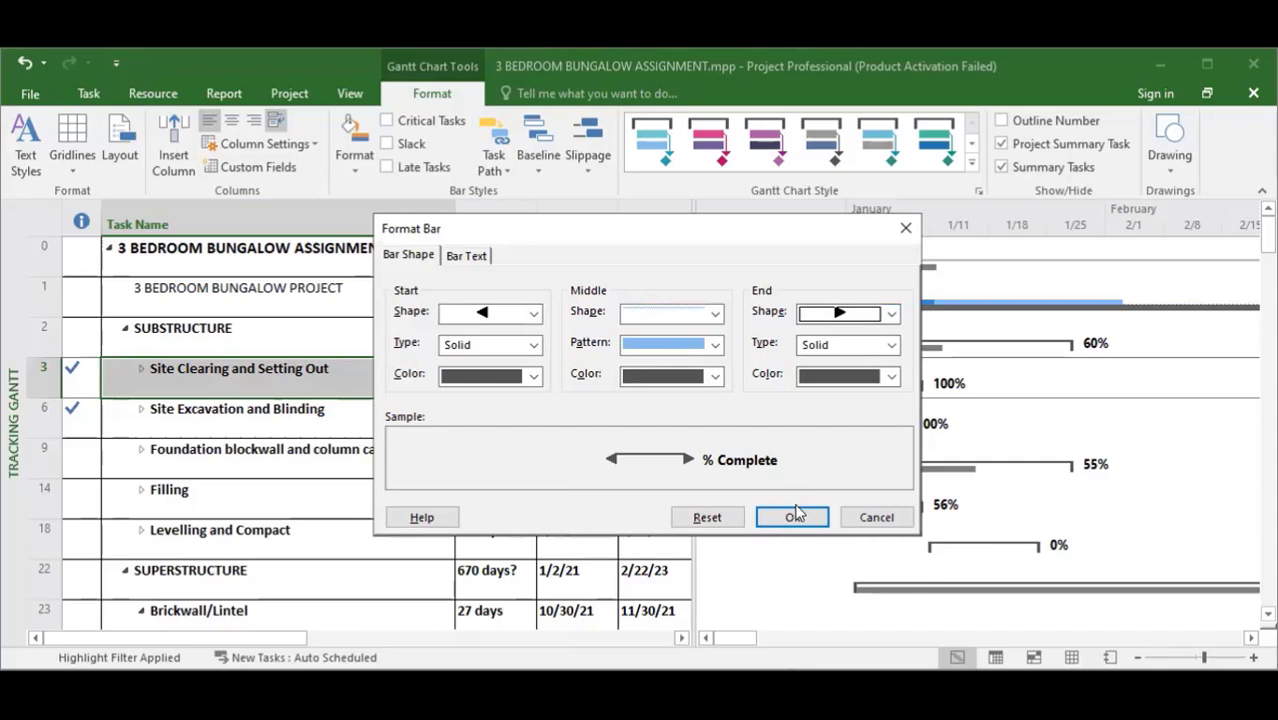
{"action": "left_click", "coordinate": [795, 515]}
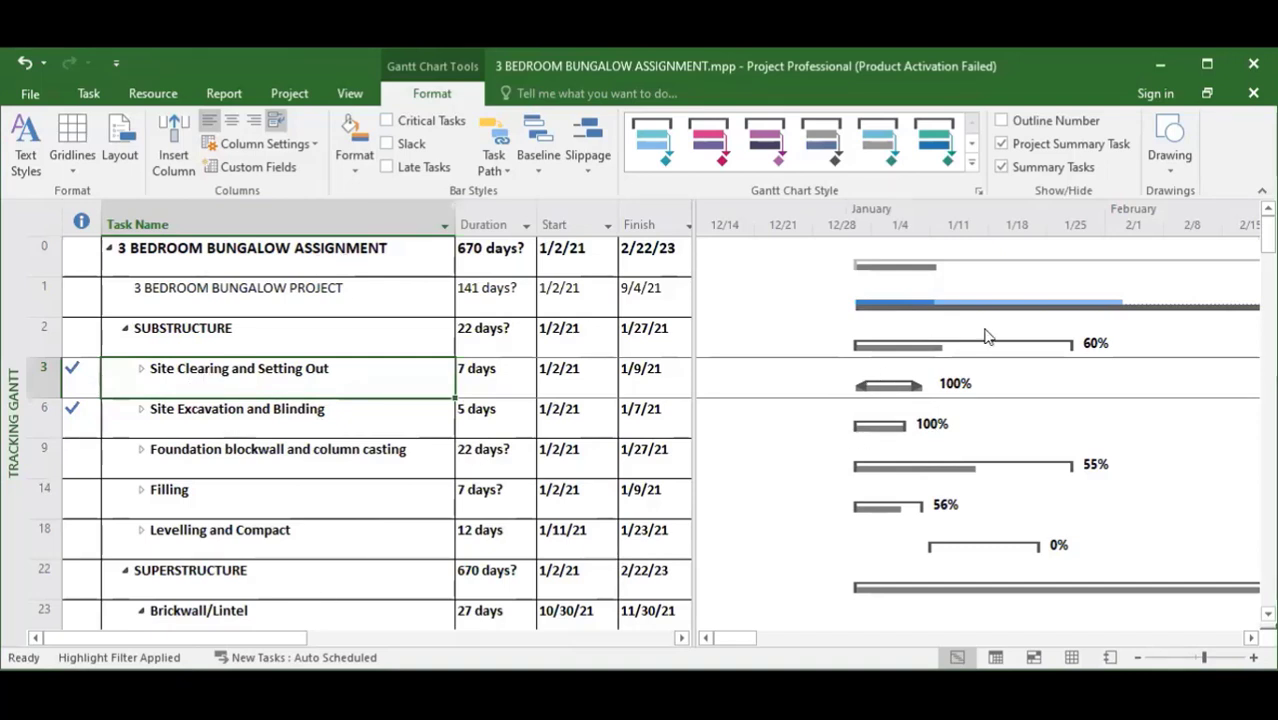
Step: Turn the Late Tasks bar formatting on and off, and view the baselines offered for baseline and slippage display
{"action": "scroll", "coordinate": [890, 460], "scroll_direction": "down", "scroll_amount": 10}
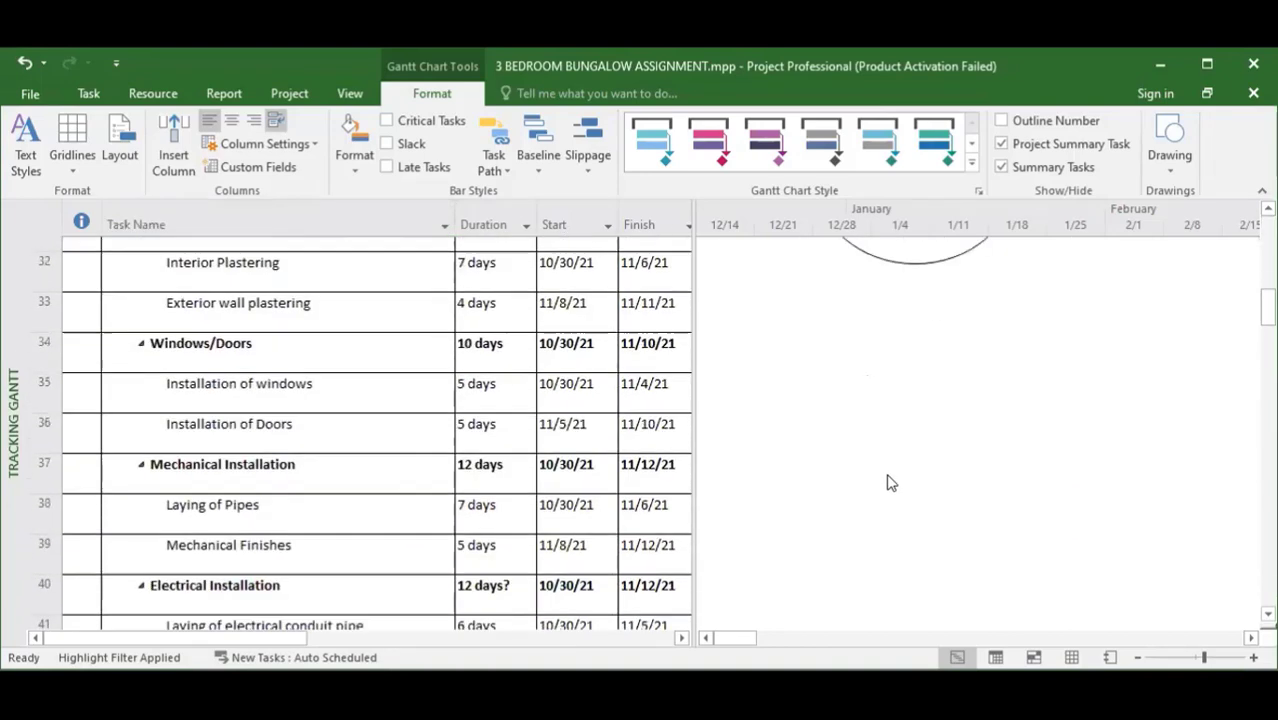
{"action": "scroll", "coordinate": [887, 480], "scroll_direction": "up", "scroll_amount": 10}
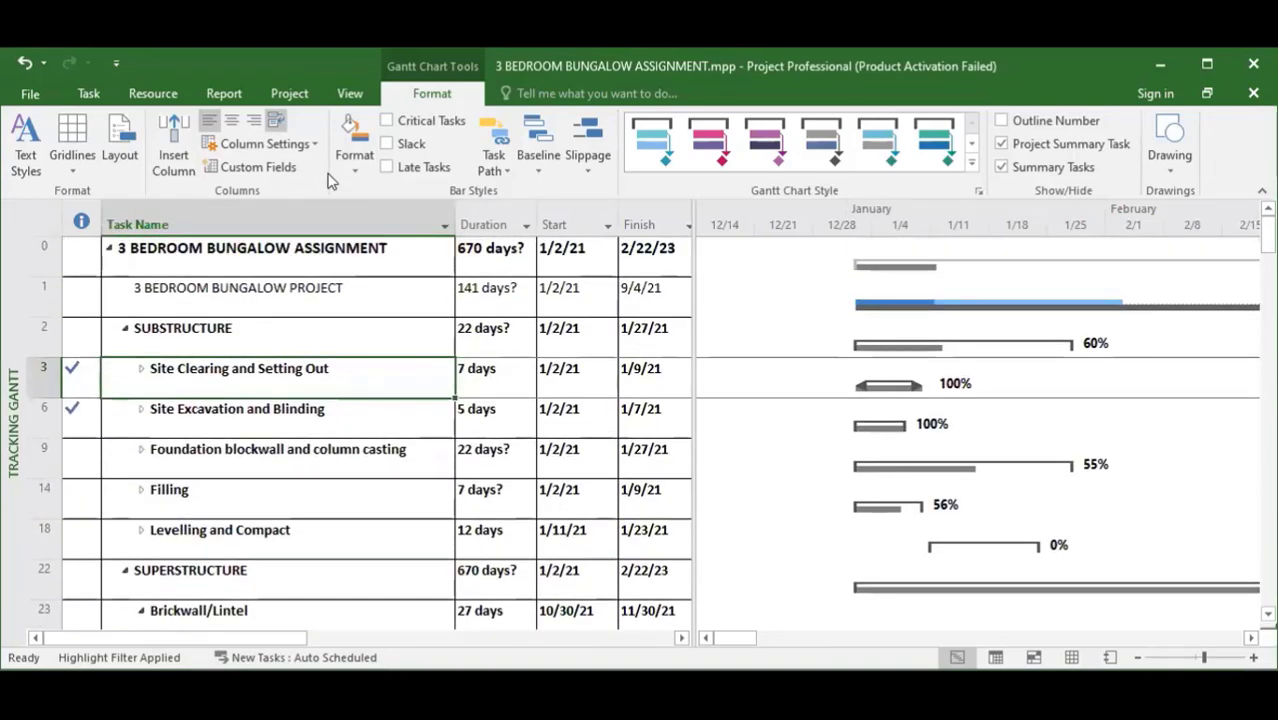
{"action": "left_click", "coordinate": [386, 121]}
{"action": "left_click", "coordinate": [386, 144]}
{"action": "left_click", "coordinate": [386, 168]}
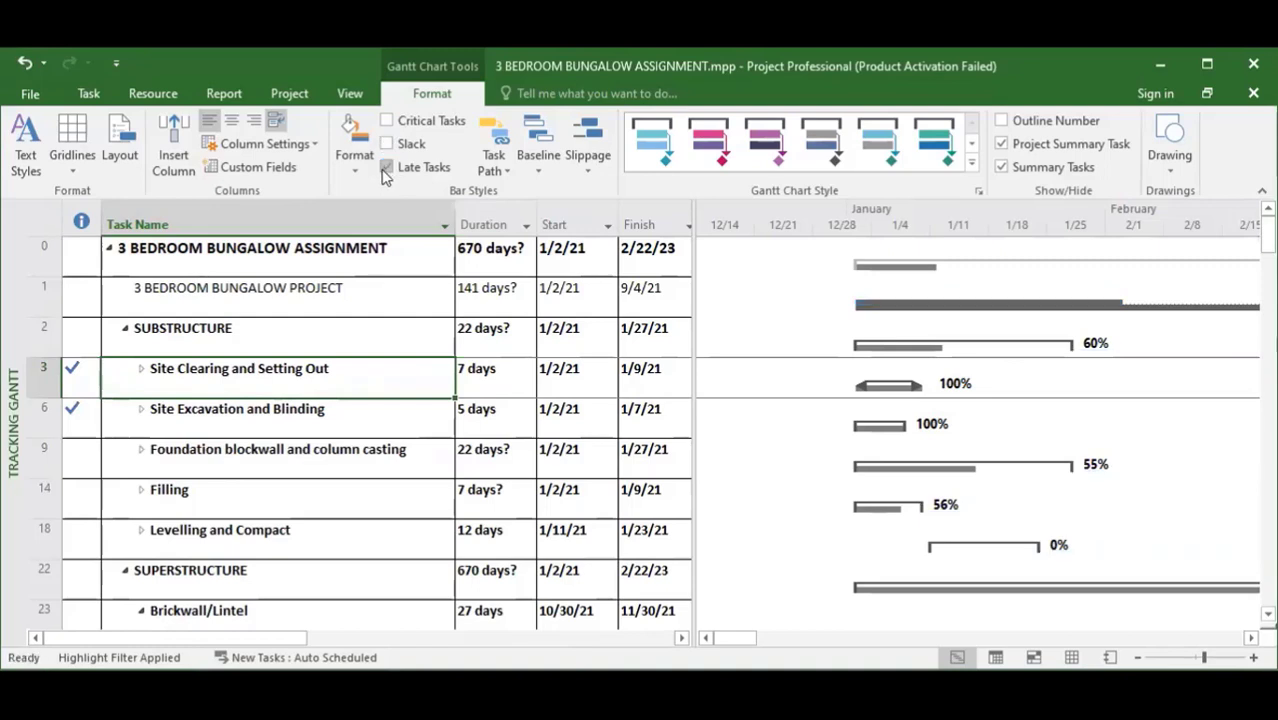
{"action": "left_click", "coordinate": [386, 168]}
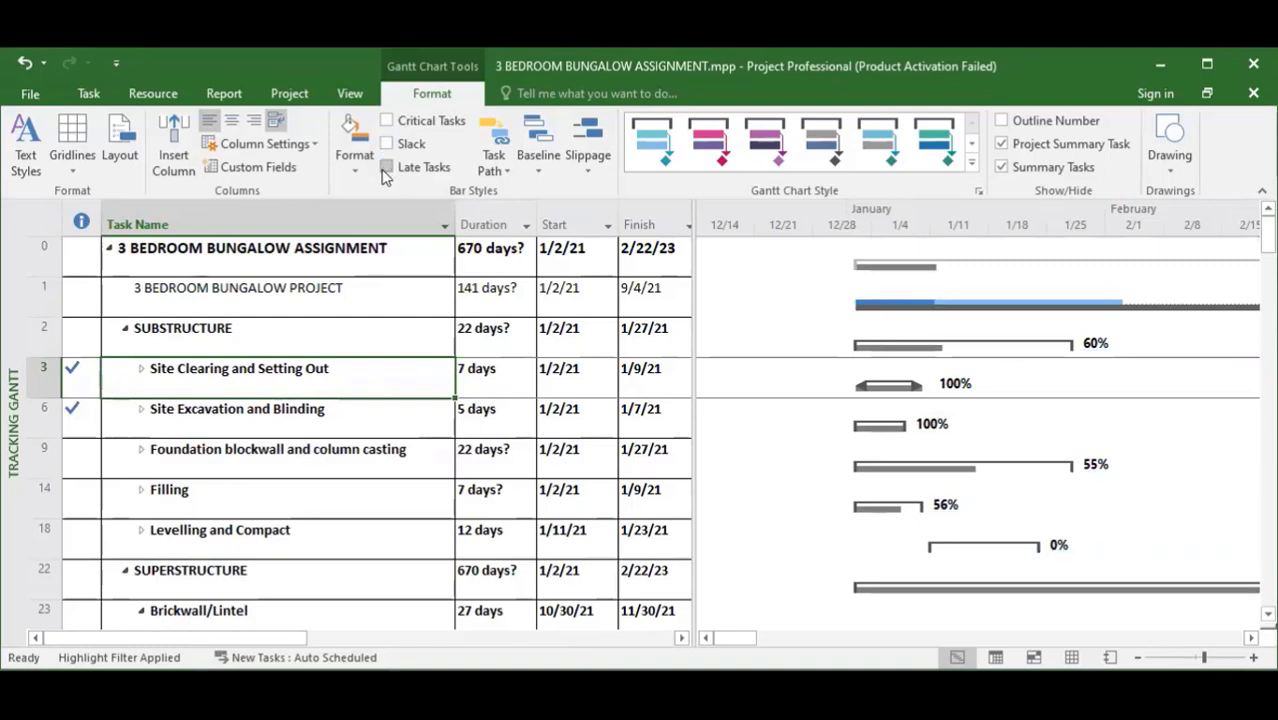
{"action": "left_click", "coordinate": [528, 172]}
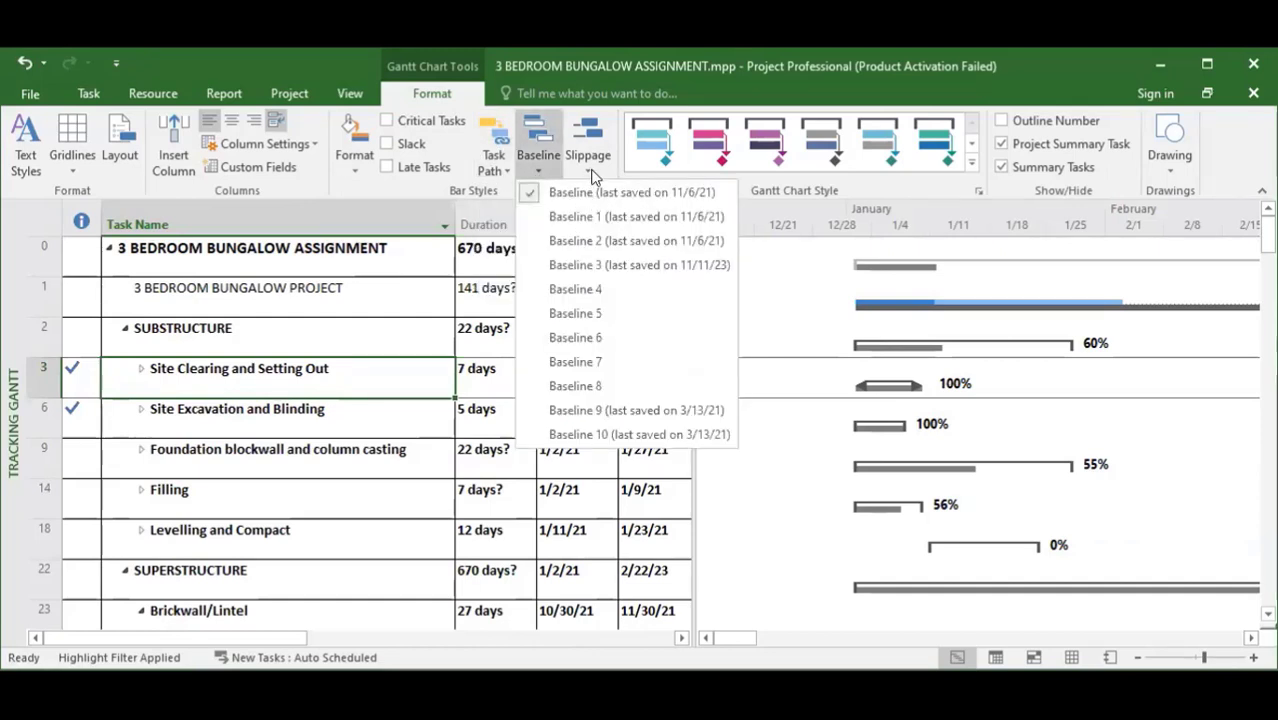
{"action": "left_click", "coordinate": [590, 172]}
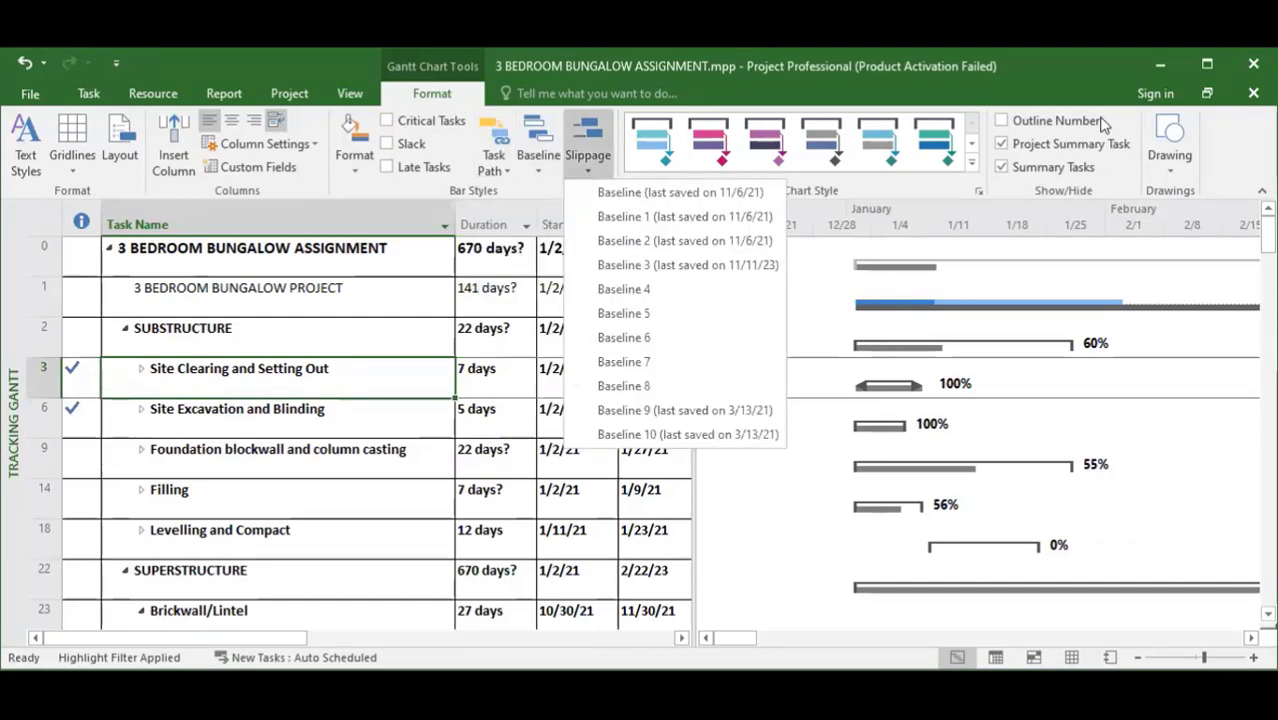
Step: Show and hide the outline numbers, and hide and restore the project summary task and the summary tasks
{"action": "left_click", "coordinate": [1003, 121]}
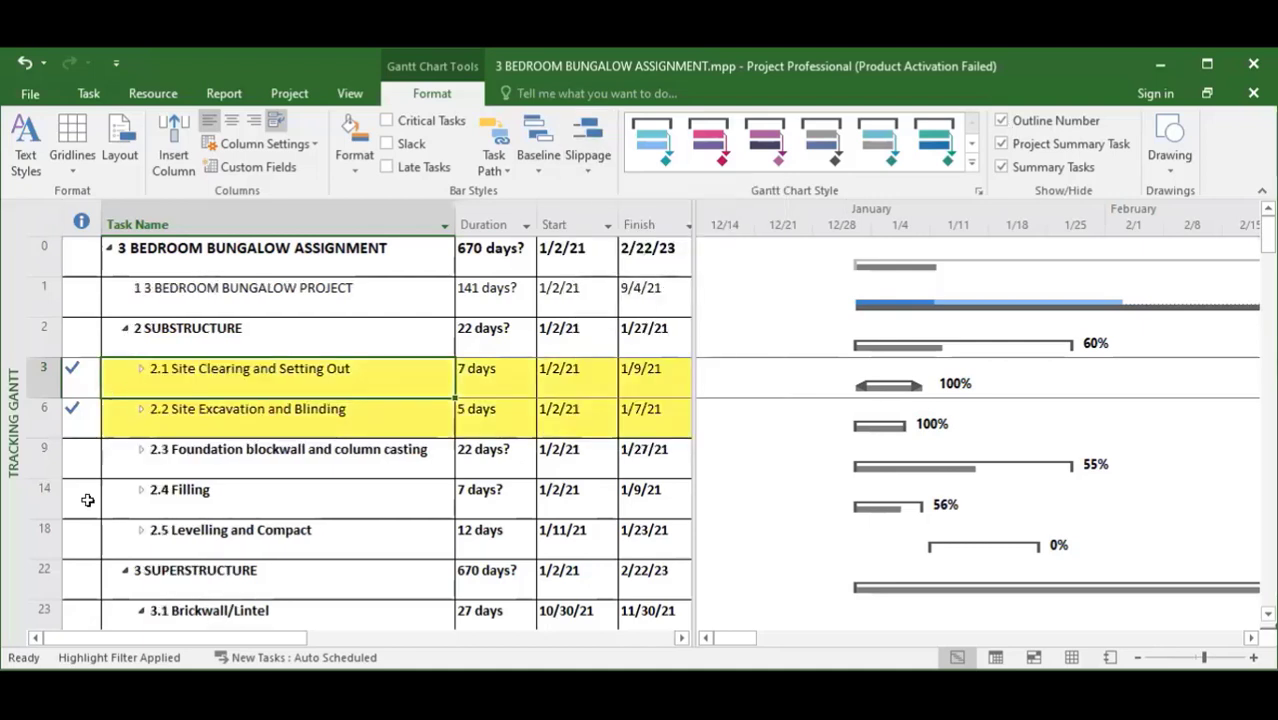
{"action": "left_click", "coordinate": [1002, 120]}
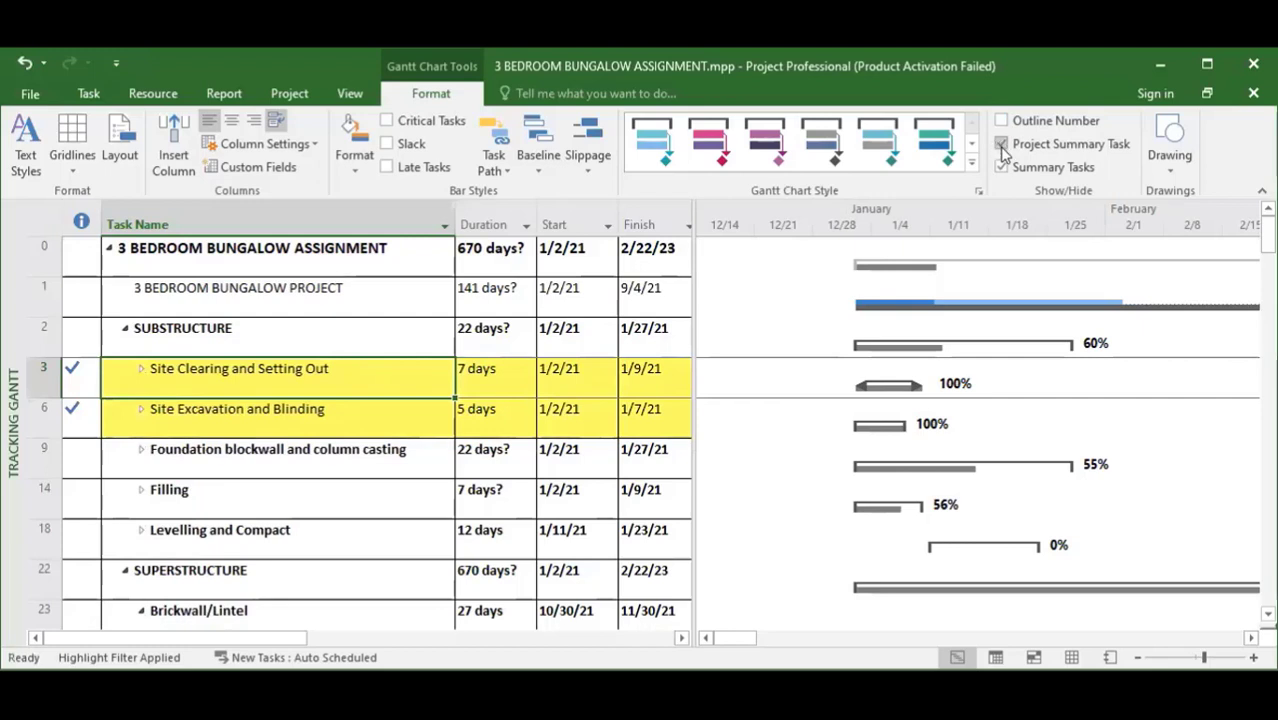
{"action": "left_click", "coordinate": [1001, 144]}
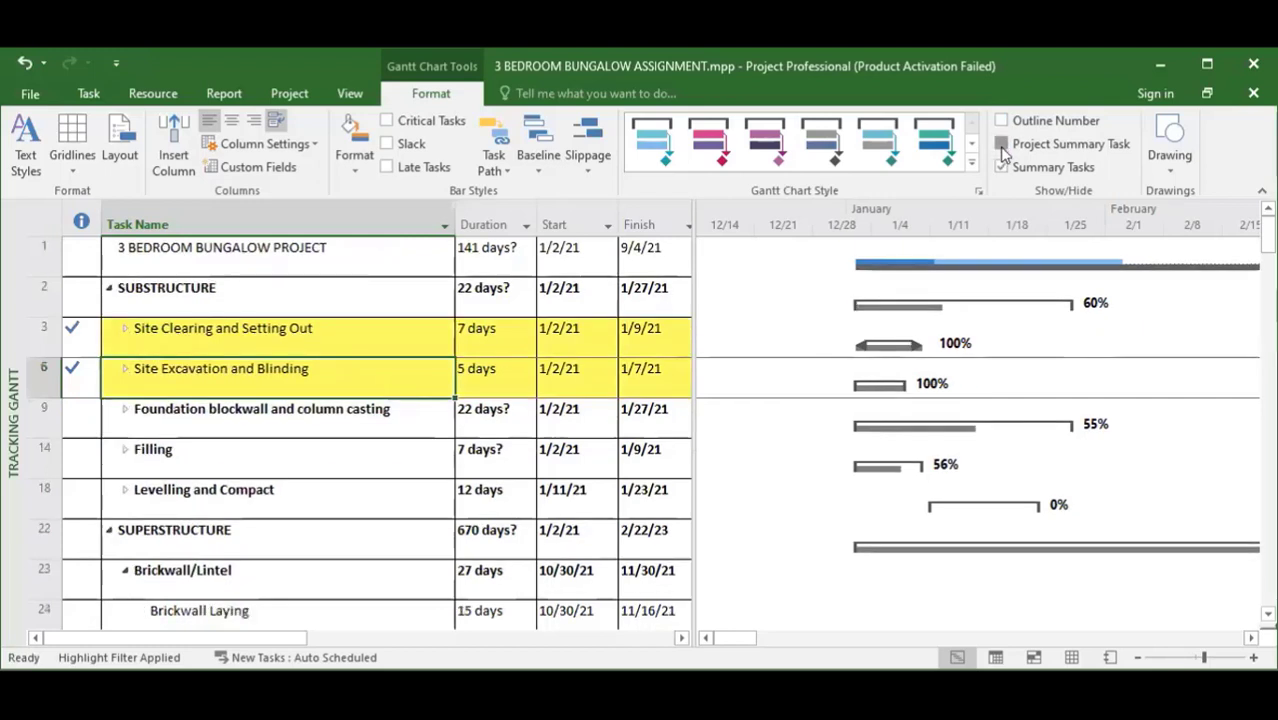
{"action": "left_click", "coordinate": [1002, 145]}
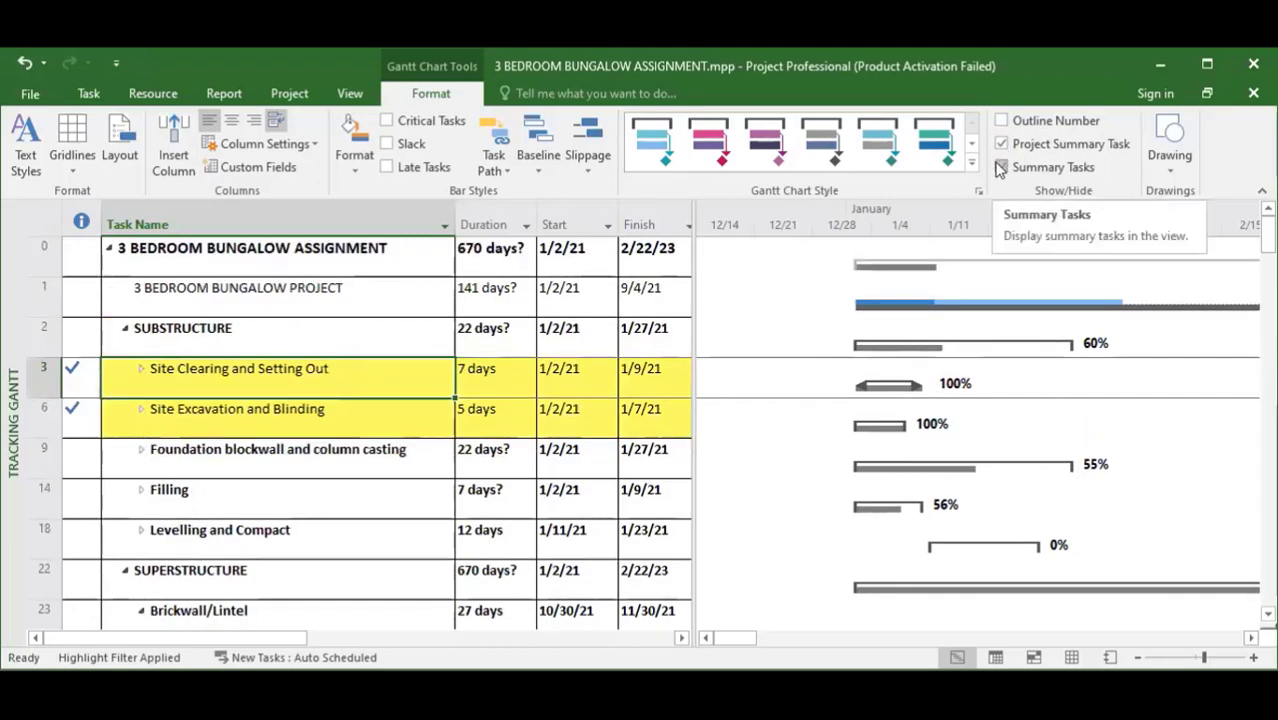
{"action": "left_click", "coordinate": [1001, 168]}
{"action": "left_click", "coordinate": [1000, 168]}
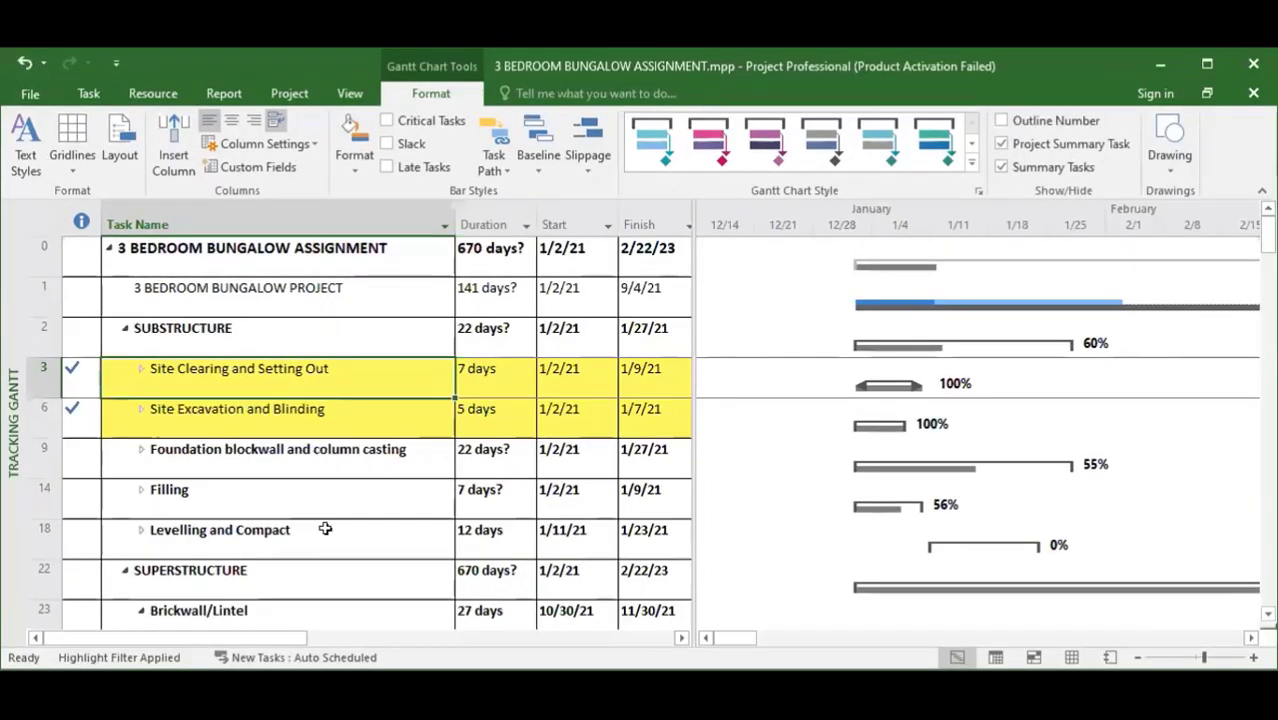
{"action": "left_click", "coordinate": [320, 530]}
{"action": "left_click", "coordinate": [228, 453]}
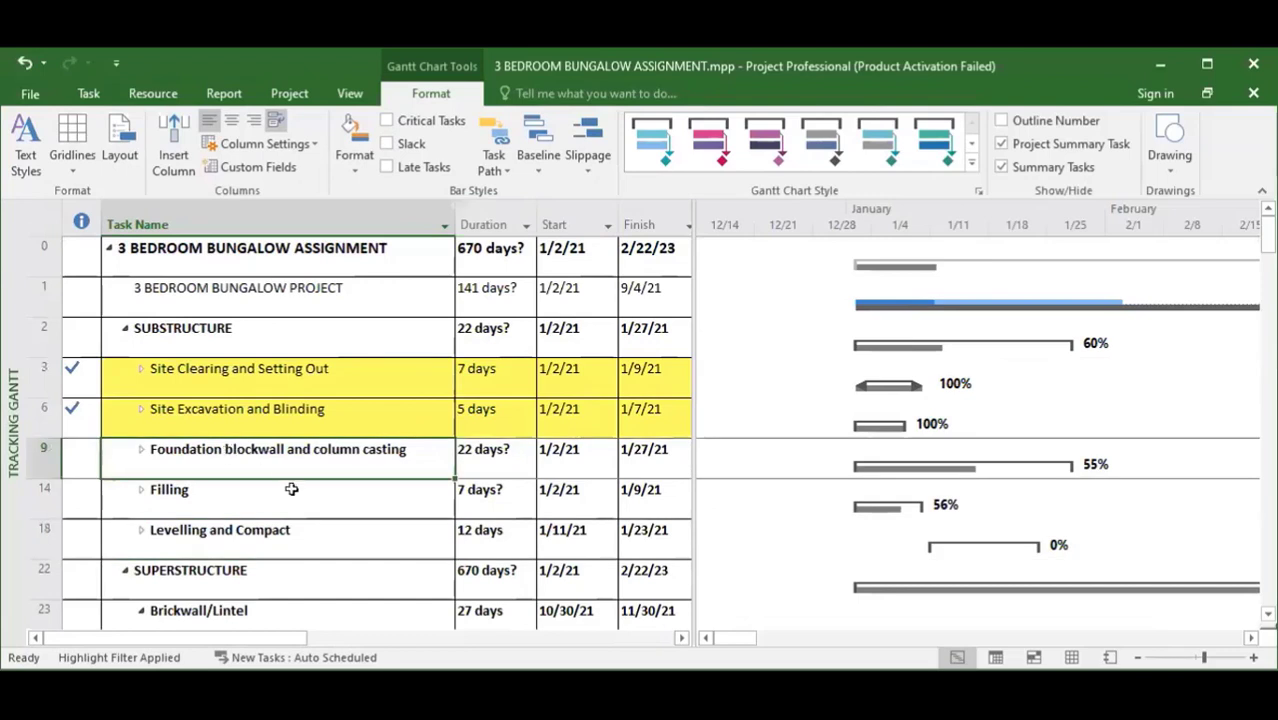
{"action": "left_click", "coordinate": [160, 535]}
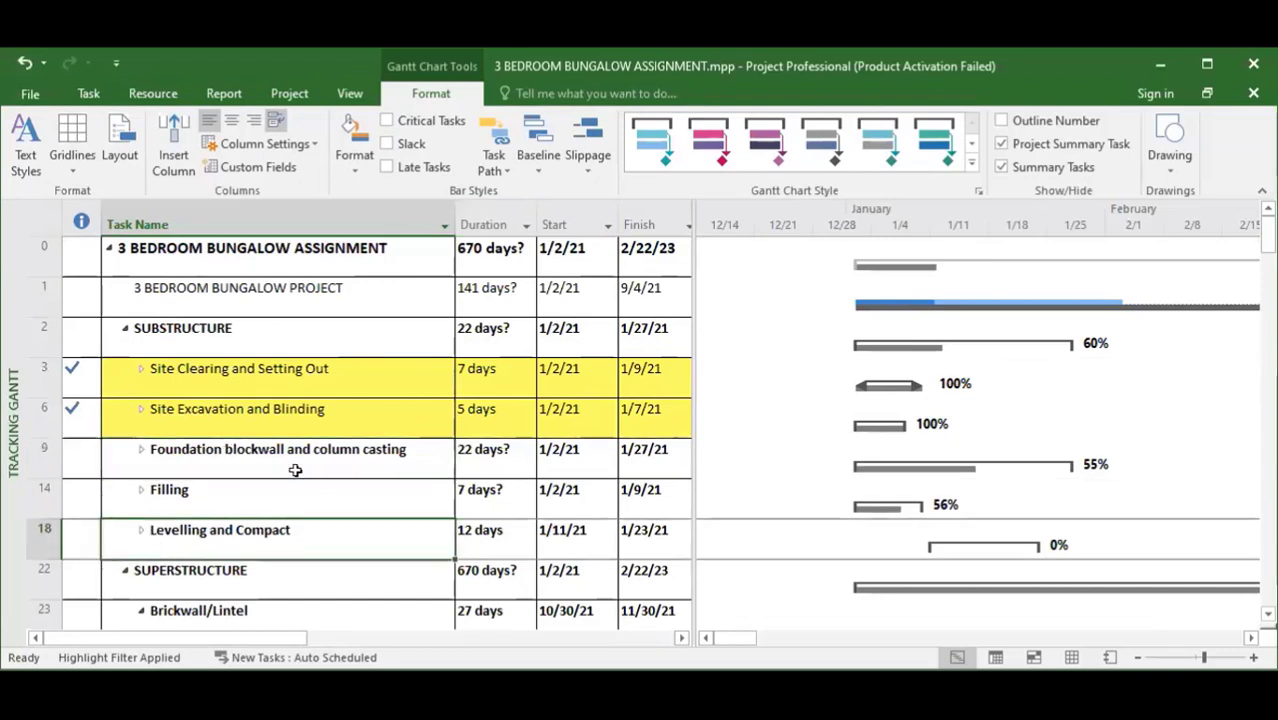
Step: Open the recent file WEEK 1 EXAMPLE.mpp and look through its task list
{"action": "left_click", "coordinate": [28, 94]}
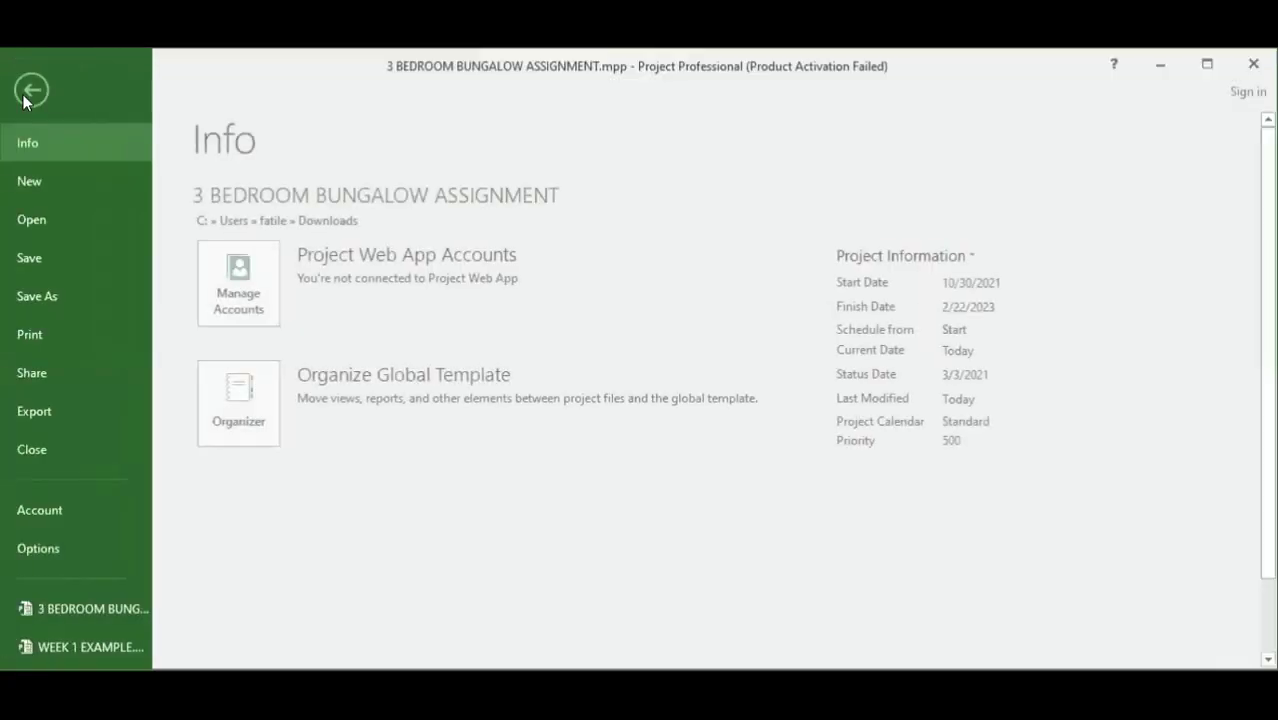
{"action": "left_click", "coordinate": [86, 655]}
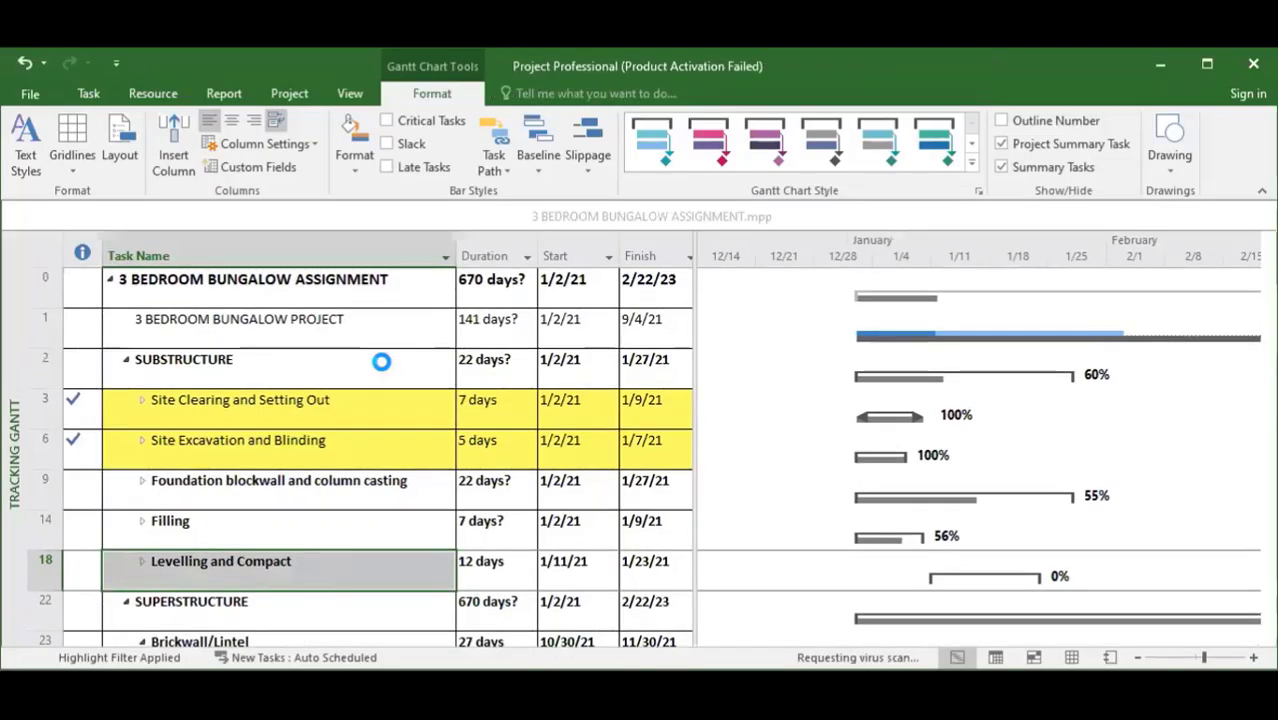
{"action": "scroll", "coordinate": [440, 448], "scroll_direction": "down", "scroll_amount": 2}
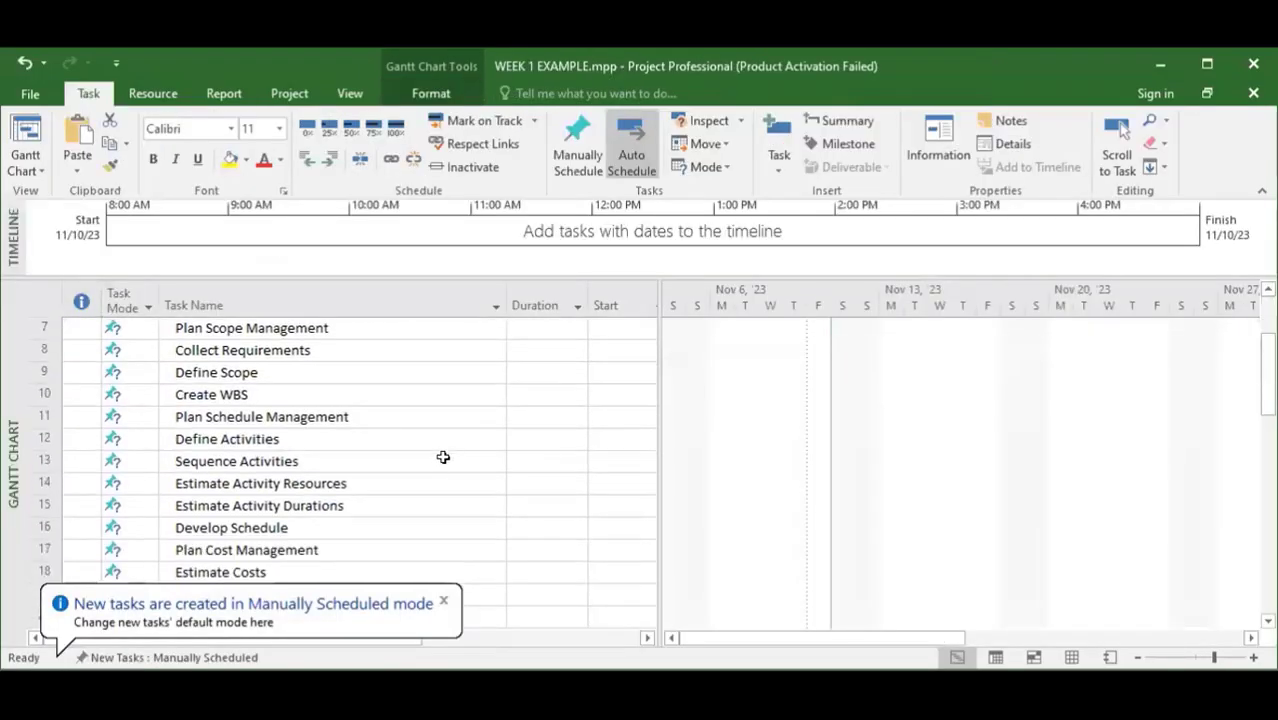
{"action": "scroll", "coordinate": [440, 448], "scroll_direction": "up", "scroll_amount": 2}
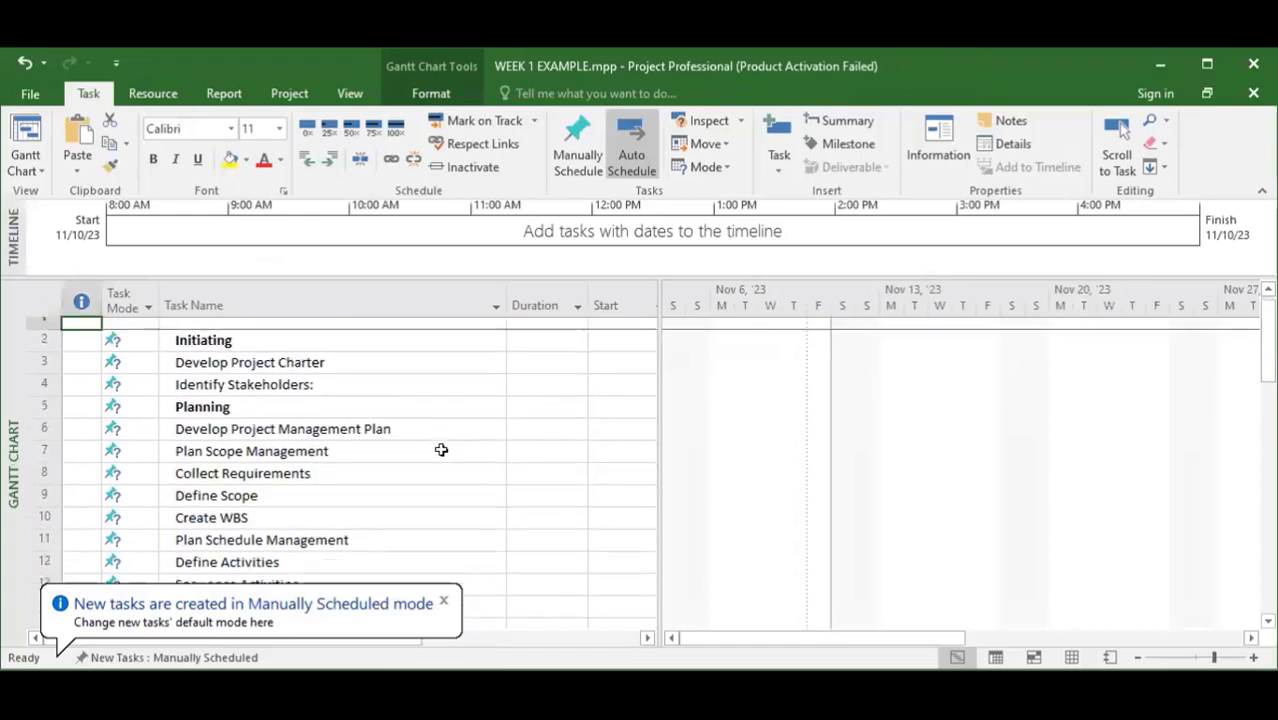
{"action": "left_click", "coordinate": [30, 172]}
{"action": "left_click", "coordinate": [445, 95]}
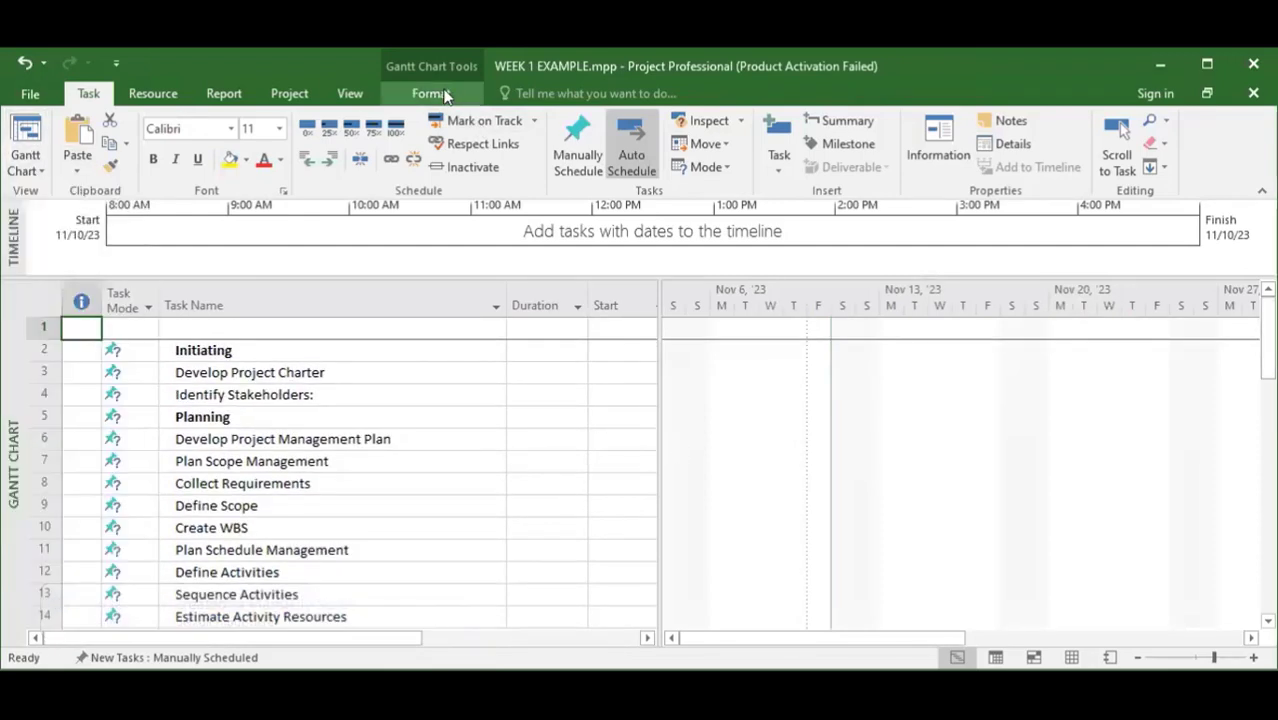
Step: Open a new window of Project1 in the Gantt with Timeline view
{"action": "left_click", "coordinate": [345, 90]}
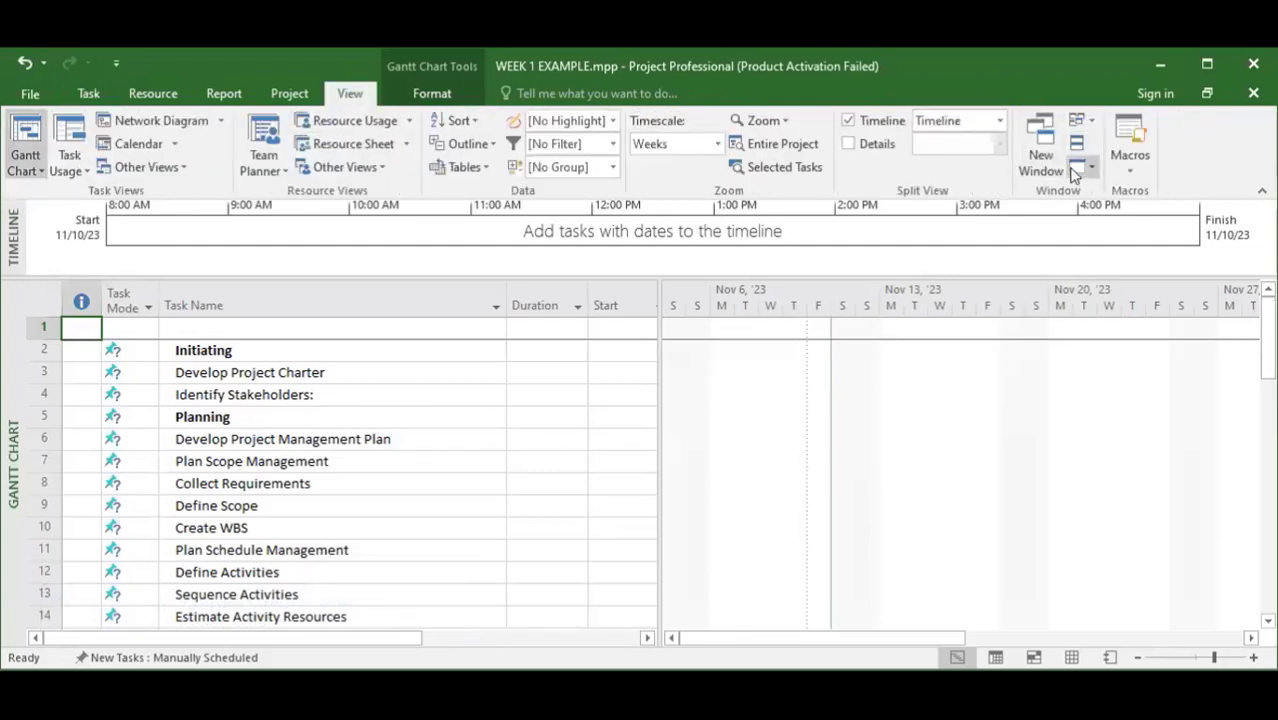
{"action": "left_click", "coordinate": [1040, 168]}
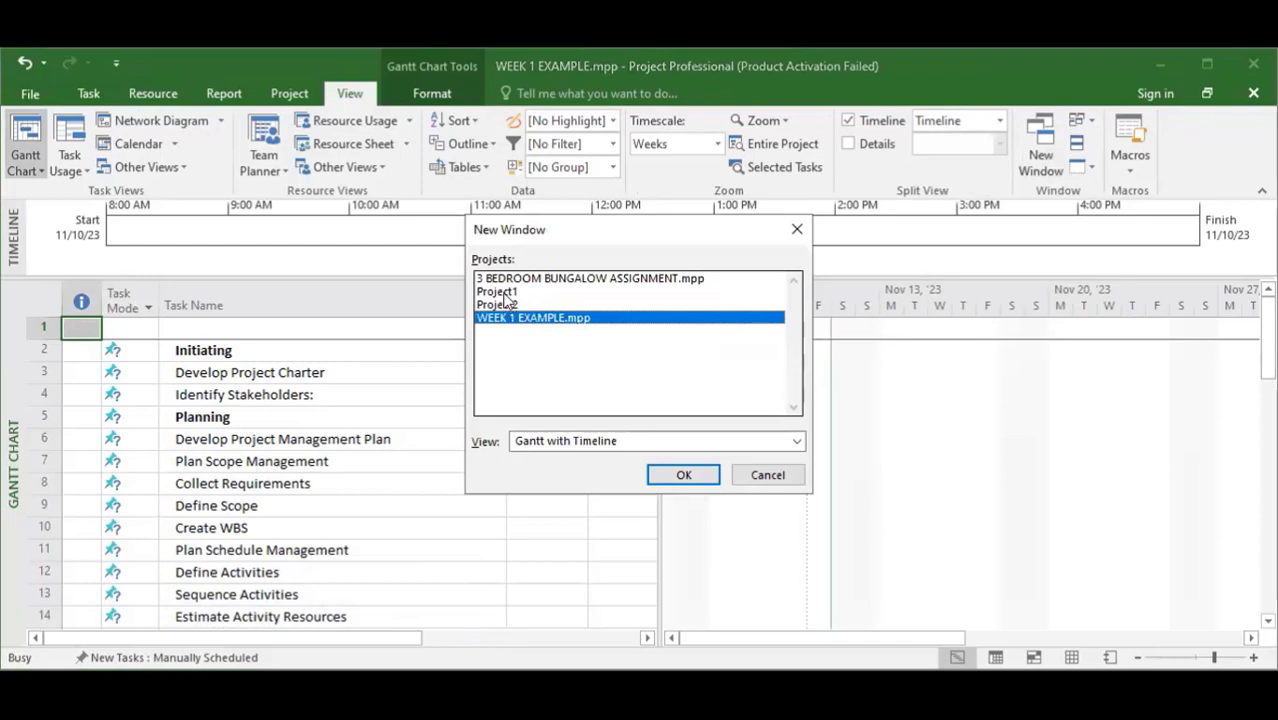
{"action": "left_click", "coordinate": [505, 293]}
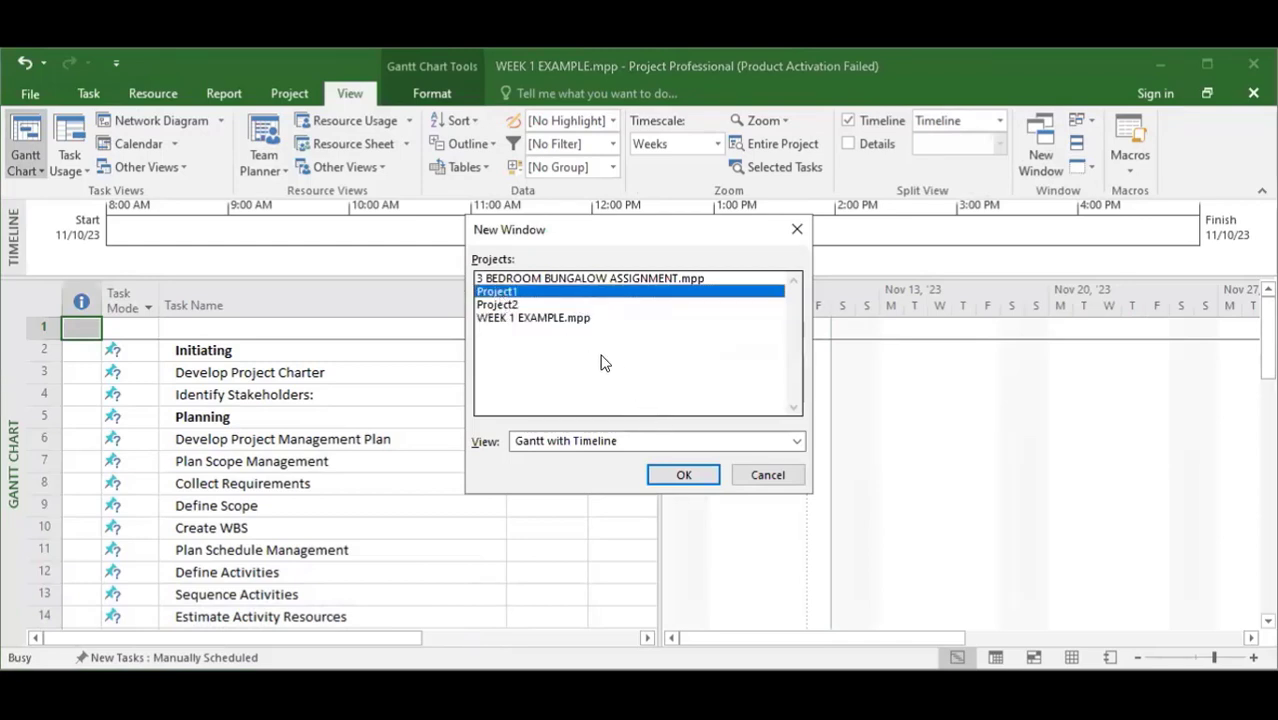
{"action": "left_click", "coordinate": [680, 473]}
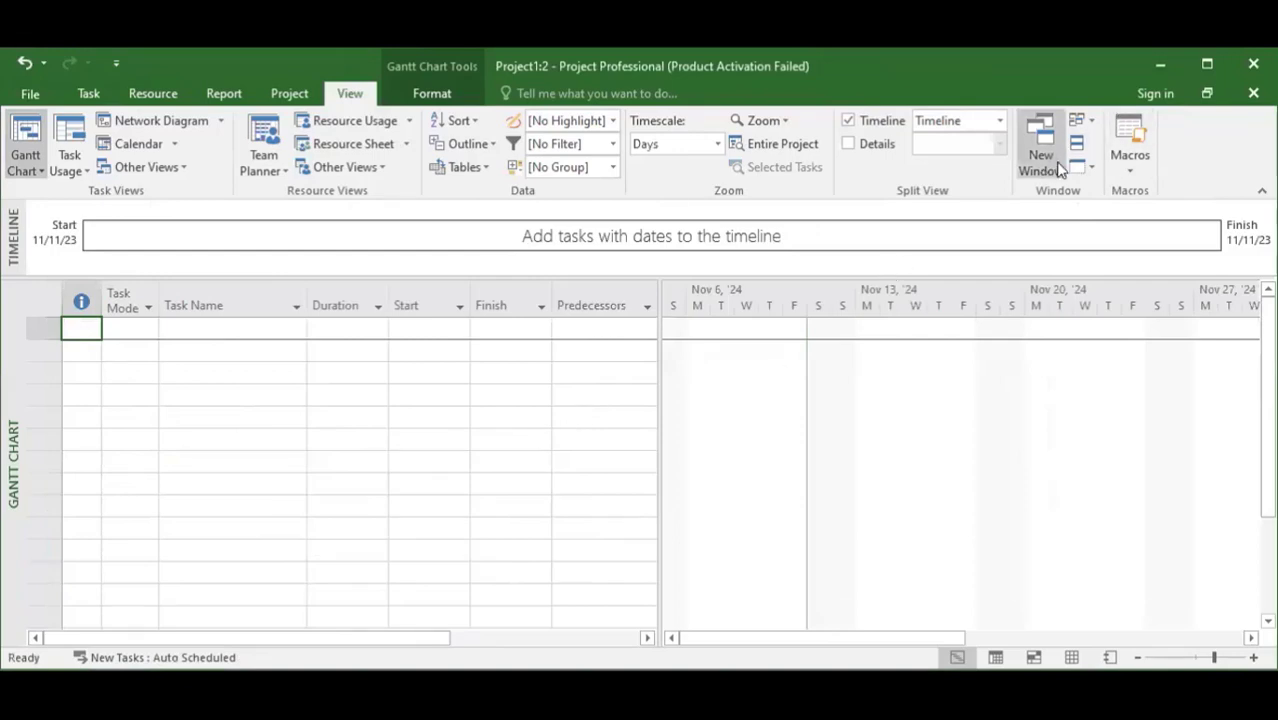
Step: Switch to the Project2 window and look along its Gantt bars from project start to the closing task
{"action": "left_click", "coordinate": [1092, 168]}
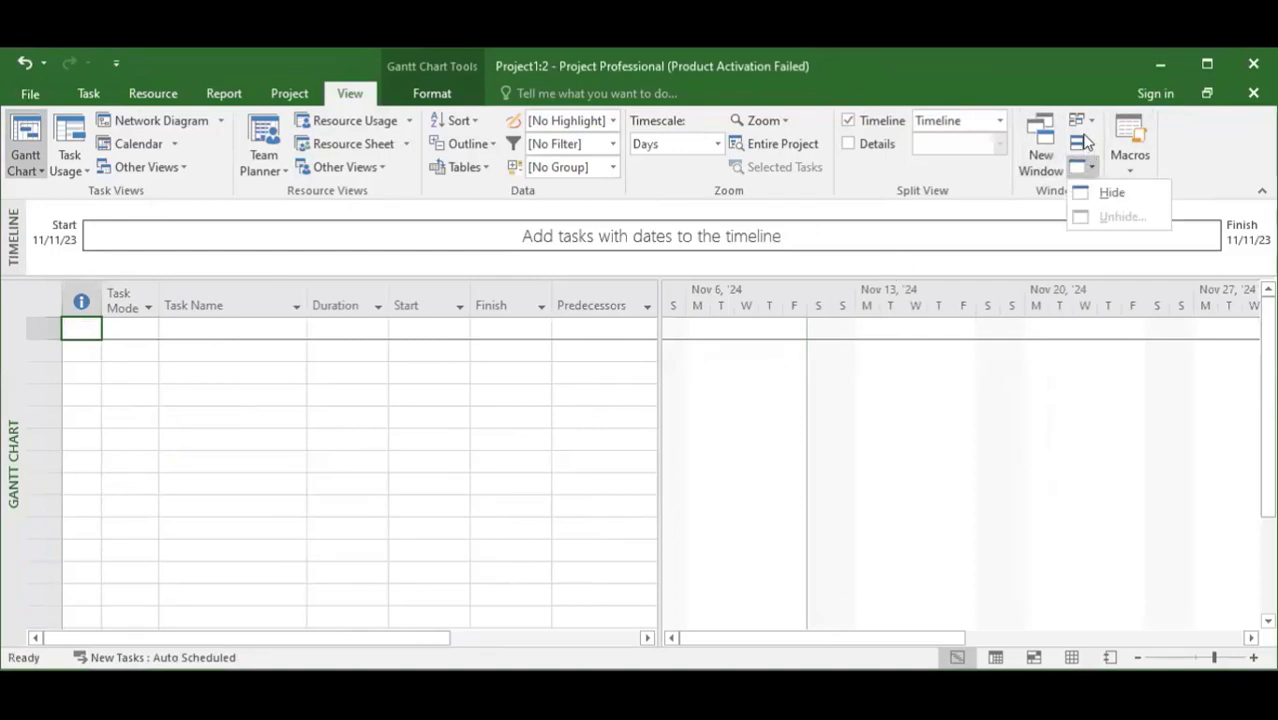
{"action": "left_click", "coordinate": [1086, 122]}
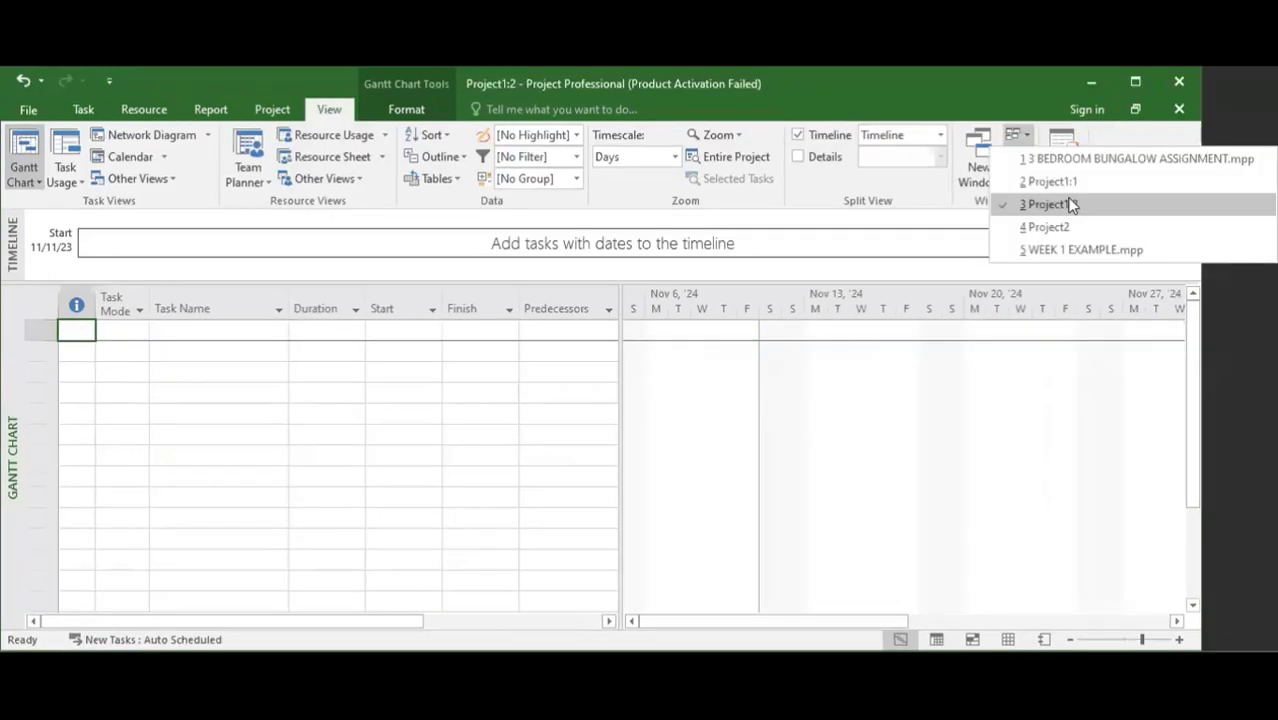
{"action": "left_click", "coordinate": [1129, 218]}
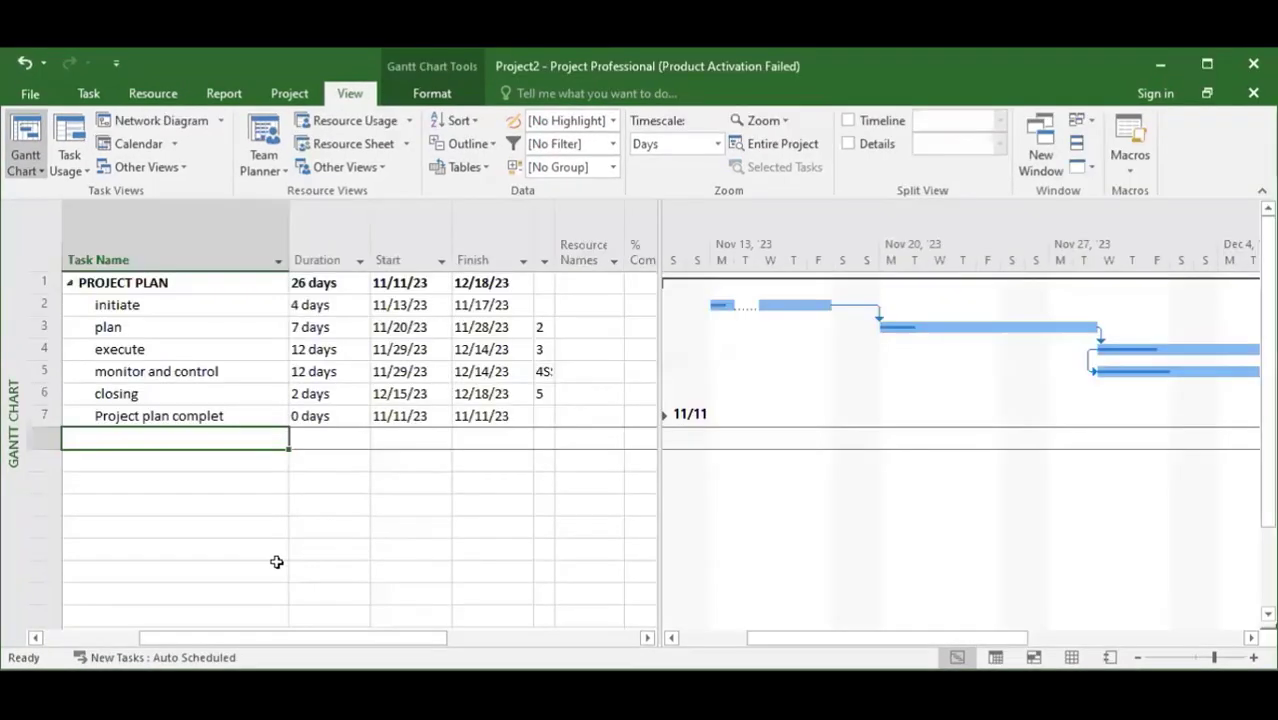
{"action": "left_click", "coordinate": [245, 515]}
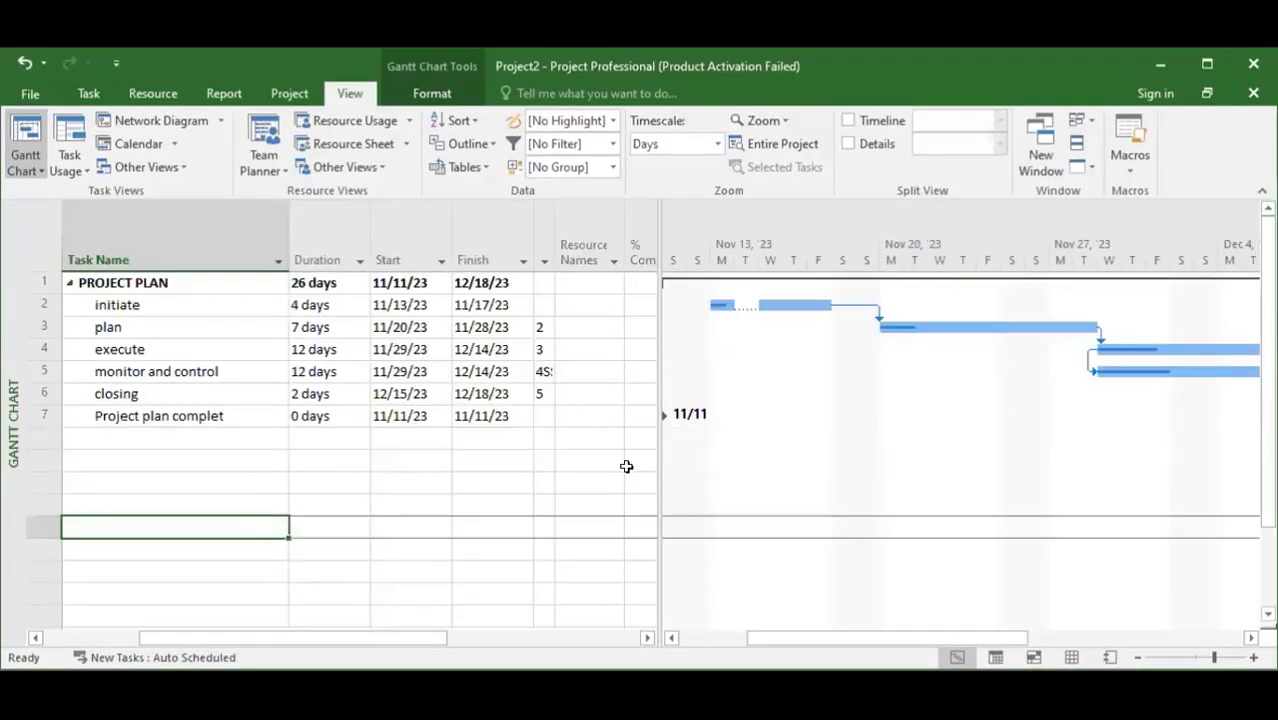
{"action": "left_click", "coordinate": [730, 638]}
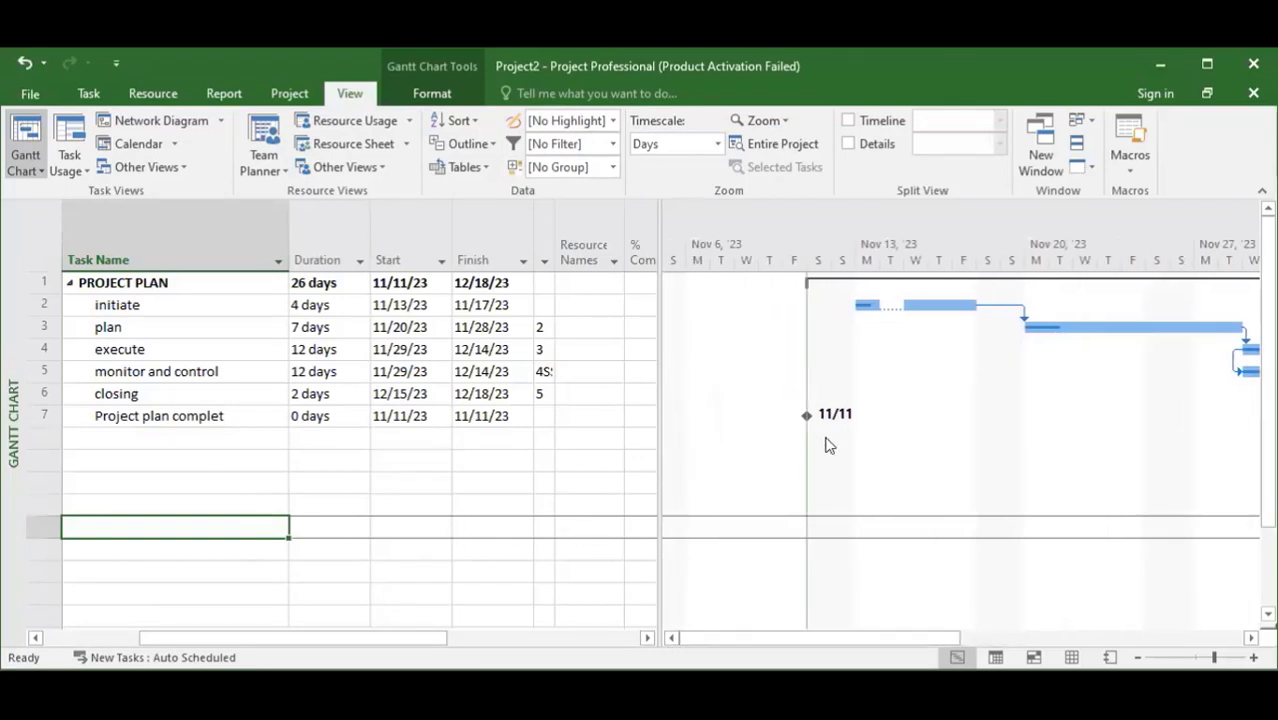
{"action": "left_click_drag", "start_coordinate": [942, 638], "coordinate": [1154, 655]}
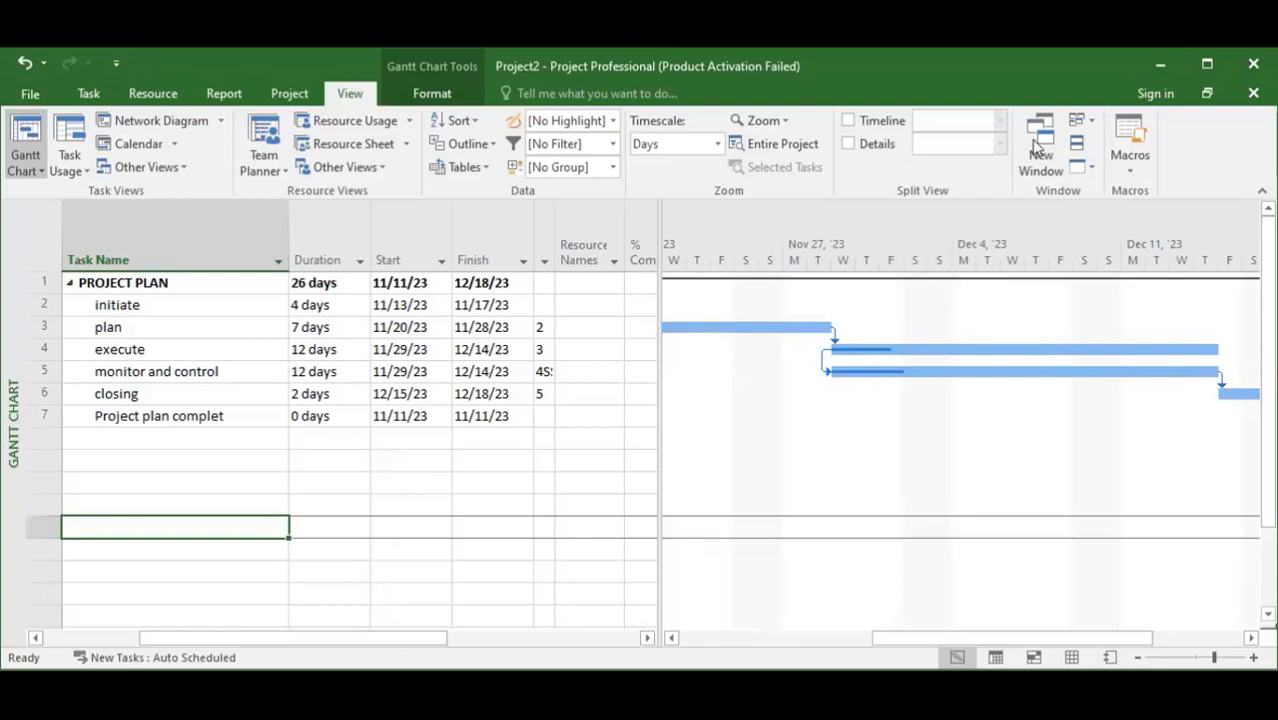
{"action": "right_click", "coordinate": [905, 252]}
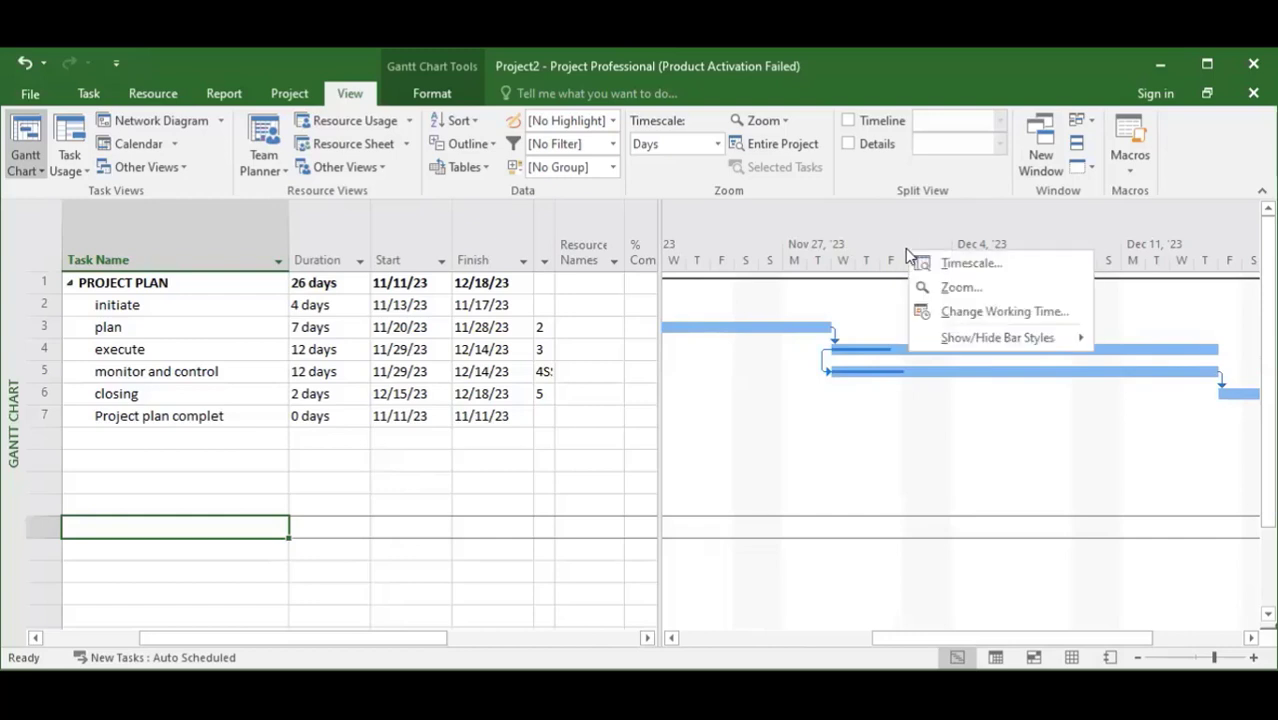
{"action": "left_click", "coordinate": [835, 427]}
{"action": "right_click", "coordinate": [835, 421]}
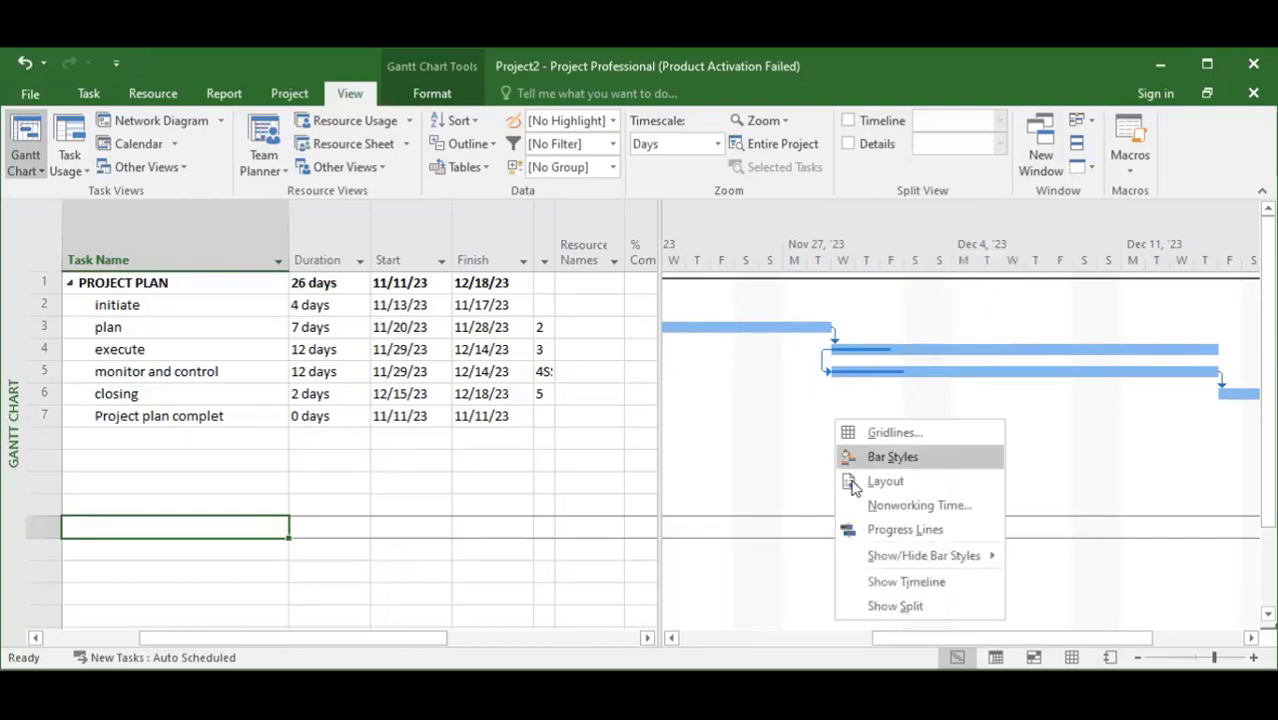
{"action": "left_click", "coordinate": [1084, 419]}
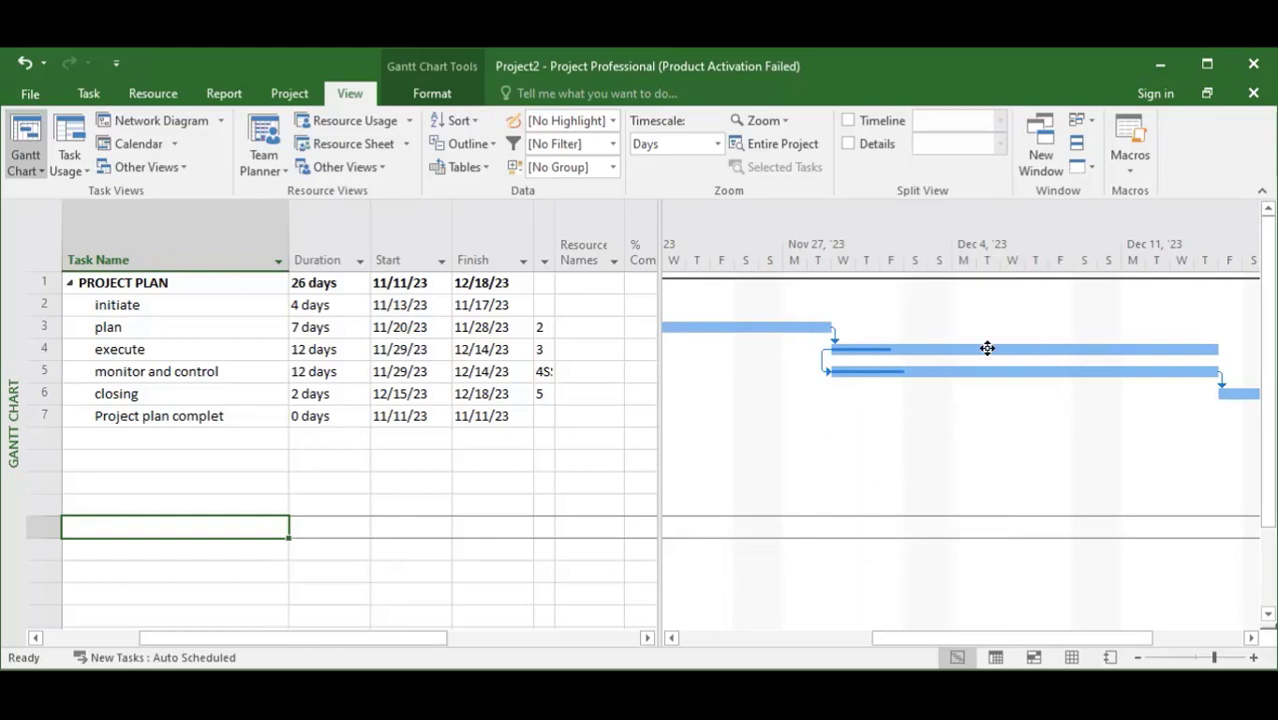
{"action": "right_click", "coordinate": [988, 225]}
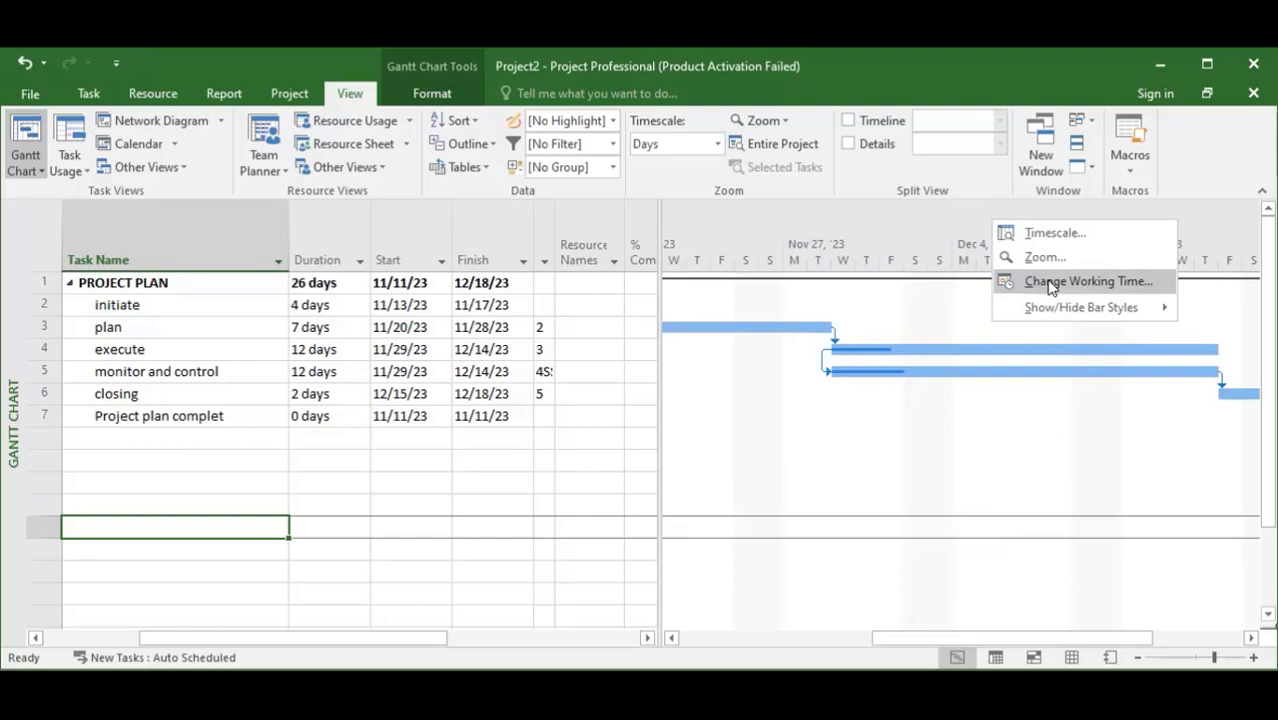
{"action": "key", "text": "Escape"}
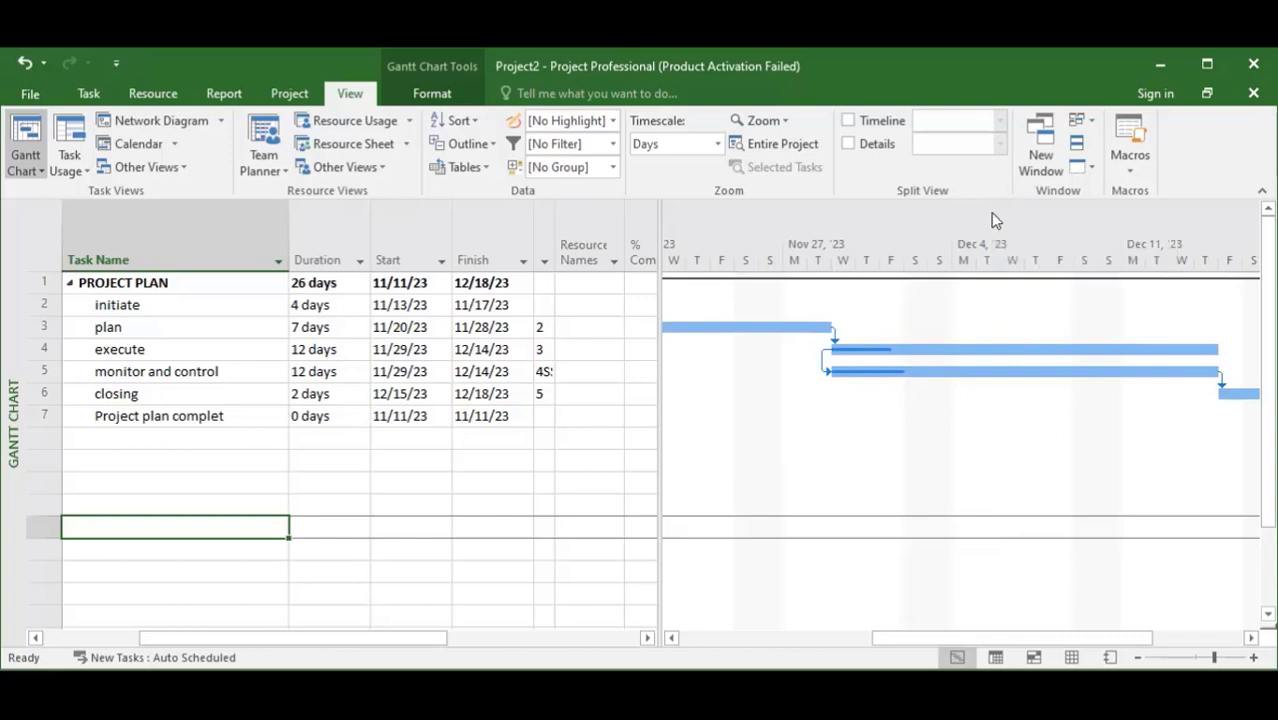
Step: Examine the working times of November 18 and 25, 2023 and the work weeks in the Standard project calendar
{"action": "right_click", "coordinate": [993, 219]}
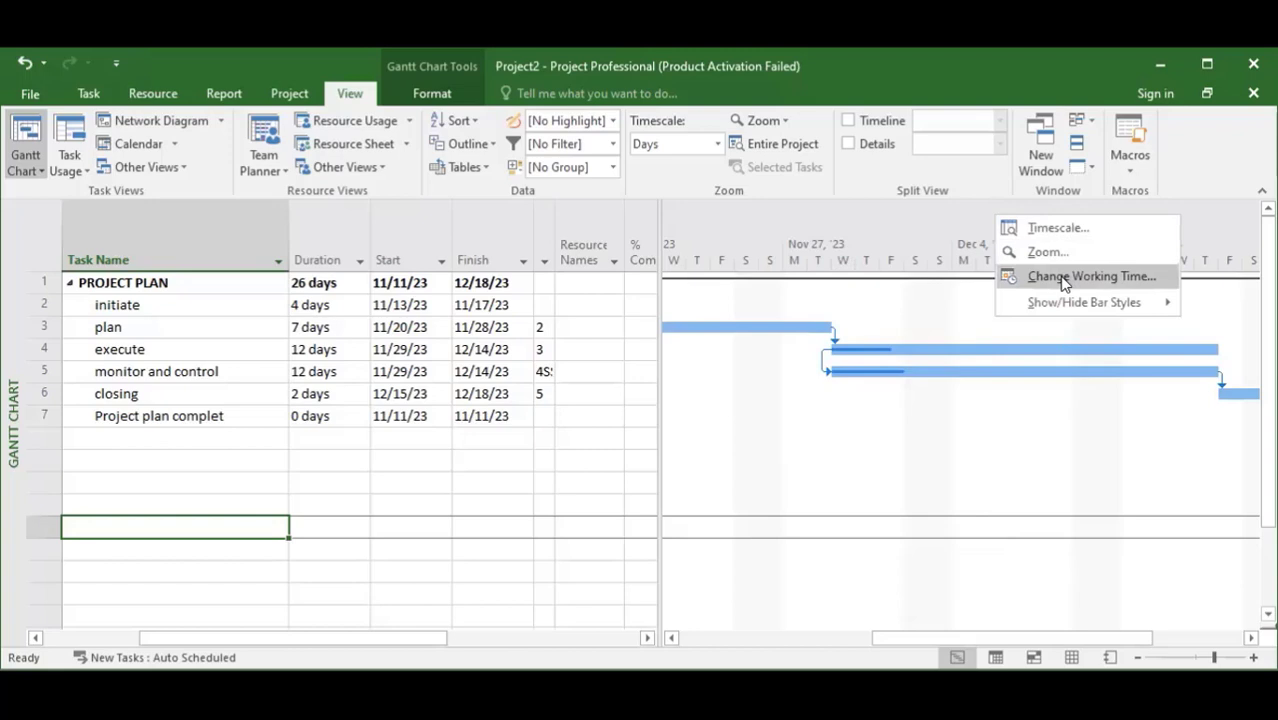
{"action": "left_click", "coordinate": [1064, 277]}
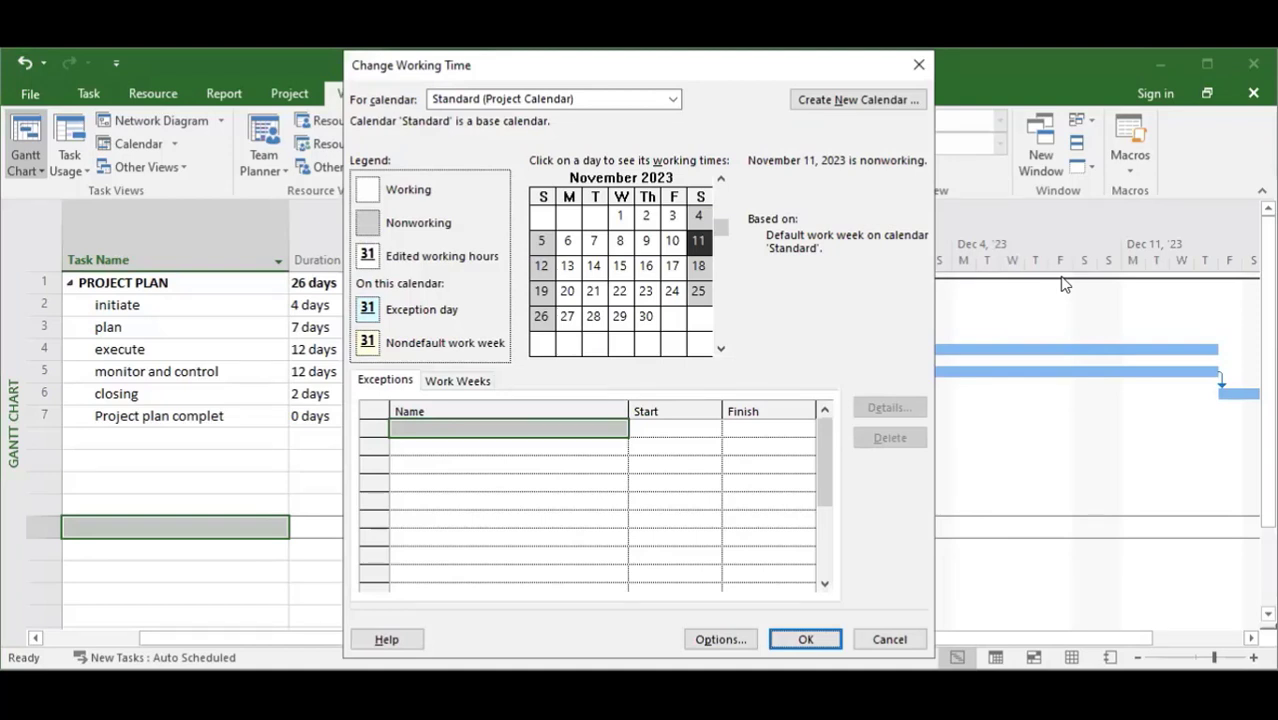
{"action": "left_click", "coordinate": [700, 268]}
{"action": "left_click", "coordinate": [700, 292]}
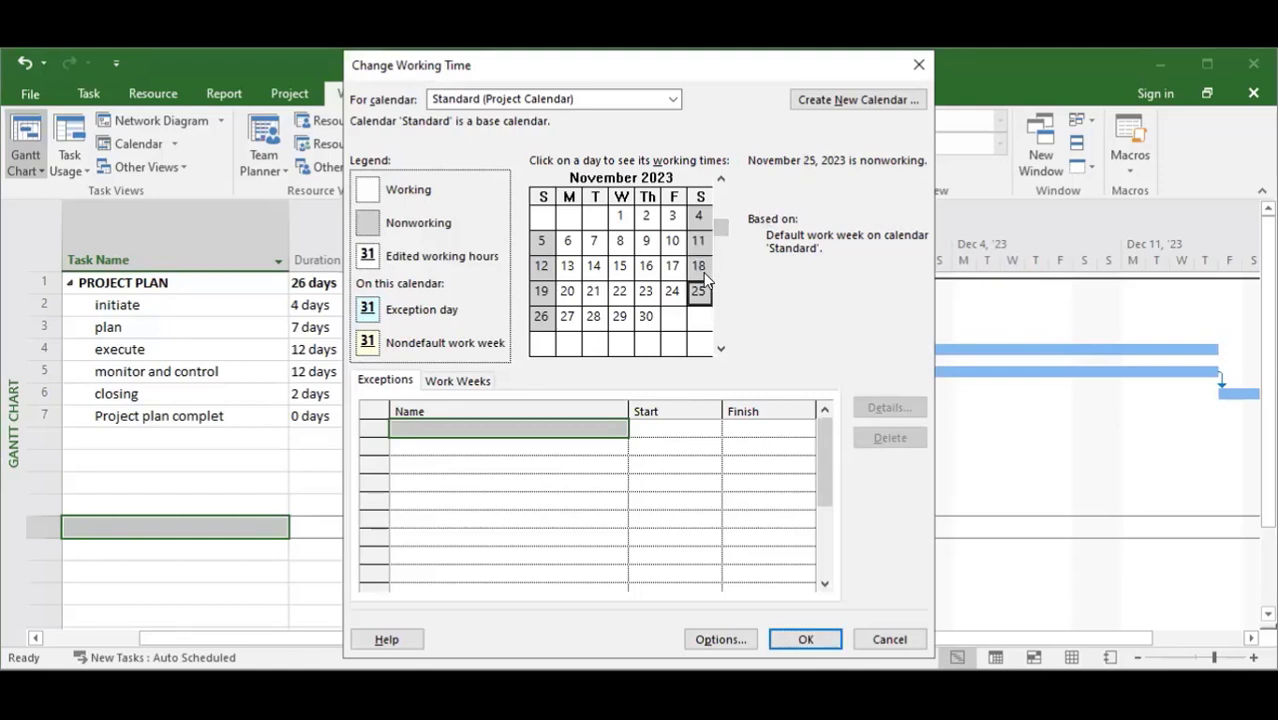
{"action": "left_click", "coordinate": [699, 268]}
{"action": "left_click", "coordinate": [700, 269]}
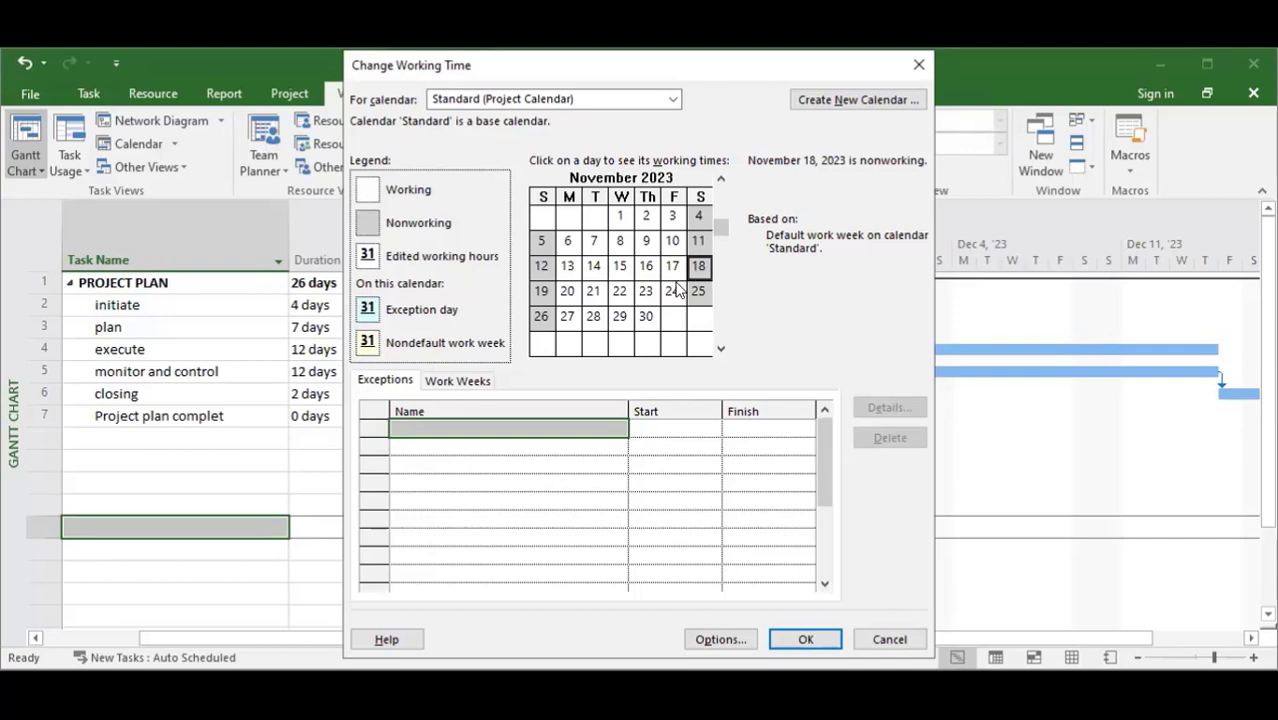
{"action": "left_click", "coordinate": [463, 384]}
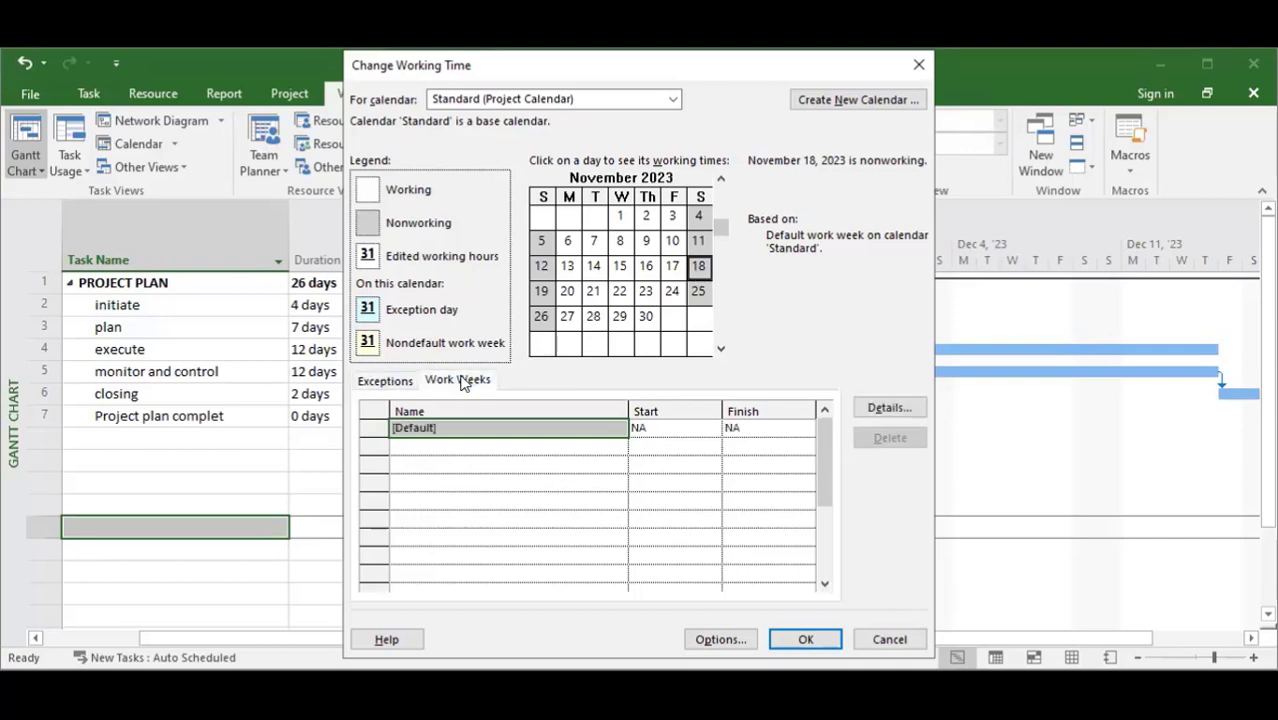
{"action": "left_click", "coordinate": [917, 67]}
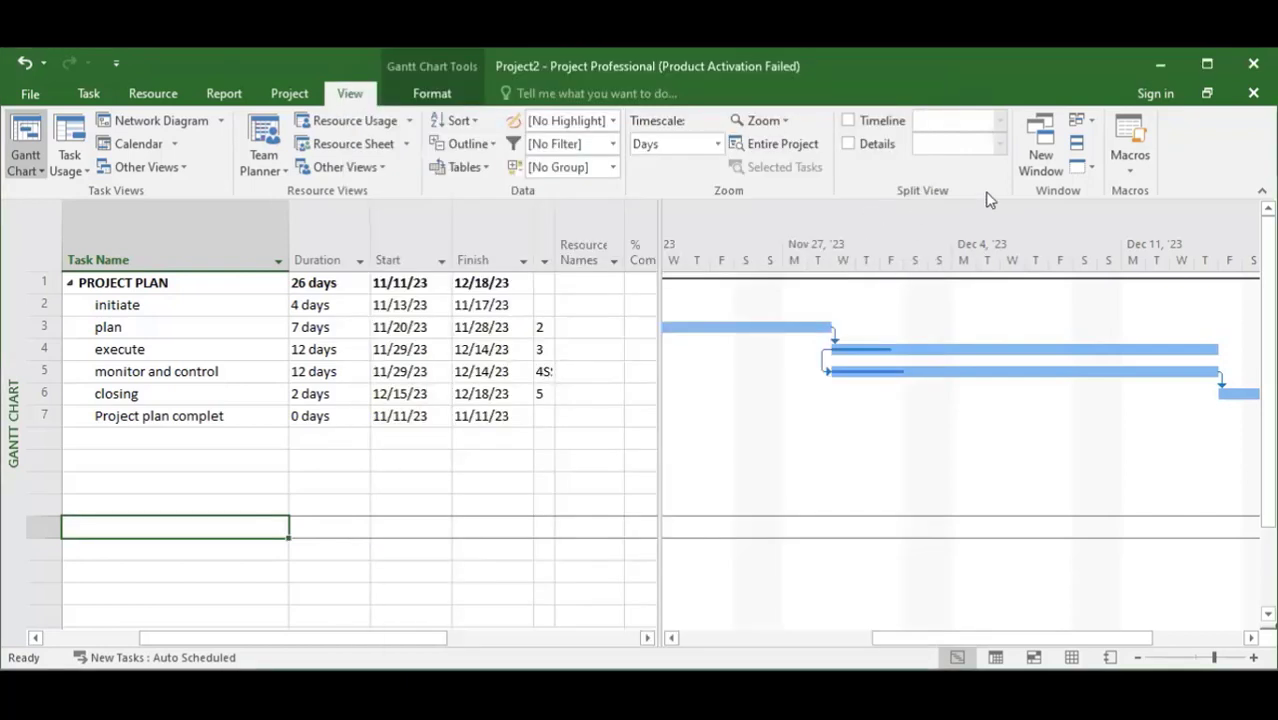
Step: Open the details of the Default work week in the Standard project calendar
{"action": "right_click", "coordinate": [920, 232]}
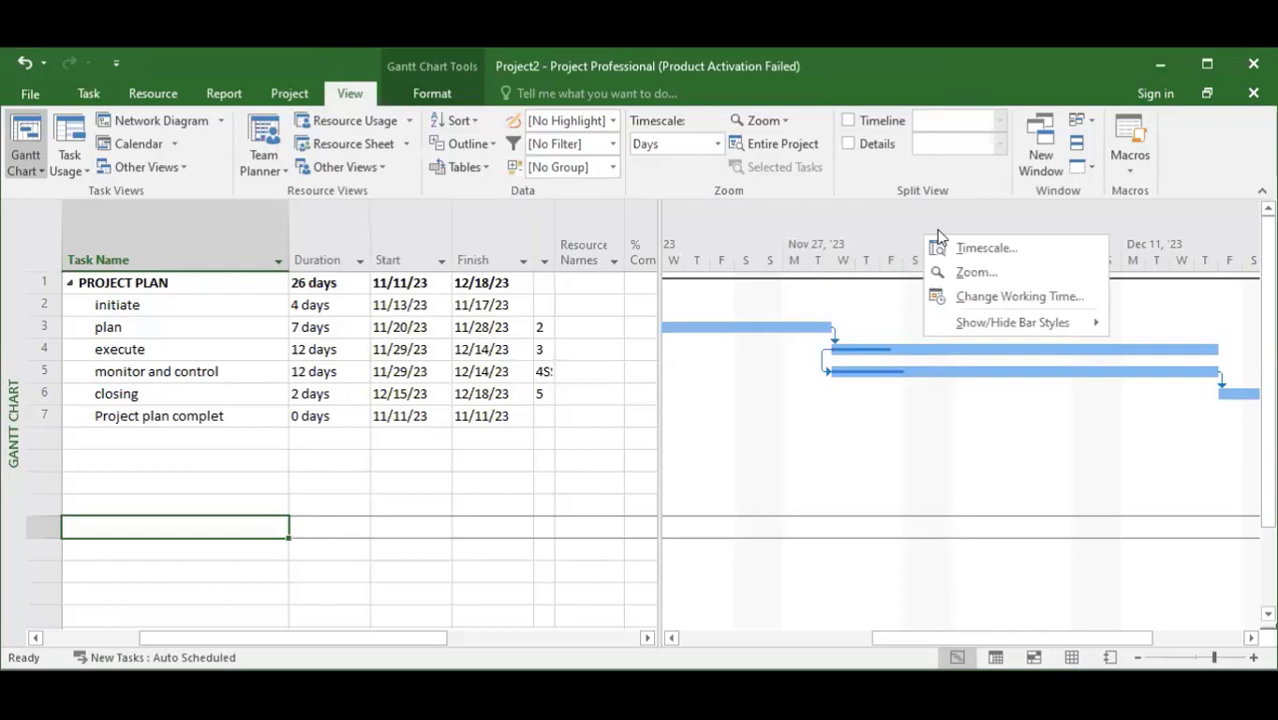
{"action": "left_click", "coordinate": [1018, 297]}
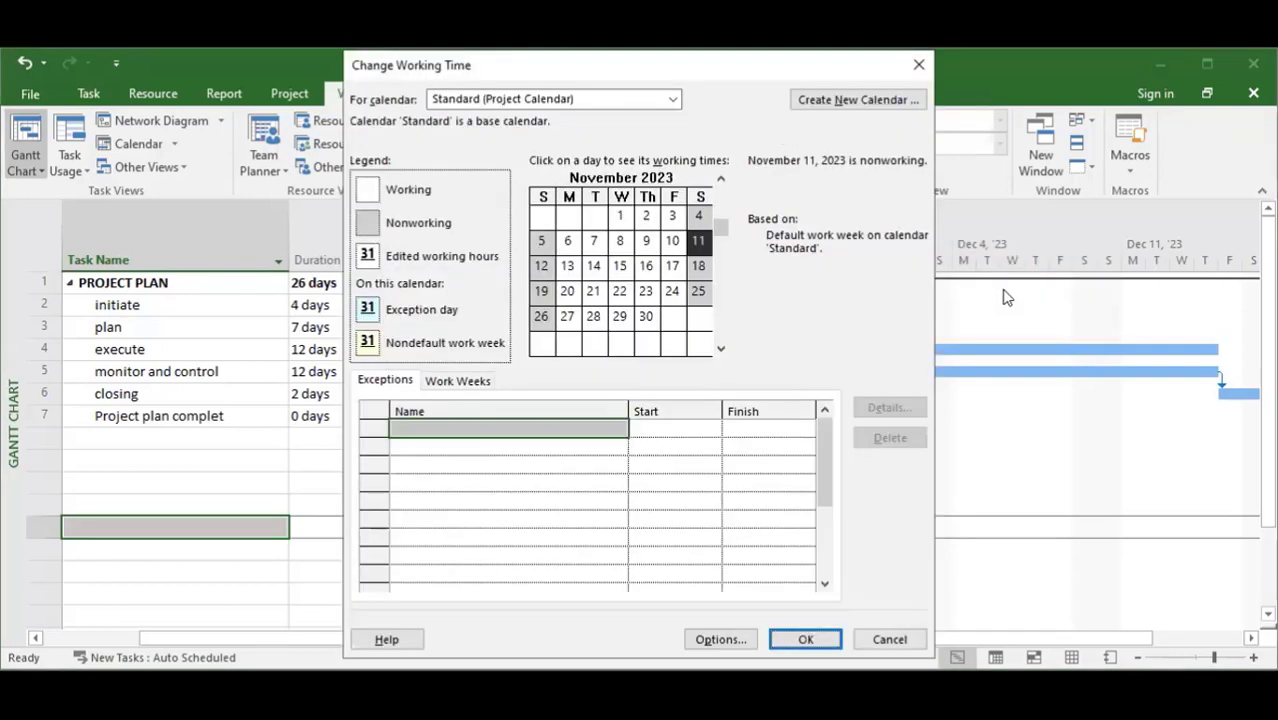
{"action": "left_click", "coordinate": [698, 267]}
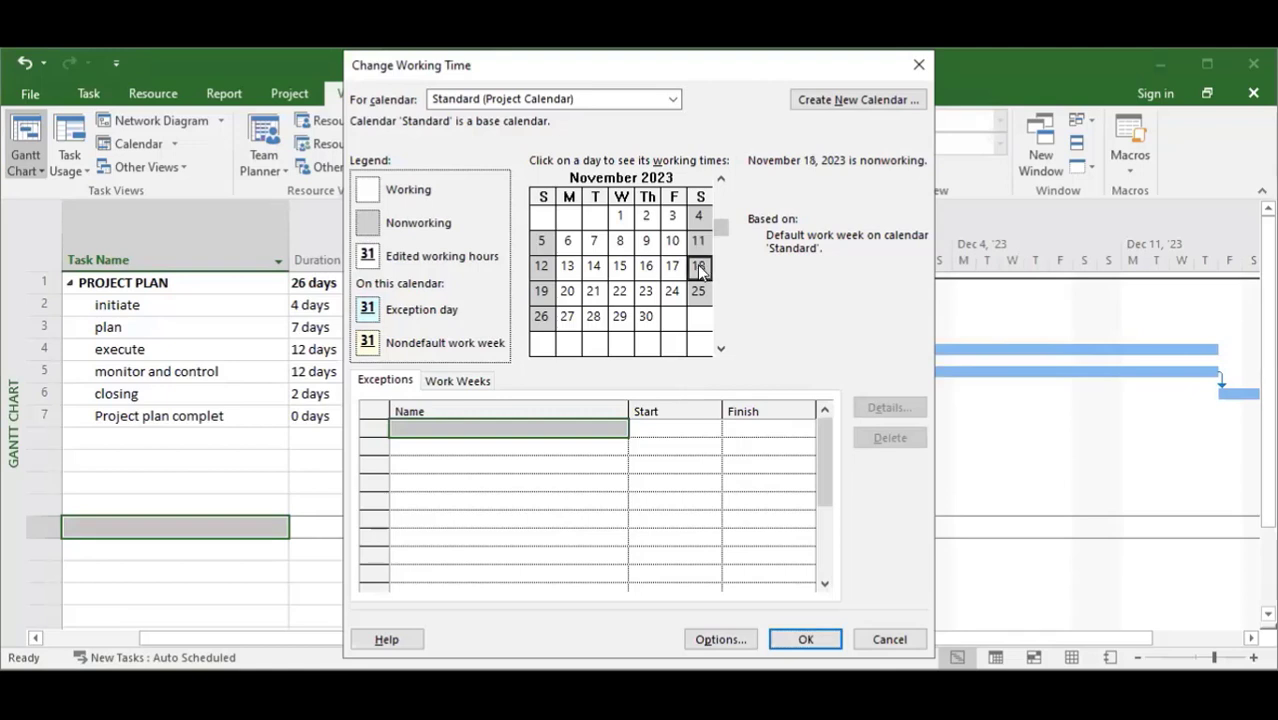
{"action": "left_click", "coordinate": [476, 386]}
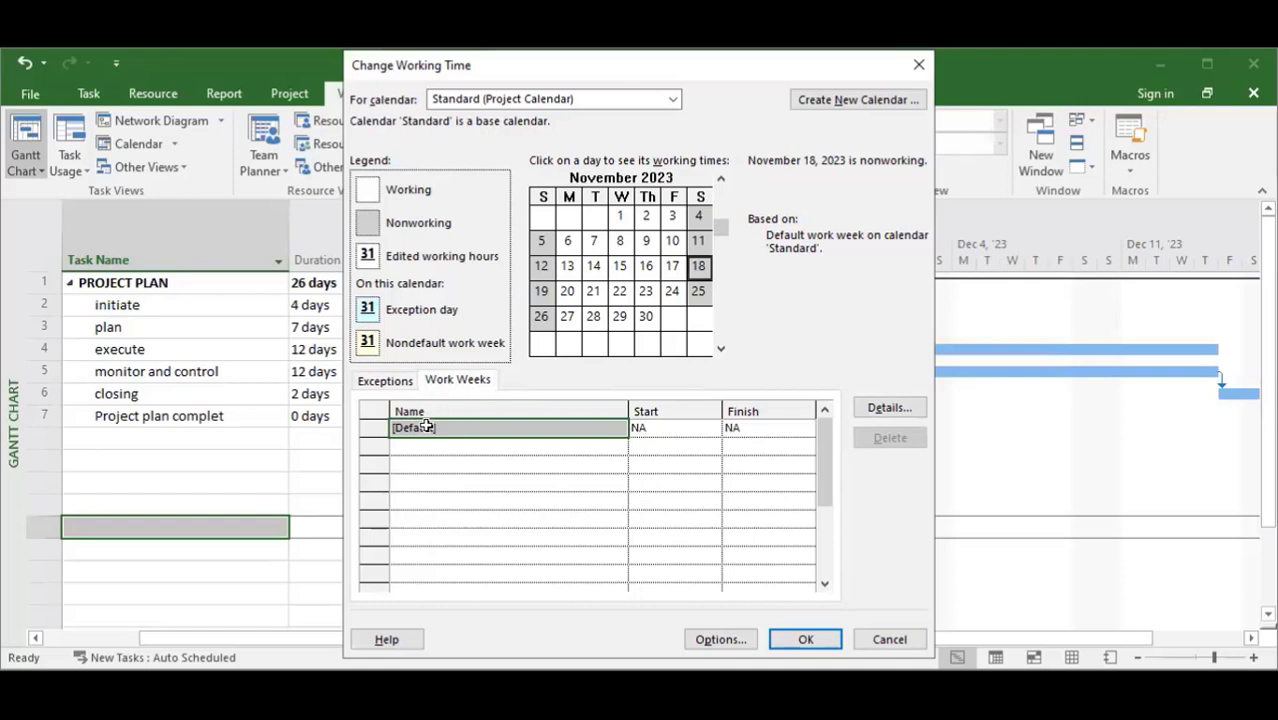
{"action": "left_click", "coordinate": [429, 428]}
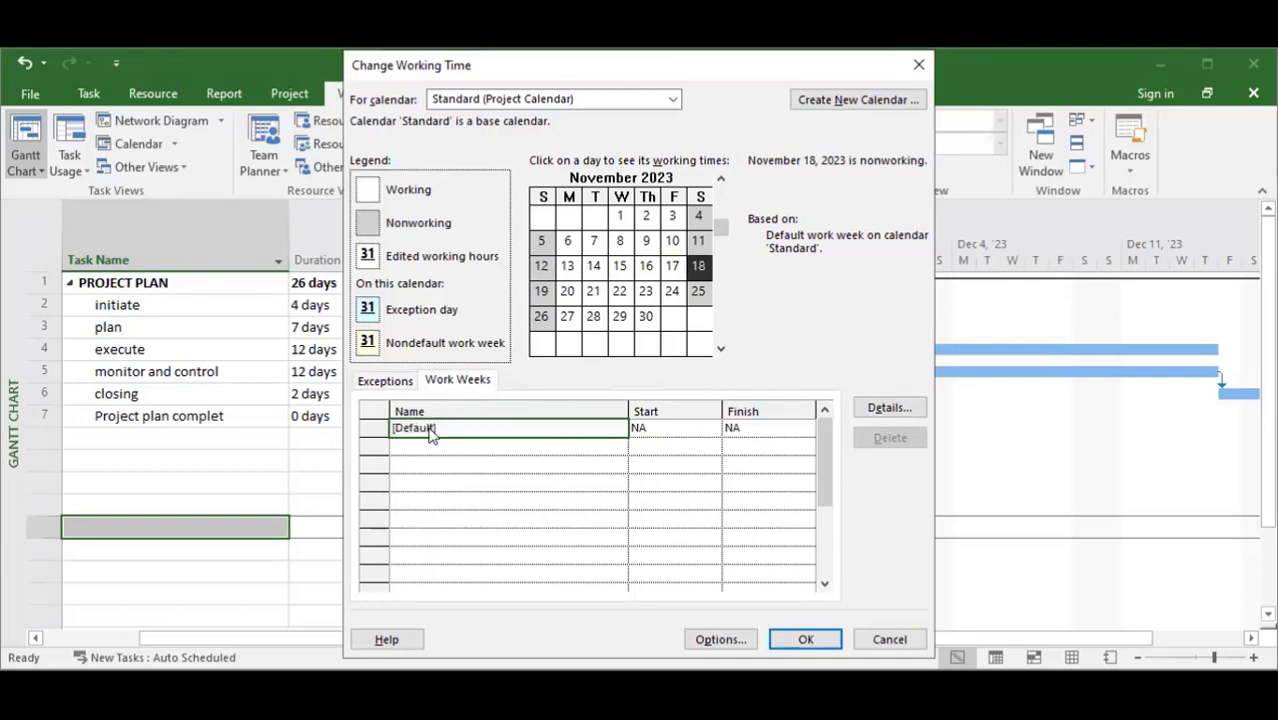
{"action": "double_click", "coordinate": [430, 430]}
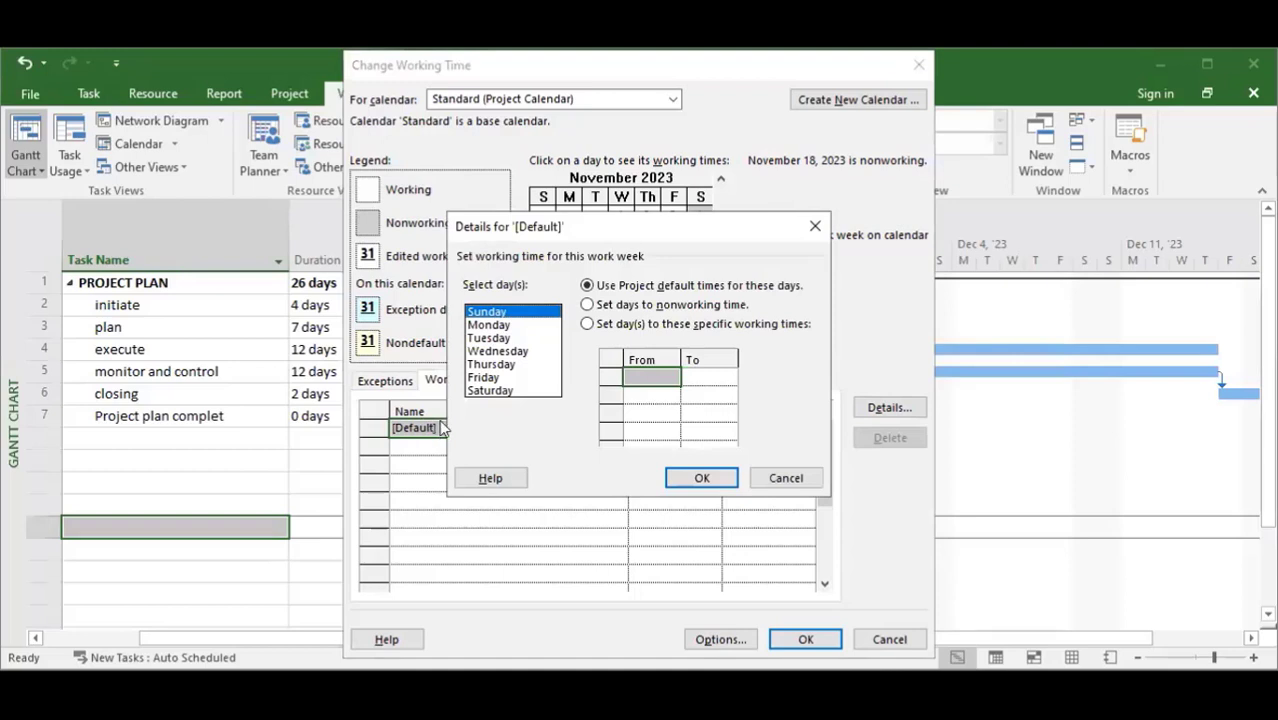
Step: Give Saturday specific working times in the Default work week, with a first period from 8:00 AM to 12:00 PM
{"action": "left_click", "coordinate": [493, 390]}
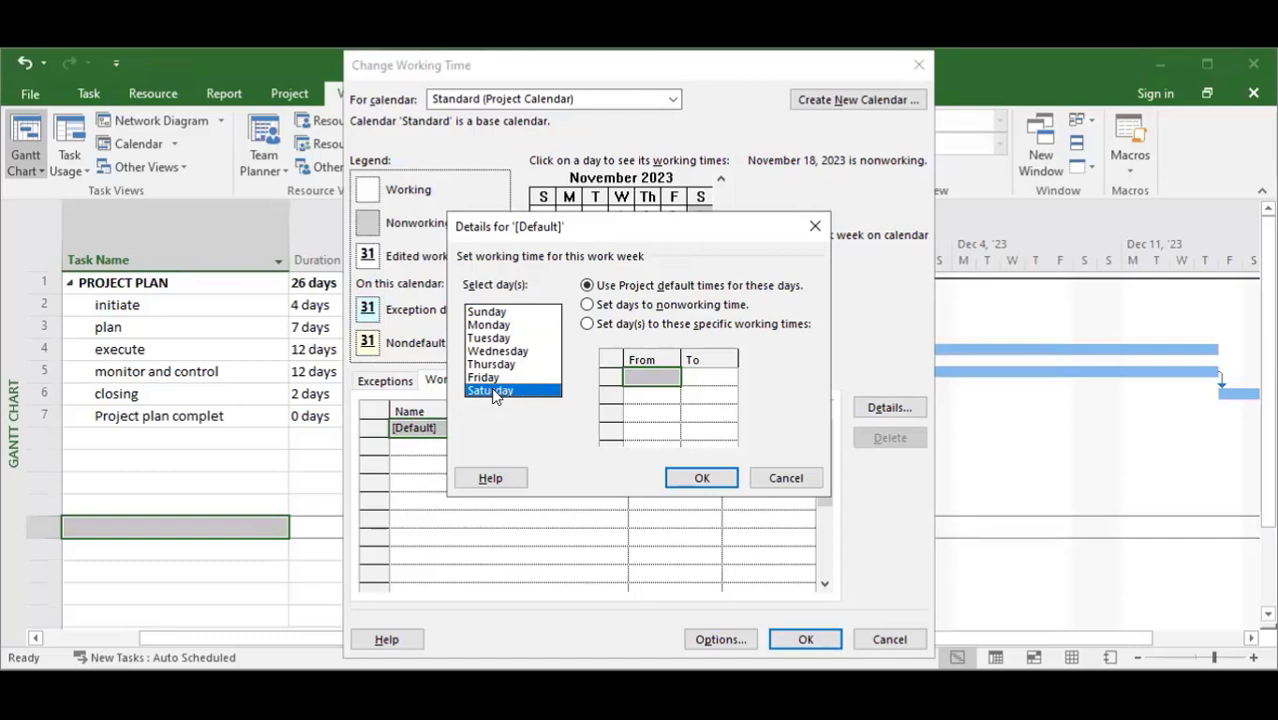
{"action": "left_click", "coordinate": [587, 325]}
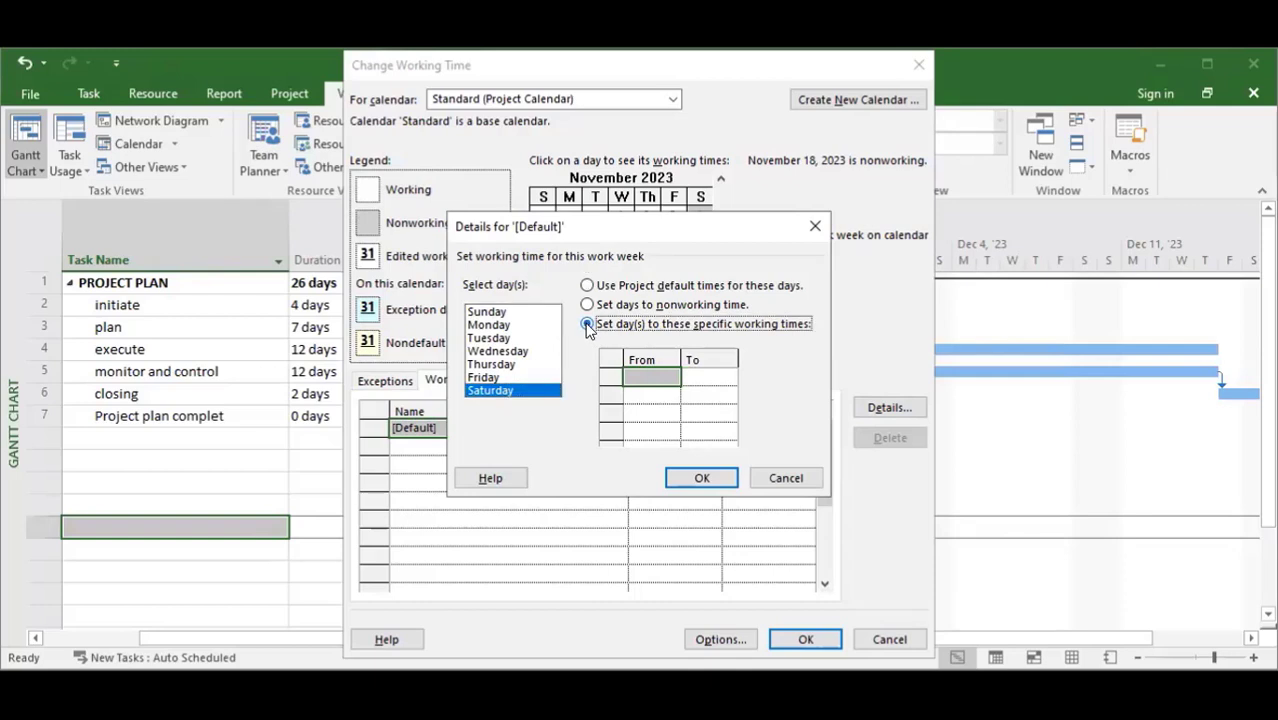
{"action": "left_click", "coordinate": [631, 374]}
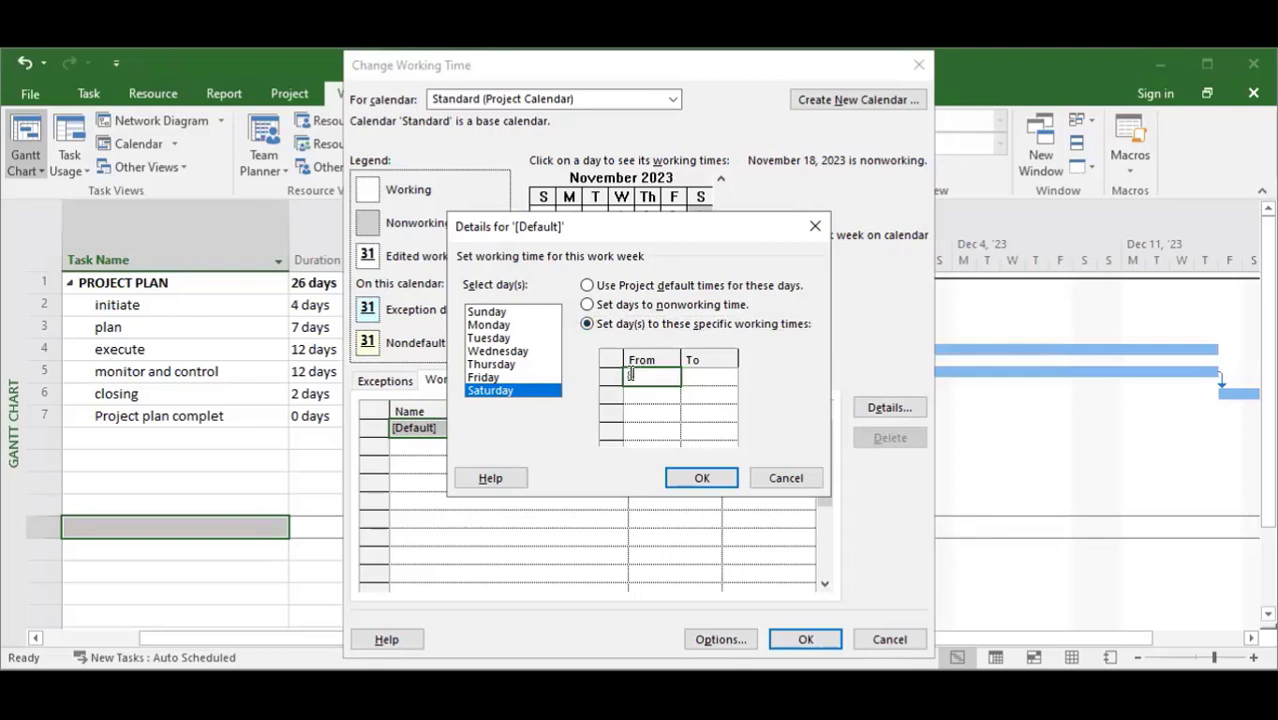
{"action": "type", "text": "8:00am"}
{"action": "key", "text": "Return"}
{"action": "left_click", "coordinate": [690, 376]}
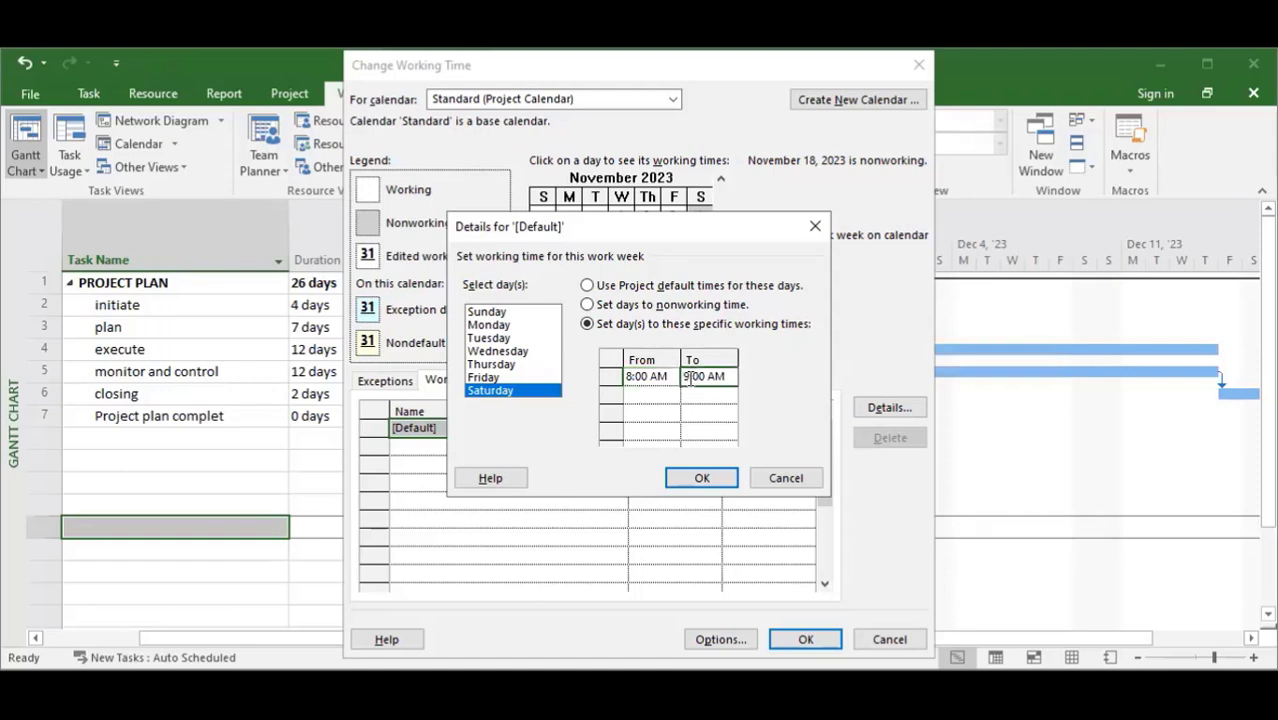
{"action": "key", "text": "BackSpace"}
{"action": "key", "text": "BackSpace"}
{"action": "key", "text": "BackSpace"}
{"action": "key", "text": "BackSpace"}
{"action": "key", "text": "BackSpace"}
{"action": "key", "text": "BackSpace"}
{"action": "key", "text": "BackSpace"}
{"action": "type", "text": "12:00pm"}
Step: Add a second Saturday working period from 1:00 PM to 5:00 PM and accept the work week details
{"action": "left_click", "coordinate": [654, 397]}
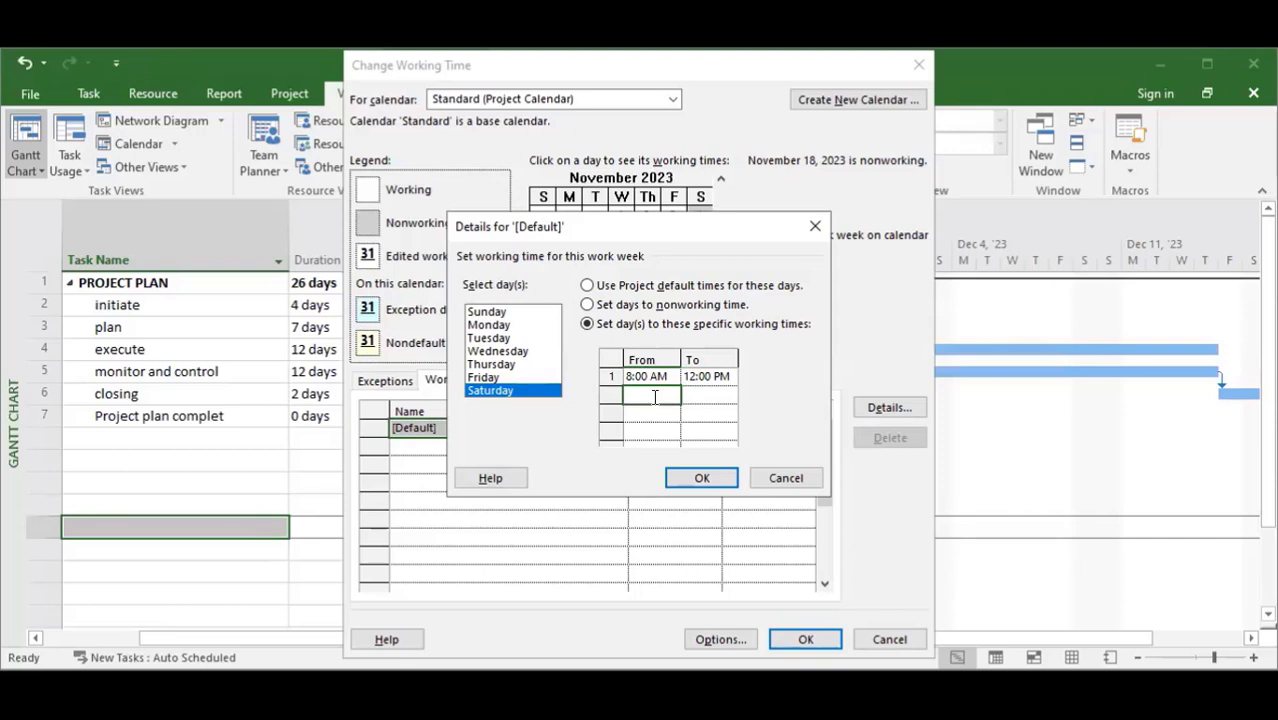
{"action": "type", "text": "1:00pm"}
{"action": "key", "text": "Tab"}
{"action": "left_click", "coordinate": [697, 388]}
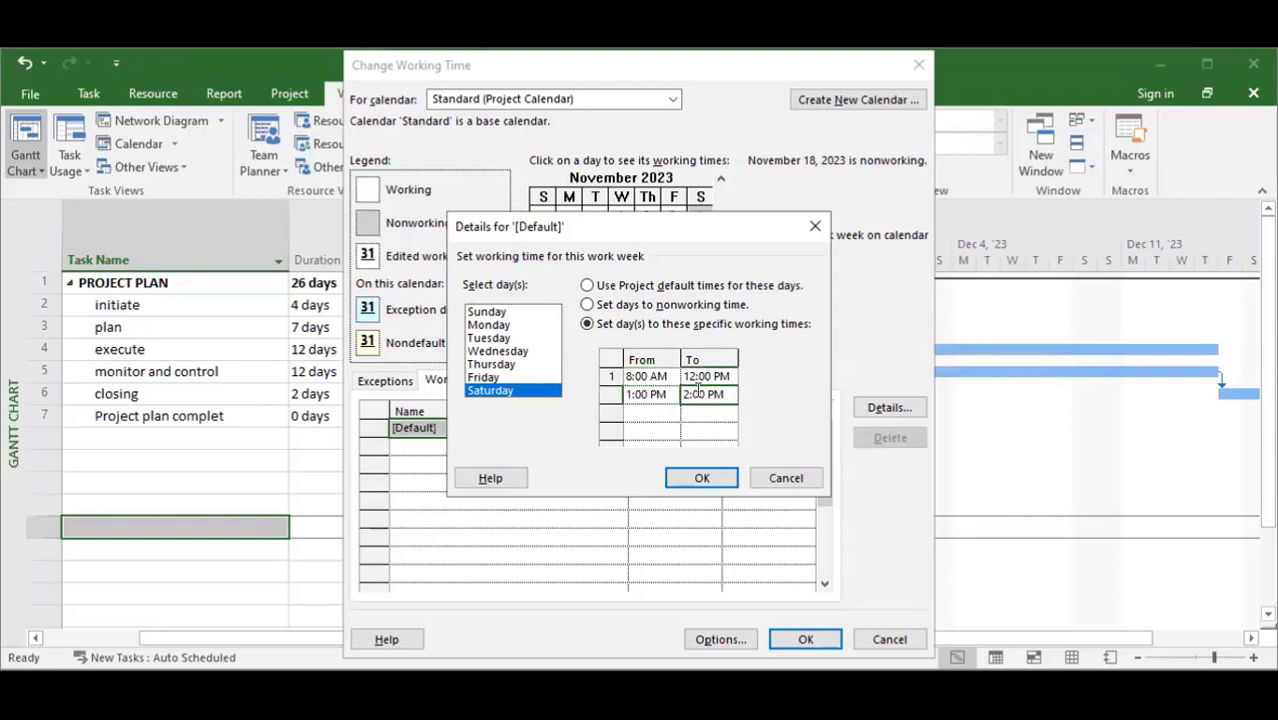
{"action": "type", "text": "5:00pm"}
{"action": "left_click", "coordinate": [718, 478]}
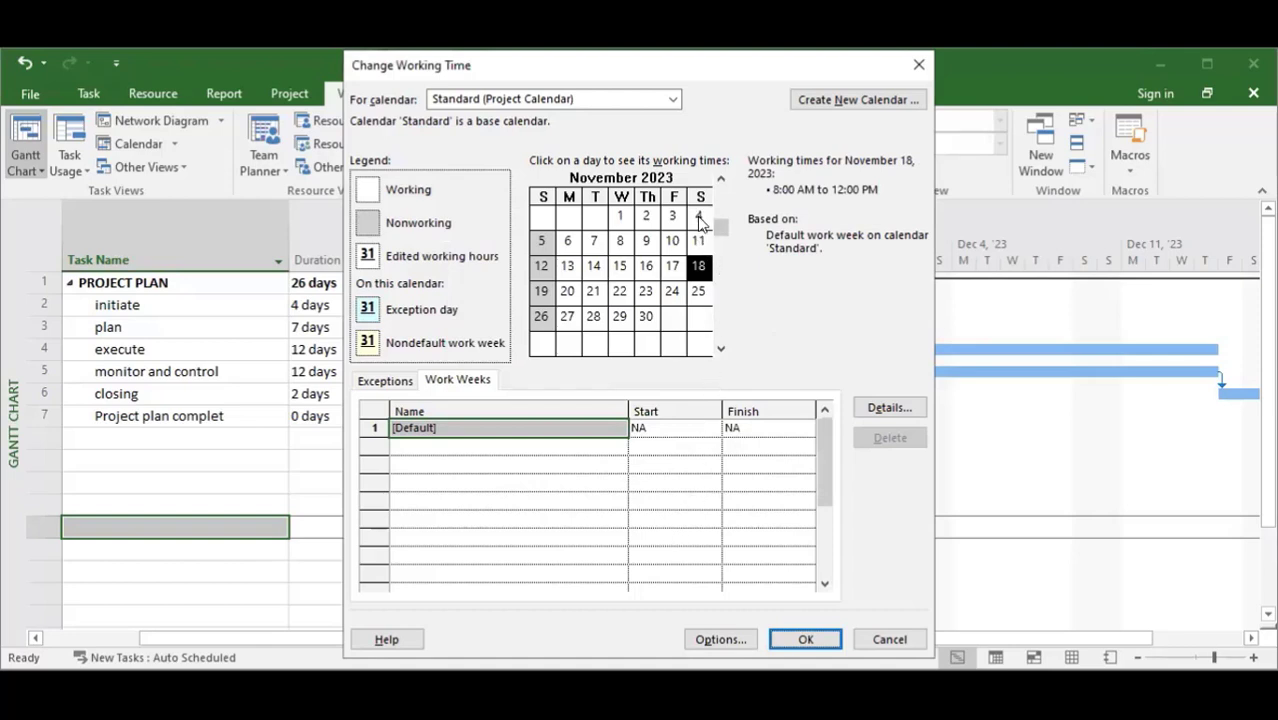
Step: Check the working times of the November 2023 Saturdays and apply the calendar change to the schedule
{"action": "left_click", "coordinate": [699, 293]}
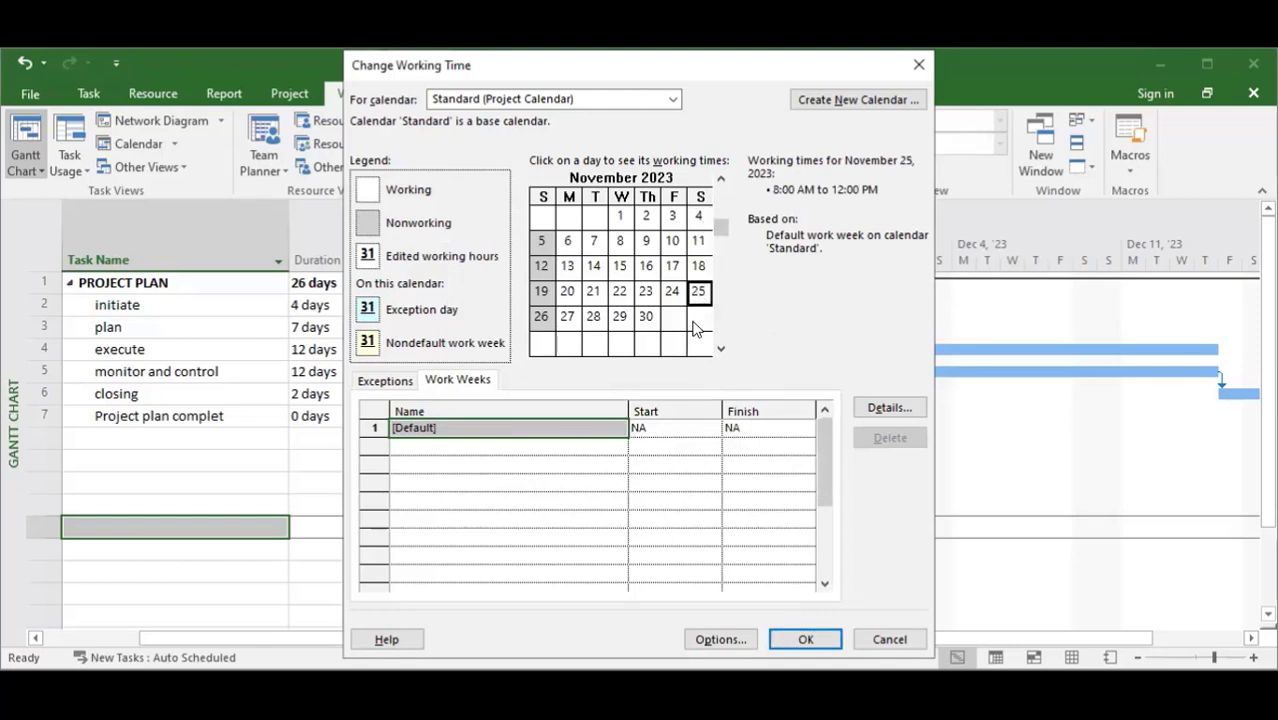
{"action": "left_click", "coordinate": [699, 266]}
{"action": "left_click", "coordinate": [699, 241]}
{"action": "left_click", "coordinate": [699, 218]}
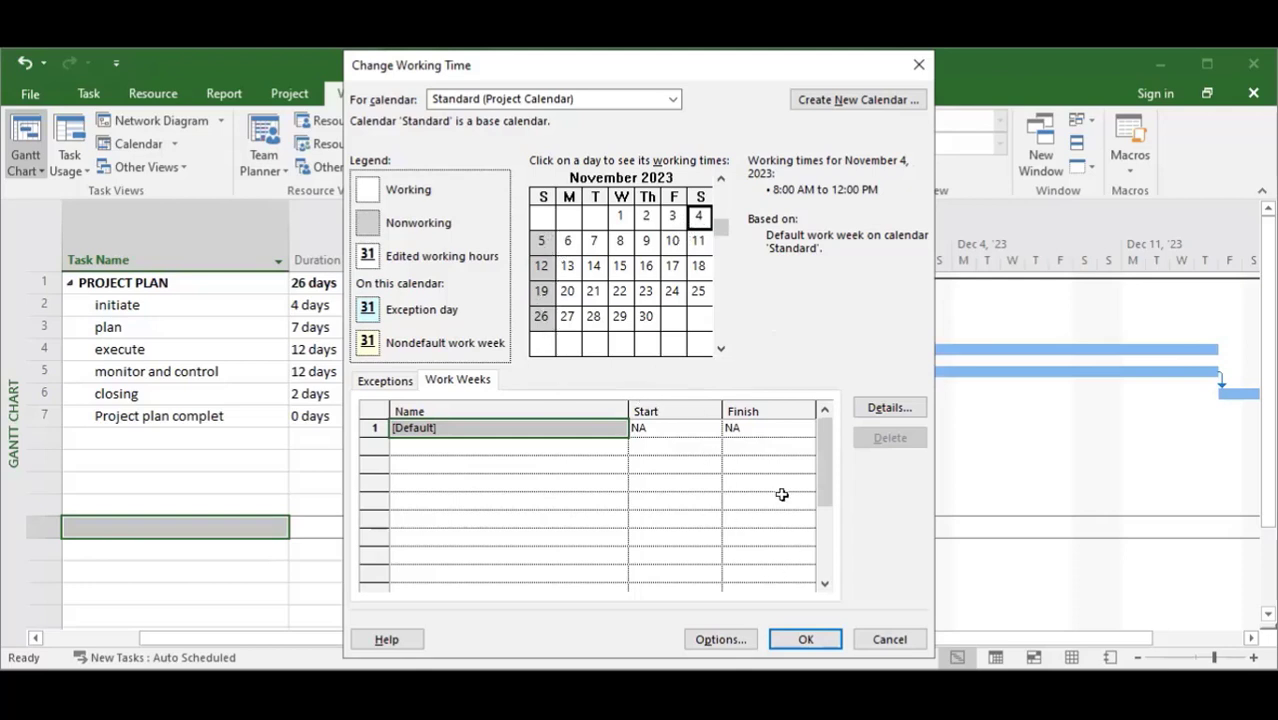
{"action": "left_click", "coordinate": [803, 637]}
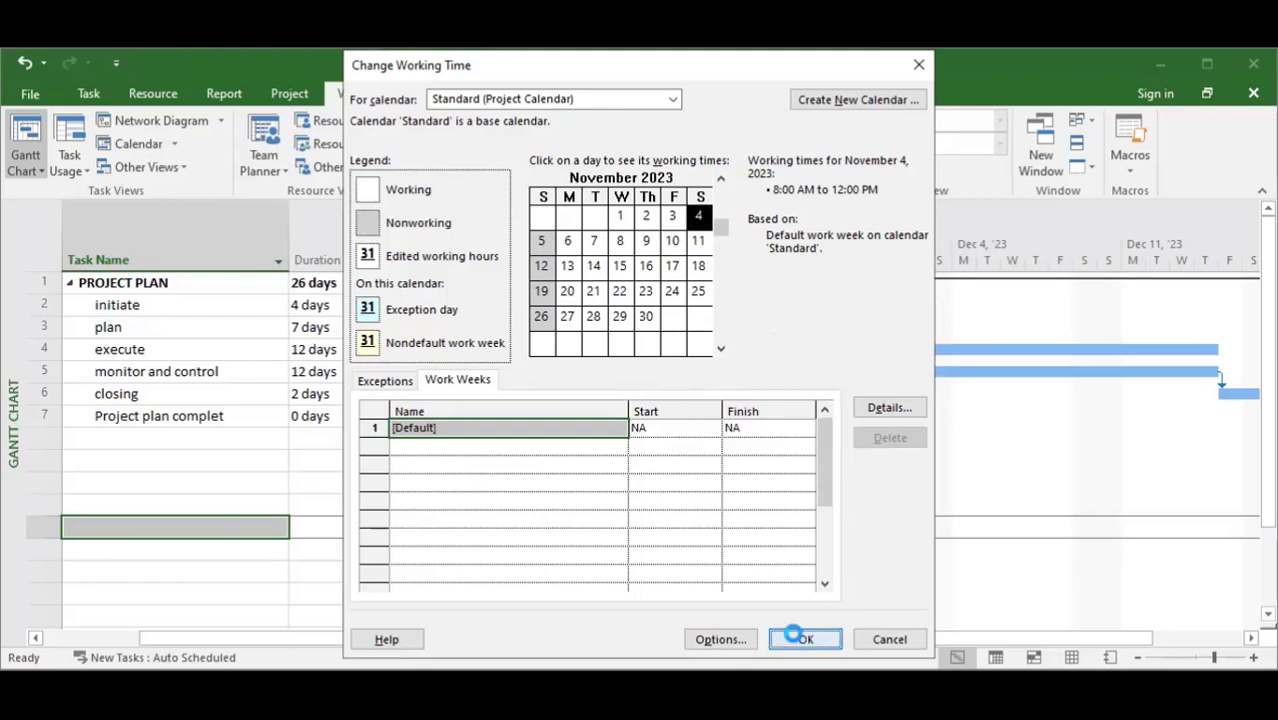
{"action": "left_click", "coordinate": [548, 482]}
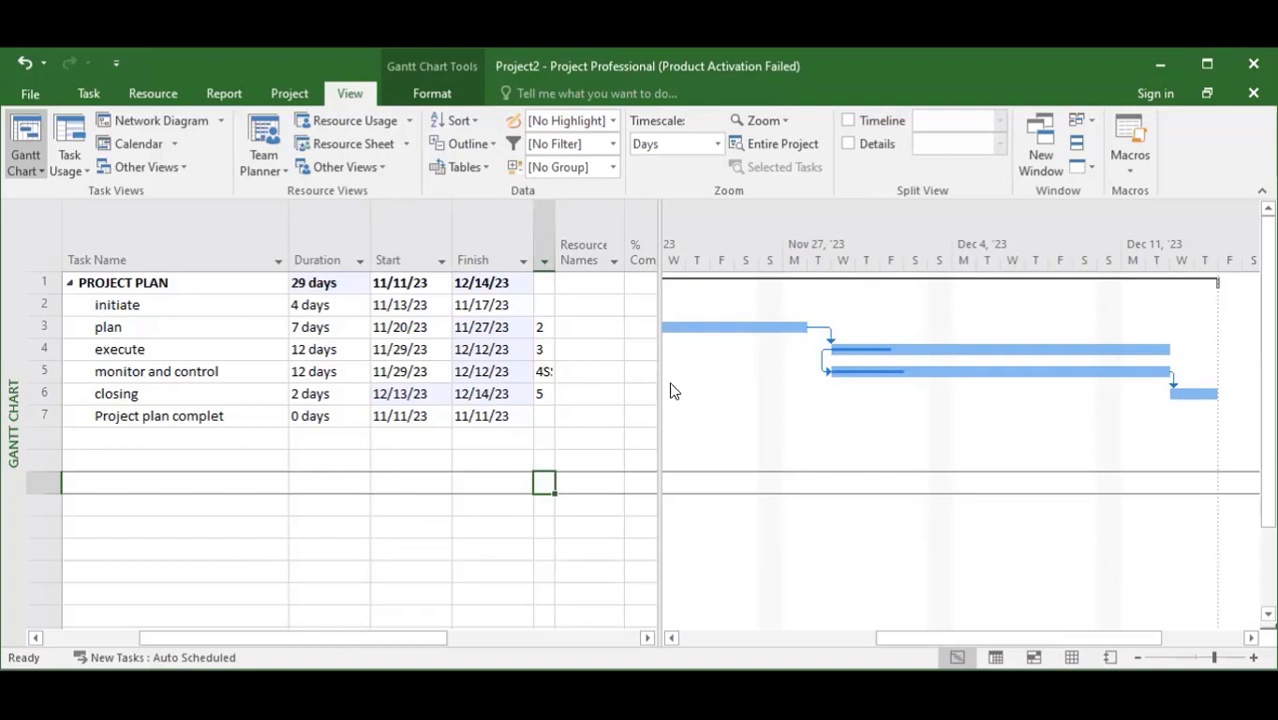
{"action": "mouse_move", "coordinate": [889, 645]}
{"action": "left_mouse_down"}
{"action": "mouse_move", "coordinate": [684, 642]}
{"action": "mouse_move", "coordinate": [893, 651]}
{"action": "left_mouse_up"}
Step: Reopen the Standard calendar's working times and examine November 18 and November 5, 2023
{"action": "right_click", "coordinate": [896, 230]}
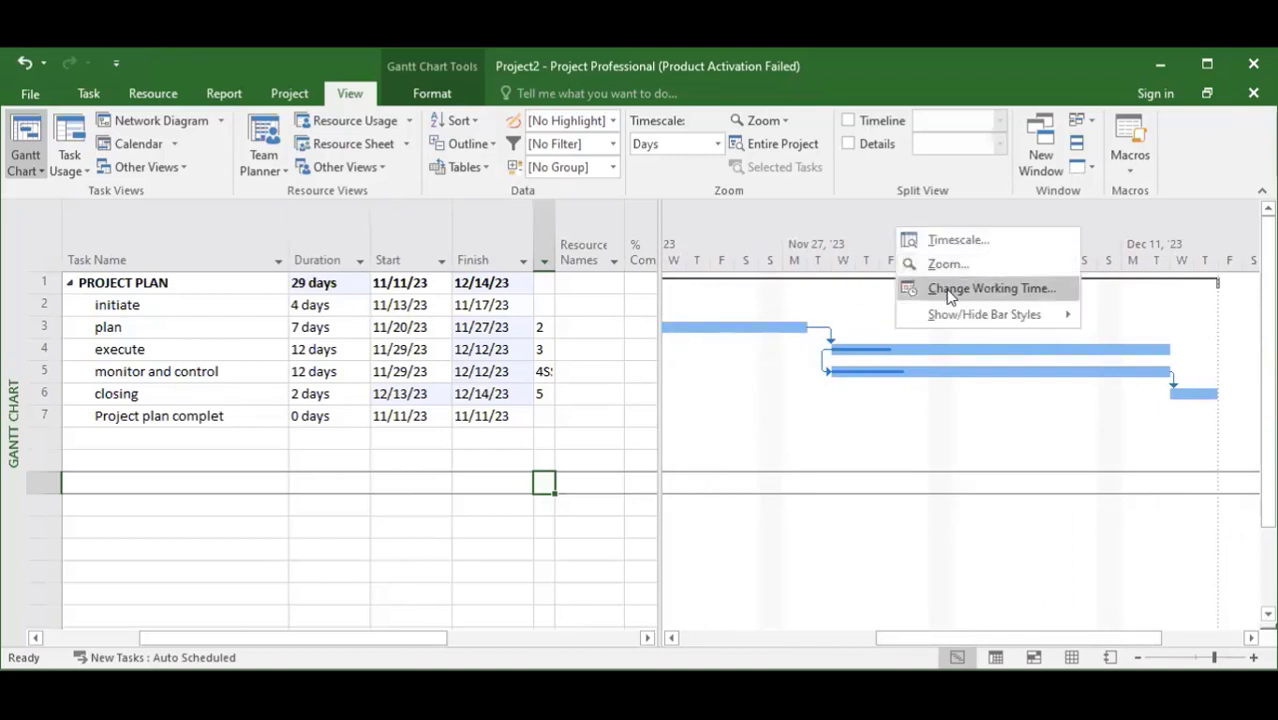
{"action": "left_click", "coordinate": [950, 290]}
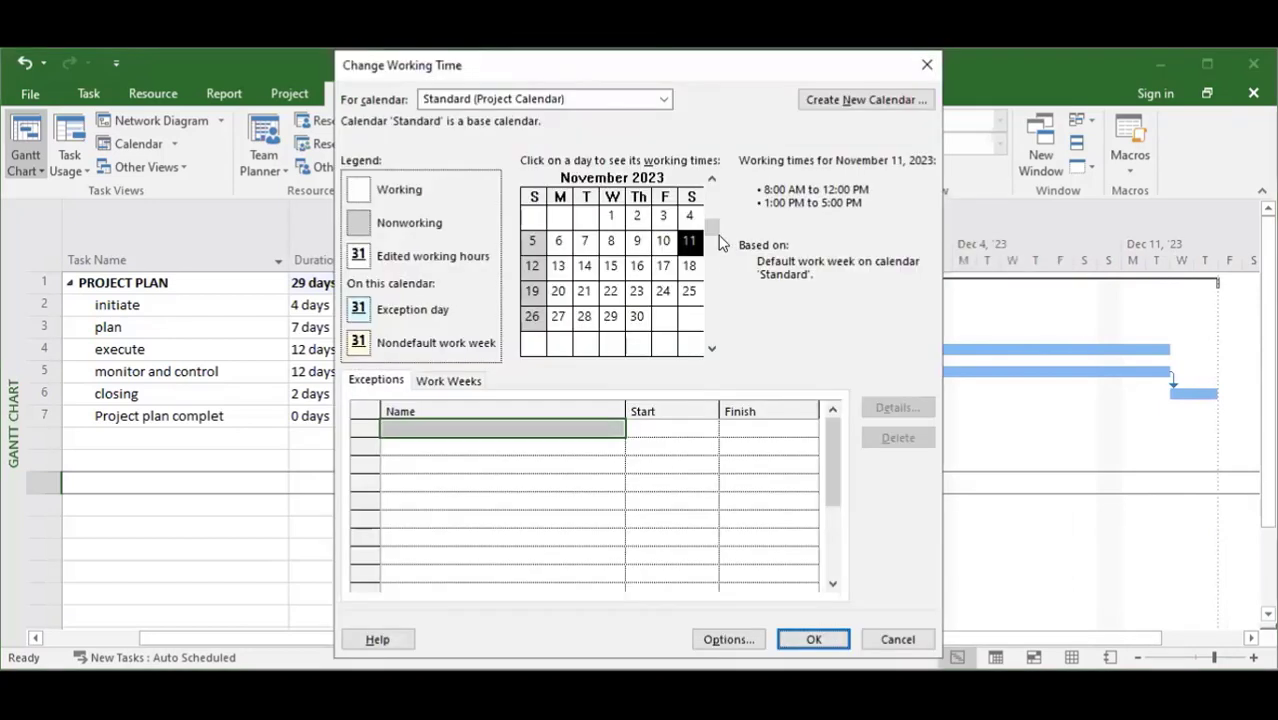
{"action": "left_click", "coordinate": [688, 278]}
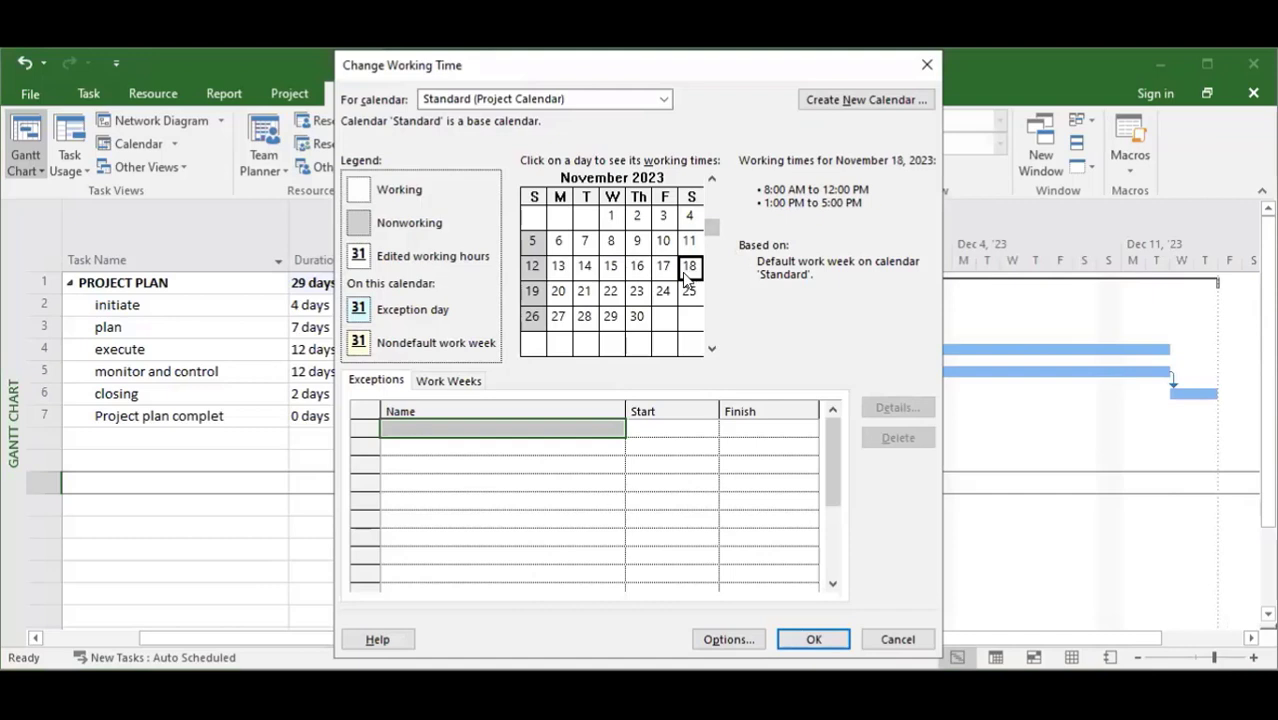
{"action": "left_click", "coordinate": [532, 244]}
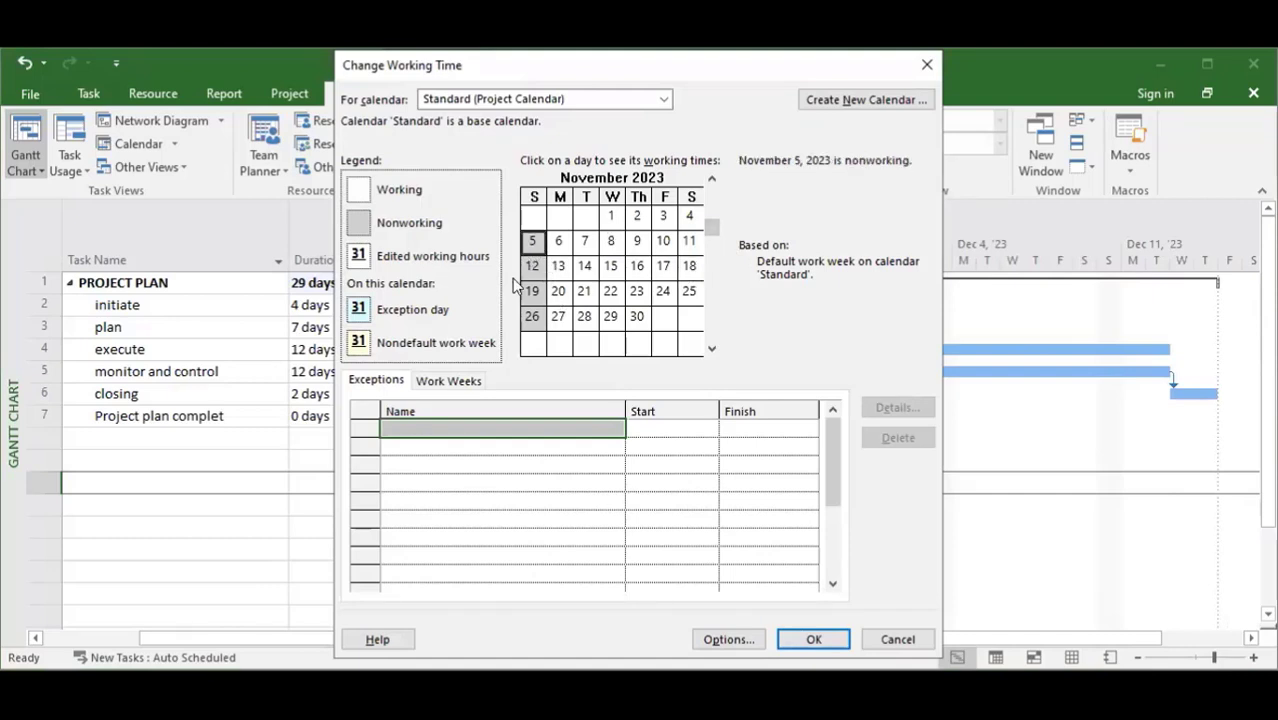
{"action": "left_click", "coordinate": [455, 380]}
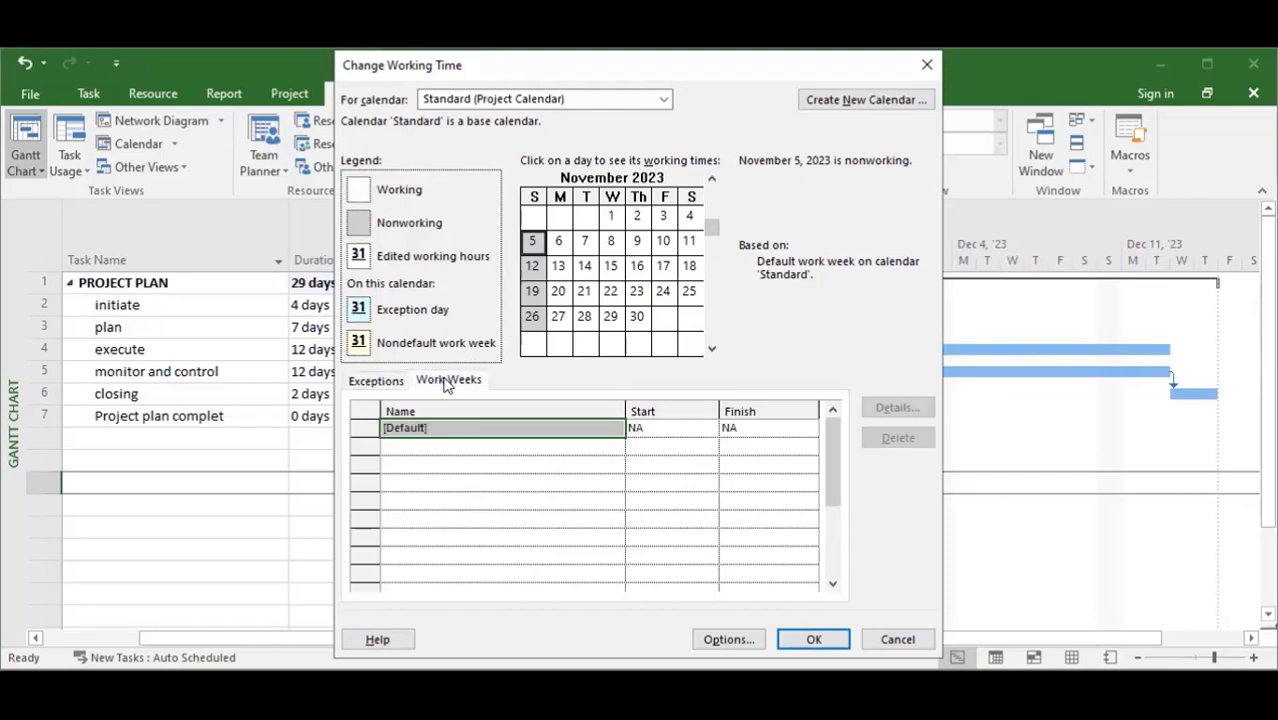
{"action": "left_click", "coordinate": [516, 432]}
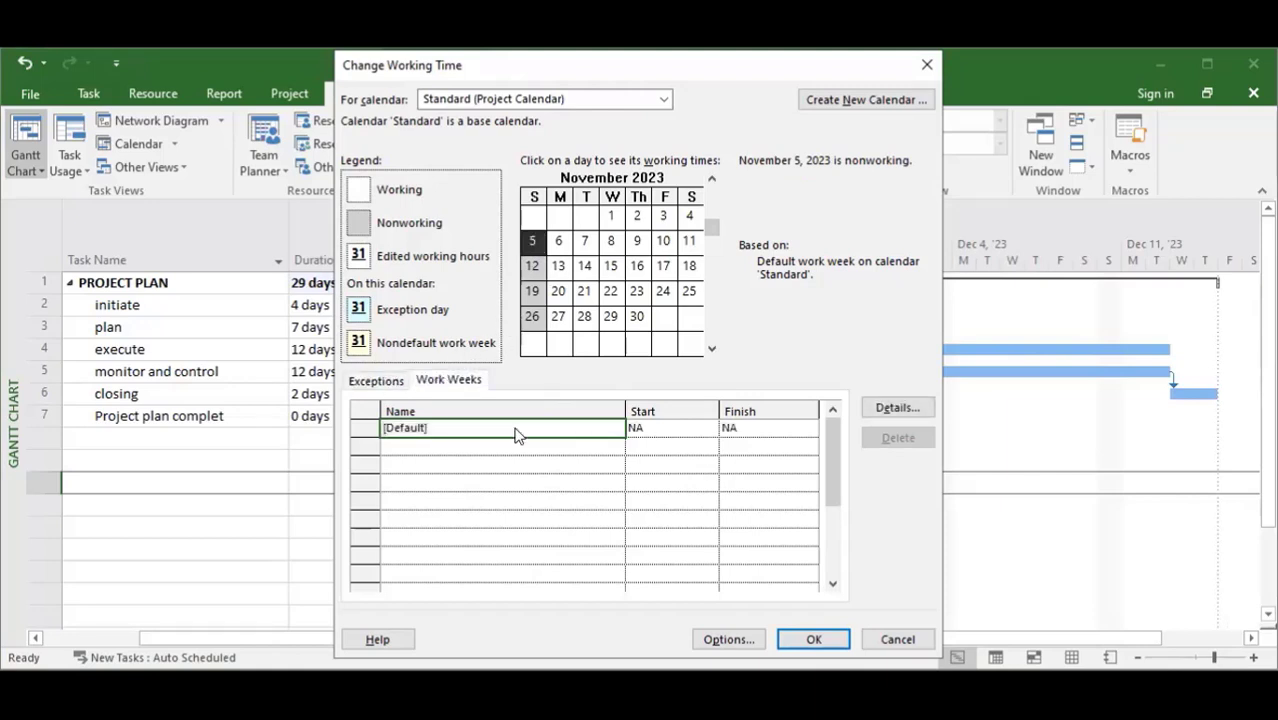
{"action": "double_click", "coordinate": [516, 430]}
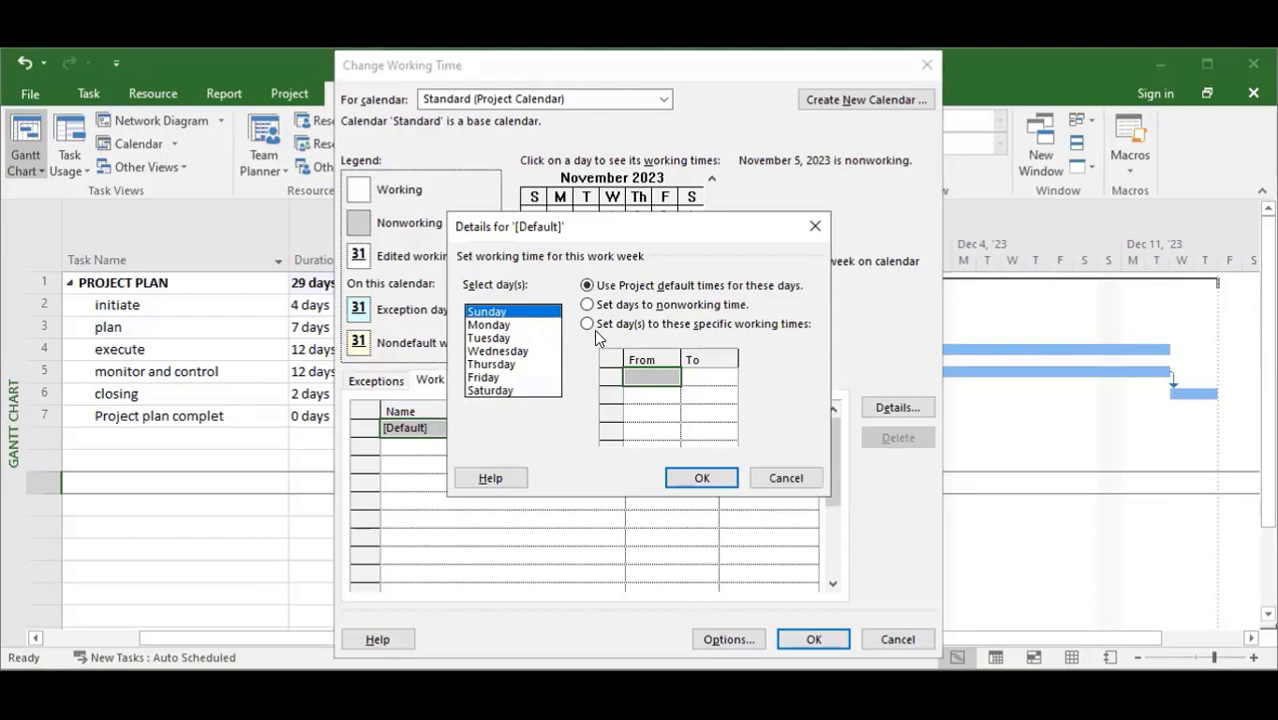
{"action": "left_click", "coordinate": [588, 325]}
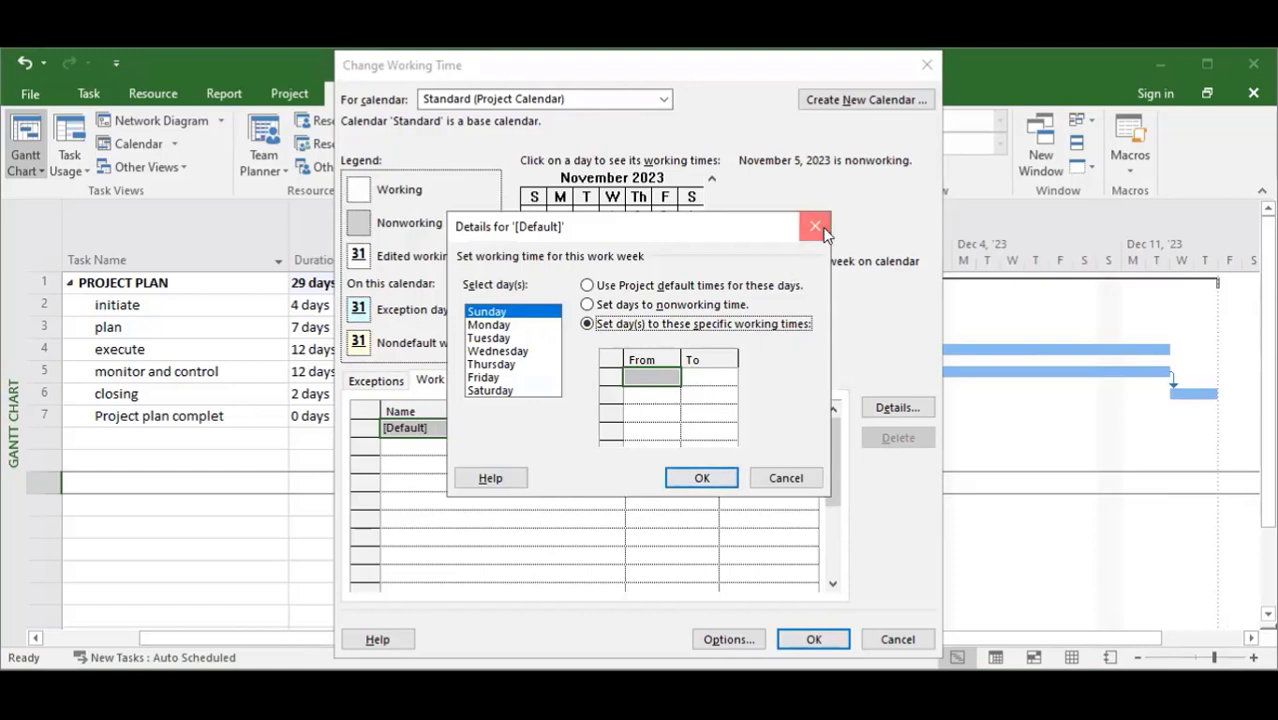
{"action": "key", "text": "Escape"}
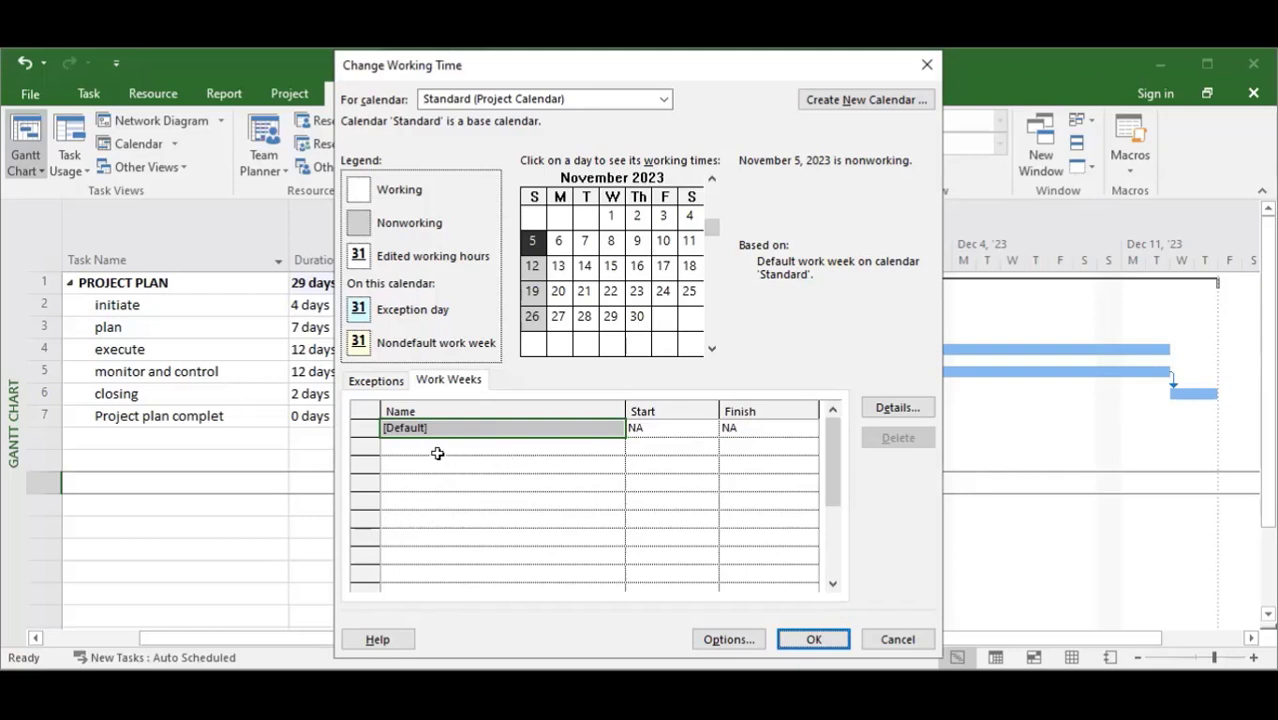
Step: Open the Standard calendar's exceptions and select the start date of the first empty exception row
{"action": "left_click", "coordinate": [385, 386]}
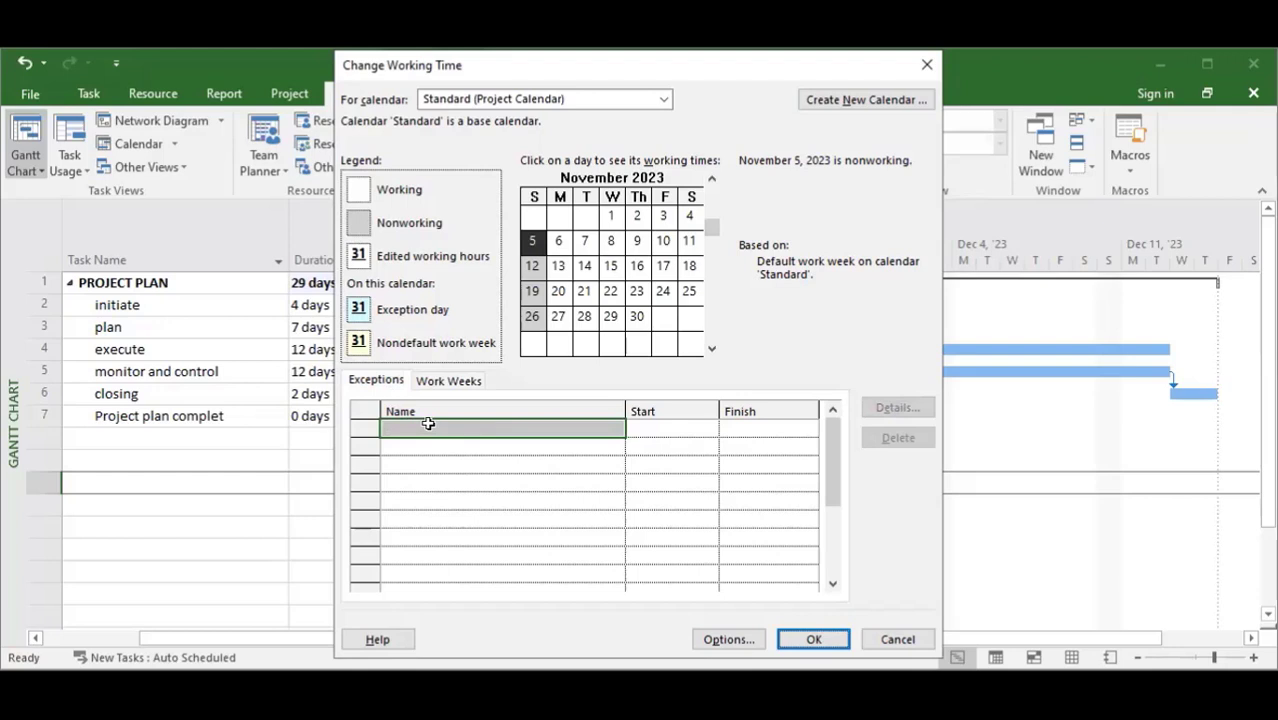
{"action": "left_click", "coordinate": [684, 428]}
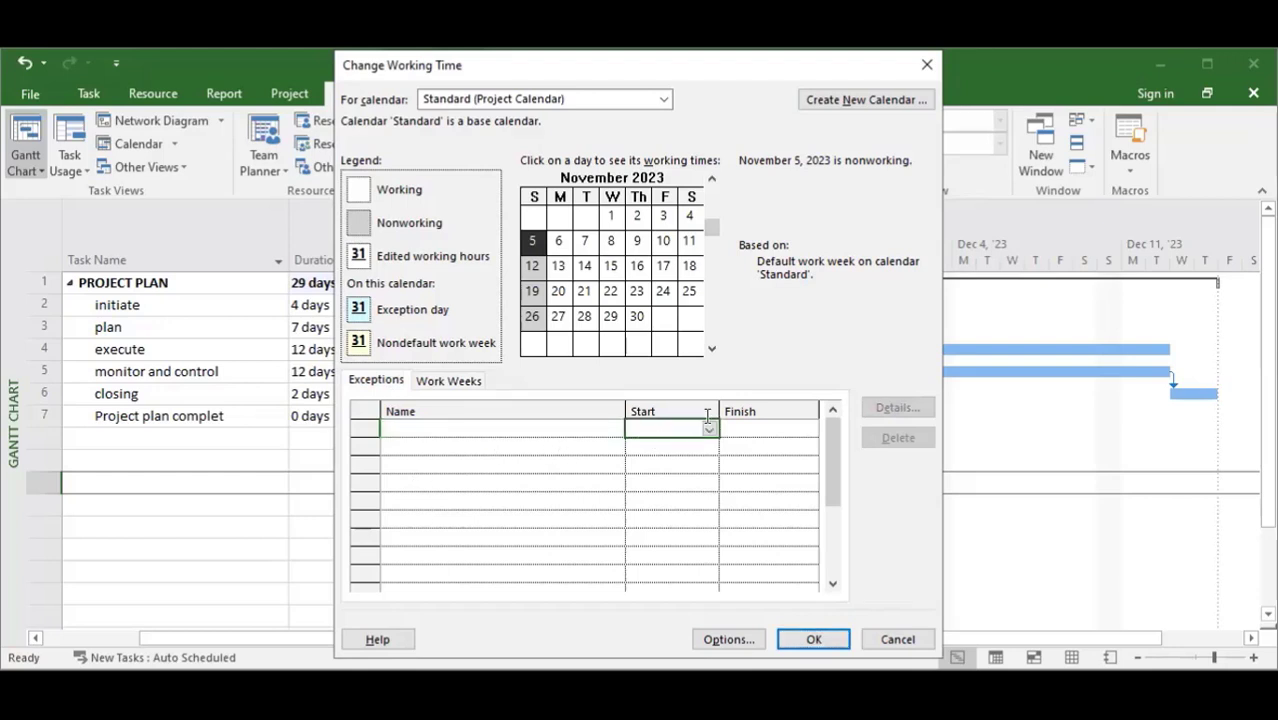
{"action": "left_click", "coordinate": [709, 428]}
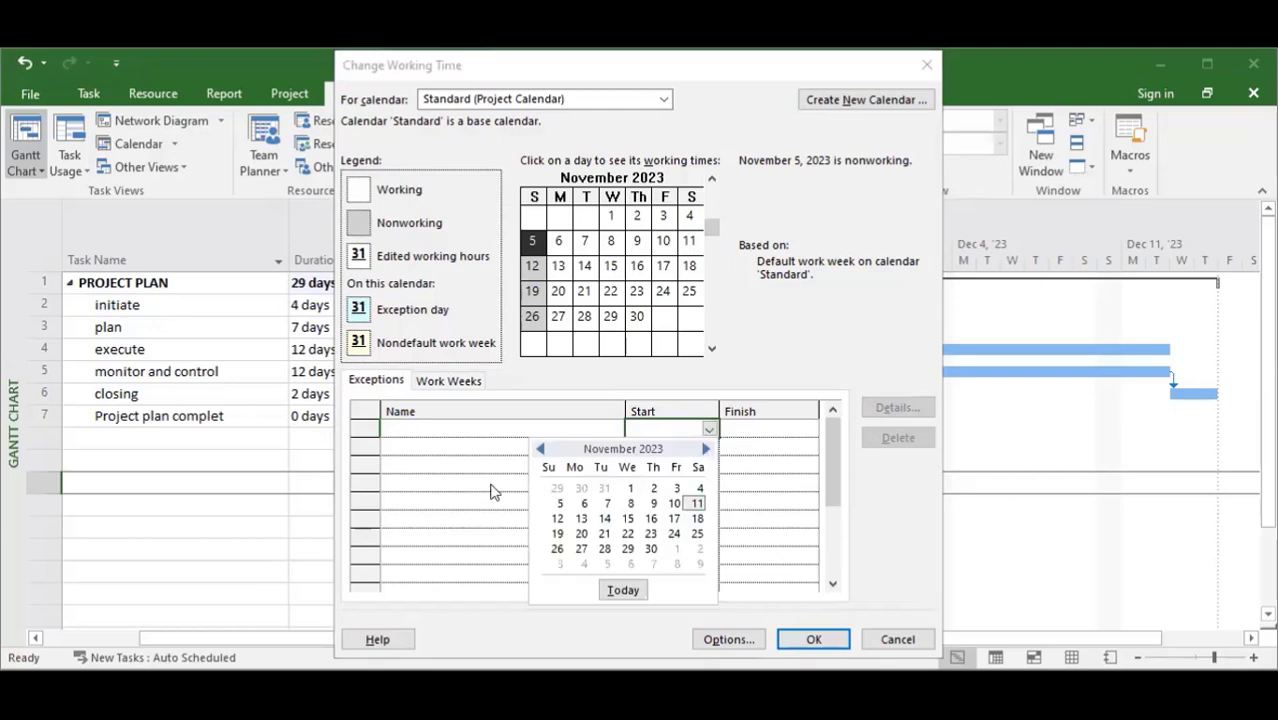
{"action": "left_click", "coordinate": [388, 406]}
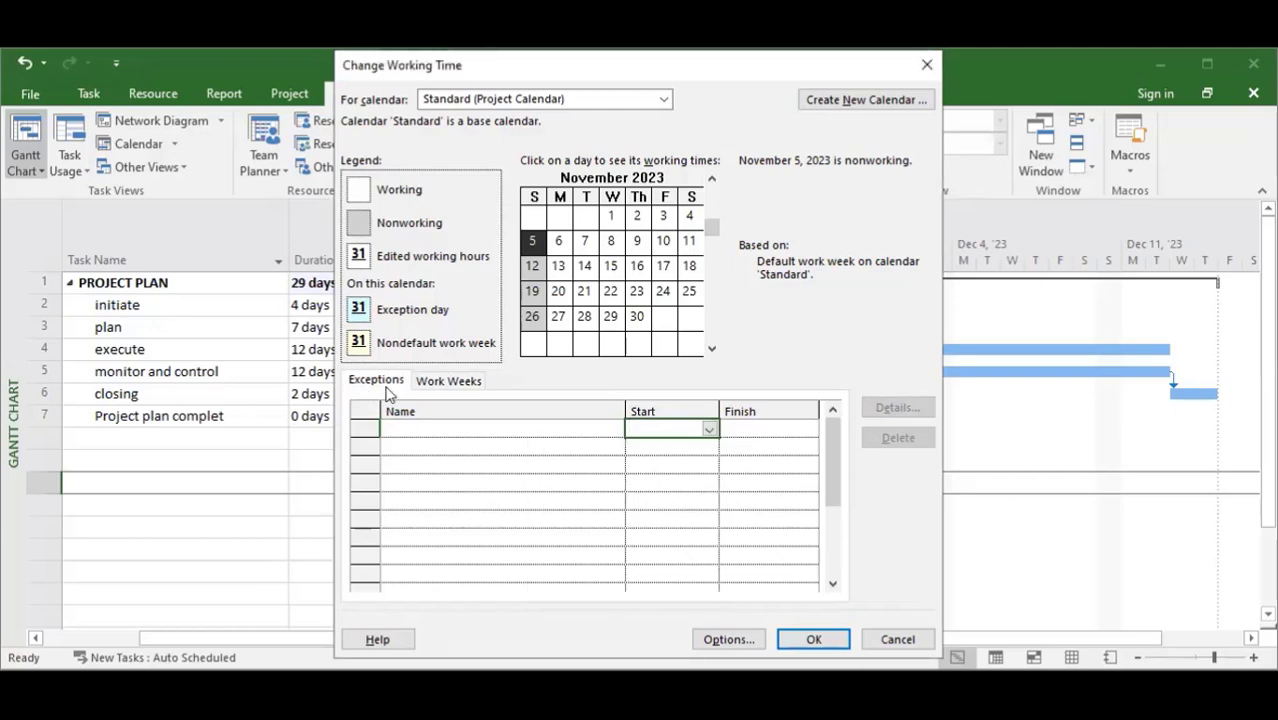
{"action": "left_click", "coordinate": [425, 437]}
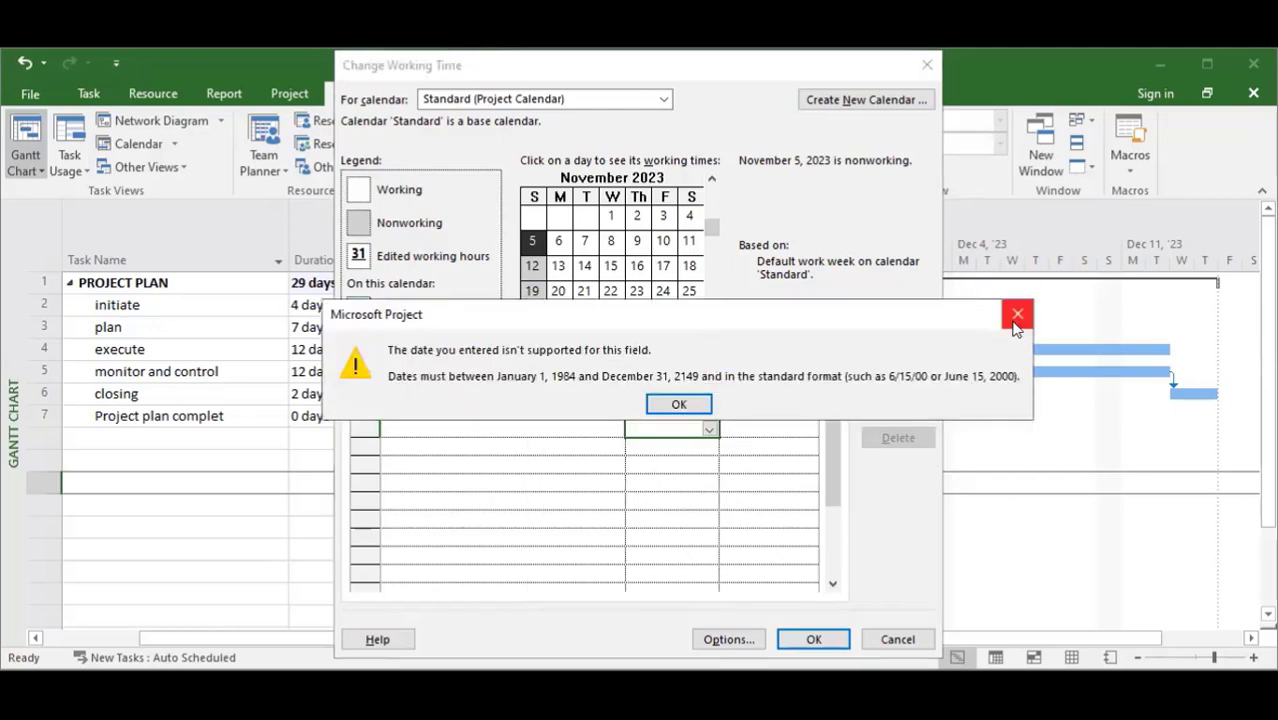
{"action": "left_click", "coordinate": [1016, 316]}
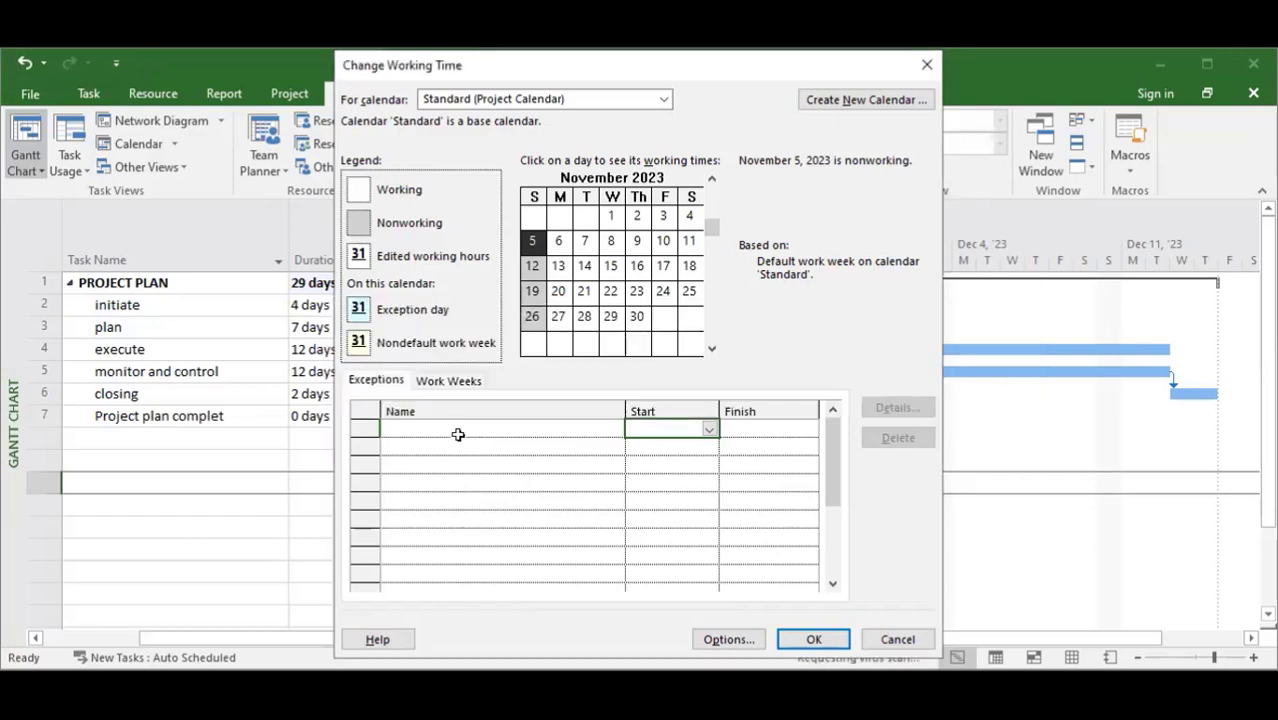
Step: Set the start date of the first calendar exception to December 25, 2023
{"action": "left_click", "coordinate": [710, 431]}
{"action": "left_click", "coordinate": [705, 449]}
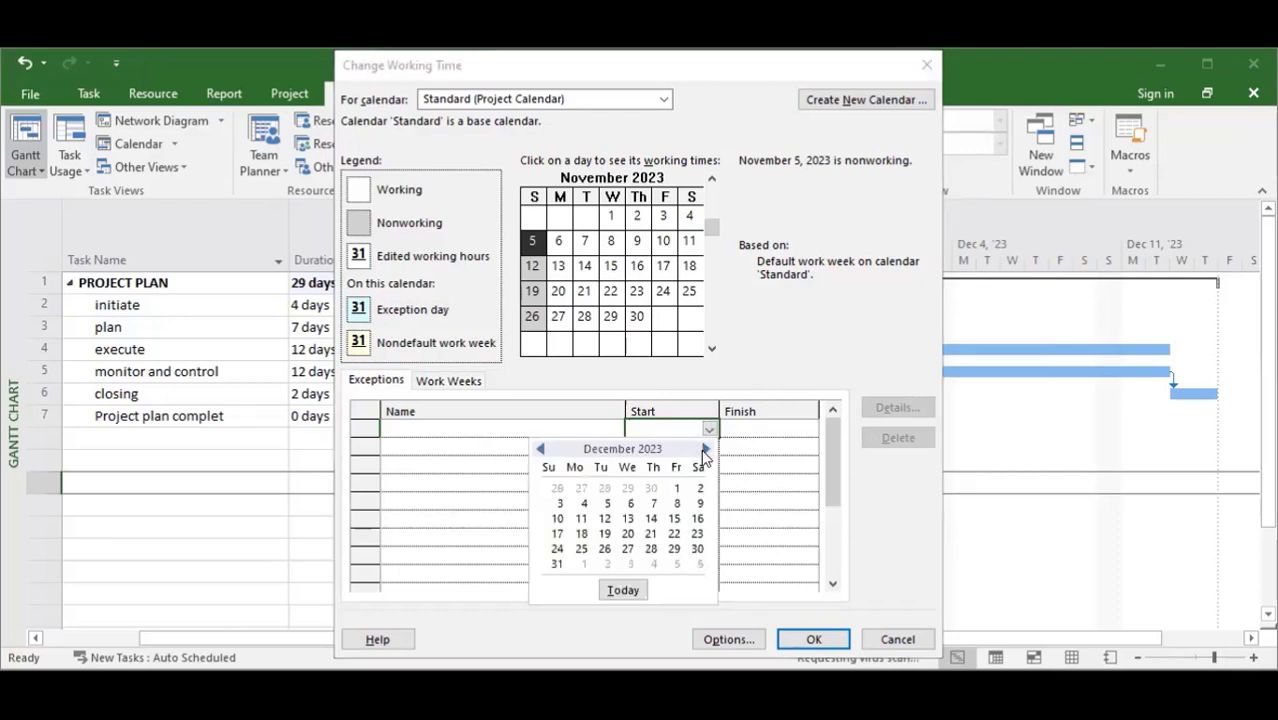
{"action": "left_click", "coordinate": [582, 549]}
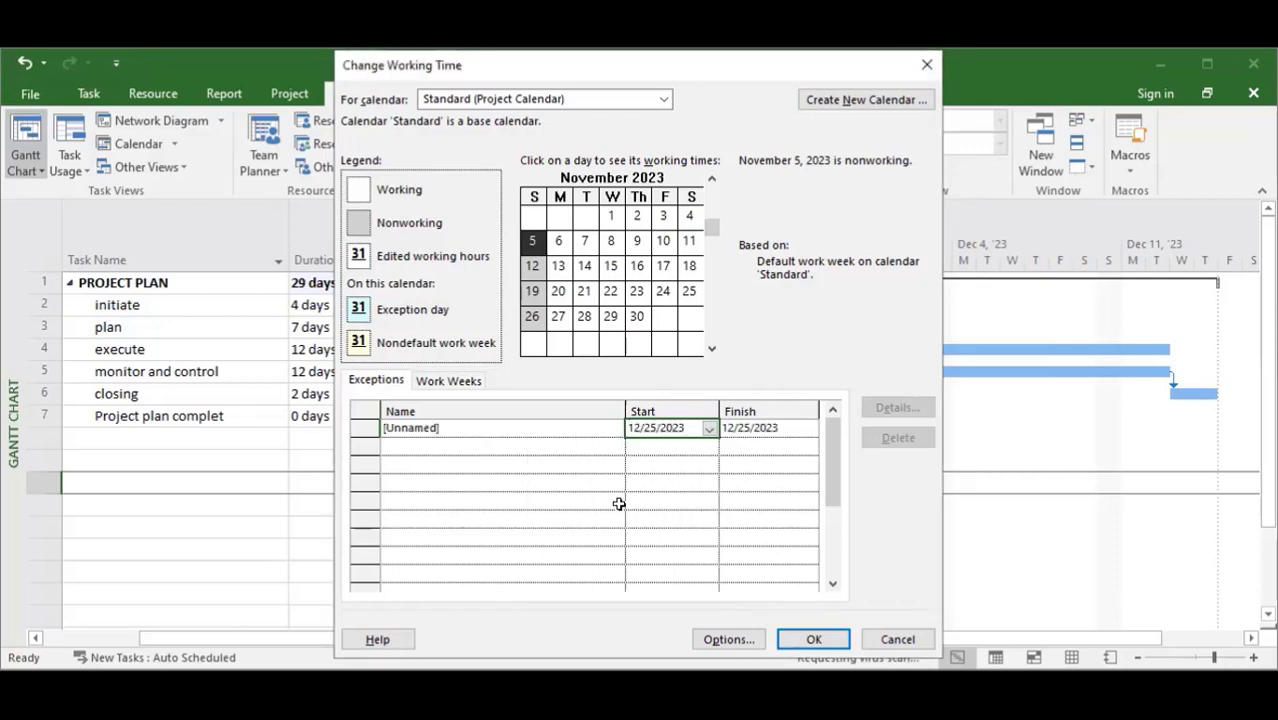
Step: Name the December 25 exception XMAS HOLIDAY and apply the calendar change to the schedule
{"action": "left_click", "coordinate": [414, 428]}
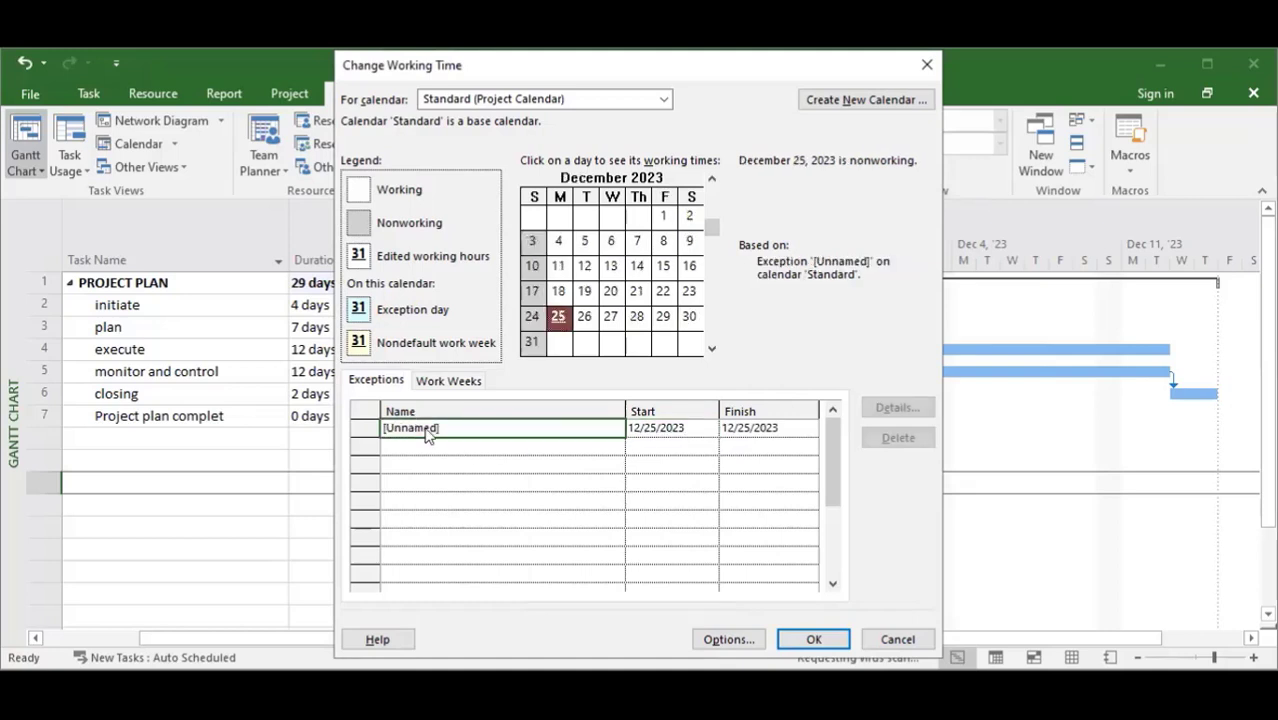
{"action": "double_click", "coordinate": [426, 432]}
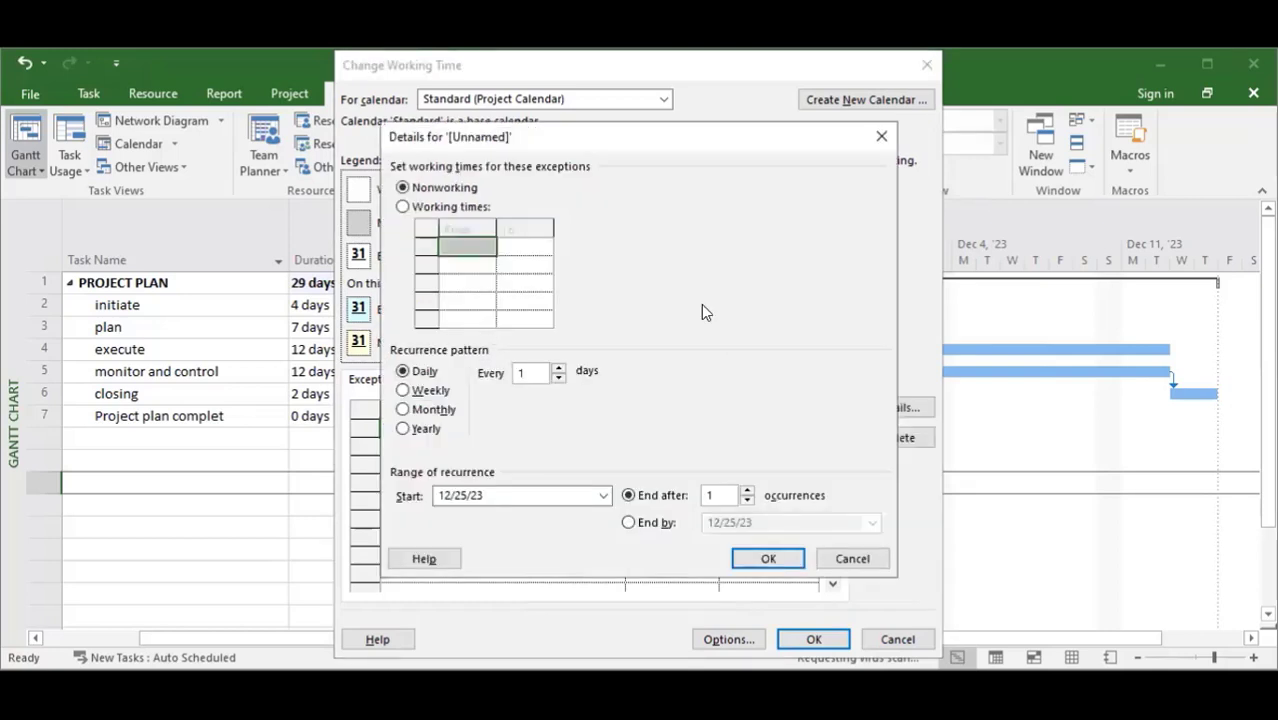
{"action": "left_click", "coordinate": [881, 138]}
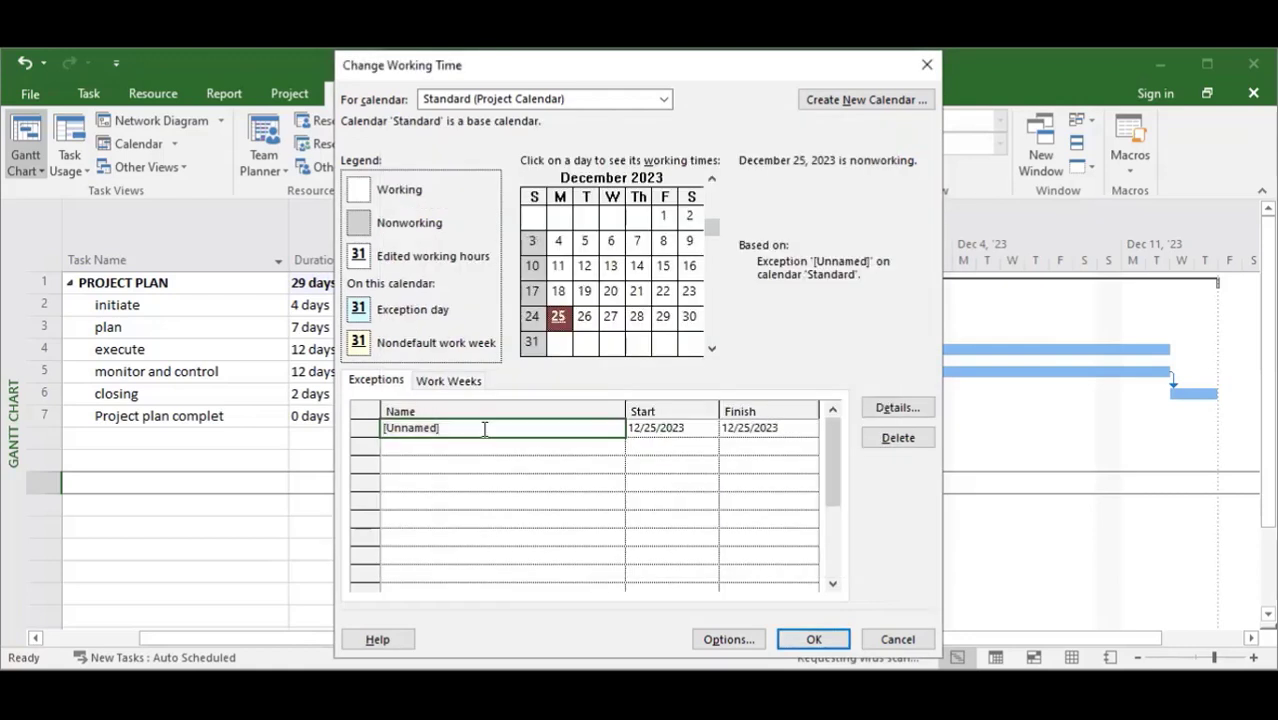
{"action": "left_click", "coordinate": [484, 429]}
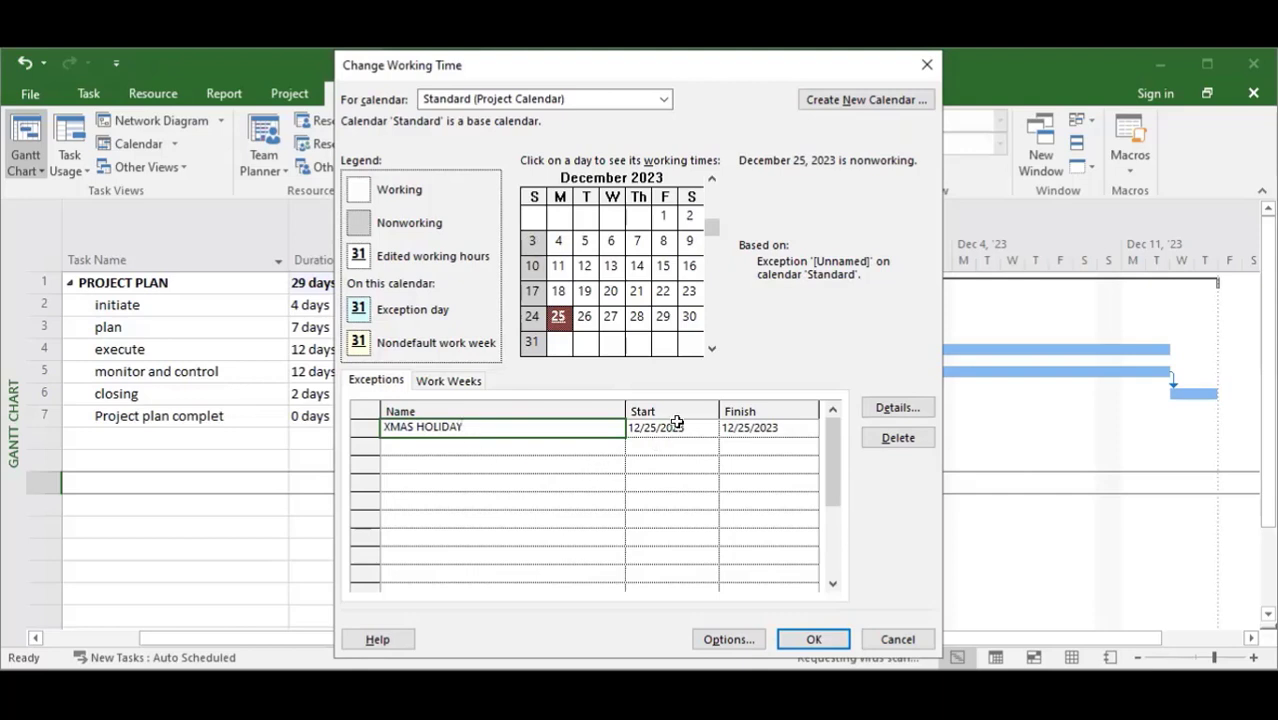
{"action": "left_click", "coordinate": [813, 640]}
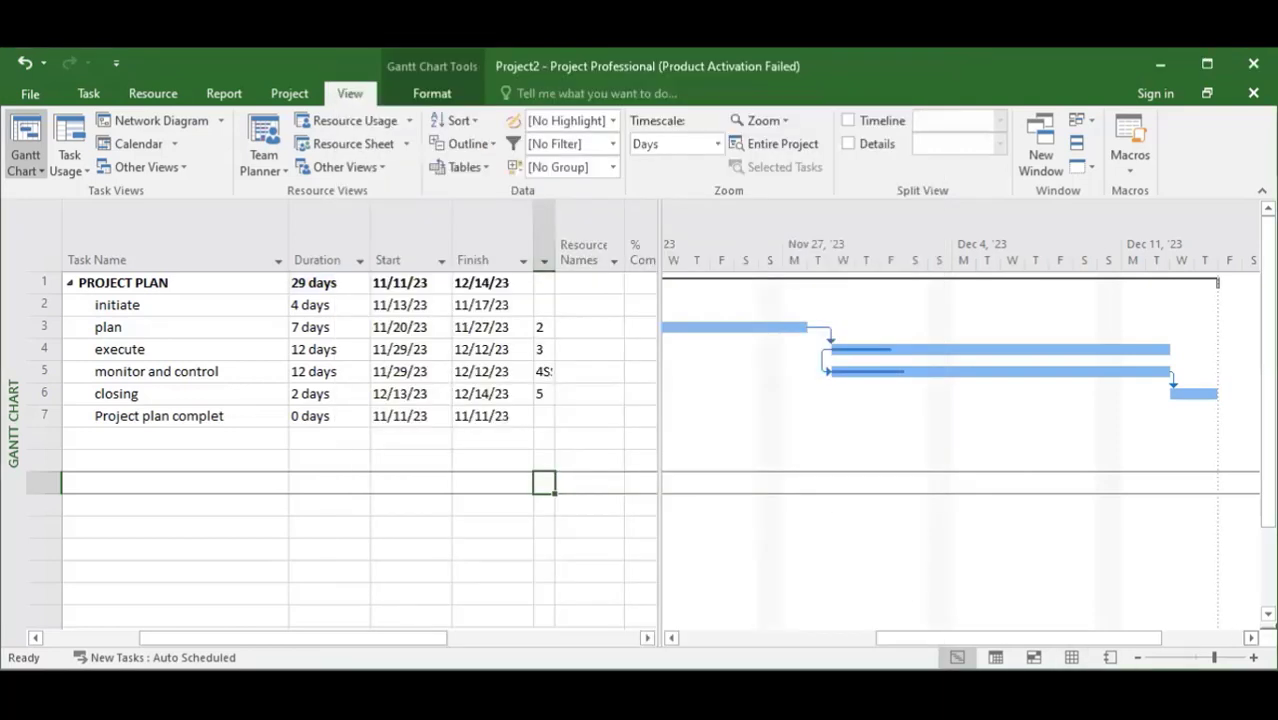
Step: Reopen the Standard calendar's working times and select November 21, 2023
{"action": "scroll", "coordinate": [968, 443], "scroll_direction": "right", "scroll_amount": 5}
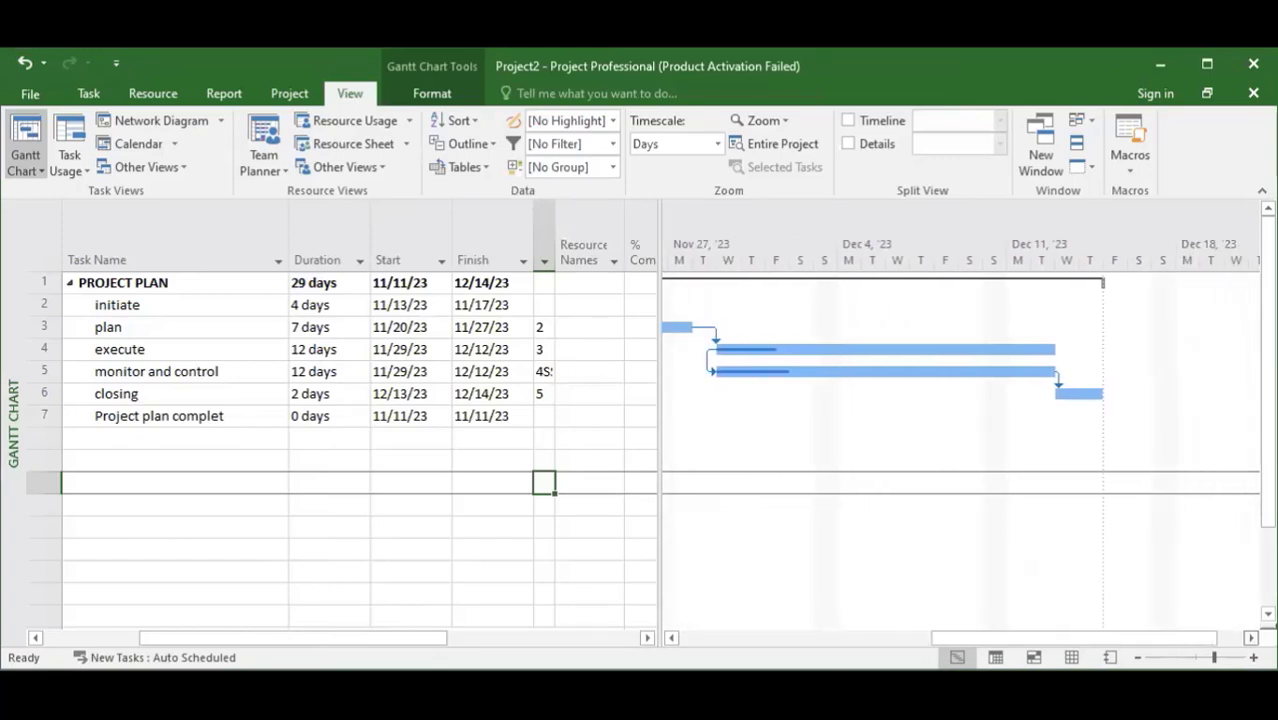
{"action": "scroll", "coordinate": [1075, 450], "scroll_direction": "right", "scroll_amount": 3}
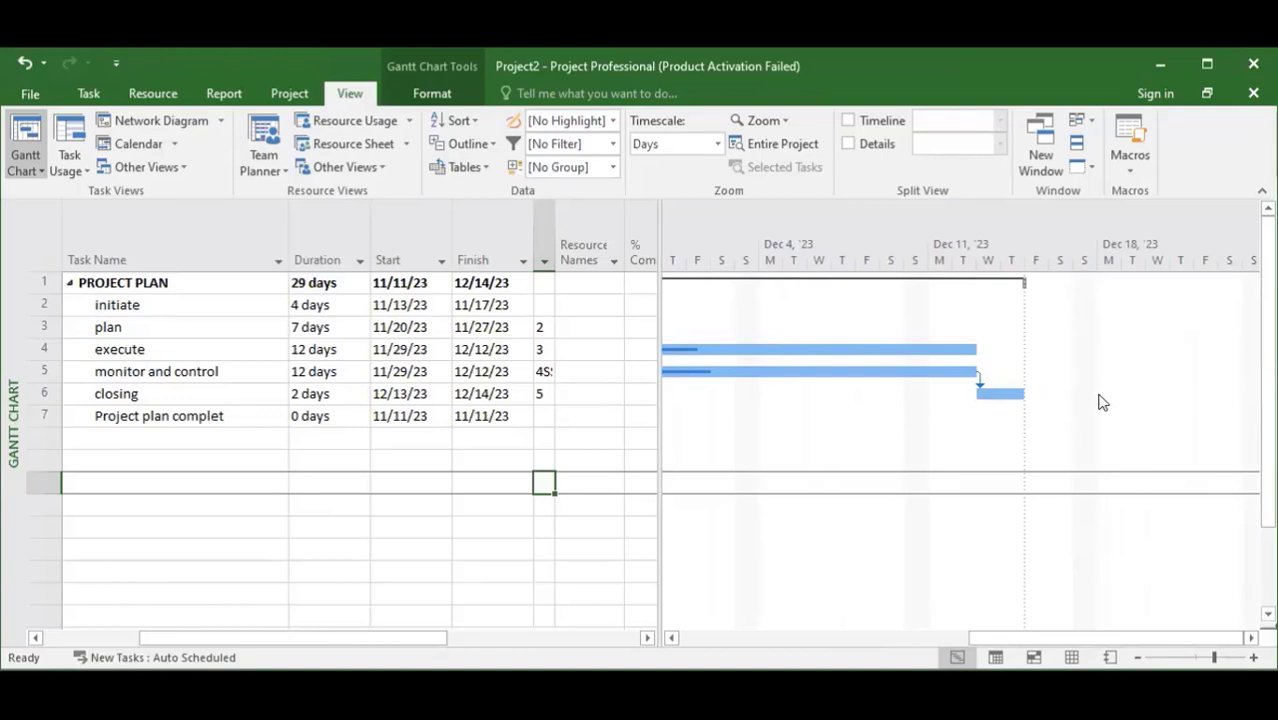
{"action": "left_click", "coordinate": [340, 454]}
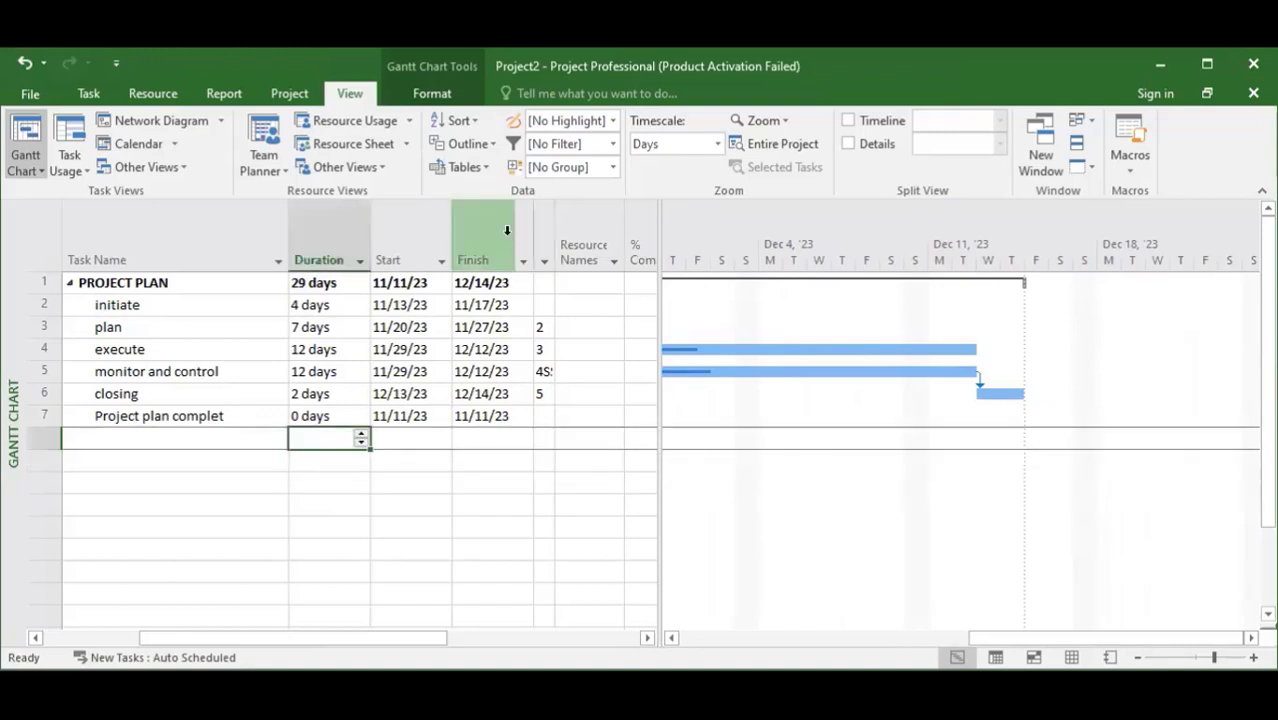
{"action": "right_click", "coordinate": [955, 207]}
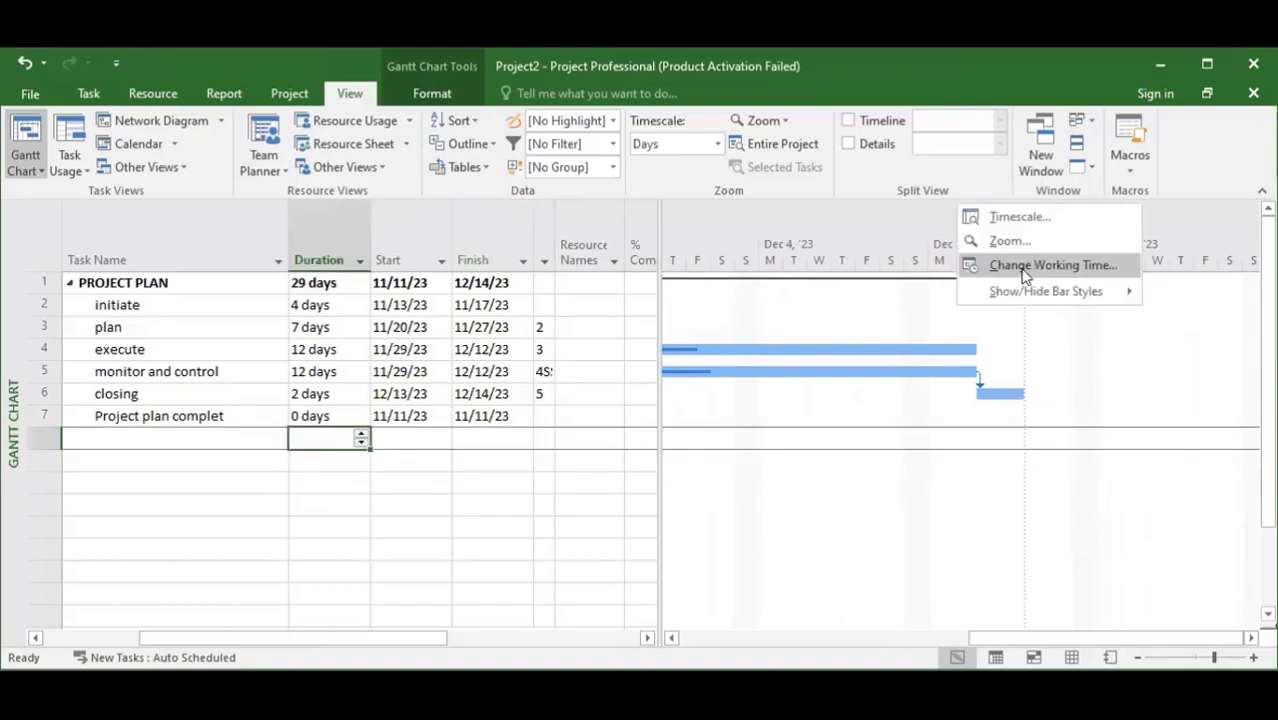
{"action": "left_click", "coordinate": [1024, 275]}
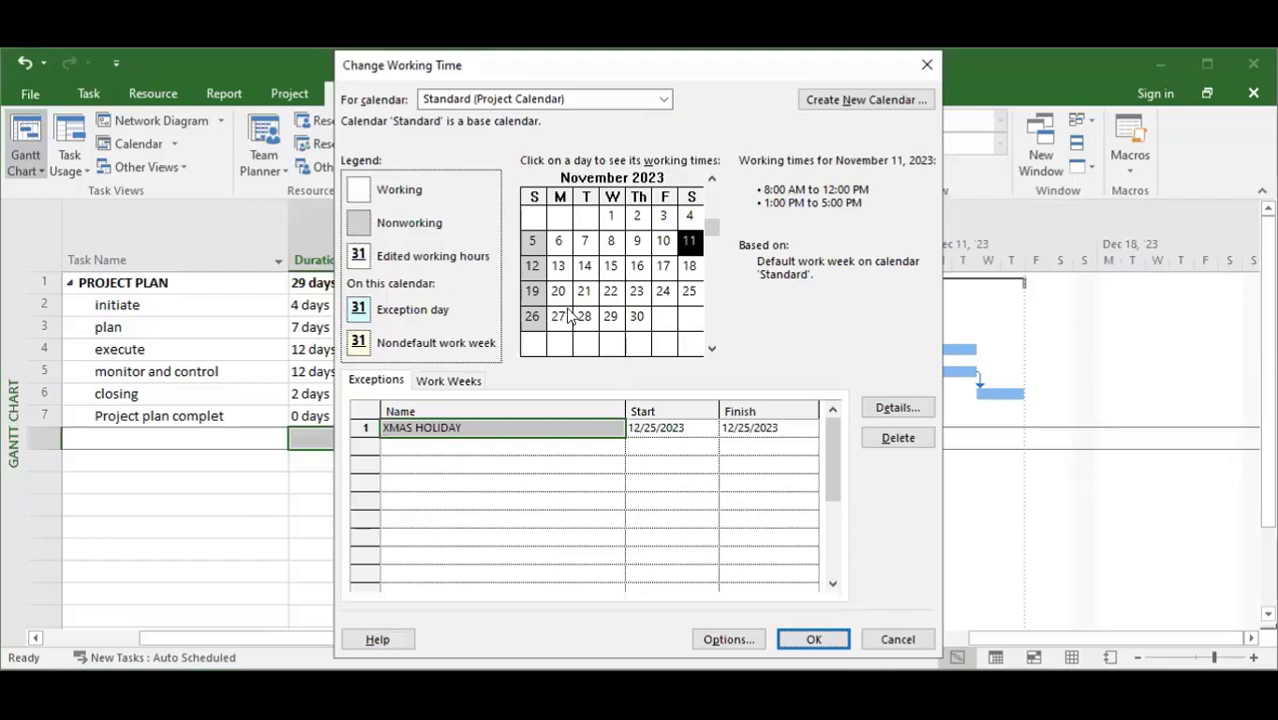
{"action": "left_click", "coordinate": [585, 291]}
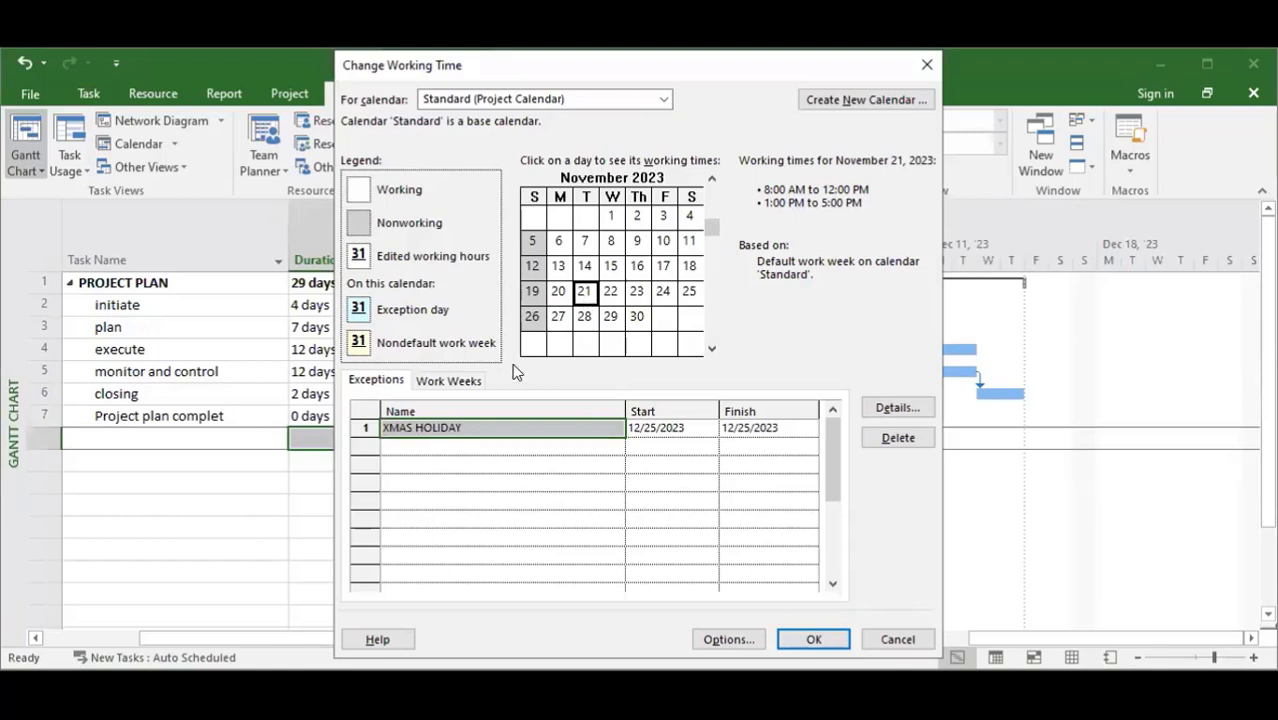
Step: Add a second exception for November 21, 2023 named ON LEAVE and apply the calendar change
{"action": "left_click", "coordinate": [663, 443]}
{"action": "left_click", "coordinate": [663, 443]}
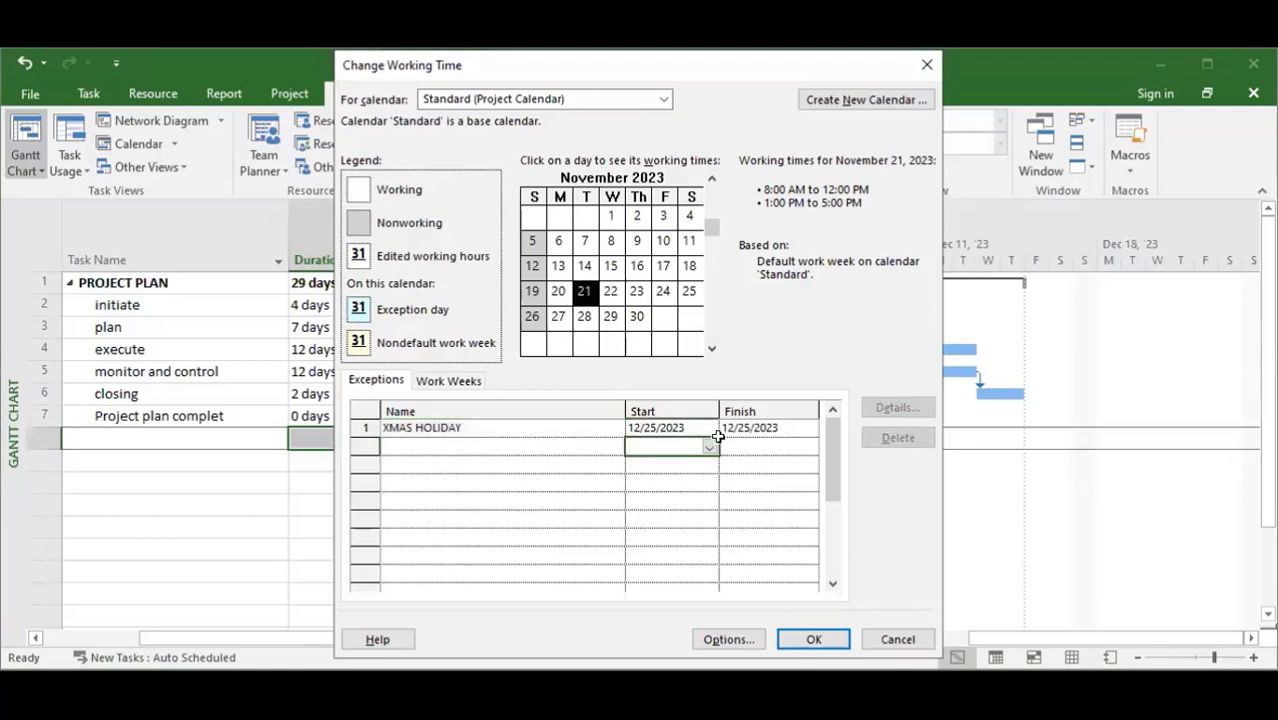
{"action": "left_click", "coordinate": [707, 450]}
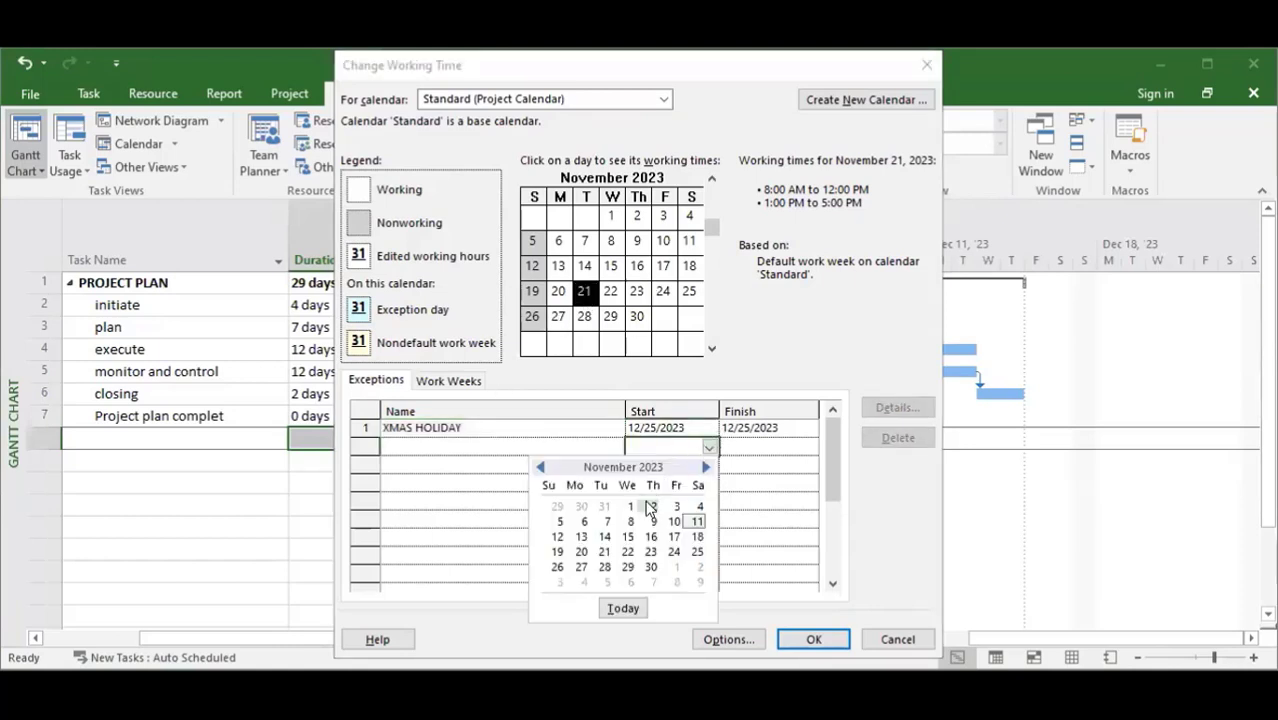
{"action": "left_click", "coordinate": [604, 551]}
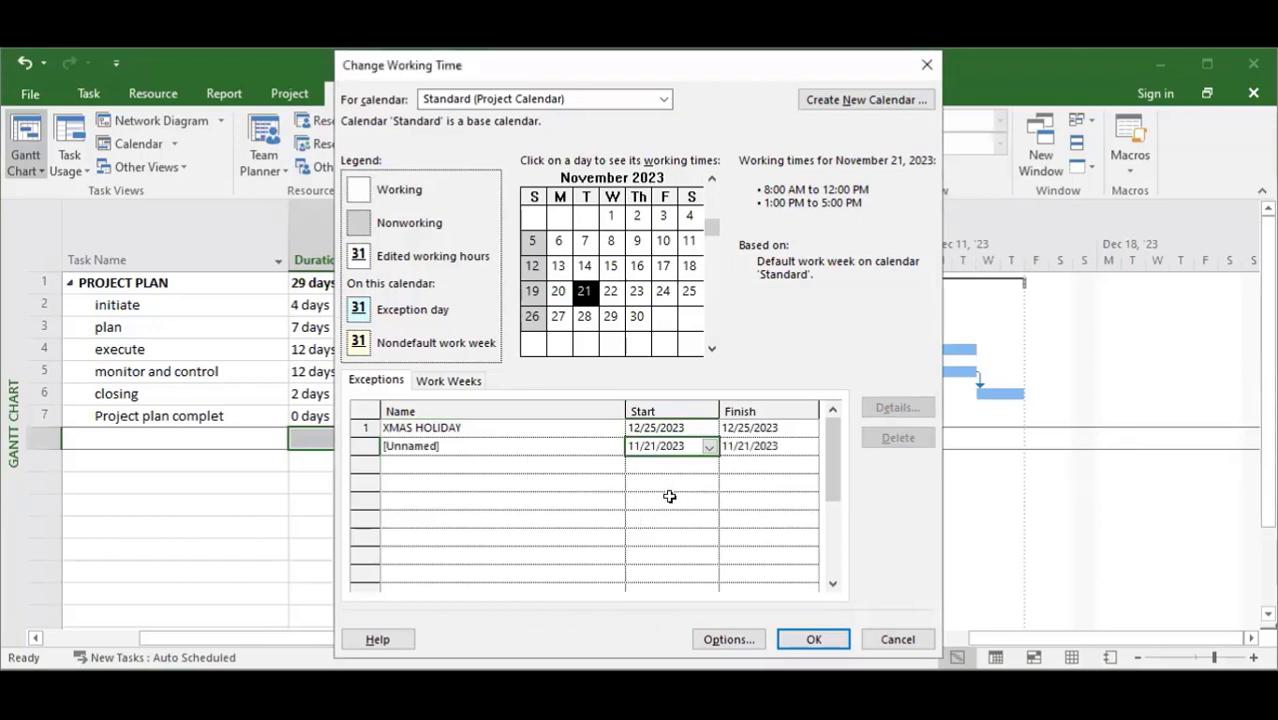
{"action": "left_click", "coordinate": [488, 445]}
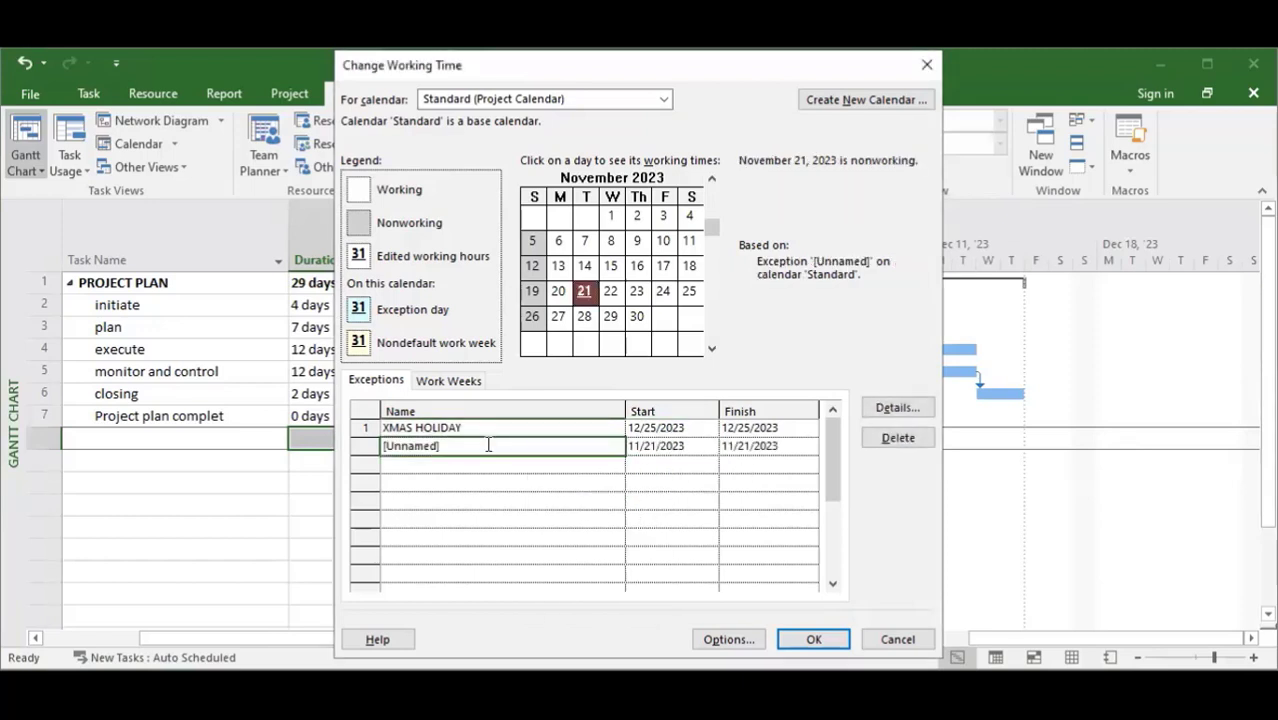
{"action": "type", "text": "ON LEAVE"}
{"action": "left_click", "coordinate": [802, 632]}
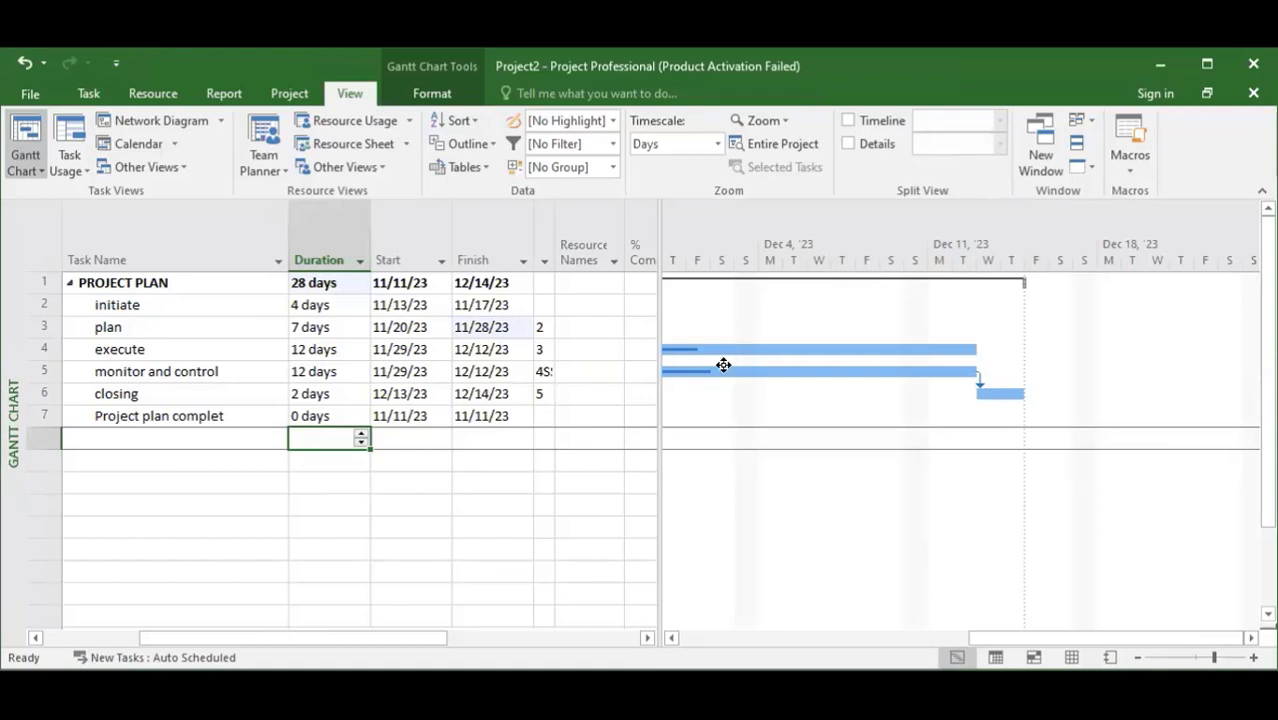
{"action": "left_click_drag", "start_coordinate": [255, 640], "coordinate": [160, 640]}
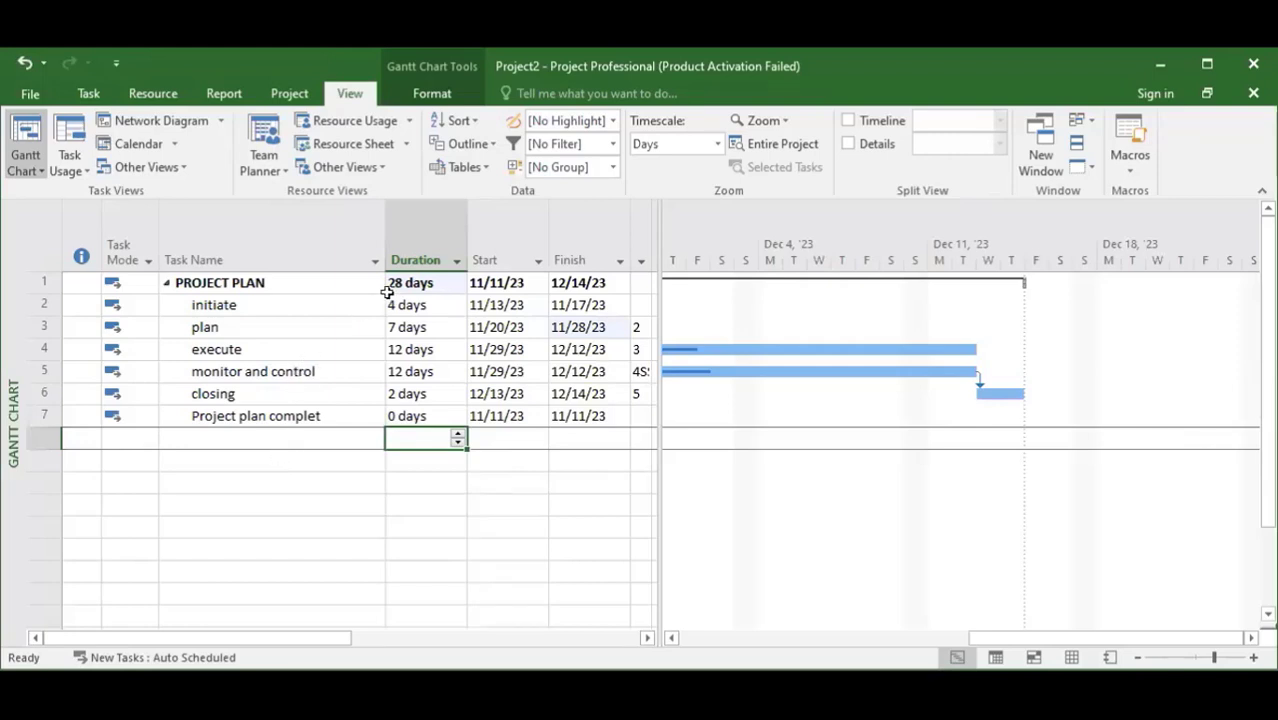
{"action": "left_click", "coordinate": [313, 303]}
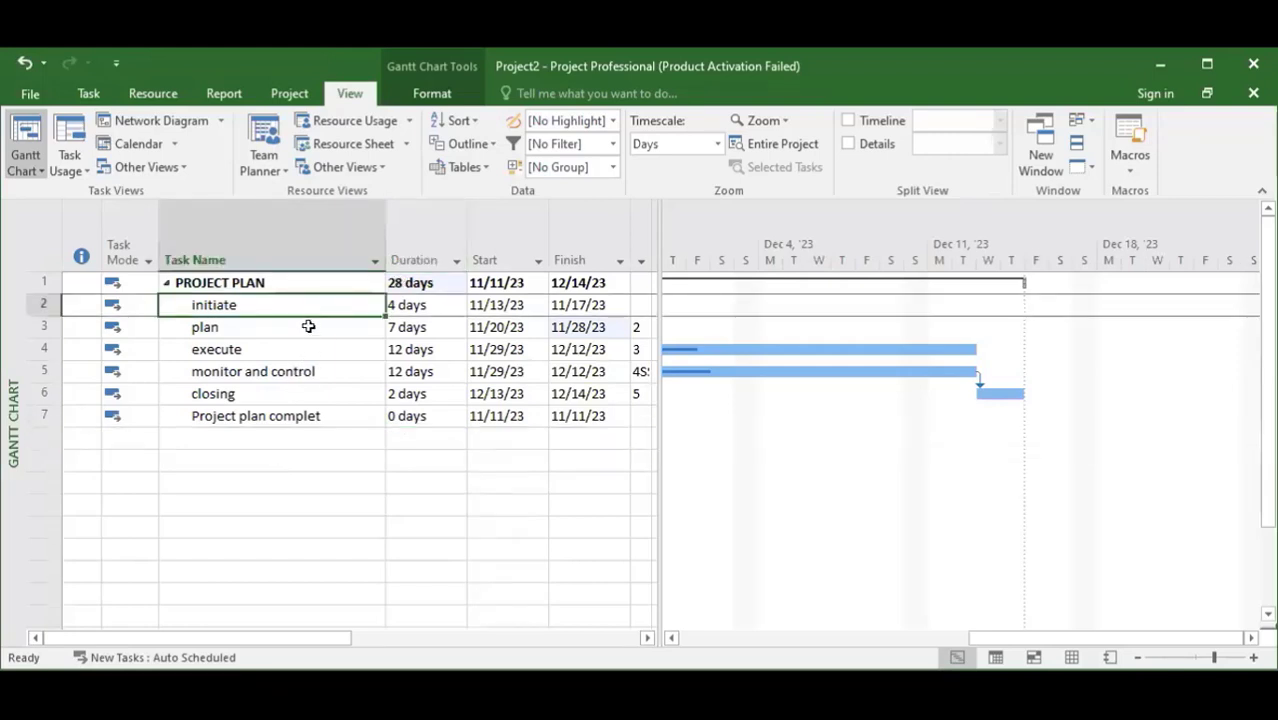
{"action": "left_click", "coordinate": [310, 327]}
{"action": "left_click", "coordinate": [310, 305]}
{"action": "left_click", "coordinate": [313, 289]}
{"action": "left_click", "coordinate": [314, 303]}
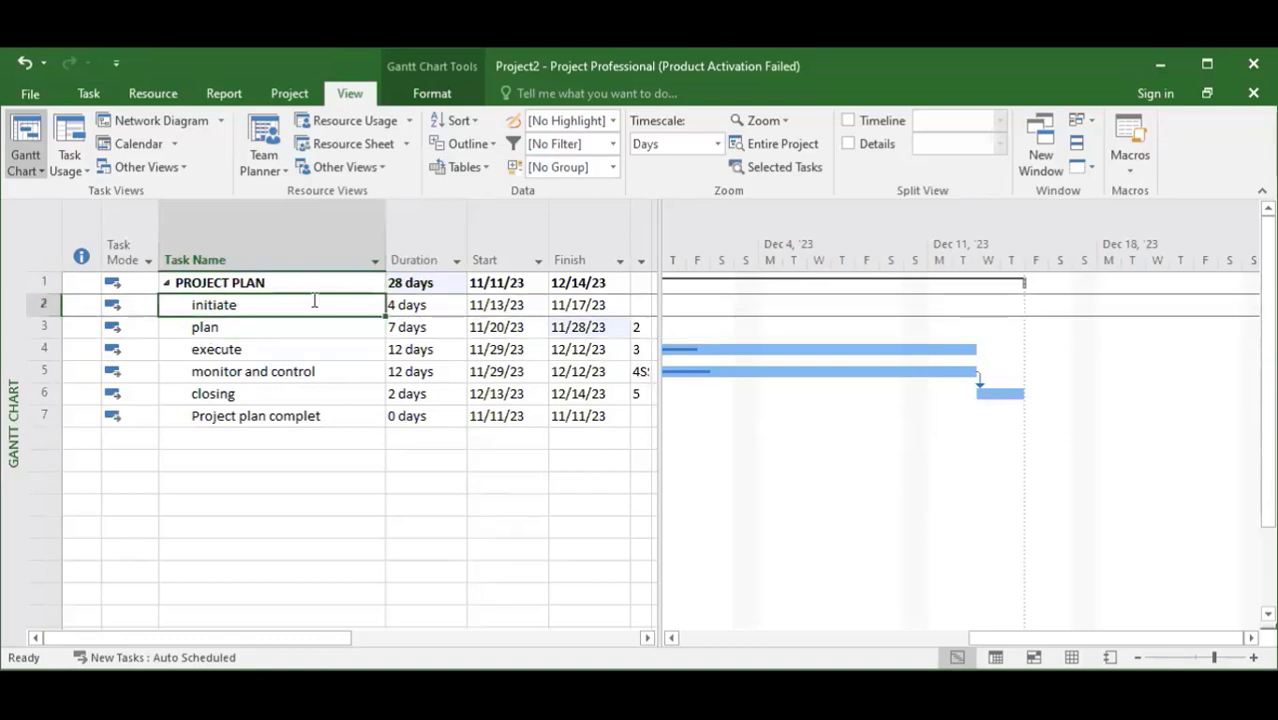
{"action": "left_click", "coordinate": [315, 325]}
{"action": "left_click", "coordinate": [319, 306]}
{"action": "left_click", "coordinate": [320, 283]}
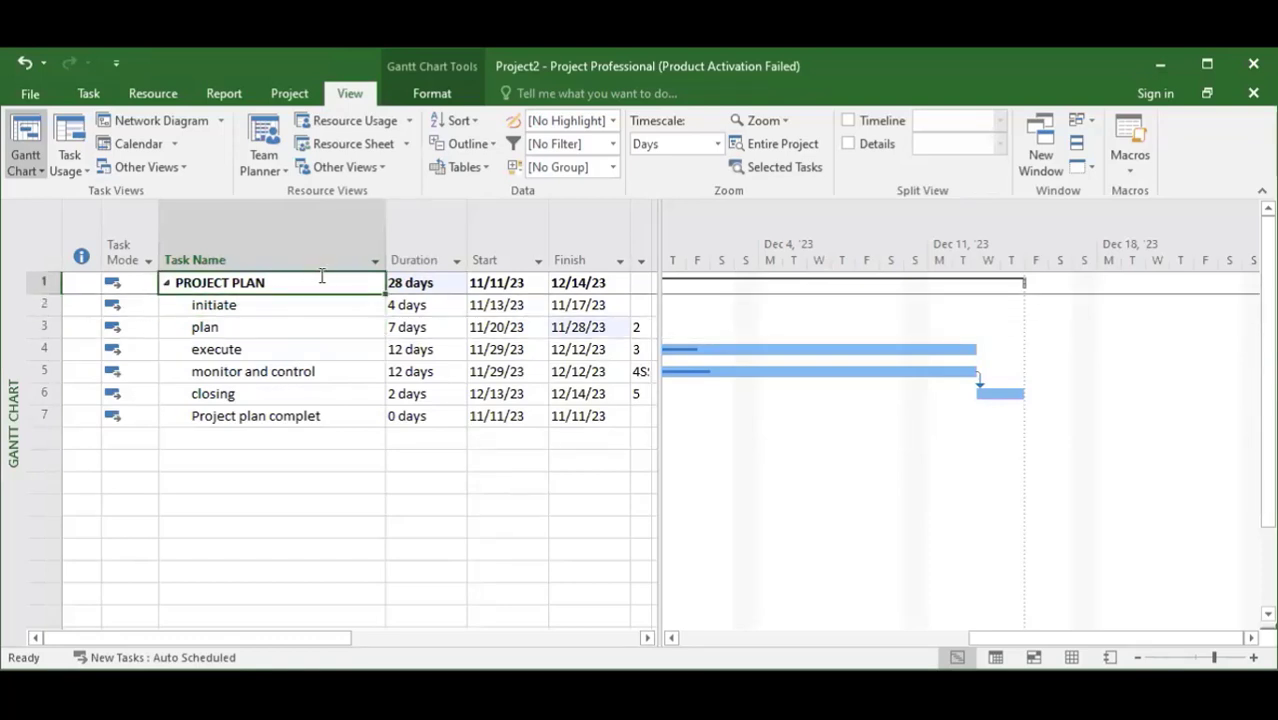
{"action": "left_click", "coordinate": [320, 300]}
{"action": "left_click", "coordinate": [326, 281]}
{"action": "left_click", "coordinate": [323, 304]}
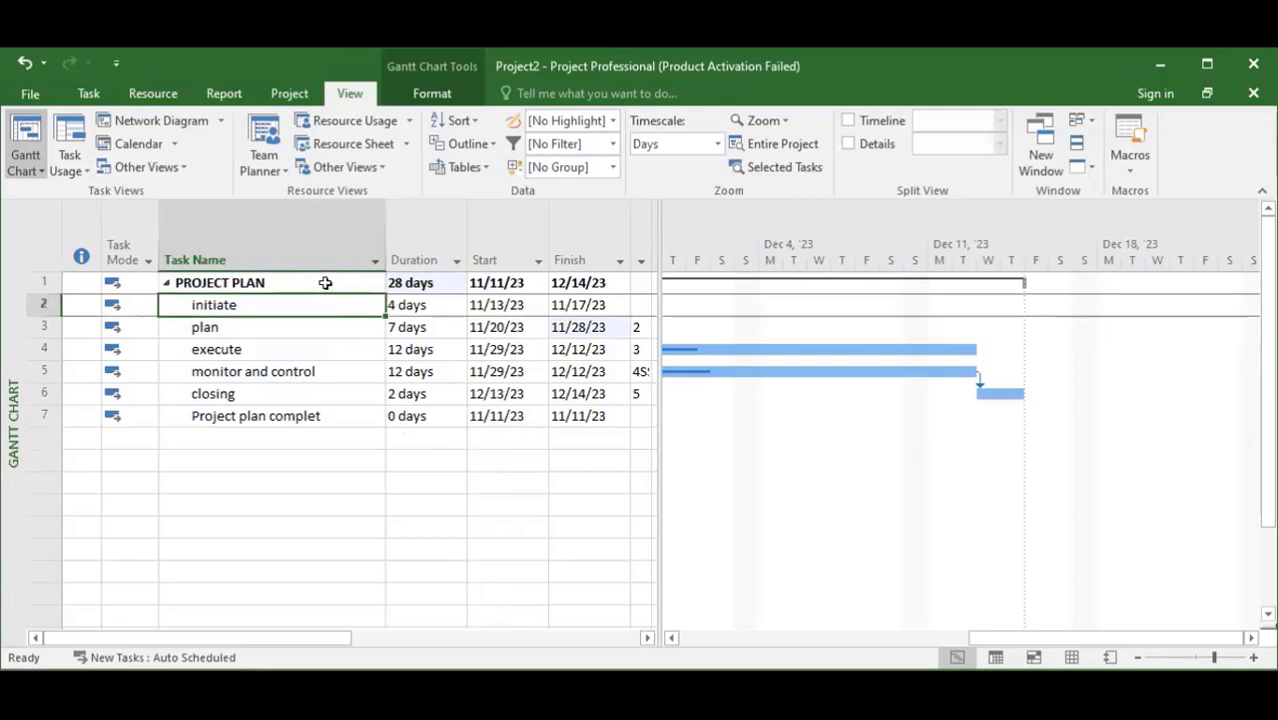
{"action": "left_click", "coordinate": [321, 284]}
{"action": "left_click", "coordinate": [311, 302]}
{"action": "left_click", "coordinate": [314, 284]}
{"action": "left_click", "coordinate": [312, 301]}
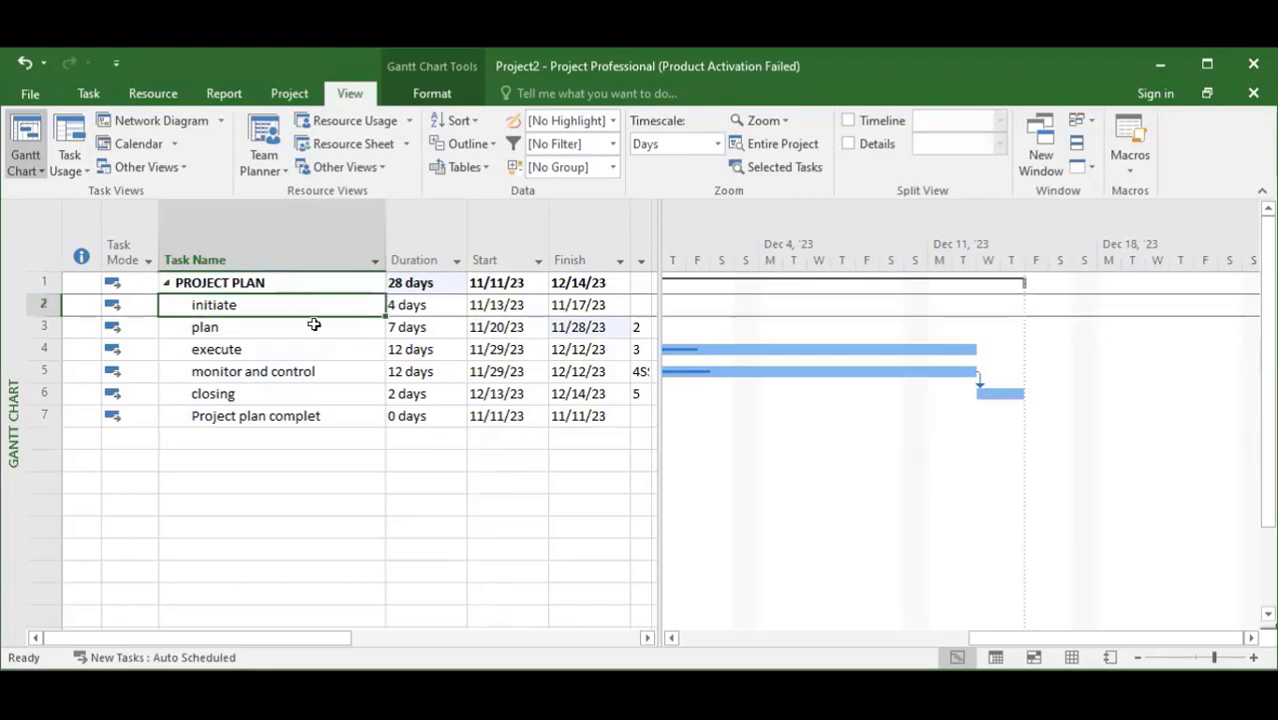
{"action": "left_click", "coordinate": [313, 325]}
{"action": "left_click", "coordinate": [316, 350]}
{"action": "left_click", "coordinate": [320, 371]}
{"action": "left_click", "coordinate": [308, 348]}
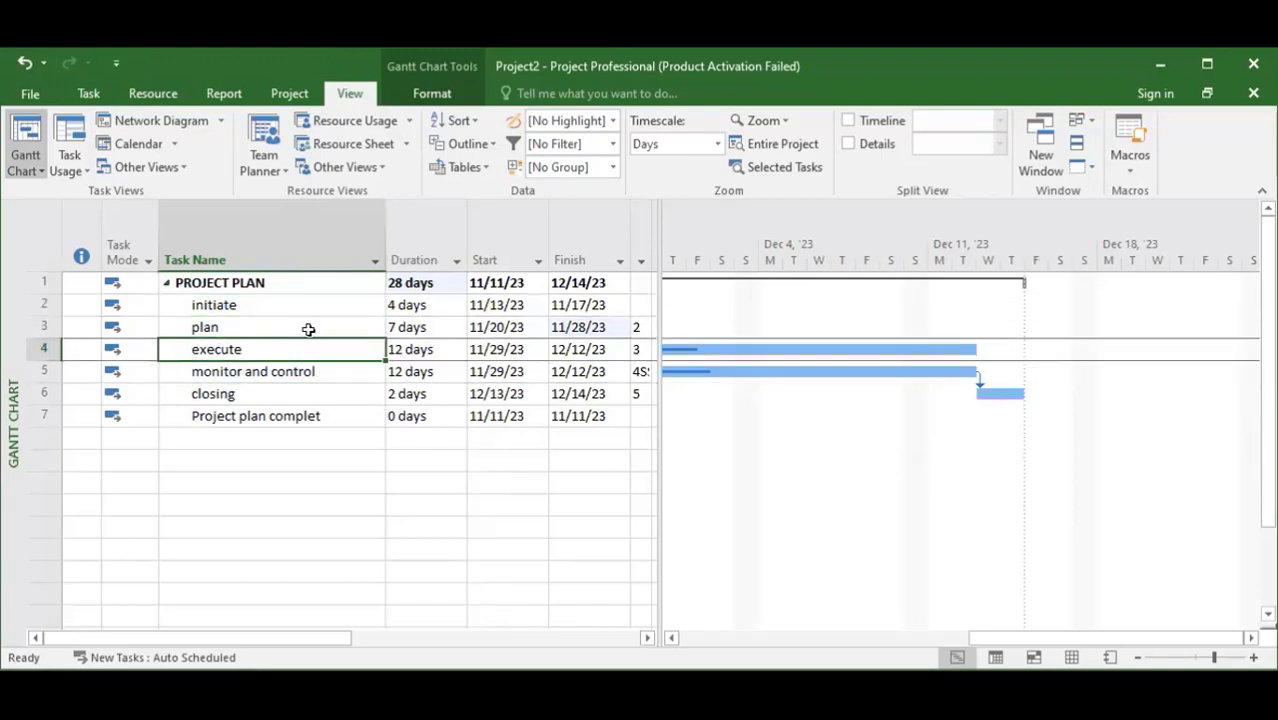
{"action": "left_click", "coordinate": [309, 327]}
{"action": "left_click", "coordinate": [298, 304]}
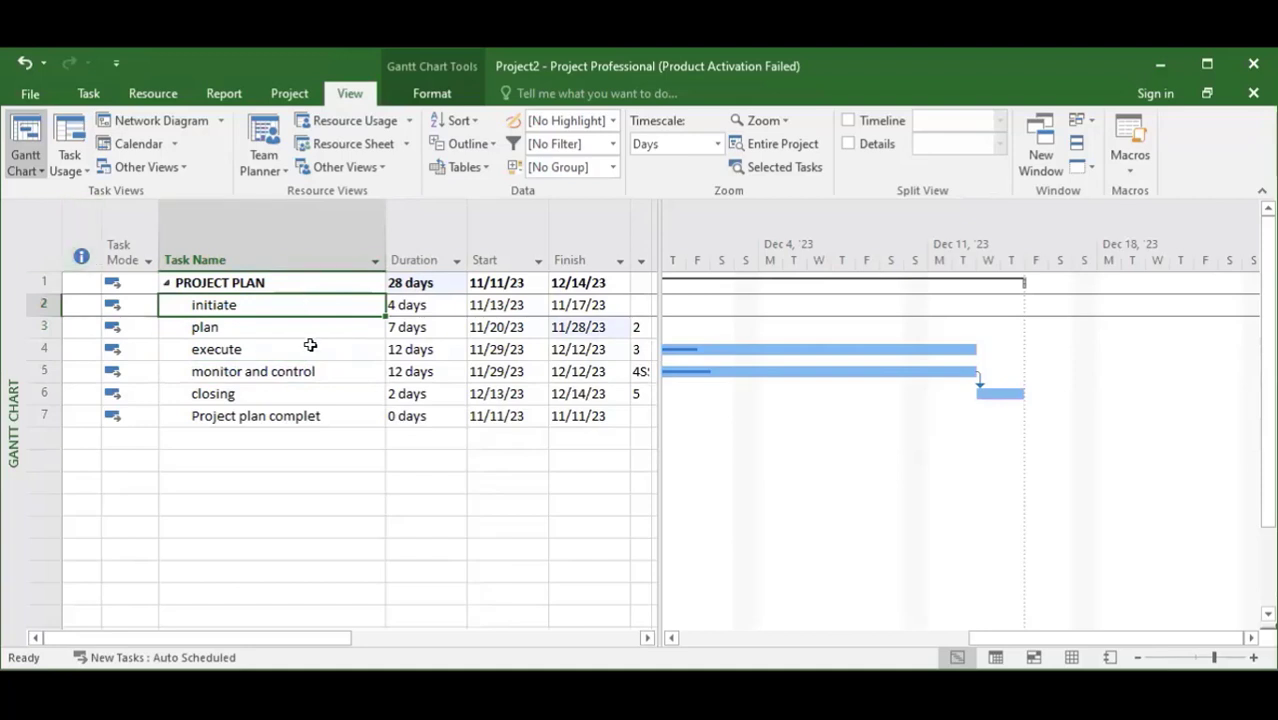
Step: Open the project's print settings and change the paper size from Letter to A3
{"action": "left_click", "coordinate": [30, 95]}
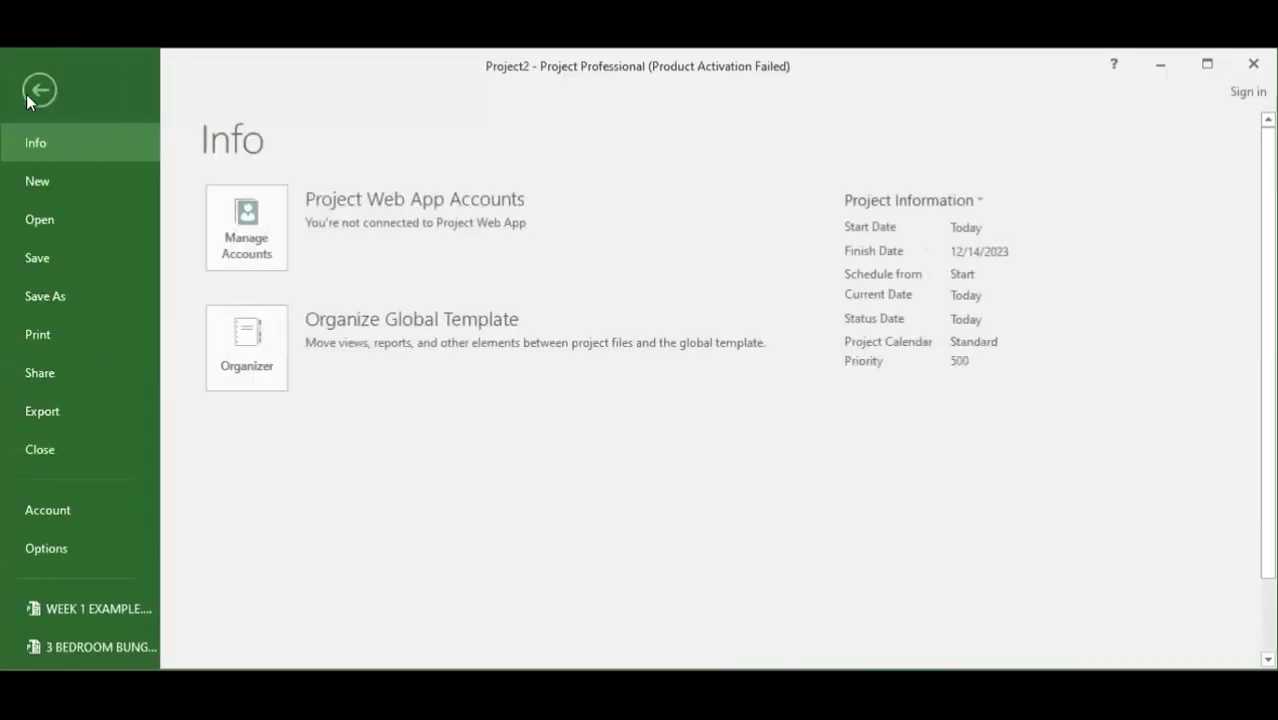
{"action": "left_click", "coordinate": [42, 336]}
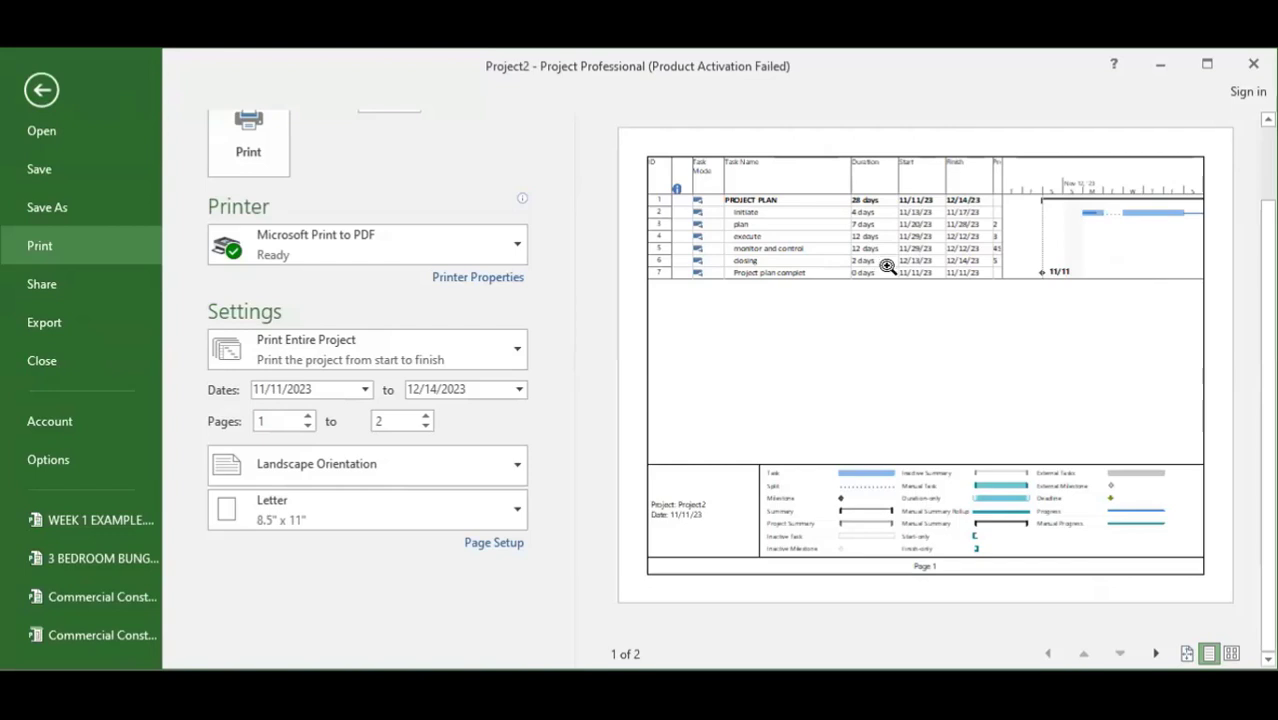
{"action": "left_click", "coordinate": [315, 509]}
{"action": "left_click", "coordinate": [314, 537]}
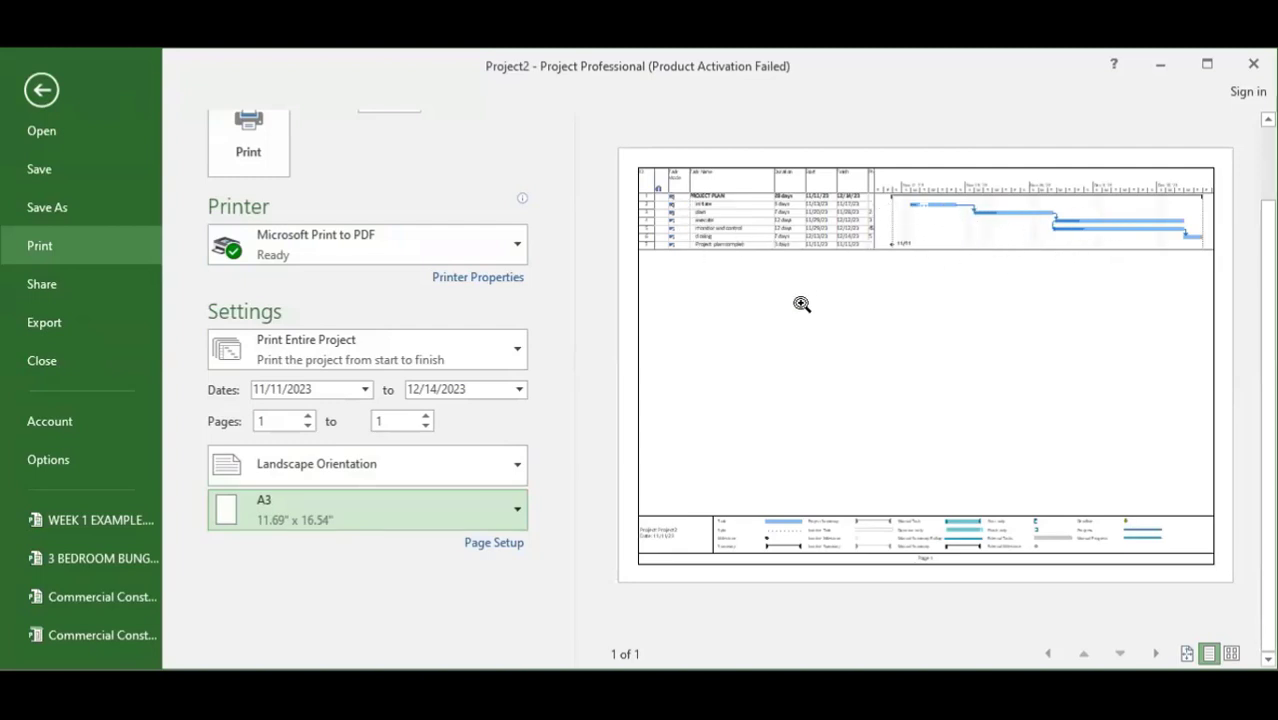
Step: Set the Gantt chart printout's page scaling to fit 1 page wide by 1 tall
{"action": "left_click", "coordinate": [494, 544]}
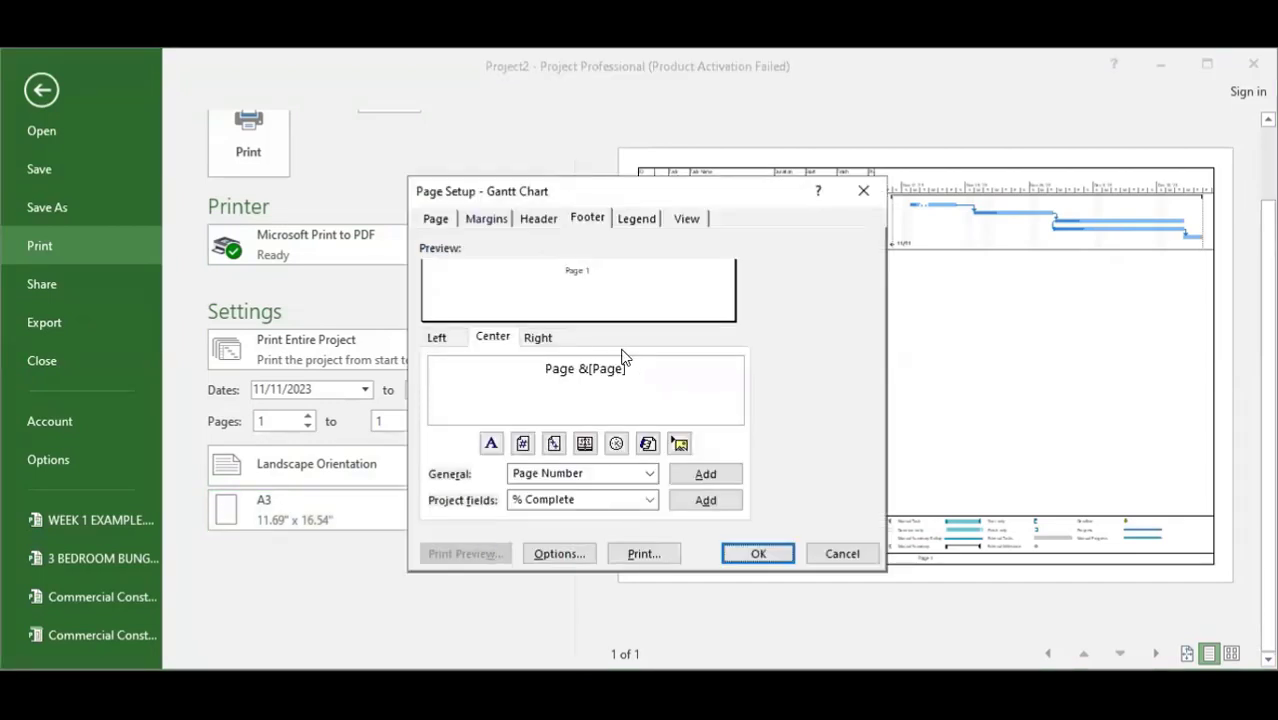
{"action": "left_click", "coordinate": [436, 219]}
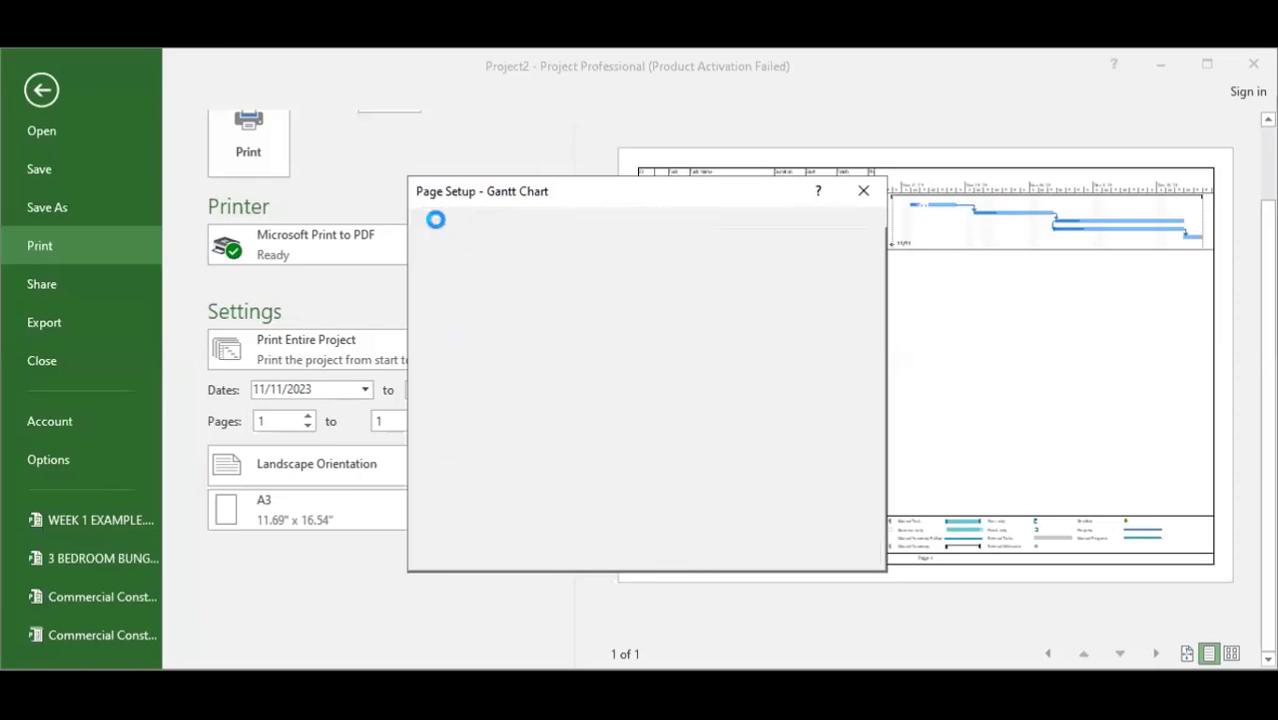
{"action": "left_click", "coordinate": [436, 372]}
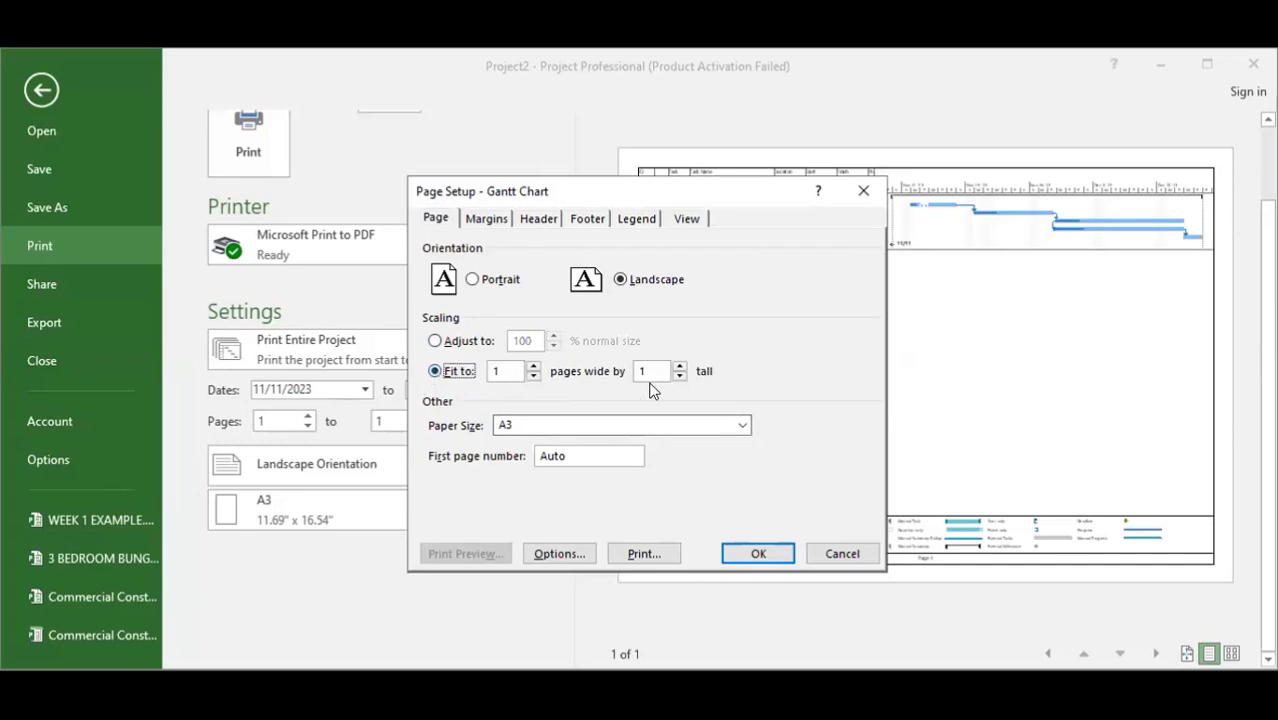
{"action": "left_click", "coordinate": [758, 557]}
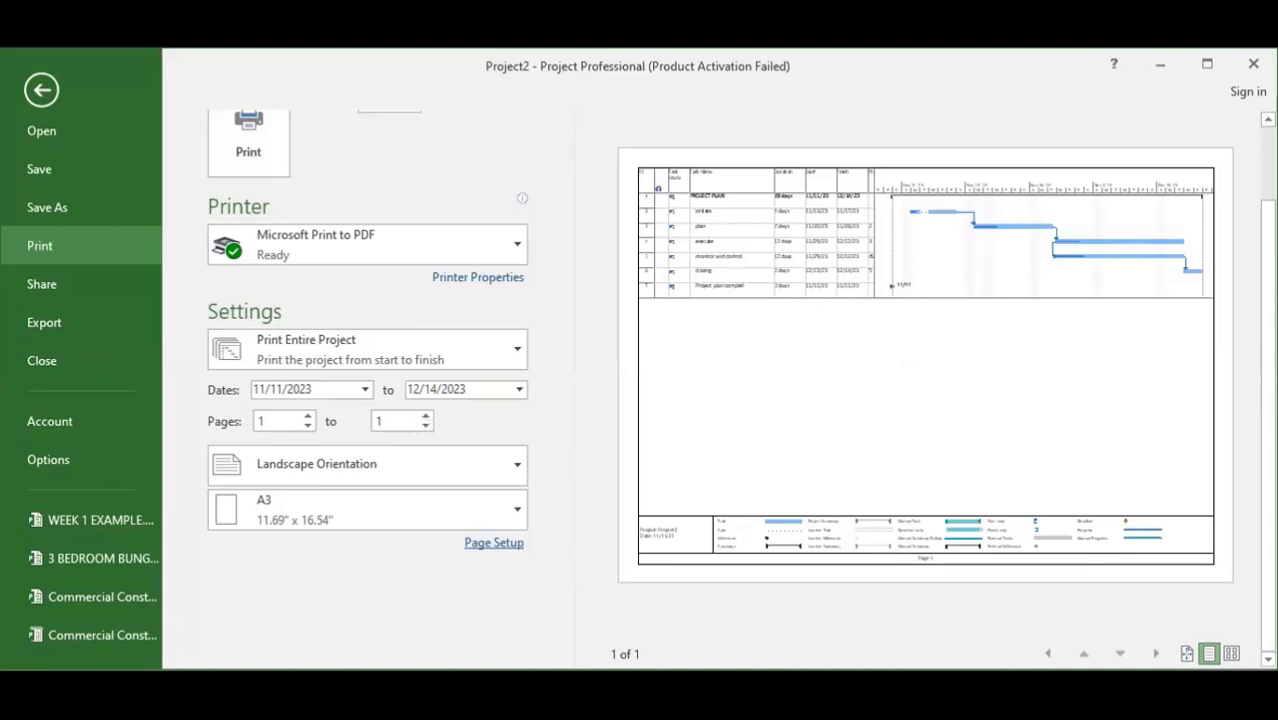
Step: Extend the printed timescale's end date to 12/25/2023
{"action": "left_click", "coordinate": [519, 390]}
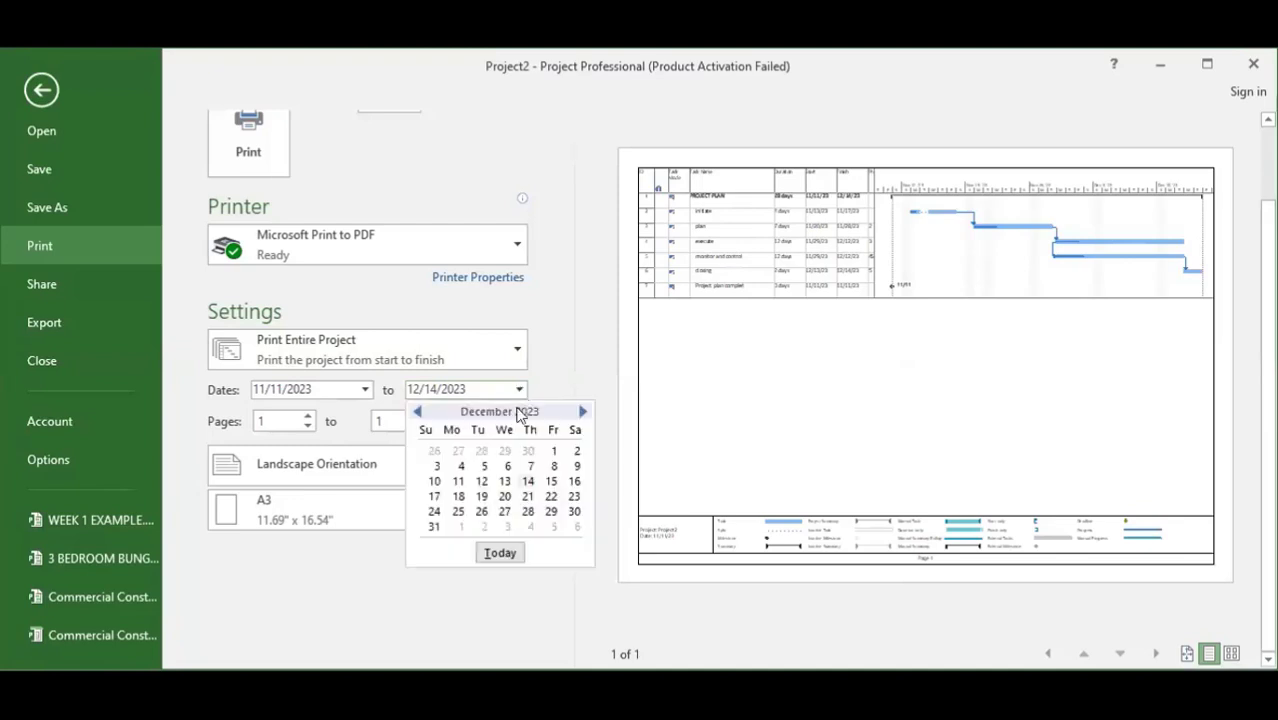
{"action": "left_click", "coordinate": [557, 355]}
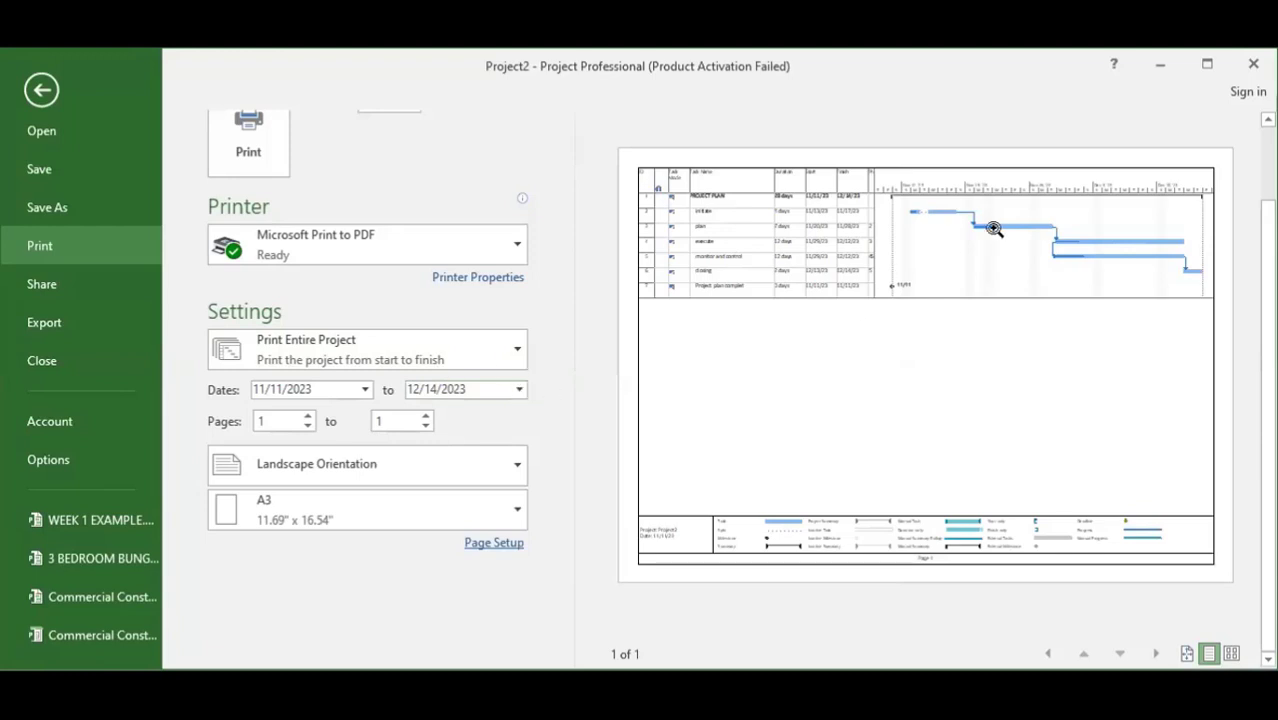
{"action": "left_click", "coordinate": [519, 389]}
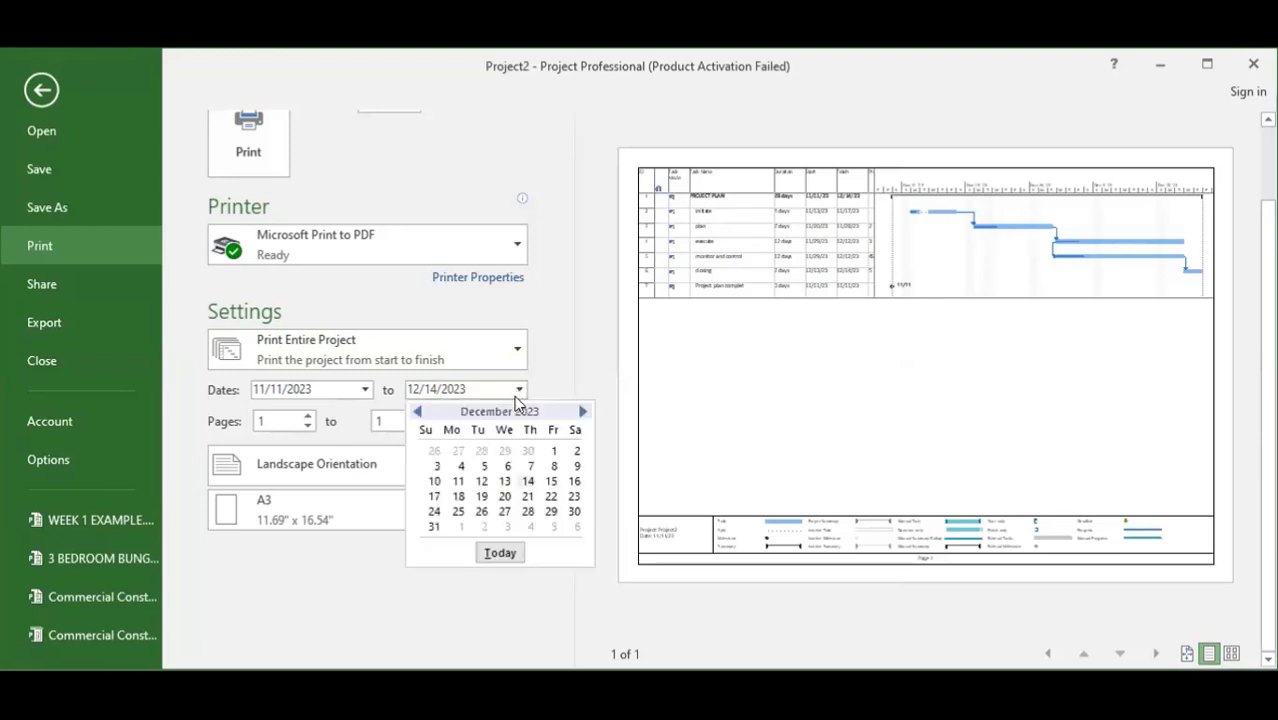
{"action": "left_click", "coordinate": [456, 511]}
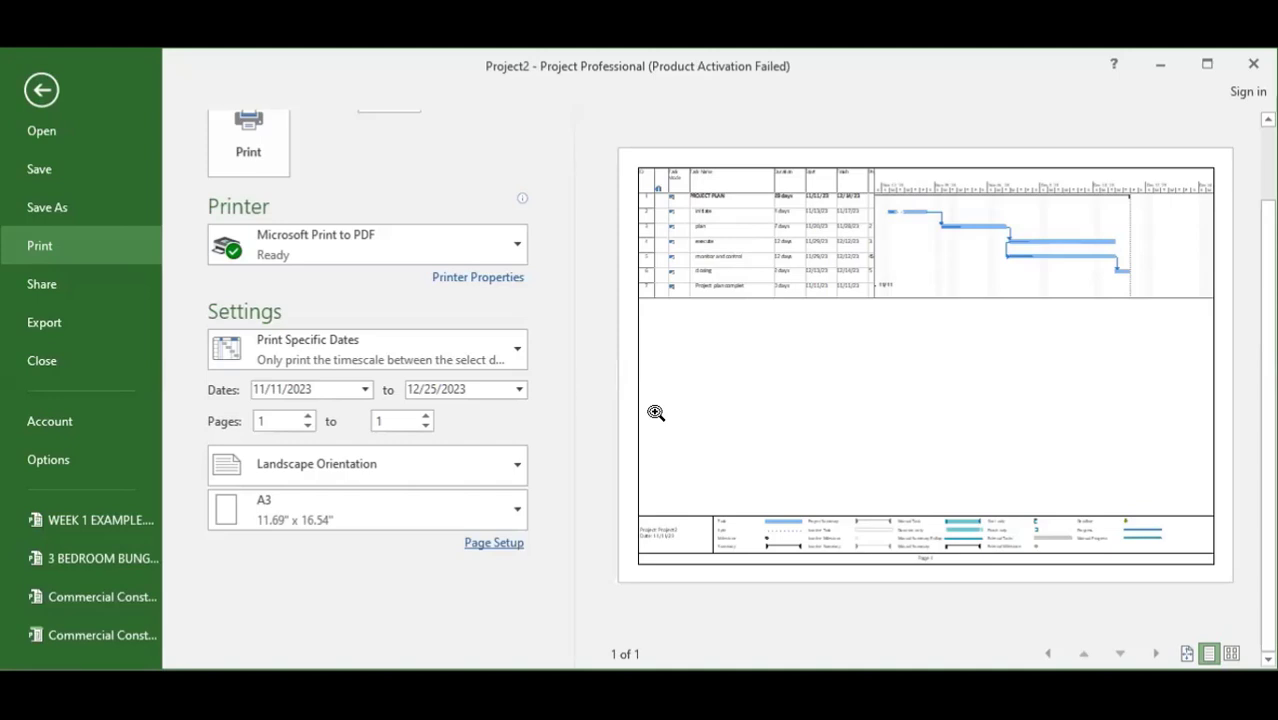
Step: Try to print the plan as a PDF into the NOVEMBER 2023 training folder, then cancel and return to the Gantt chart
{"action": "left_click", "coordinate": [239, 160]}
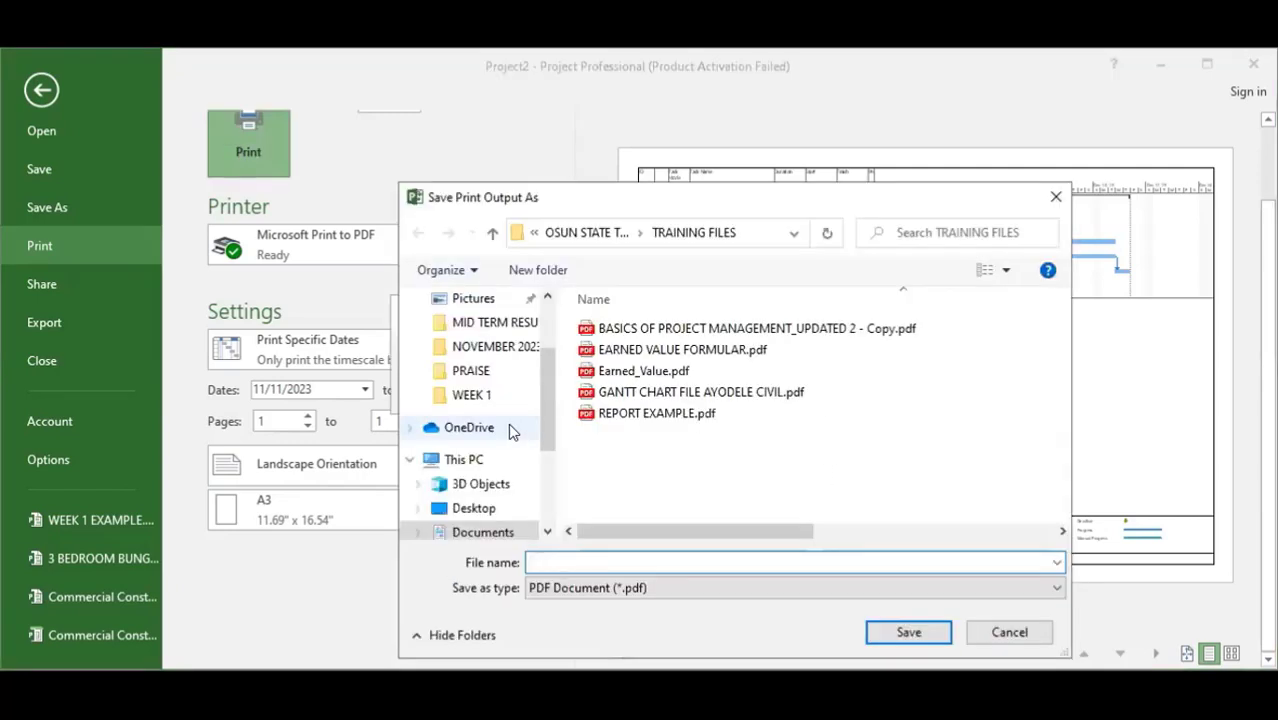
{"action": "scroll", "coordinate": [530, 355], "scroll_direction": "up", "scroll_amount": 1}
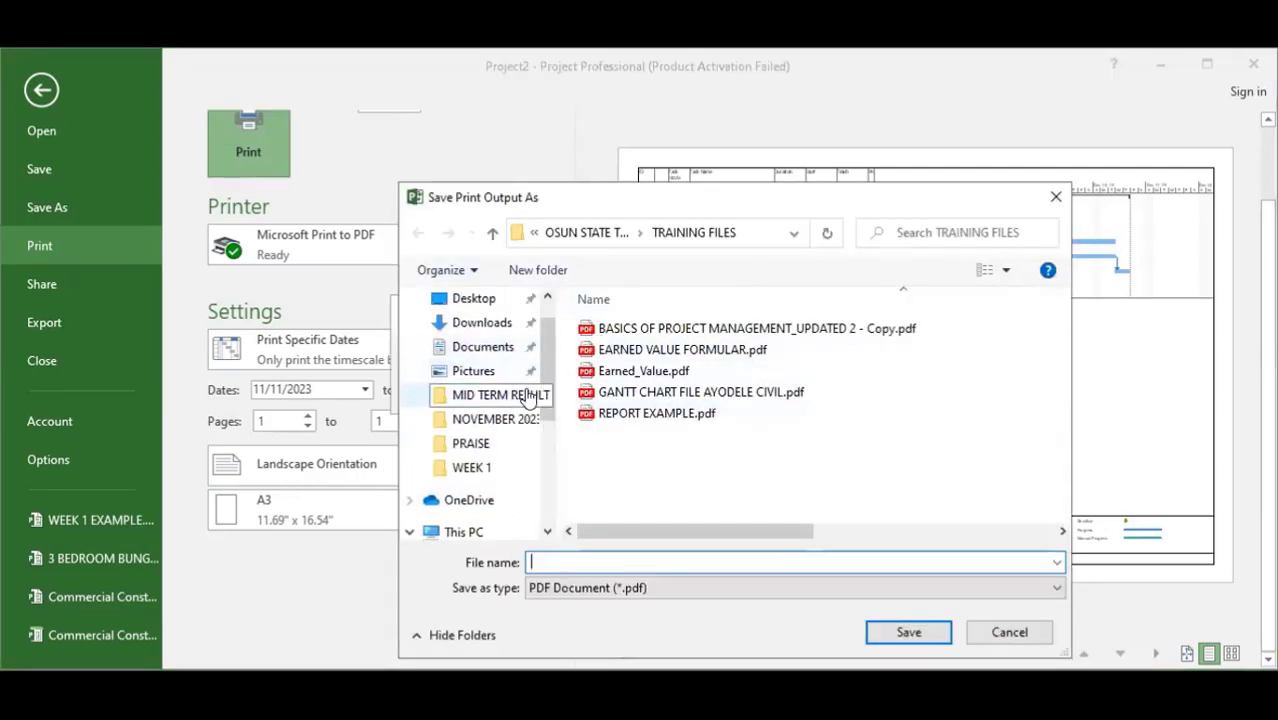
{"action": "left_click", "coordinate": [525, 419]}
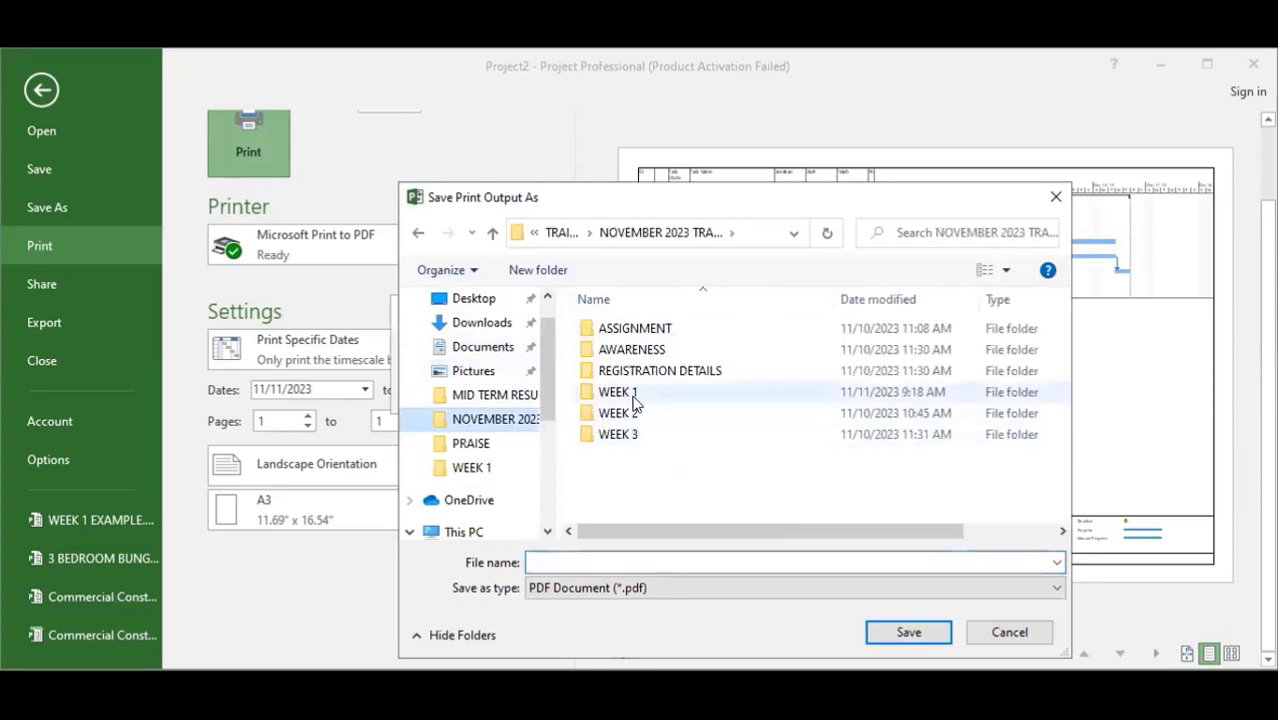
{"action": "left_click", "coordinate": [591, 563]}
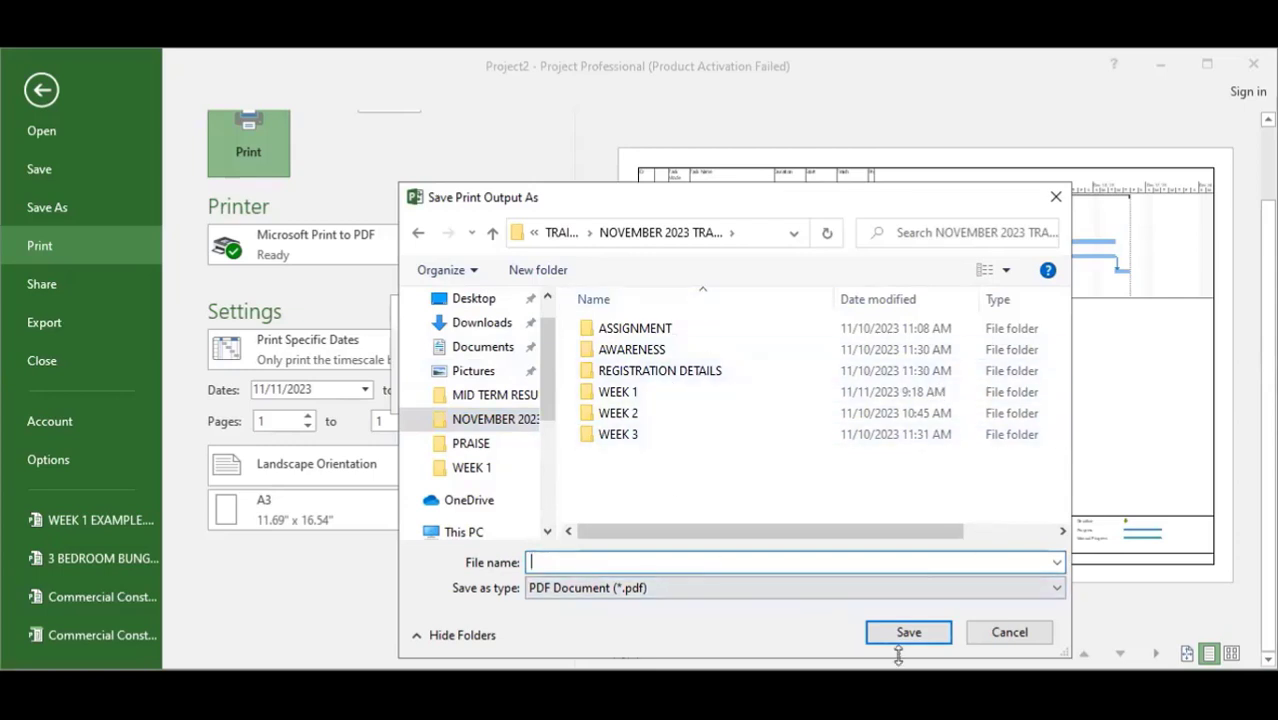
{"action": "left_click", "coordinate": [998, 640]}
{"action": "key", "text": "Escape"}
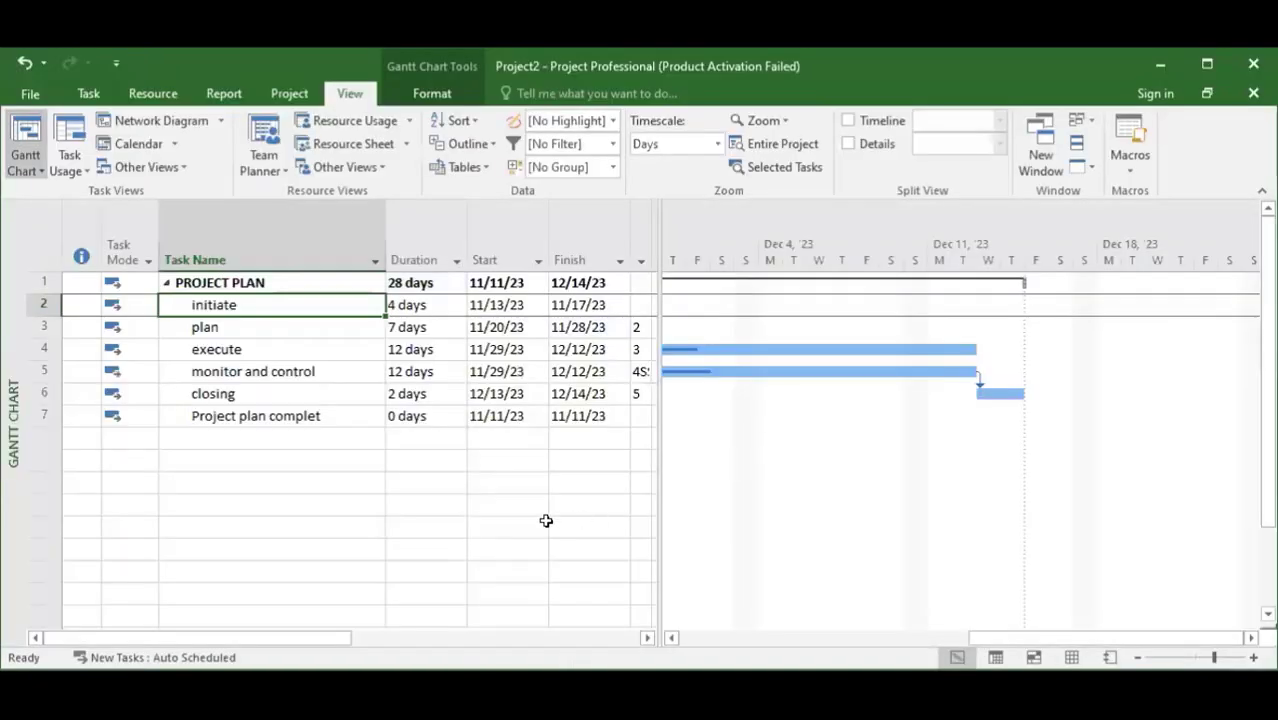
{"action": "left_click", "coordinate": [370, 512]}
{"action": "left_click", "coordinate": [452, 505]}
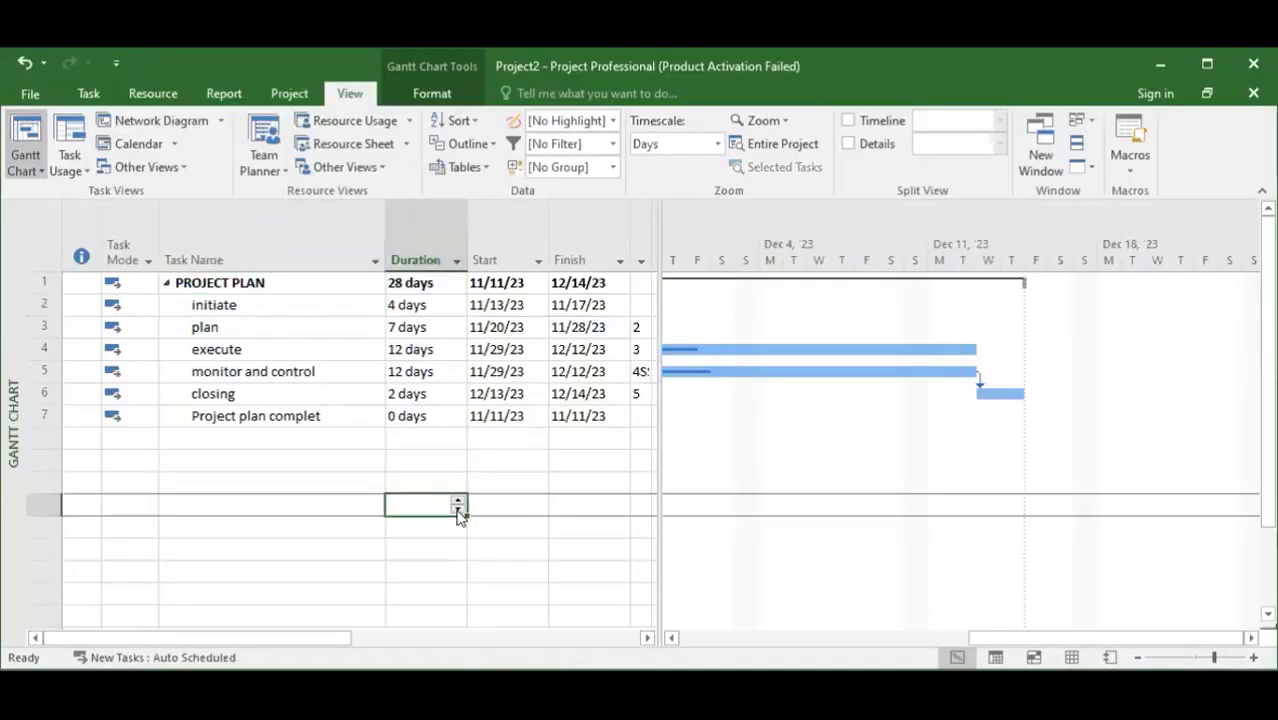
{"action": "left_click", "coordinate": [514, 503]}
{"action": "left_click", "coordinate": [555, 503]}
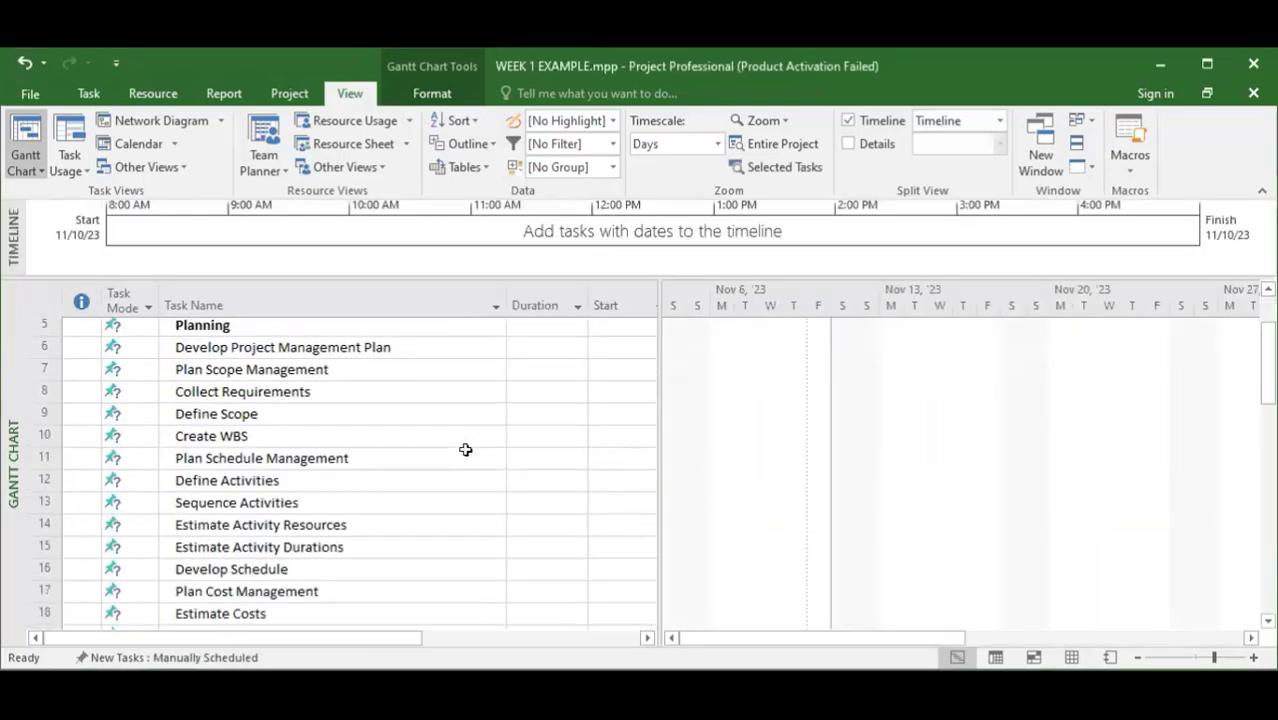
Step: Look through the task list in WEEK 1 EXAMPLE.mpp, from the Initiating tasks to the Closing tasks
{"action": "scroll", "coordinate": [466, 448], "scroll_direction": "down", "scroll_amount": 10}
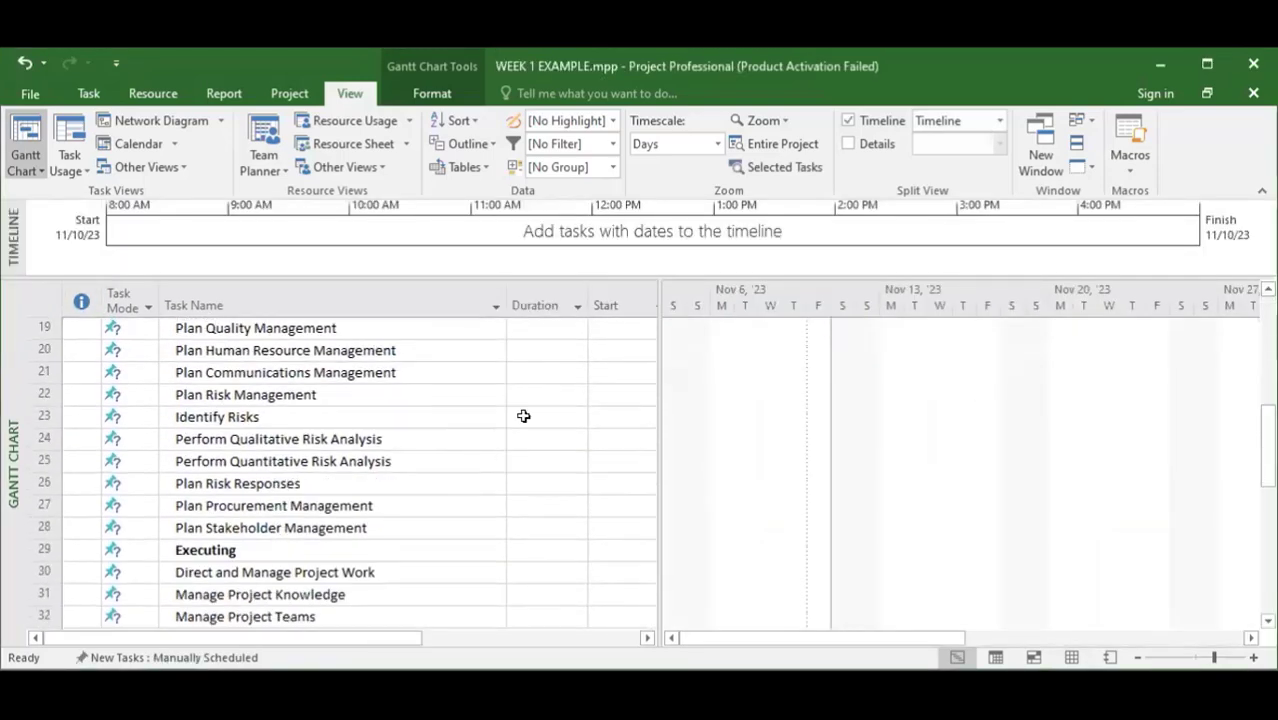
{"action": "scroll", "coordinate": [486, 498], "scroll_direction": "down", "scroll_amount": 8}
{"action": "scroll", "coordinate": [485, 513], "scroll_direction": "up", "scroll_amount": 6}
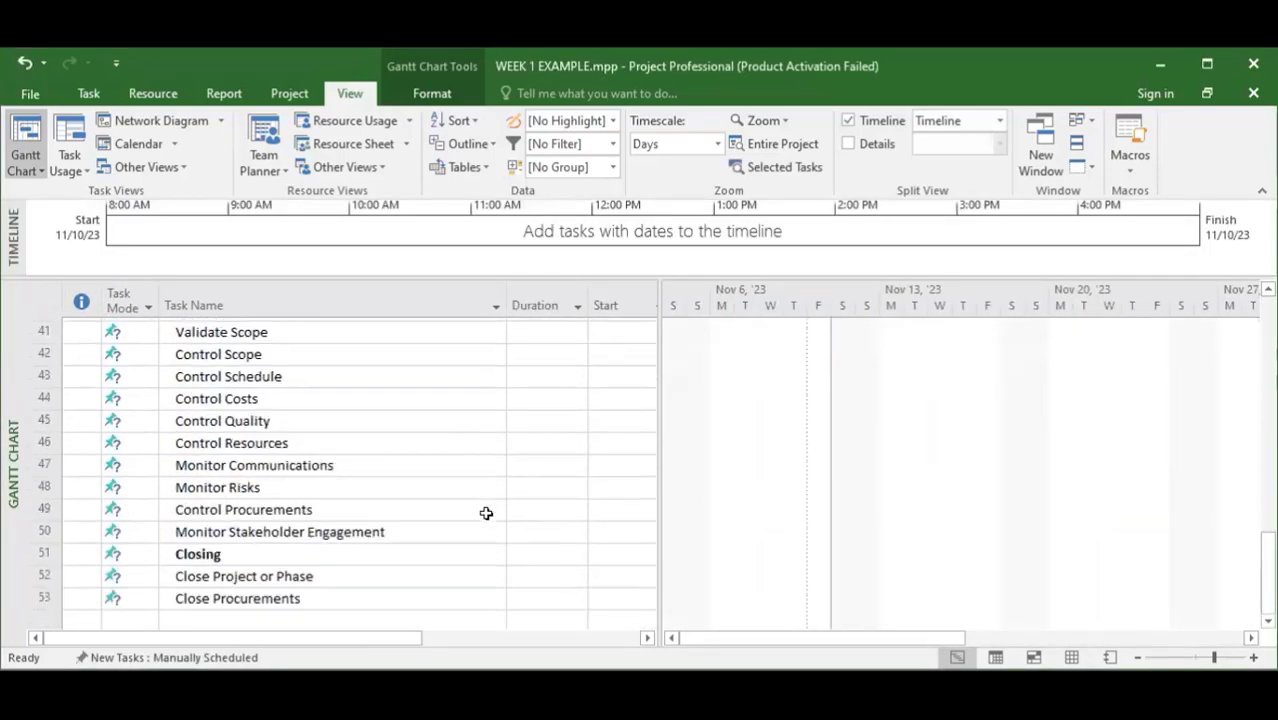
{"action": "scroll", "coordinate": [486, 515], "scroll_direction": "up", "scroll_amount": 13}
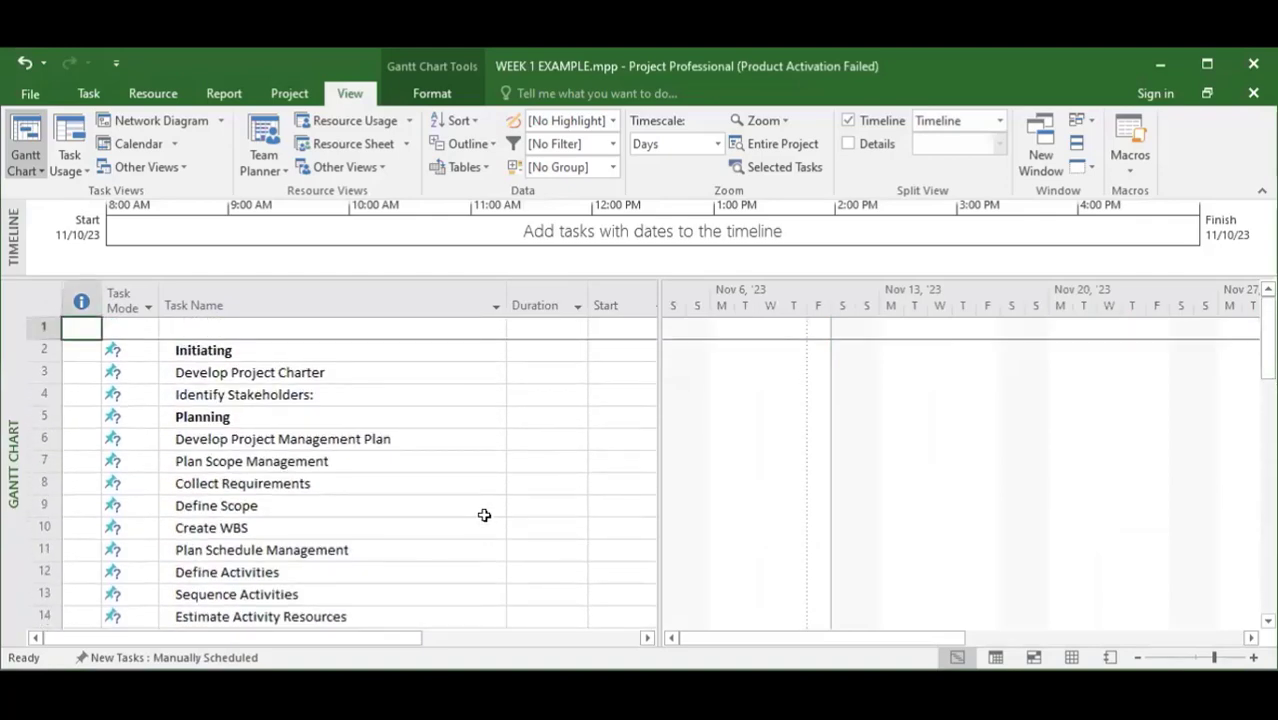